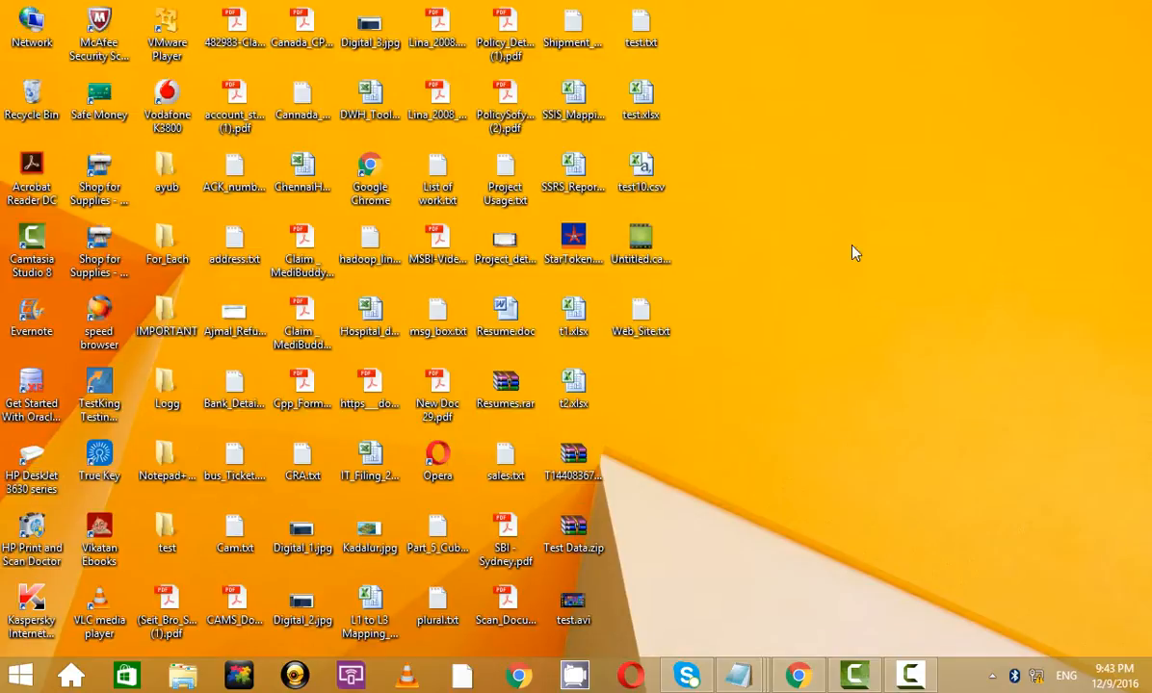
pyautogui.rightClick(819, 177)
pyautogui.click(869, 262)
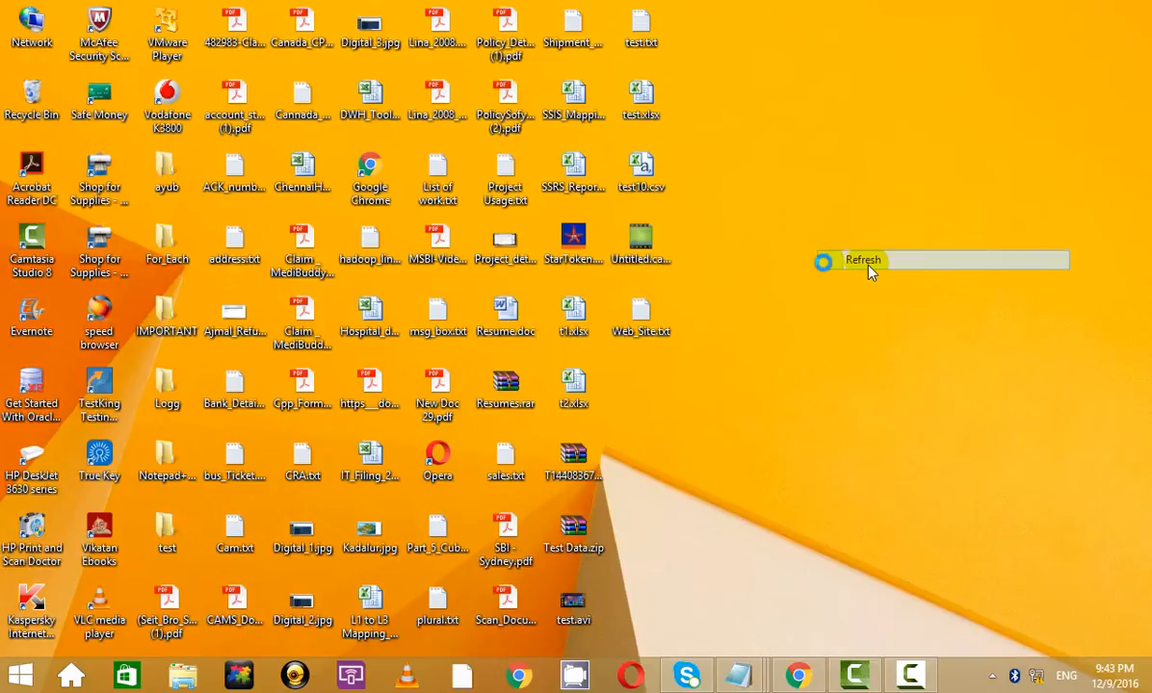
pyautogui.rightClick(766, 156)
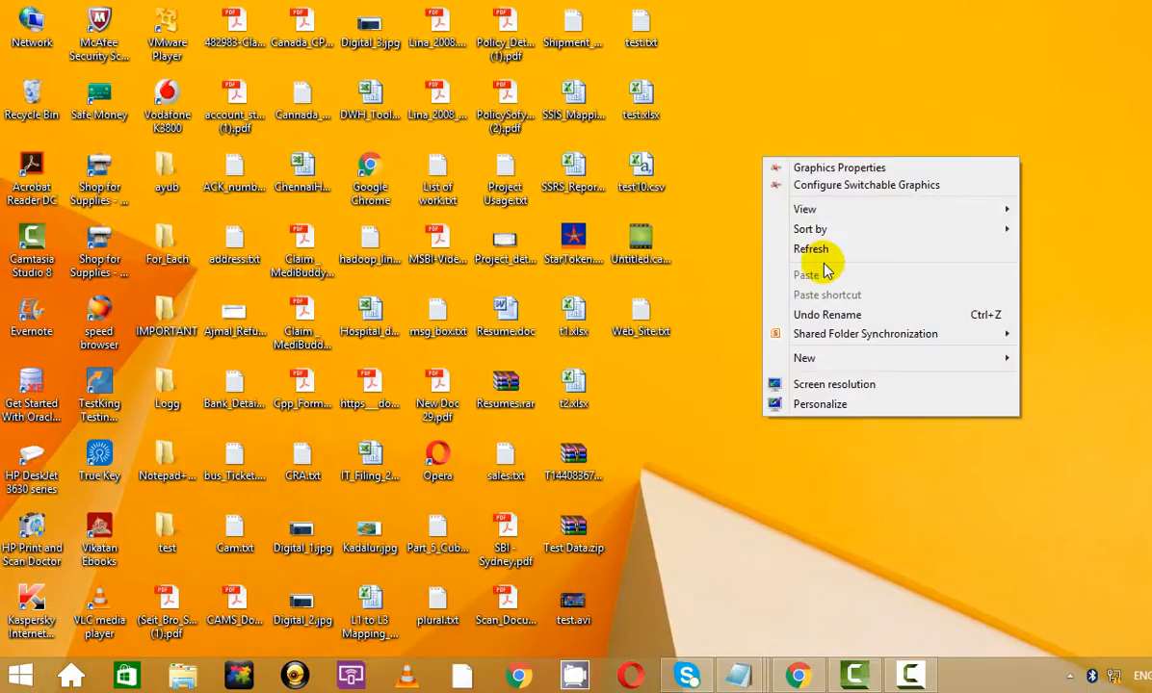
pyautogui.click(828, 249)
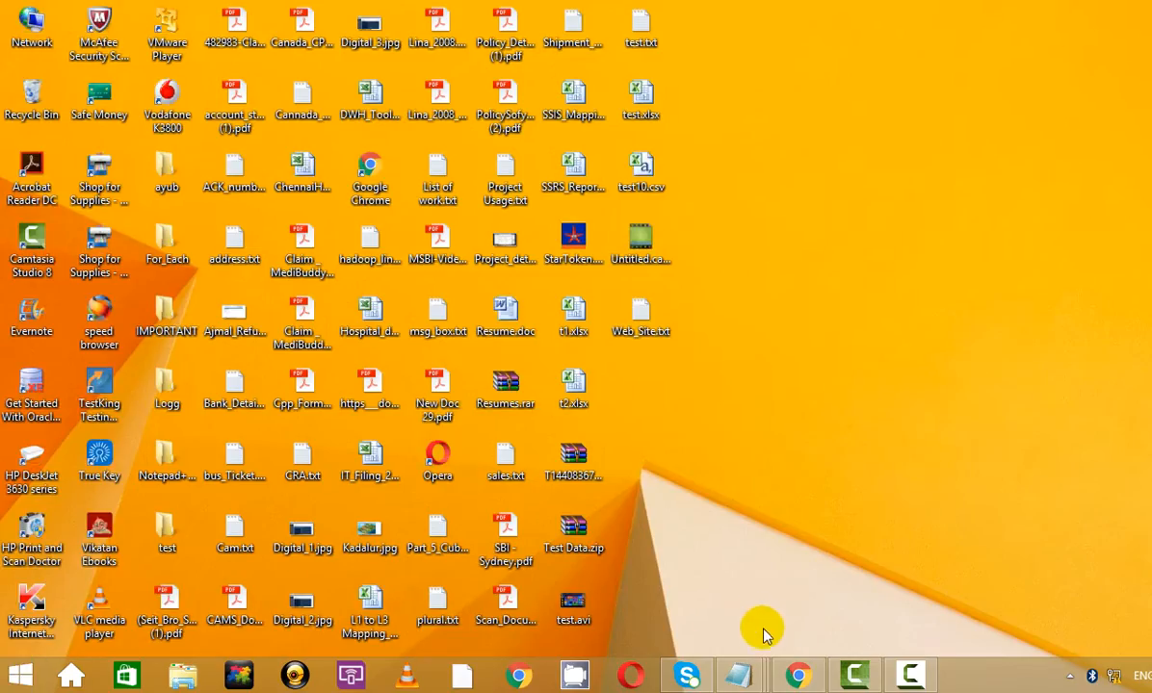
pyautogui.click(913, 677)
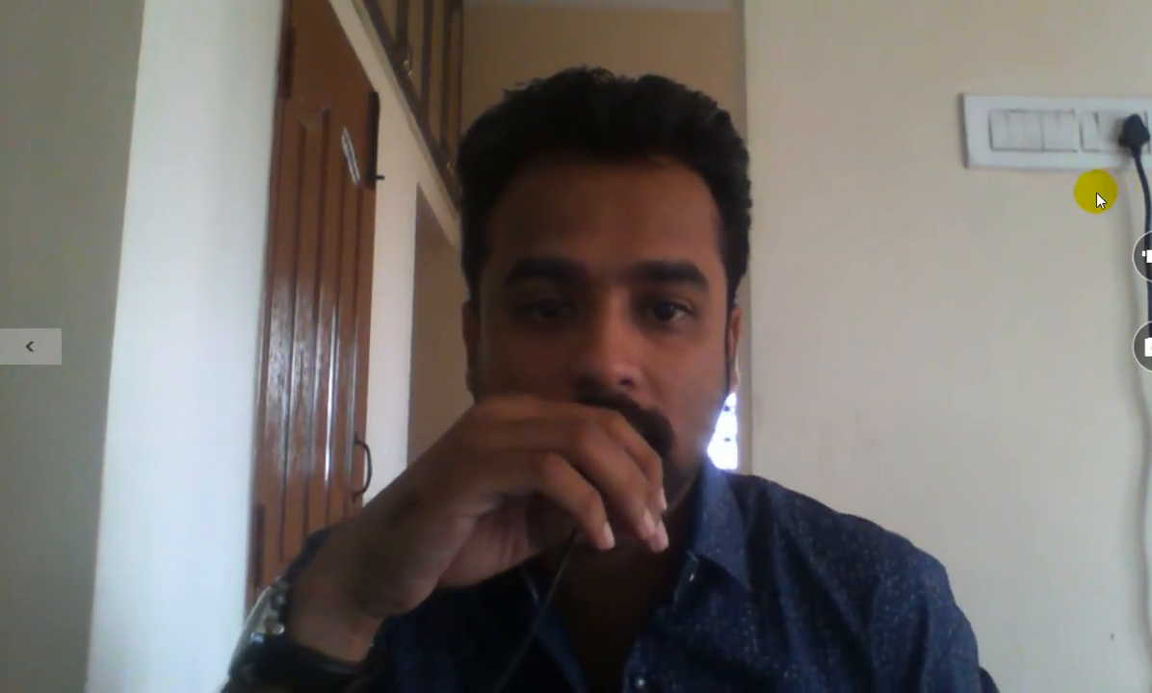
pyautogui.moveTo(1144, 3)
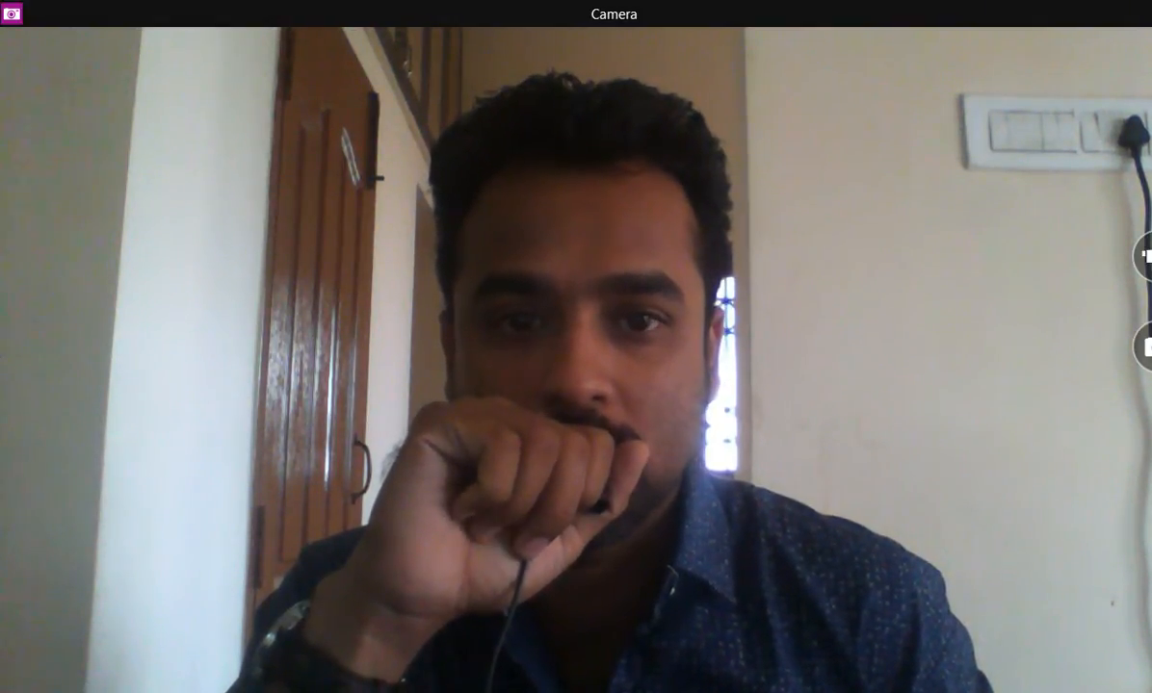
# - Return to the desktop, minimize the recorder and open the recent project SSRS_Basics in Visual Studio
pyautogui.press('super+d')
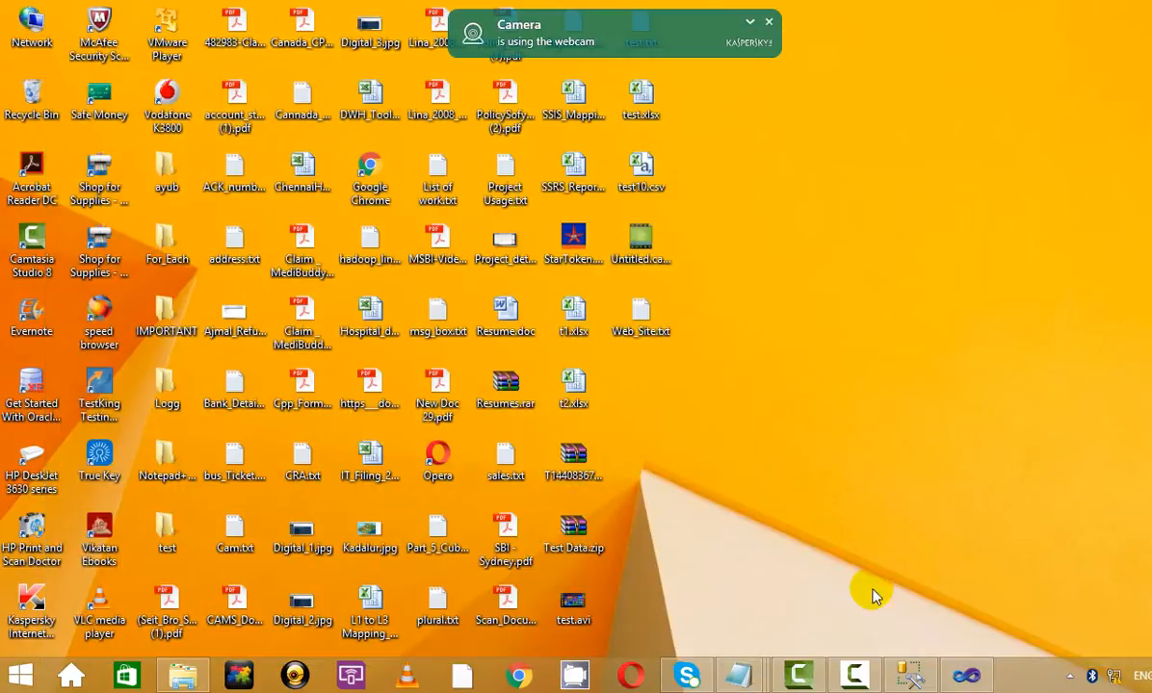
pyautogui.click(854, 676)
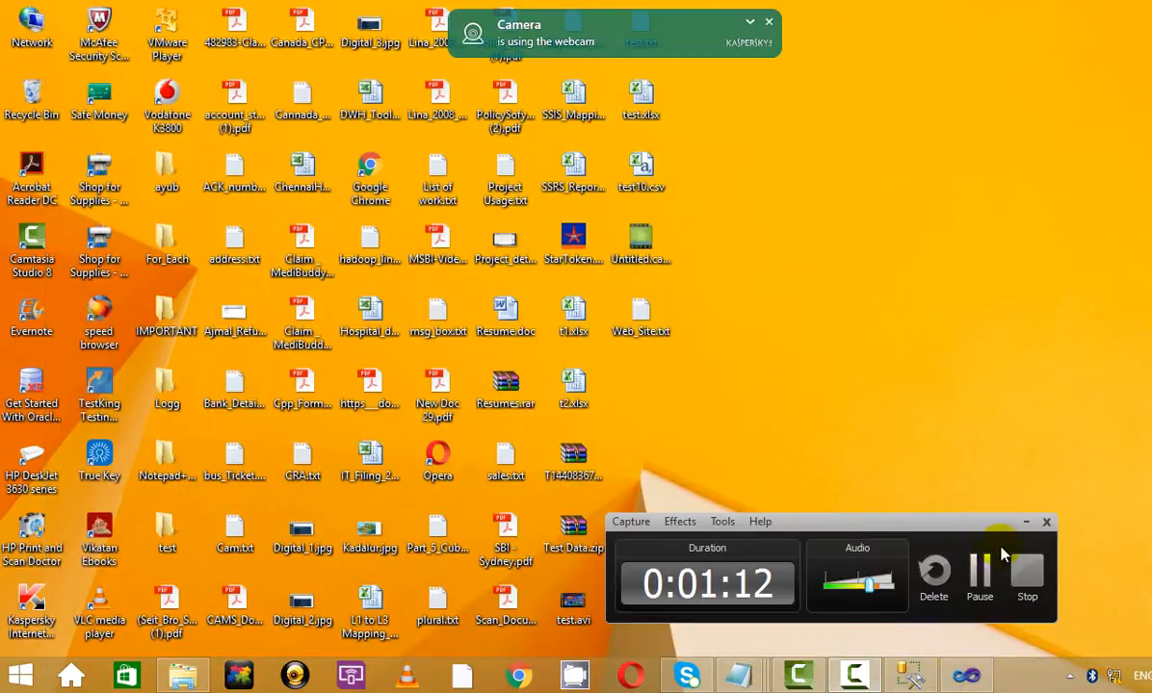
pyautogui.click(1025, 522)
pyautogui.click(967, 676)
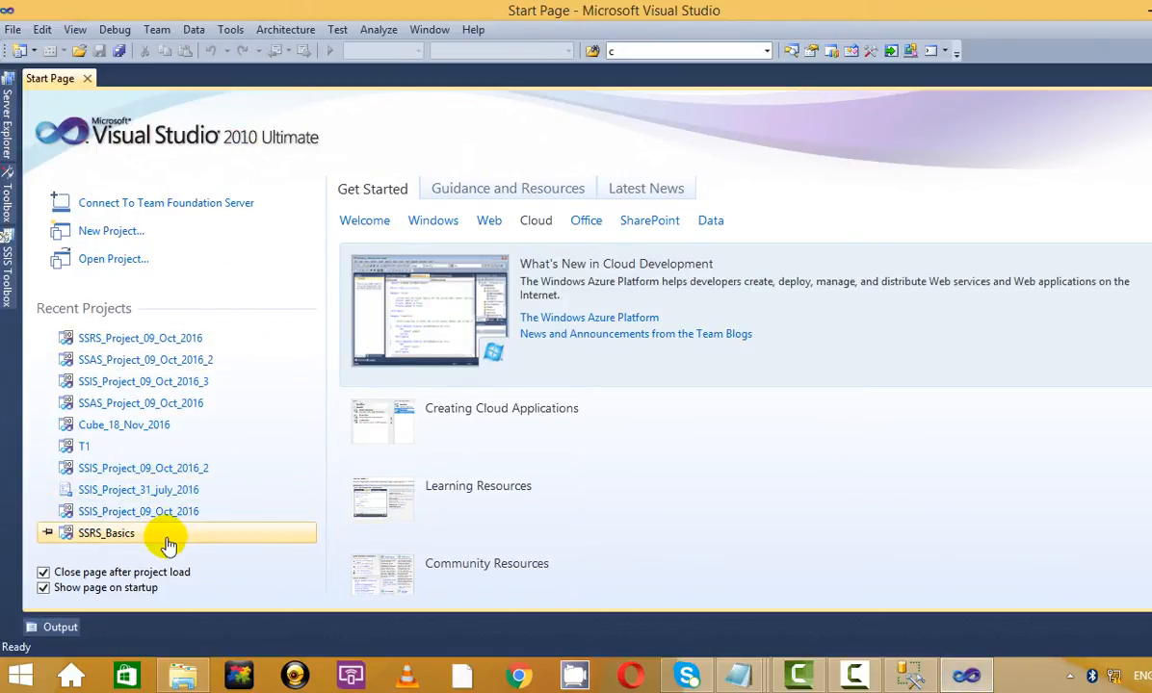
pyautogui.click(105, 534)
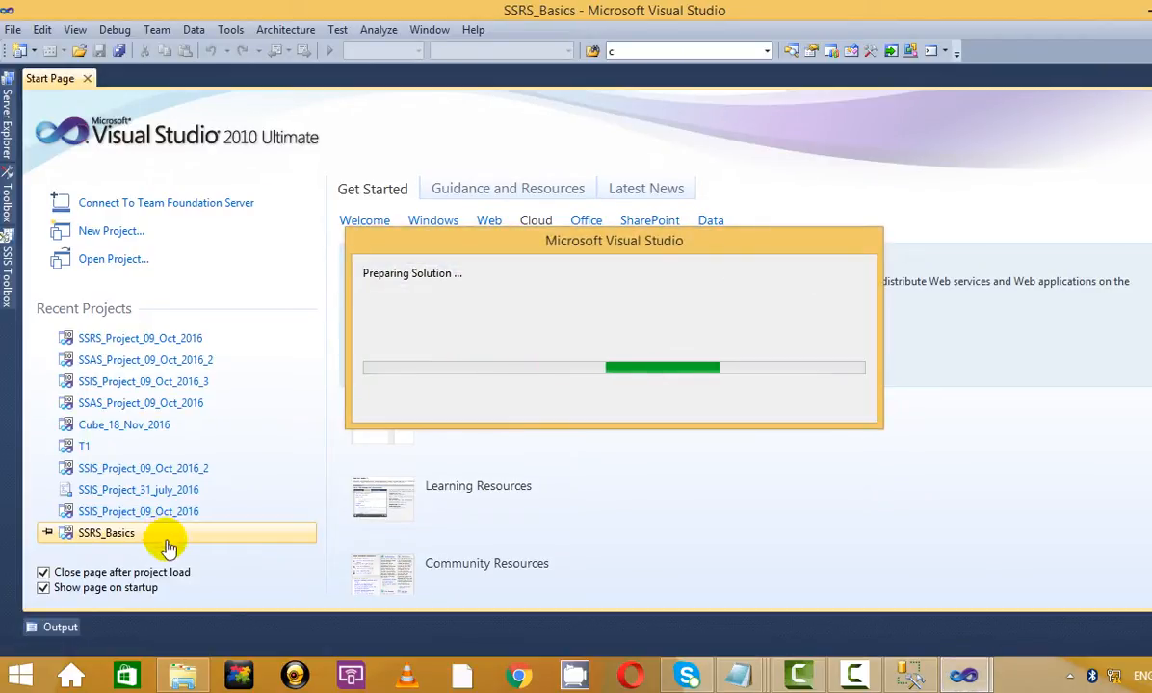
# - Bring up the Cam.txt Notepad window and close it while the project loads
pyautogui.click(877, 681)
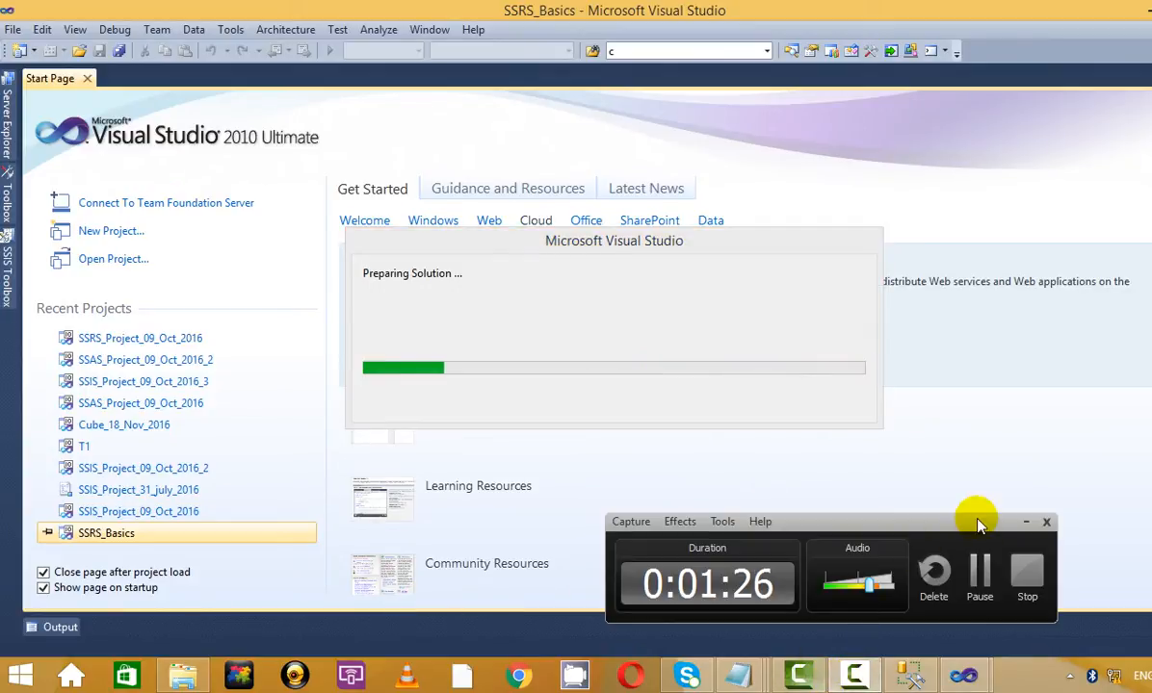
pyautogui.click(963, 485)
pyautogui.press('super')
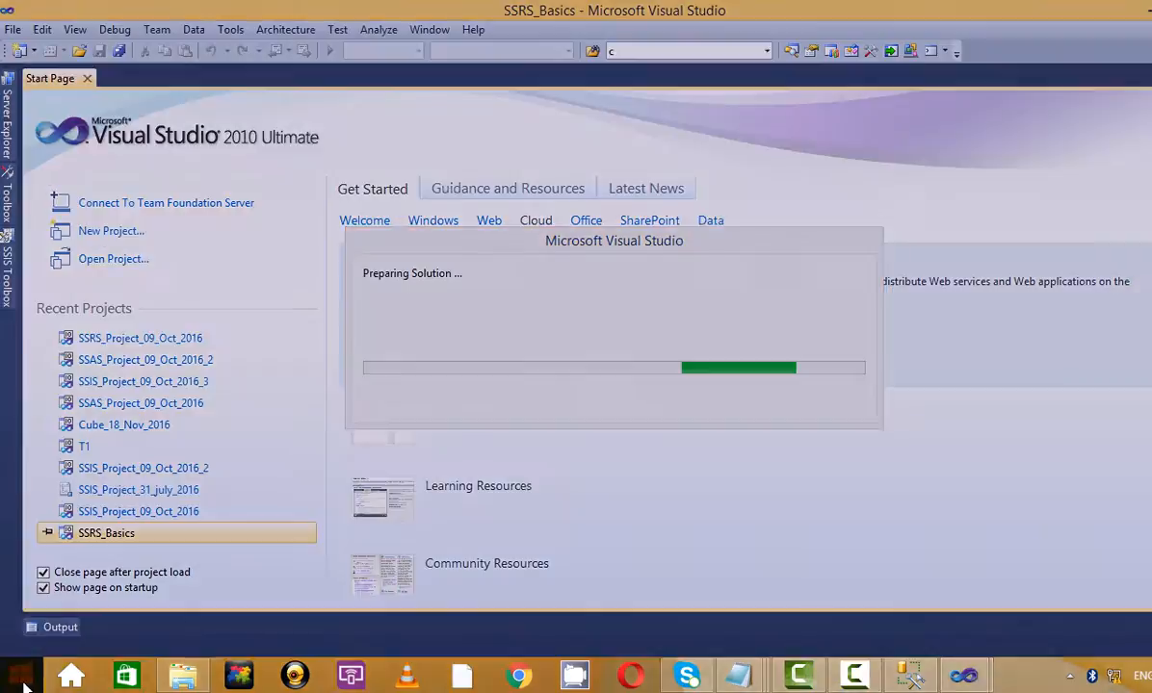
pyautogui.click(508, 326)
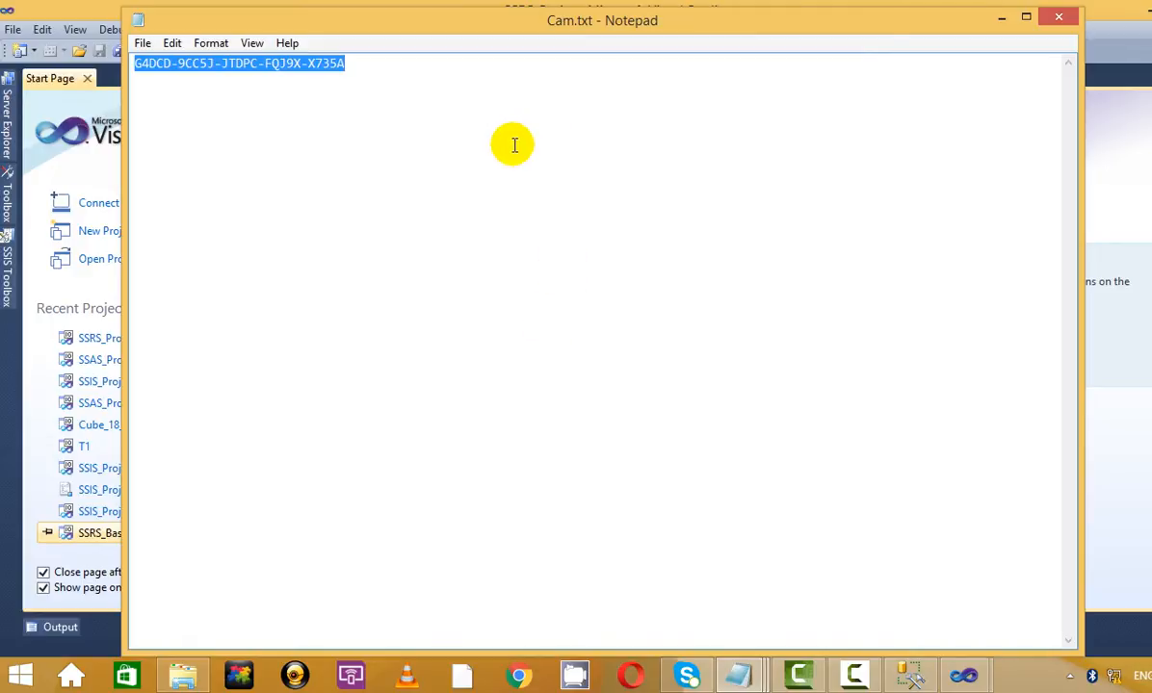
pyautogui.click(1075, 23)
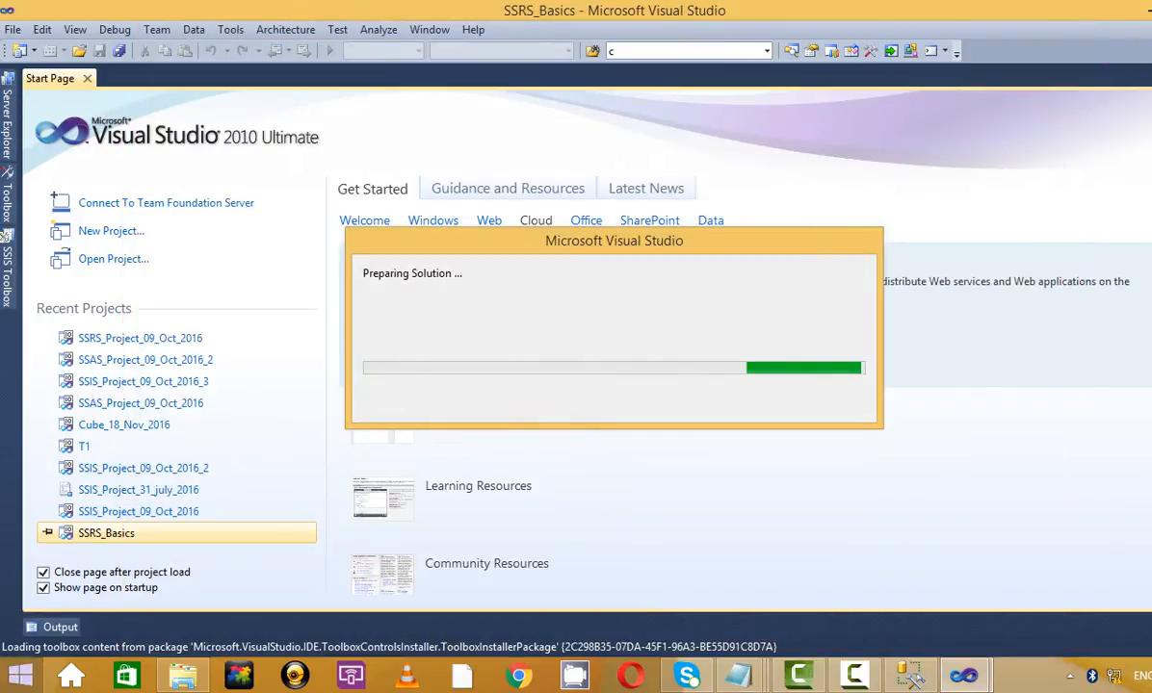
# - Bring up the SSIS_basic_23_Oct_2016_SUN_KH.txt note and minimize its window
pyautogui.press('super')
pyautogui.click(539, 323)
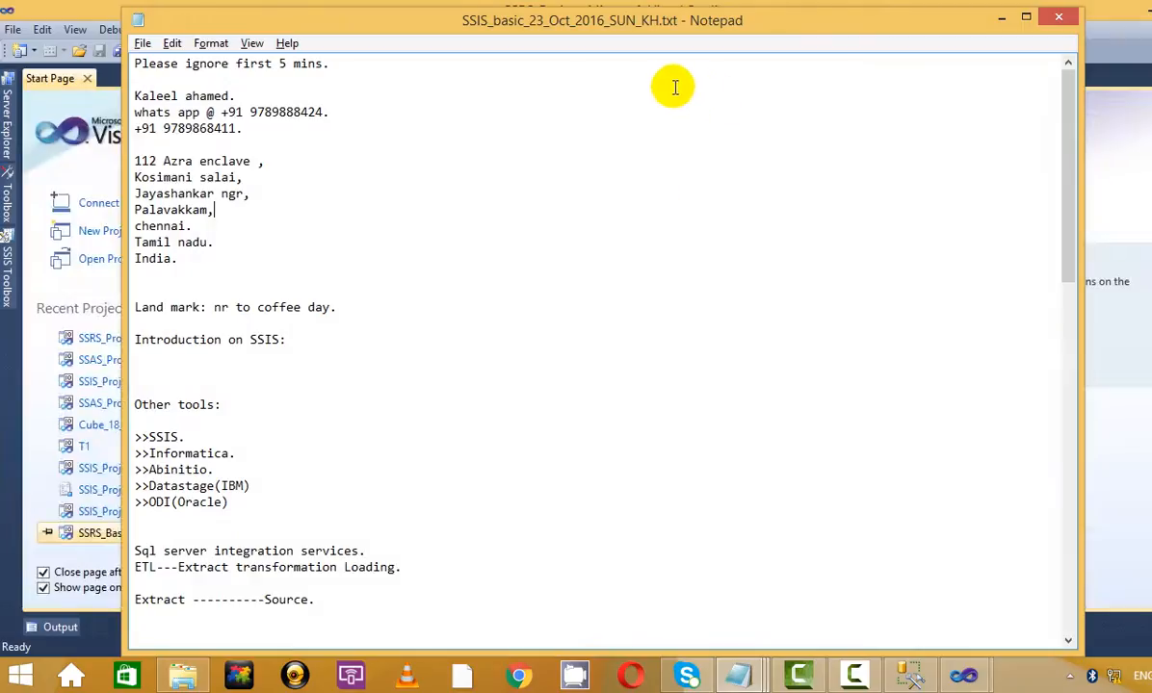
pyautogui.click(1001, 20)
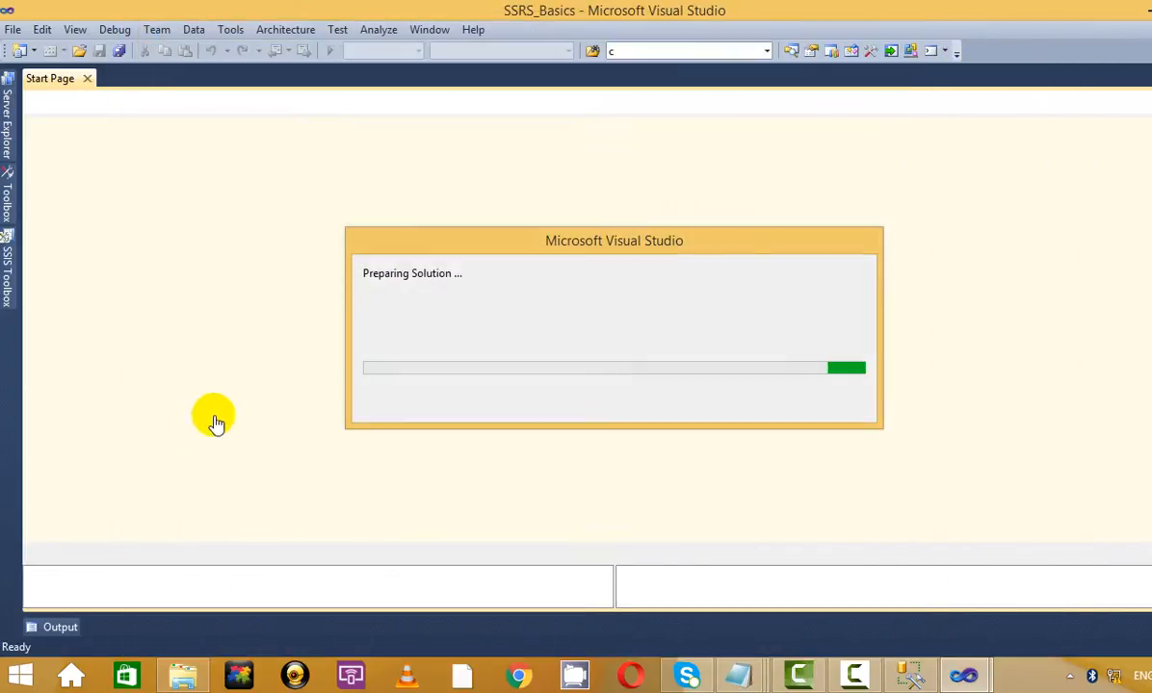
# - Close the open Notepad windows all at once
pyautogui.click(739, 674)
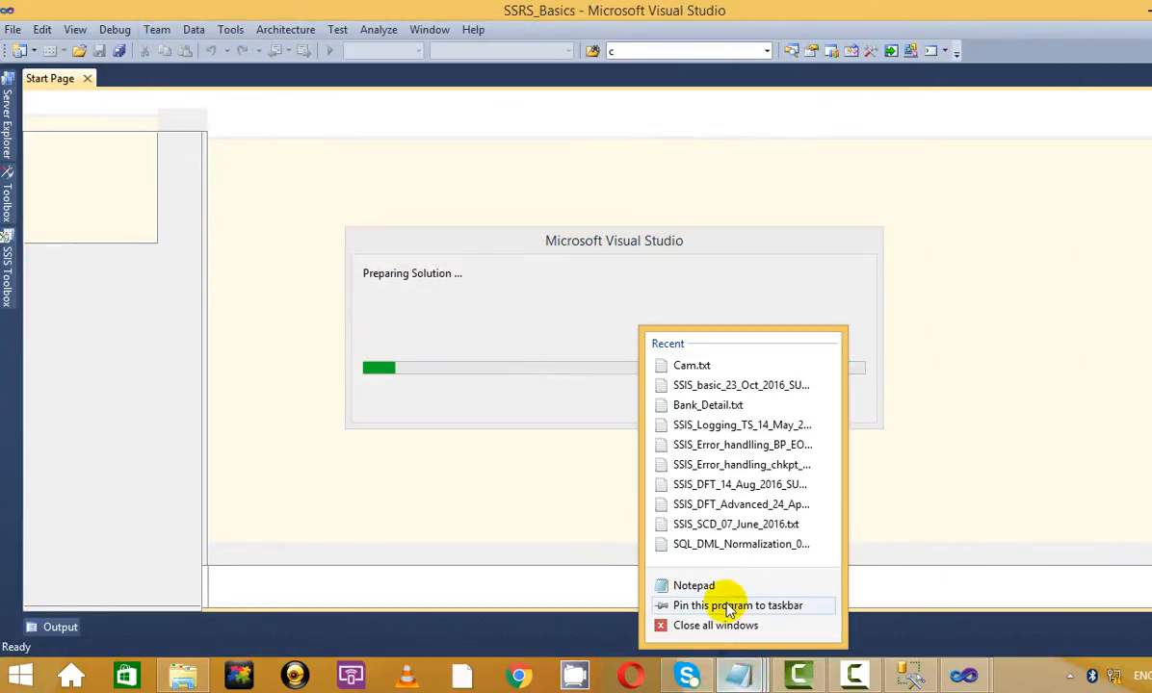
pyautogui.click(720, 634)
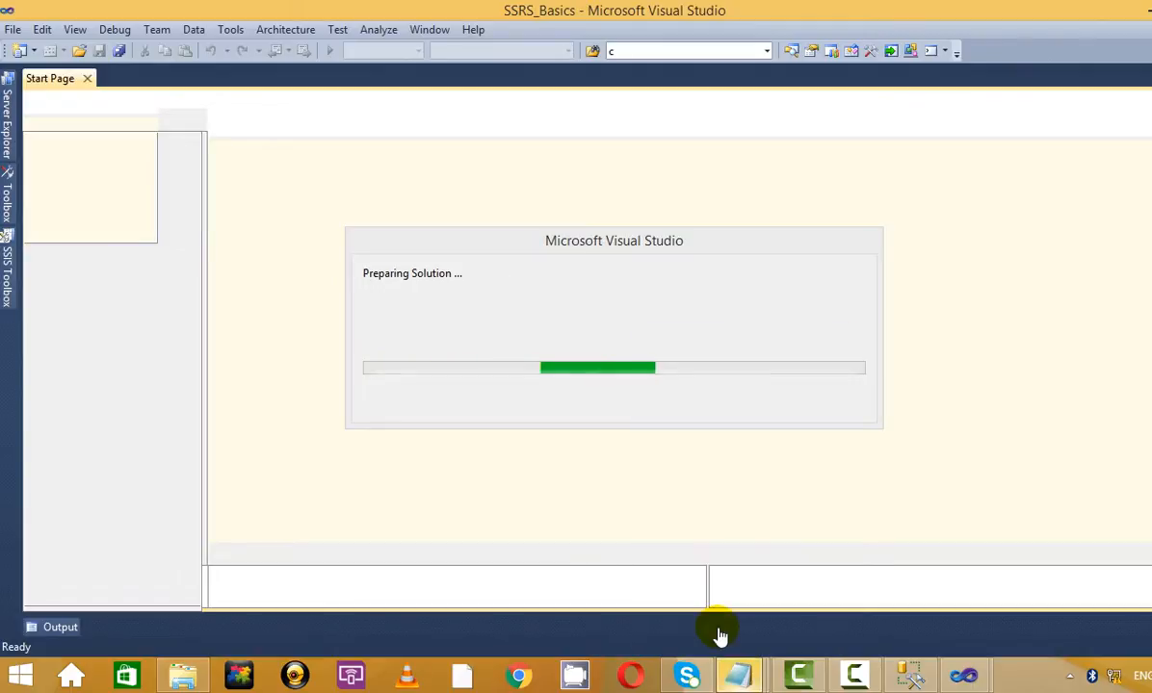
pyautogui.rightClick(738, 677)
pyautogui.click(669, 625)
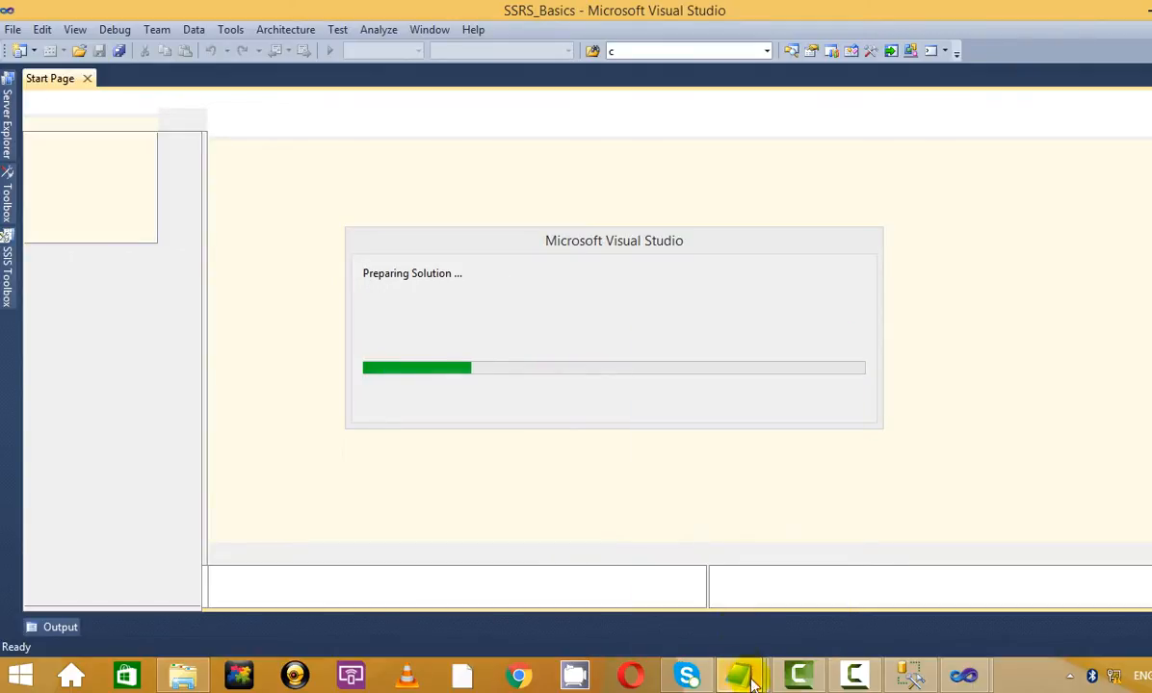
# - Close SSIS_Error_handling_chkpt_presidance_1_May_2015.txt and SSIS_SCD_07_June_2016.txt without saving their changes
pyautogui.moveTo(739, 674)
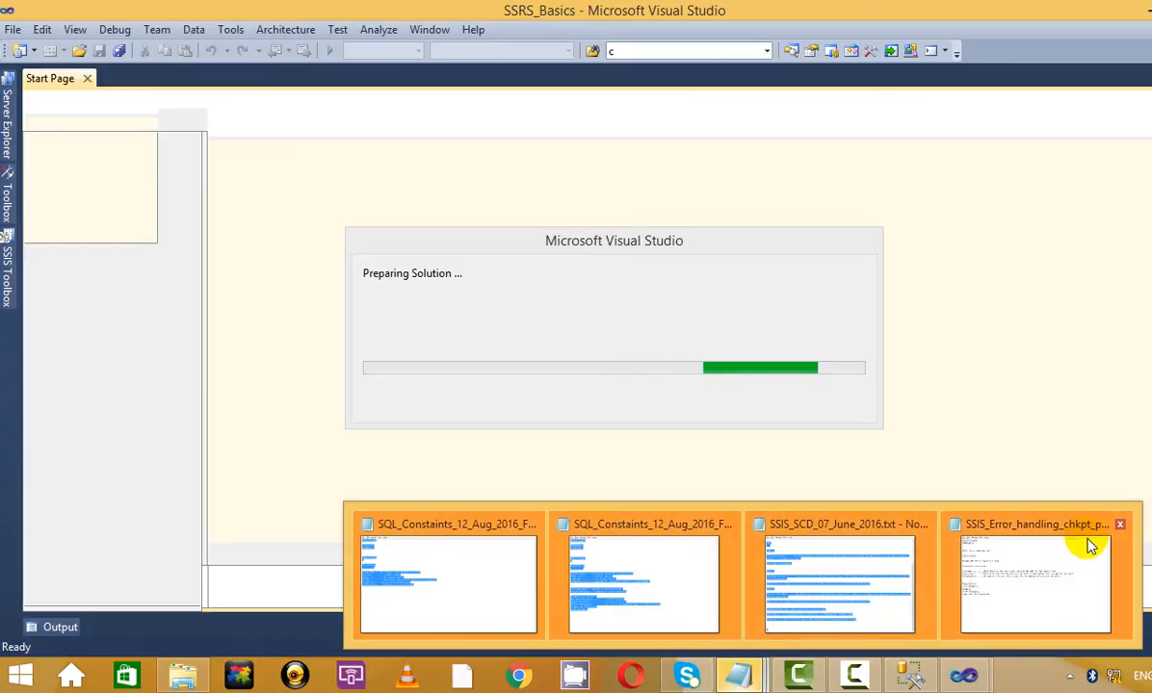
pyautogui.click(1117, 525)
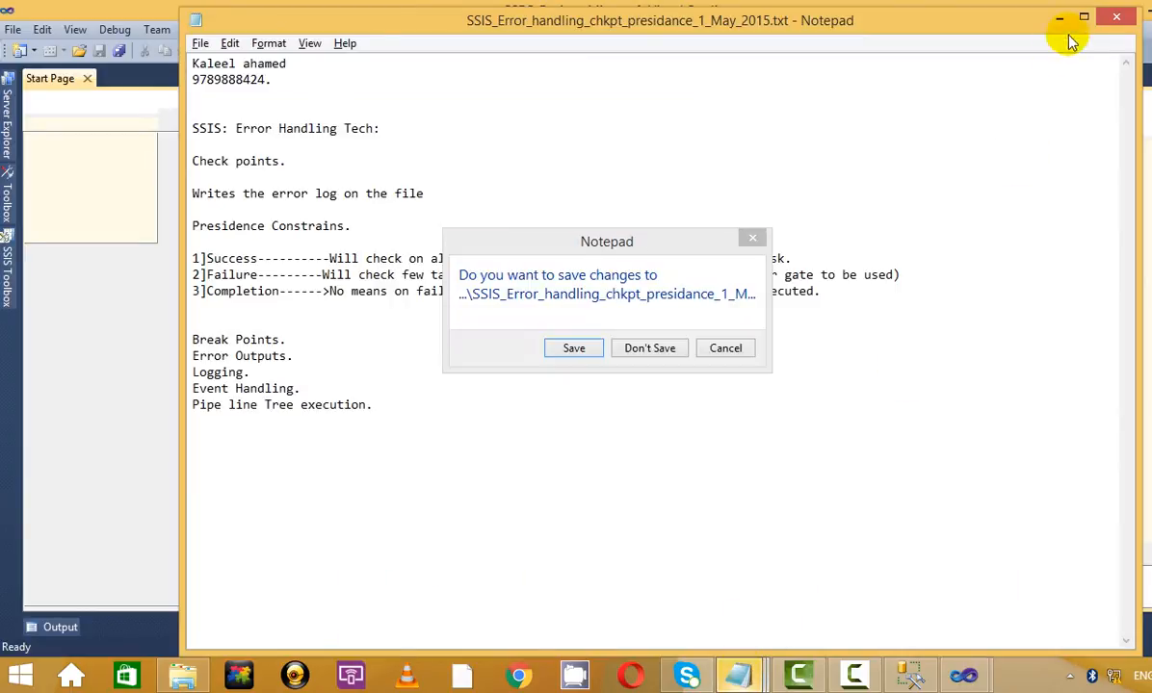
pyautogui.click(650, 348)
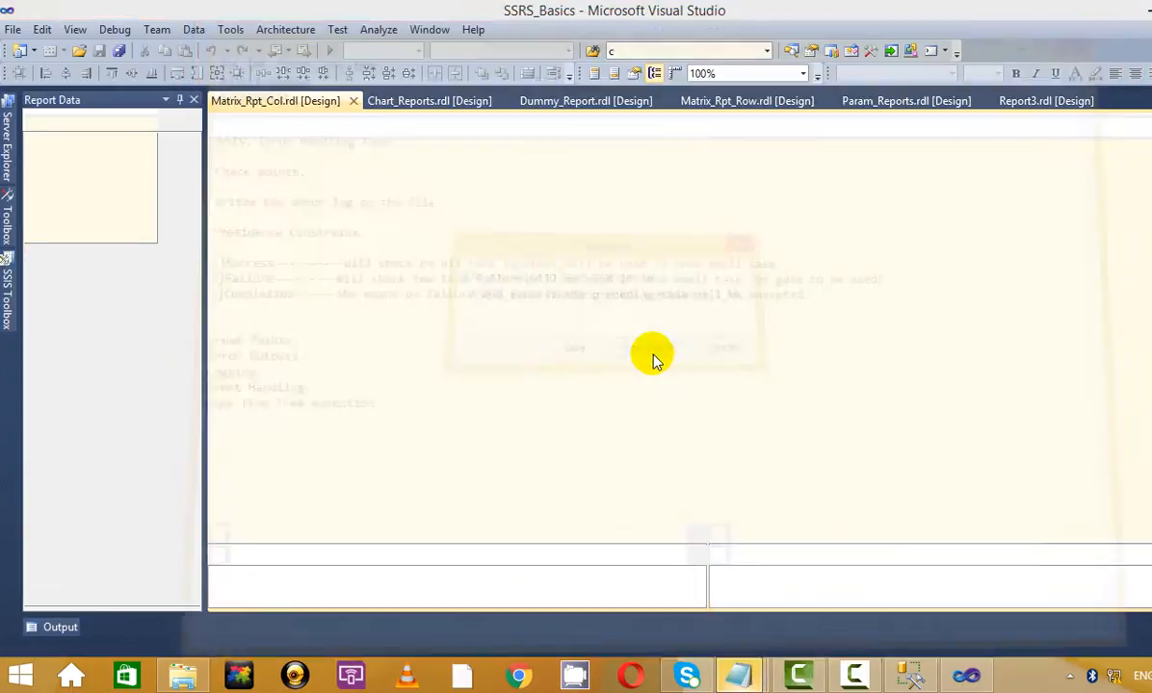
pyautogui.moveTo(739, 675)
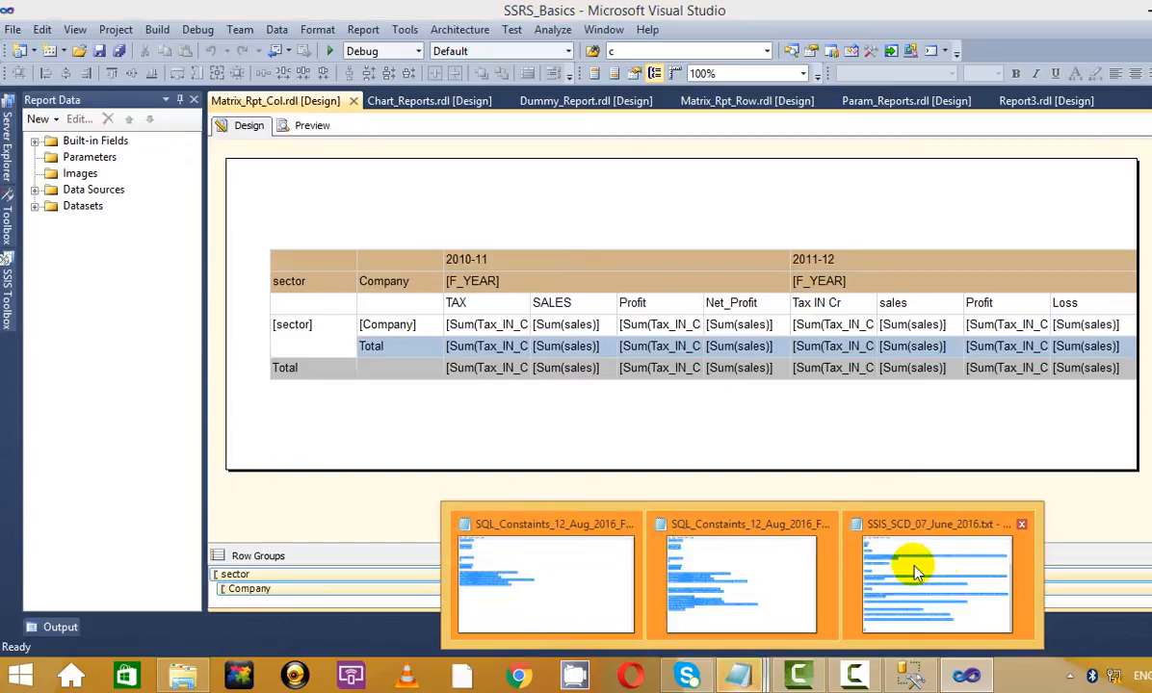
pyautogui.click(1018, 521)
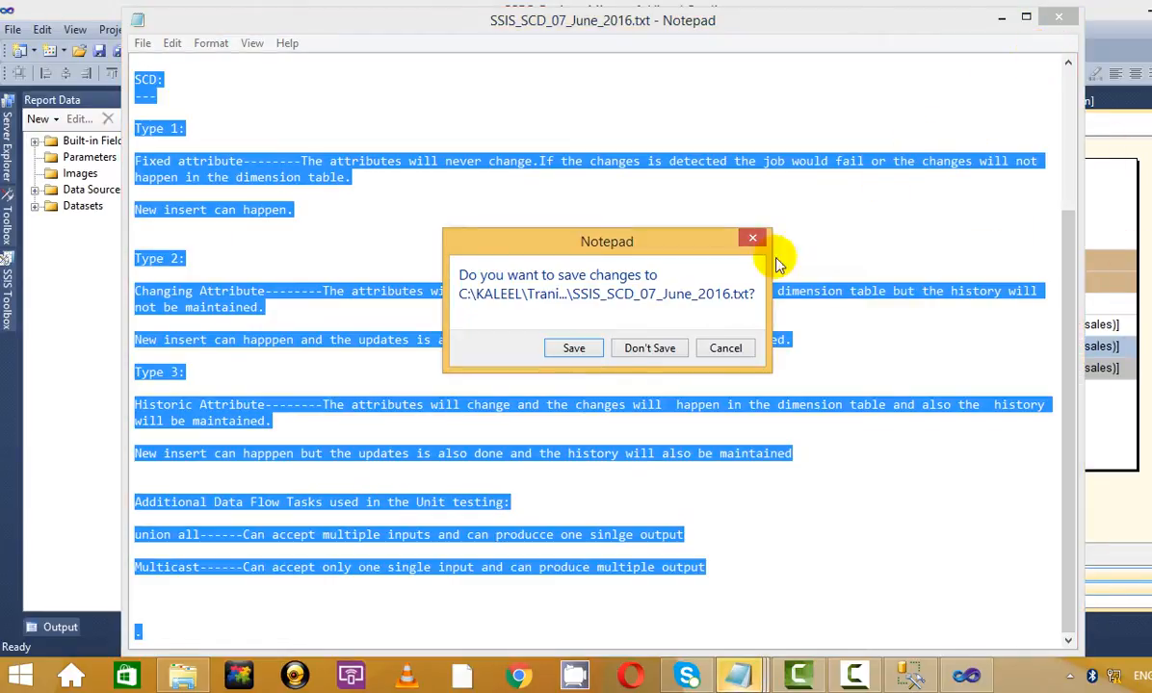
pyautogui.click(652, 347)
# - Close all remaining Notepad windows, discarding the changes to SQL_Constaints_12_Aug_2016_Fri_KH.txt
pyautogui.rightClick(739, 675)
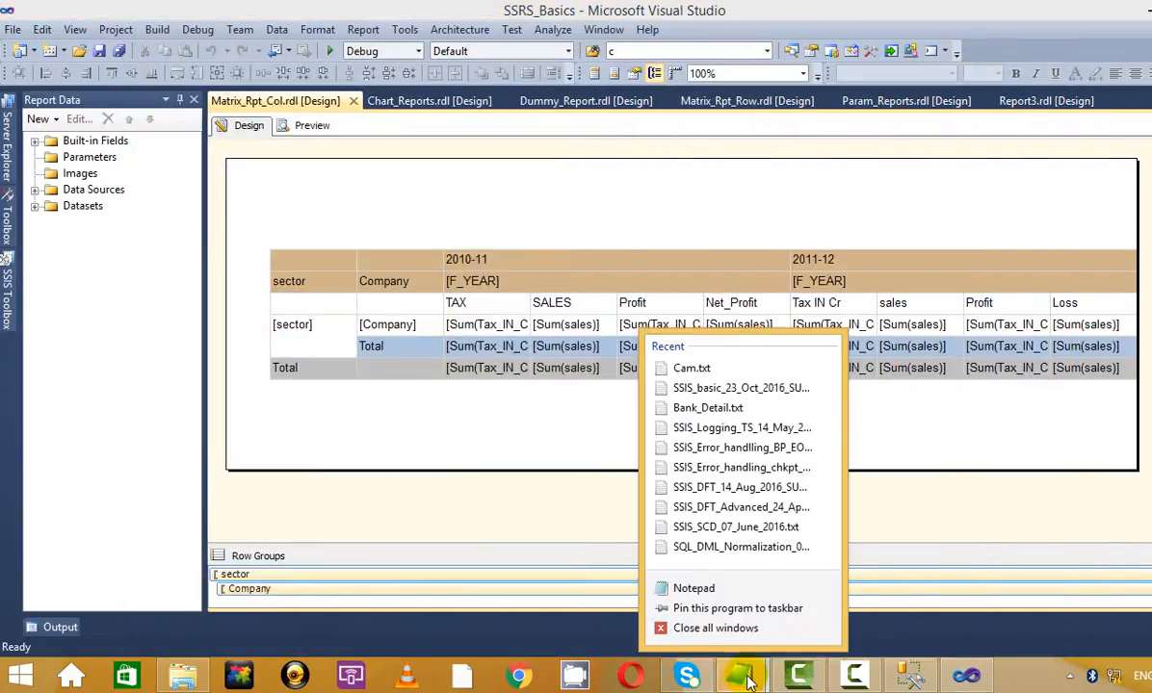
pyautogui.click(739, 675)
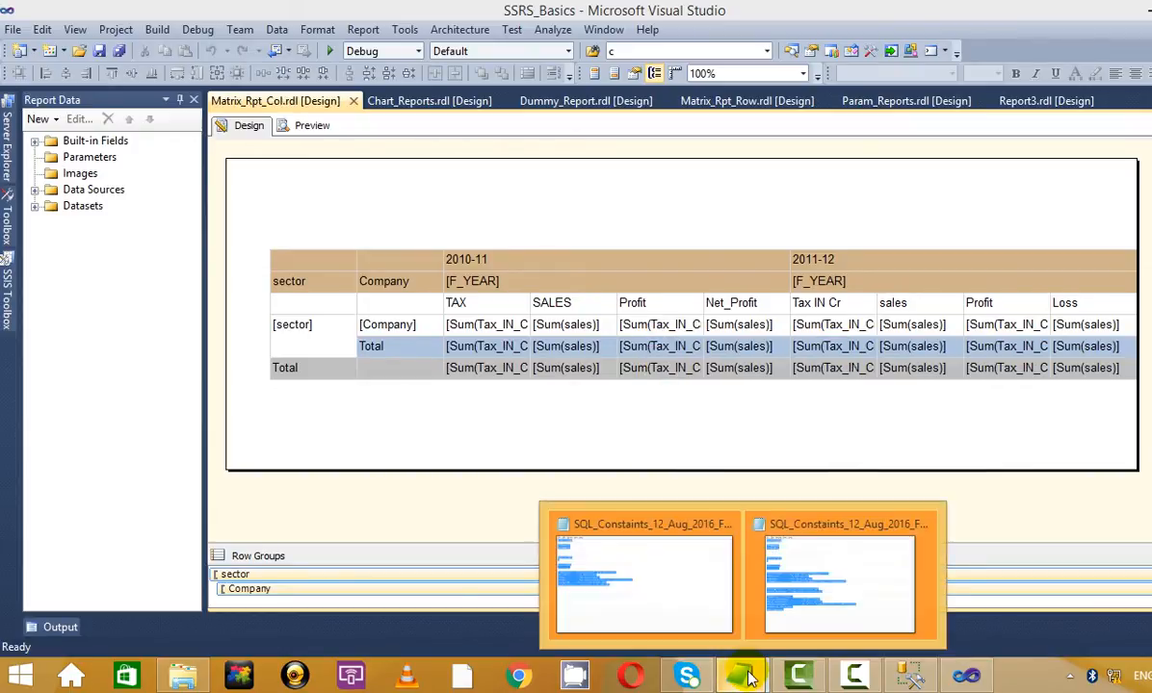
pyautogui.rightClick(739, 675)
pyautogui.click(746, 626)
pyautogui.rightClick(739, 675)
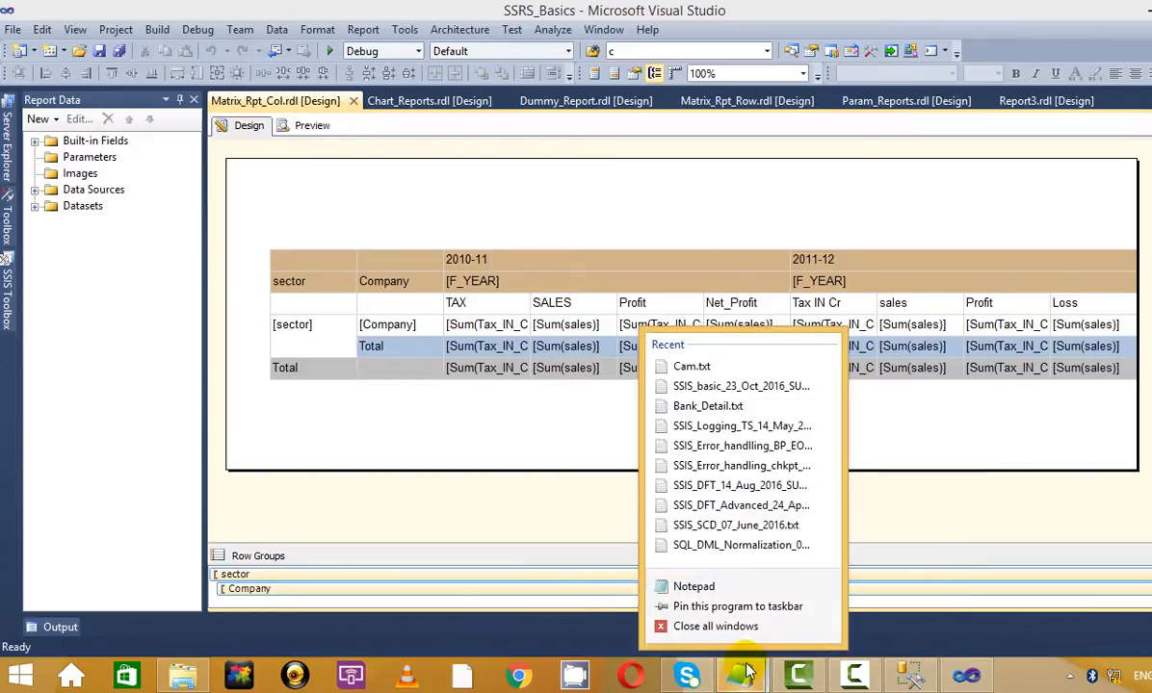
pyautogui.click(735, 679)
pyautogui.click(766, 617)
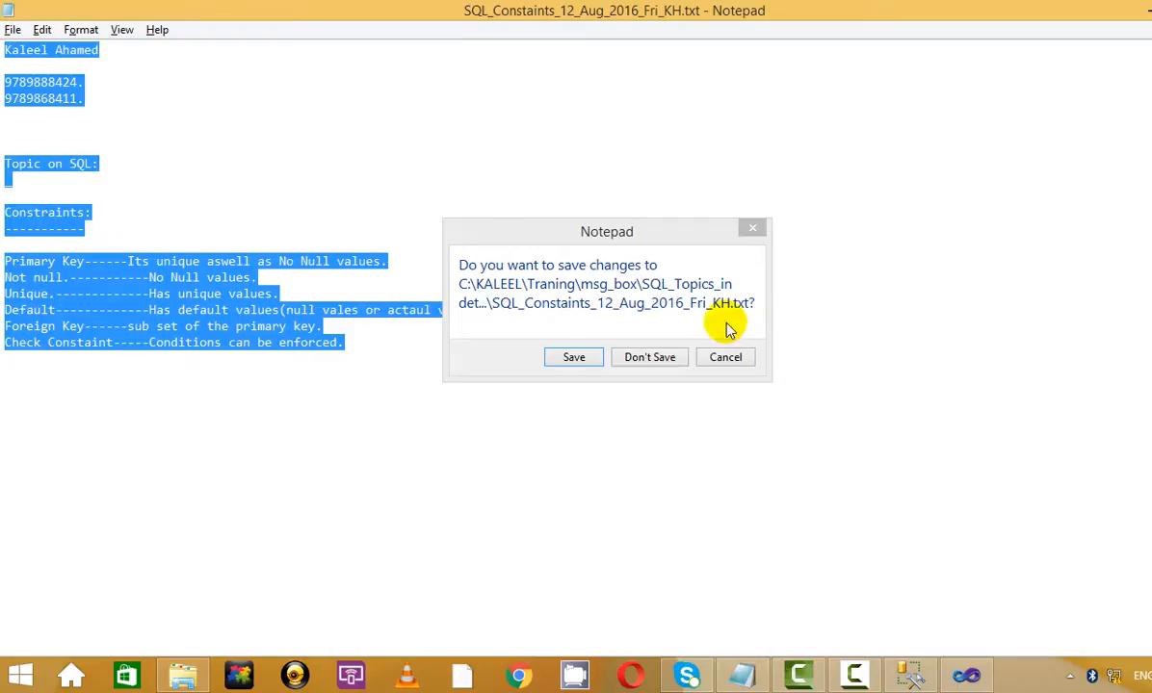
pyautogui.click(655, 359)
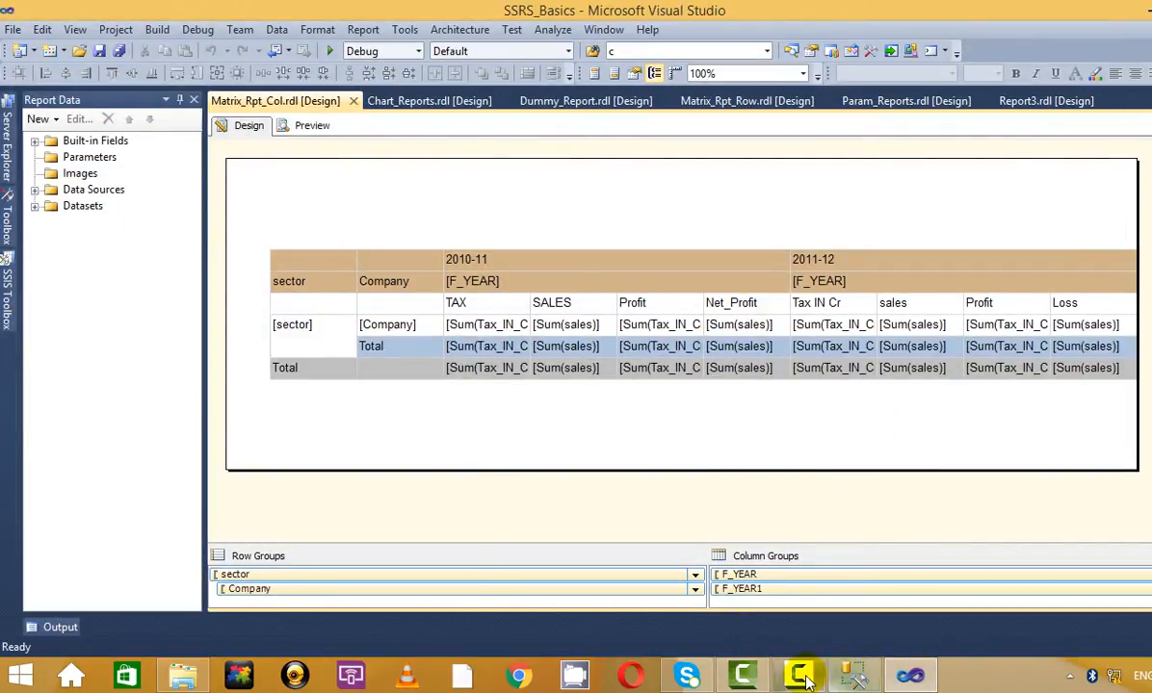
# - Close Visual Studio together with the SSRS_Basics project
pyautogui.moveTo(913, 680)
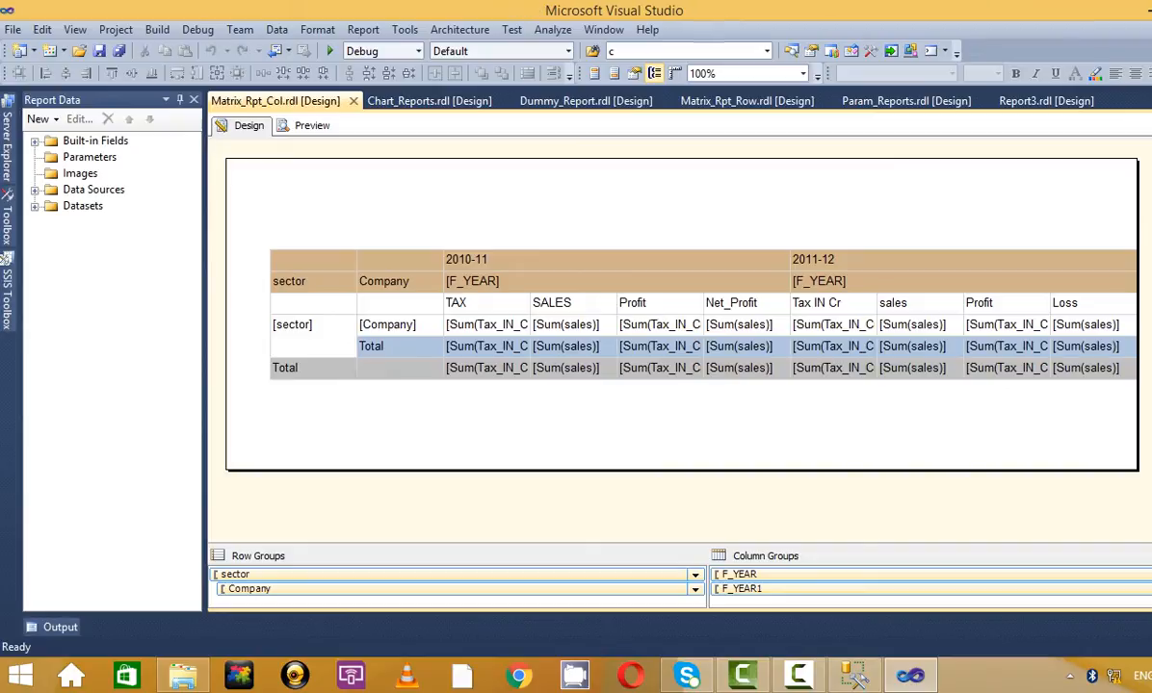
pyautogui.hotkey('alt', 'F4')
pyautogui.rightClick(1002, 192)
pyautogui.click(1044, 275)
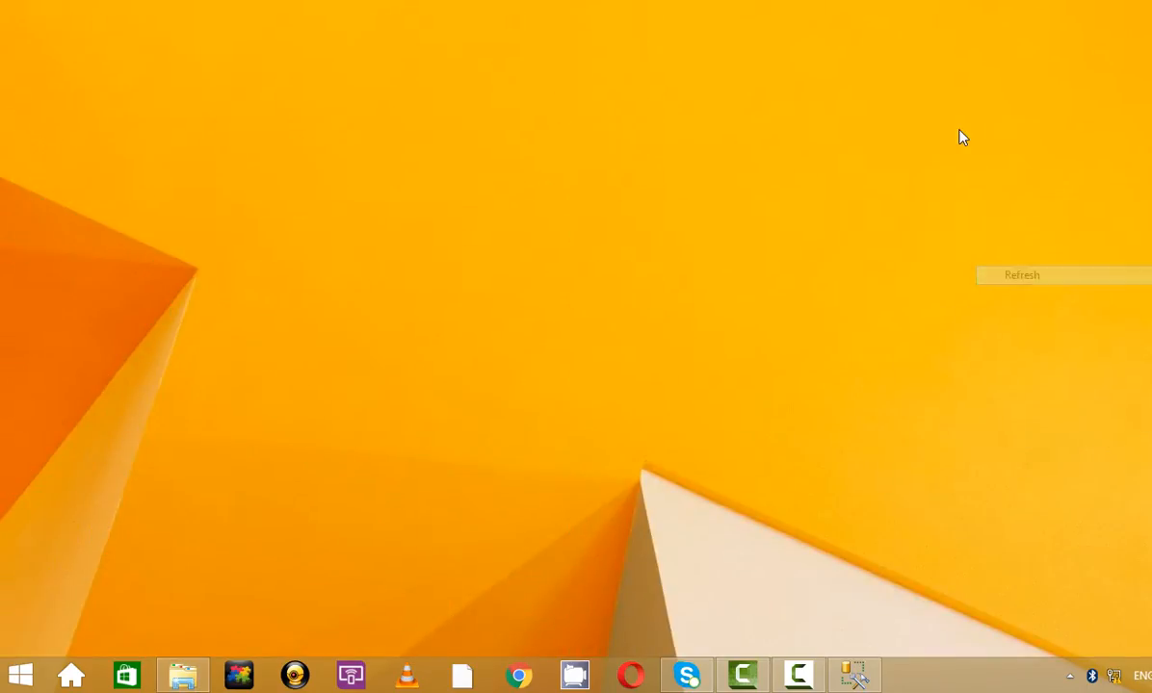
pyautogui.rightClick(959, 135)
pyautogui.click(1043, 224)
pyautogui.rightClick(968, 117)
pyautogui.click(1045, 221)
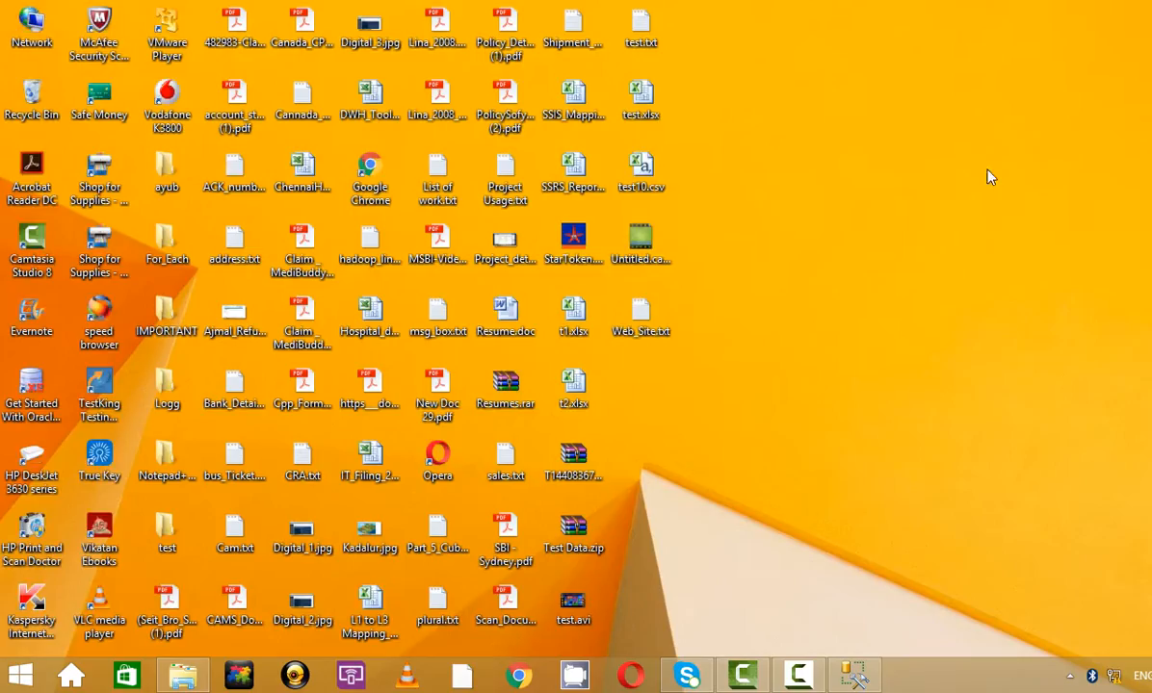
pyautogui.rightClick(967, 149)
pyautogui.click(1027, 252)
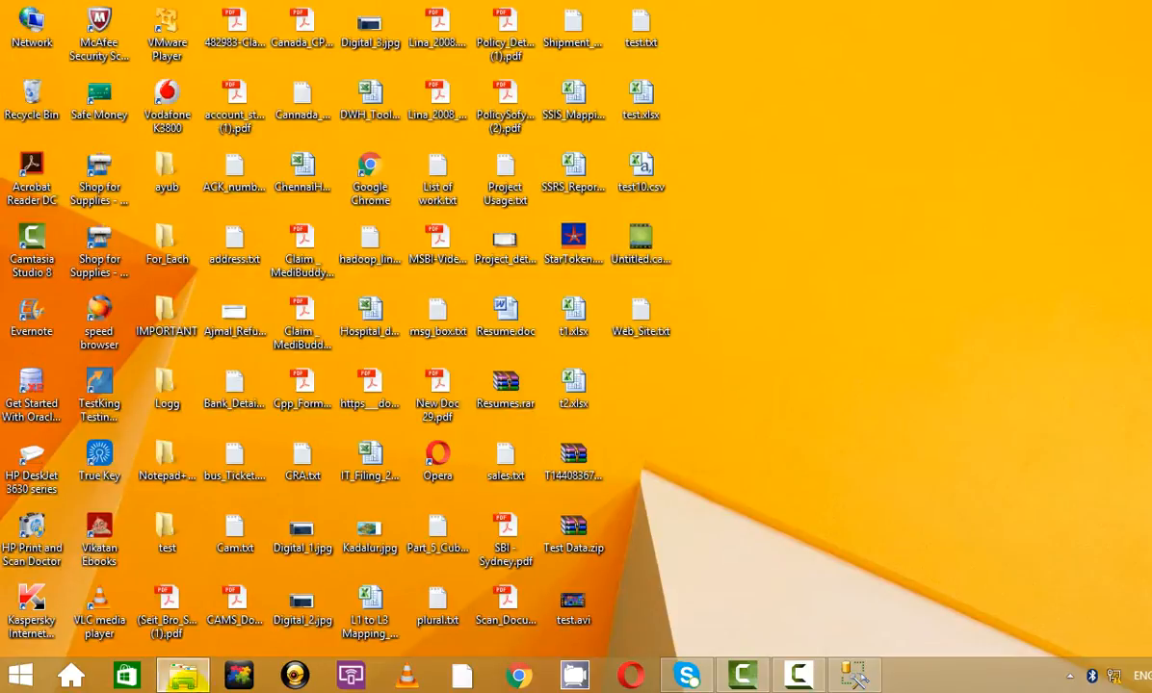
pyautogui.doubleClick(458, 528)
pyautogui.click(1145, 8)
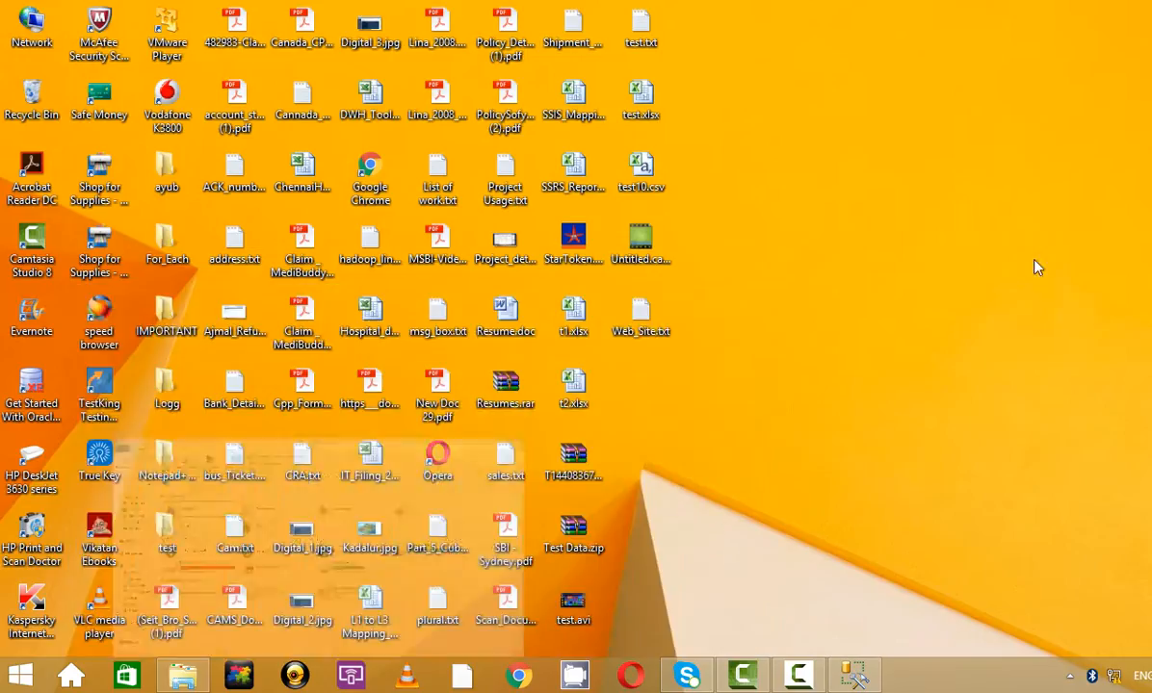
pyautogui.rightClick(971, 192)
pyautogui.click(1089, 288)
pyautogui.rightClick(975, 189)
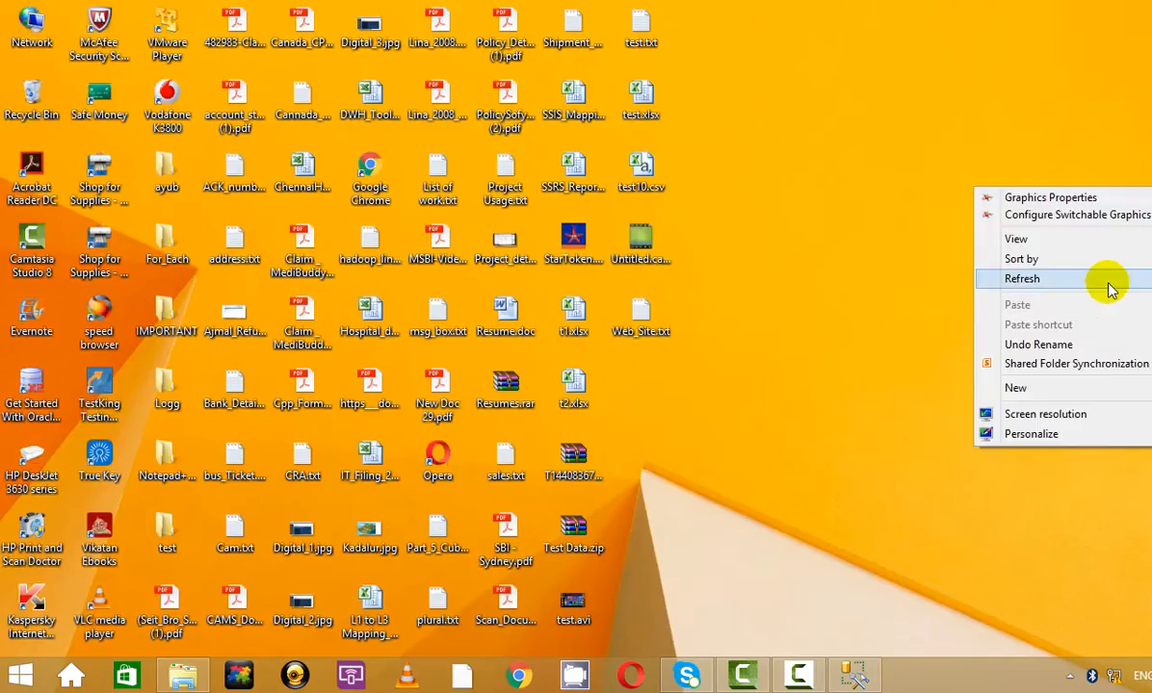
pyautogui.click(1106, 281)
pyautogui.click(803, 674)
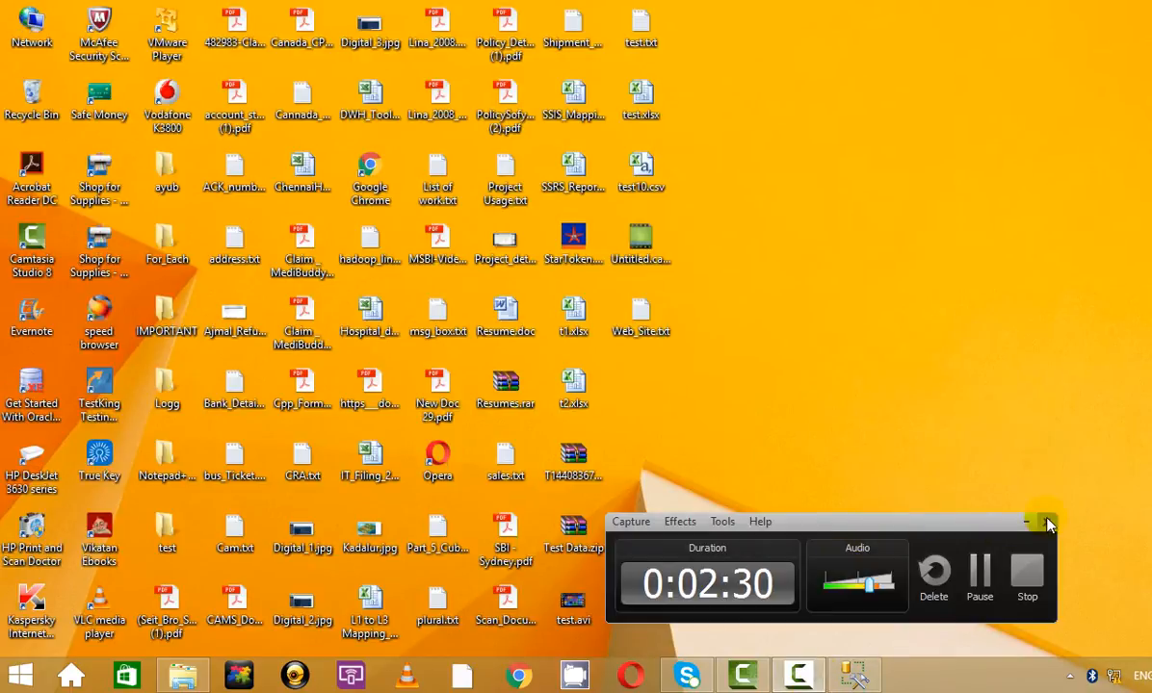
# - Open a blank Notepad document and move its window aside to uncover the desktop files
pyautogui.click(1022, 525)
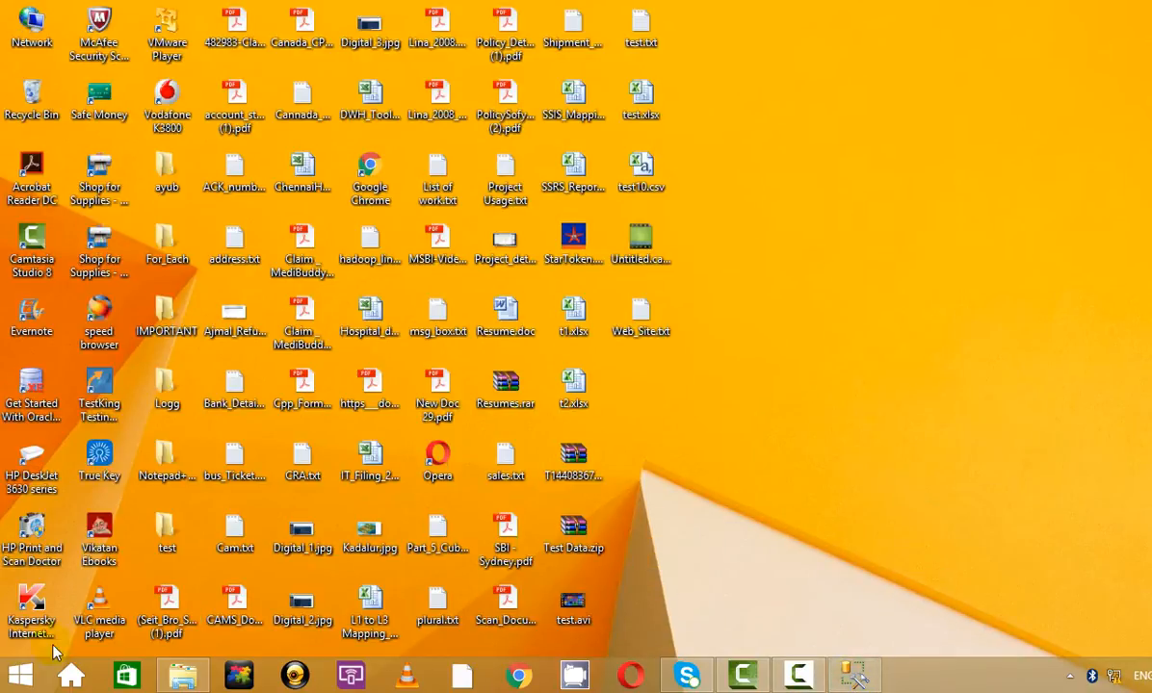
pyautogui.click(19, 675)
pyautogui.click(503, 343)
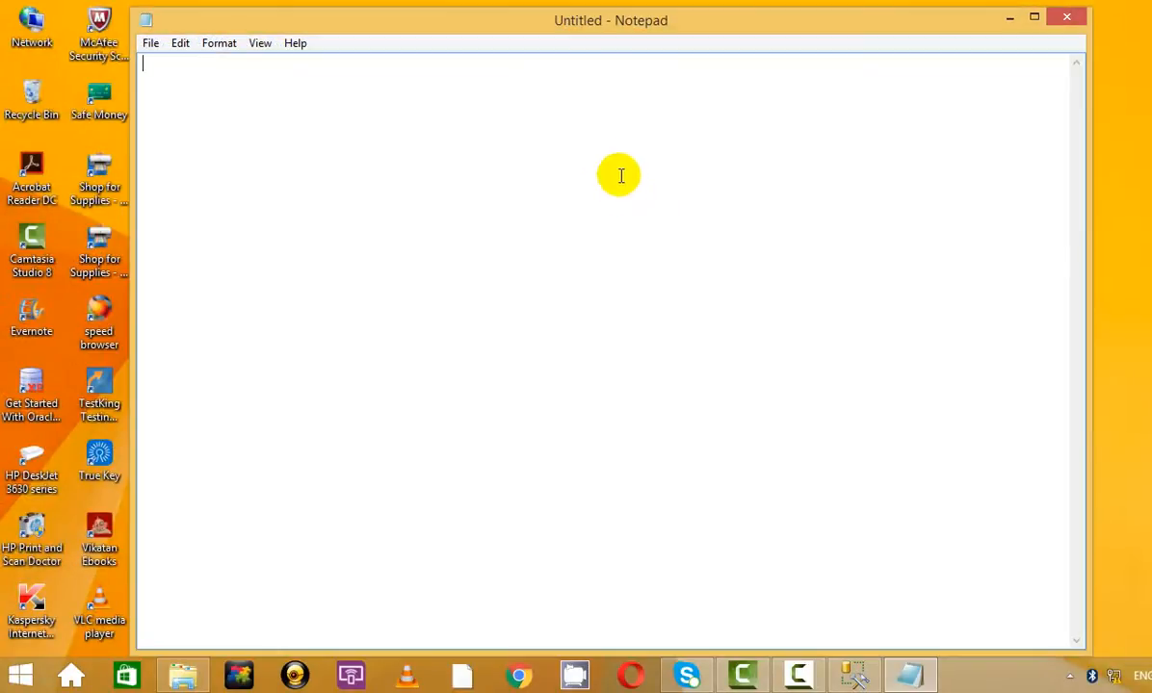
pyautogui.doubleClick(540, 25)
pyautogui.moveTo(765, 8); pyautogui.dragTo(1063, 28)
# - Copy the entire contents of address.txt into the blank Notepad document and close address.txt
pyautogui.doubleClick(236, 248)
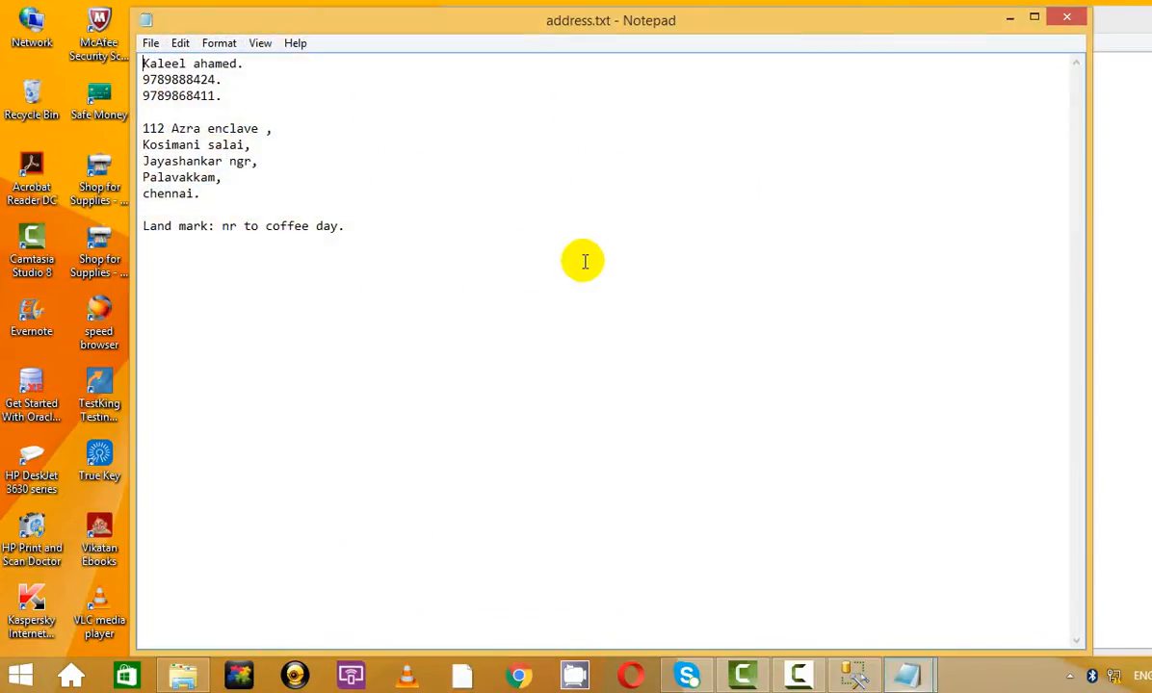
pyautogui.hotkey('ctrl', 'a')
pyautogui.hotkey('ctrl', 'c')
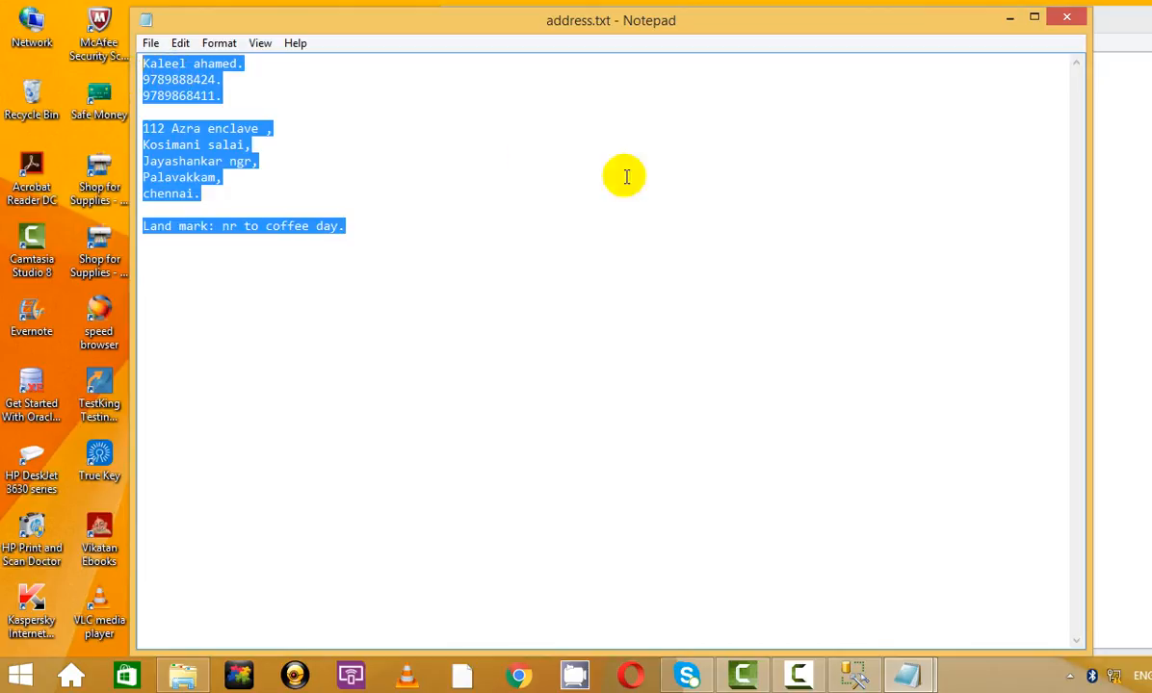
pyautogui.press('super+Left')
pyautogui.click(1030, 164)
pyautogui.hotkey('ctrl', 'v')
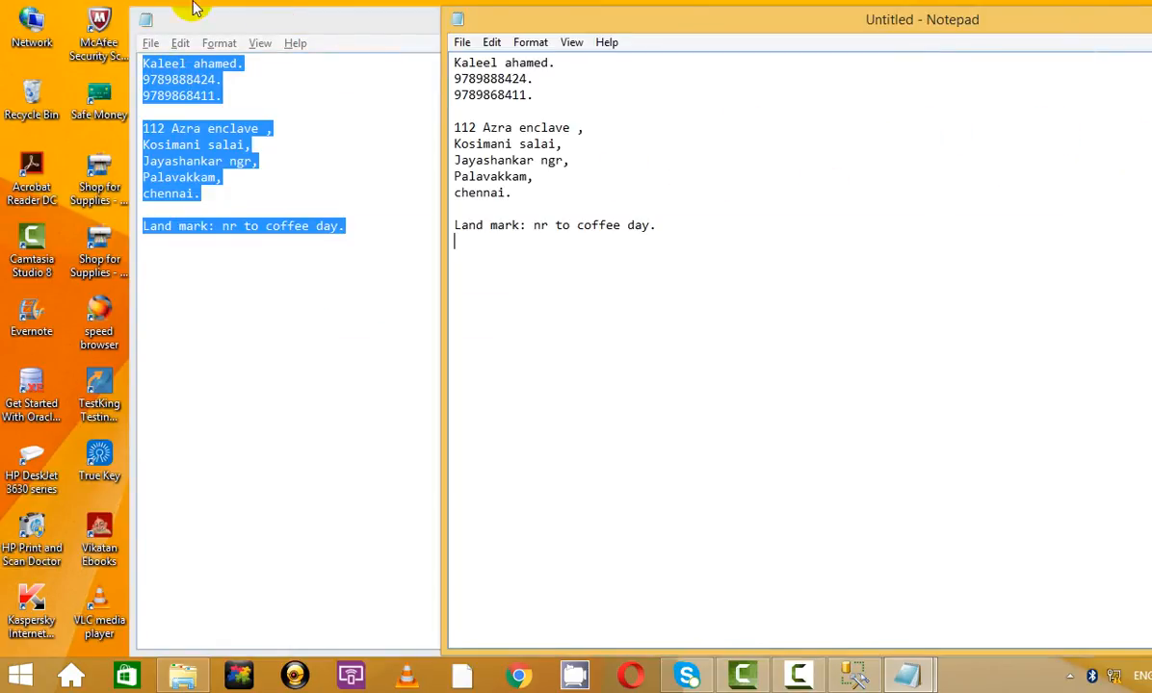
pyautogui.moveTo(193, 9); pyautogui.dragTo(289, 20)
pyautogui.click(1067, 17)
pyautogui.click(1074, 131)
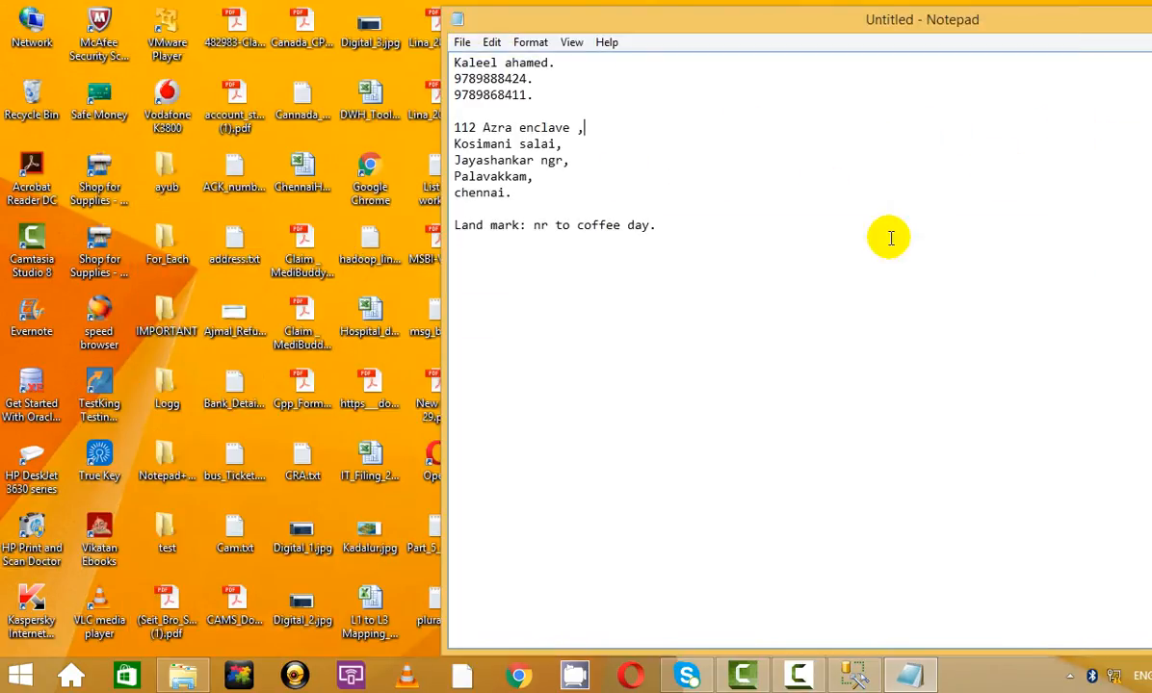
# - Below the pasted address text, list the topics ">>Introduction on SSRS:", ">>Grouping:" and ">>Parameters:" on separate lines
pyautogui.hotkey('ctrl', 'a')
pyautogui.click(715, 178)
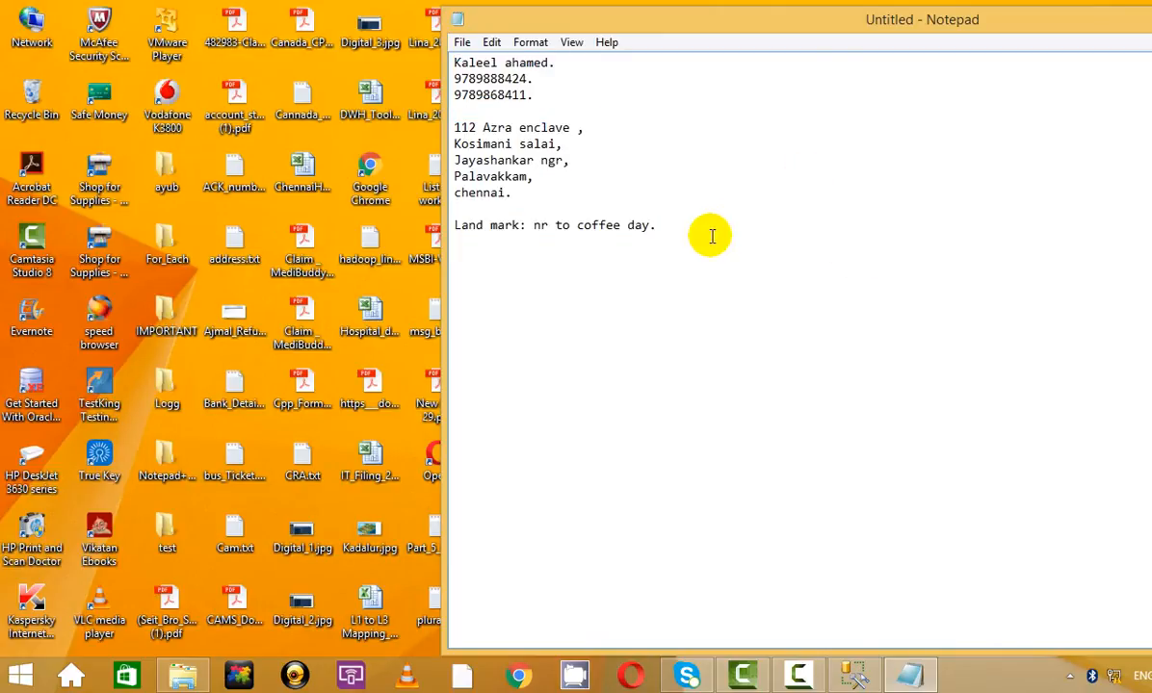
pyautogui.press('Return')
pyautogui.press('Up')
pyautogui.press('Up')
pyautogui.press('Up')
pyautogui.write('SS')
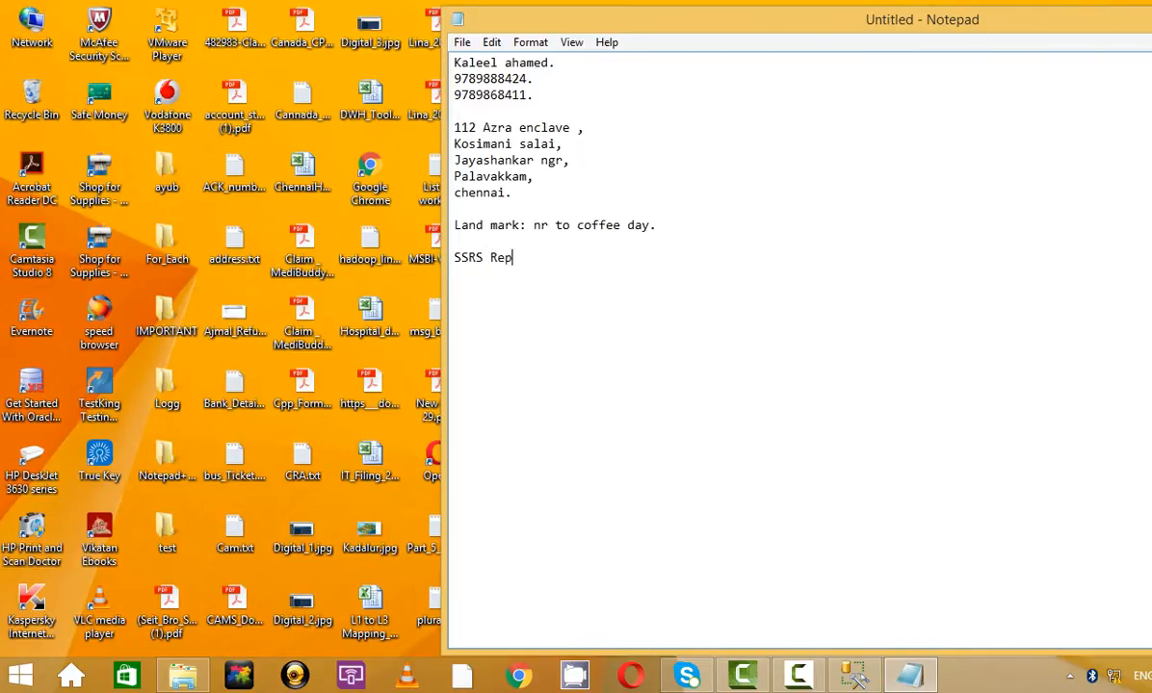
pyautogui.press('Up')
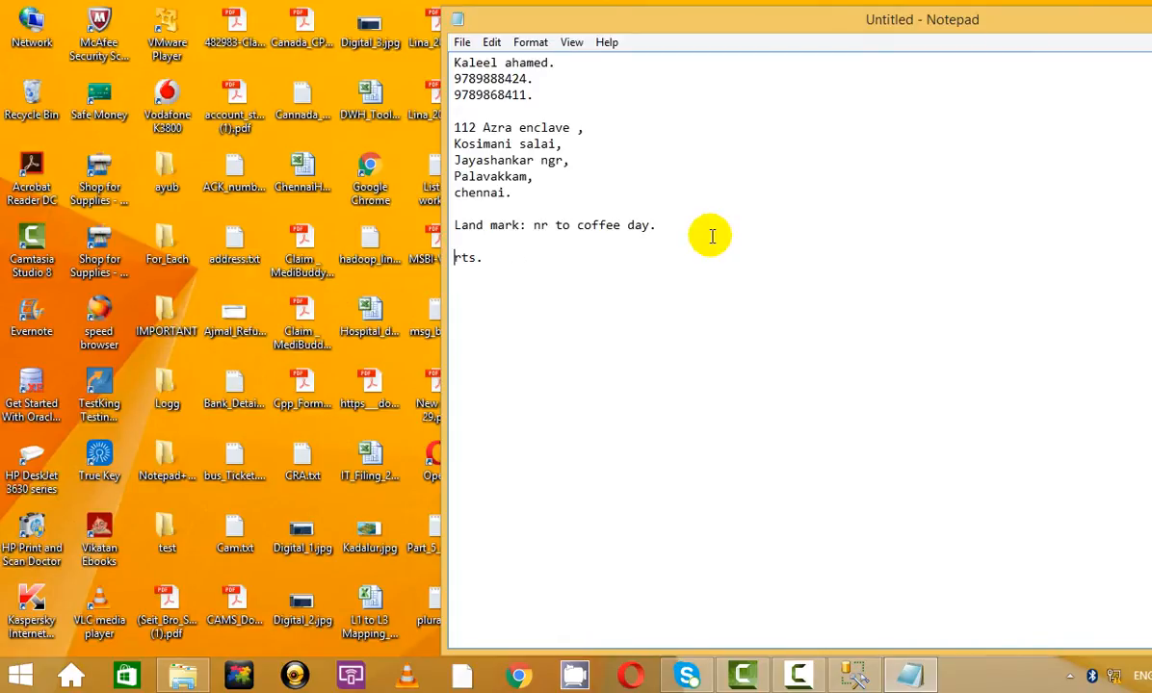
pyautogui.write('>>')
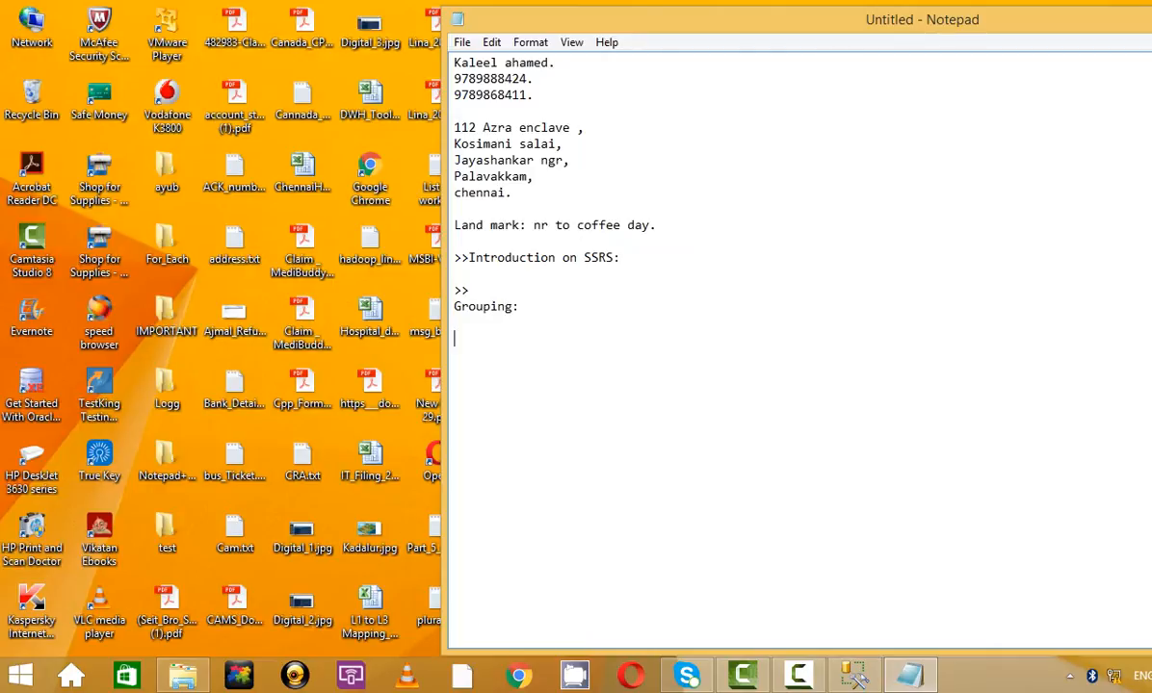
pyautogui.press('Up')
pyautogui.press('Up')
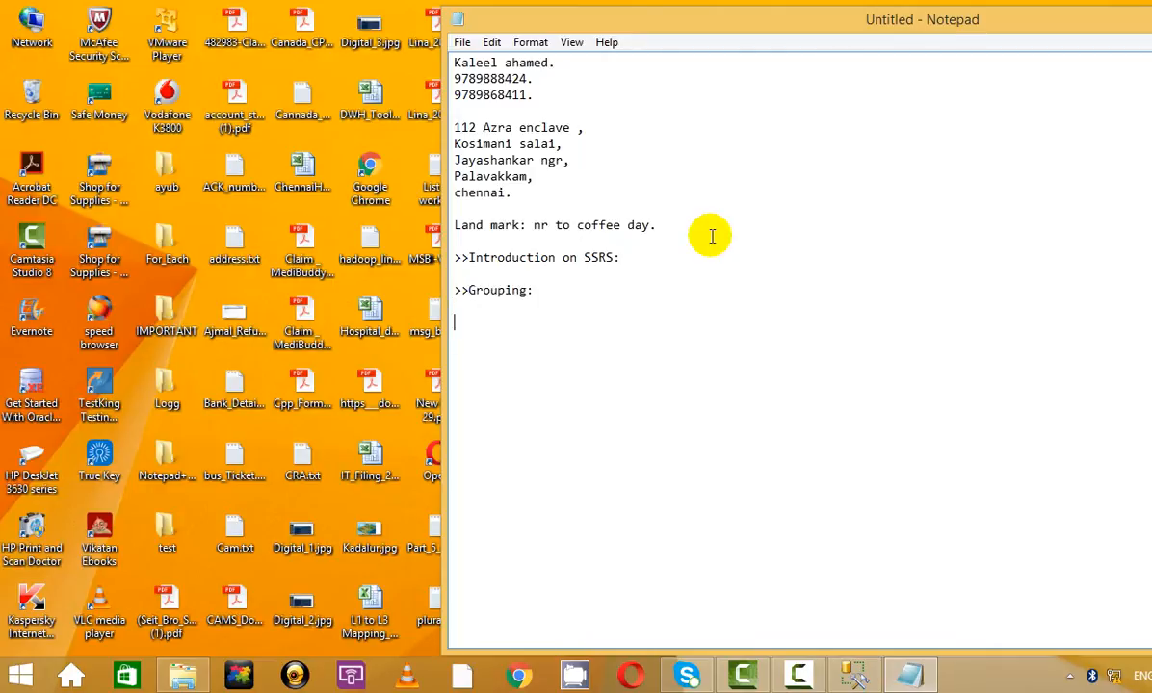
pyautogui.write('>>Parameters')
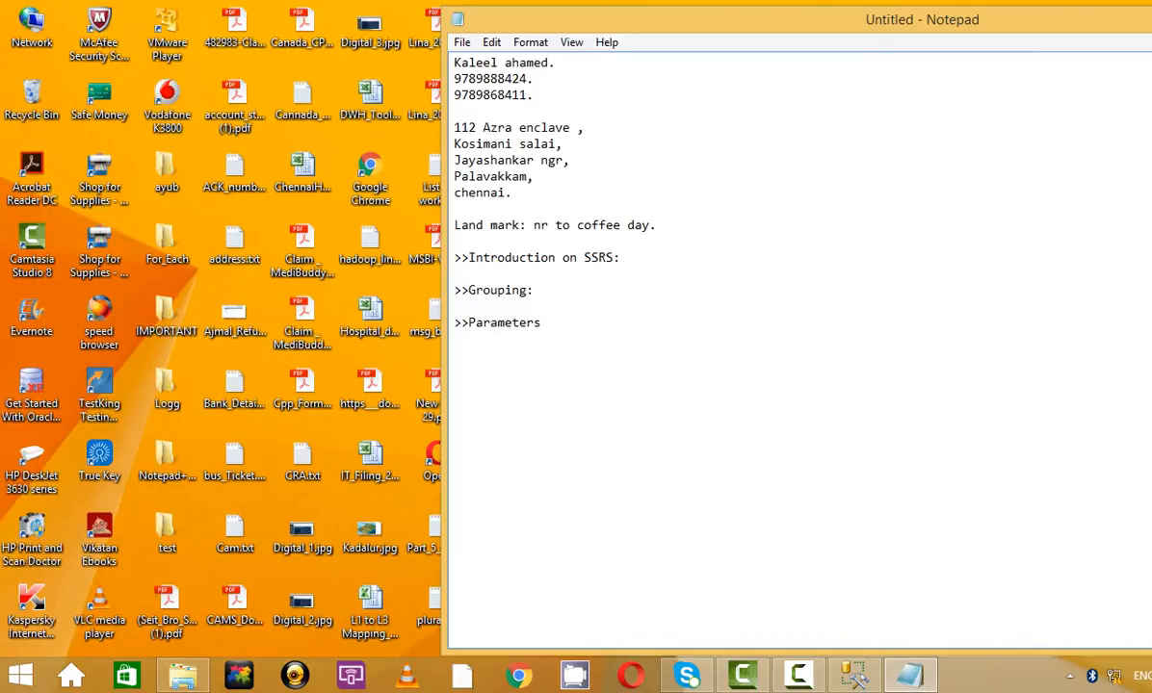
# - Remove the blank lines between the three topics and the colons after Grouping and Parameters
pyautogui.press('Up')
pyautogui.press('Up')
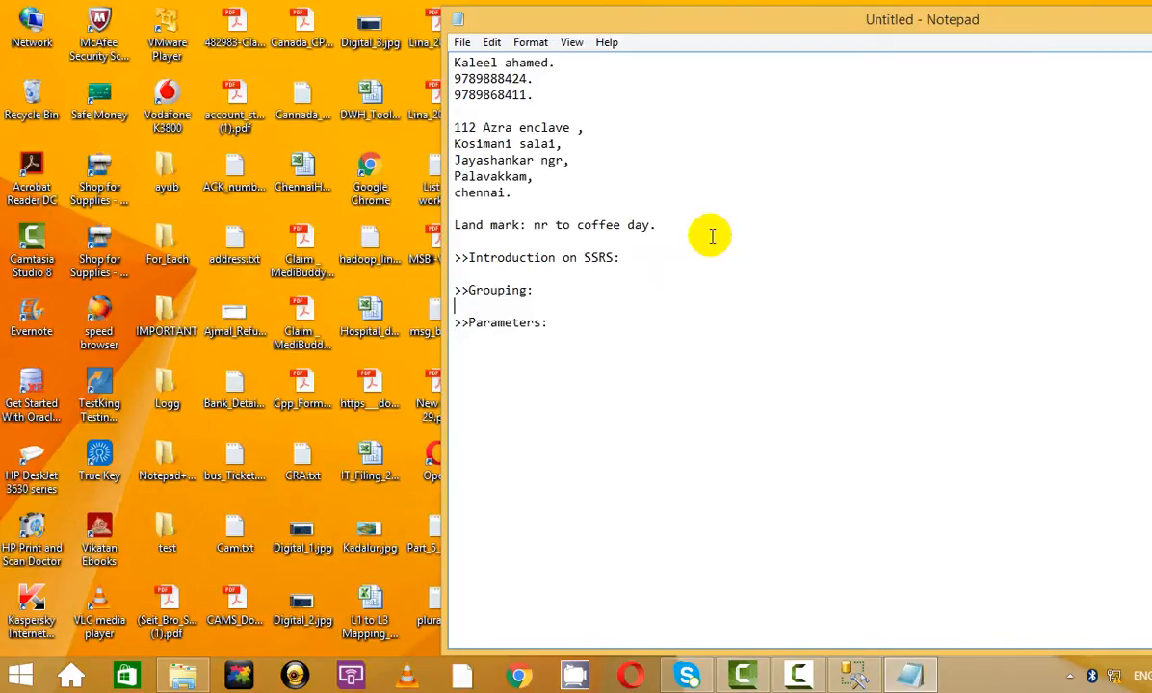
pyautogui.press('Delete')
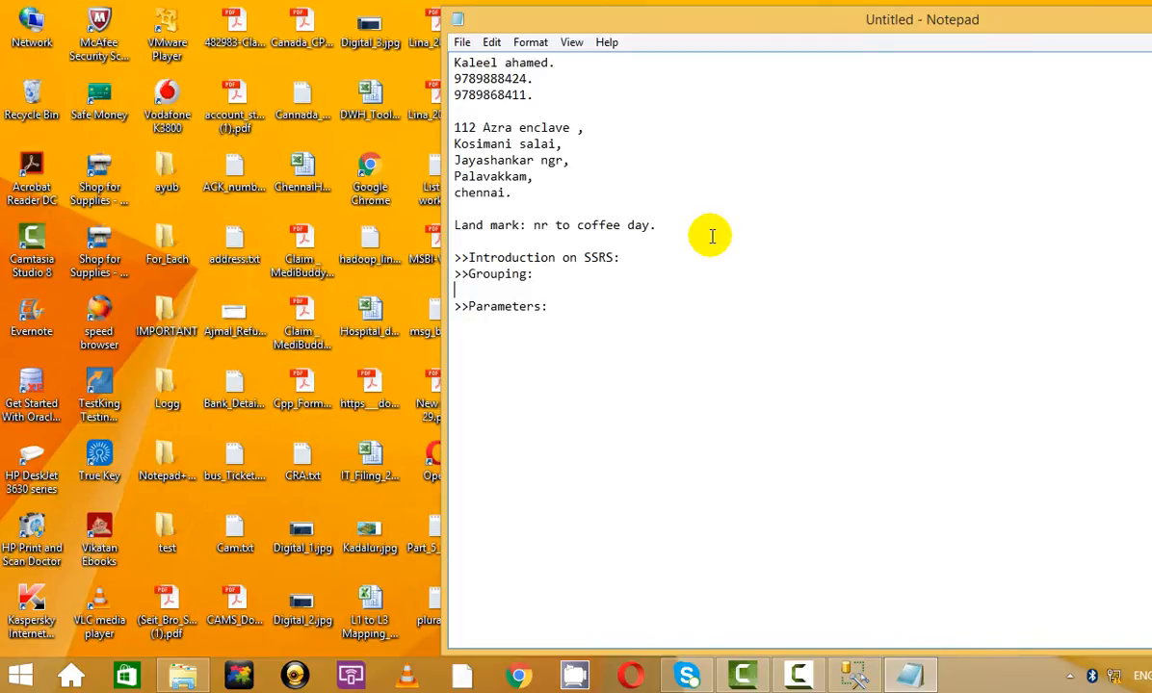
pyautogui.press('Delete')
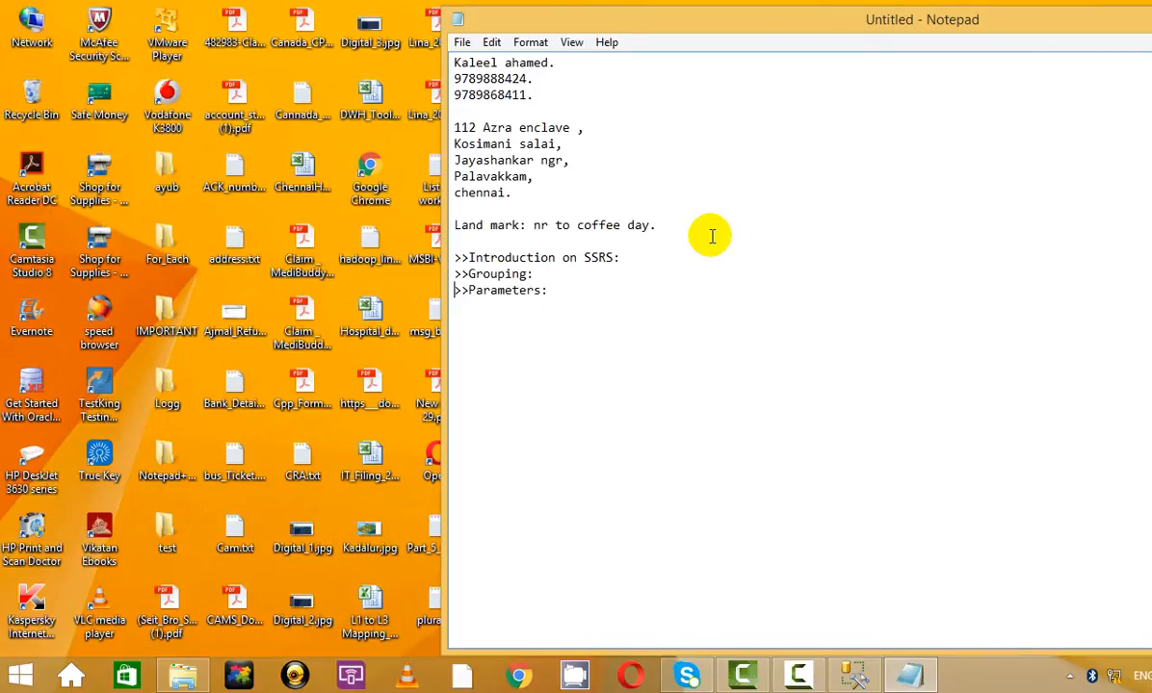
pyautogui.click(609, 274)
pyautogui.press('BackSpace')
pyautogui.click(587, 291)
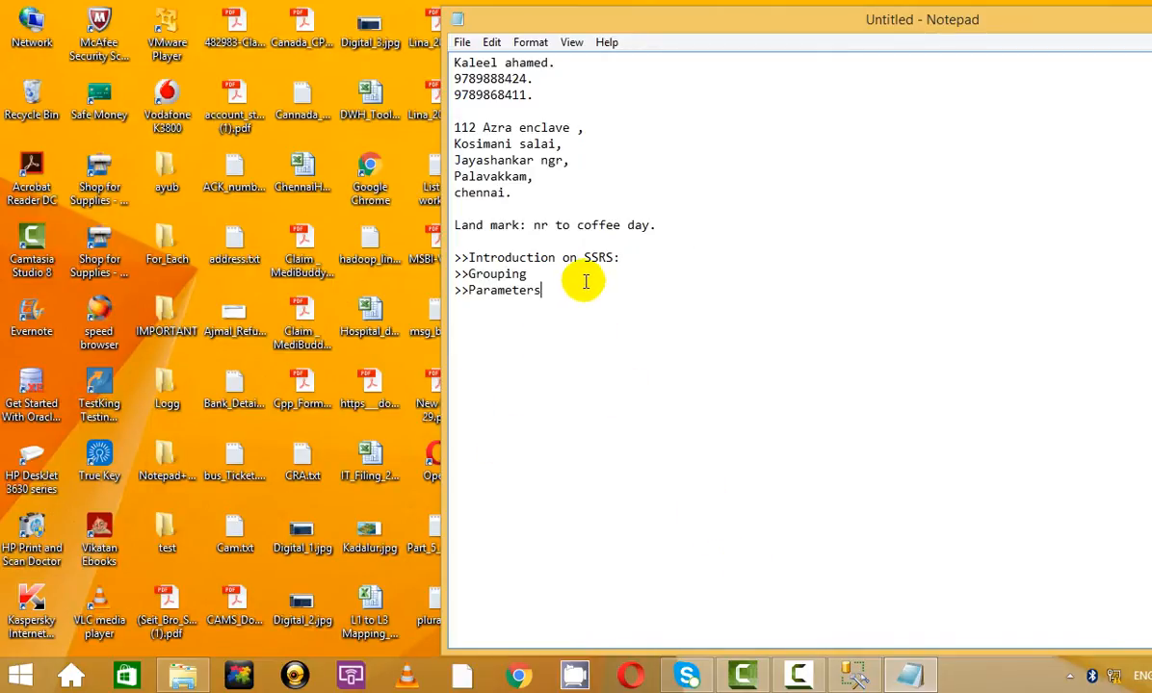
# - Highlight the three topic lines briefly, and minimize the Notepad document
pyautogui.moveTo(564, 298); pyautogui.dragTo(457, 252)
pyautogui.click(556, 276)
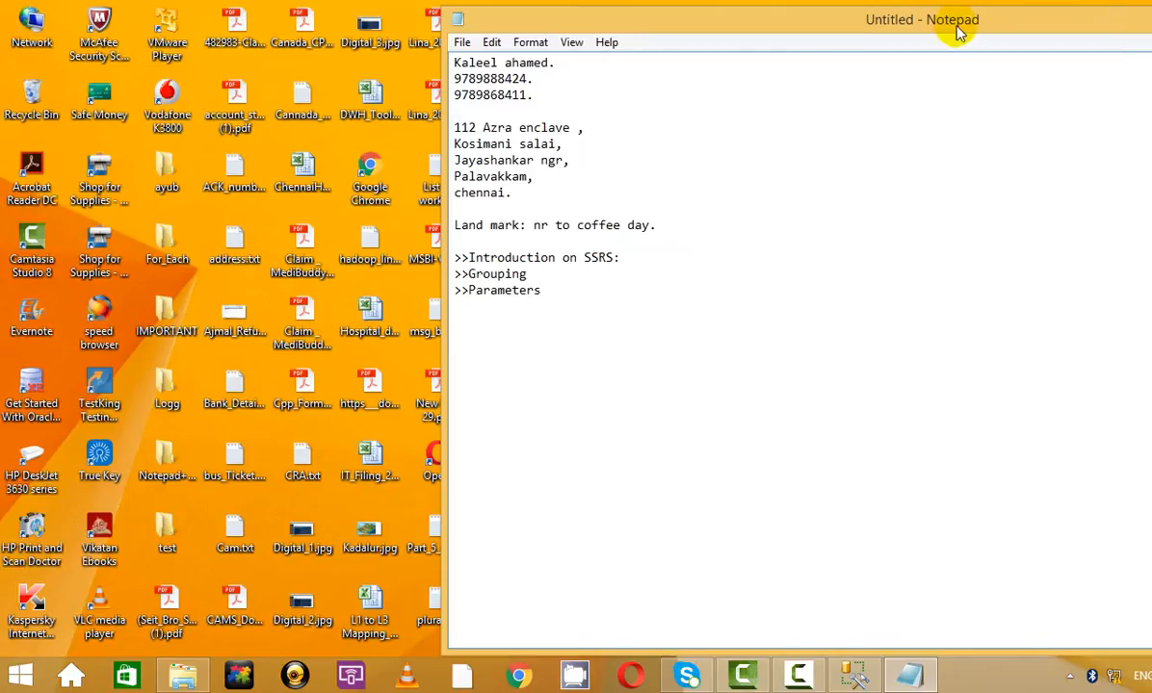
pyautogui.moveTo(958, 31); pyautogui.dragTo(442, 53)
pyautogui.click(801, 39)
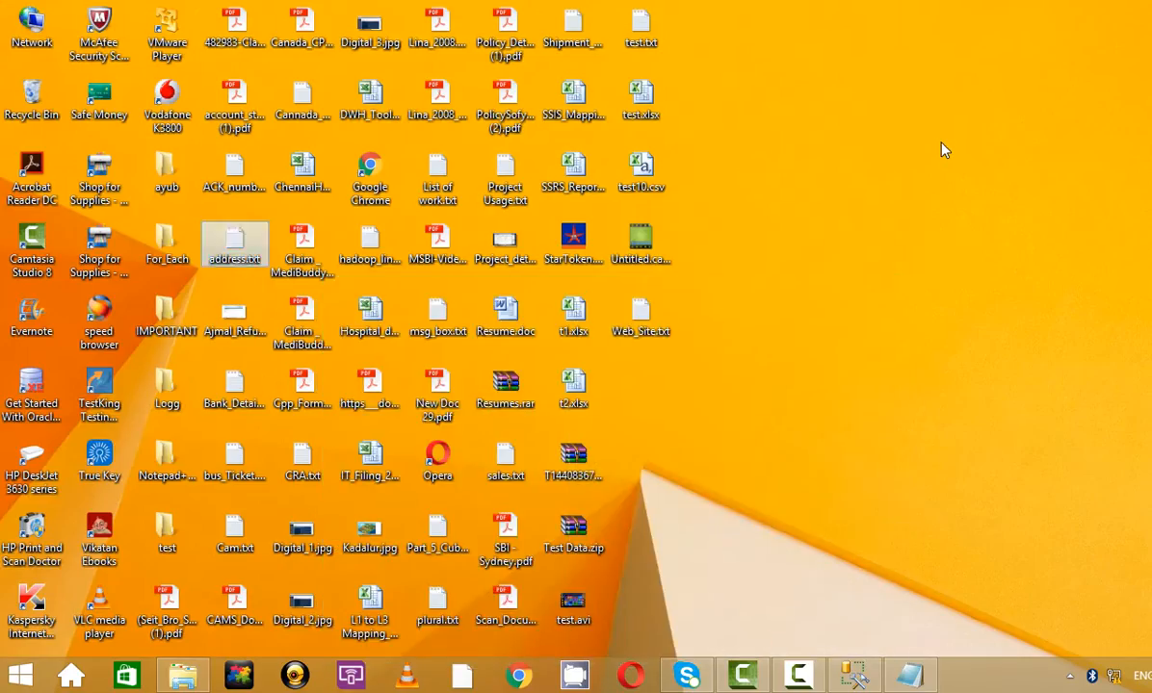
pyautogui.rightClick(939, 142)
pyautogui.click(1002, 227)
pyautogui.rightClick(915, 56)
pyautogui.click(1042, 160)
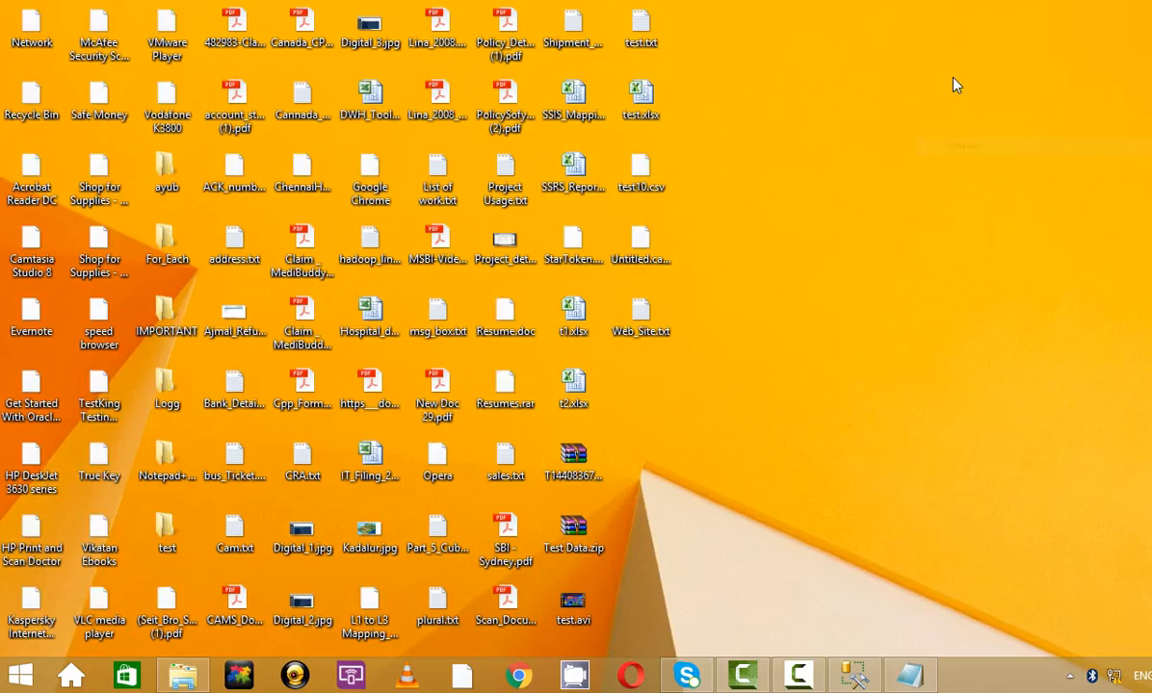
pyautogui.rightClick(955, 77)
pyautogui.click(1021, 180)
pyautogui.rightClick(894, 117)
pyautogui.click(949, 222)
pyautogui.rightClick(901, 104)
pyautogui.click(961, 199)
pyautogui.rightClick(936, 113)
pyautogui.click(1007, 205)
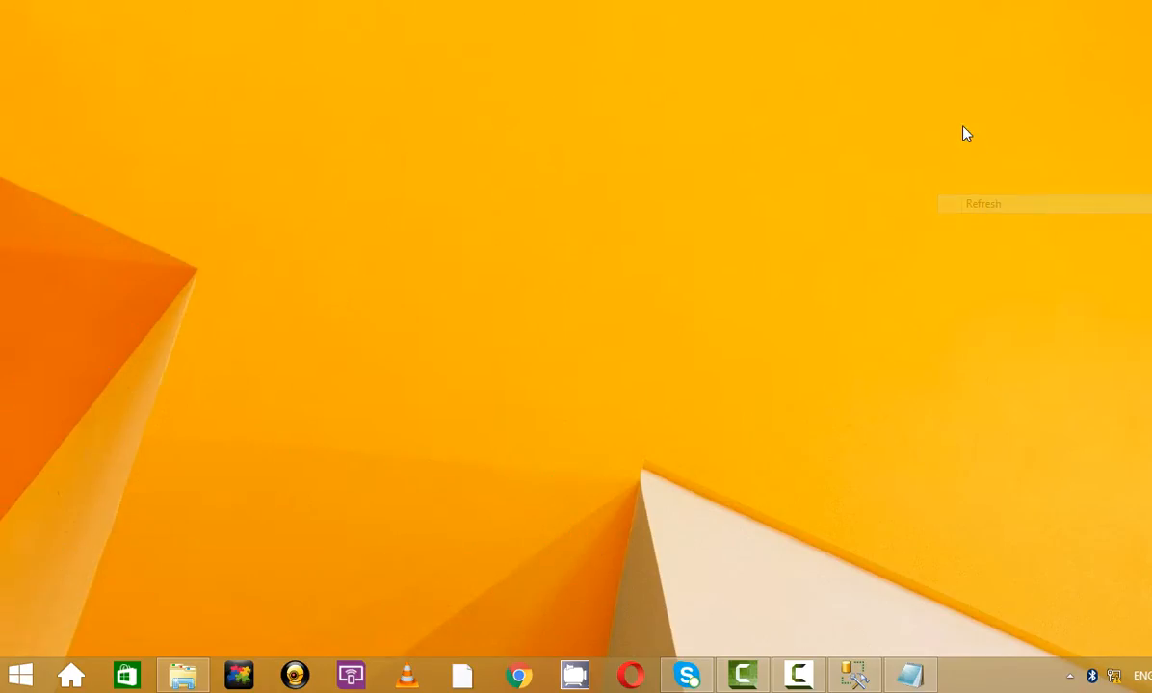
pyautogui.rightClick(962, 127)
pyautogui.click(1052, 221)
pyautogui.rightClick(925, 176)
pyautogui.click(975, 276)
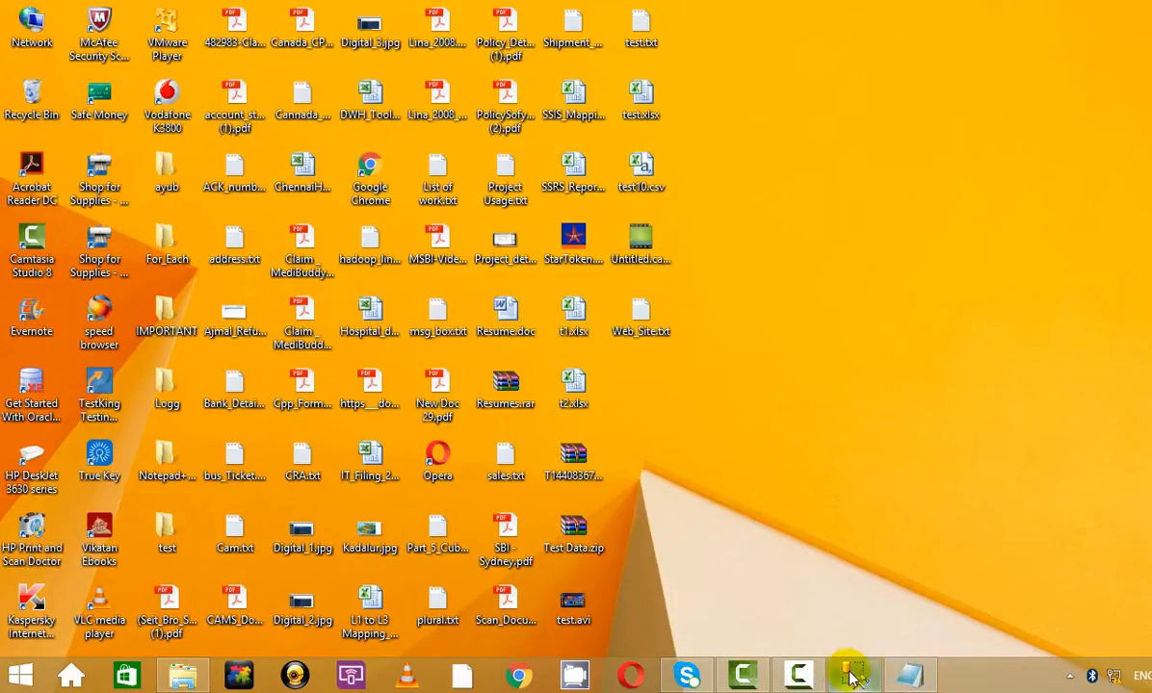
pyautogui.rightClick(903, 162)
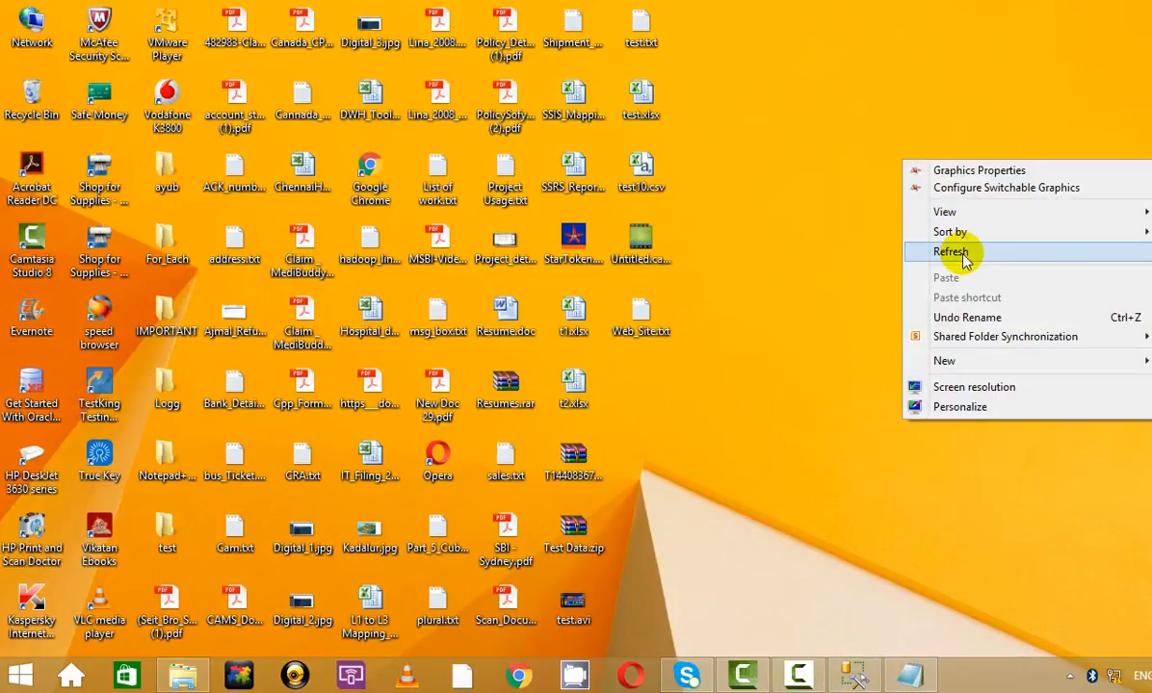
pyautogui.click(953, 250)
pyautogui.click(854, 675)
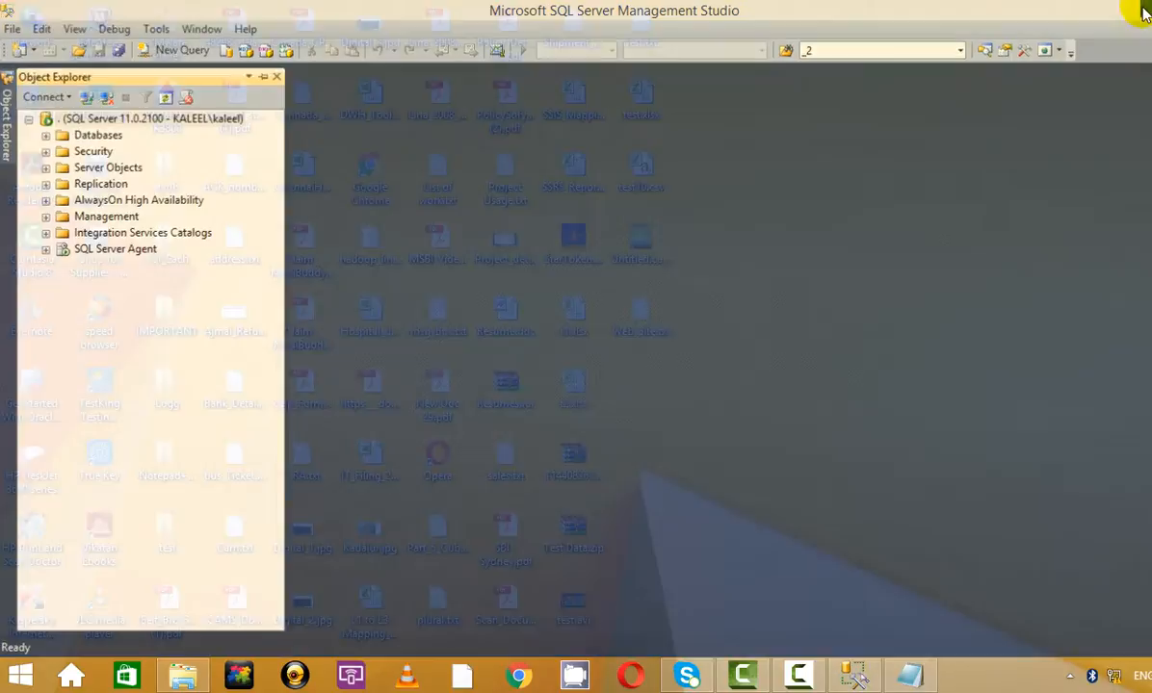
pyautogui.rightClick(969, 93)
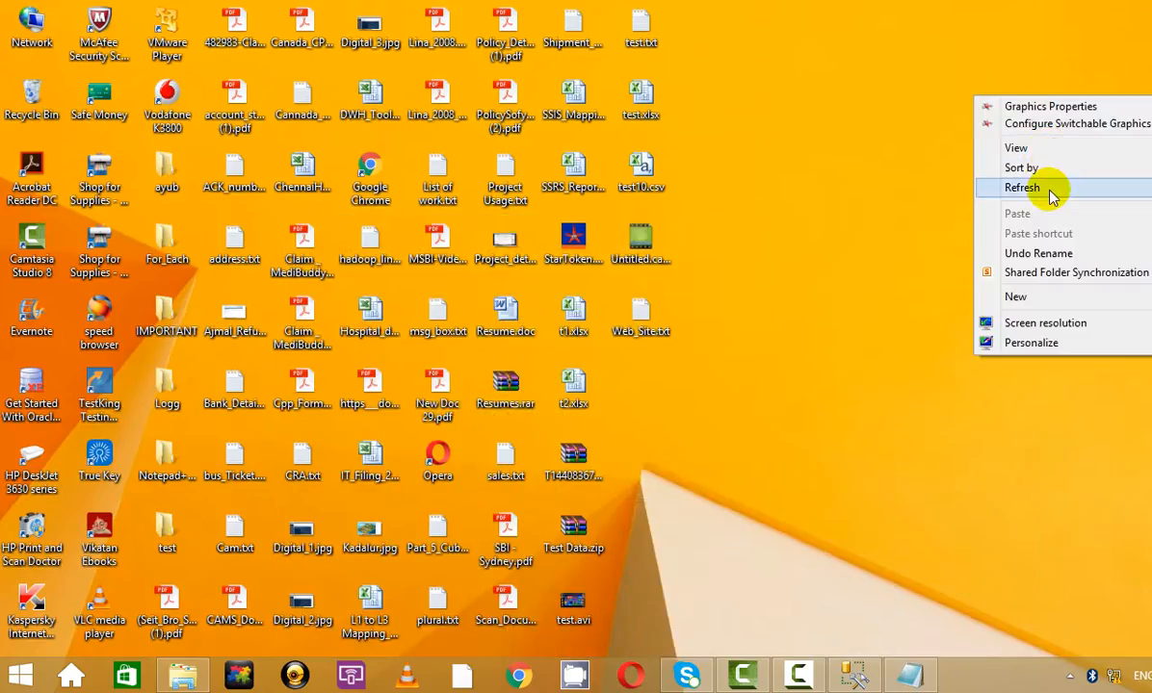
pyautogui.click(1049, 188)
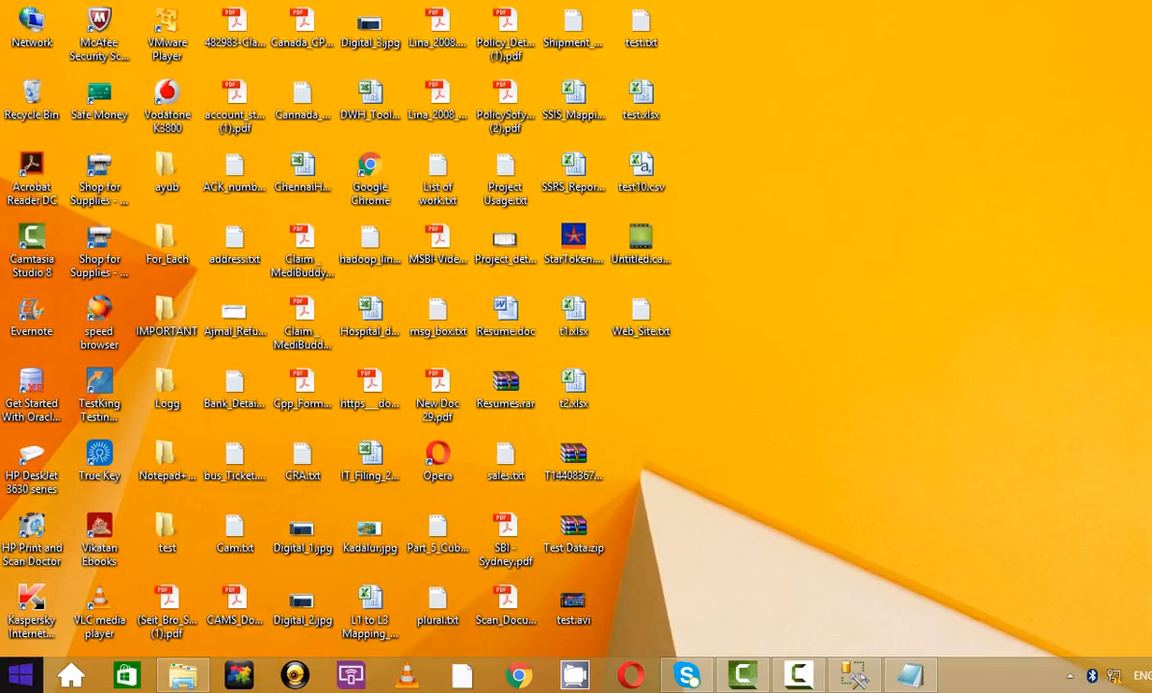
# - Start Microsoft Visual Studio 2010 and keep its Start Page in front, with the screen recorder minimized
pyautogui.click(21, 676)
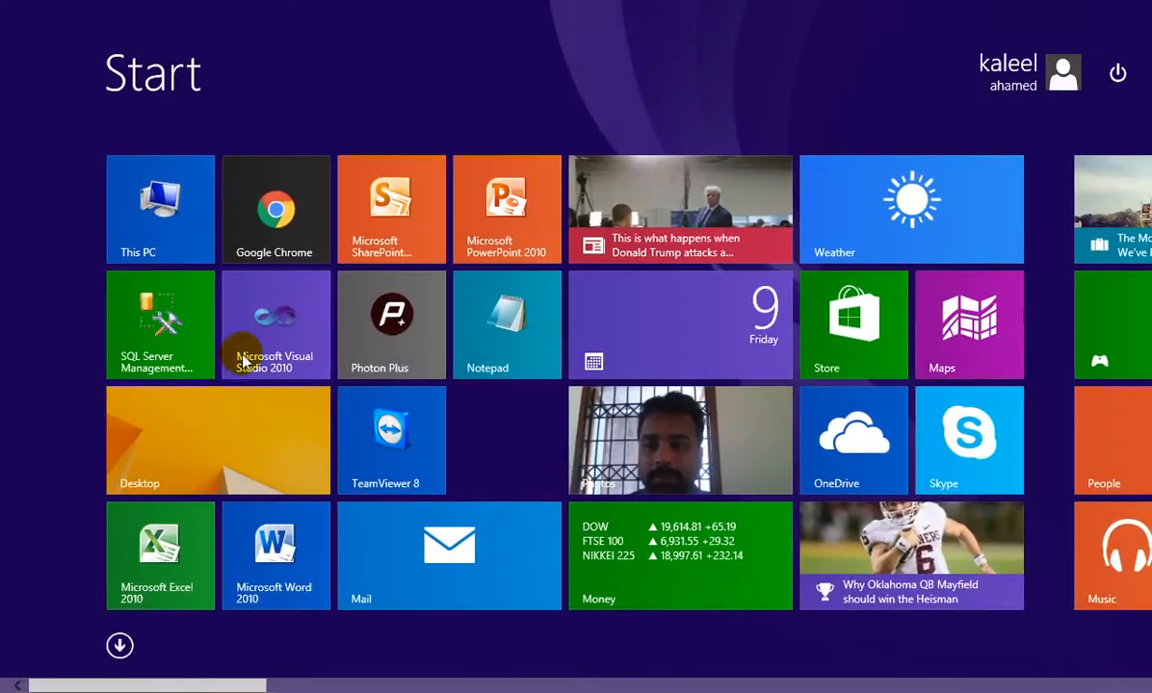
pyautogui.click(268, 339)
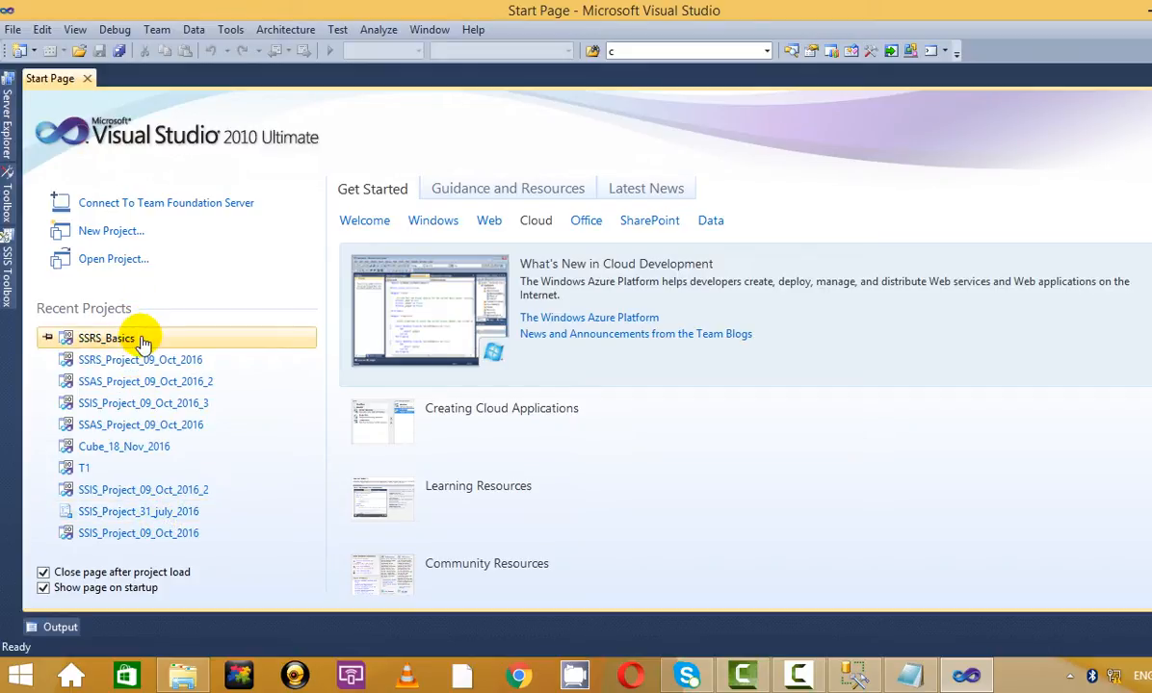
pyautogui.click(13, 29)
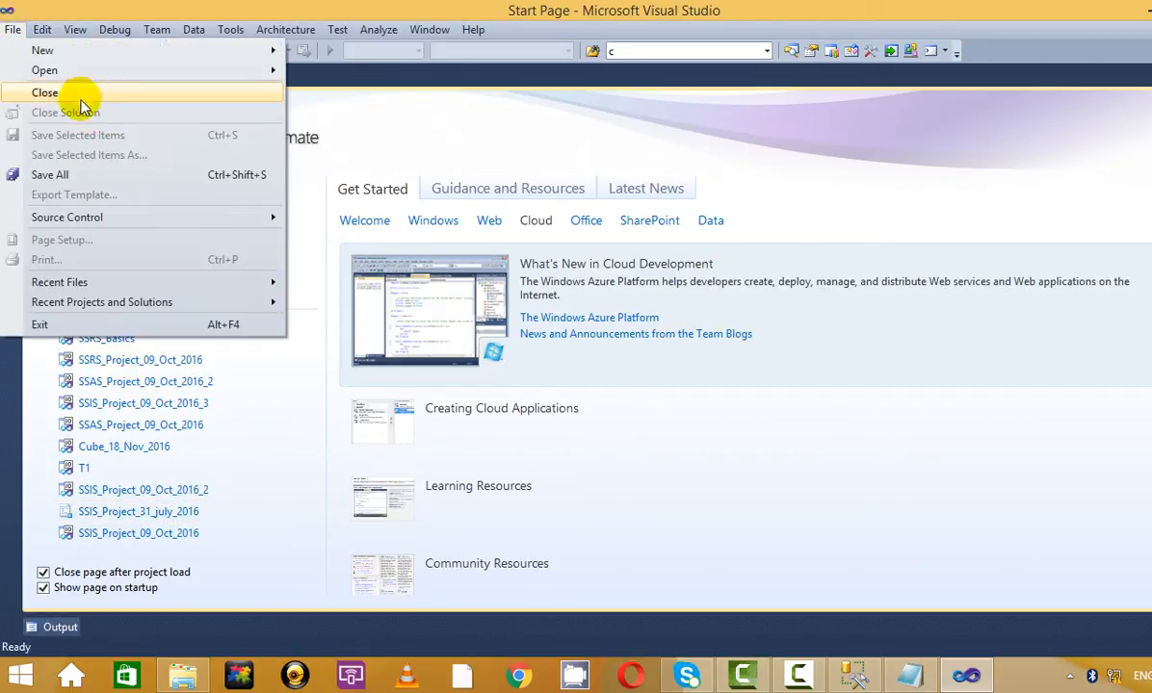
pyautogui.click(807, 679)
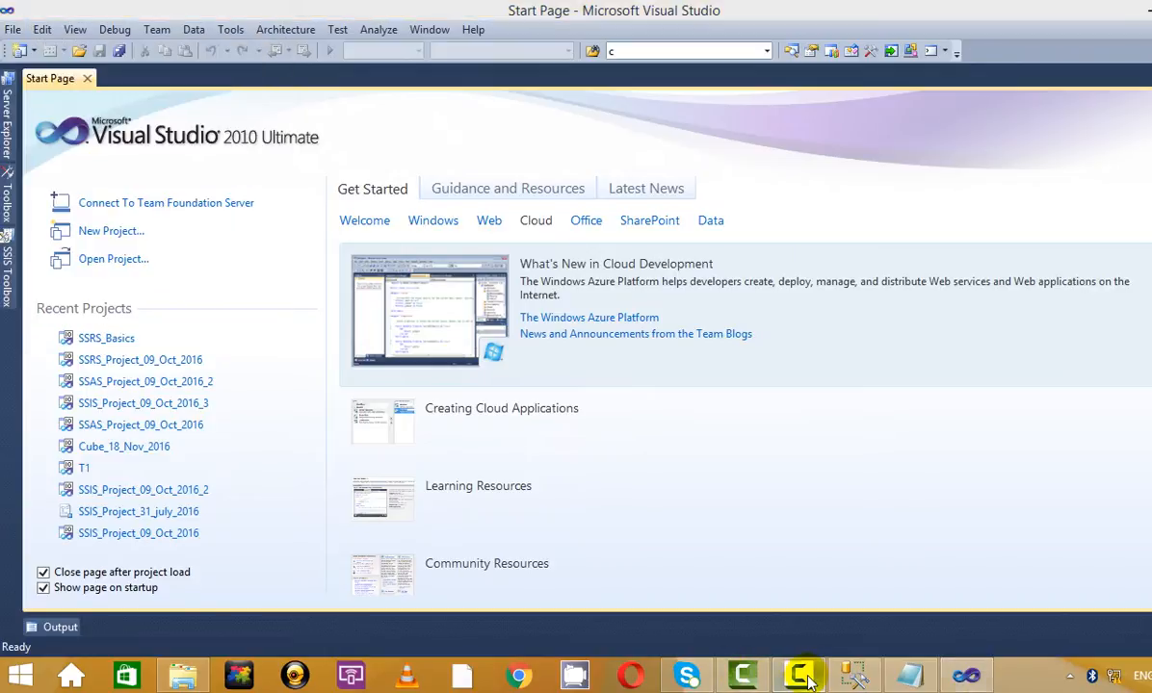
pyautogui.click(1025, 522)
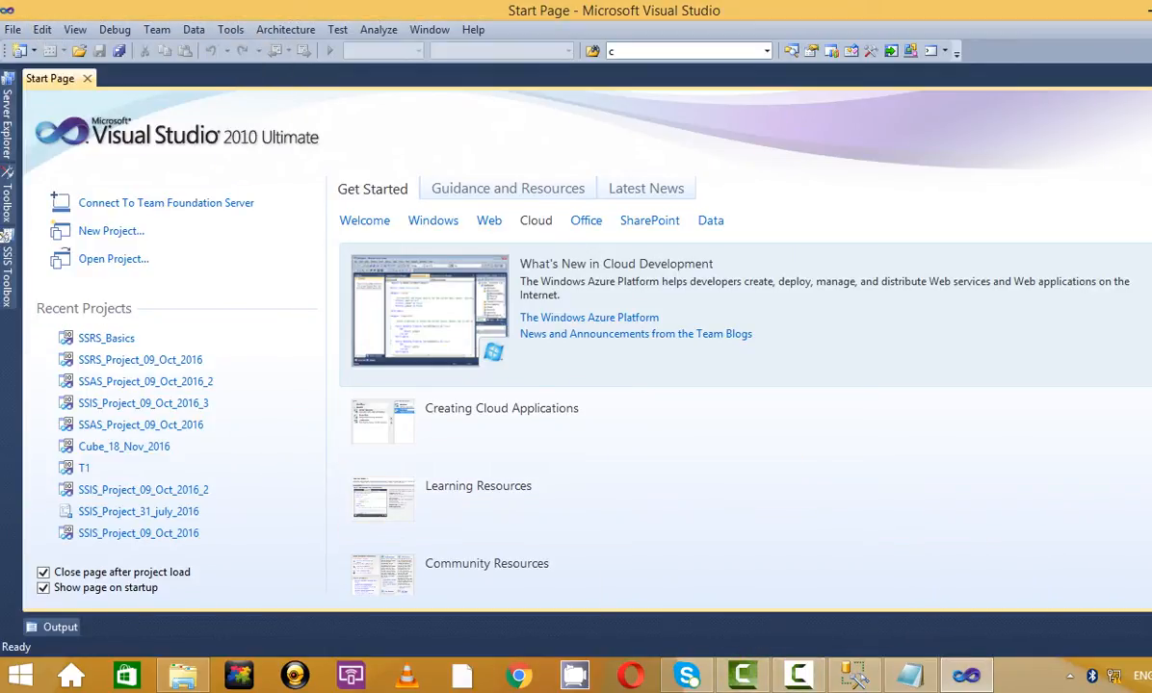
# - Start a new project and choose the Report Server Project template from the Reporting Services templates
pyautogui.click(12, 29)
pyautogui.moveTo(113, 67)
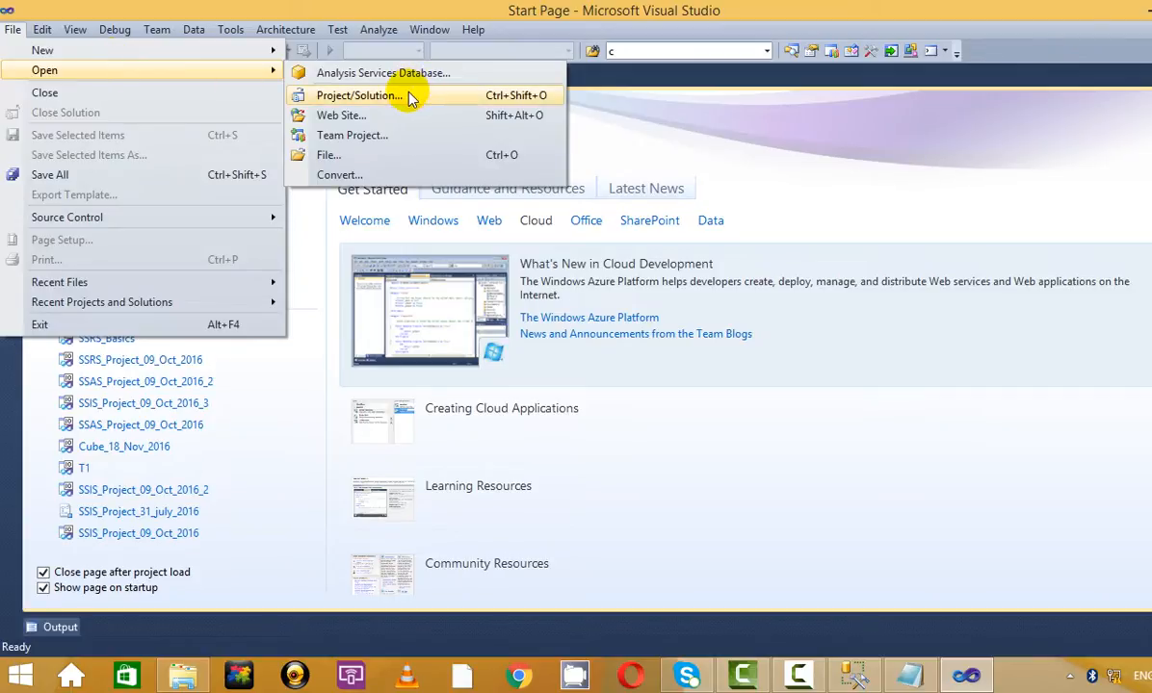
pyautogui.moveTo(212, 51)
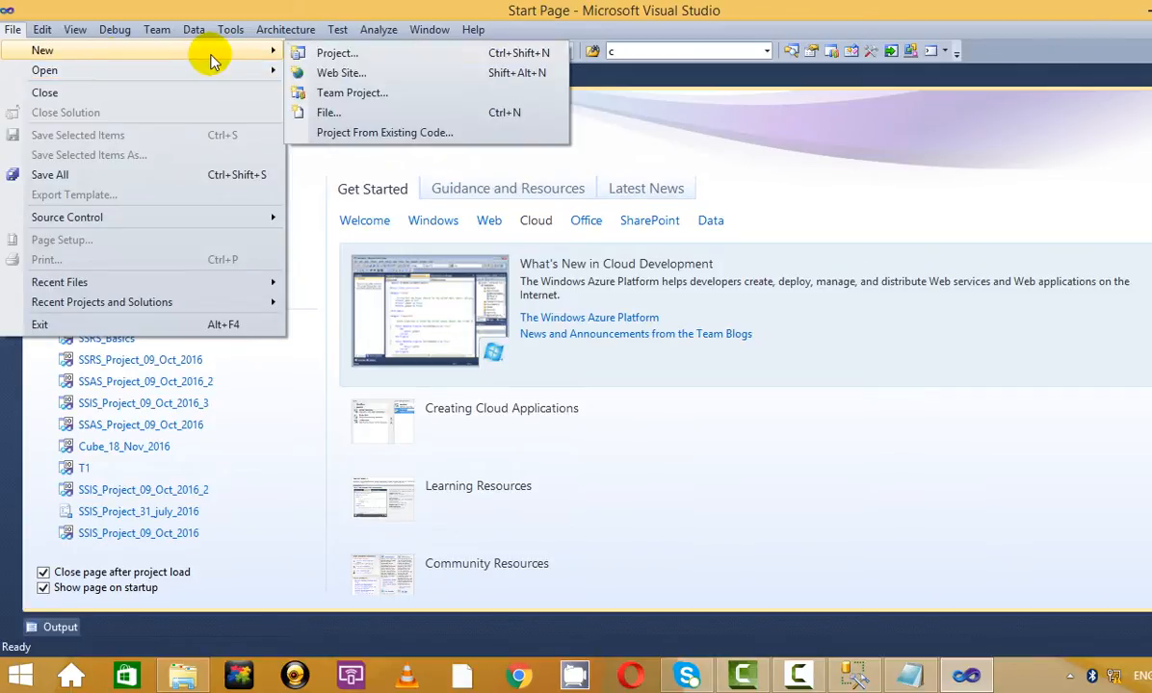
pyautogui.click(337, 54)
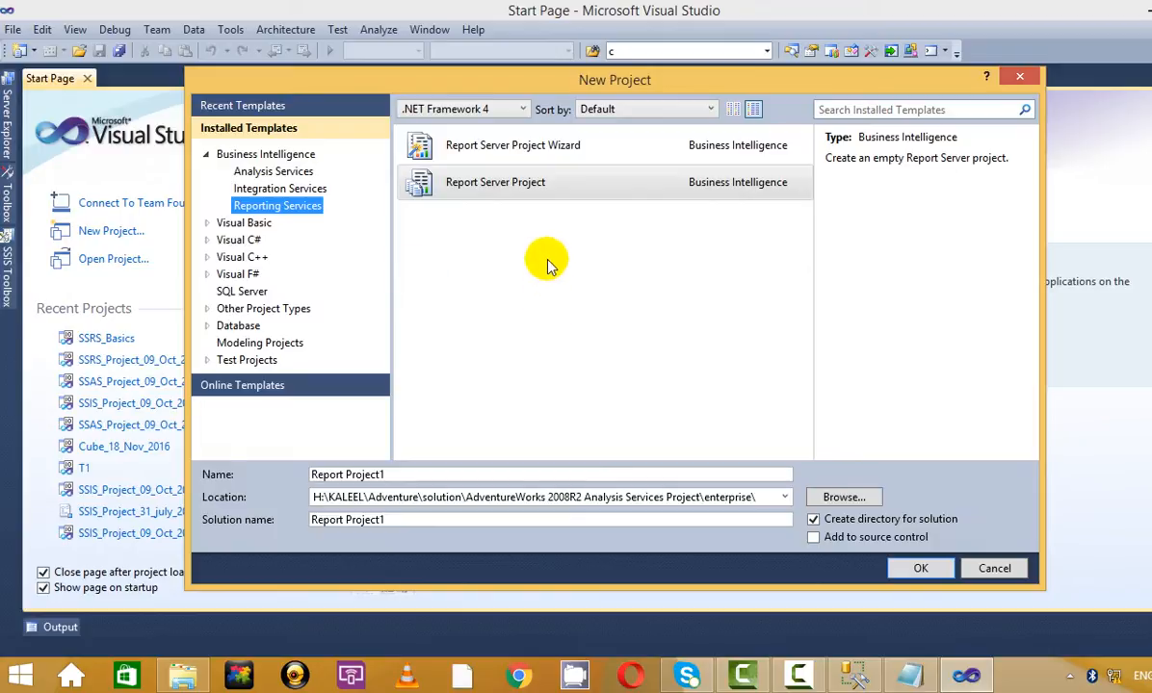
pyautogui.click(512, 185)
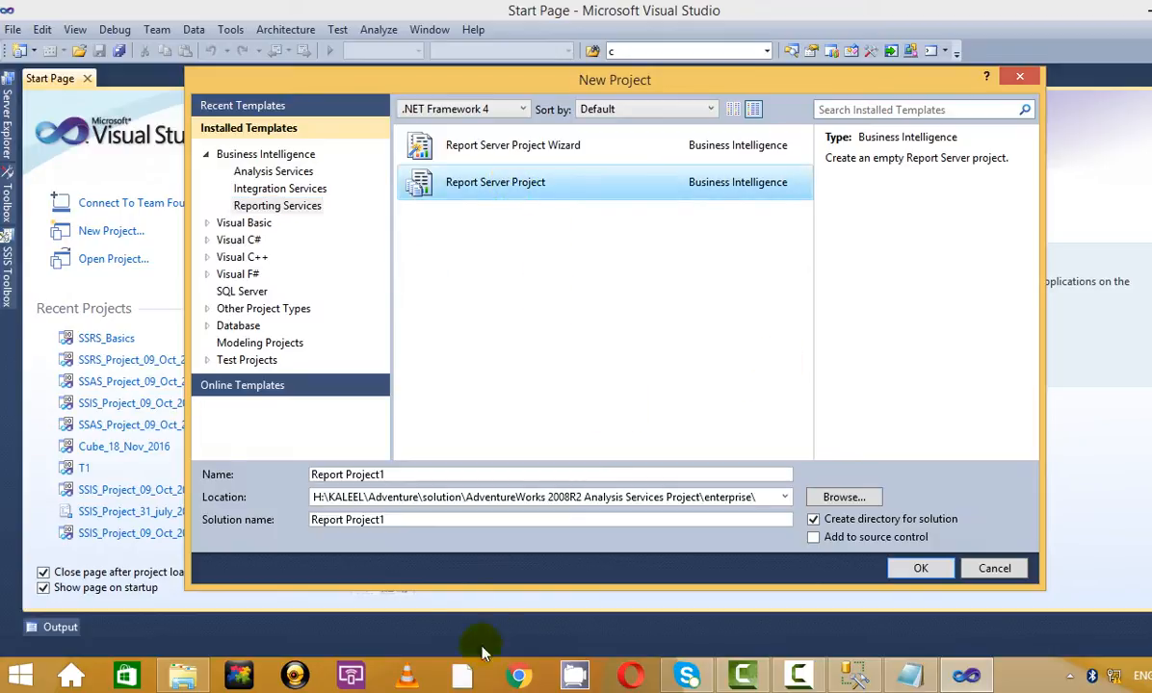
# - Name the project SSRS_Reports_09122016 and create it with the default location
pyautogui.moveTo(399, 471); pyautogui.dragTo(285, 475)
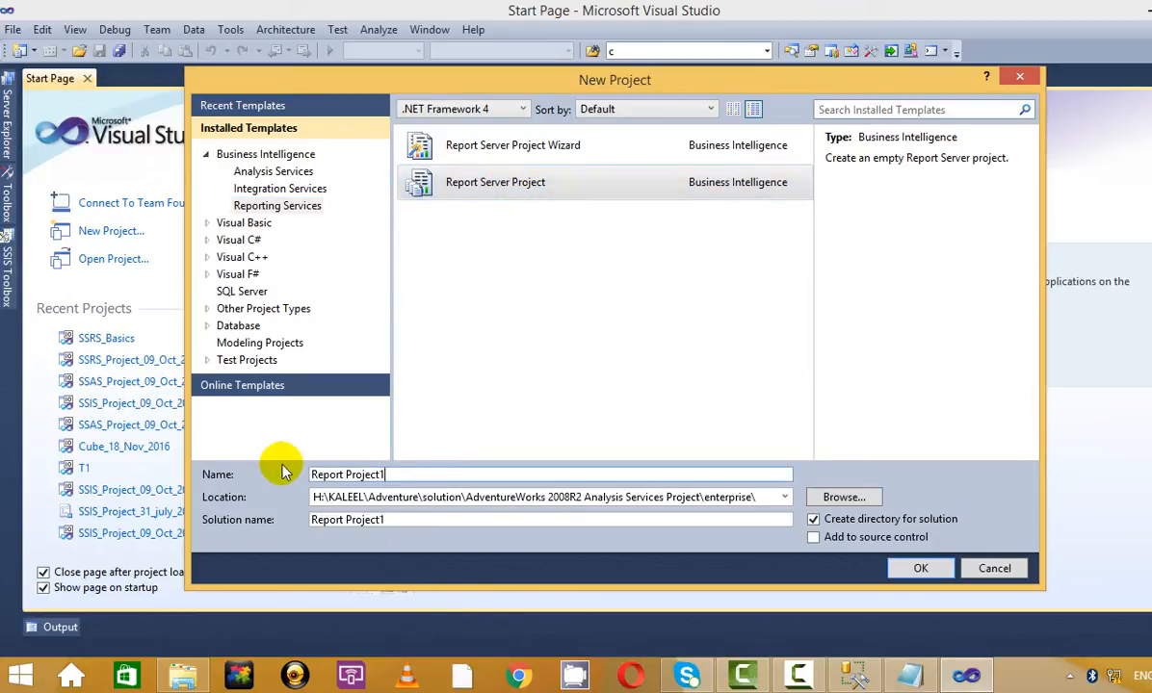
pyautogui.click(414, 474)
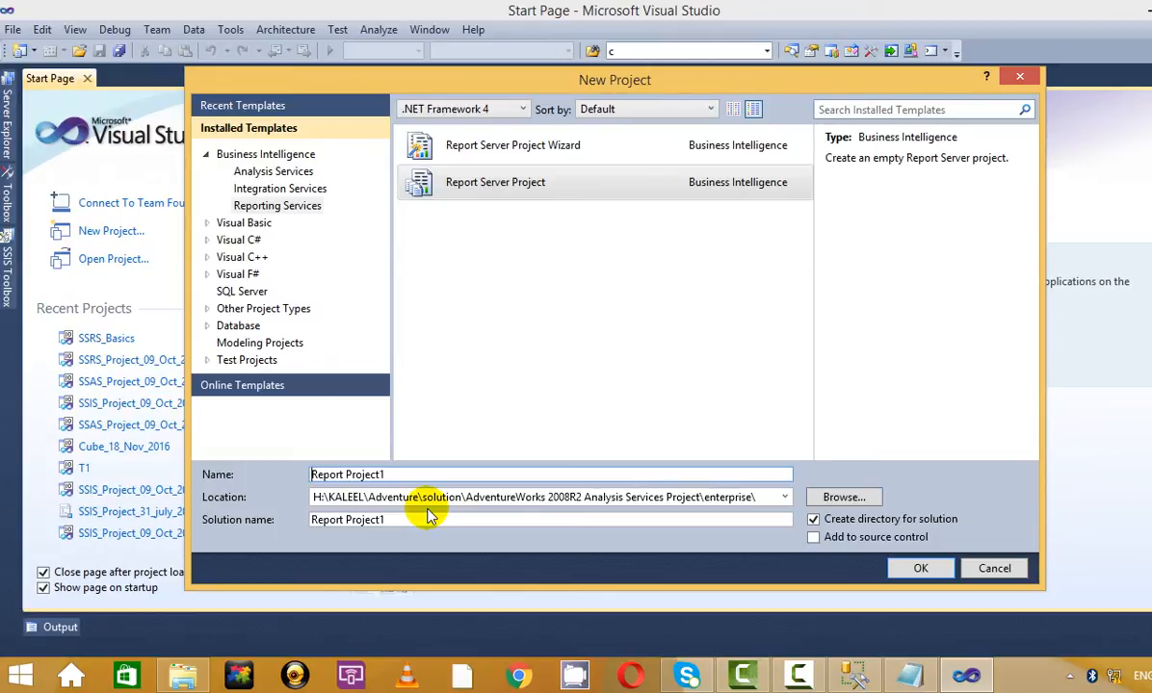
pyautogui.press('Delete')
pyautogui.press('Delete')
pyautogui.press('Delete')
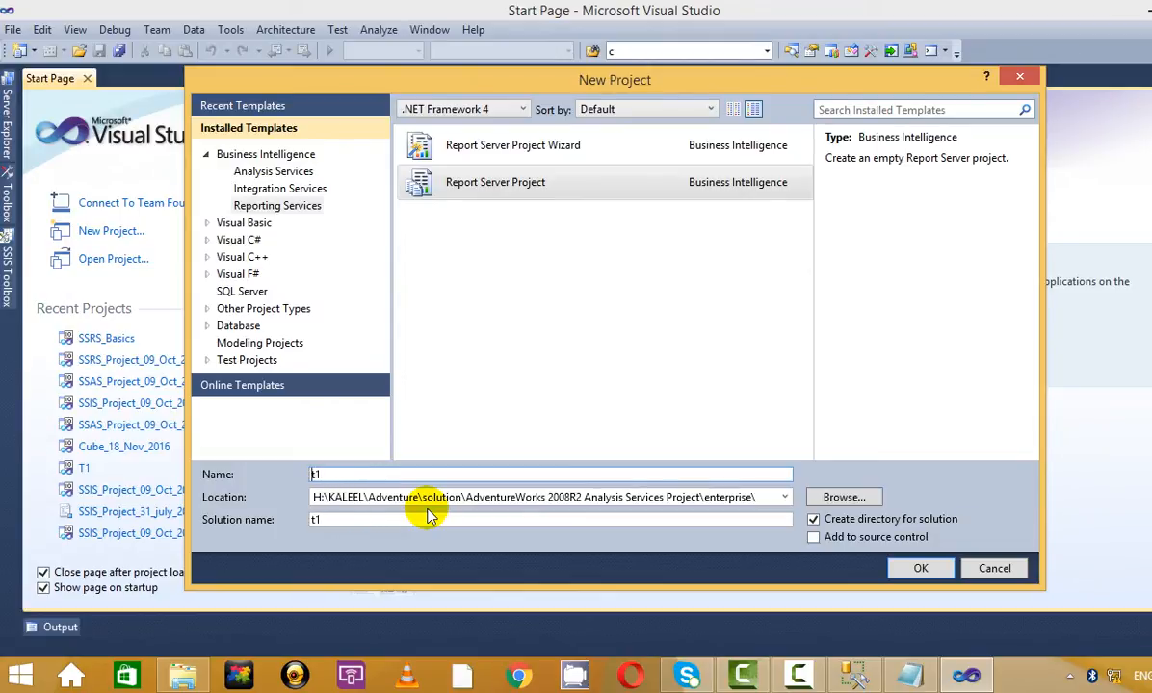
pyautogui.press('Delete')
pyautogui.press('Delete')
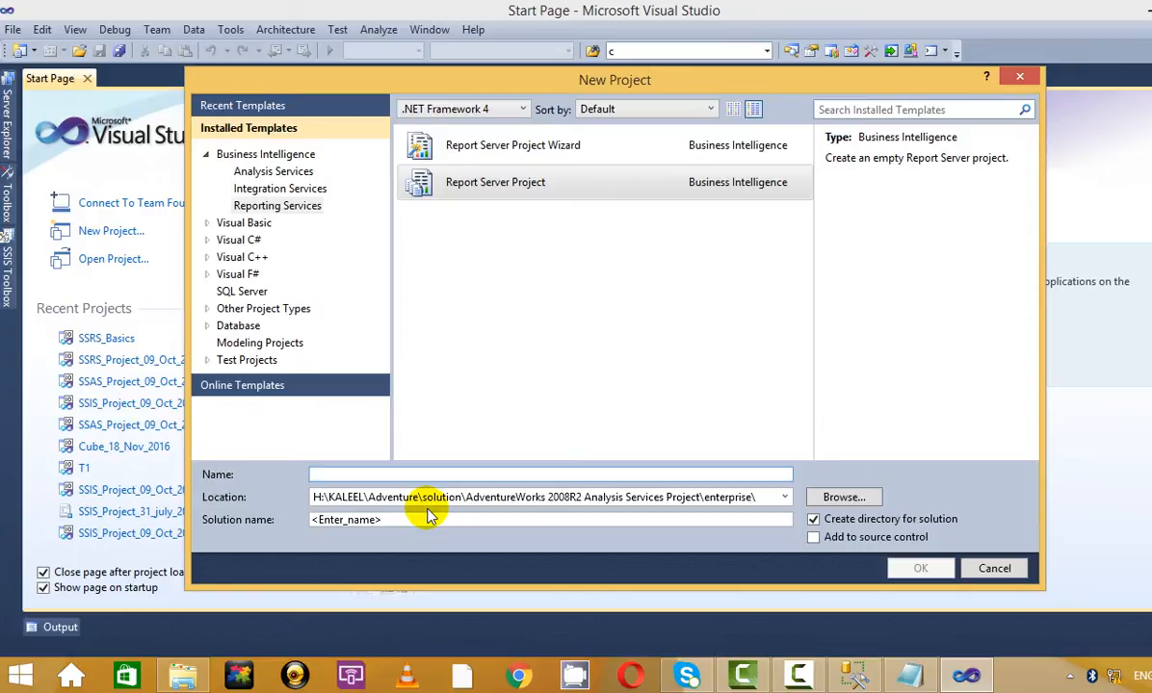
pyautogui.write('SSRS_Reports')
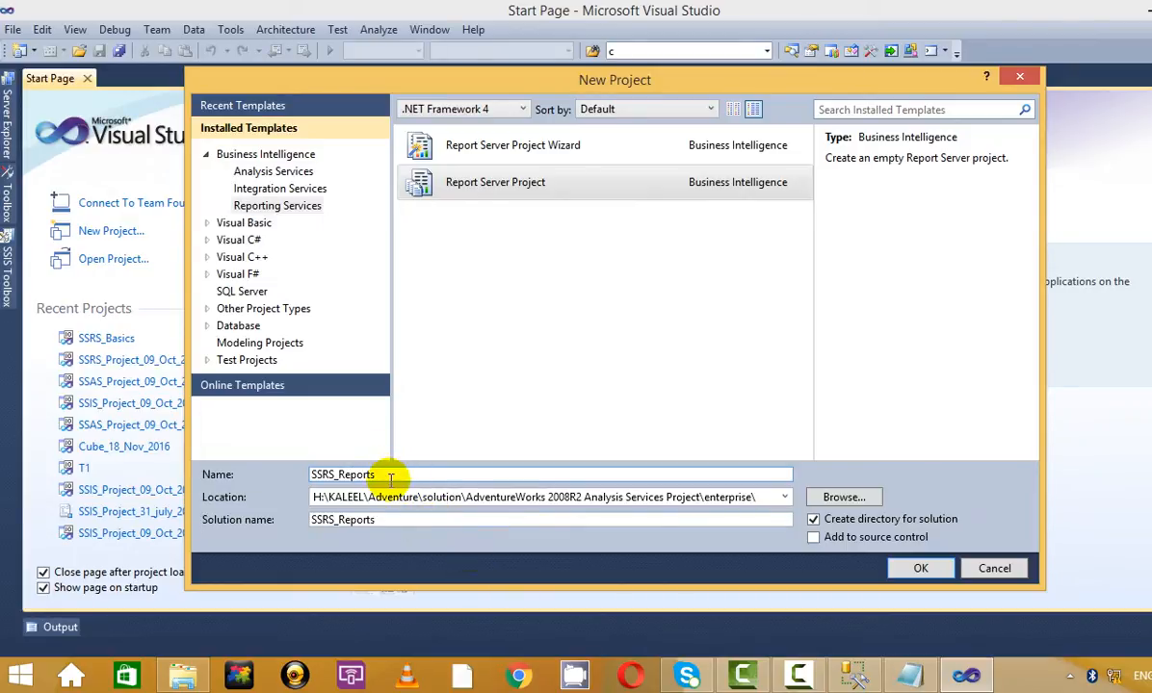
pyautogui.write('_09122016')
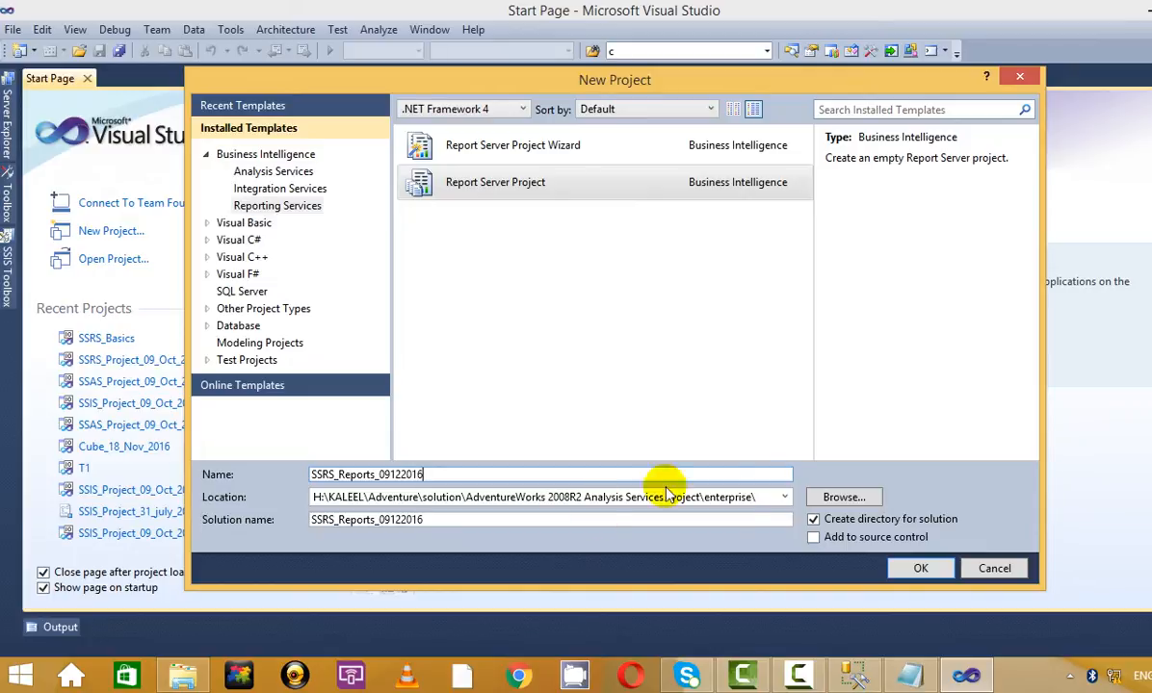
pyautogui.click(920, 568)
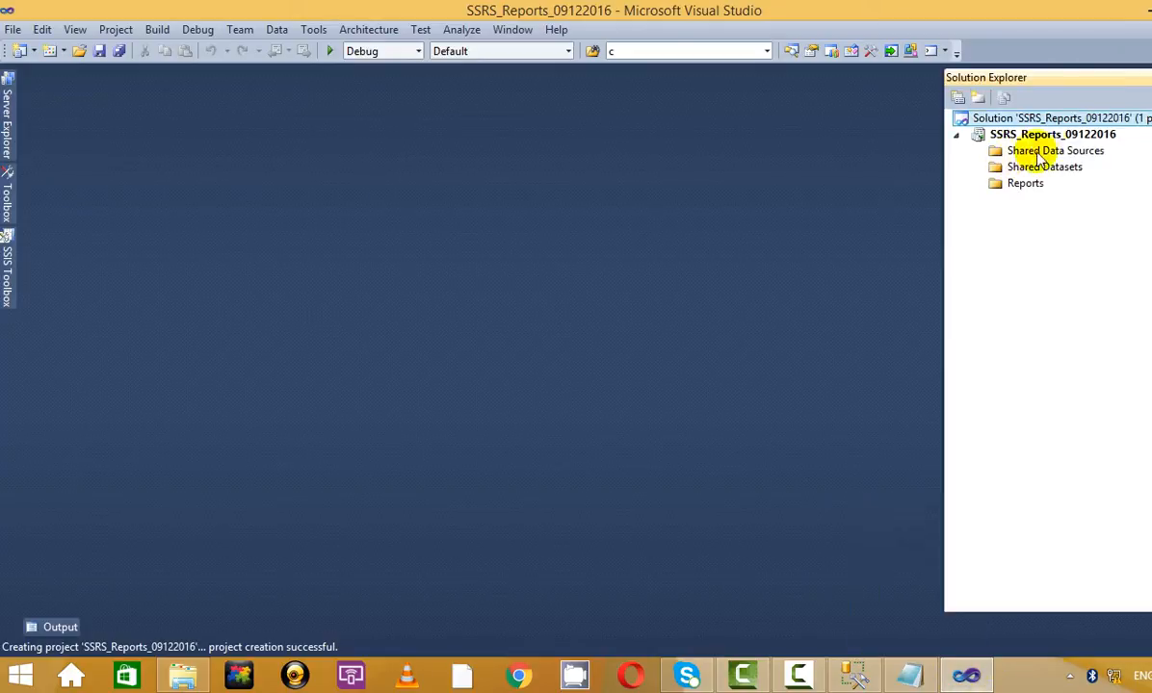
# - Add a Microsoft SQL Server shared data source to the project, connecting to server "." and the Materials database
pyautogui.rightClick(1049, 152)
pyautogui.click(992, 163)
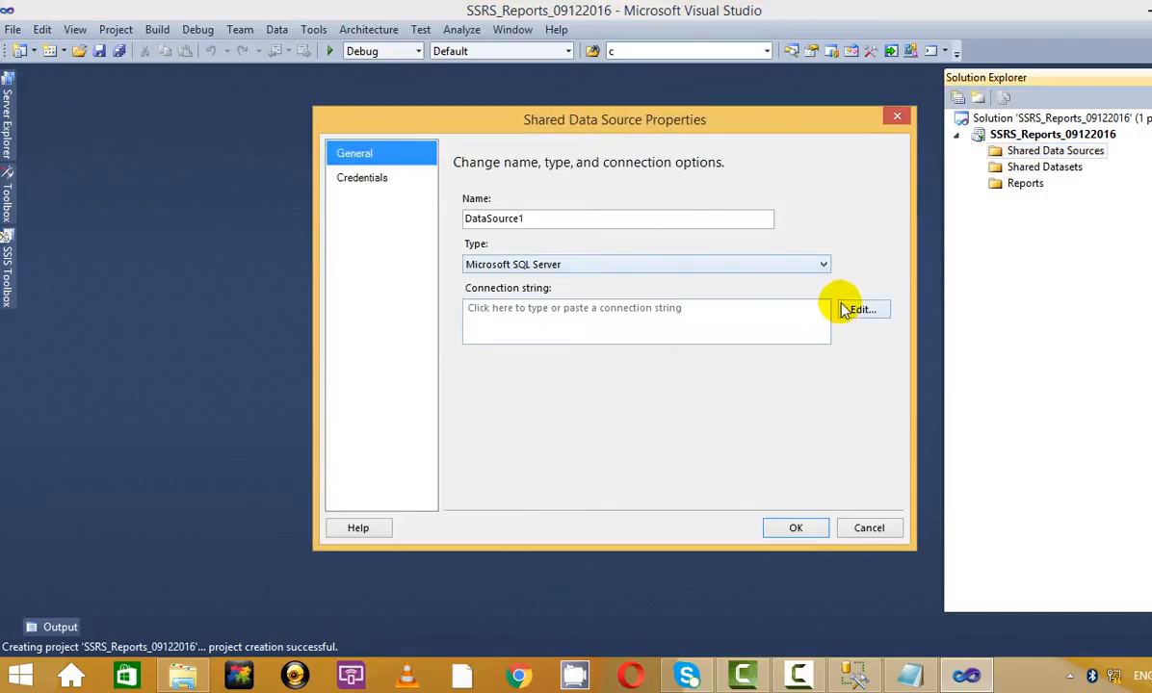
pyautogui.click(866, 311)
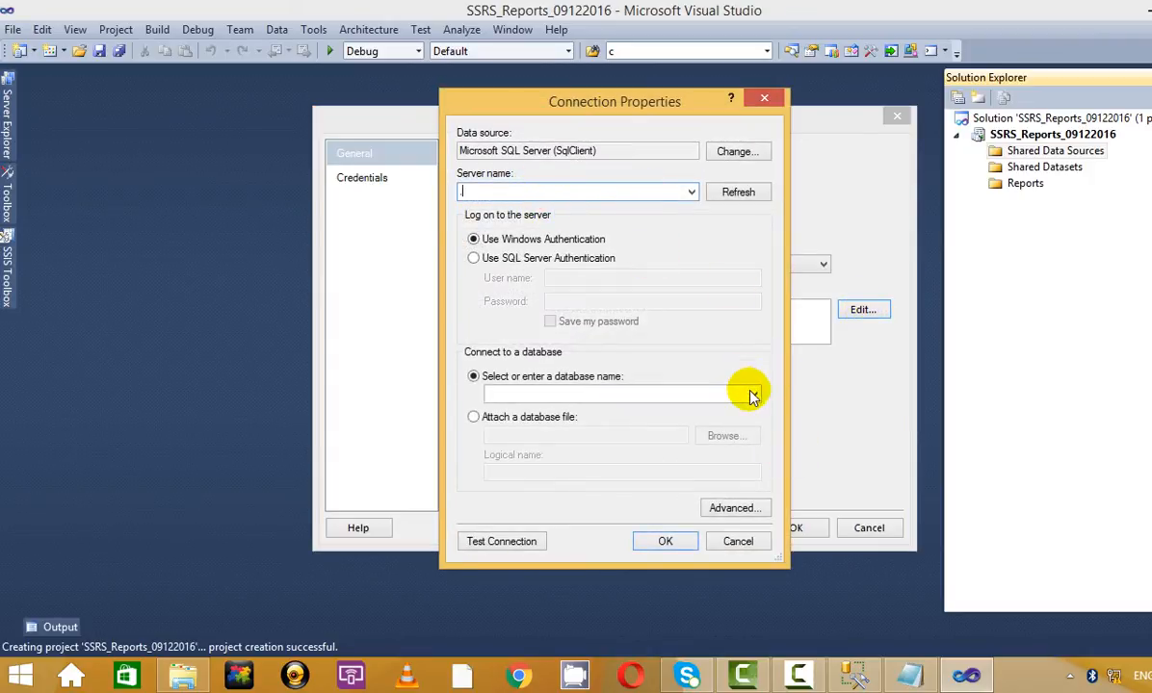
pyautogui.click(753, 394)
pyautogui.click(587, 224)
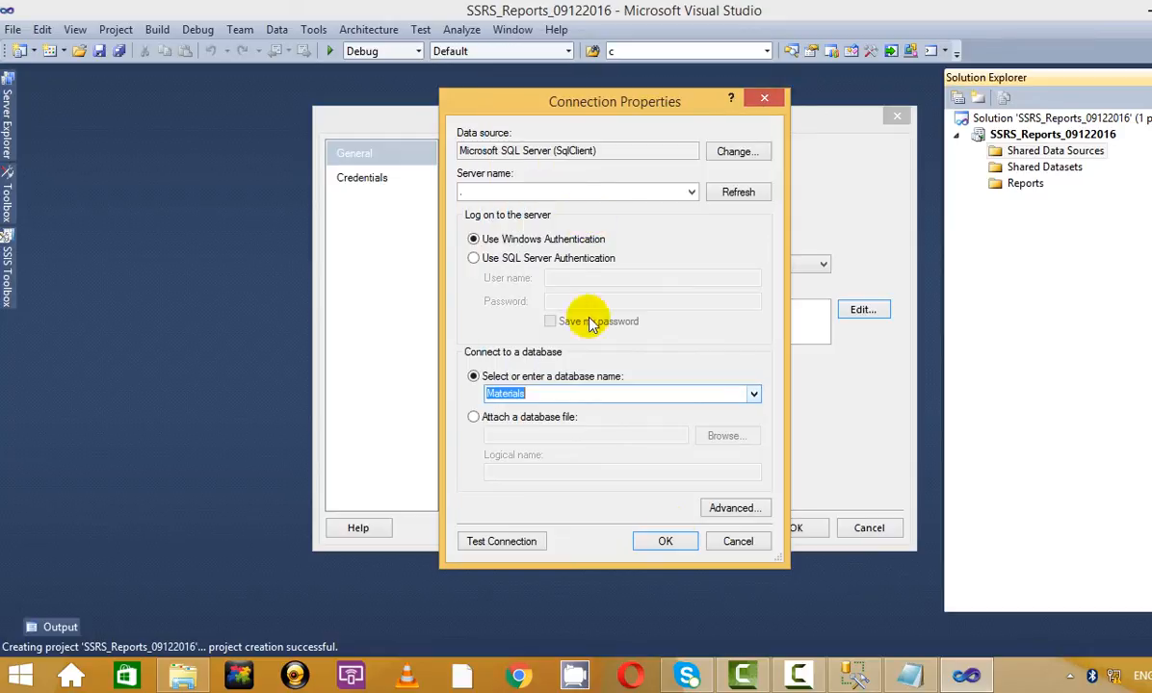
# - Test the connection to the Materials database and save the shared data source
pyautogui.click(501, 541)
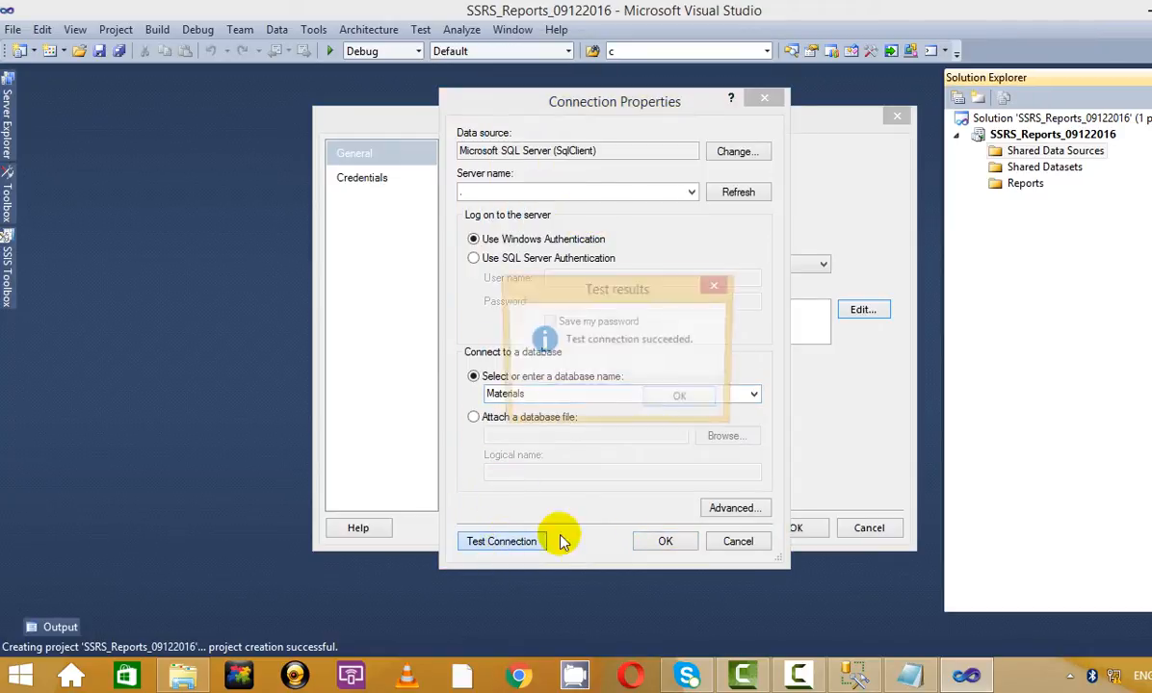
pyautogui.click(675, 405)
pyautogui.click(664, 542)
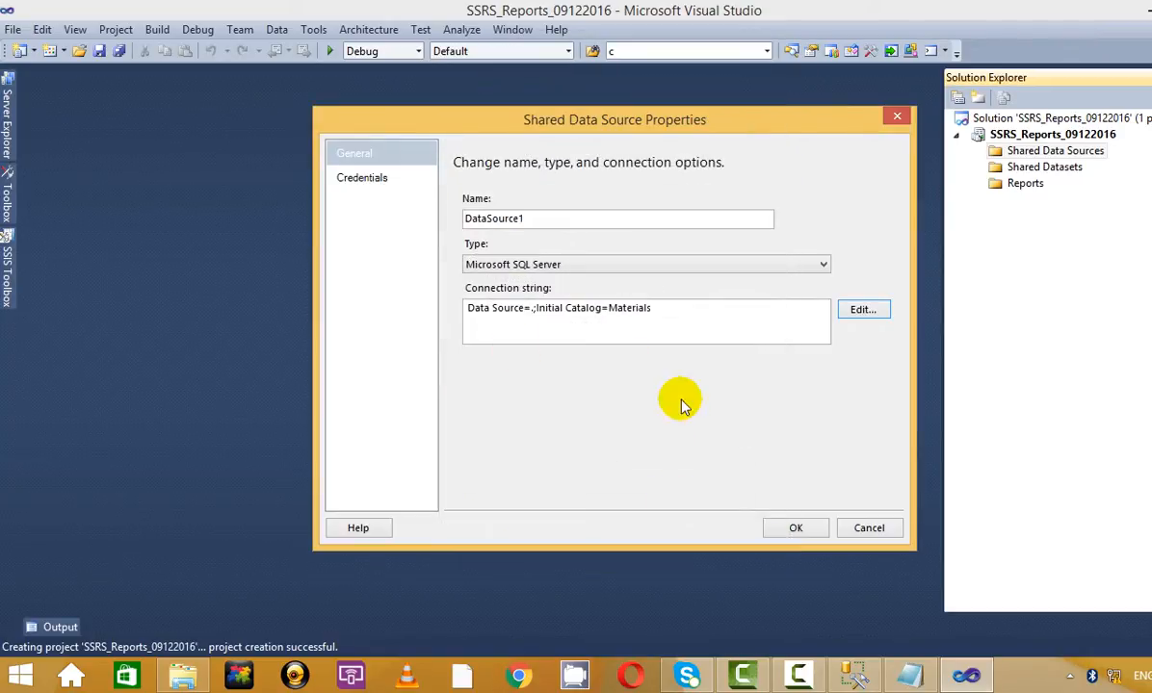
pyautogui.click(799, 527)
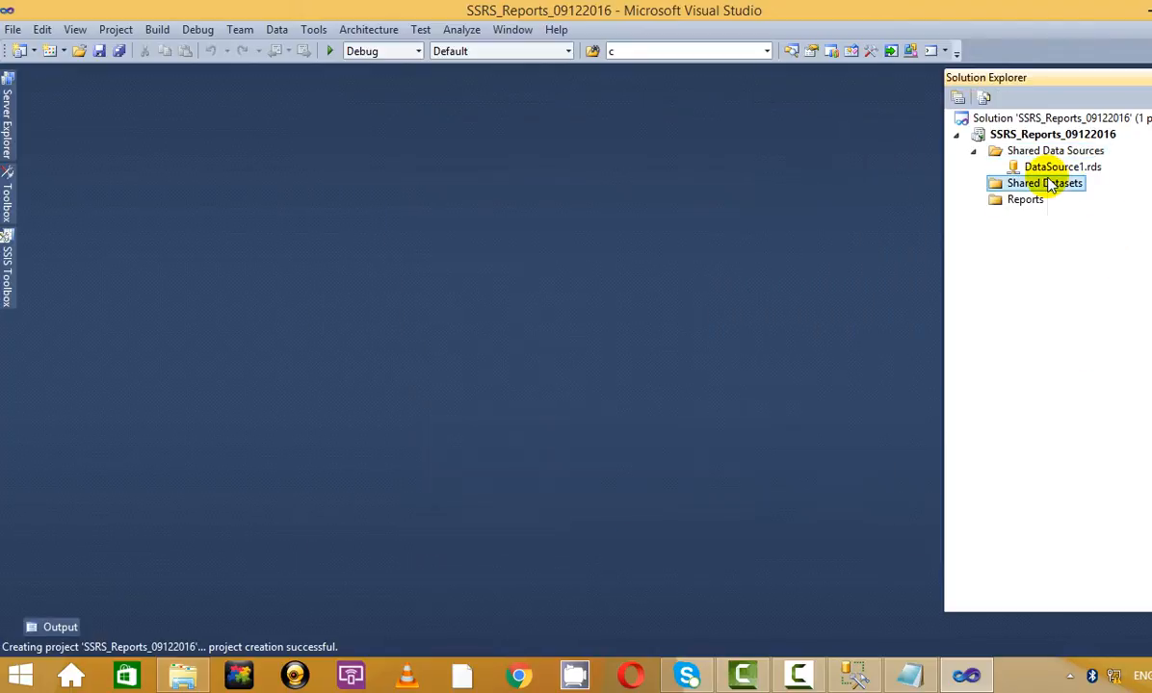
# - Add a shared dataset based on DataSource1 and open its Query Designer maximized, with the screen recorder minimized
pyautogui.rightClick(1048, 184)
pyautogui.click(1092, 192)
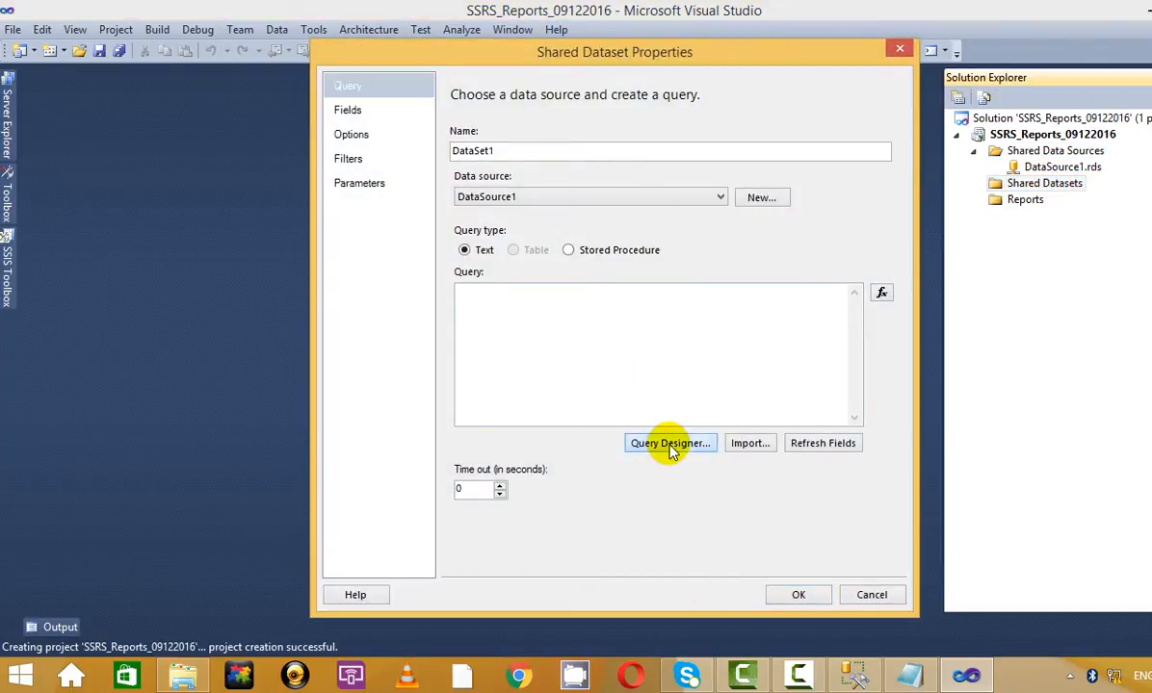
pyautogui.click(670, 445)
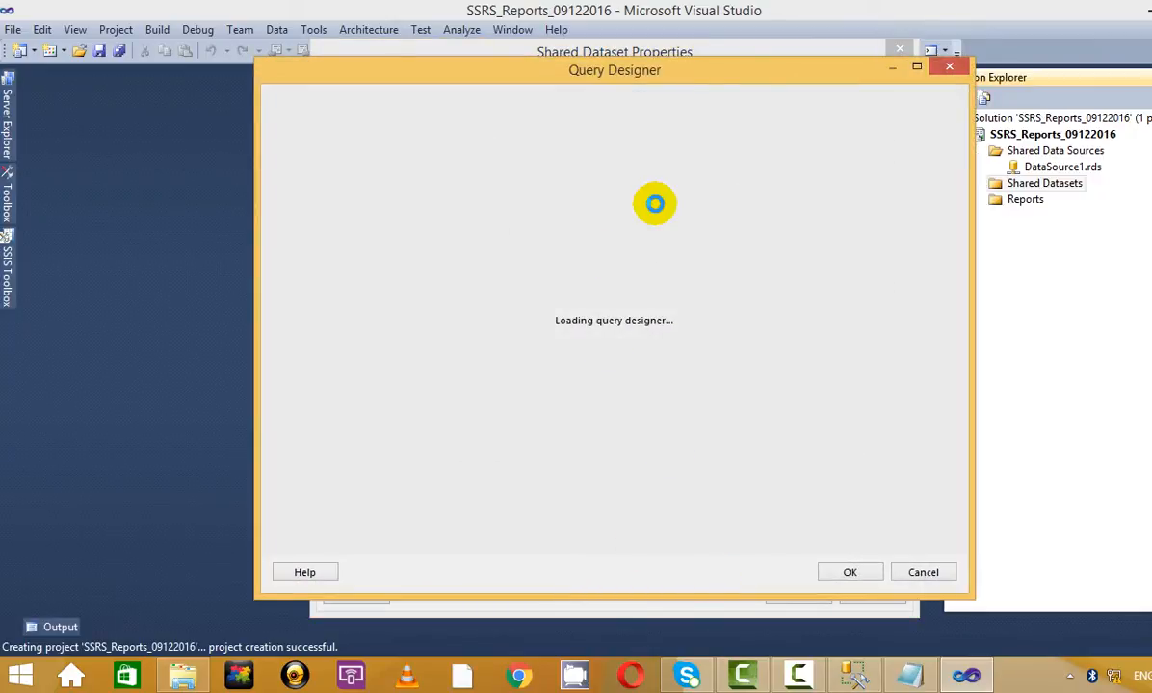
pyautogui.click(797, 675)
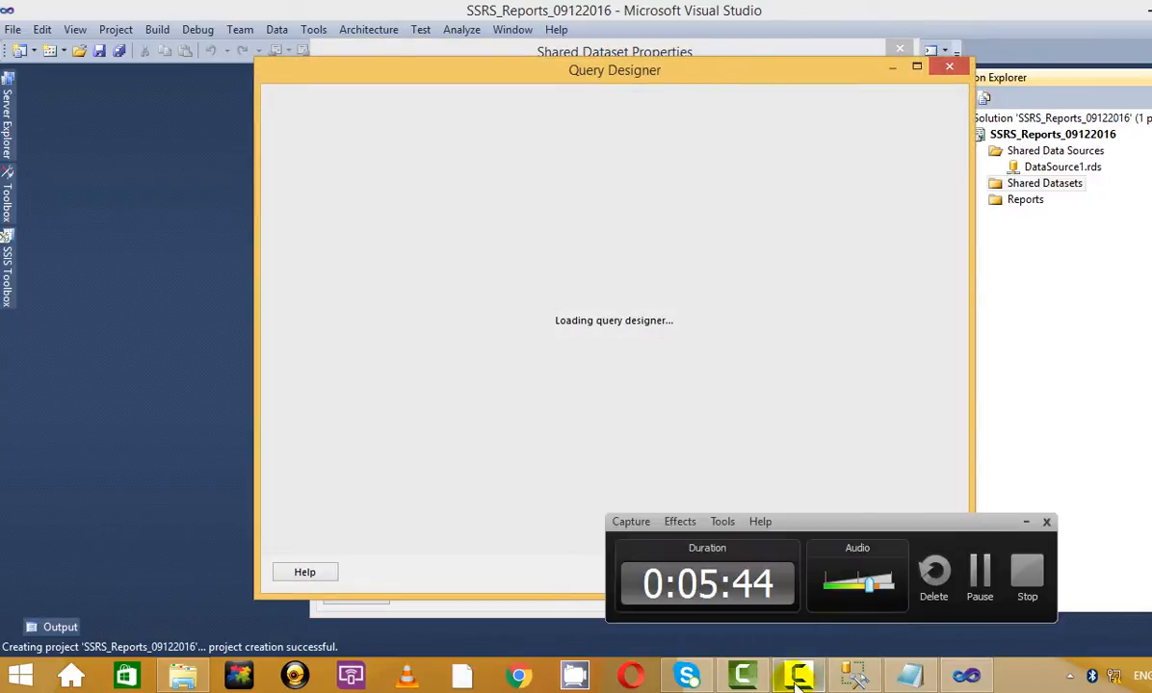
pyautogui.click(1027, 523)
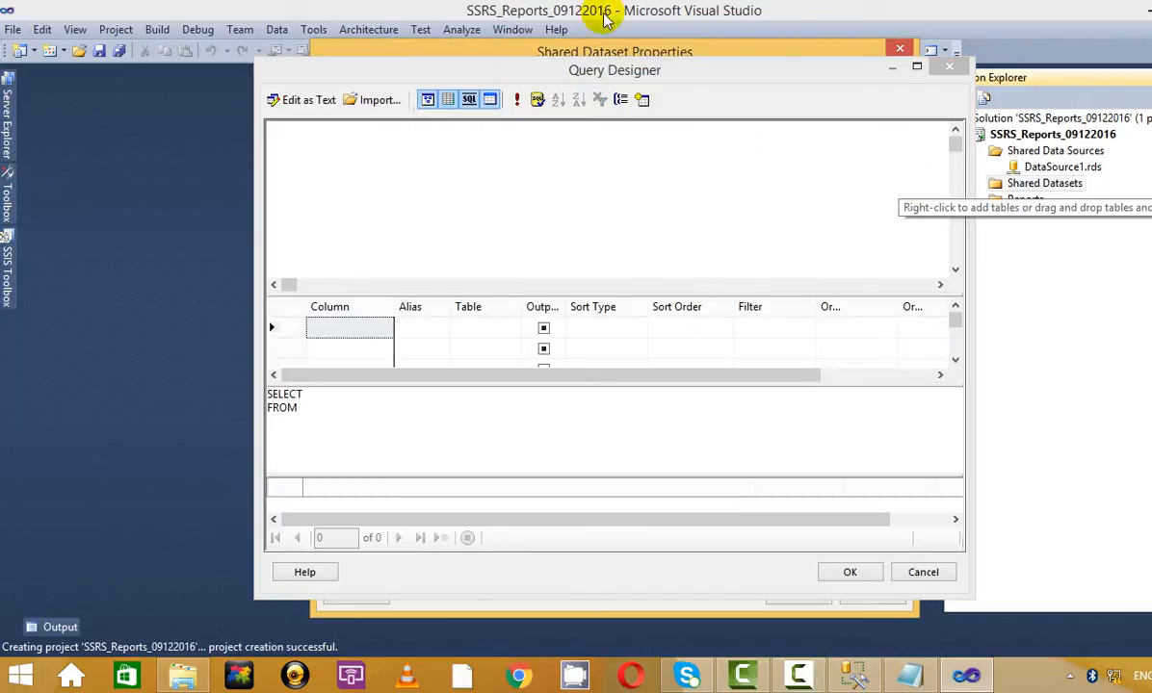
pyautogui.click(917, 69)
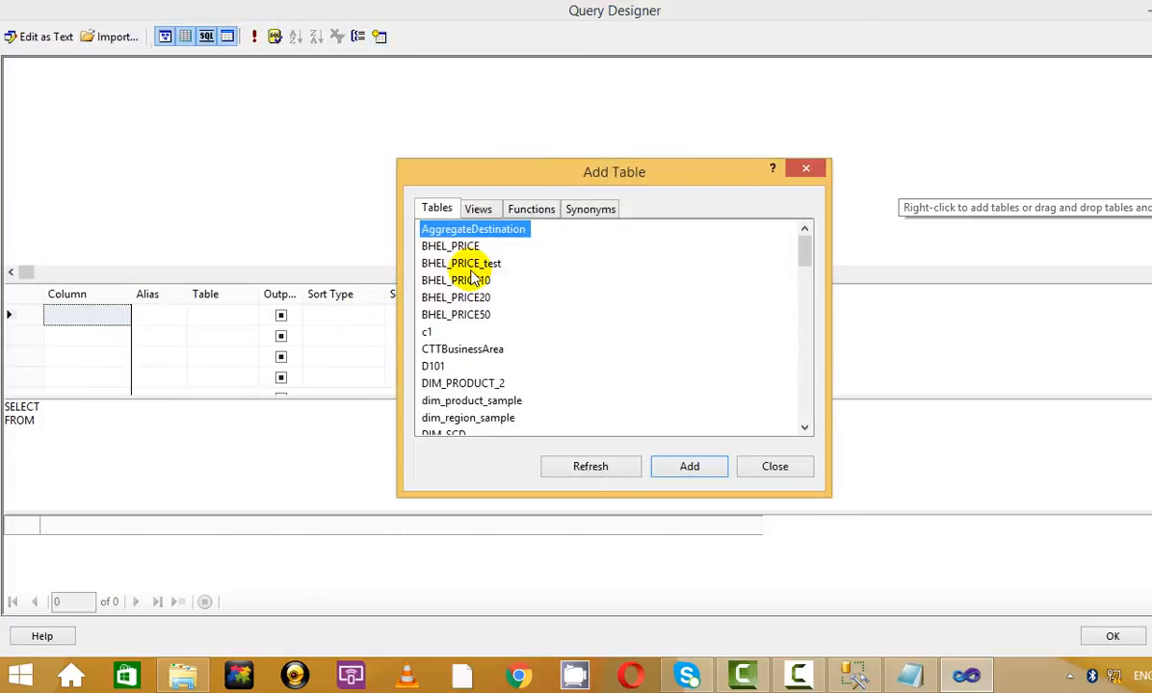
# - Add the BHEL_PRICE10 table to the query and remove its duplicate copy from the diagram
pyautogui.click(479, 283)
pyautogui.press('Down')
pyautogui.press('Down')
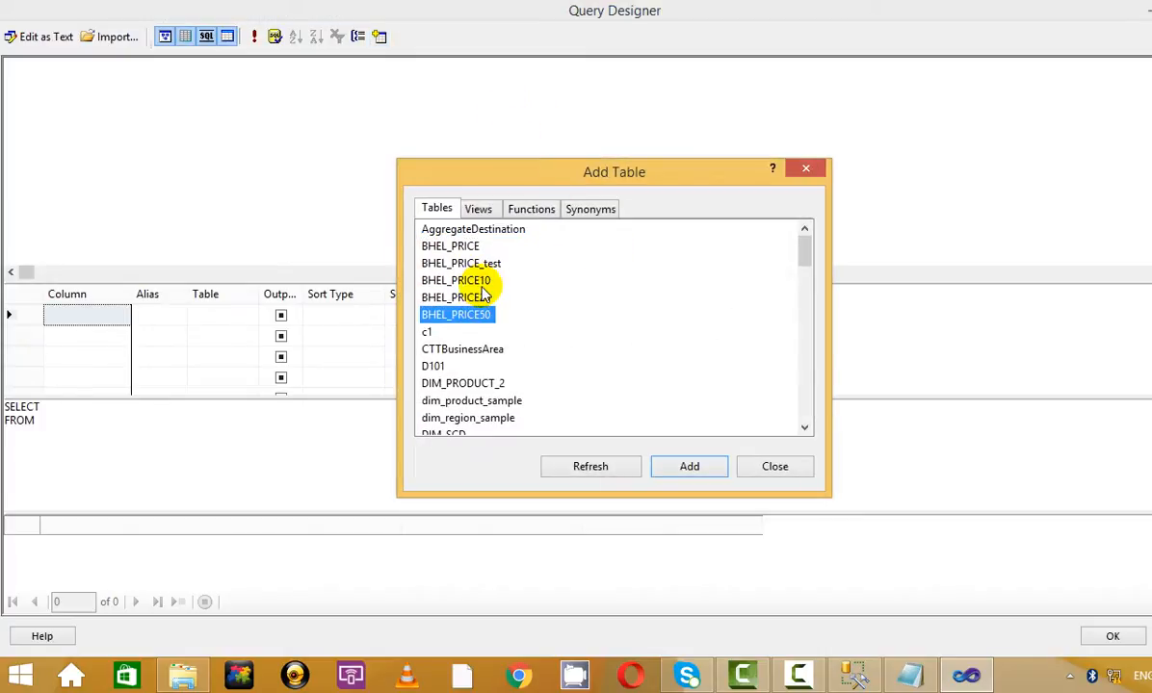
pyautogui.press('Up')
pyautogui.press('Up')
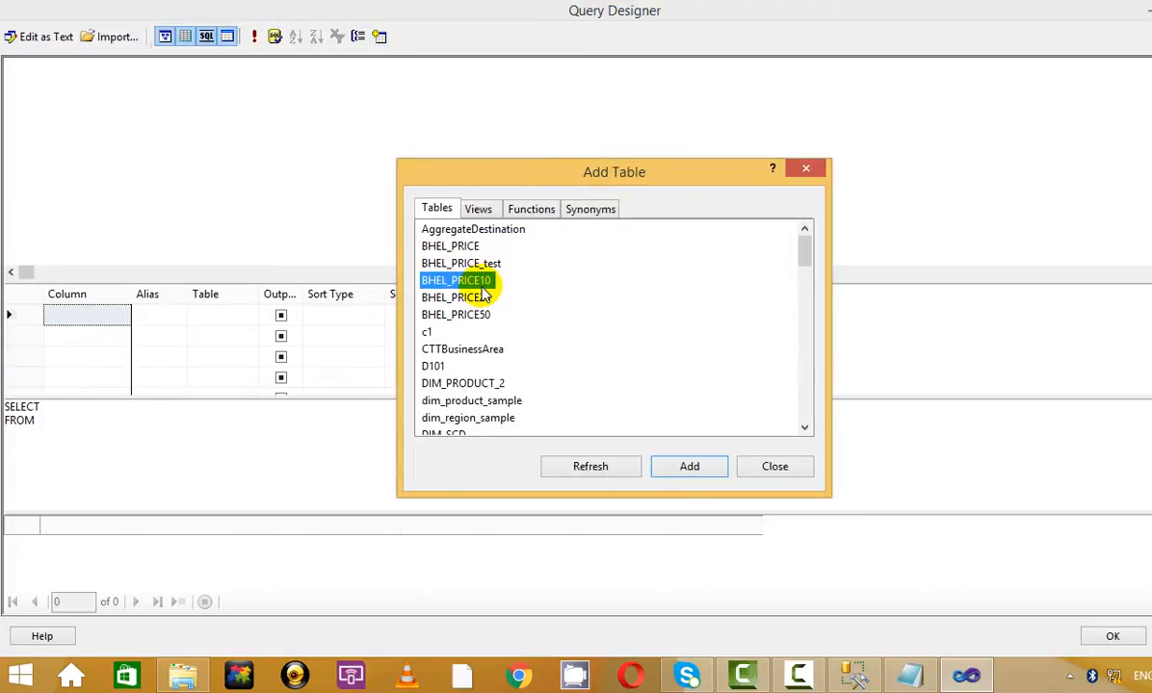
pyautogui.doubleClick(479, 283)
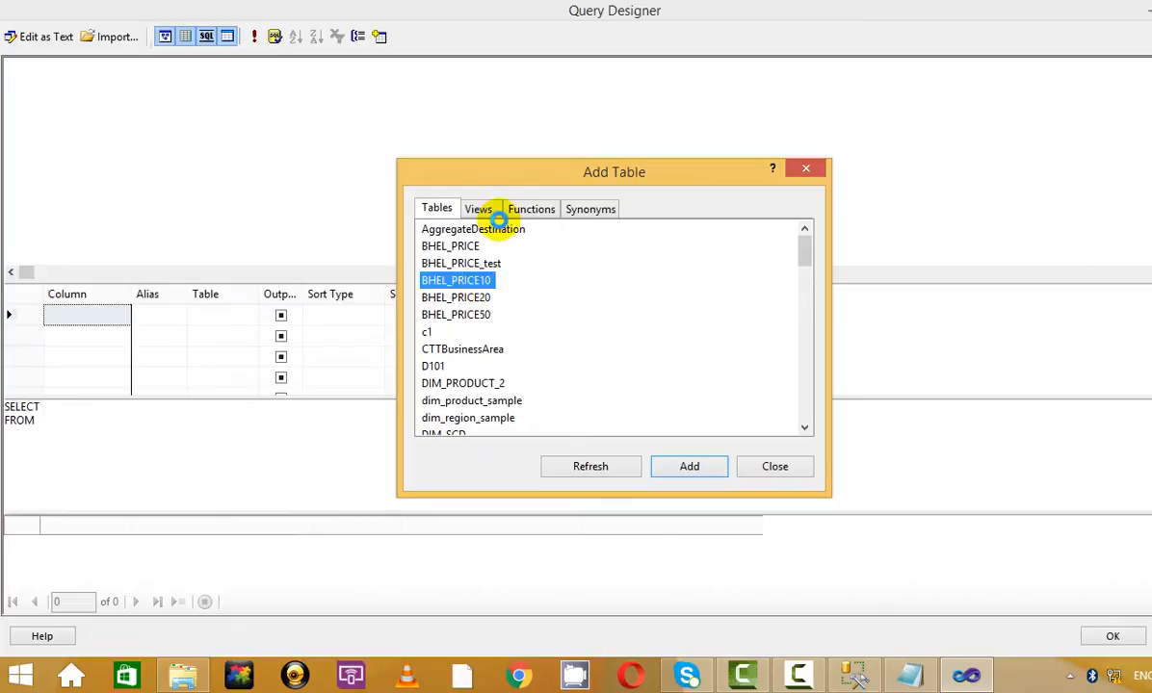
pyautogui.click(701, 469)
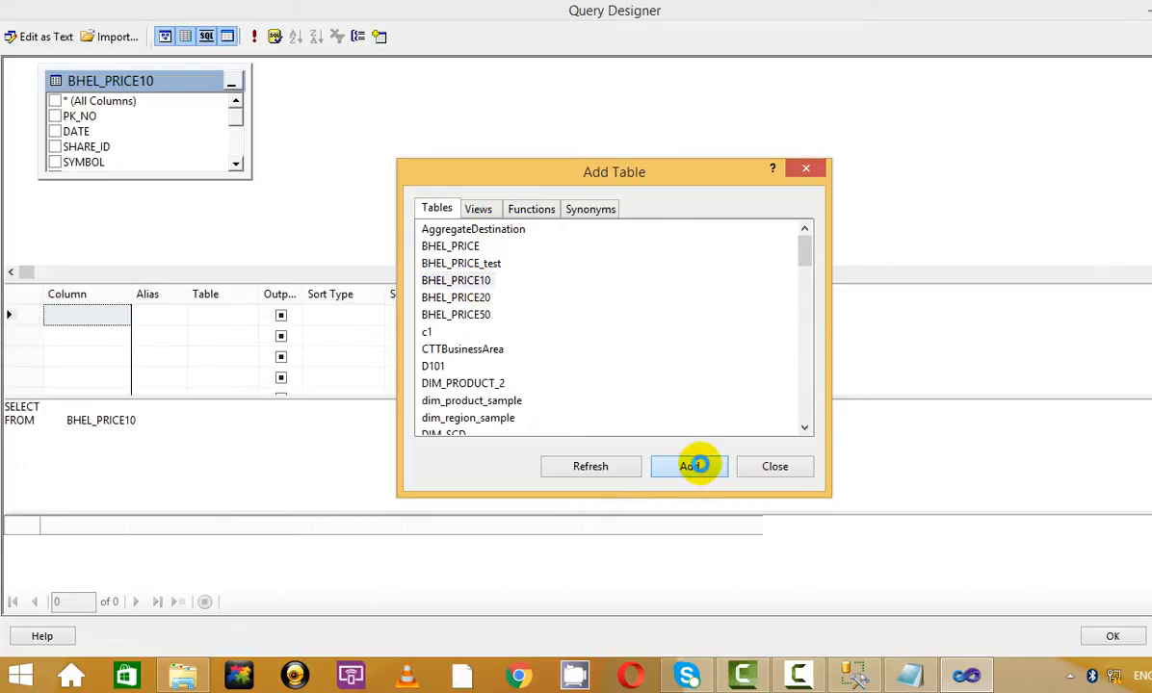
pyautogui.click(806, 171)
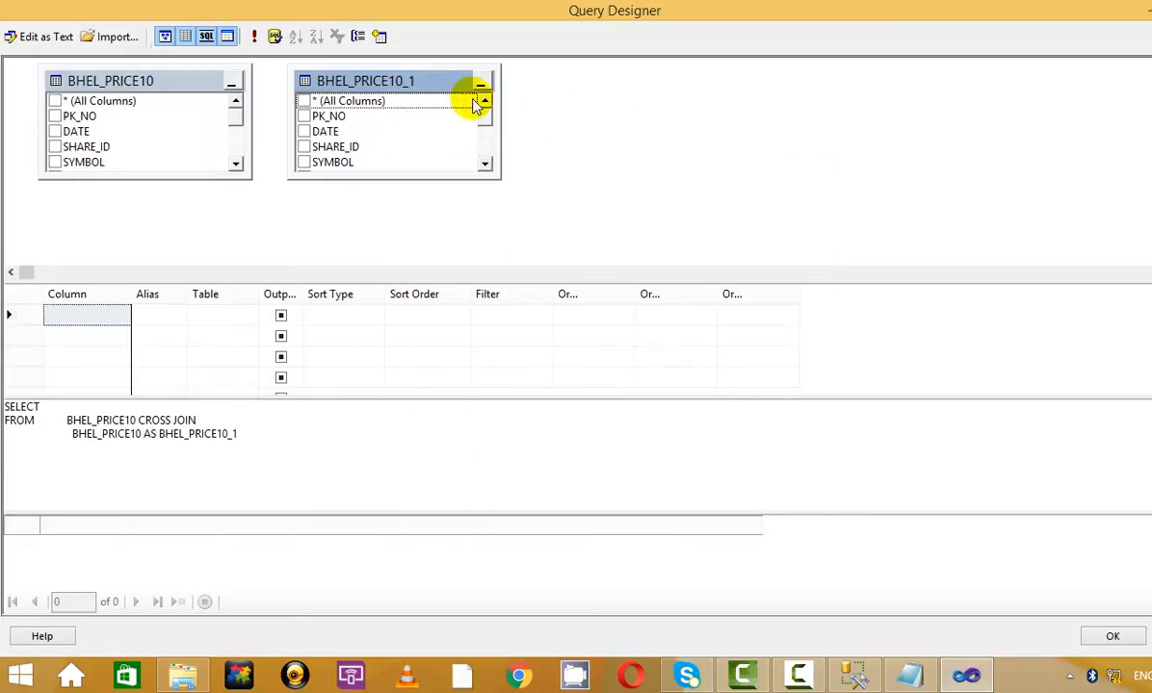
pyautogui.rightClick(413, 85)
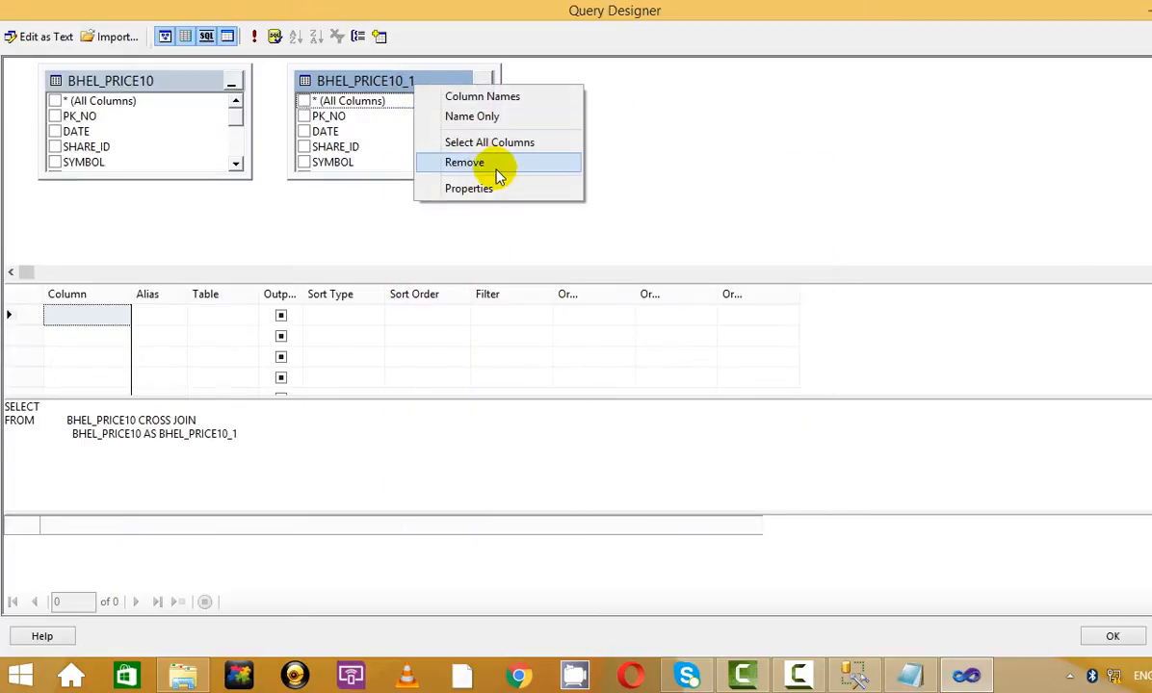
pyautogui.click(493, 165)
# - Select all columns of BHEL_PRICE10 with *, run the query, and accept it into the dataset
pyautogui.click(65, 408)
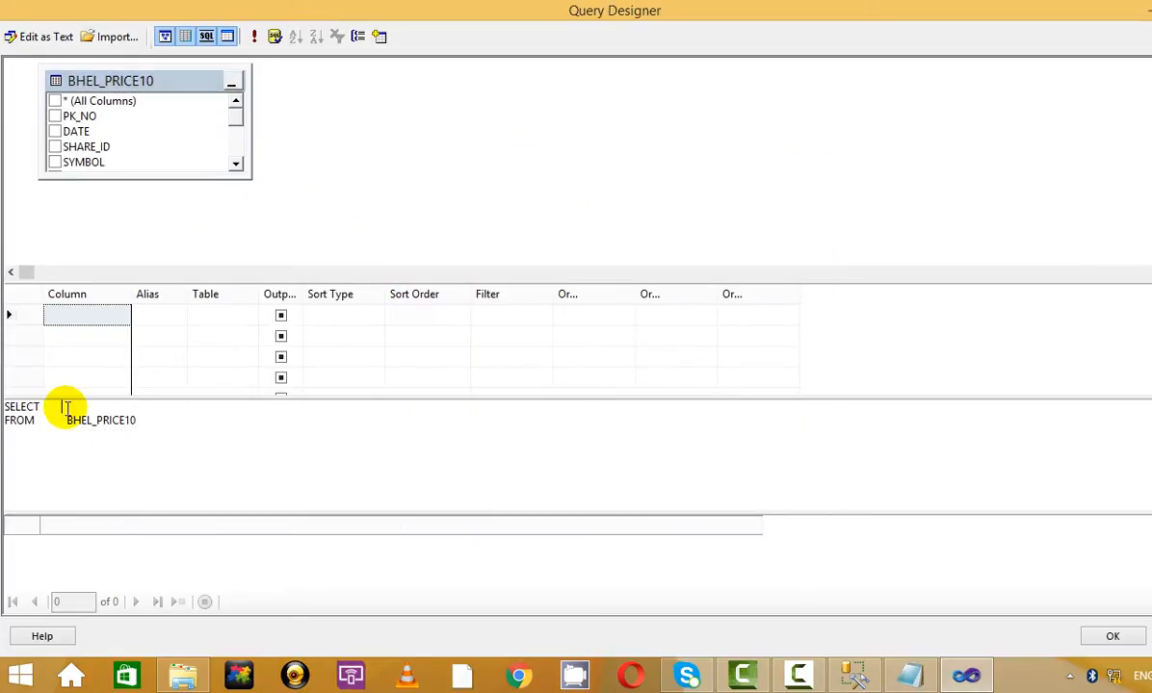
pyautogui.write('*')
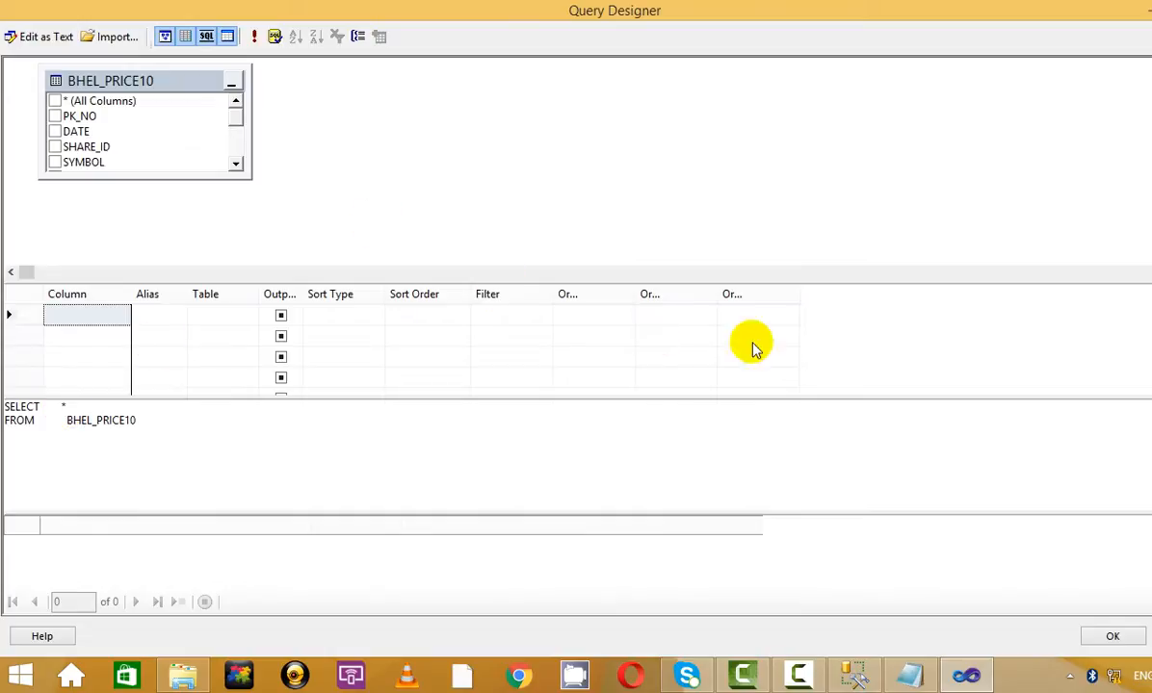
pyautogui.click(254, 36)
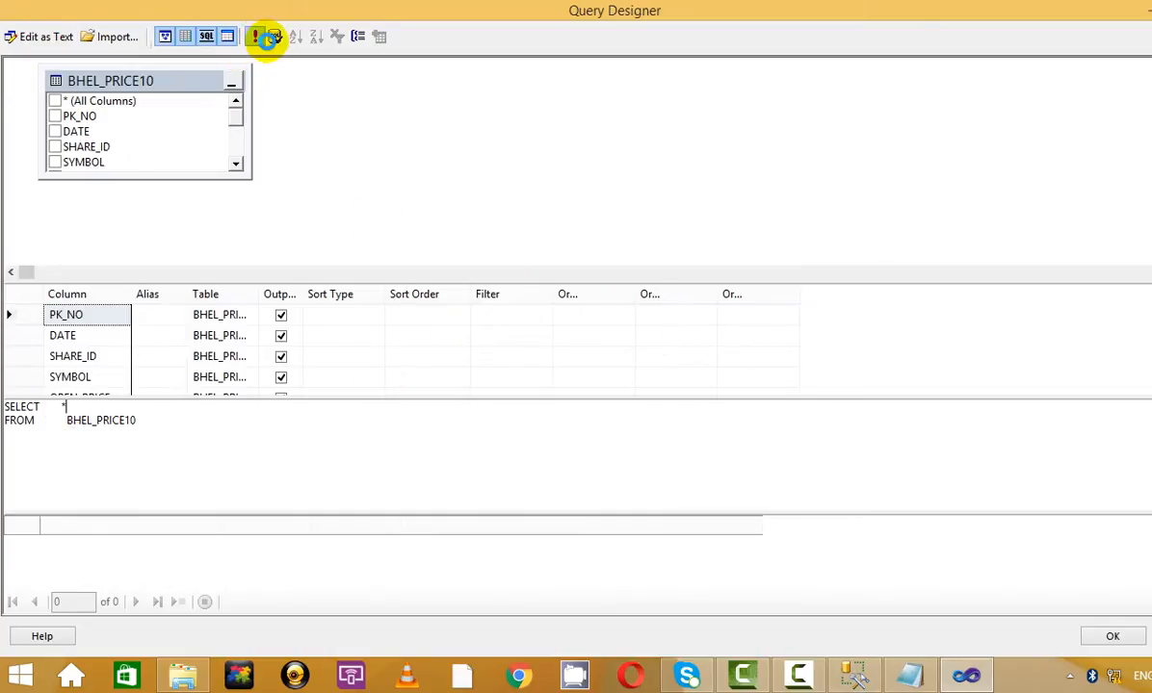
pyautogui.scroll(-14, 515, 576)
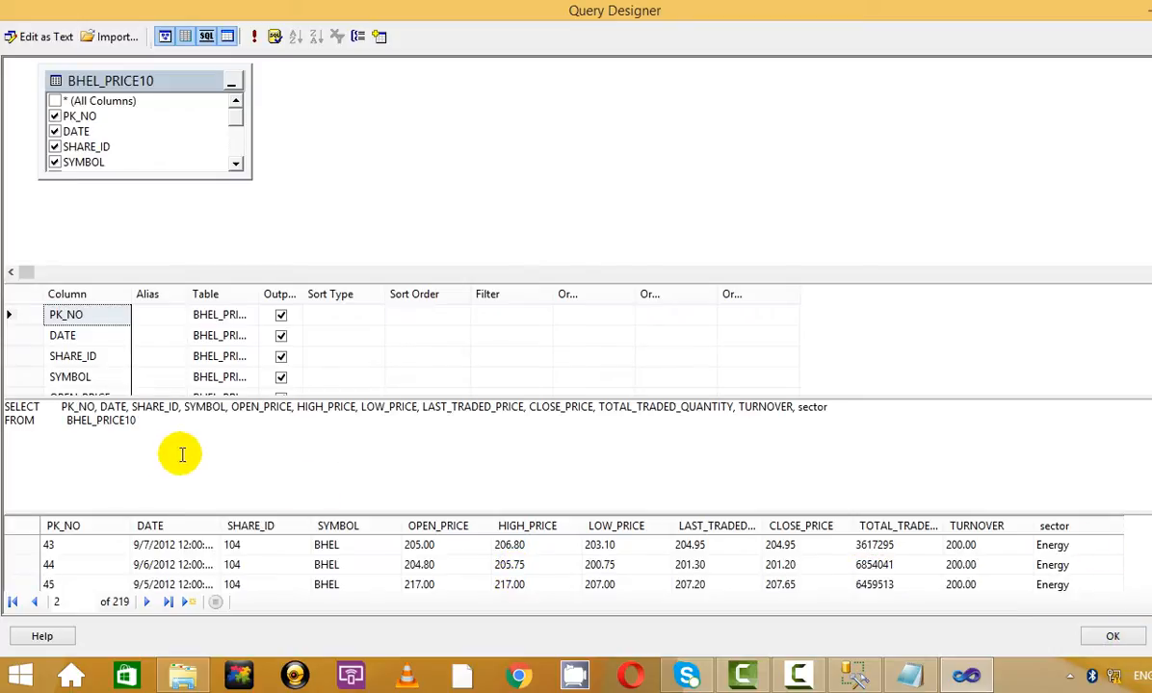
pyautogui.click(1104, 635)
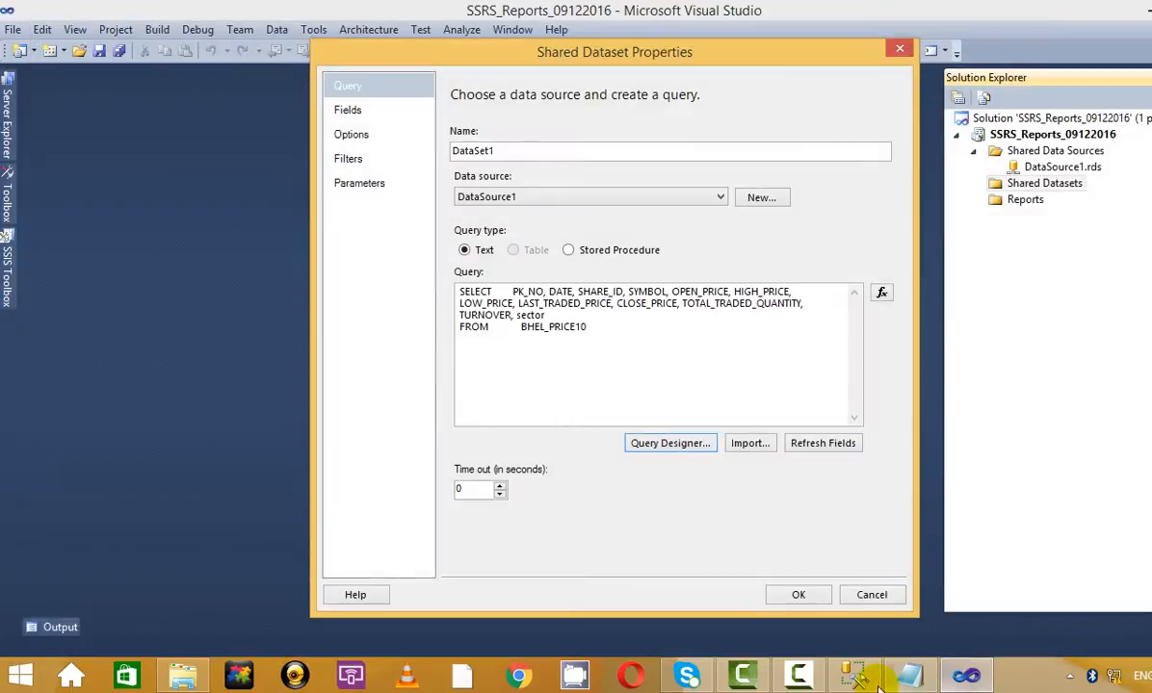
# - Switch to SQL Server Management Studio and open a new query on the Materials database
pyautogui.click(853, 676)
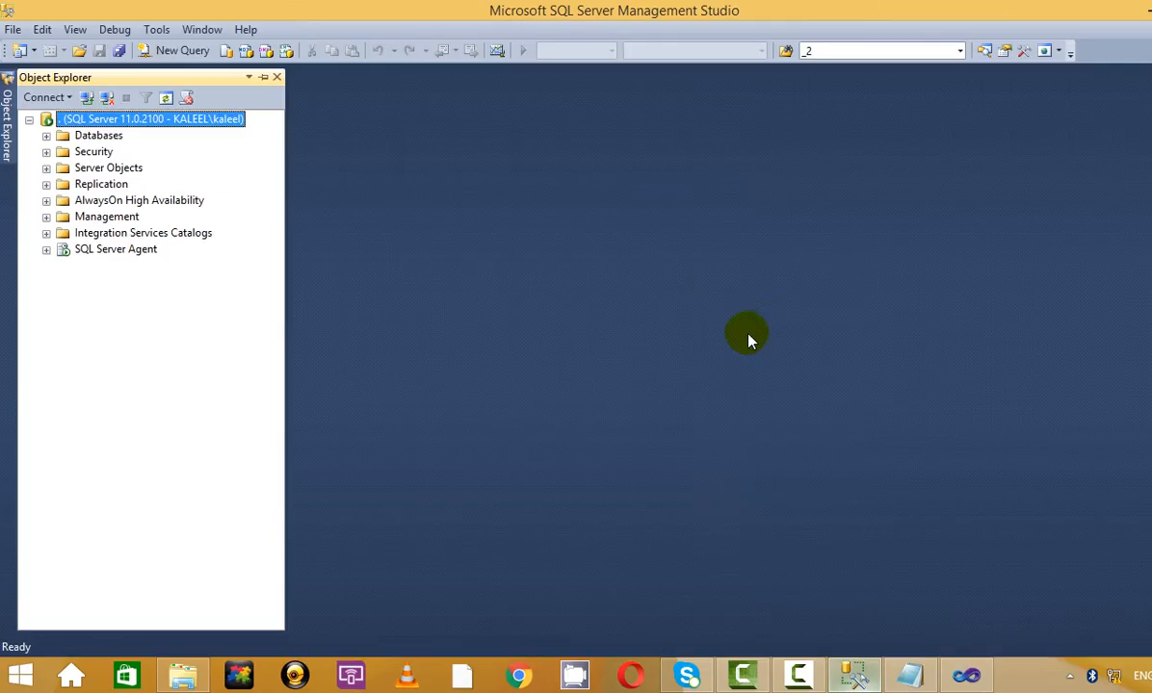
pyautogui.click(169, 50)
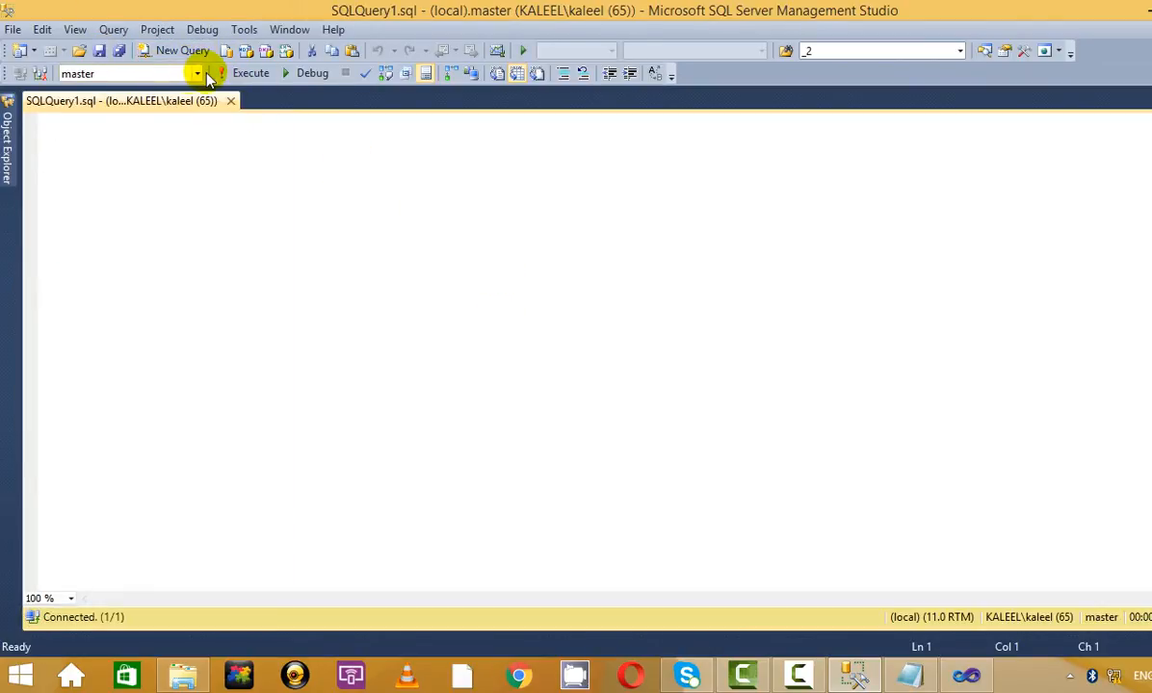
pyautogui.click(196, 74)
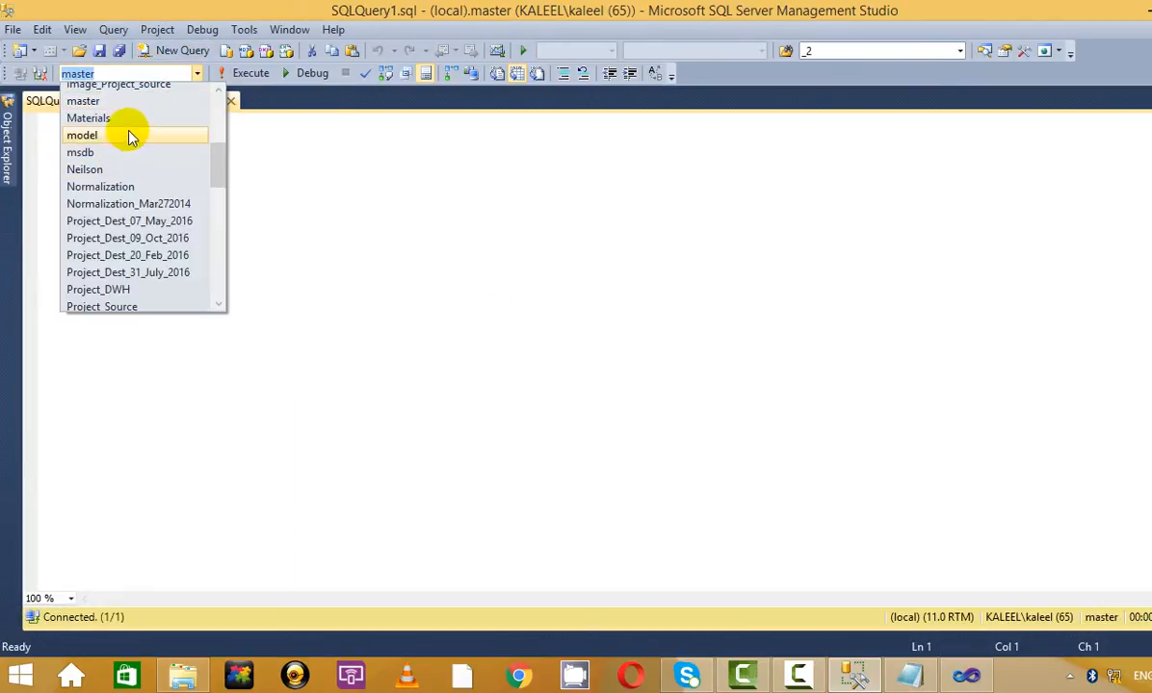
pyautogui.moveTo(224, 173)
pyautogui.mouseDown()
pyautogui.moveTo(218, 125)
pyautogui.moveTo(198, 291)
pyautogui.moveTo(238, 149)
pyautogui.moveTo(226, 180)
pyautogui.moveTo(223, 154)
pyautogui.mouseUp()
pyautogui.click(113, 147)
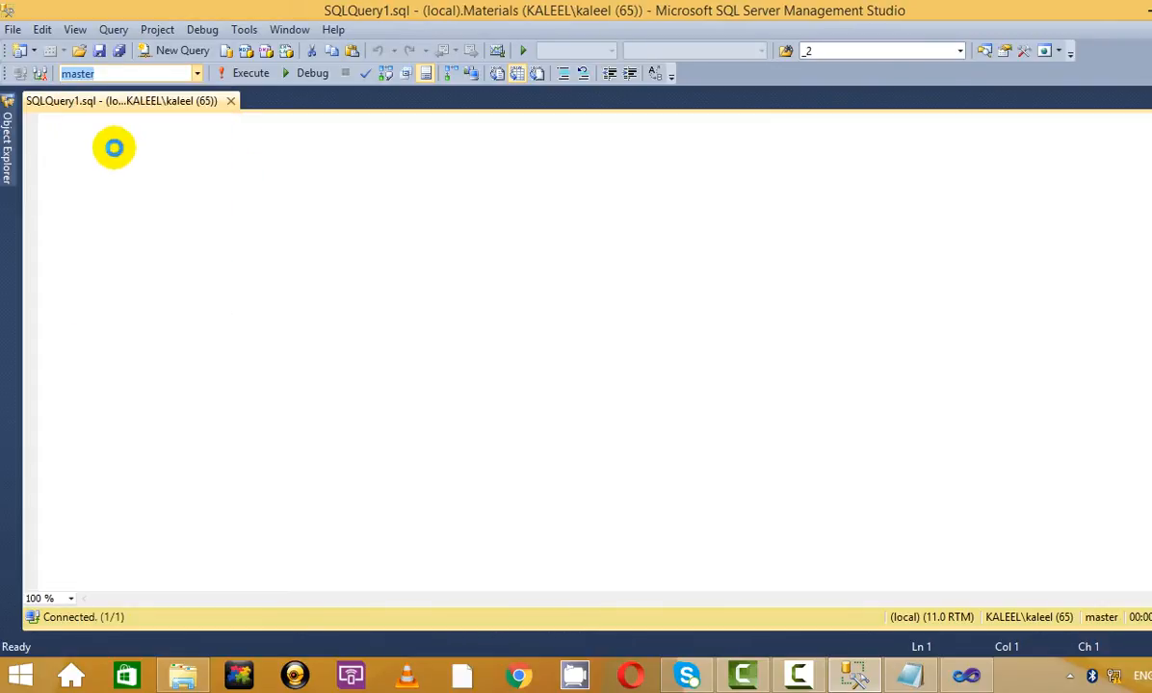
# - Expand the server's databases in Object Explorer and look through the list for the Materials database
pyautogui.click(9, 140)
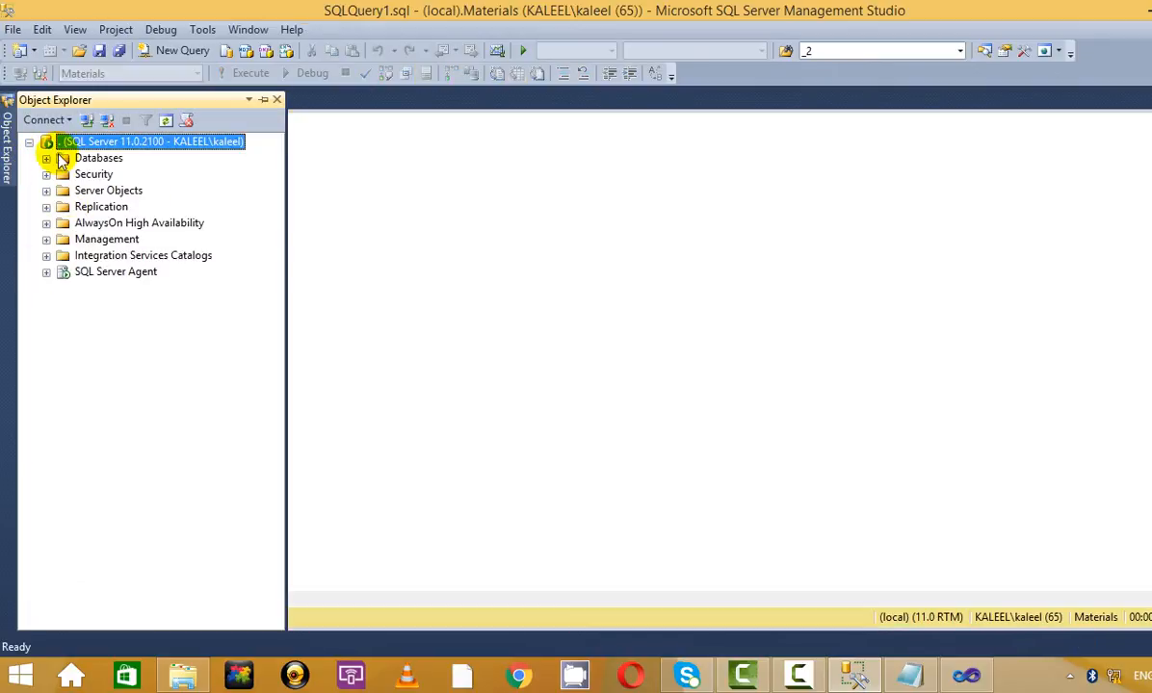
pyautogui.click(45, 158)
pyautogui.scroll(-5, 144, 366)
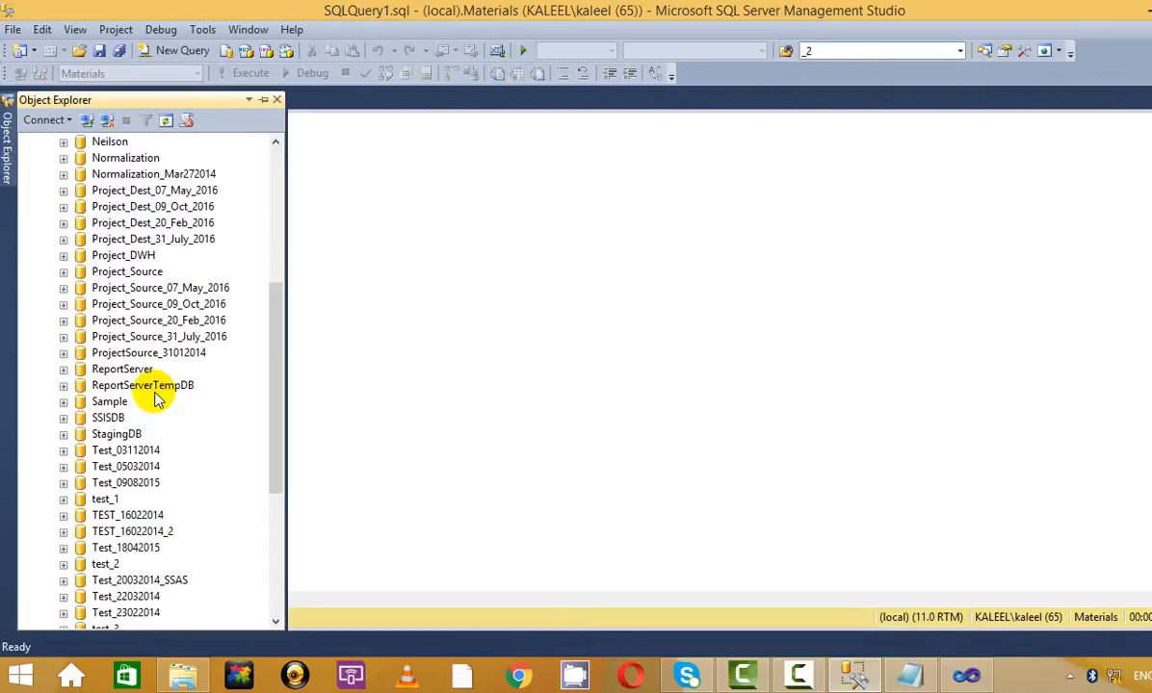
pyautogui.scroll(-8, 154, 433)
pyautogui.scroll(12, 130, 534)
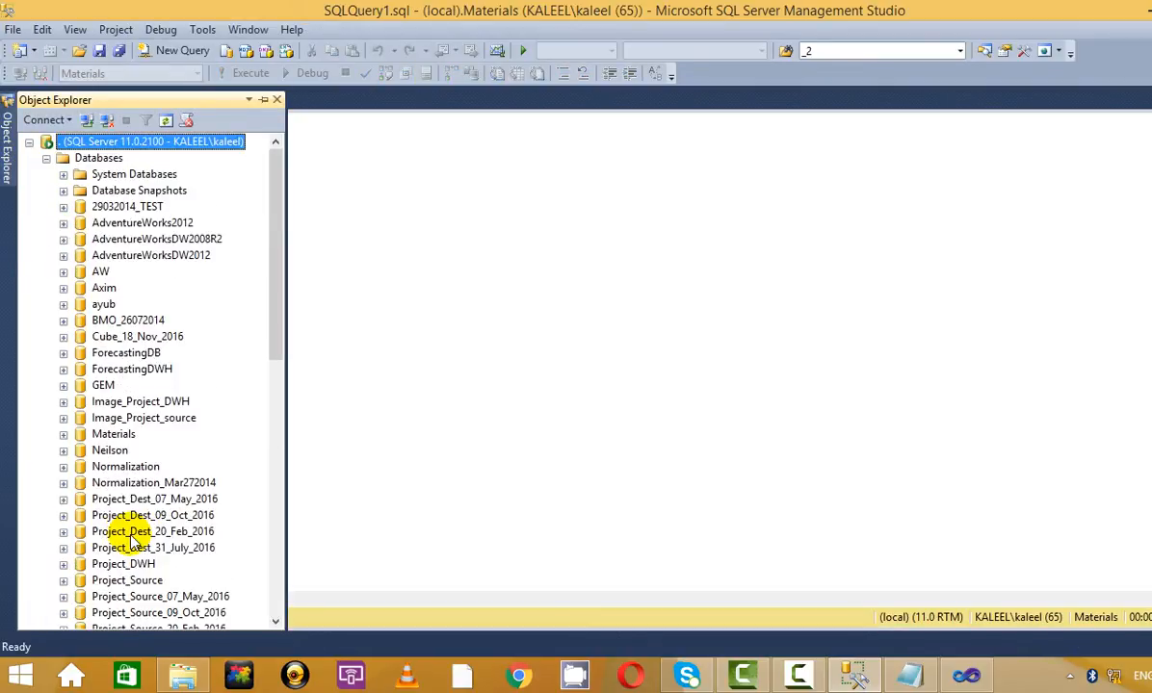
pyautogui.scroll(-3, 133, 541)
pyautogui.scroll(-2, 132, 539)
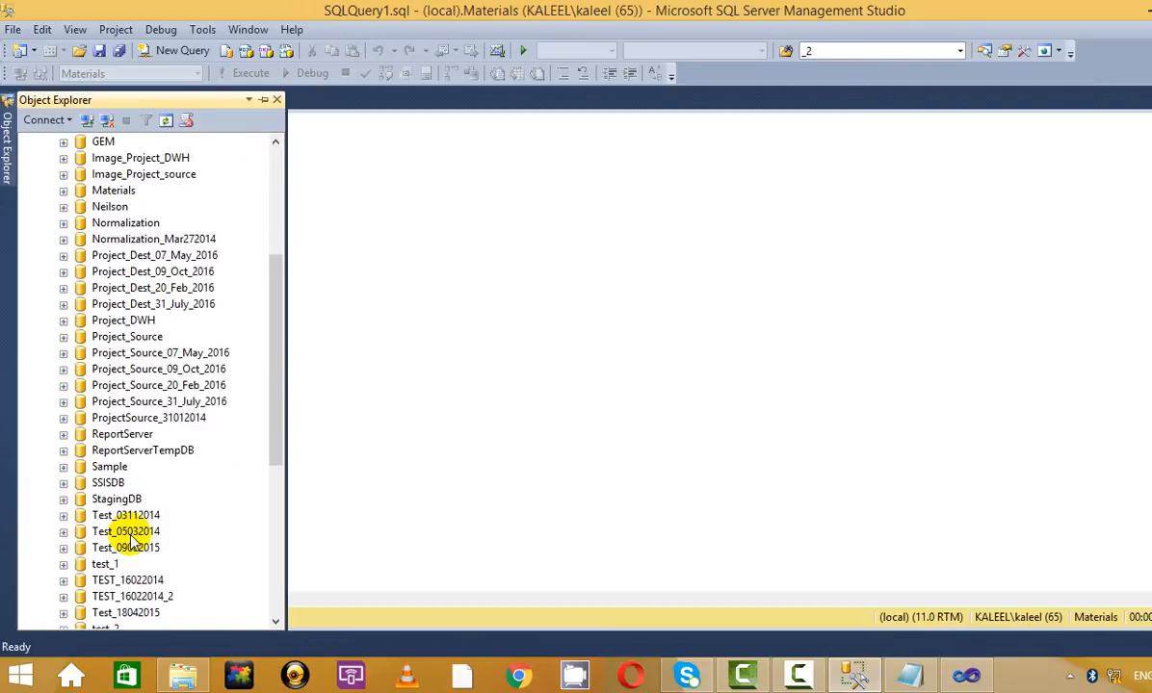
pyautogui.scroll(5, 118, 534)
pyautogui.scroll(-2, 154, 536)
pyautogui.scroll(-8, 154, 536)
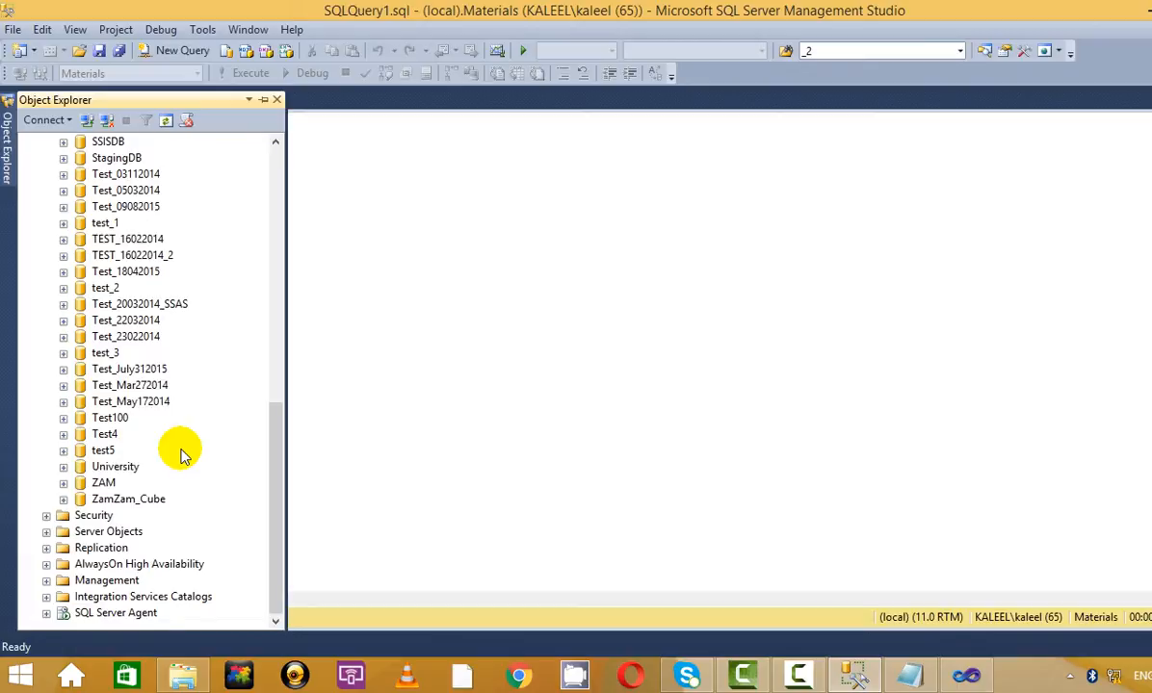
pyautogui.scroll(12, 183, 453)
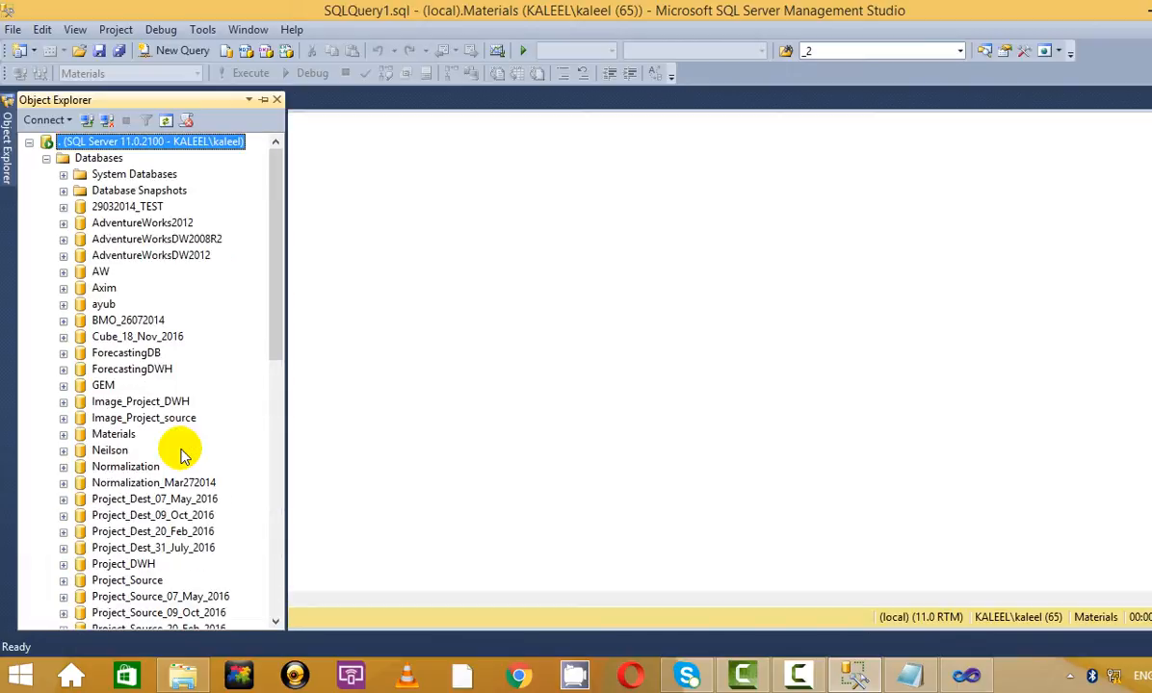
pyautogui.scroll(-1, 183, 453)
pyautogui.scroll(1, 183, 453)
pyautogui.scroll(-9, 183, 452)
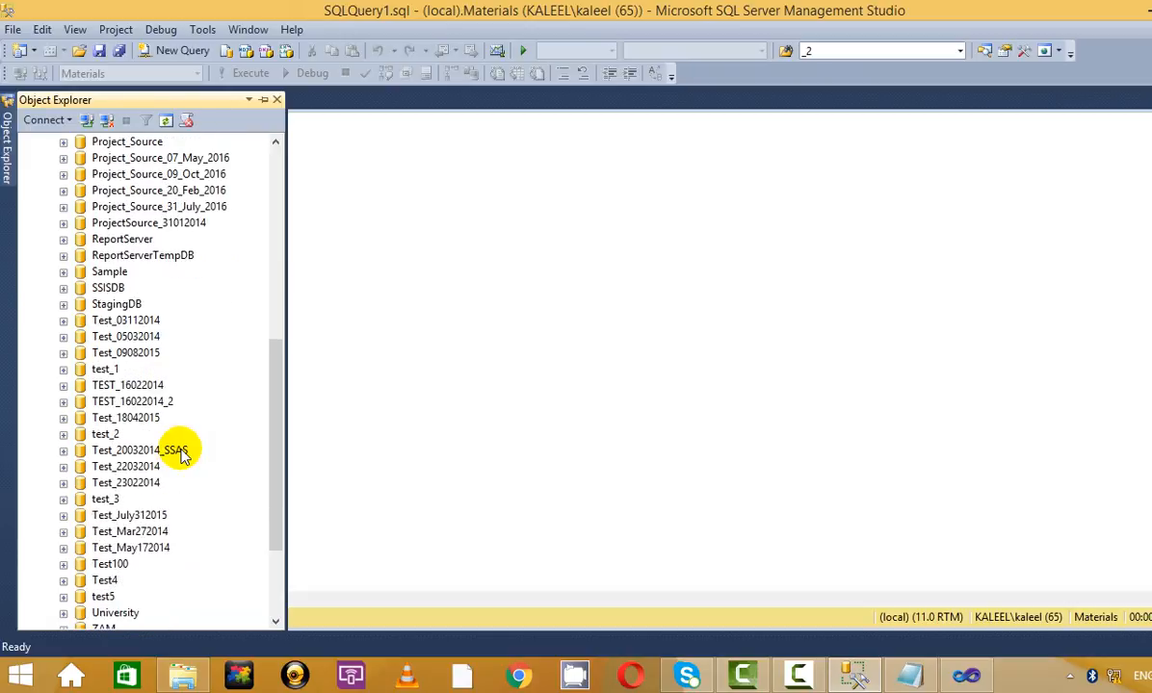
pyautogui.scroll(1, 183, 452)
pyautogui.scroll(5, 183, 452)
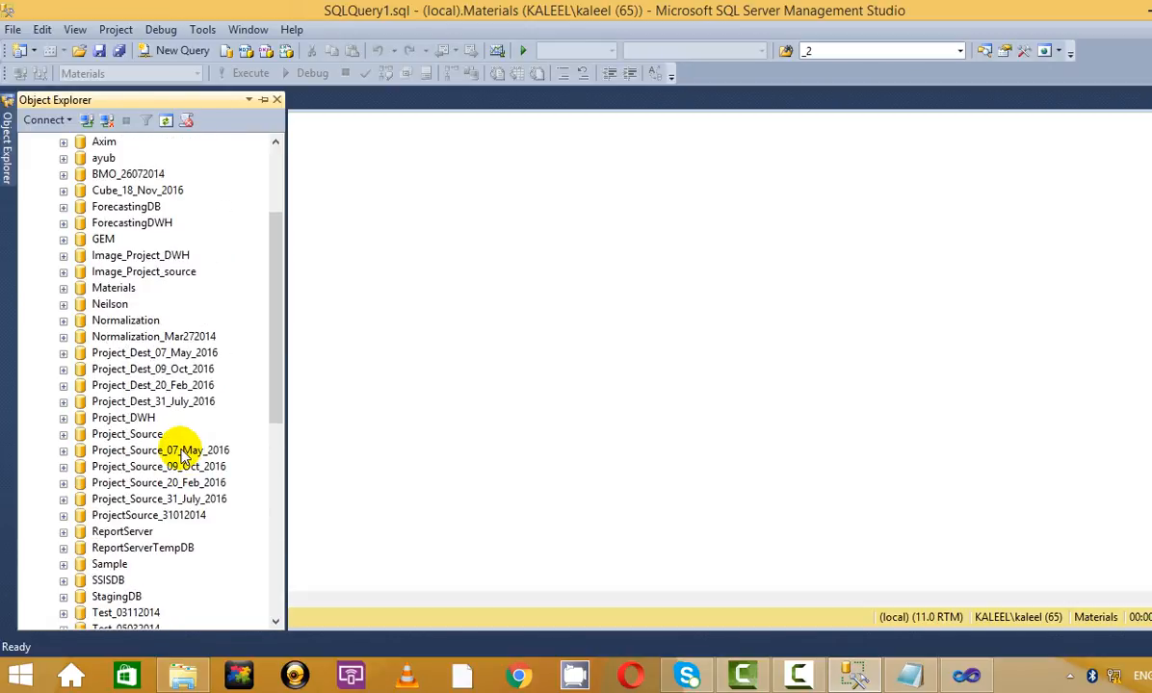
# - Expand the tables of the Materials database and insert the dbo.BHEL_PRICE10 table name into the query
pyautogui.click(64, 288)
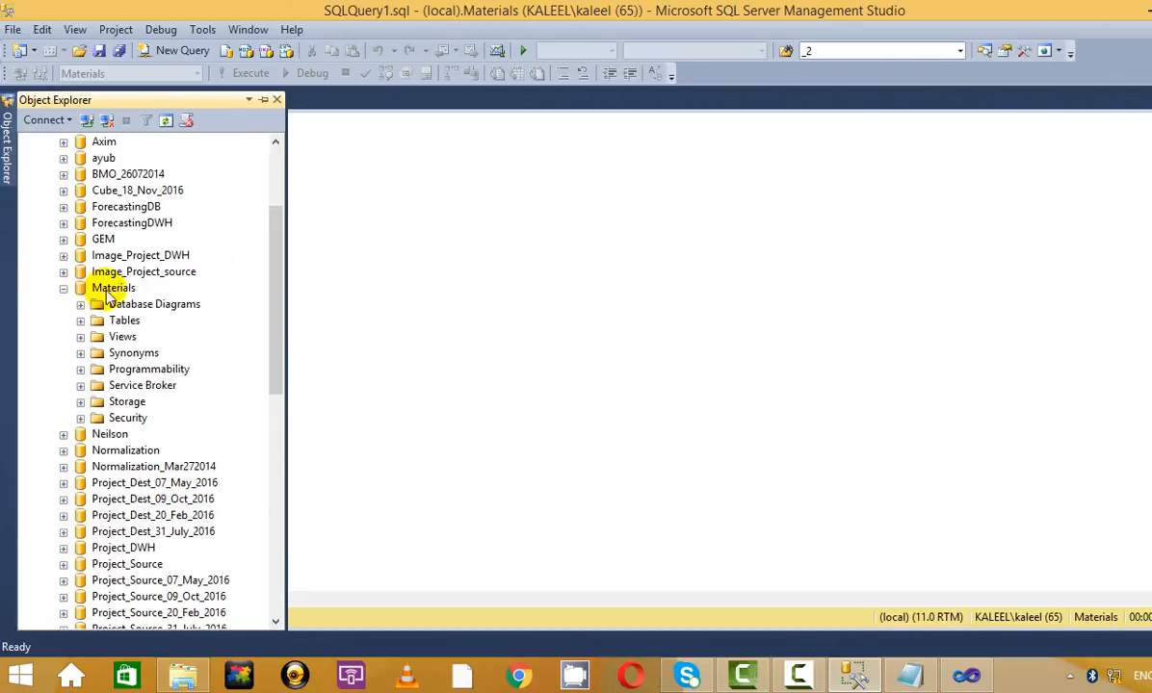
pyautogui.click(81, 321)
pyautogui.scroll(-1, 202, 345)
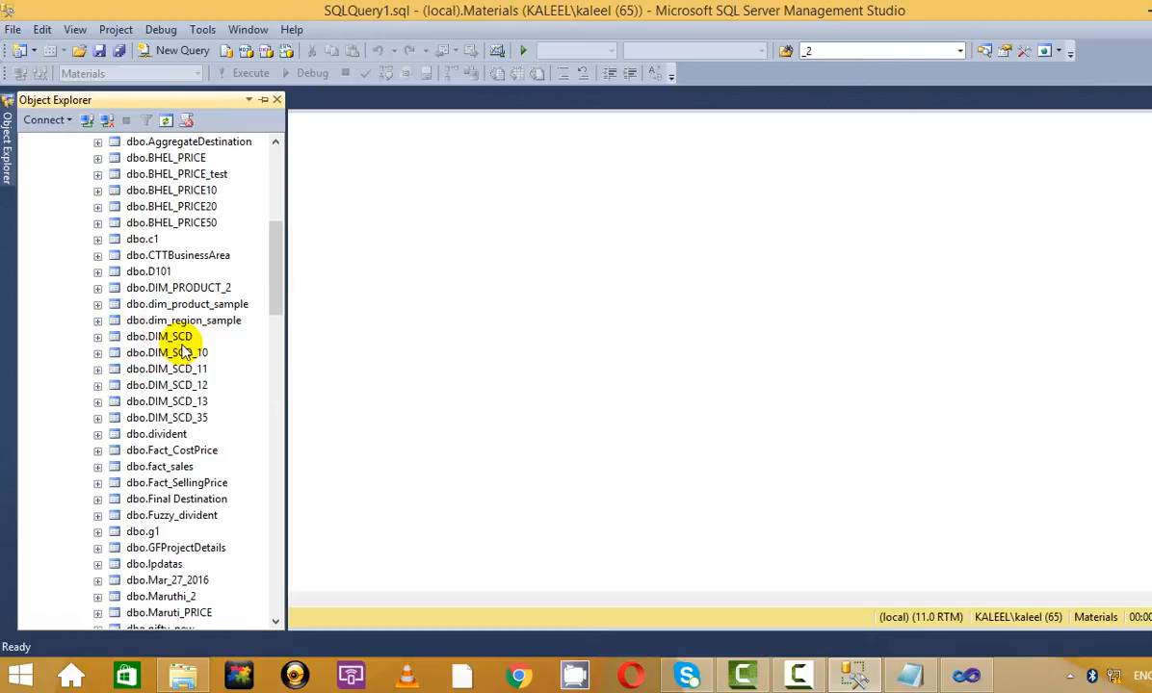
pyautogui.scroll(2, 183, 352)
pyautogui.scroll(-18, 181, 351)
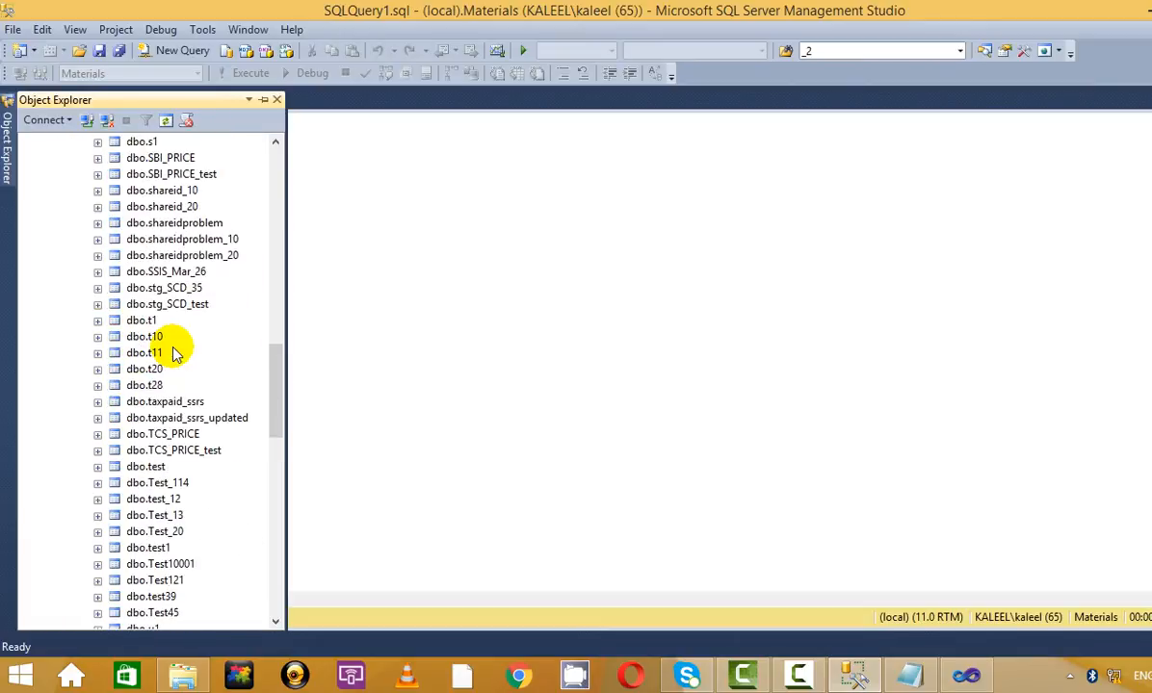
pyautogui.scroll(9, 177, 355)
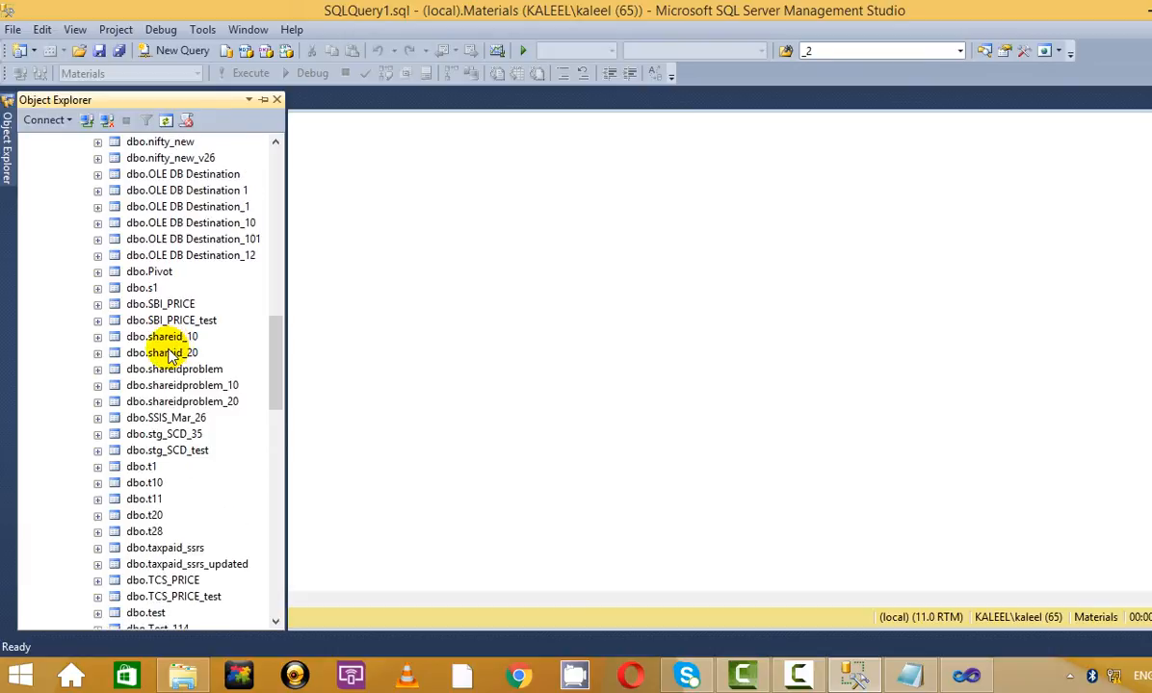
pyautogui.scroll(10, 170, 352)
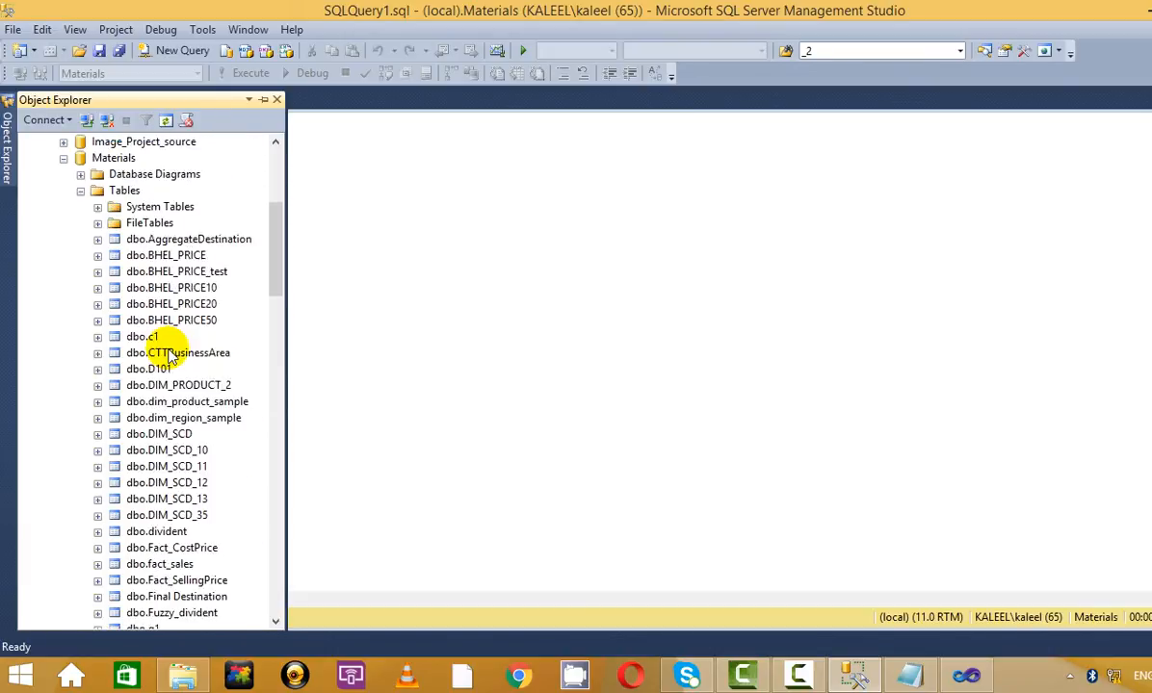
pyautogui.click(198, 337)
pyautogui.moveTo(197, 337); pyautogui.dragTo(467, 176)
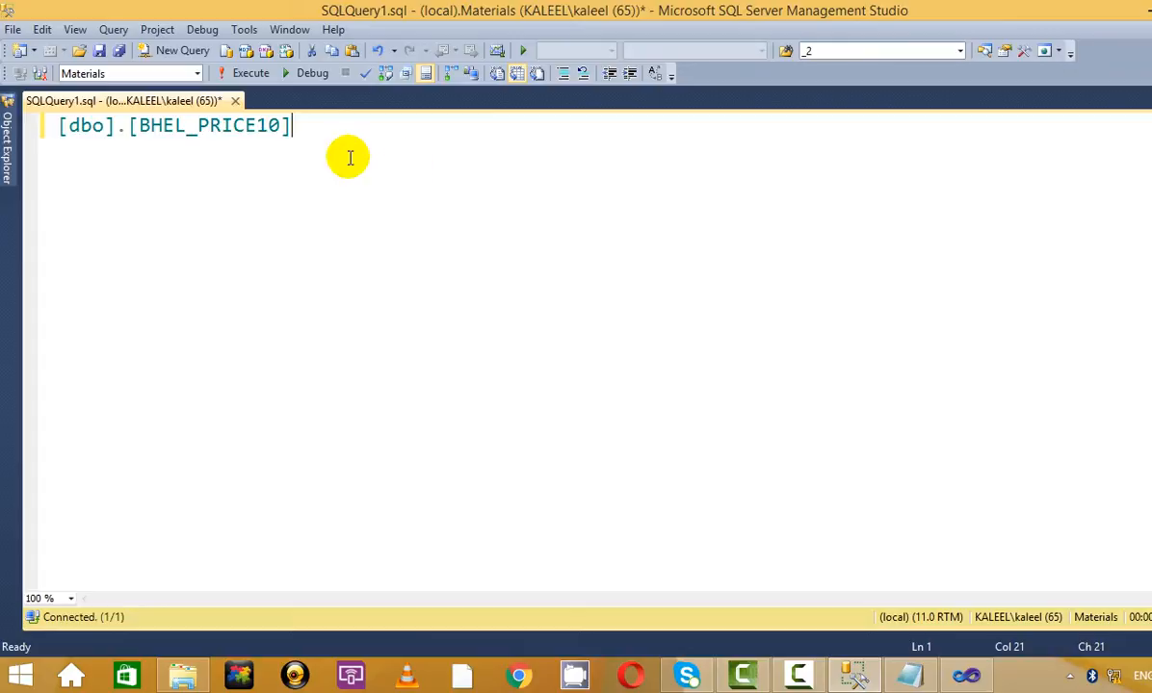
# - Complete the statement as select * from [dbo].[BHEL_PRICE10] and execute it
pyautogui.click(64, 129)
pyautogui.write('select * f')
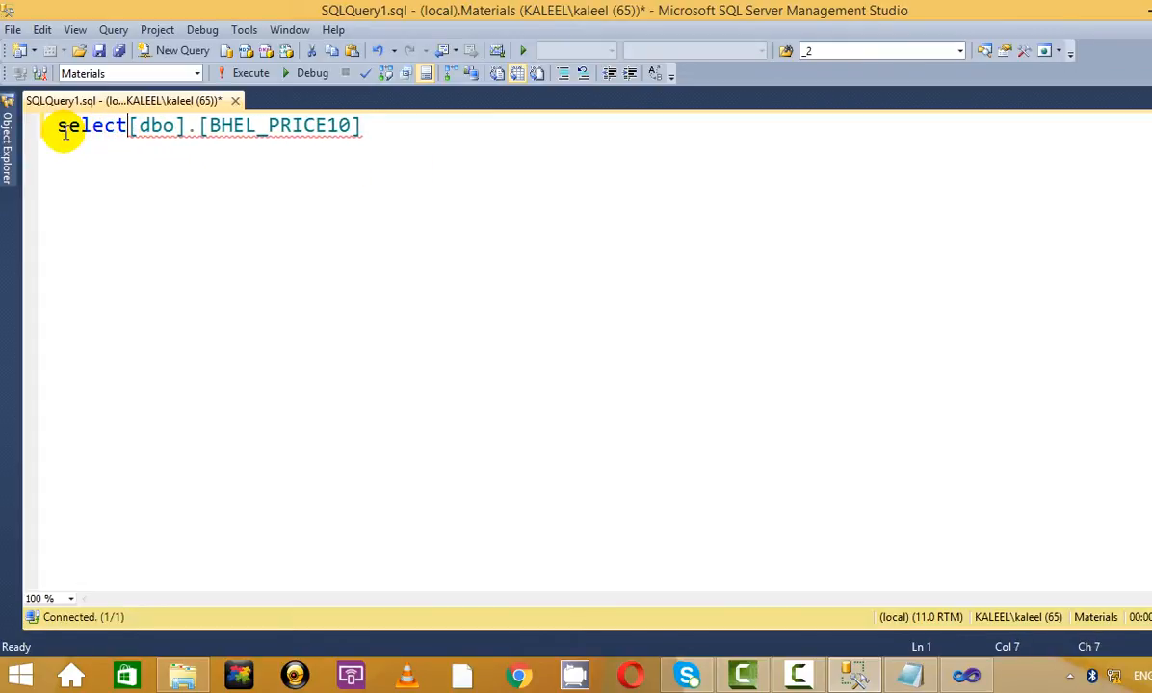
pyautogui.write('rom')
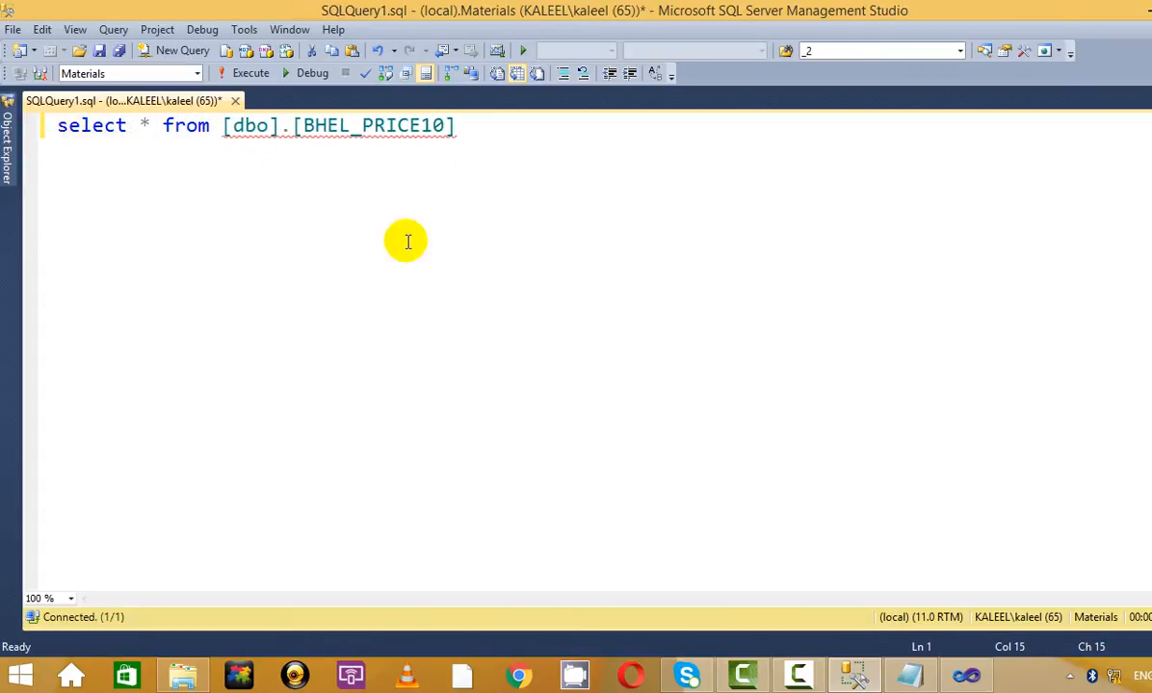
pyautogui.press('End')
pyautogui.hotkey('shift', 'Home')
pyautogui.click(250, 73)
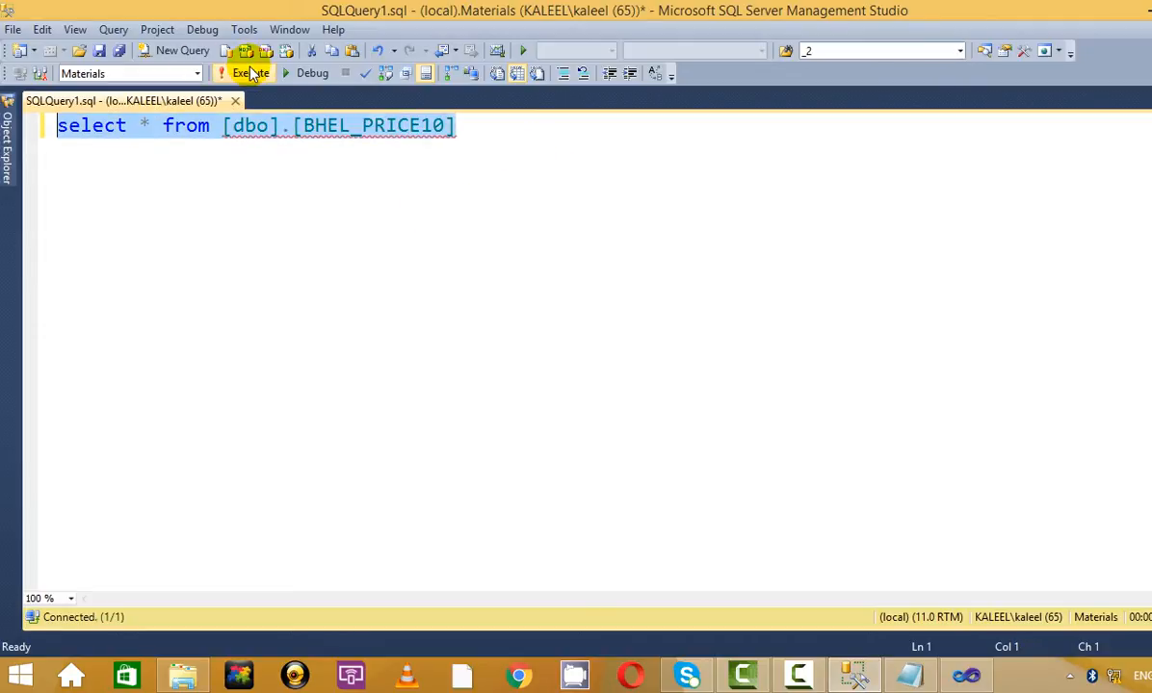
# - Examine the rows returned from BHEL_PRICE10 and execute the whole query again
pyautogui.click(453, 523)
pyautogui.scroll(-20, 482, 491)
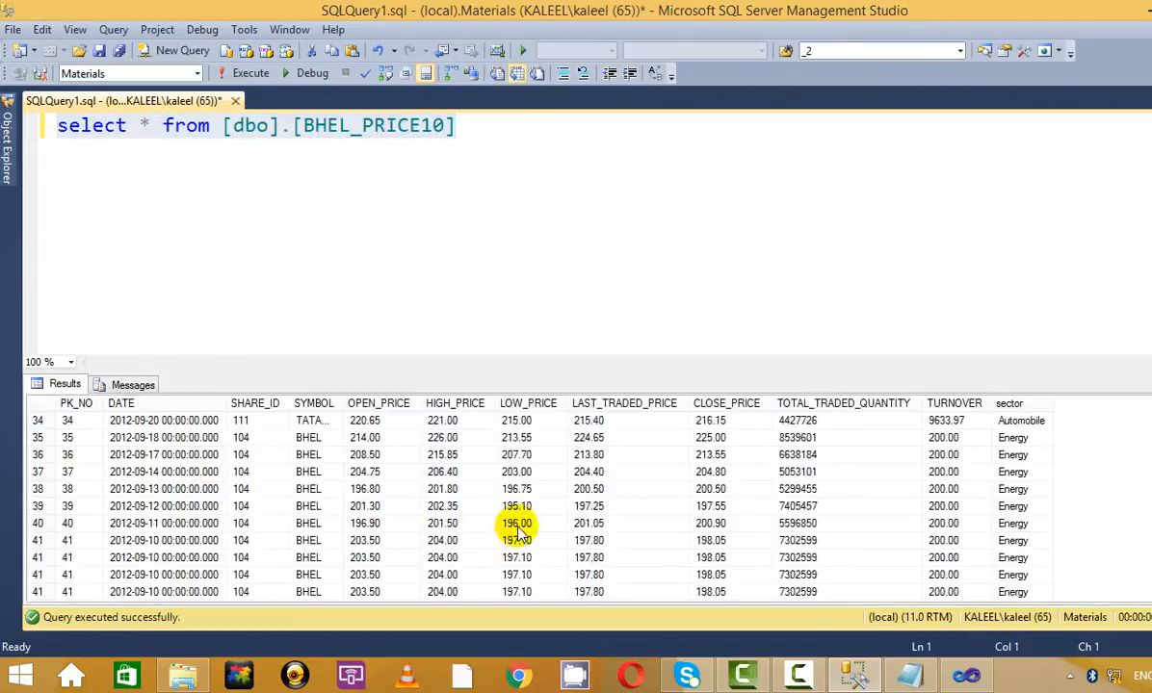
pyautogui.scroll(-20, 540, 506)
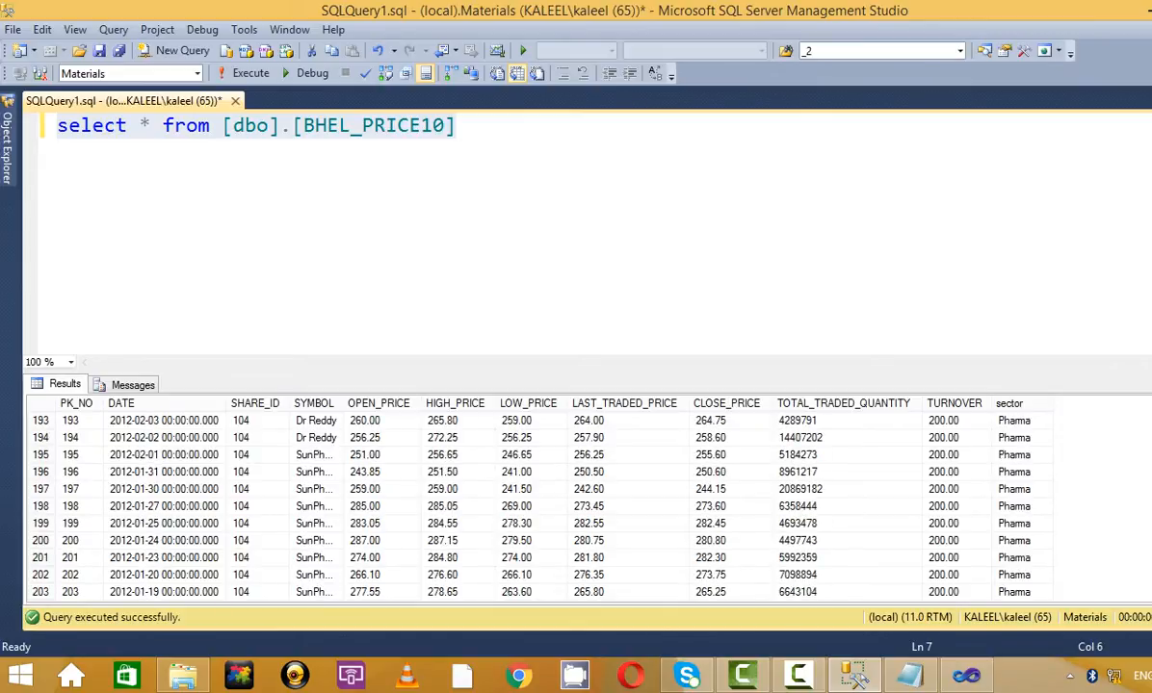
pyautogui.scroll(20, 539, 505)
pyautogui.click(810, 277)
pyautogui.hotkey('ctrl', 'a')
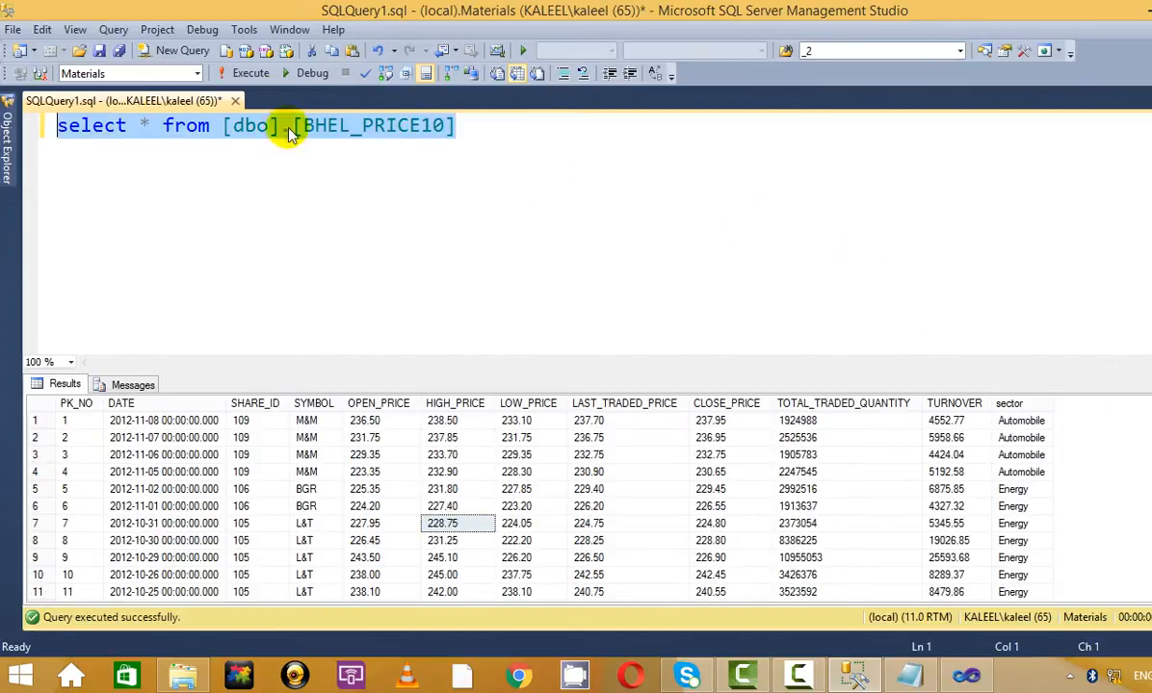
pyautogui.click(249, 74)
pyautogui.click(632, 203)
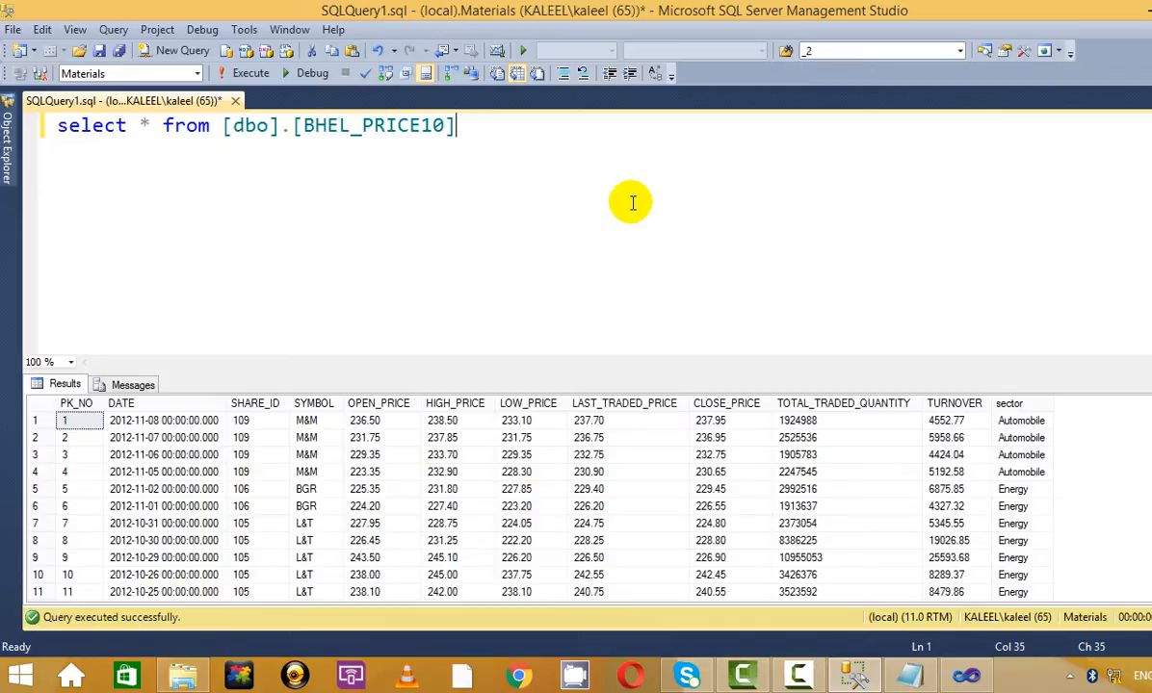
# - Return to Visual Studio and save the shared dataset DataSet1 with its BHEL_PRICE10 query
pyautogui.click(8, 149)
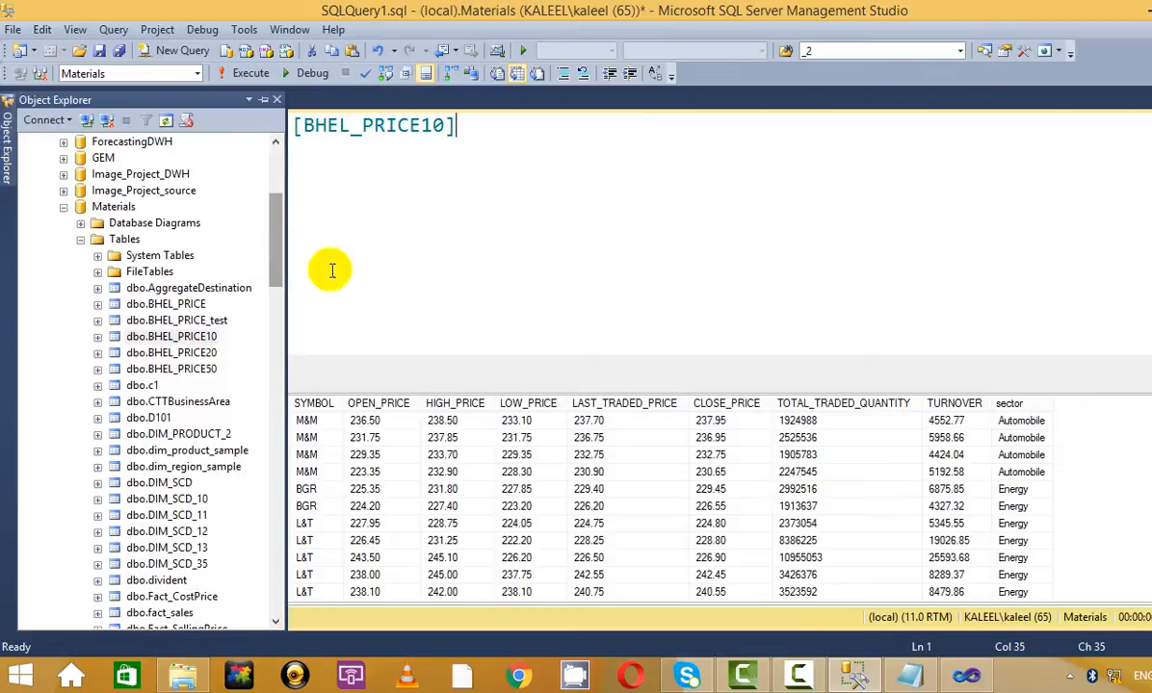
pyautogui.click(510, 204)
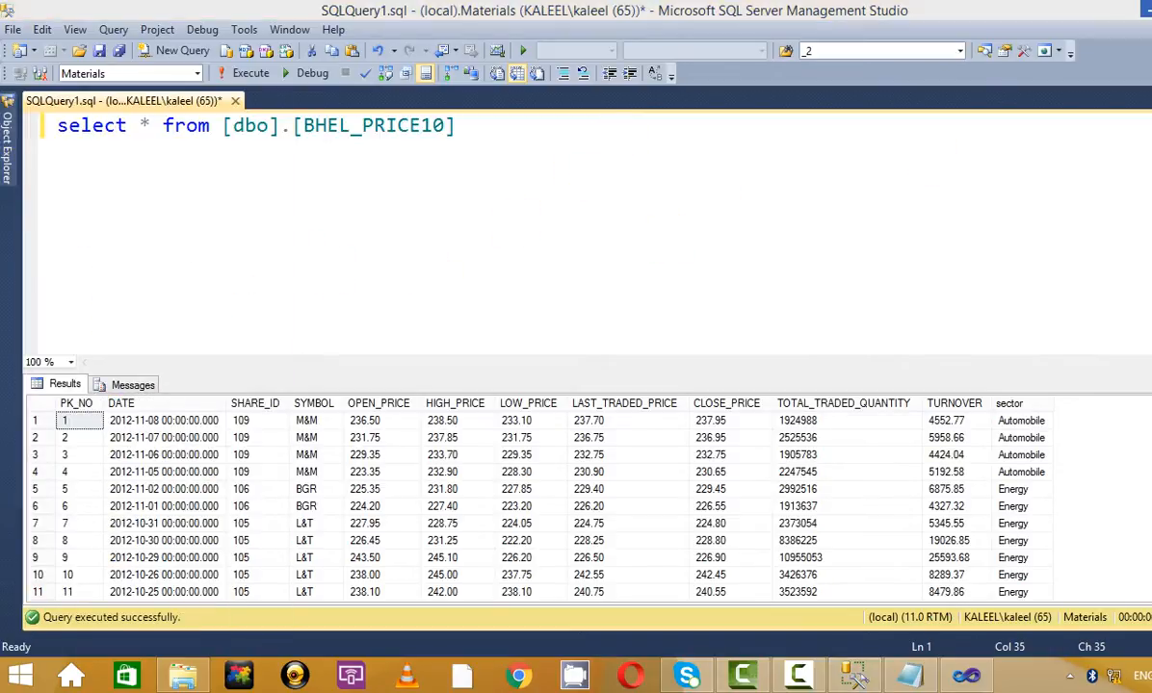
pyautogui.click(1059, 11)
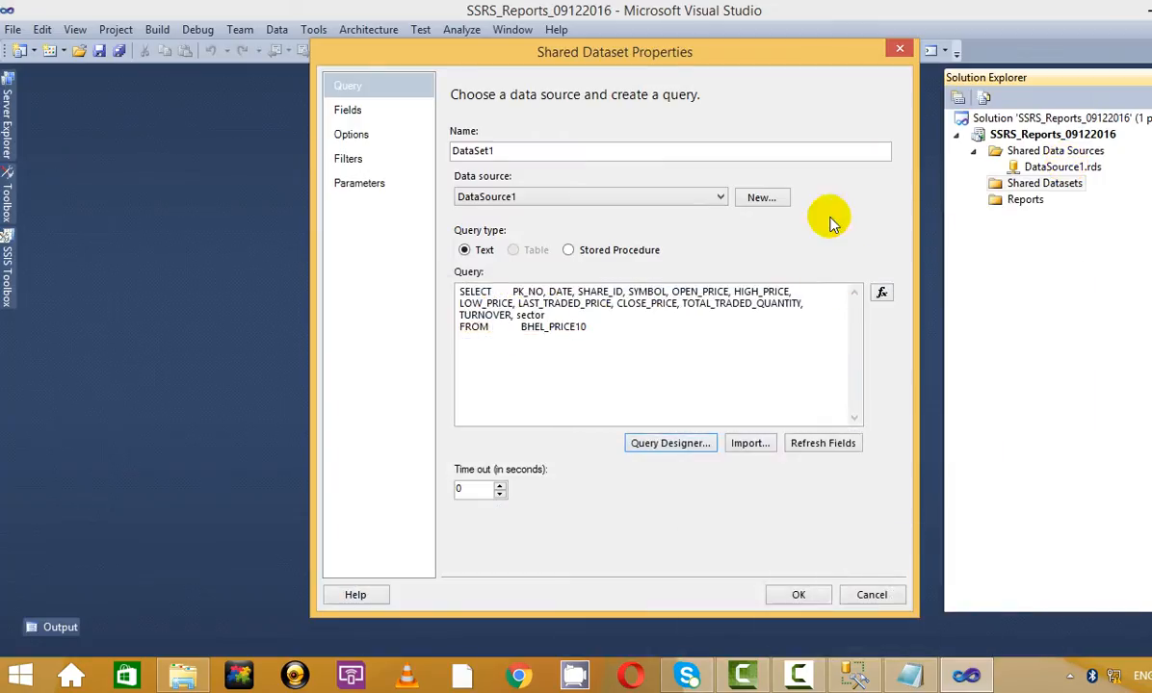
pyautogui.click(801, 595)
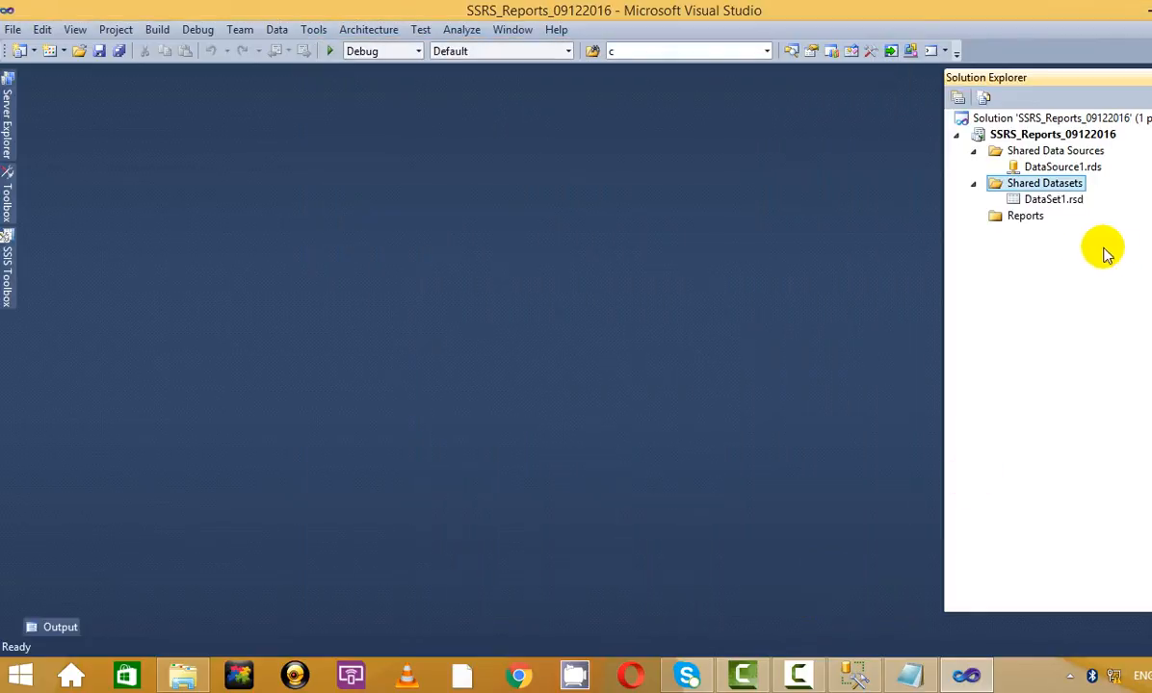
pyautogui.rightClick(1024, 216)
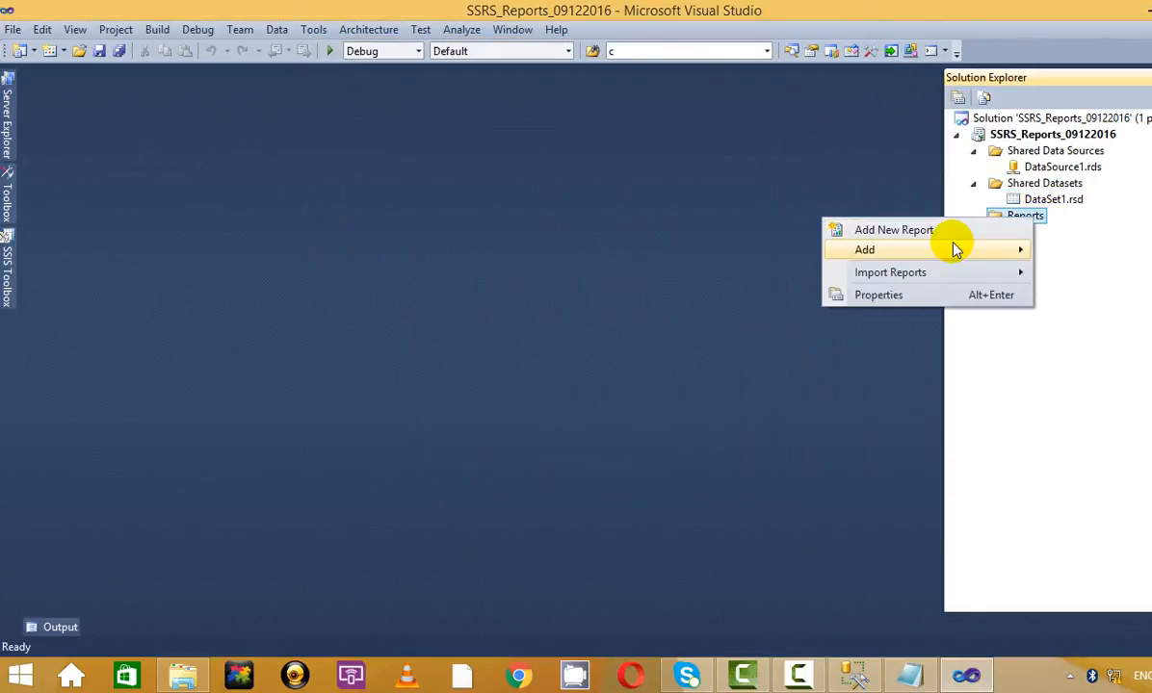
pyautogui.click(953, 230)
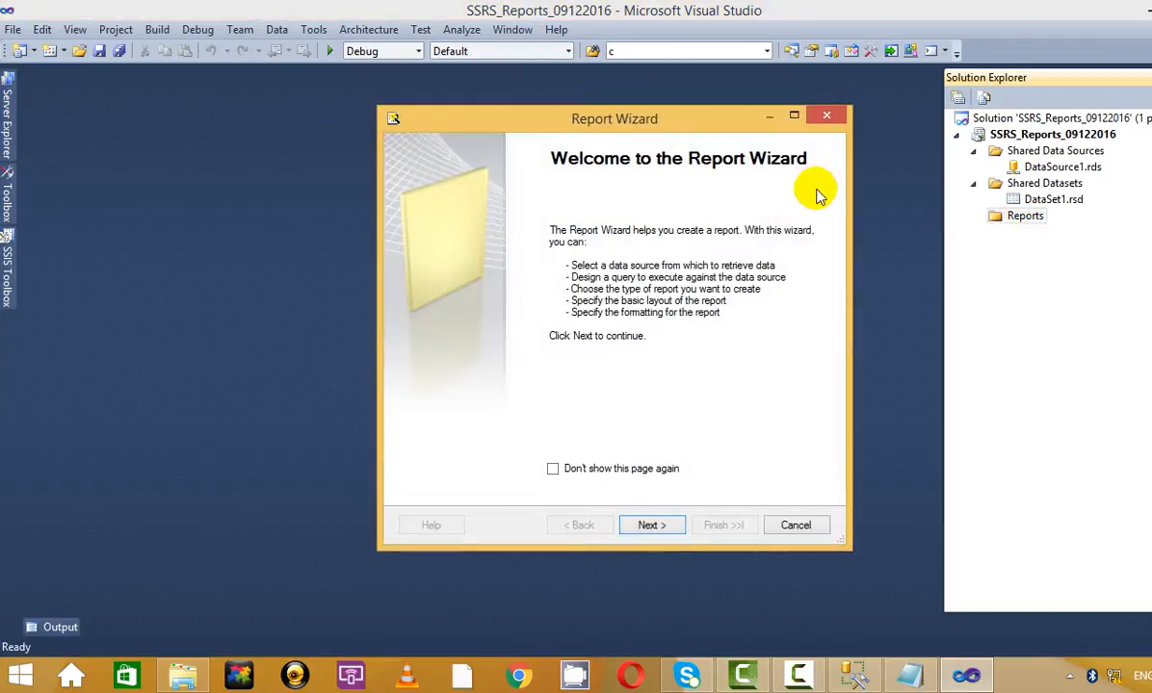
pyautogui.click(826, 117)
# - Add a blank Report item named SSRS_Params_GRP.rdl to the project's Reports folder
pyautogui.rightClick(1019, 221)
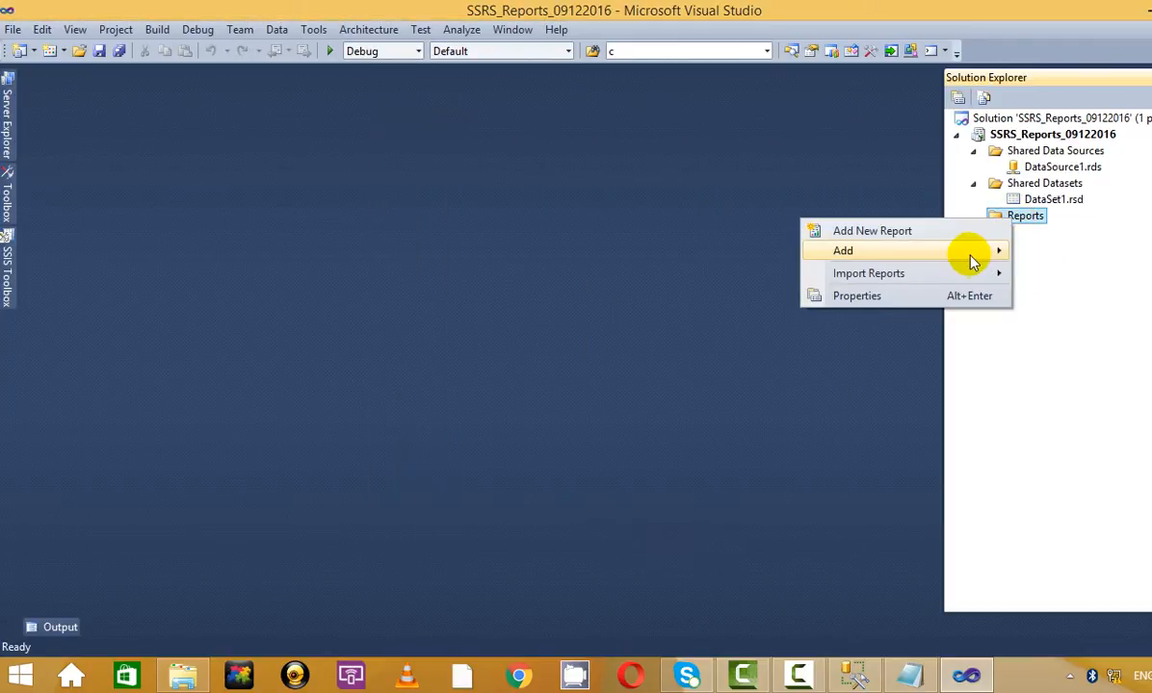
pyautogui.moveTo(968, 252)
pyautogui.click(1076, 252)
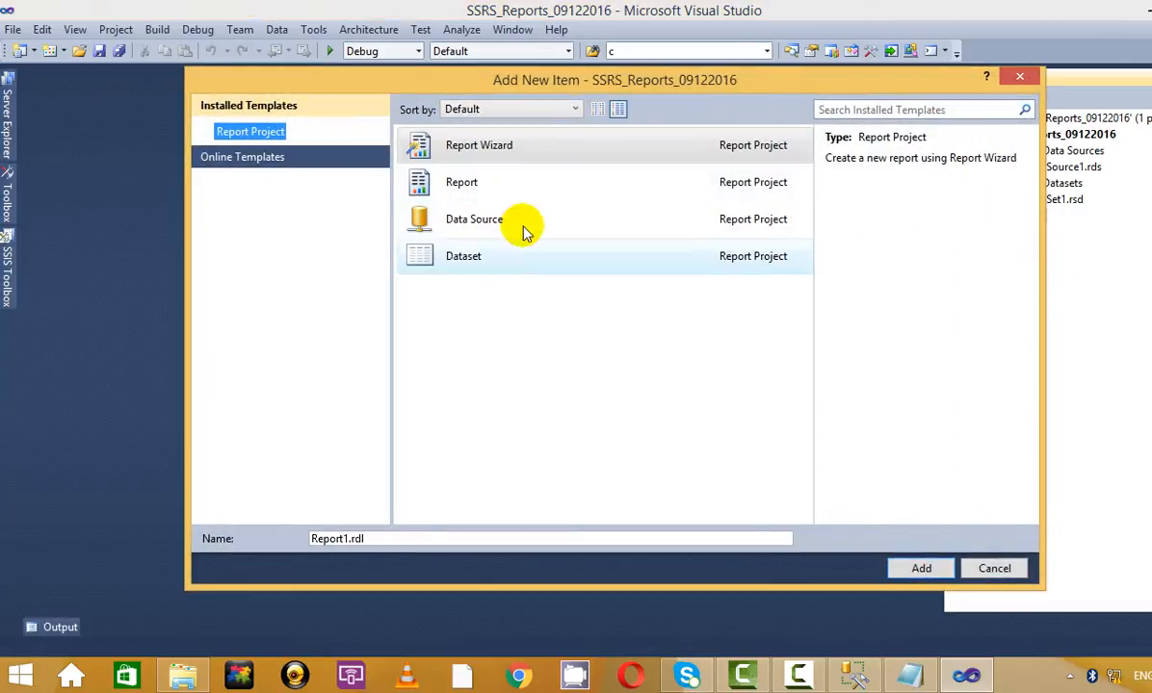
pyautogui.click(346, 539)
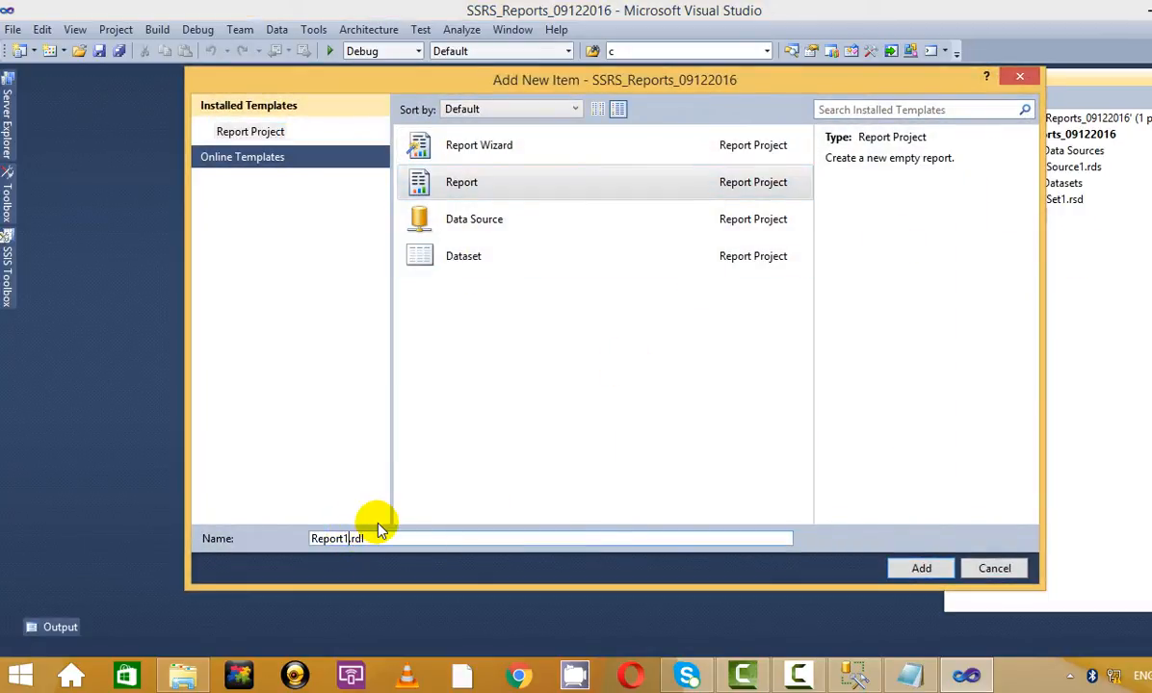
pyautogui.press('Left')
pyautogui.press('Left')
pyautogui.press('Left')
pyautogui.press('Left')
pyautogui.press('Left')
pyautogui.press('Left')
pyautogui.press('Left')
pyautogui.press('Delete')
pyautogui.press('Delete')
pyautogui.press('Delete')
pyautogui.press('Delete')
pyautogui.press('Delete')
pyautogui.press('Delete')
pyautogui.press('Delete')
pyautogui.moveTo(689, 83); pyautogui.dragTo(650, 67)
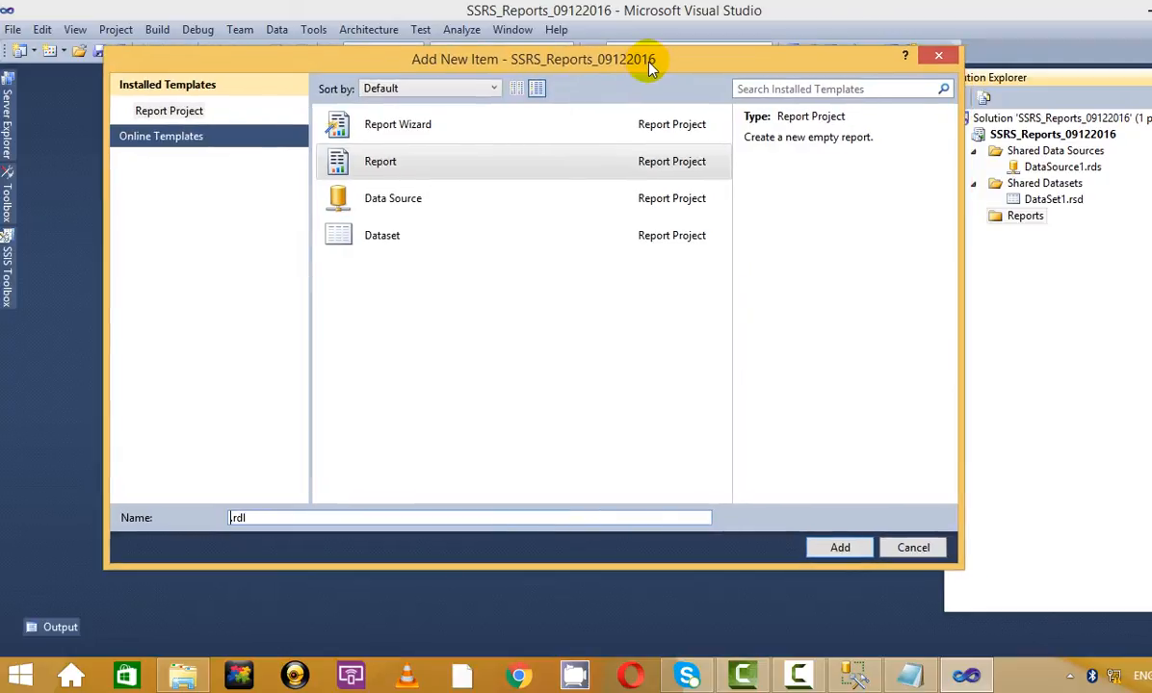
pyautogui.click(259, 517)
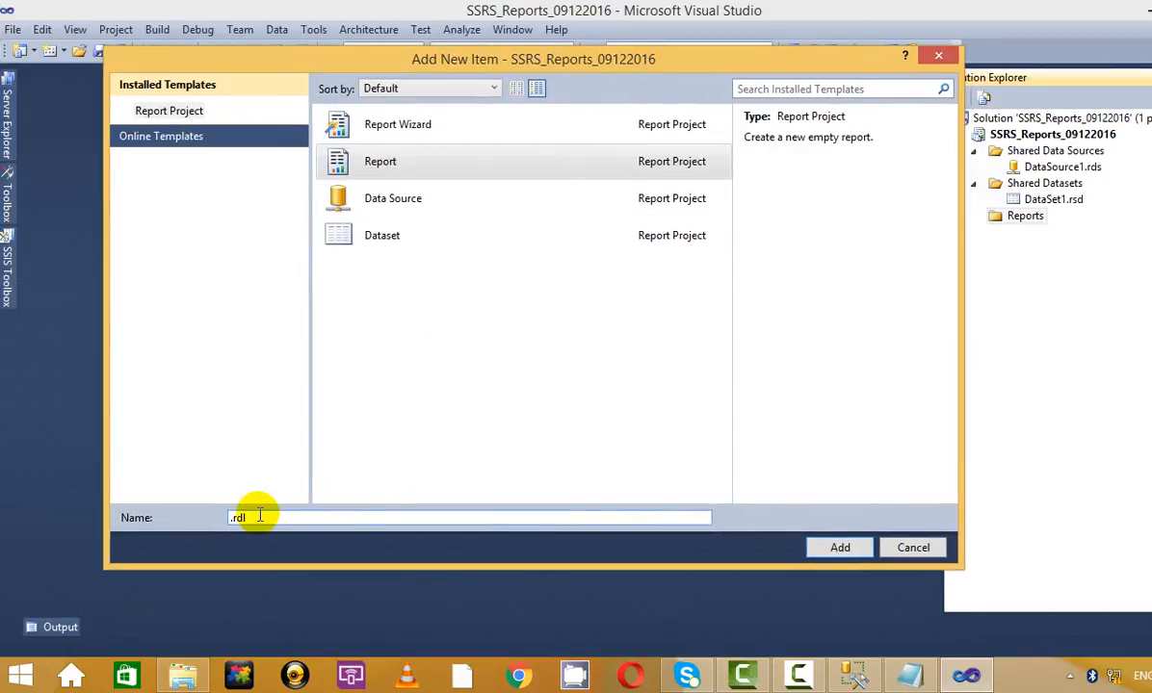
pyautogui.press('Home')
pyautogui.write('S')
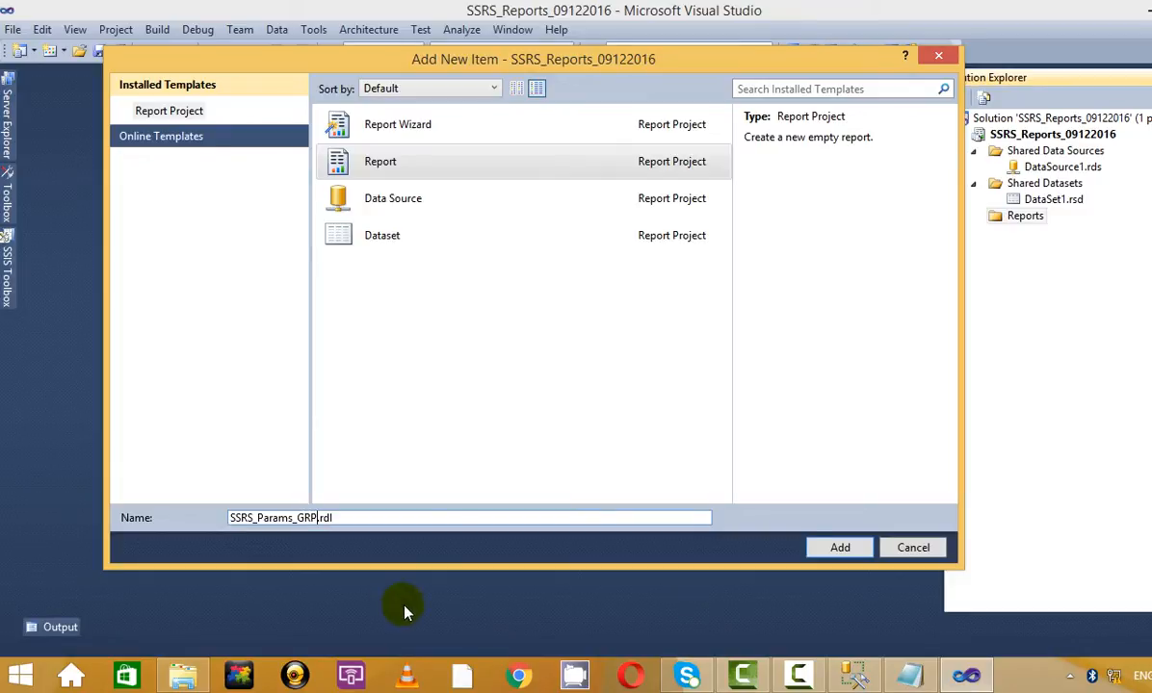
pyautogui.click(852, 550)
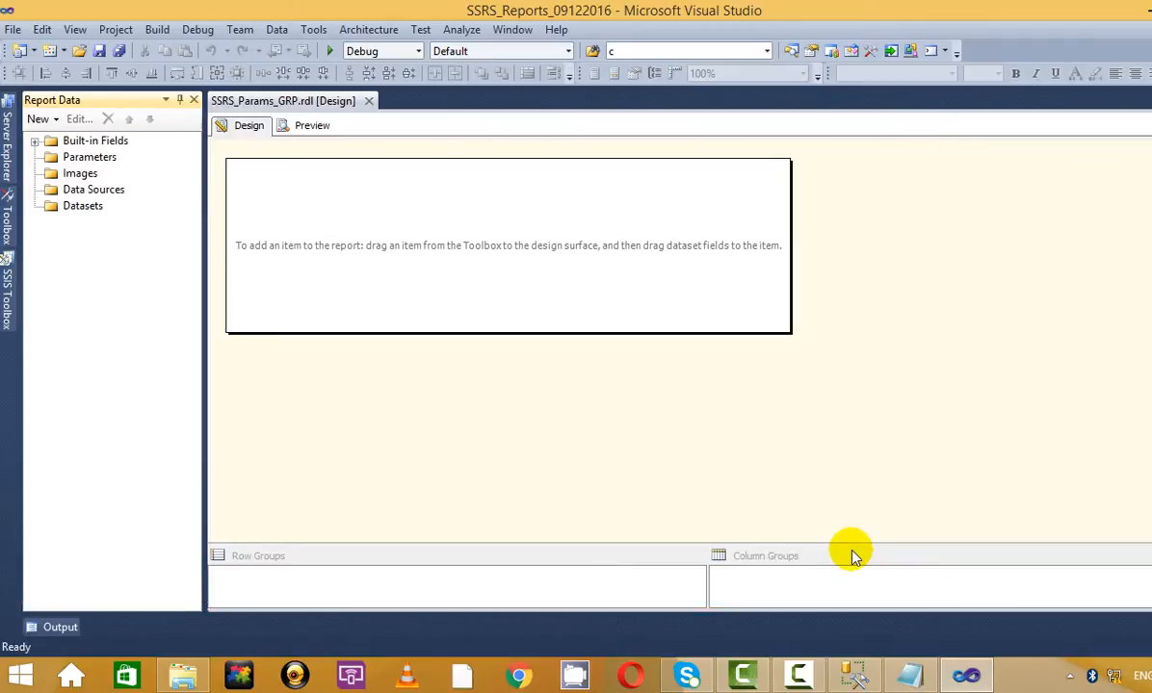
# - Add an embedded Microsoft SQL Server data source to the report, connecting to server "." and the Materials database
pyautogui.click(105, 192)
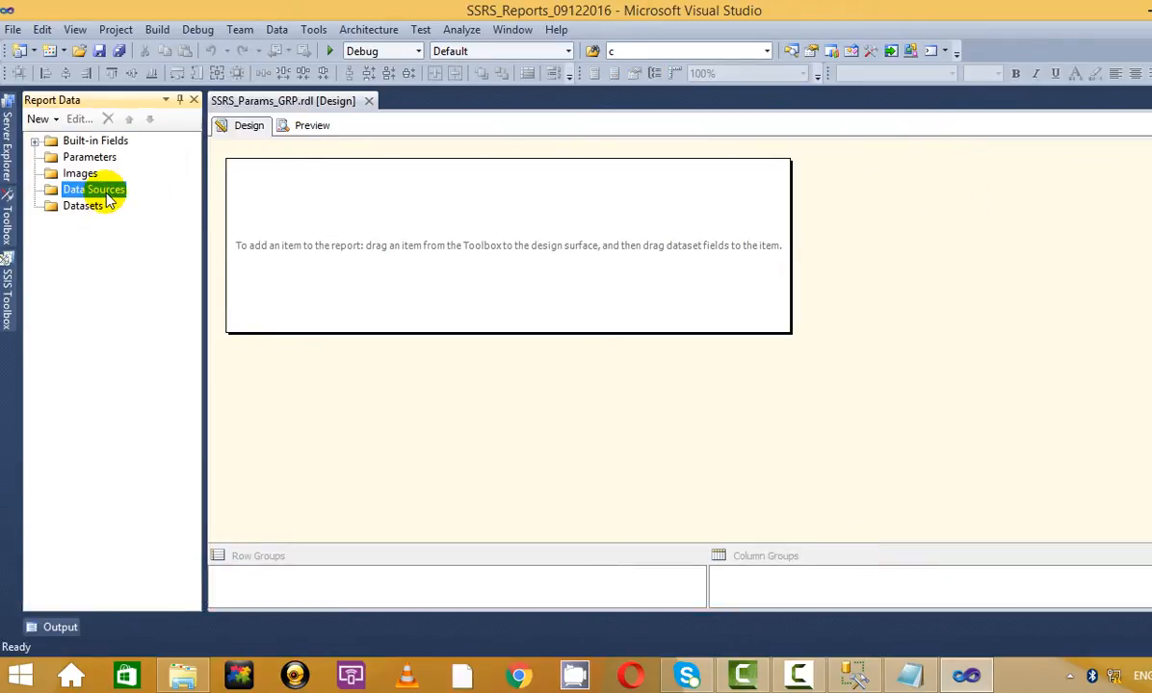
pyautogui.rightClick(108, 196)
pyautogui.click(151, 203)
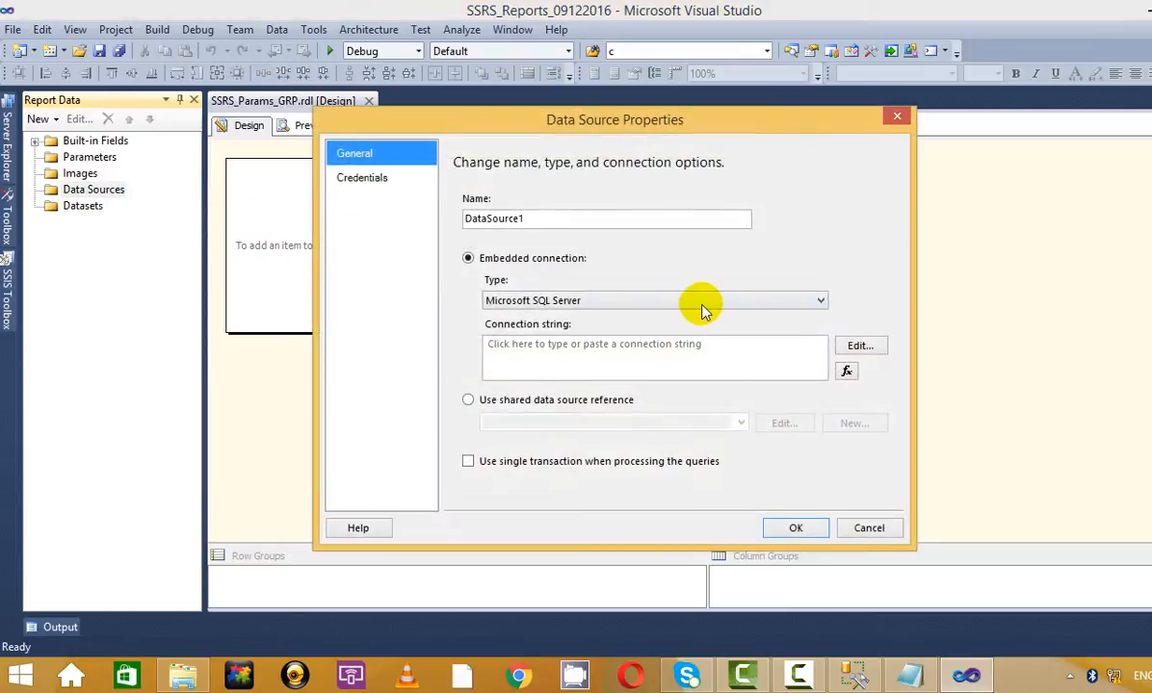
pyautogui.click(860, 346)
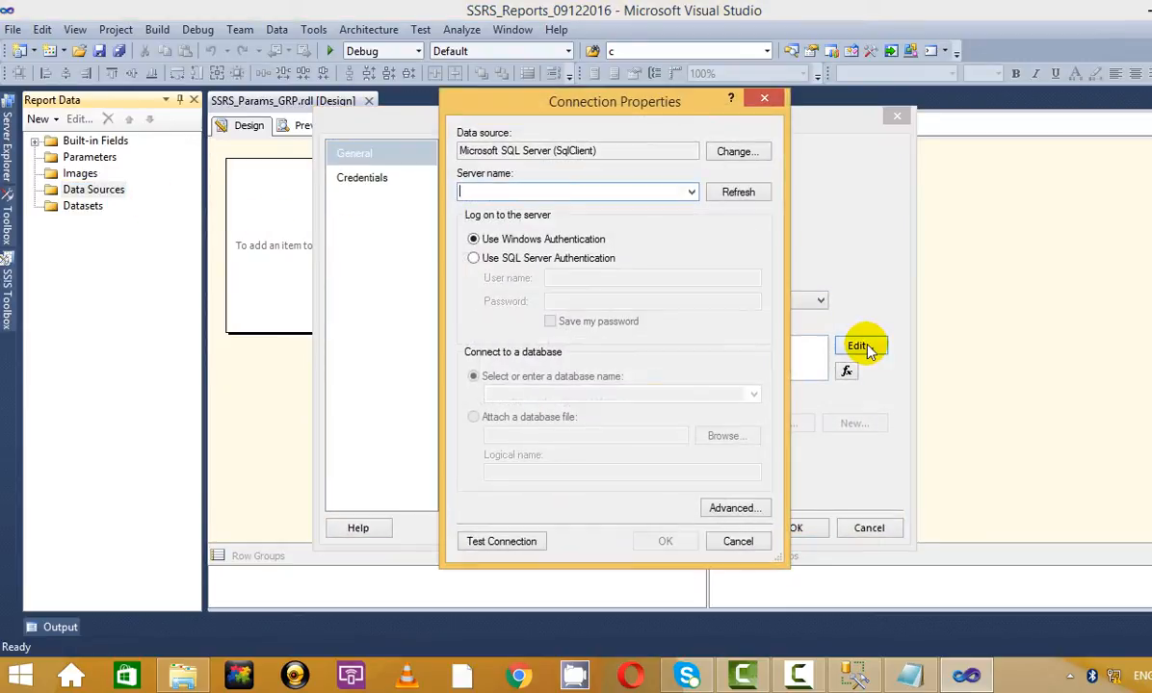
pyautogui.write('.')
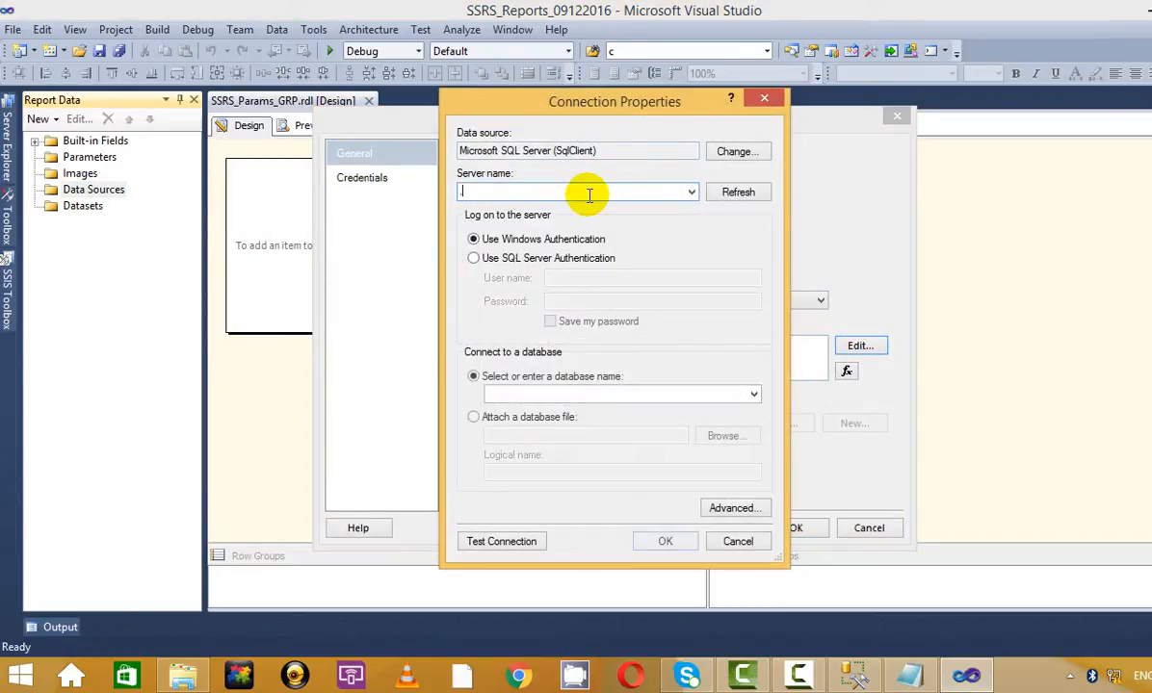
pyautogui.click(753, 395)
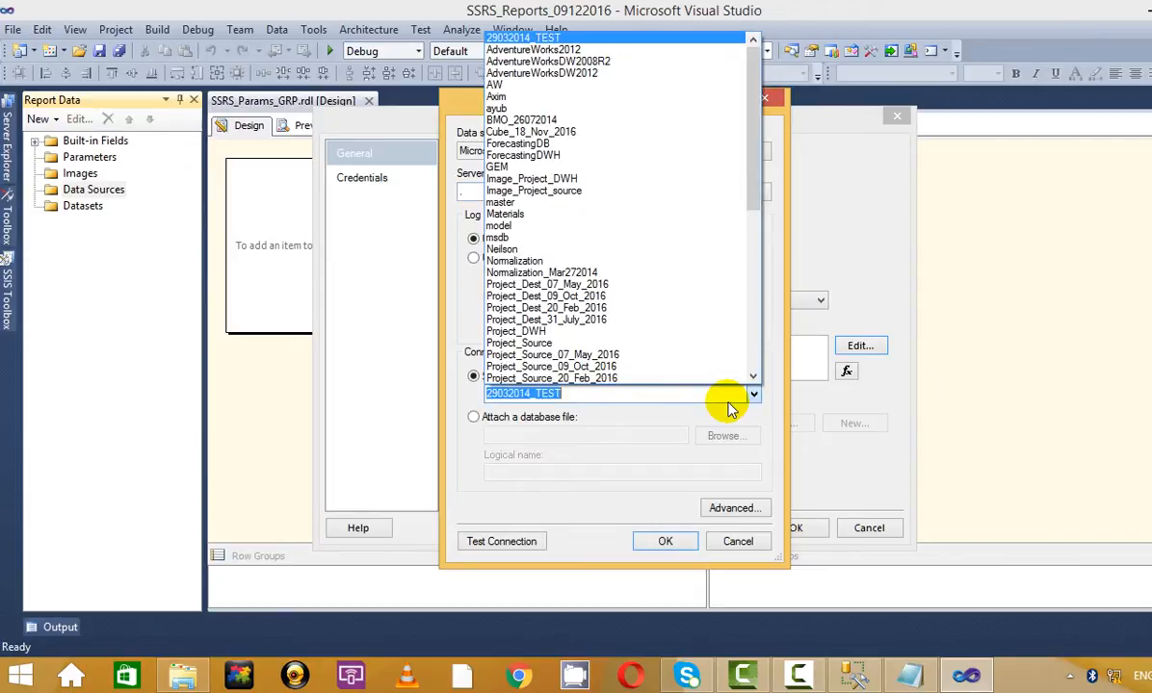
pyautogui.click(503, 214)
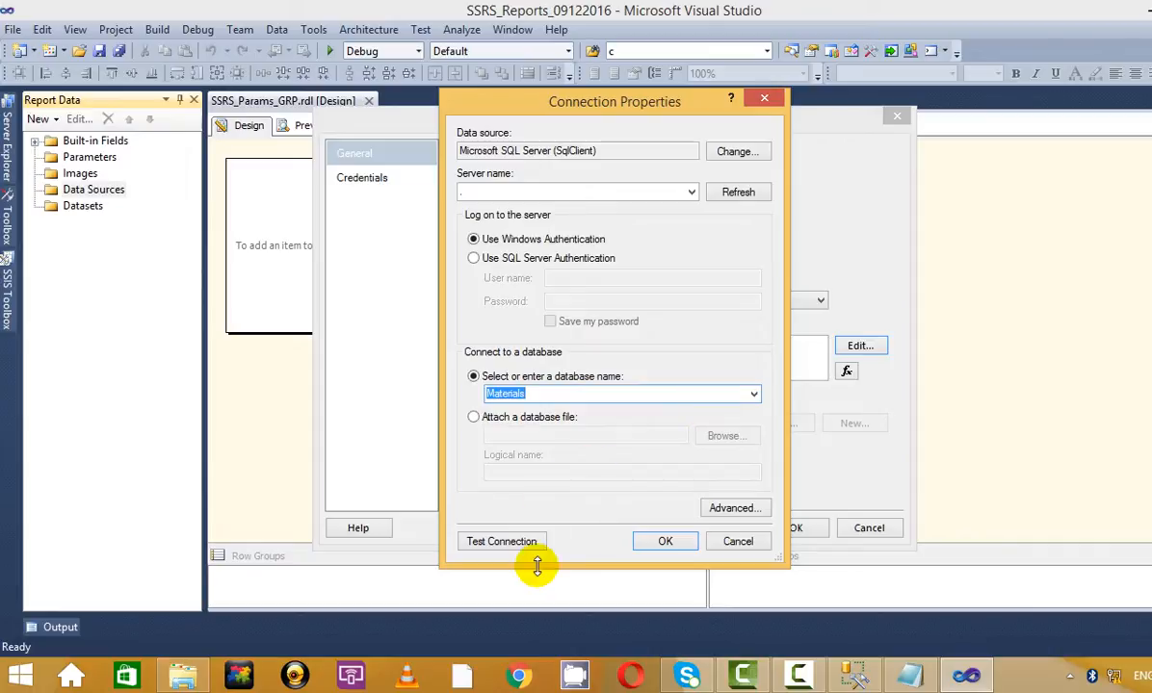
pyautogui.click(664, 541)
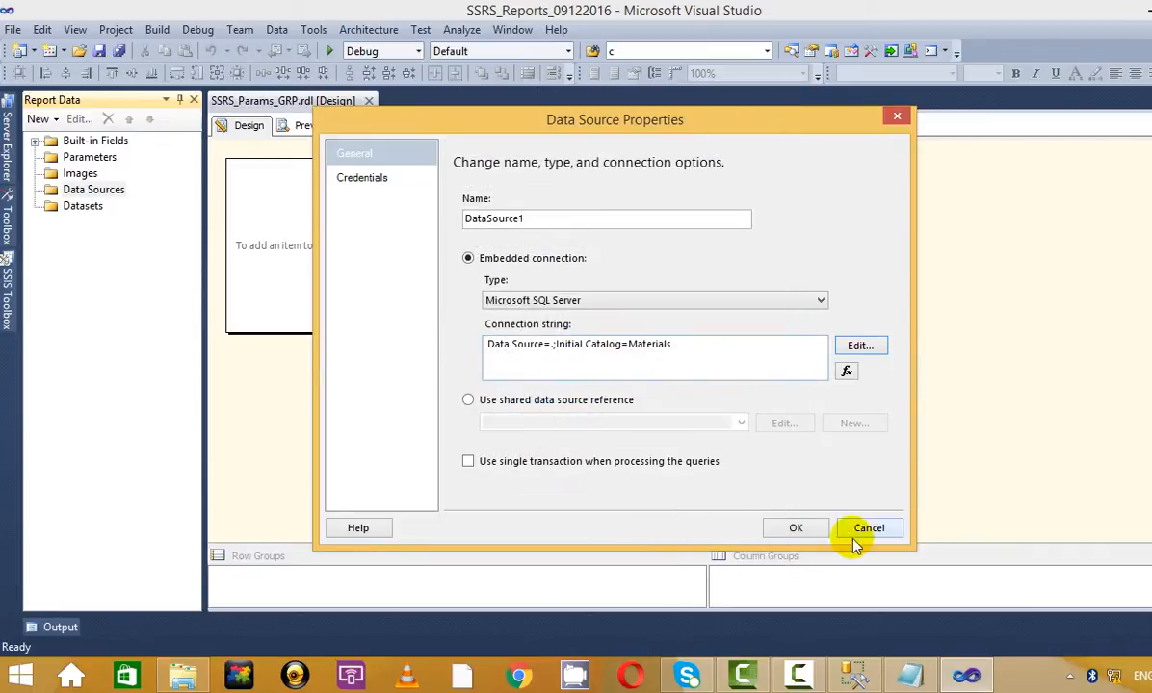
pyautogui.click(796, 528)
# - Add a report dataset that uses the shared dataset DataSet1
pyautogui.rightClick(100, 224)
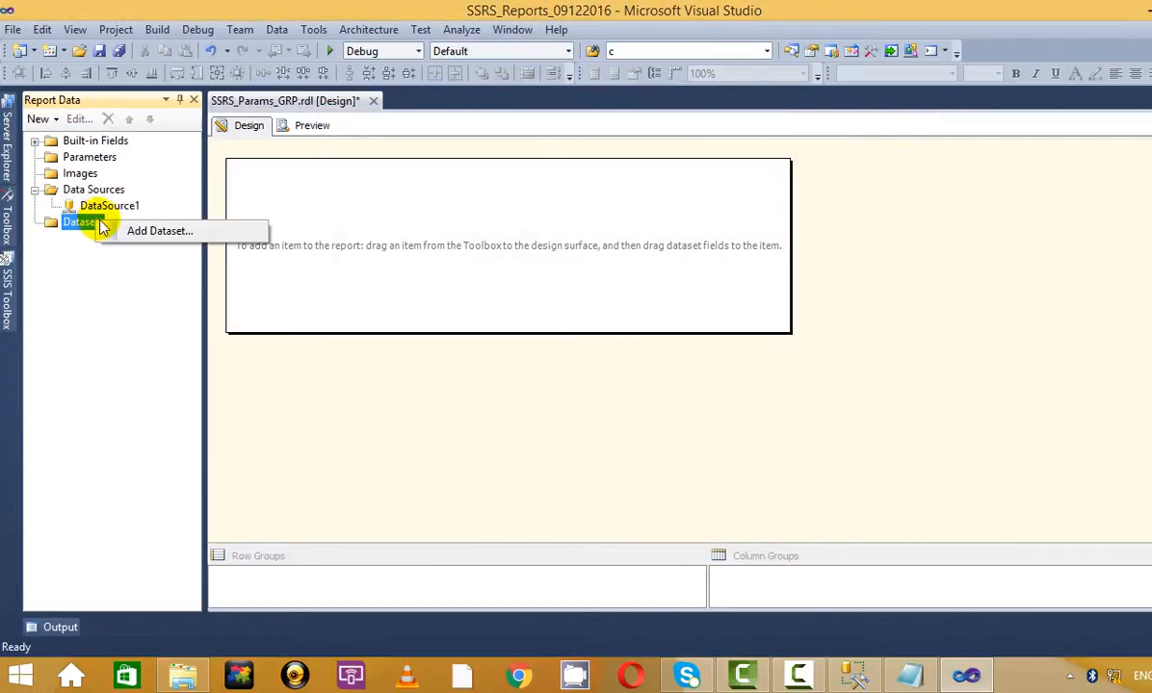
pyautogui.click(146, 231)
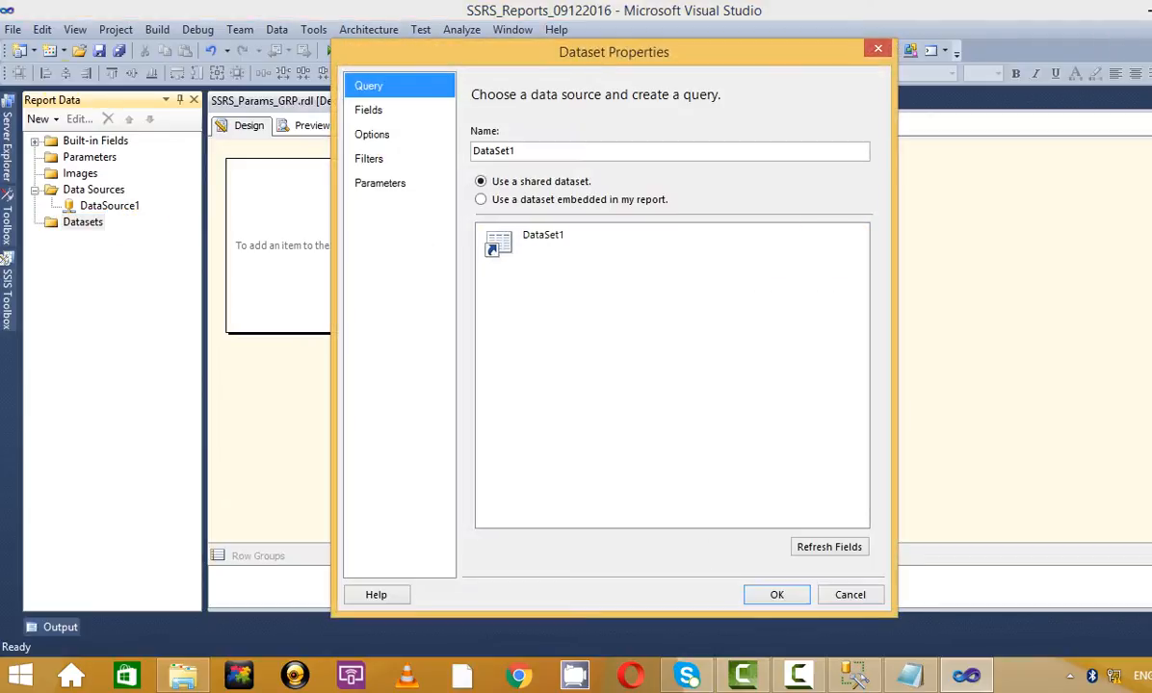
pyautogui.click(541, 249)
pyautogui.click(791, 594)
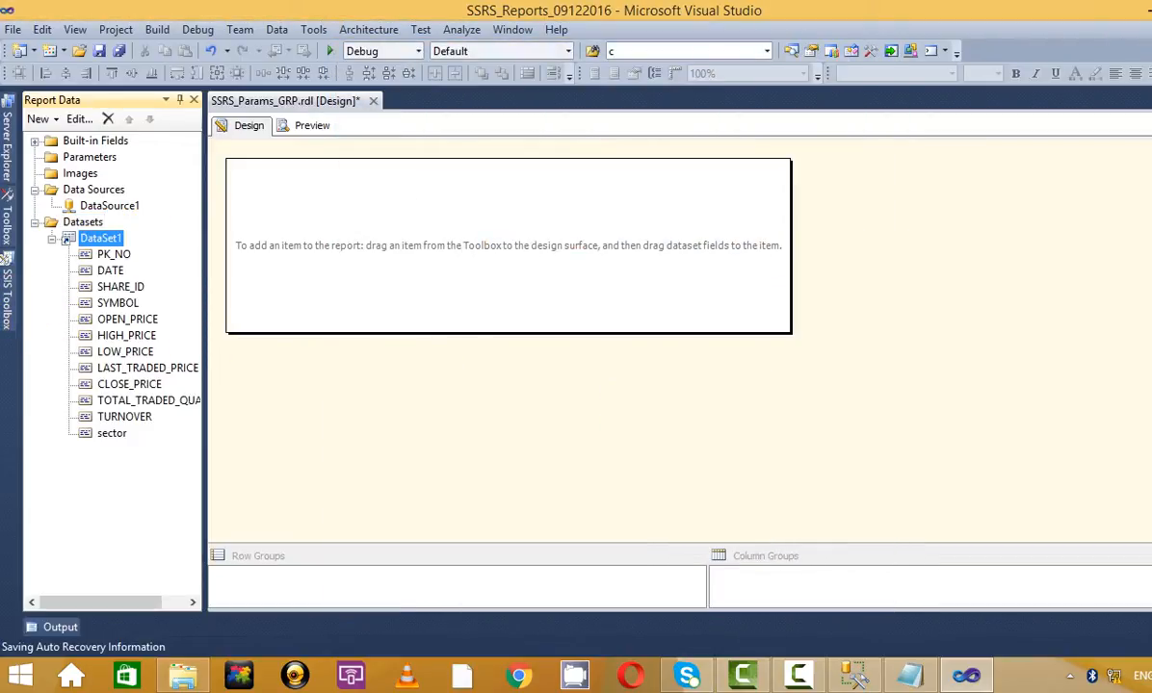
pyautogui.click(790, 669)
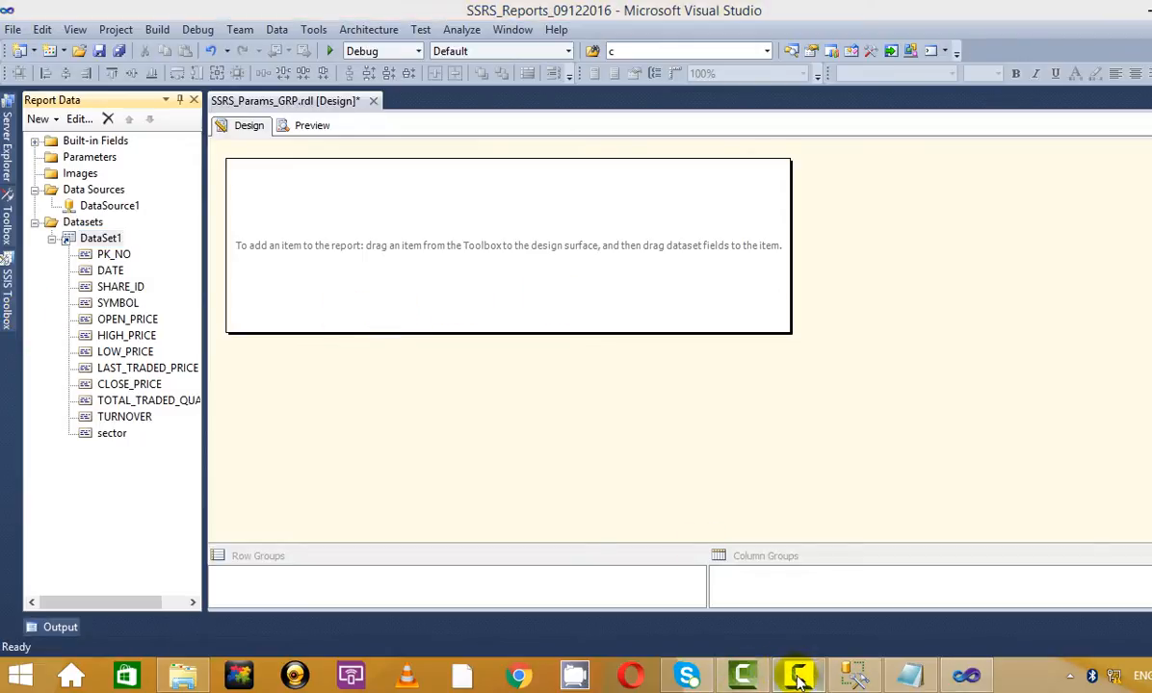
pyautogui.click(1036, 526)
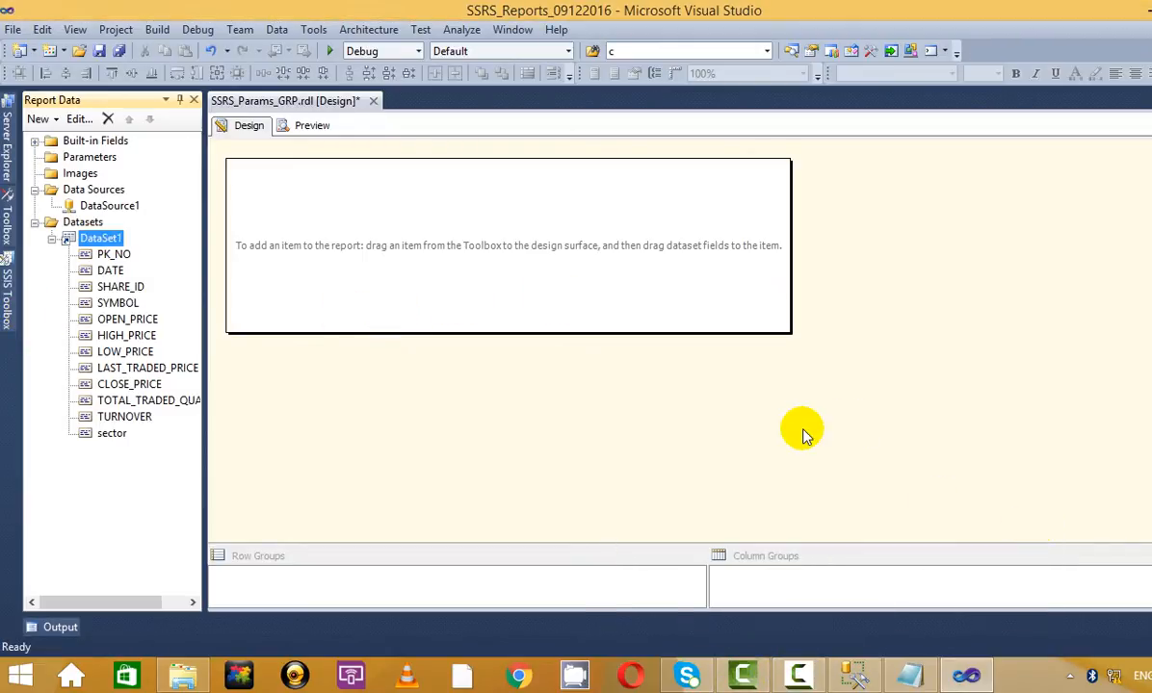
# - Insert a table in the upper part of the report body and enlarge the body in width and height
pyautogui.click(13, 219)
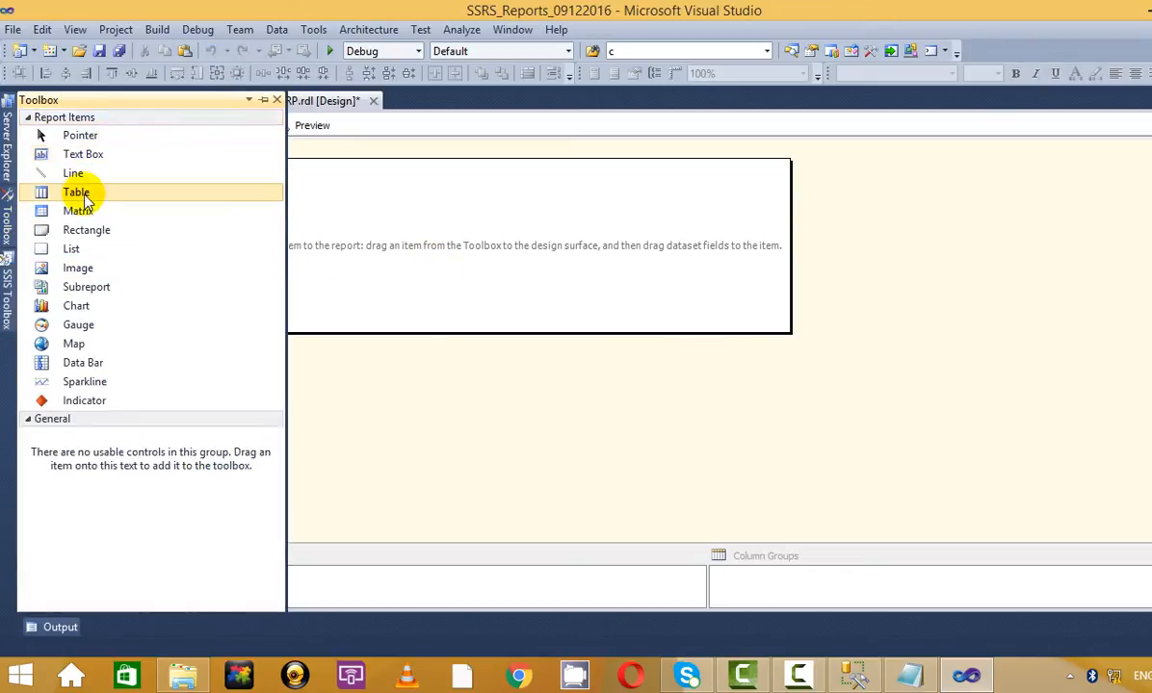
pyautogui.moveTo(77, 189); pyautogui.dragTo(412, 213)
pyautogui.moveTo(786, 332); pyautogui.dragTo(850, 369)
pyautogui.moveTo(939, 415); pyautogui.dragTo(933, 396)
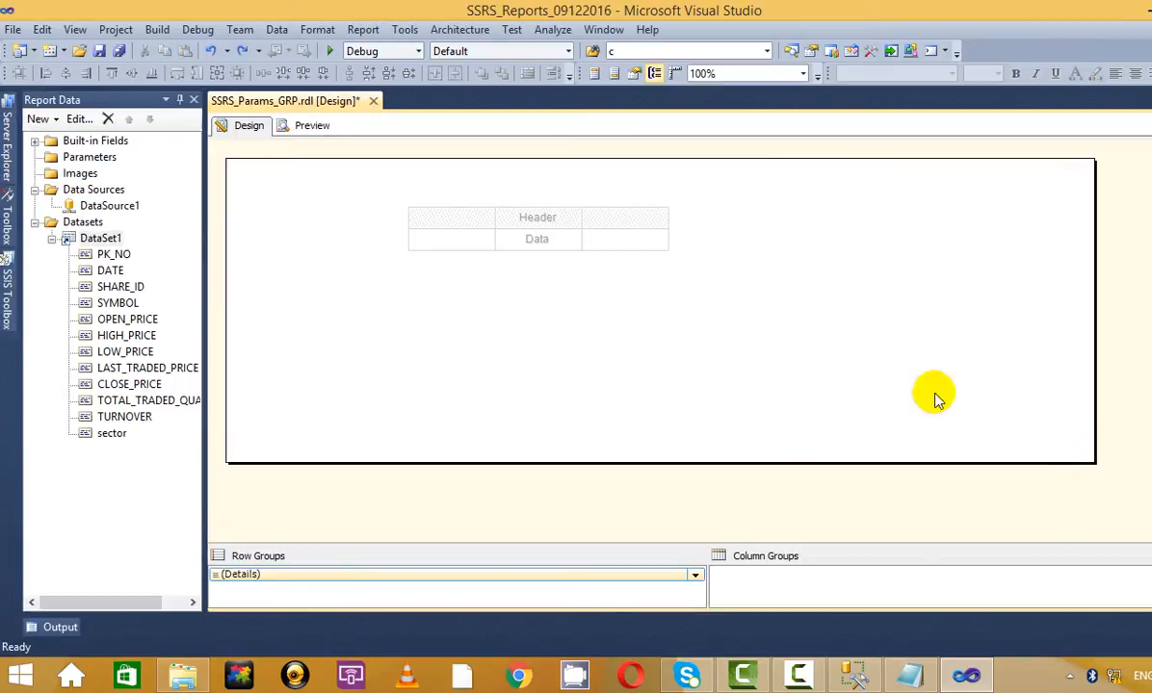
# - Fill the table's three columns with the SYMBOL, OPEN_PRICE and CLOSE_PRICE fields from DataSet1
pyautogui.click(121, 287)
pyautogui.click(118, 302)
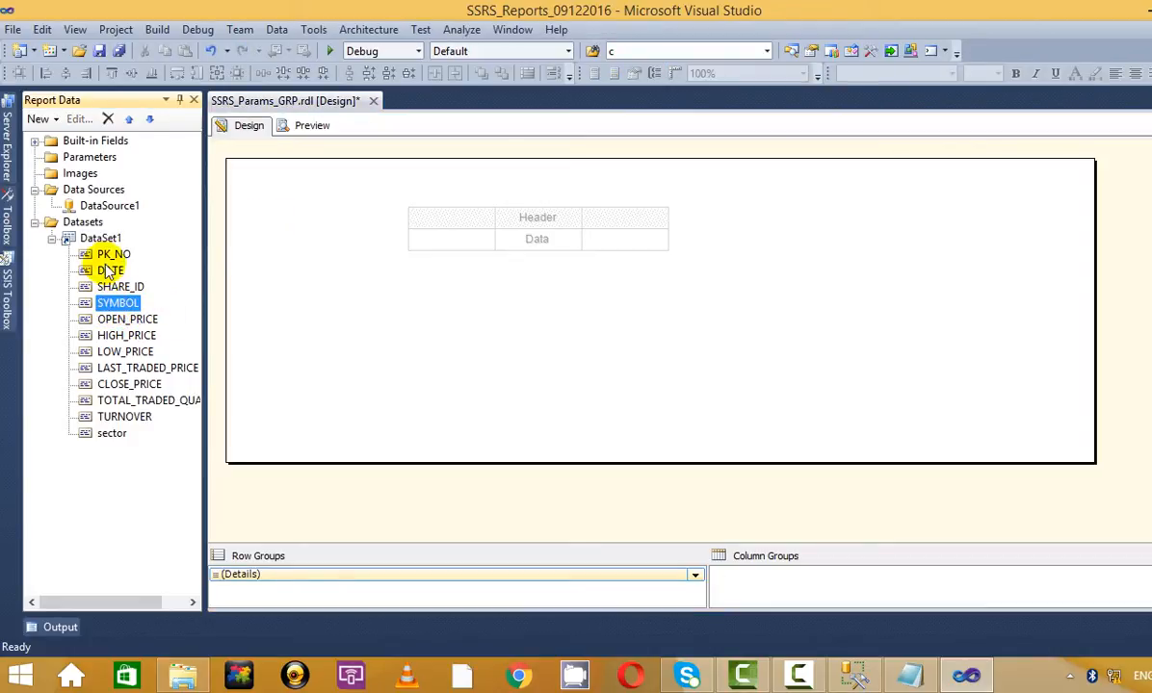
pyautogui.moveTo(113, 310); pyautogui.dragTo(451, 239)
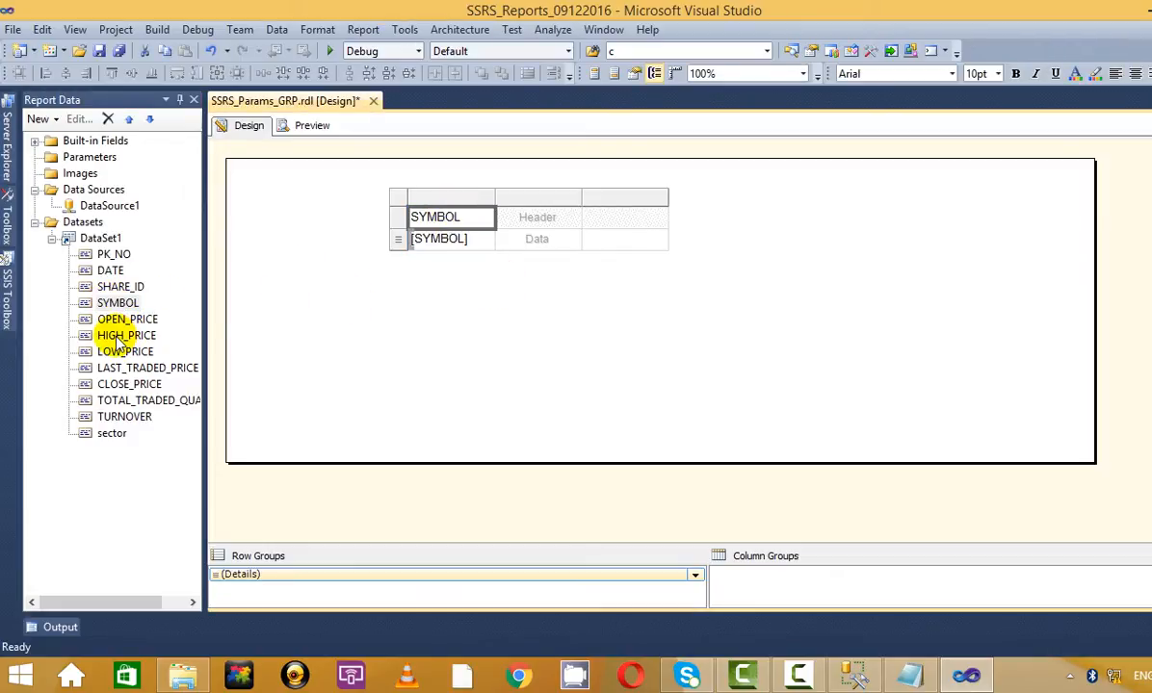
pyautogui.moveTo(116, 319); pyautogui.dragTo(525, 243)
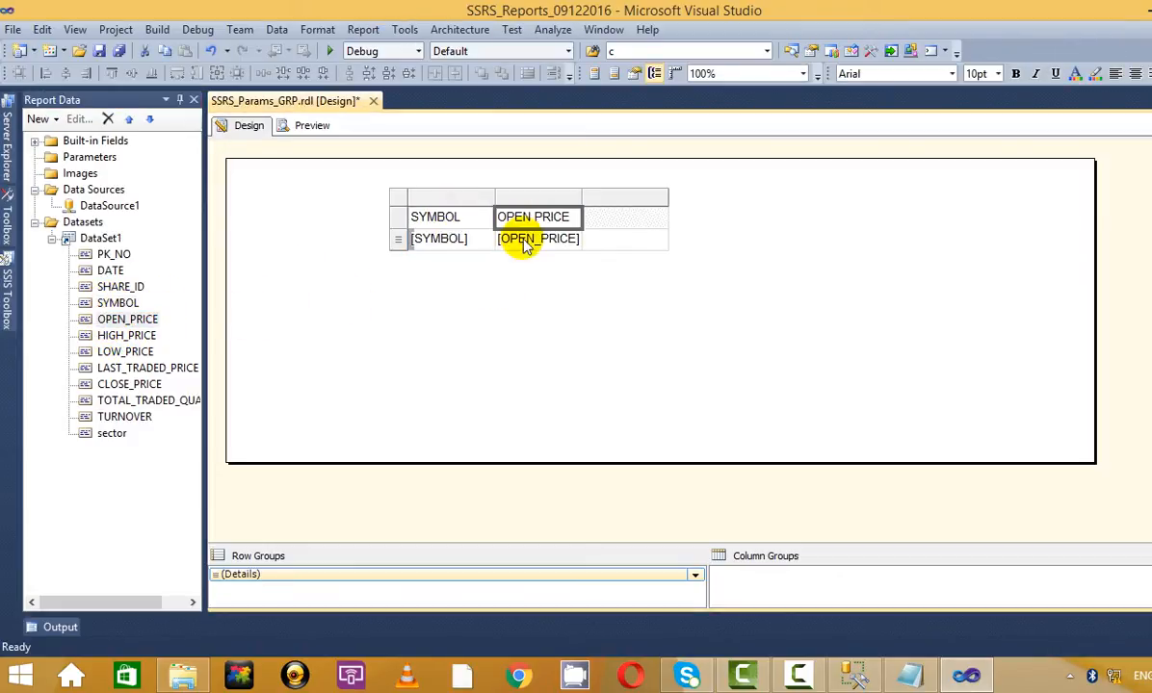
pyautogui.click(116, 335)
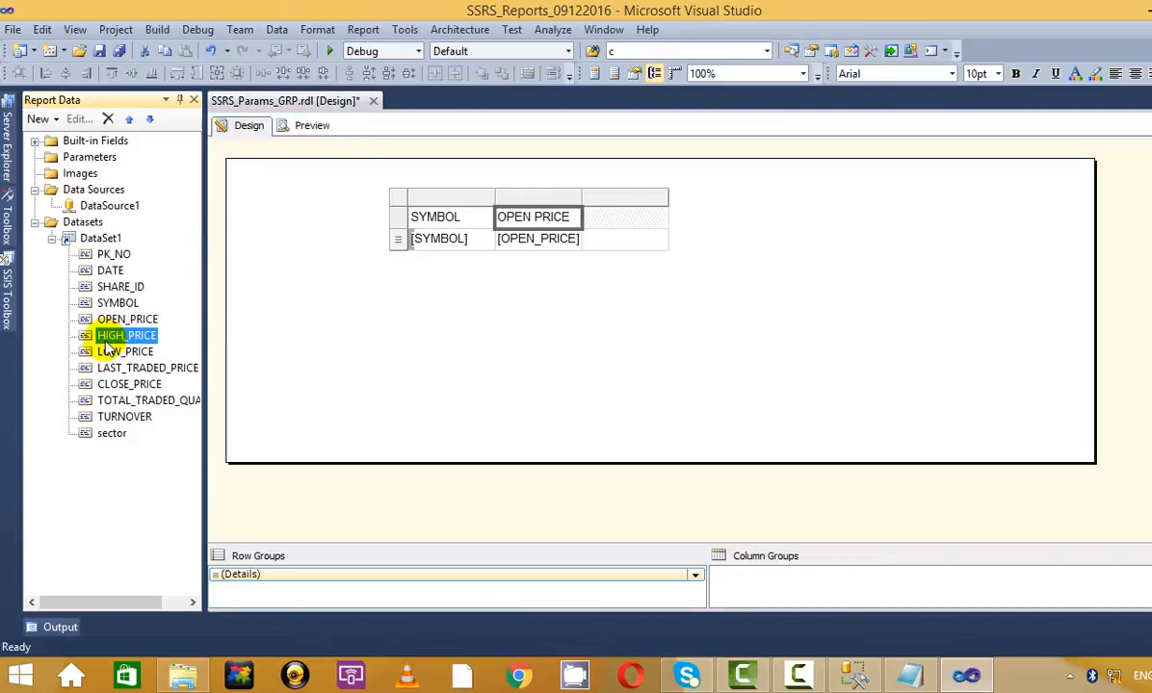
pyautogui.moveTo(114, 385); pyautogui.dragTo(610, 232)
pyautogui.click(108, 417)
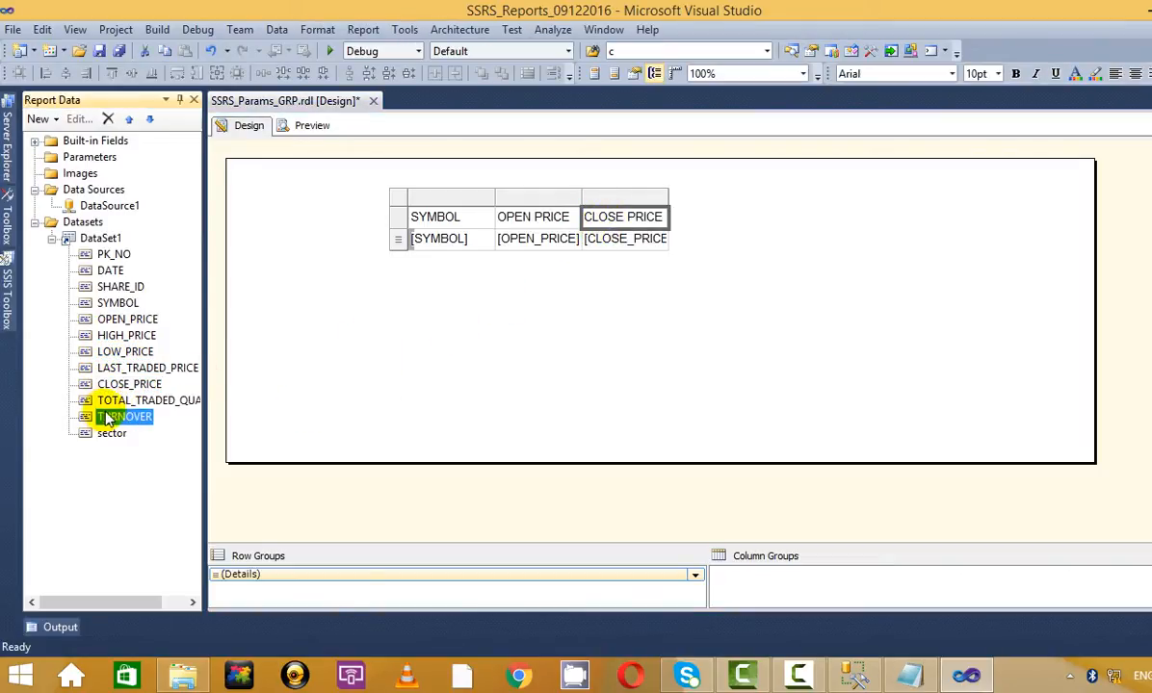
pyautogui.moveTo(106, 417); pyautogui.dragTo(682, 233)
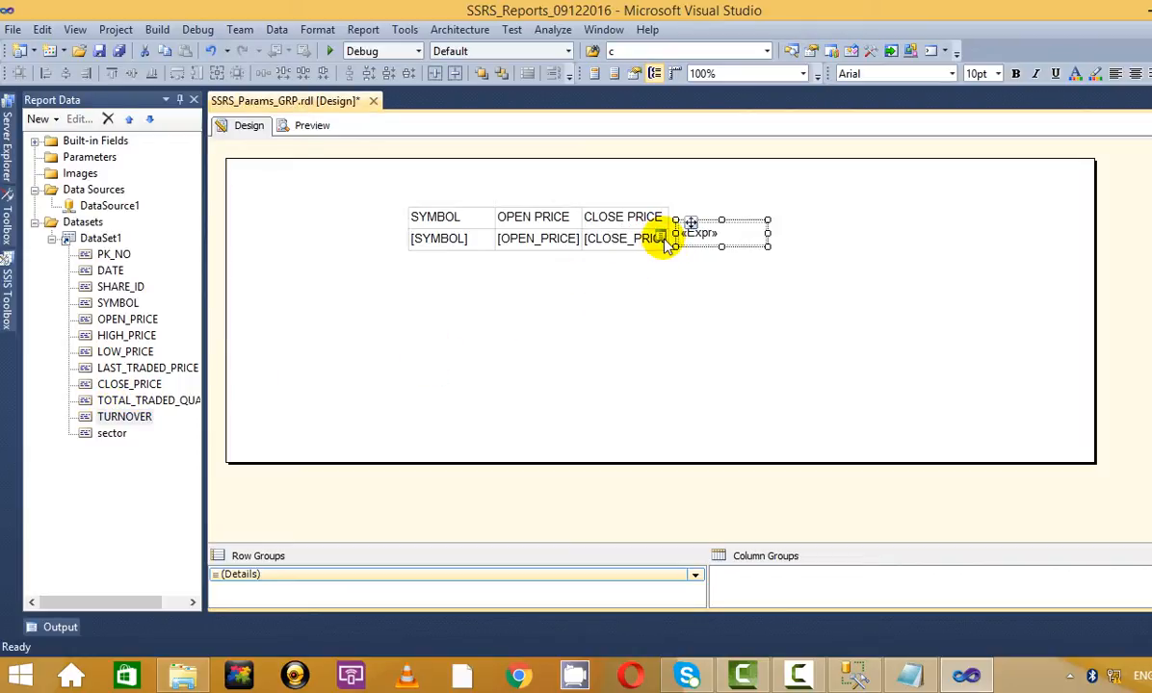
pyautogui.hotkey('ctrl', 'z')
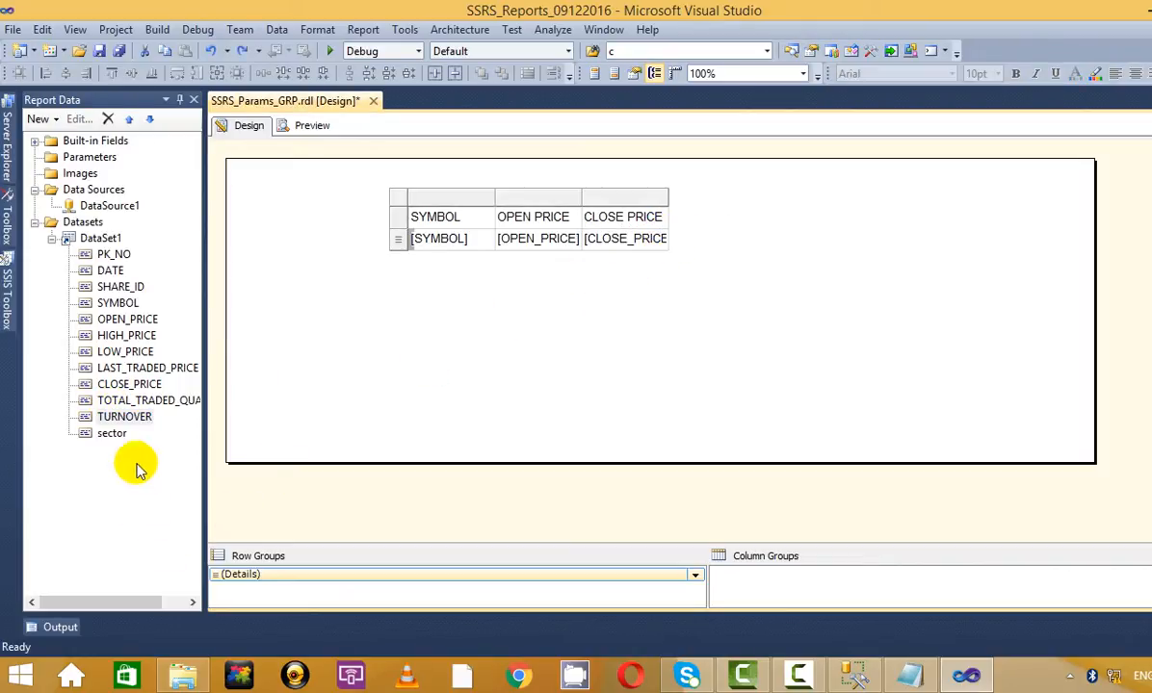
# - Add a TURNOVER column after CLOSE PRICE and a sector column before SYMBOL in the table
pyautogui.click(120, 420)
pyautogui.moveTo(115, 424); pyautogui.dragTo(643, 244)
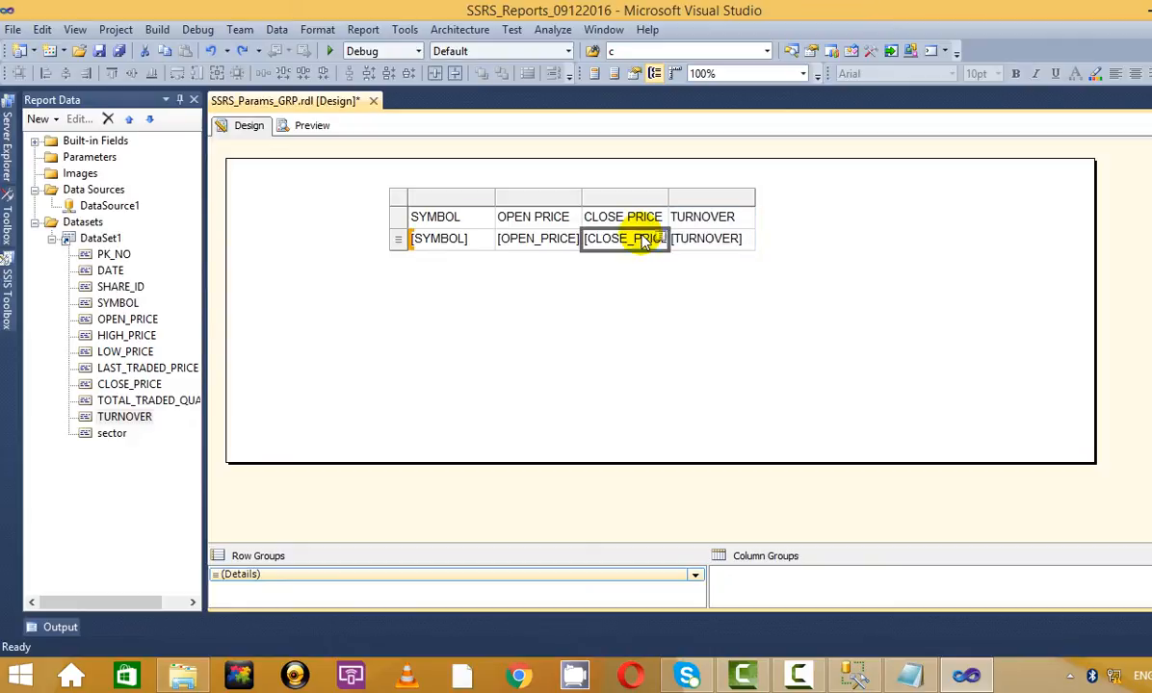
pyautogui.moveTo(118, 433); pyautogui.dragTo(411, 233)
# - Preview the report and examine its rows by sector, symbol, prices and turnover
pyautogui.click(313, 126)
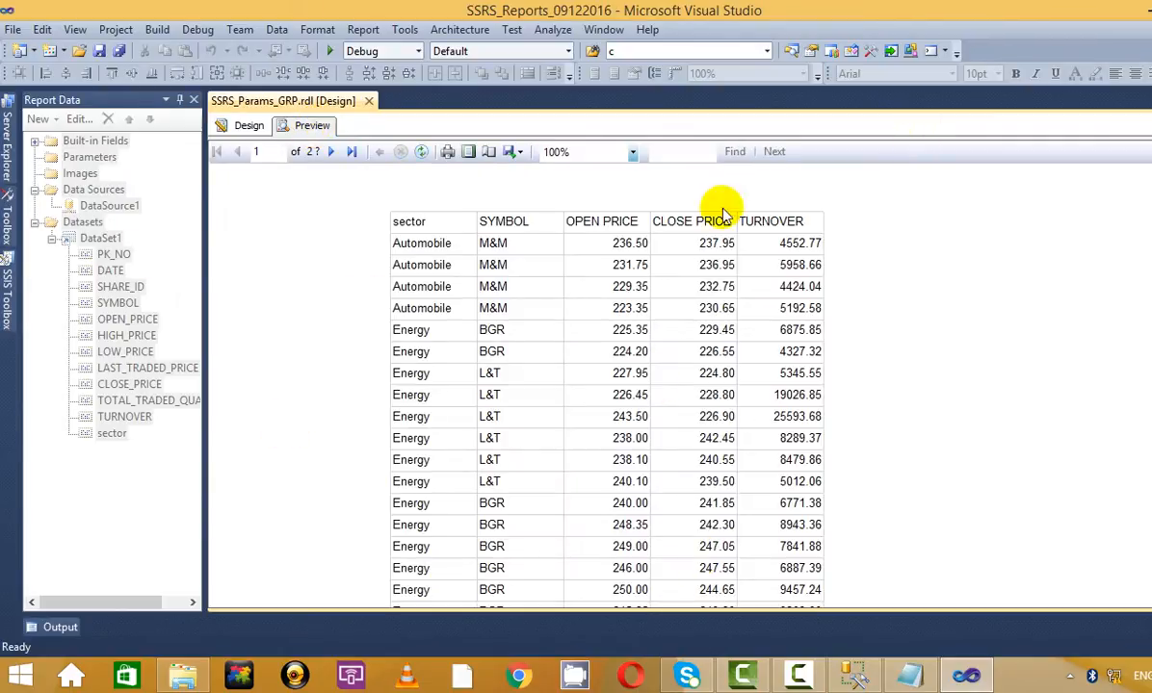
pyautogui.scroll(-3, 760, 335)
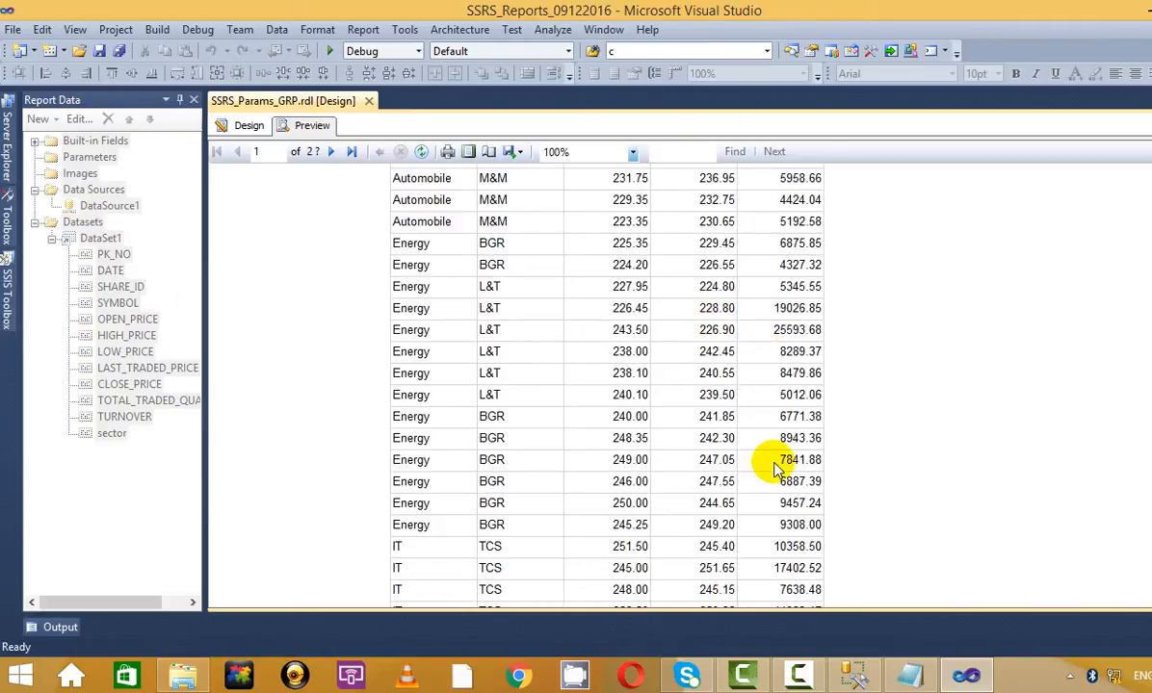
pyautogui.scroll(3, 797, 481)
pyautogui.scroll(-3, 771, 468)
pyautogui.scroll(-2, 912, 399)
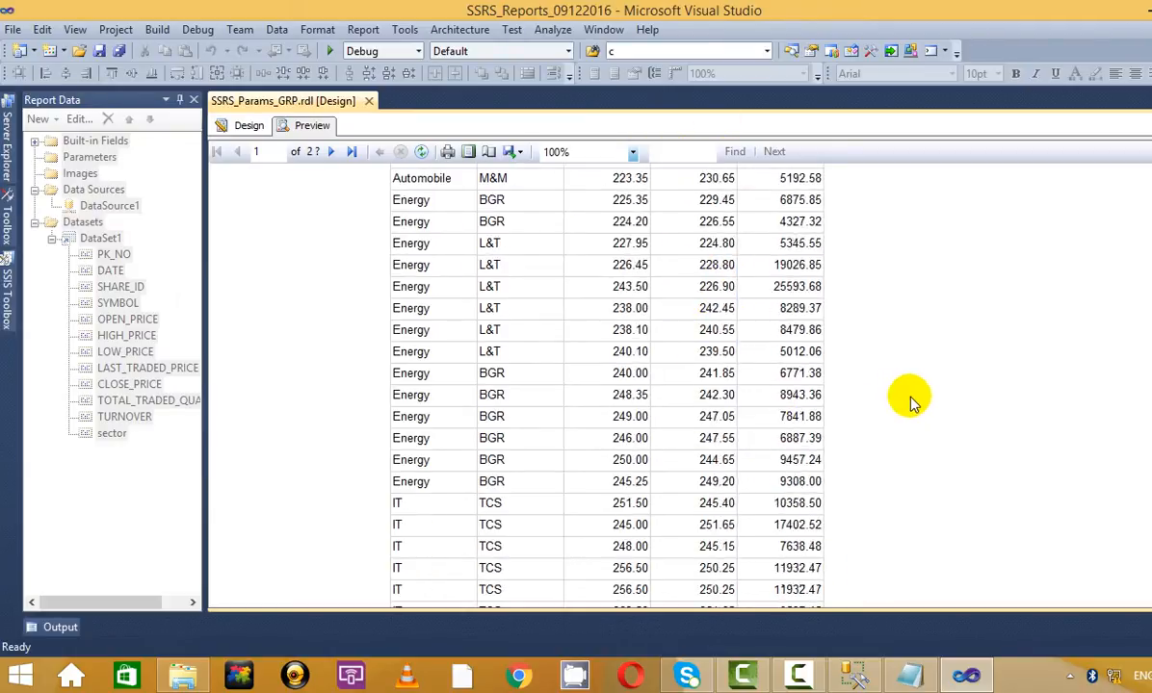
pyautogui.scroll(3, 921, 432)
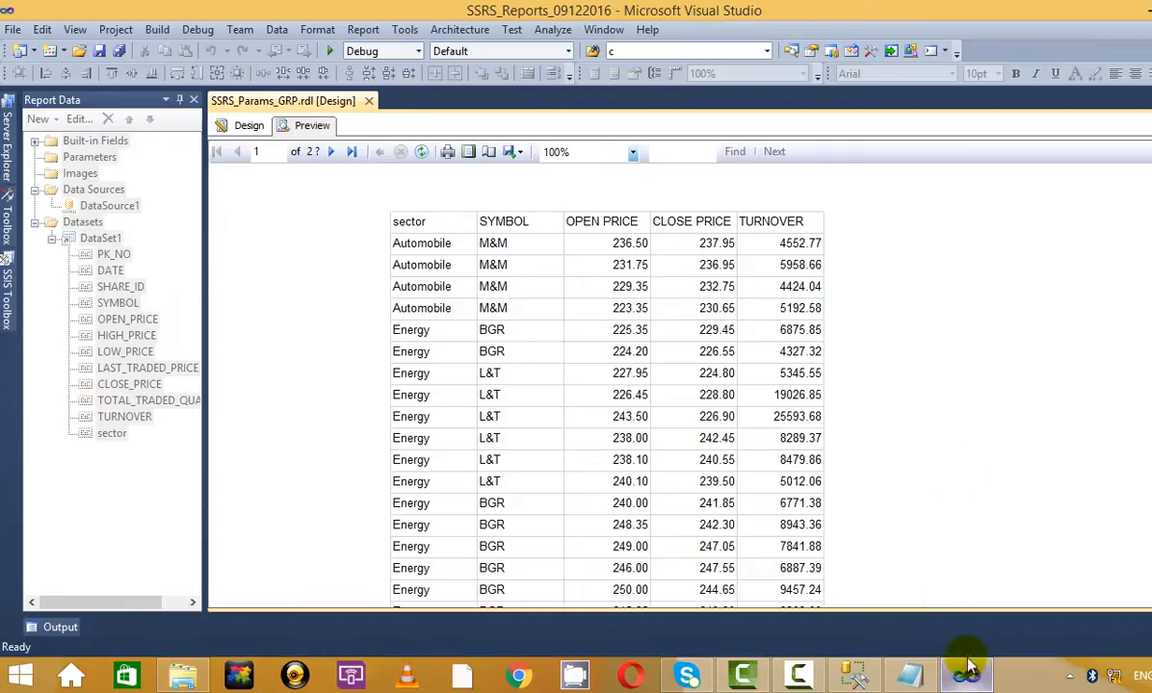
# - Give the table's header row a tan background colour and preview the report
pyautogui.click(252, 128)
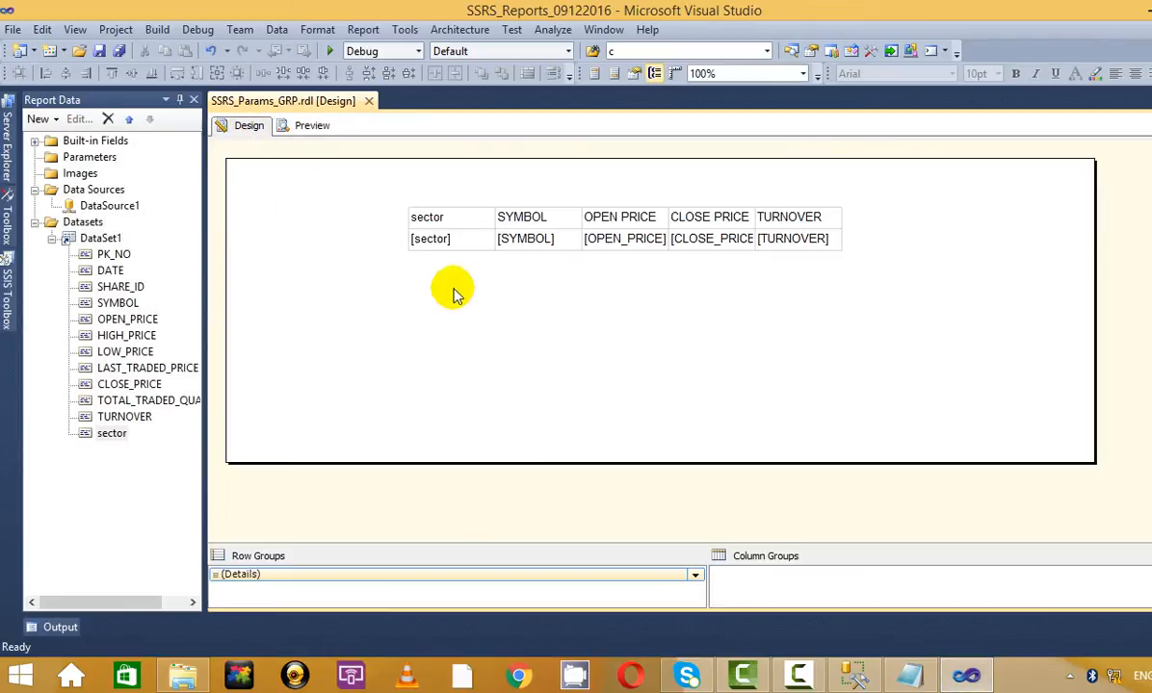
pyautogui.click(434, 233)
pyautogui.click(396, 220)
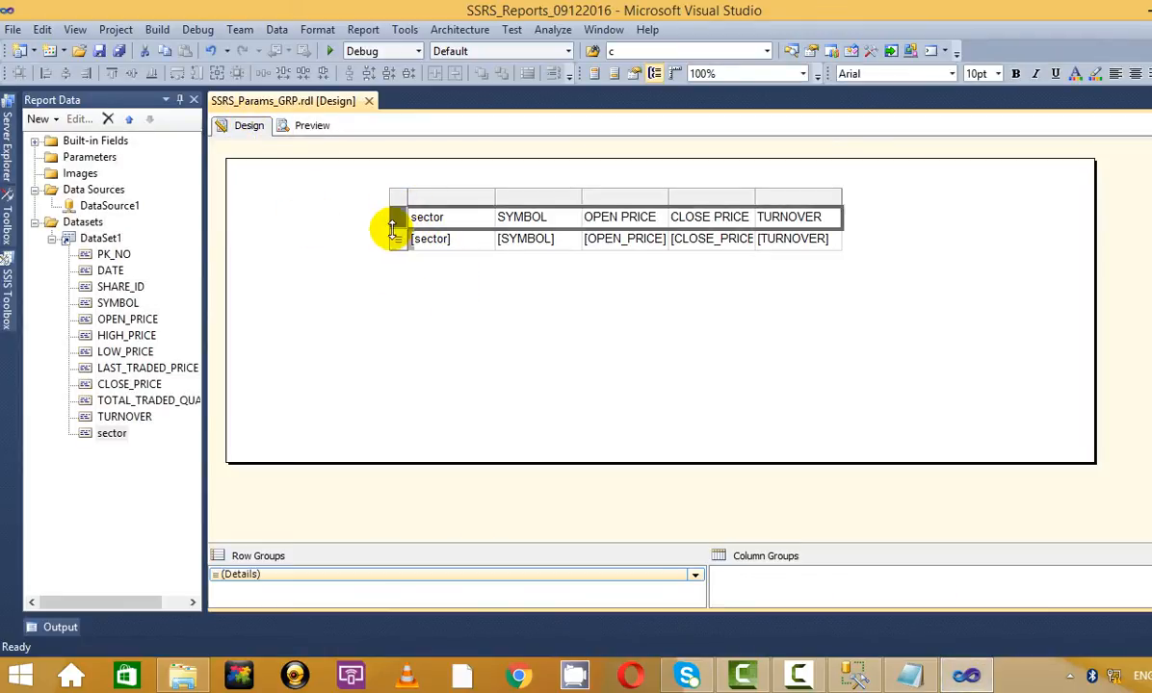
pyautogui.click(1097, 76)
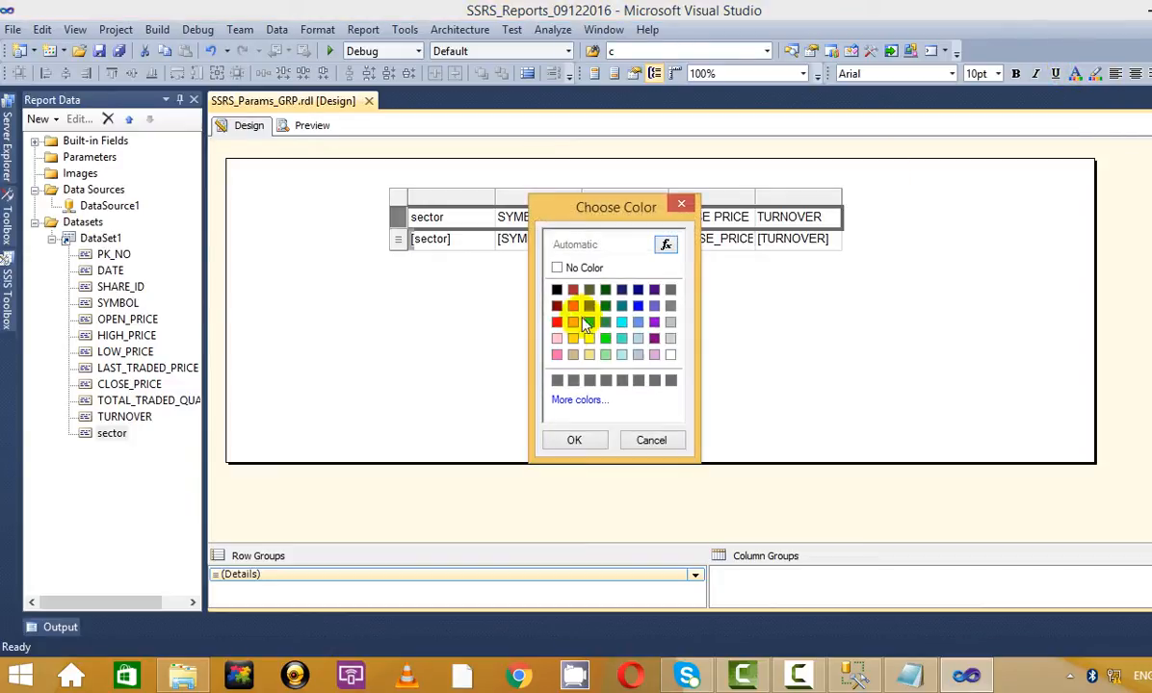
pyautogui.click(573, 355)
pyautogui.click(575, 439)
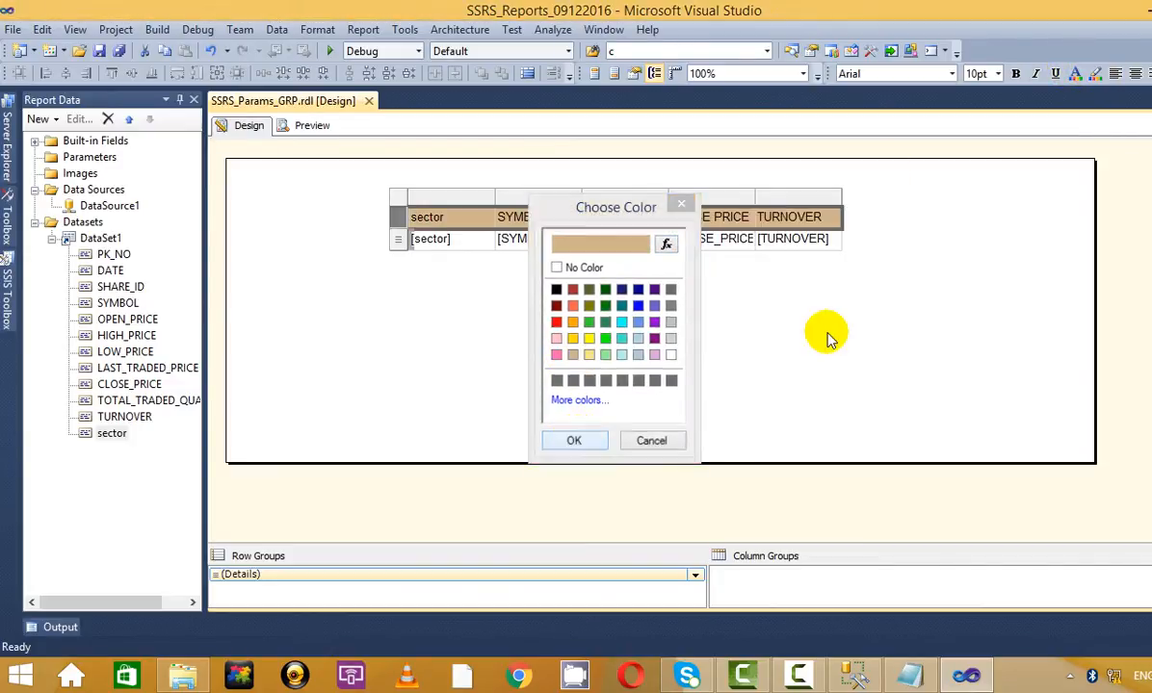
pyautogui.click(311, 126)
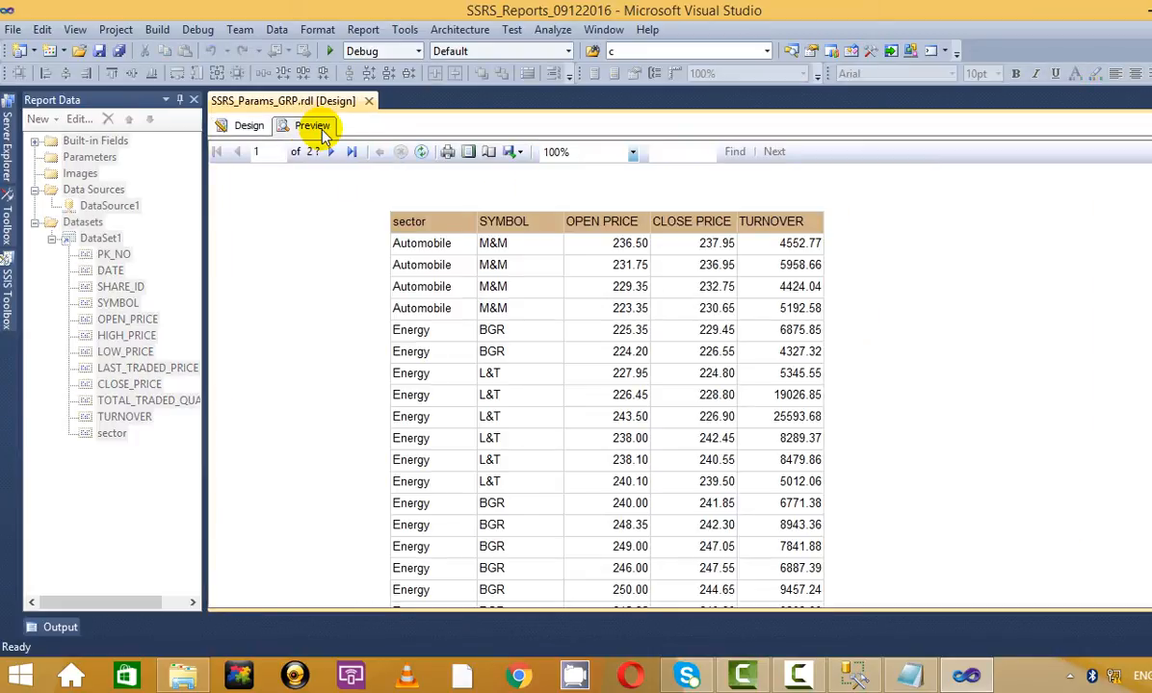
# - Return to the report design and change the sector column's header text to SECTOR
pyautogui.click(233, 127)
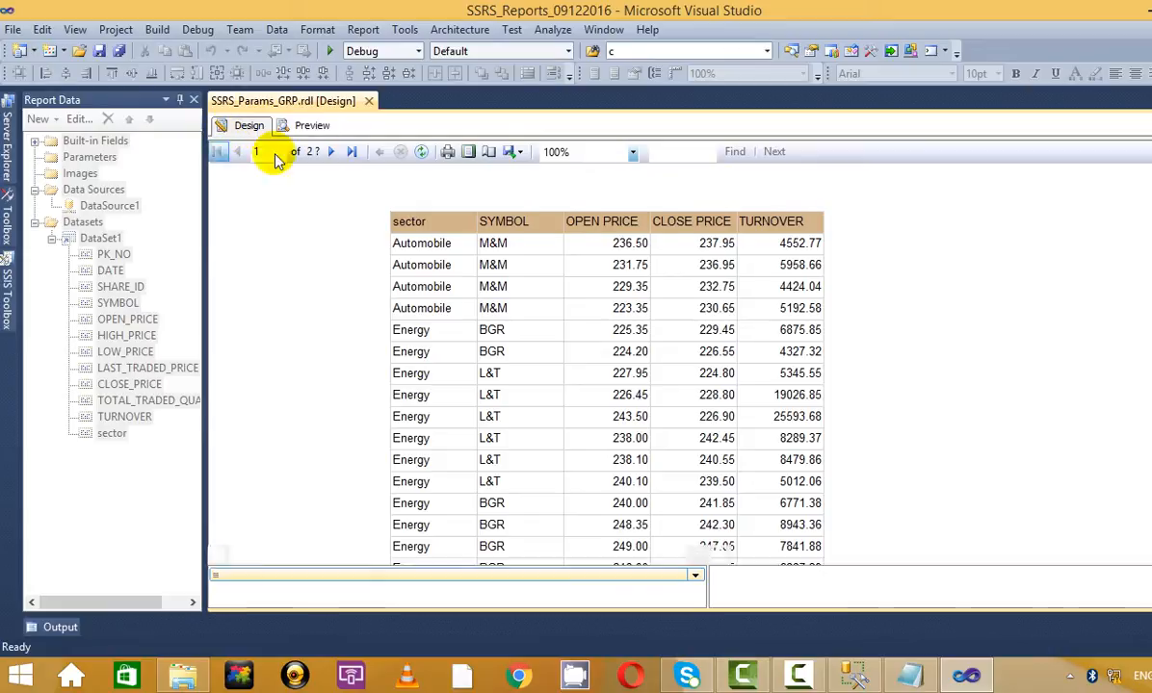
pyautogui.click(460, 223)
pyautogui.doubleClick(433, 217)
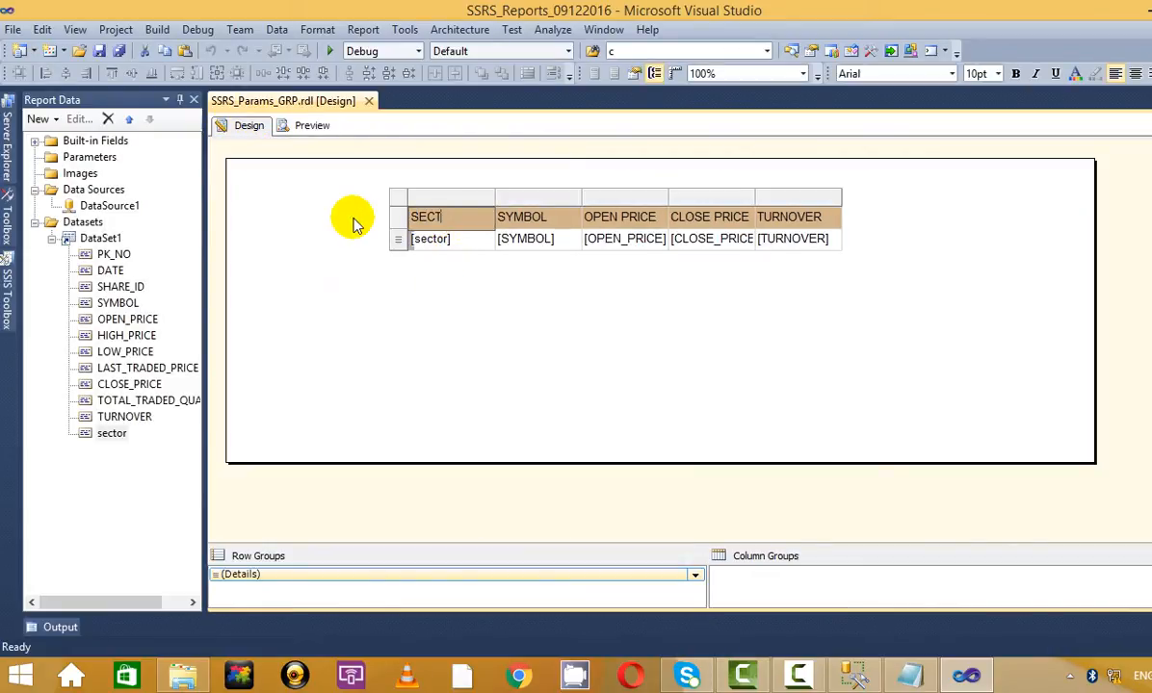
pyautogui.write('SECTOR')
pyautogui.click(466, 325)
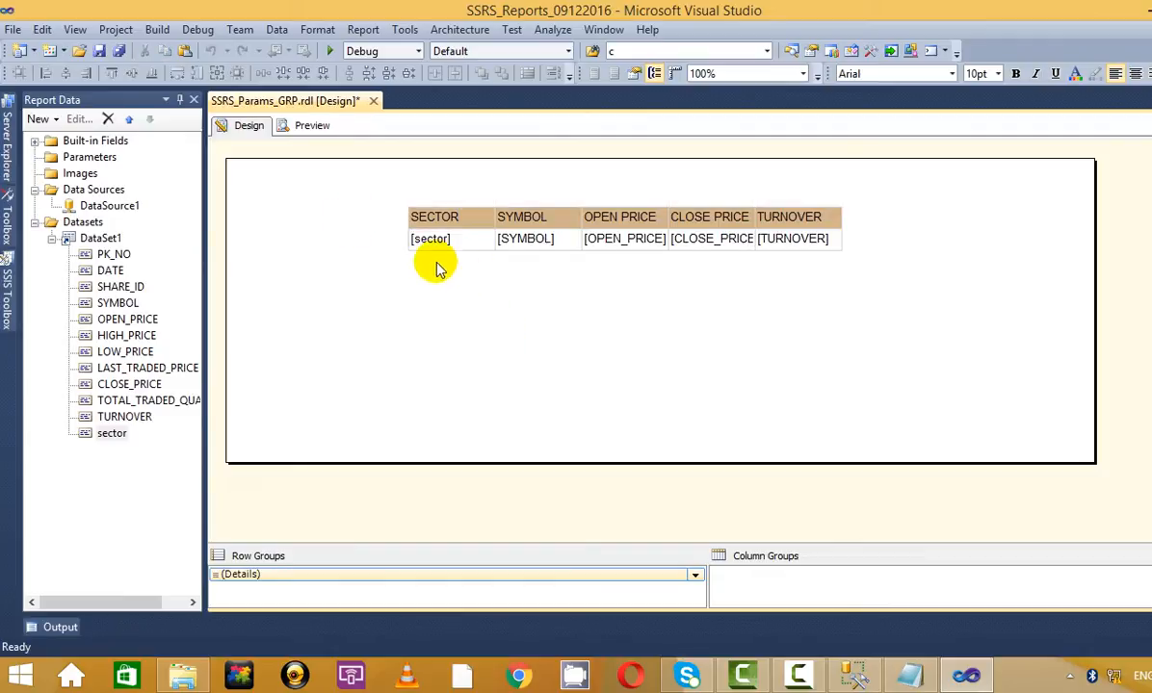
# - Make the text of the table's whole header row bold
pyautogui.click(423, 240)
pyautogui.click(400, 224)
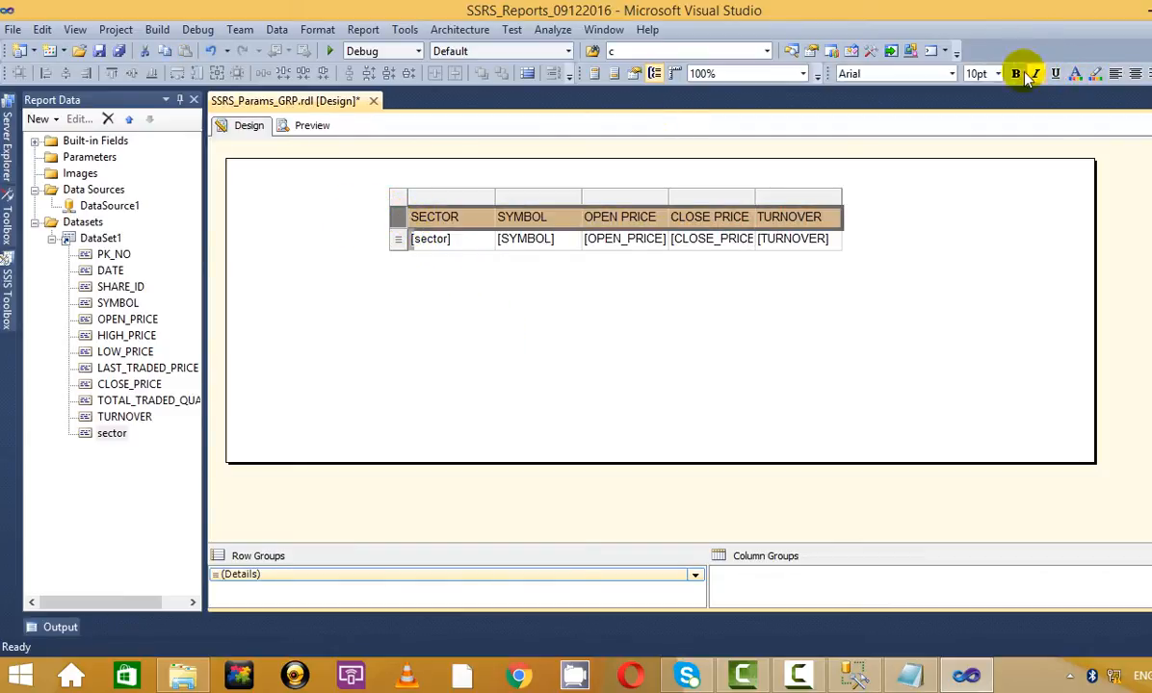
pyautogui.click(1015, 74)
pyautogui.click(680, 332)
# - Preview the report, page through to its last page and return to the first page
pyautogui.click(310, 126)
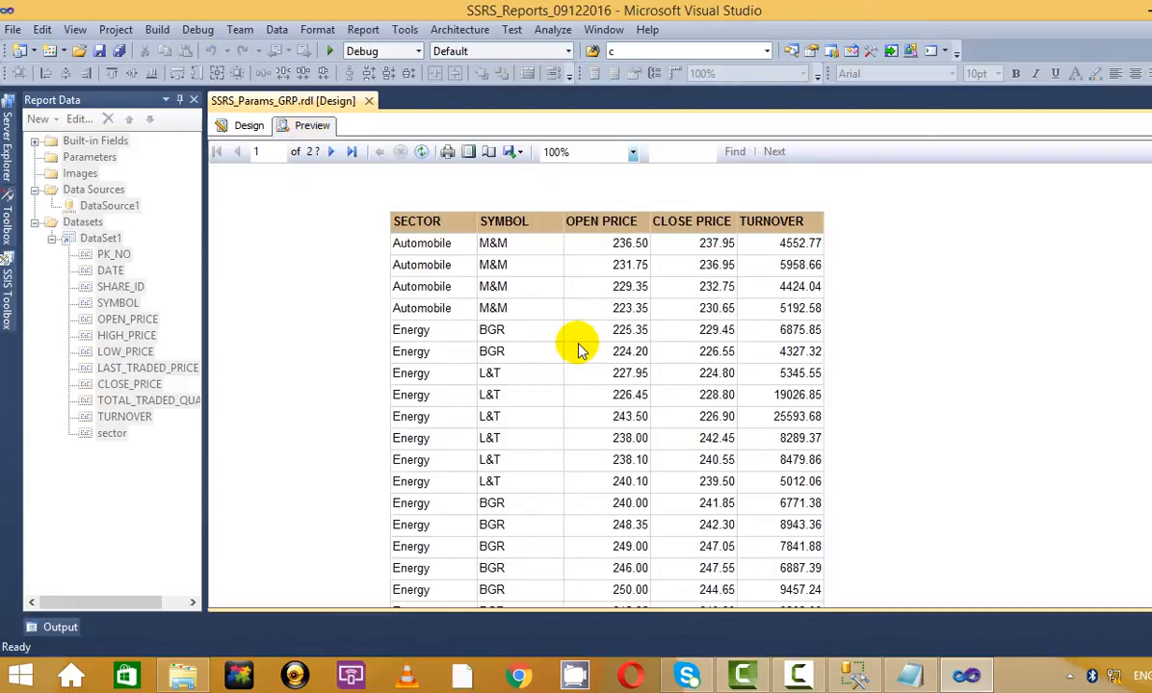
pyautogui.scroll(-3, 723, 390)
pyautogui.scroll(3, 747, 375)
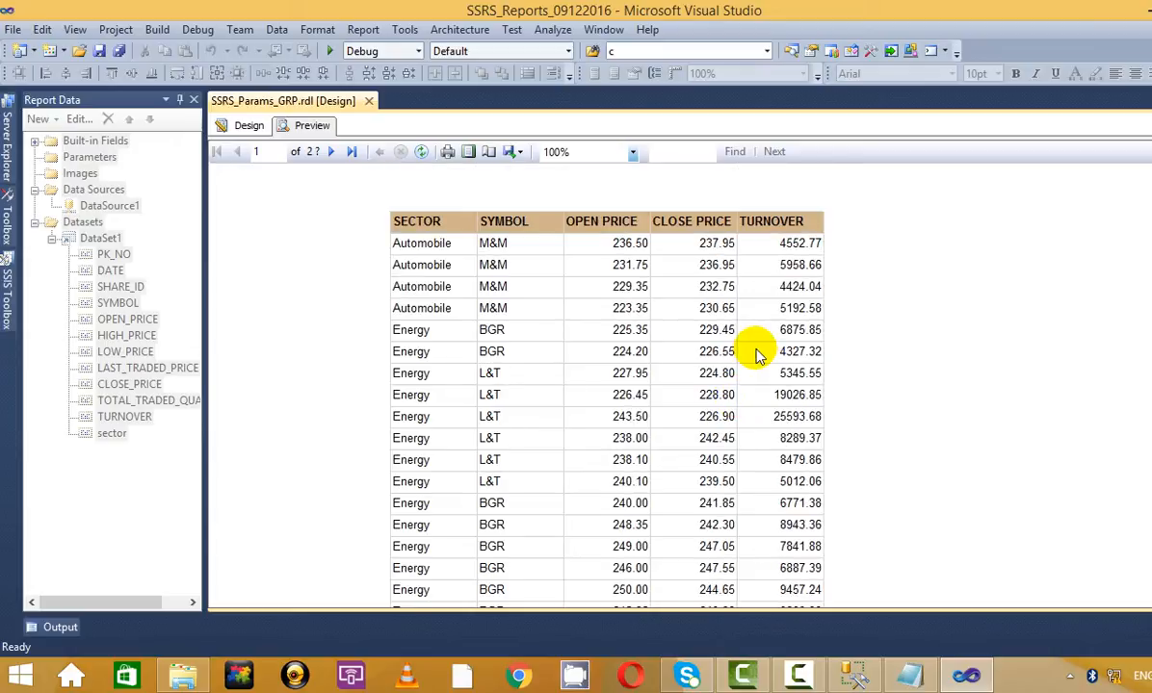
pyautogui.click(332, 152)
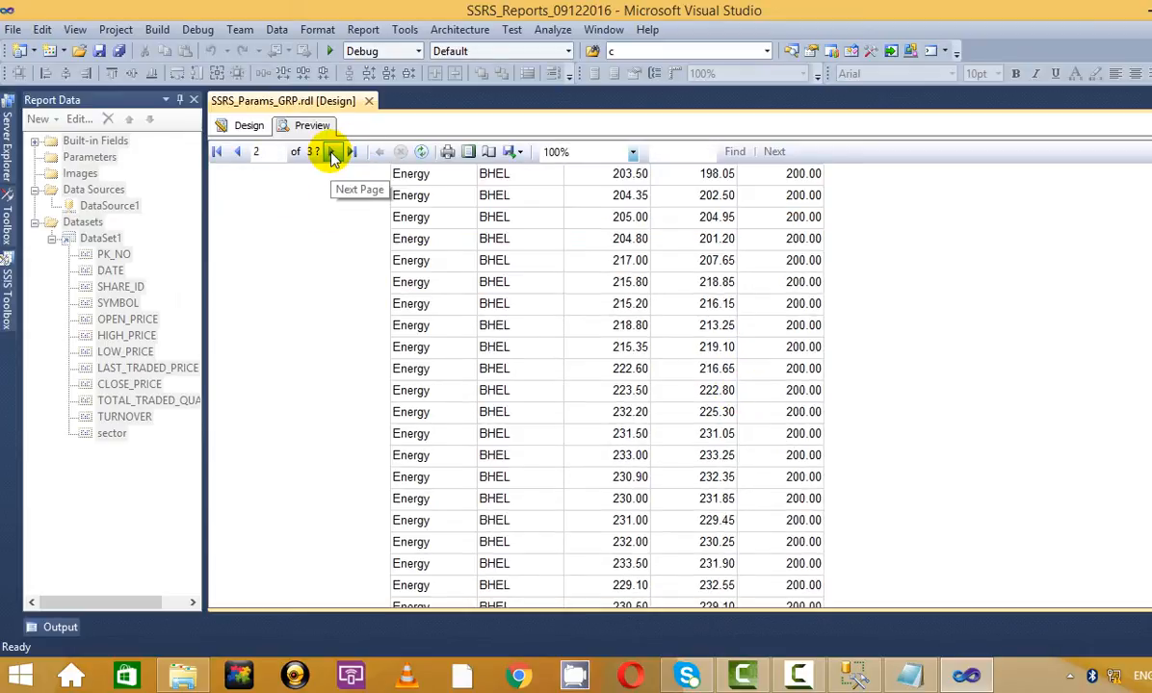
pyautogui.click(332, 152)
pyautogui.click(332, 152)
pyautogui.click(332, 152)
pyautogui.click(331, 152)
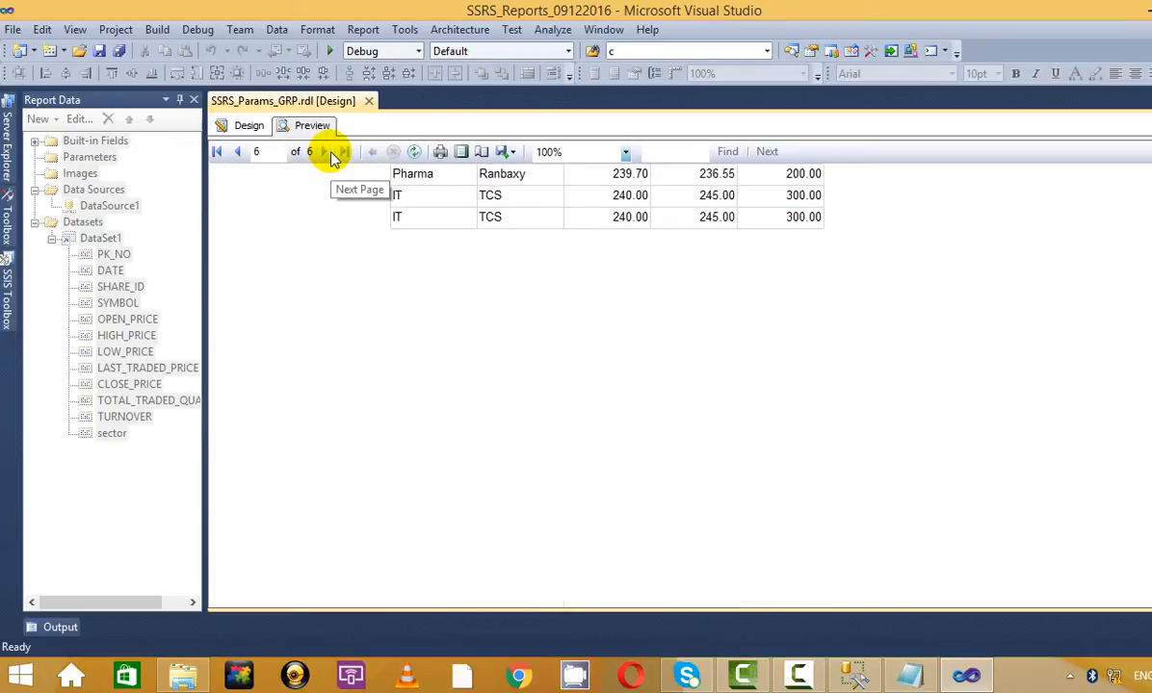
pyautogui.click(238, 152)
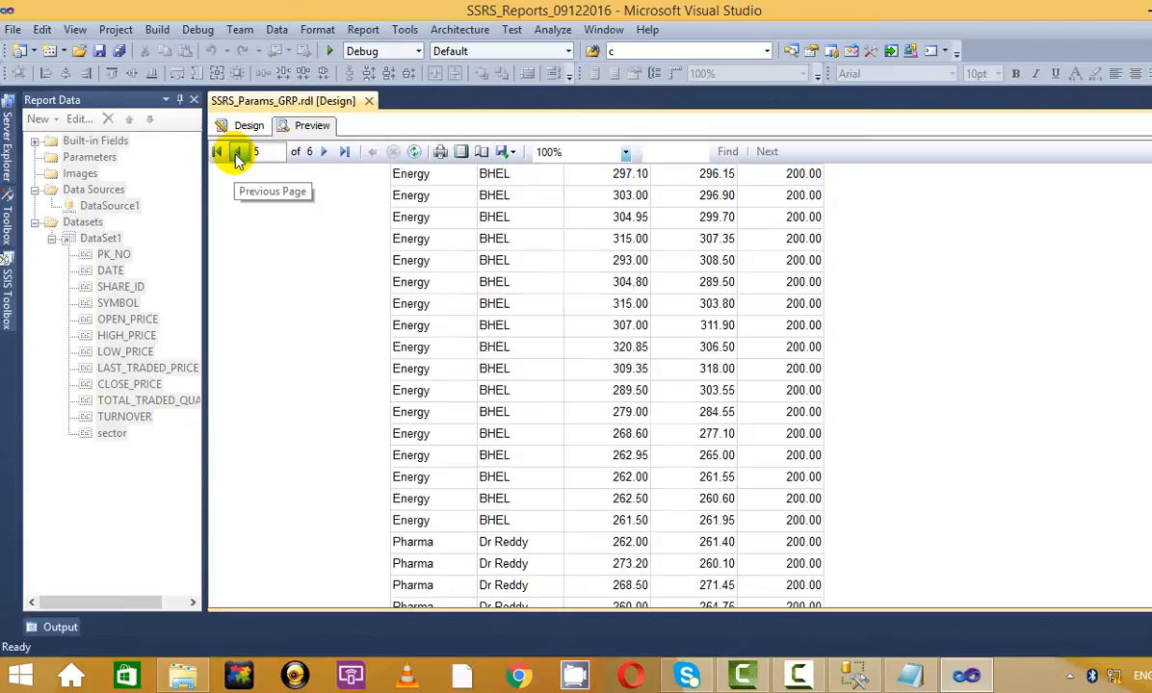
pyautogui.click(238, 152)
pyautogui.click(238, 153)
pyautogui.click(238, 152)
pyautogui.click(238, 152)
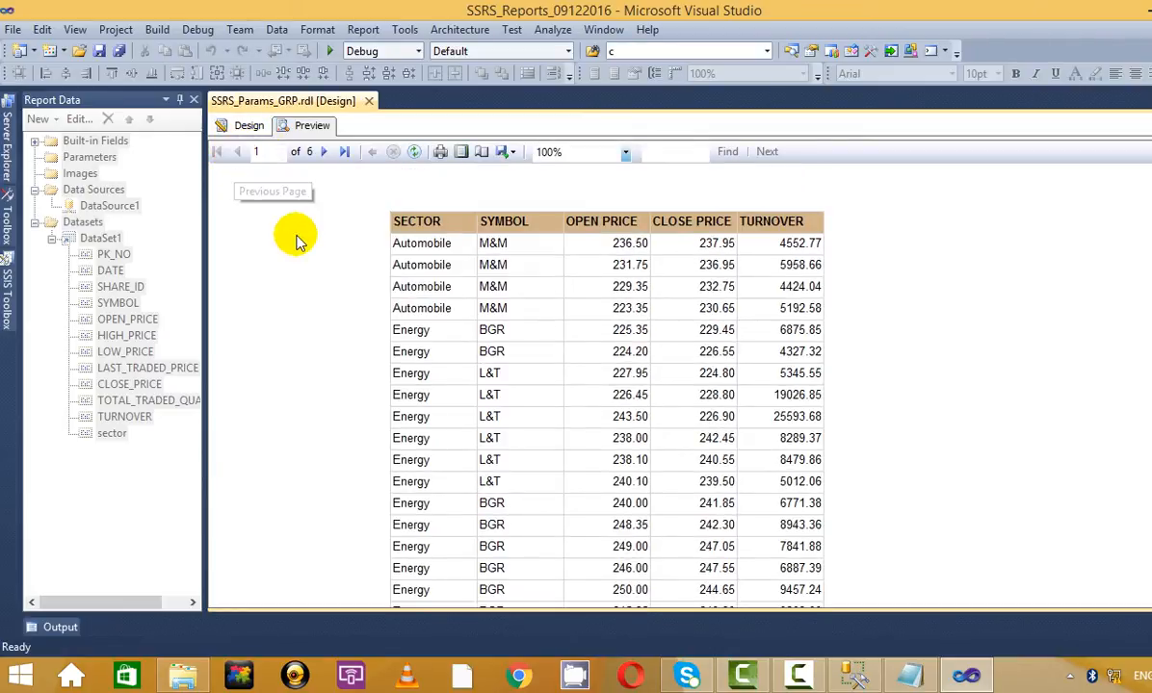
# - Check the price and turnover cells in the design, then examine the sector and symbol rows in the preview
pyautogui.click(249, 126)
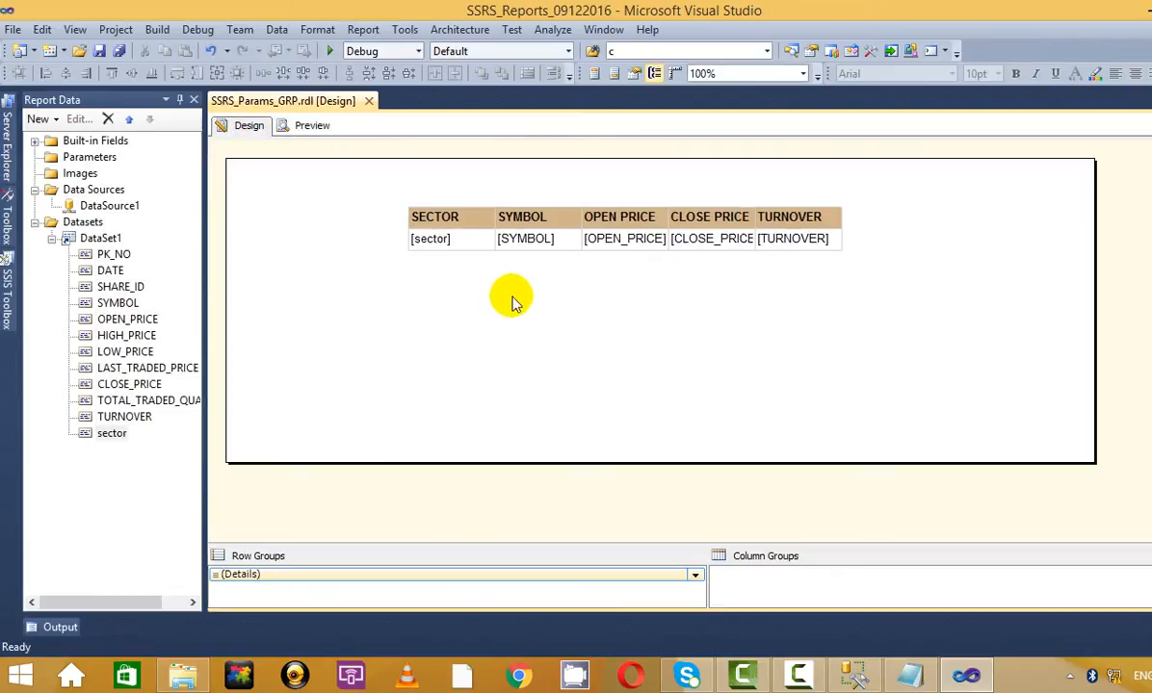
pyautogui.click(624, 241)
pyautogui.click(713, 239)
pyautogui.click(794, 239)
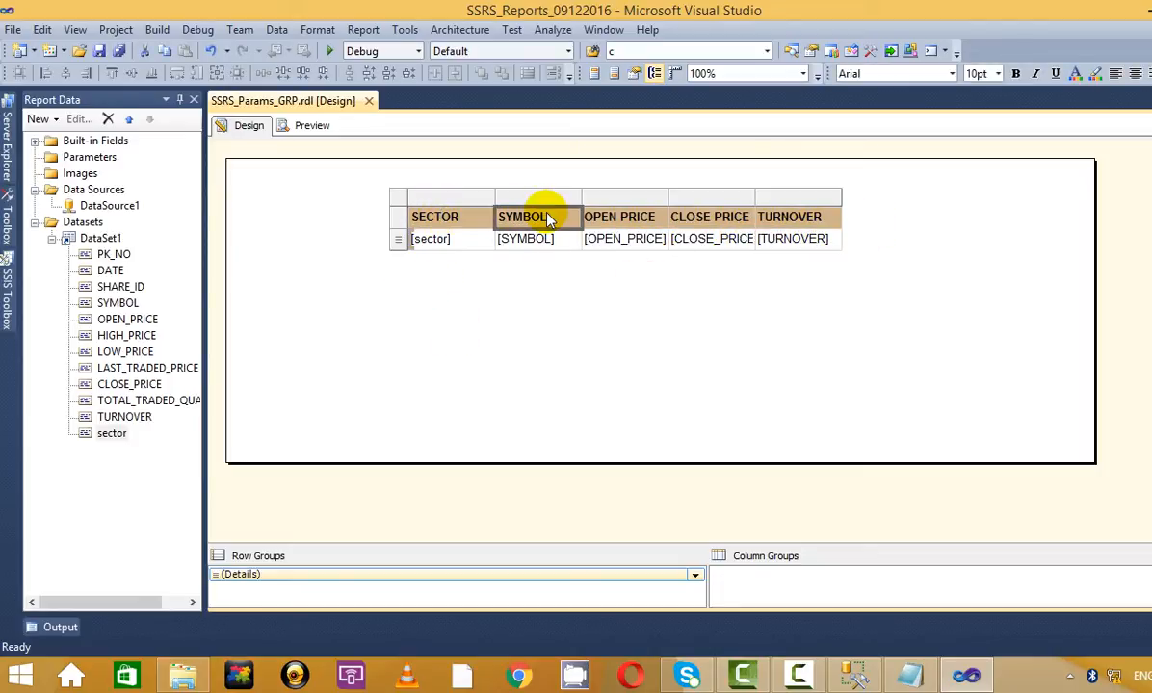
pyautogui.click(313, 126)
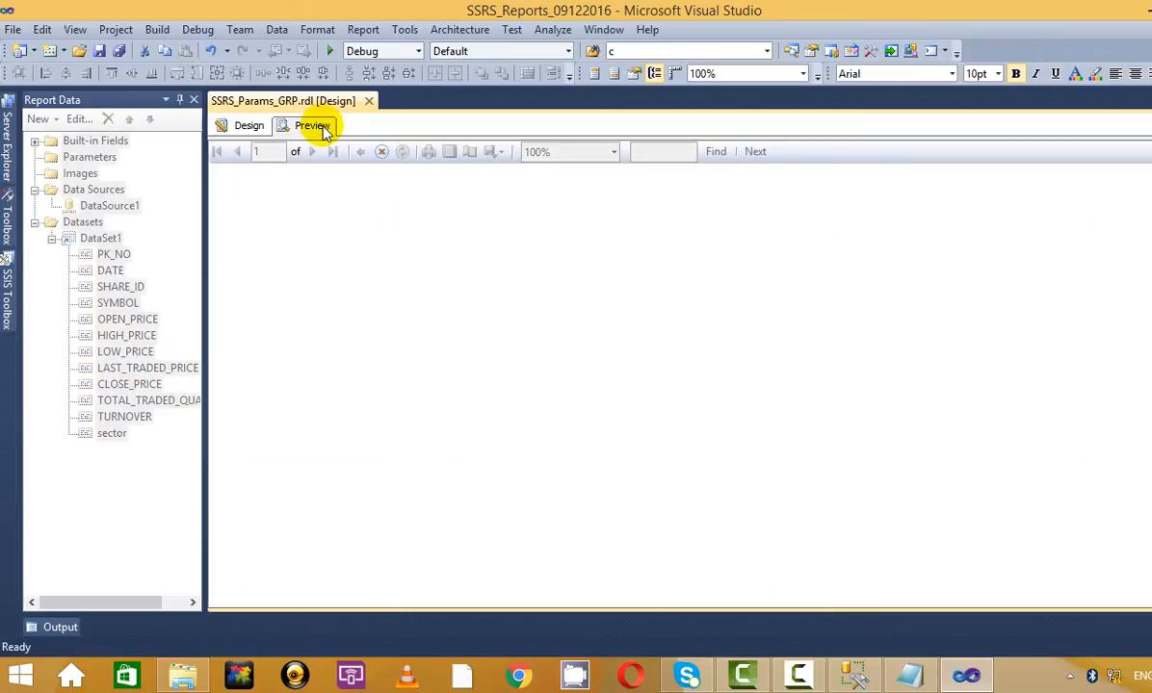
pyautogui.scroll(-1, 482, 298)
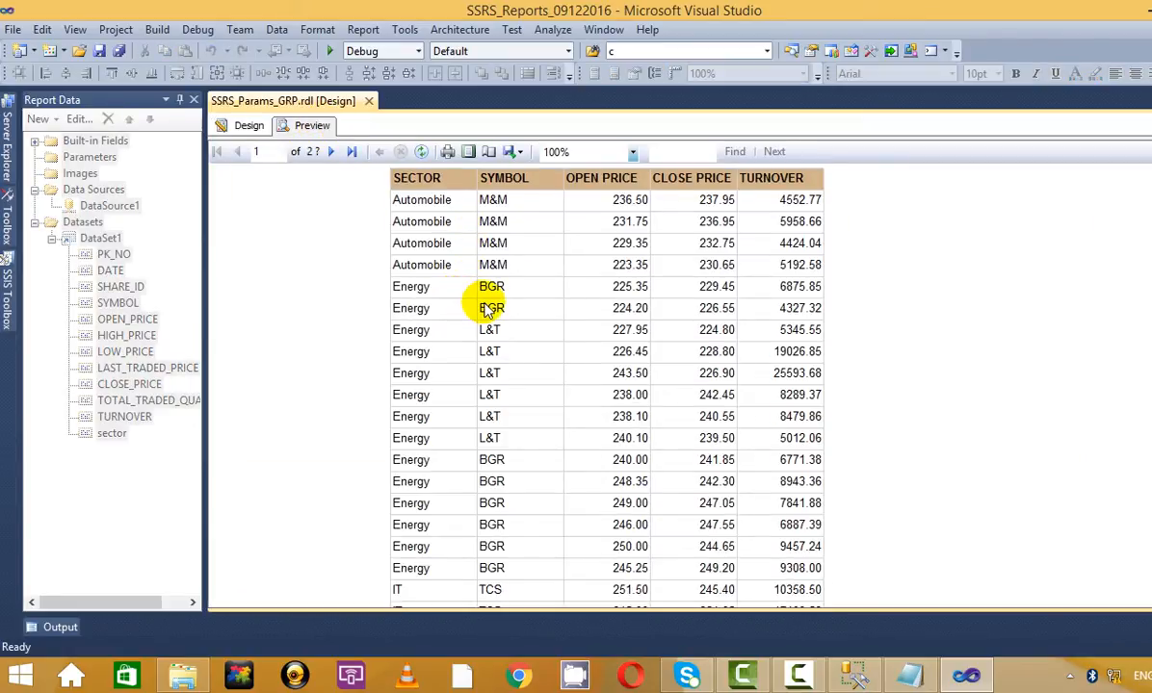
pyautogui.scroll(1, 494, 304)
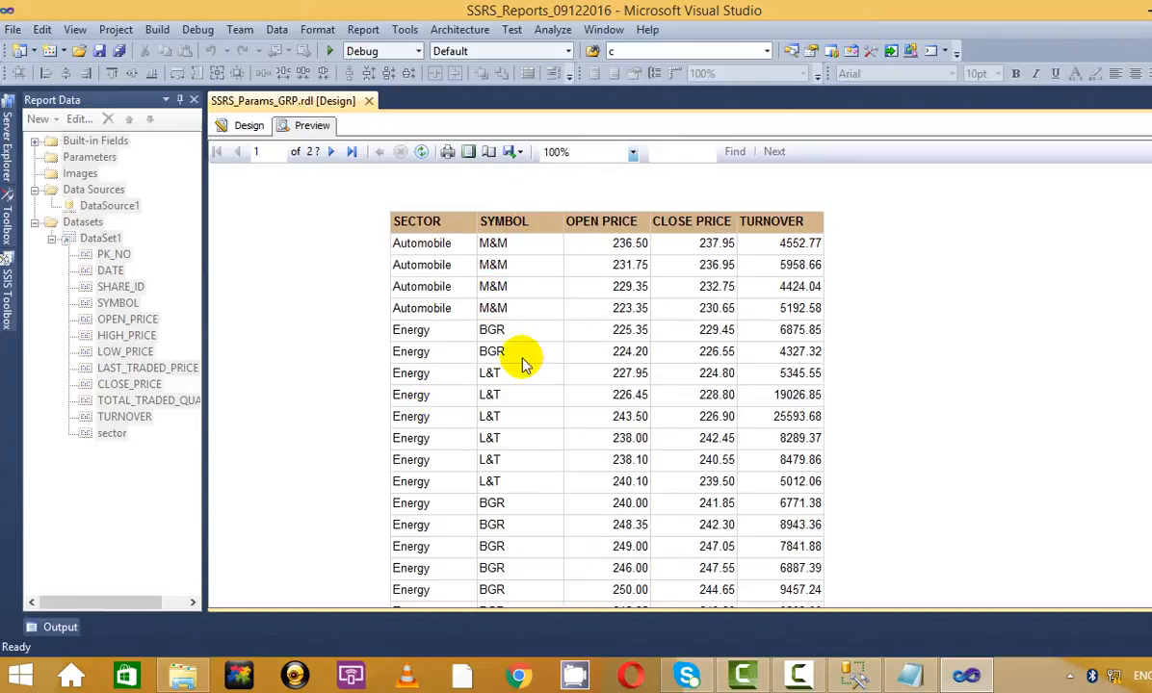
# - Return to the report design and enlarge the Row Groups and Column Groups area
pyautogui.click(241, 125)
pyautogui.click(491, 333)
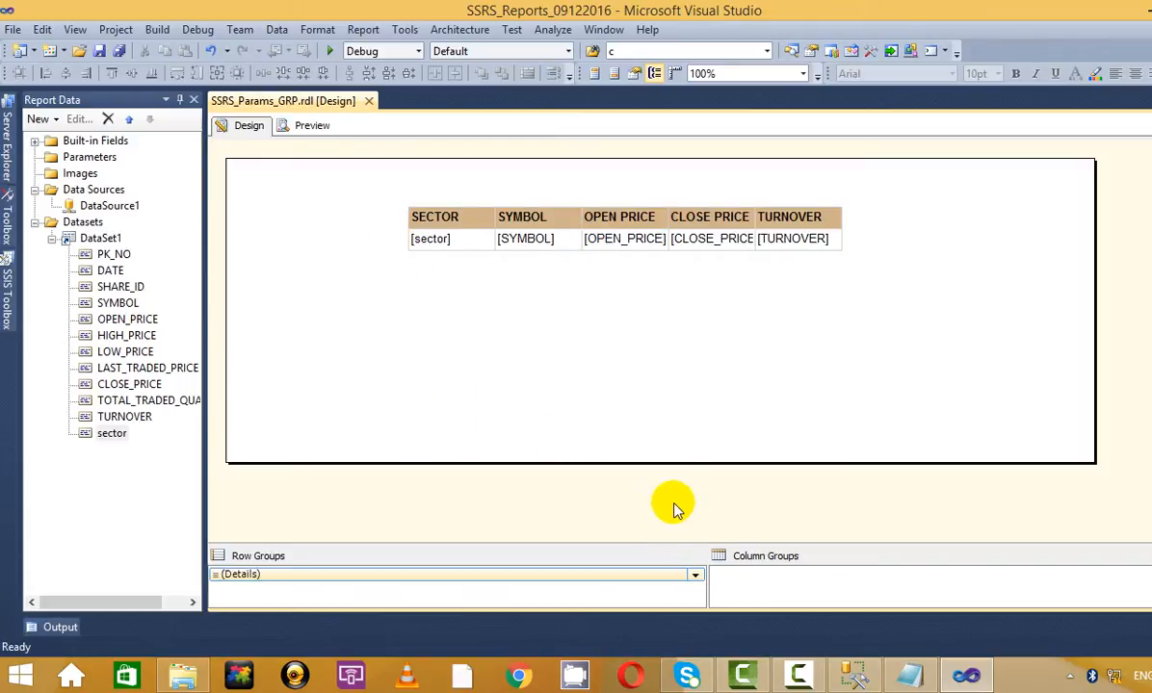
pyautogui.moveTo(669, 545); pyautogui.dragTo(674, 420)
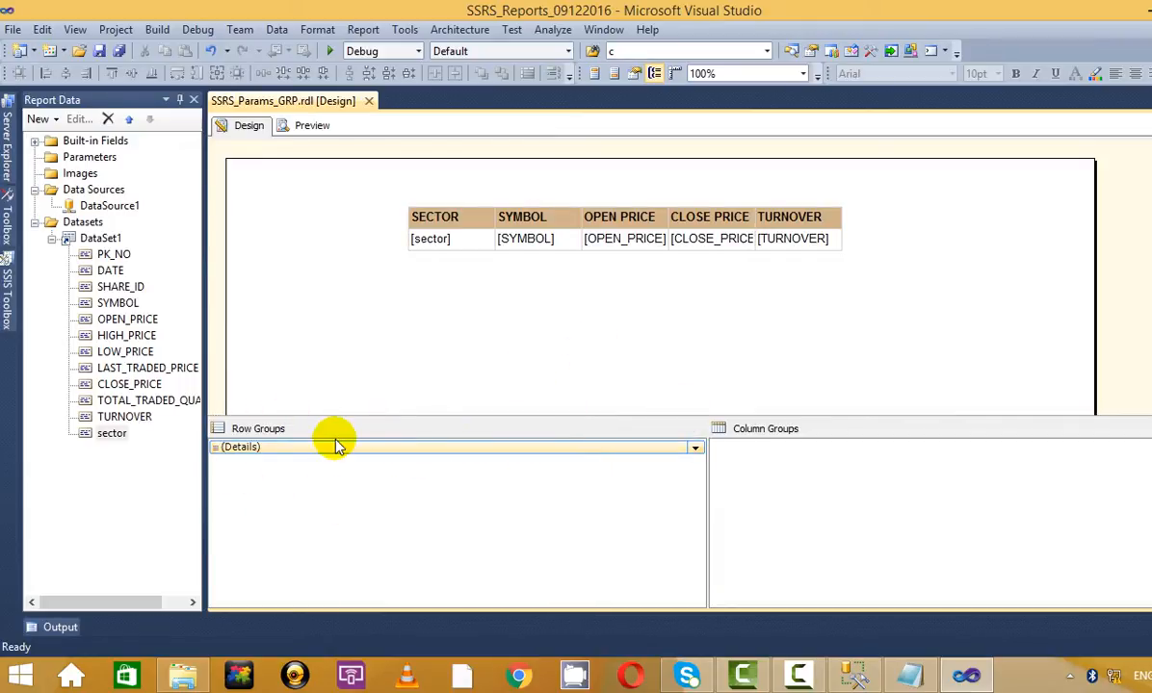
# - Delete the SECTOR and SYMBOL columns from the table together
pyautogui.click(551, 235)
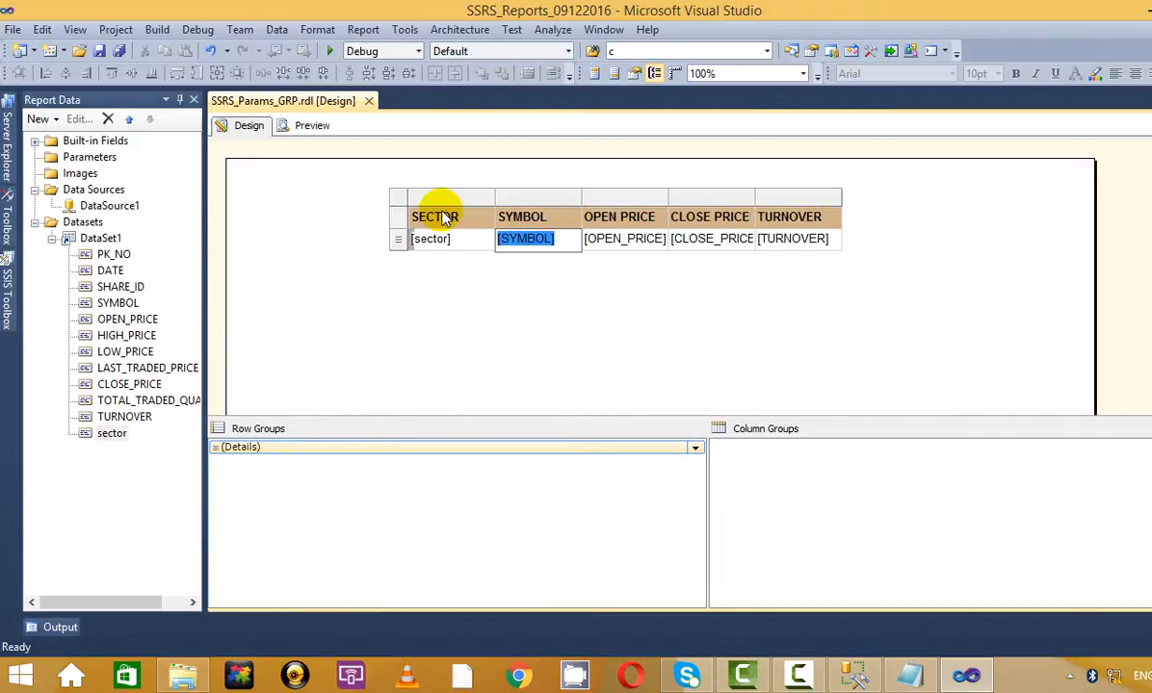
pyautogui.click(446, 197)
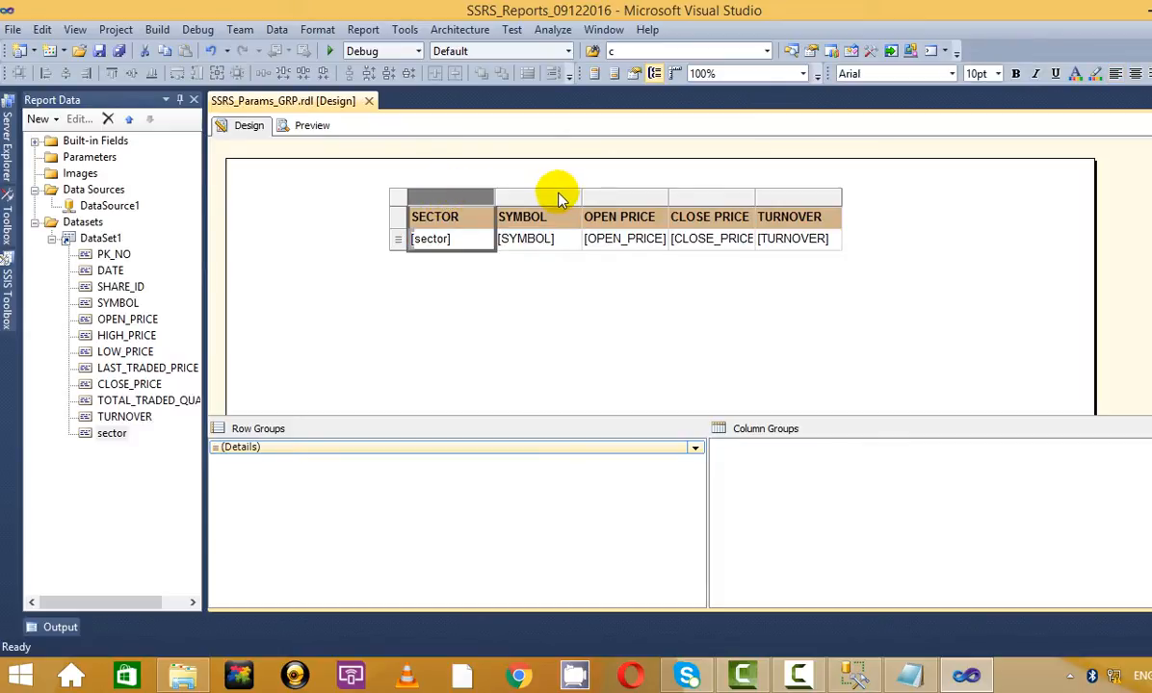
pyautogui.rightClick(561, 196)
pyautogui.click(453, 196)
pyautogui.click(526, 198)
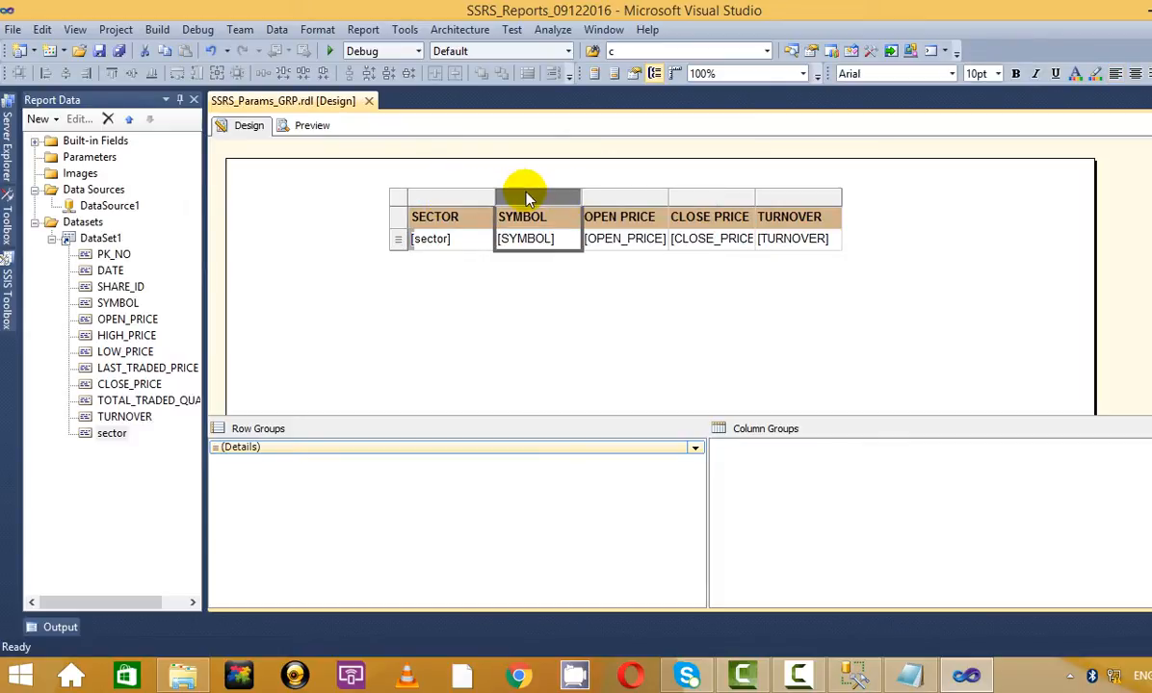
pyautogui.keyDown('ctrl'); pyautogui.click(449, 195); pyautogui.keyUp('ctrl')
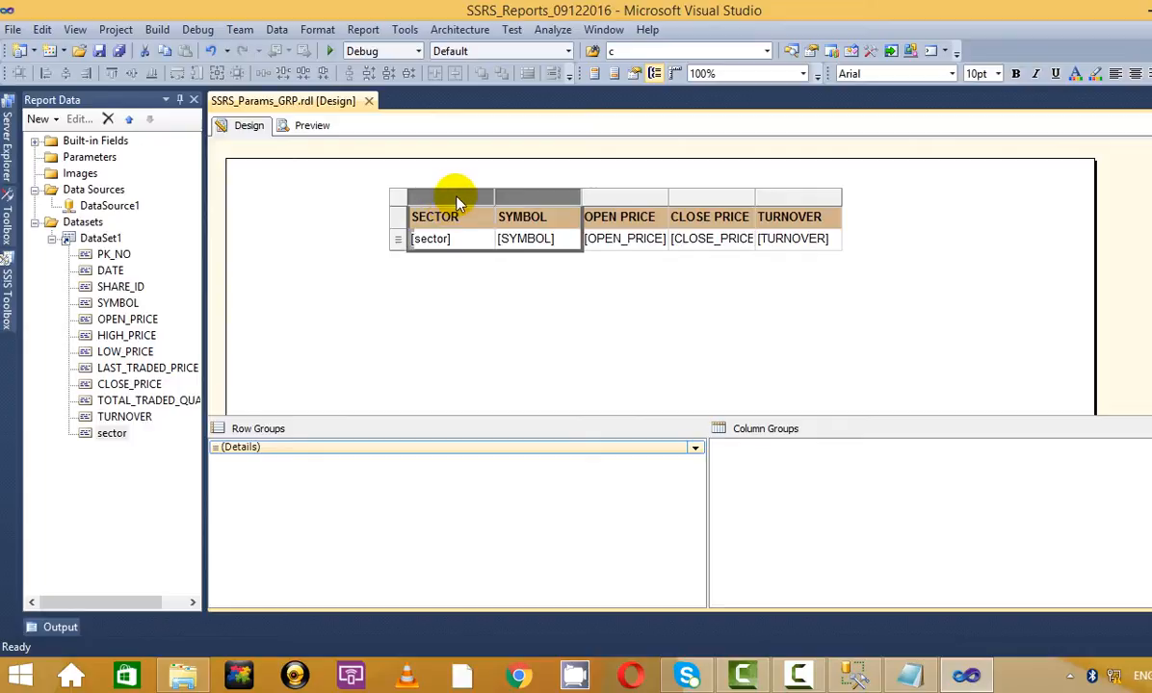
pyautogui.rightClick(449, 196)
pyautogui.press('Escape')
pyautogui.press('Delete')
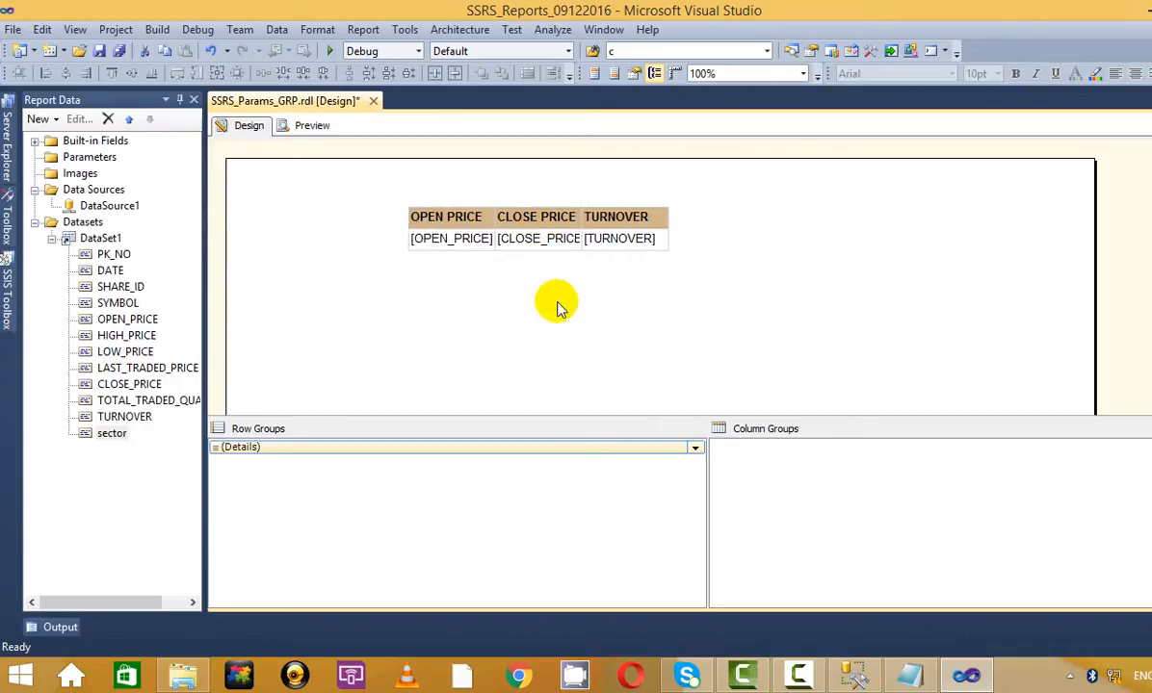
pyautogui.click(450, 231)
pyautogui.click(617, 231)
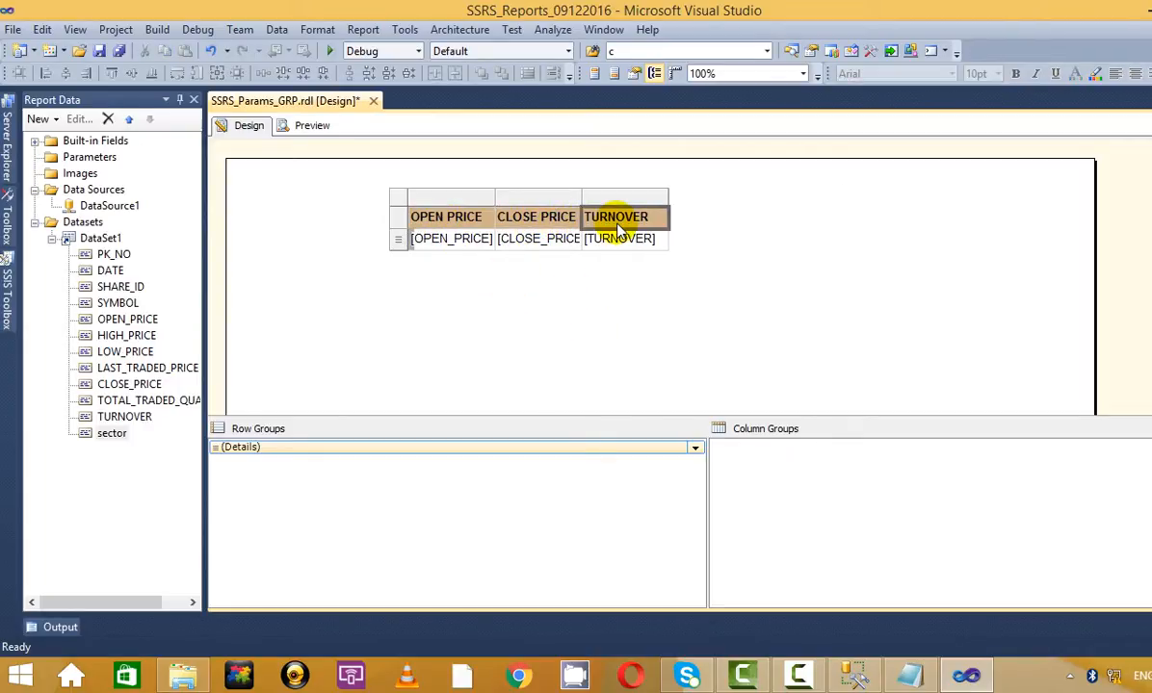
pyautogui.click(576, 342)
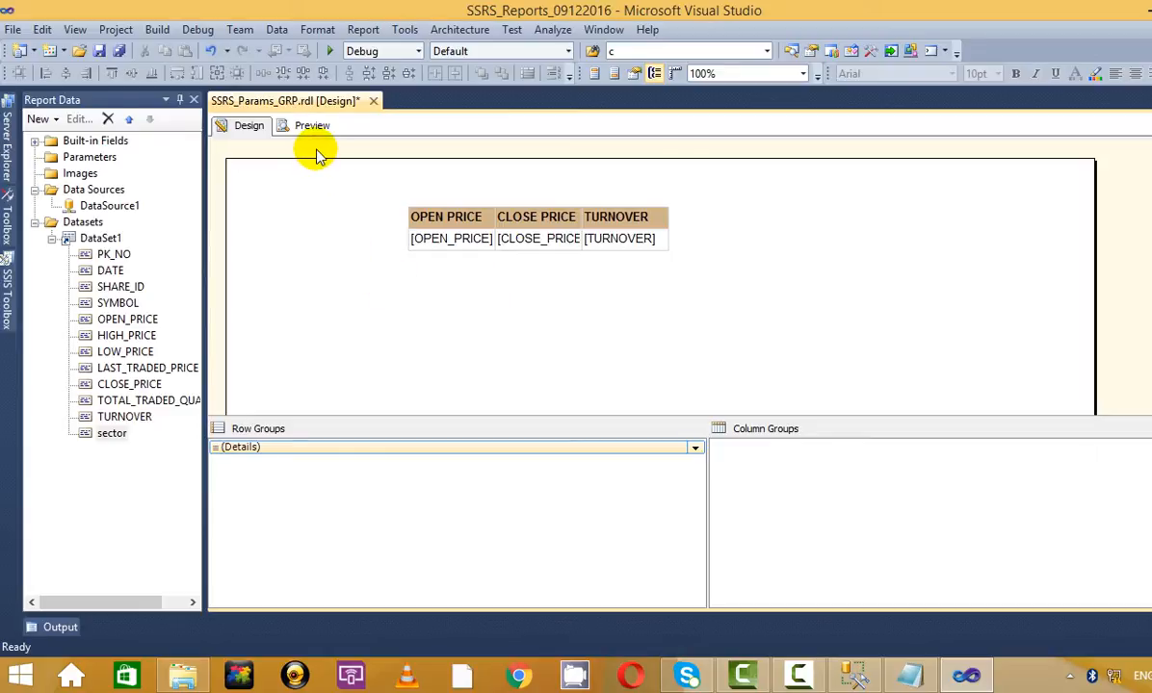
pyautogui.click(130, 337)
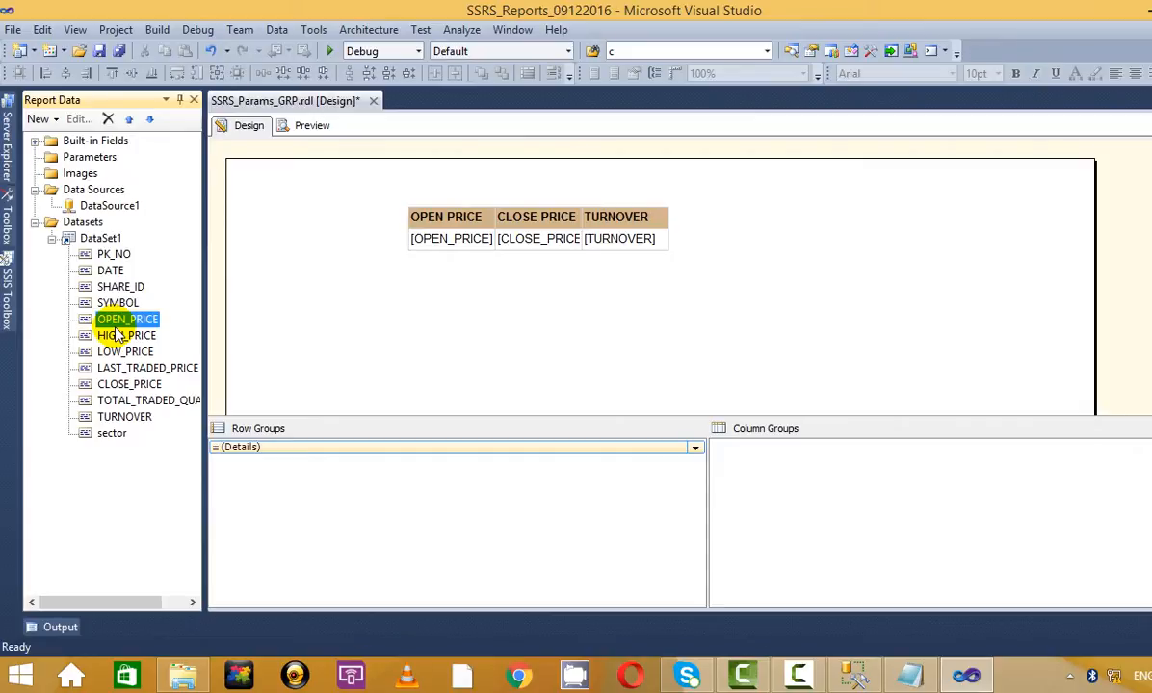
pyautogui.click(450, 219)
pyautogui.click(657, 220)
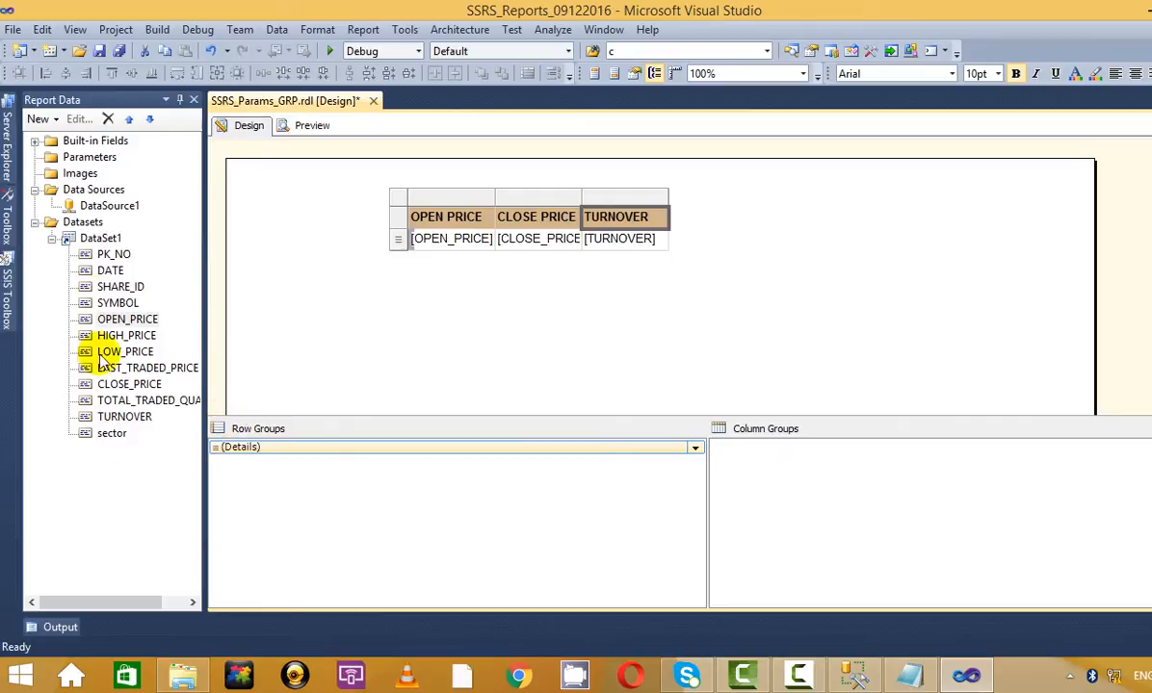
# - Insert the SYMBOL and sector fields as columns before OPEN PRICE, preview the report and return to the design
pyautogui.click(117, 287)
pyautogui.moveTo(116, 306); pyautogui.dragTo(364, 259)
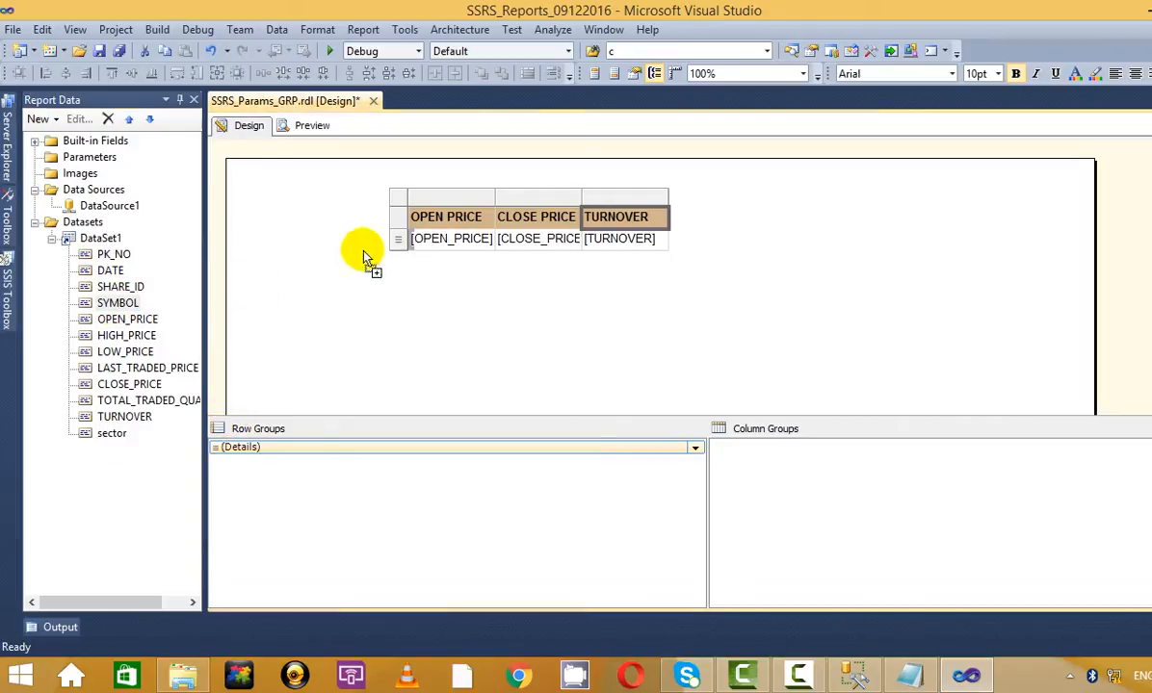
pyautogui.moveTo(439, 242); pyautogui.dragTo(433, 246)
pyautogui.moveTo(112, 433); pyautogui.dragTo(421, 243)
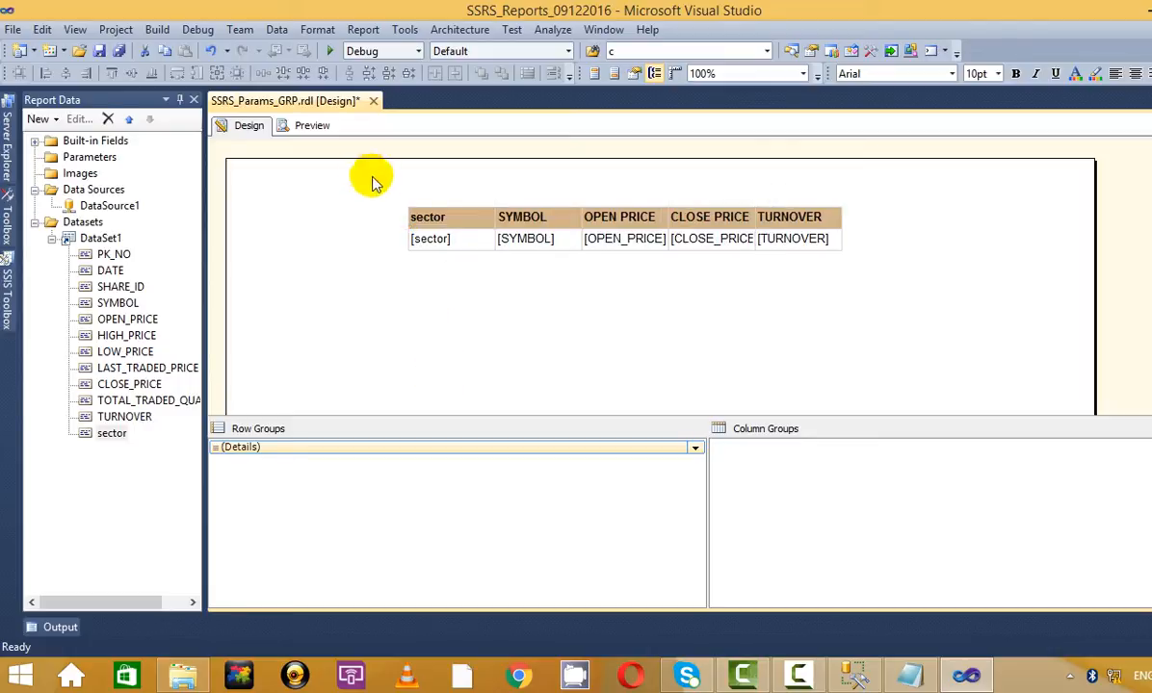
pyautogui.click(308, 128)
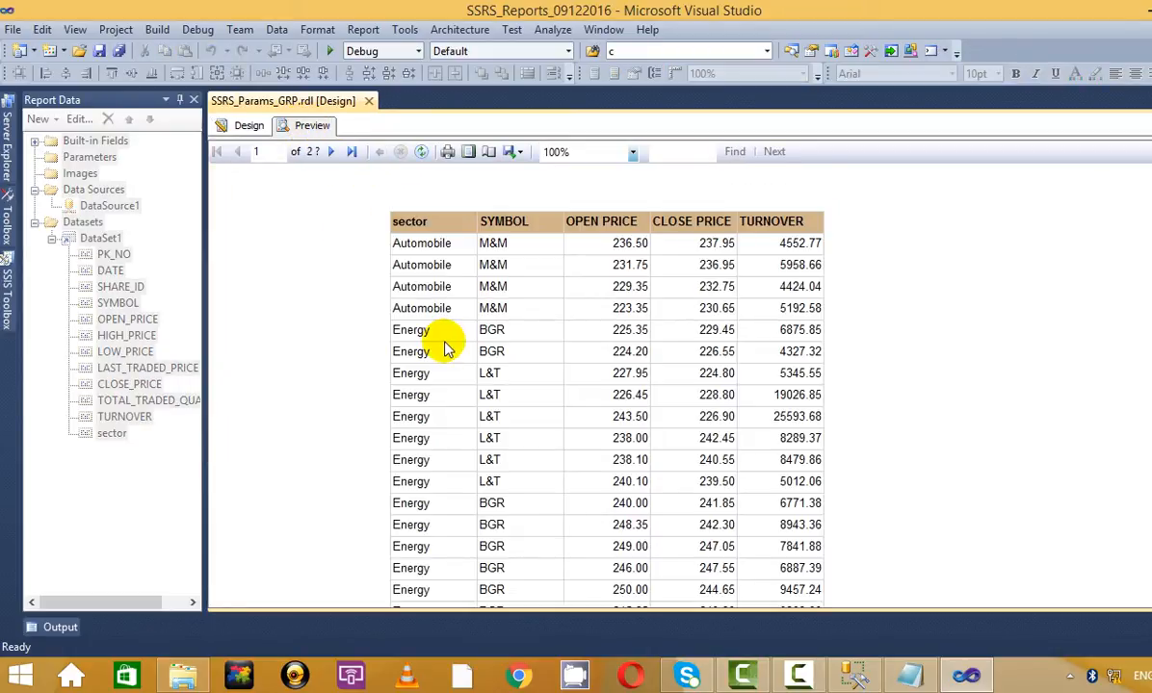
pyautogui.click(249, 125)
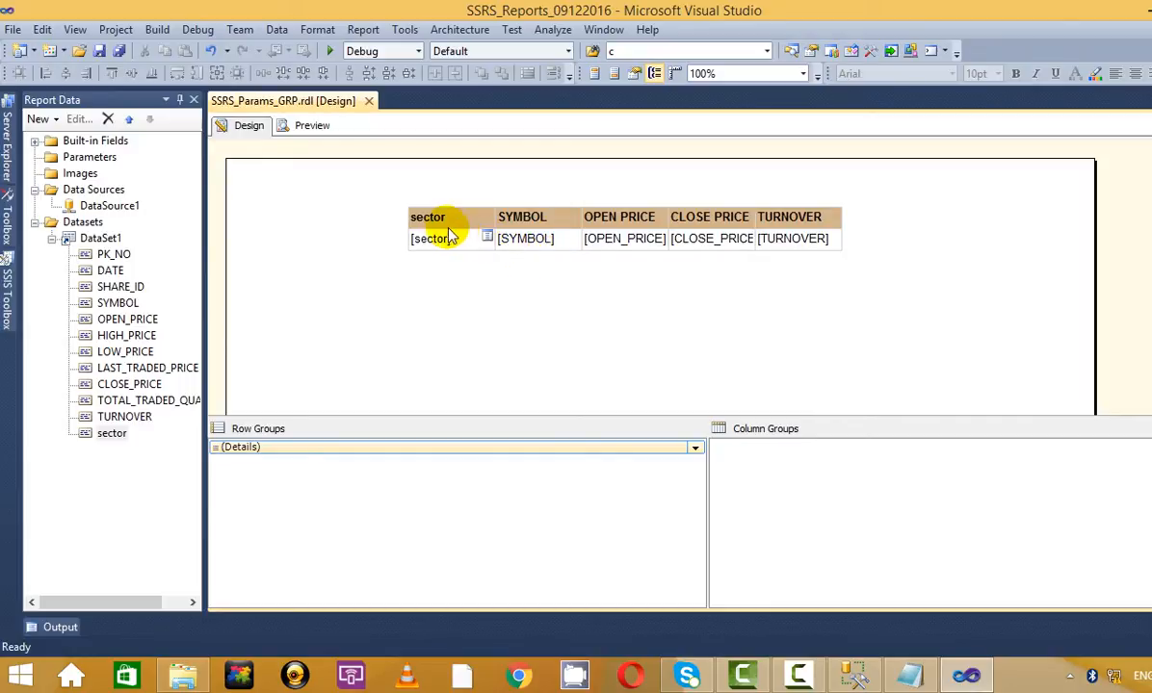
# - Check the sector and SYMBOL cells, examine their repeated values in the report preview and return to the design
pyautogui.click(466, 244)
pyautogui.click(562, 240)
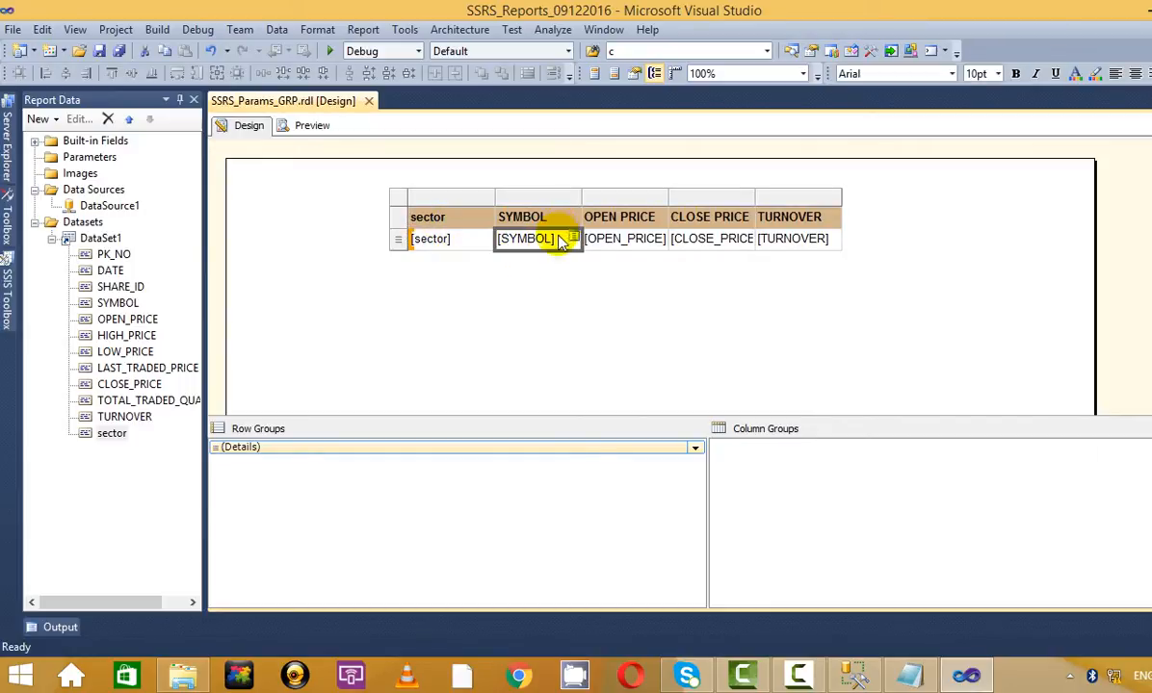
pyautogui.click(295, 268)
pyautogui.click(313, 128)
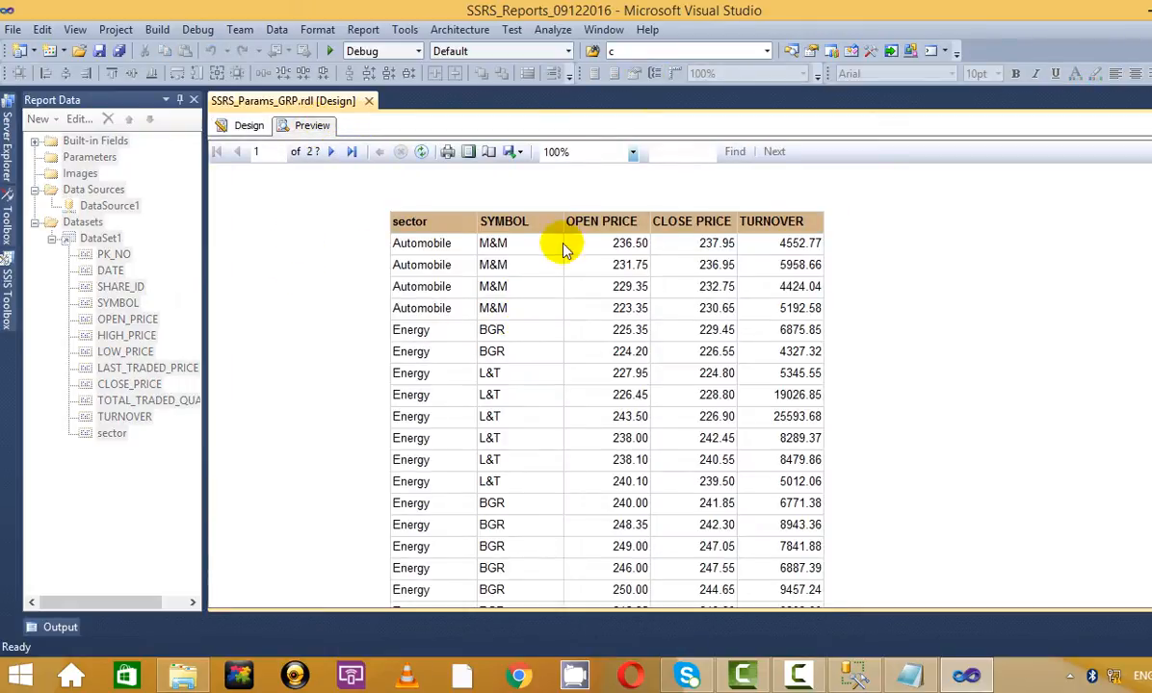
pyautogui.scroll(-1, 554, 227)
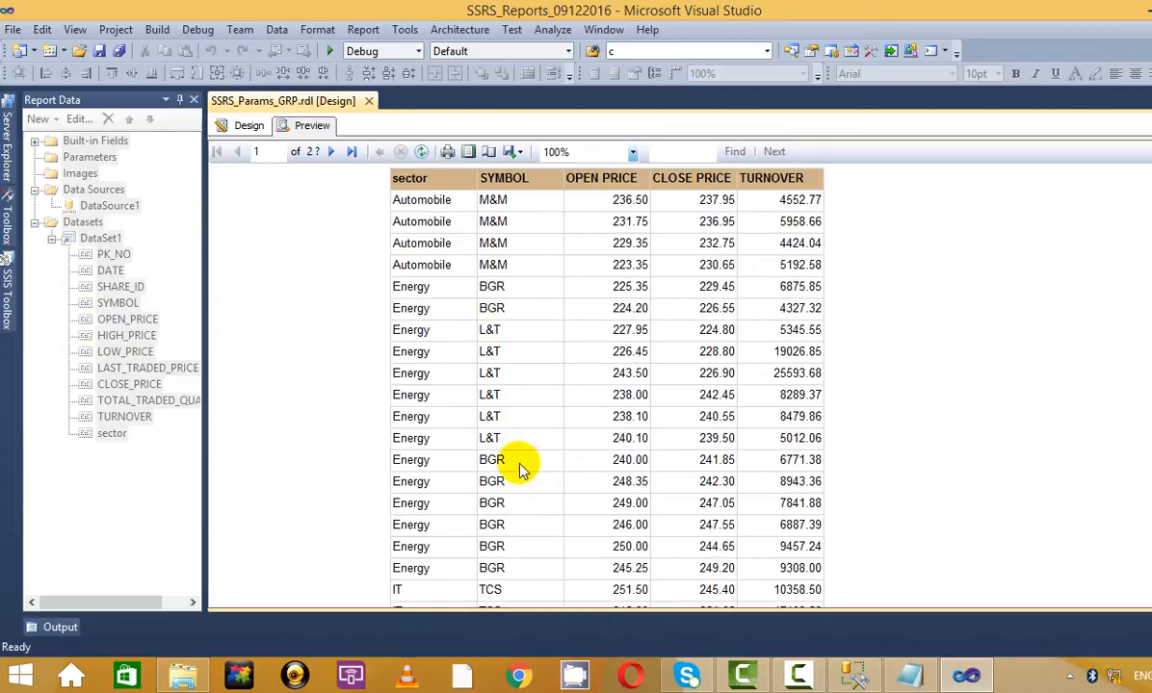
pyautogui.scroll(-1, 515, 465)
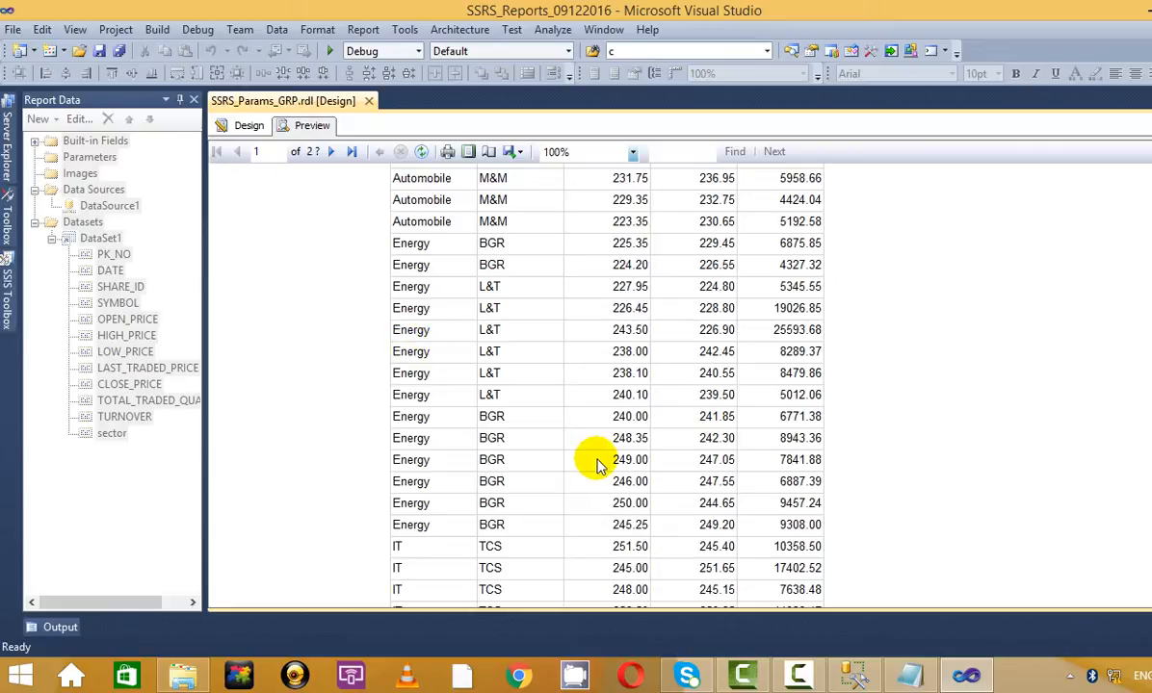
pyautogui.scroll(-4, 525, 378)
pyautogui.scroll(-1, 537, 382)
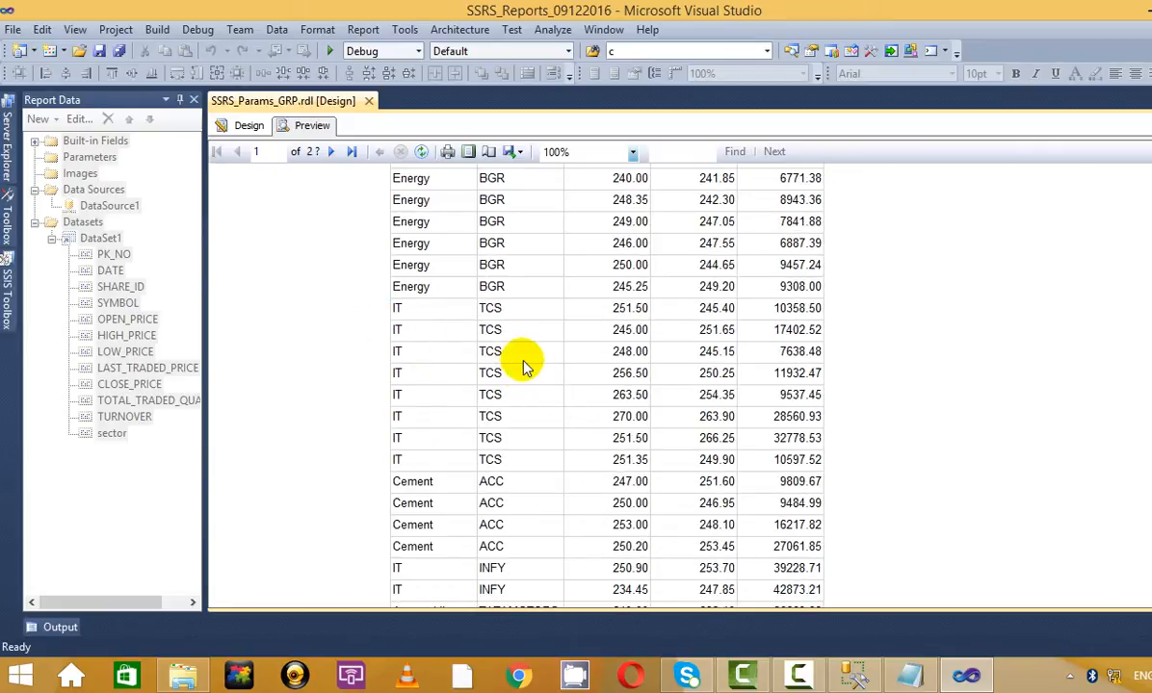
pyautogui.scroll(-2, 536, 373)
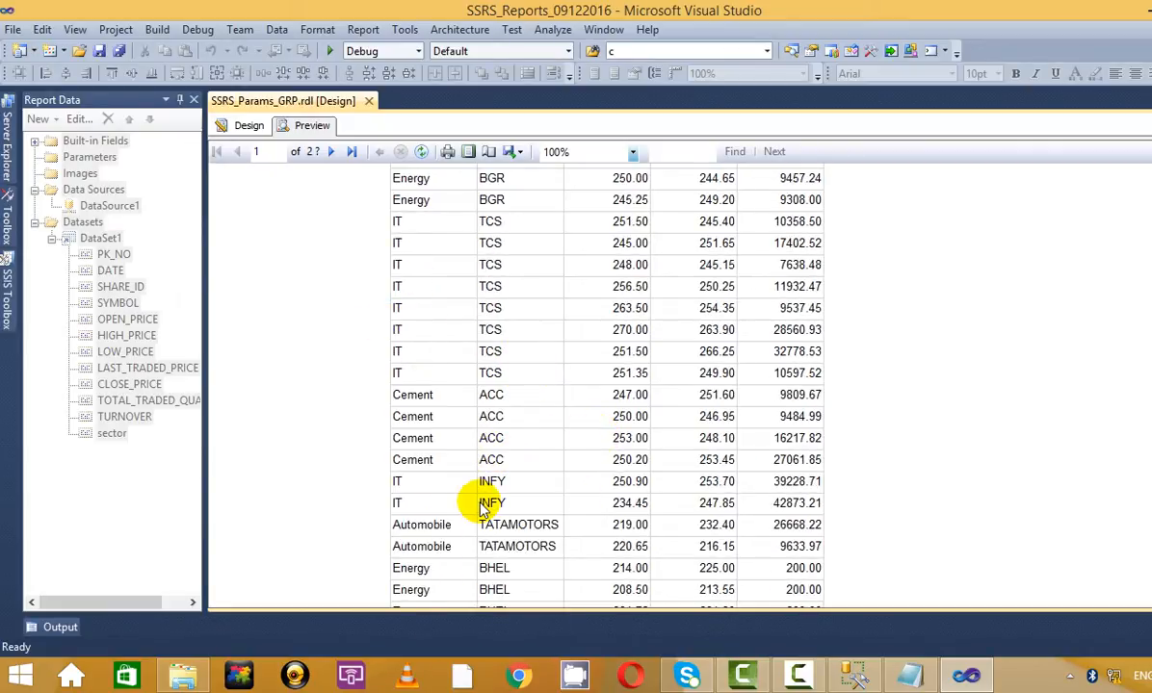
pyautogui.scroll(4, 448, 304)
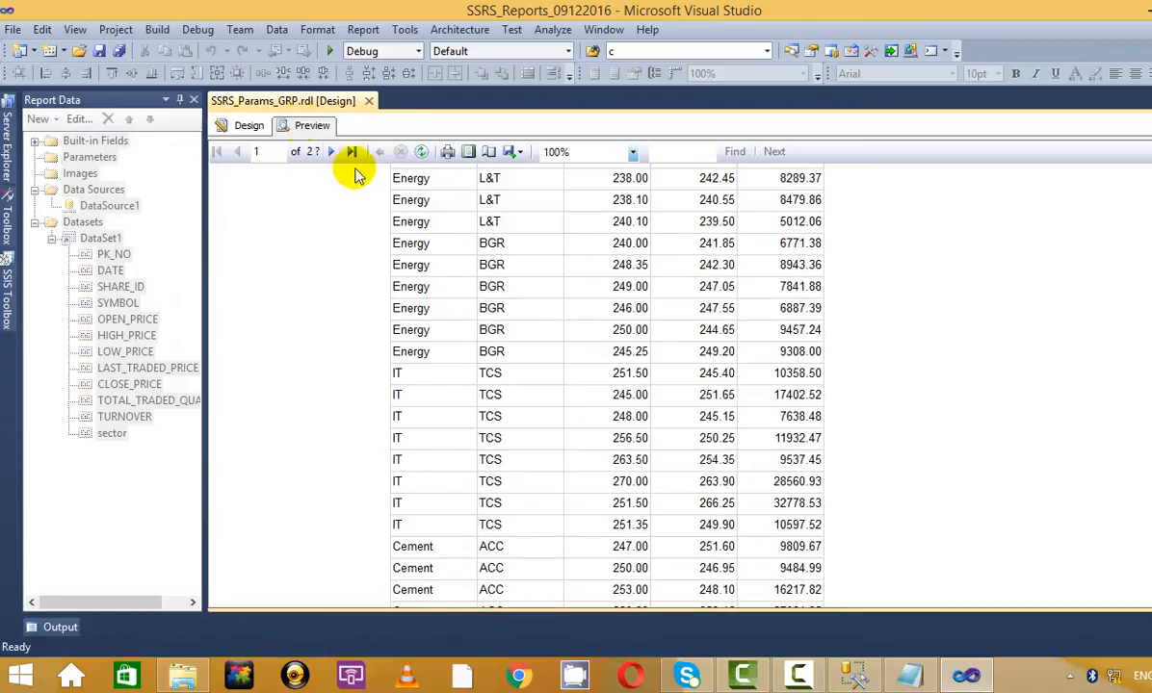
pyautogui.click(247, 125)
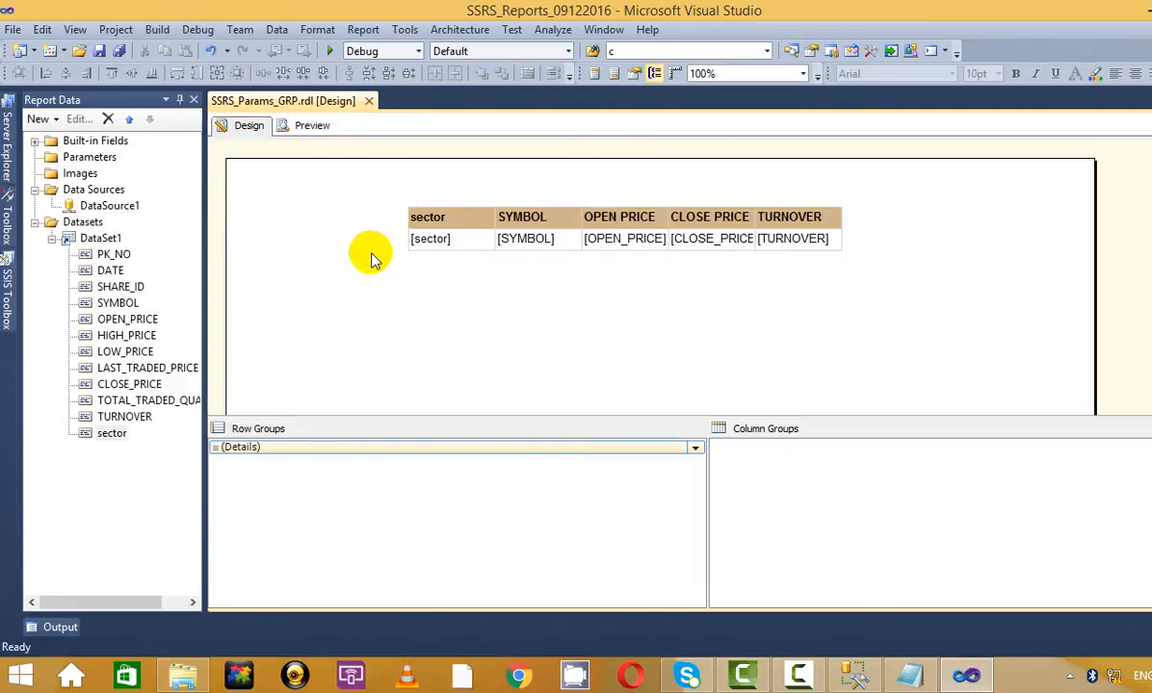
# - Delete the sector and SYMBOL columns from the table, preview the report and return to the design
pyautogui.click(489, 235)
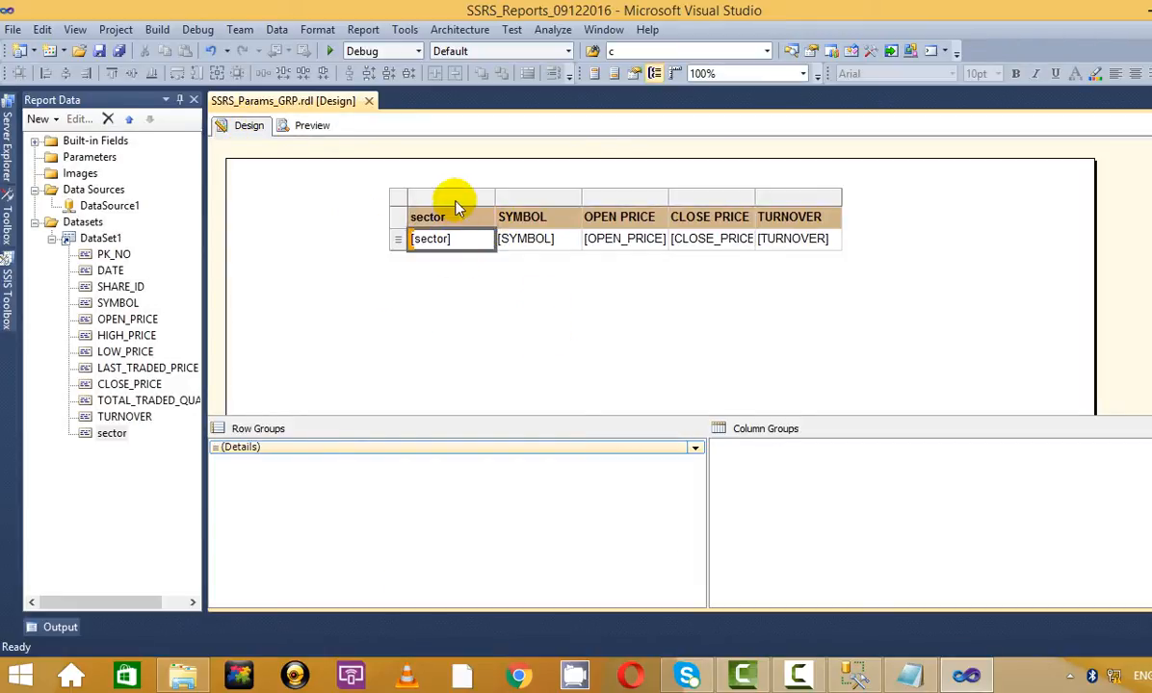
pyautogui.rightClick(458, 203)
pyautogui.click(514, 226)
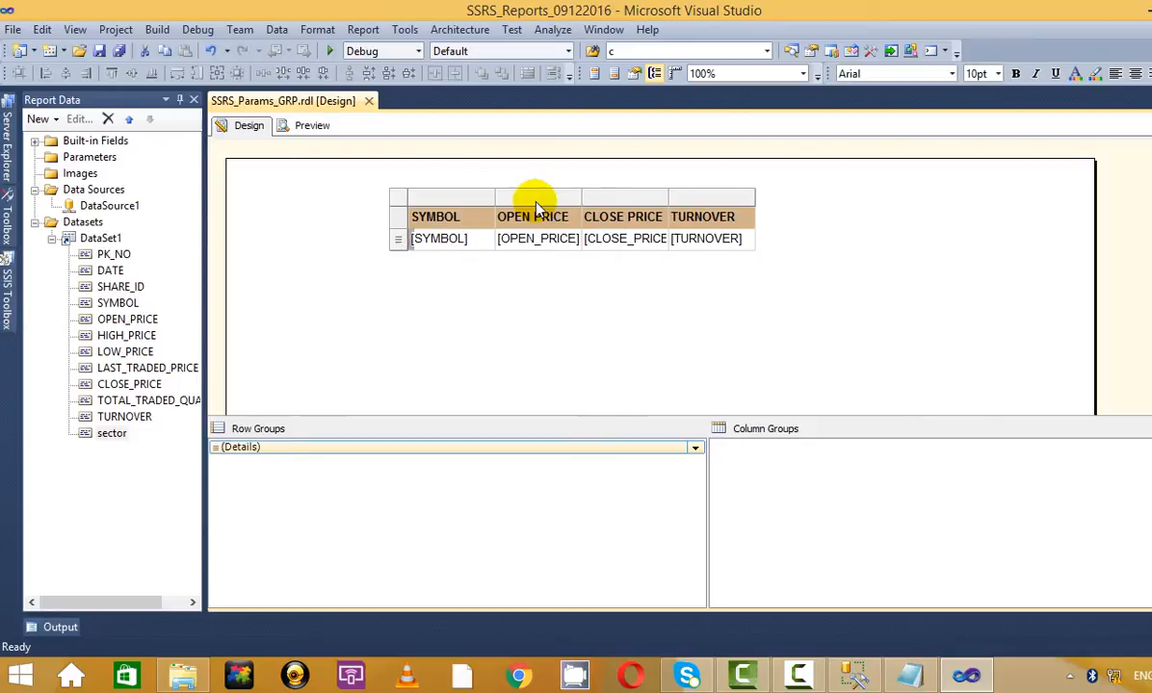
pyautogui.rightClick(449, 205)
pyautogui.click(486, 229)
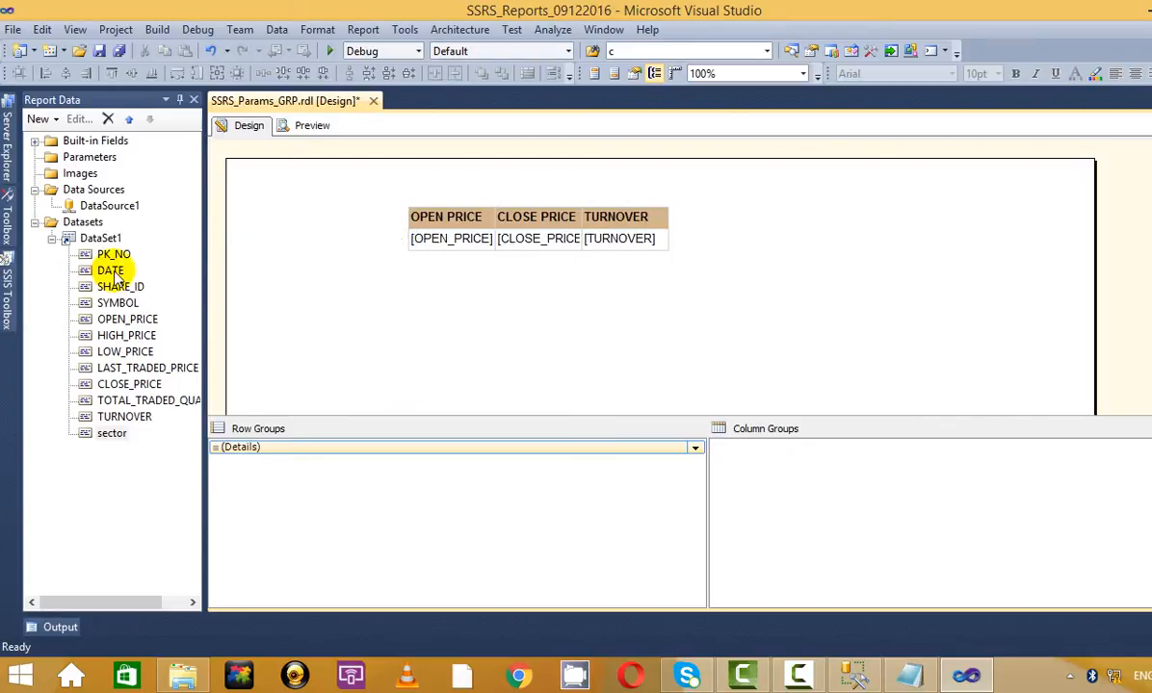
pyautogui.click(316, 130)
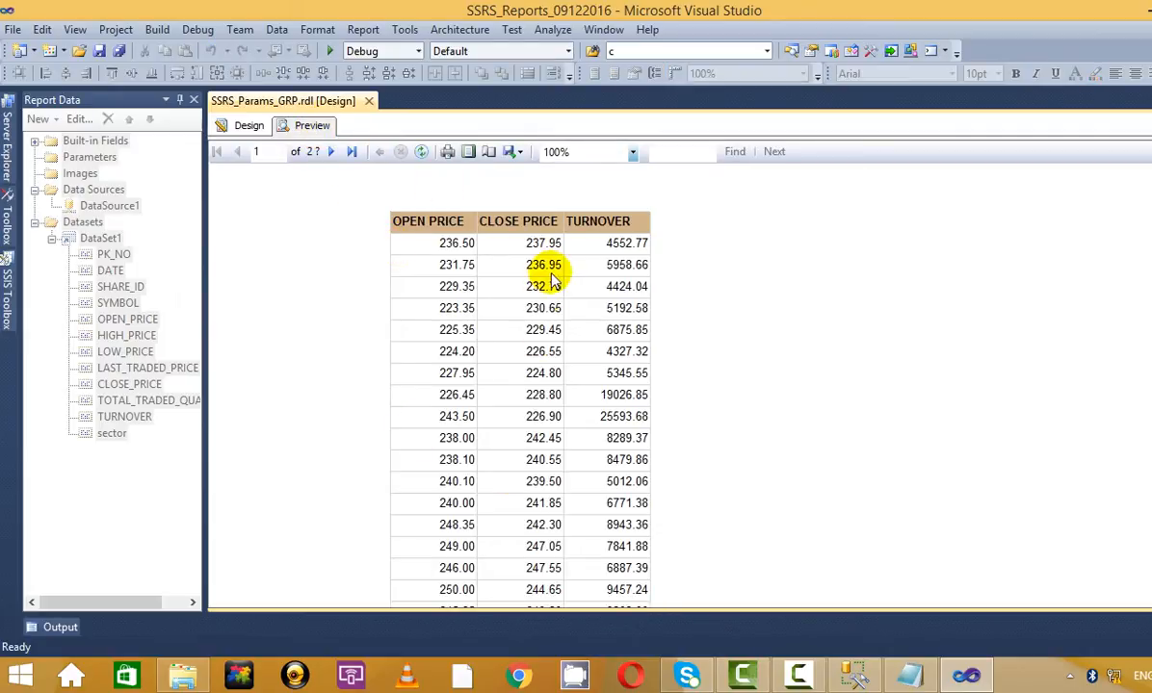
pyautogui.click(250, 125)
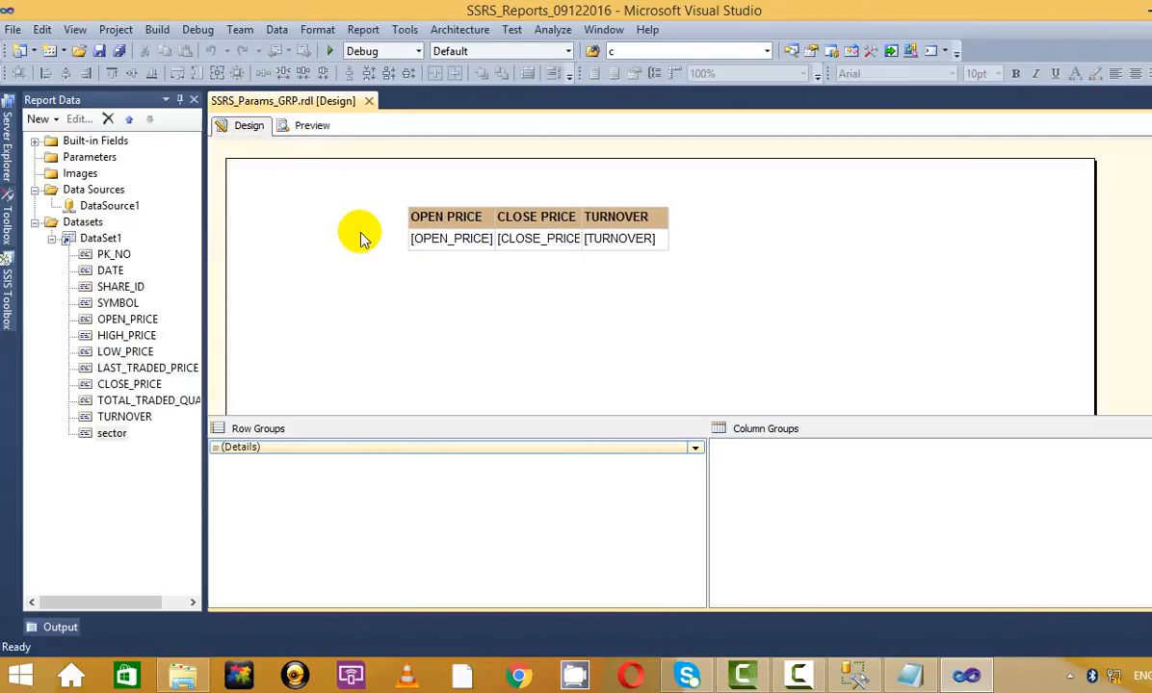
# - Insert the DATE, SYMBOL and sector fields before OPEN PRICE so the table starts with sector, SYMBOL, DATE
pyautogui.click(113, 272)
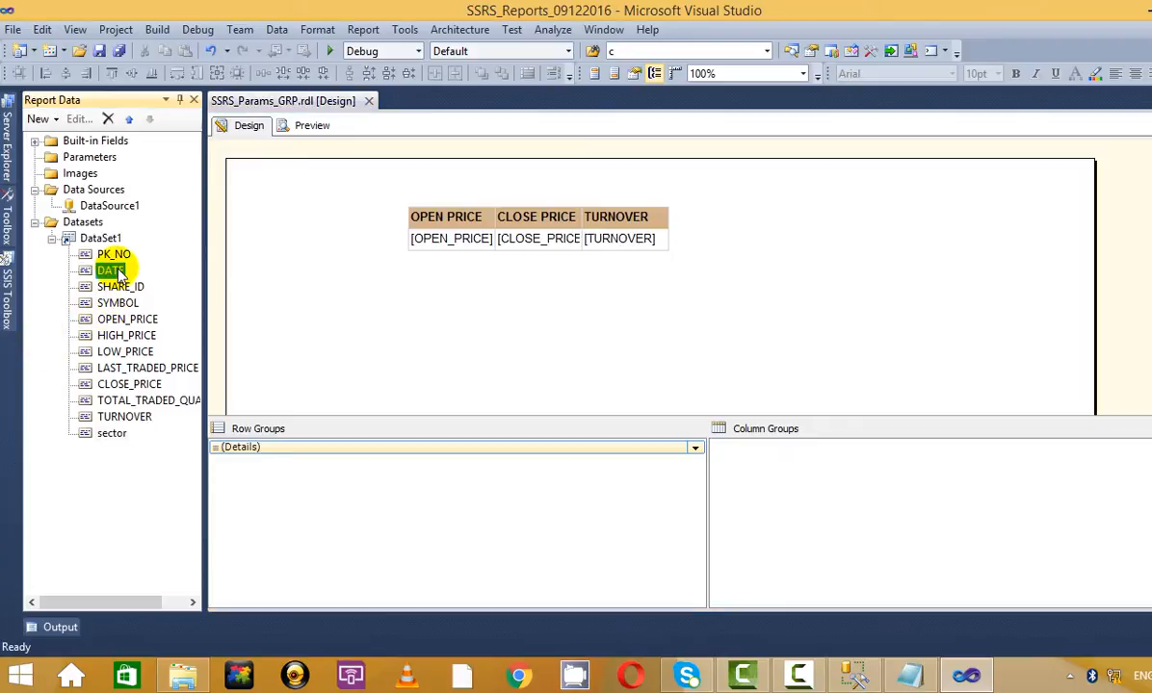
pyautogui.moveTo(113, 273); pyautogui.dragTo(405, 221)
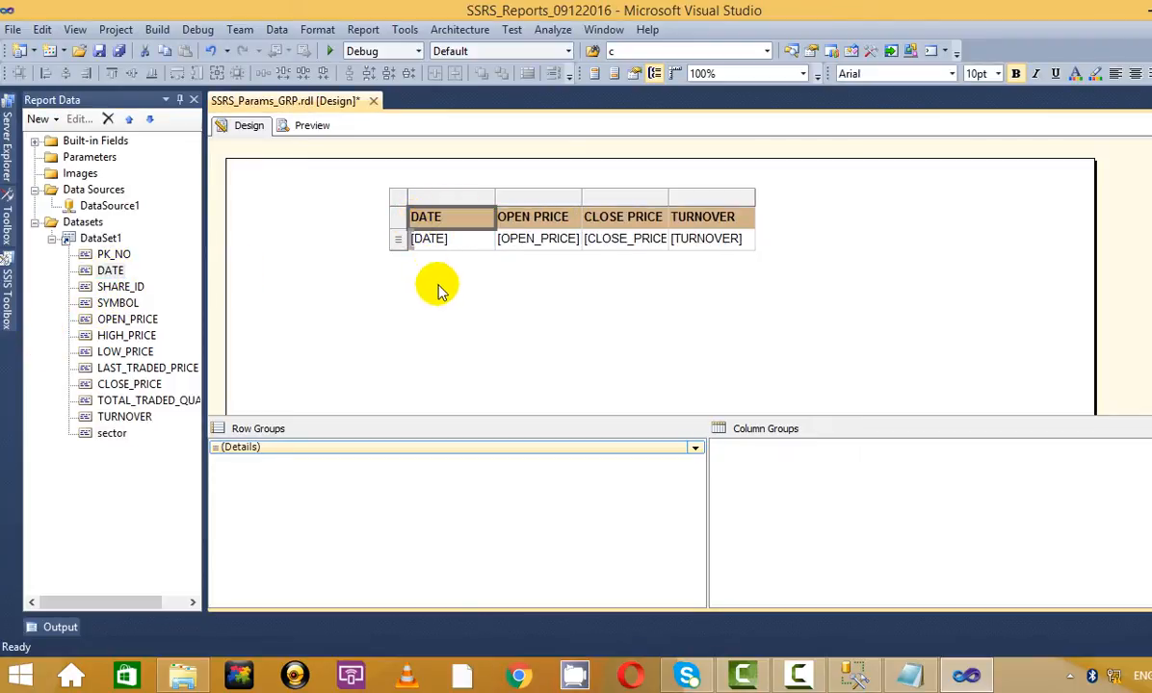
pyautogui.click(118, 301)
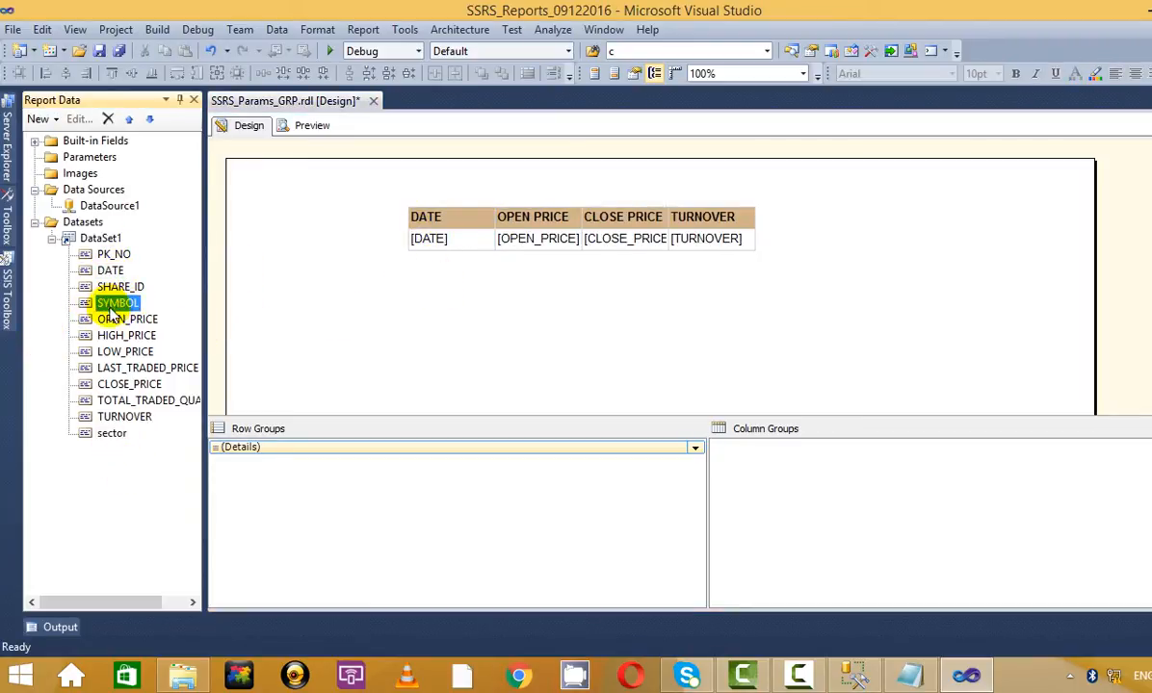
pyautogui.moveTo(116, 301); pyautogui.dragTo(408, 231)
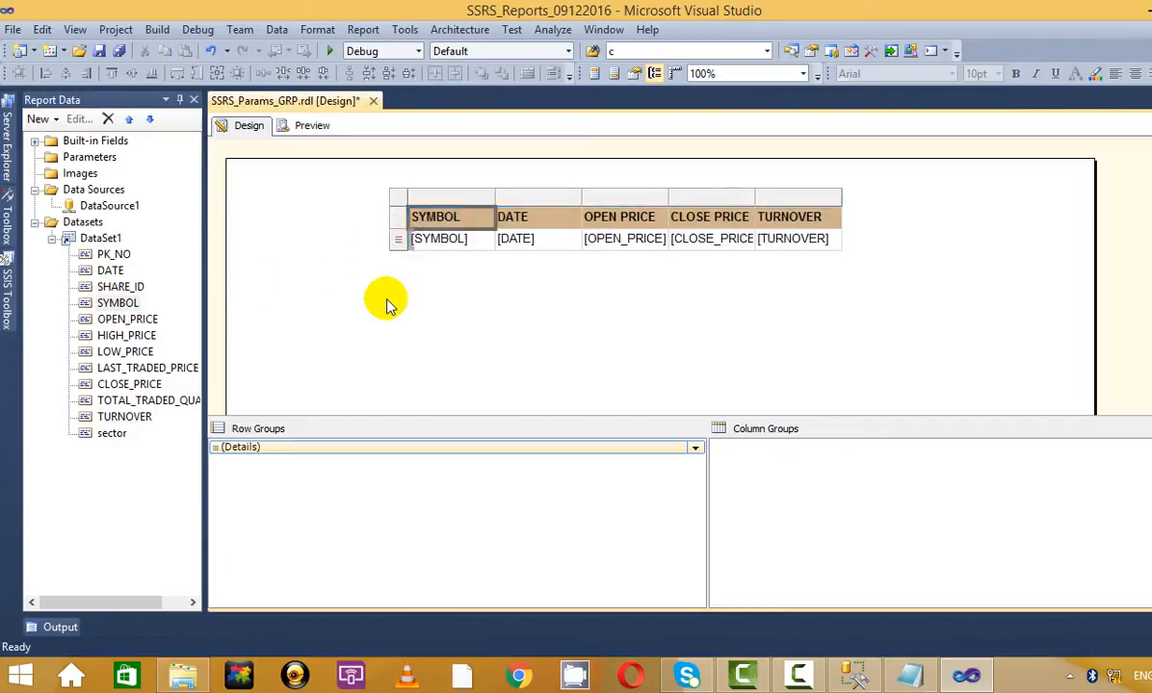
pyautogui.click(108, 435)
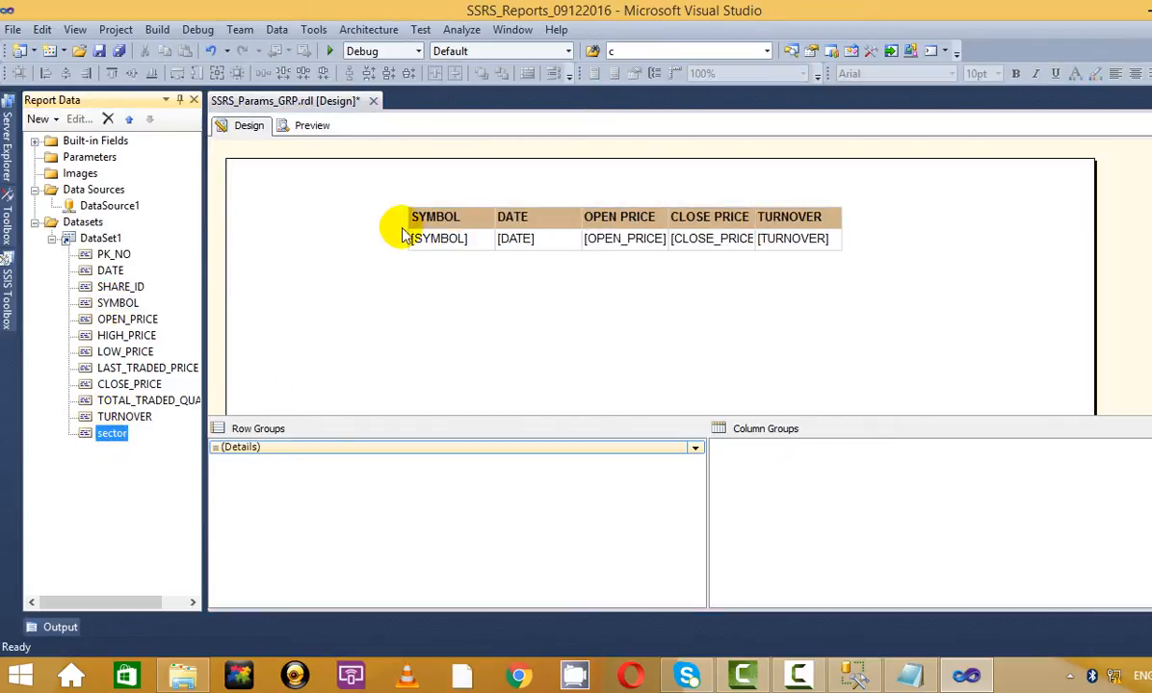
pyautogui.moveTo(106, 434); pyautogui.dragTo(429, 222)
# - Preview the report, page forward to page 4 to check the column headers and return to the design
pyautogui.click(310, 125)
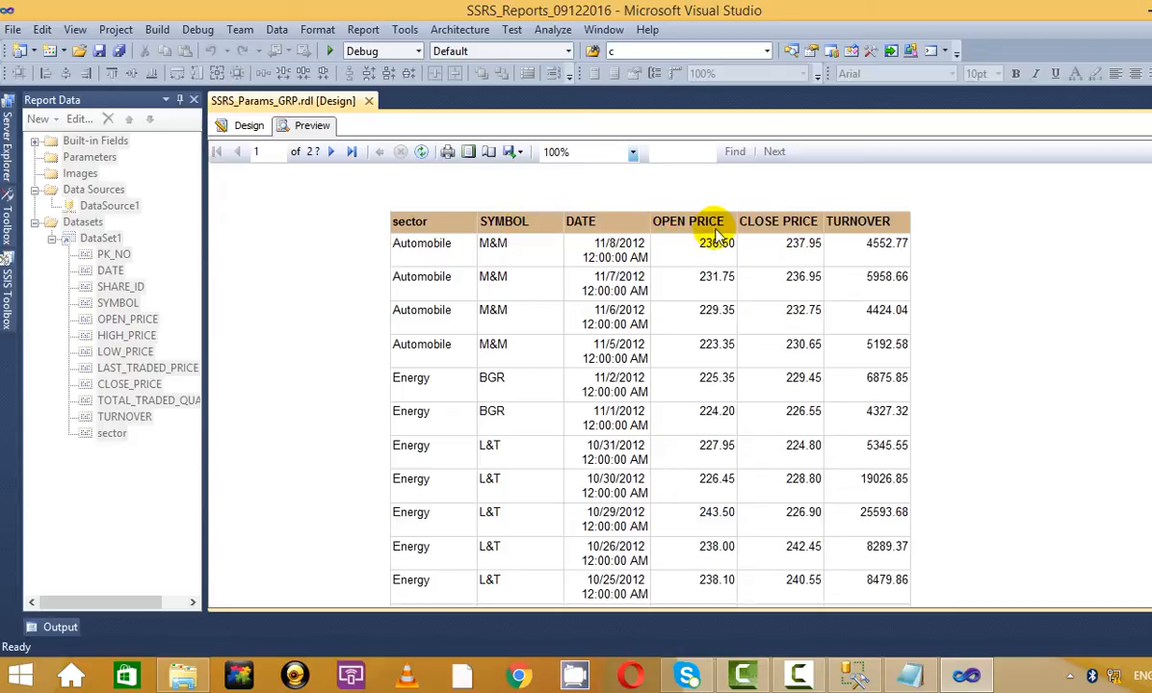
pyautogui.click(249, 126)
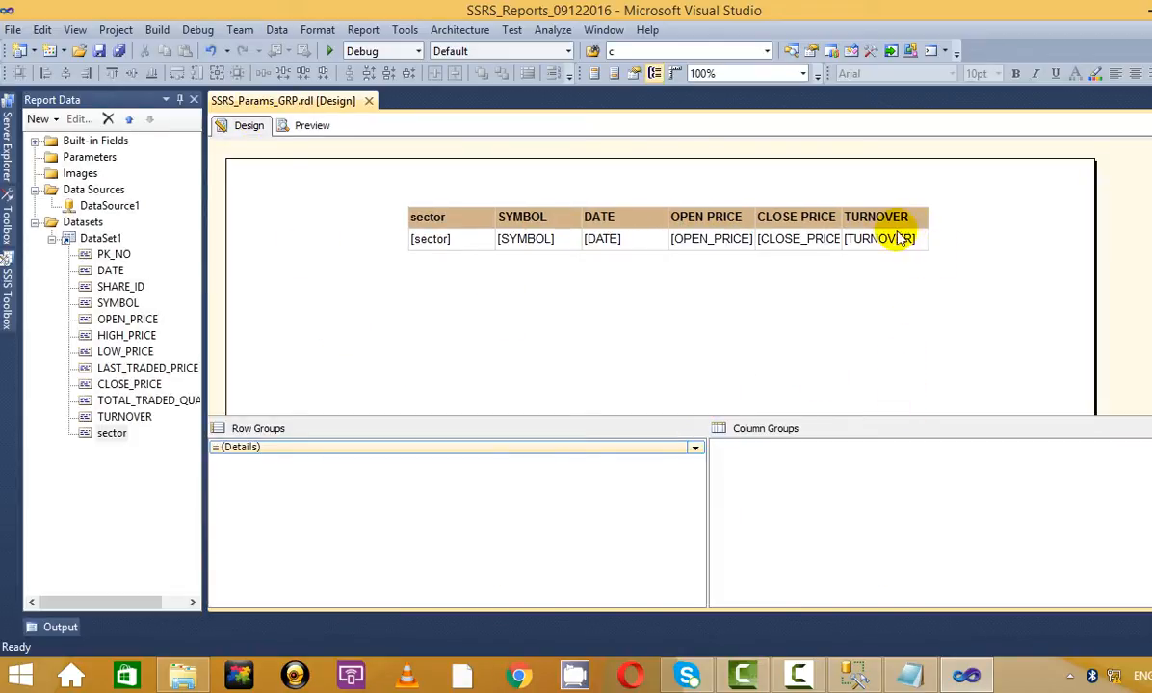
pyautogui.click(301, 128)
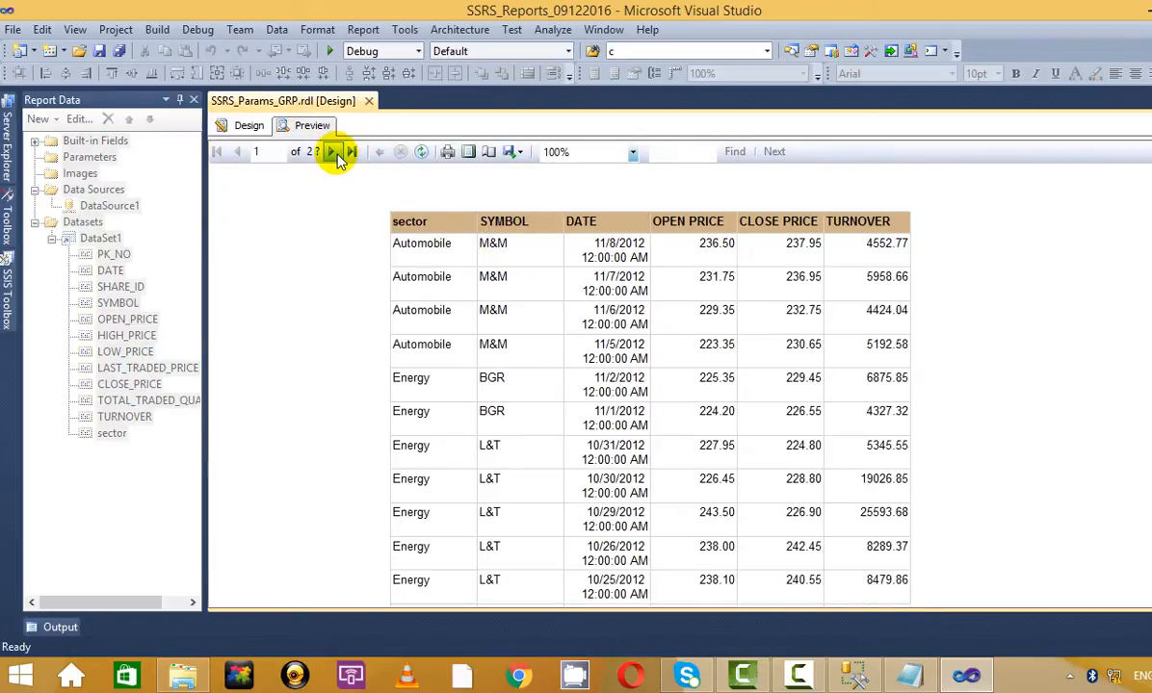
pyautogui.click(335, 154)
pyautogui.click(336, 154)
pyautogui.click(335, 155)
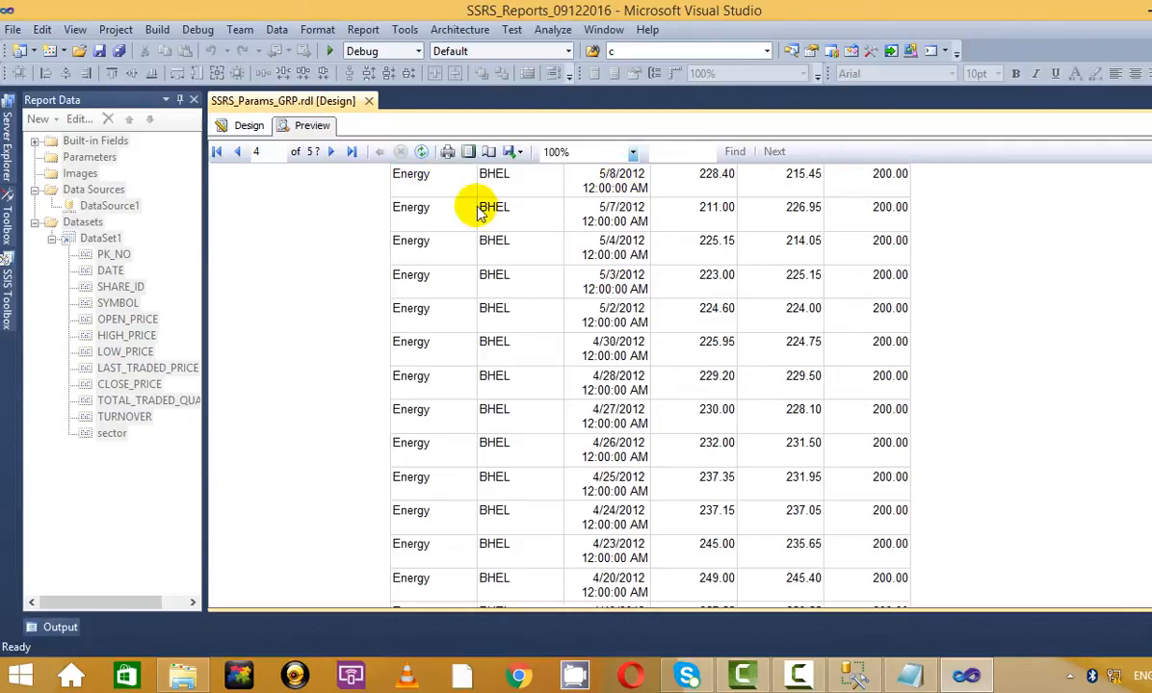
pyautogui.click(252, 126)
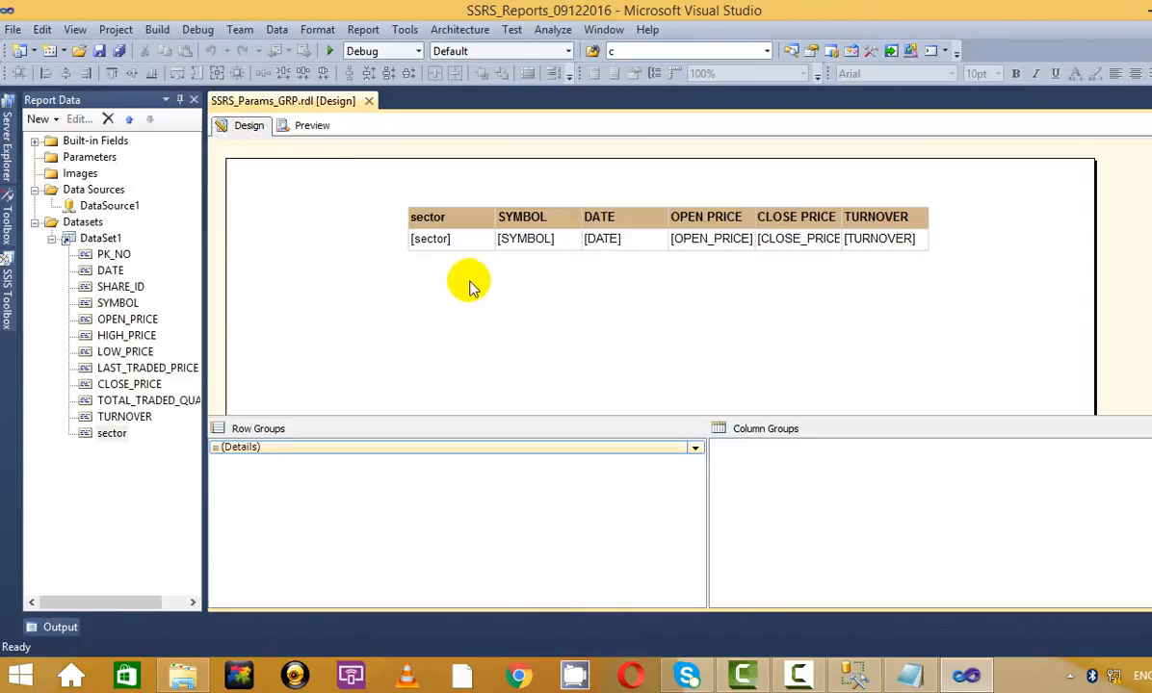
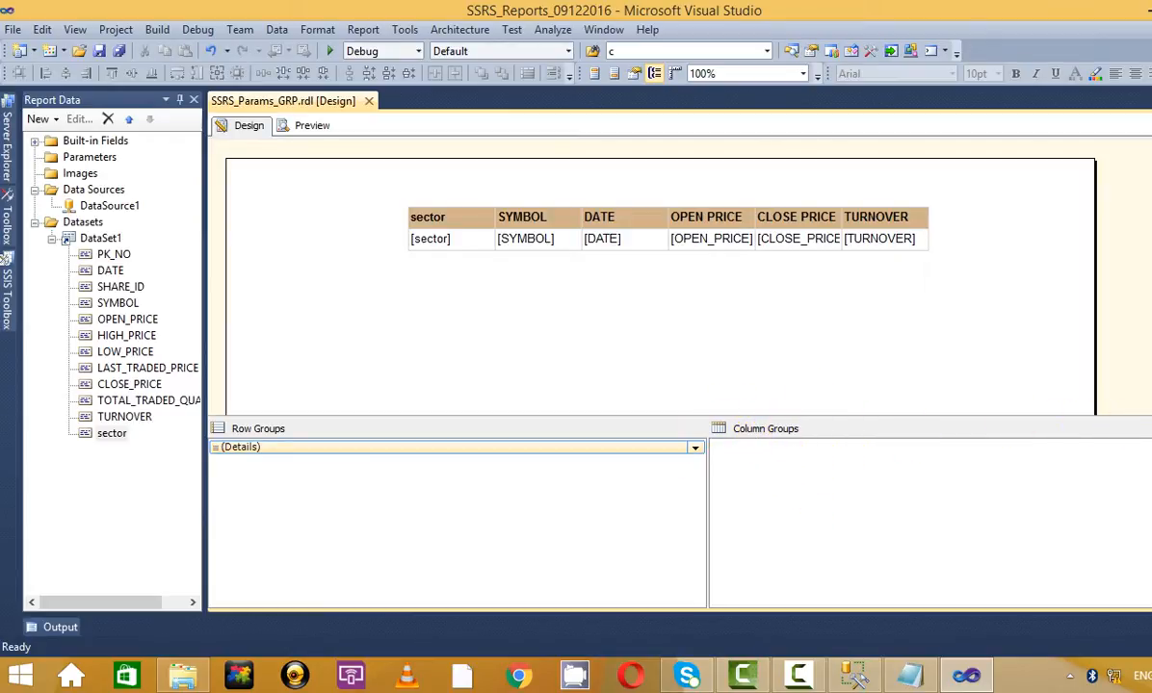
# - Set the table's Tablix properties to repeat header rows on each page
pyautogui.click(438, 239)
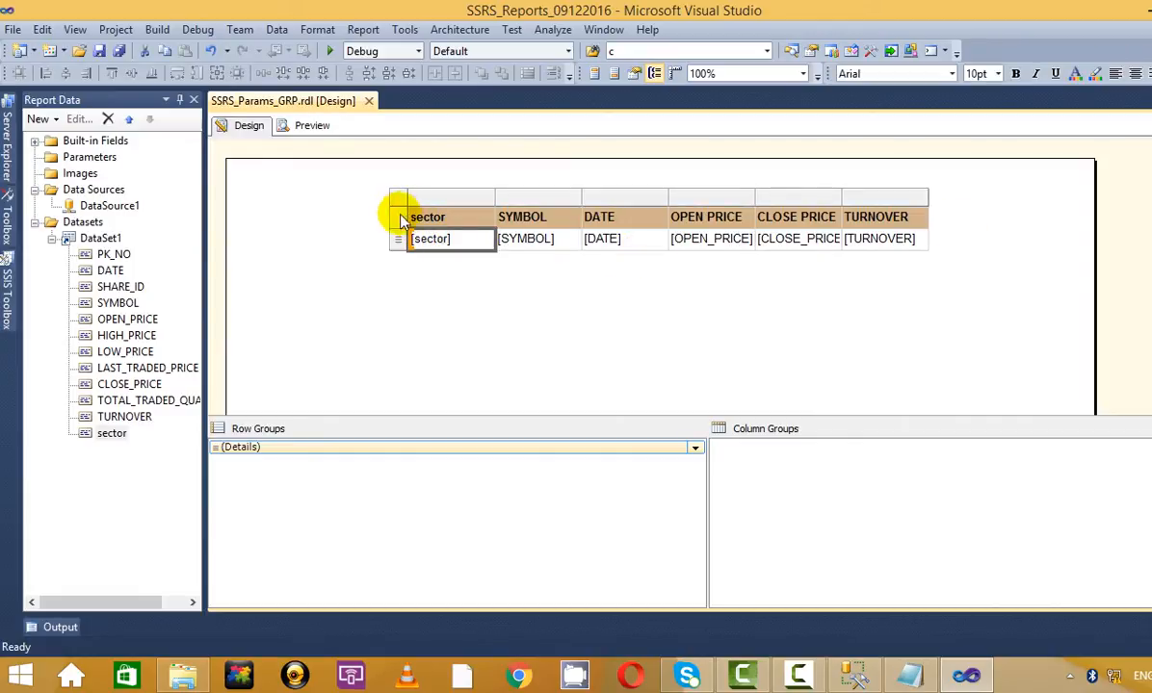
pyautogui.click(395, 218)
pyautogui.rightClick(395, 217)
pyautogui.click(438, 288)
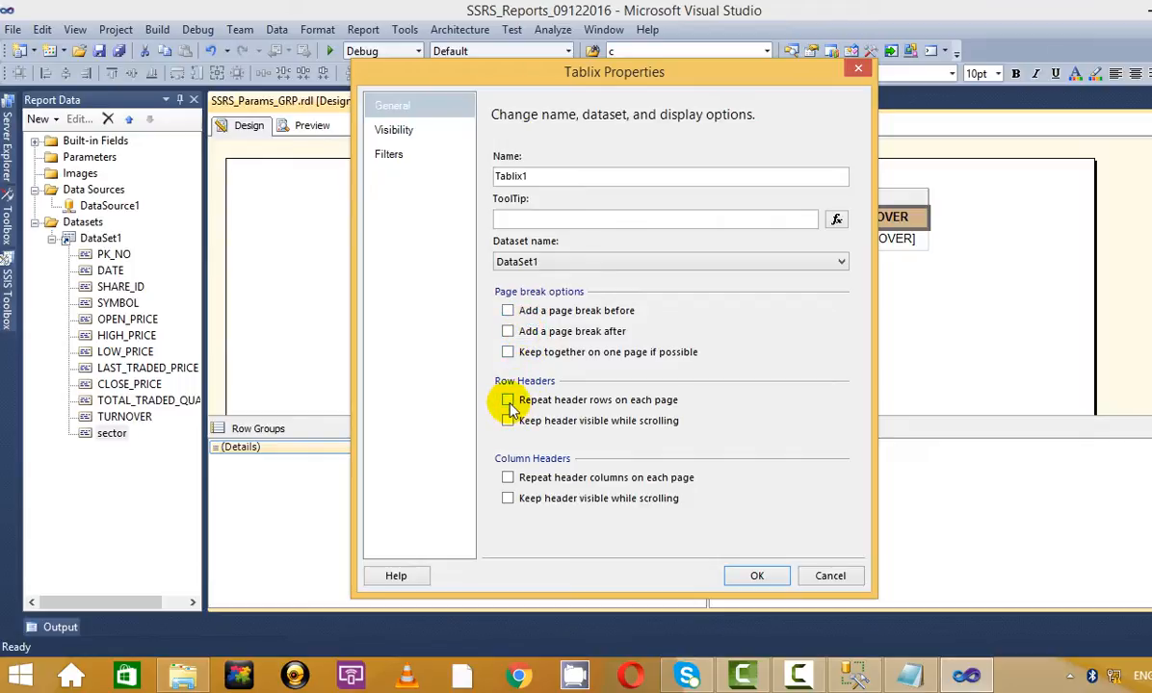
pyautogui.click(508, 403)
pyautogui.click(755, 574)
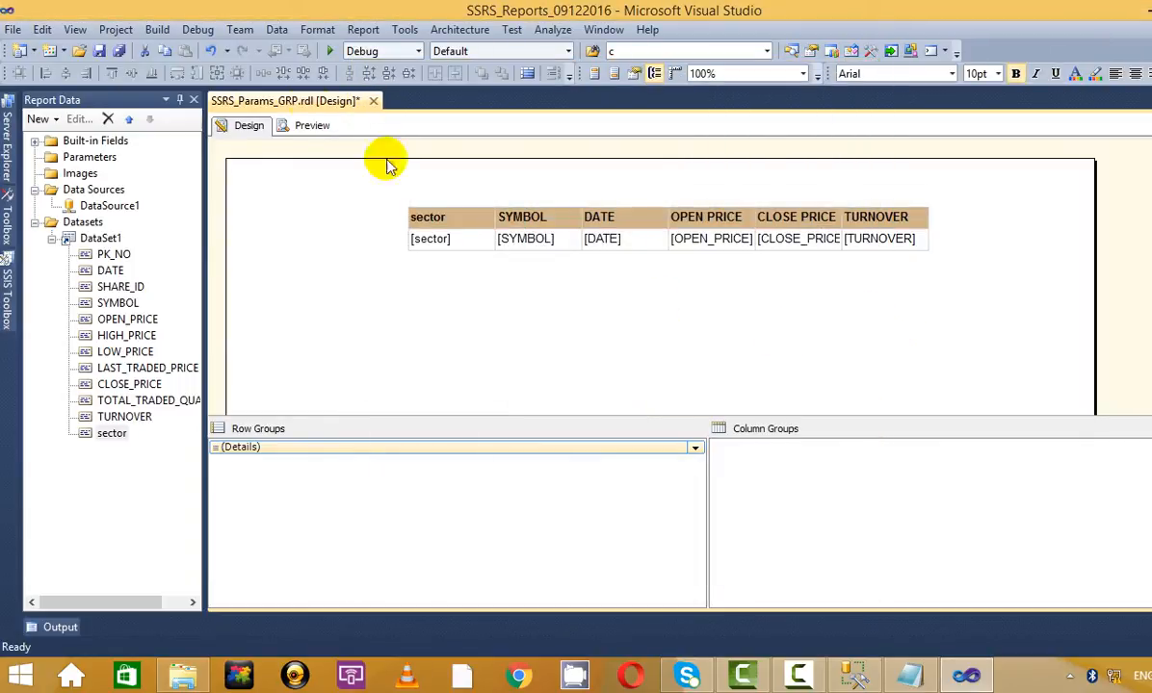
# - Preview the report, check page 2 for the repeated header row and return to the design
pyautogui.click(311, 125)
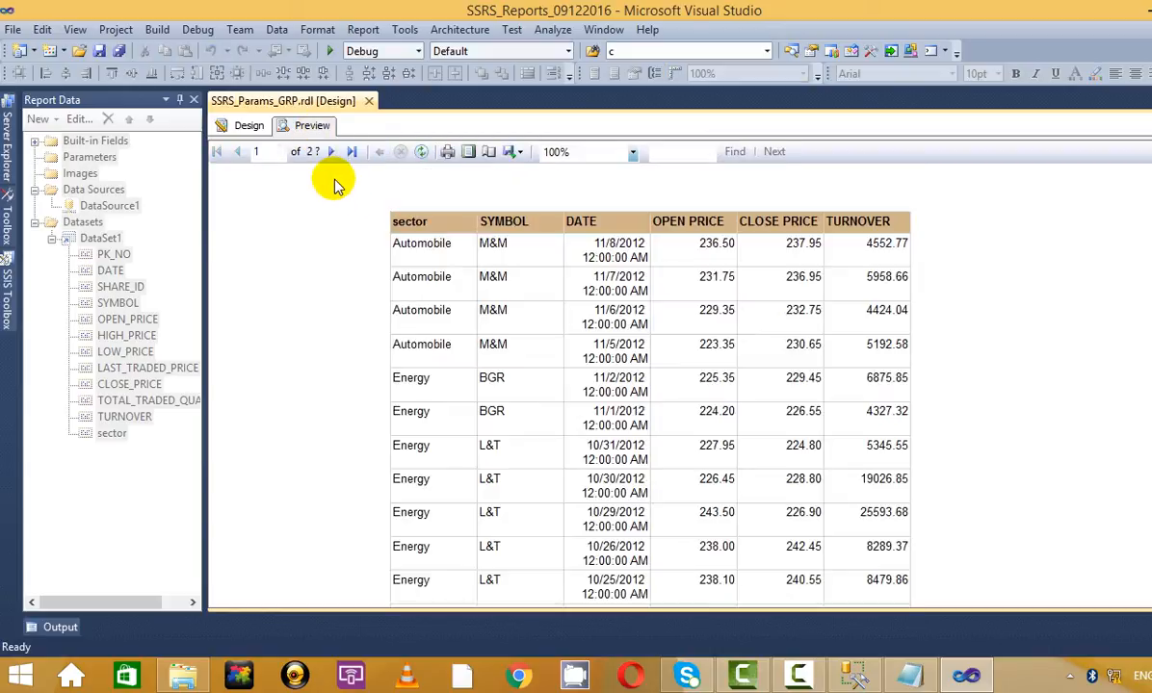
pyautogui.click(333, 151)
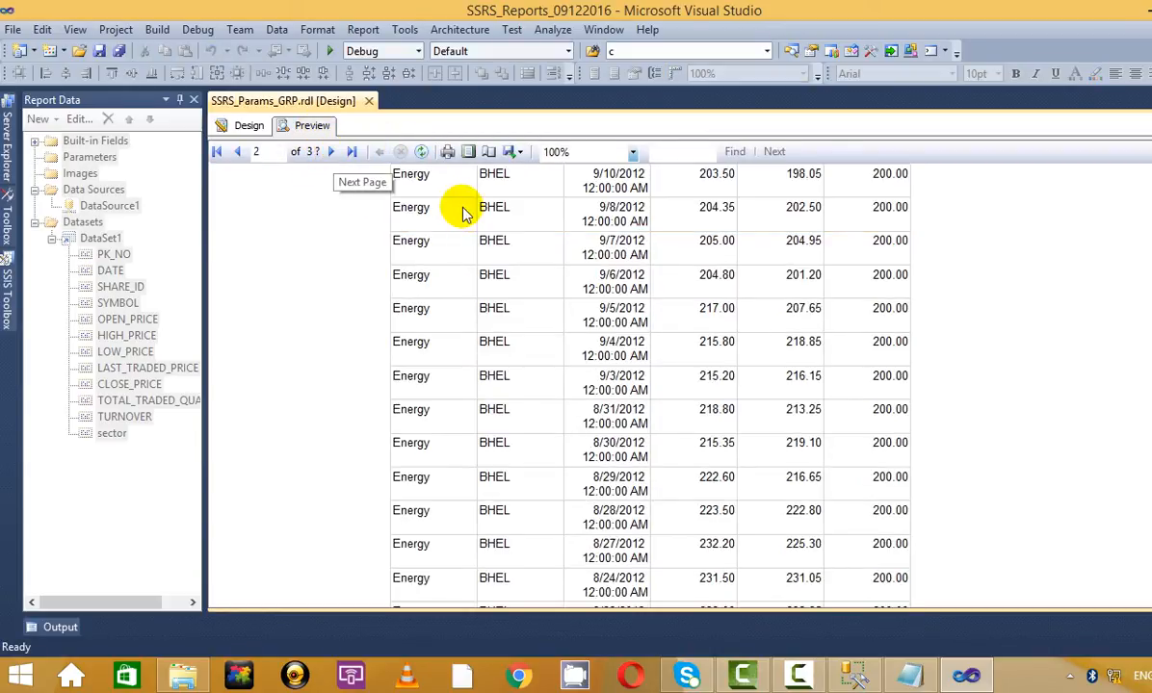
pyautogui.click(252, 133)
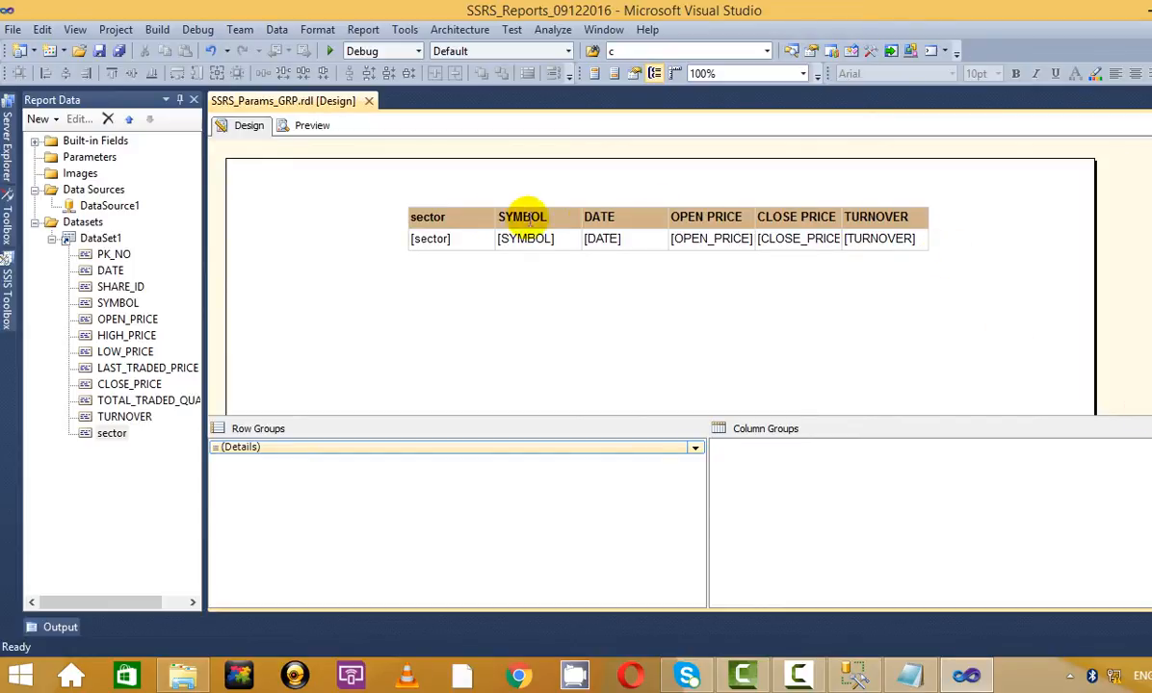
# - Select the table's header row and display the static members in the Row Groups and Column Groups
pyautogui.click(445, 217)
pyautogui.click(399, 218)
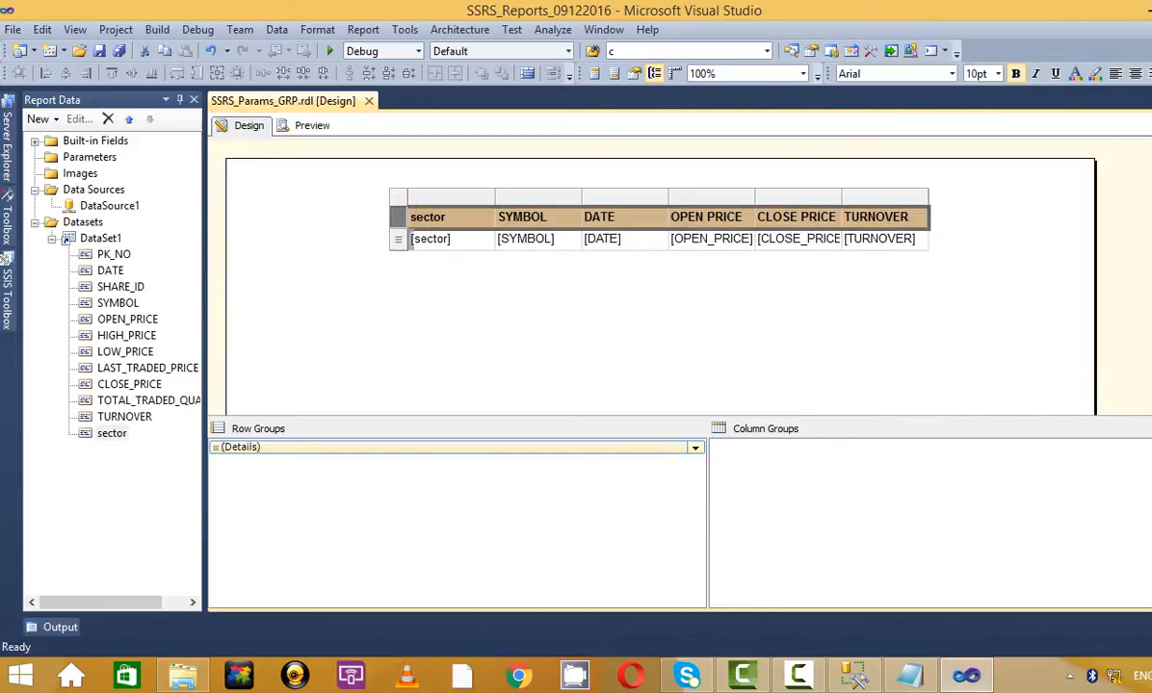
pyautogui.click(1125, 447)
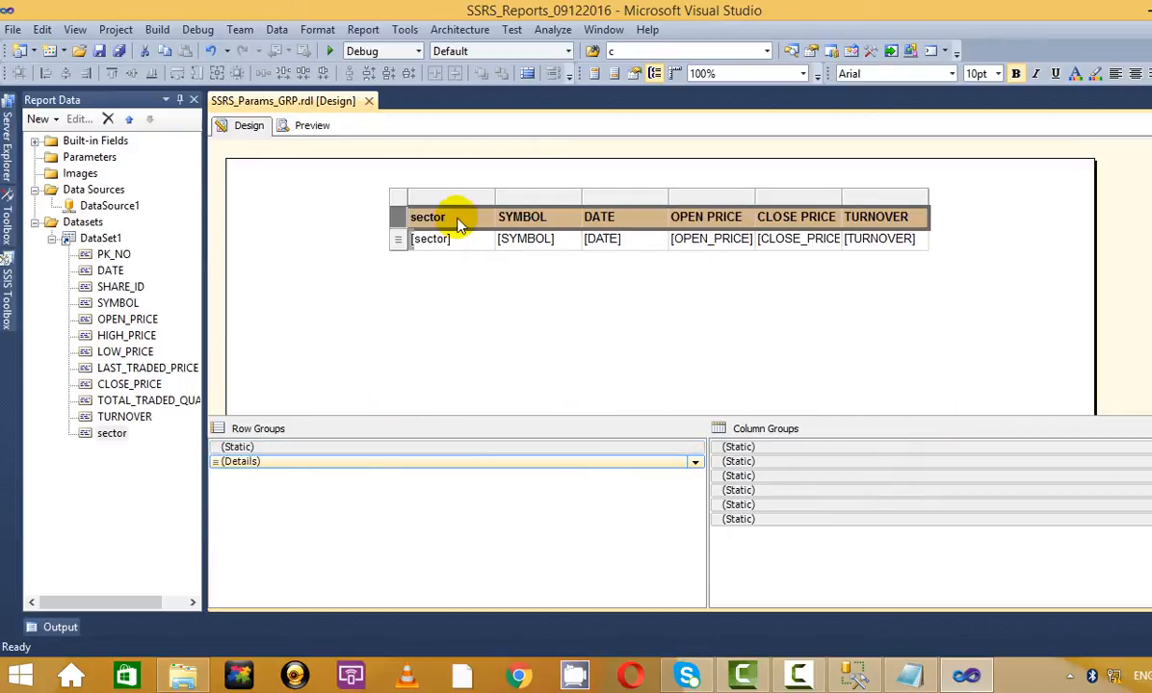
# - Set RepeatOnNewPage to True for the static header member in the Row Groups
pyautogui.click(592, 449)
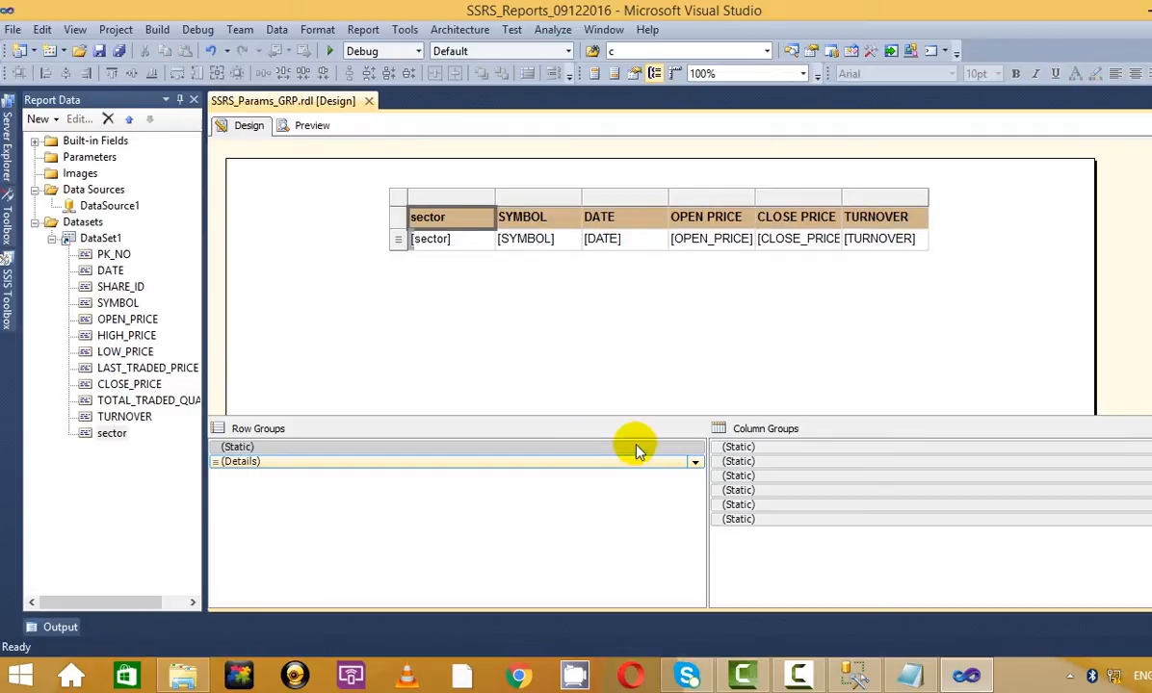
pyautogui.moveTo(1150, 135)
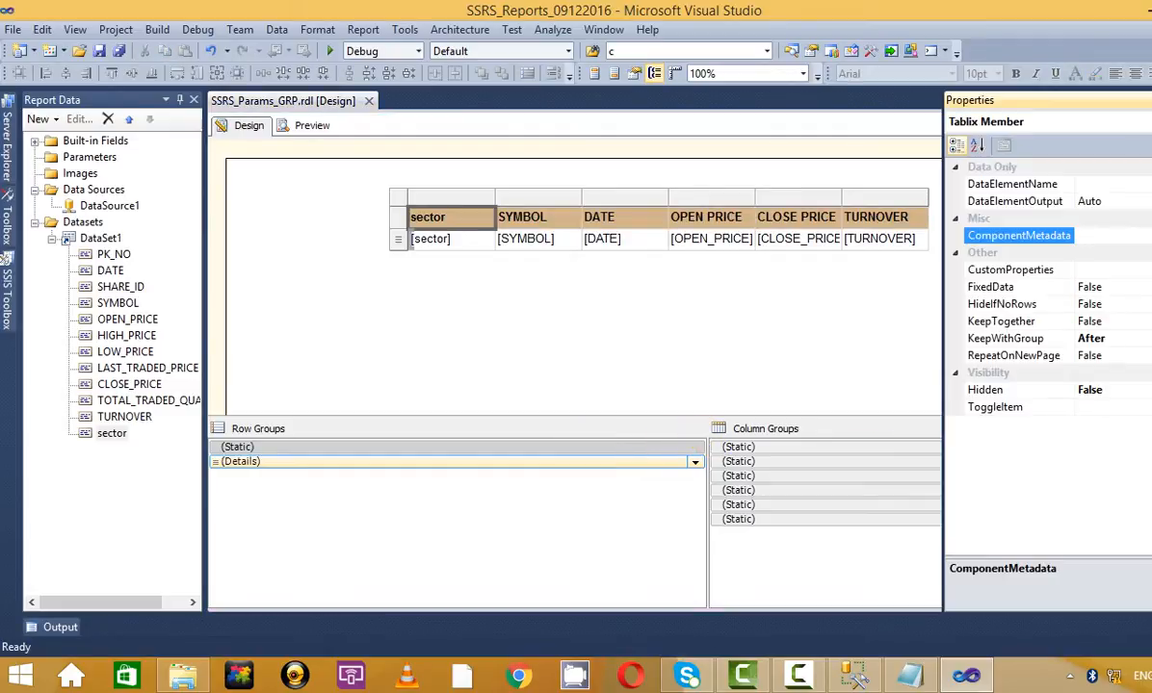
pyautogui.click(1013, 355)
pyautogui.moveTo(1150, 222)
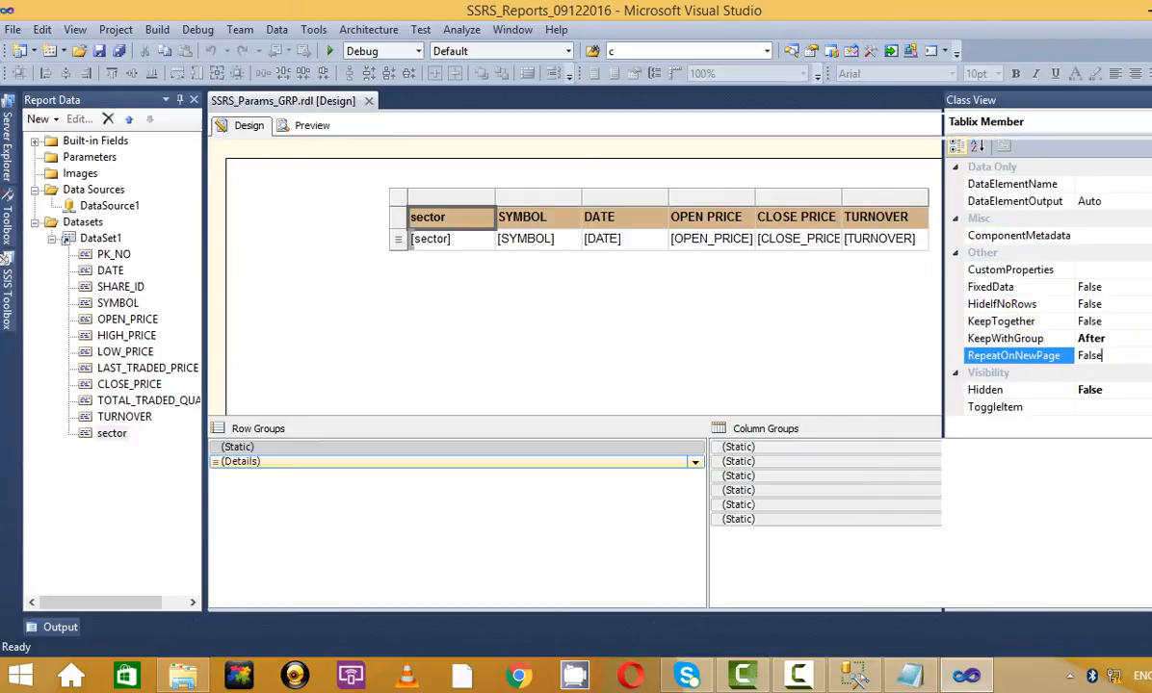
pyautogui.click(674, 462)
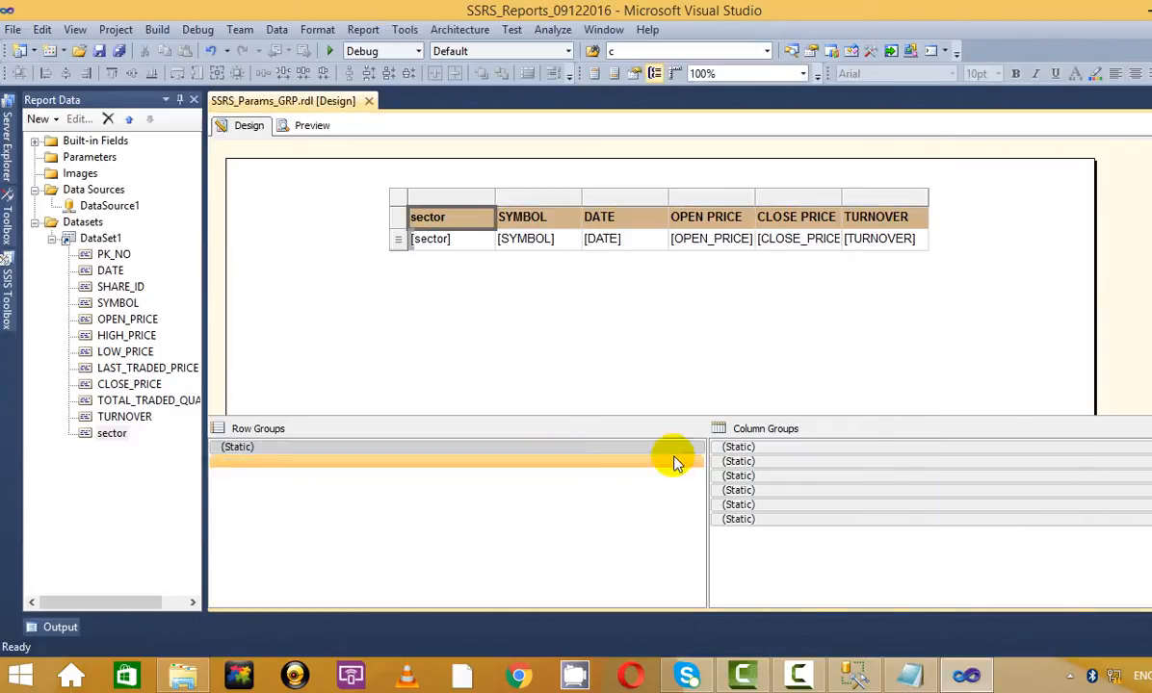
pyautogui.moveTo(1150, 144)
pyautogui.click(1146, 356)
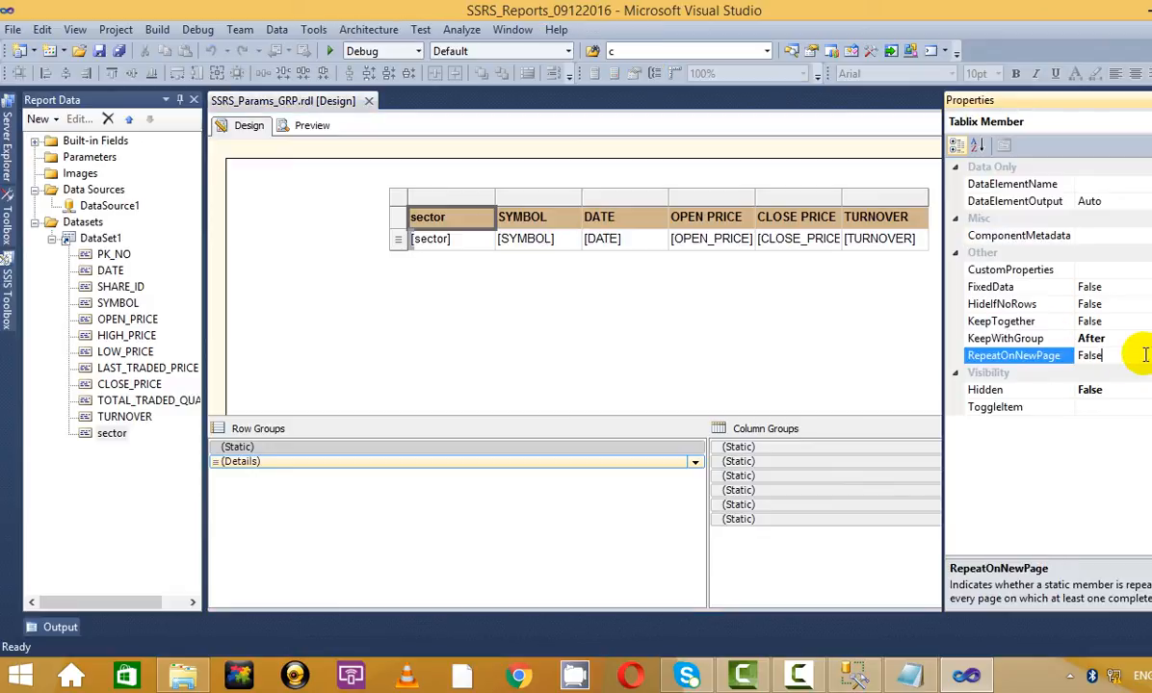
pyautogui.click(1144, 355)
pyautogui.click(1117, 376)
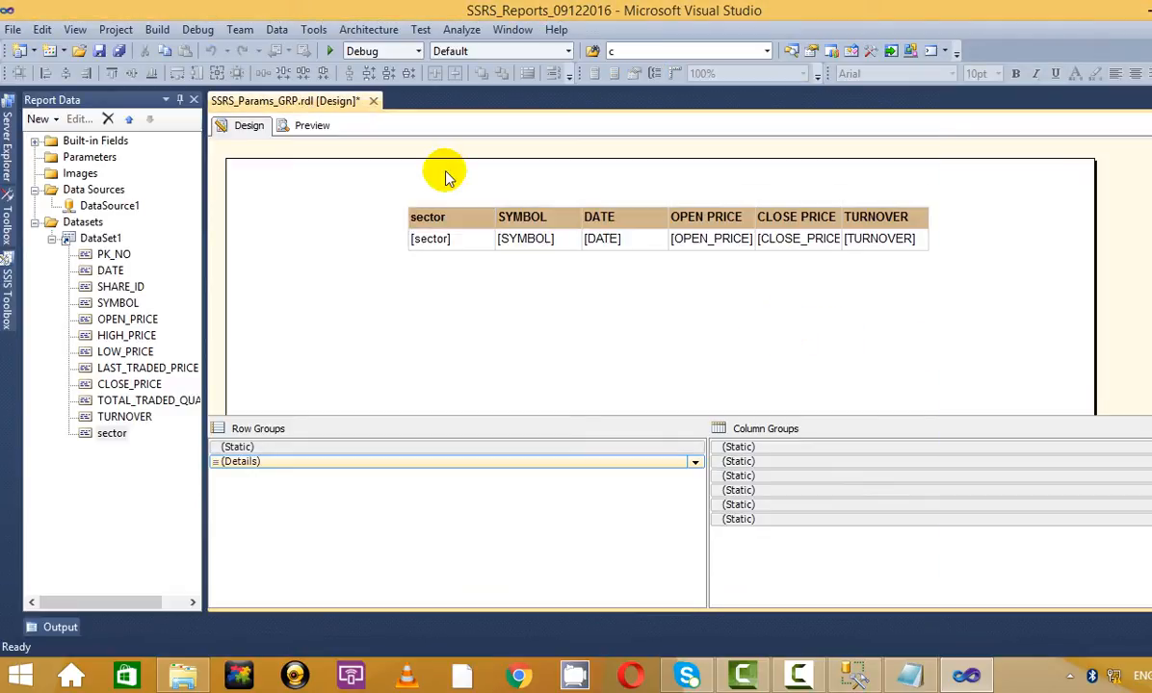
# - Preview the report, page forward to page 6 to check the repeated column headers and return to the design
pyautogui.click(313, 125)
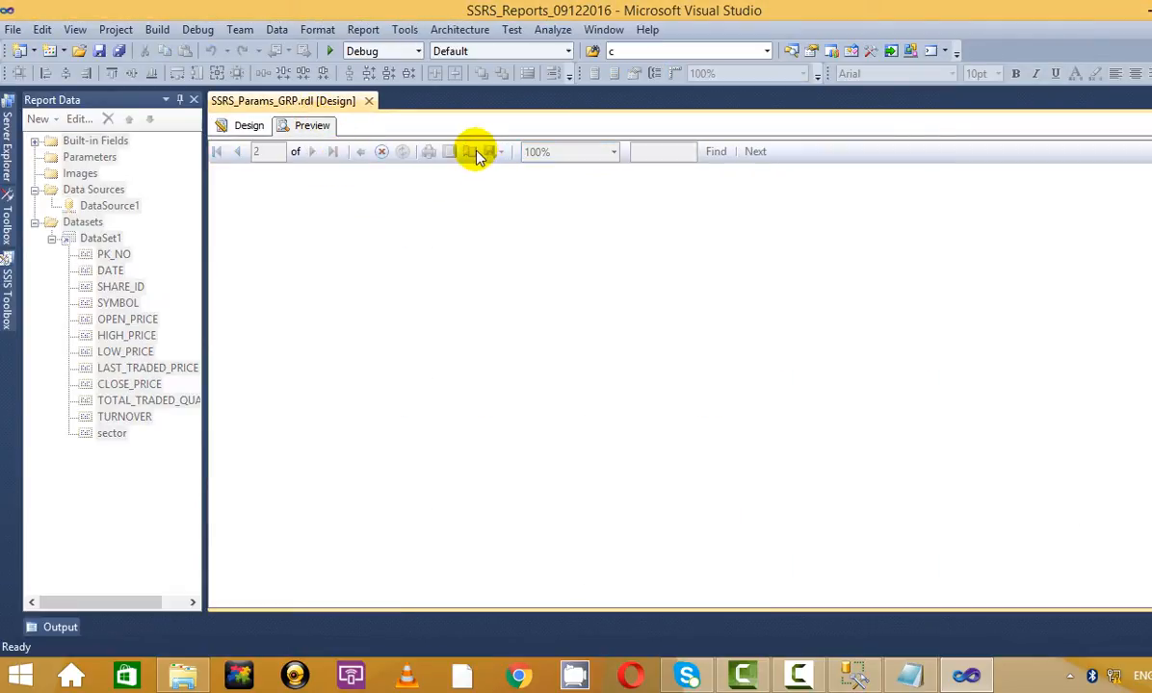
pyautogui.click(332, 154)
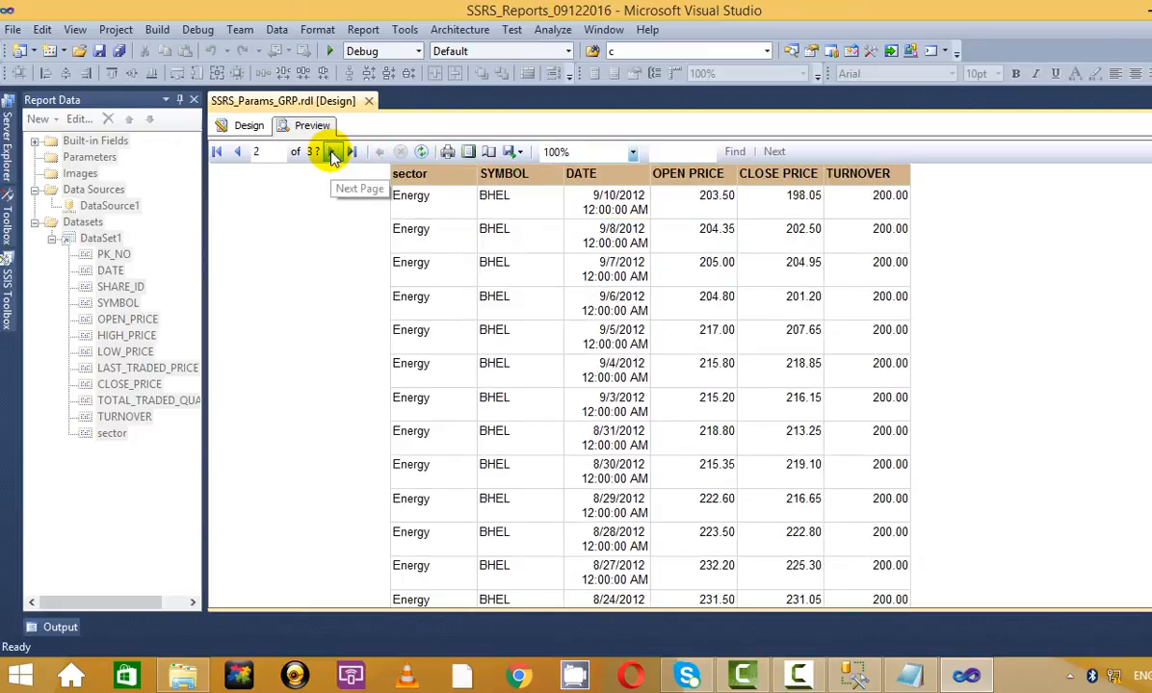
pyautogui.click(332, 154)
pyautogui.click(332, 154)
pyautogui.click(333, 155)
pyautogui.click(332, 154)
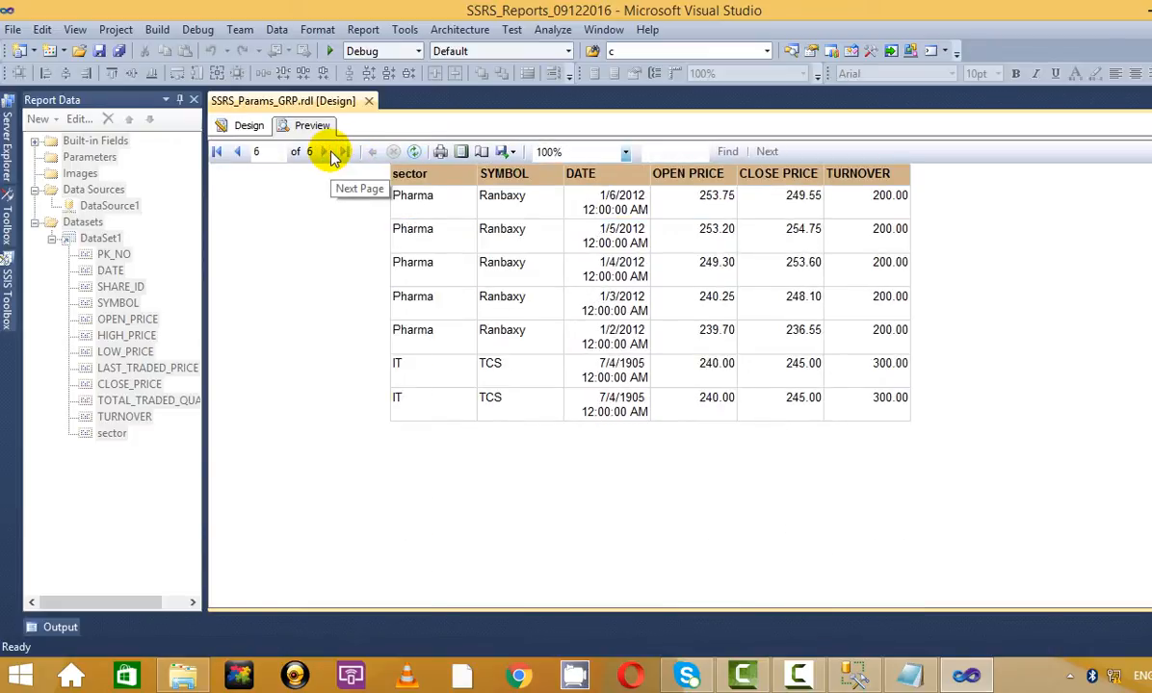
pyautogui.click(248, 125)
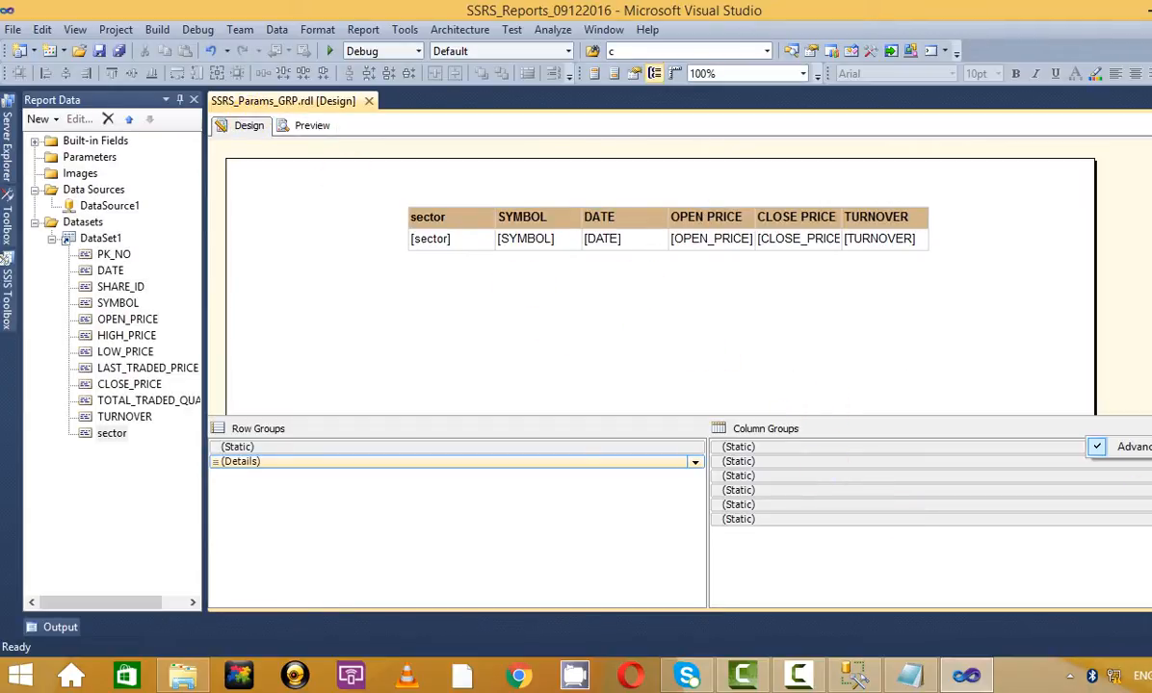
# - Turn off Advanced Mode for the grouping pane and review the header row options in the table's Tablix properties
pyautogui.click(1122, 446)
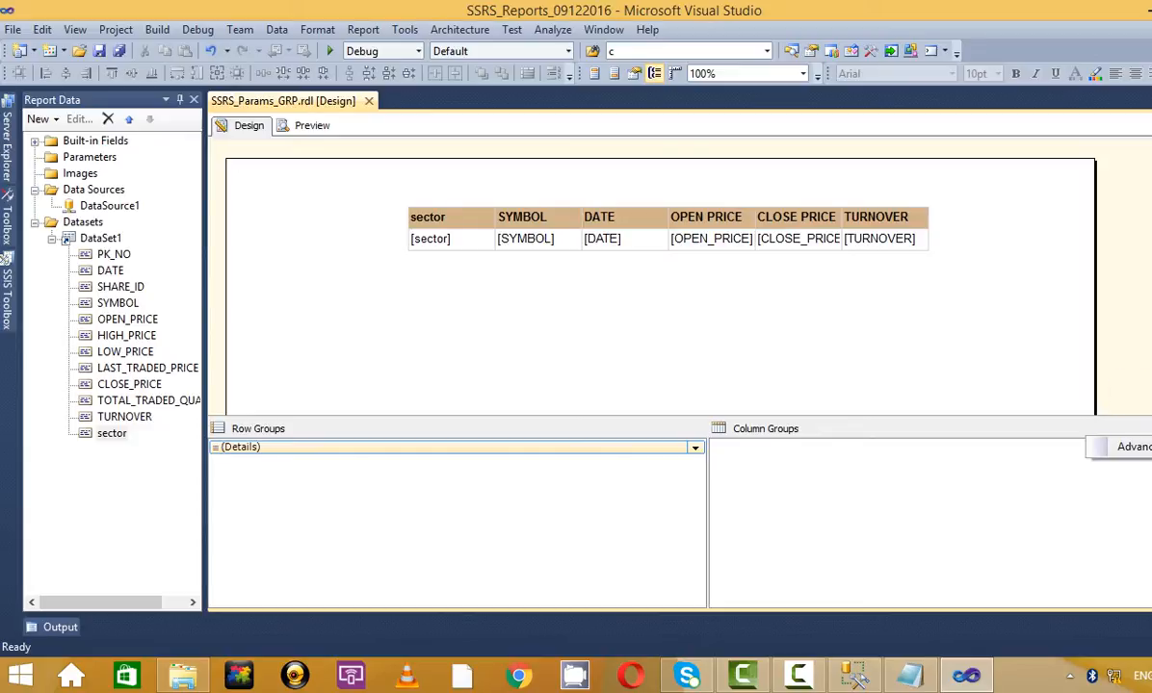
pyautogui.click(427, 218)
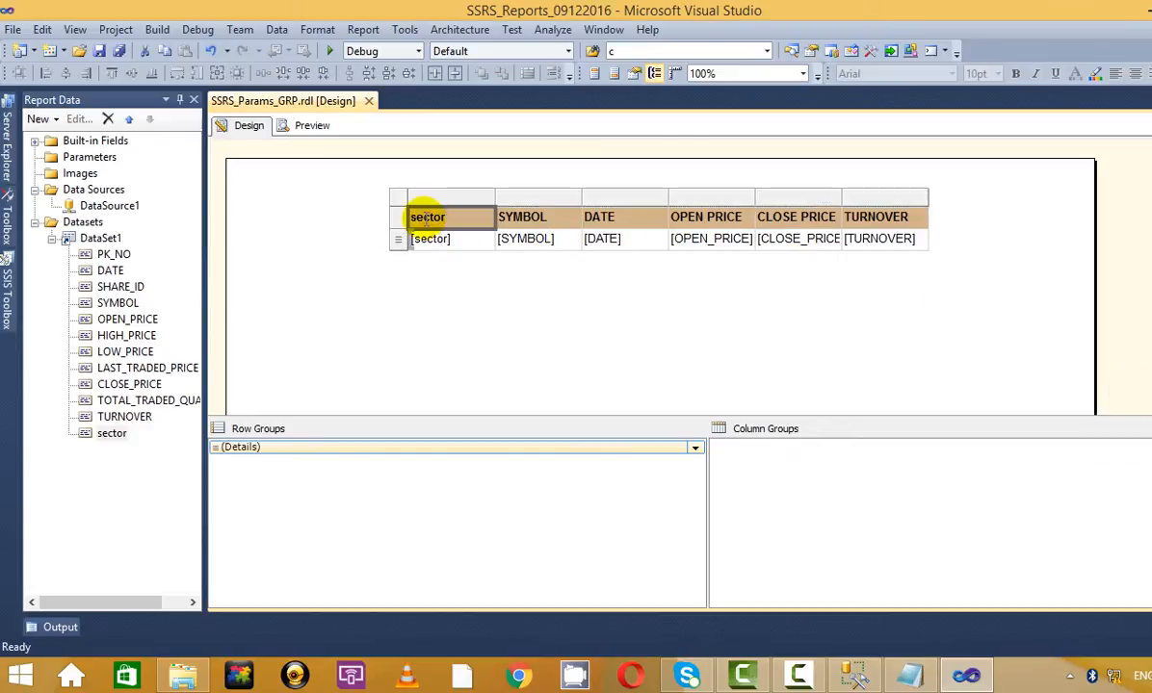
pyautogui.rightClick(399, 220)
pyautogui.click(457, 288)
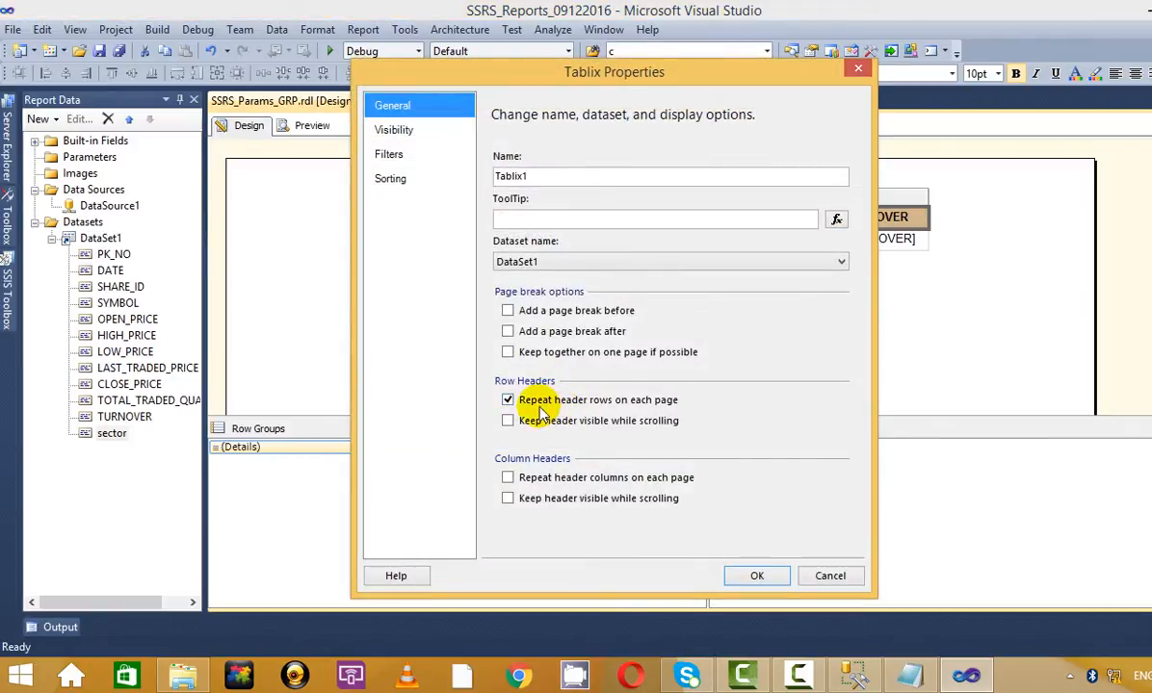
pyautogui.click(855, 73)
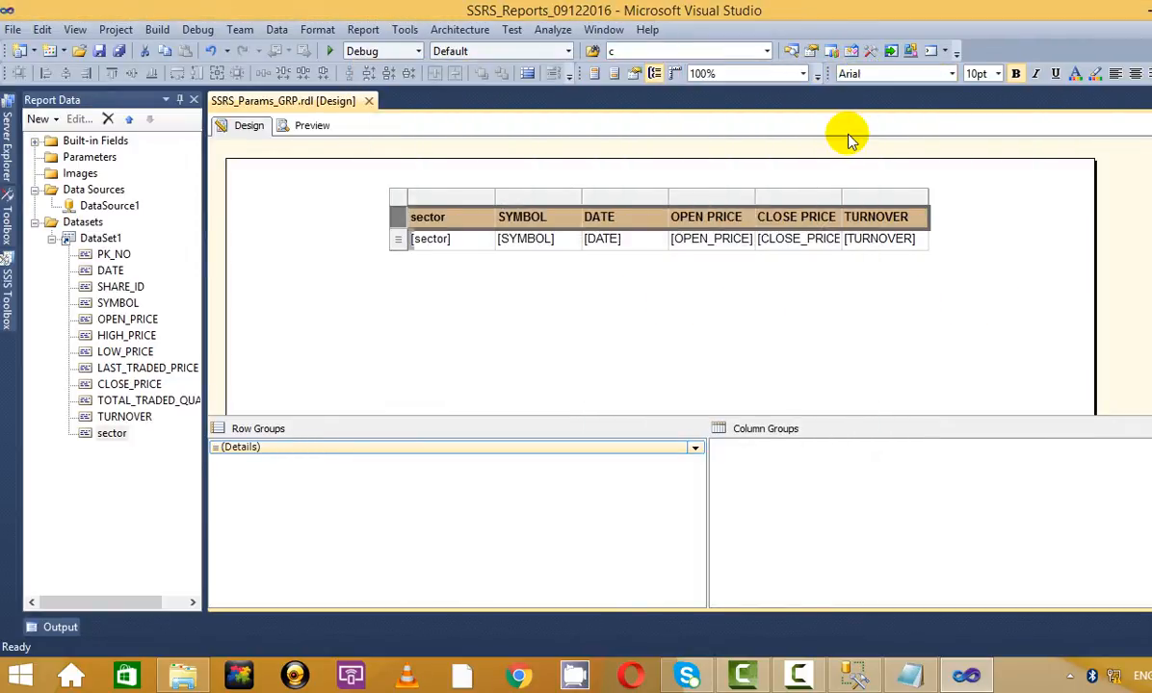
# - Preview the first page of the report and return to the design
pyautogui.click(310, 126)
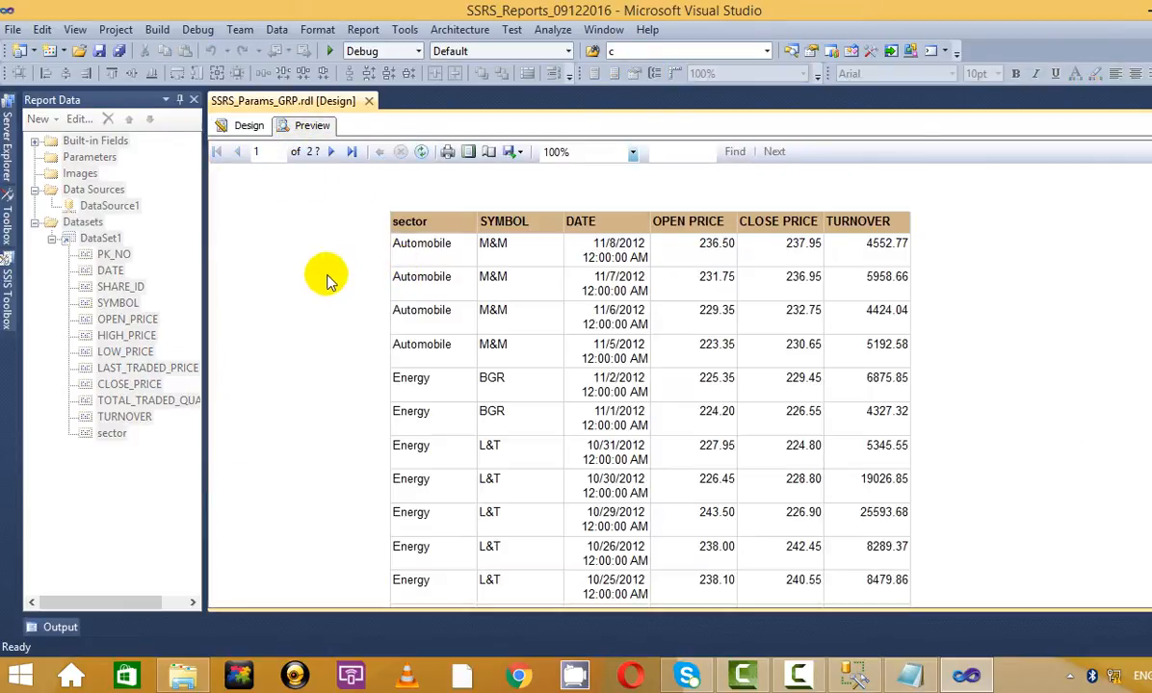
pyautogui.scroll(-2, 669, 481)
pyautogui.scroll(2, 671, 483)
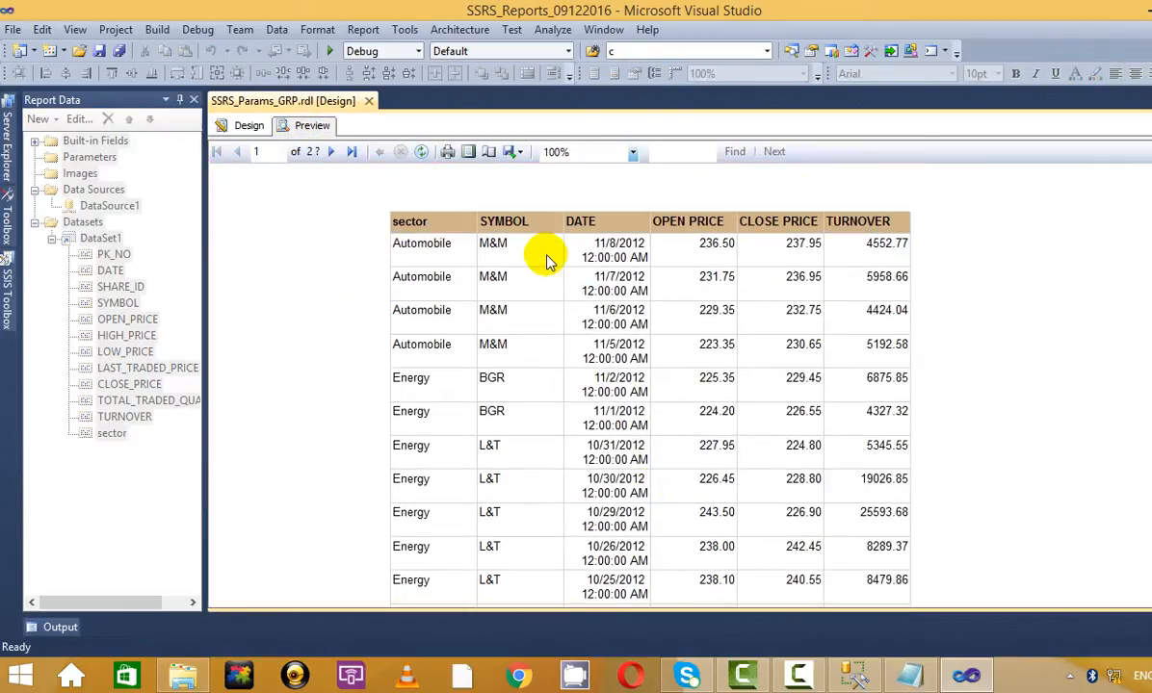
pyautogui.click(239, 125)
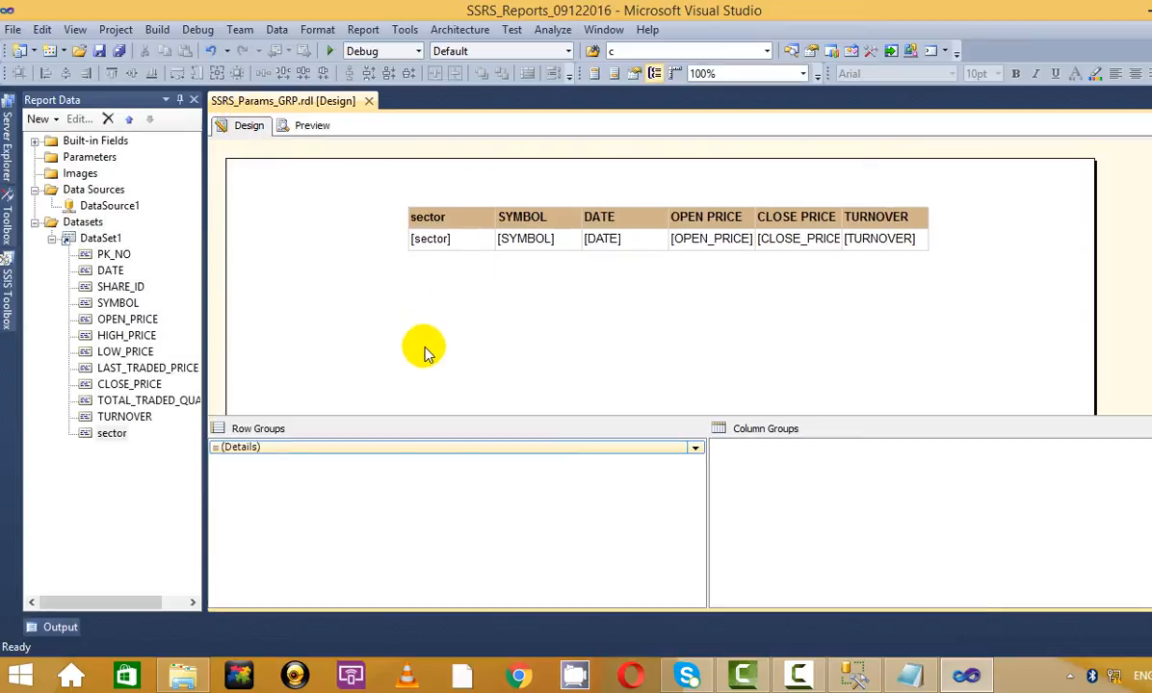
pyautogui.click(104, 239)
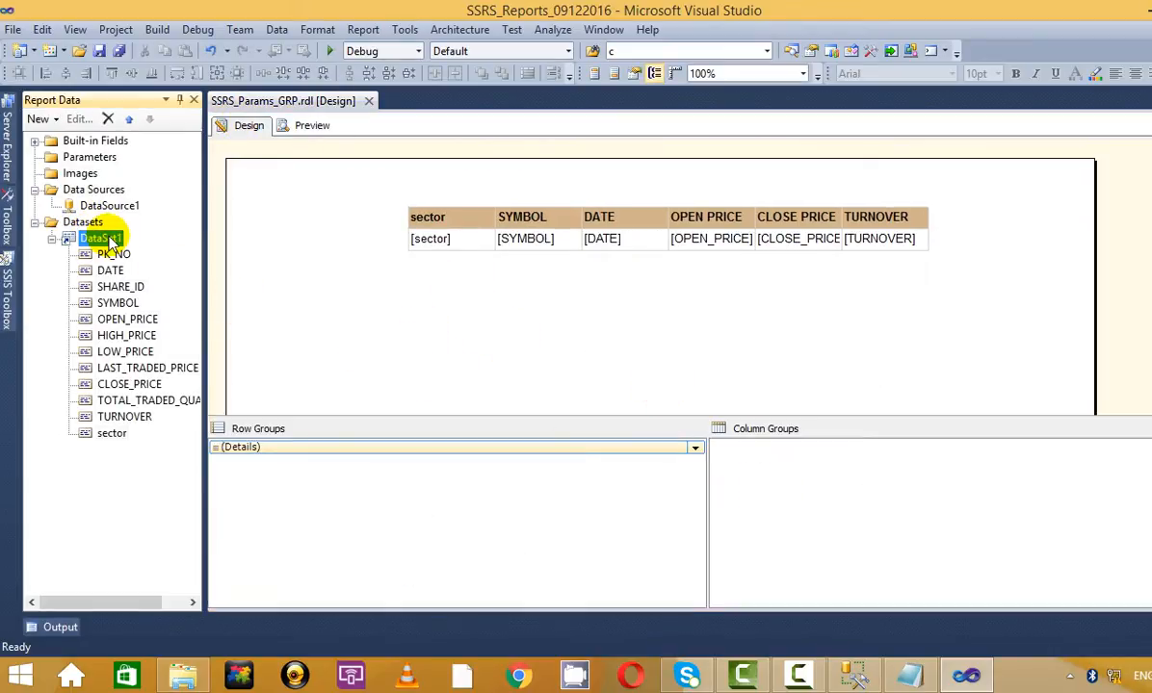
pyautogui.rightClick(111, 246)
pyautogui.click(314, 190)
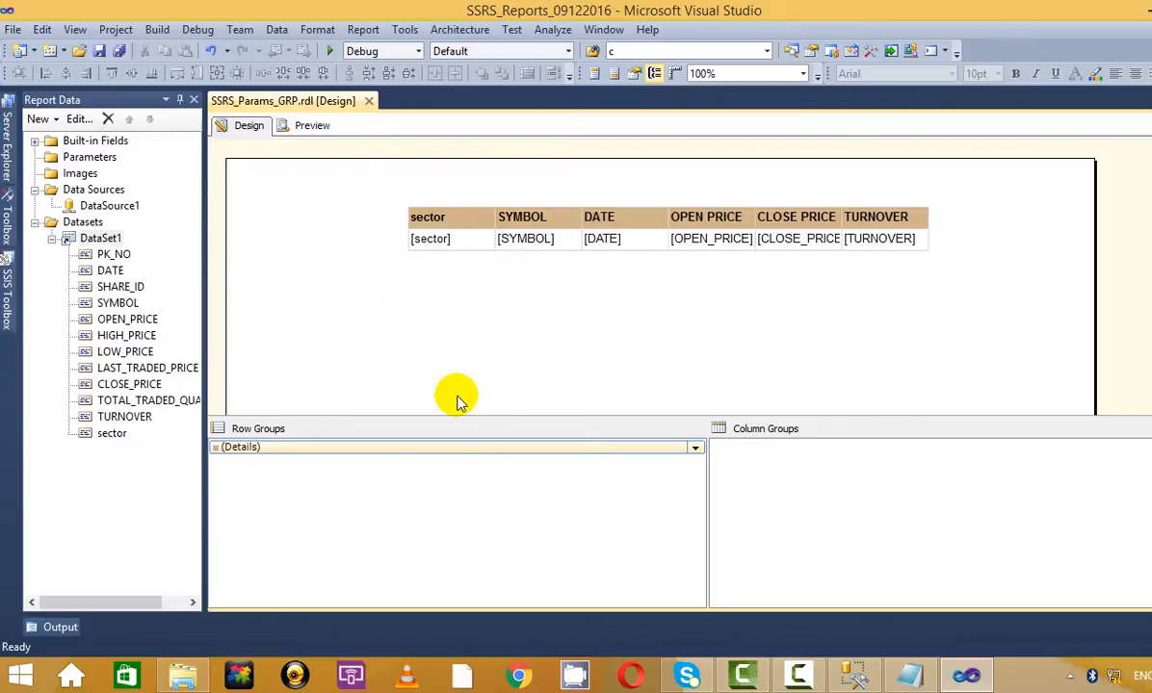
# - Display the group commands available for the Details row group, and check the ungrouped rows in the report preview
pyautogui.click(696, 450)
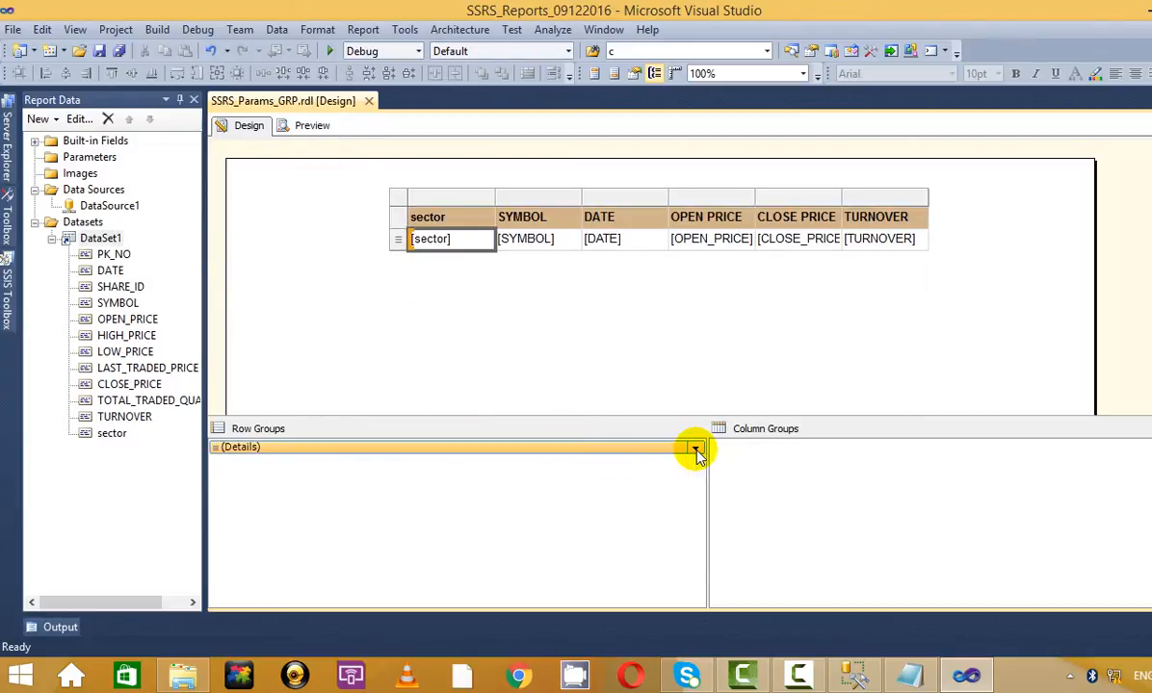
pyautogui.click(695, 450)
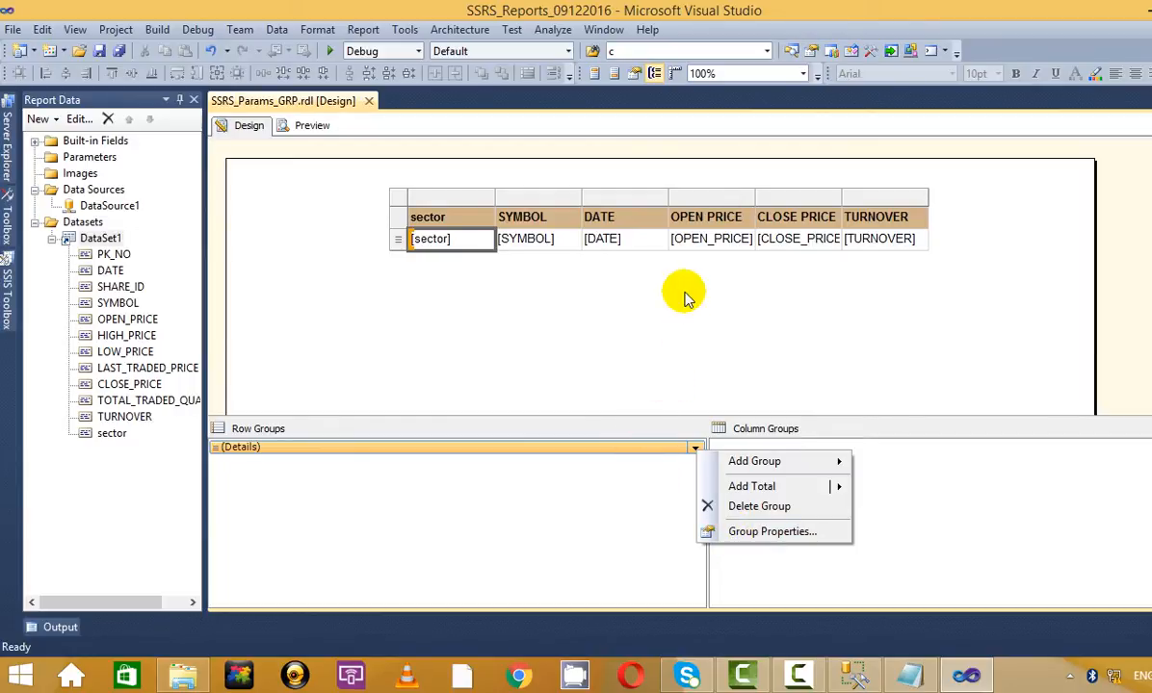
pyautogui.click(650, 289)
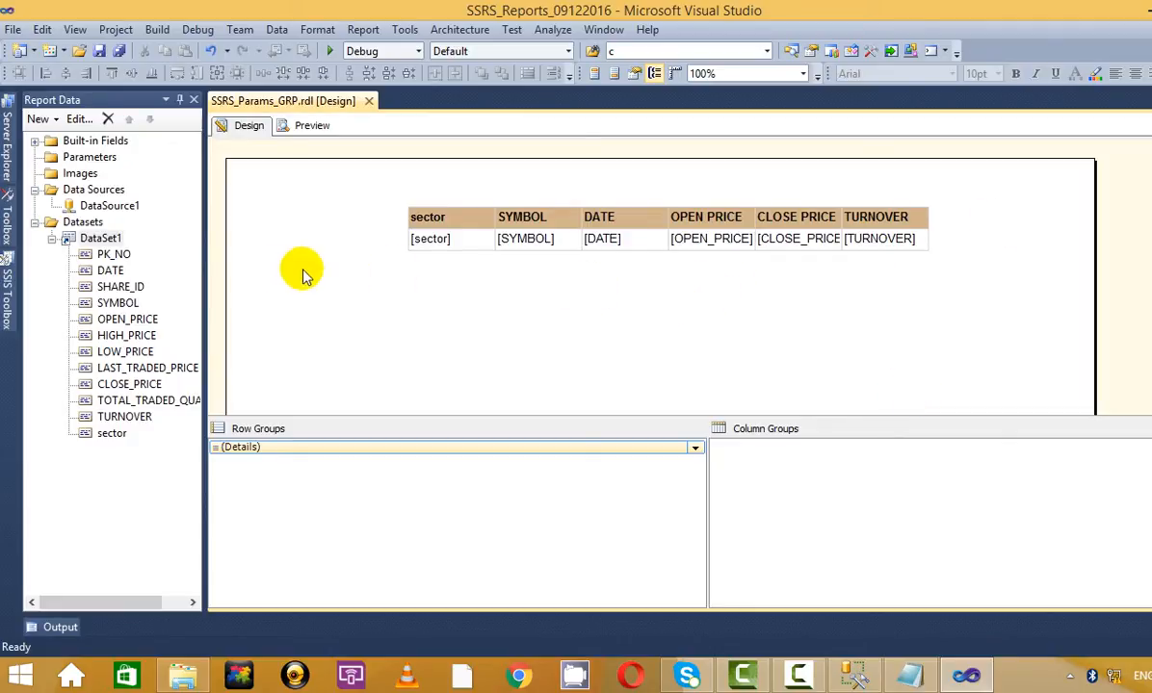
pyautogui.click(304, 128)
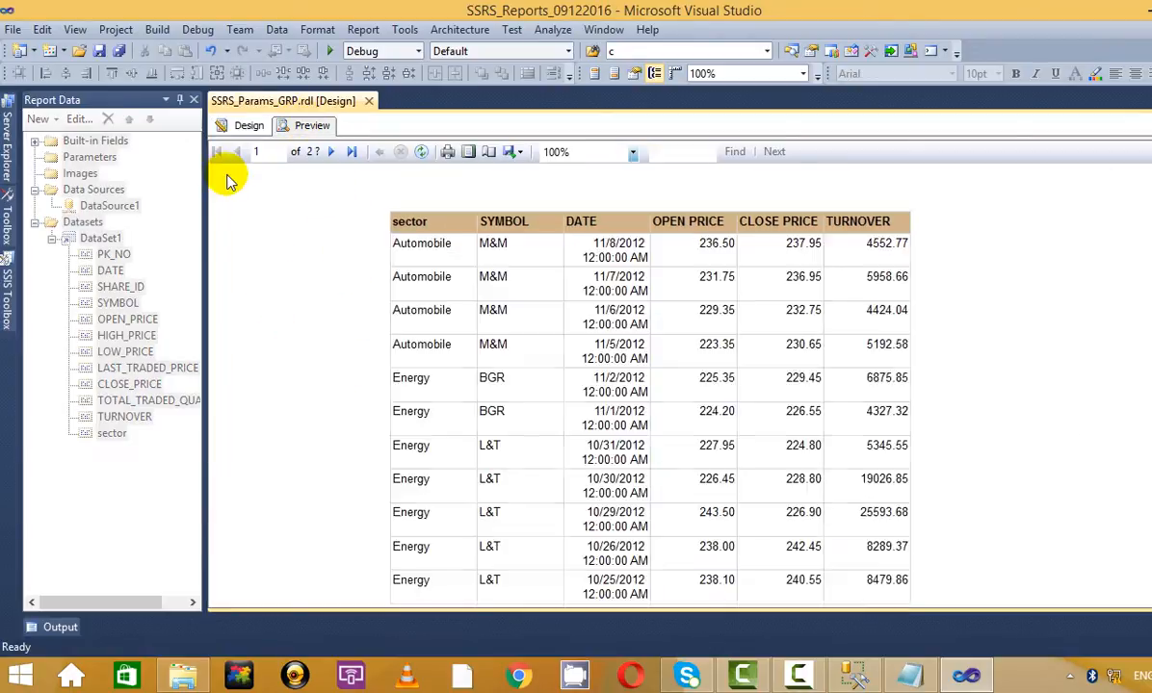
pyautogui.click(241, 128)
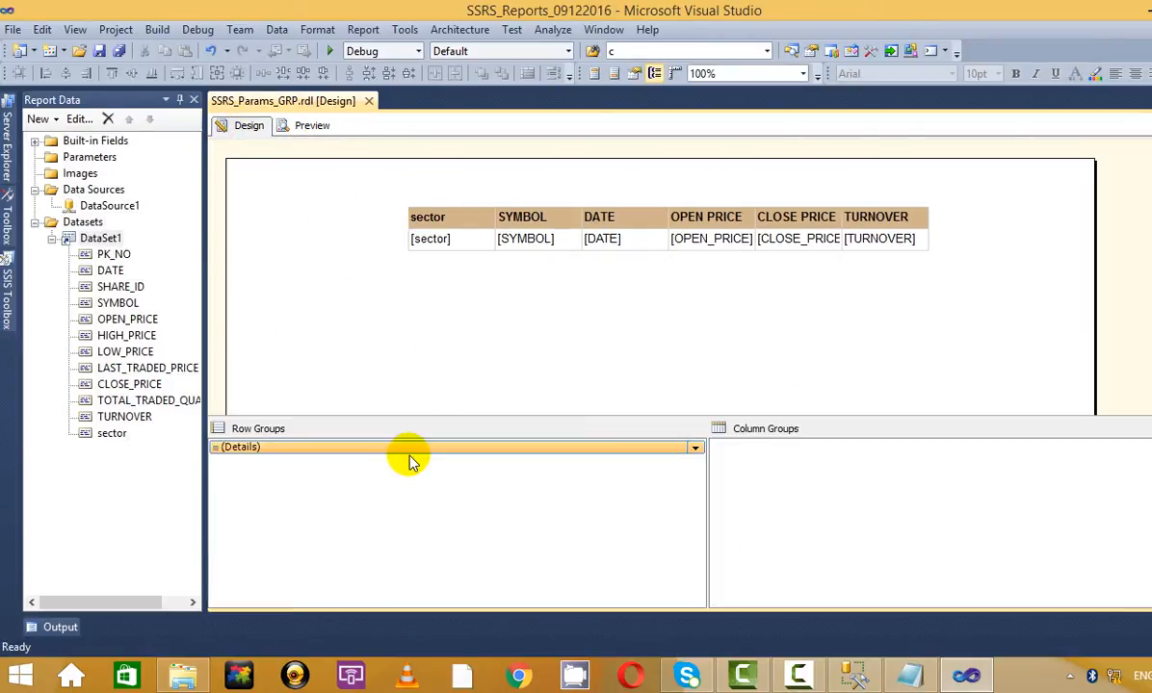
# - Delete the sector and SYMBOL columns from the table and check the report preview
pyautogui.click(455, 217)
pyautogui.rightClick(465, 207)
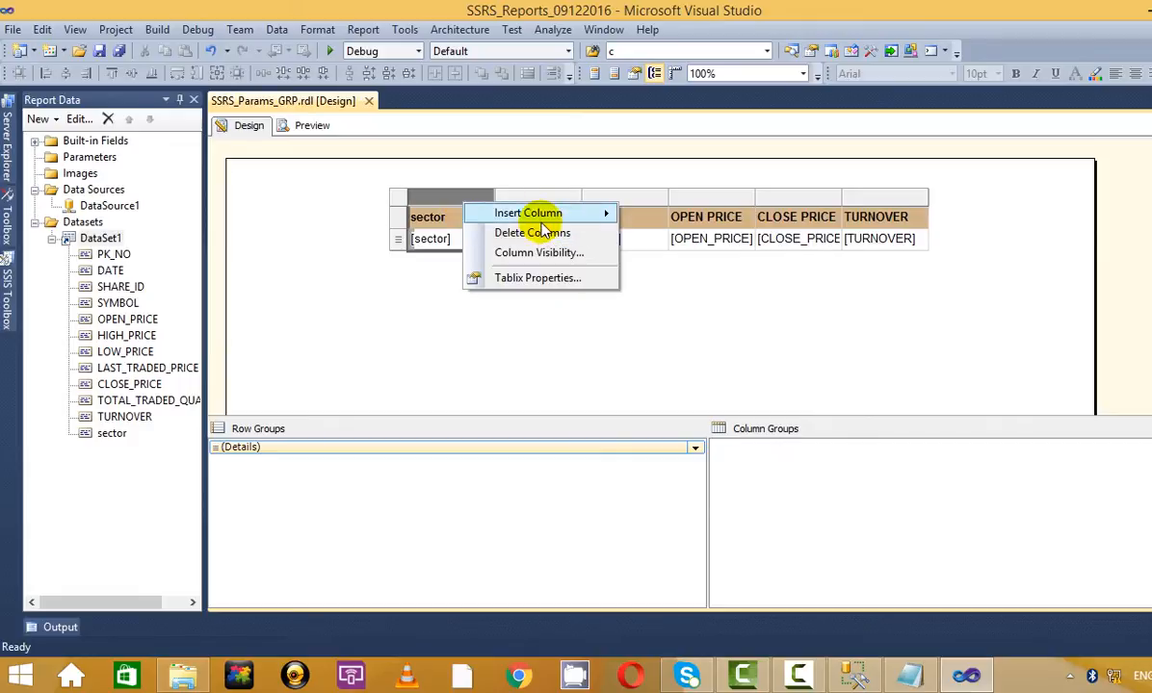
pyautogui.click(511, 231)
pyautogui.rightClick(438, 200)
pyautogui.click(501, 231)
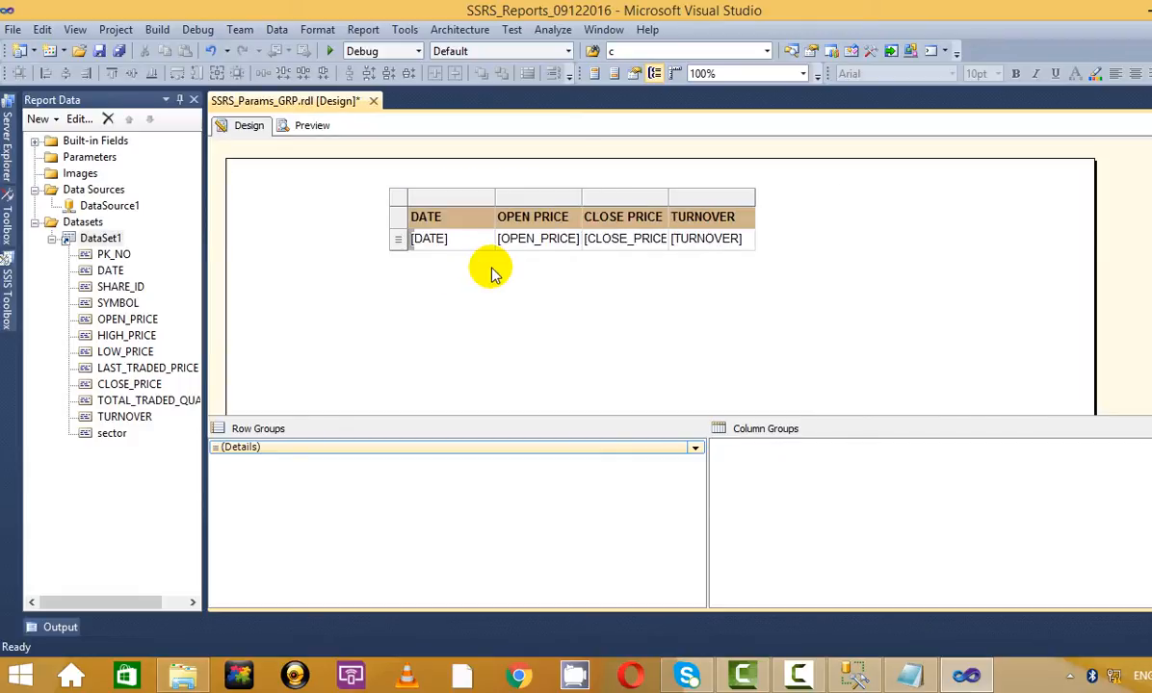
pyautogui.click(301, 125)
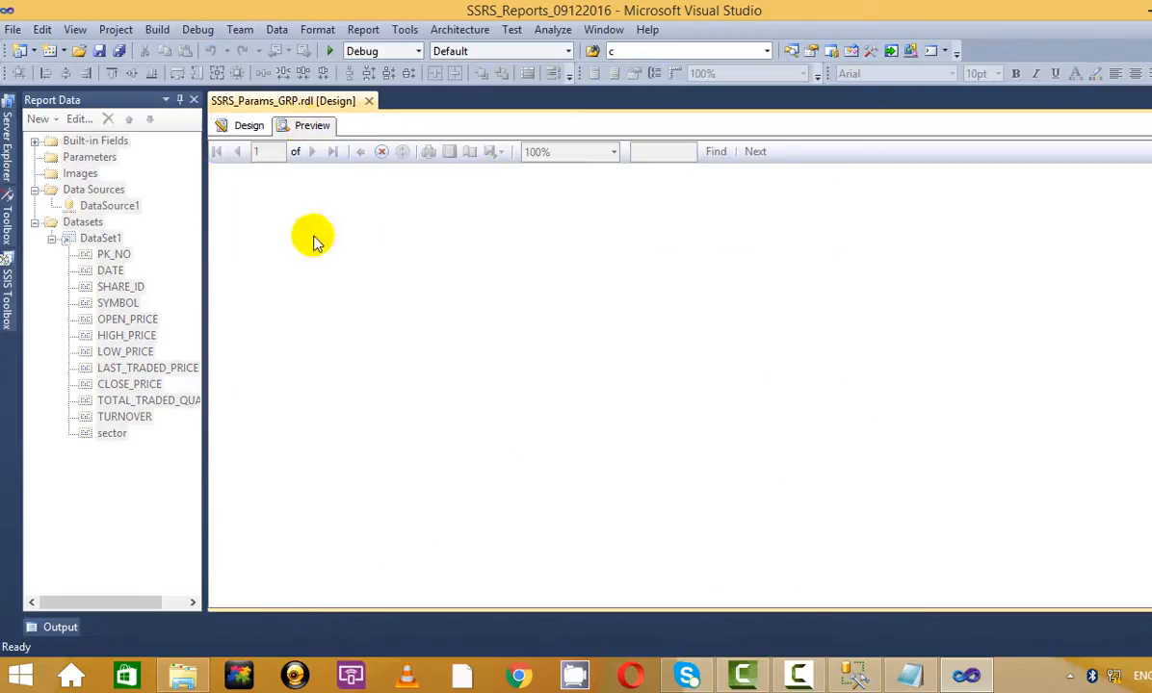
pyautogui.click(242, 127)
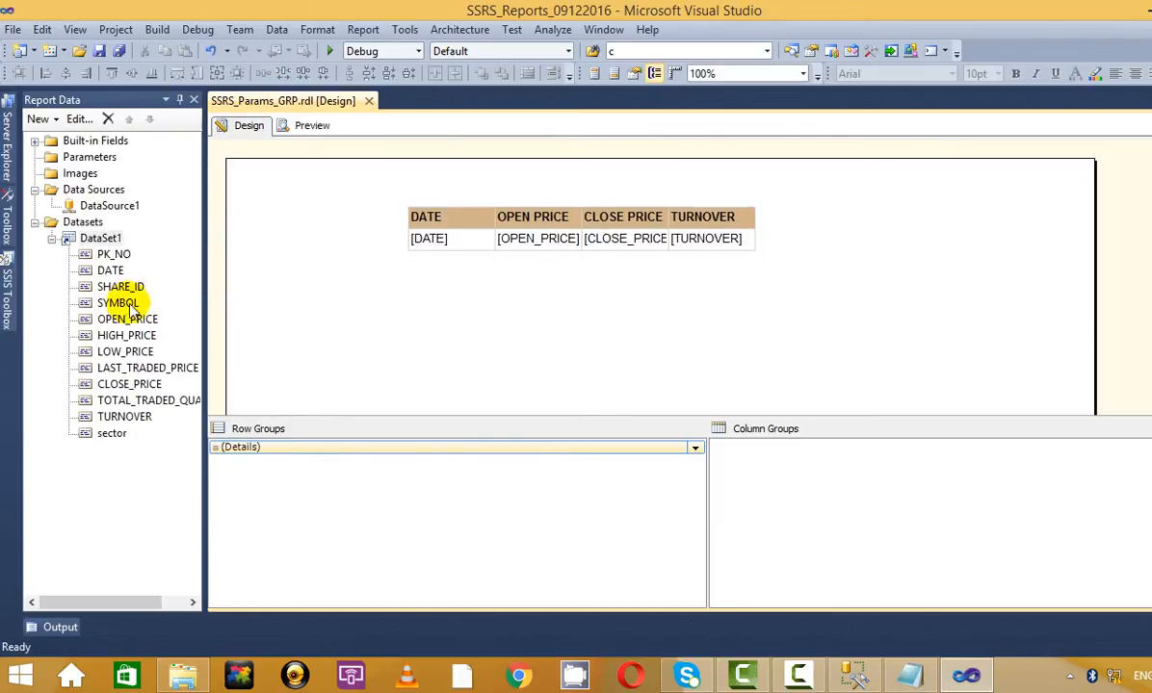
# - Try adding the SYMBOL field as a parent row group above Details, and undo it
pyautogui.moveTo(118, 303)
pyautogui.mouseDown()
pyautogui.moveTo(207, 447)
pyautogui.moveTo(122, 310)
pyautogui.mouseUp()
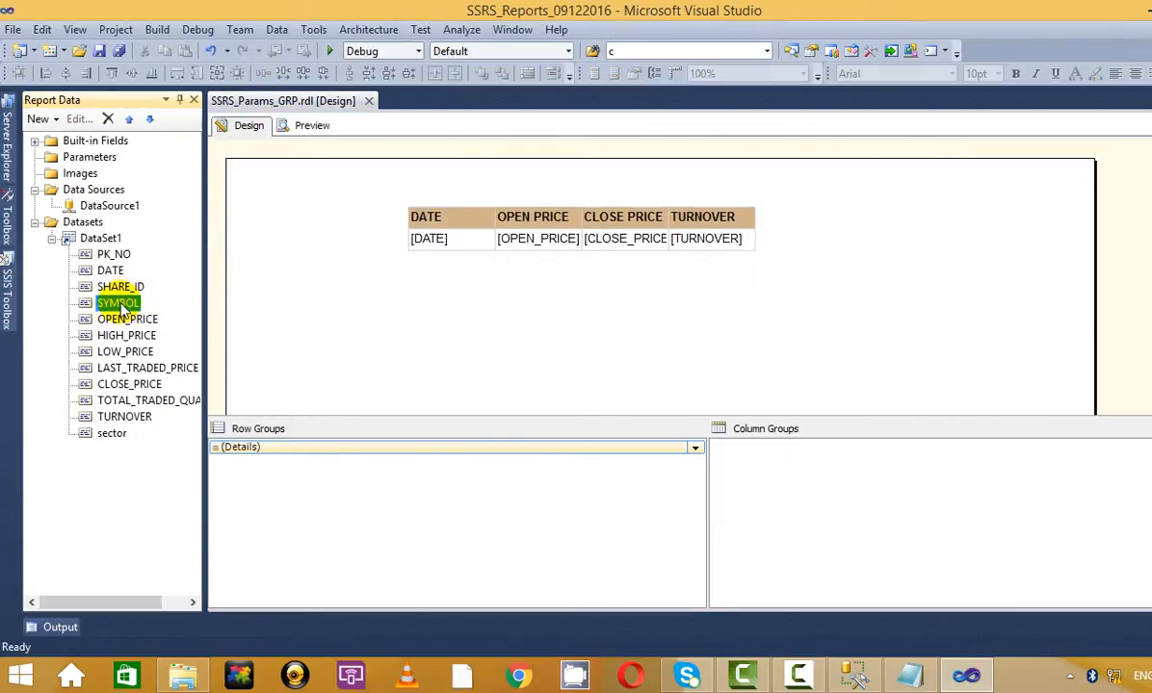
pyautogui.moveTo(238, 395); pyautogui.dragTo(294, 449)
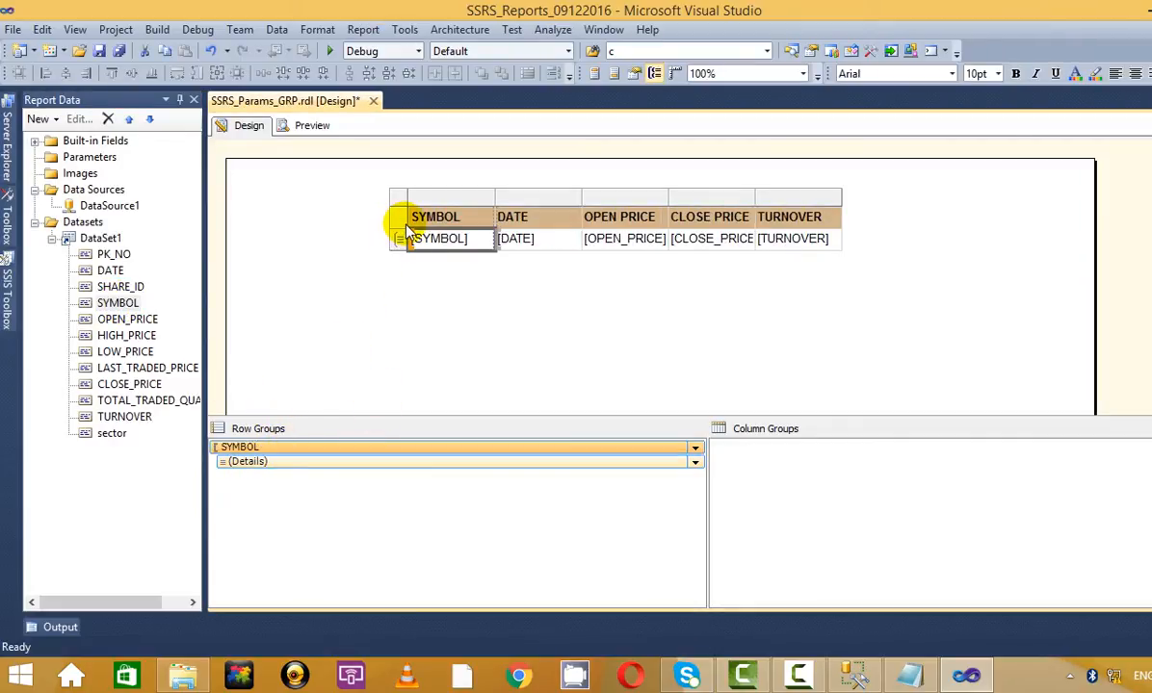
pyautogui.hotkey('ctrl', 'z')
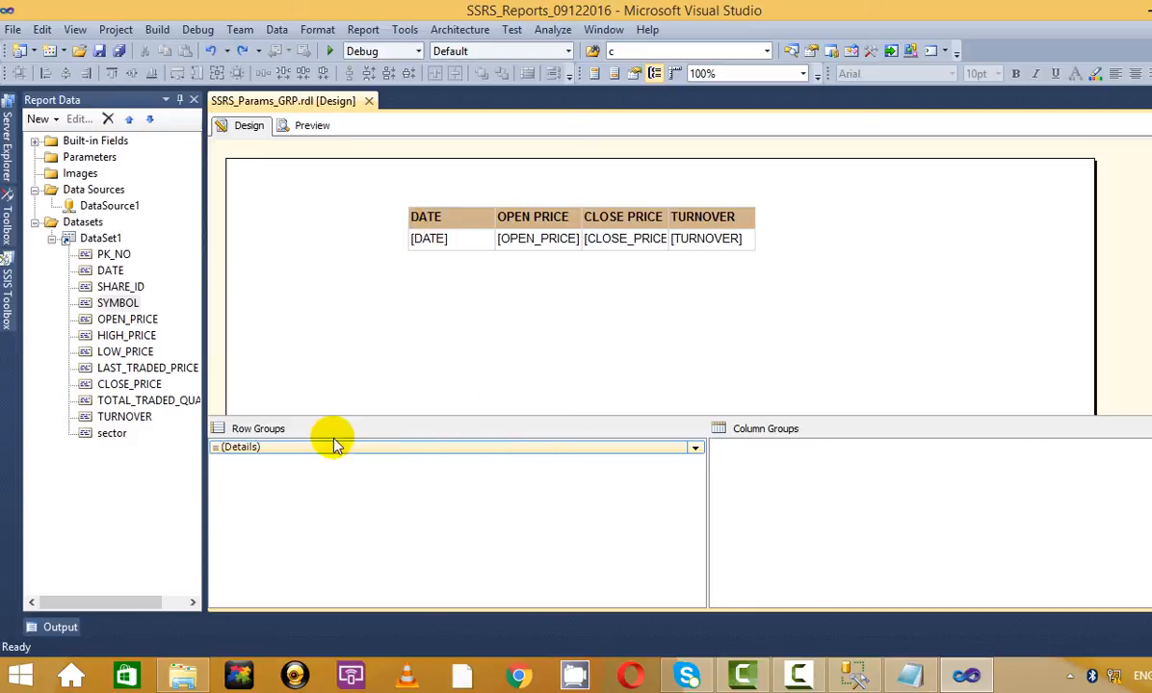
pyautogui.click(624, 217)
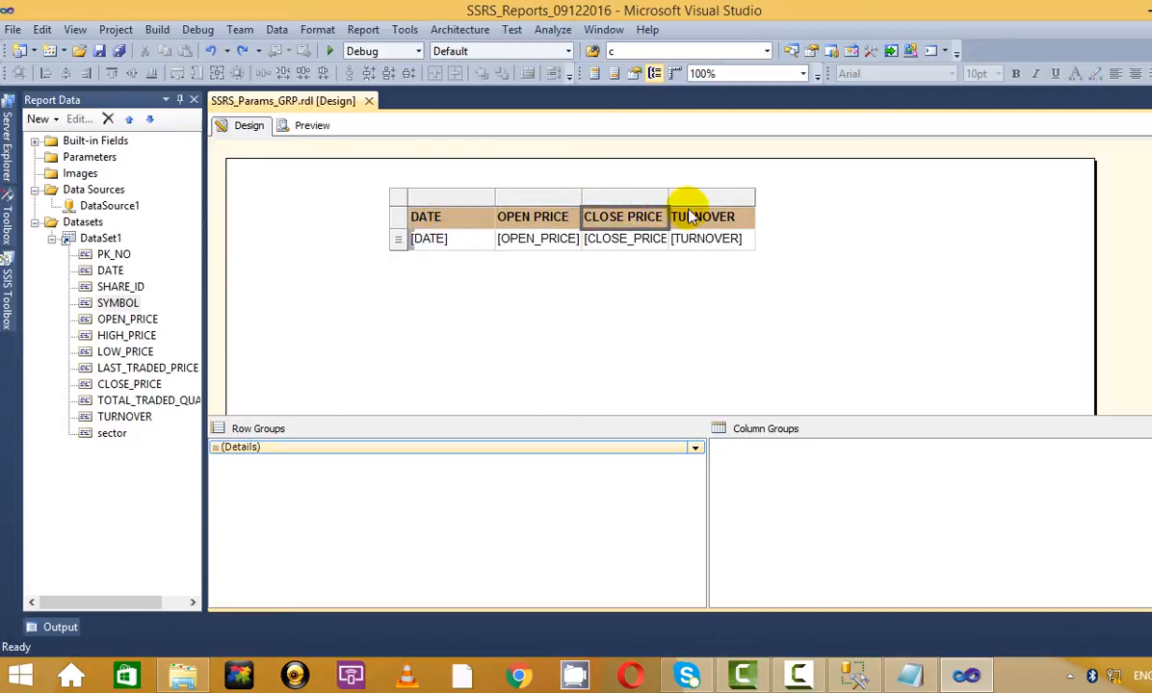
# - Insert the SYMBOL field as a column before DATE, and the sector field as a column before SYMBOL
pyautogui.moveTo(117, 302); pyautogui.dragTo(416, 234)
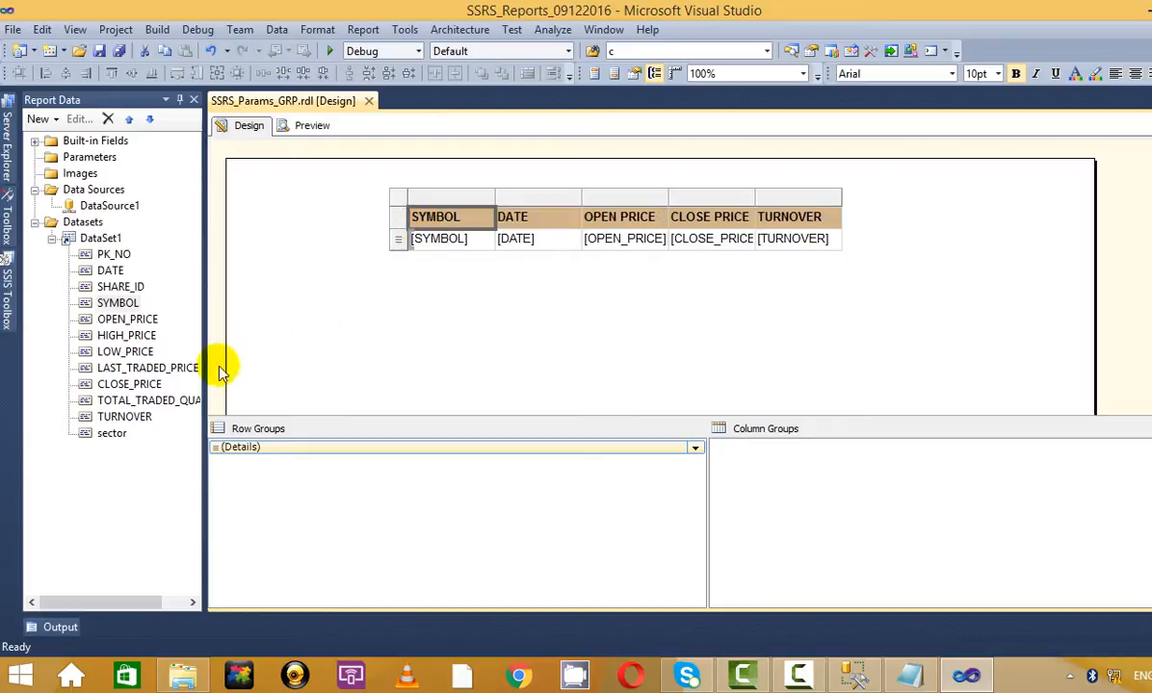
pyautogui.click(112, 435)
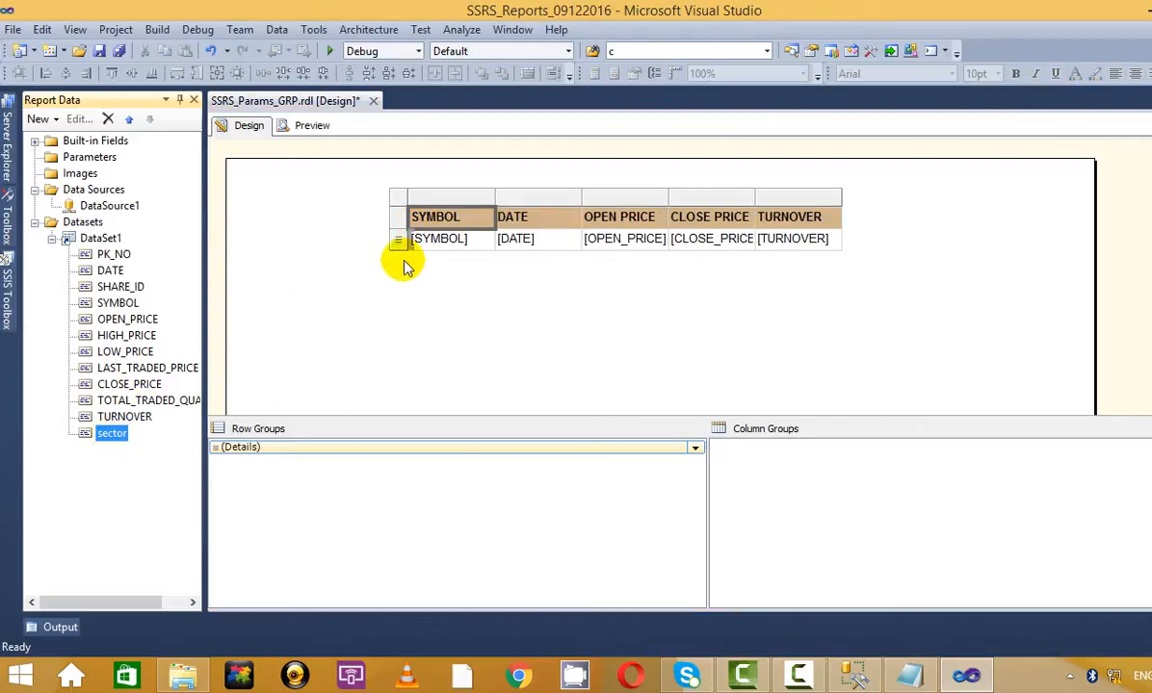
pyautogui.moveTo(108, 435); pyautogui.dragTo(409, 222)
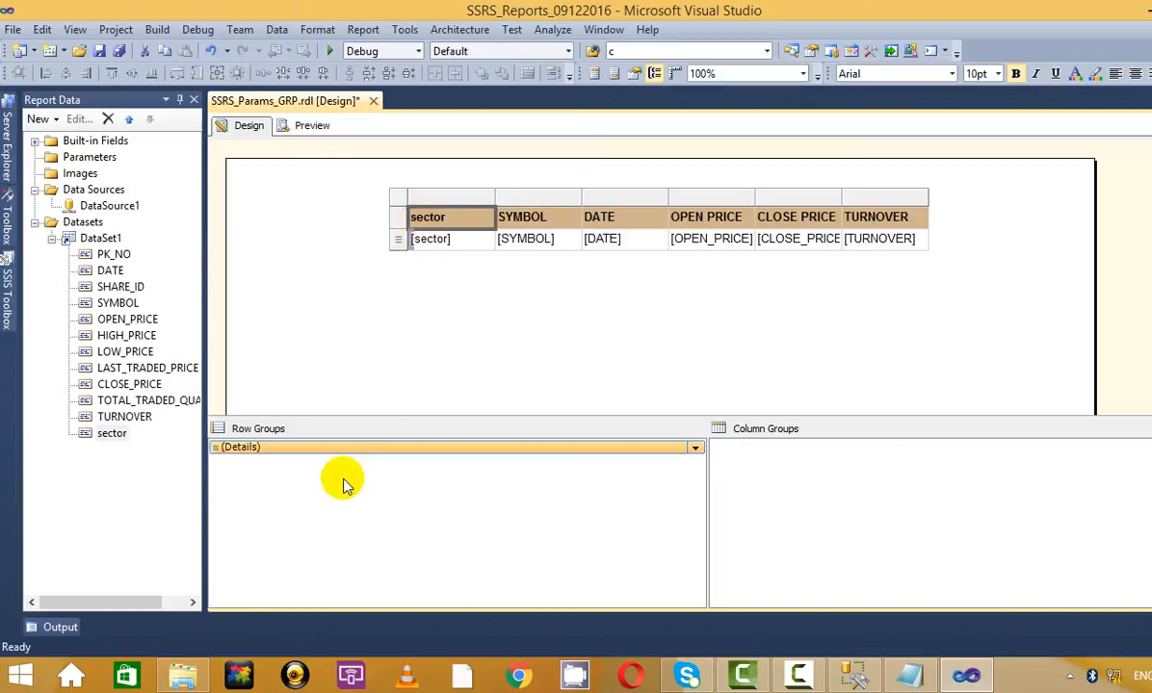
# - Delete the sector and SYMBOL columns from the table
pyautogui.click(252, 453)
pyautogui.rightClick(443, 201)
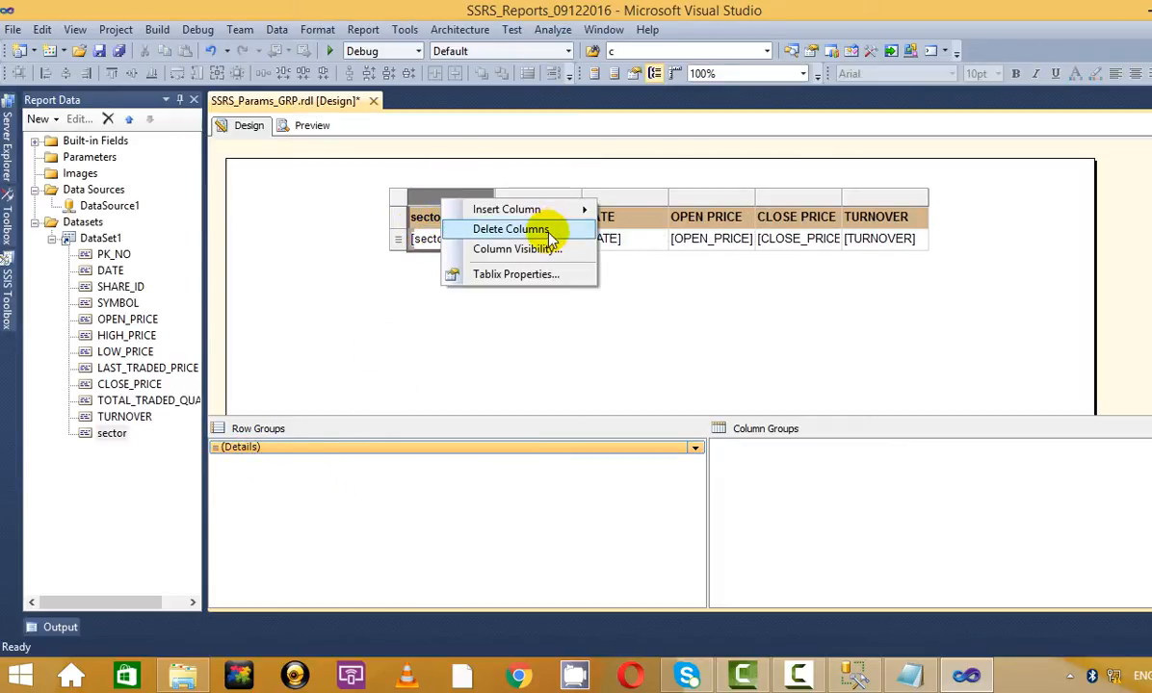
pyautogui.click(515, 229)
pyautogui.rightClick(443, 200)
pyautogui.click(493, 229)
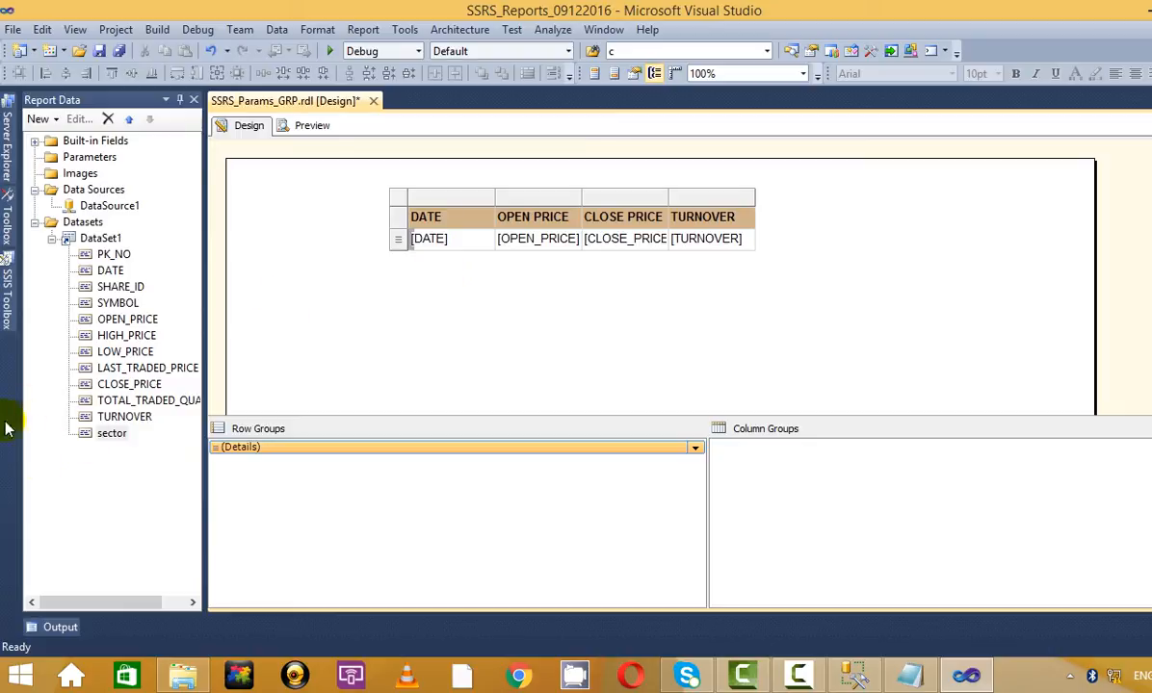
# - Add the SYMBOL field as a parent row group above Details, try adding sector above it, and undo the sector group
pyautogui.click(117, 303)
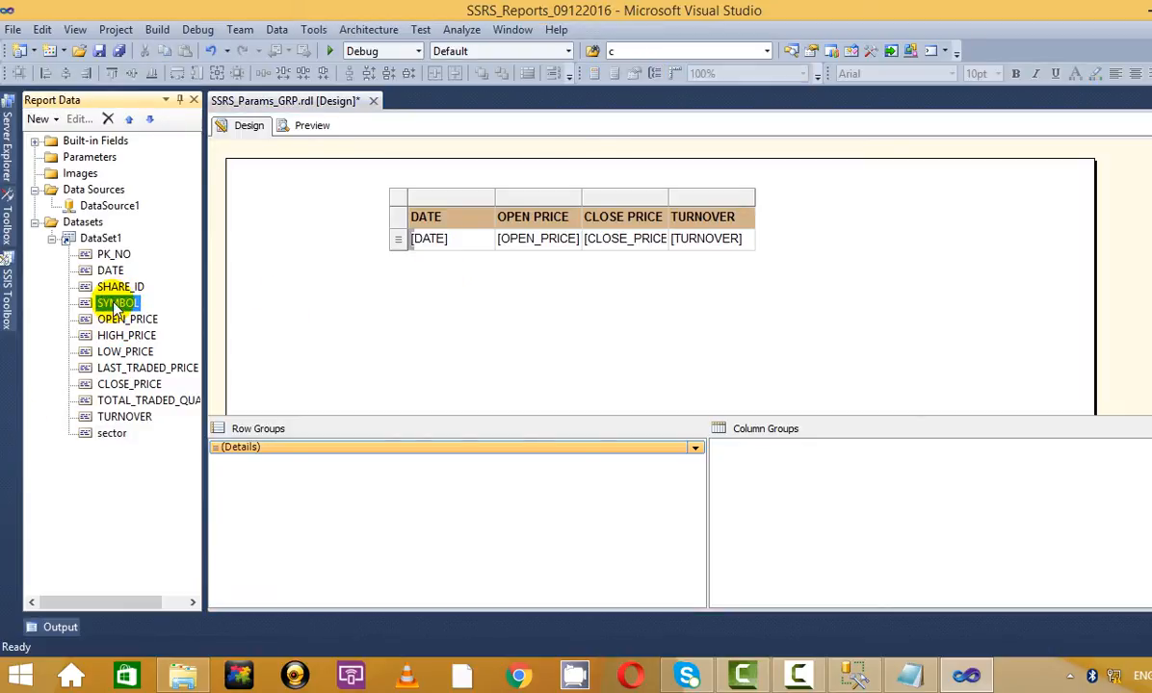
pyautogui.moveTo(117, 303); pyautogui.dragTo(262, 450)
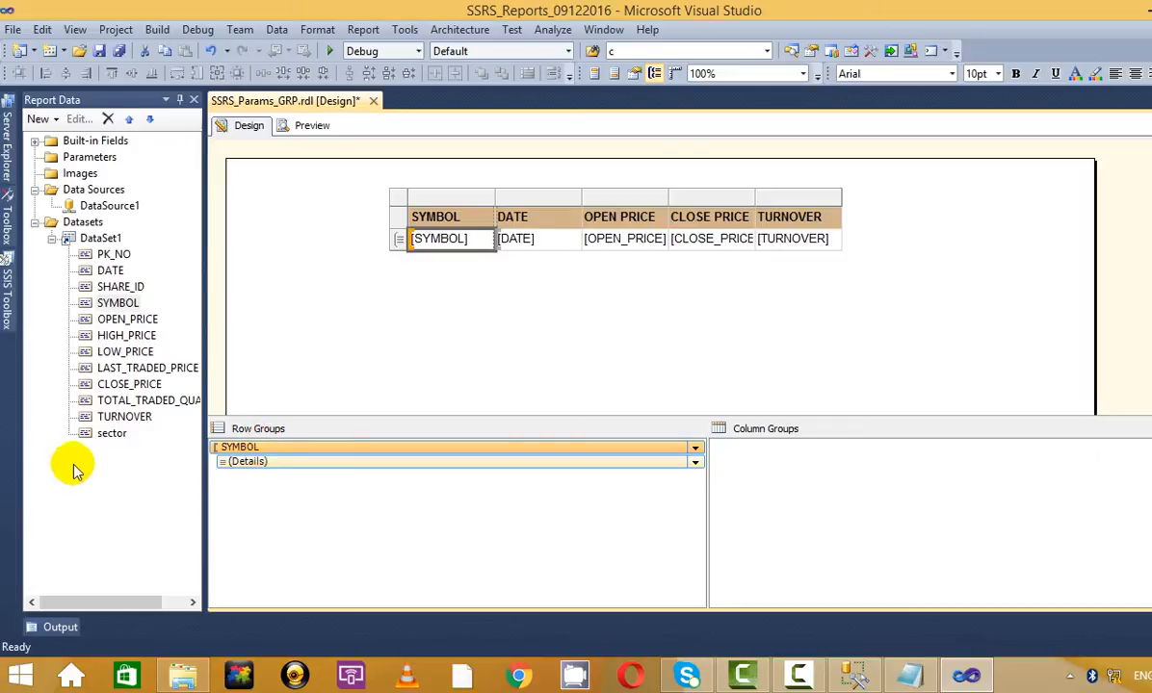
pyautogui.click(110, 435)
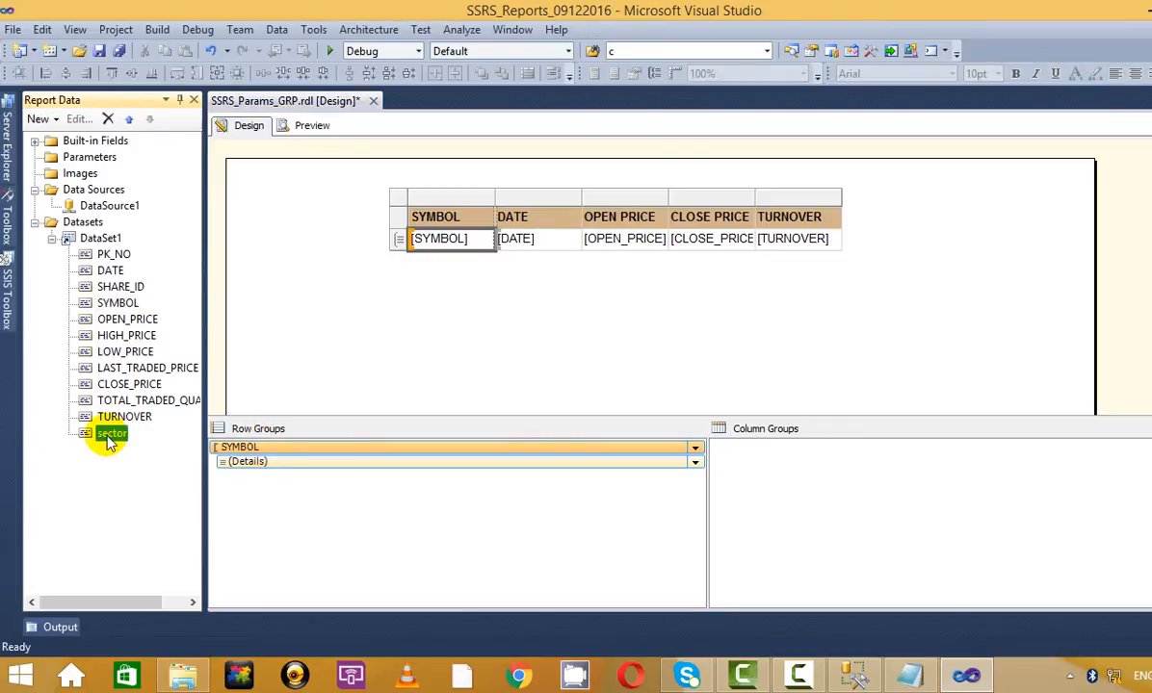
pyautogui.moveTo(111, 439); pyautogui.dragTo(281, 451)
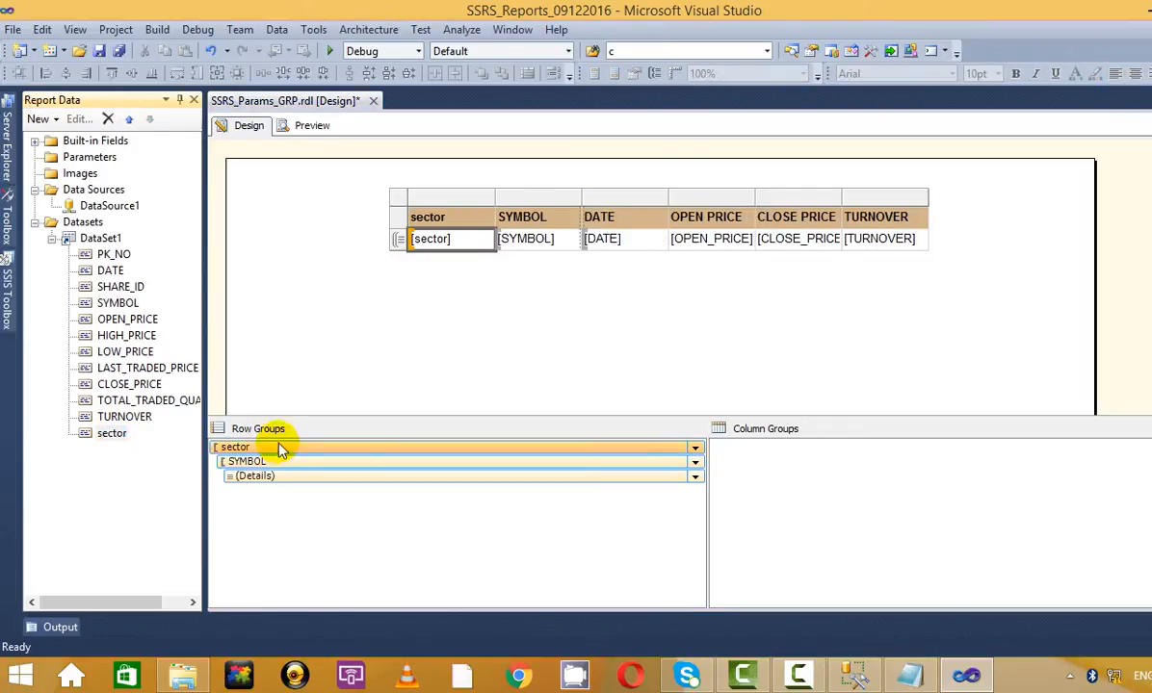
pyautogui.hotkey('ctrl', 'z')
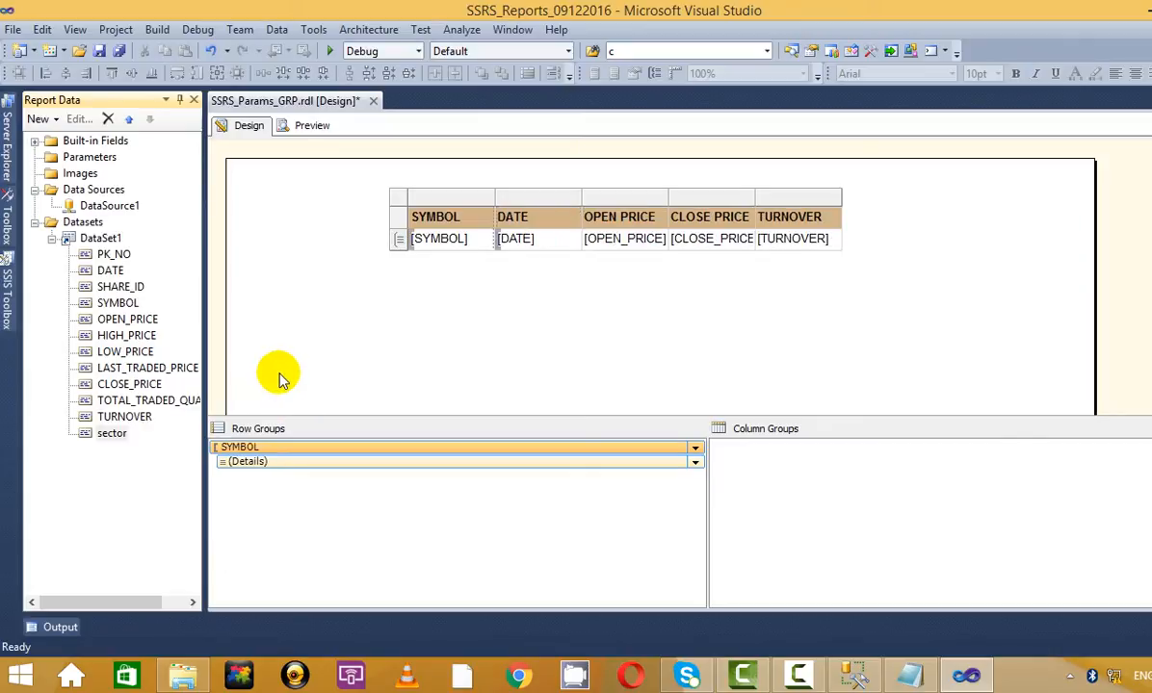
# - Page through the report preview to examine the rows grouped by SYMBOL only
pyautogui.click(312, 125)
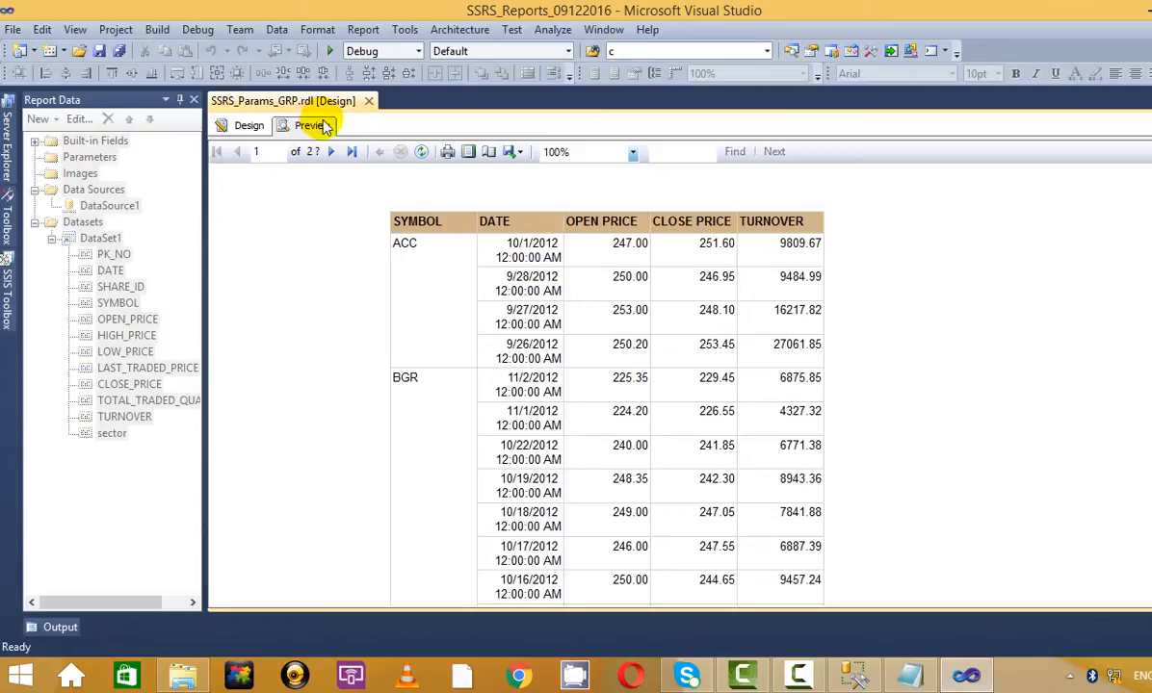
pyautogui.click(330, 151)
pyautogui.click(330, 152)
pyautogui.click(331, 152)
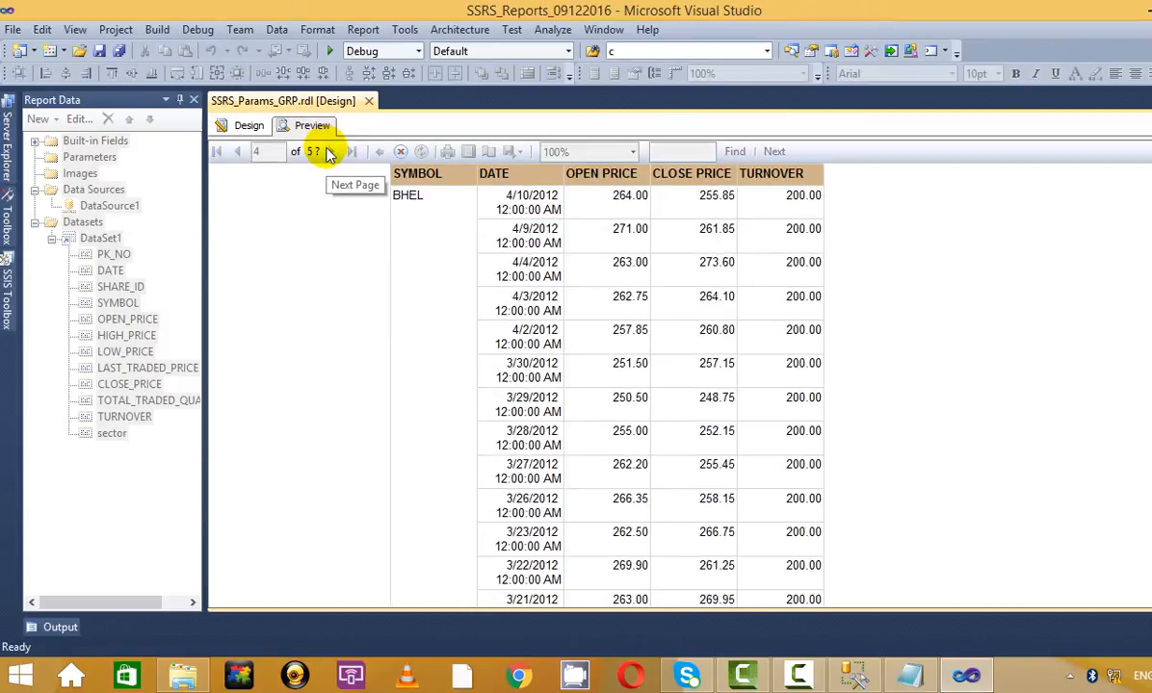
pyautogui.click(331, 152)
pyautogui.click(330, 151)
pyautogui.click(240, 154)
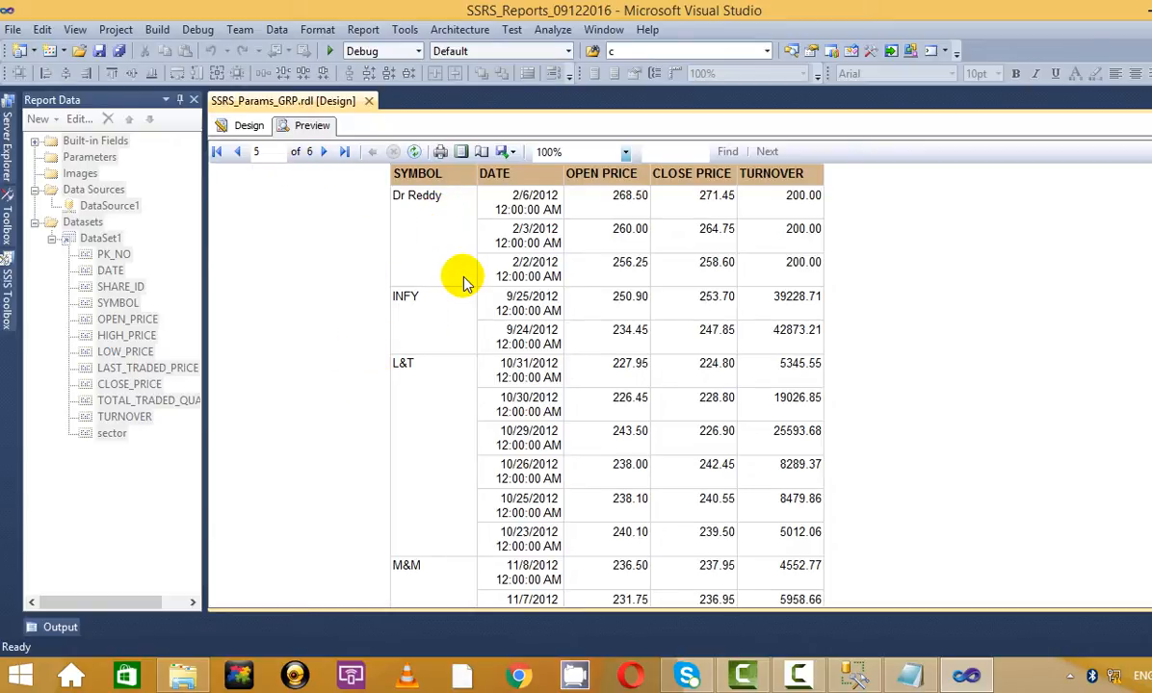
pyautogui.scroll(-3, 458, 276)
pyautogui.scroll(2, 248, 289)
pyautogui.click(241, 125)
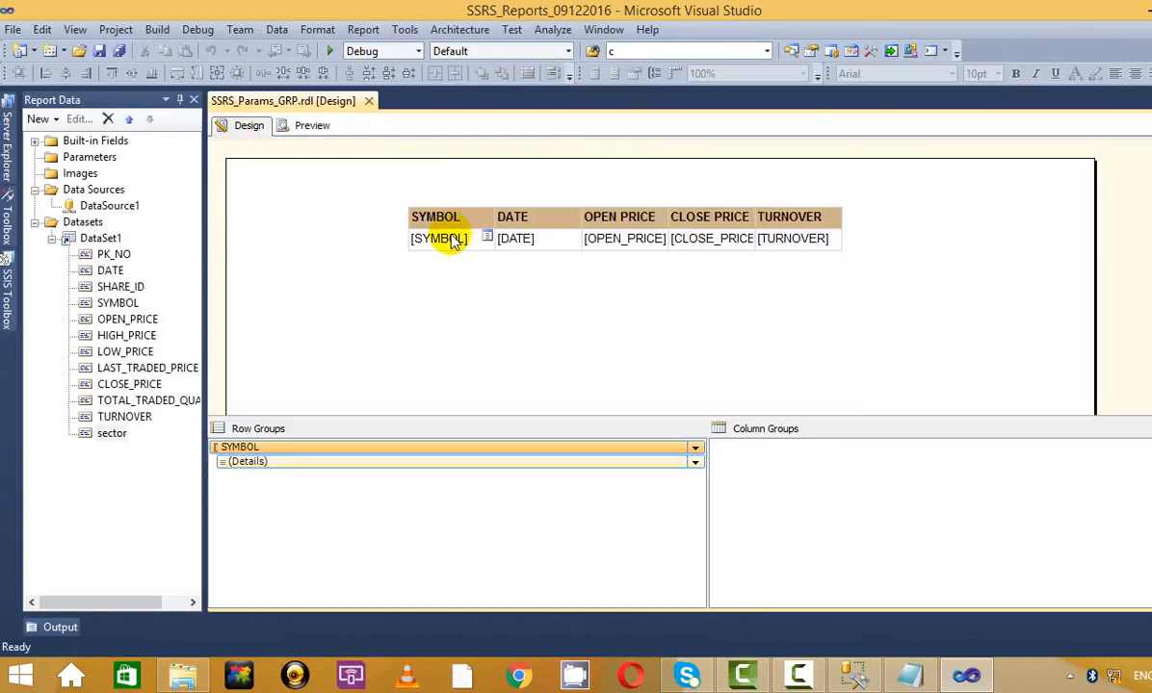
# - Add the sector field as a parent row group above SYMBOL and check the nested grouping in the report preview
pyautogui.moveTo(111, 432); pyautogui.dragTo(280, 445)
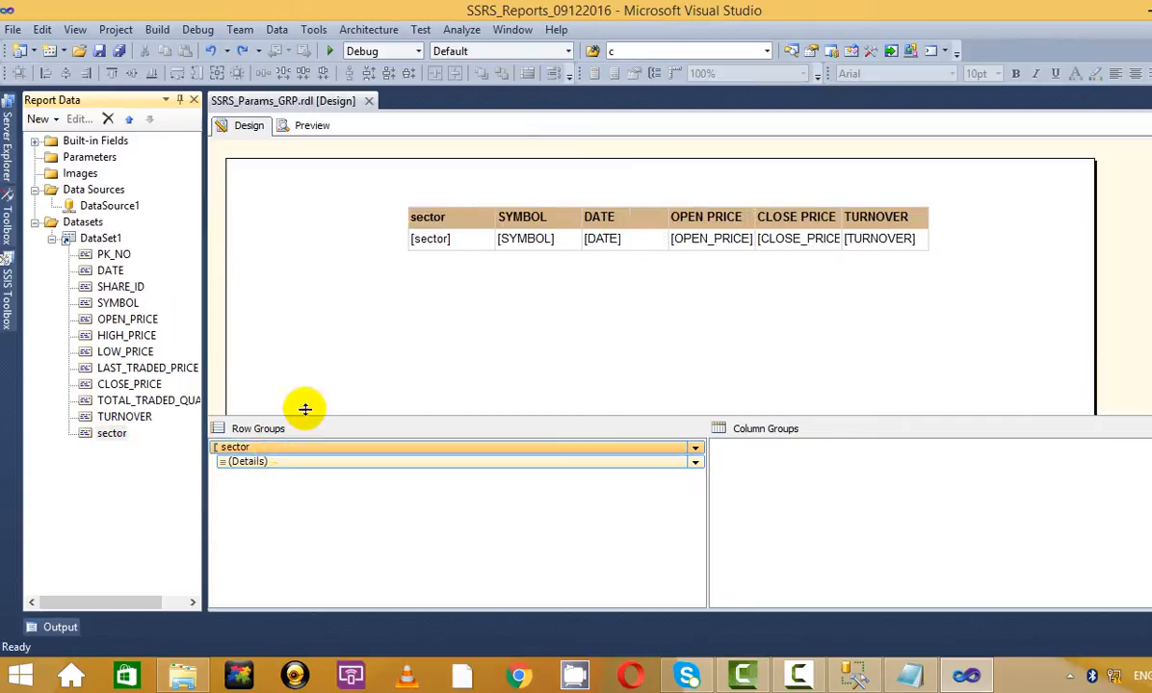
pyautogui.click(311, 126)
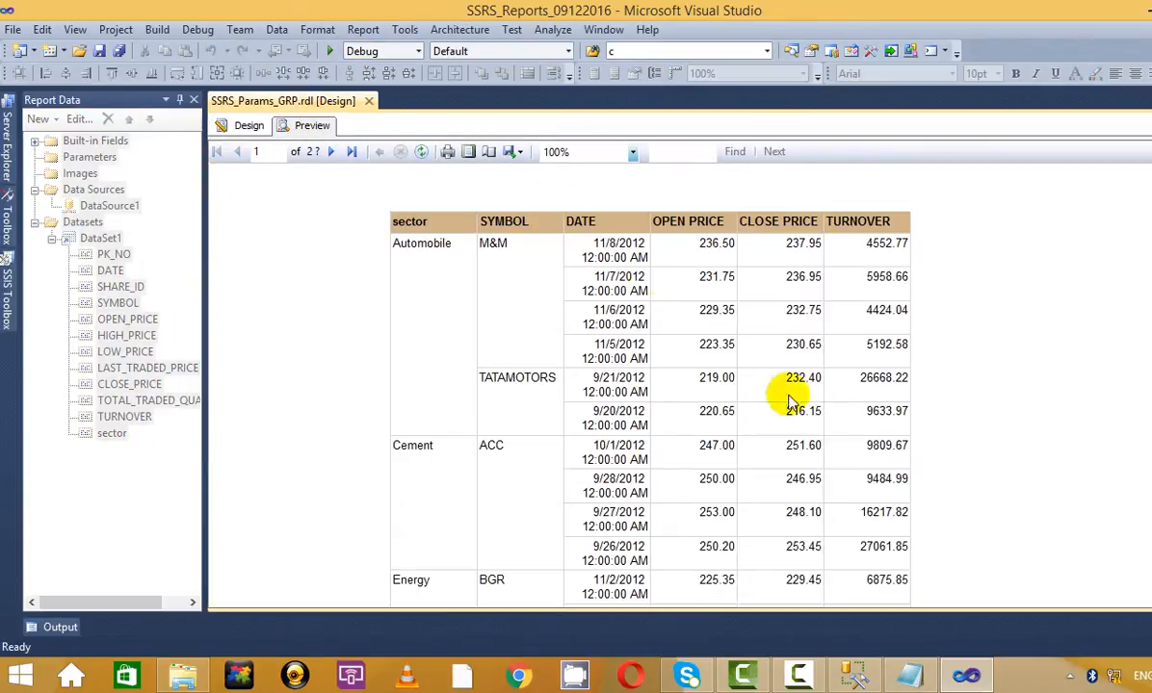
pyautogui.scroll(-5, 922, 308)
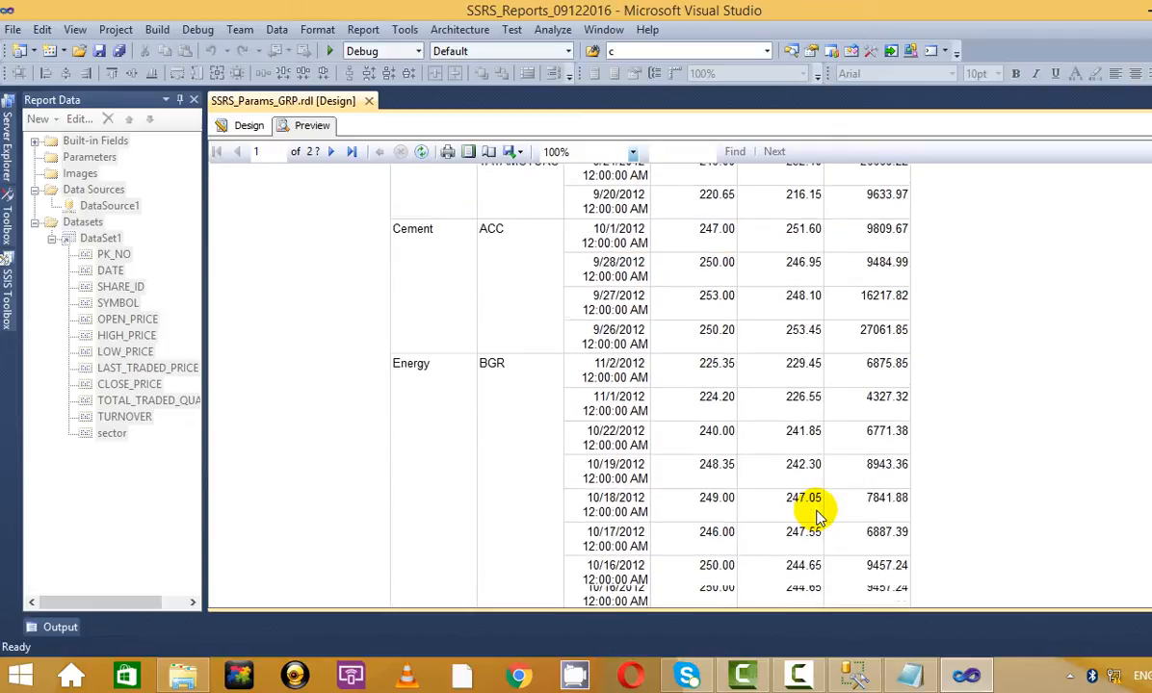
pyautogui.scroll(5, 732, 597)
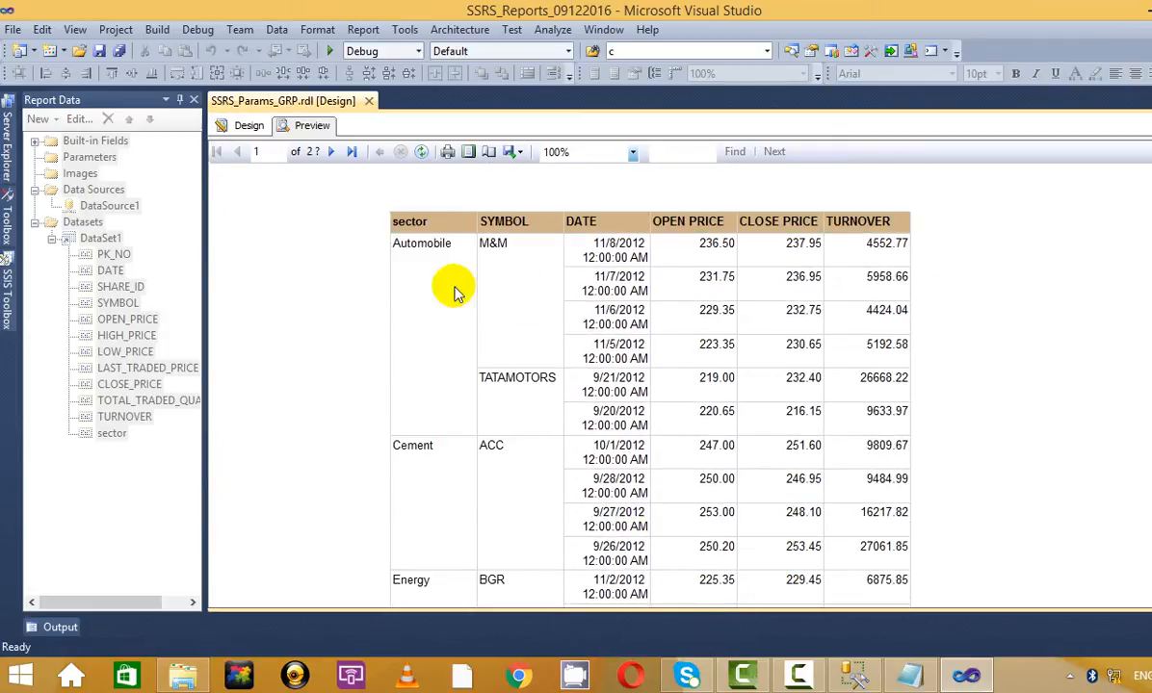
pyautogui.click(246, 126)
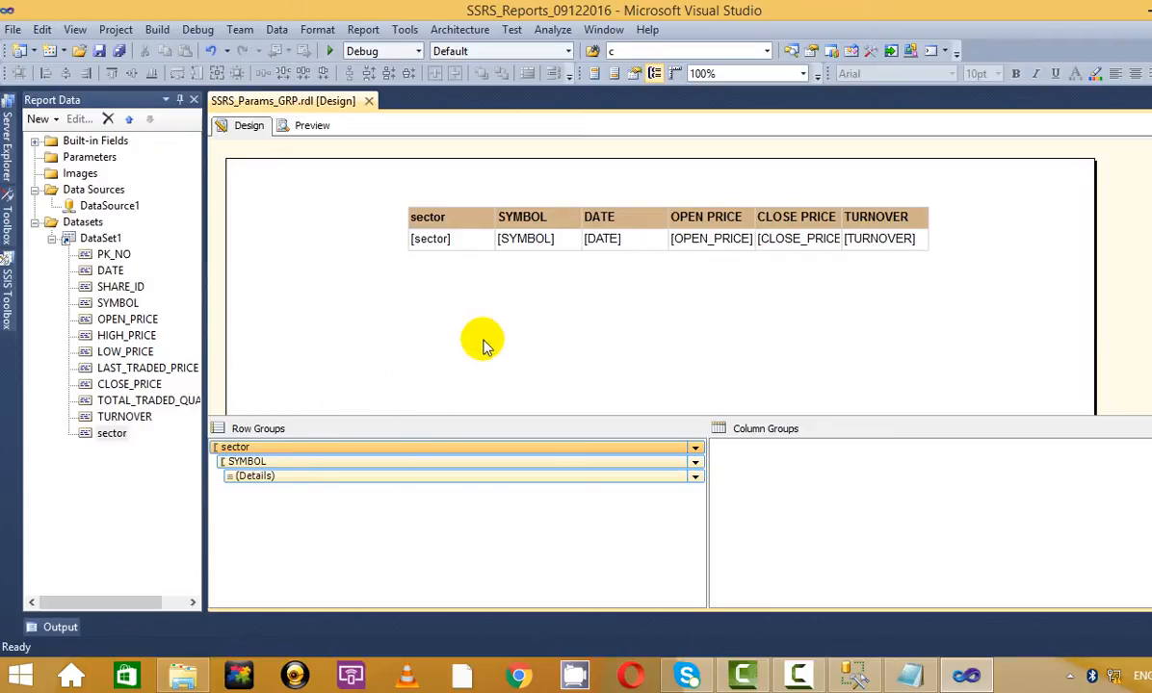
# - Display the group commands available for the SYMBOL row group, and close them without choosing any
pyautogui.rightClick(372, 464)
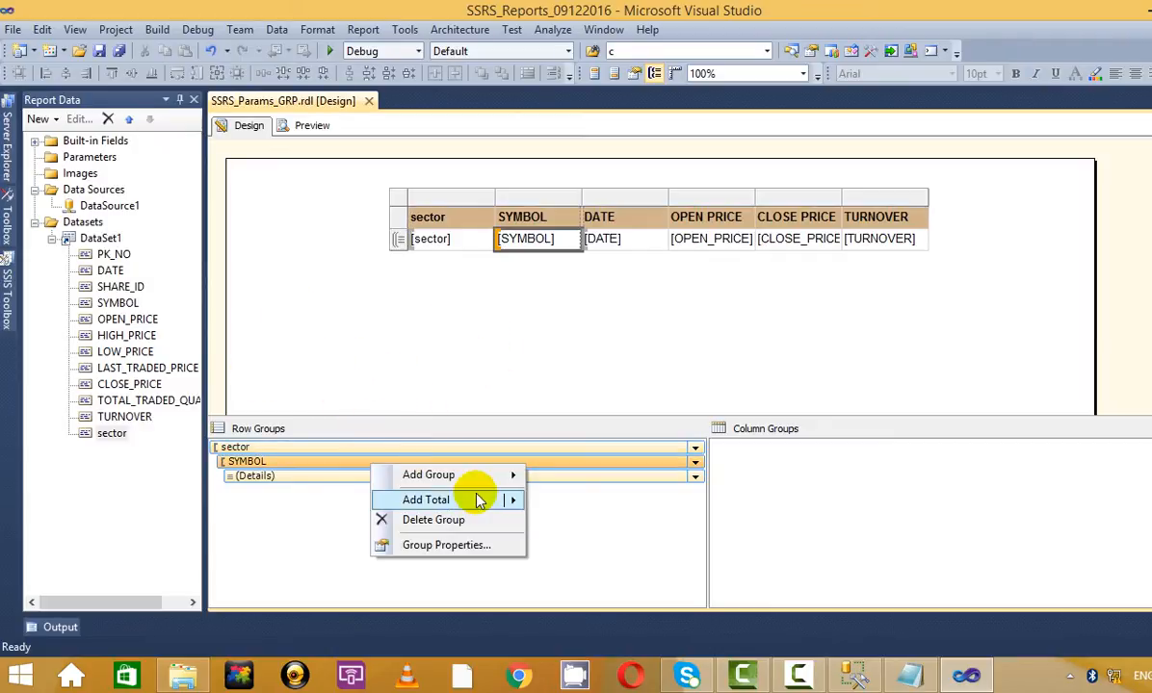
pyautogui.moveTo(480, 501)
pyautogui.click(387, 286)
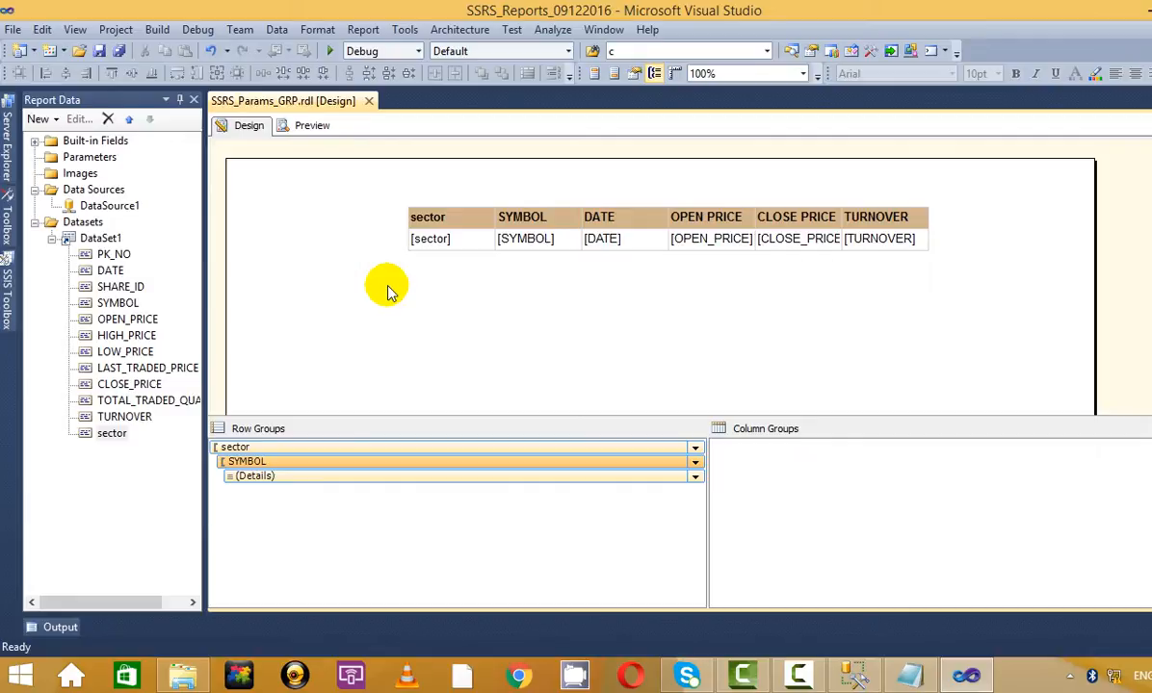
# - Undo the sector row group, check the report preview, and undo the SYMBOL row group as well
pyautogui.hotkey('ctrl', 'z')
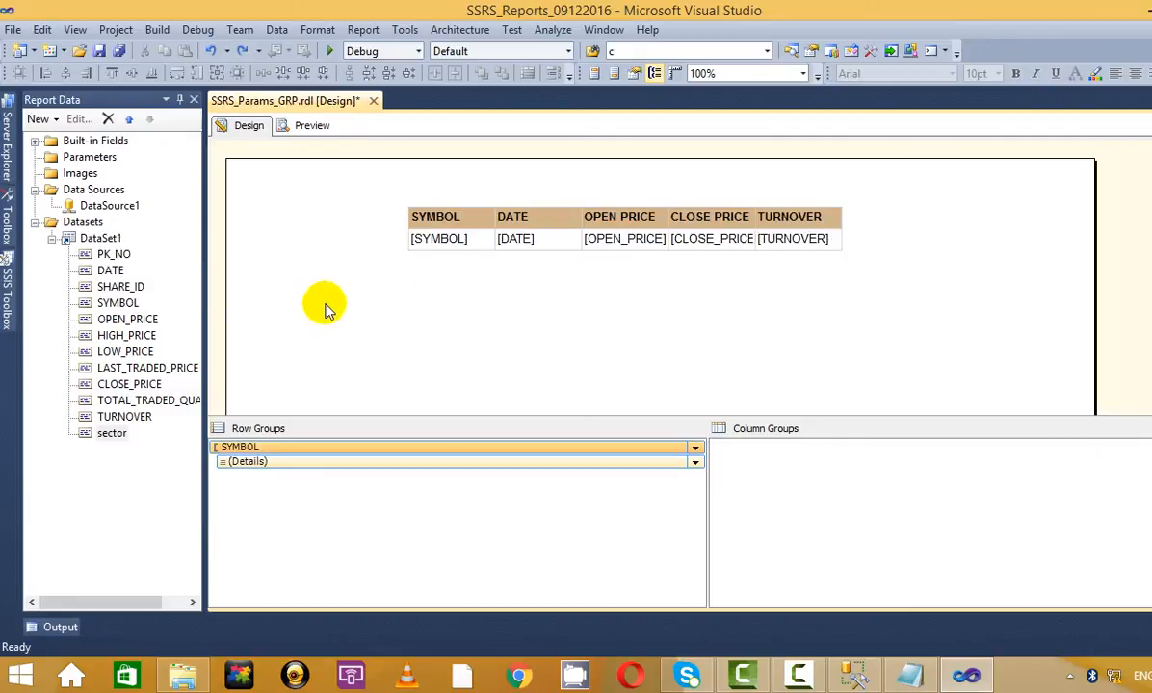
pyautogui.click(310, 127)
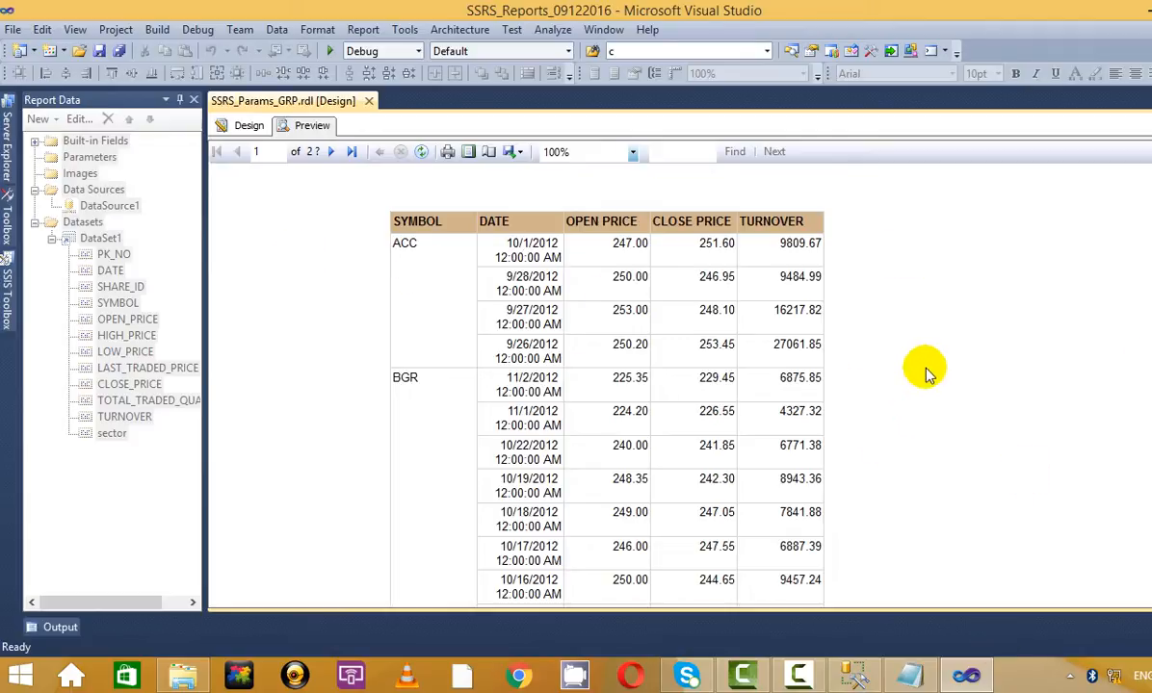
pyautogui.scroll(-3, 847, 332)
pyautogui.scroll(-4, 1139, 481)
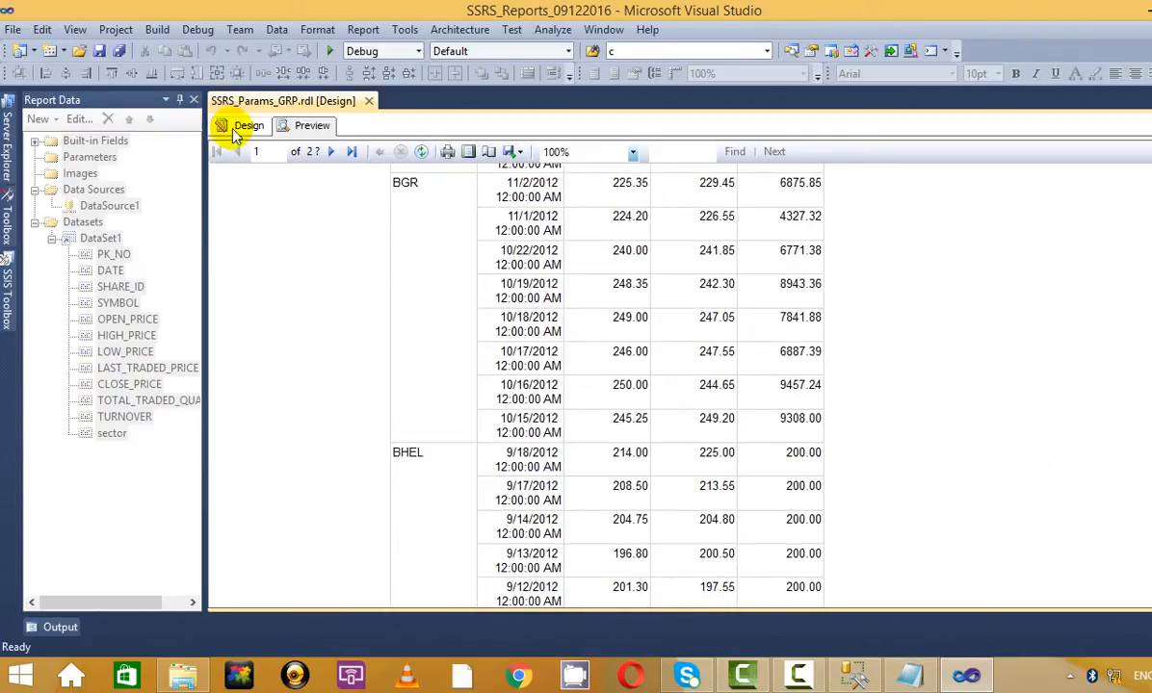
pyautogui.click(243, 126)
pyautogui.hotkey('ctrl', 'z')
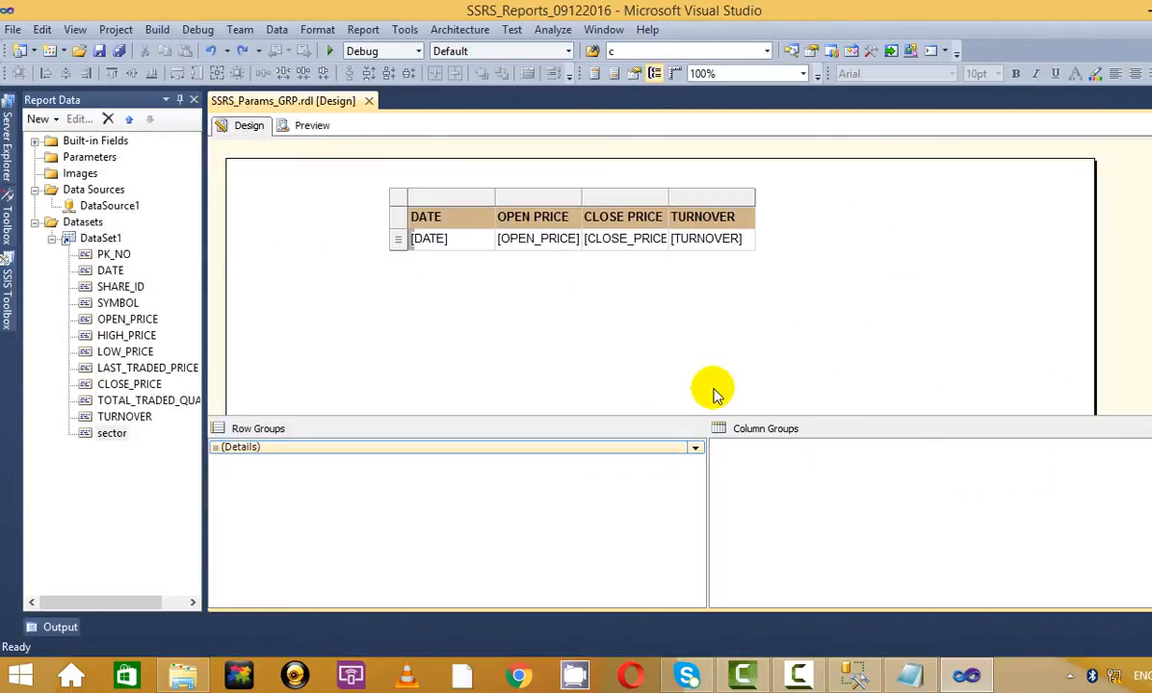
# - Insert SYMBOL as a column before DATE and sector as a column before SYMBOL, and check the ungrouped report preview
pyautogui.click(132, 292)
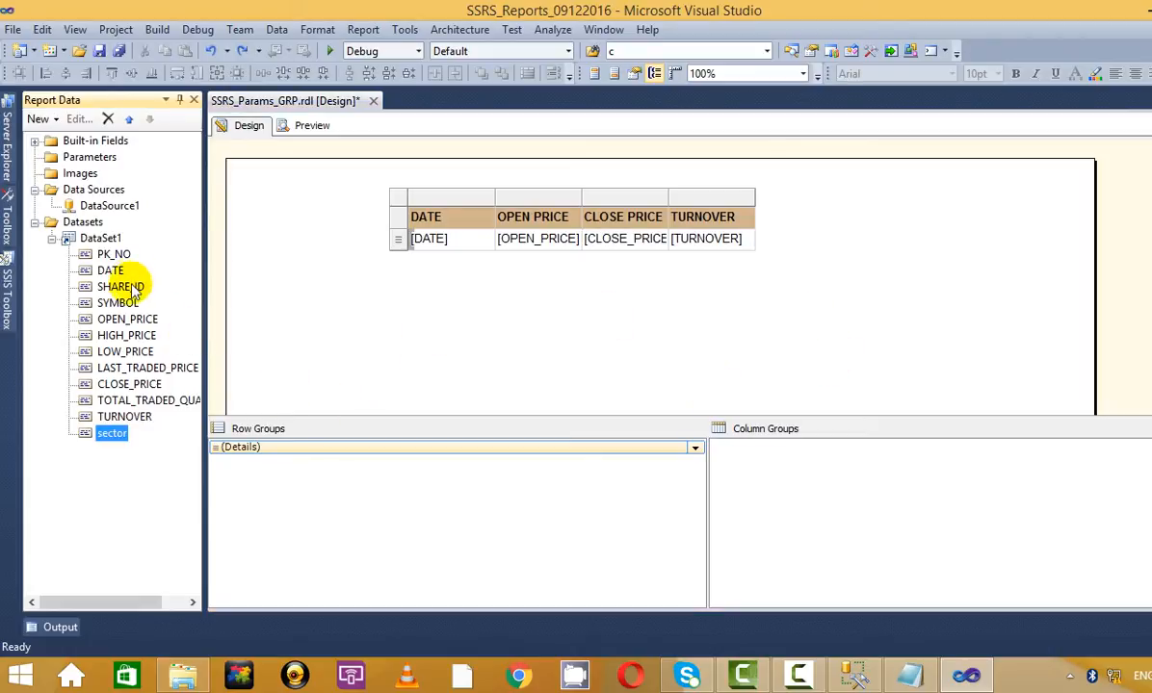
pyautogui.moveTo(108, 306); pyautogui.dragTo(422, 238)
pyautogui.moveTo(111, 436); pyautogui.dragTo(411, 239)
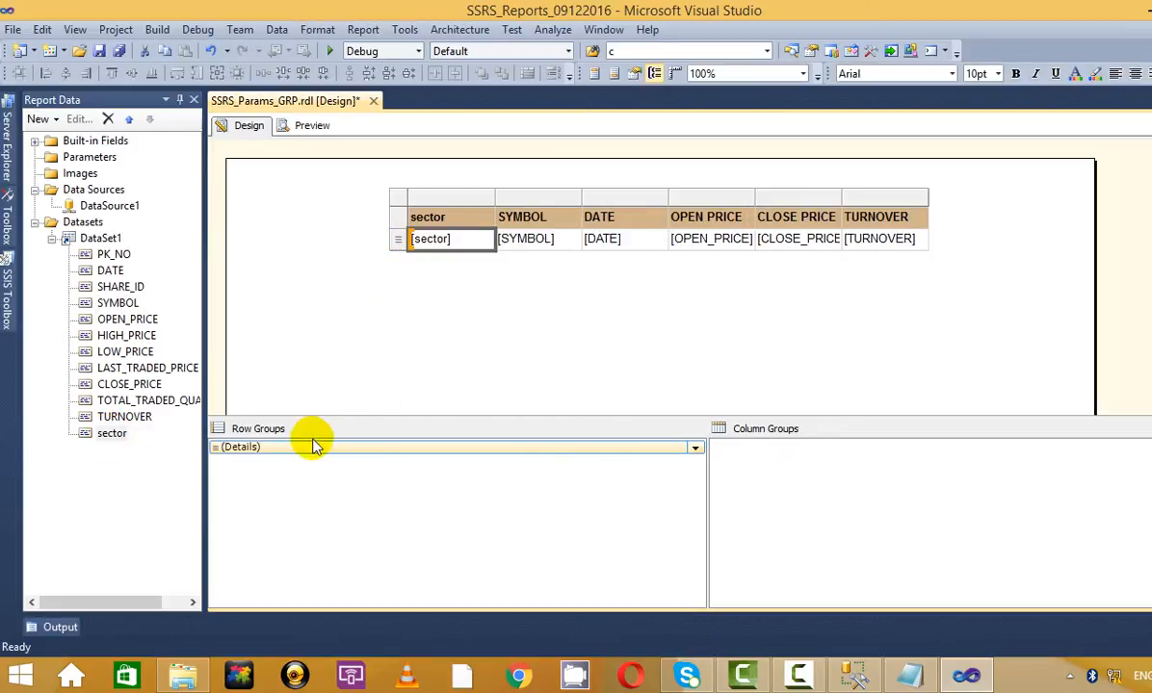
pyautogui.click(317, 168)
pyautogui.click(312, 126)
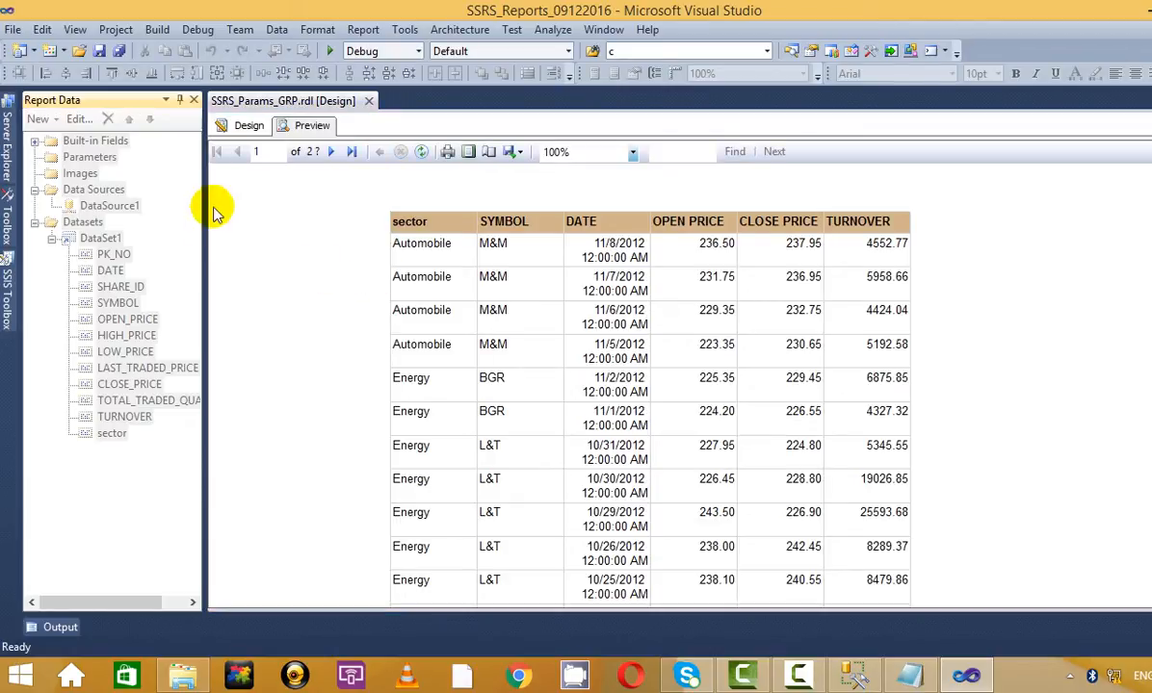
pyautogui.click(232, 125)
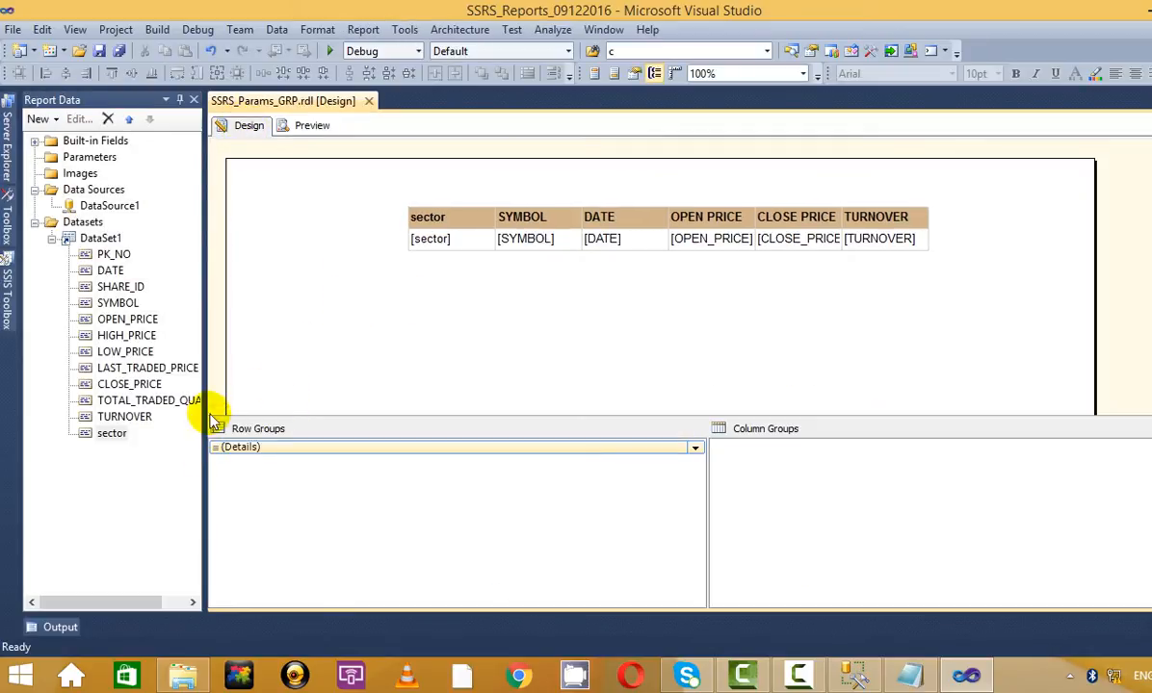
# - Add SYMBOL as a parent row group above Details and sector above SYMBOL, and check the report preview
pyautogui.click(119, 305)
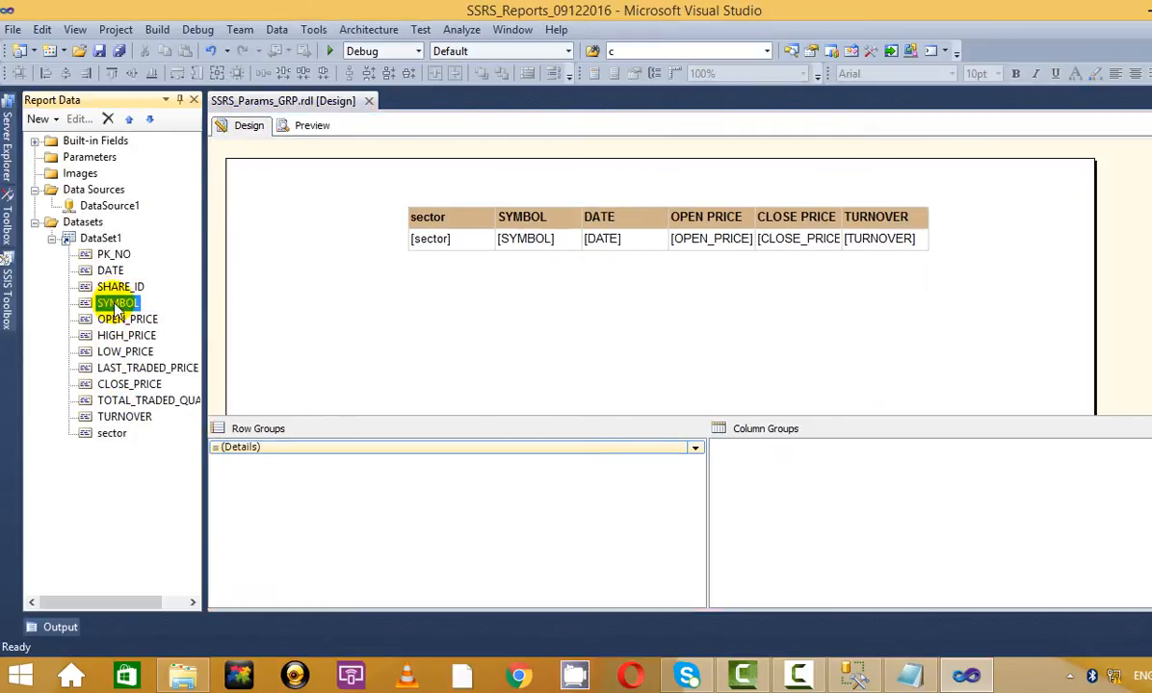
pyautogui.moveTo(114, 305); pyautogui.dragTo(301, 449)
pyautogui.click(306, 126)
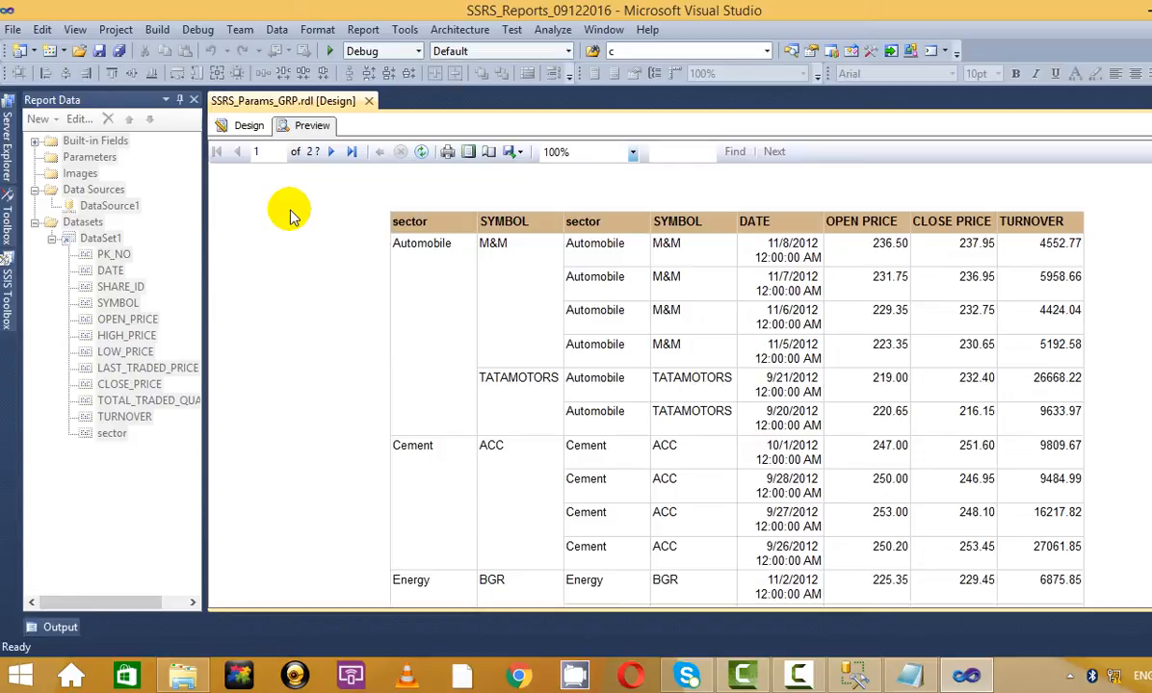
pyautogui.click(248, 125)
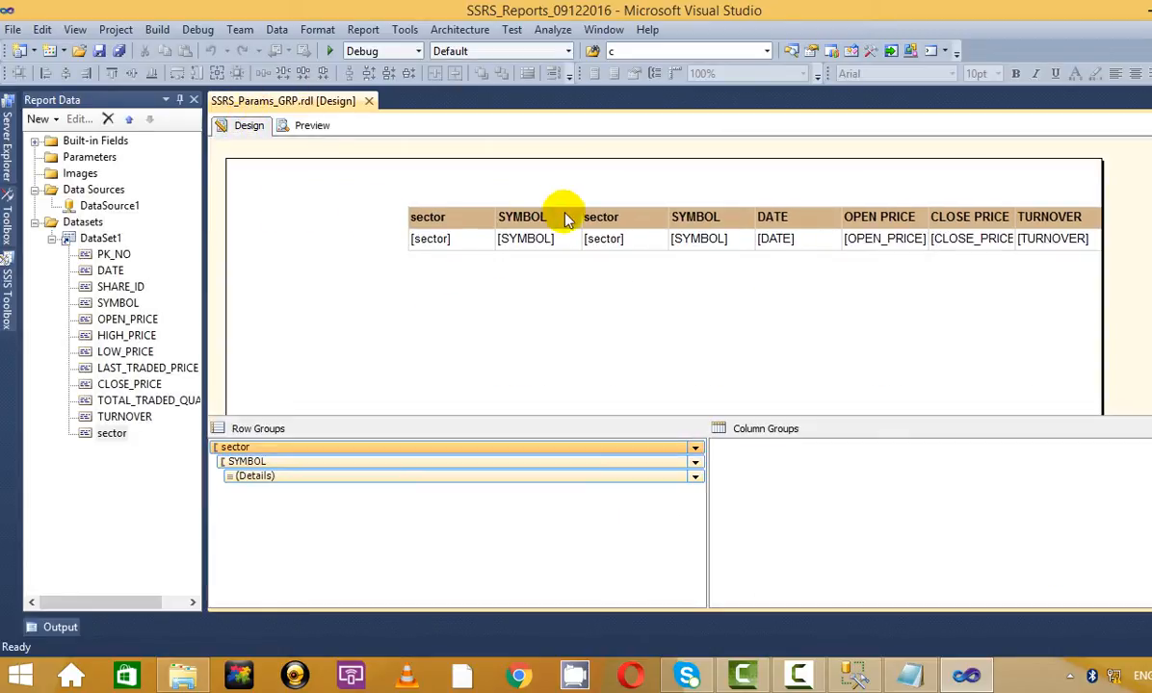
# - Delete the duplicate ungrouped sector and SYMBOL columns just before DATE, and check the grouped report preview
pyautogui.click(637, 198)
pyautogui.rightClick(664, 199)
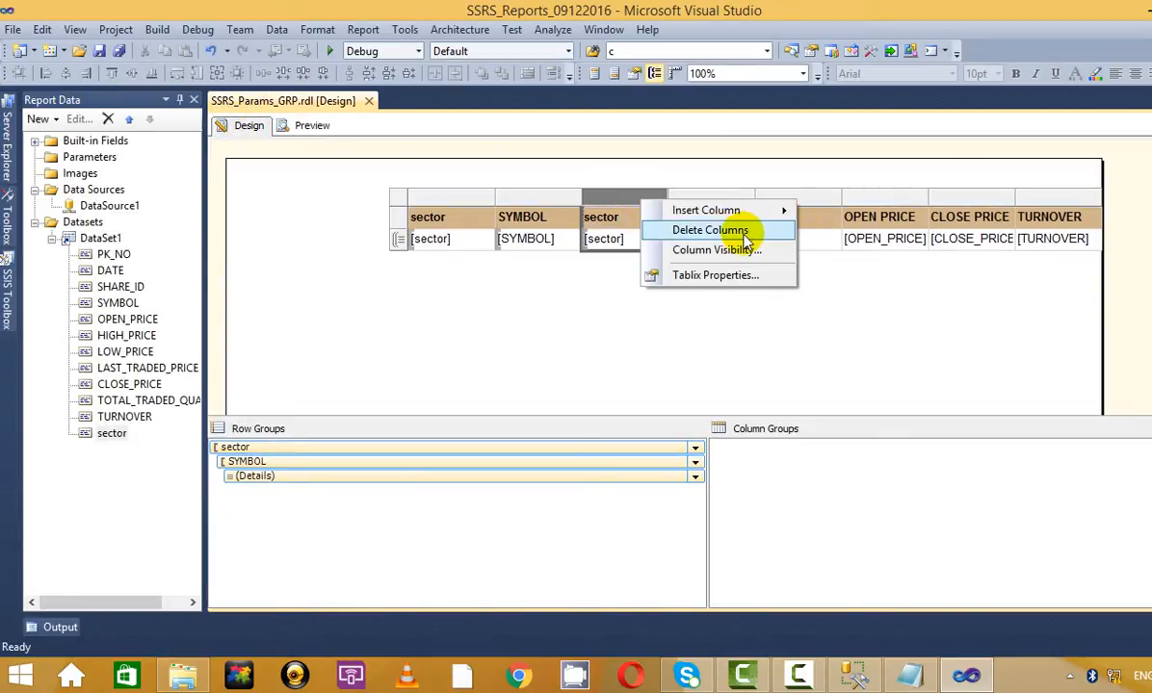
pyautogui.click(770, 230)
pyautogui.rightClick(646, 206)
pyautogui.click(733, 226)
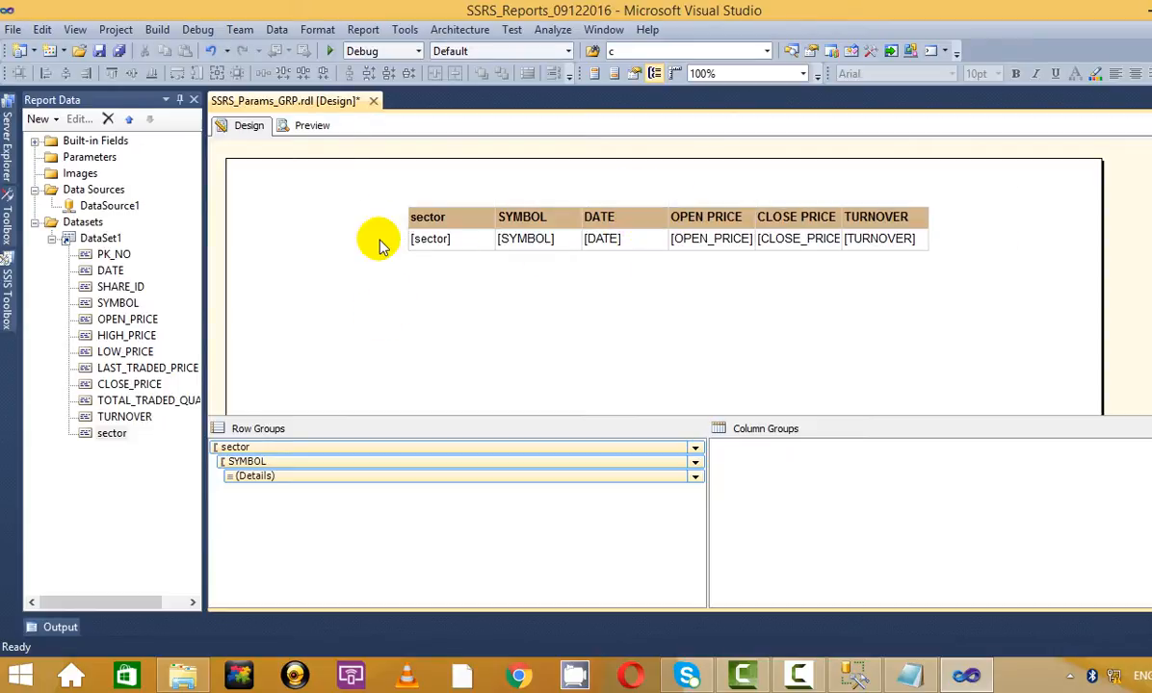
pyautogui.click(310, 125)
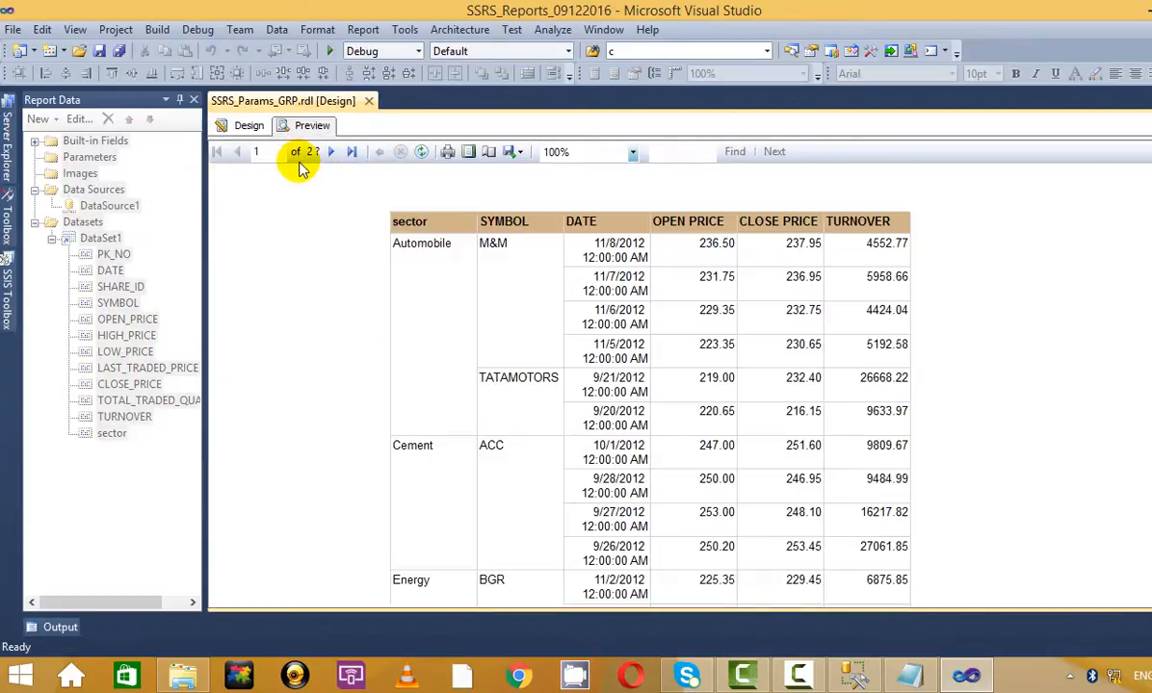
pyautogui.click(242, 125)
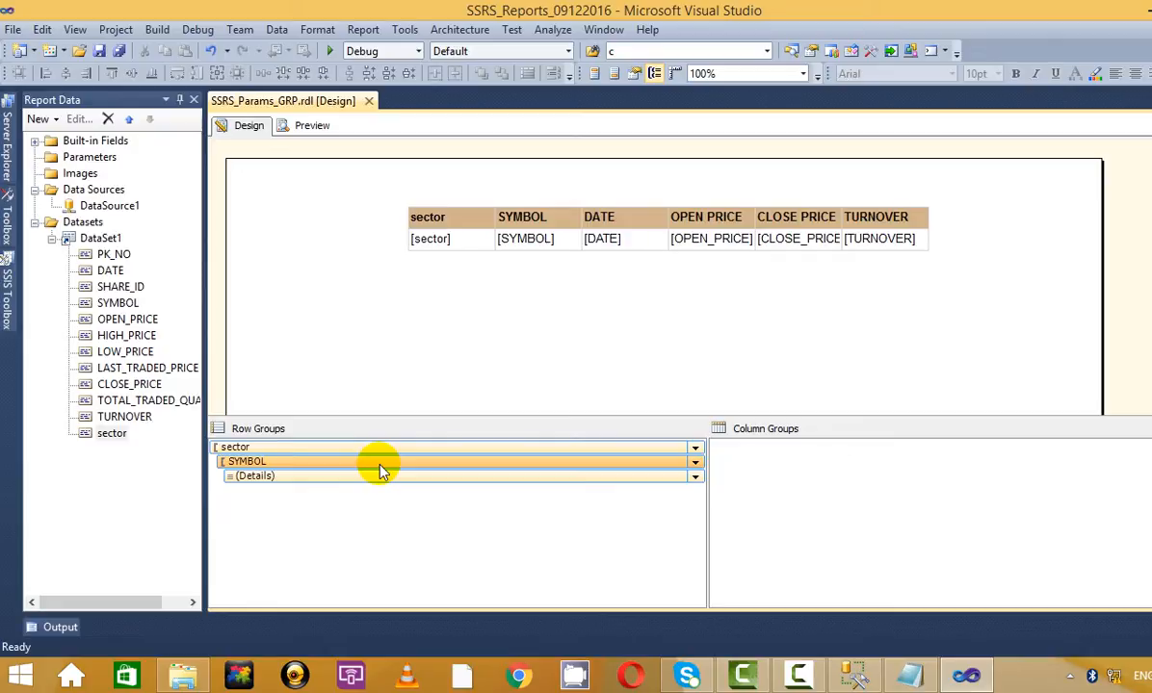
# - Set the Details row group to be hidden initially, with its display toggled by the SYMBOL1 report item
pyautogui.rightClick(322, 461)
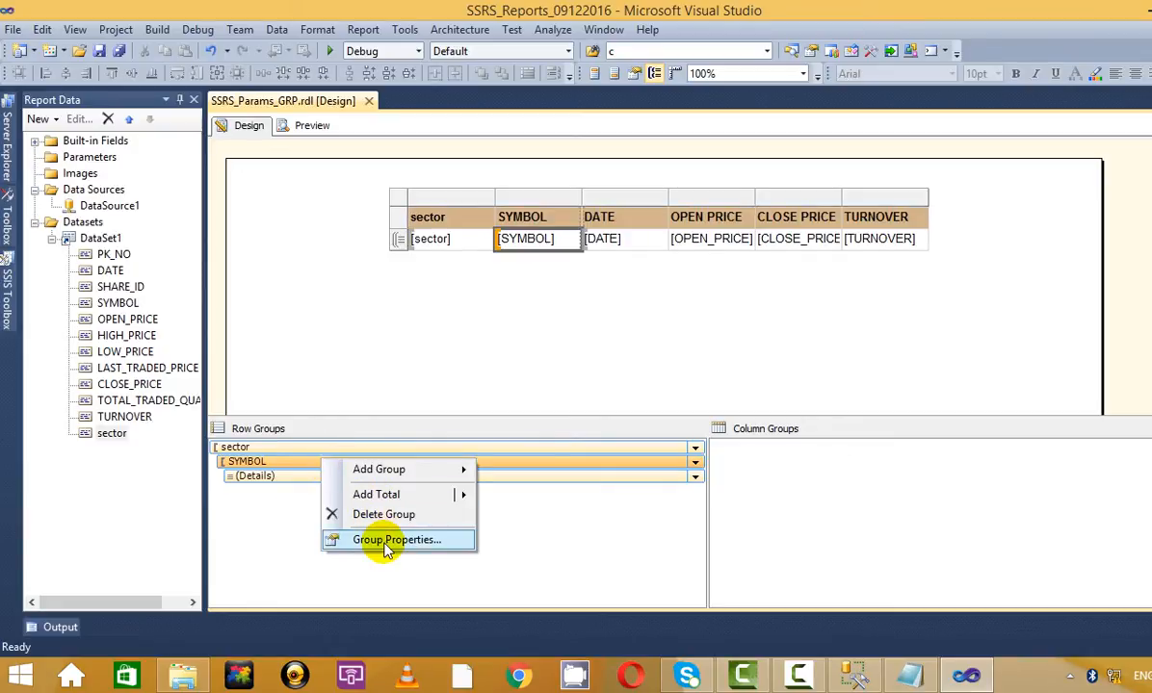
pyautogui.click(307, 477)
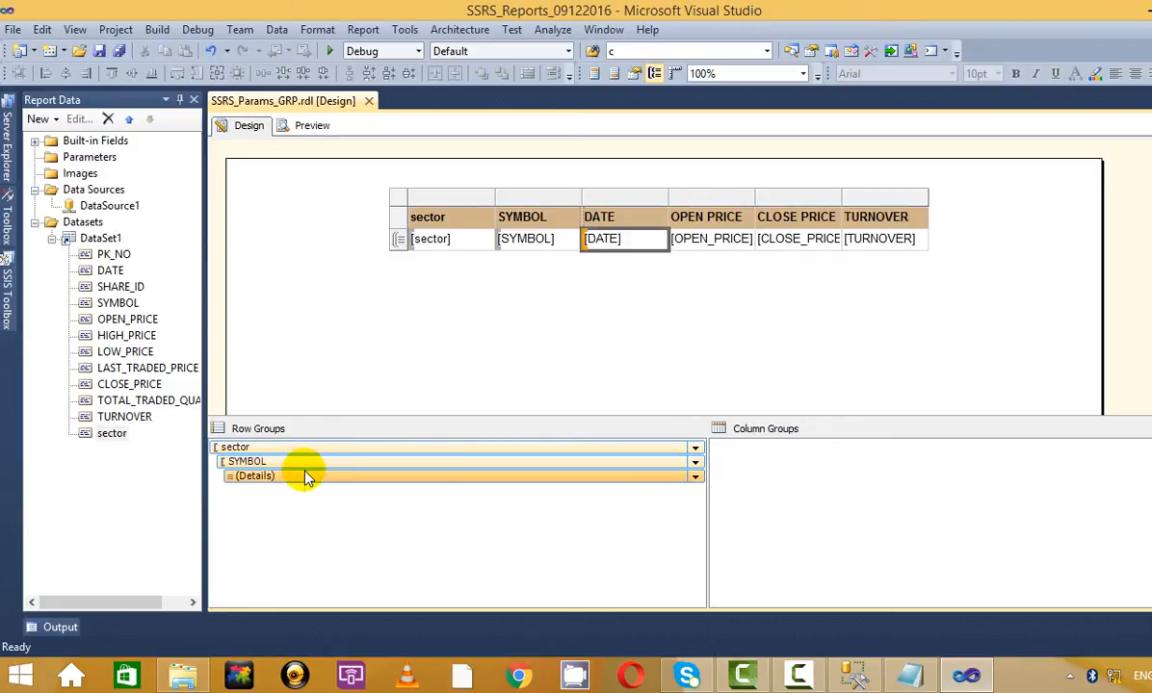
pyautogui.rightClick(306, 477)
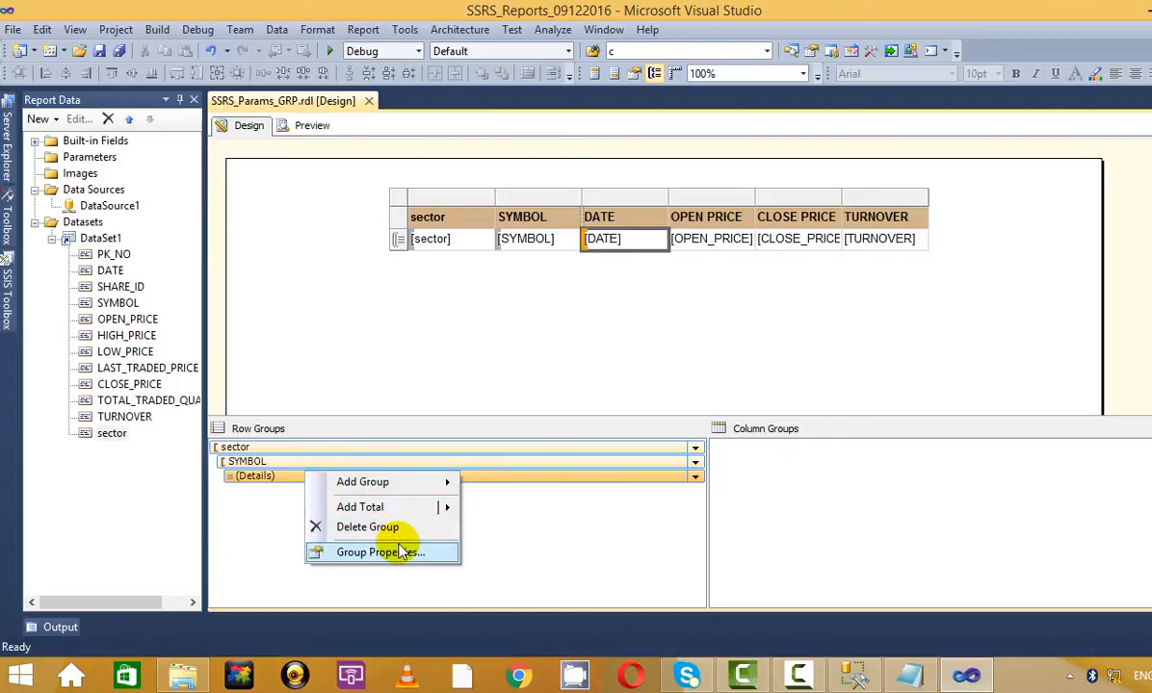
pyautogui.click(400, 551)
pyautogui.click(420, 234)
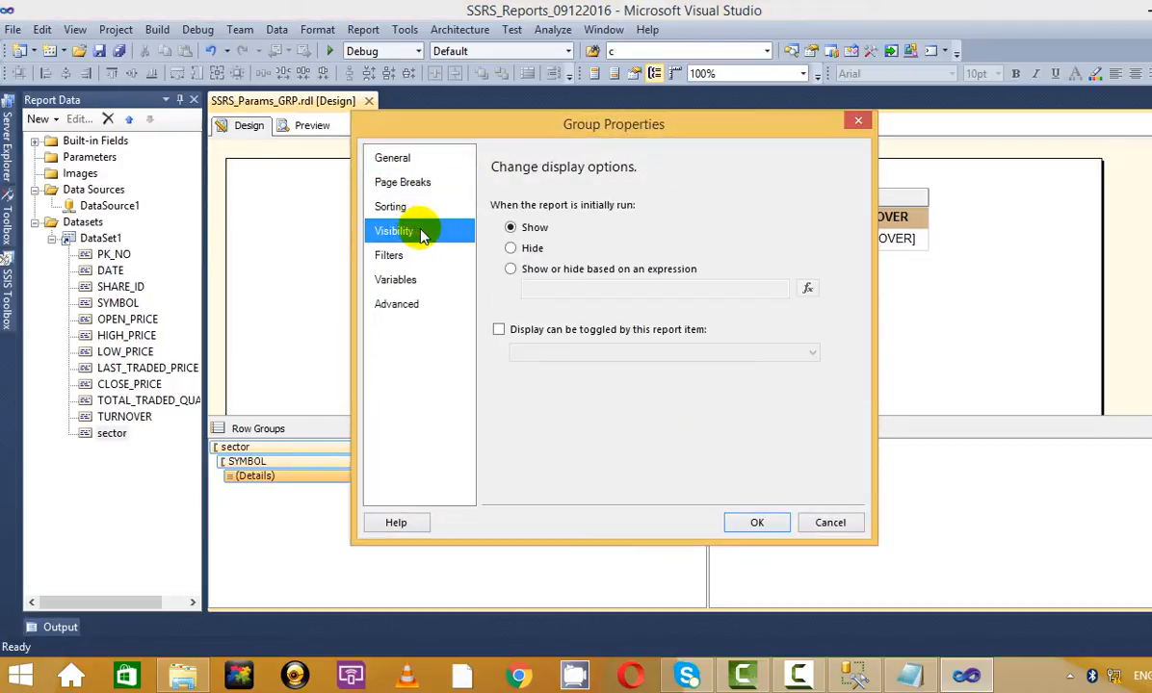
pyautogui.click(510, 247)
pyautogui.click(530, 331)
pyautogui.click(568, 353)
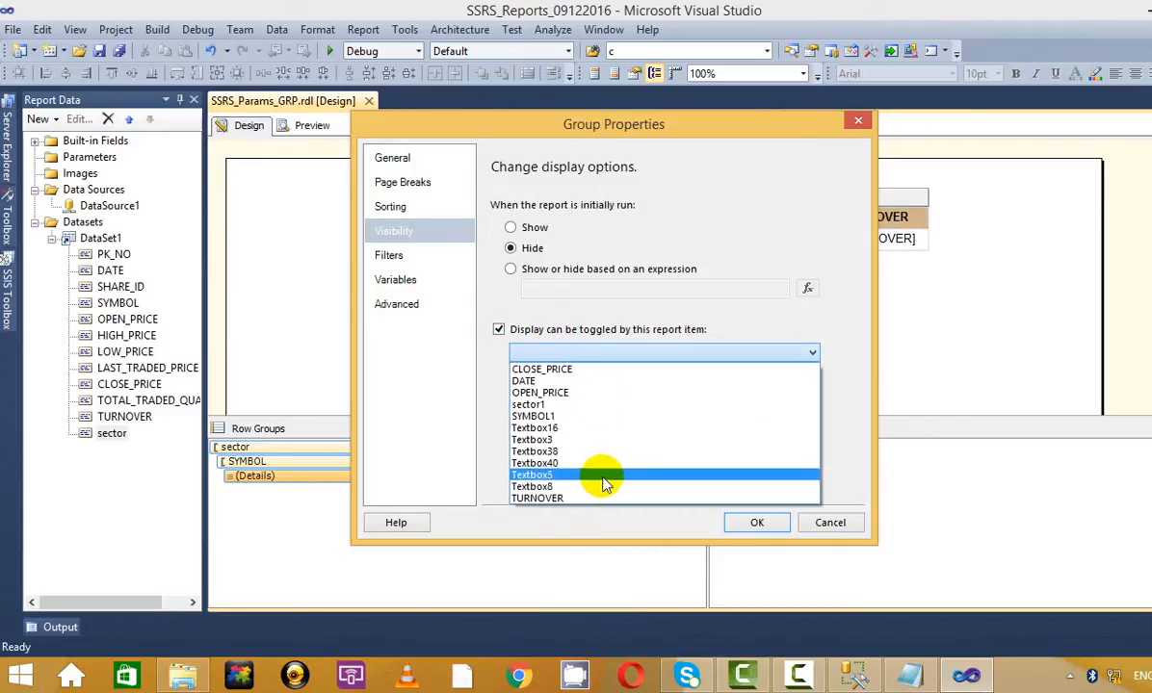
pyautogui.click(592, 415)
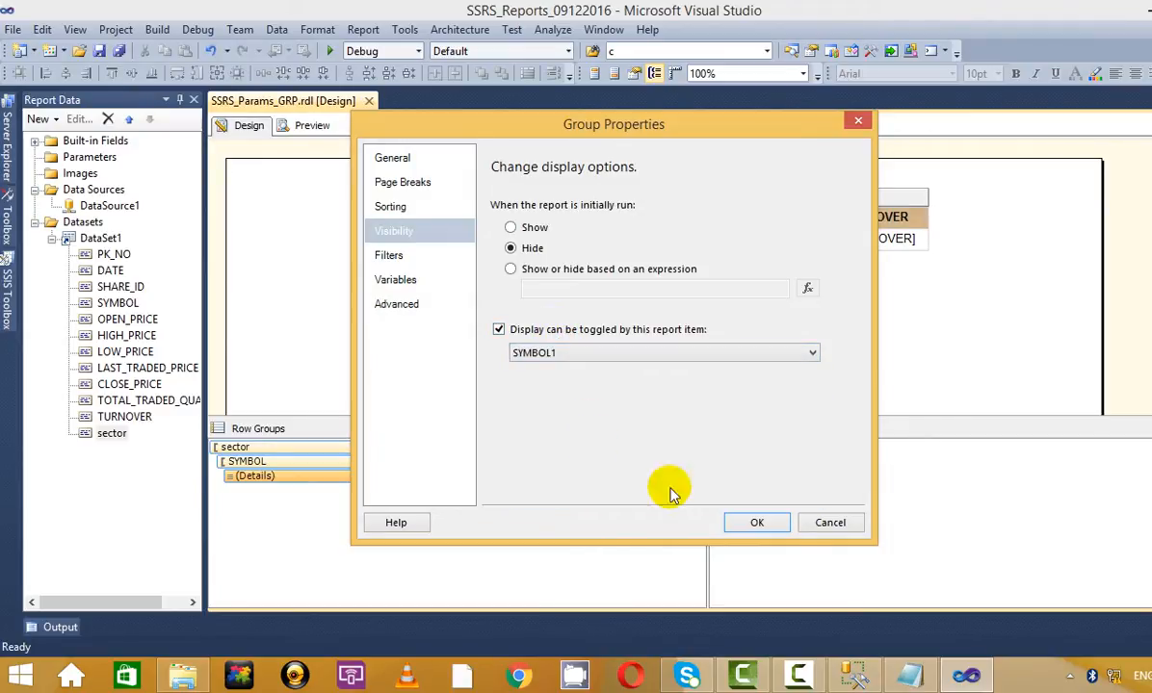
pyautogui.click(754, 522)
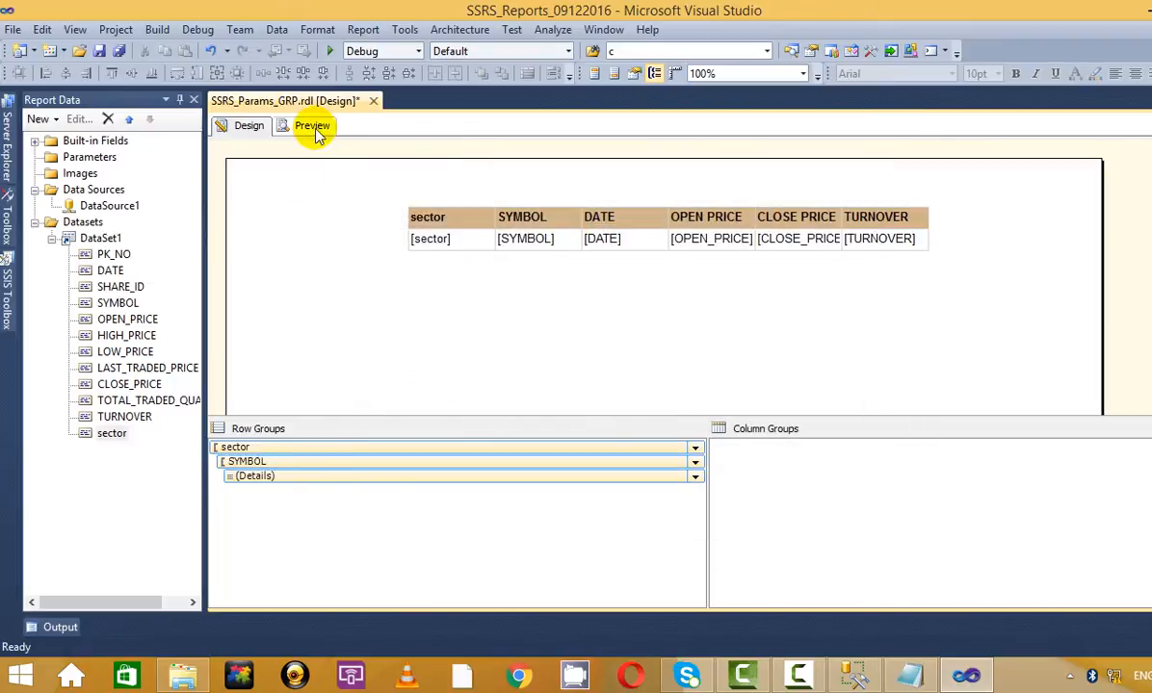
# - Preview the report, expand M&M, and expand and collapse TATAMOTORS to check the detail toggles
pyautogui.click(316, 129)
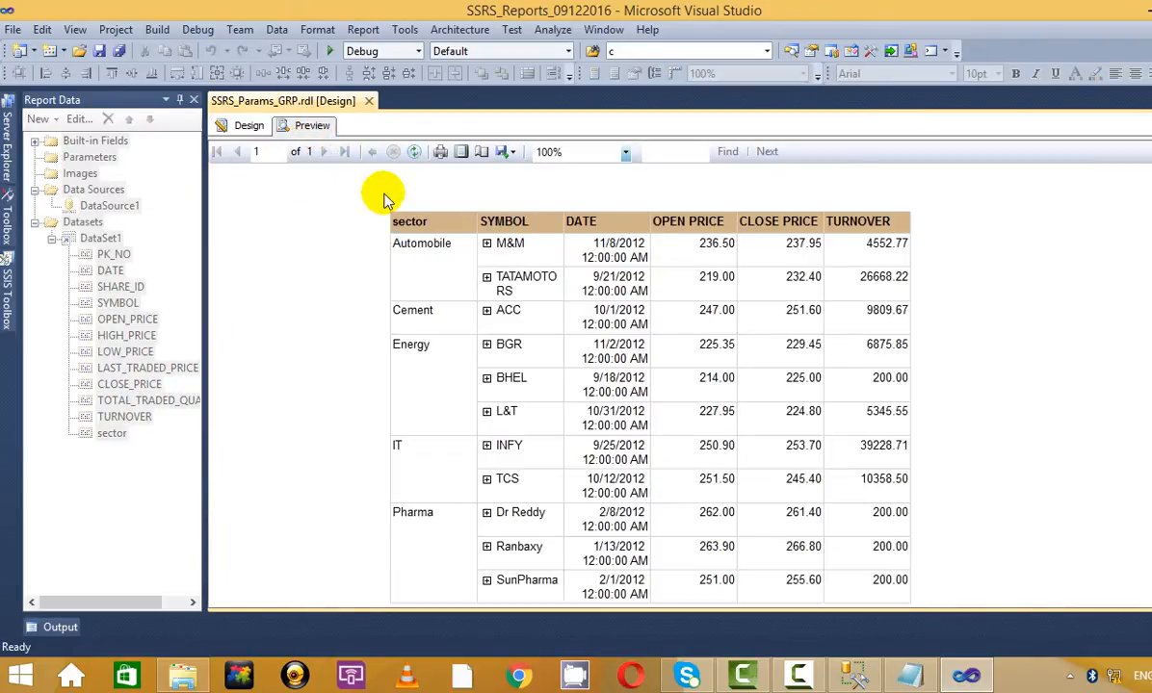
pyautogui.click(487, 243)
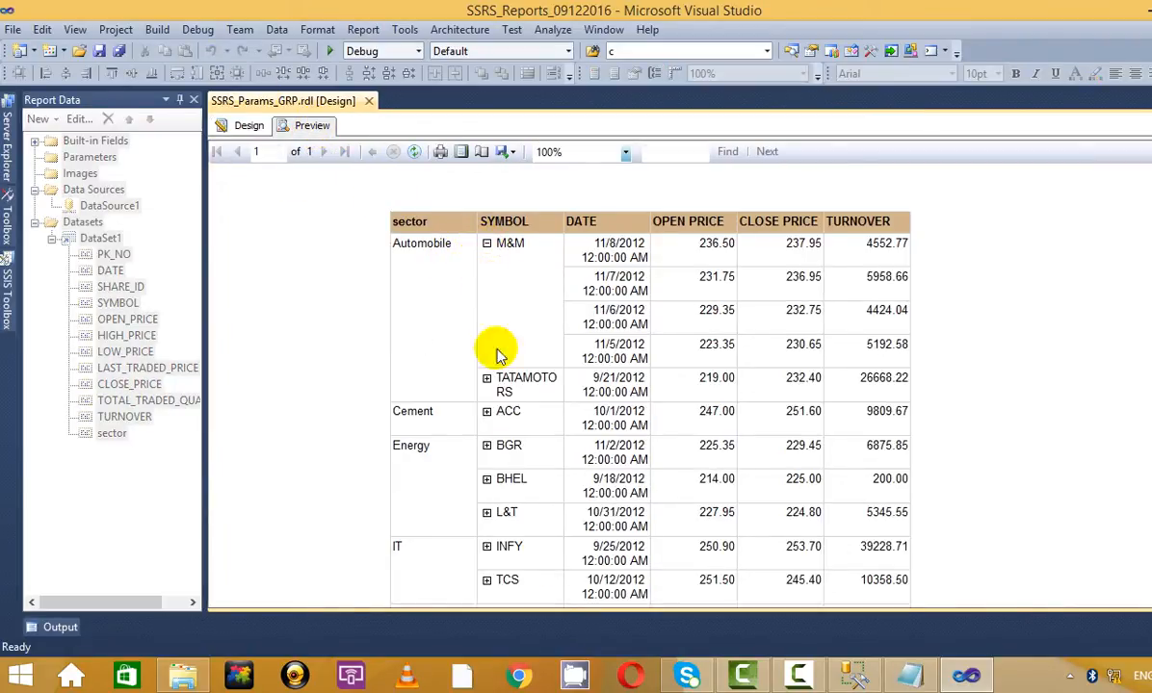
pyautogui.click(486, 378)
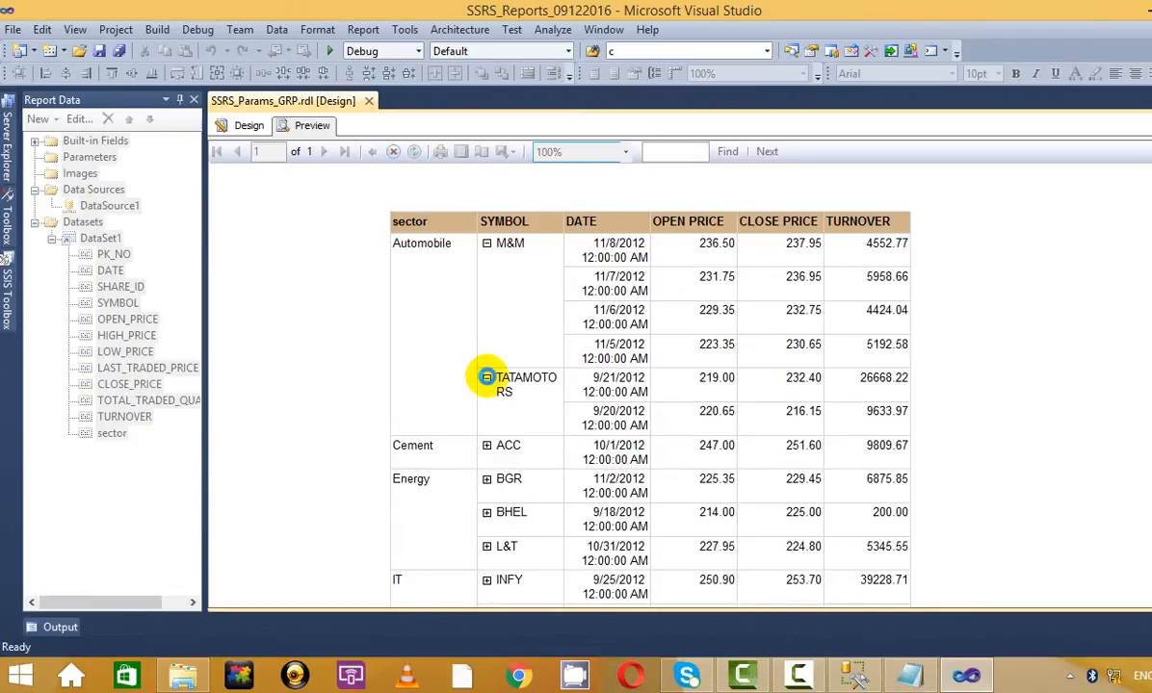
pyautogui.click(486, 378)
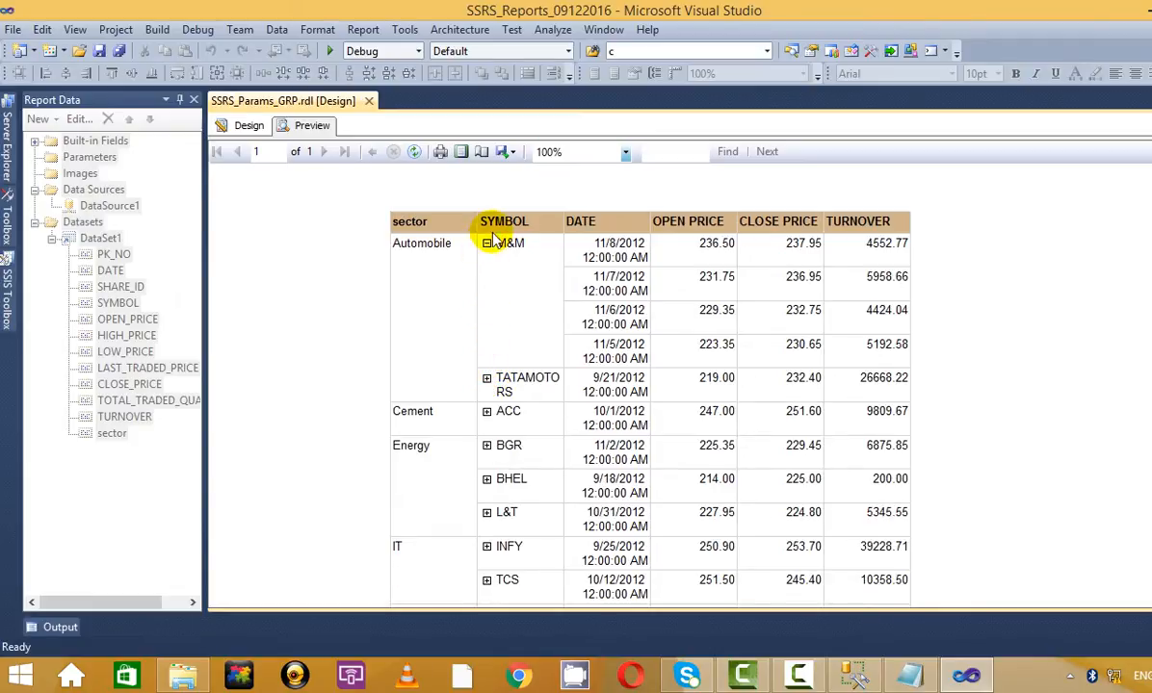
pyautogui.click(247, 126)
# - Widen the SYMBOL and DATE columns of the table to nearly double their width
pyautogui.click(577, 218)
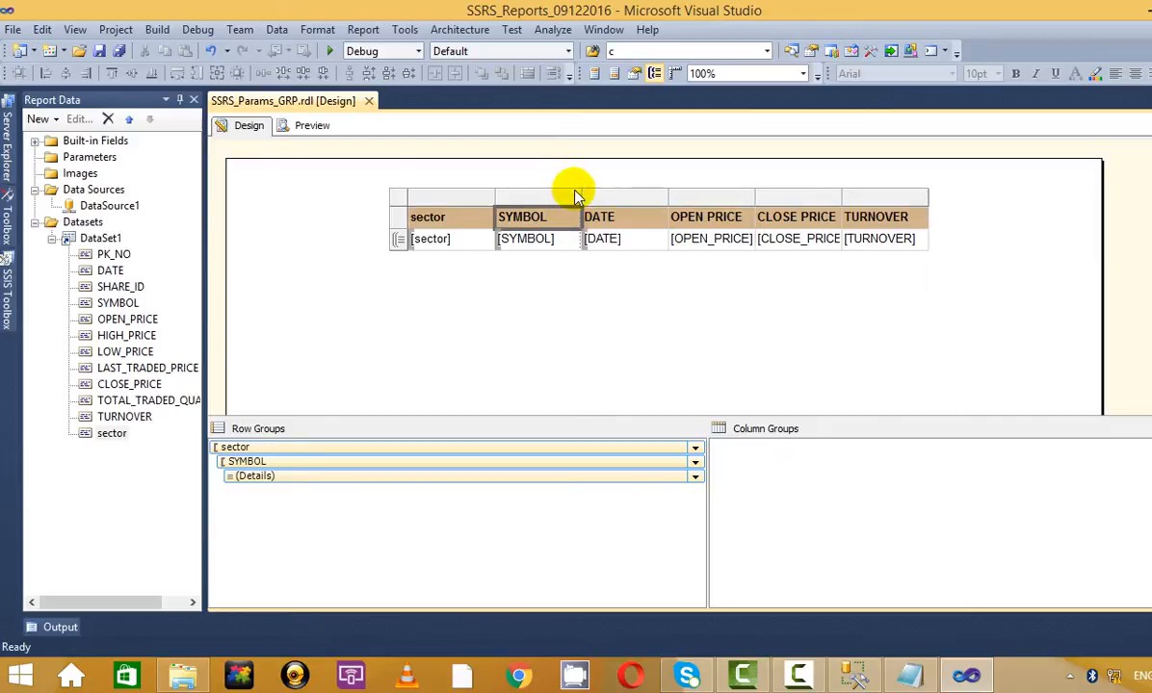
pyautogui.moveTo(583, 195); pyautogui.dragTo(660, 195)
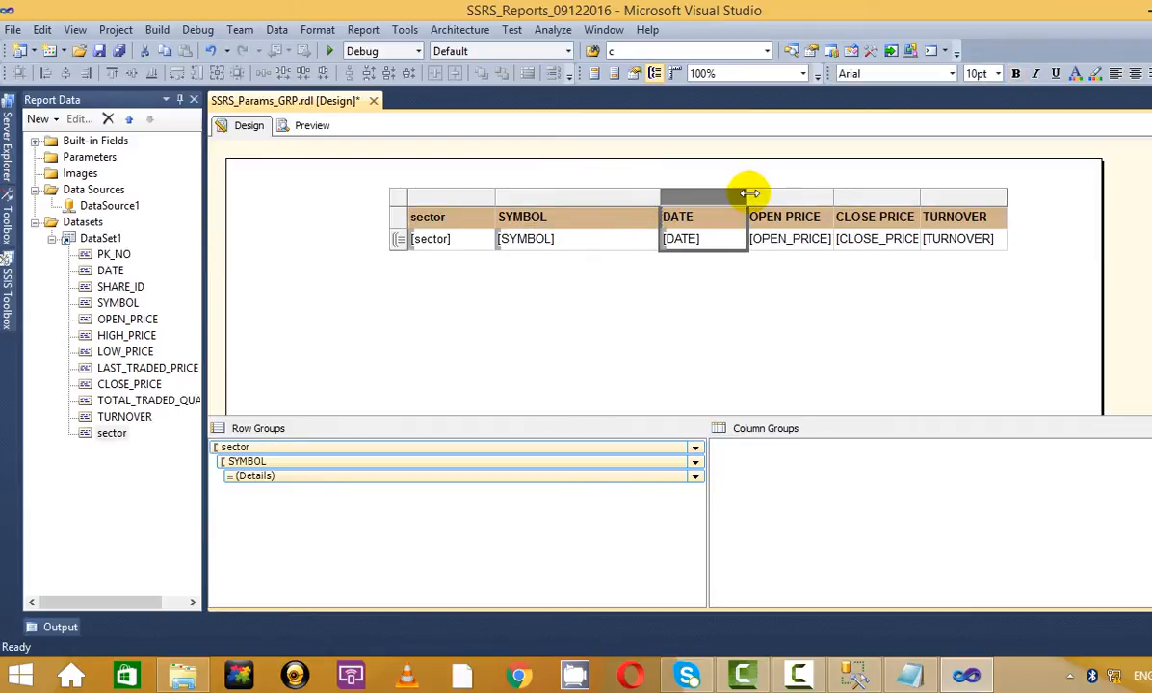
pyautogui.moveTo(749, 194); pyautogui.dragTo(817, 193)
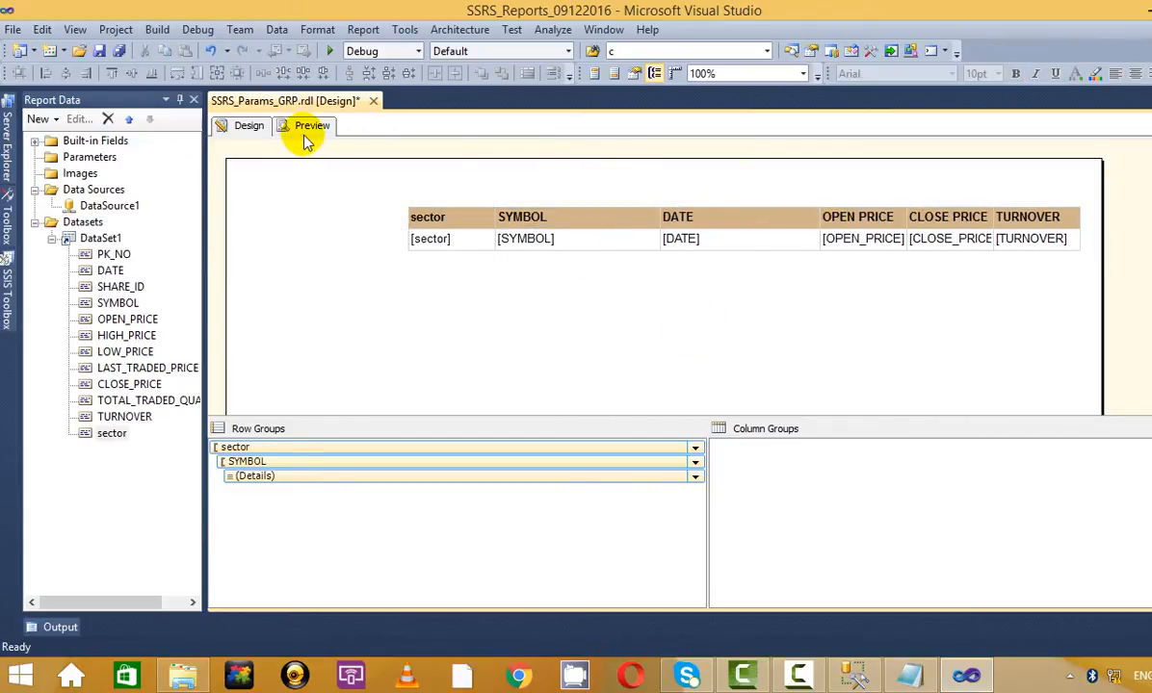
# - Preview the widened table and expand M&M, TATAMOTORS, ACC, BGR and L&T to examine their detail rows
pyautogui.click(307, 127)
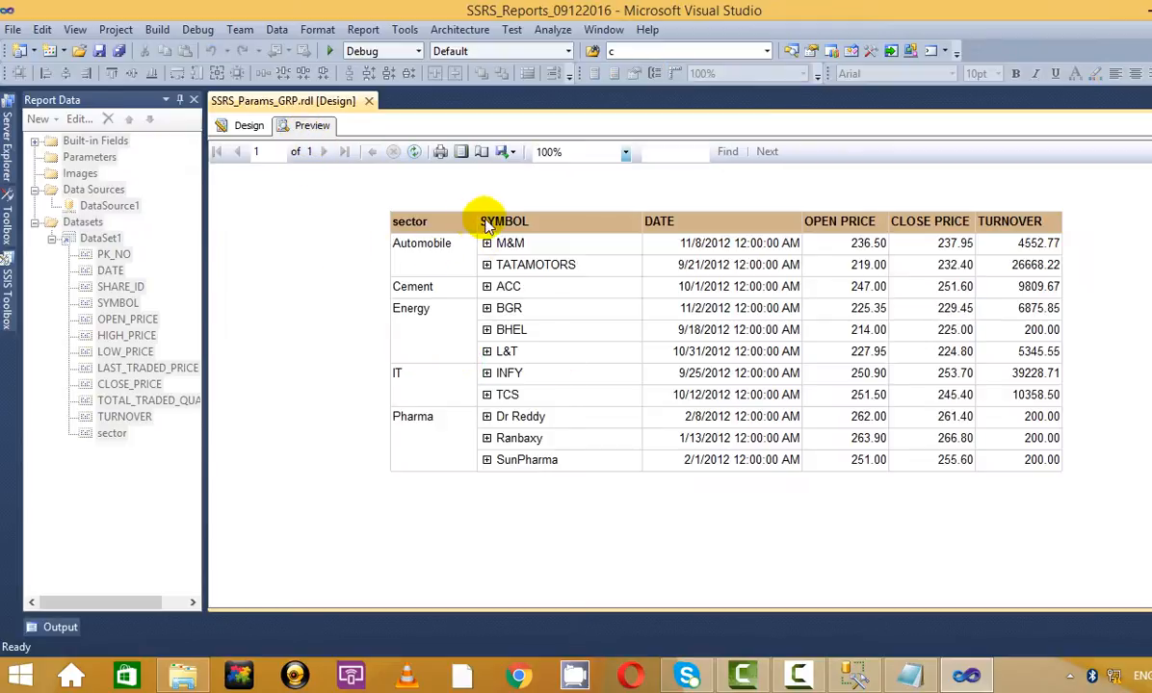
pyautogui.click(487, 243)
pyautogui.click(487, 331)
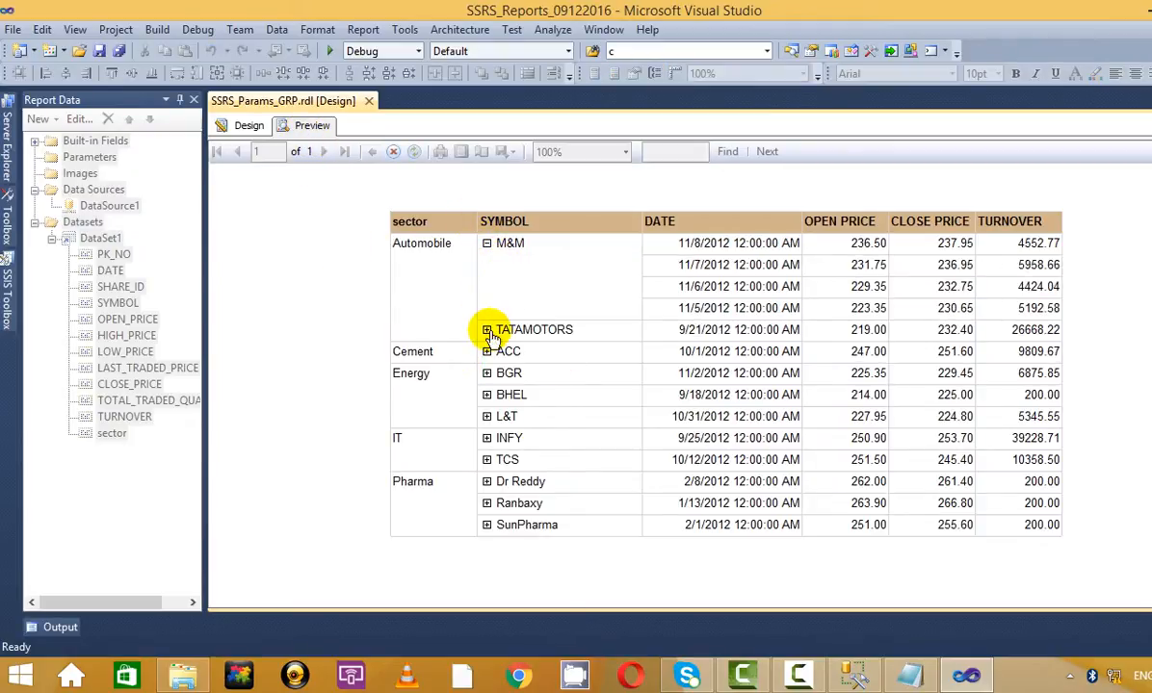
pyautogui.click(487, 309)
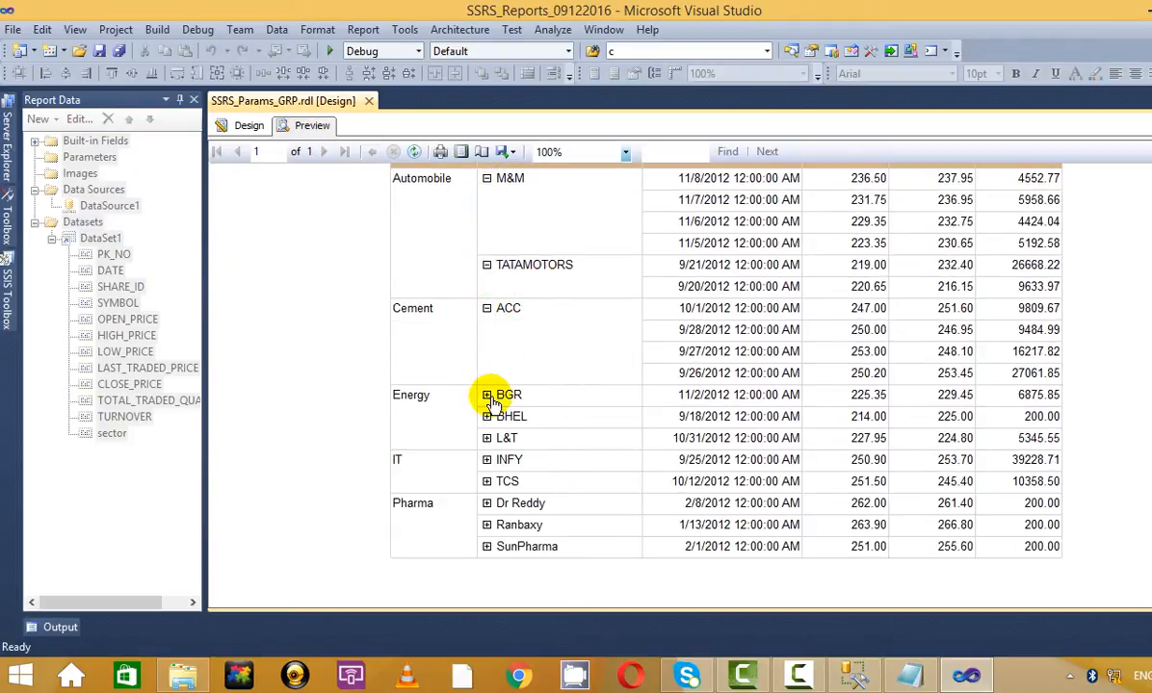
pyautogui.click(488, 396)
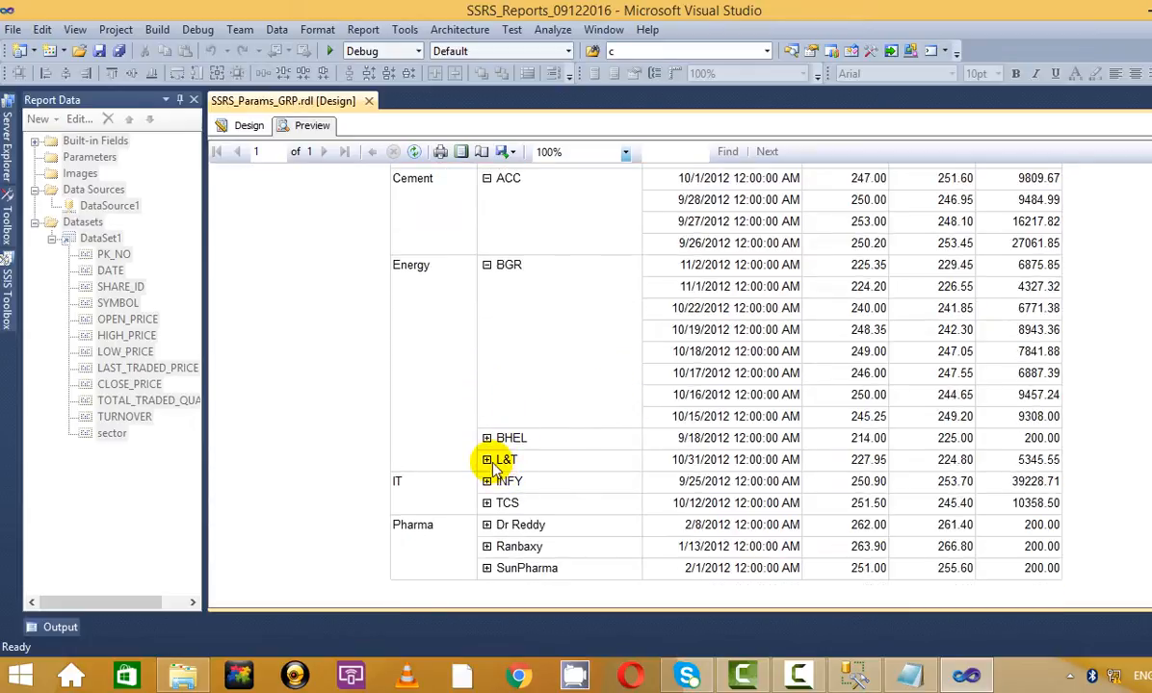
pyautogui.click(488, 460)
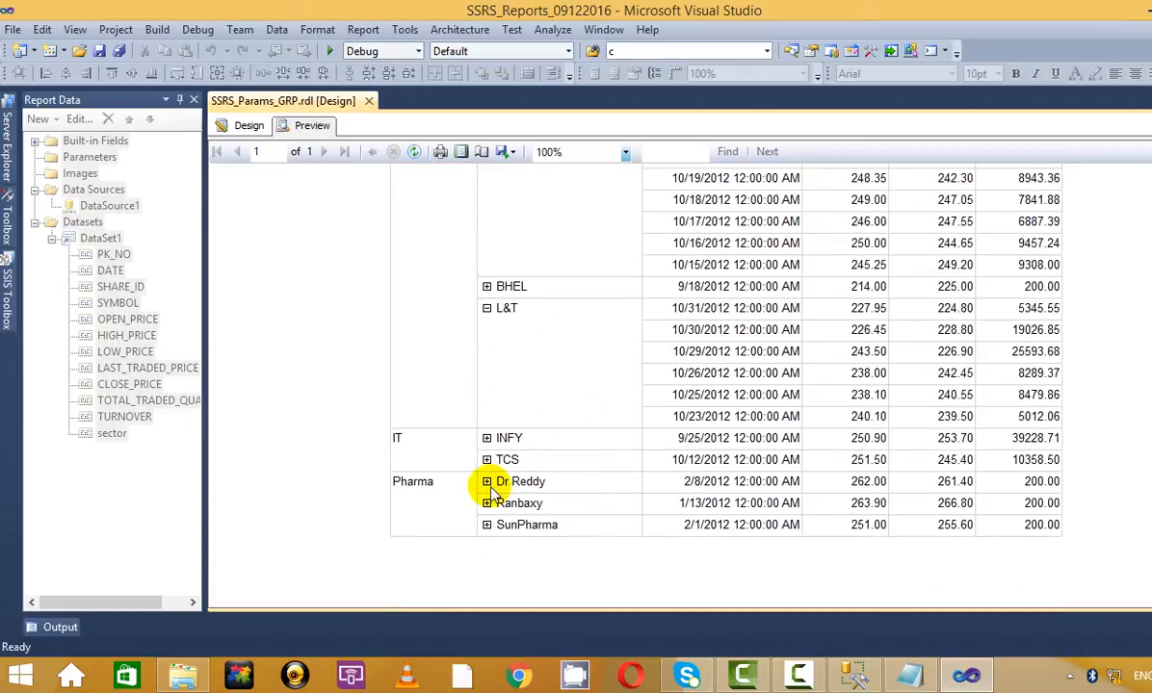
pyautogui.scroll(5, 559, 318)
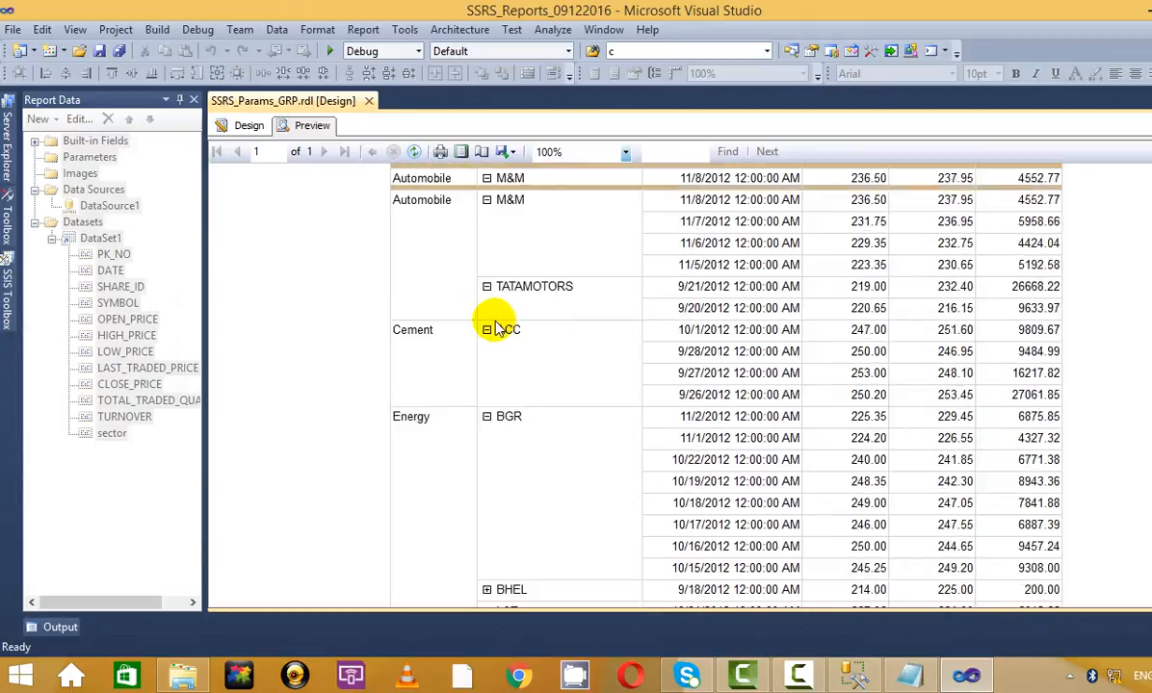
pyautogui.scroll(2, 472, 337)
pyautogui.click(249, 125)
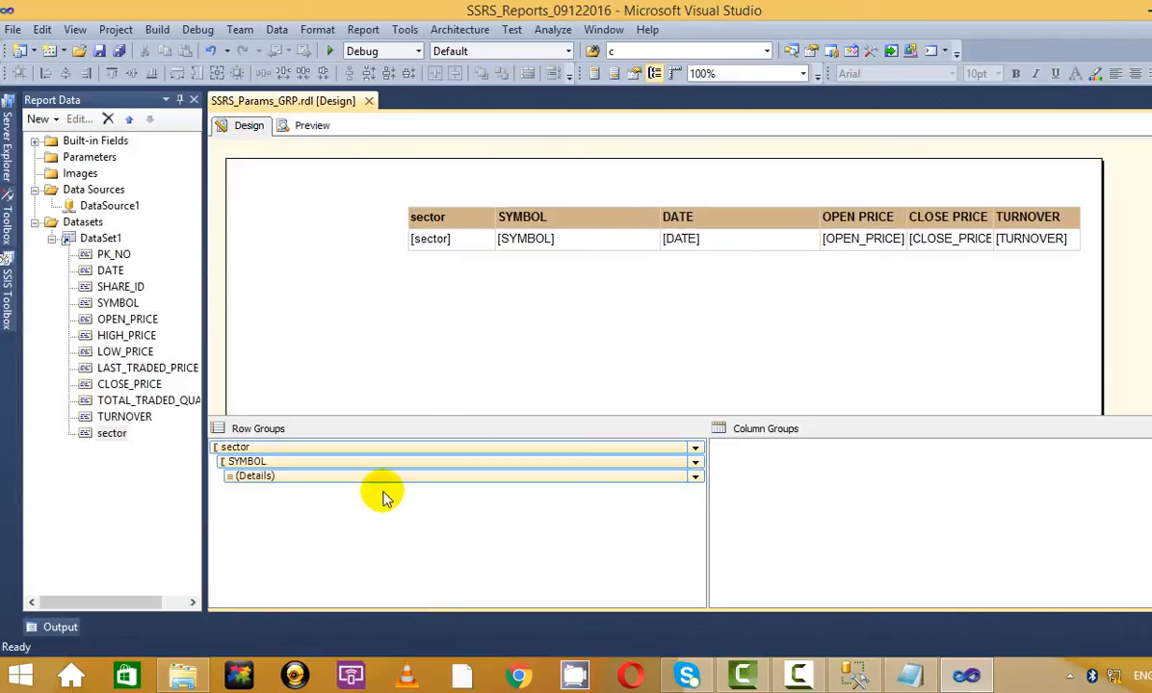
pyautogui.rightClick(320, 449)
pyautogui.click(378, 530)
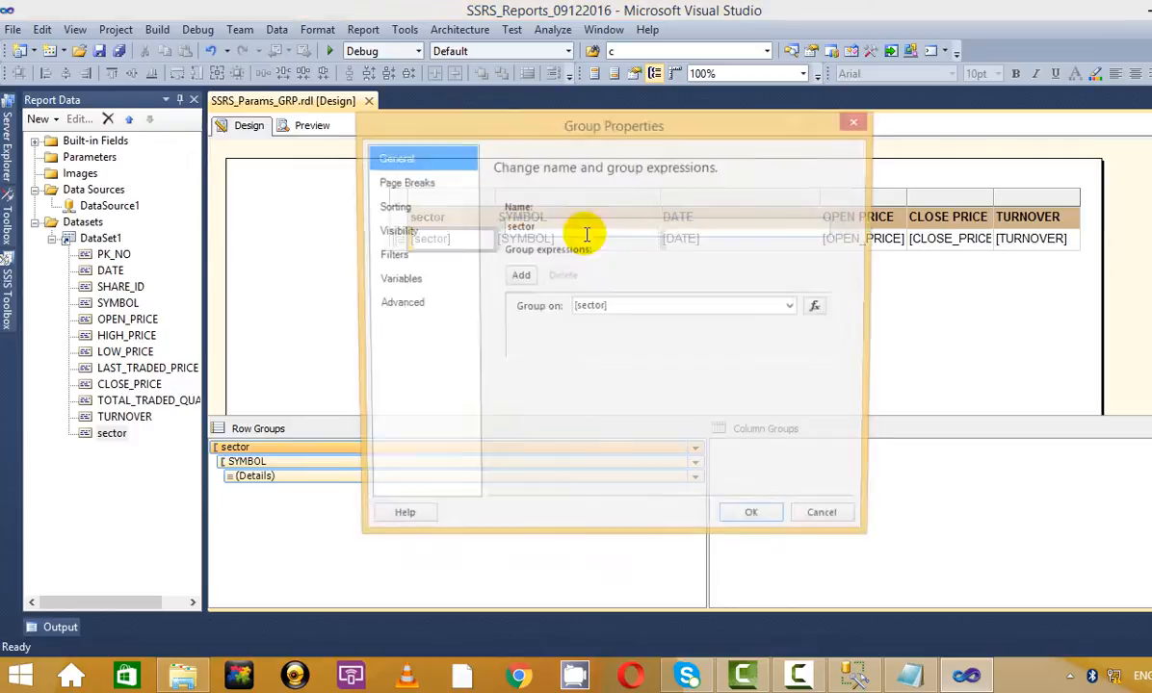
pyautogui.click(419, 231)
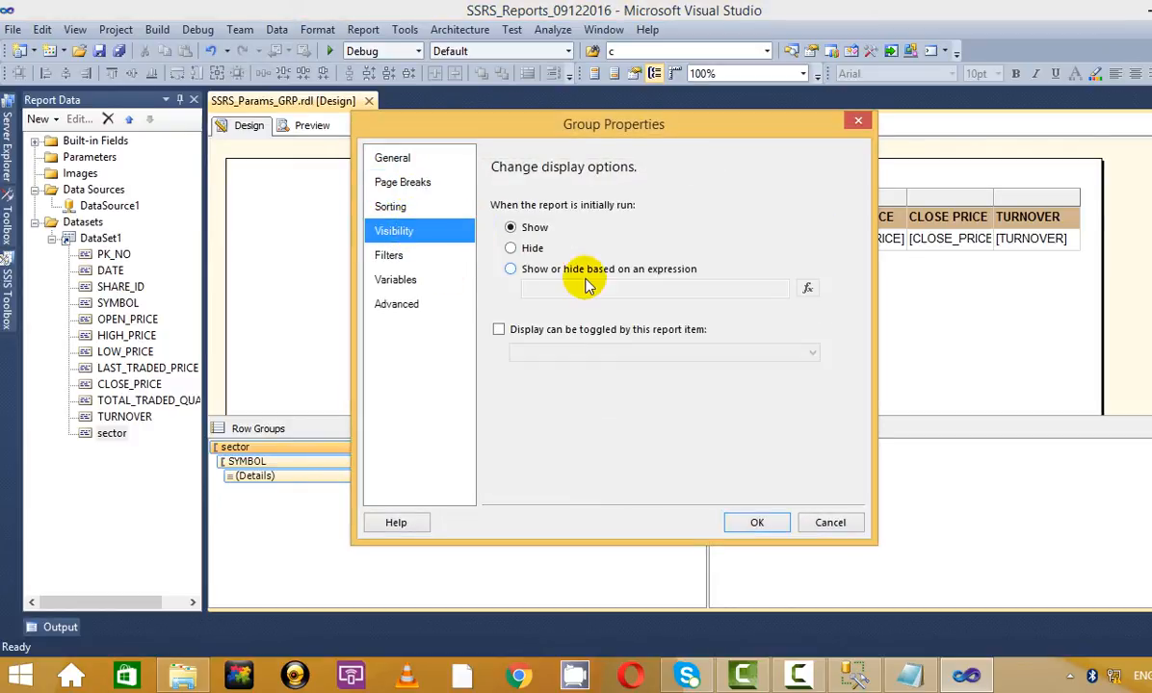
pyautogui.click(510, 248)
pyautogui.click(523, 330)
pyautogui.click(576, 354)
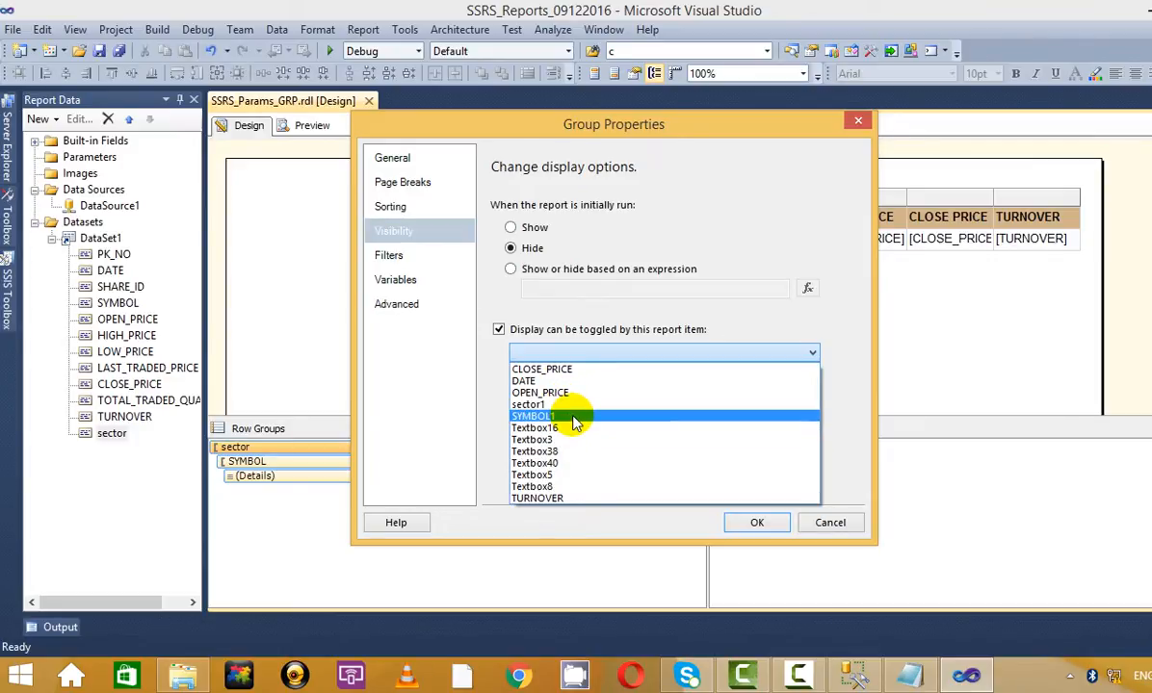
pyautogui.click(815, 170)
pyautogui.click(857, 119)
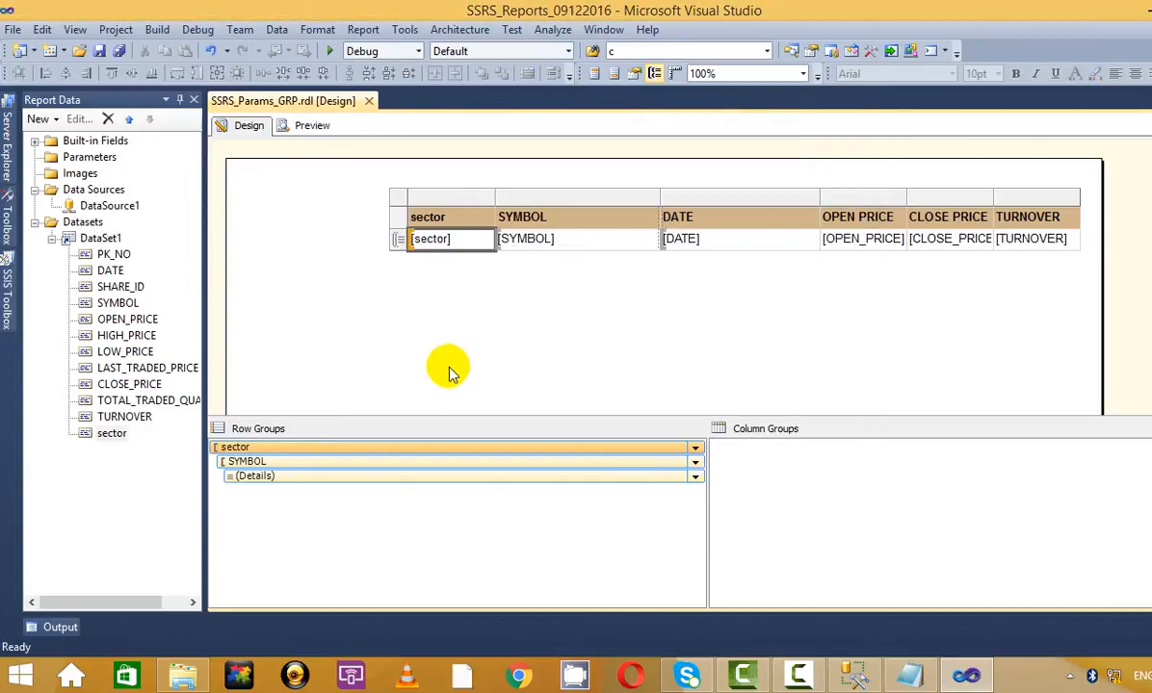
# - Set the SYMBOL row group to be hidden initially, with its display toggled by the sector1 report item
pyautogui.rightClick(386, 462)
pyautogui.click(472, 537)
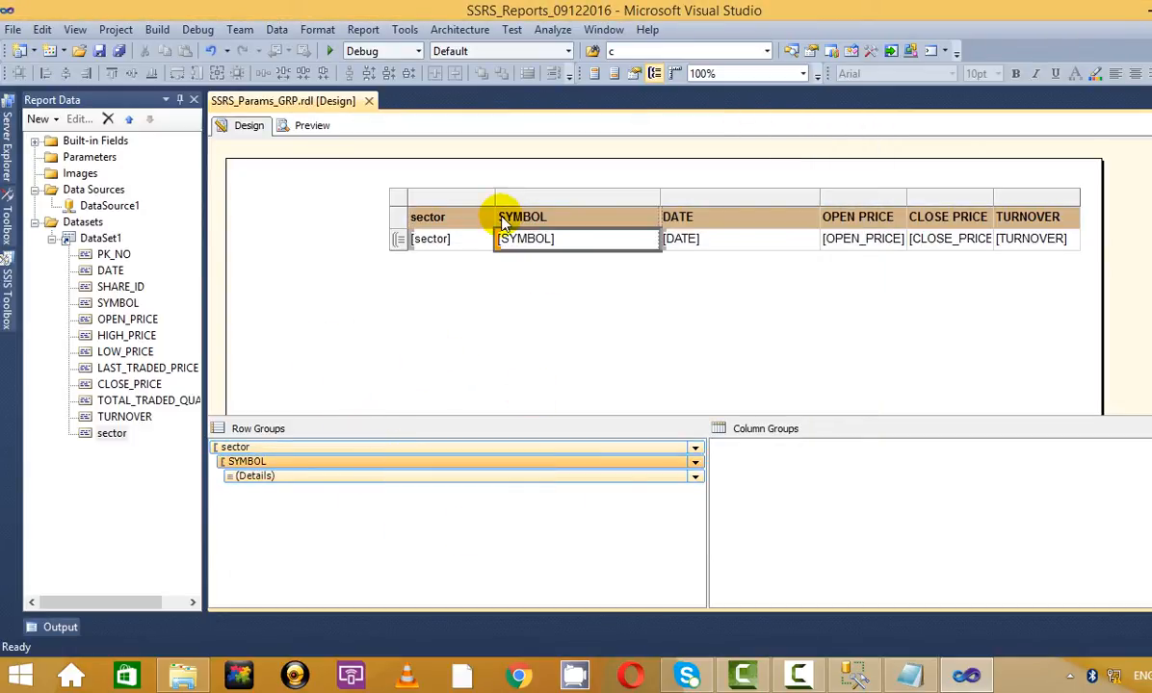
pyautogui.click(388, 230)
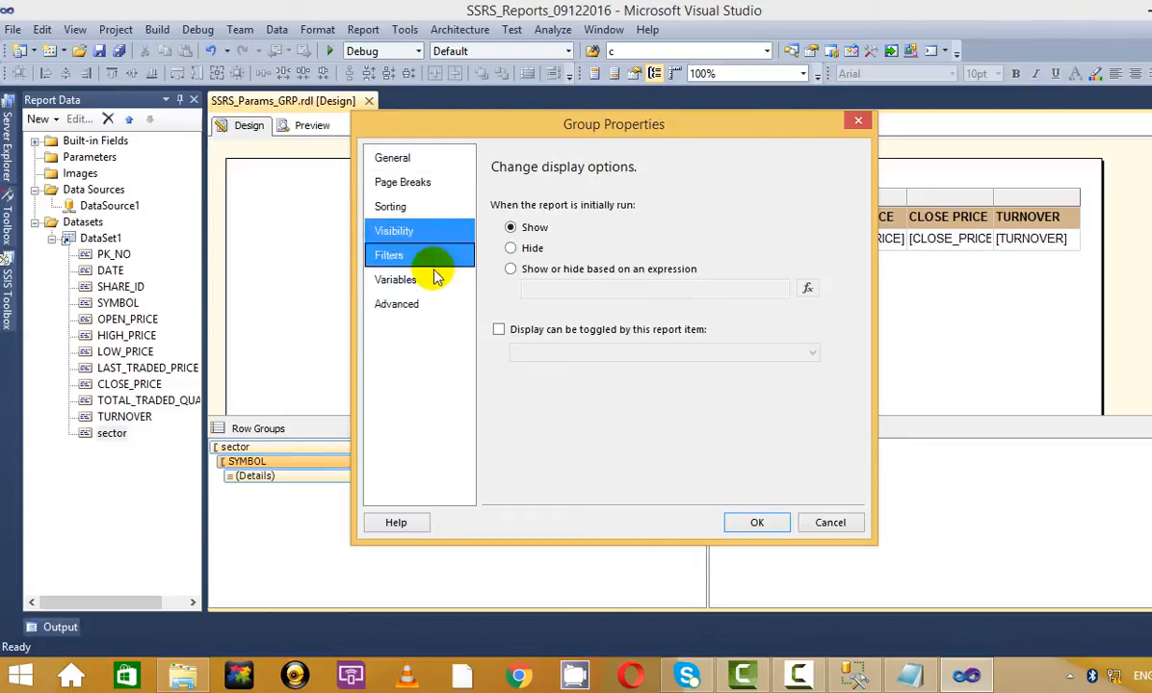
pyautogui.click(510, 247)
pyautogui.click(497, 330)
pyautogui.click(566, 353)
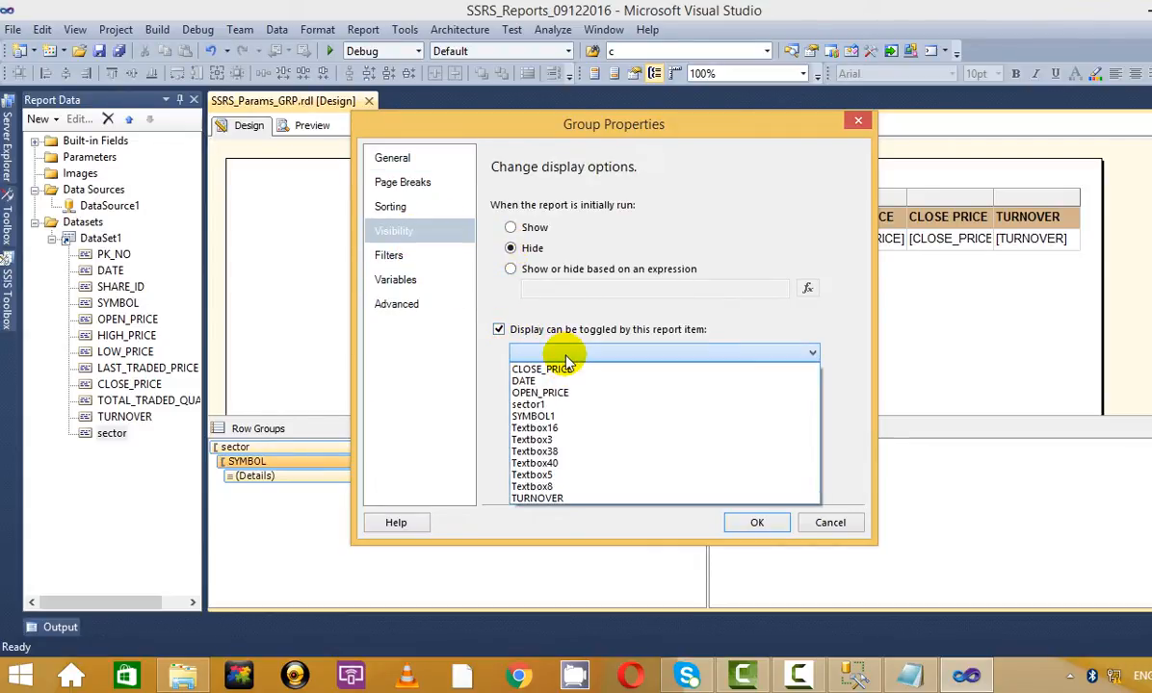
pyautogui.click(533, 416)
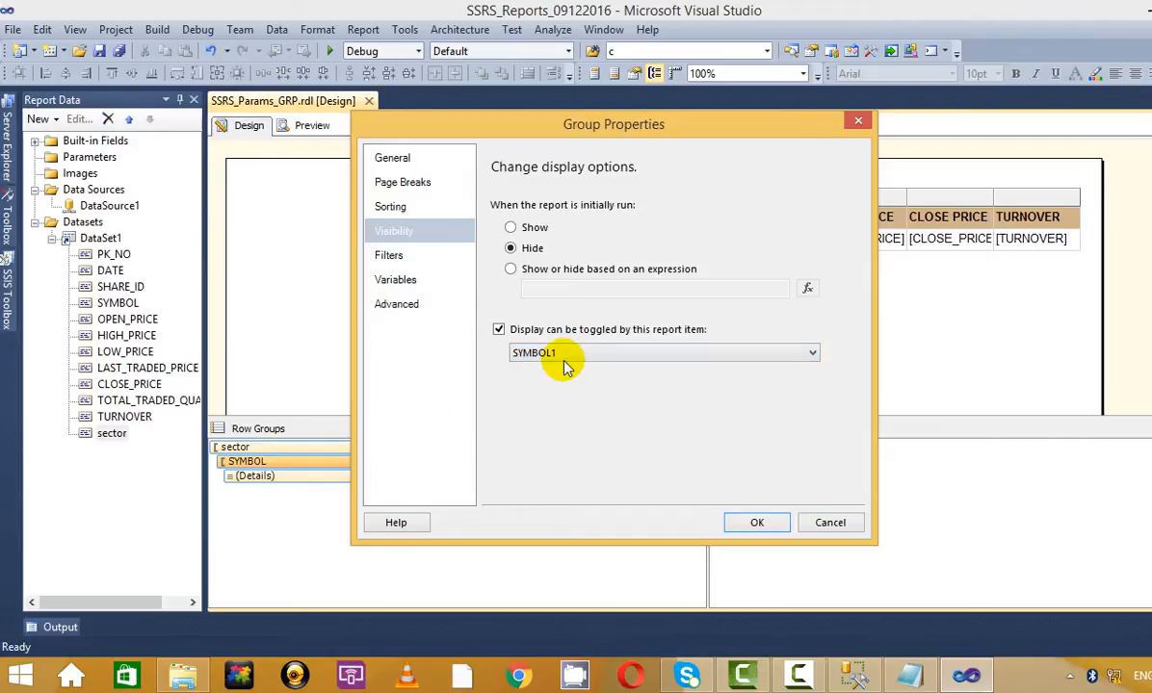
pyautogui.click(566, 356)
pyautogui.click(531, 404)
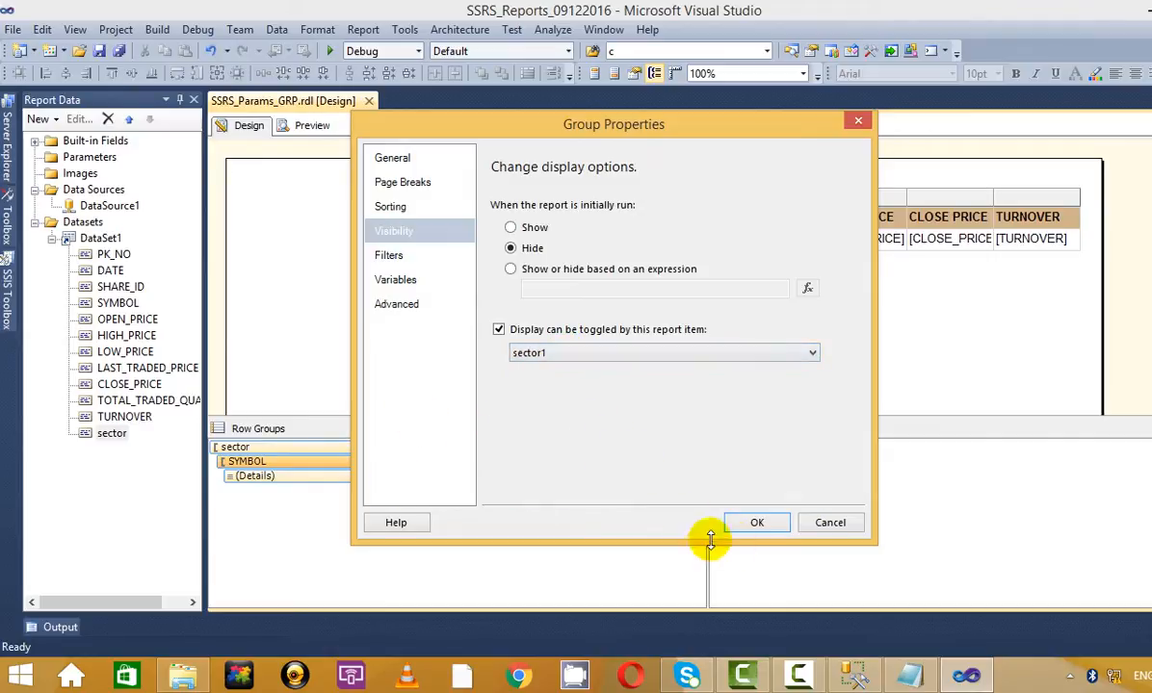
pyautogui.click(766, 527)
# - Preview the report and expand the Automobile, Cement, Energy, IT and Pharma sectors to check the drill-down to symbols
pyautogui.click(322, 129)
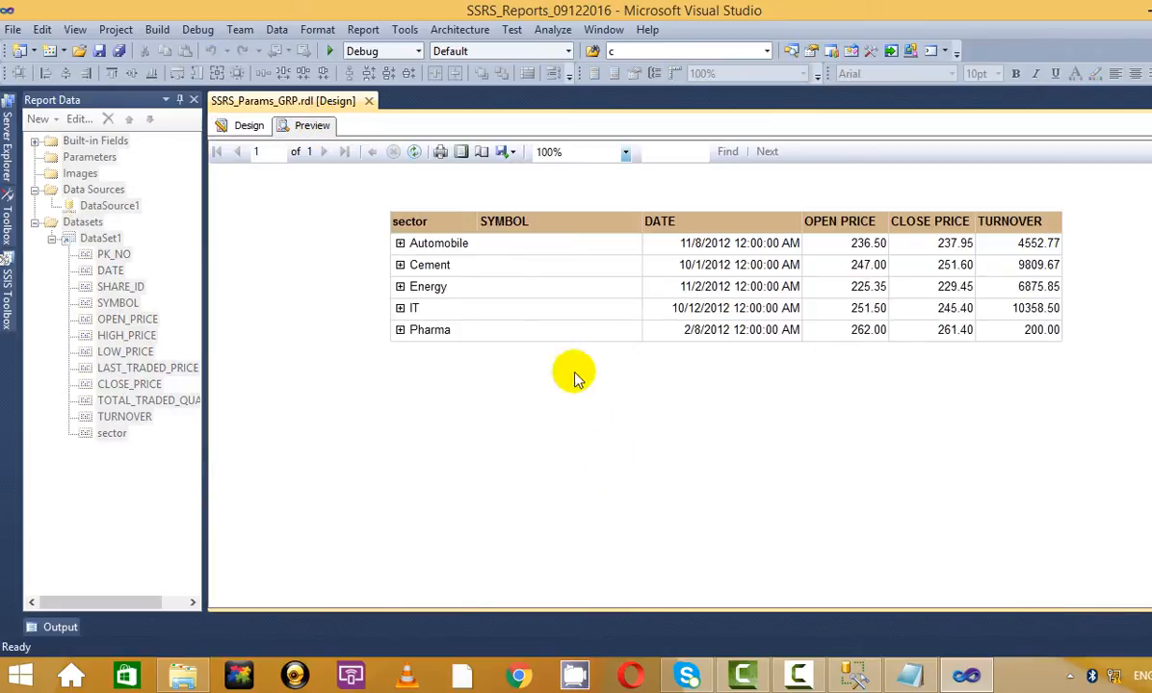
pyautogui.click(400, 244)
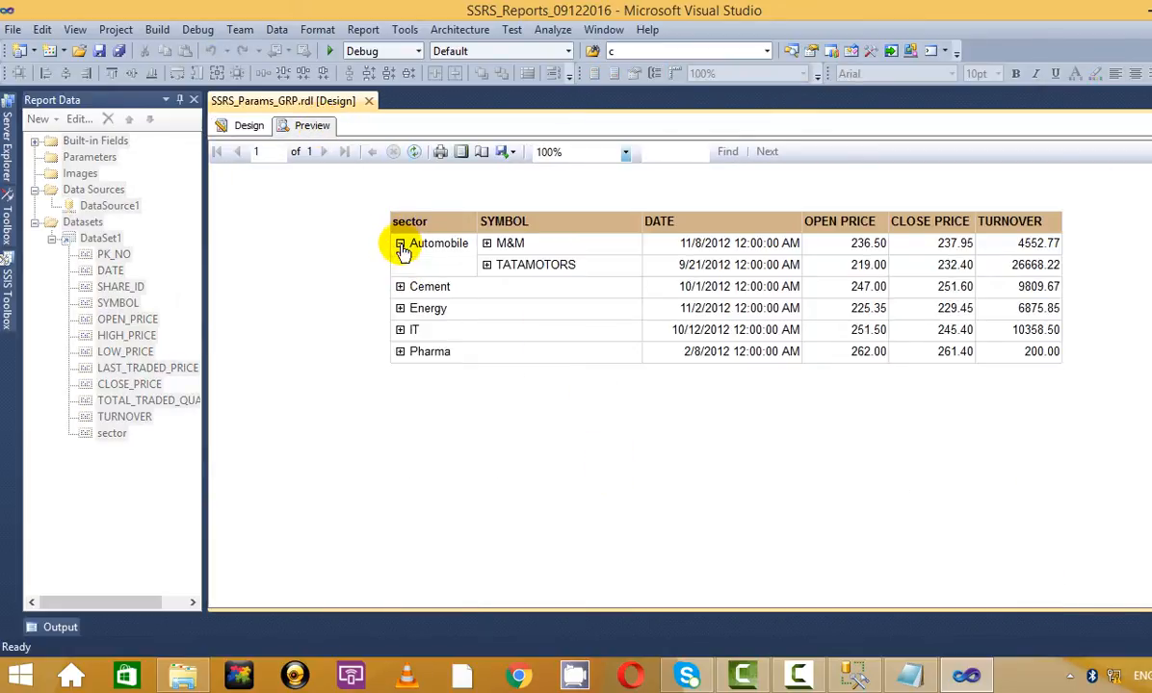
pyautogui.click(399, 287)
pyautogui.click(400, 309)
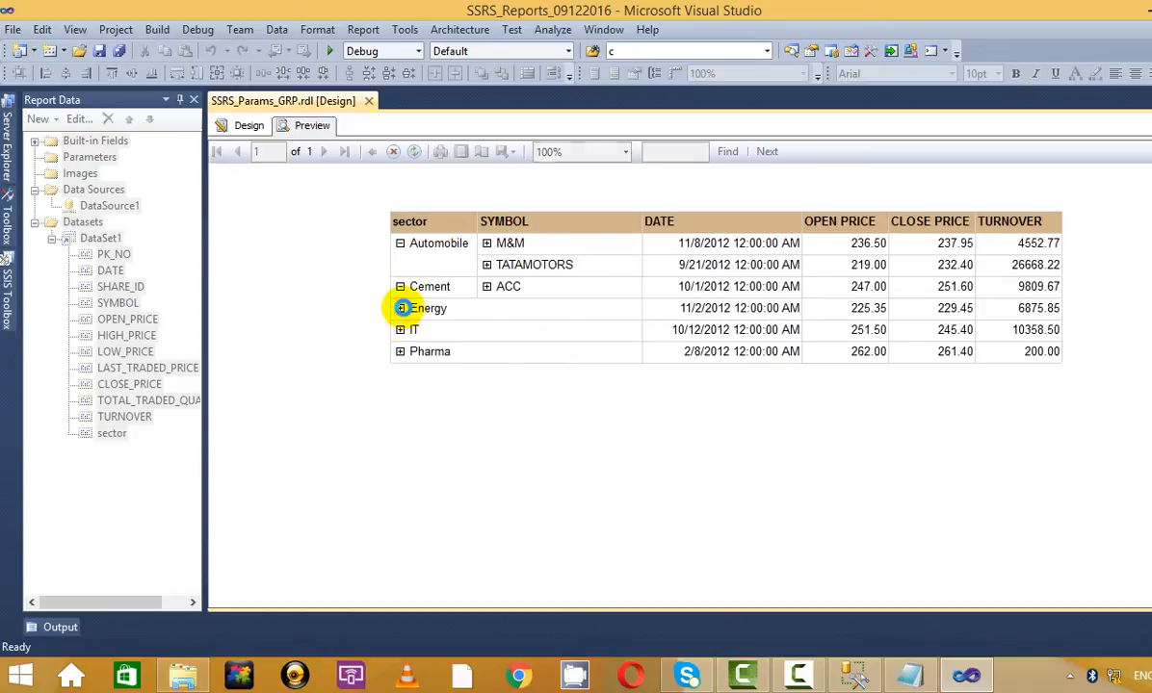
pyautogui.click(400, 373)
pyautogui.click(400, 417)
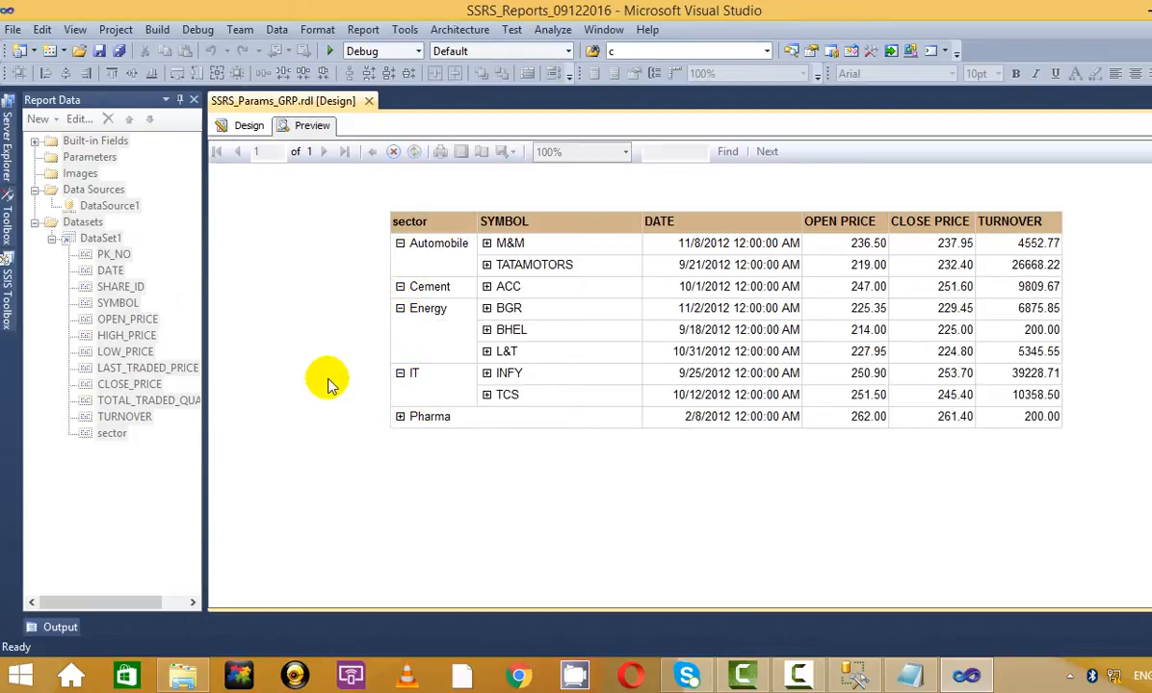
pyautogui.click(243, 125)
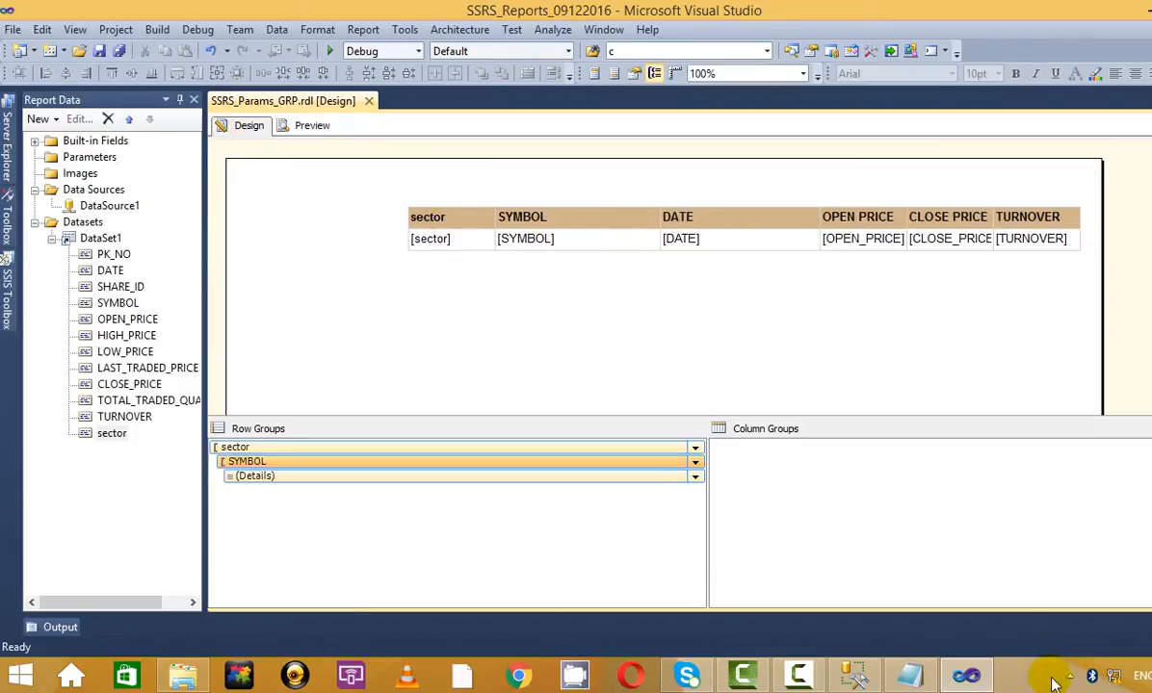
# - Switch to the Notepad notes, maximize the window, and insert blank lines between the >>Grouping and >>Parameters headings
pyautogui.click(909, 675)
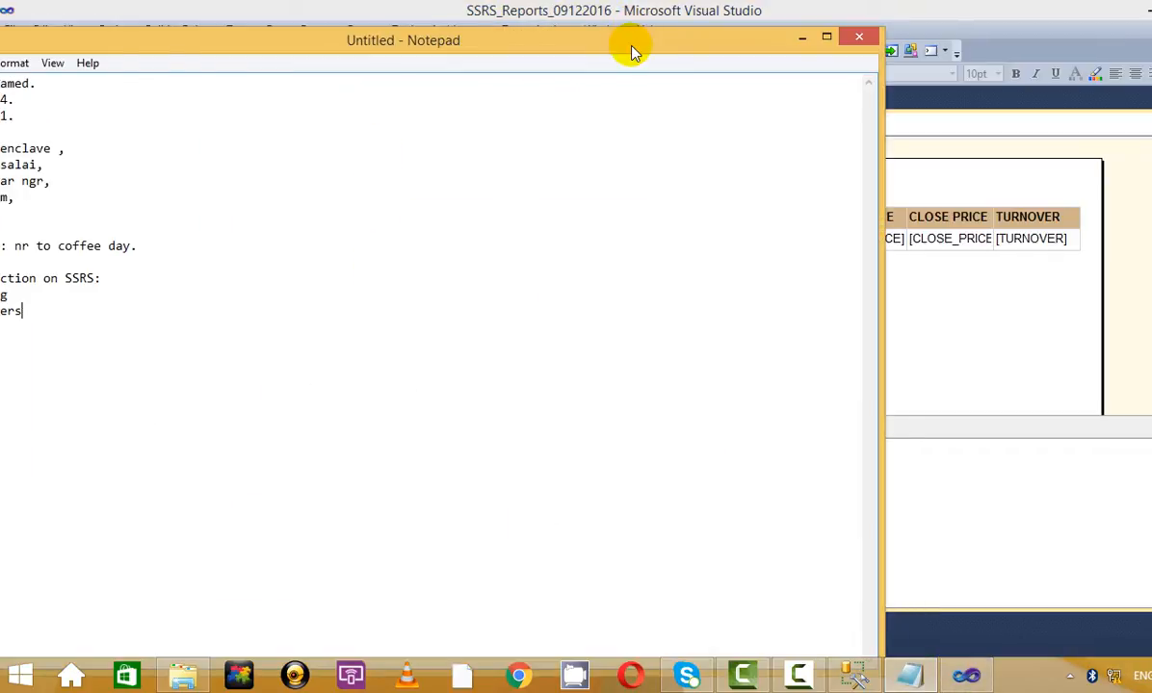
pyautogui.doubleClick(630, 41)
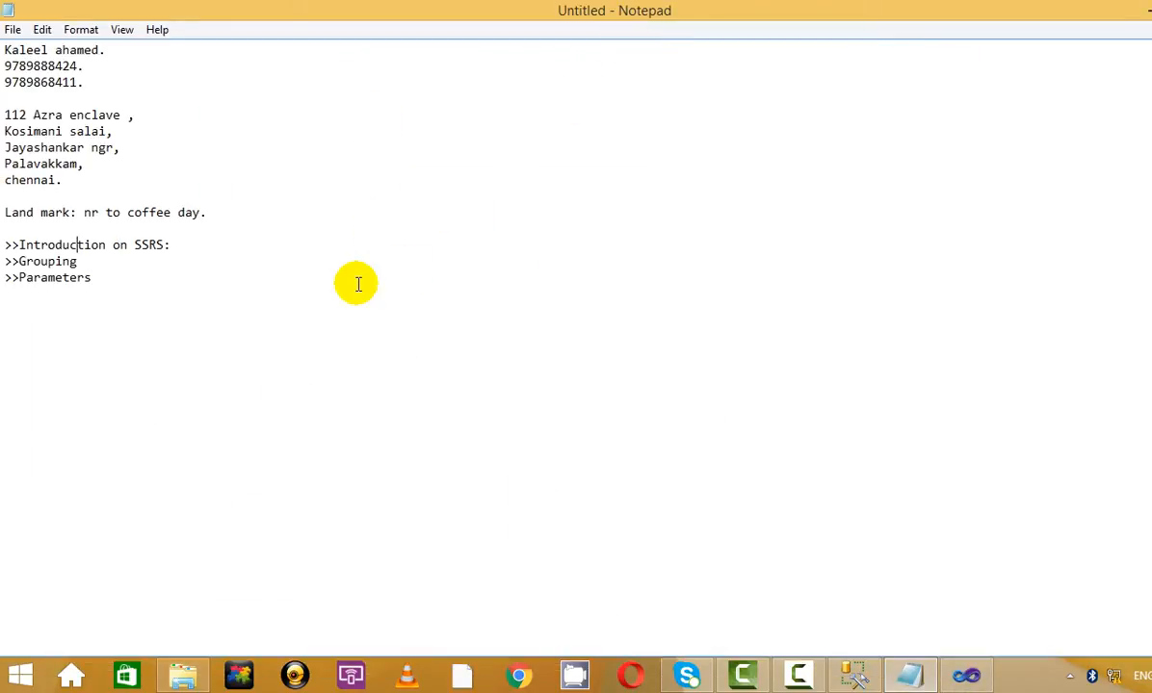
pyautogui.press('Down')
pyautogui.press('End')
pyautogui.press('Return')
pyautogui.press('Return')
pyautogui.click(357, 284)
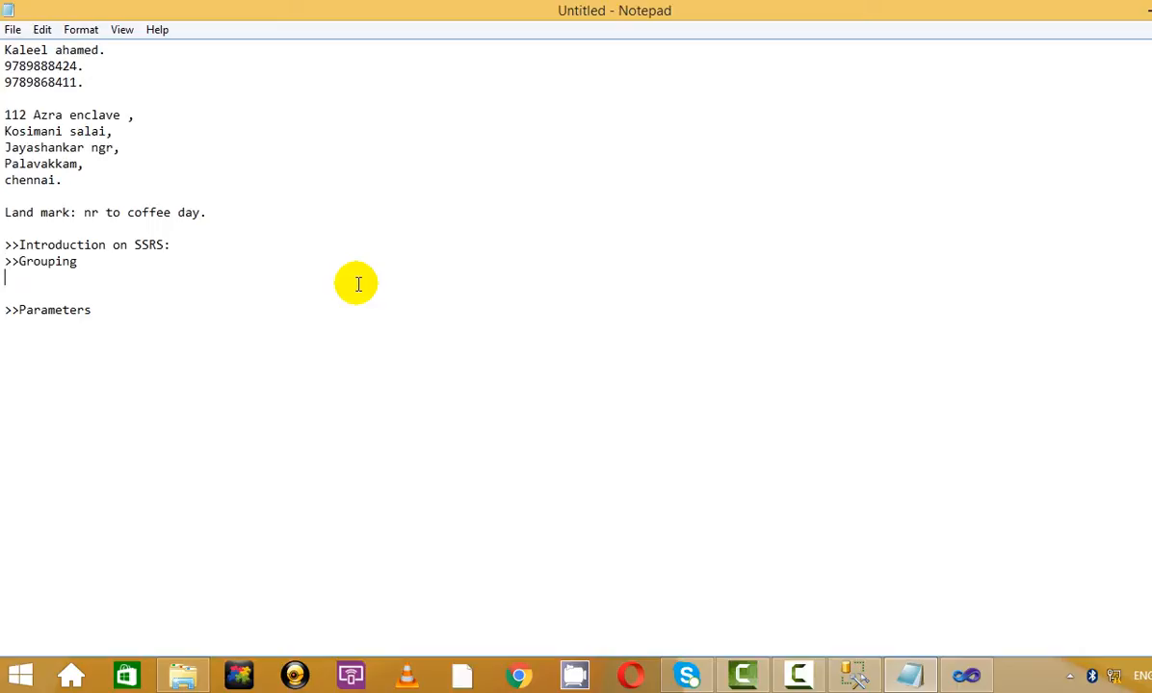
pyautogui.press('Return')
pyautogui.press('Return')
pyautogui.press('Down')
pyautogui.press('Down')
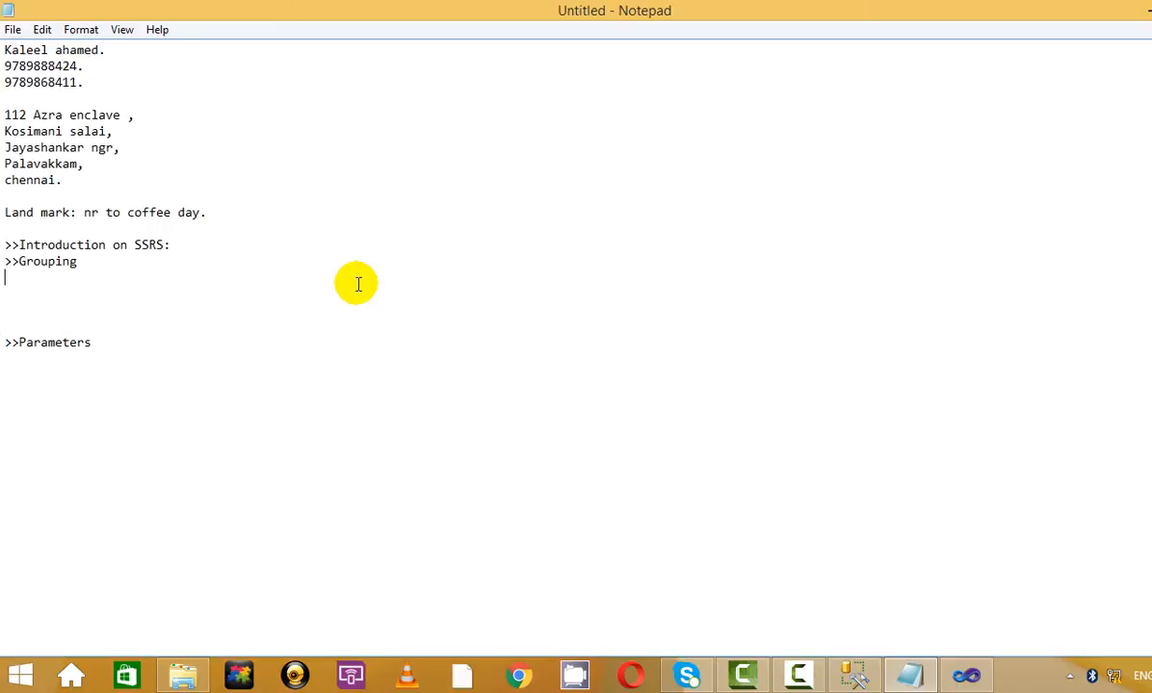
pyautogui.press('Return')
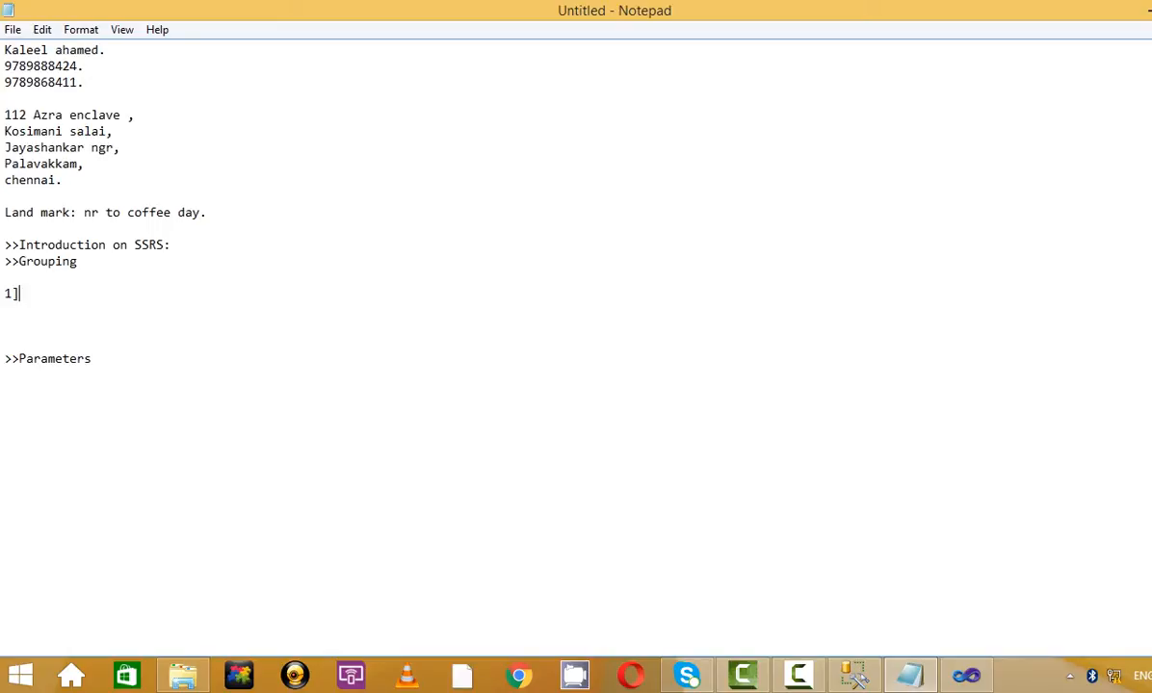
# - List "1]Drill Down Report." and "2]Adding Totals." on separate lines below the >>Grouping heading
pyautogui.write('1]Drill Down Report.')
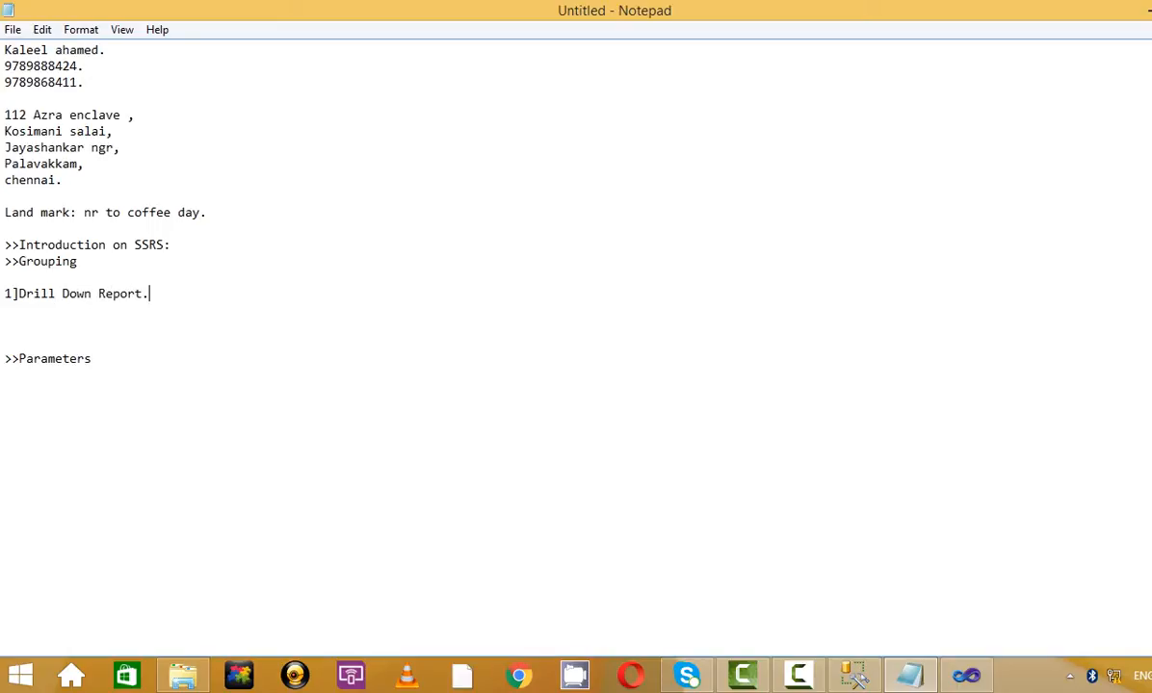
pyautogui.press('Return')
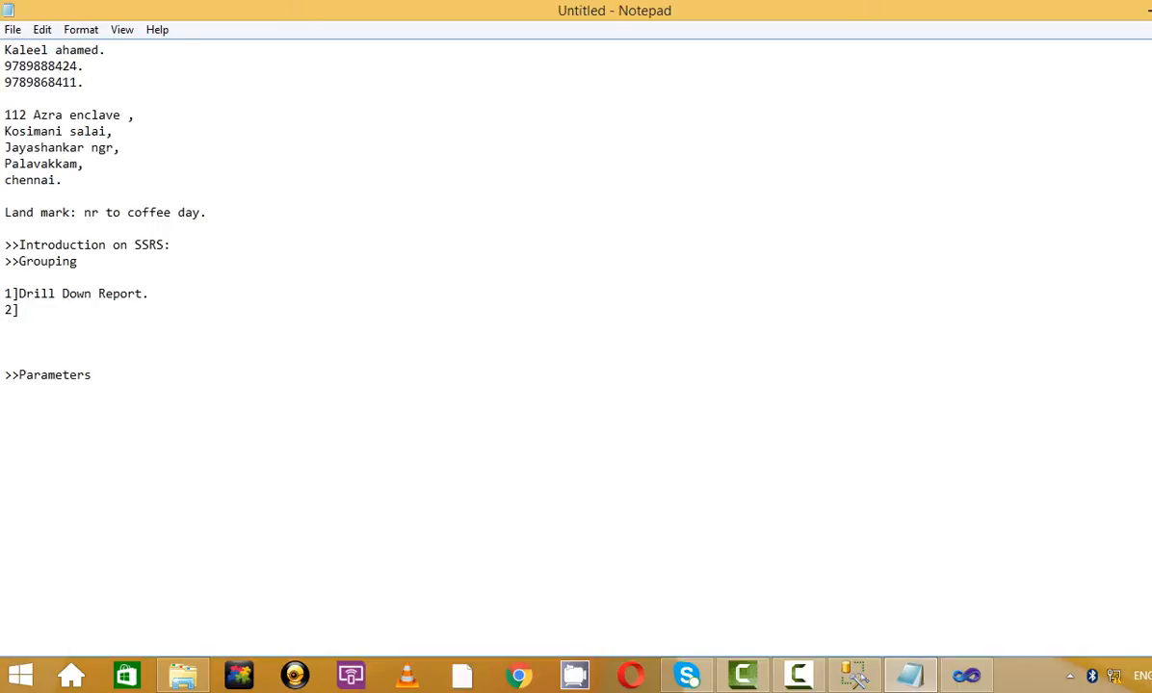
pyautogui.hotkey('alt', 'Tab')
pyautogui.hotkey('alt', 'Tab')
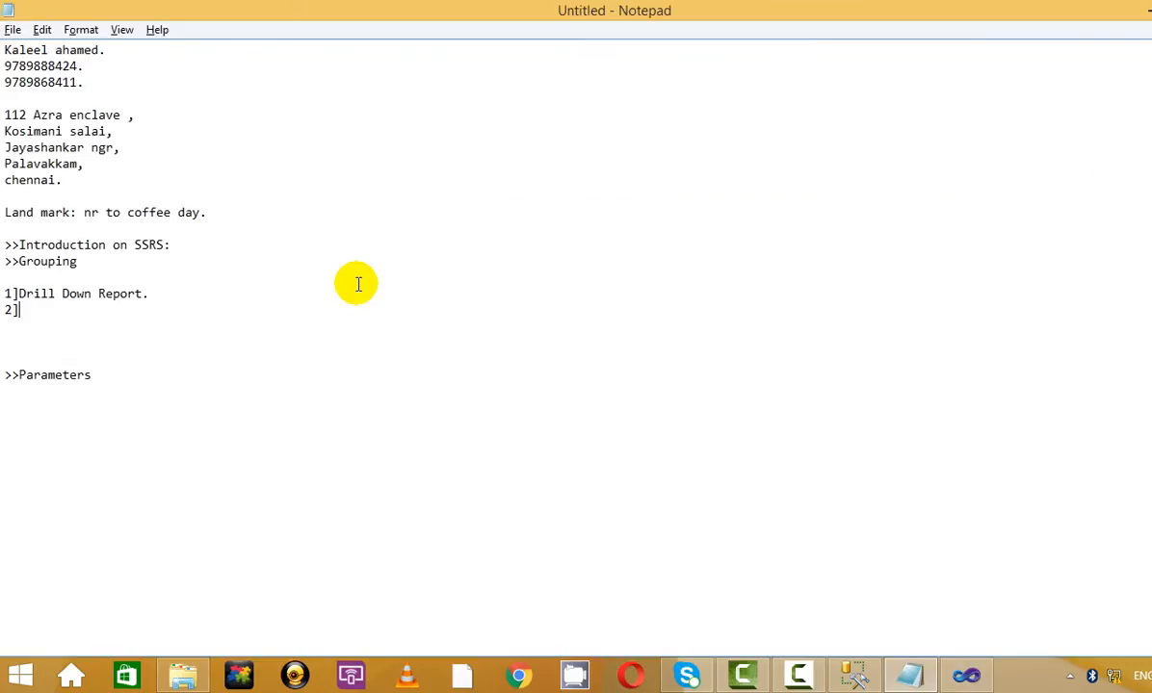
pyautogui.write('2]Adding Totals.')
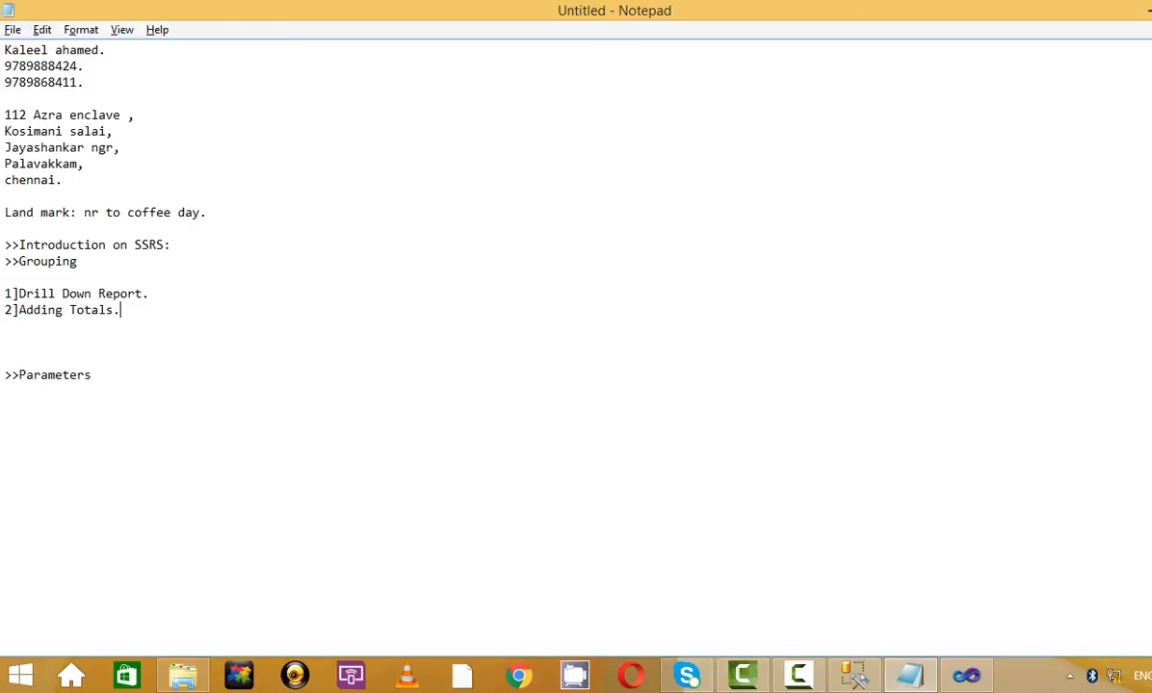
# - Separate >>Grouping from the introduction line and extend it with "----Setting the parent and the child into a group.", followed by a blank line
pyautogui.press('Up')
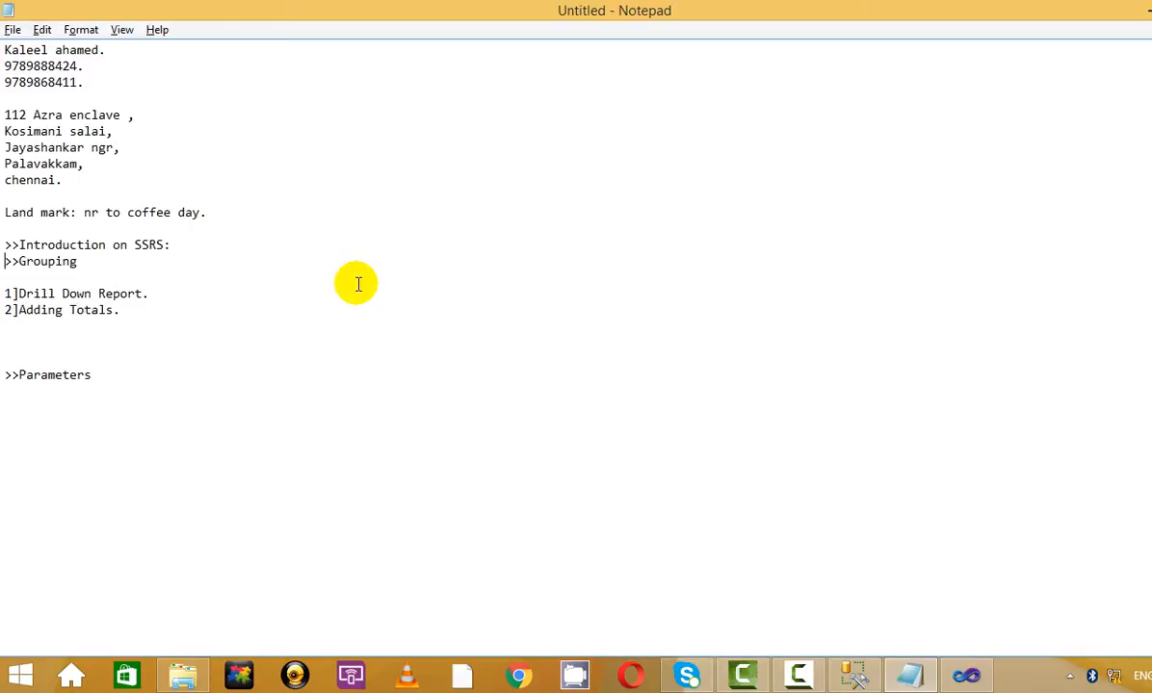
pyautogui.press('Return')
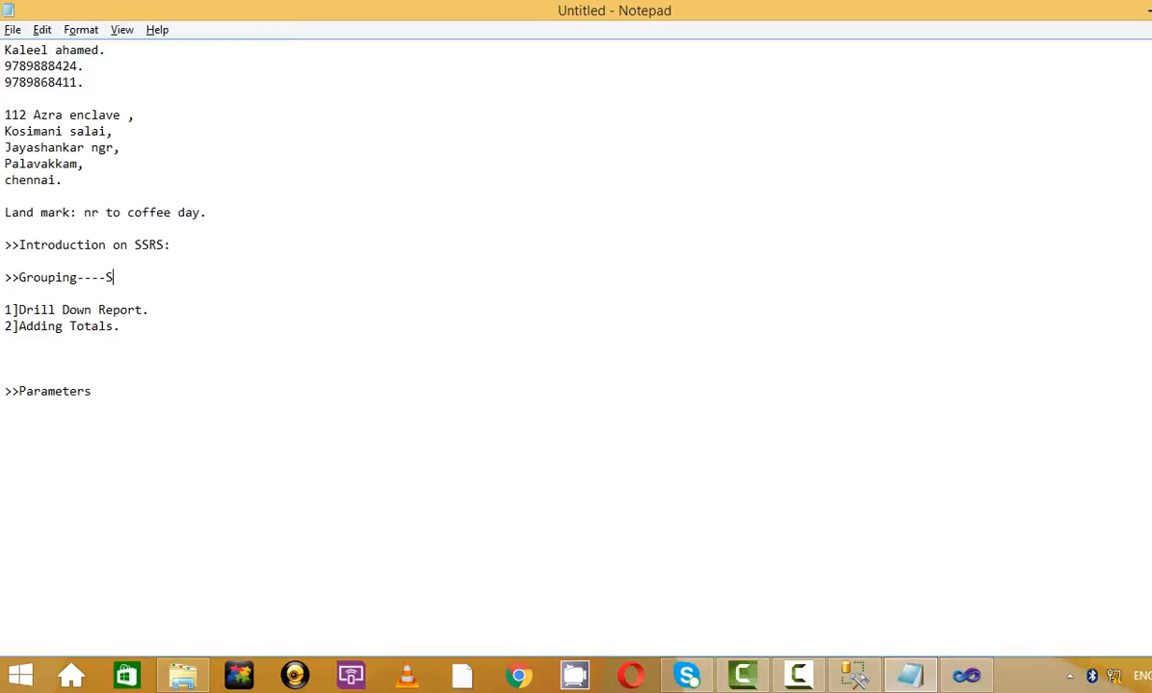
pyautogui.write('ng the parent an')
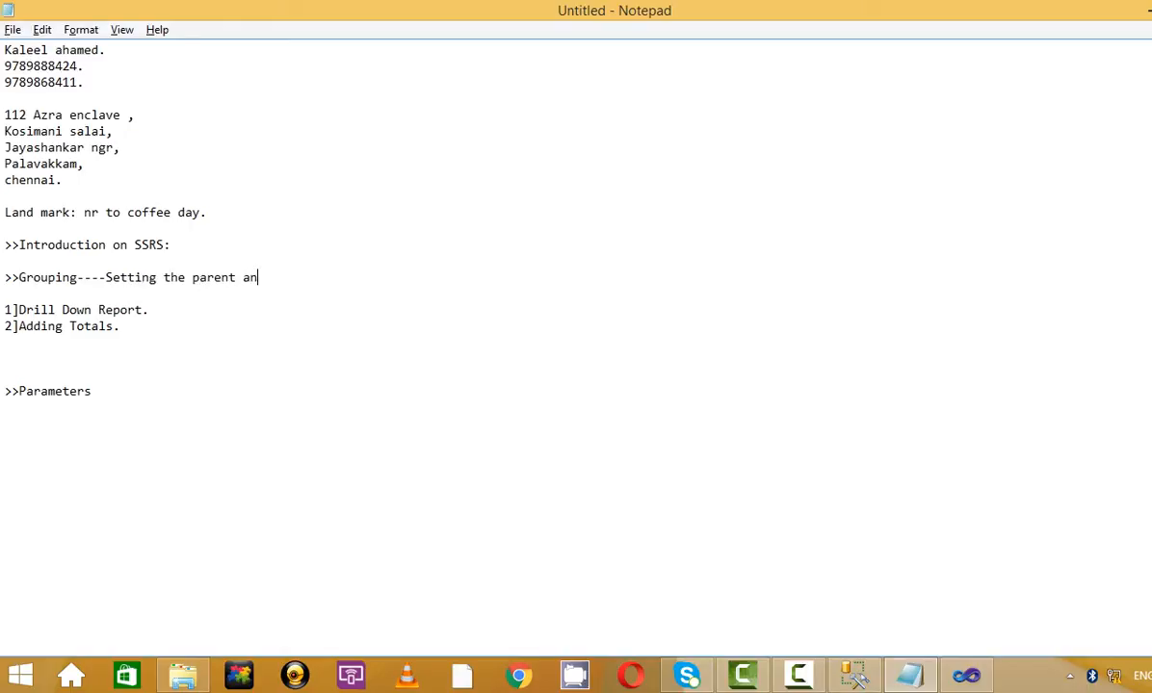
pyautogui.write('d the child into a group.')
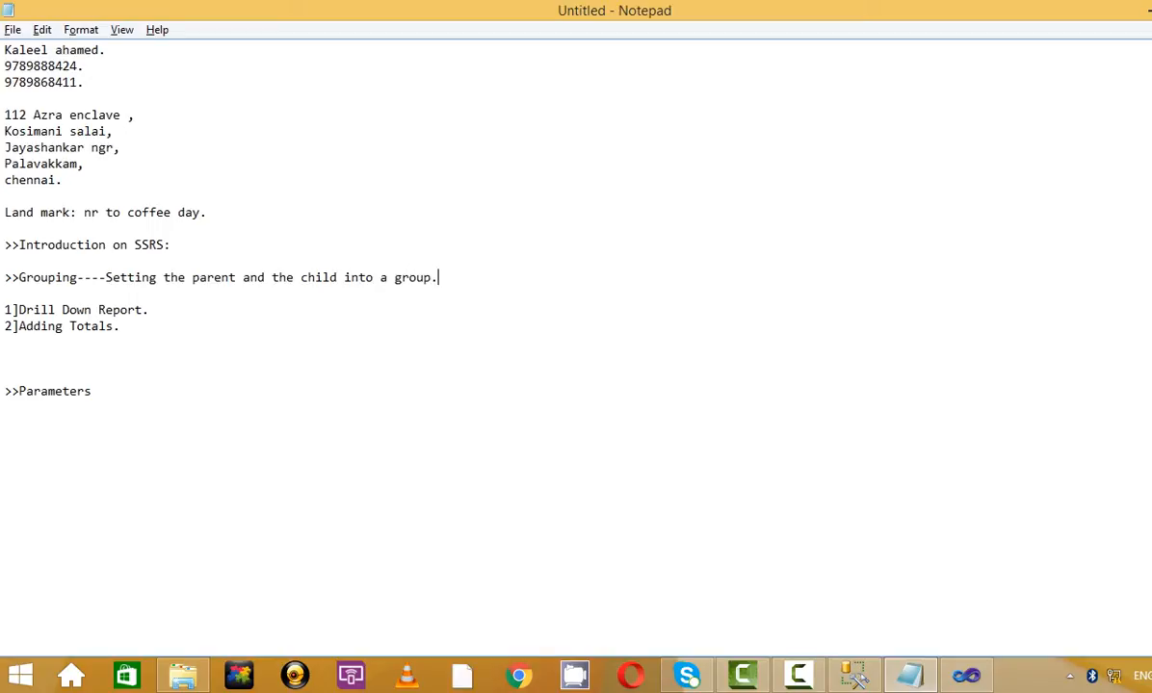
pyautogui.press('Return')
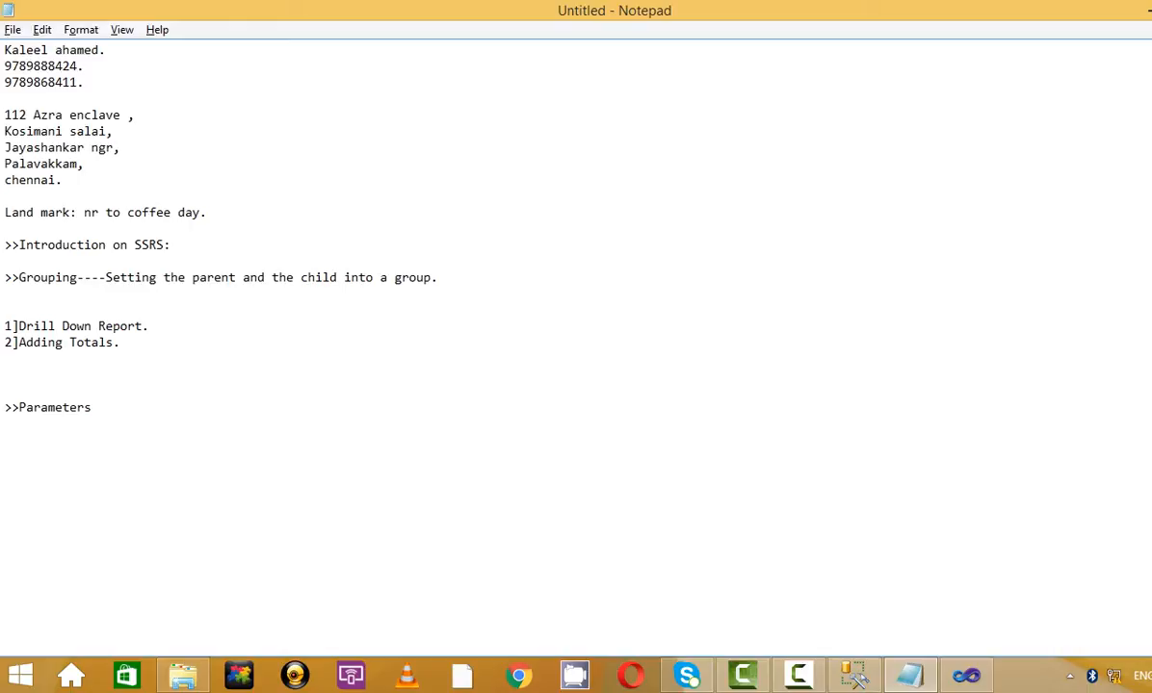
# - Switch back to Visual Studio and move the table closer to the left edge of the report body
pyautogui.hotkey('alt', 'Tab')
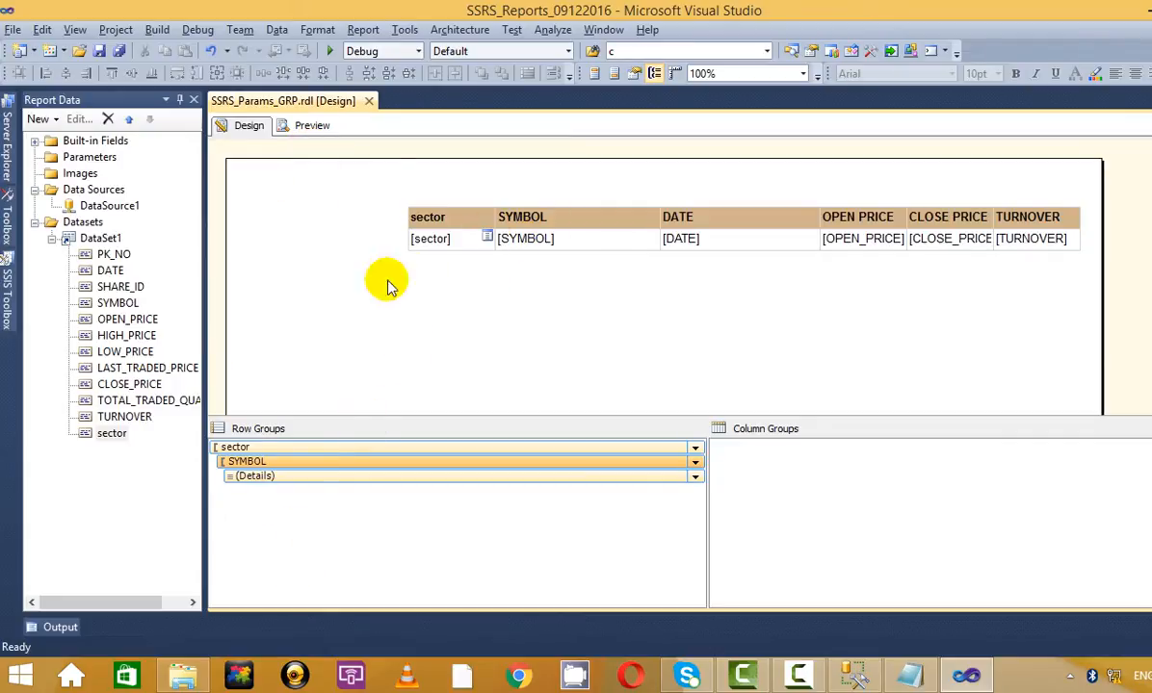
pyautogui.rightClick(316, 464)
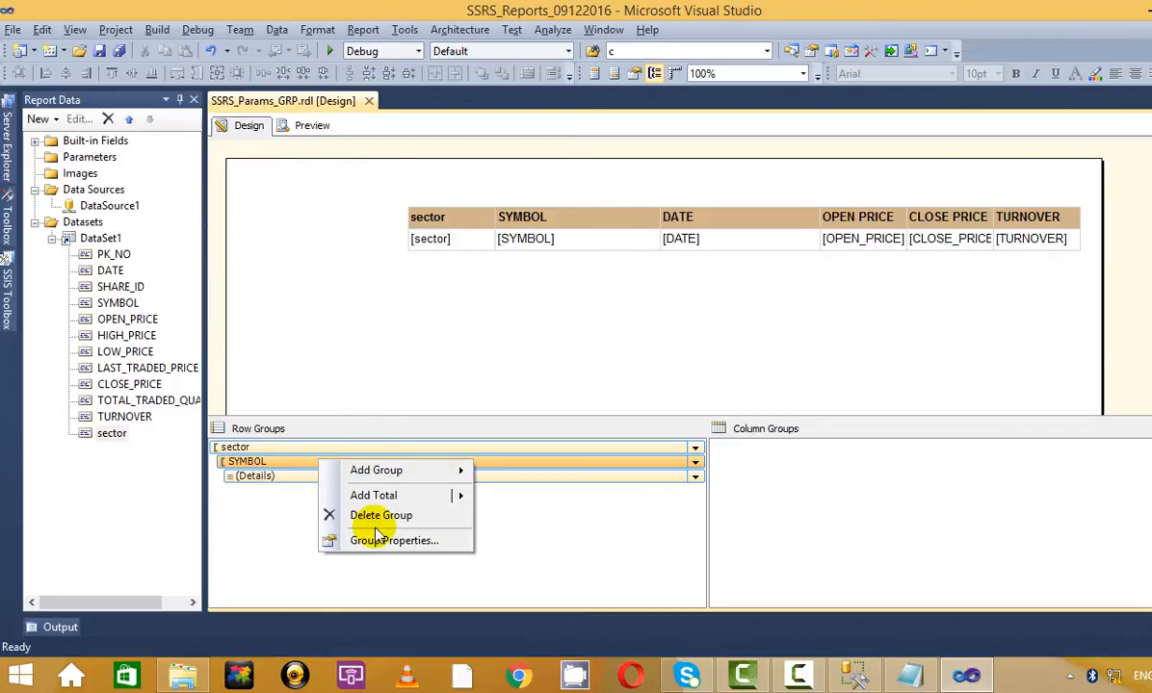
pyautogui.click(527, 315)
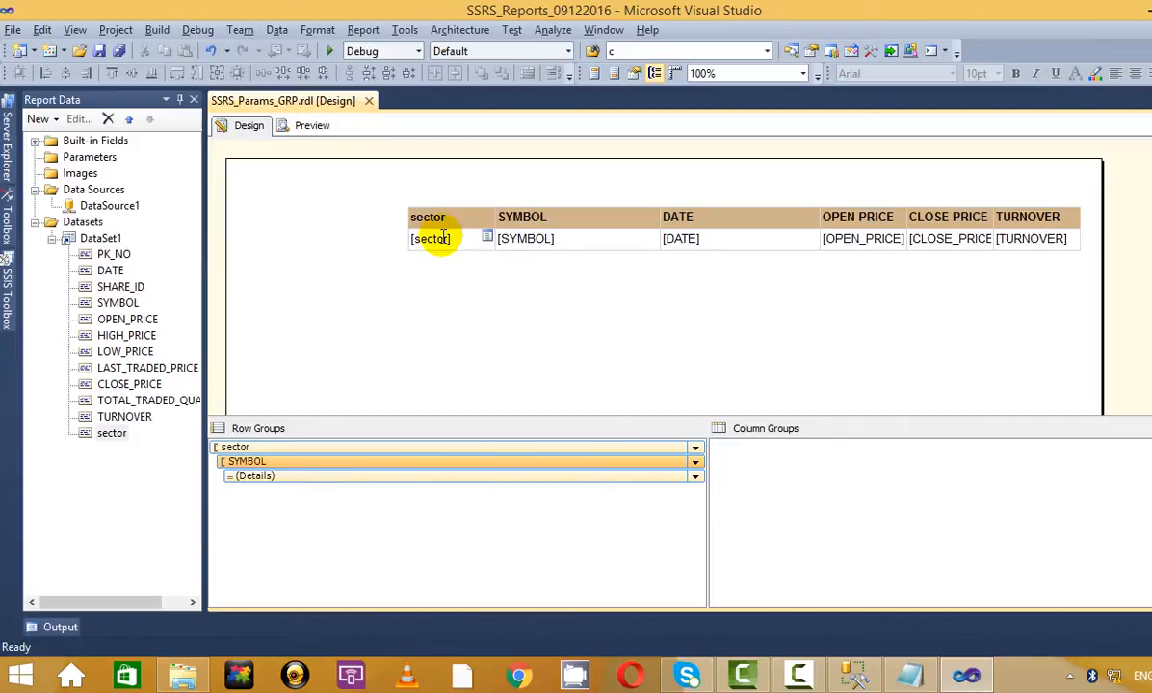
pyautogui.click(437, 236)
pyautogui.click(402, 206)
pyautogui.moveTo(421, 204); pyautogui.dragTo(350, 206)
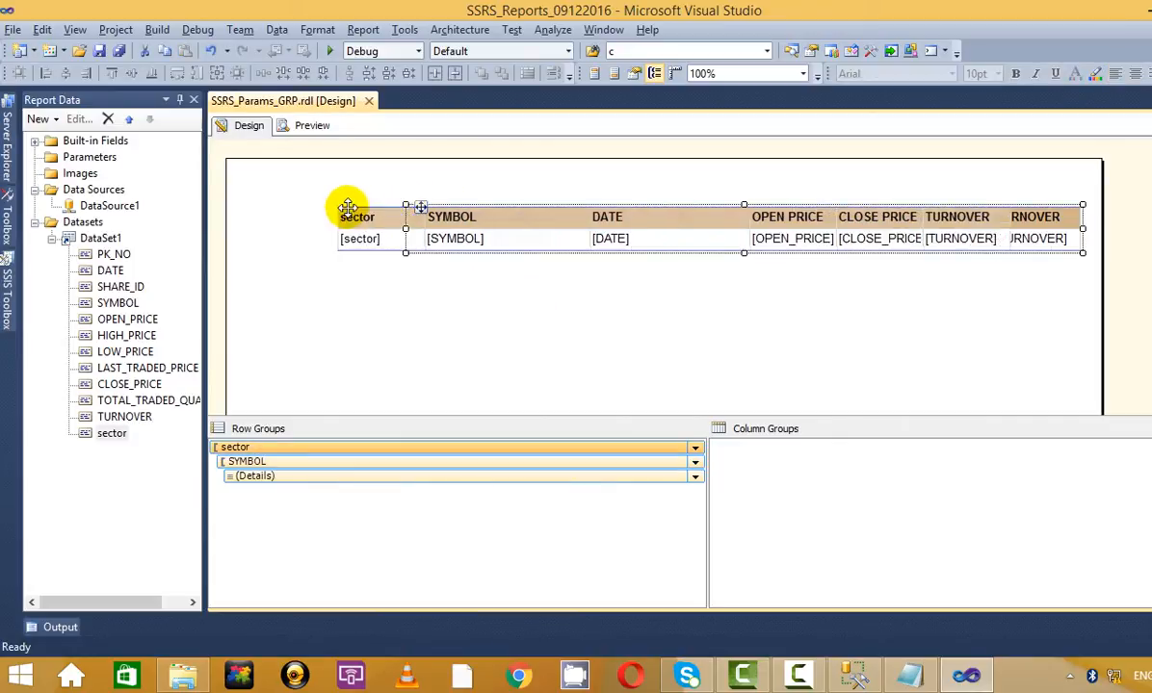
# - Add a total row after the Details row group to sum OPEN_PRICE, CLOSE_PRICE and TURNOVER
pyautogui.click(289, 476)
pyautogui.rightClick(300, 477)
pyautogui.click(486, 527)
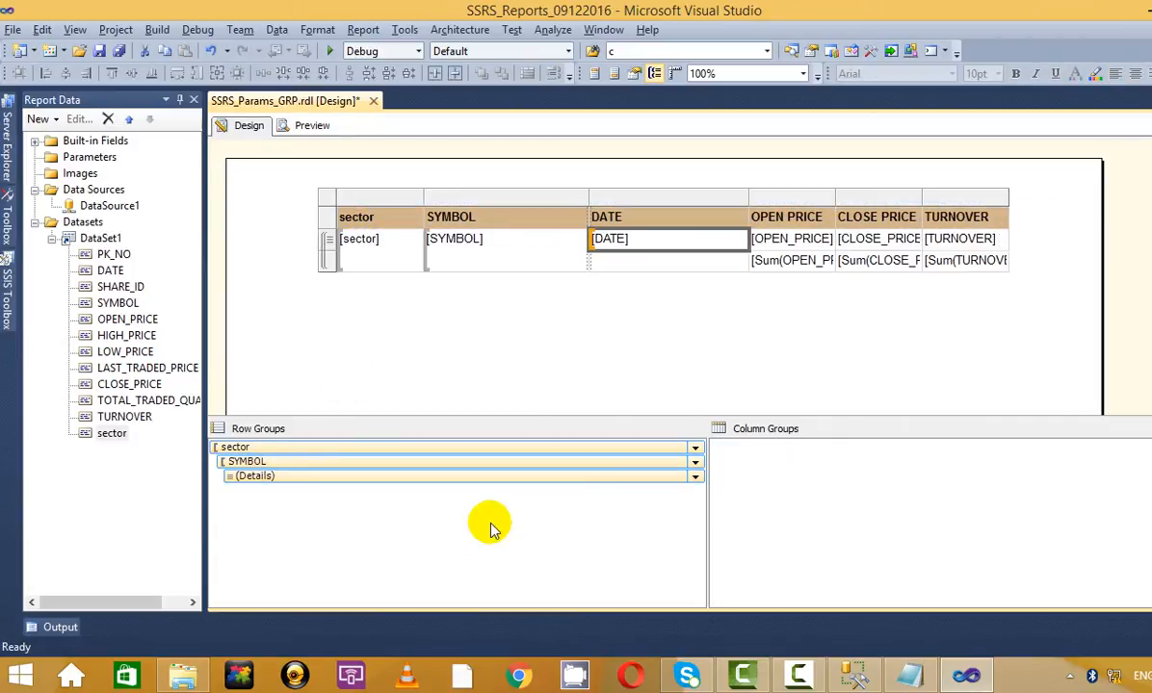
pyautogui.click(479, 315)
# - Preview the report and expand Automobile, M&M and TATAMOTORS to examine the total rows
pyautogui.click(314, 126)
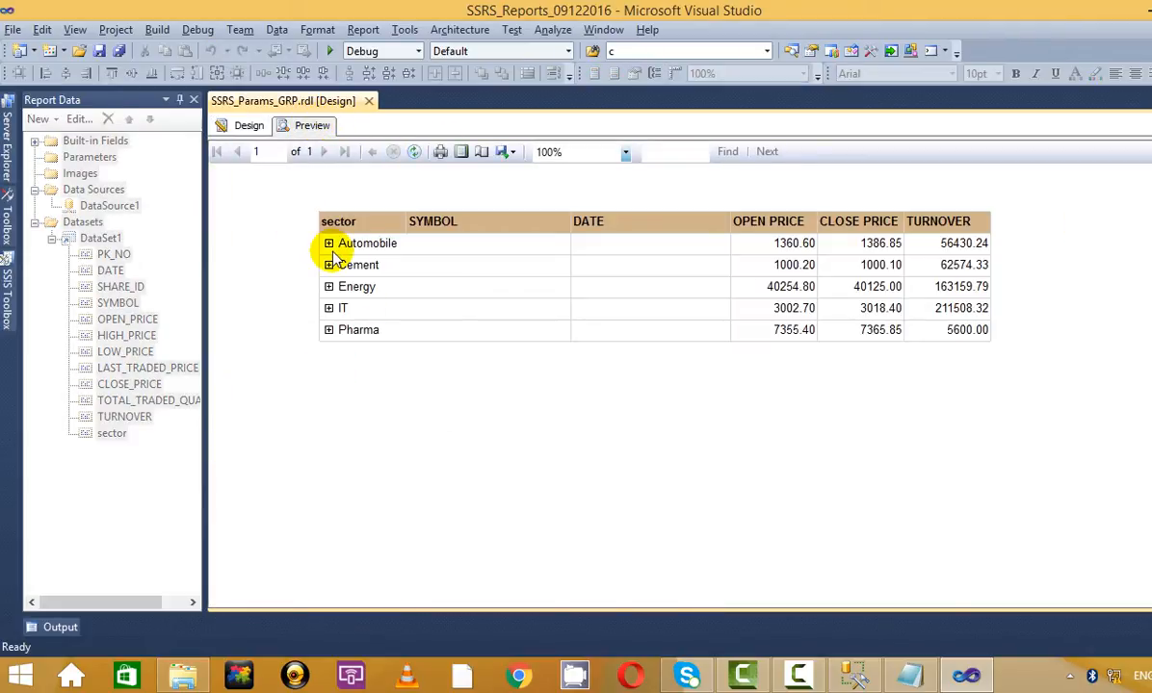
pyautogui.click(328, 244)
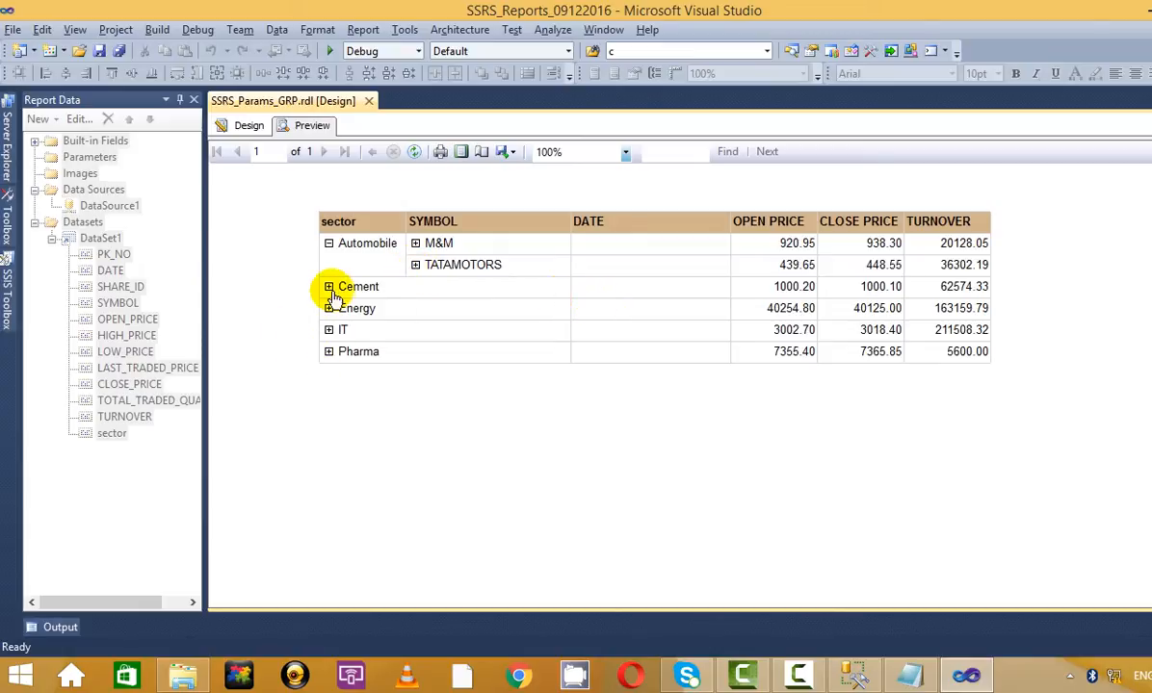
pyautogui.click(415, 245)
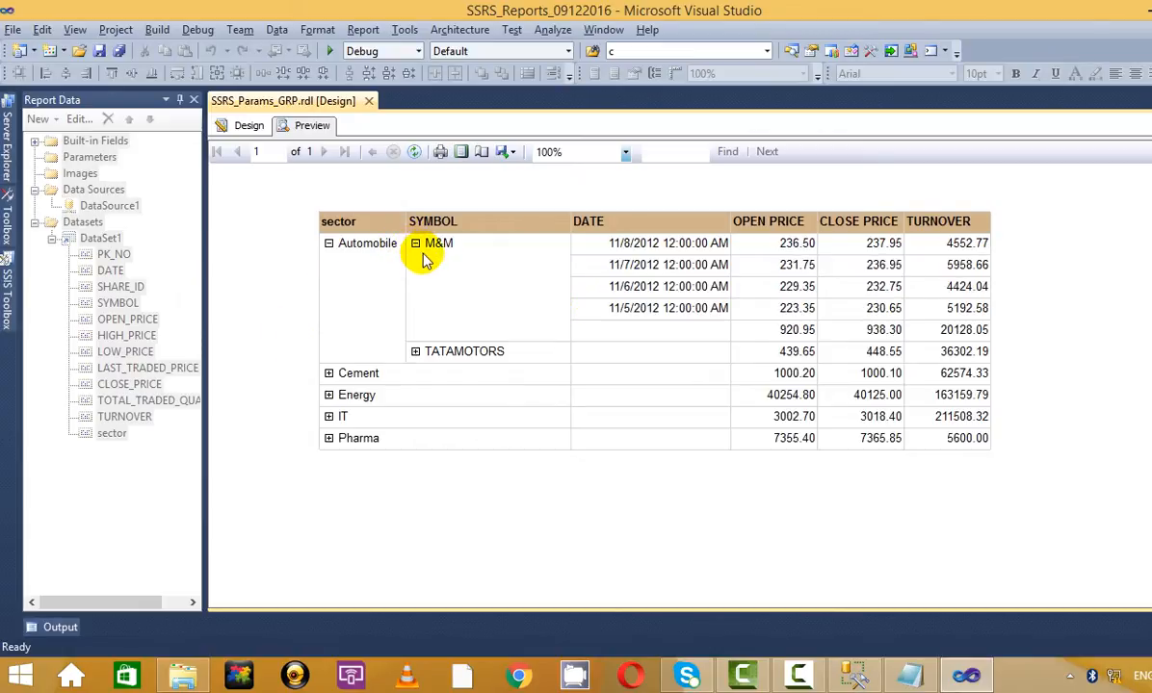
pyautogui.click(415, 353)
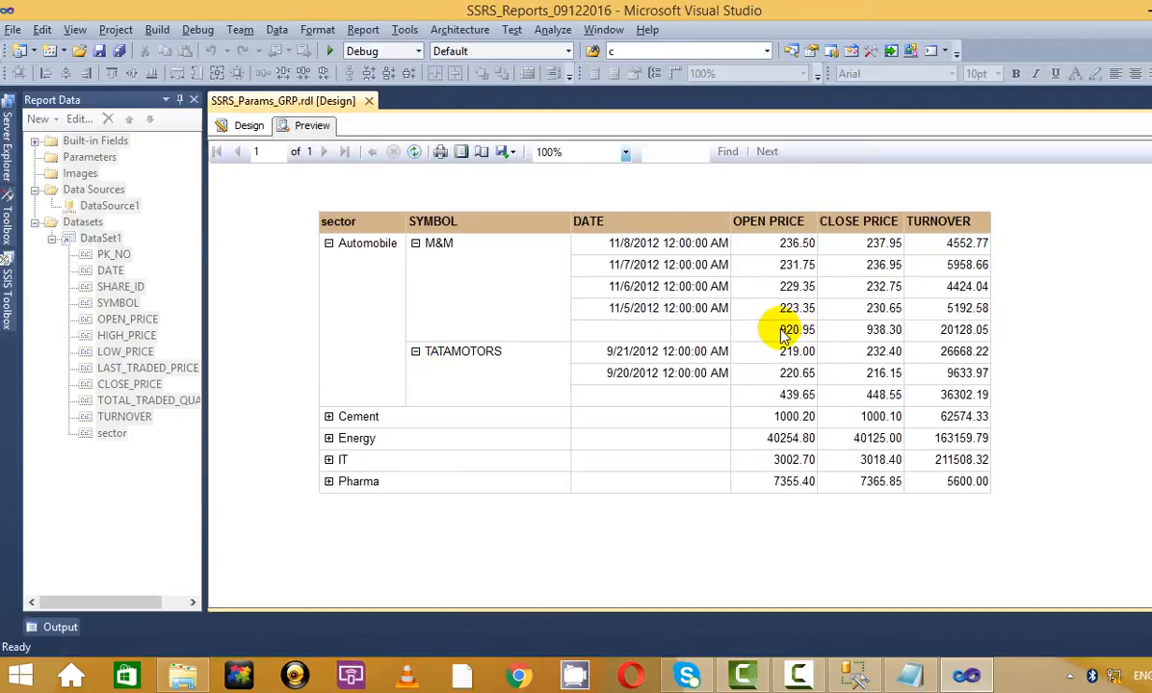
# - Label the total row Company_Total in the DATE column, and preview it with Automobile and M&M expanded
pyautogui.click(246, 126)
pyautogui.click(668, 265)
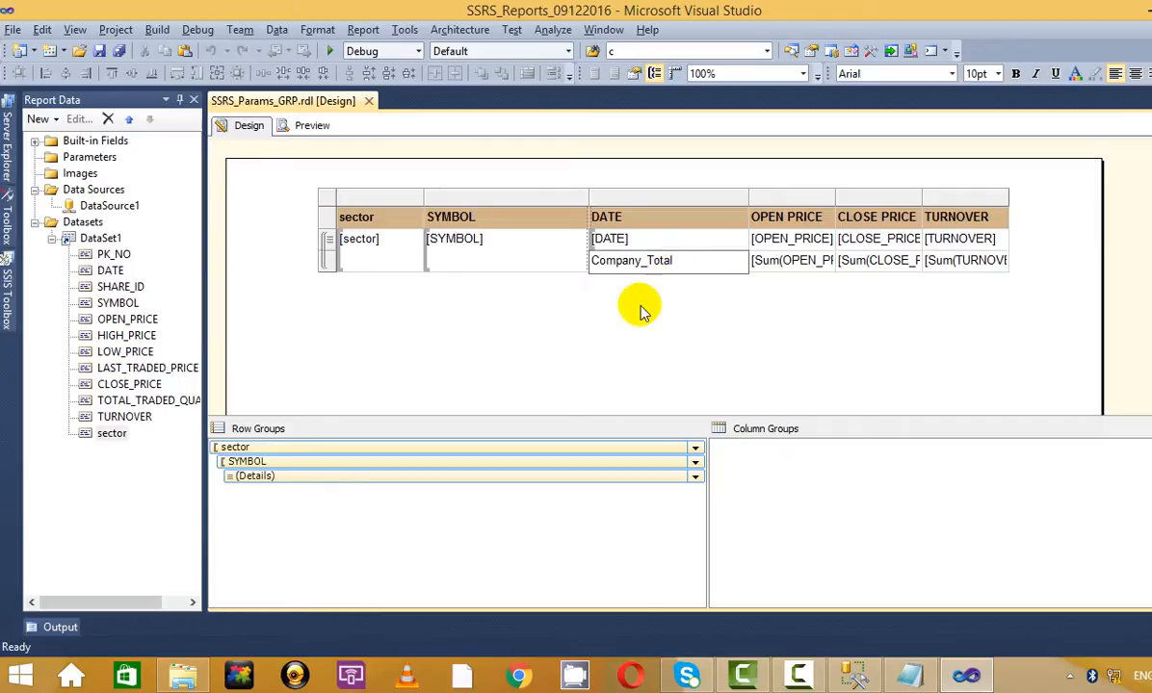
pyautogui.click(287, 127)
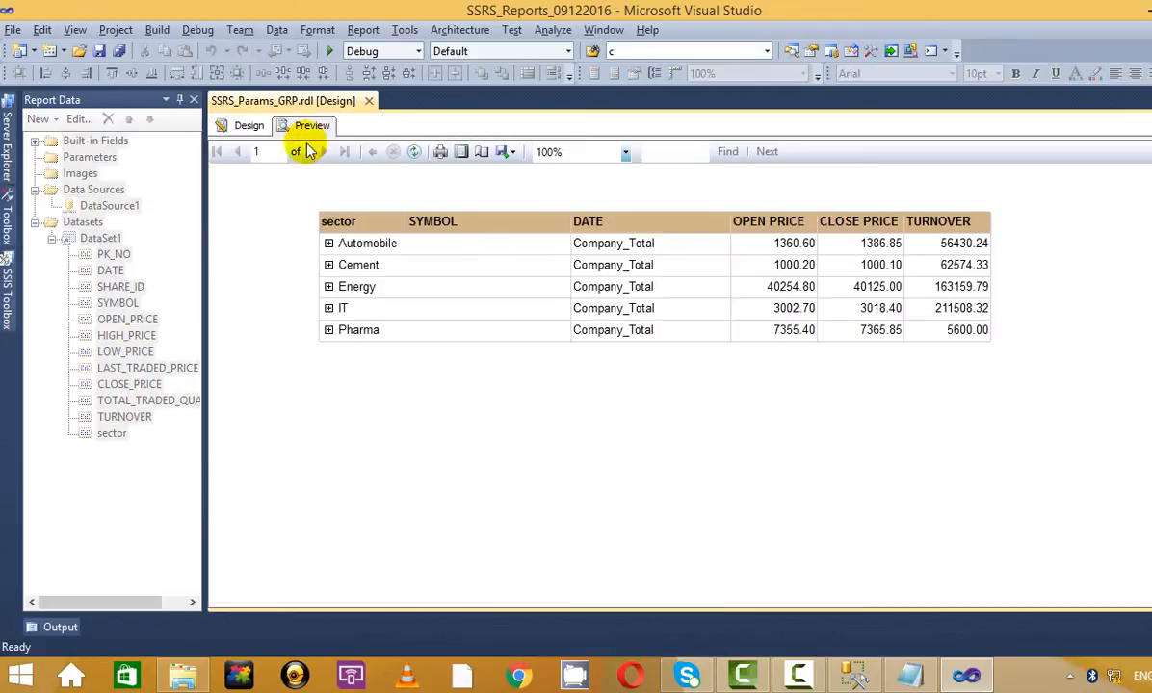
pyautogui.click(328, 243)
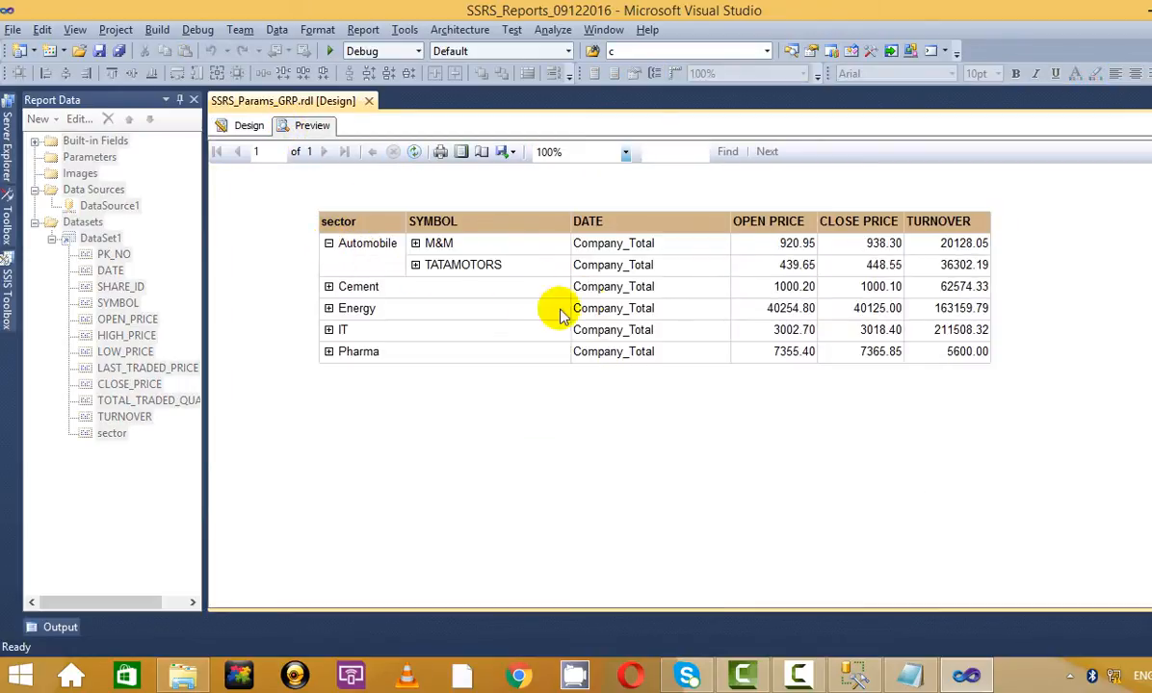
pyautogui.click(415, 242)
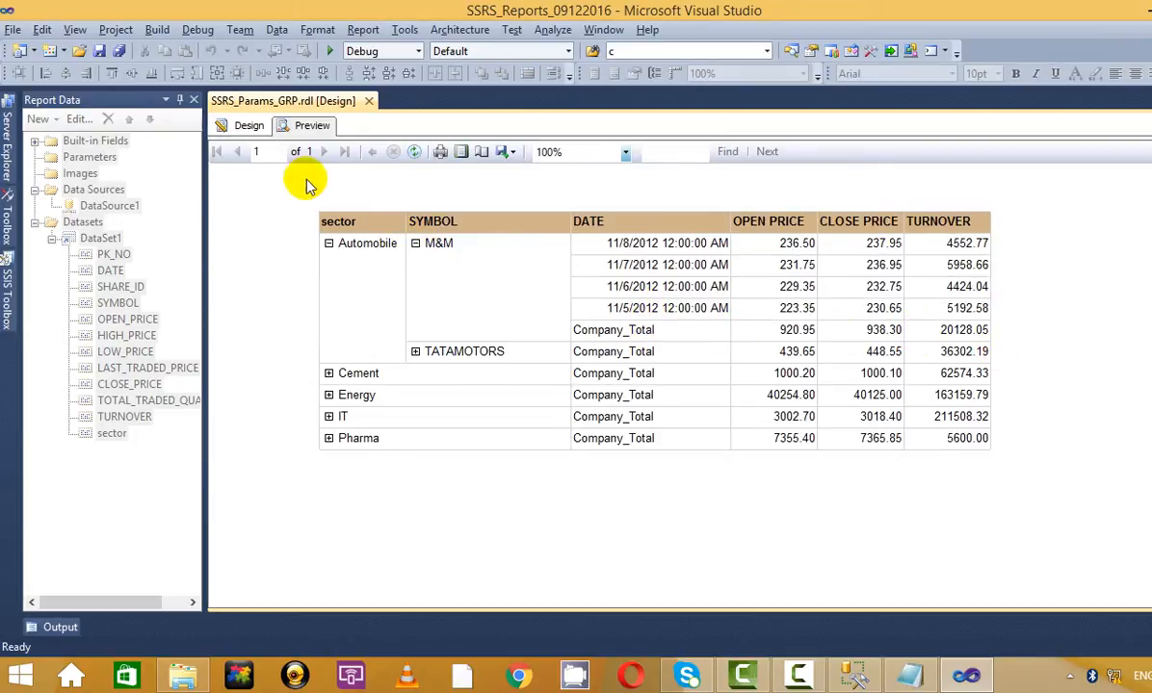
# - Set the expression of the OPEN PRICE cell in the Company_Total row to =Avg(Fields!OPEN_PRICE.Value)
pyautogui.click(249, 125)
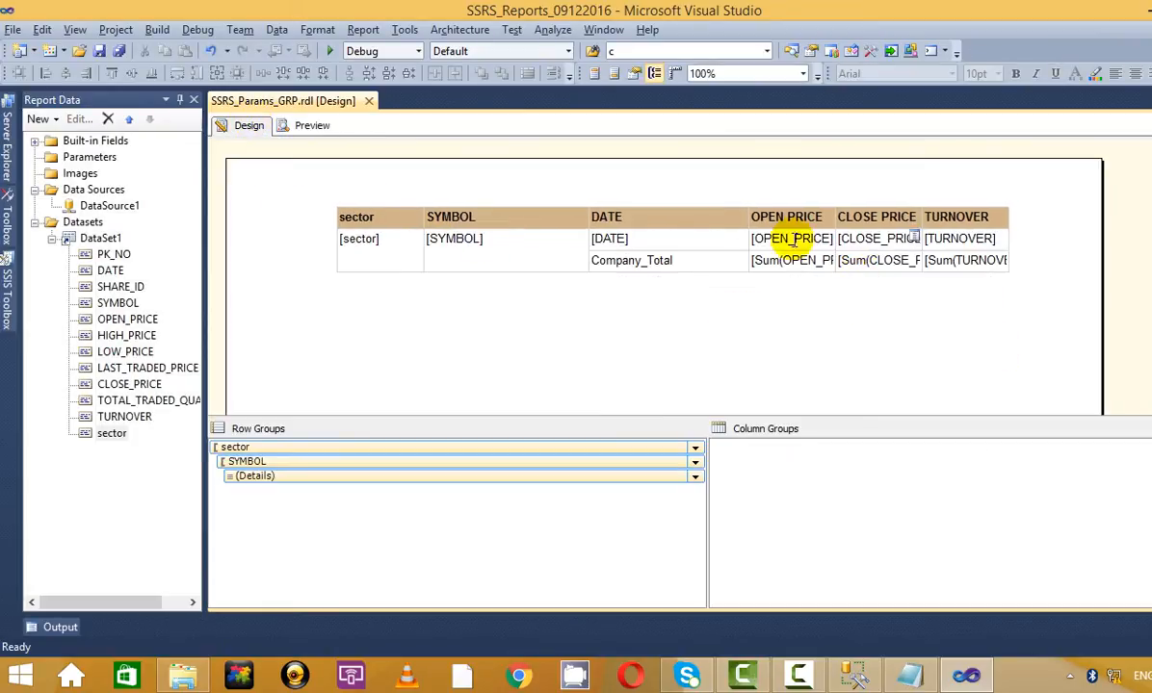
pyautogui.click(770, 260)
pyautogui.rightClick(780, 260)
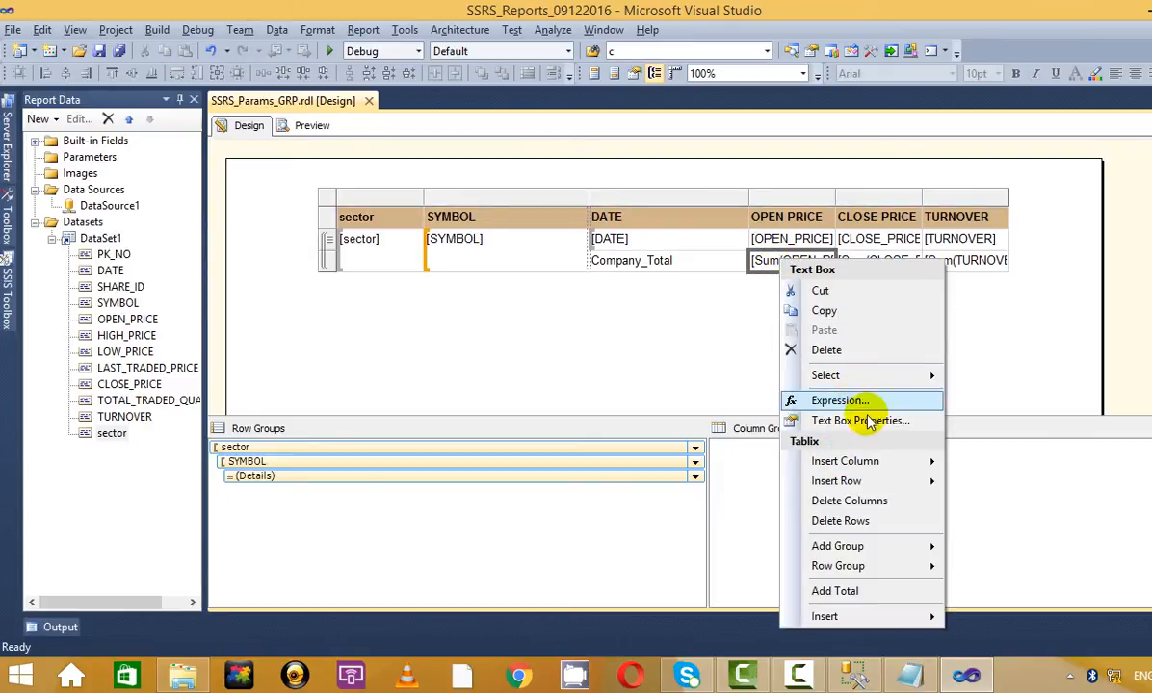
pyautogui.press('Escape')
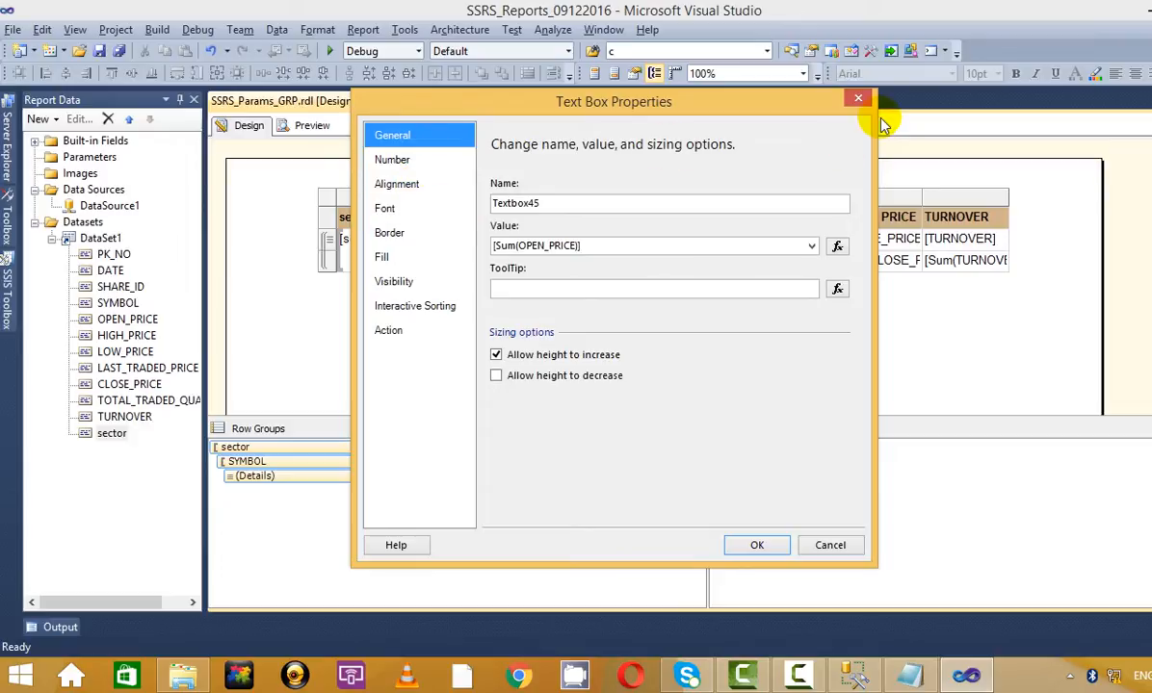
pyautogui.click(858, 98)
pyautogui.rightClick(767, 258)
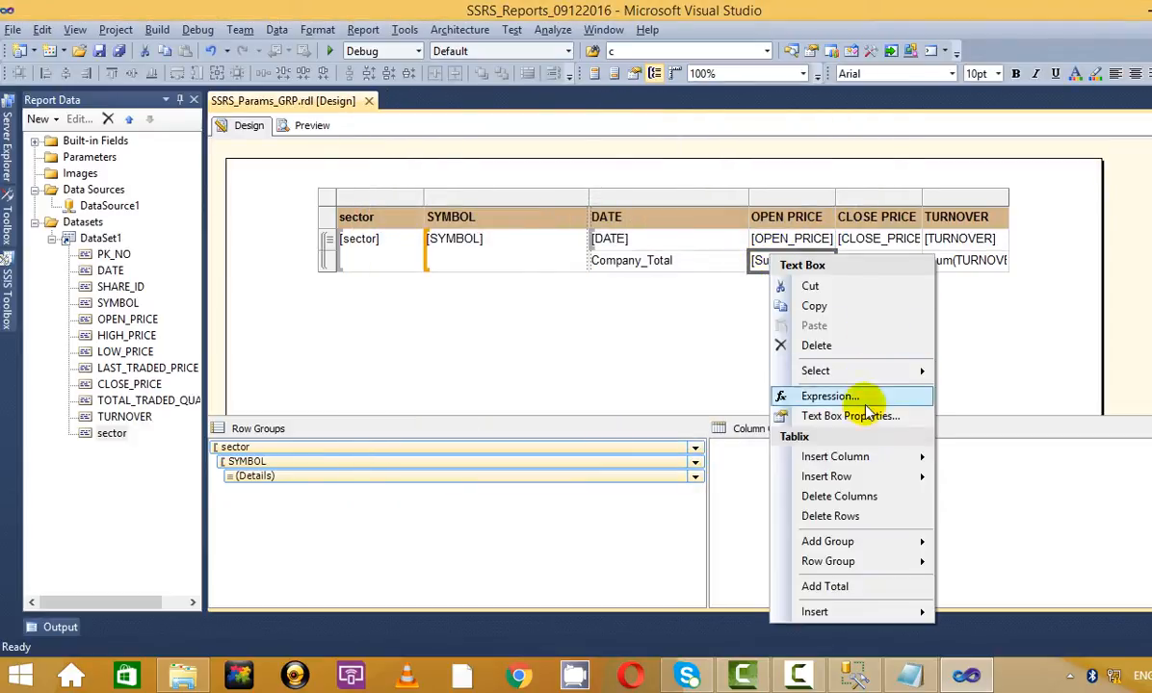
pyautogui.press('Escape')
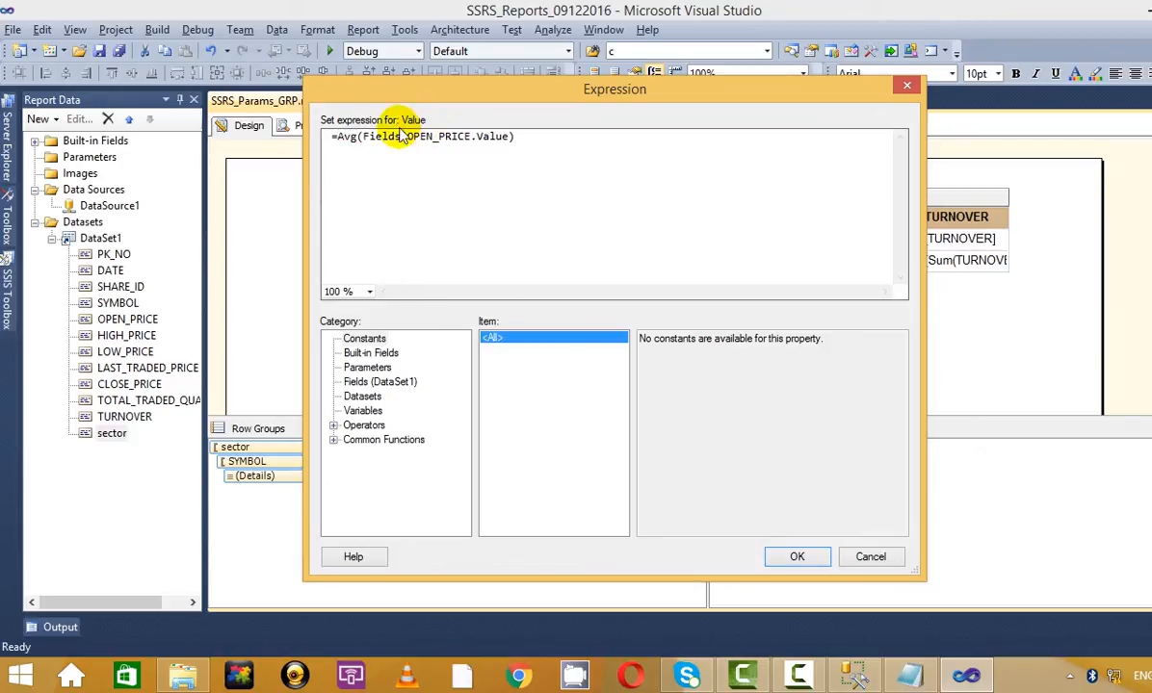
pyautogui.click(791, 558)
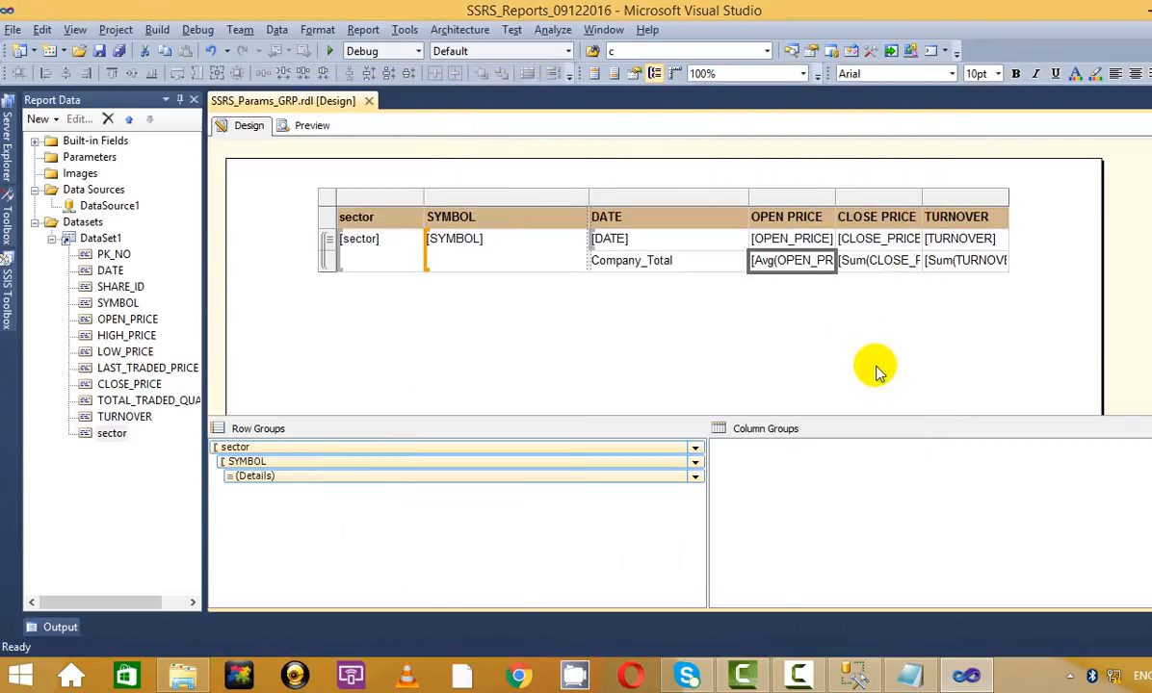
# - Set the expression of the CLOSE PRICE cell in the Company_Total row to =Avg(Fields!CLOSE_PRICE.Value)
pyautogui.rightClick(875, 258)
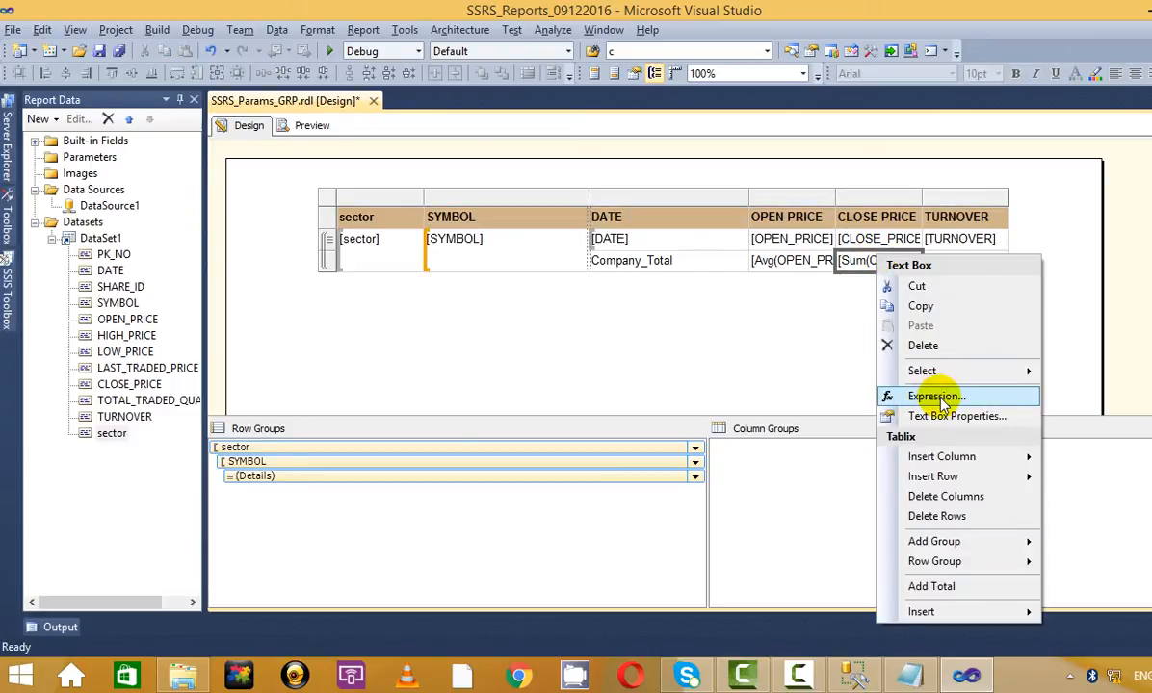
pyautogui.click(934, 396)
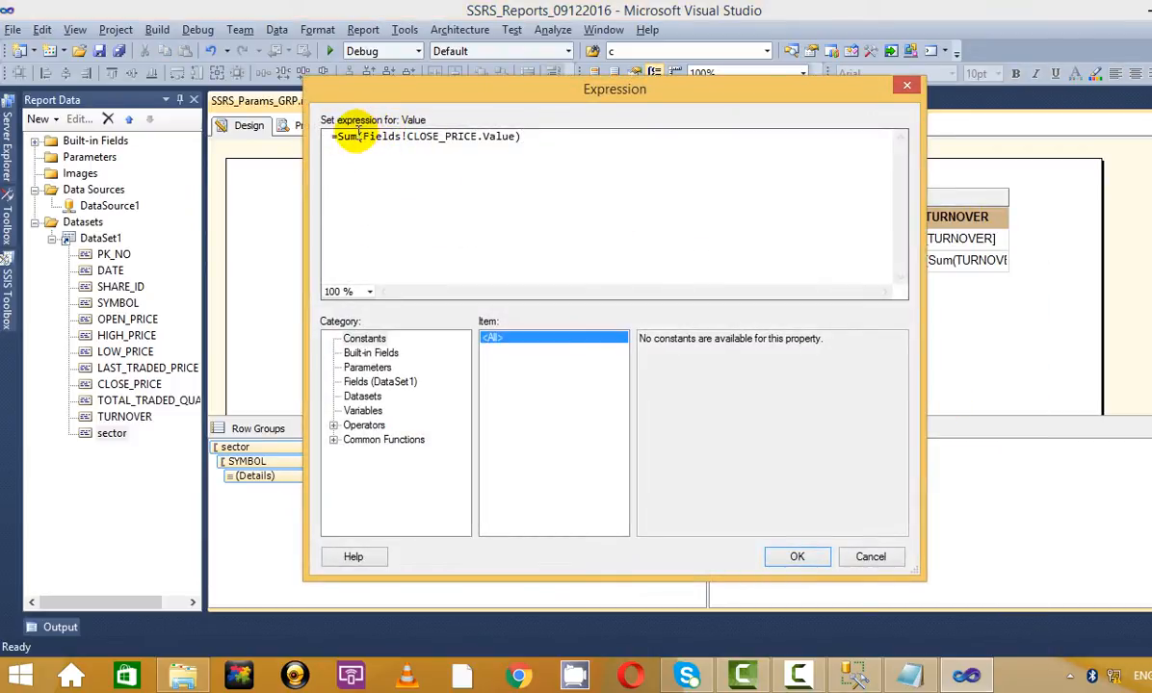
pyautogui.click(358, 136)
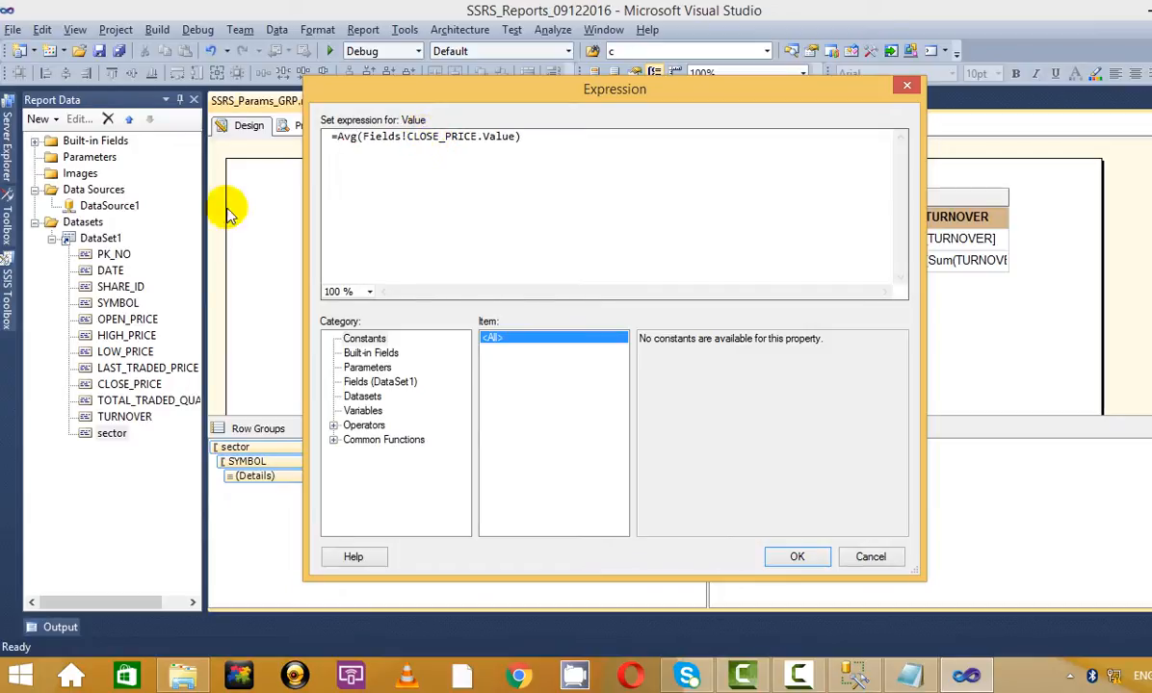
pyautogui.click(794, 555)
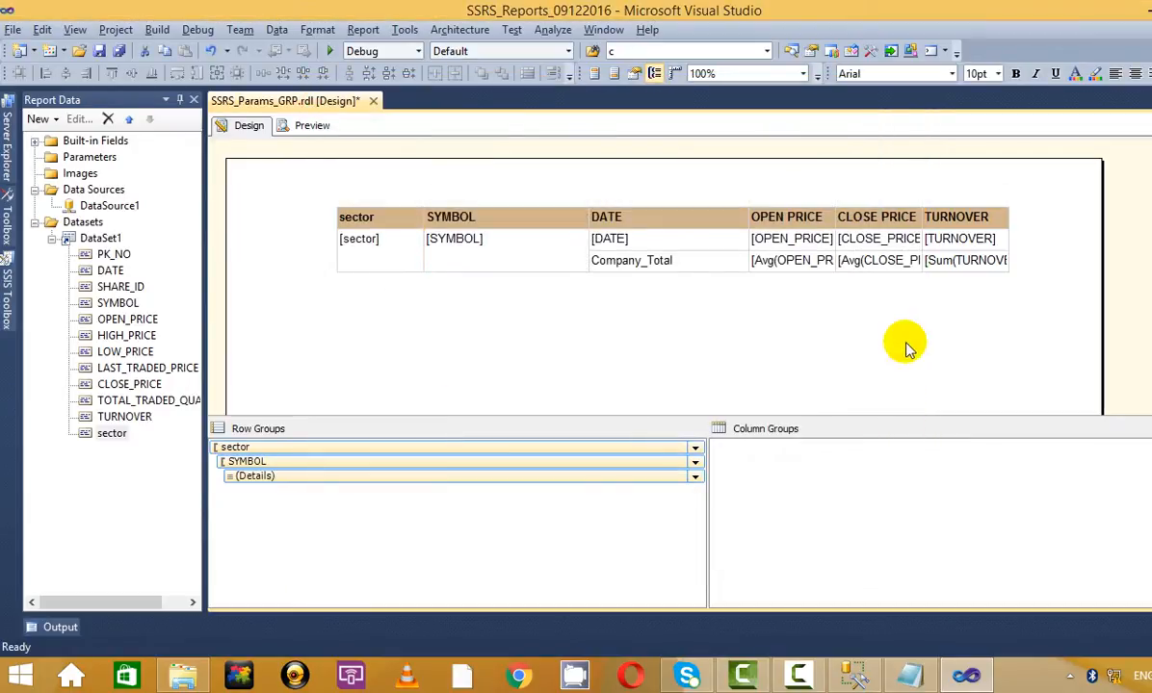
pyautogui.click(963, 260)
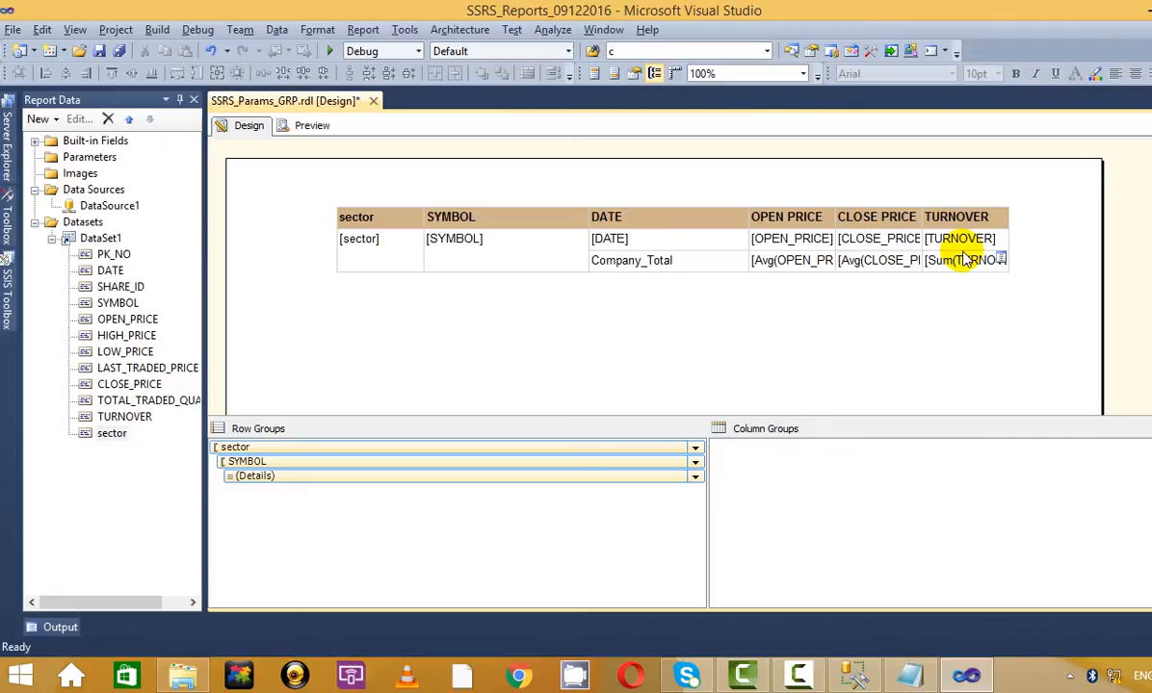
pyautogui.click(892, 261)
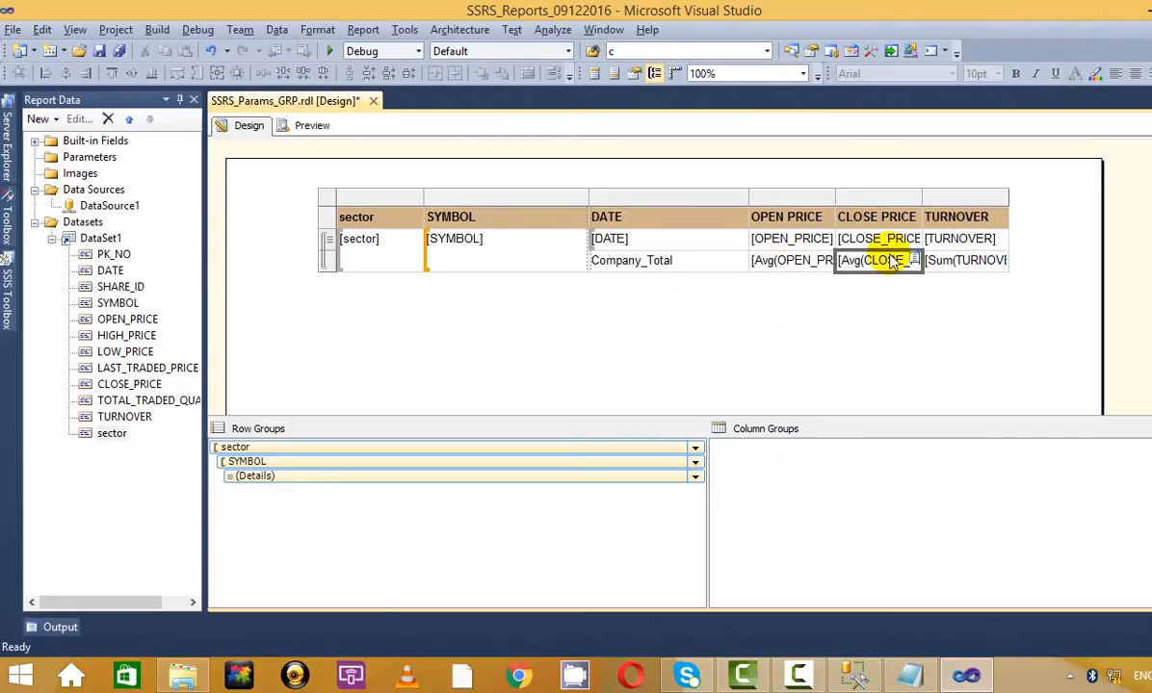
pyautogui.press('Right')
pyautogui.press('Left')
pyautogui.press('Left')
pyautogui.press('Left')
pyautogui.press('Left')
pyautogui.press('Left')
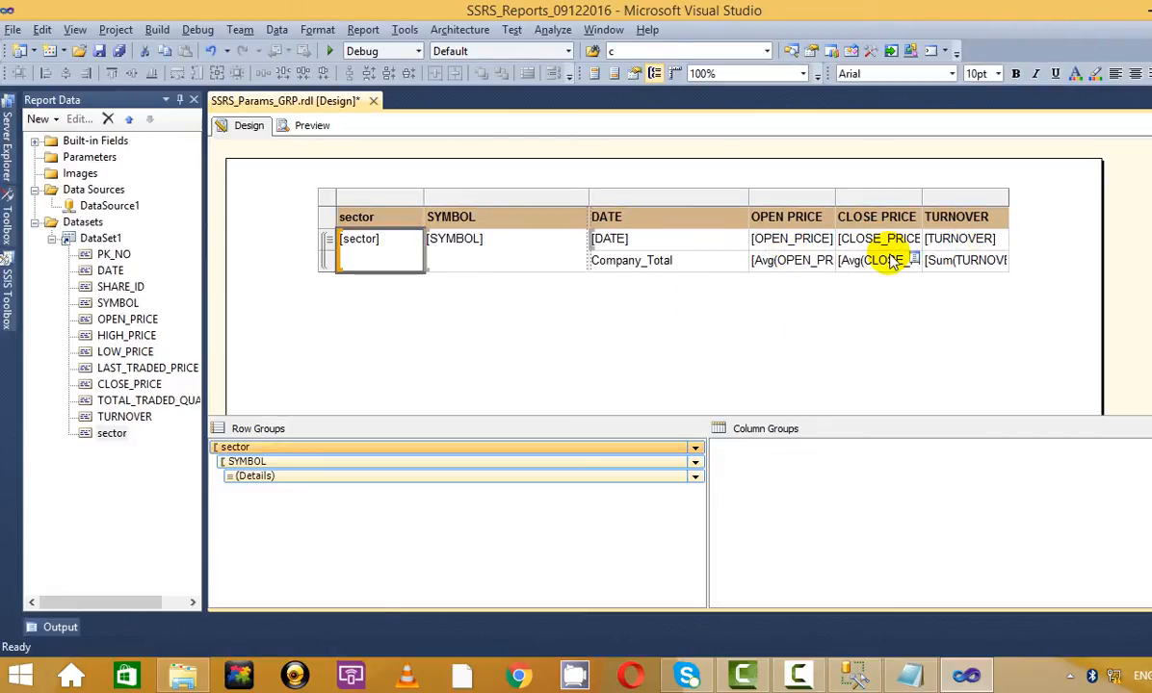
# - Preview the report and expand Automobile with M&M and TATAMOTORS, and Cement with ACC, to examine the Company_Total averages
pyautogui.click(312, 127)
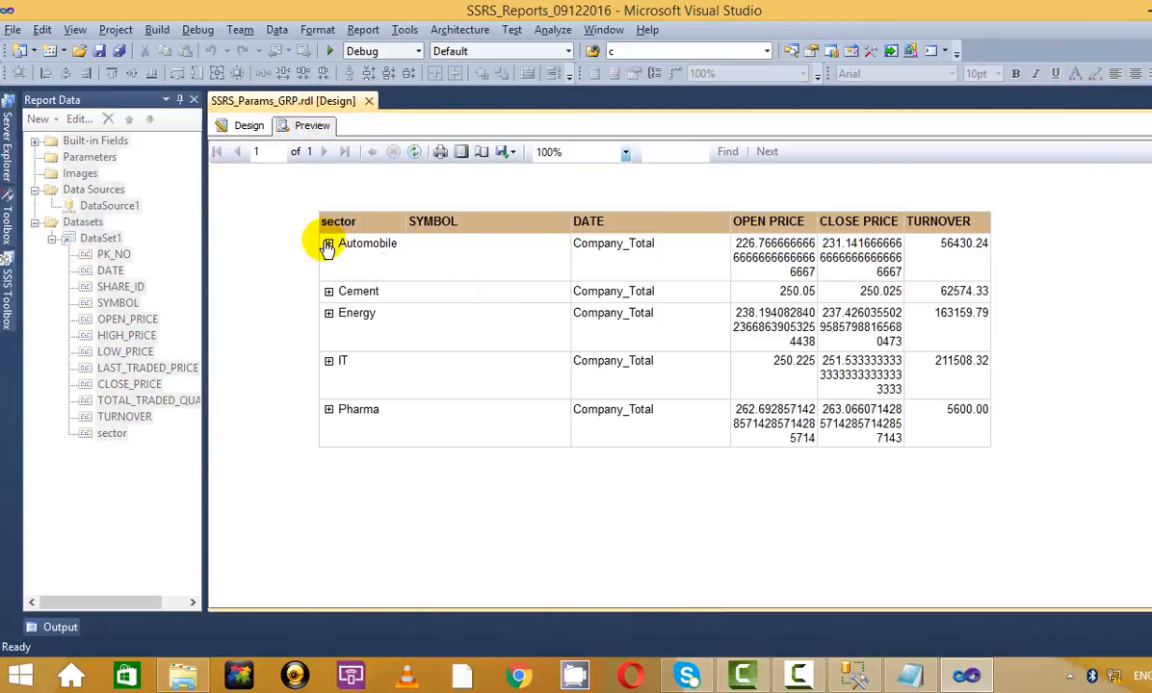
pyautogui.click(327, 244)
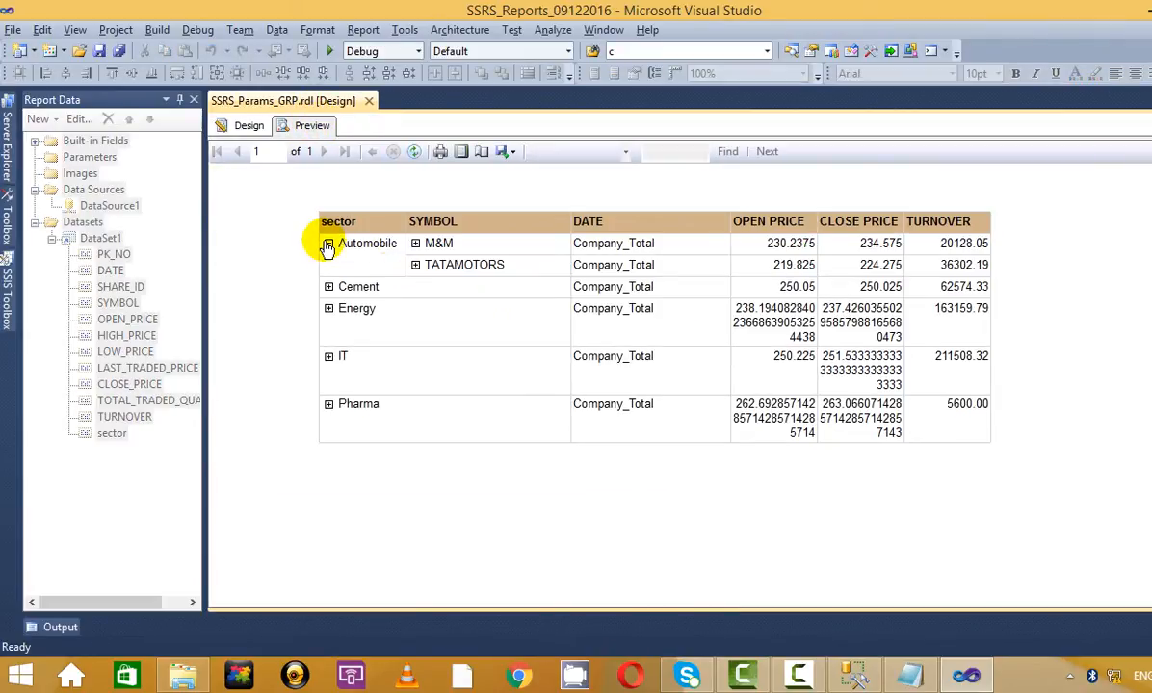
pyautogui.click(415, 243)
pyautogui.click(415, 352)
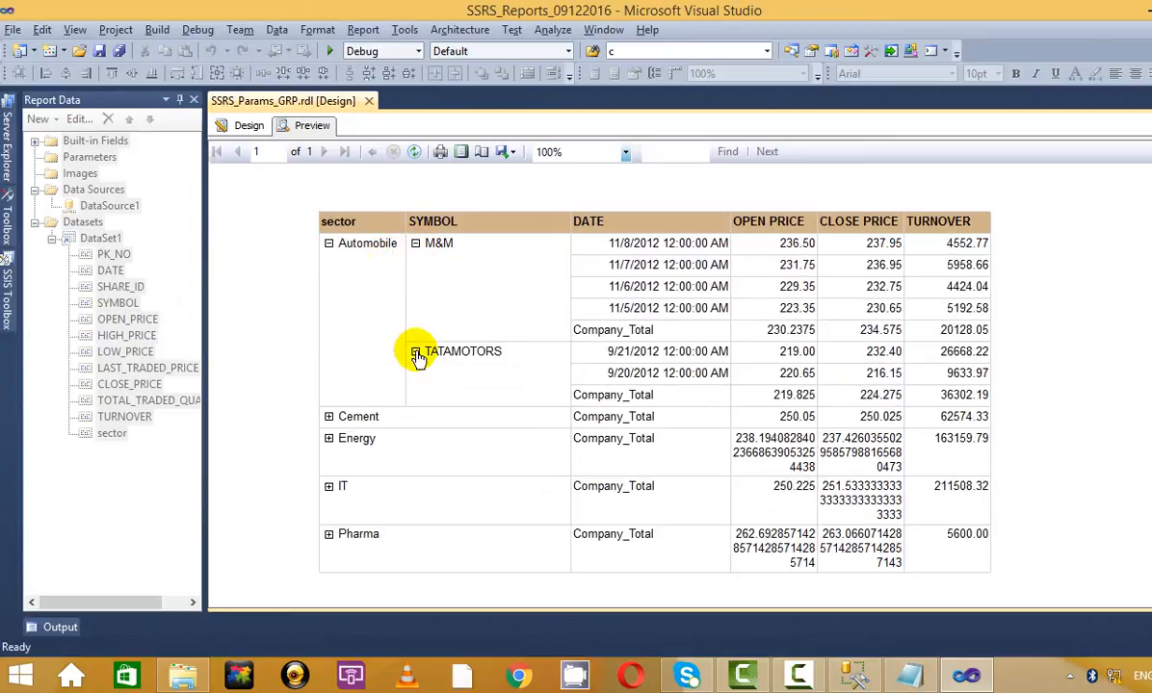
pyautogui.click(328, 416)
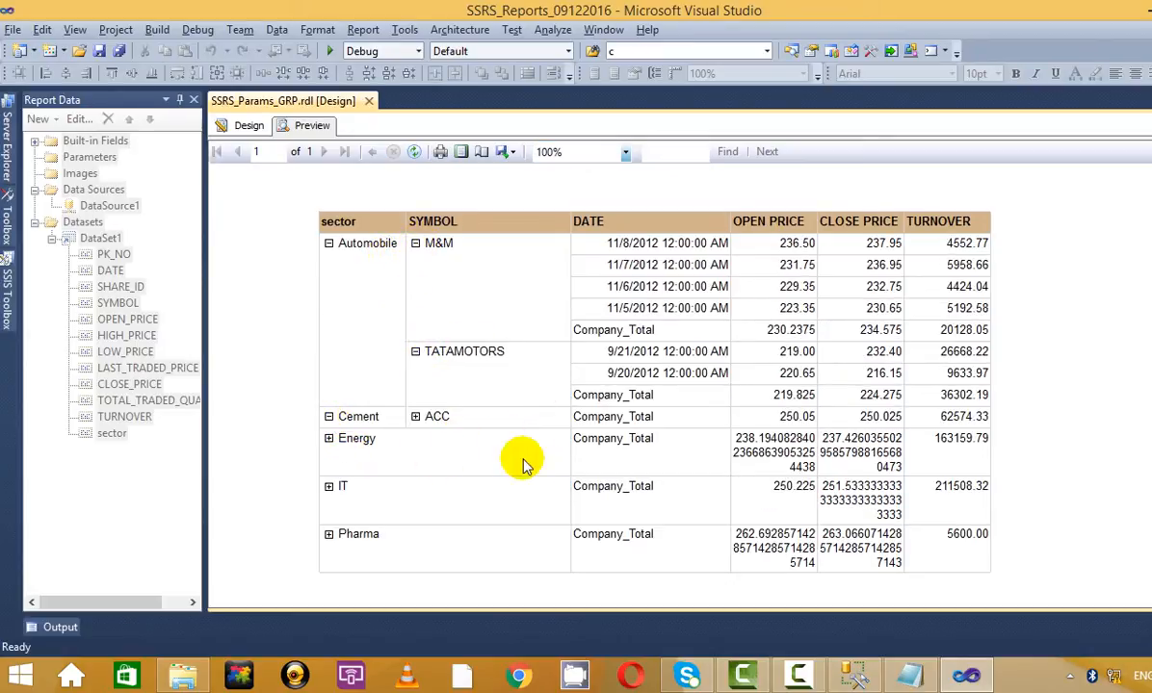
pyautogui.click(415, 416)
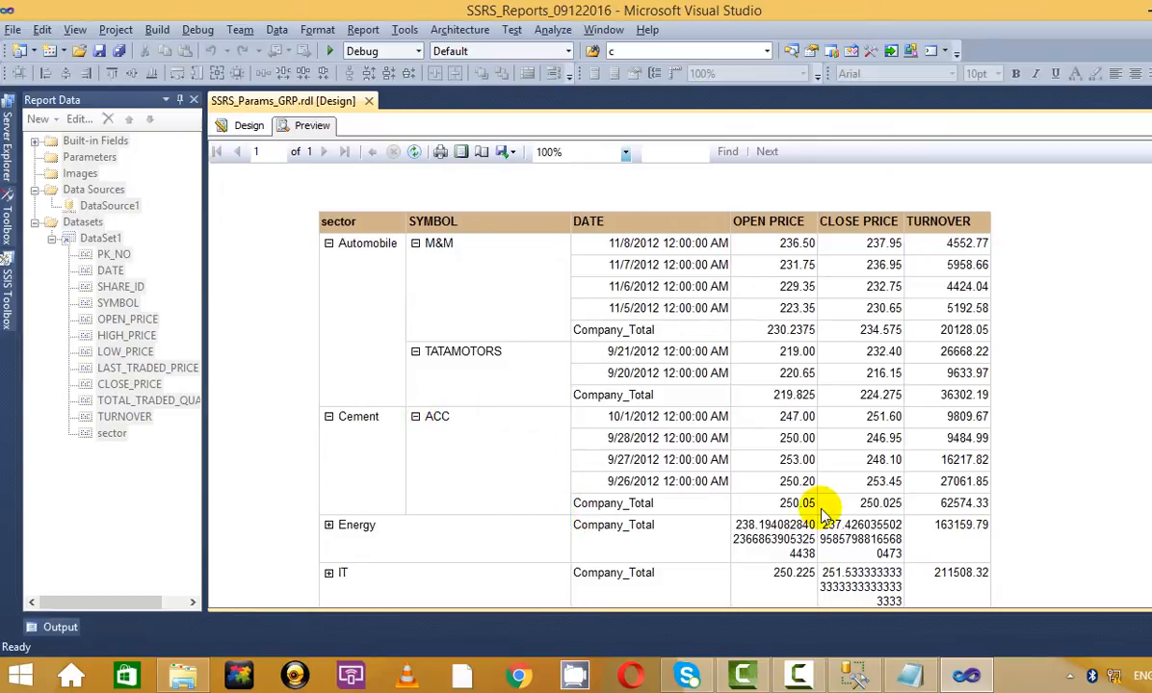
# - Expand the Energy sector and its BHEL symbol, and examine the dated rows through to BHEL's Company_Total row
pyautogui.scroll(-1, 841, 507)
pyautogui.scroll(-1, 841, 507)
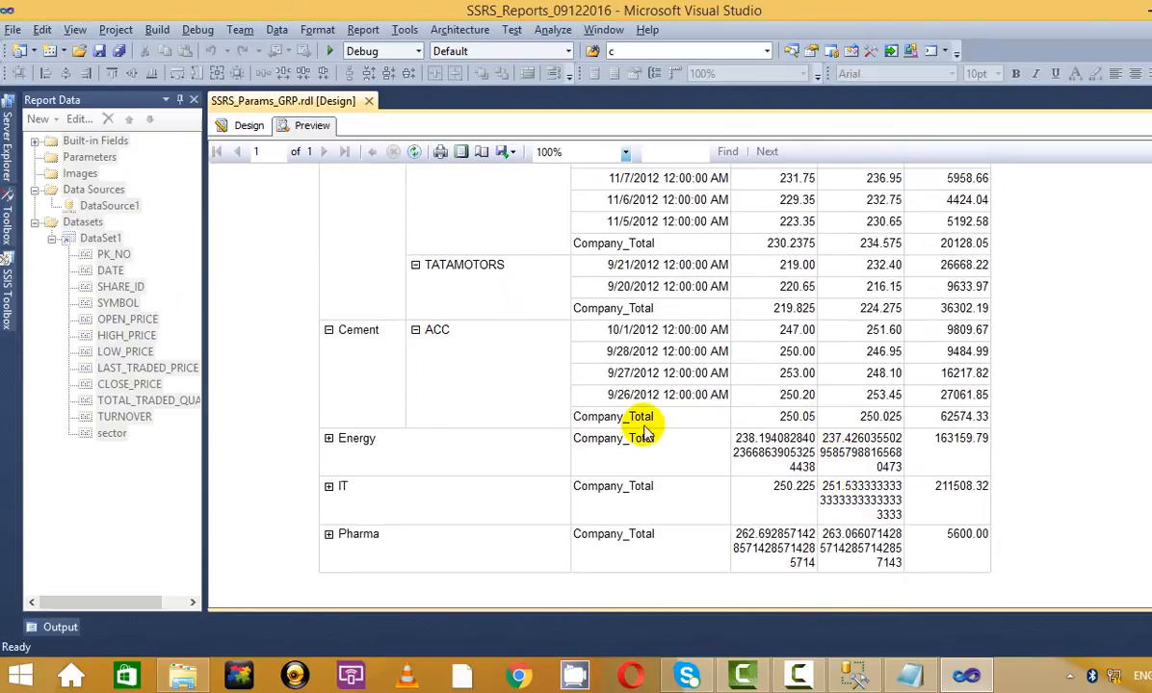
pyautogui.click(329, 439)
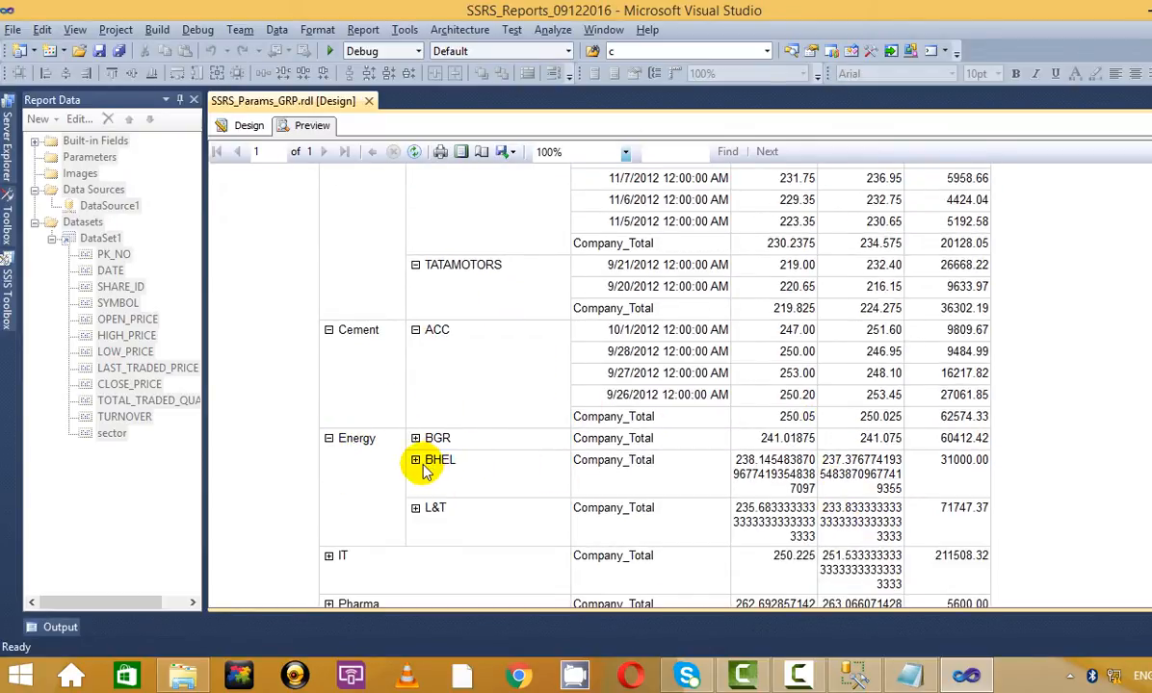
pyautogui.scroll(-1, 527, 470)
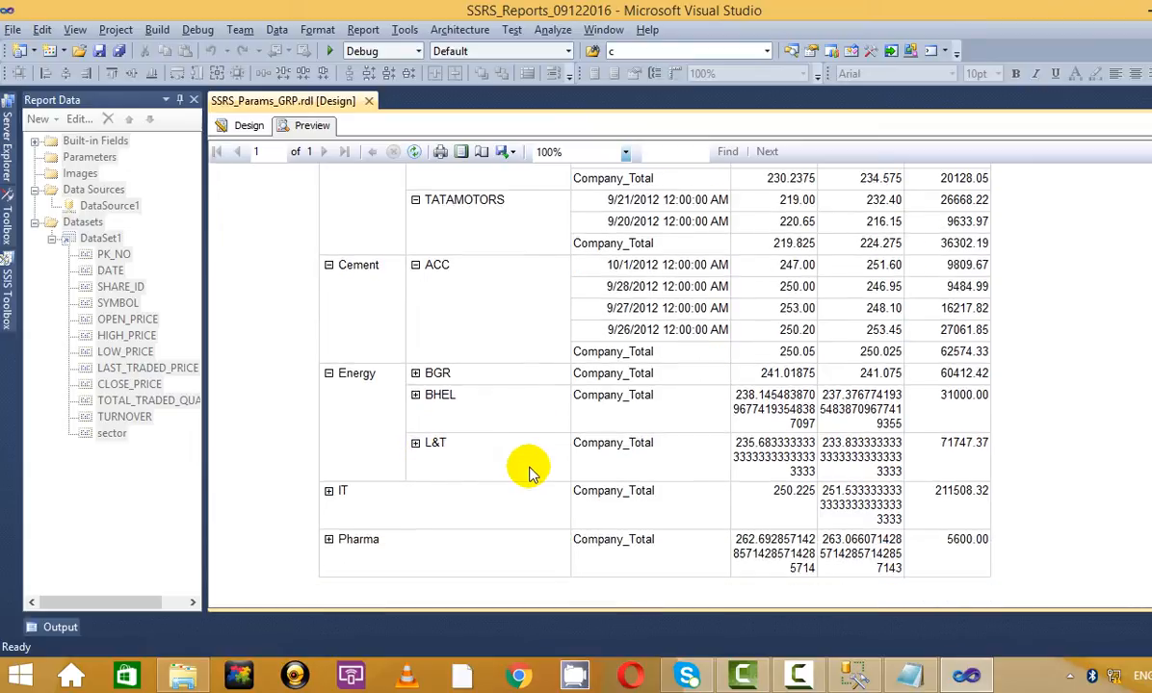
pyautogui.click(415, 397)
pyautogui.scroll(-3, 507, 385)
pyautogui.scroll(-7, 506, 385)
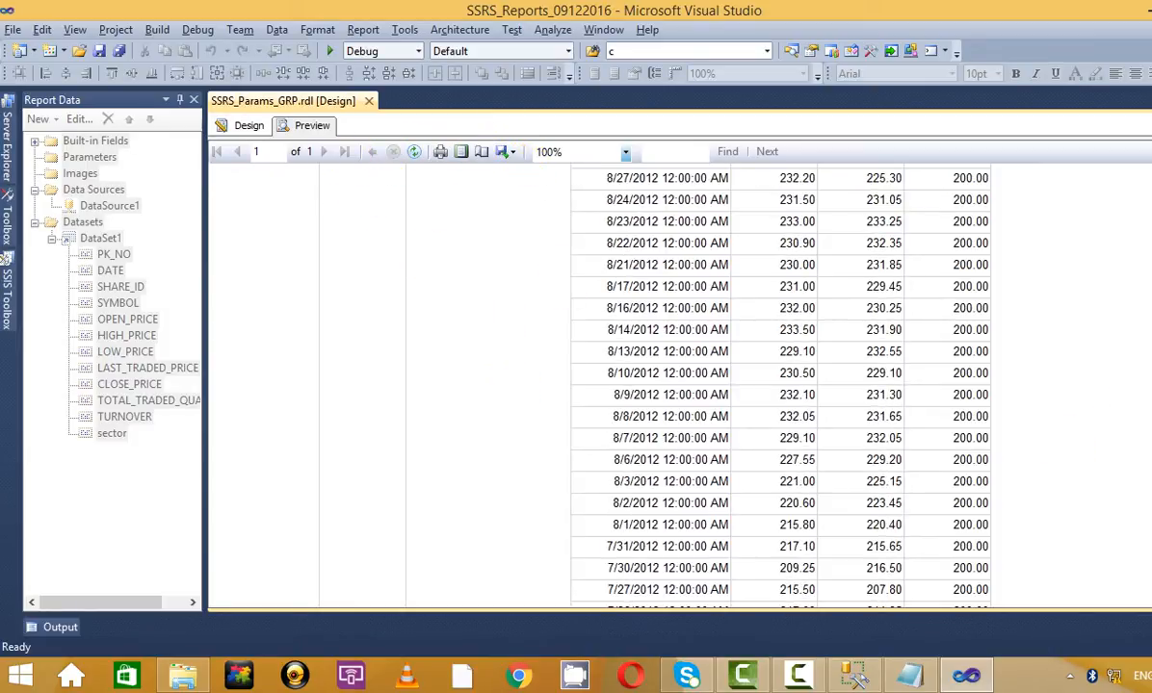
pyautogui.scroll(-20, 780, 385)
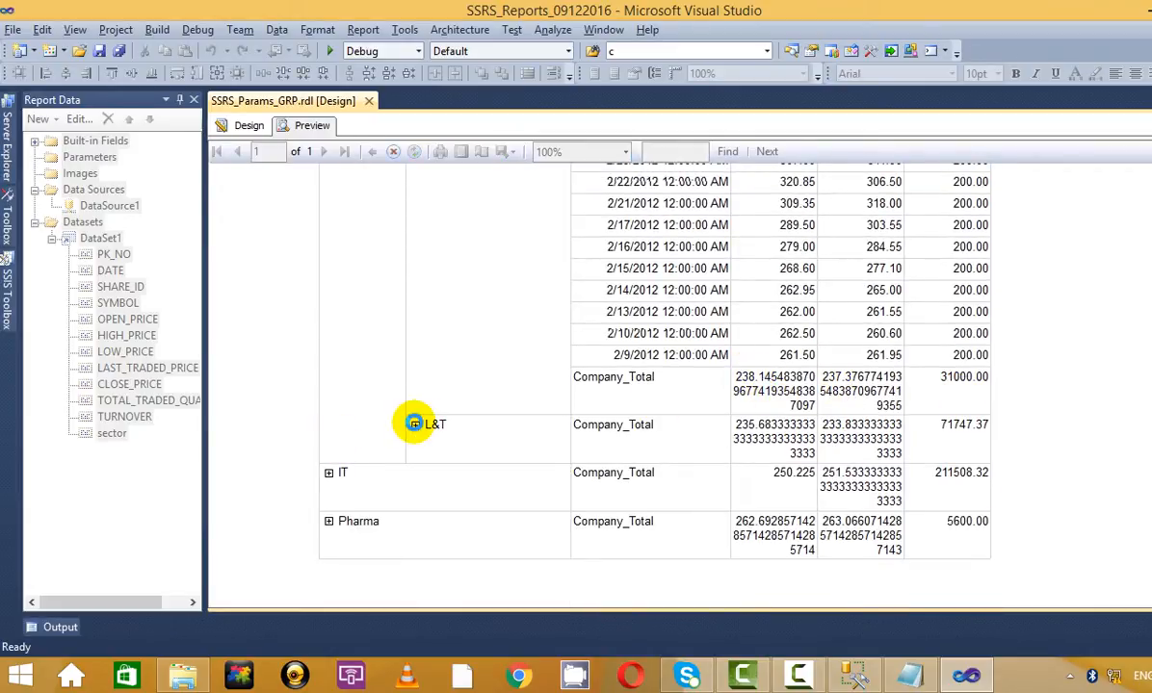
# - Expand the L&T, IT and Pharma groups in the report preview to examine their company totals
pyautogui.click(415, 426)
pyautogui.scroll(-1, 758, 510)
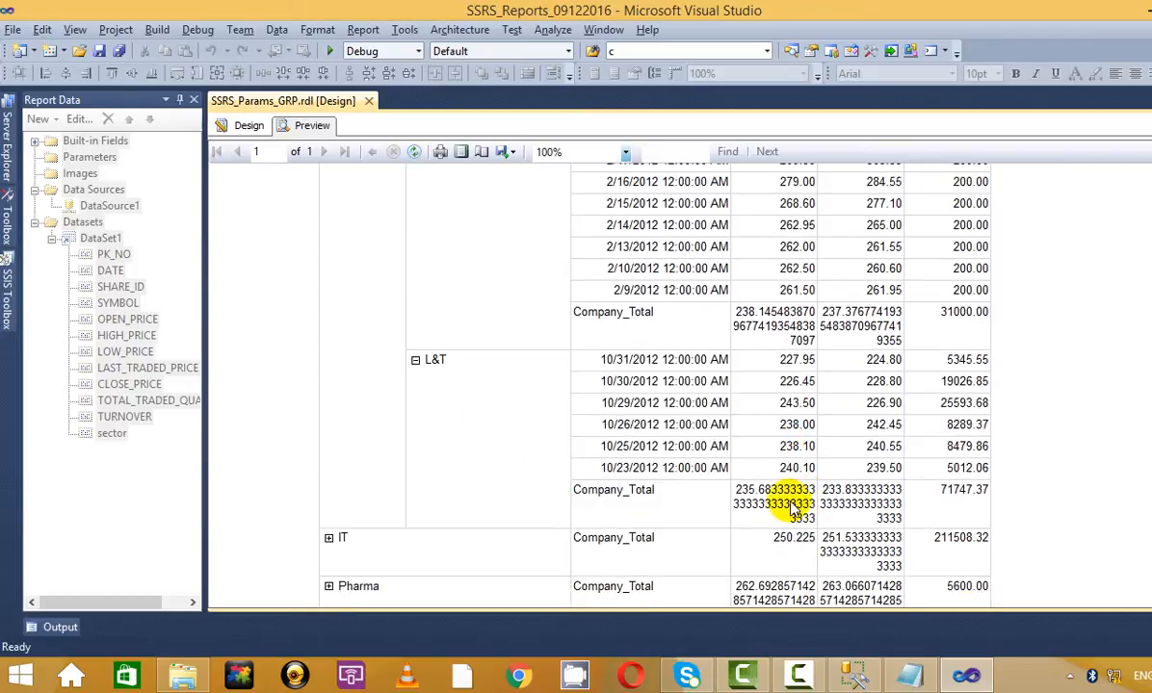
pyautogui.scroll(-1, 742, 462)
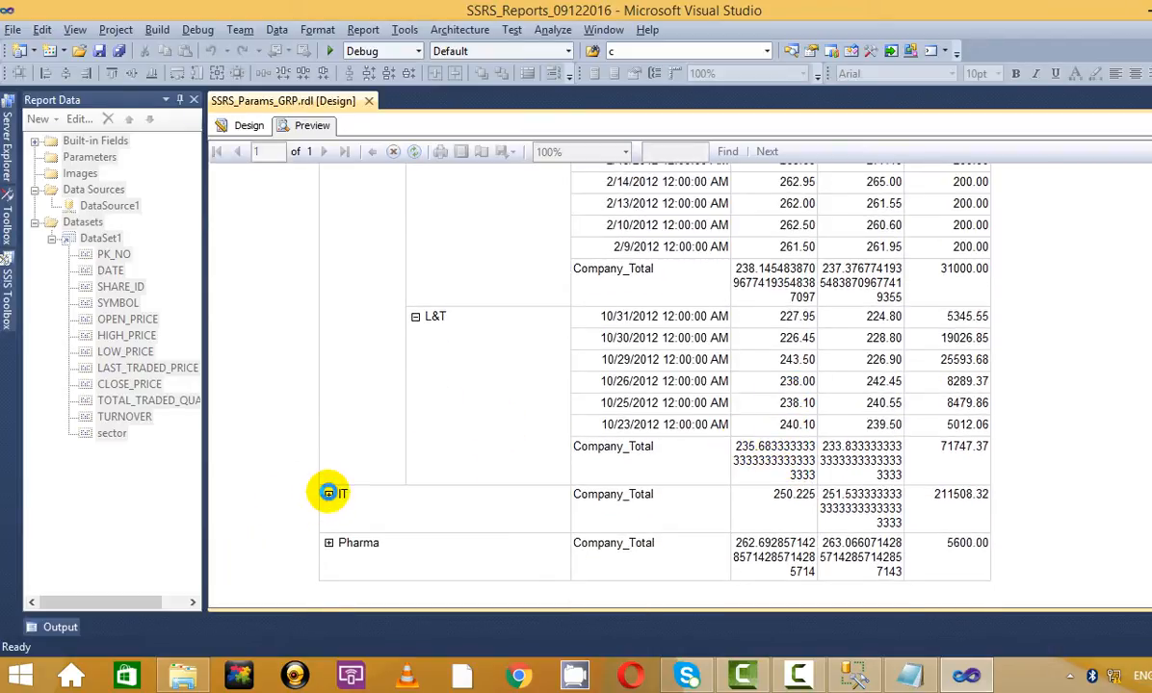
pyautogui.click(329, 495)
pyautogui.scroll(-1, 342, 491)
pyautogui.click(328, 473)
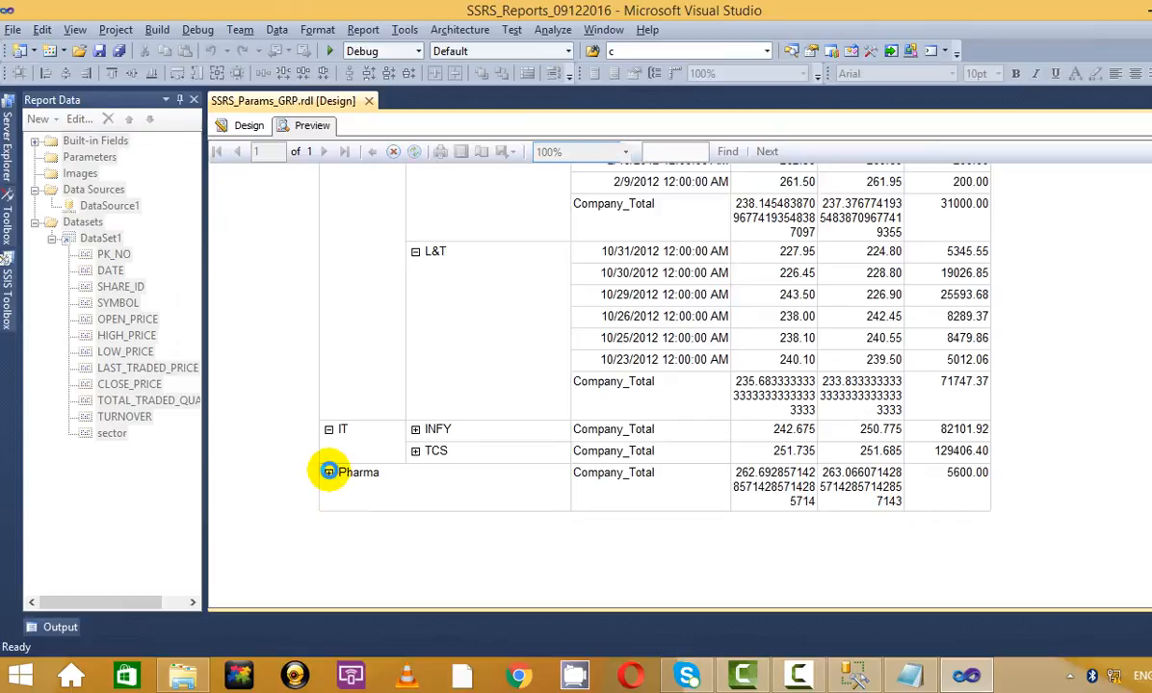
pyautogui.scroll(3, 679, 375)
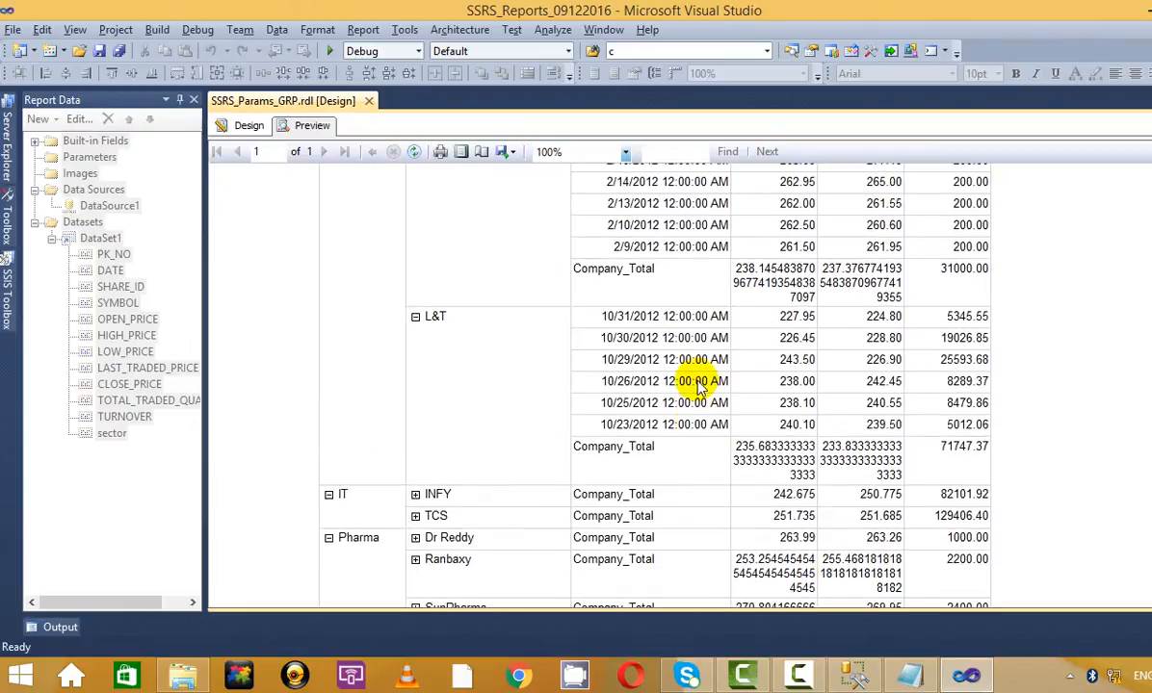
# - In the report design, format the average open price total as a Number with two decimal places and negatives shown as -12345.00
pyautogui.click(243, 125)
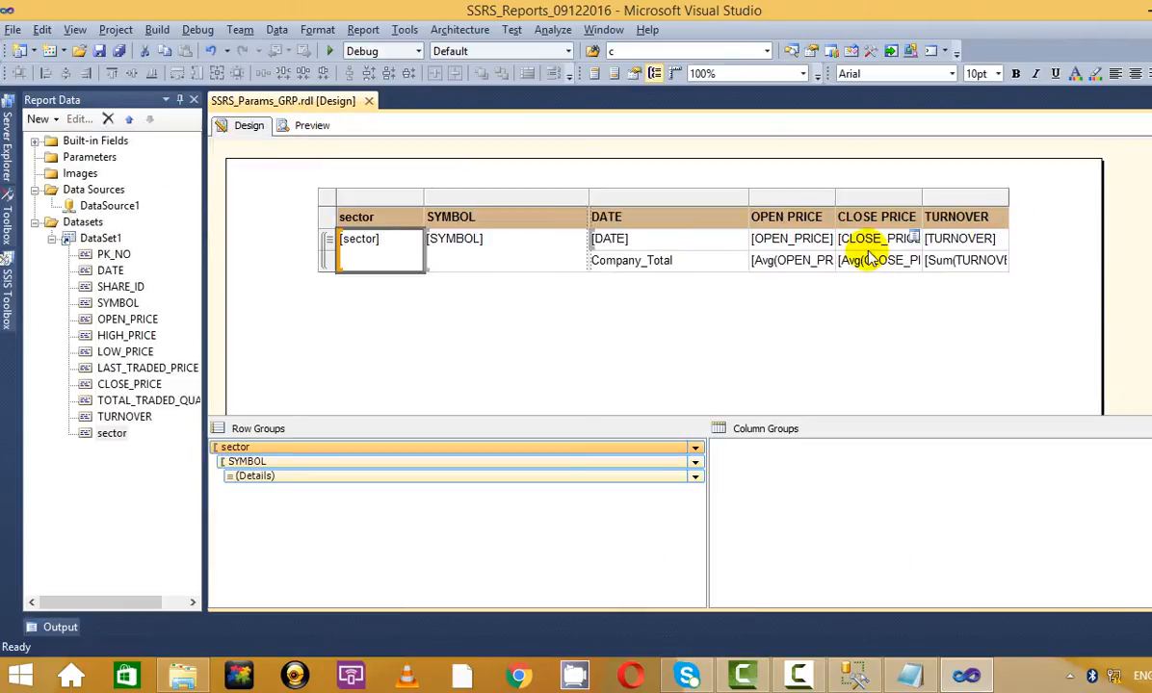
pyautogui.rightClick(824, 258)
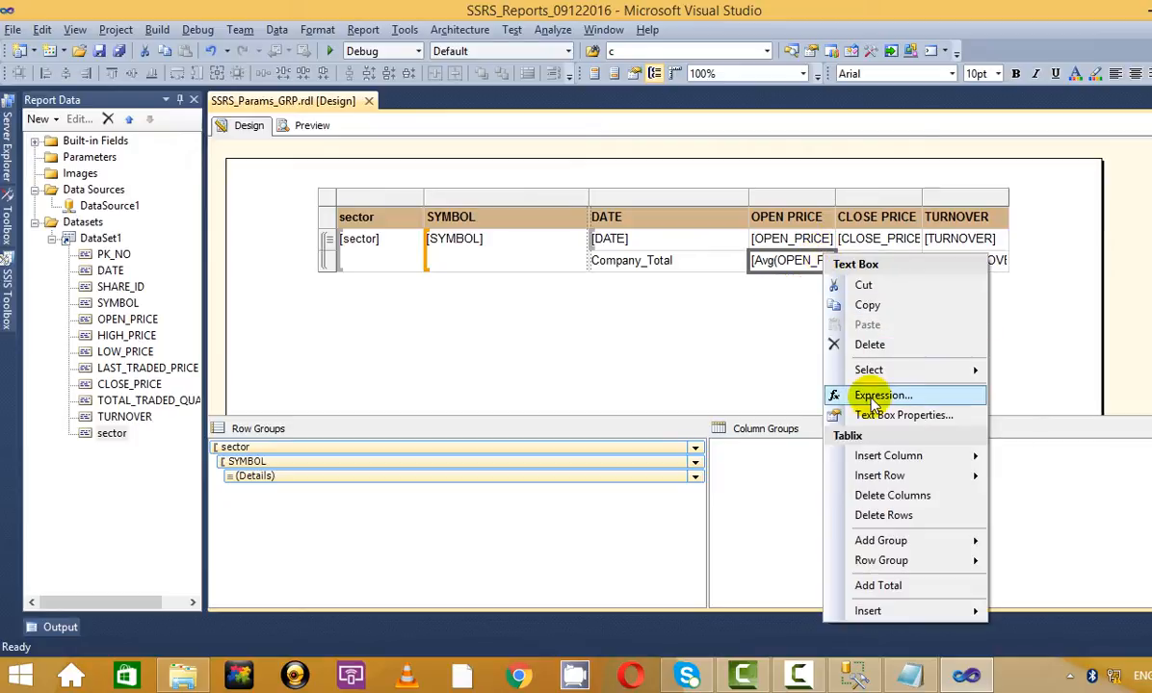
pyautogui.click(887, 417)
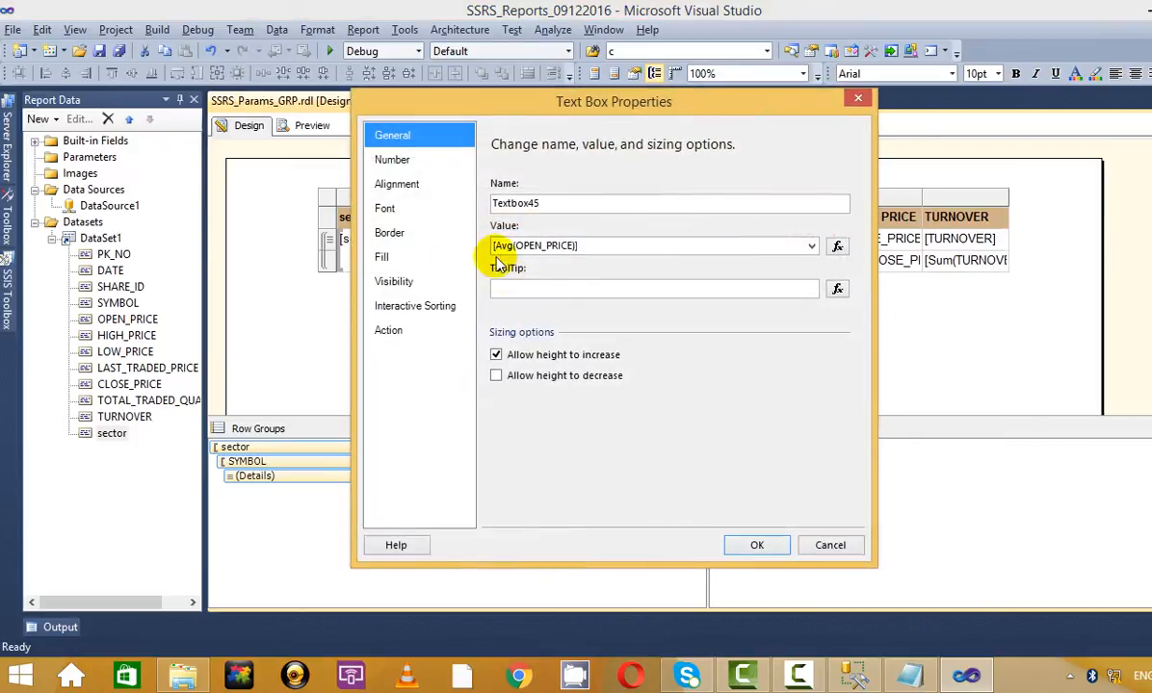
pyautogui.click(391, 160)
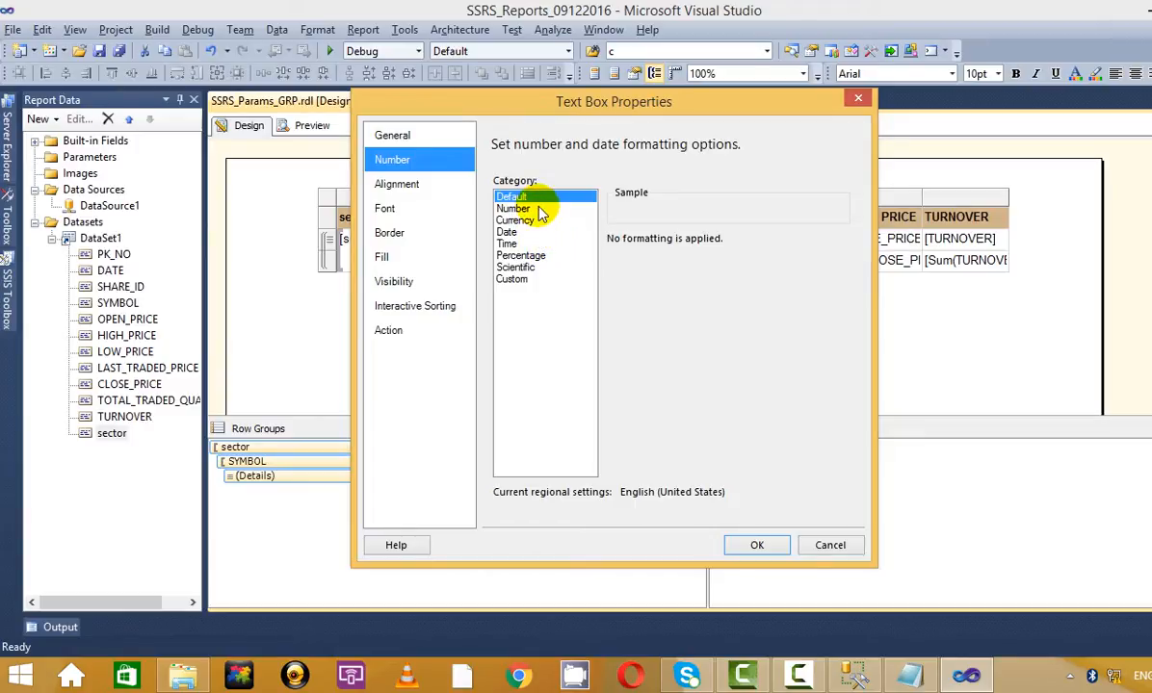
pyautogui.click(536, 210)
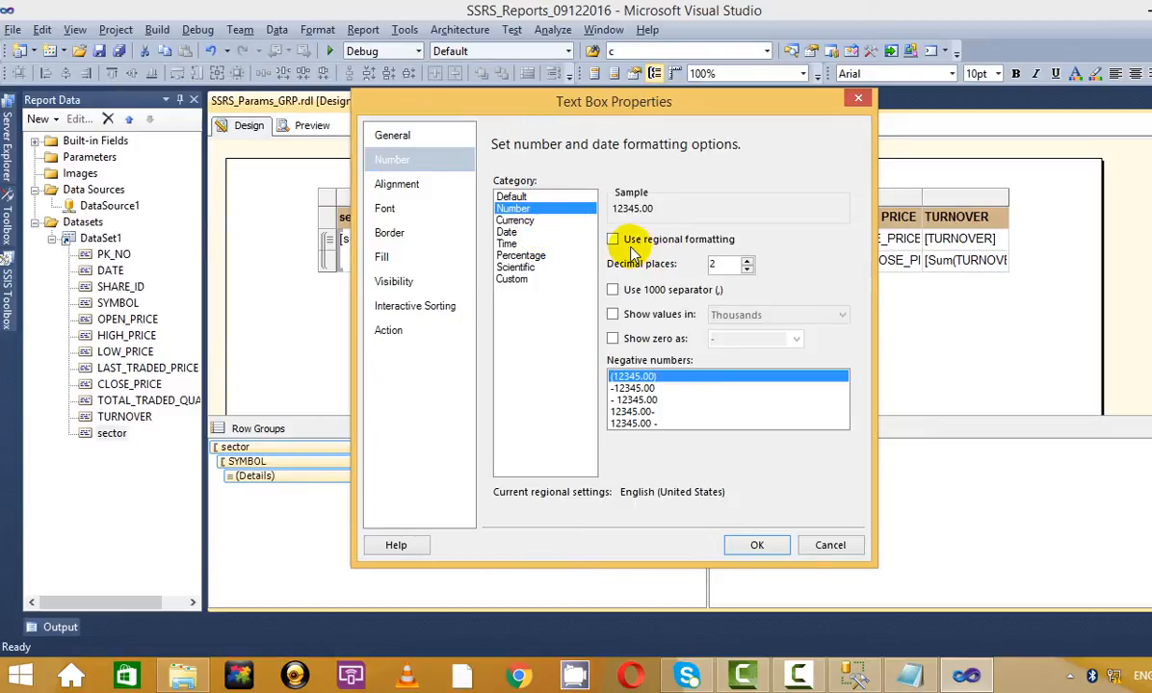
pyautogui.click(651, 388)
pyautogui.click(757, 546)
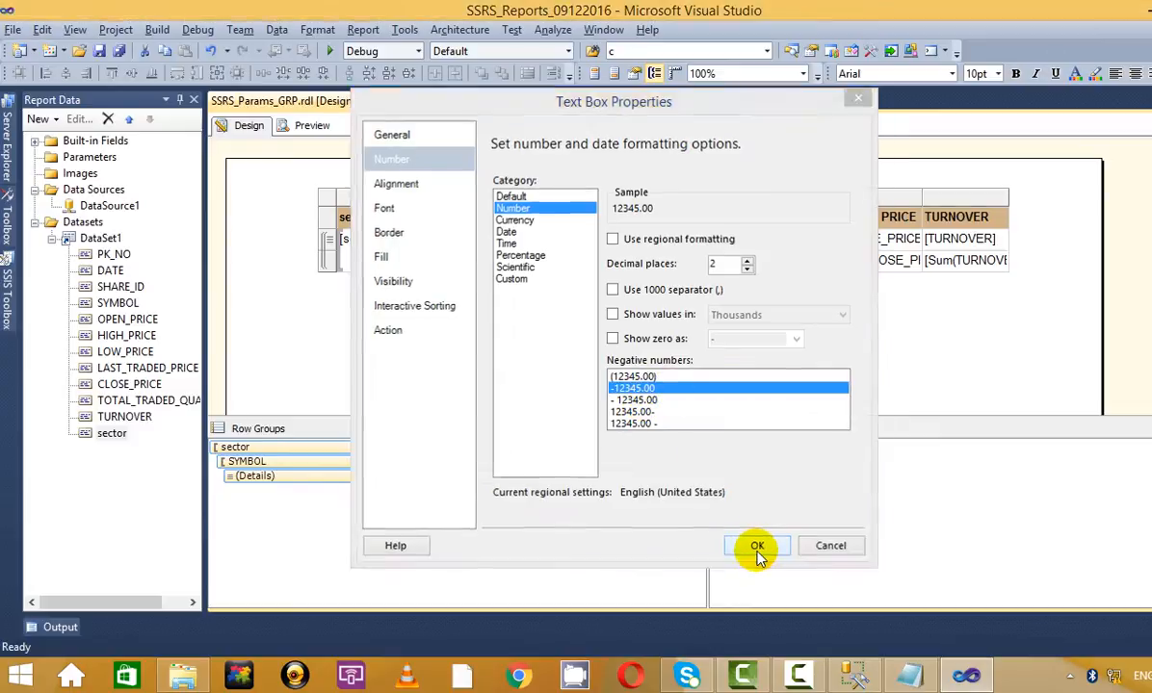
# - Format the average close price total as a Number with two decimal places and negatives shown as -12345.00
pyautogui.doubleClick(870, 260)
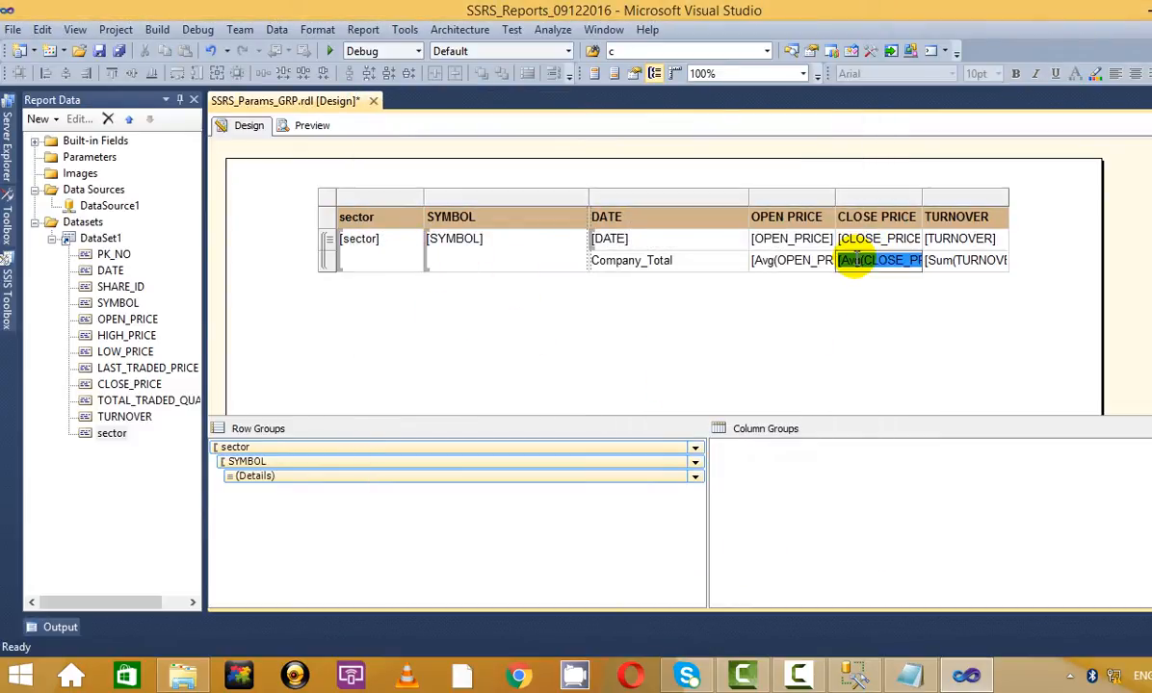
pyautogui.rightClick(869, 260)
pyautogui.press('Escape')
pyautogui.click(870, 262)
pyautogui.rightClick(869, 262)
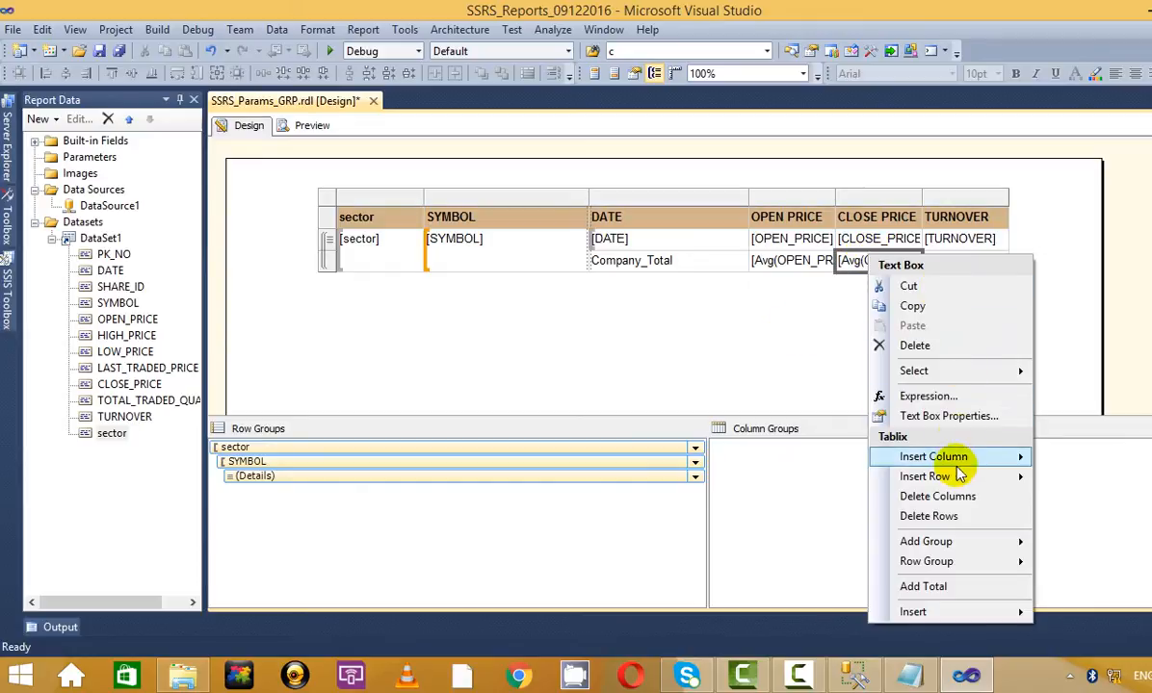
pyautogui.press('Escape')
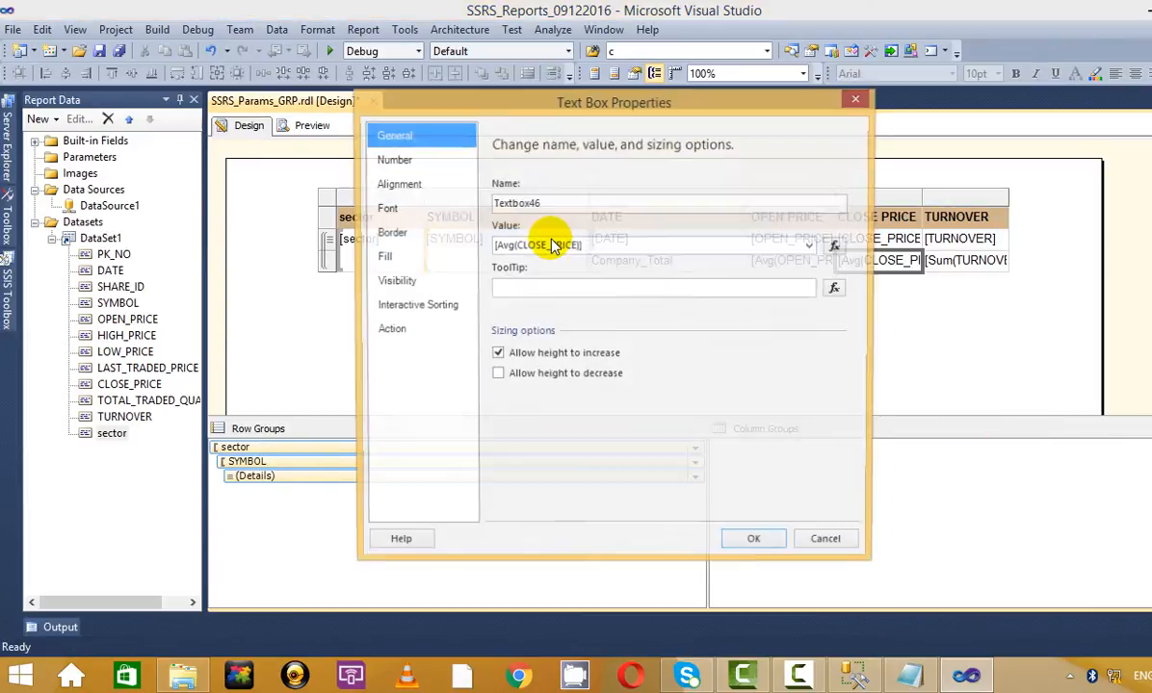
pyautogui.click(390, 160)
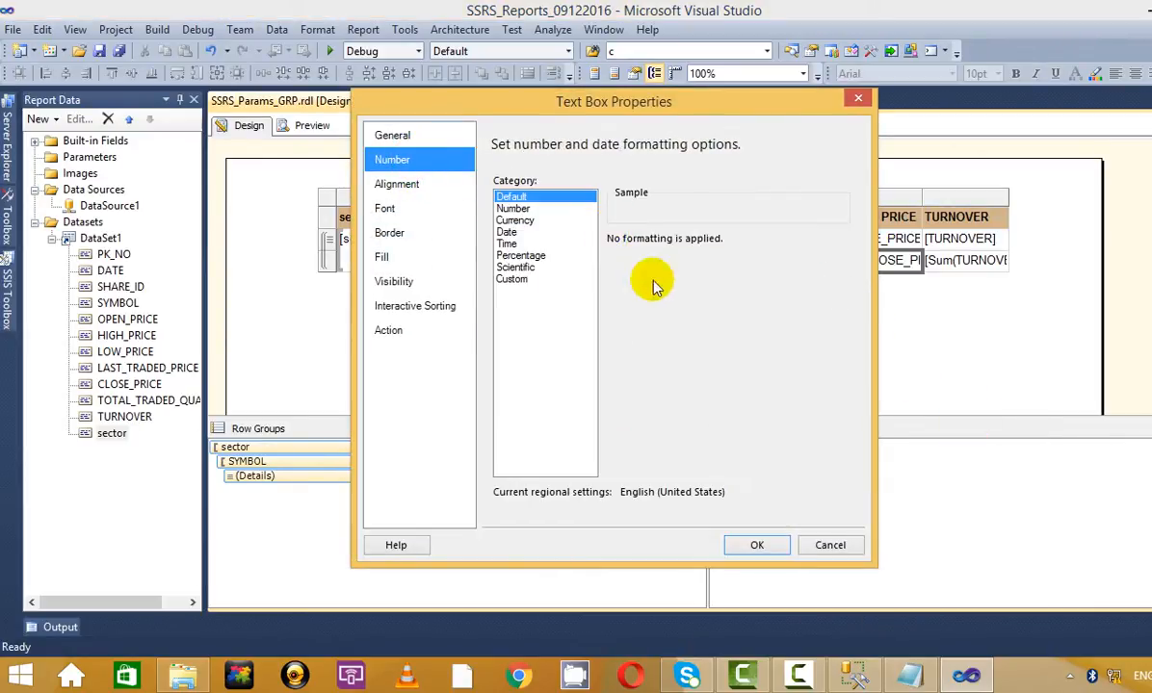
pyautogui.click(513, 208)
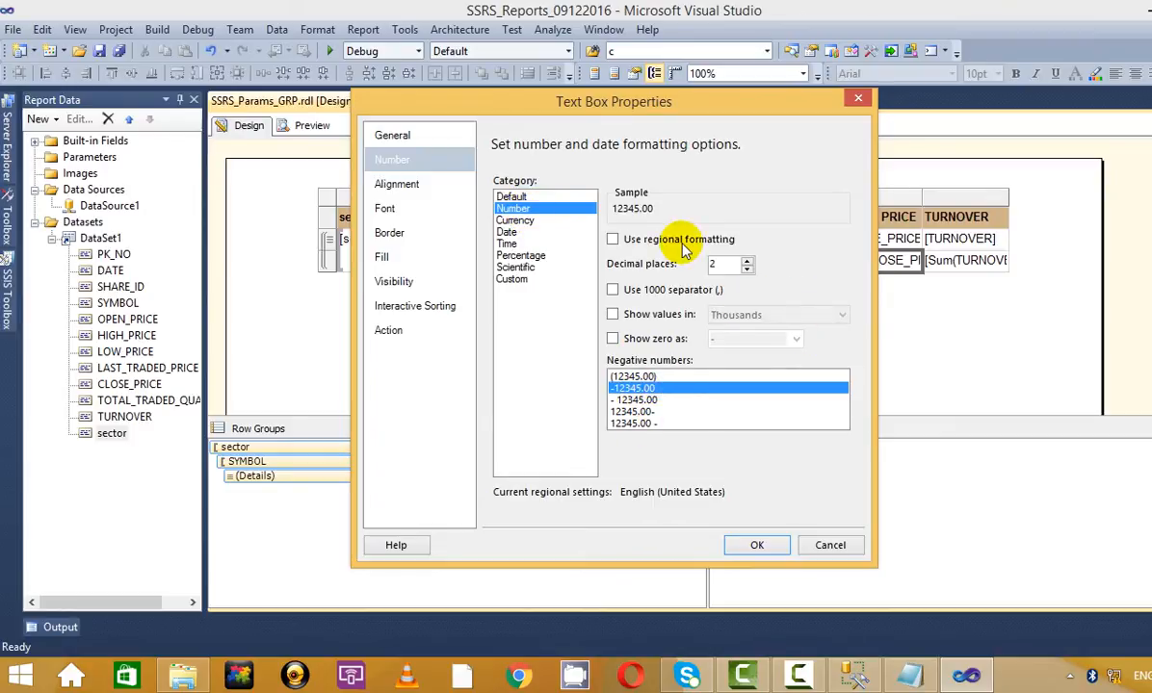
pyautogui.click(761, 545)
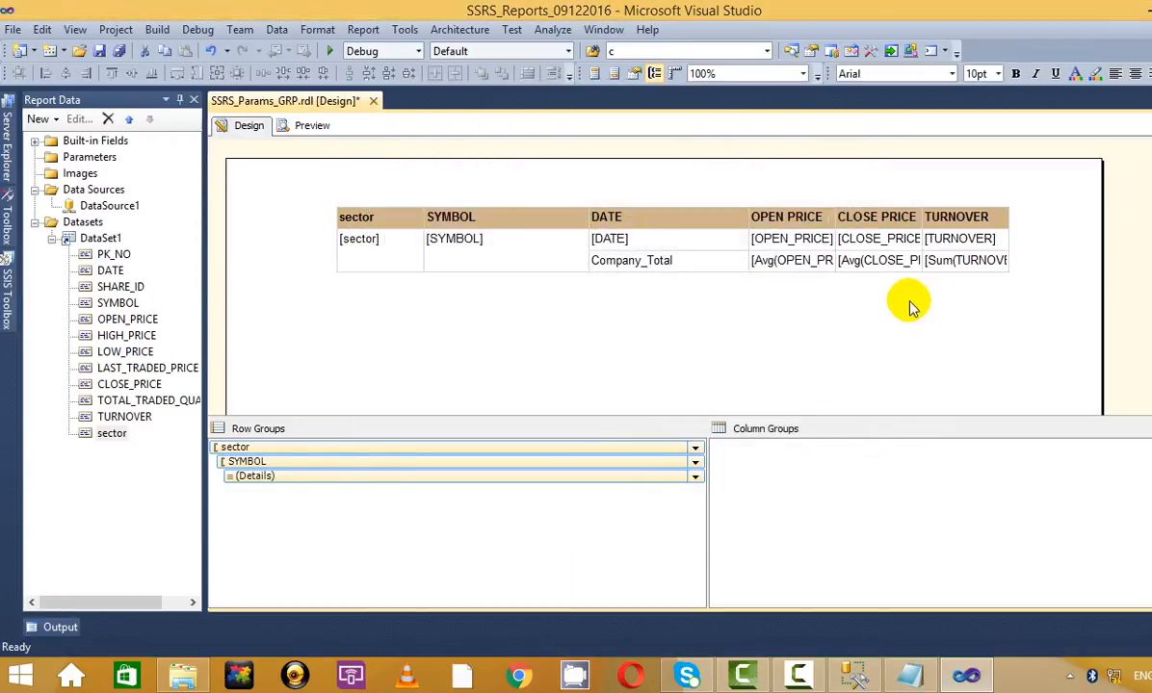
# - Preview the report and expand the Automobile and Cement sectors plus TATAMOTORS and M&M to check the number formatting
pyautogui.click(310, 125)
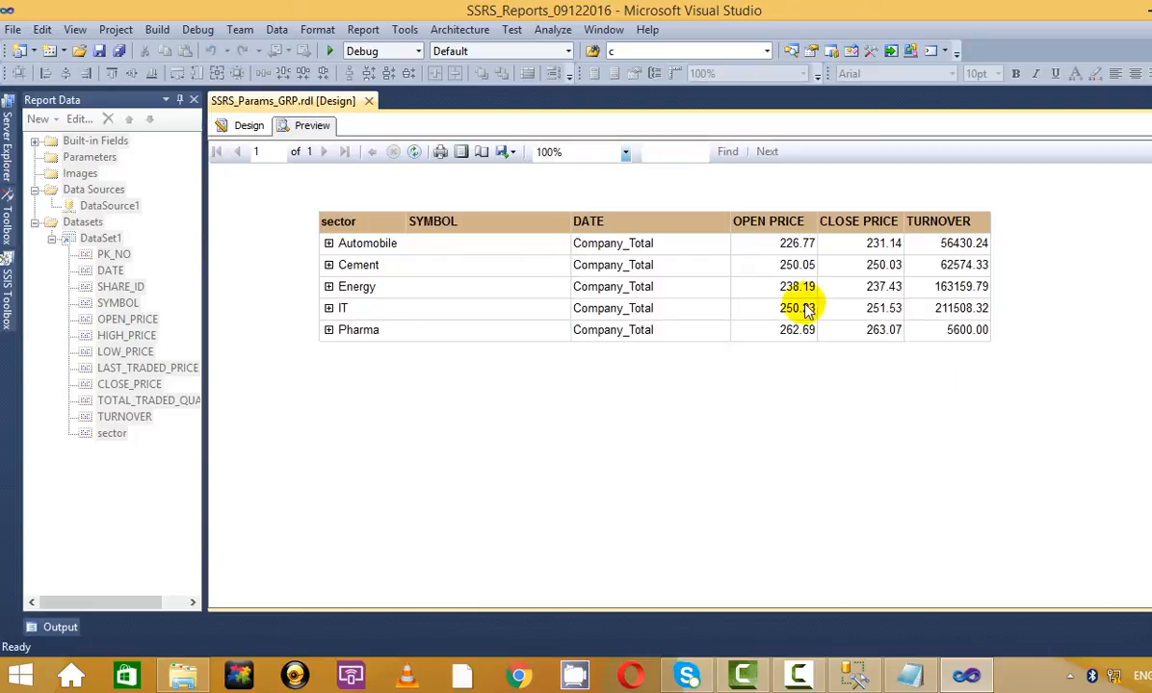
pyautogui.click(328, 244)
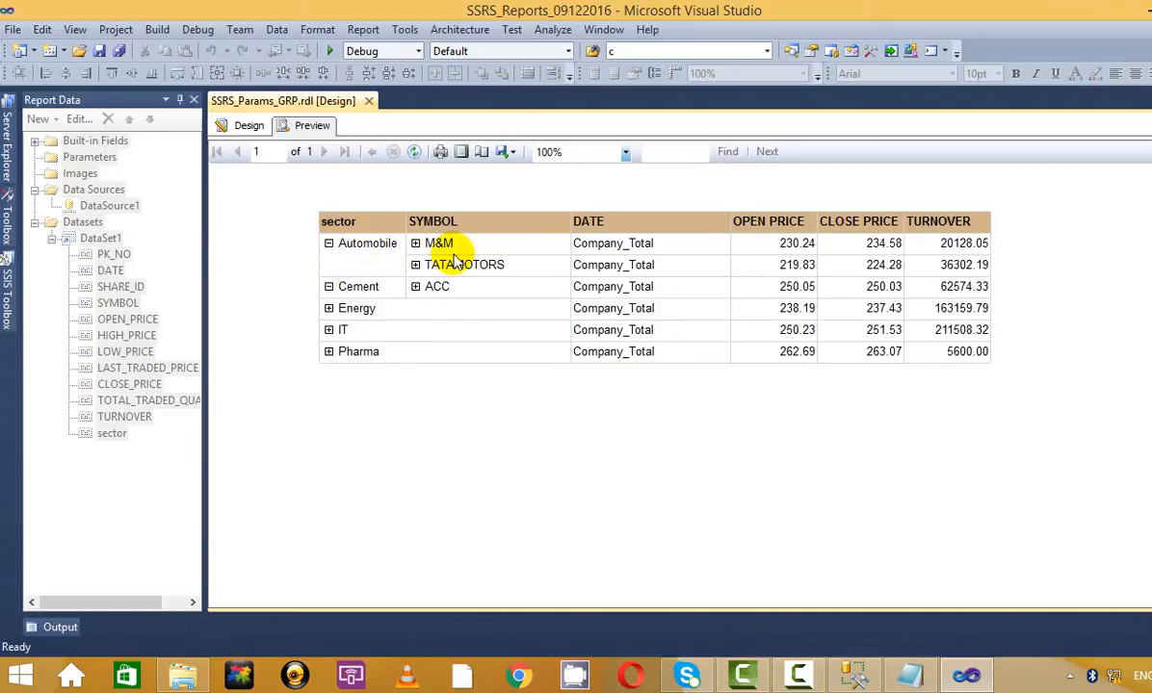
pyautogui.click(415, 264)
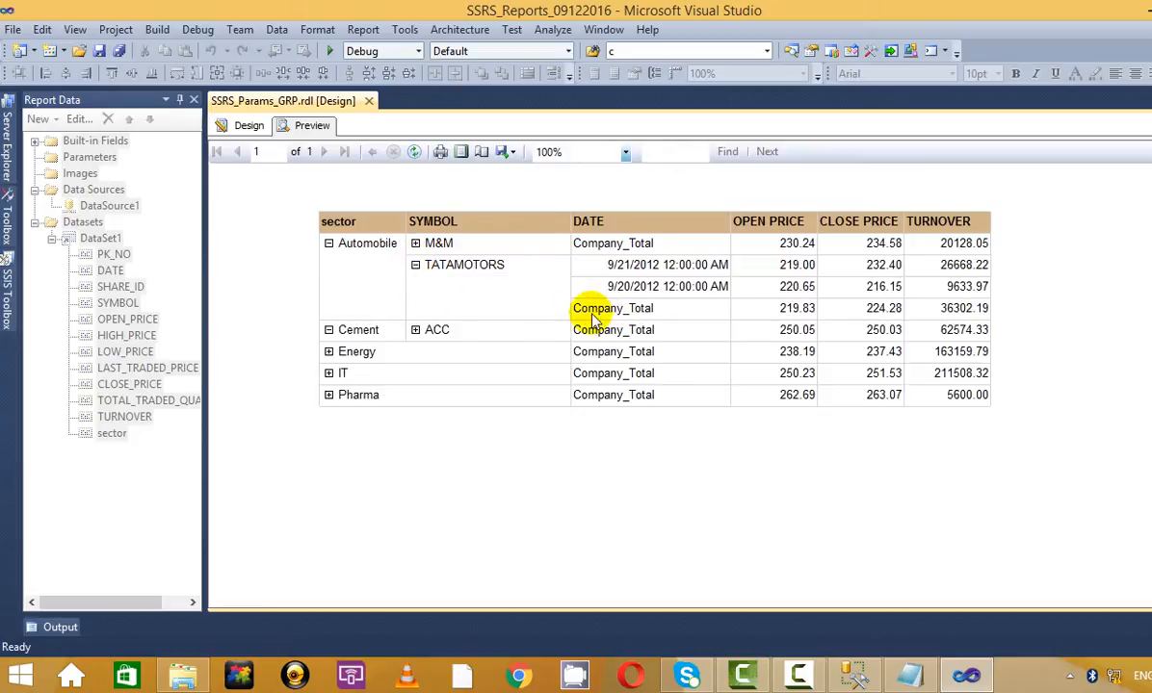
pyautogui.click(415, 244)
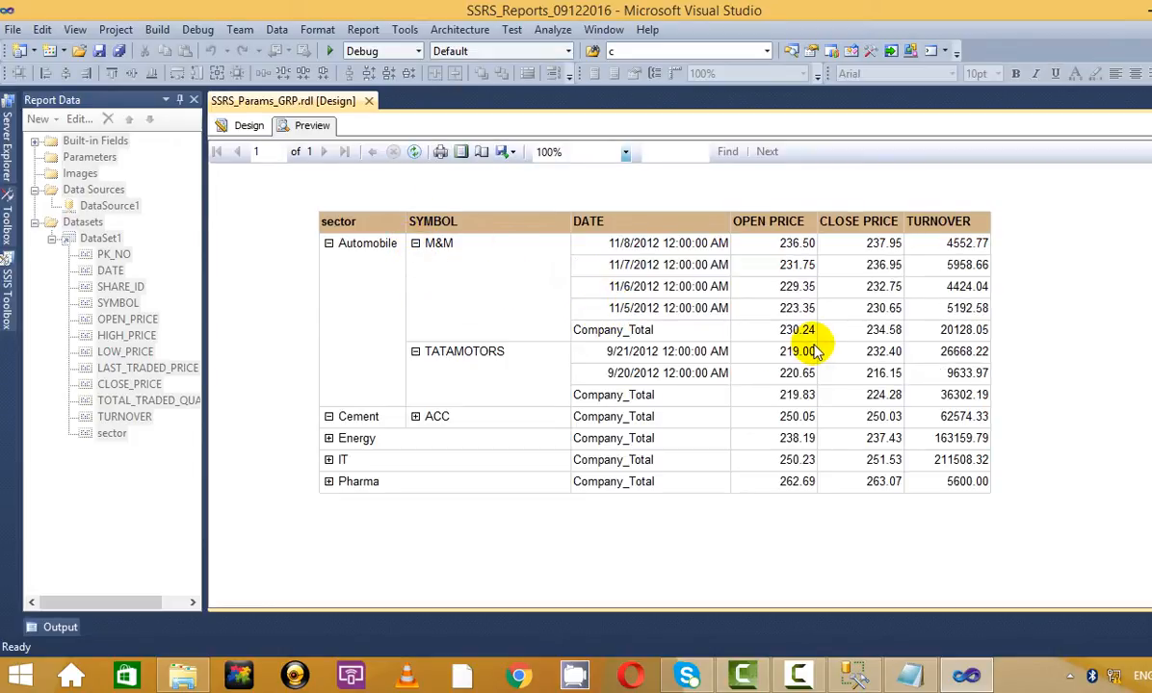
# - Return to the report design and select the entire Company_Total row
pyautogui.click(248, 126)
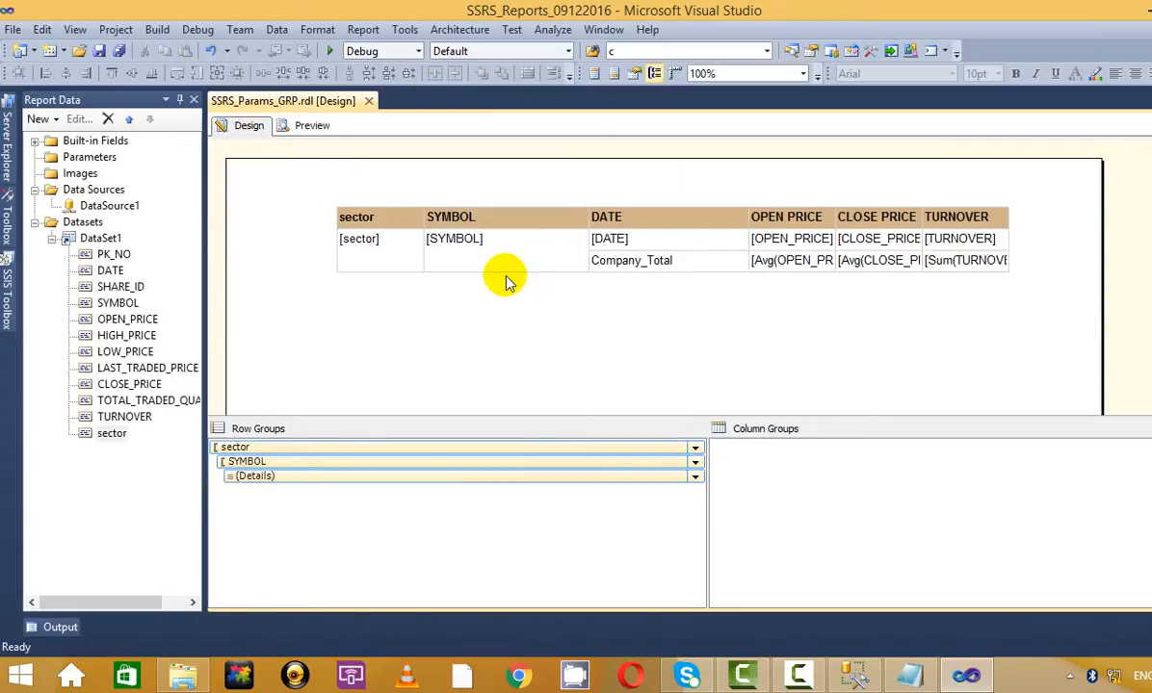
pyautogui.click(513, 263)
pyautogui.click(628, 260)
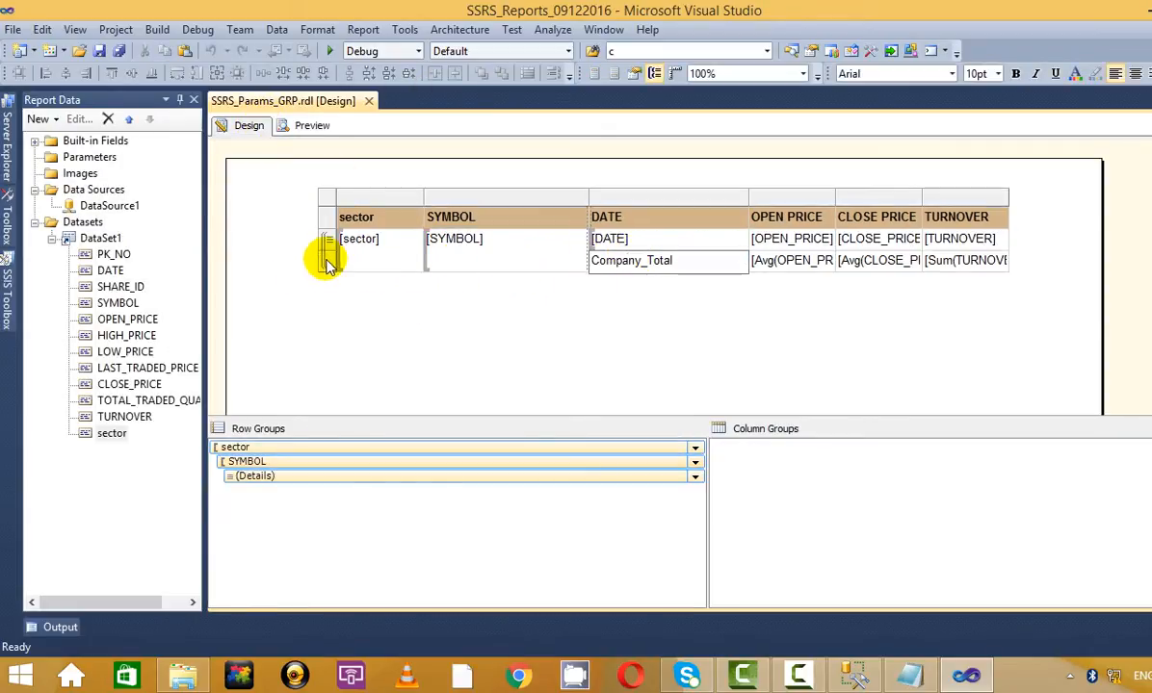
pyautogui.click(327, 260)
pyautogui.click(1077, 76)
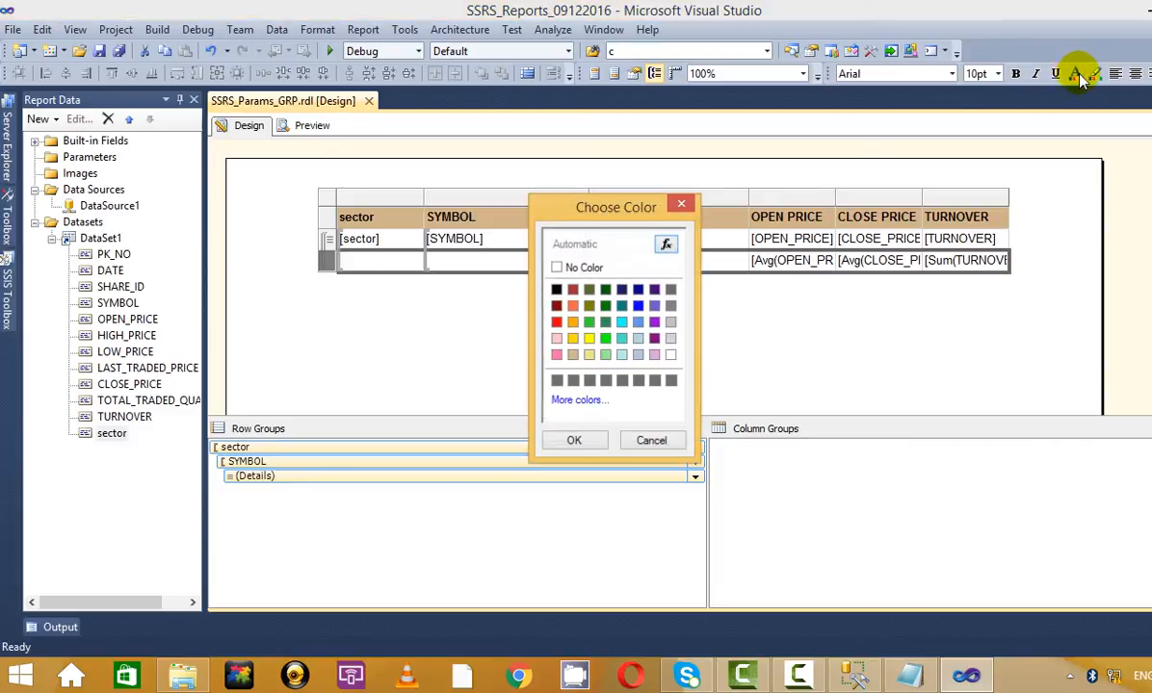
pyautogui.click(677, 203)
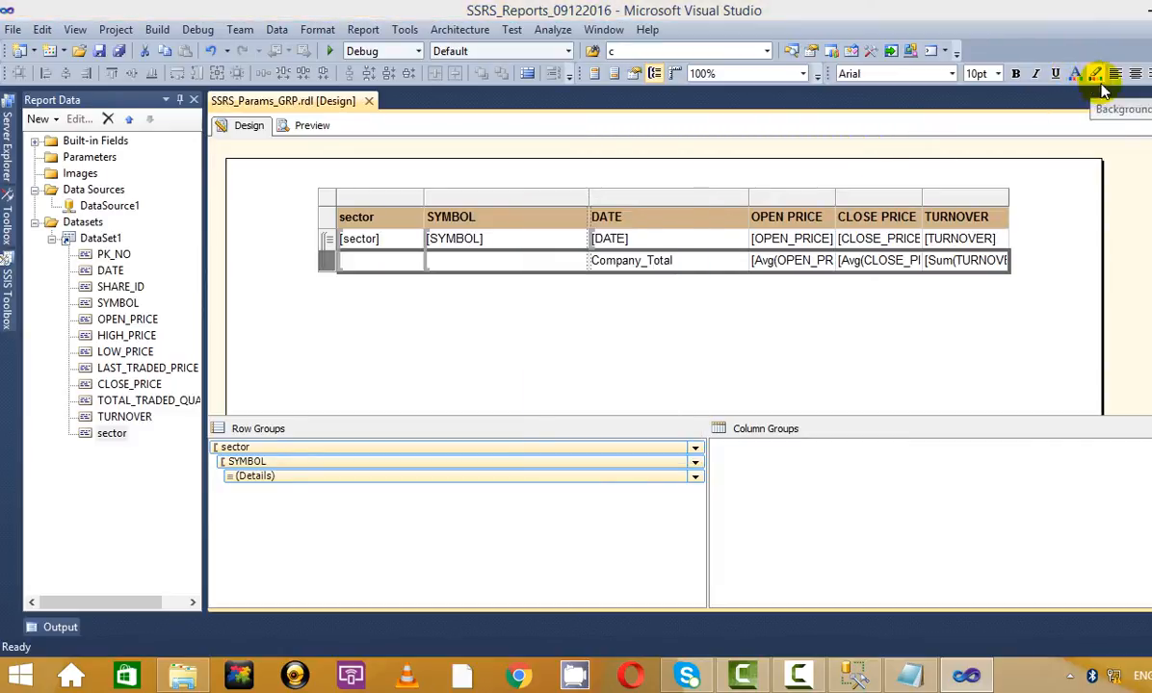
pyautogui.click(1096, 75)
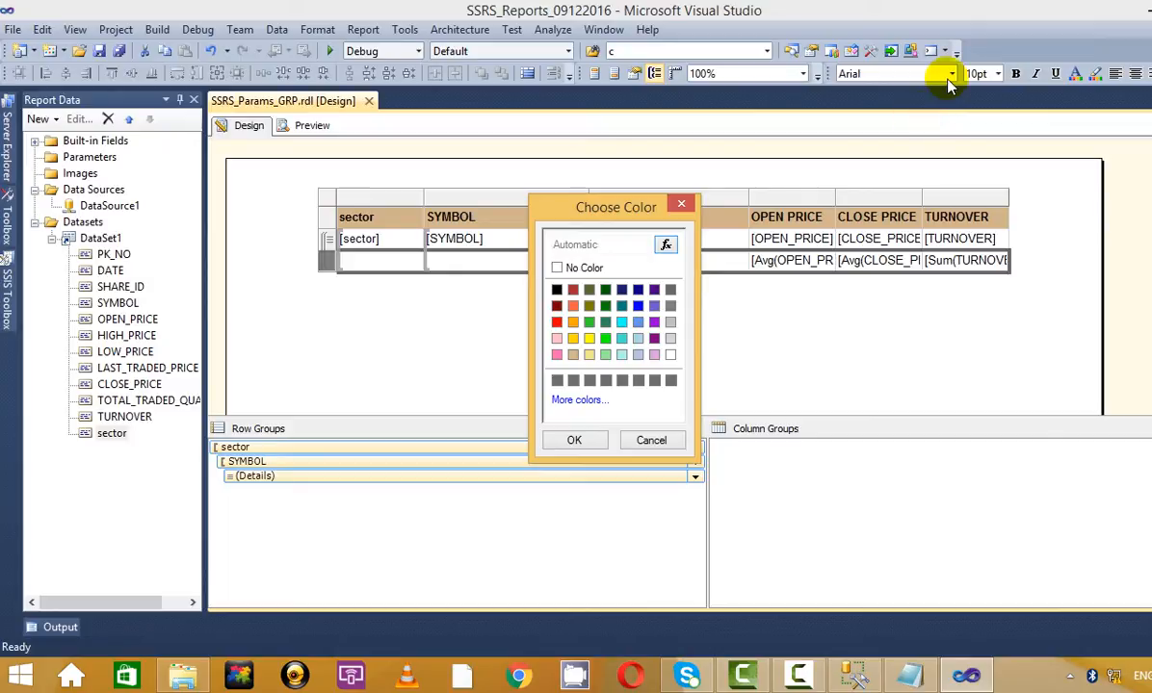
pyautogui.click(681, 210)
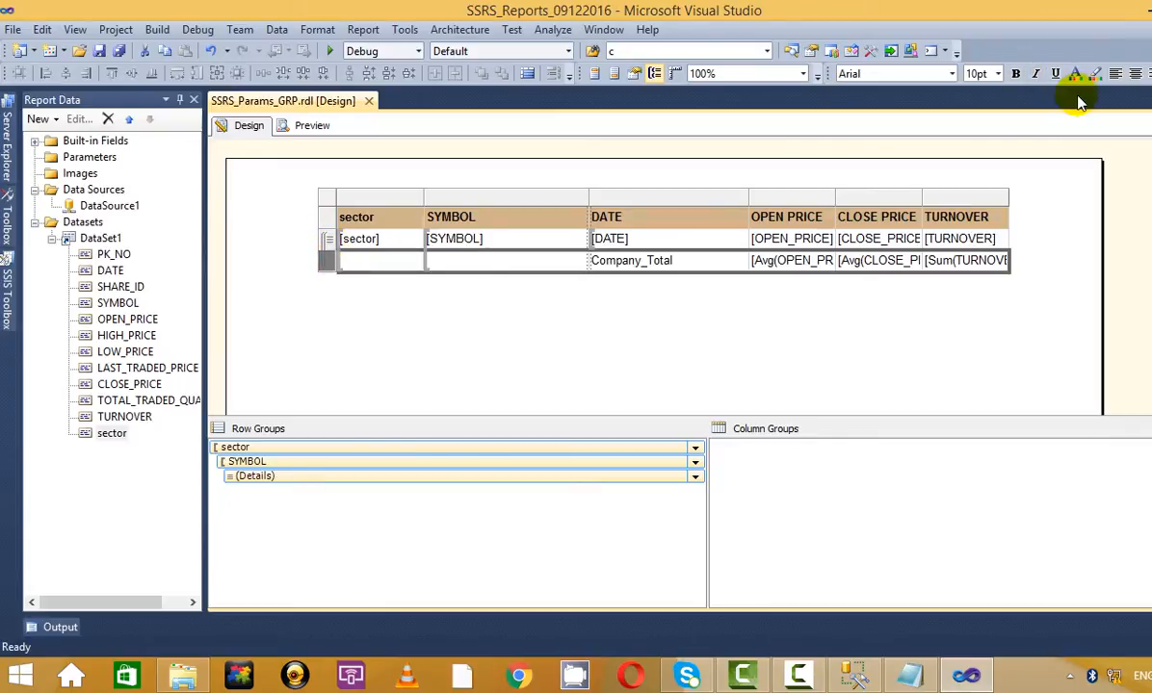
# - Set the background colour of the selected Company_Total row to pale yellow
pyautogui.click(1095, 73)
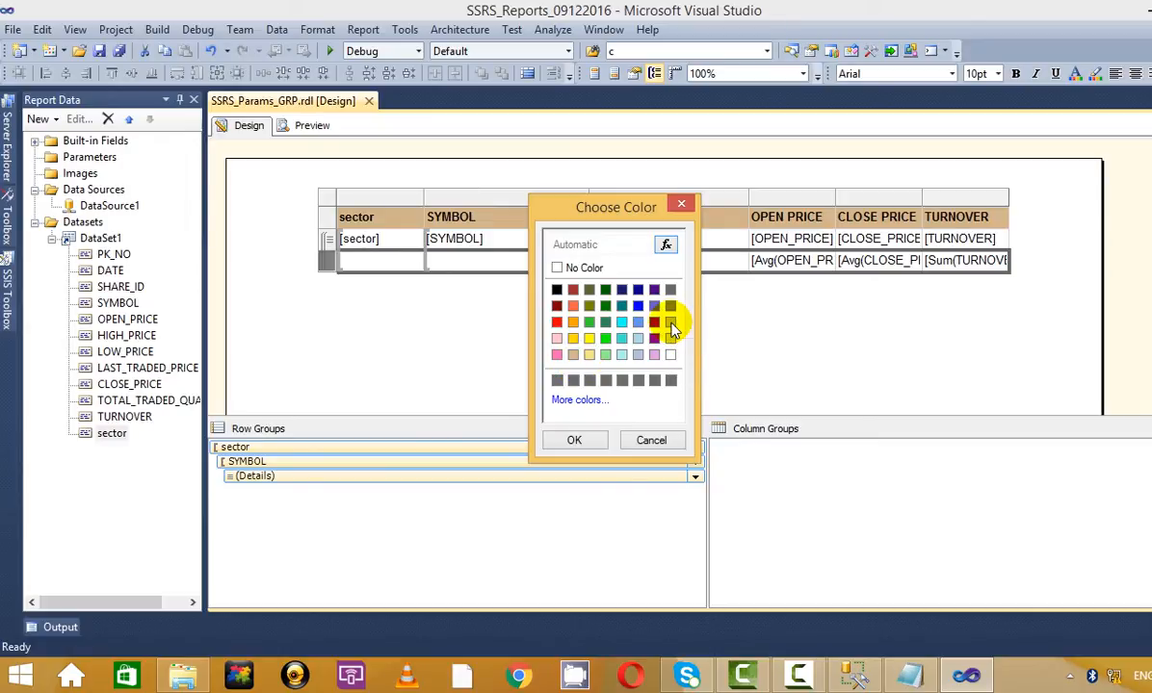
pyautogui.click(588, 353)
pyautogui.click(573, 439)
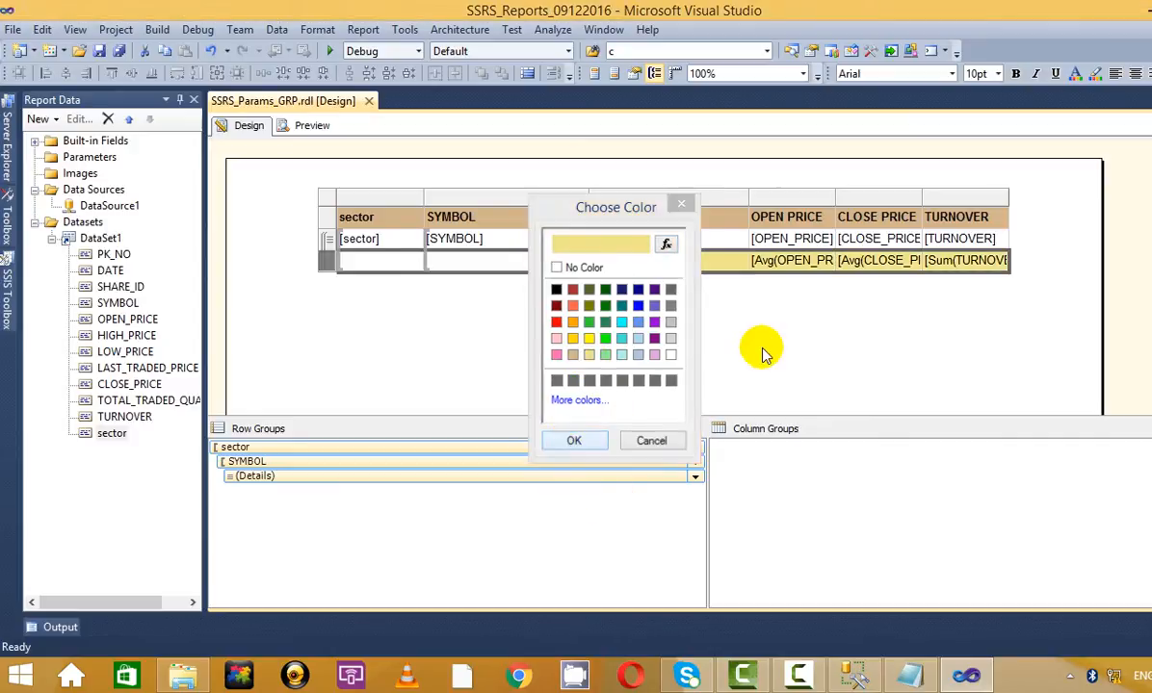
# - Preview the report, expand the Automobile, Cement and Energy groups to check the total row shading, and return to the design
pyautogui.click(298, 126)
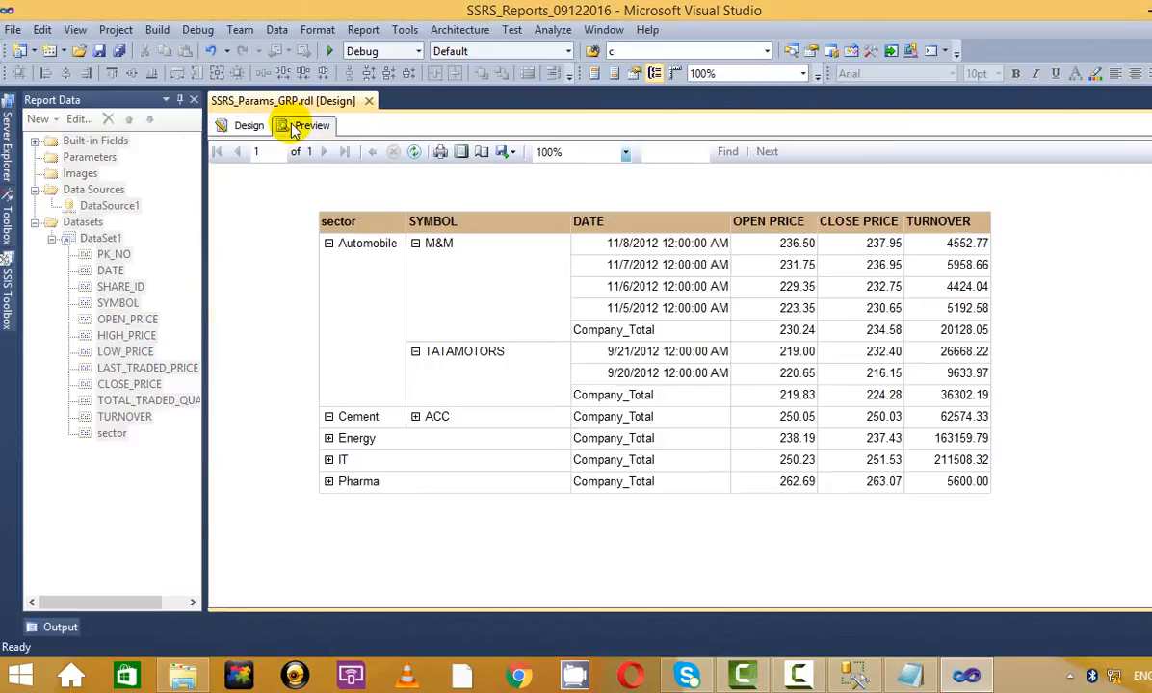
pyautogui.click(328, 244)
pyautogui.click(415, 265)
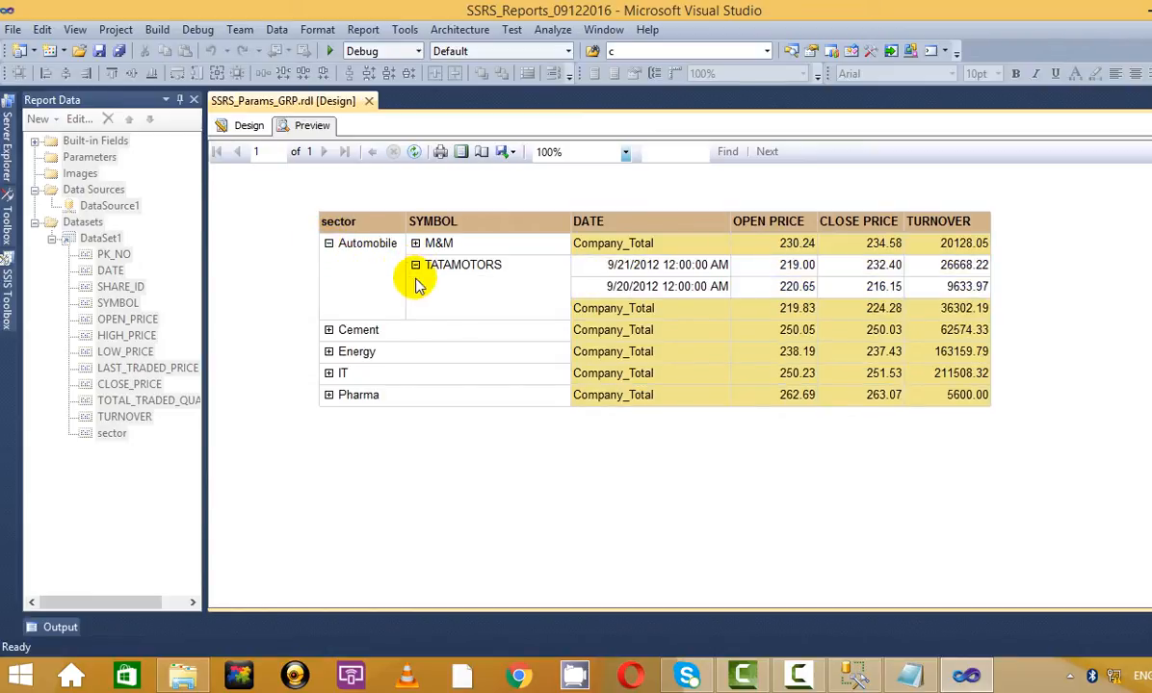
pyautogui.click(324, 330)
pyautogui.click(415, 243)
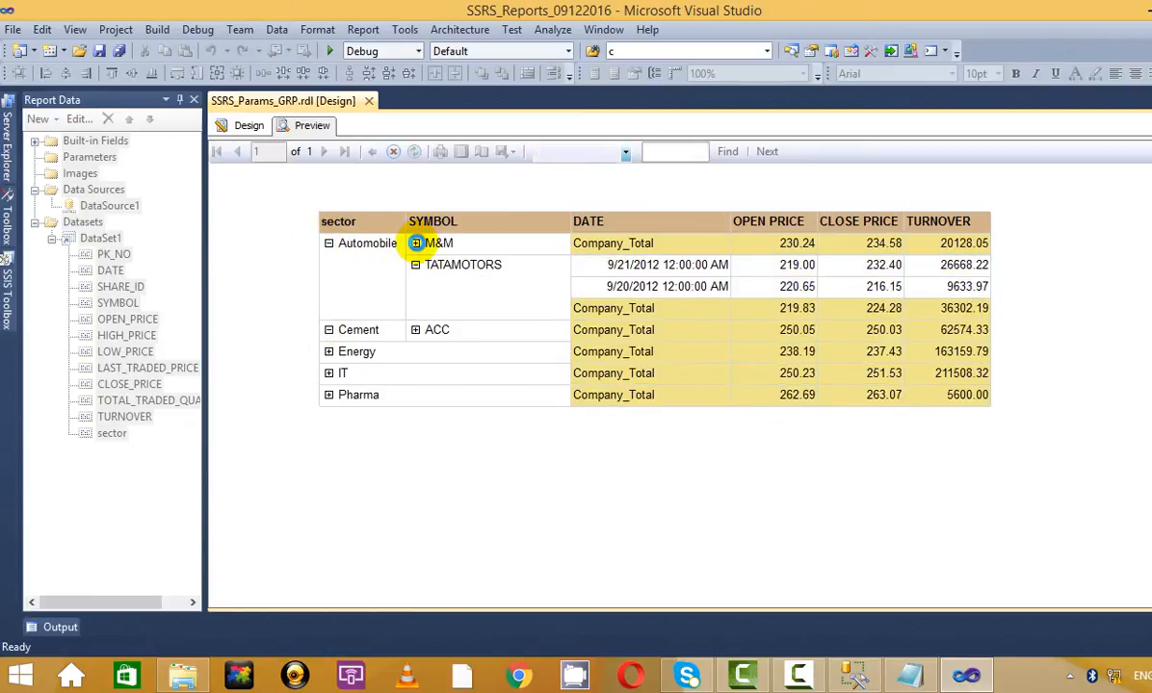
pyautogui.click(415, 414)
pyautogui.scroll(-2, 400, 452)
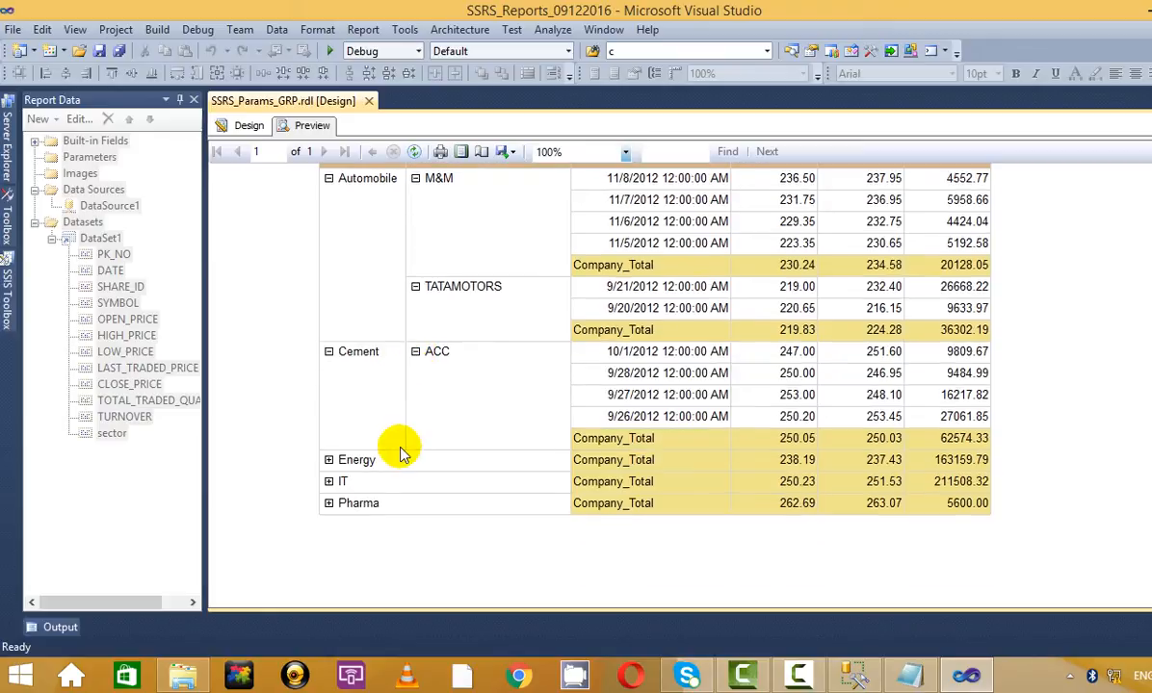
pyautogui.click(328, 460)
pyautogui.scroll(-2, 429, 491)
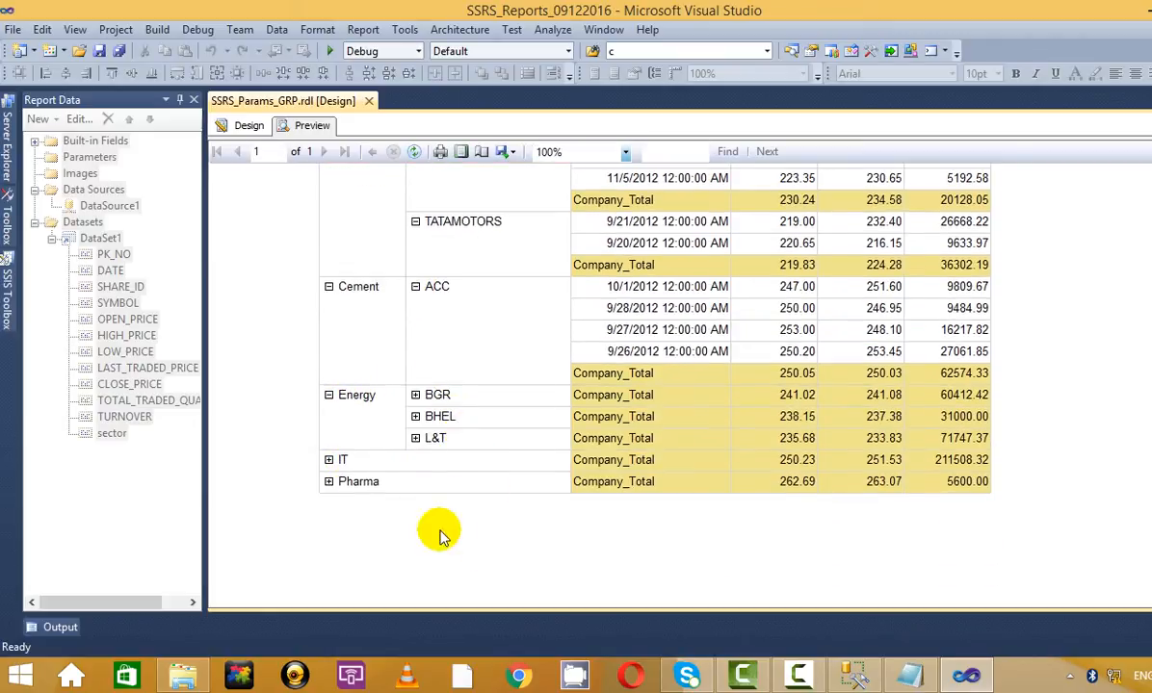
pyautogui.click(415, 416)
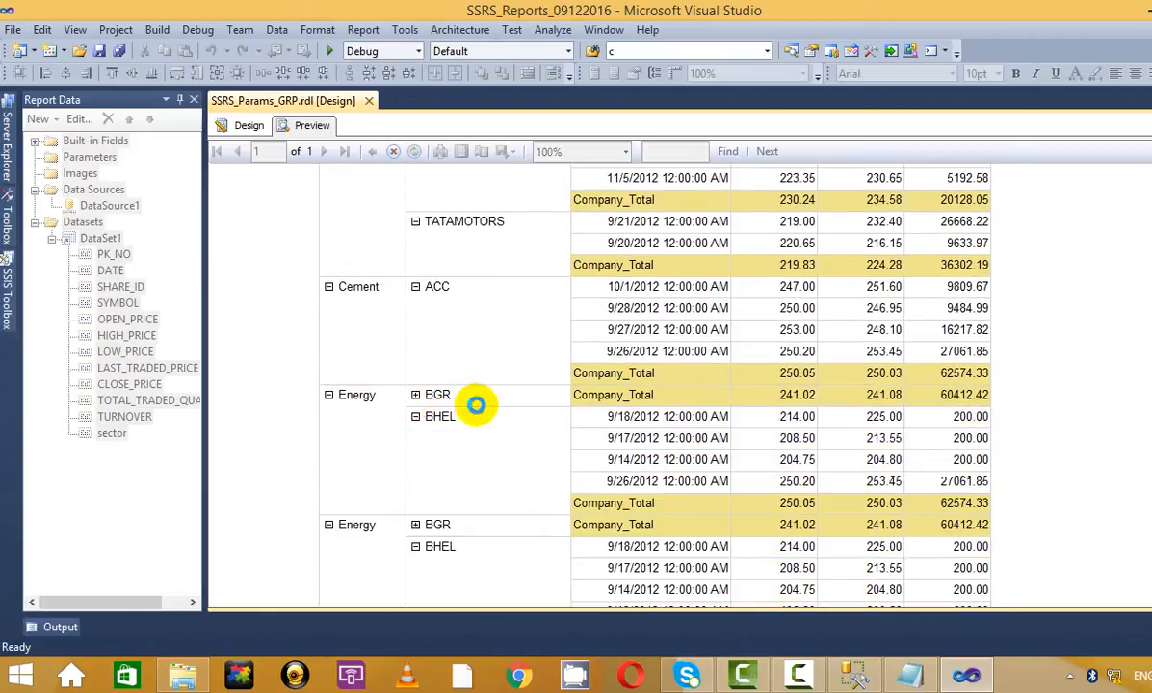
pyautogui.click(475, 405)
pyautogui.click(243, 125)
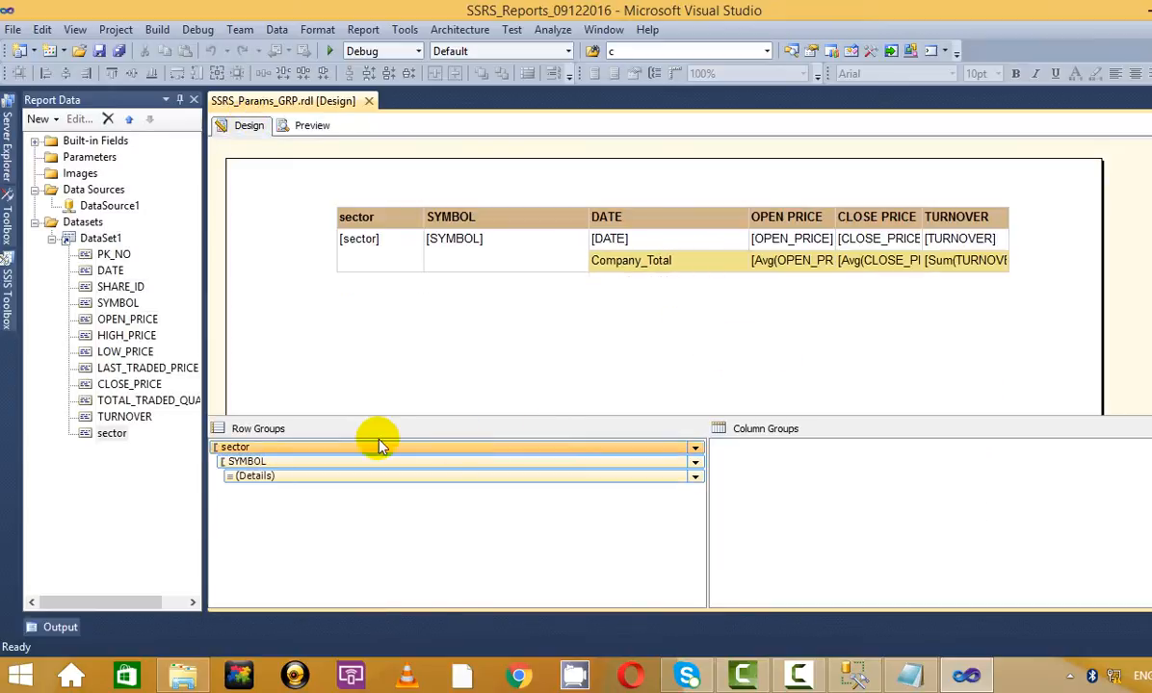
# - Add a total row after the SYMBOL group and change its label to "Sector Total"
pyautogui.click(591, 296)
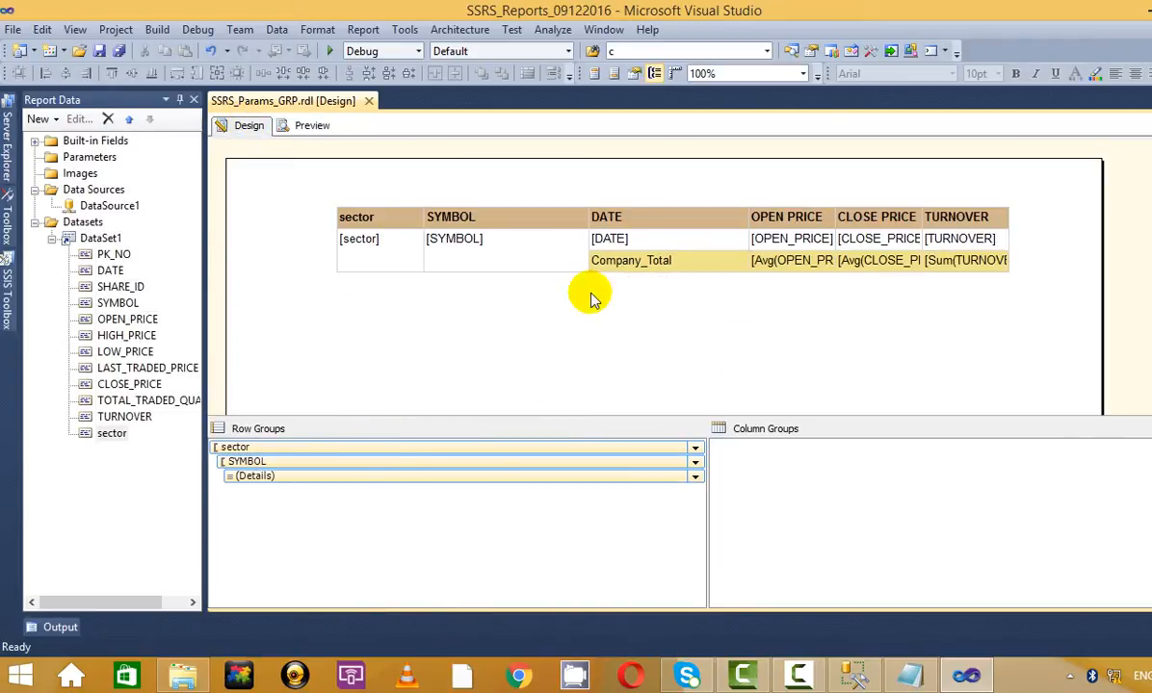
pyautogui.rightClick(311, 461)
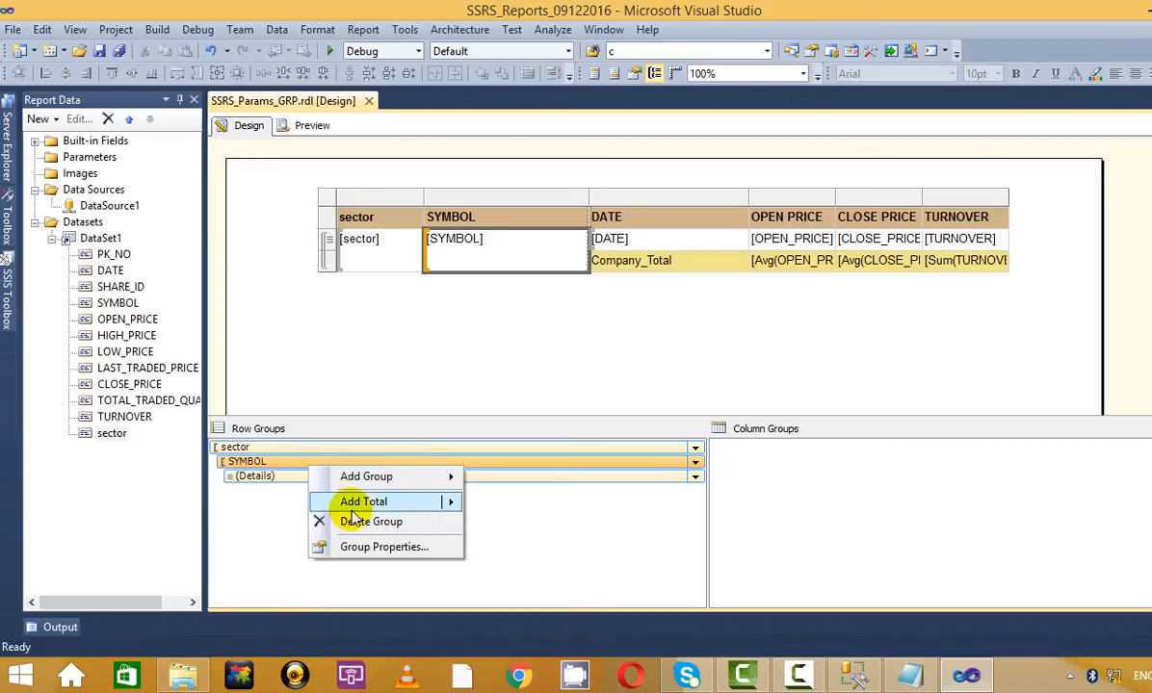
pyautogui.click(500, 521)
pyautogui.click(470, 279)
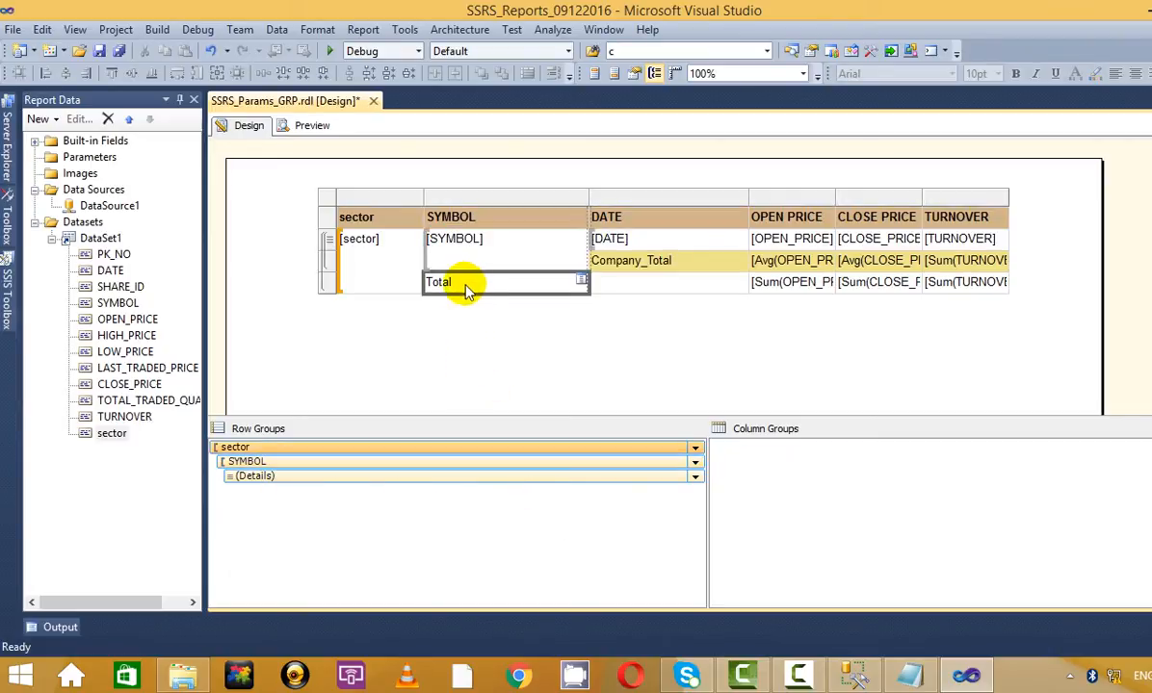
pyautogui.click(432, 280)
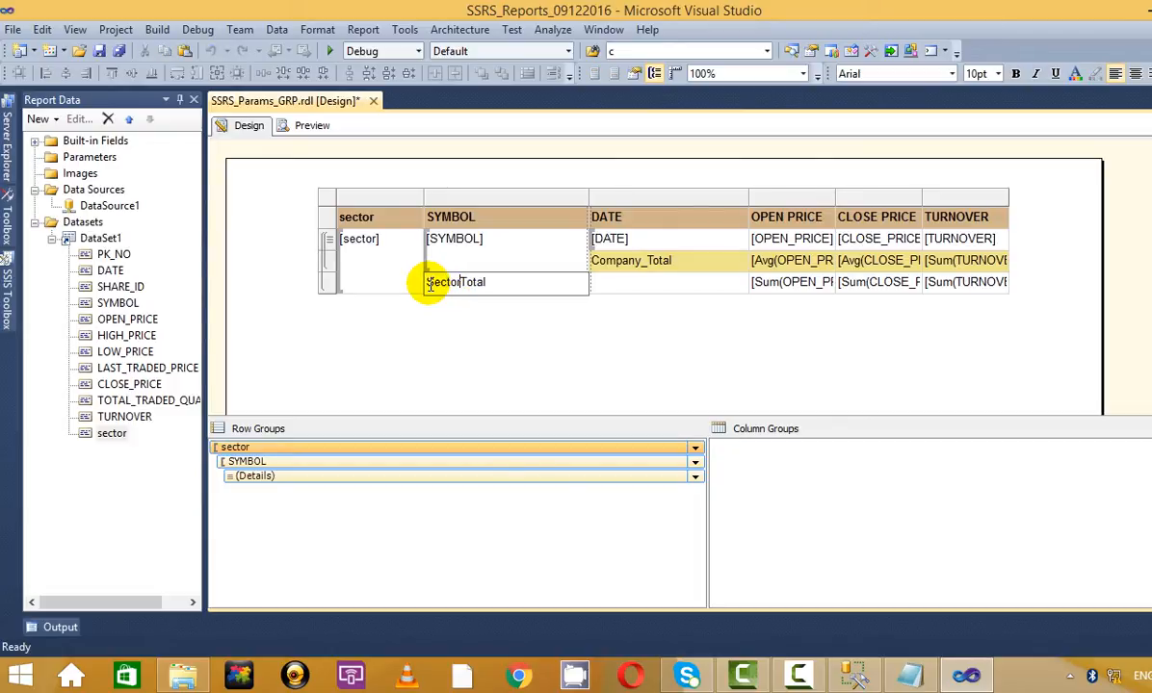
pyautogui.click(352, 328)
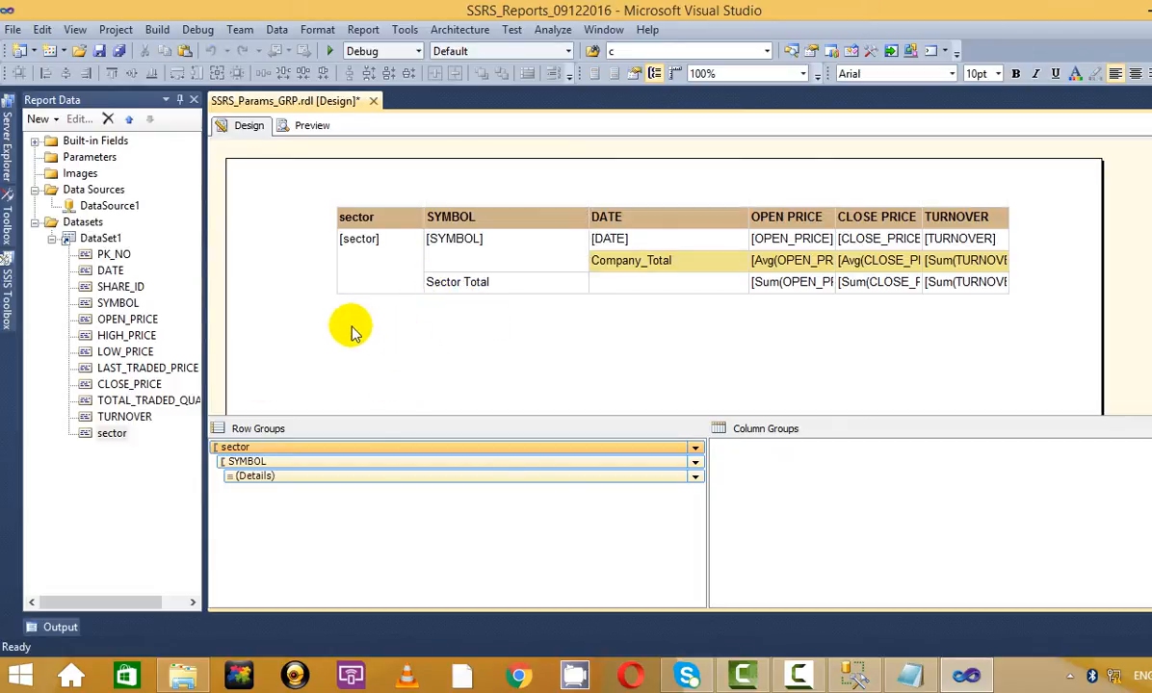
# - Set the background colour of the entire Sector Total row to pale turquoise
pyautogui.click(324, 289)
pyautogui.click(323, 283)
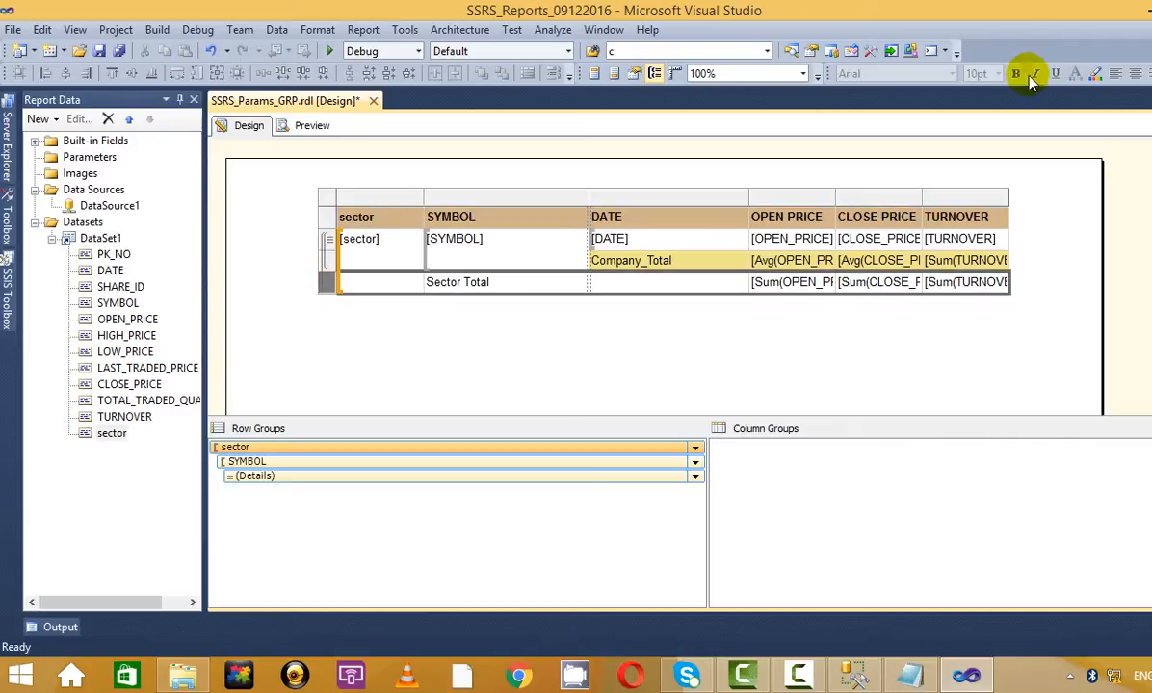
pyautogui.click(1095, 73)
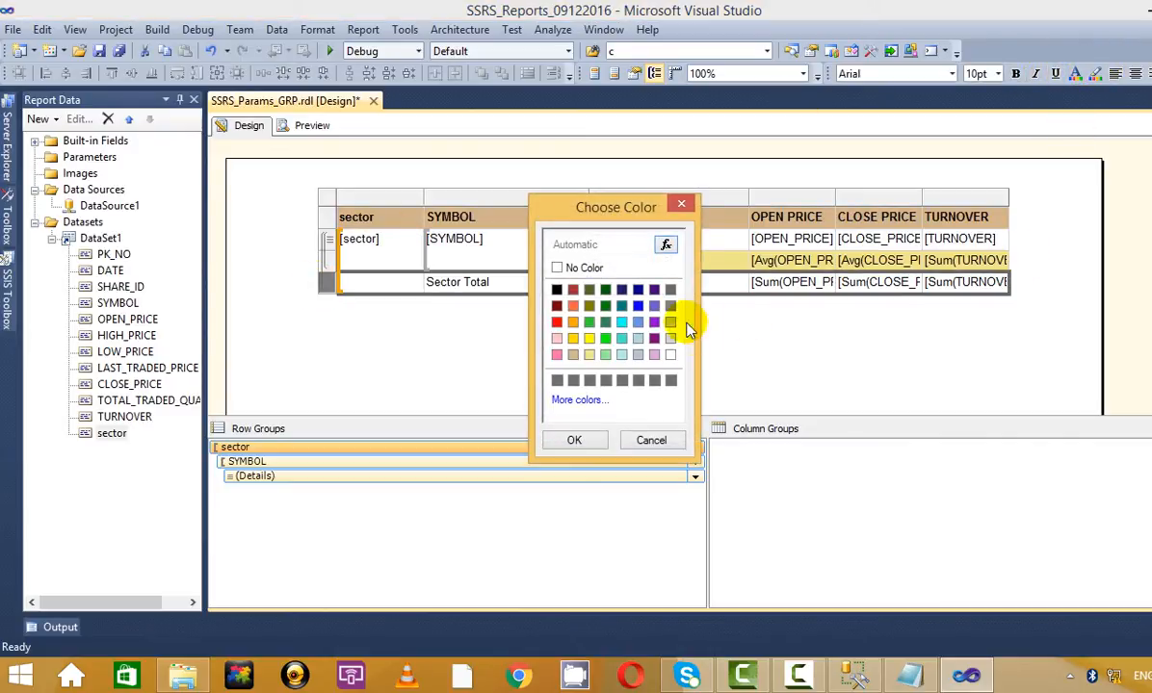
pyautogui.click(637, 338)
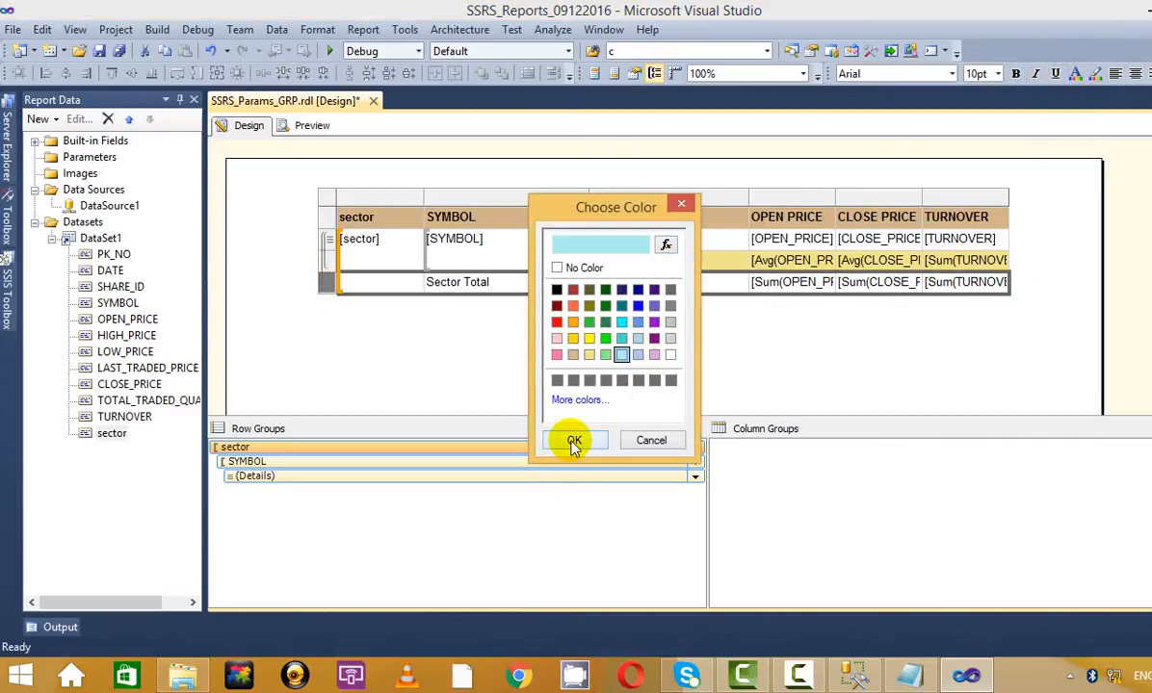
pyautogui.click(574, 441)
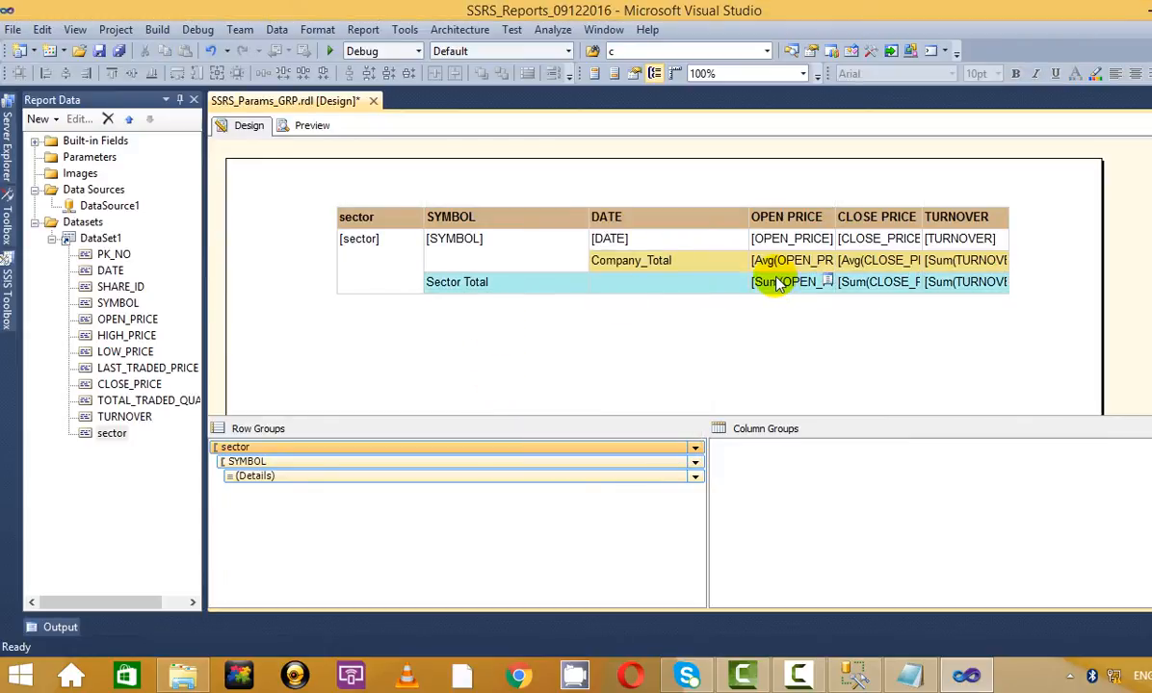
# - Clear the OPEN_PRICE and CLOSE_PRICE sums from the Sector Total row, keeping only the turnover sum
pyautogui.rightClick(777, 282)
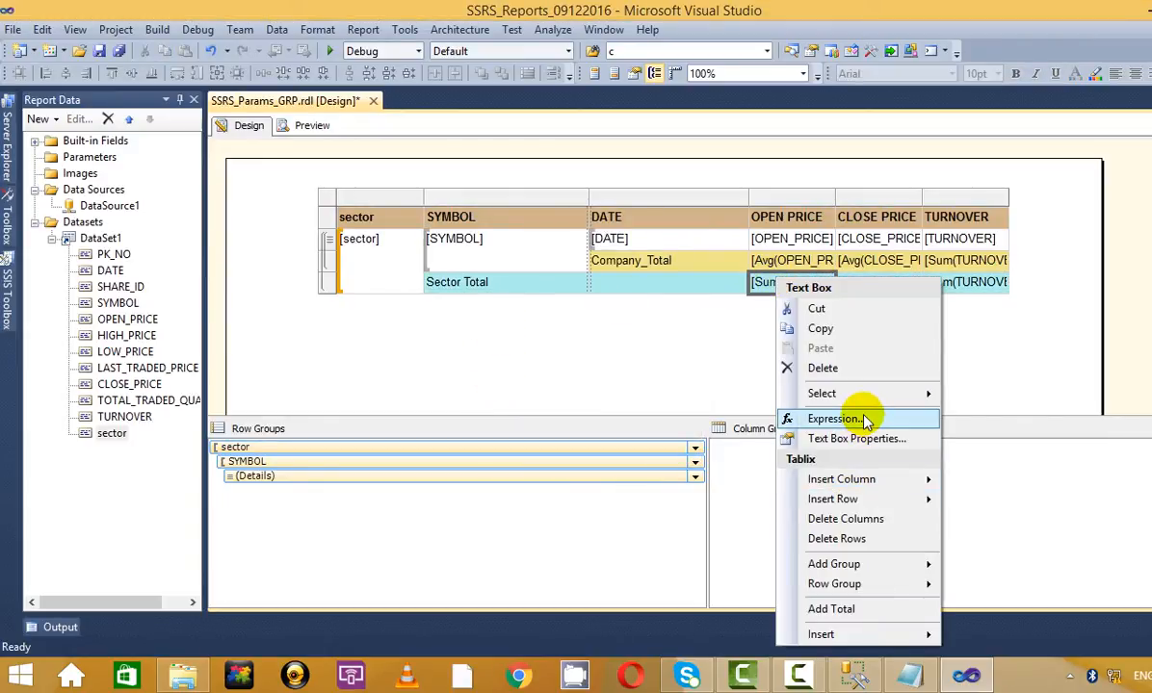
pyautogui.click(663, 360)
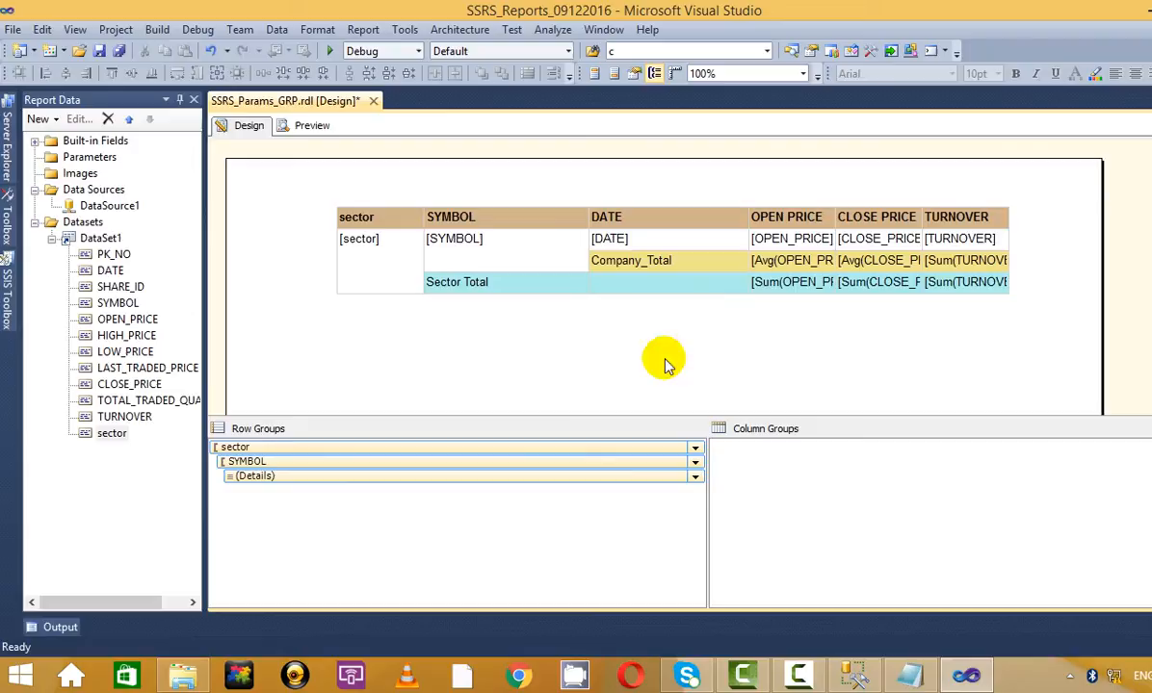
pyautogui.click(756, 283)
pyautogui.press('Delete')
pyautogui.press('Right')
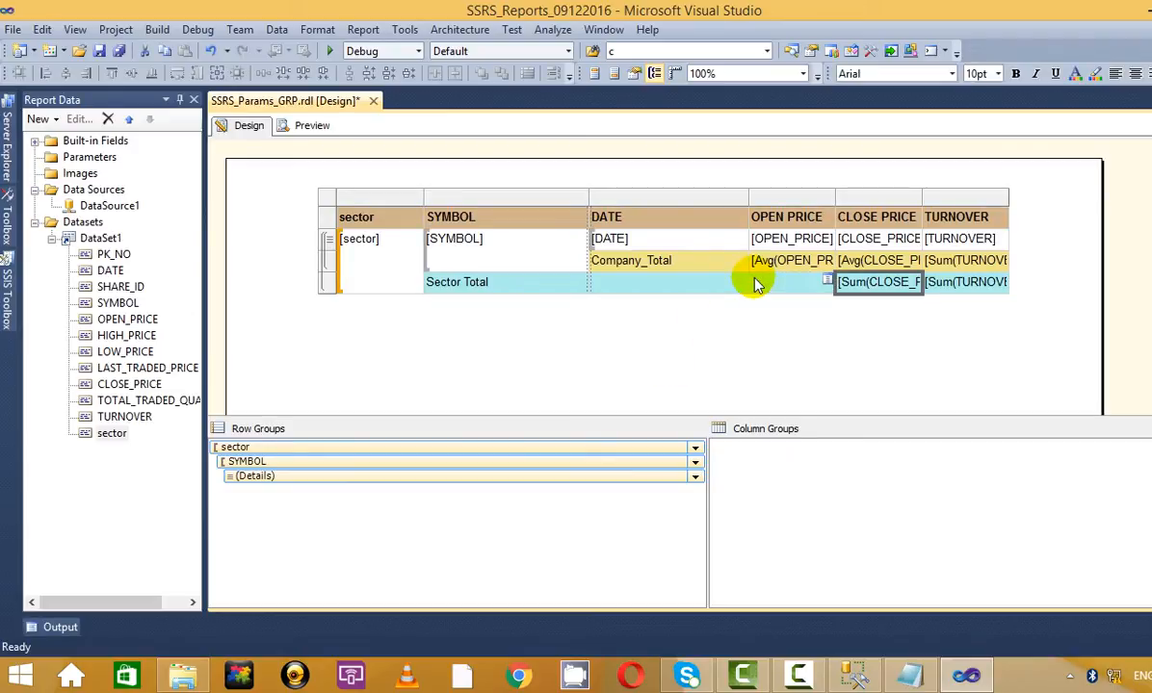
pyautogui.press('Delete')
pyautogui.click(887, 354)
# - Widen the TURNOVER column so its full Sum(TURNOVER) expressions fit
pyautogui.click(1001, 214)
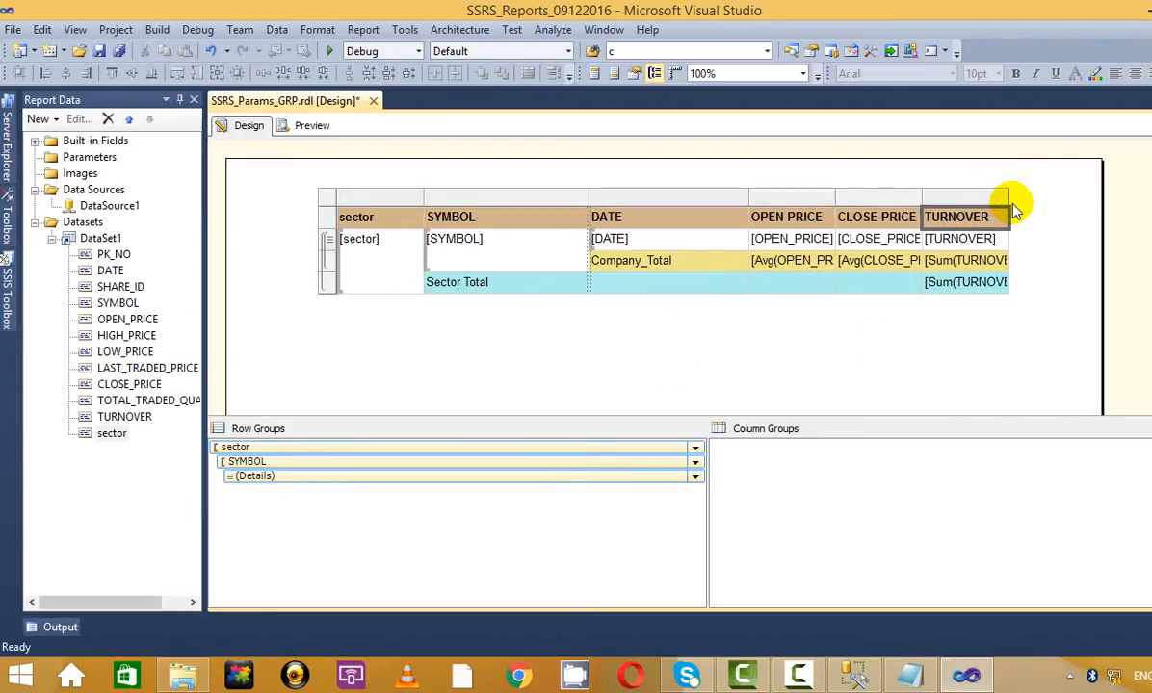
pyautogui.moveTo(1003, 196); pyautogui.dragTo(1047, 198)
pyautogui.click(1029, 322)
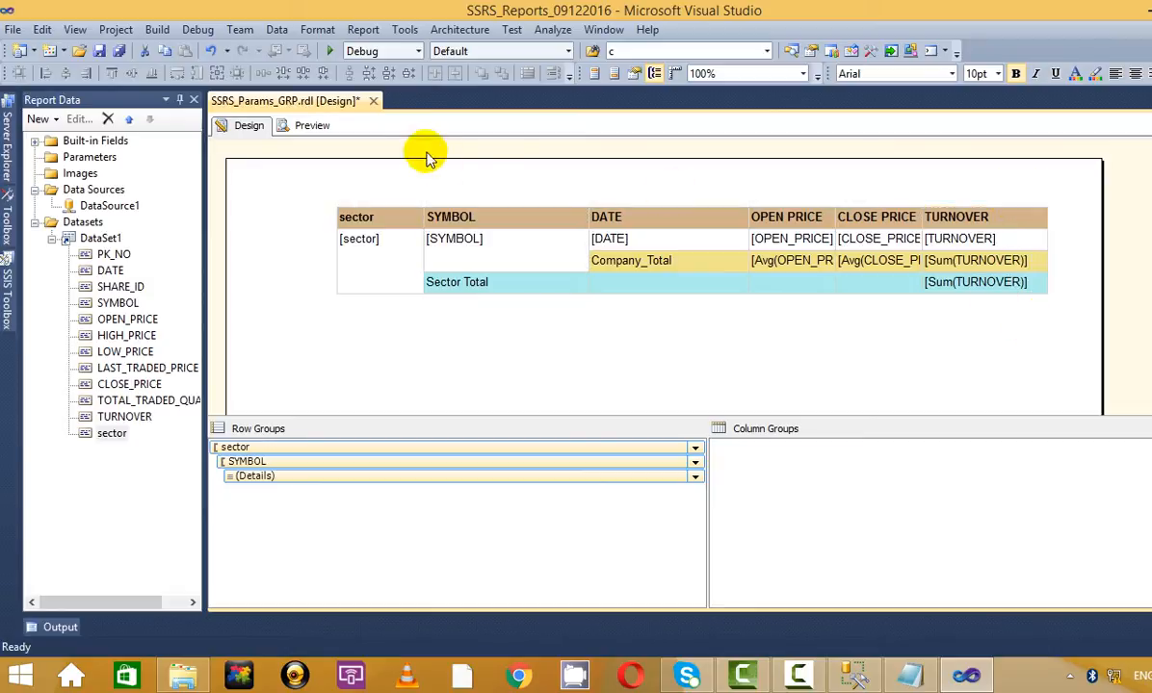
# - Preview the report and expand Automobile, TATAMOTORS, M&M, Cement and ACC to check the company and sector totals
pyautogui.click(310, 130)
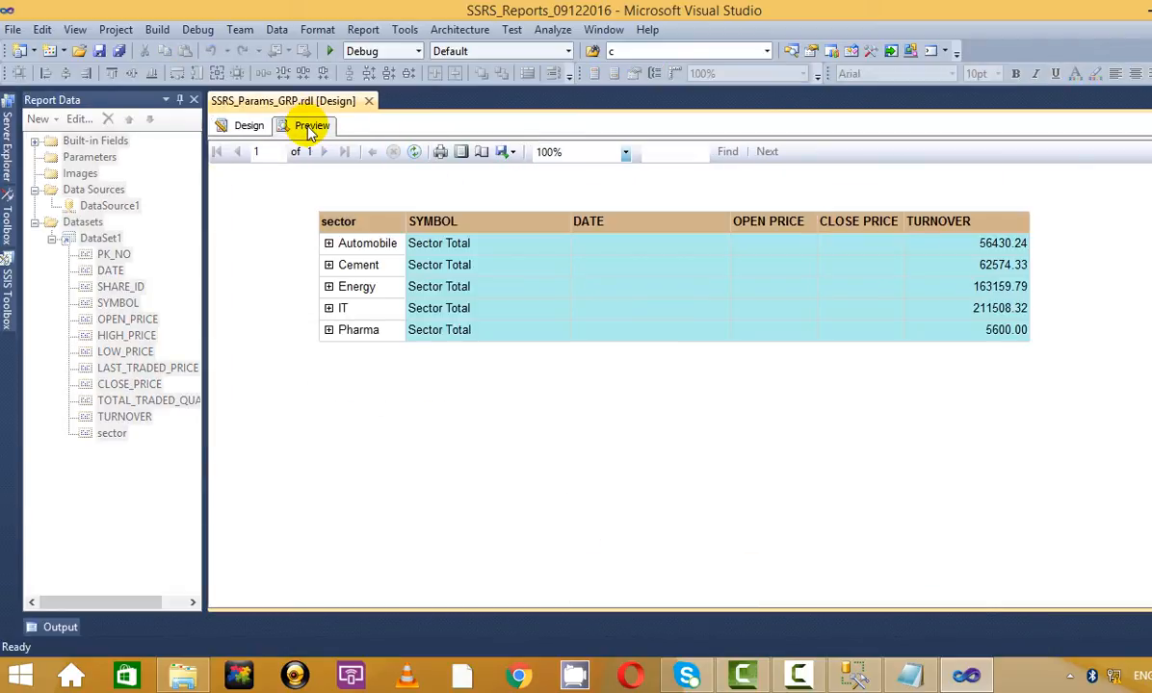
pyautogui.click(329, 243)
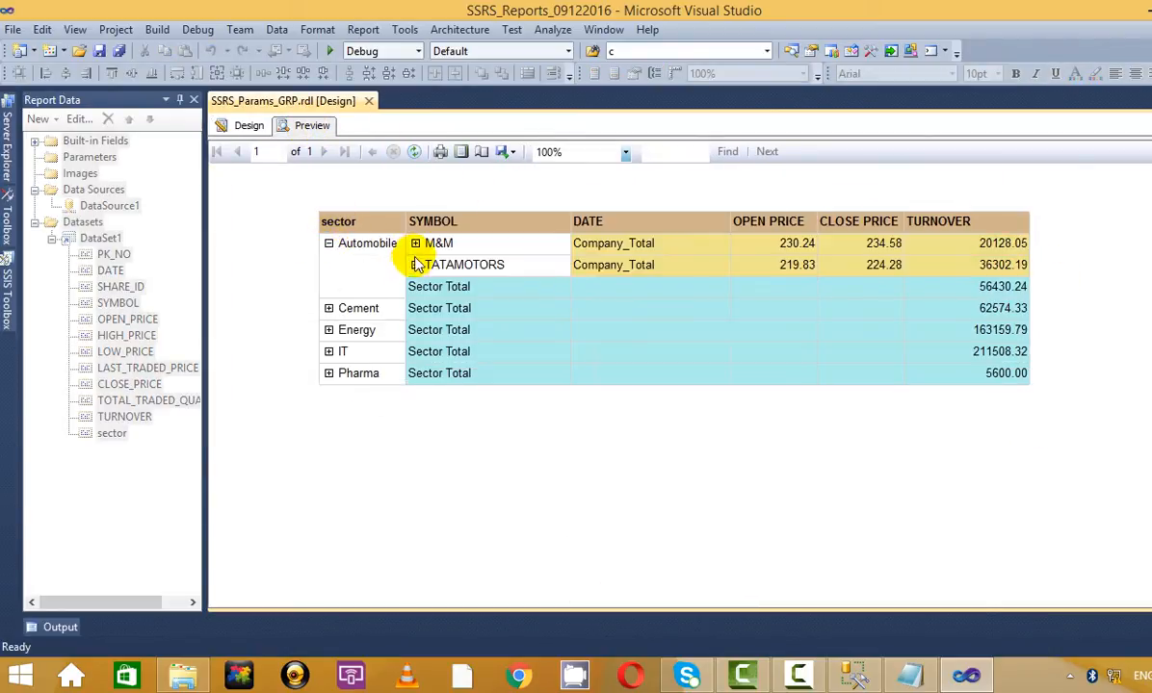
pyautogui.click(415, 265)
pyautogui.click(415, 243)
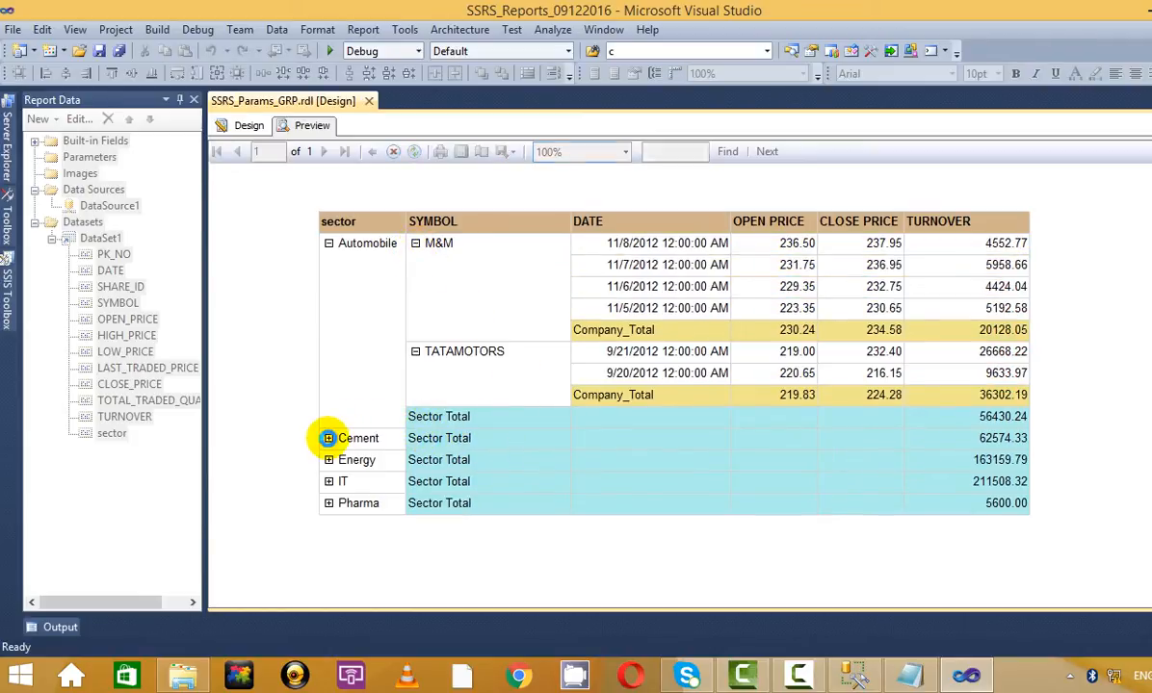
pyautogui.click(329, 438)
pyautogui.click(415, 438)
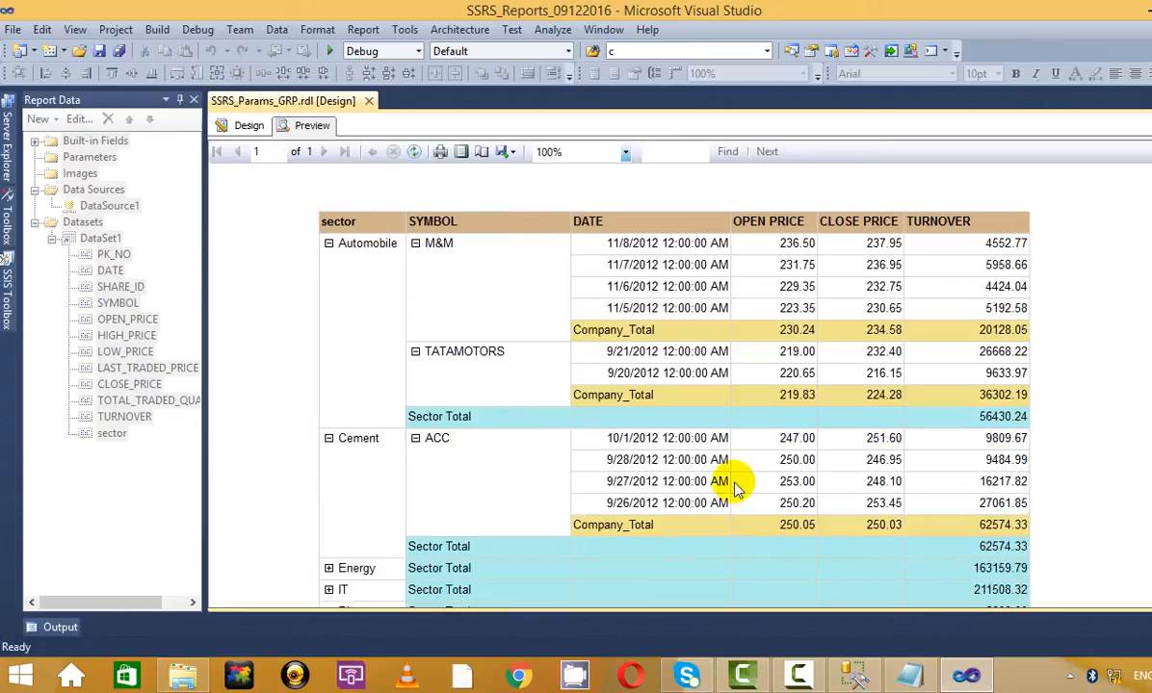
pyautogui.scroll(-1, 742, 481)
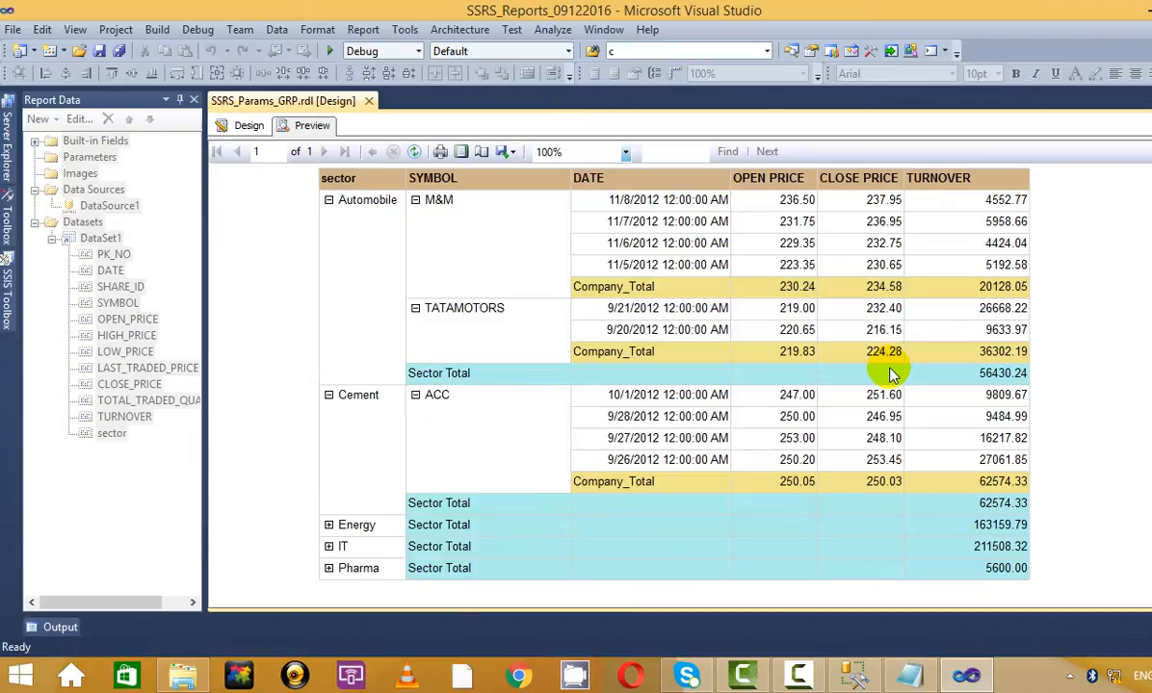
# - Expand the IT sector with TCS and INFY to check its sector total, and return to the report design
pyautogui.scroll(-3, 866, 385)
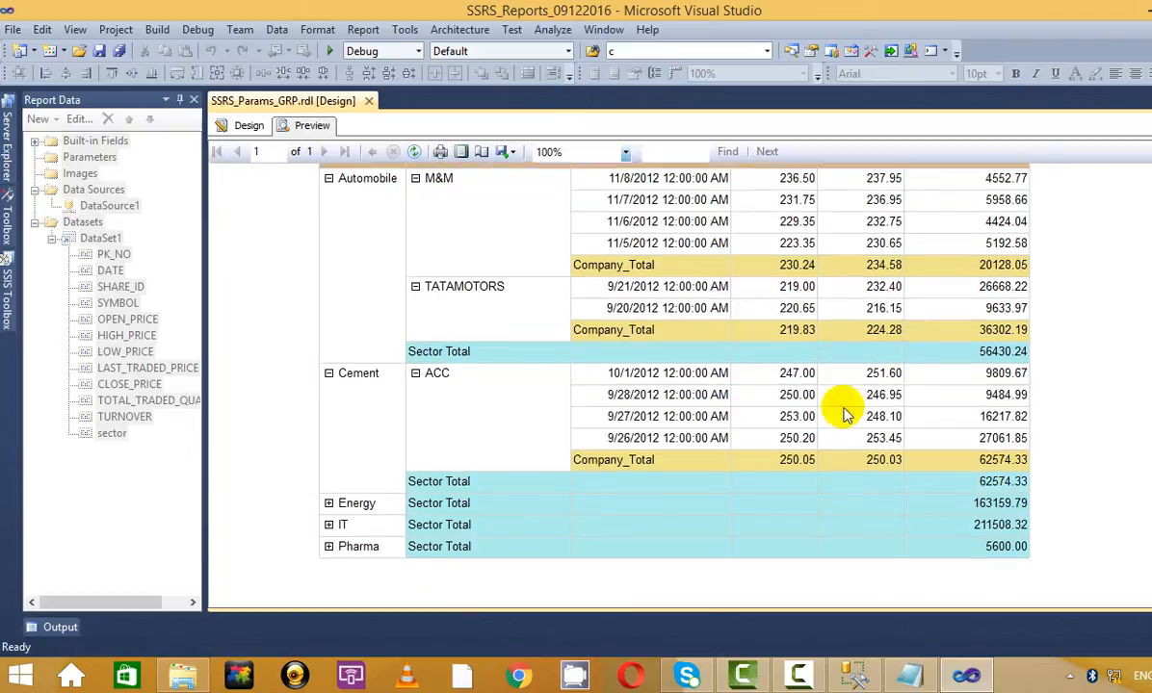
pyautogui.click(330, 460)
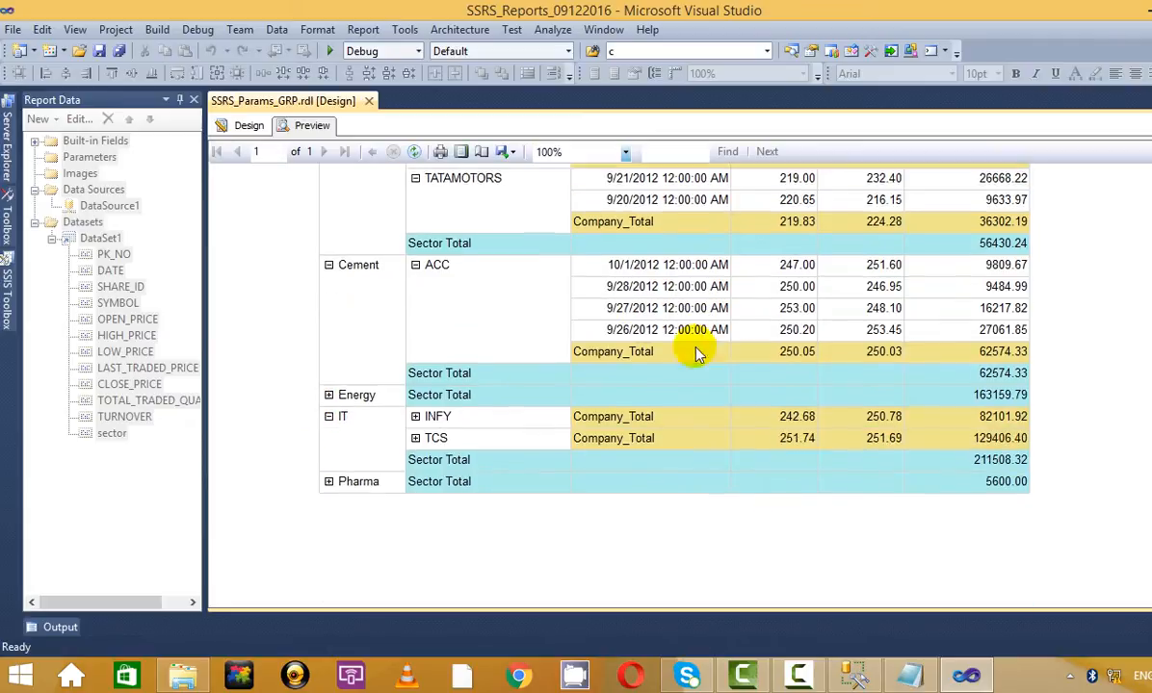
pyautogui.scroll(-2, 617, 376)
pyautogui.click(416, 396)
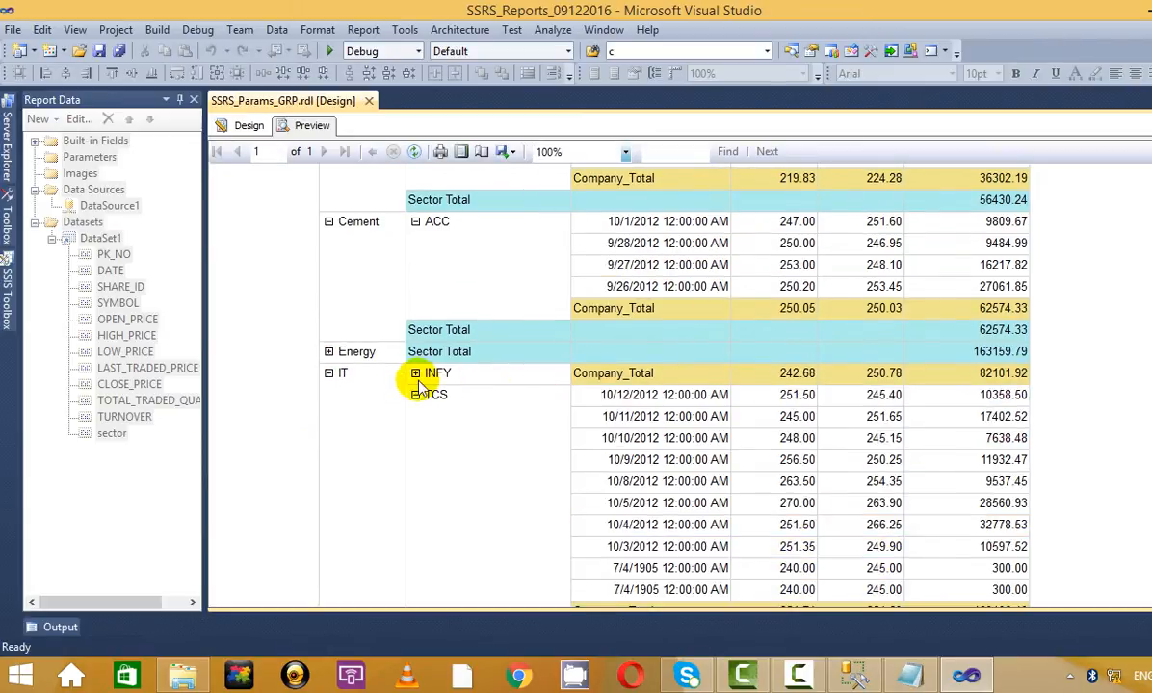
pyautogui.click(416, 375)
pyautogui.scroll(-4, 828, 289)
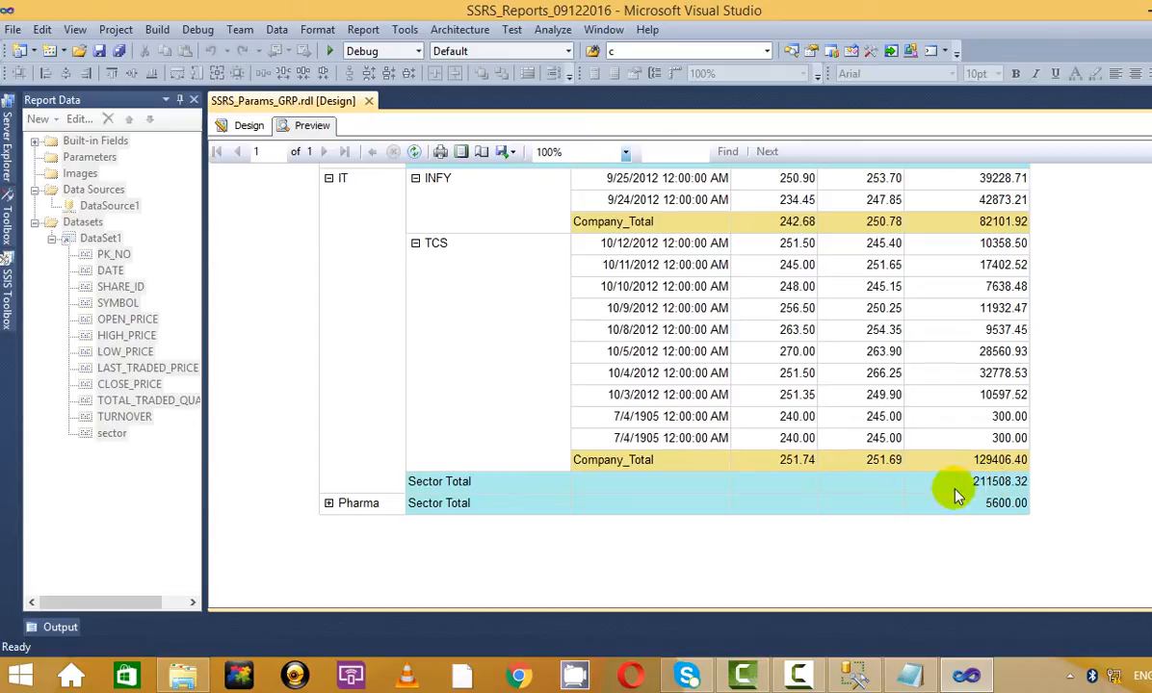
pyautogui.scroll(3, 858, 404)
pyautogui.click(243, 126)
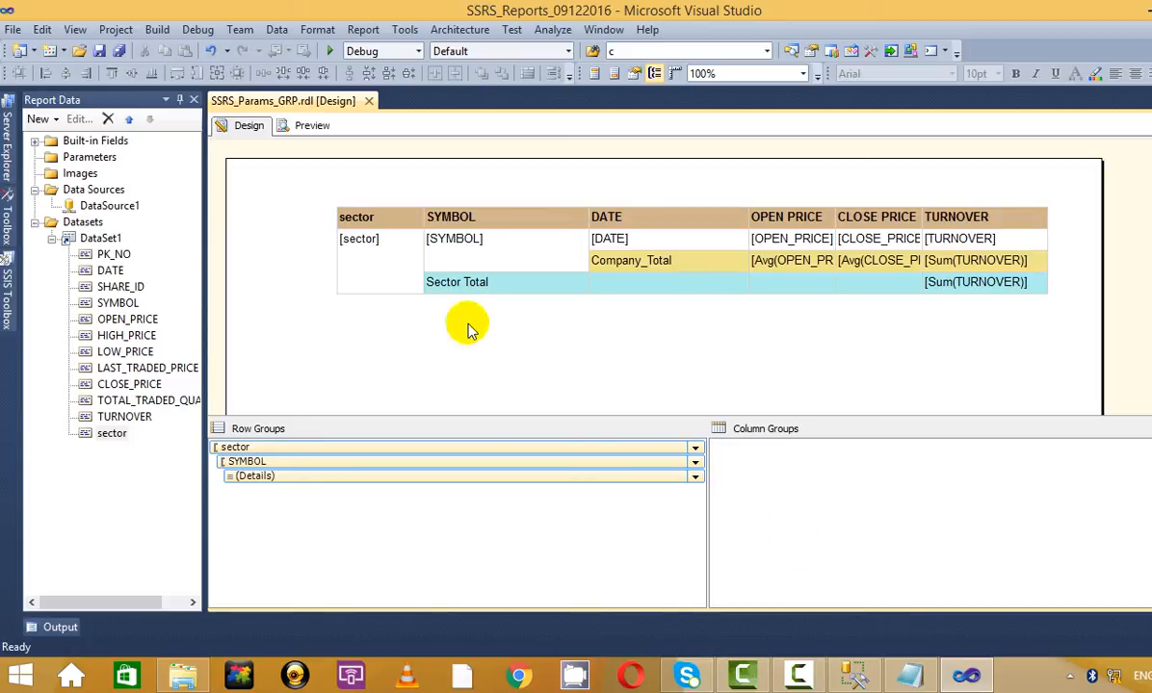
# - Switch to the Notepad notes and remove the extra blank lines around the Drill Down Report and Adding Totals list
pyautogui.click(910, 674)
pyautogui.click(163, 312)
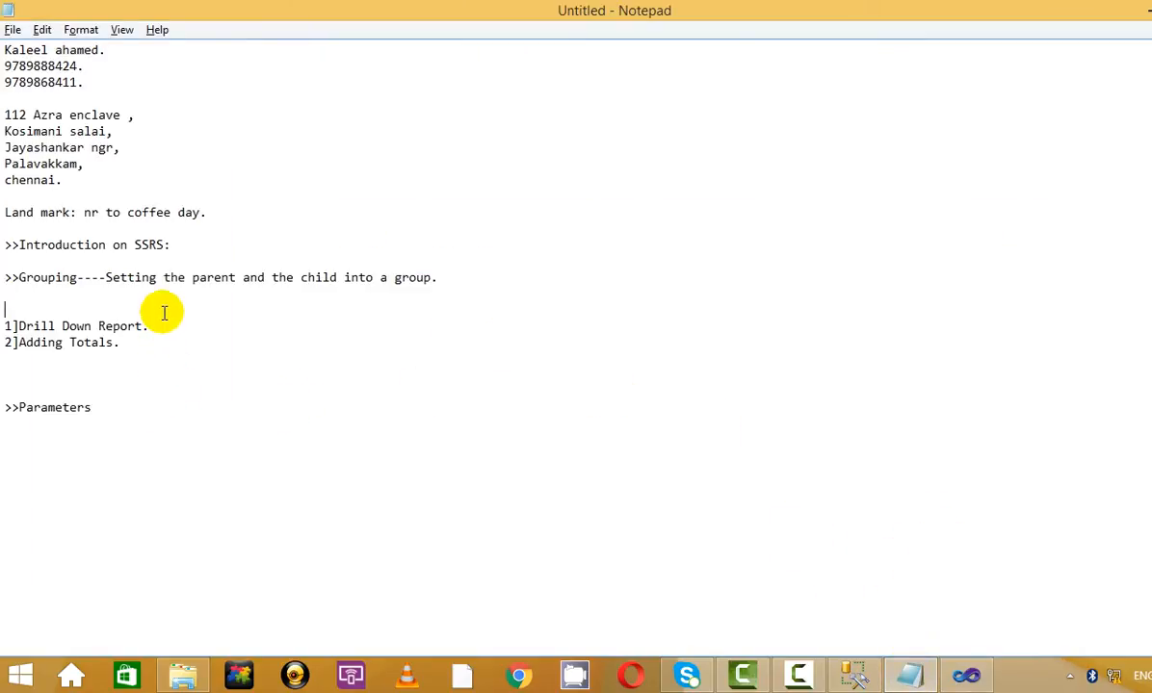
pyautogui.press('BackSpace')
pyautogui.press('Delete')
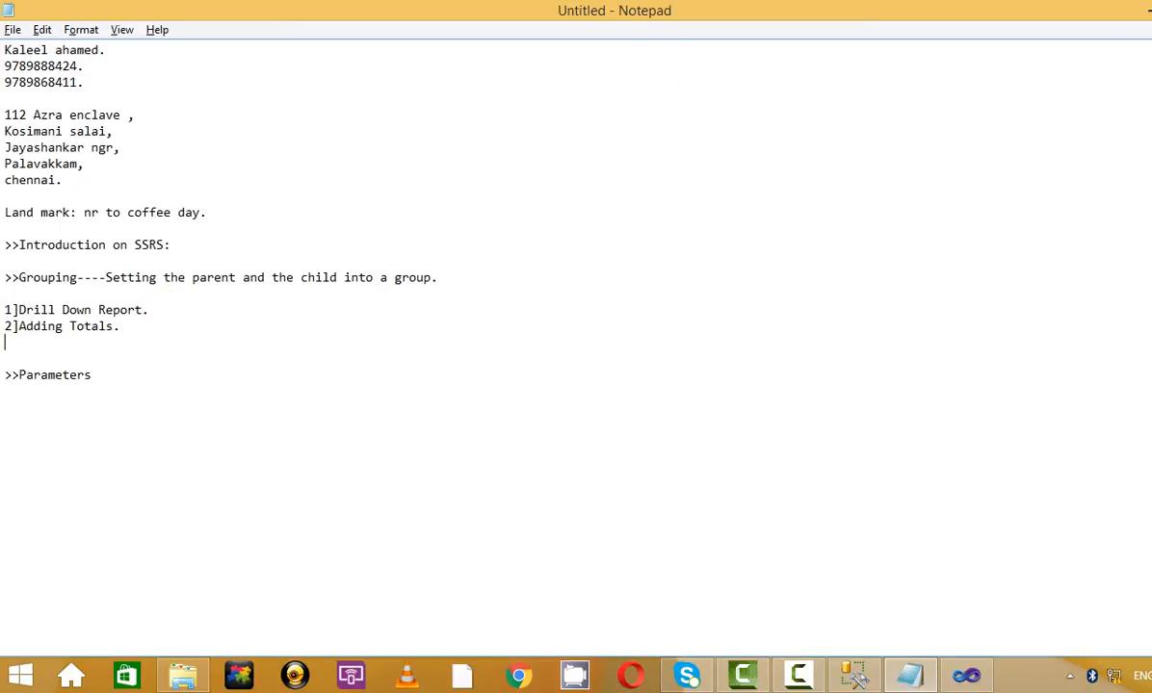
# - Switch back to Visual Studio, preview the report with all sectors collapsed, and return to the design
pyautogui.click(1059, 9)
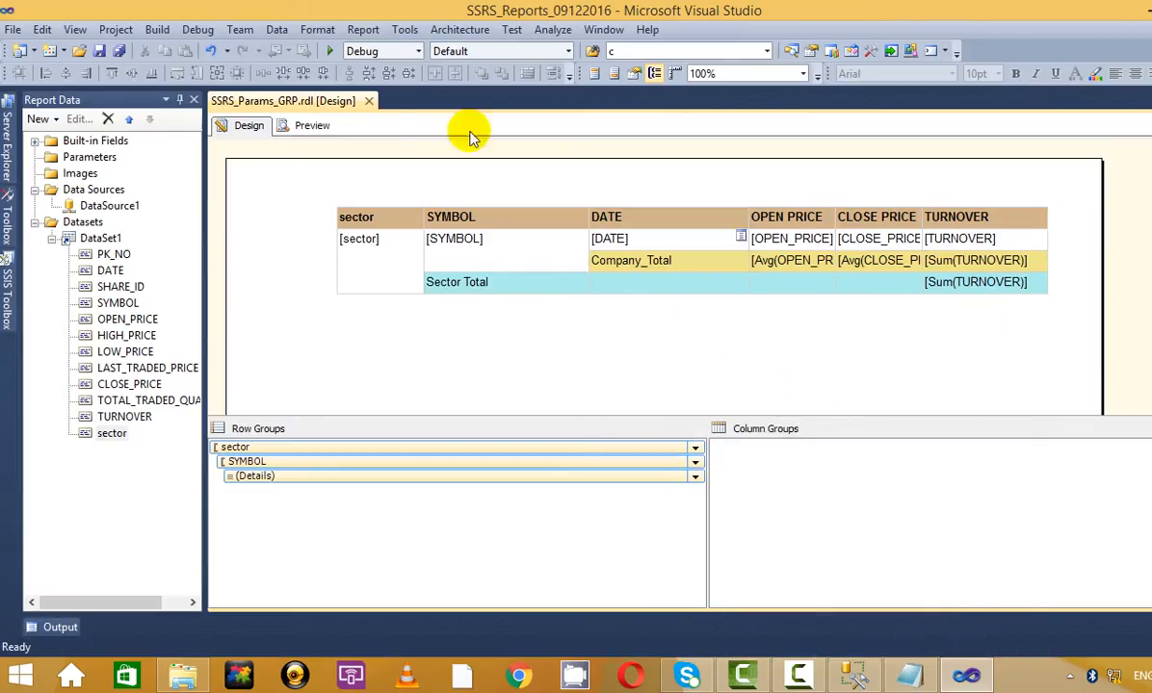
pyautogui.click(317, 125)
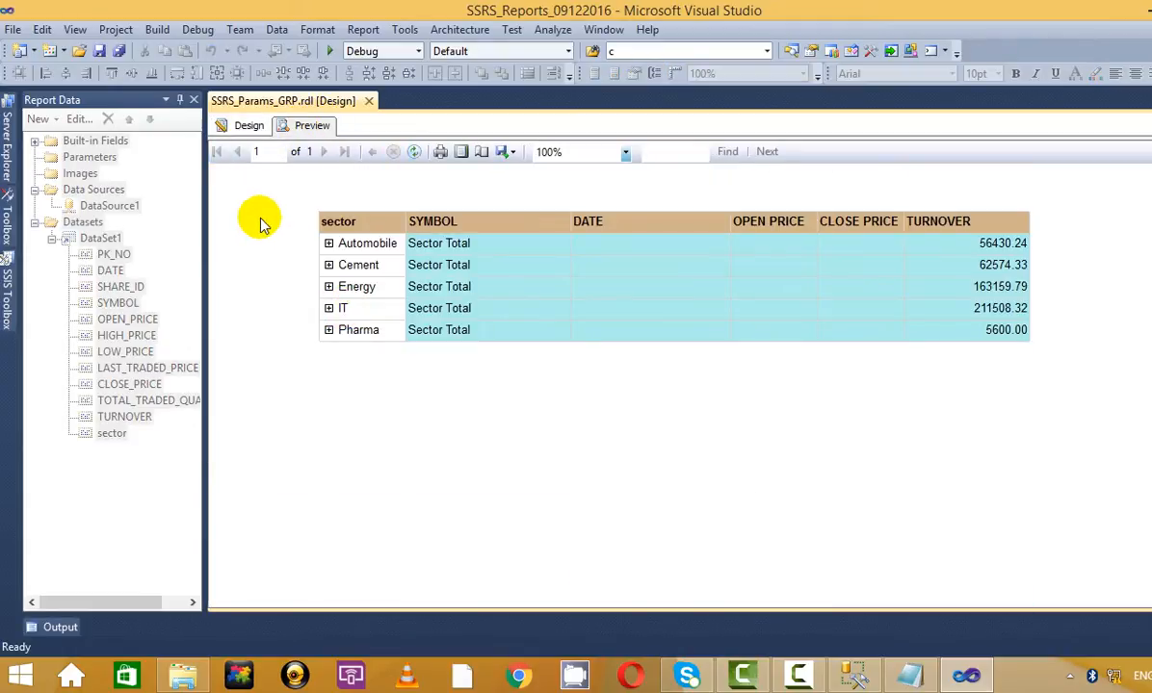
pyautogui.click(246, 125)
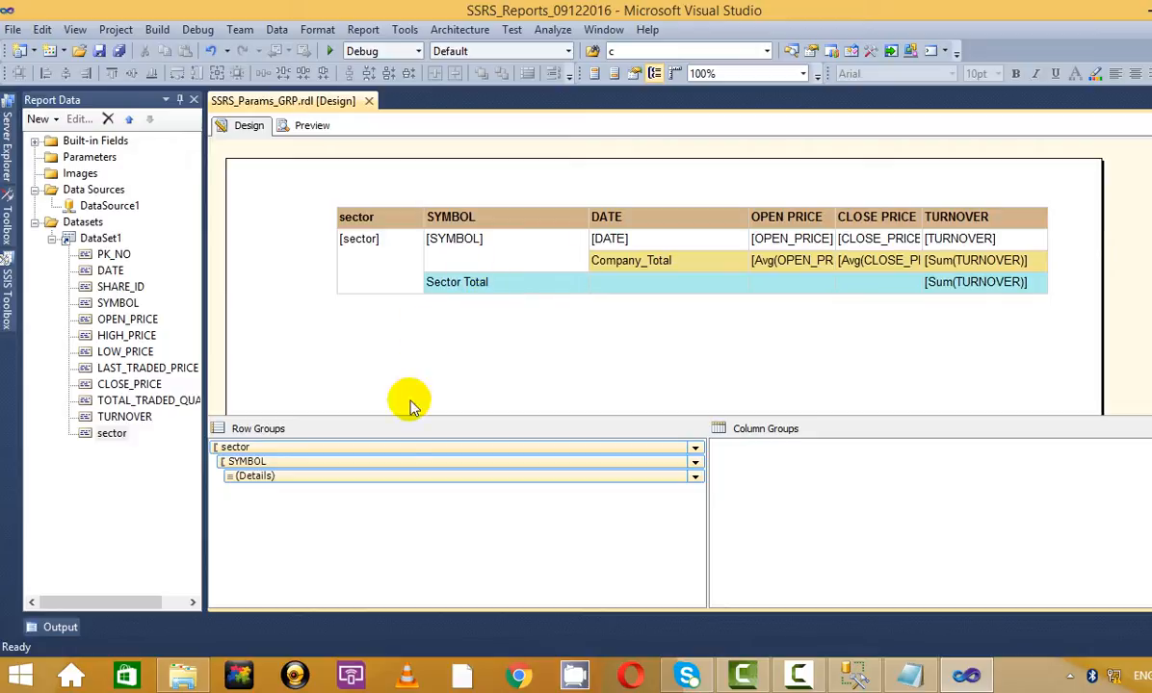
# - Add a total row after the sector group and clear its OPEN_PRICE and CLOSE_PRICE sums
pyautogui.rightClick(364, 446)
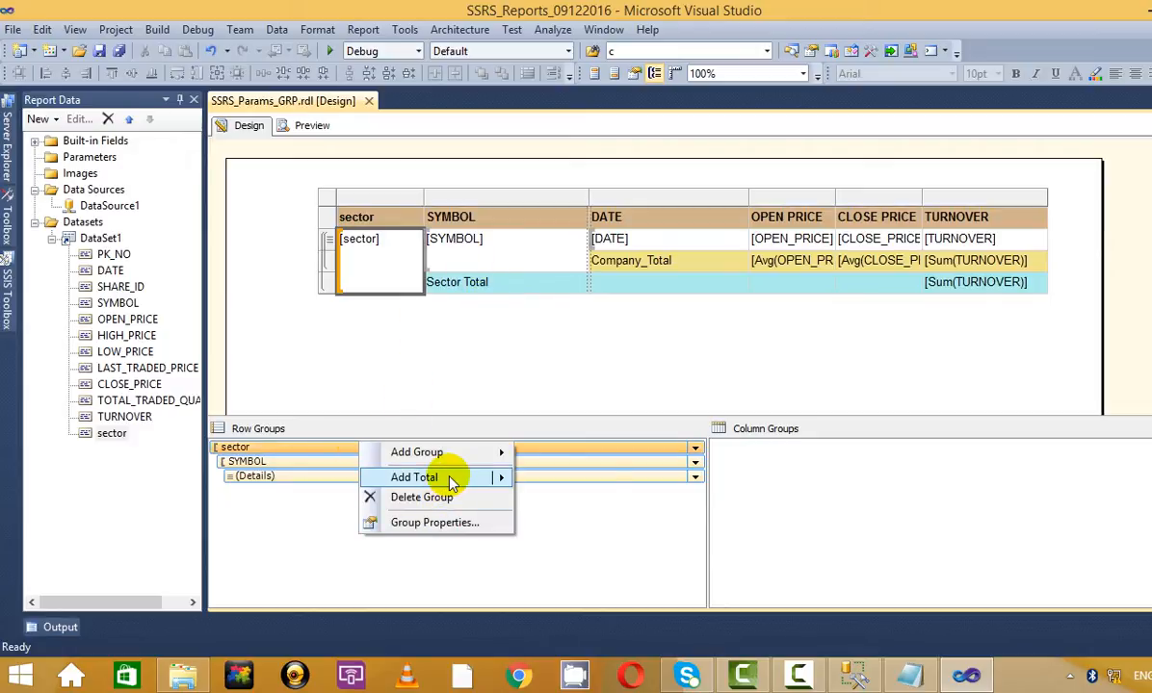
pyautogui.moveTo(447, 478)
pyautogui.click(583, 501)
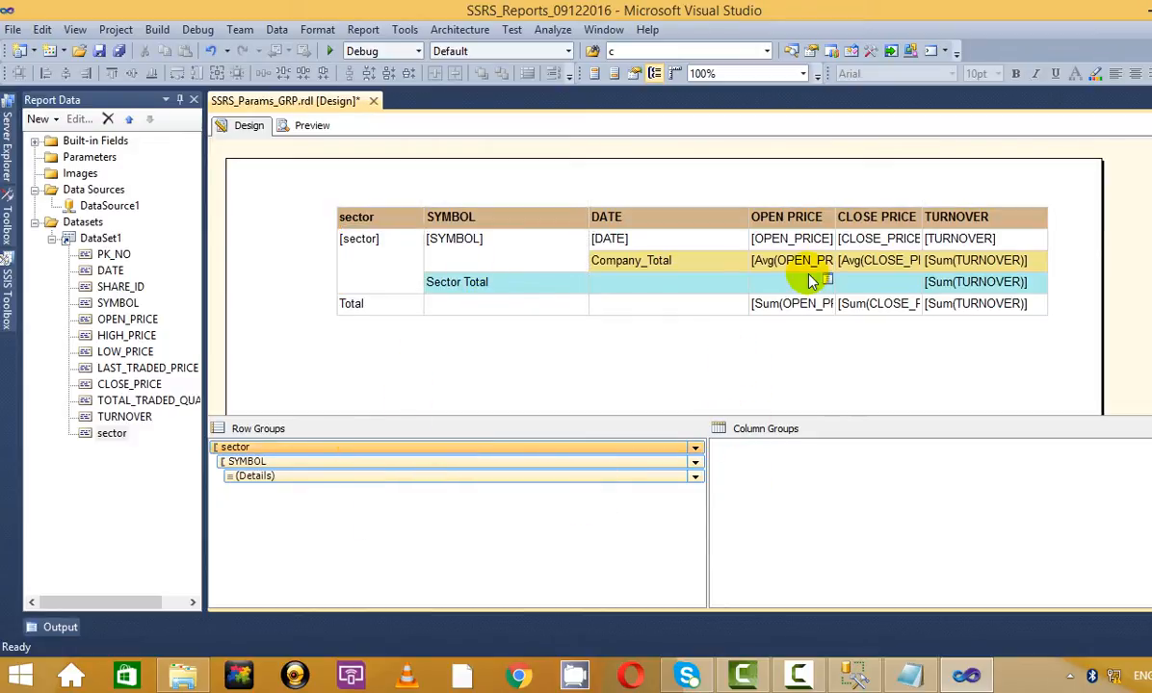
pyautogui.click(785, 303)
pyautogui.press('Delete')
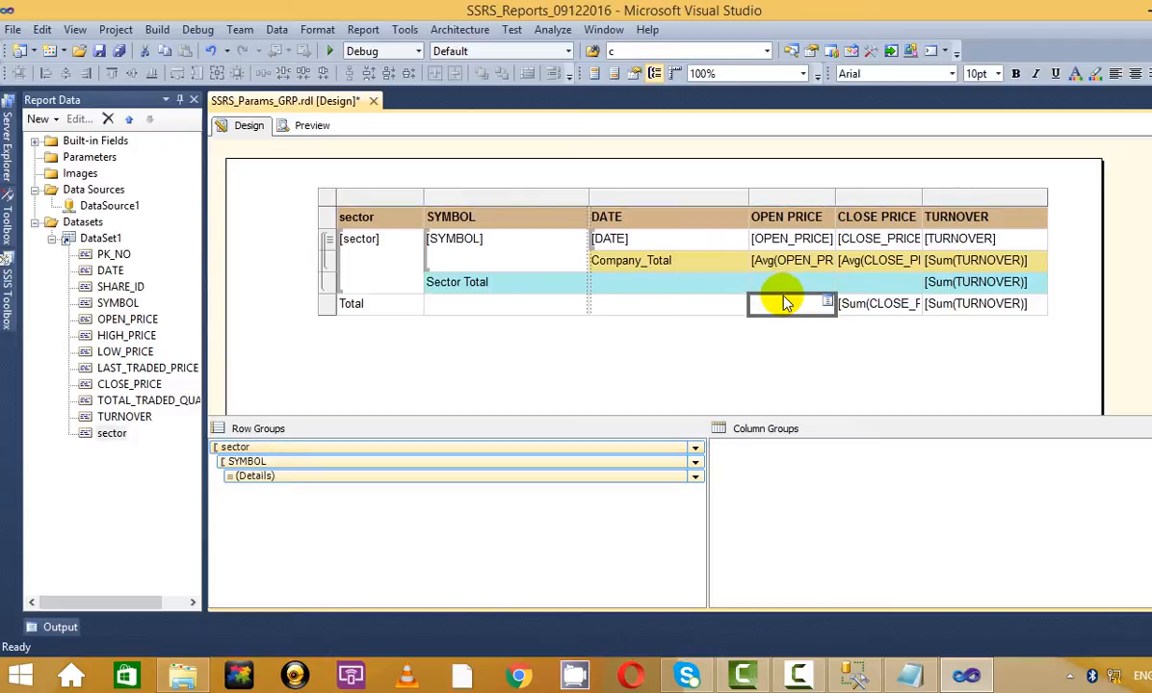
pyautogui.press('Right')
pyautogui.press('Delete')
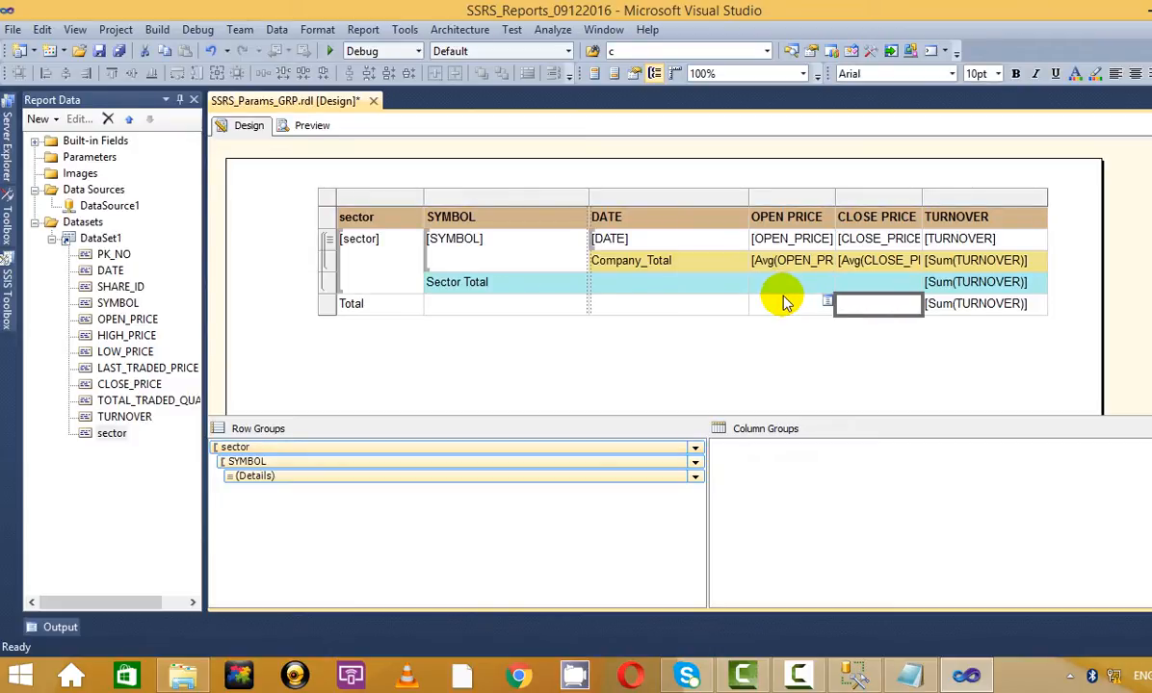
# - Change the label of the overall total row to "BSE Total"
pyautogui.press('Right')
pyautogui.press('Left')
pyautogui.press('Left')
pyautogui.press('Left')
pyautogui.press('Left')
pyautogui.press('Left')
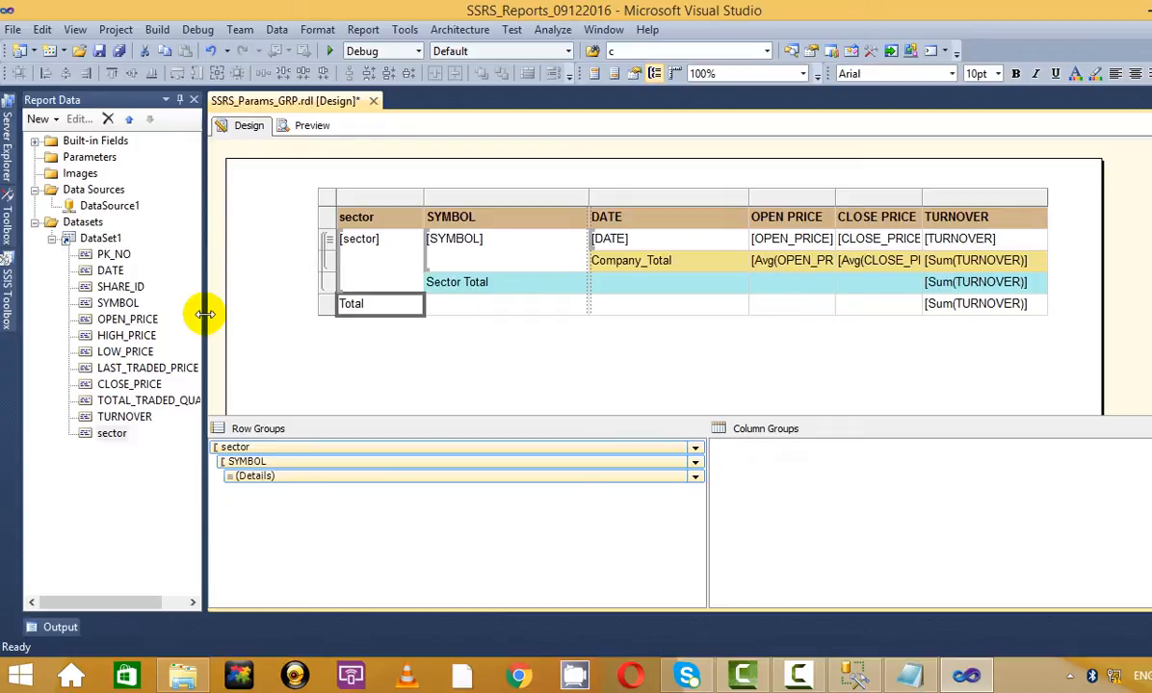
pyautogui.click(378, 307)
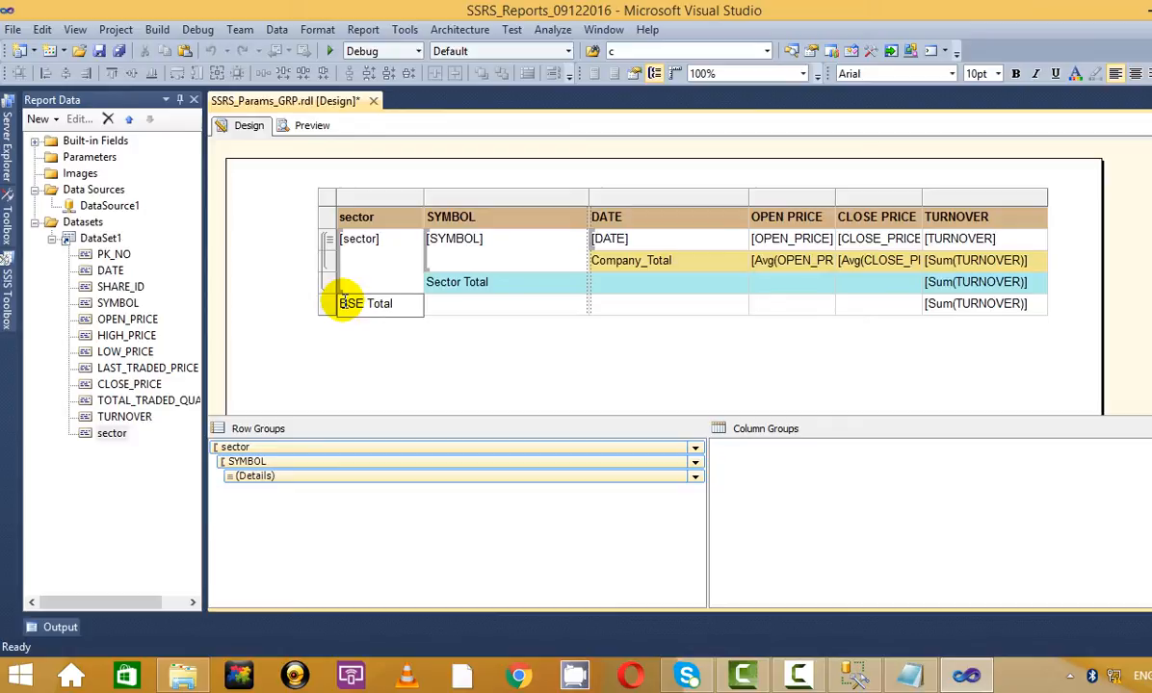
# - Fill the entire BSE Total row with a light gray background
pyautogui.click(371, 357)
pyautogui.click(428, 302)
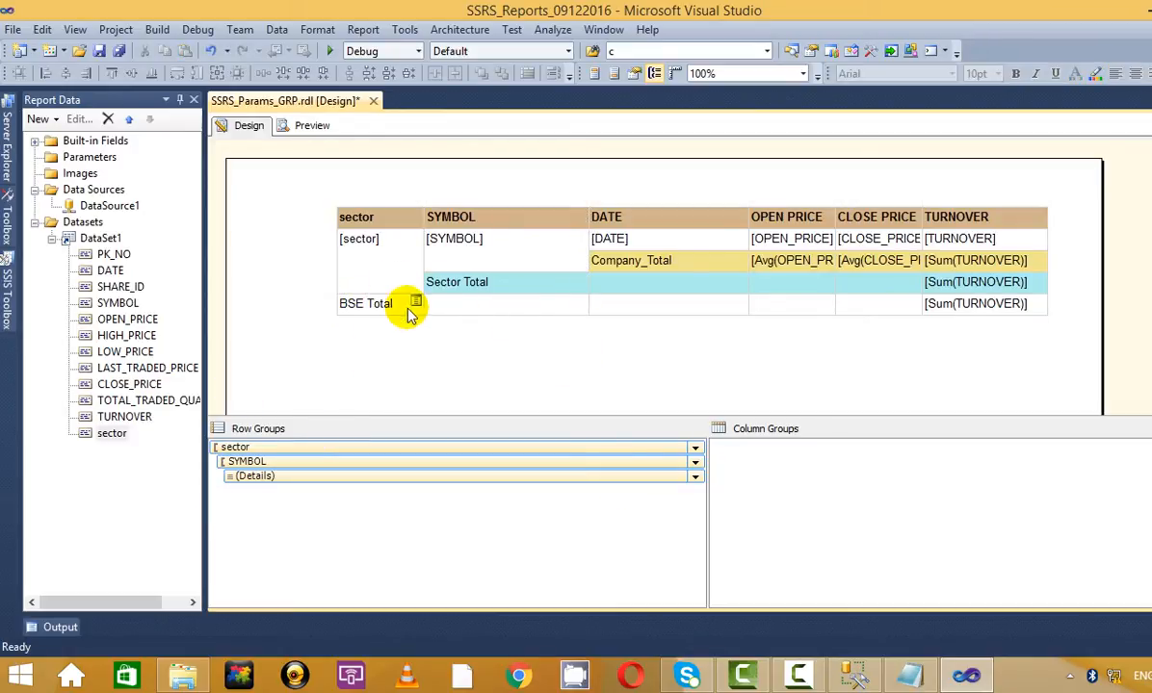
pyautogui.click(330, 304)
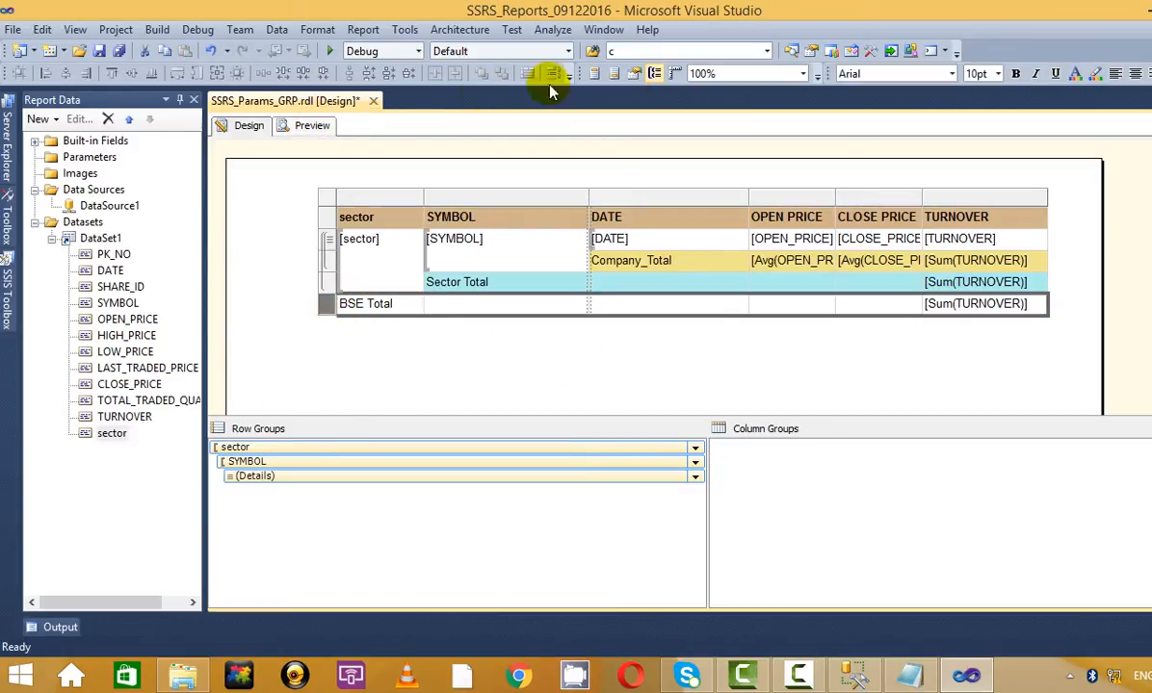
pyautogui.click(1095, 73)
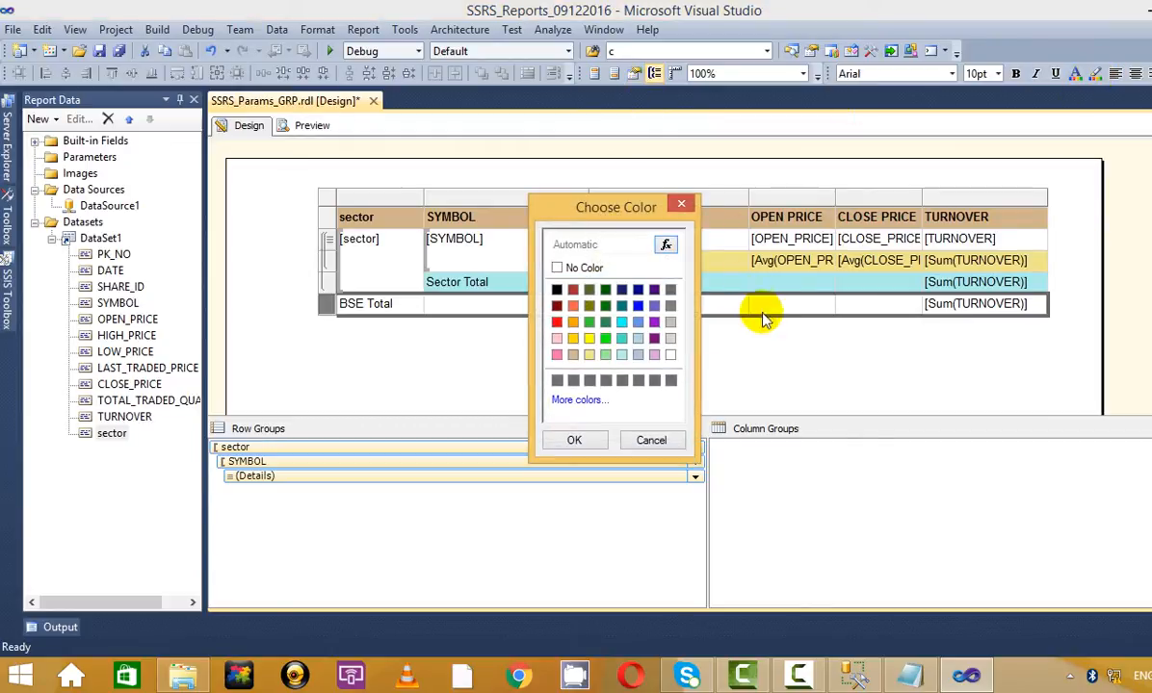
pyautogui.click(670, 338)
pyautogui.click(593, 441)
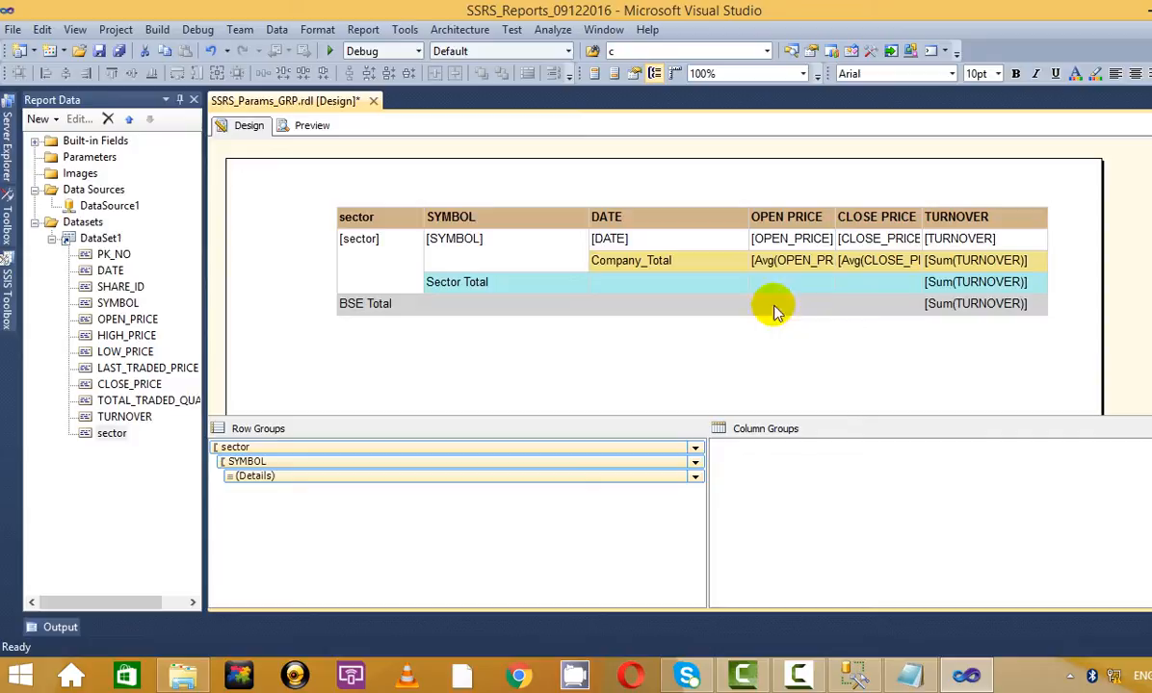
# - Preview the report and expand the Pharma sector and its SunPharma company to check the company, sector and BSE totals
pyautogui.click(321, 128)
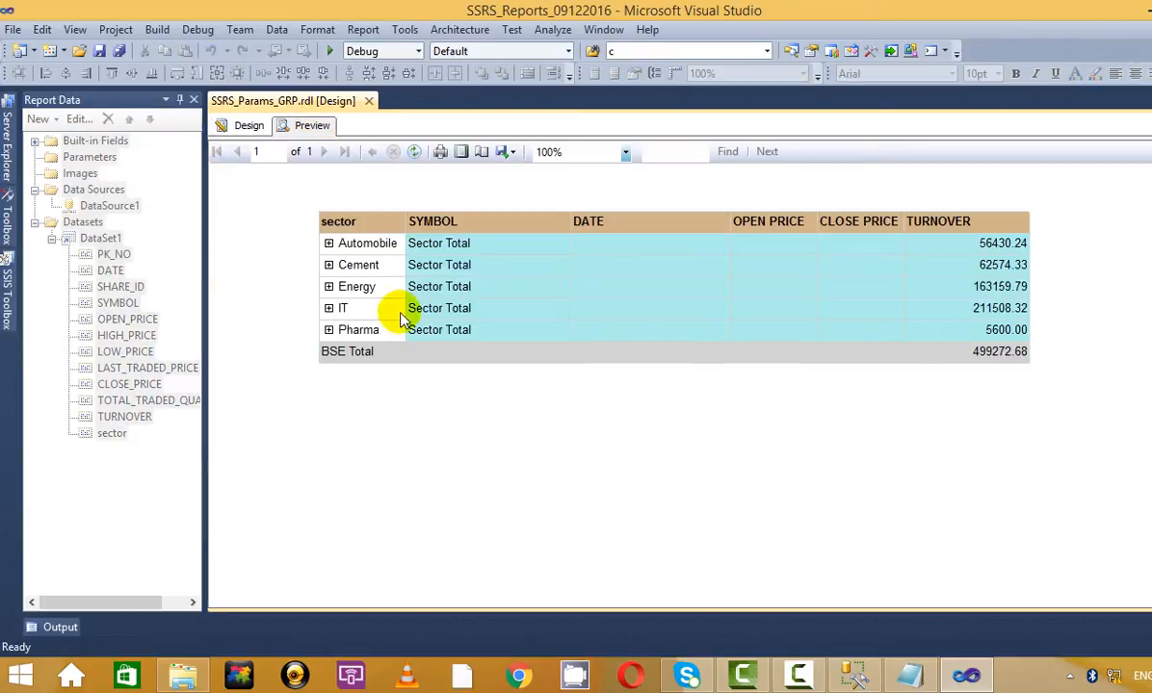
pyautogui.click(328, 329)
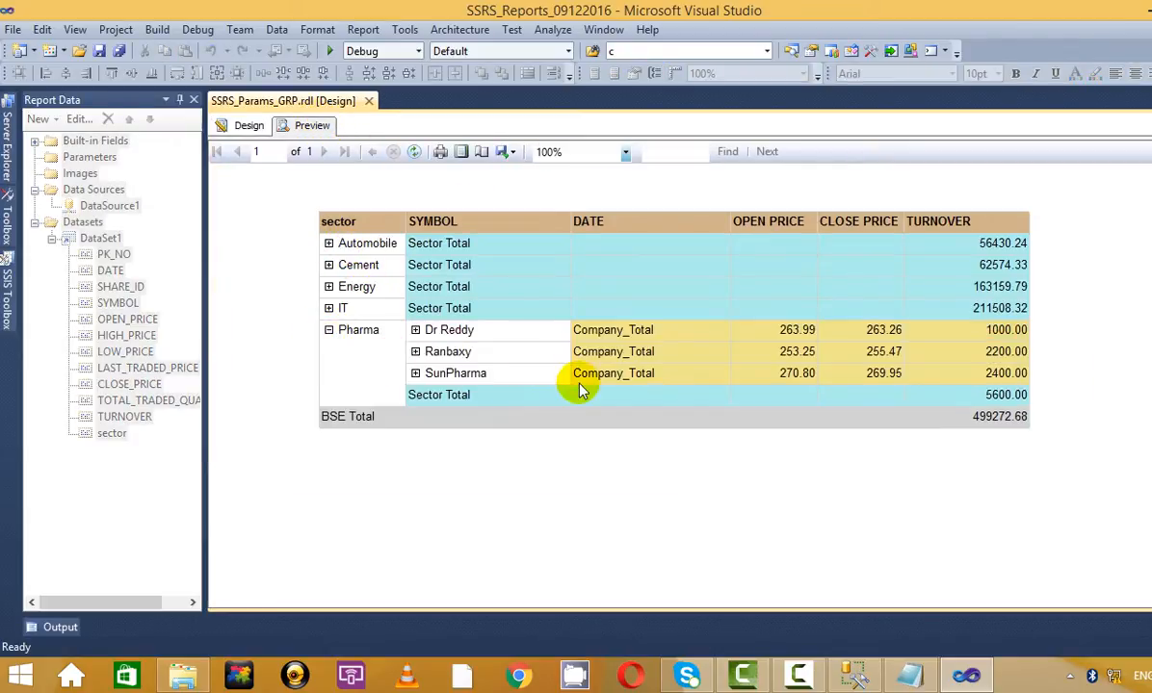
pyautogui.click(415, 374)
pyautogui.scroll(-5, 851, 431)
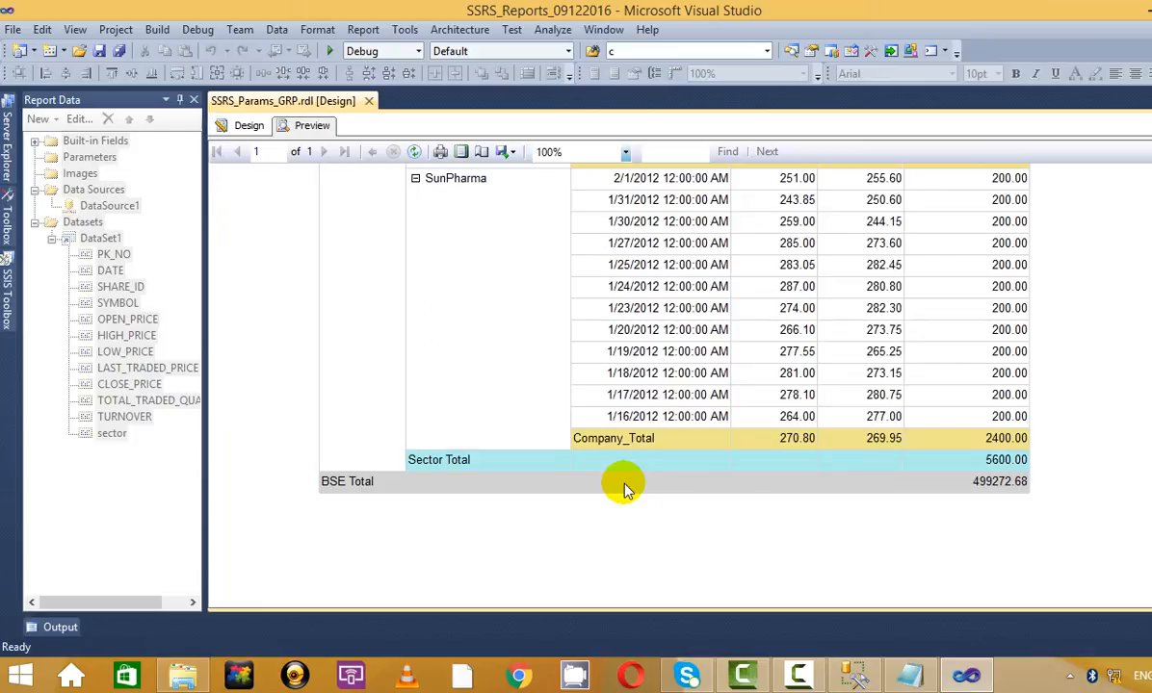
pyautogui.scroll(4, 684, 462)
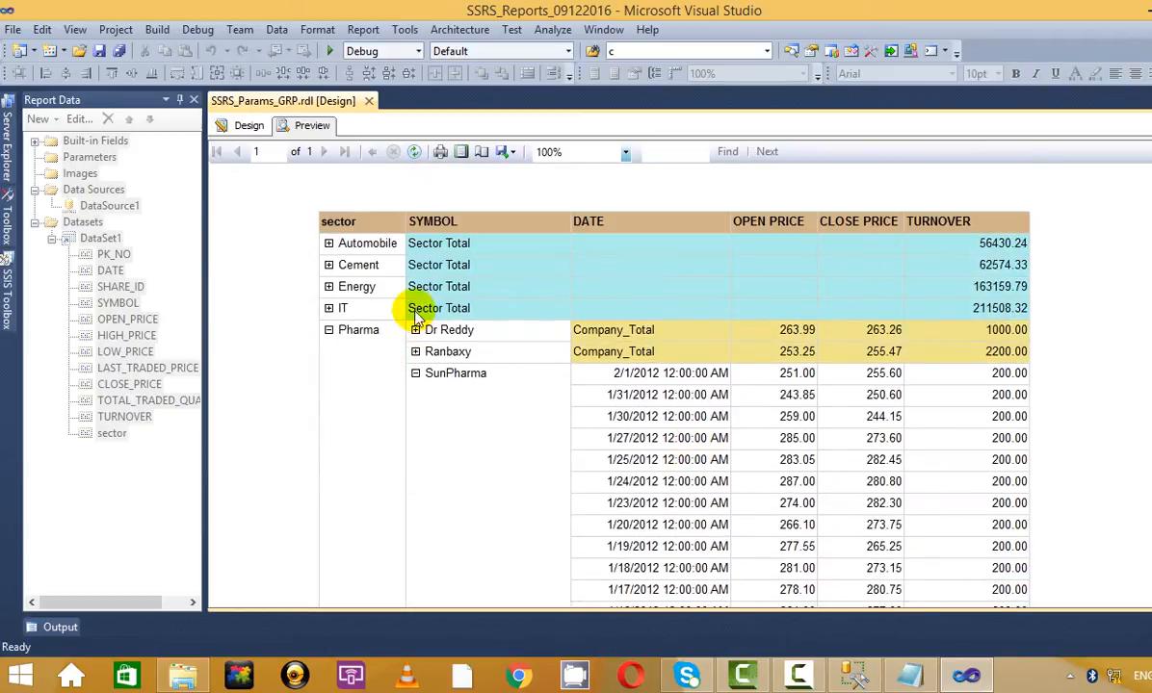
# - Expand the IT, Energy, Cement and Automobile sectors plus M&M and TATAMOTORS, and review the totals down to the BSE Total row
pyautogui.click(329, 308)
pyautogui.click(329, 286)
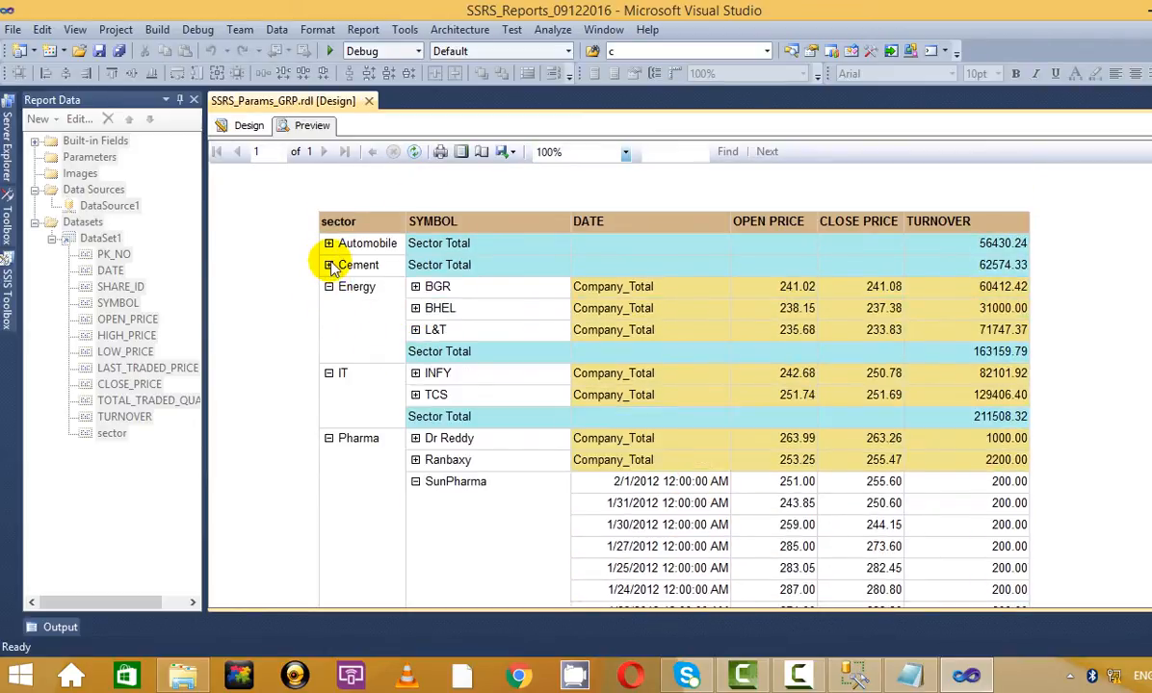
pyautogui.click(328, 265)
pyautogui.click(328, 243)
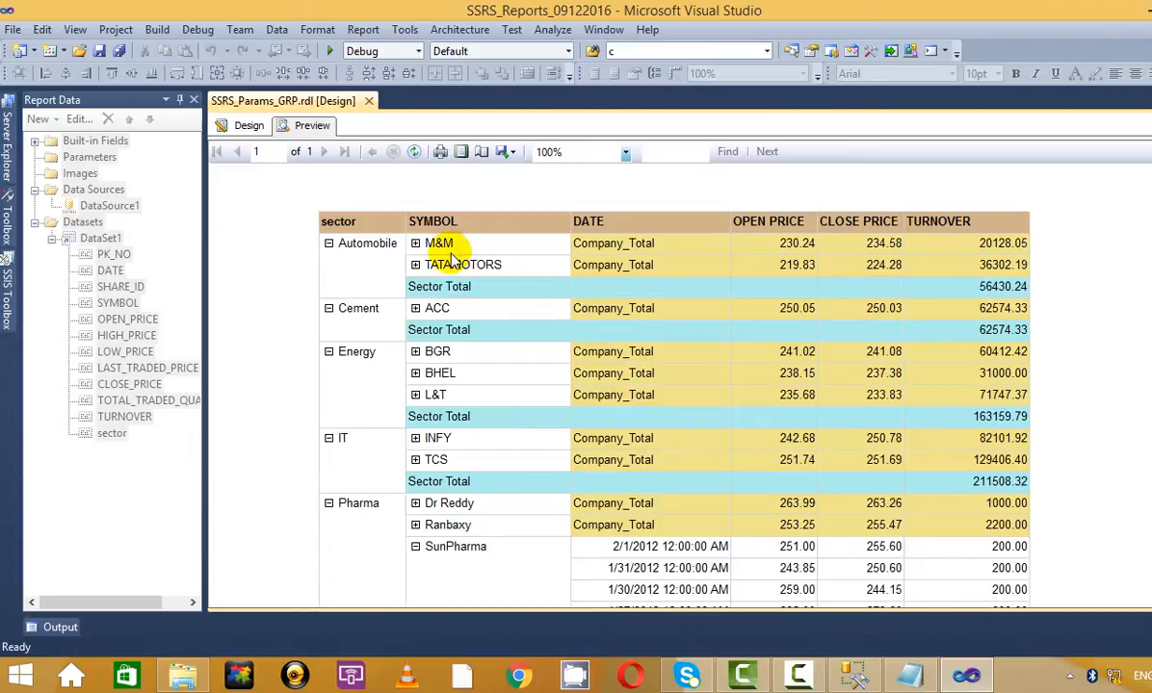
pyautogui.click(415, 244)
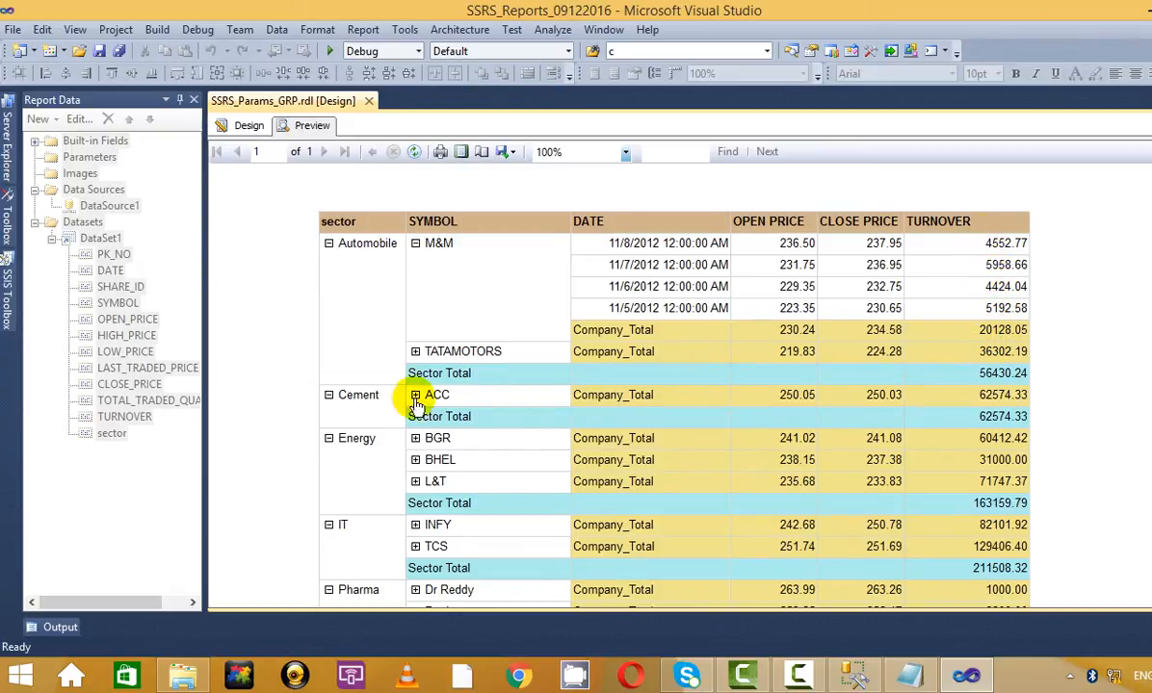
pyautogui.click(415, 353)
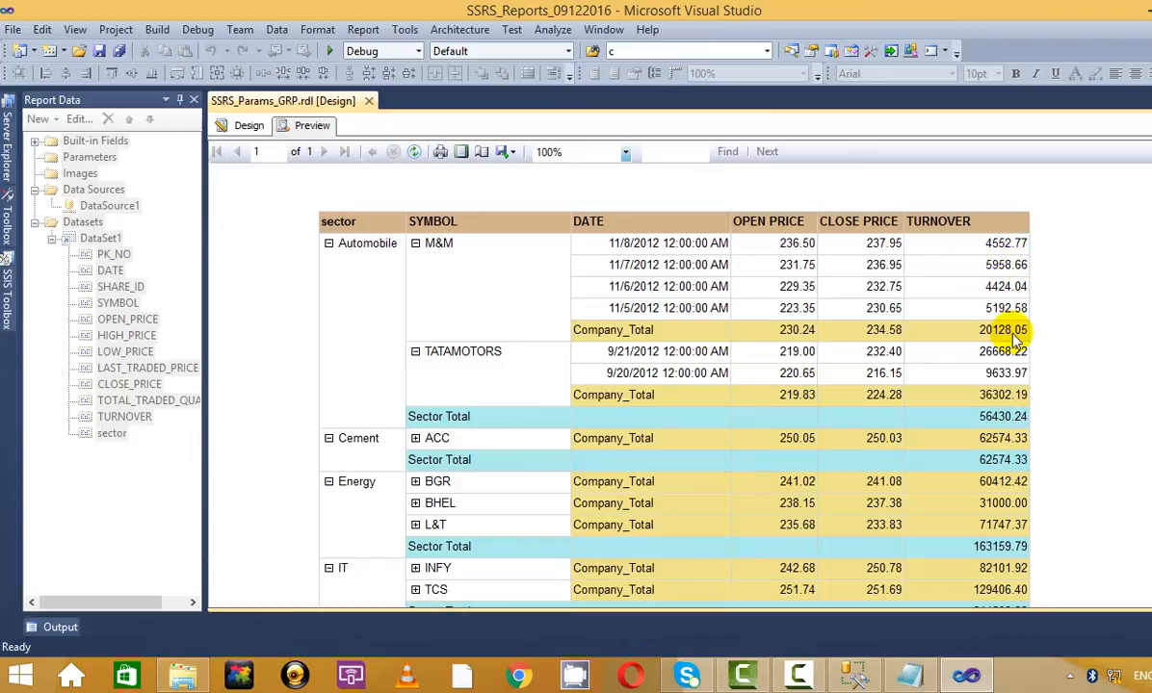
pyautogui.scroll(-3, 1098, 298)
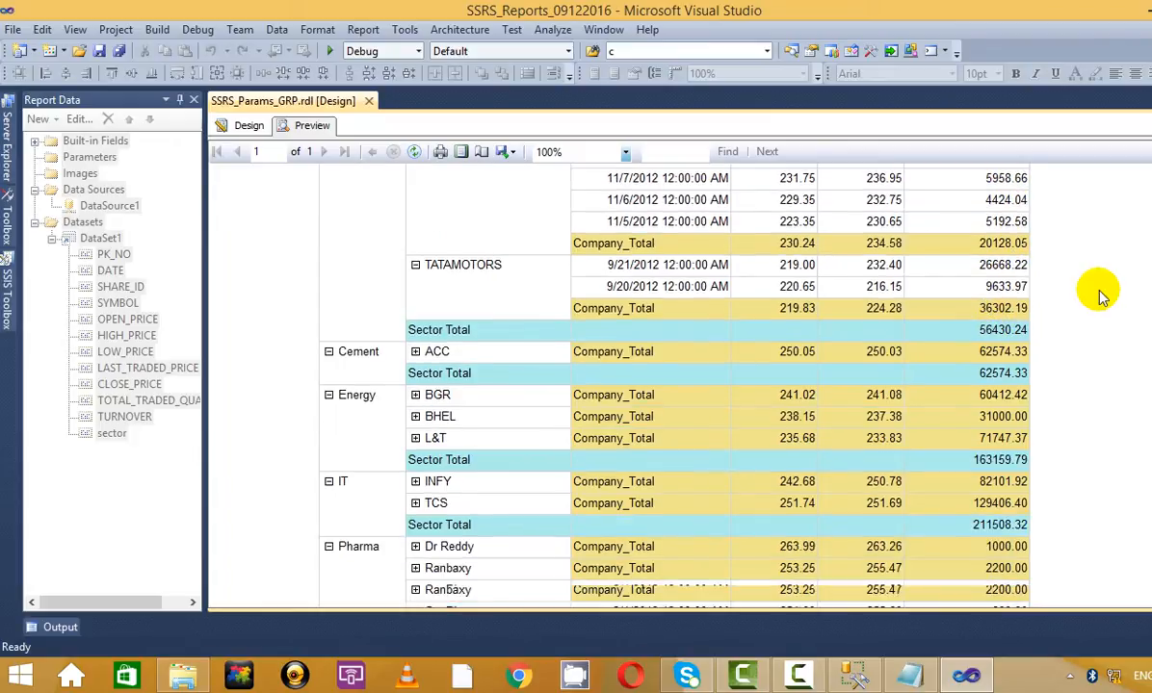
pyautogui.scroll(-6, 1103, 300)
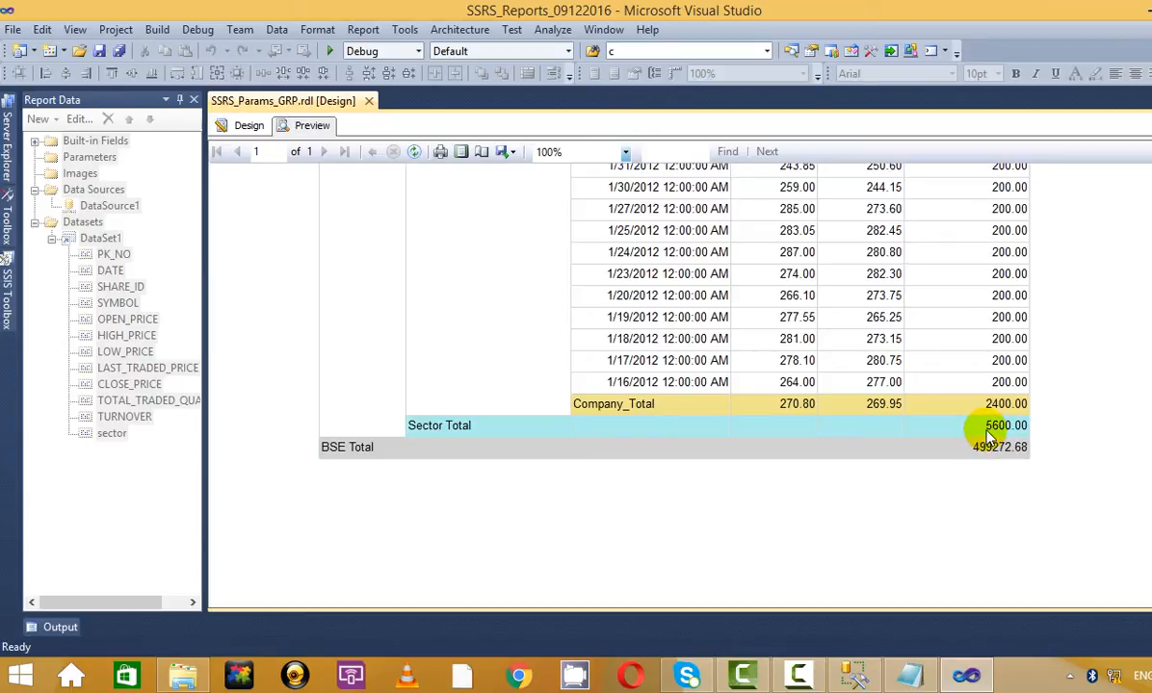
# - Collapse all the expanded sectors in the report preview
pyautogui.scroll(3, 1021, 405)
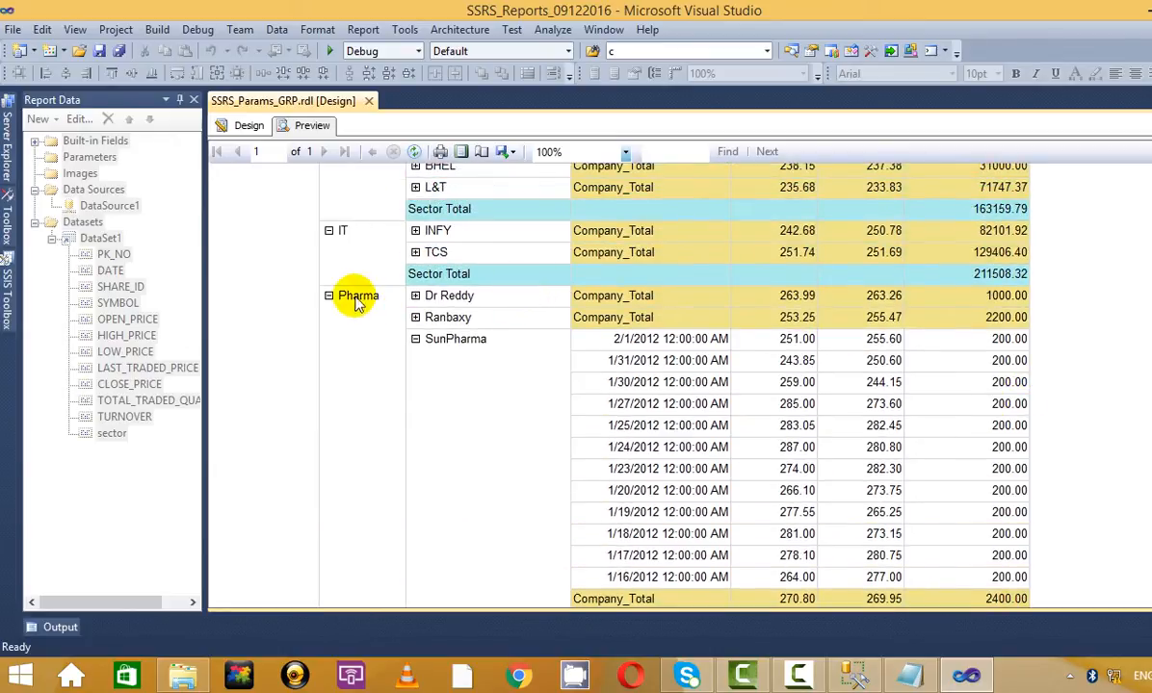
pyautogui.click(327, 297)
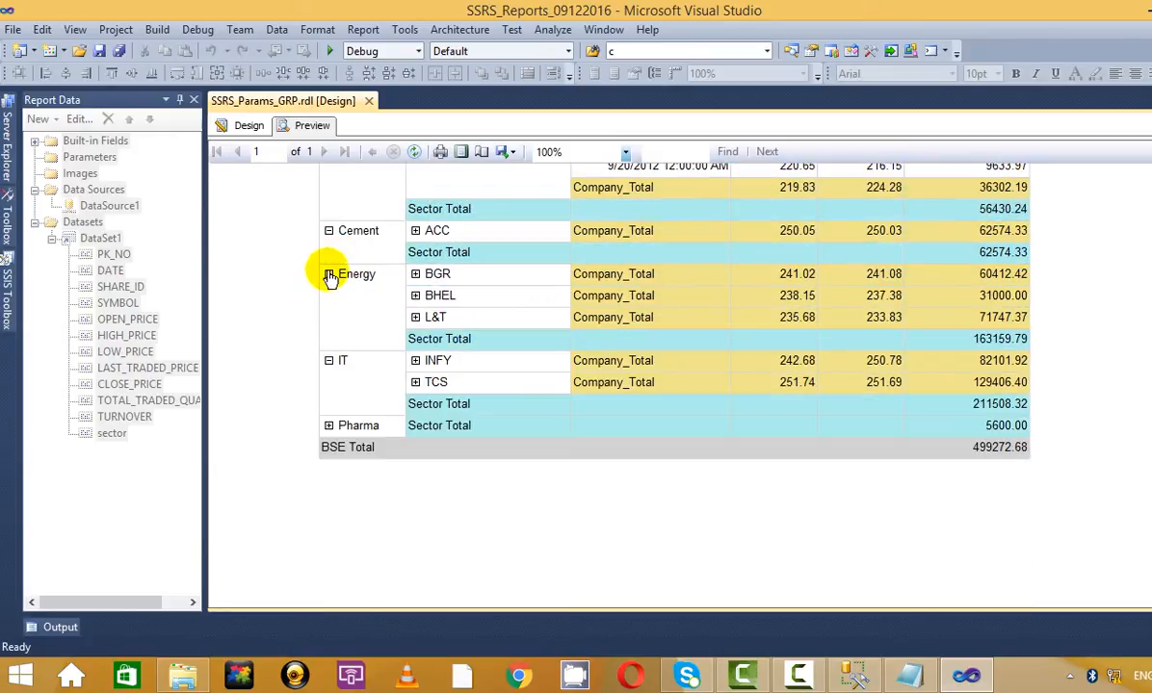
pyautogui.click(328, 276)
pyautogui.click(328, 296)
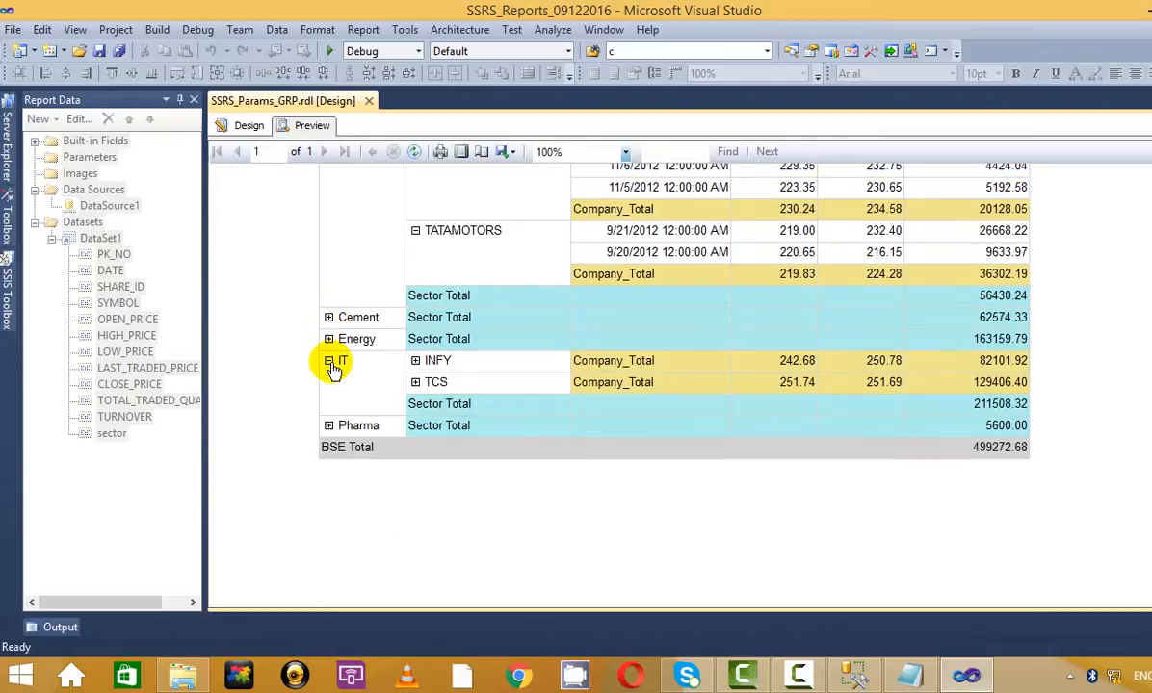
pyautogui.click(328, 360)
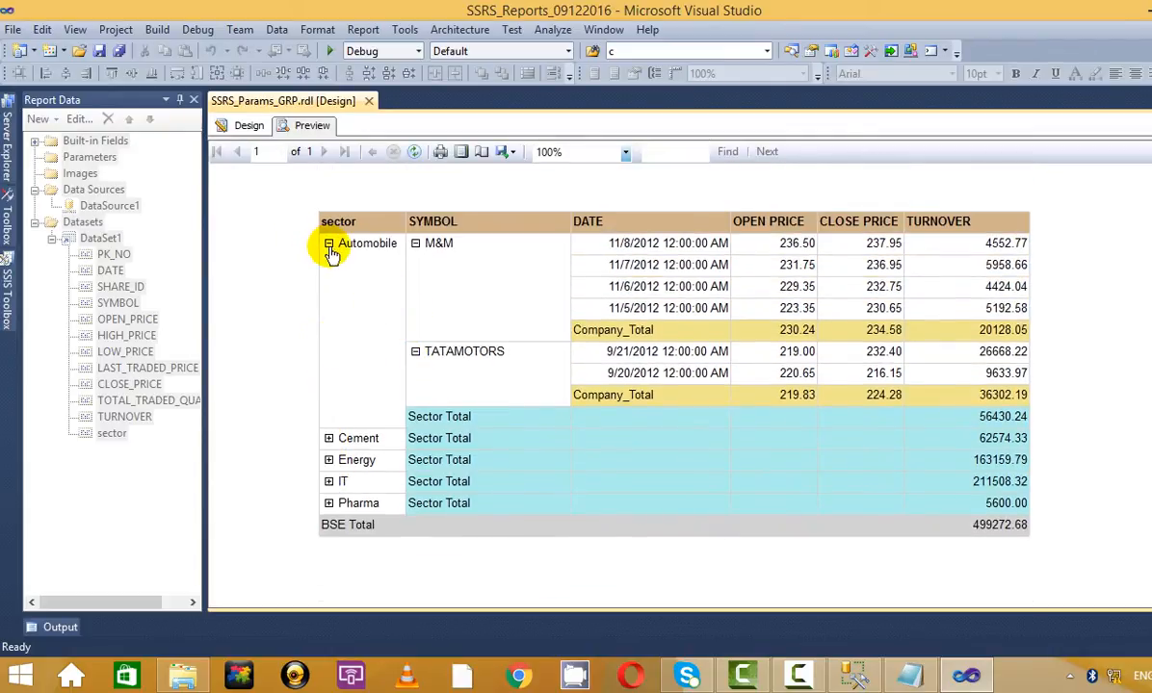
pyautogui.click(329, 244)
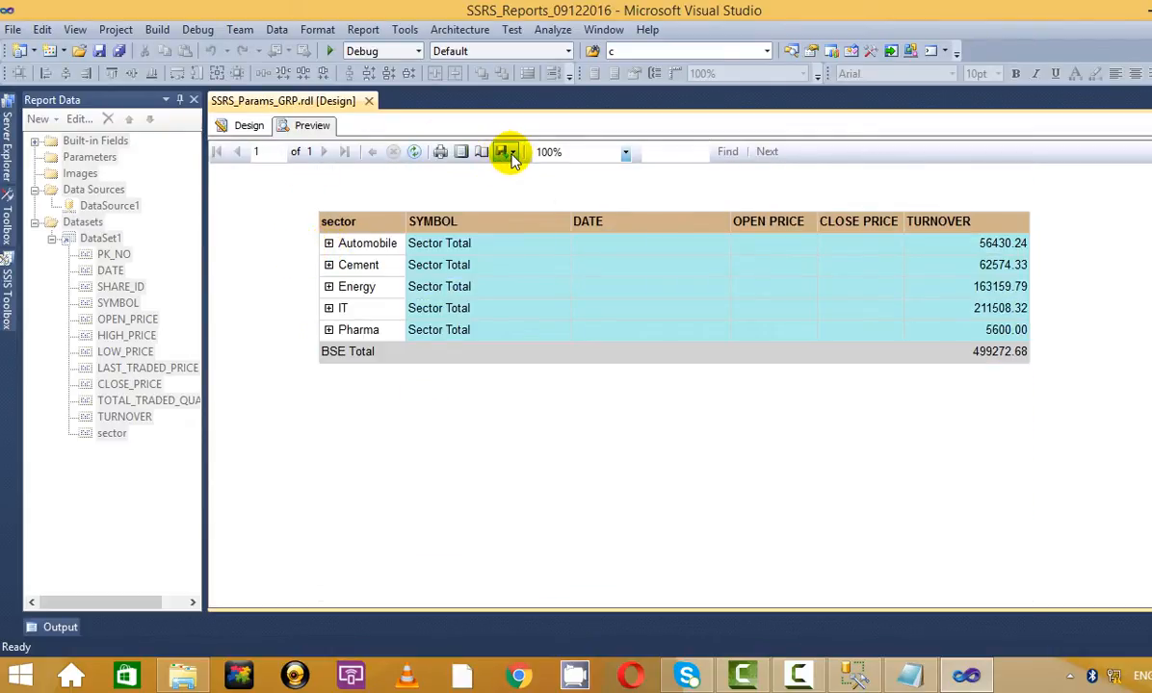
# - Export the previewed report to Excel as SSRS_Params_GRP.xlsx on the Desktop
pyautogui.click(505, 151)
pyautogui.click(568, 273)
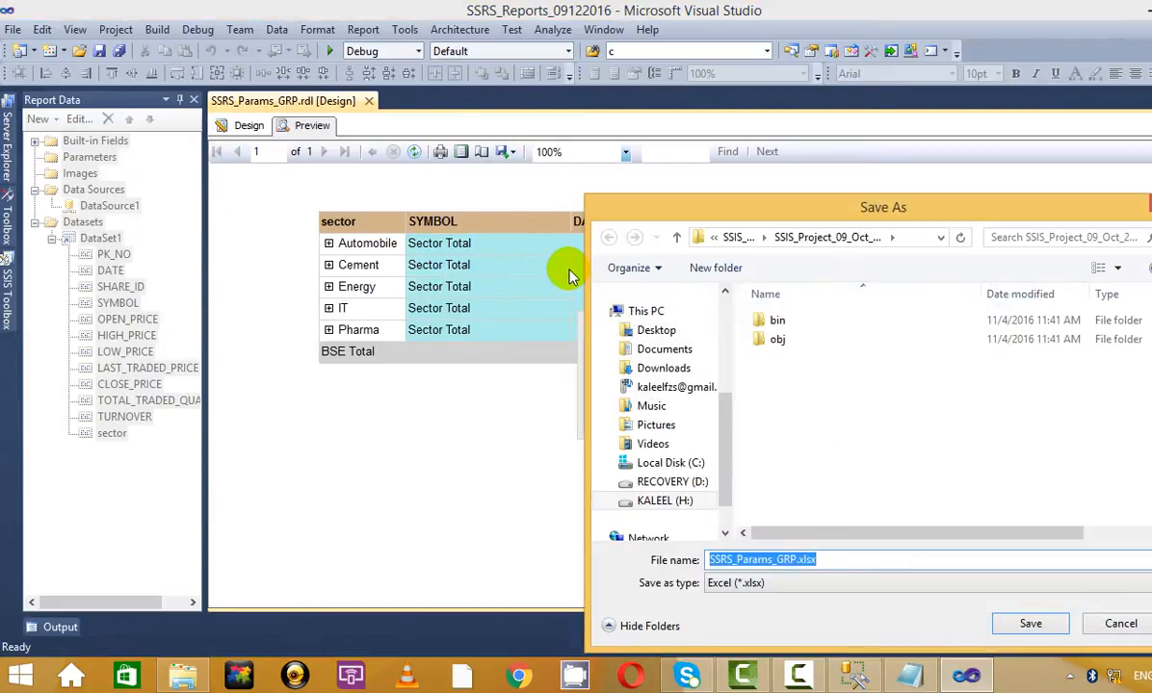
pyautogui.click(691, 332)
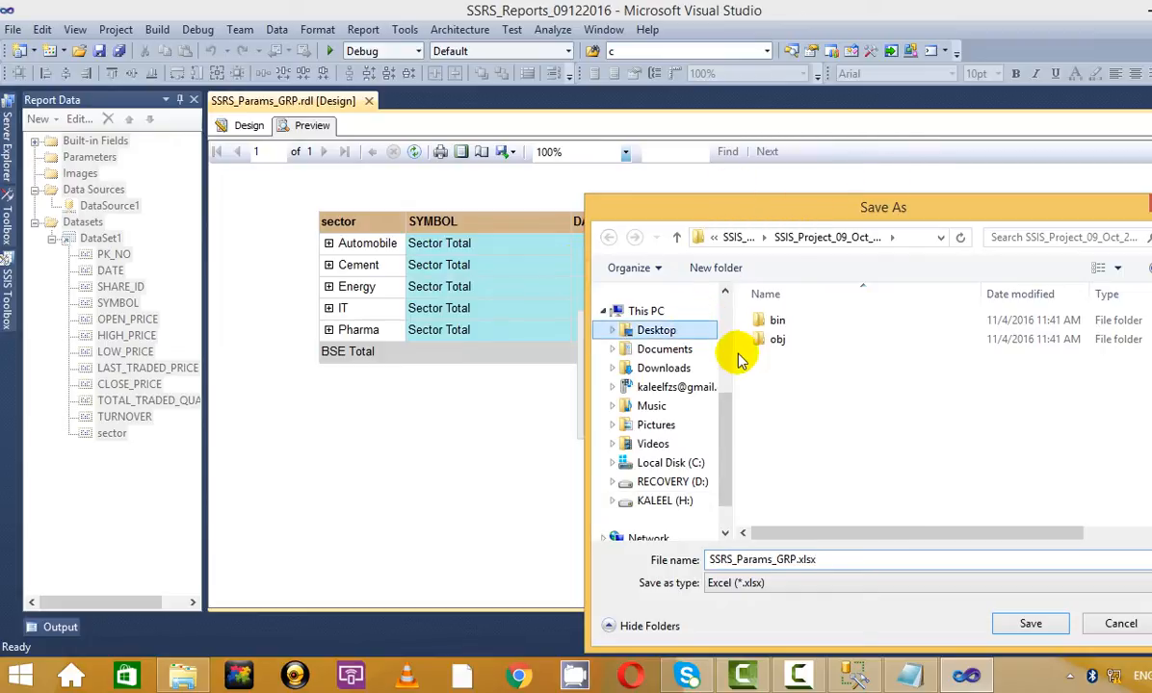
pyautogui.click(1025, 622)
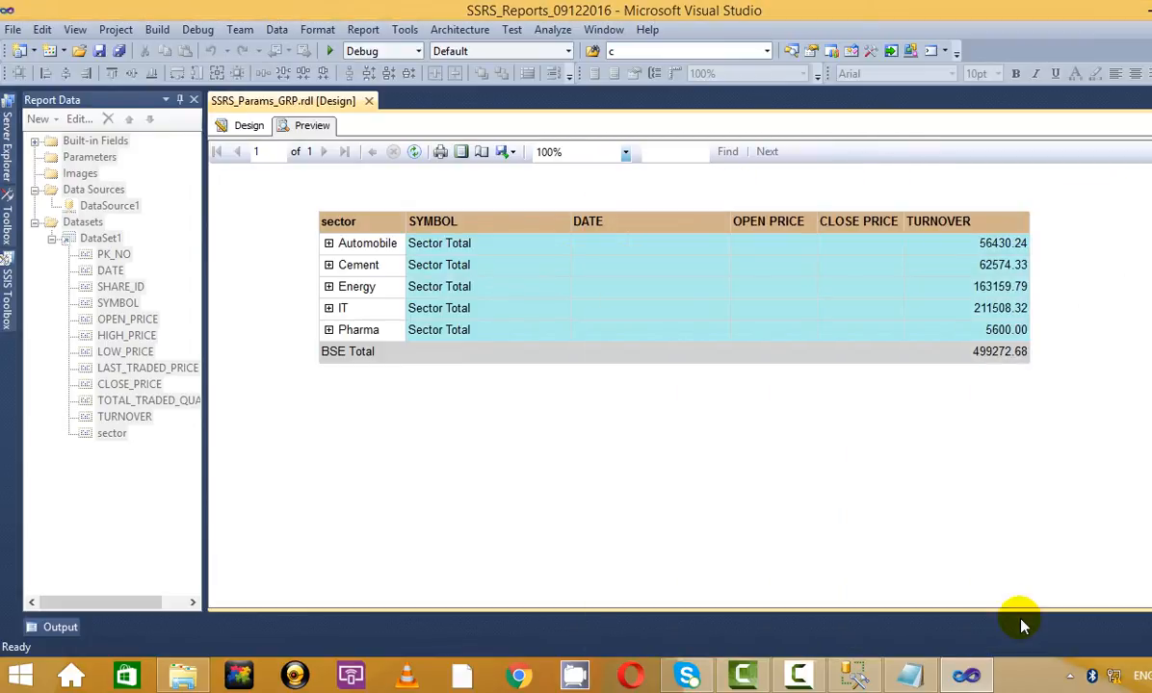
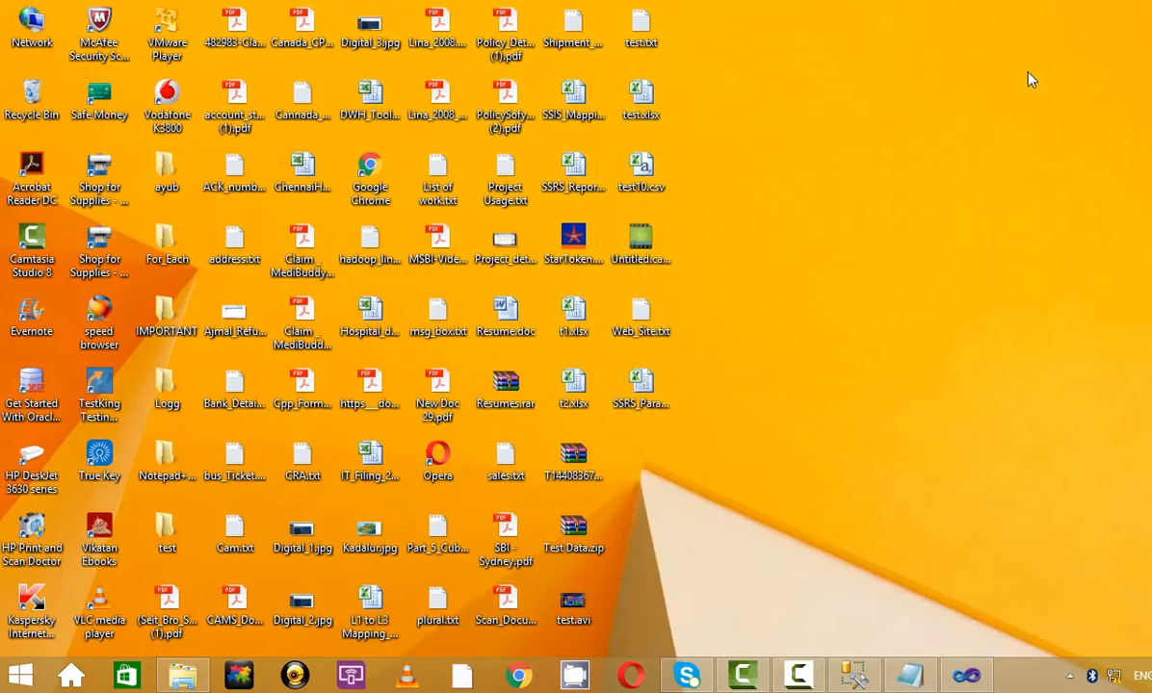
# - Refresh the Windows desktop to look for the exported workbook among its icons
pyautogui.rightClick(884, 203)
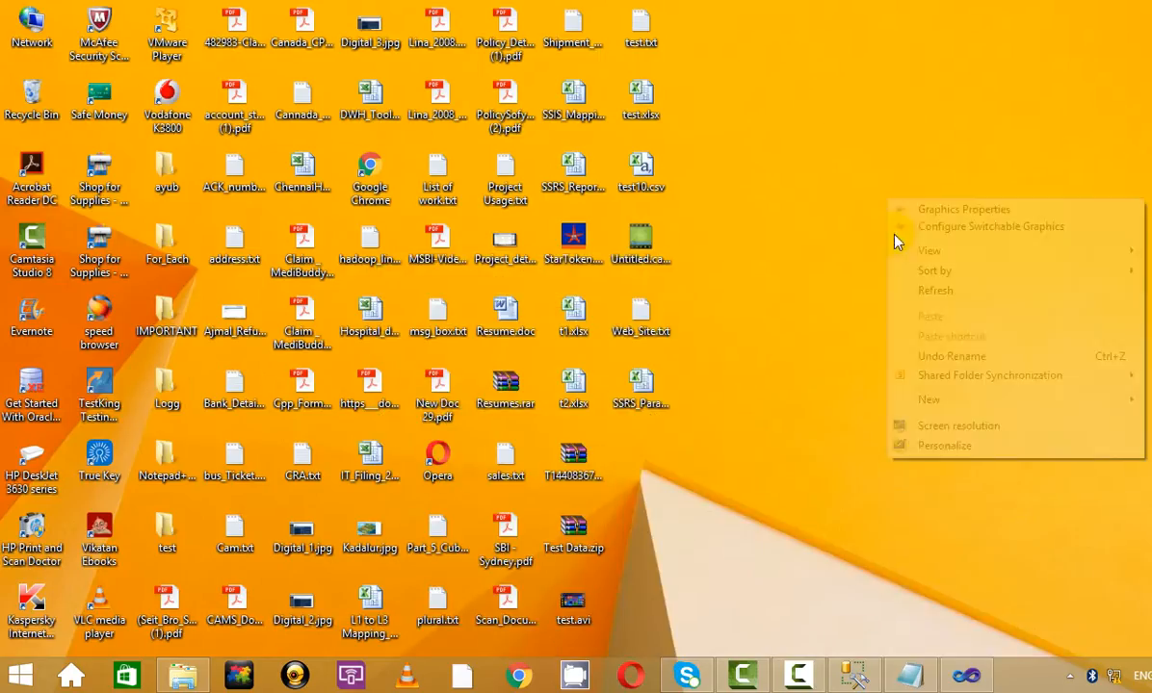
pyautogui.click(921, 288)
pyautogui.rightClick(913, 157)
pyautogui.click(942, 241)
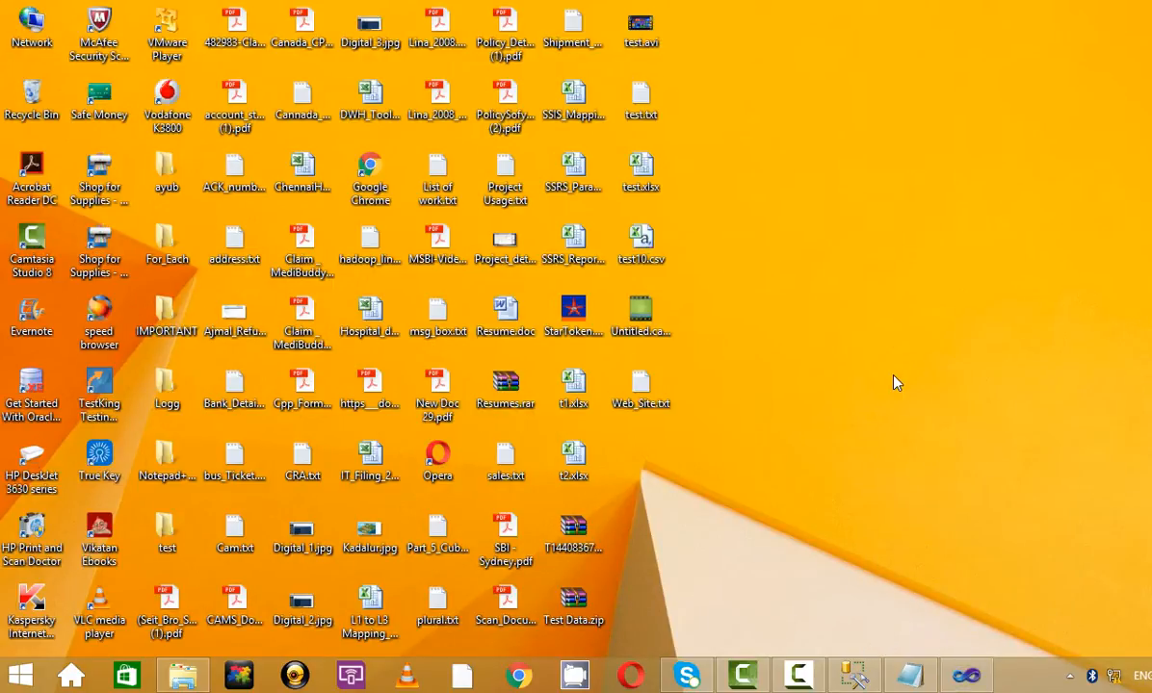
pyautogui.moveTo(966, 675)
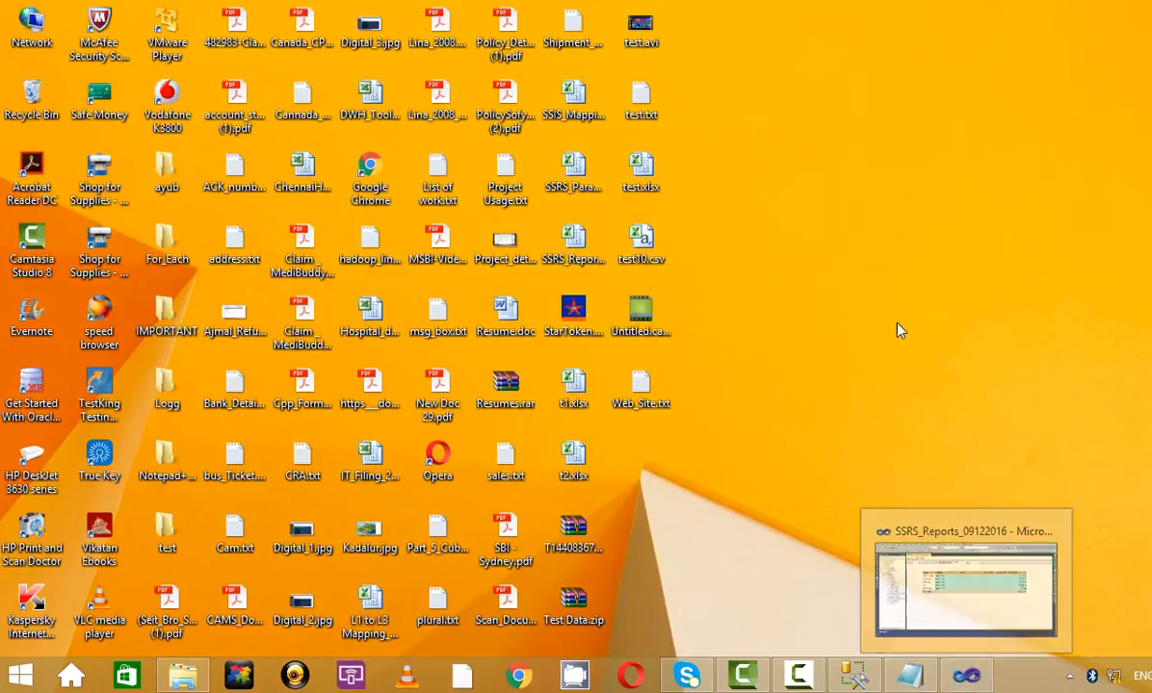
pyautogui.rightClick(919, 234)
pyautogui.click(974, 327)
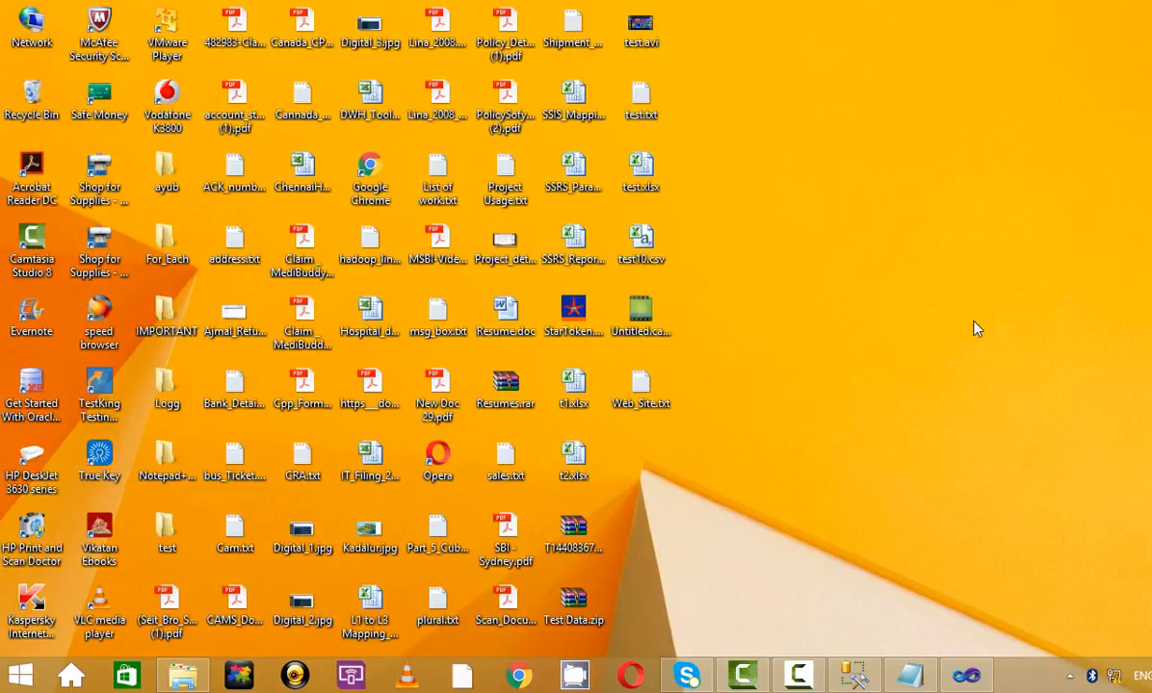
# - Switch to Visual Studio, check the Excel export's save location and file name without saving, and return to the desktop
pyautogui.click(964, 677)
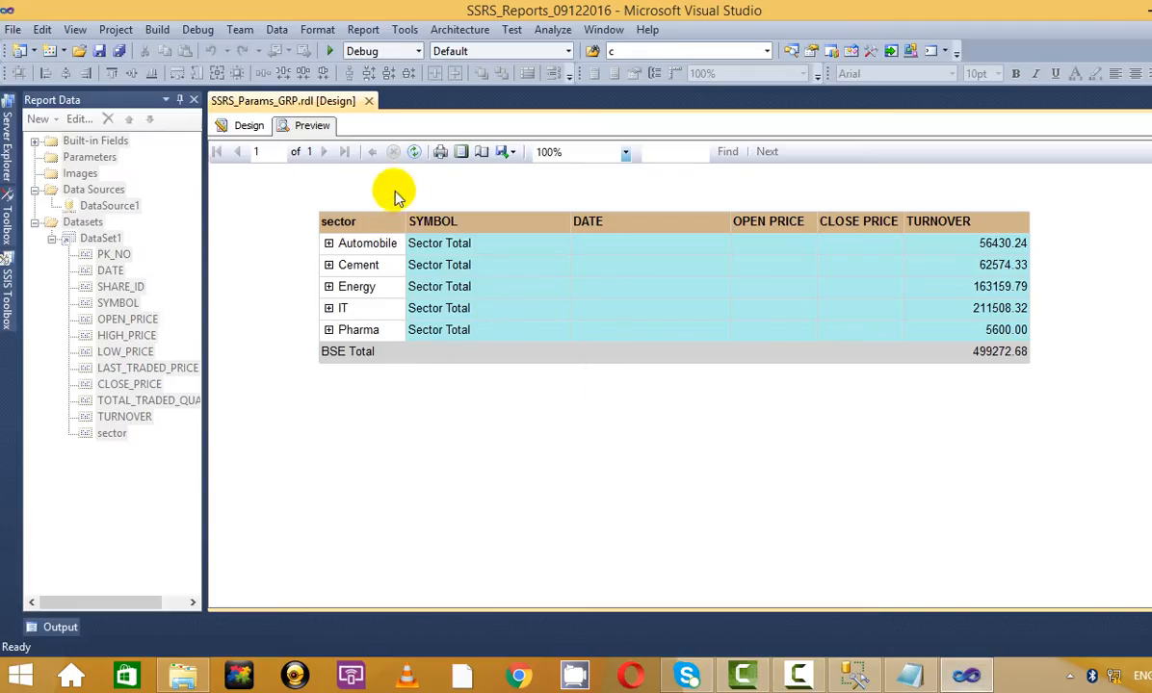
pyautogui.click(500, 155)
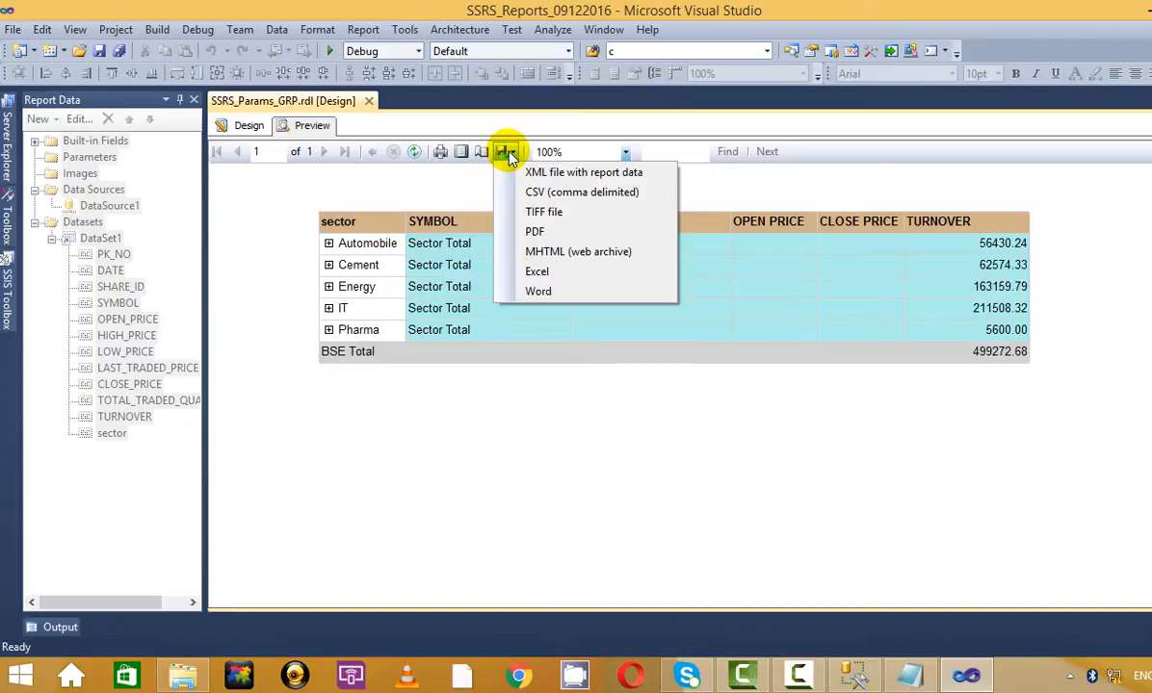
pyautogui.click(536, 272)
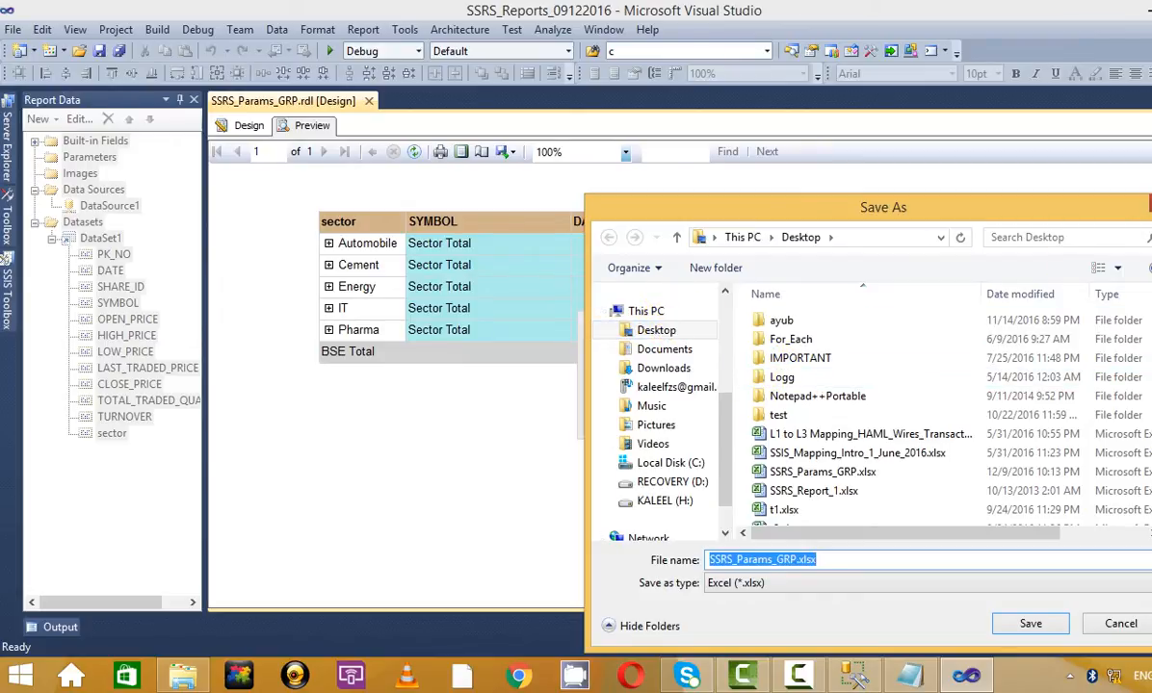
pyautogui.press('Escape')
pyautogui.click(1065, 11)
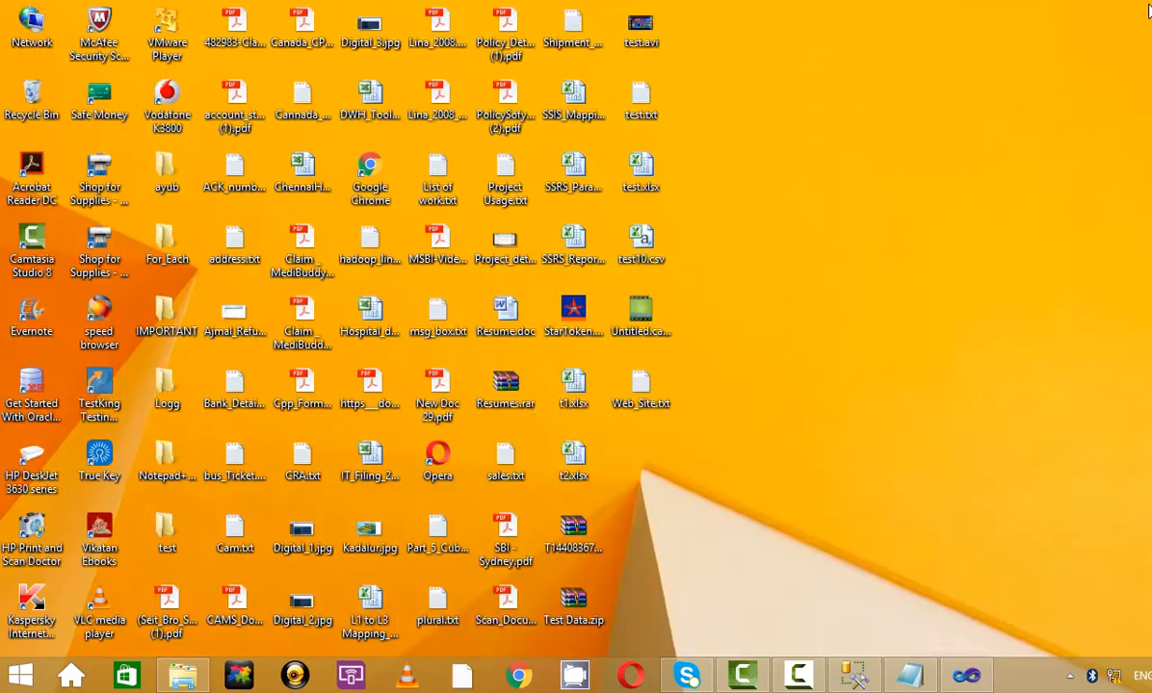
# - Find and select the exported SSRS_Params_GRP.xlsx workbook on the desktop
pyautogui.click(249, 176)
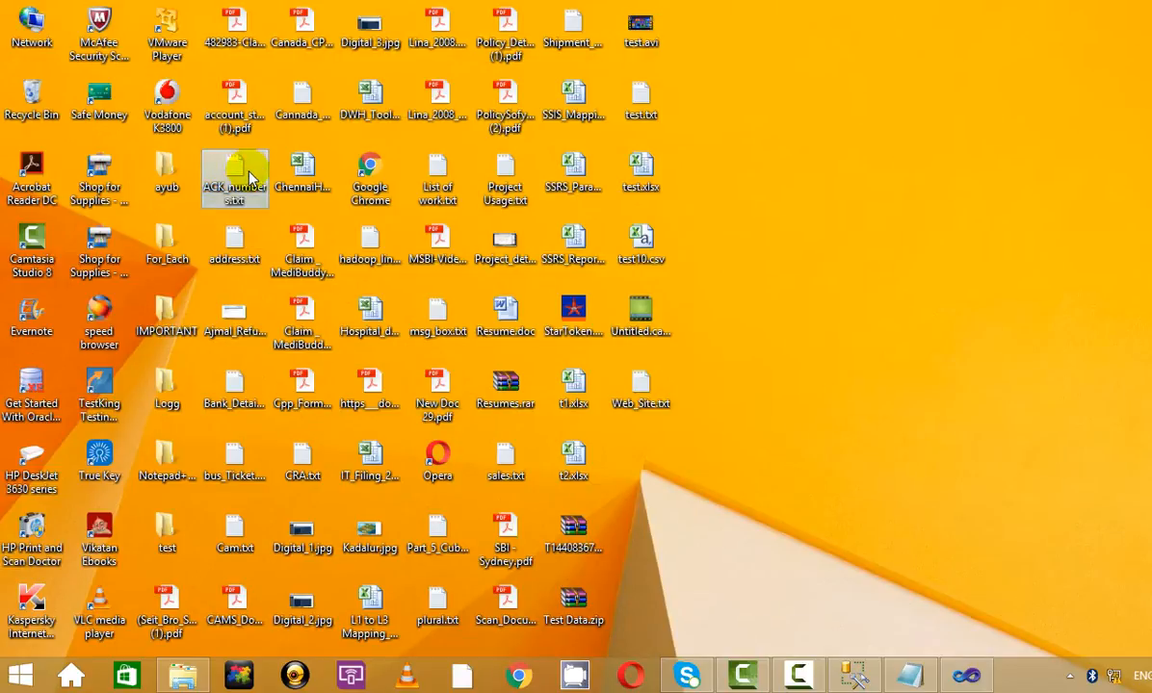
pyautogui.press('s')
pyautogui.press('s')
pyautogui.press('s')
pyautogui.press('s')
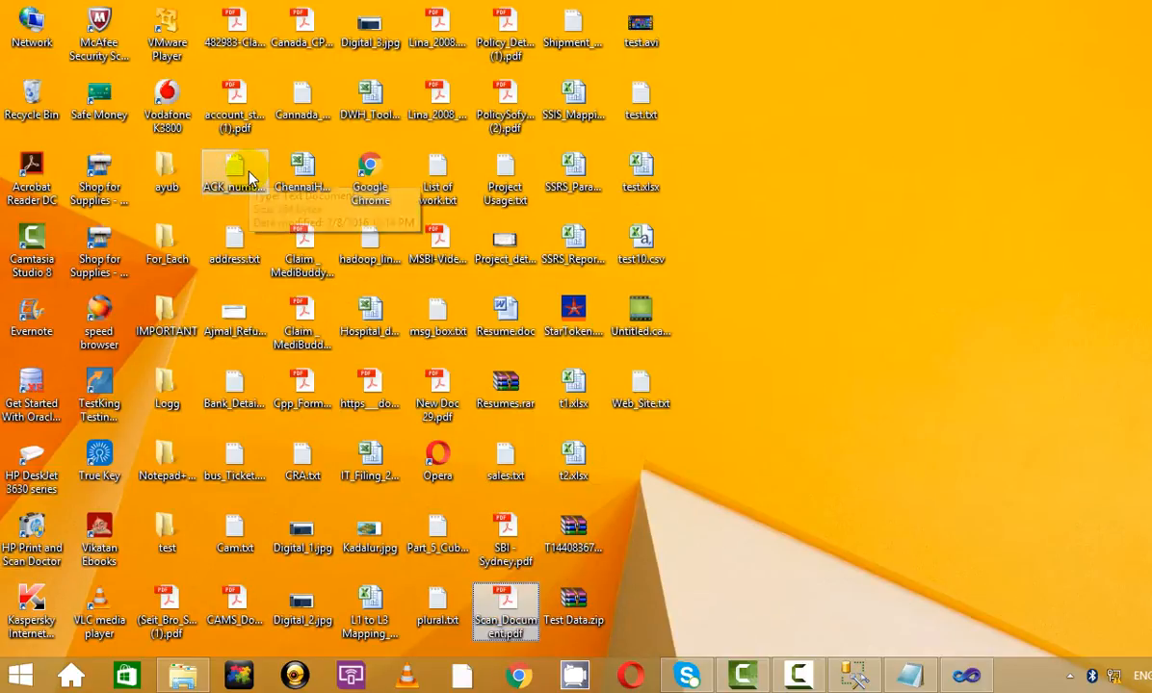
pyautogui.press('s')
pyautogui.press('s')
pyautogui.press('s')
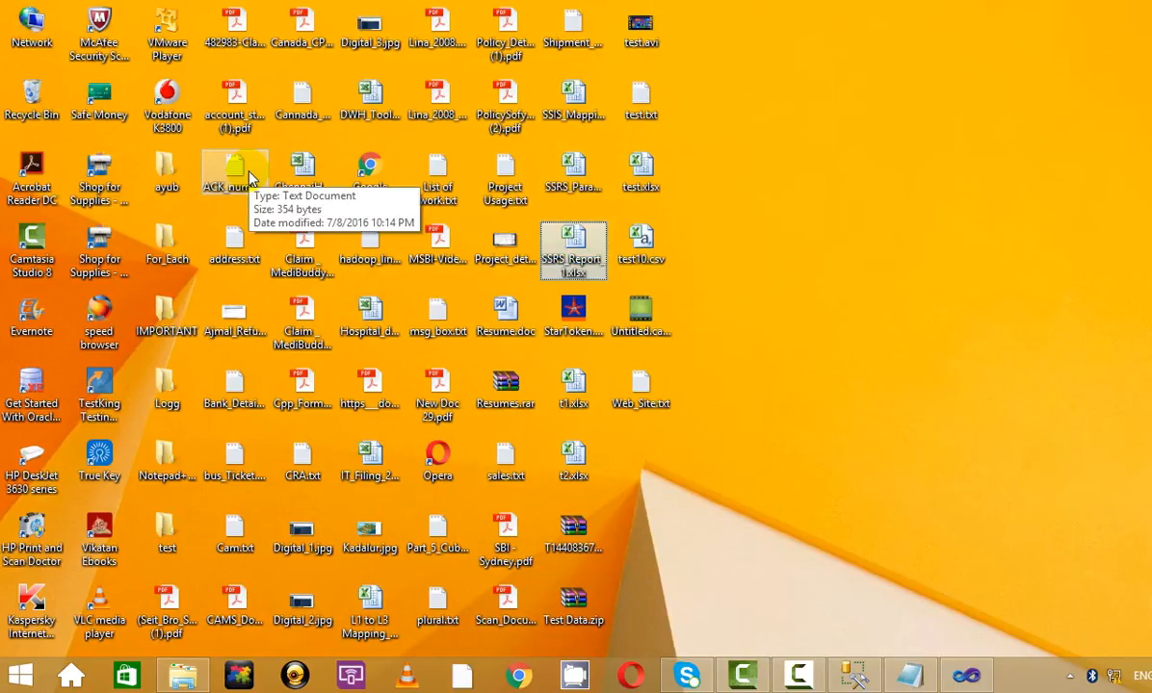
pyautogui.press('Up')
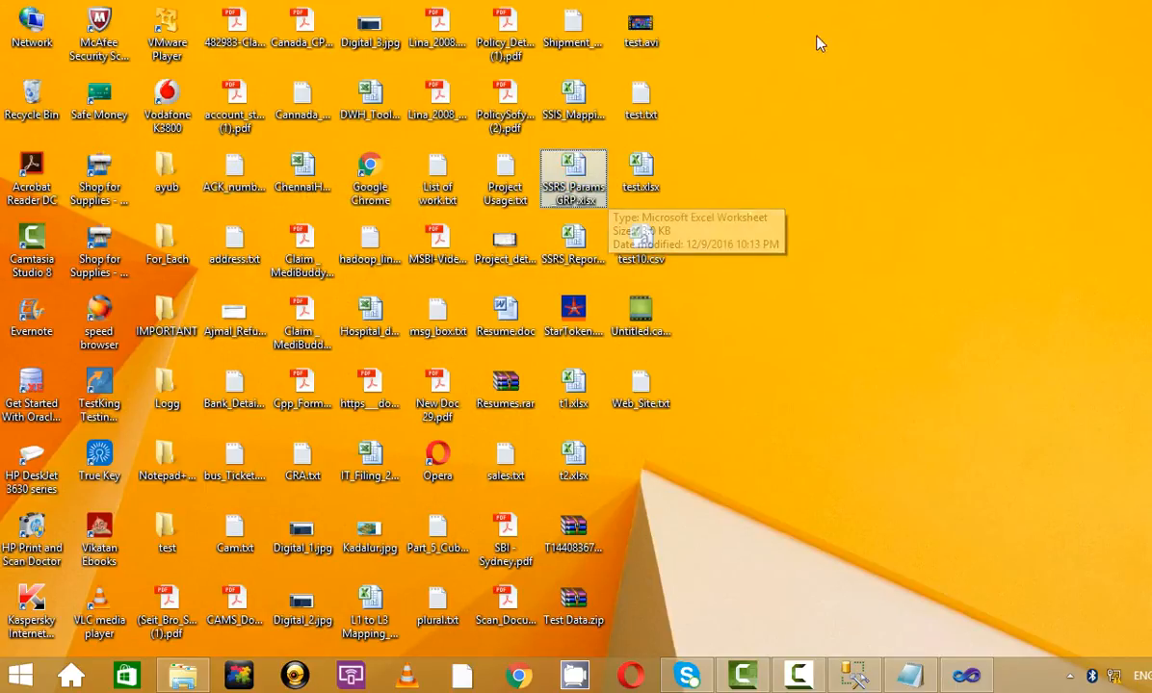
# - Open SSRS_Params_GRP.xlsx in a maximized Excel window and expand the Automobile and Cement sector groups to their dated rows
pyautogui.doubleClick(563, 193)
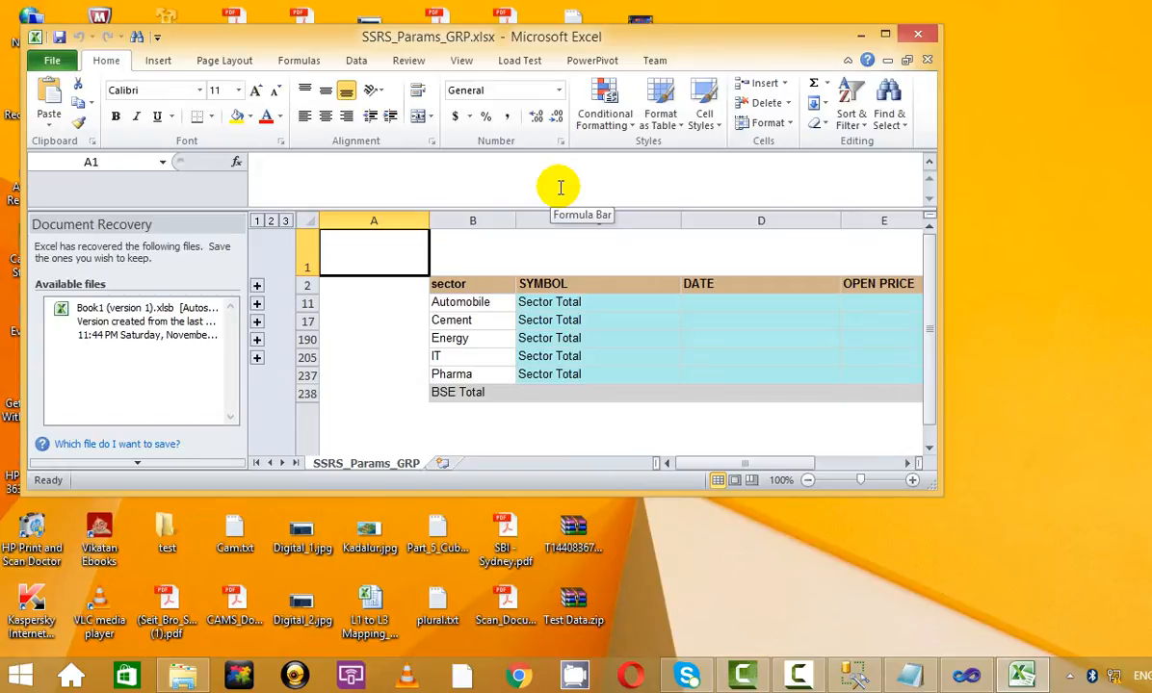
pyautogui.click(885, 33)
pyautogui.click(228, 258)
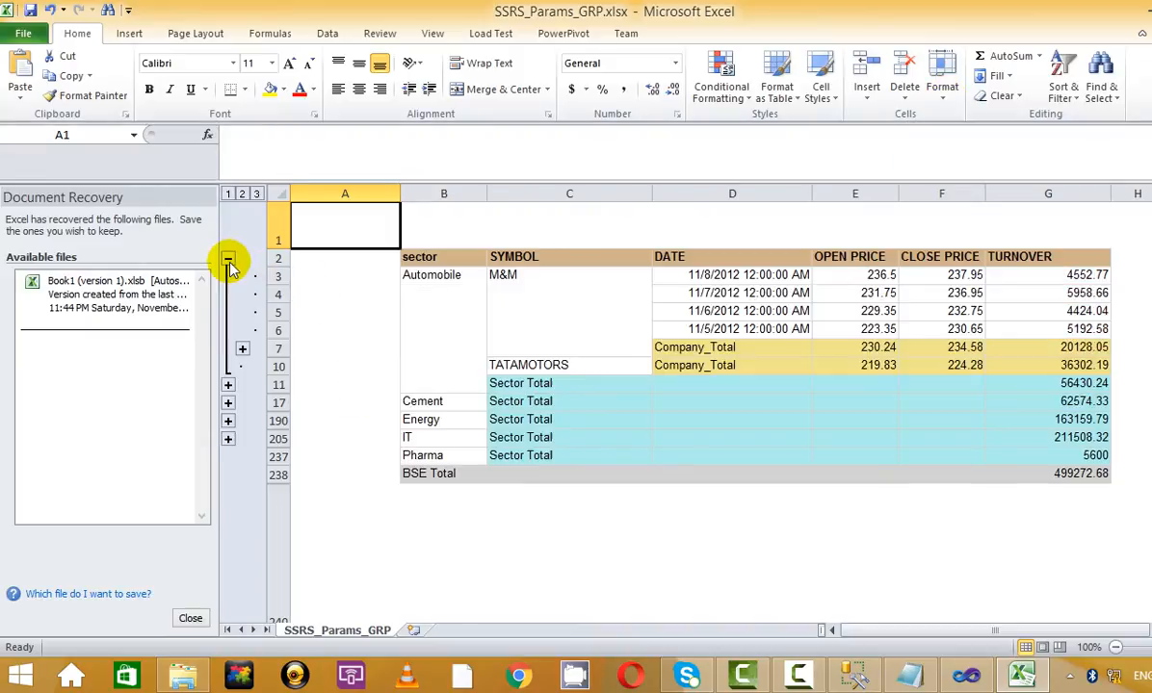
pyautogui.click(241, 349)
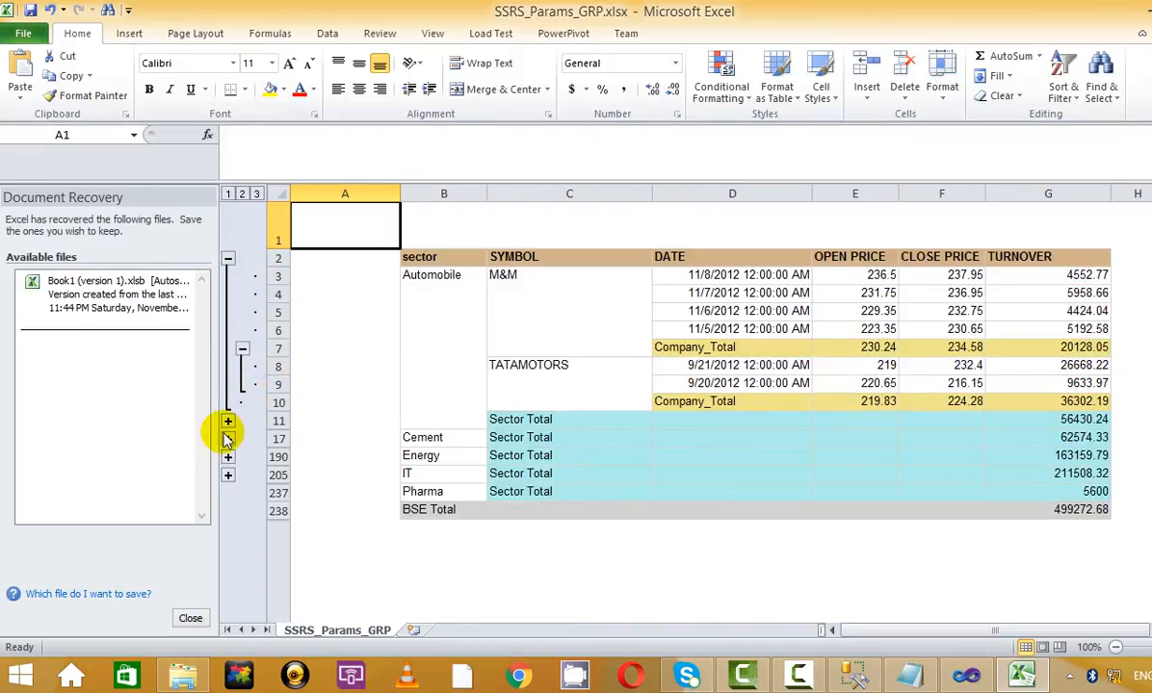
pyautogui.click(229, 421)
pyautogui.scroll(-3, 231, 428)
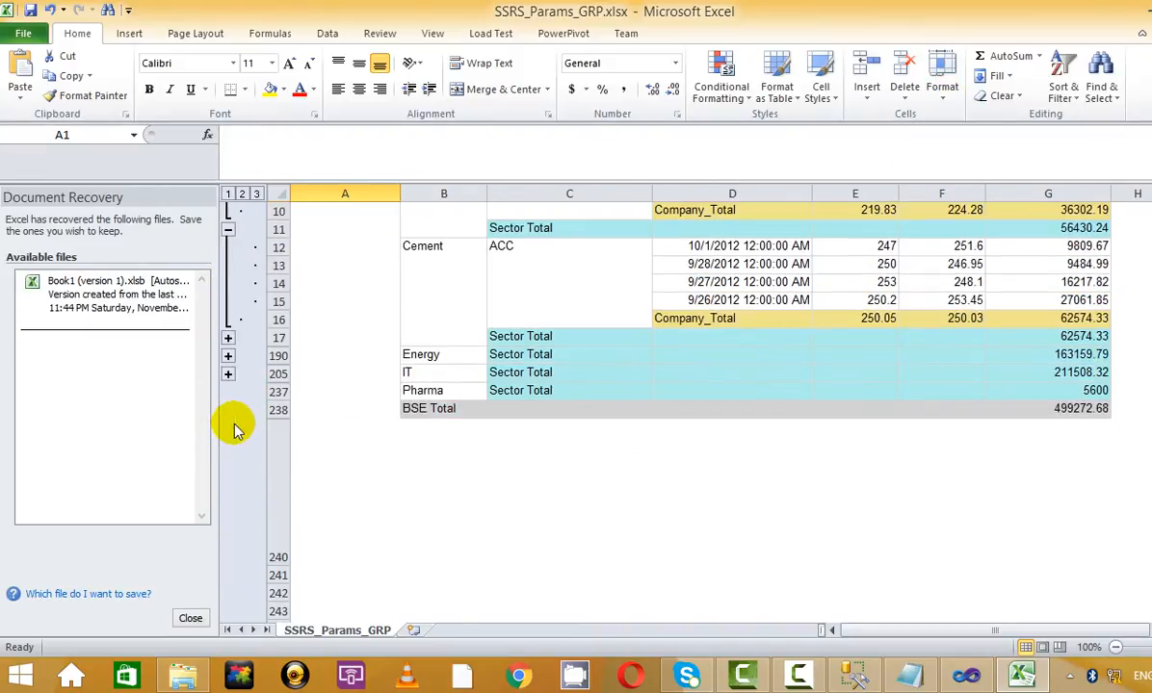
# - Expand the Energy sector group and its collapsed company groups to check the dated rows and totals
pyautogui.click(228, 336)
pyautogui.click(242, 519)
pyautogui.scroll(-20, 300, 453)
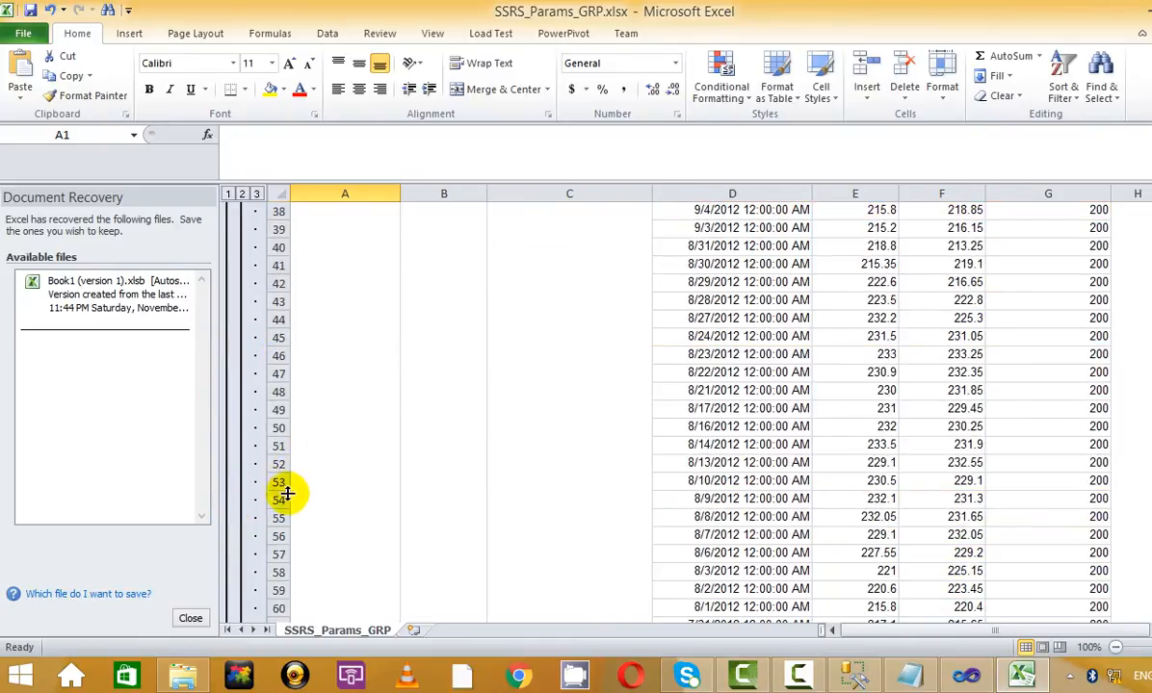
pyautogui.scroll(-20, 318, 485)
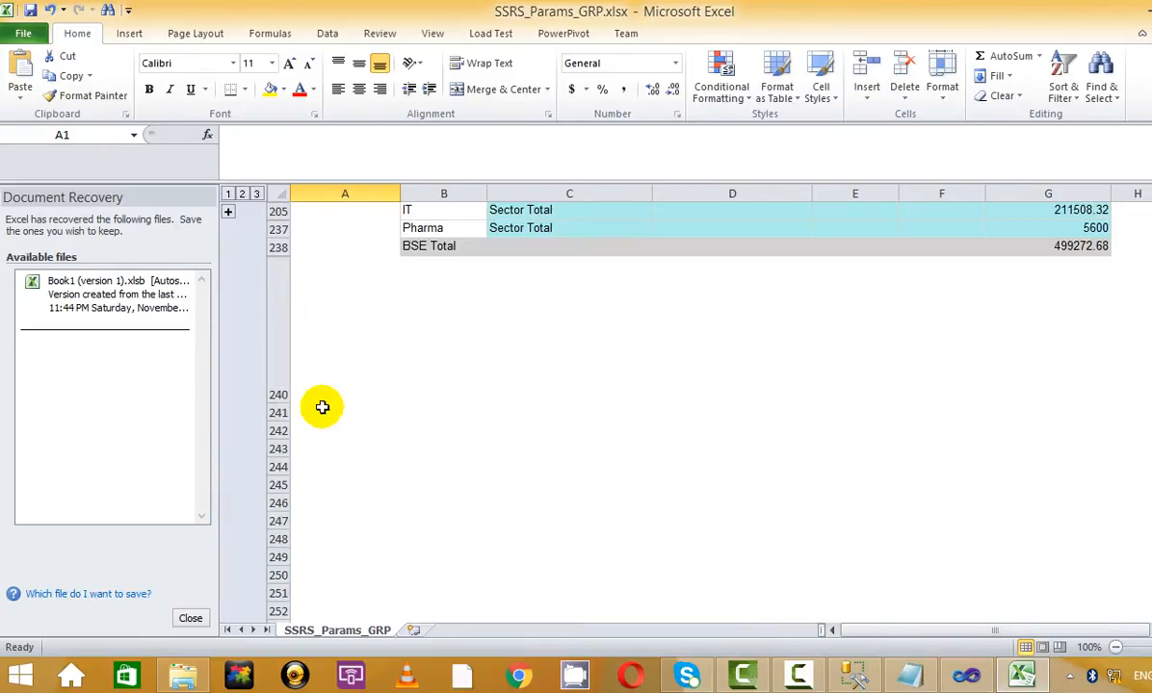
pyautogui.scroll(3, 286, 308)
pyautogui.click(242, 319)
pyautogui.scroll(-5, 239, 324)
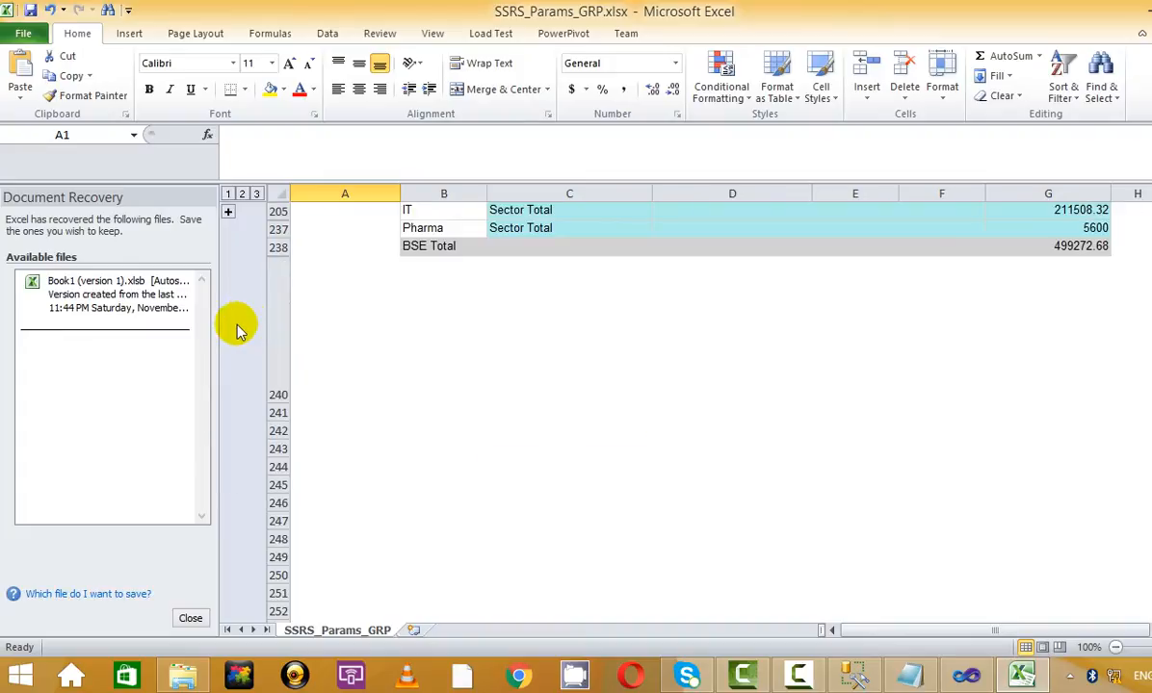
# - Expand the IT sector group and the TCS company rows to check their details and totals
pyautogui.scroll(3, 231, 332)
pyautogui.click(227, 319)
pyautogui.scroll(-1, 230, 325)
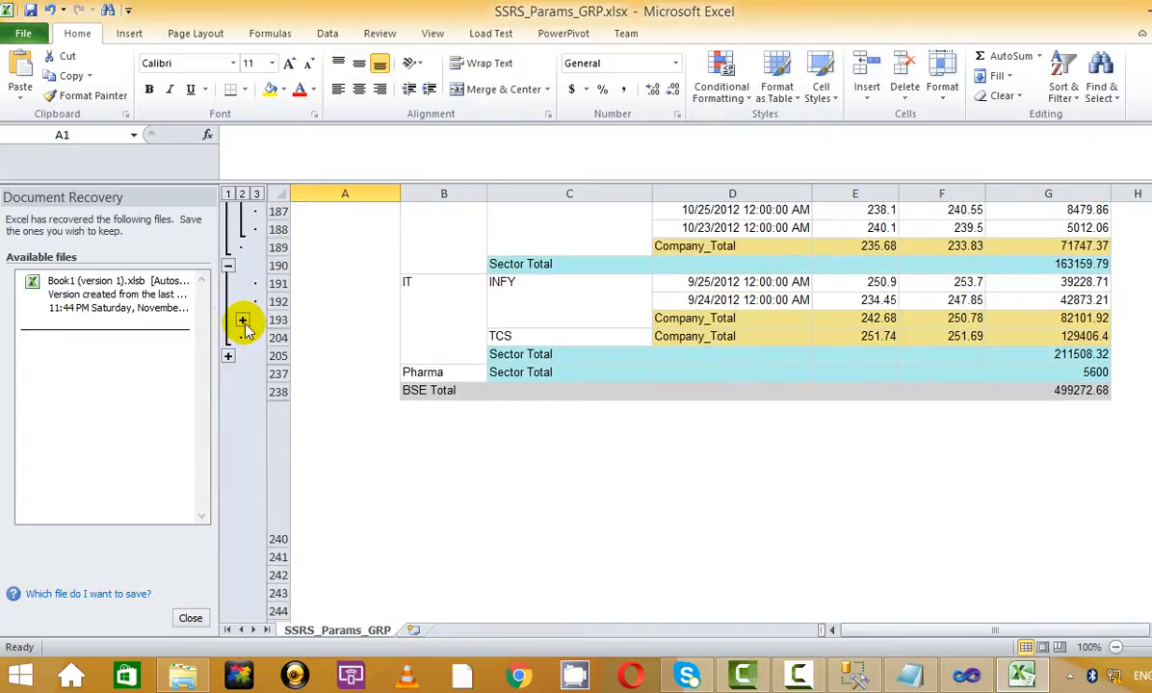
pyautogui.click(241, 334)
pyautogui.scroll(-1, 242, 327)
pyautogui.scroll(-3, 226, 334)
# - Expand the Pharma sector with its Ranbaxy and SunPharma rows, and review the fully expanded sheet back to its first row
pyautogui.click(229, 374)
pyautogui.scroll(-1, 236, 405)
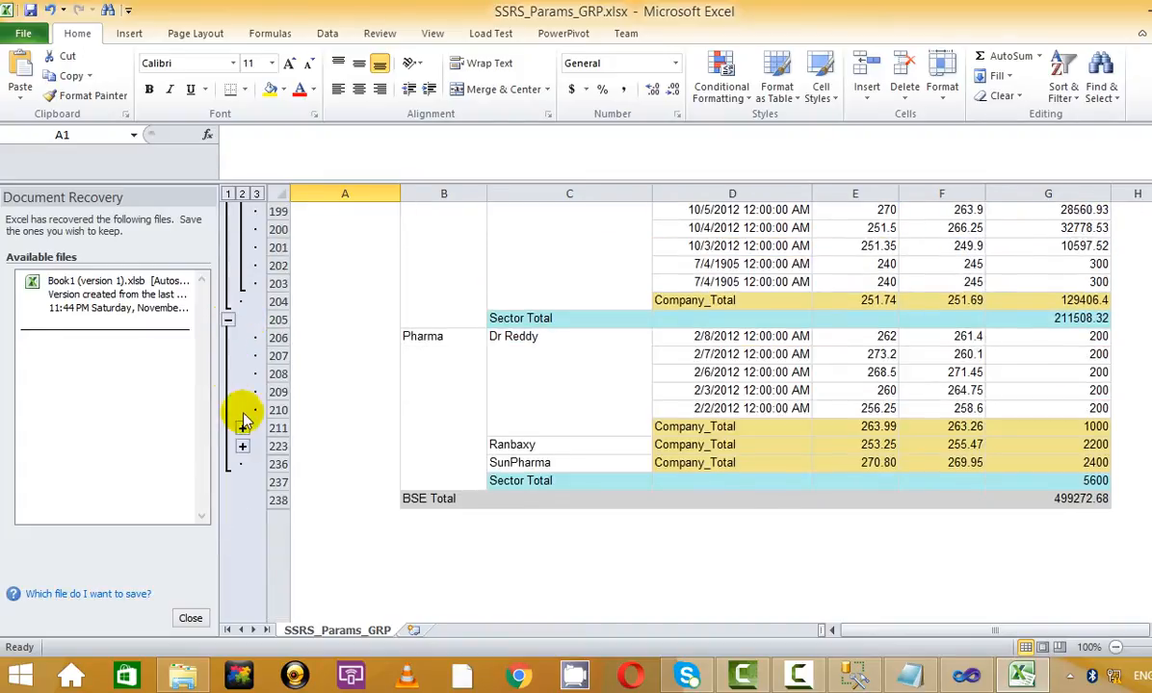
pyautogui.click(242, 445)
pyautogui.scroll(-5, 245, 437)
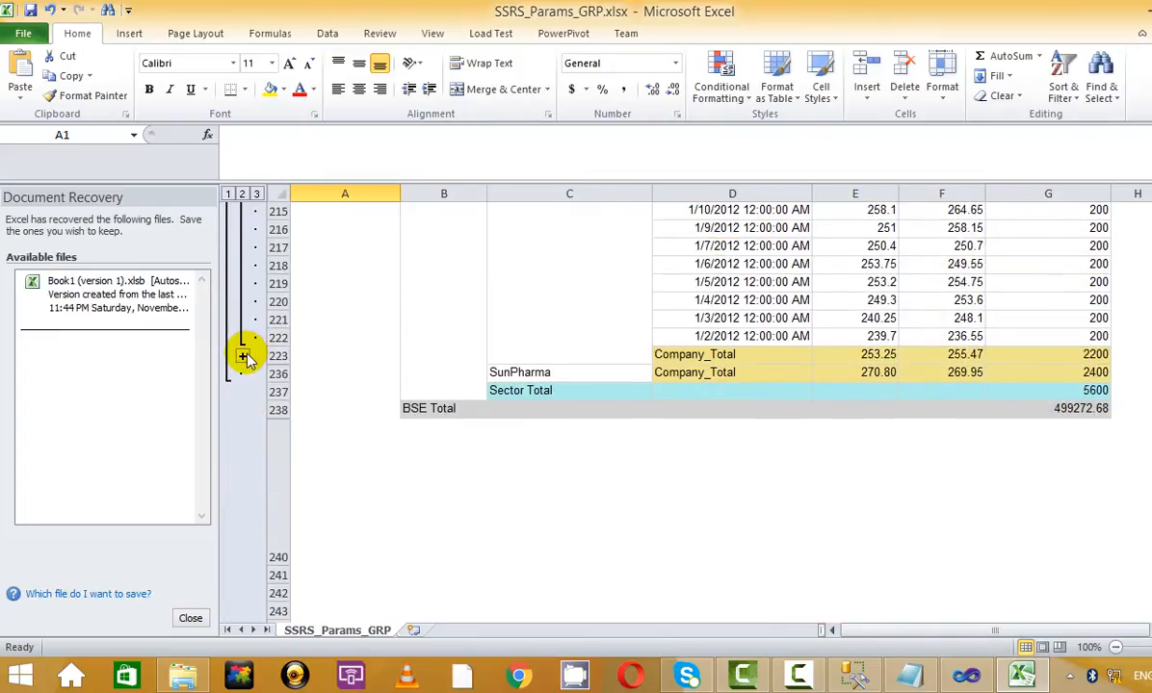
pyautogui.click(241, 374)
pyautogui.scroll(20, 276, 356)
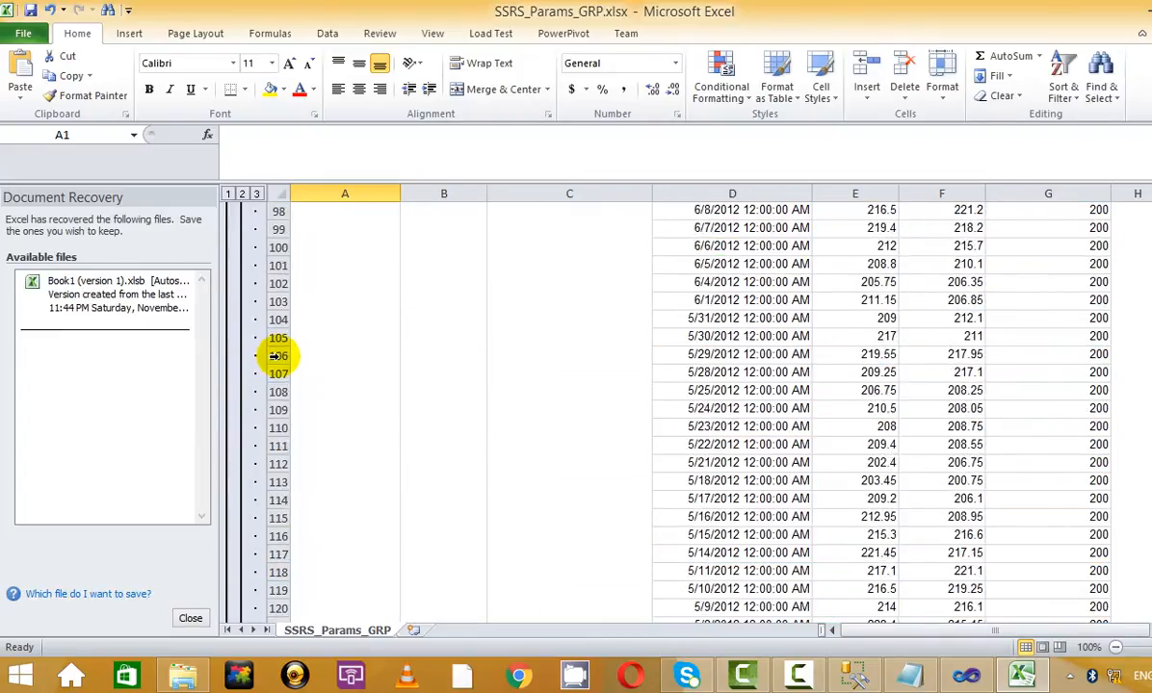
pyautogui.scroll(20, 276, 357)
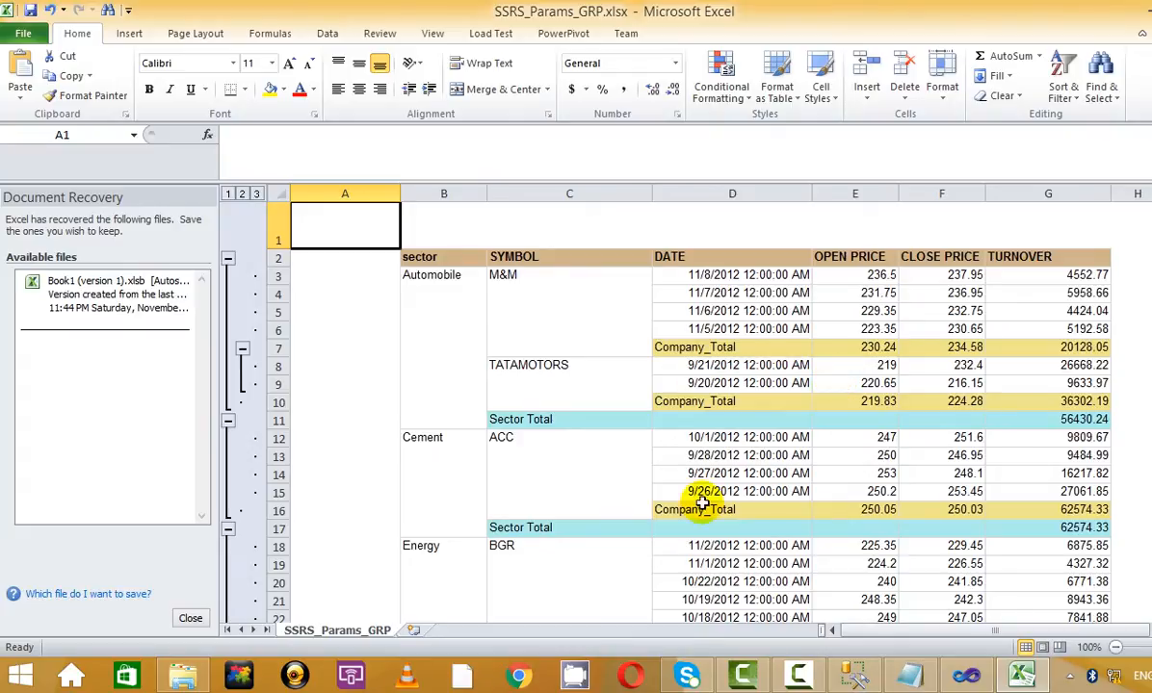
pyautogui.click(806, 678)
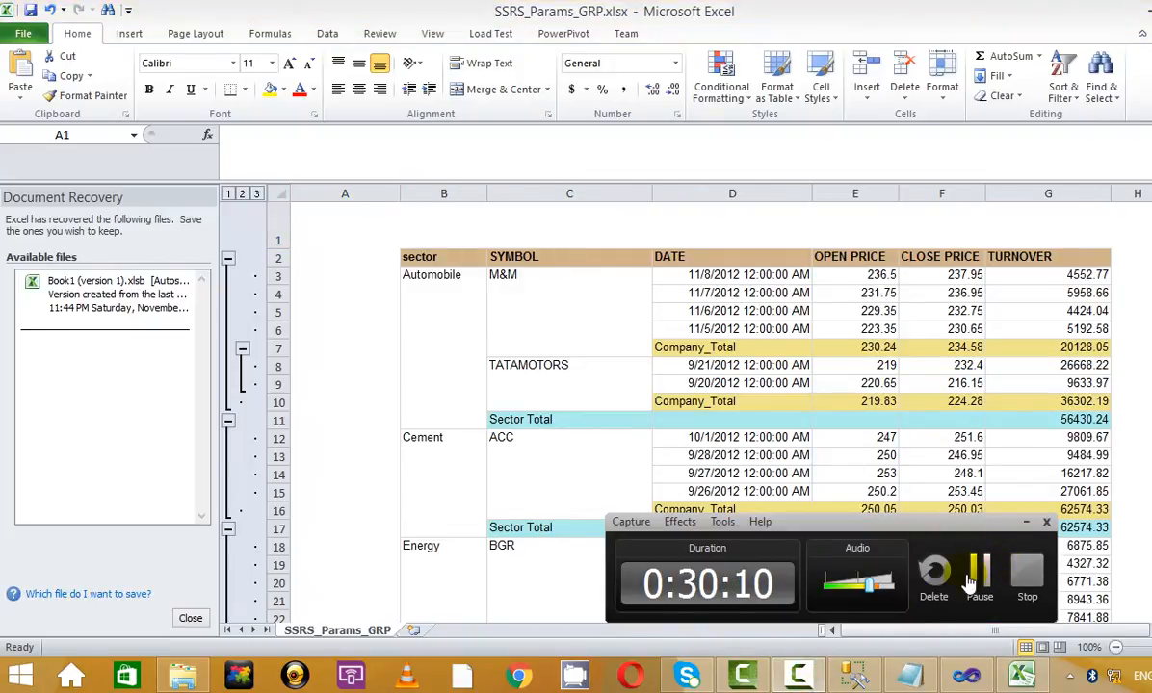
pyautogui.press('super+d')
pyautogui.click(798, 673)
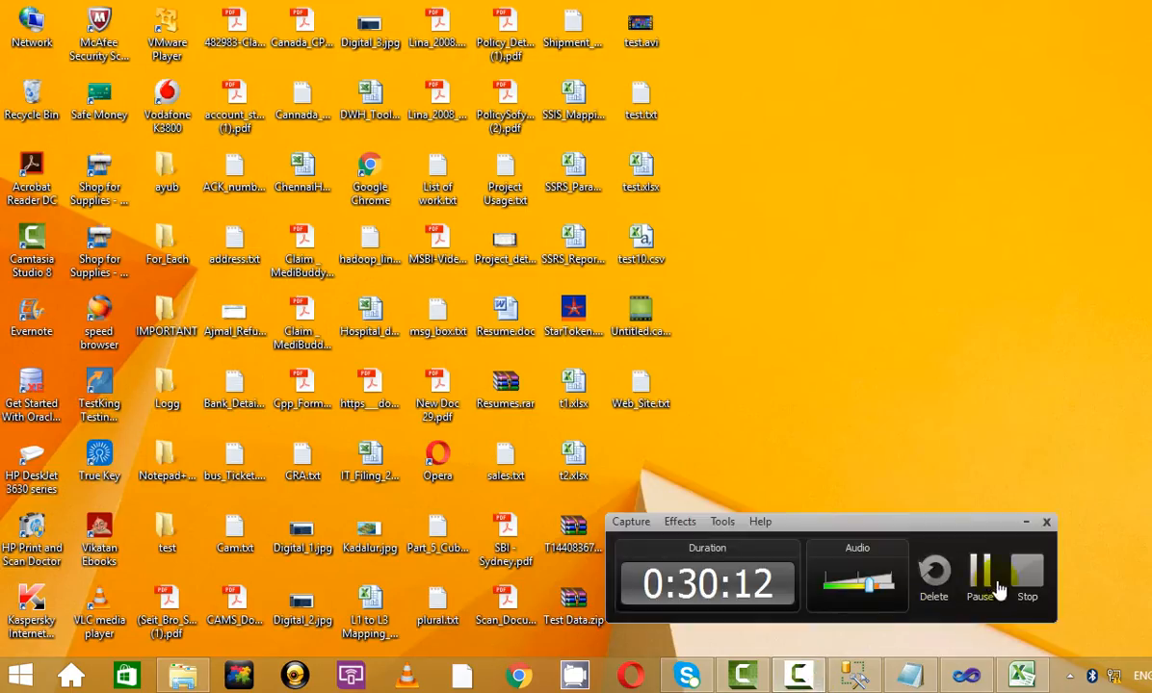
pyautogui.click(1025, 522)
pyautogui.rightClick(944, 312)
pyautogui.click(992, 401)
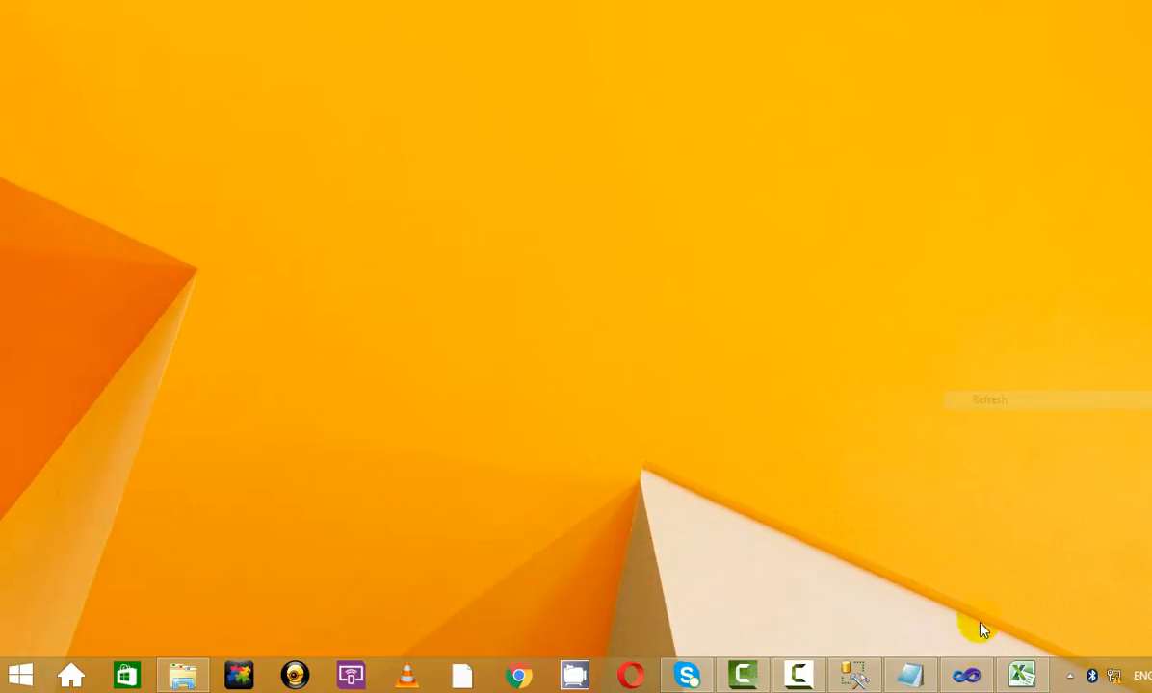
pyautogui.click(802, 677)
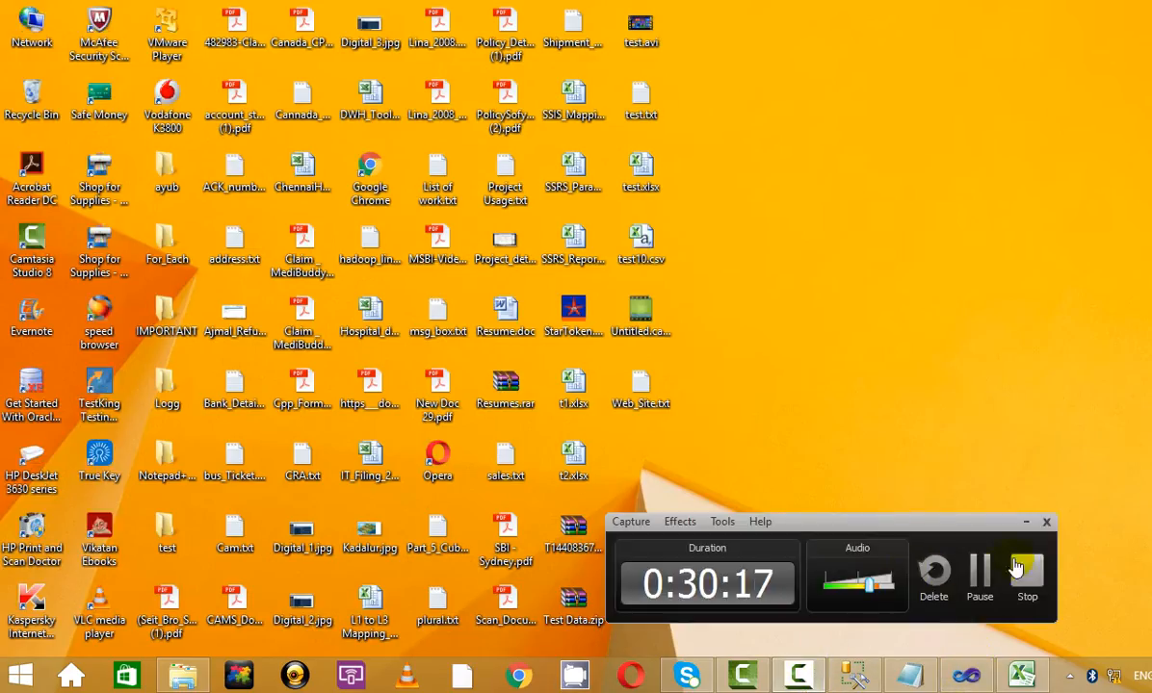
pyautogui.click(1025, 522)
# - Switch to Visual Studio and look at the SSRS_Params_GRP report in design and preview
pyautogui.click(966, 676)
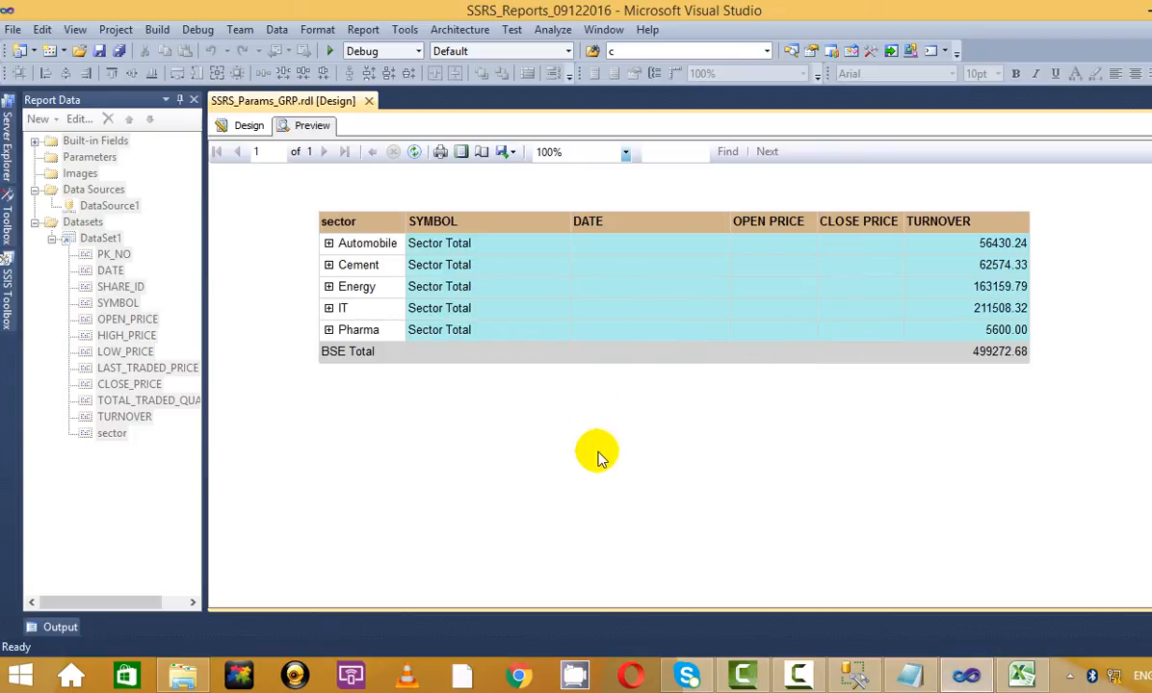
pyautogui.click(241, 128)
pyautogui.click(304, 127)
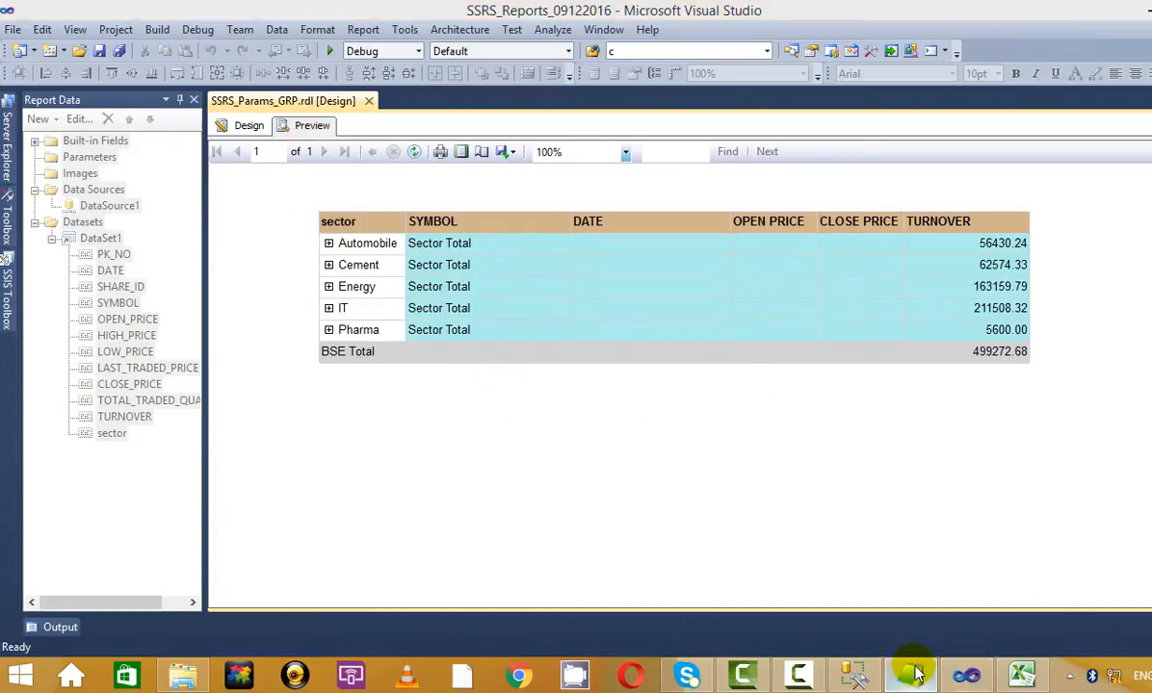
# - Switch to Notepad, underline the >>Parameters heading with dashes, and list "1]Report Parameter" and "2]Unbound Parameter" beneath it
pyautogui.click(911, 674)
pyautogui.click(141, 390)
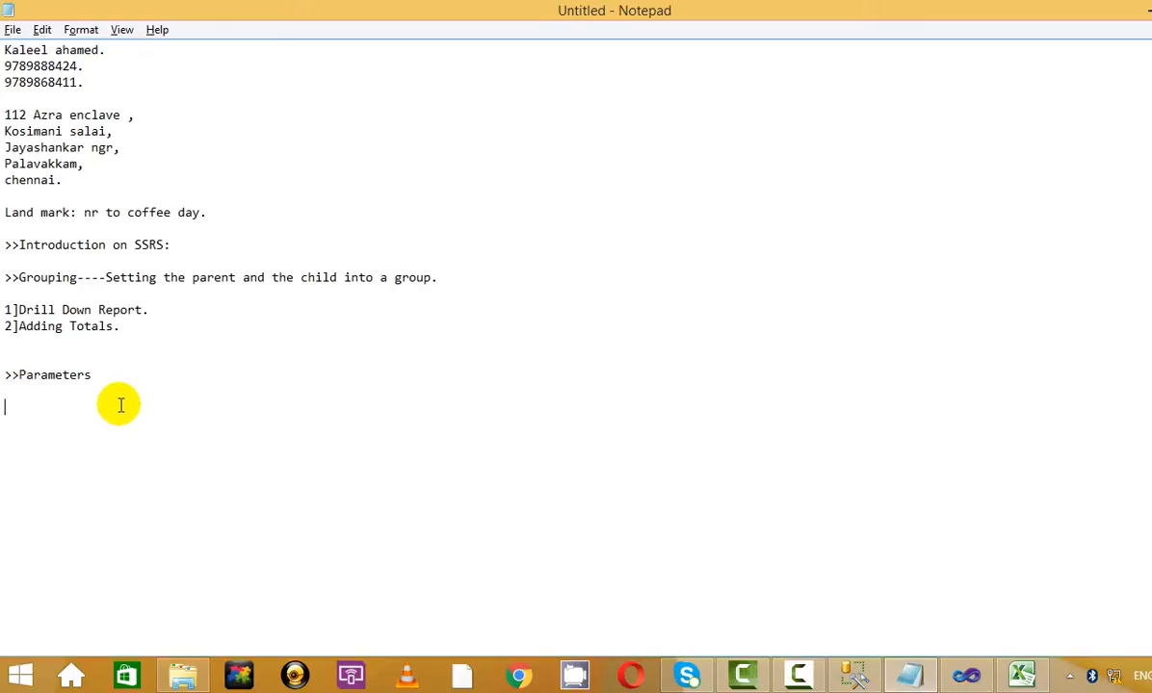
pyautogui.press('Return')
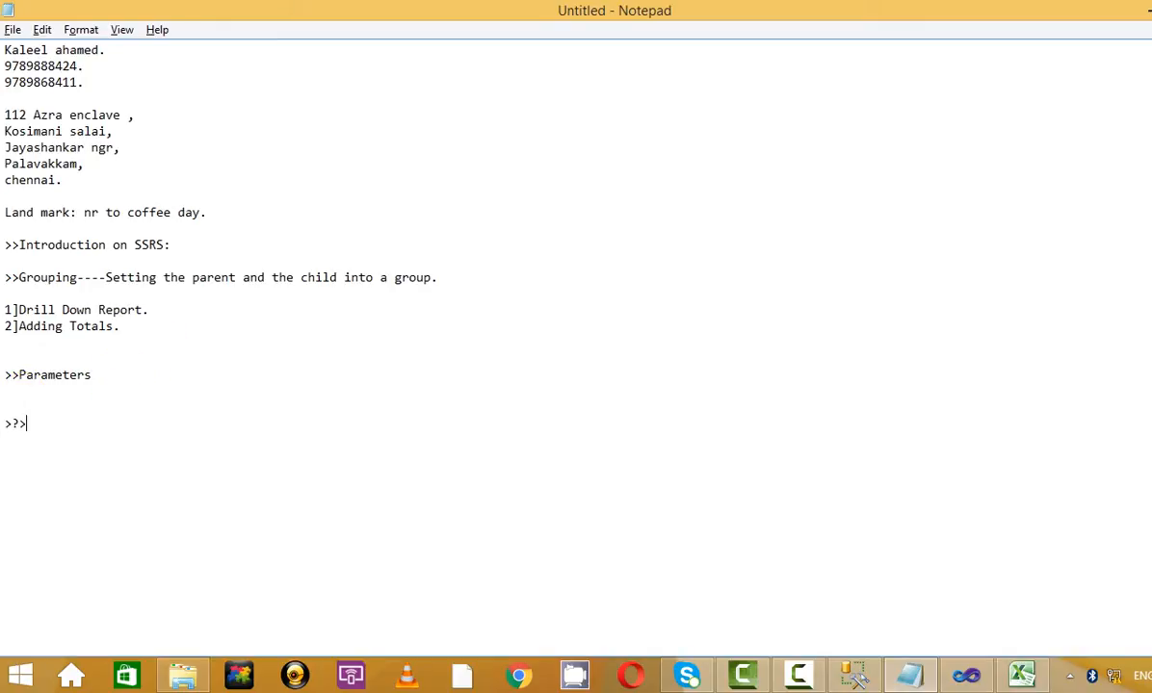
pyautogui.click(121, 405)
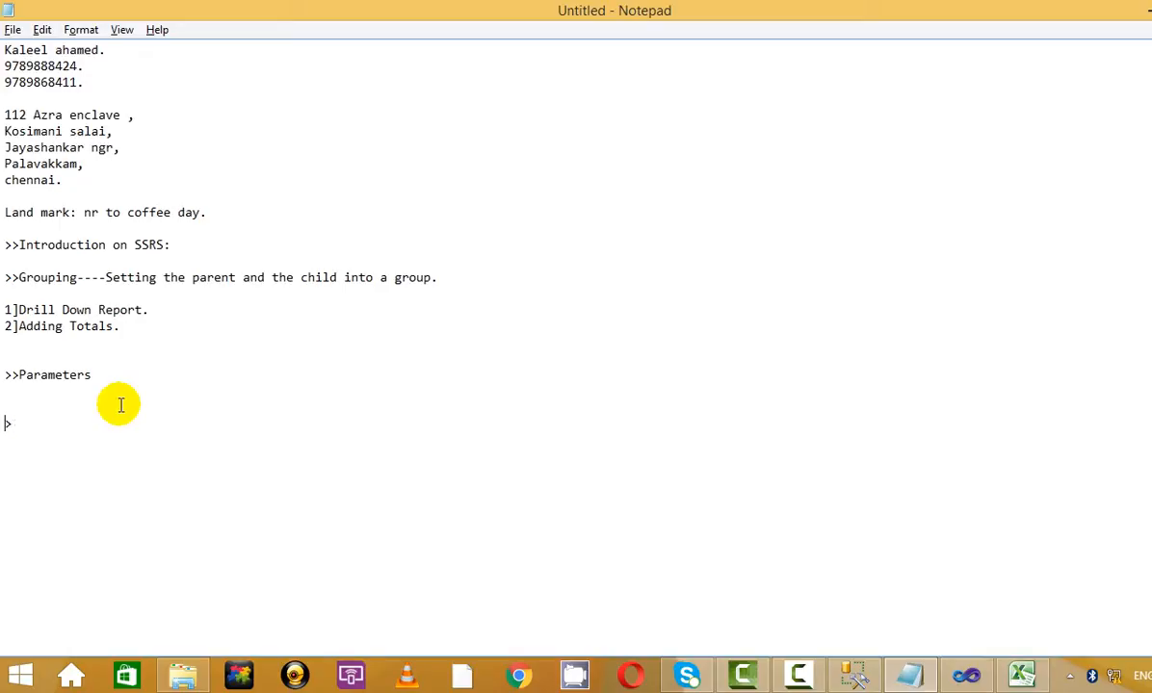
pyautogui.write('--------------')
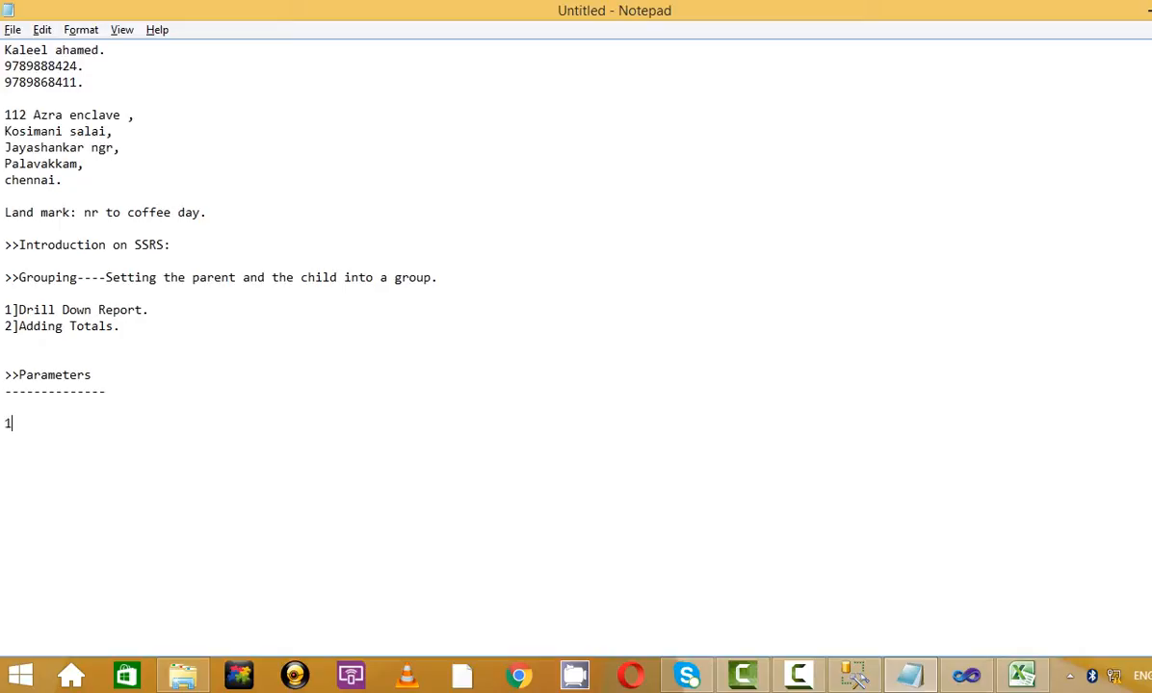
pyautogui.write('eport Parameter')
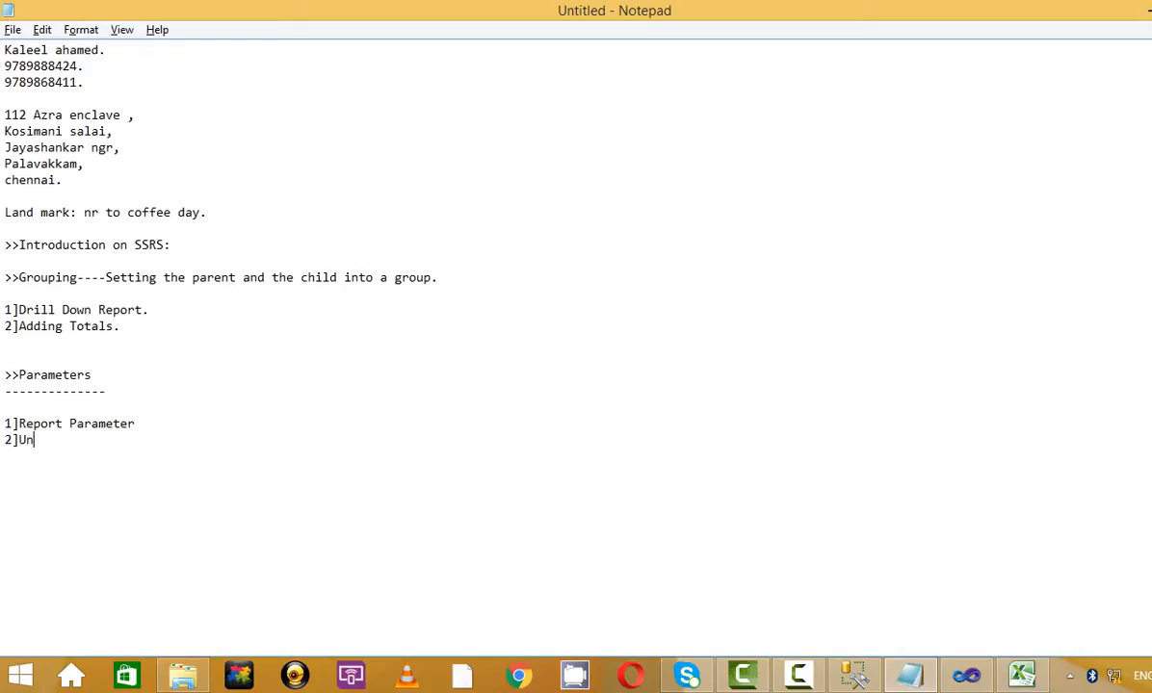
pyautogui.write('bound Parameter')
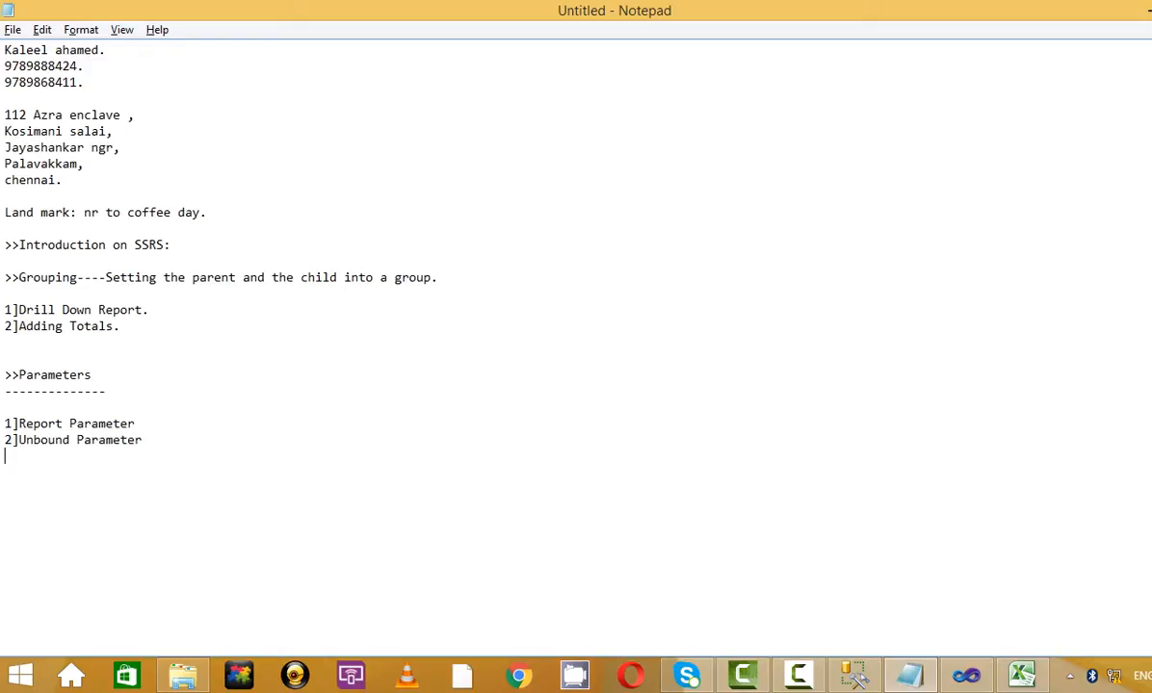
# - Insert a "Dataset parameter" line numbered 2 between the Report Parameter and Unbound Parameter entries
pyautogui.press('Up')
pyautogui.press('Return')
pyautogui.press('Up')
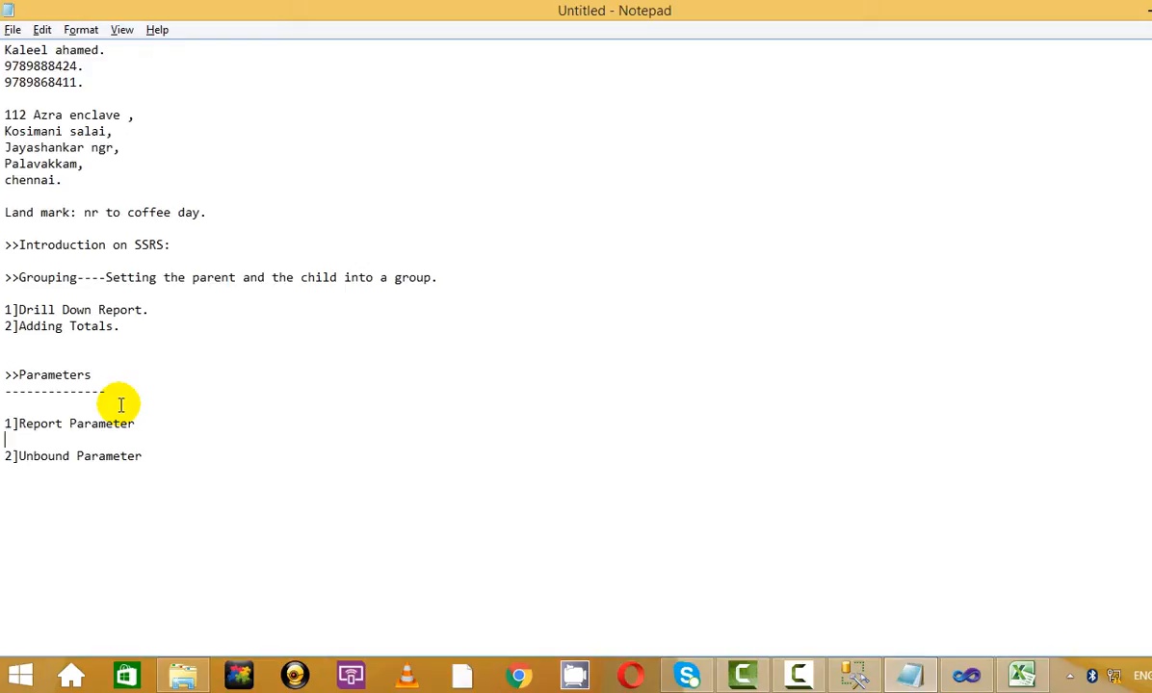
pyautogui.write('Dataset parameter')
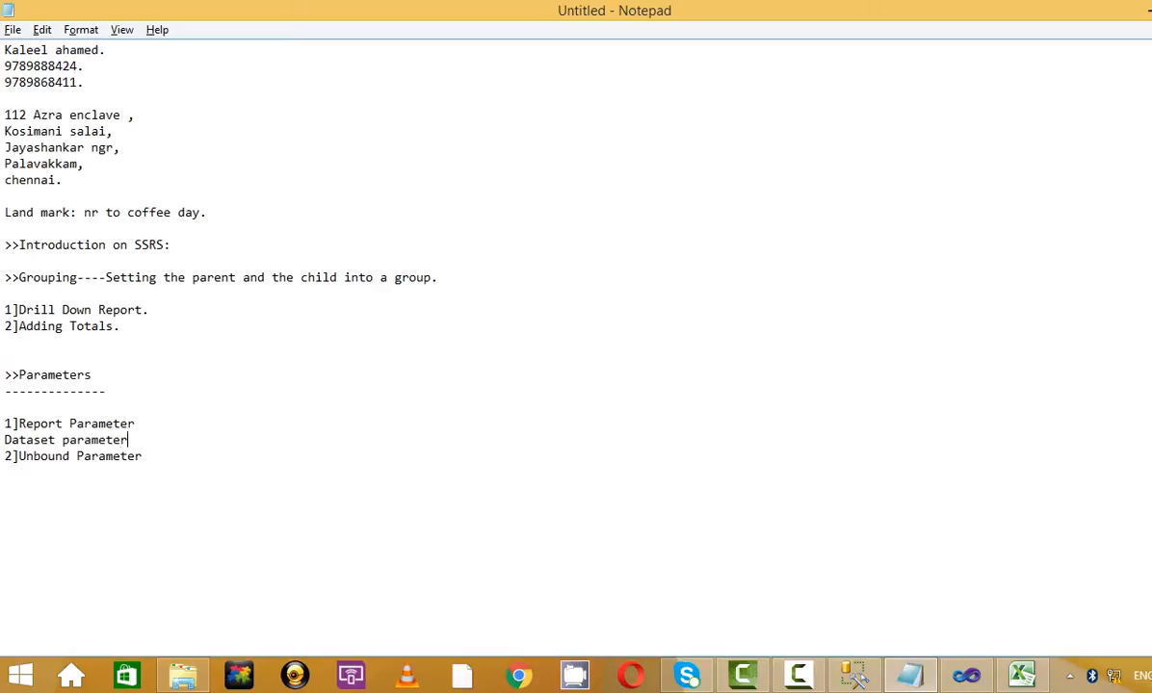
pyautogui.press('Return')
pyautogui.press('Up')
pyautogui.write('2')
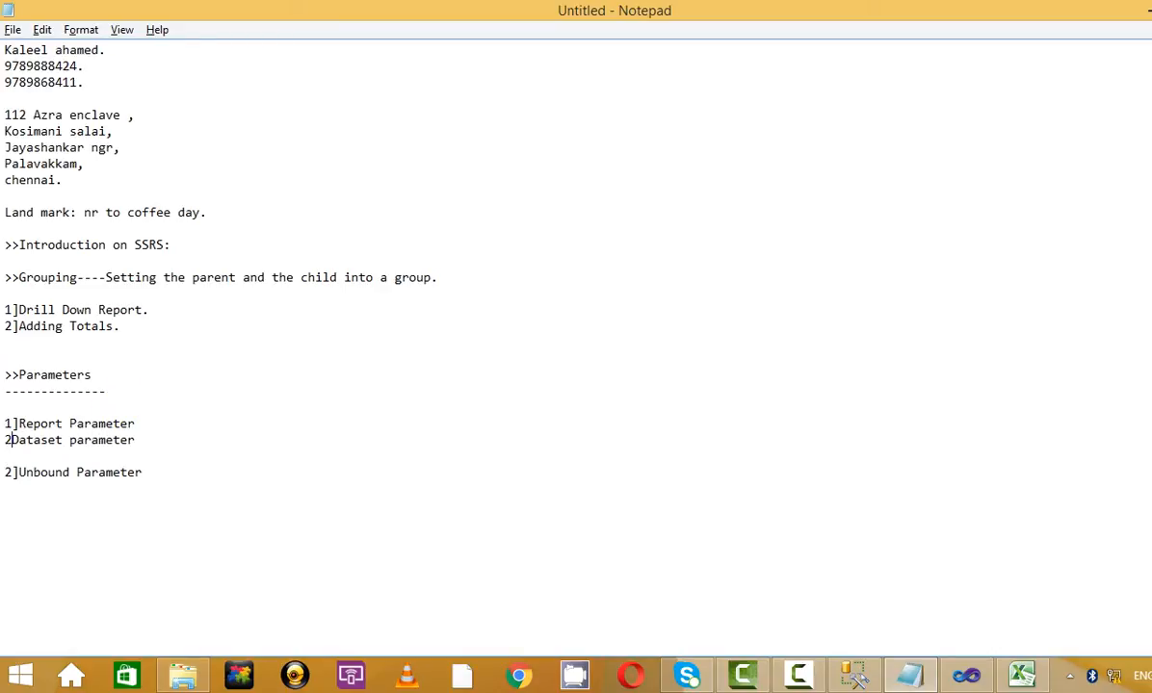
# - Replace the brackets in the parameter list with spaces, remove the blank line, and renumber Unbound Parameter as 3
pyautogui.press('Up')
pyautogui.press('BackSpace')
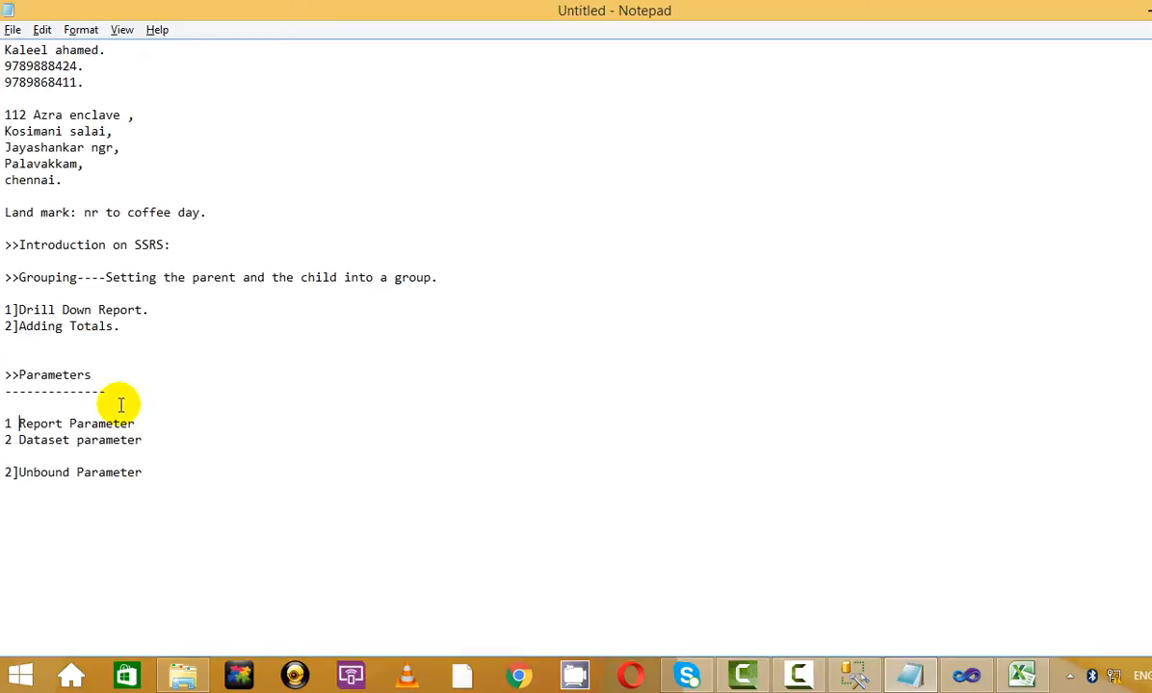
pyautogui.press('Down')
pyautogui.press('Down')
pyautogui.press('Down')
pyautogui.press('BackSpace')
pyautogui.press('BackSpace')
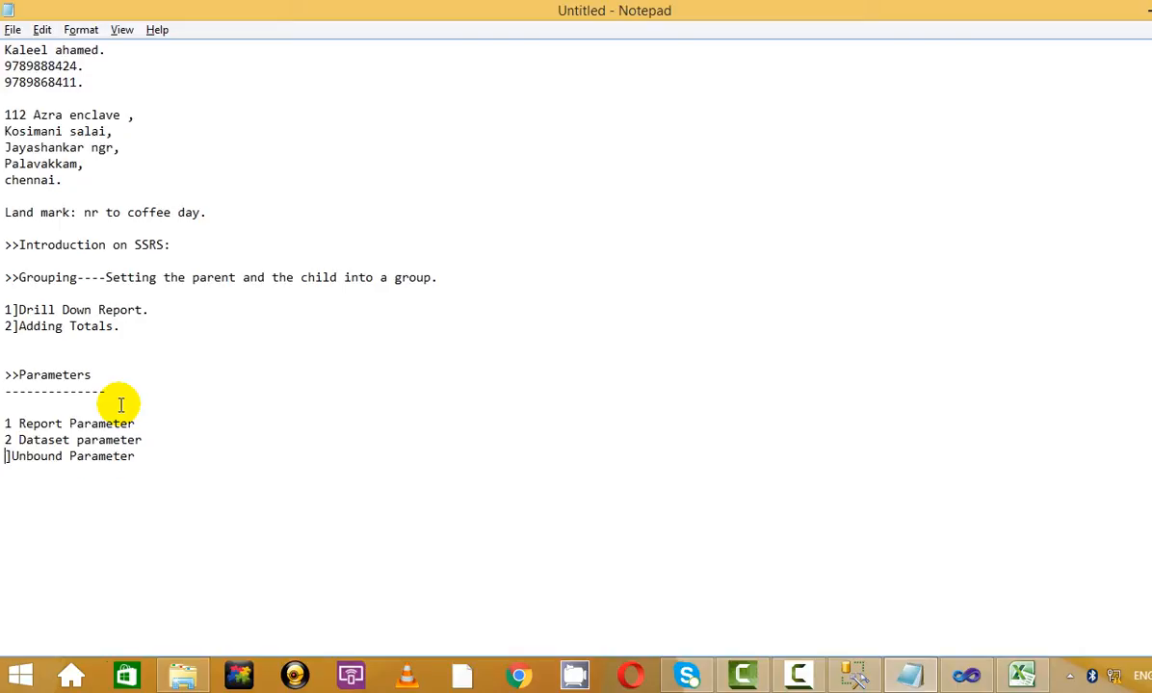
pyautogui.press('Delete')
pyautogui.write('3')
pyautogui.press('Down')
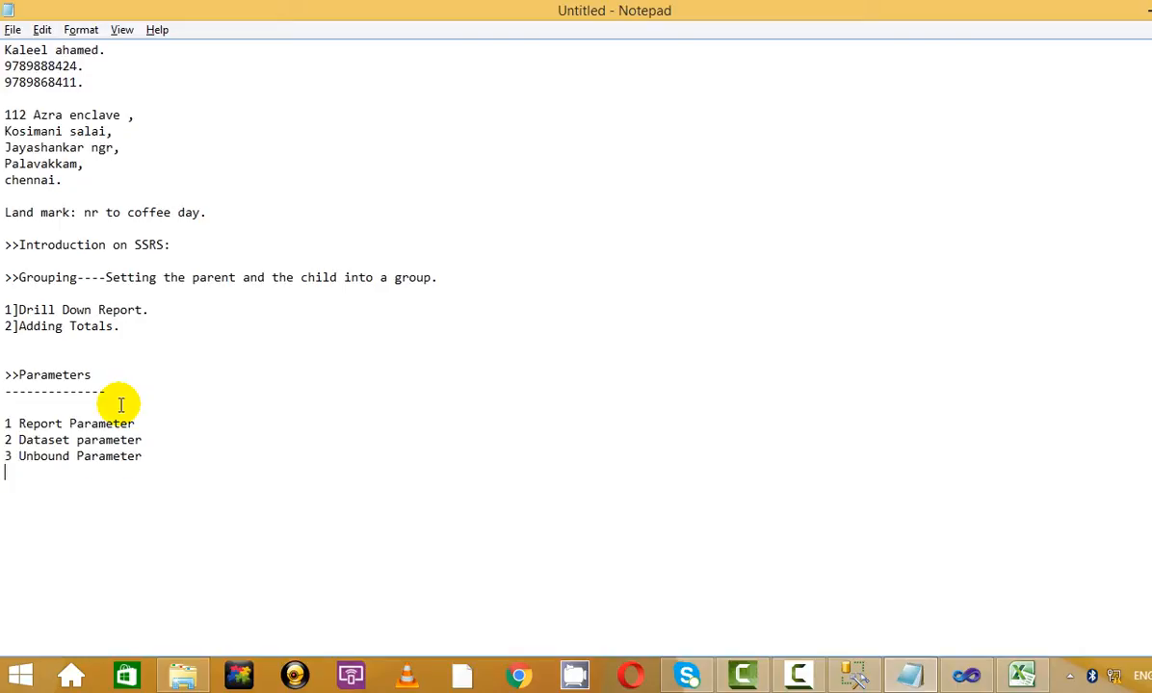
# - Add "4 Cascading Parameter" and "5 Multilevel Parameter." to the end of the parameter list
pyautogui.write('4')
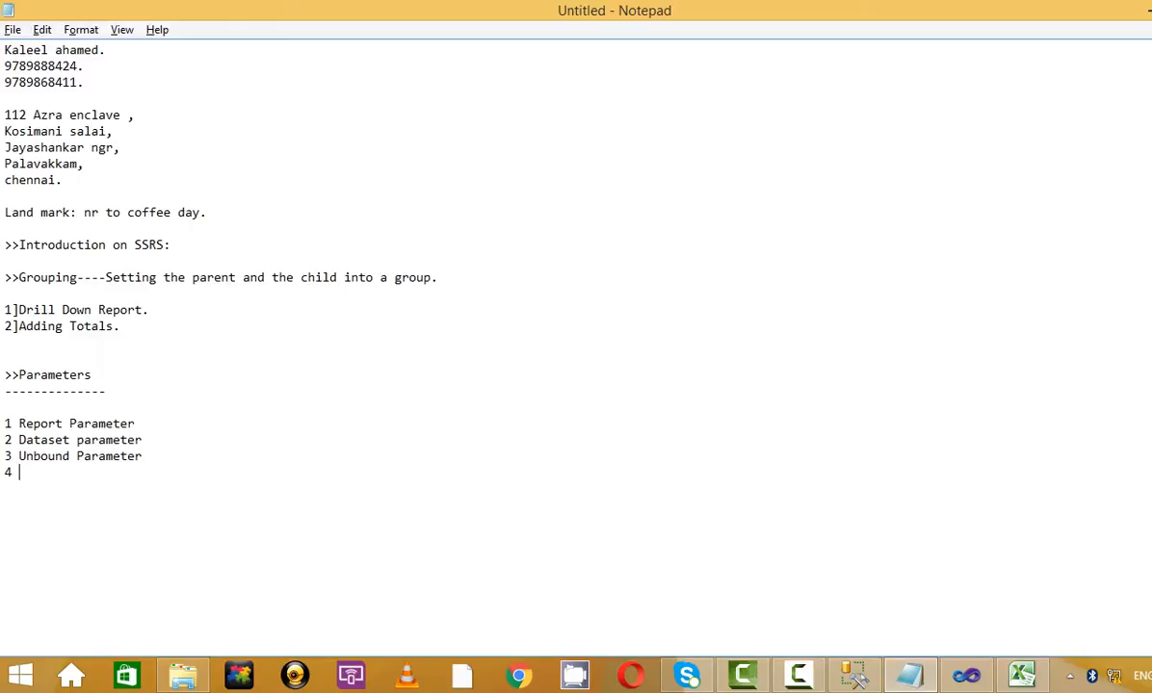
pyautogui.write(' Cascadui')
pyautogui.write('g Parameter')
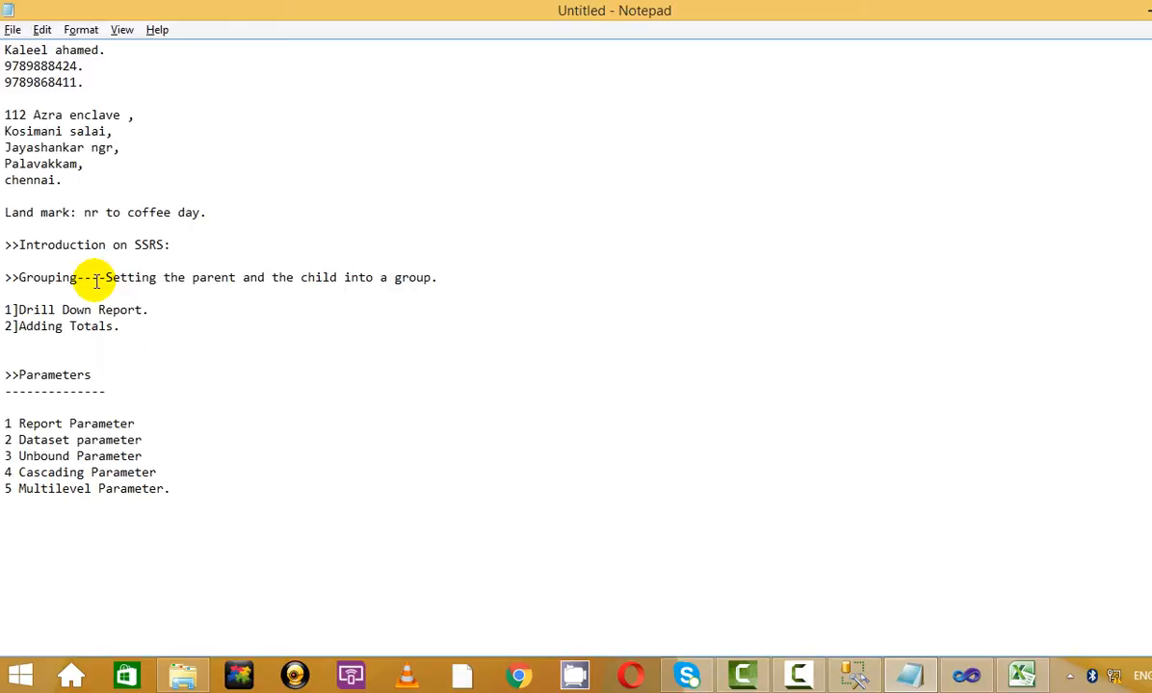
# - Switch to SQL Server Management Studio to view the BHEL_PRICE10 query results, and return to the Notepad notes
pyautogui.click(852, 675)
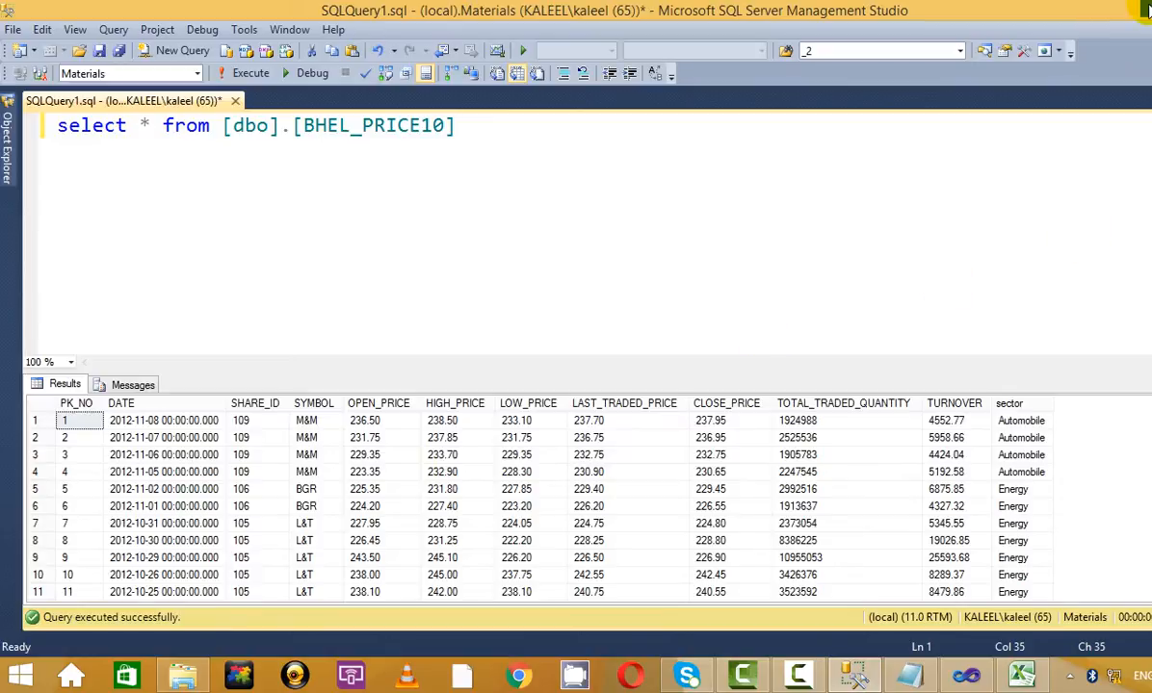
pyautogui.click(1080, 10)
pyautogui.click(813, 675)
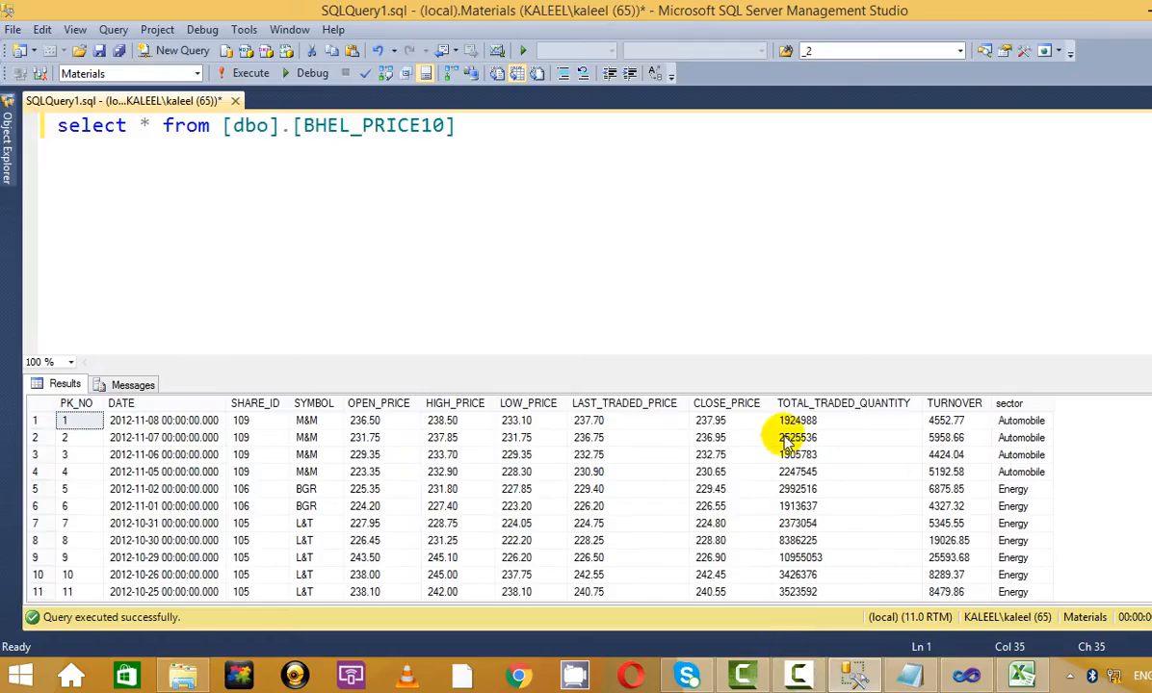
pyautogui.moveTo(966, 674)
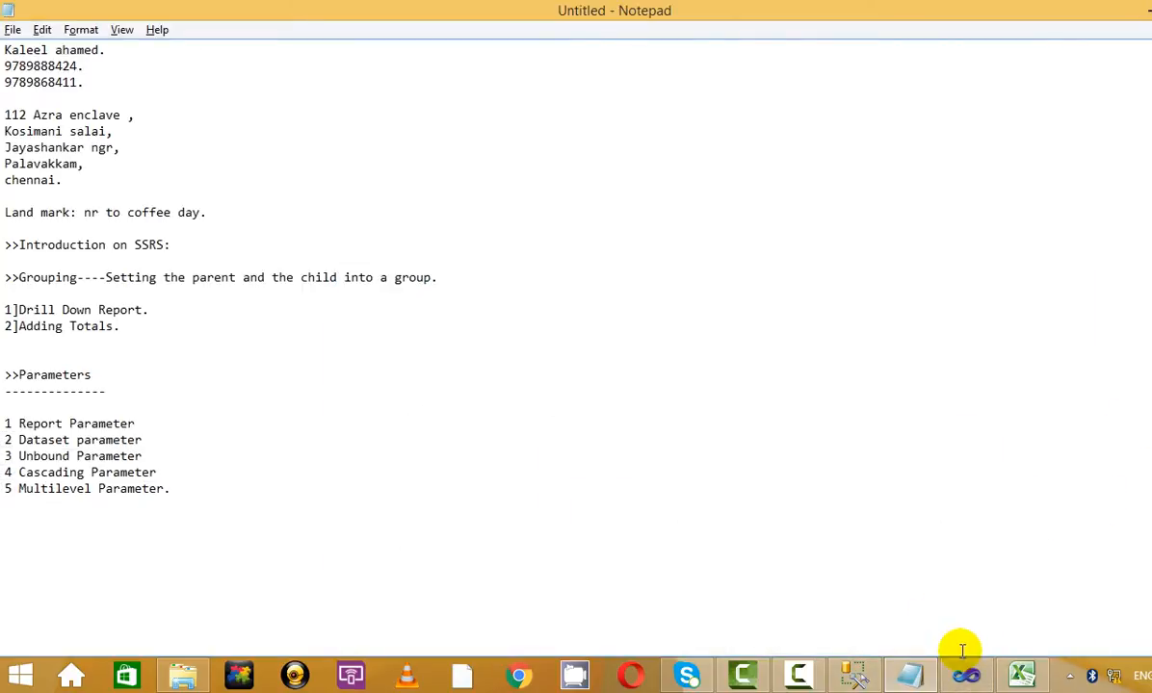
# - Switch to Visual Studio to view the sector totals report preview, and return to the parameter notes in Notepad
pyautogui.click(964, 642)
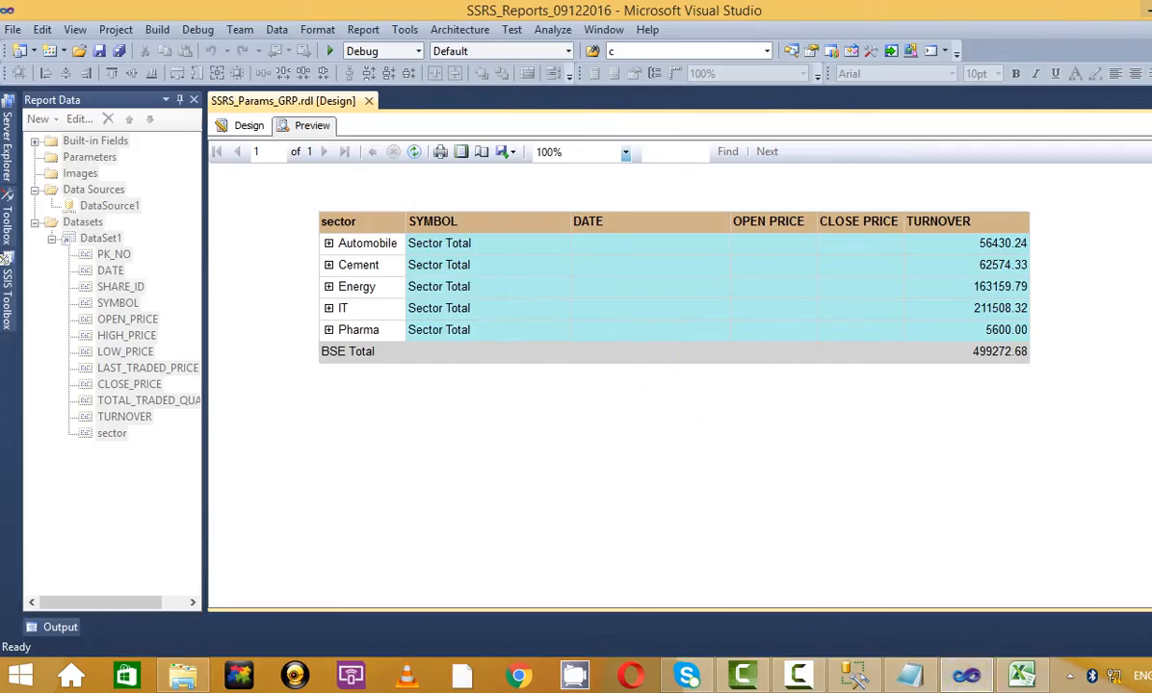
pyautogui.click(1145, 16)
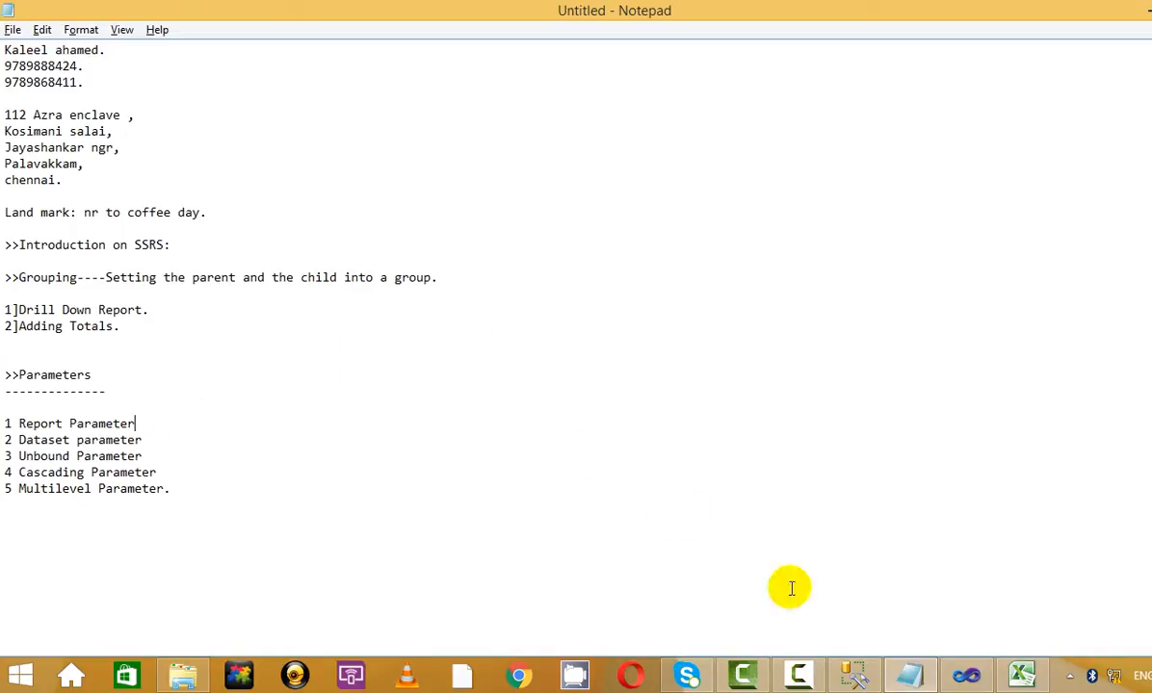
pyautogui.moveTo(854, 677)
pyautogui.click(532, 452)
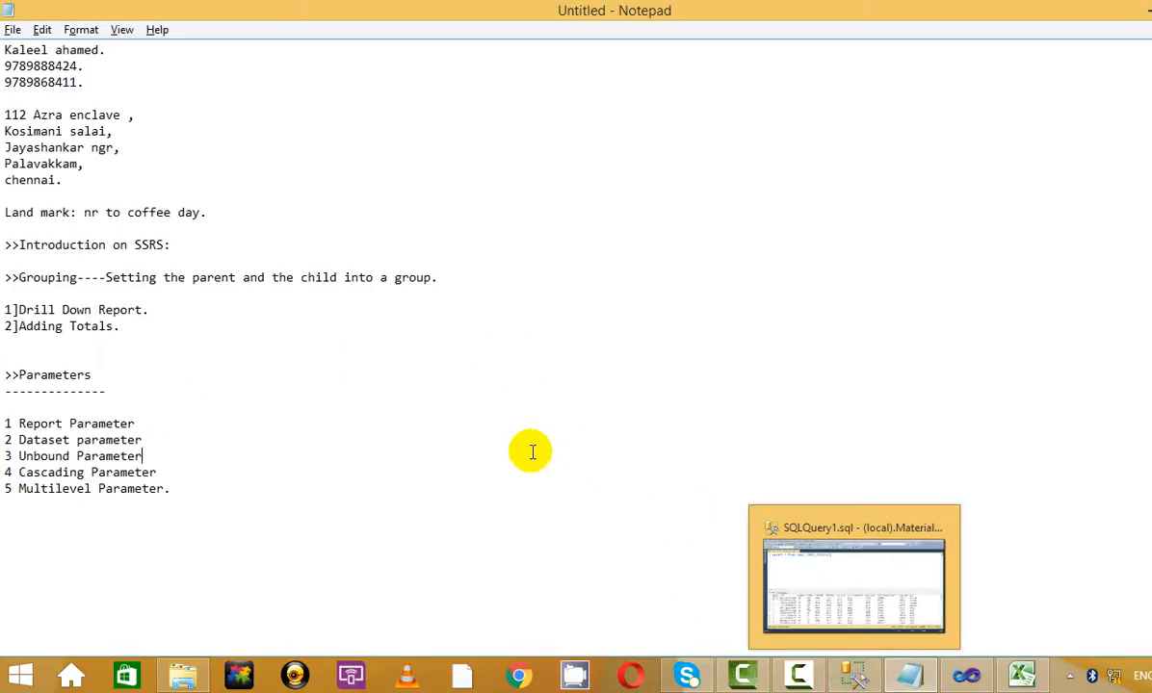
# - Switch to File Explorer and search the folders on the H: drive for training material, down to the SSRS folder
pyautogui.click(182, 675)
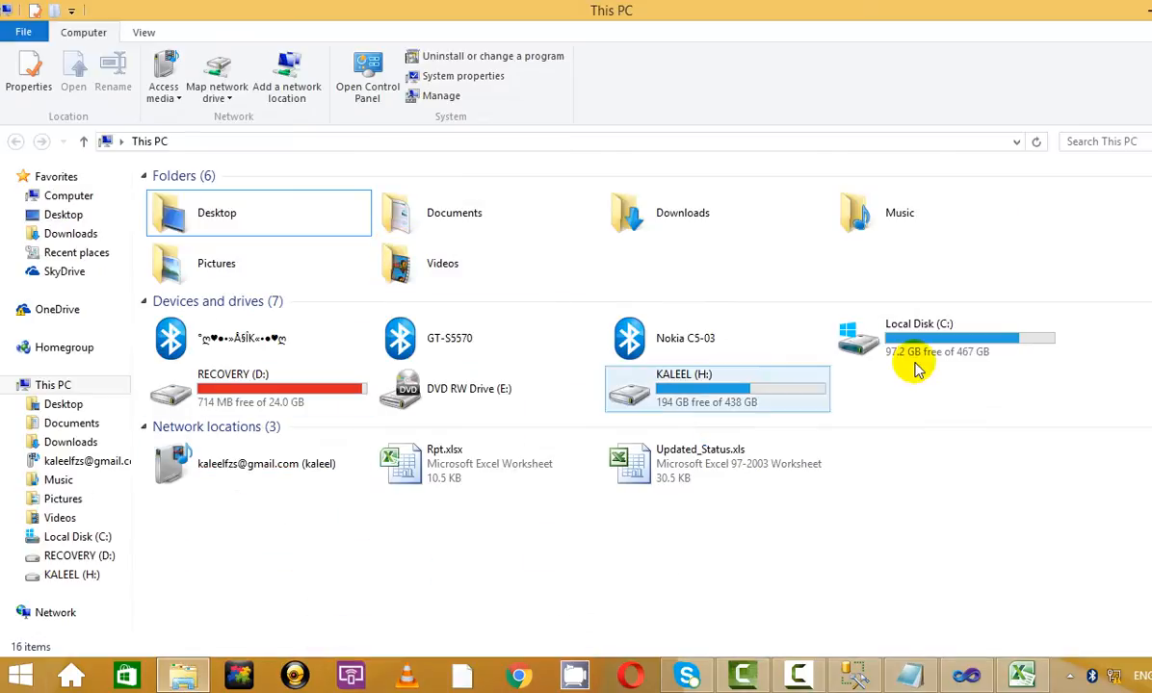
pyautogui.doubleClick(823, 387)
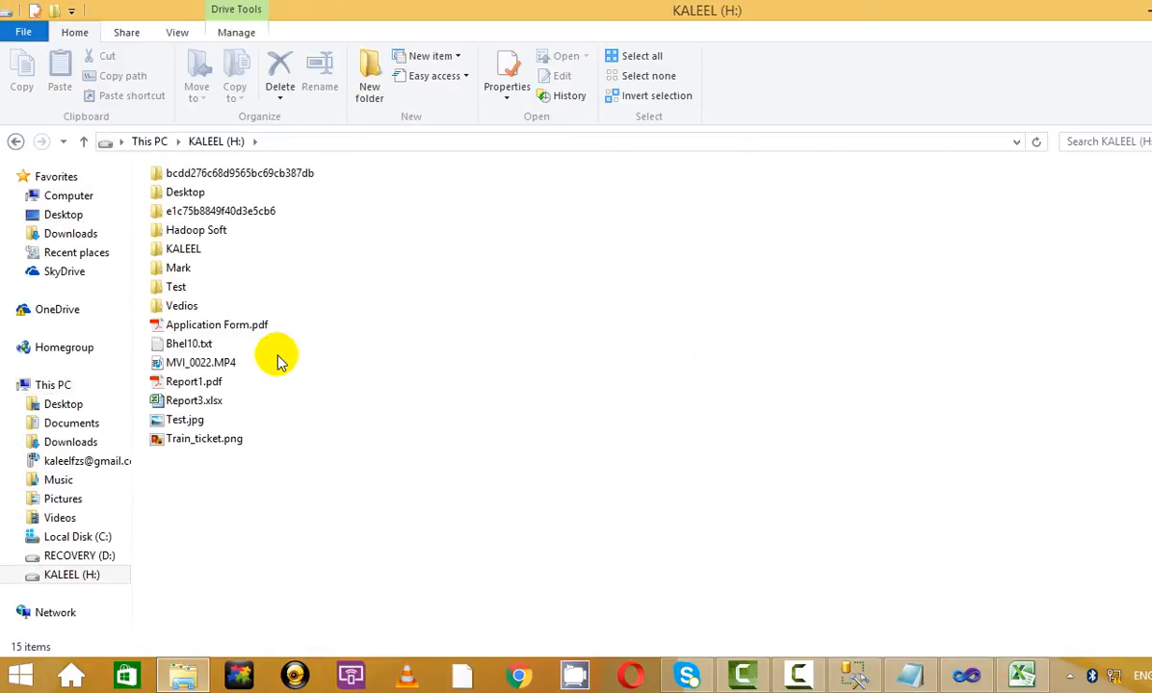
pyautogui.doubleClick(183, 249)
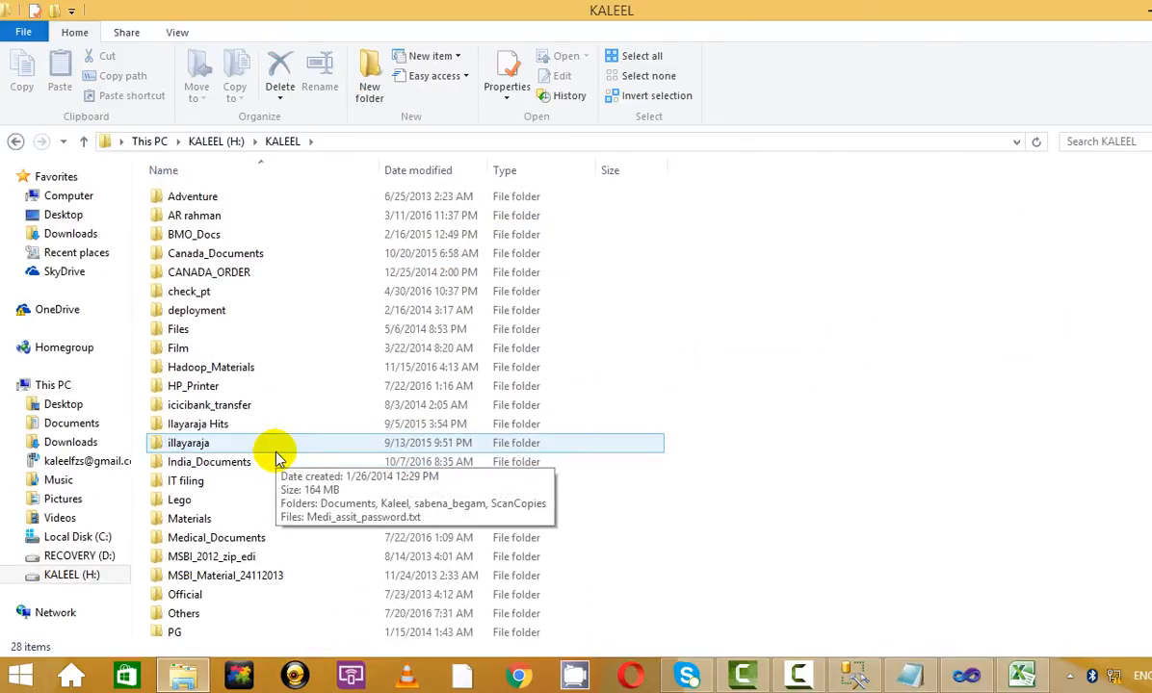
pyautogui.scroll(-2, 276, 459)
pyautogui.scroll(2, 277, 458)
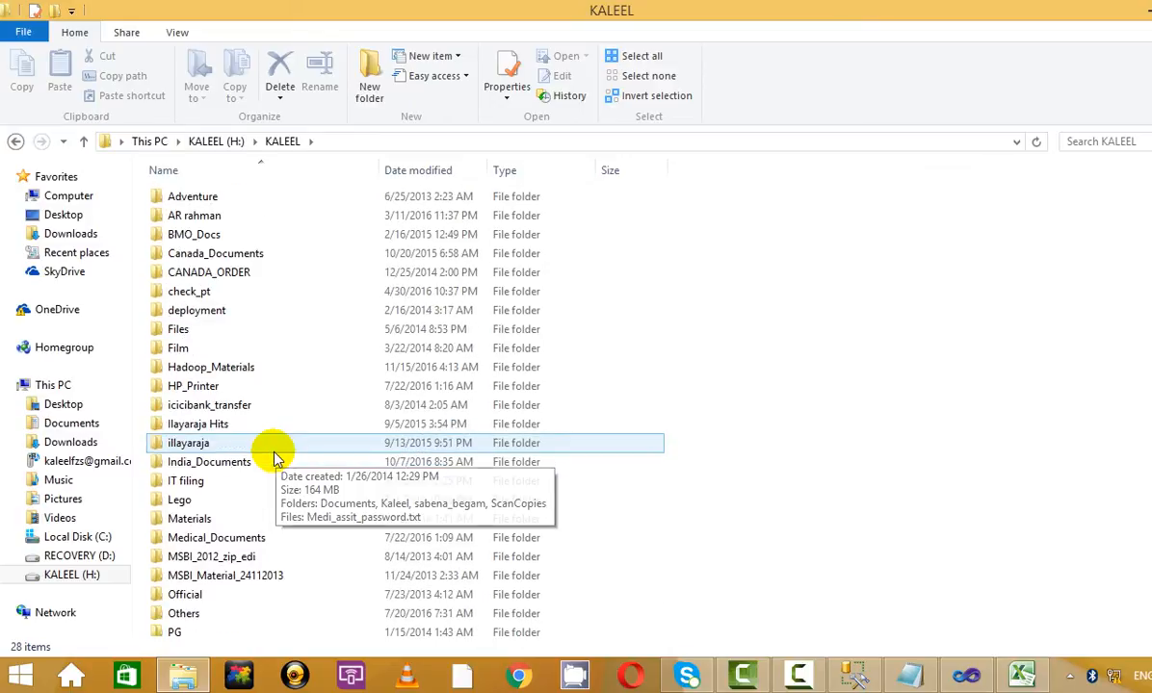
pyautogui.click(216, 141)
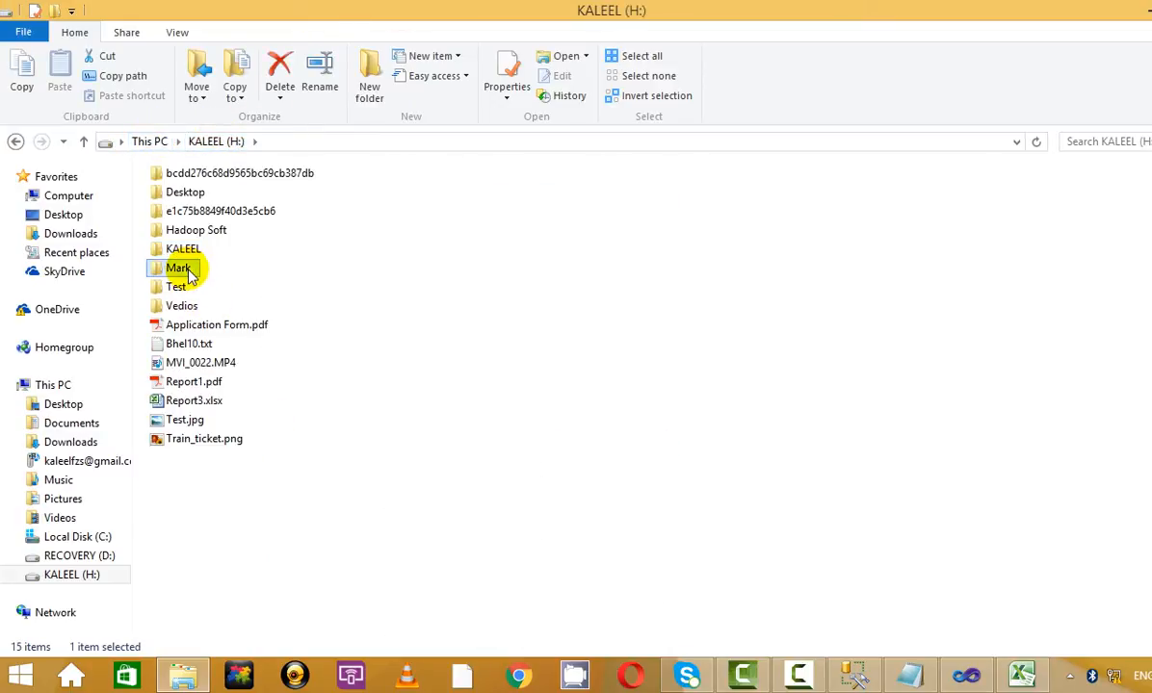
pyautogui.doubleClick(188, 270)
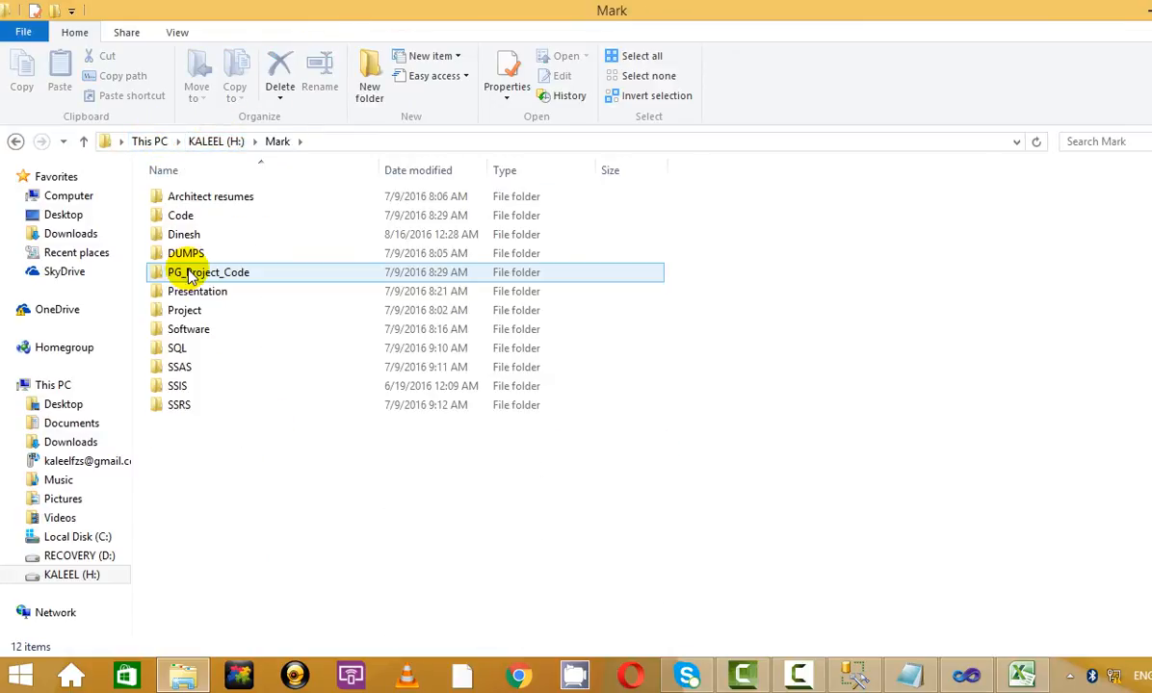
pyautogui.doubleClick(183, 407)
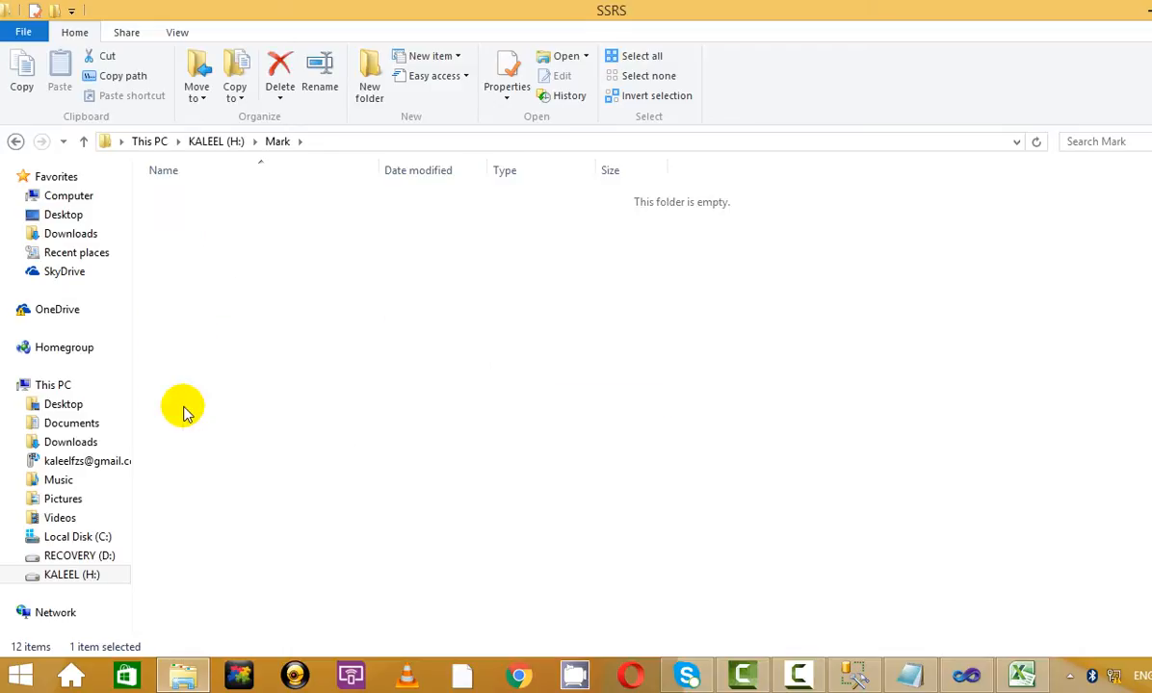
# - Back out of the SSRS folder, look over the larger H: drive folder list, and return to This PC
pyautogui.click(15, 141)
pyautogui.click(16, 142)
pyautogui.click(15, 142)
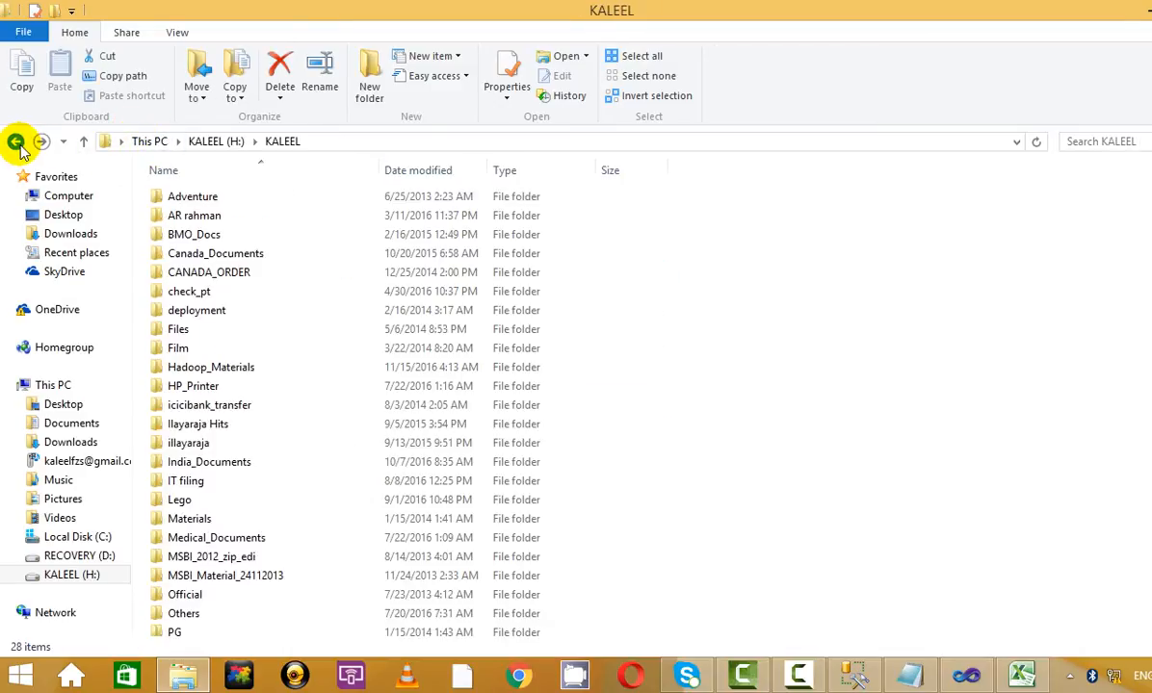
pyautogui.scroll(-2, 334, 321)
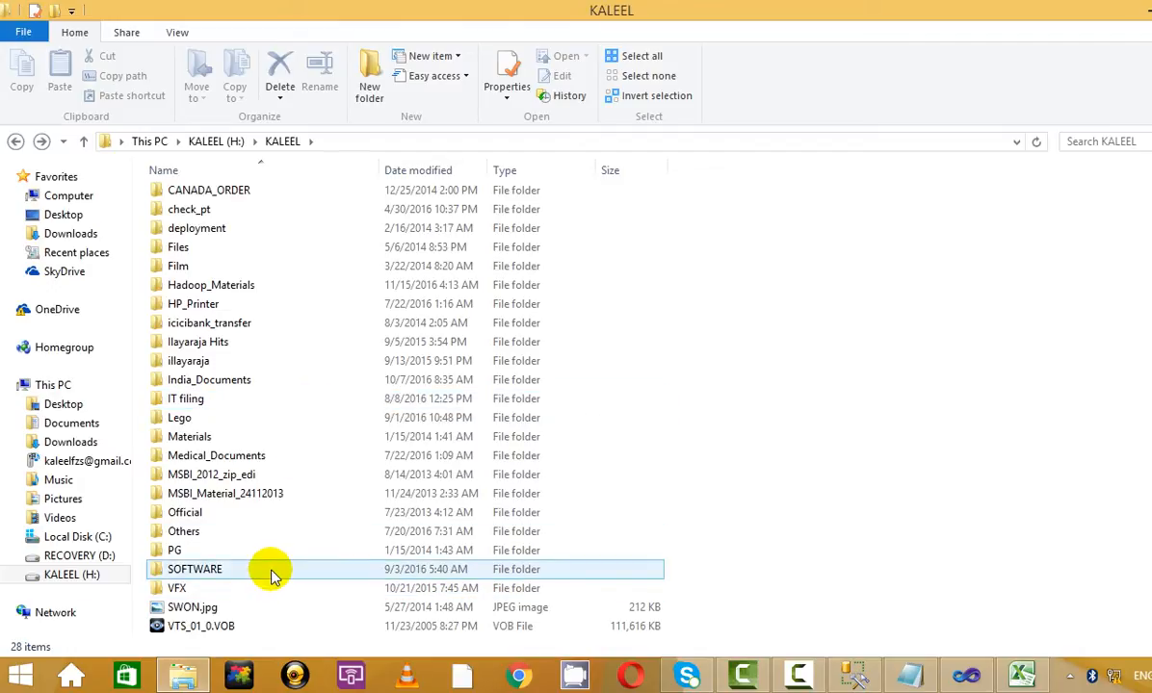
pyautogui.click(210, 141)
pyautogui.click(144, 141)
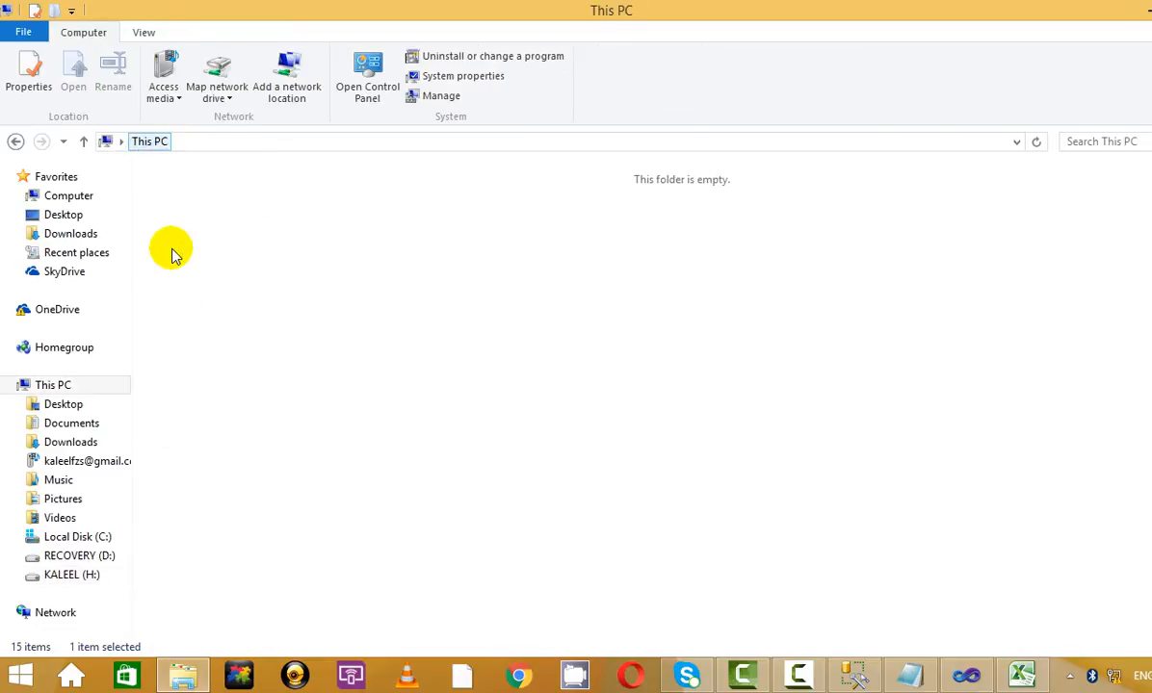
# - Open the Traning folder on Local Disk (C:) and look through its contents, checking the neighbouring videos folder on the way
pyautogui.doubleClick(882, 332)
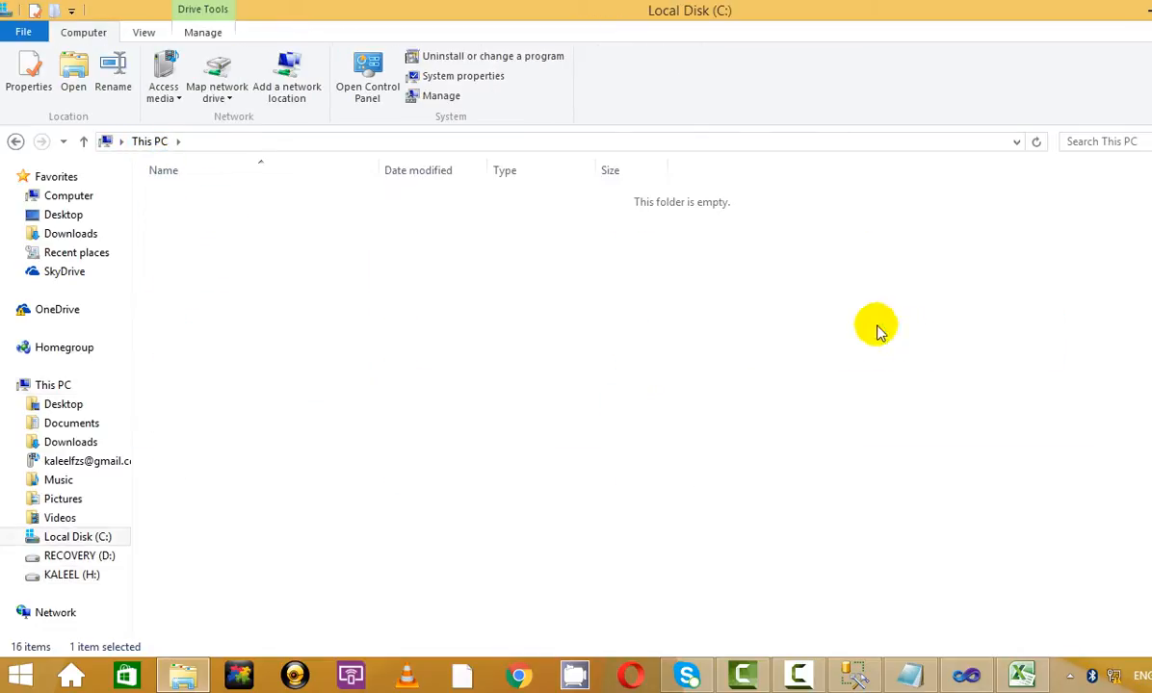
pyautogui.doubleClick(200, 371)
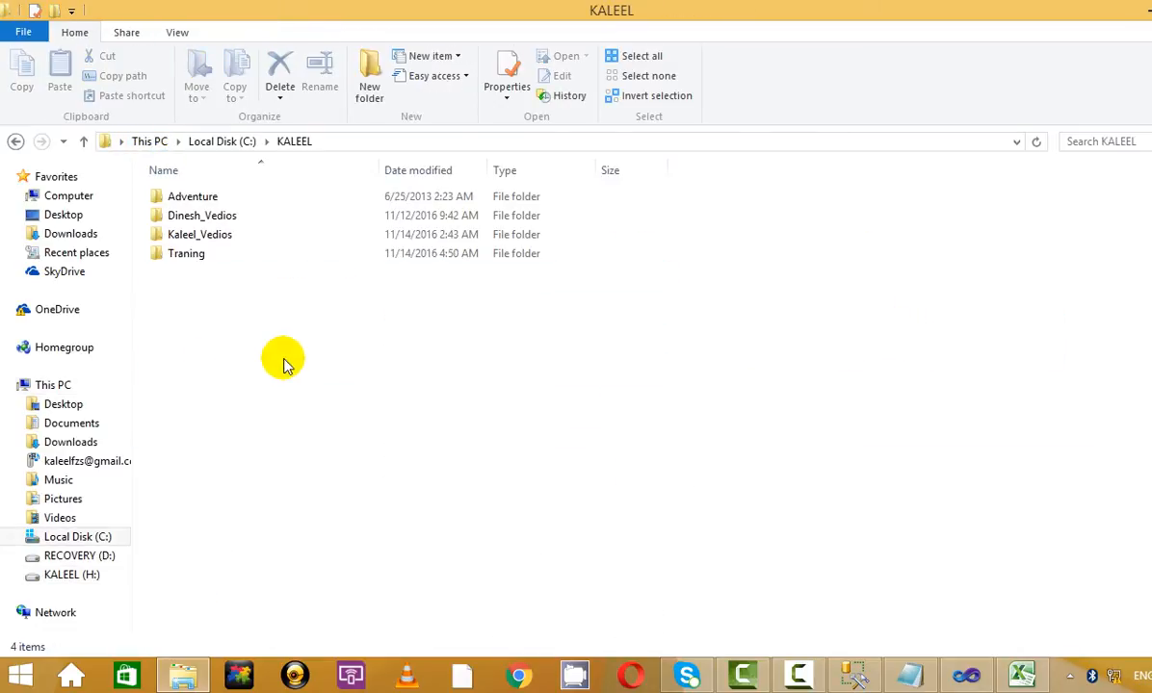
pyautogui.doubleClick(205, 239)
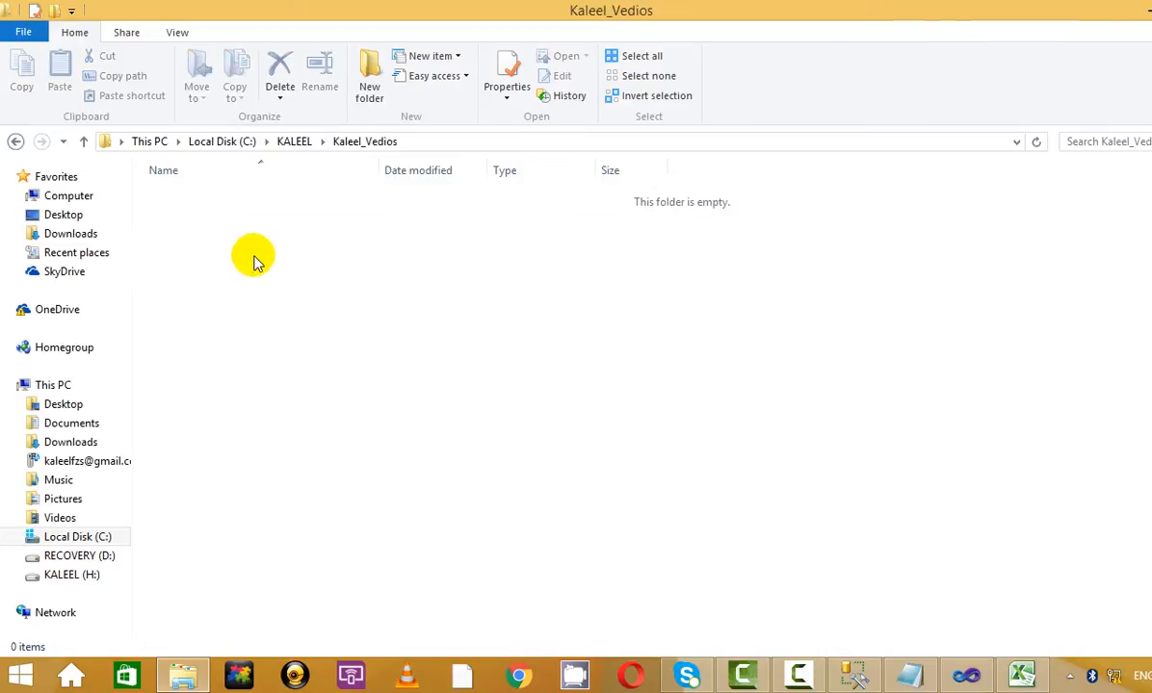
pyautogui.click(16, 141)
pyautogui.doubleClick(193, 255)
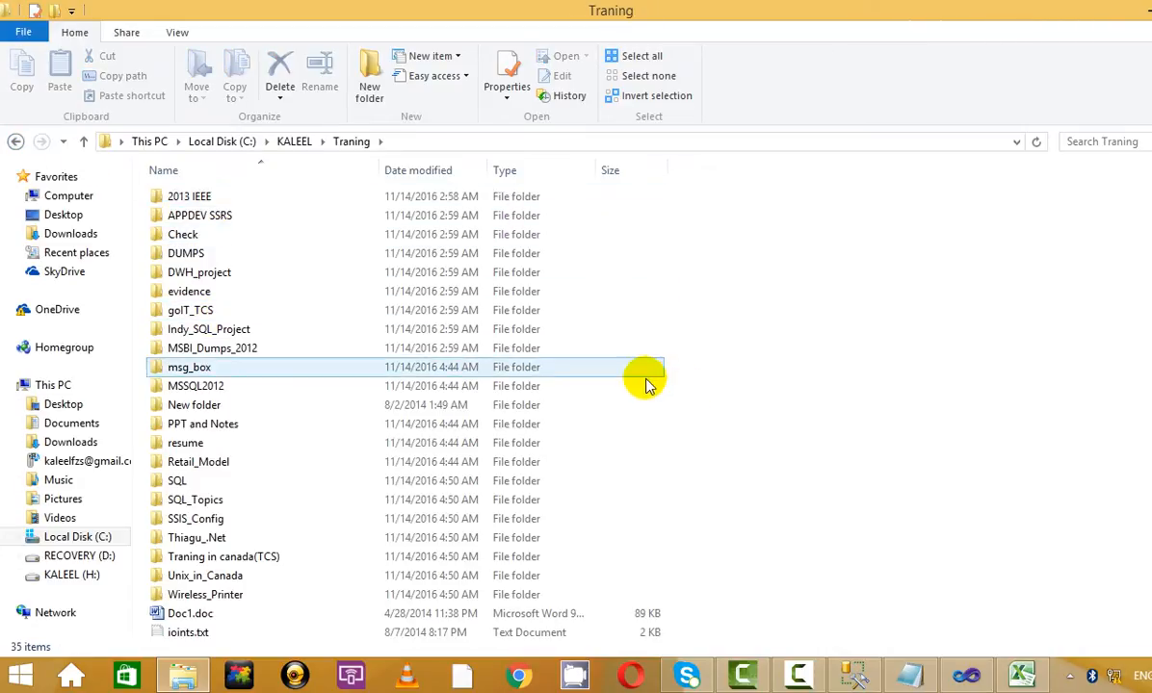
pyautogui.scroll(-3, 641, 389)
pyautogui.scroll(3, 641, 389)
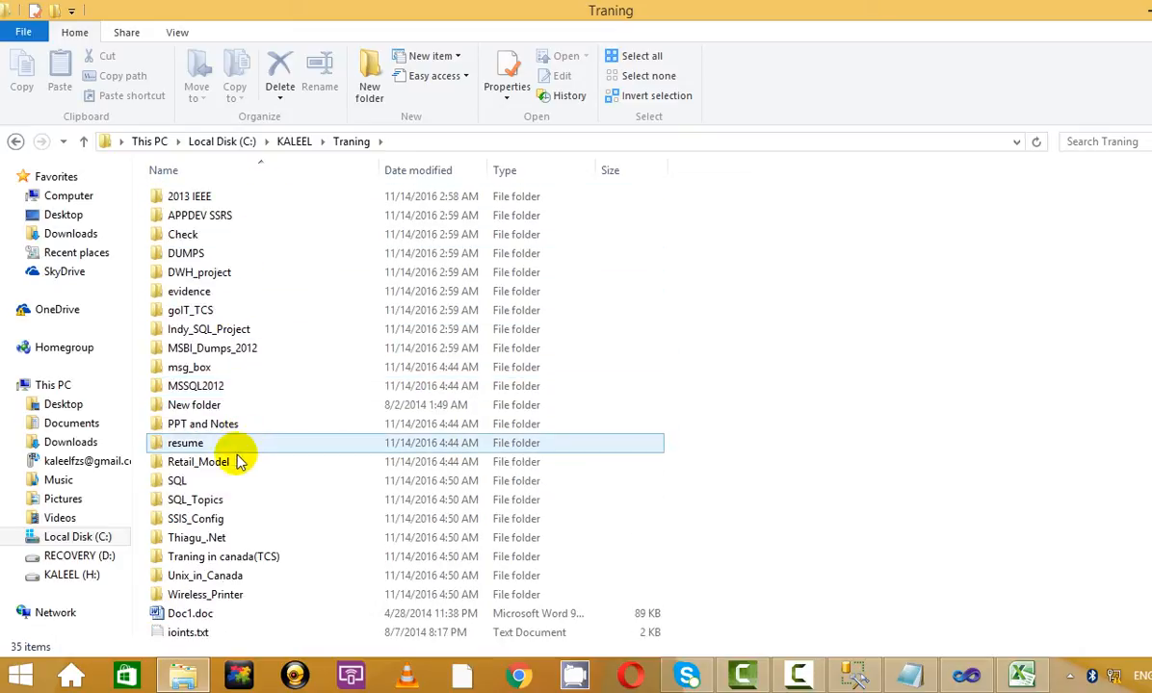
# - Go through msg_box and Canada_Class_video_code to Session_vedio\Vedios_India, and check its Others folder
pyautogui.doubleClick(245, 367)
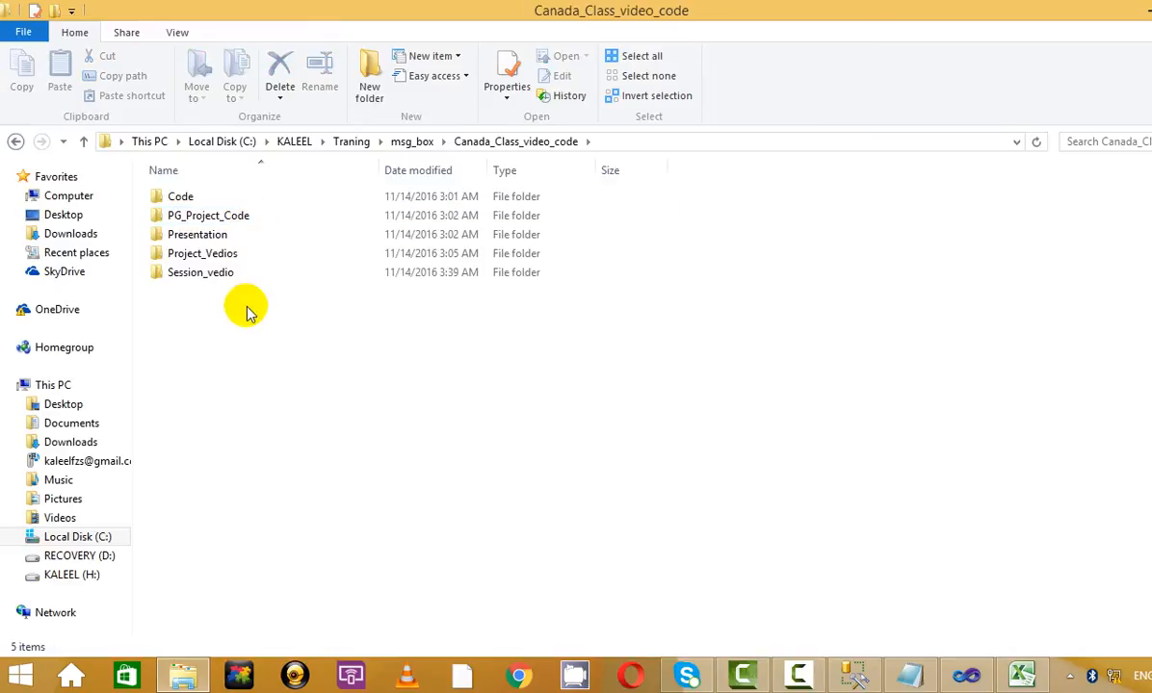
pyautogui.doubleClick(241, 272)
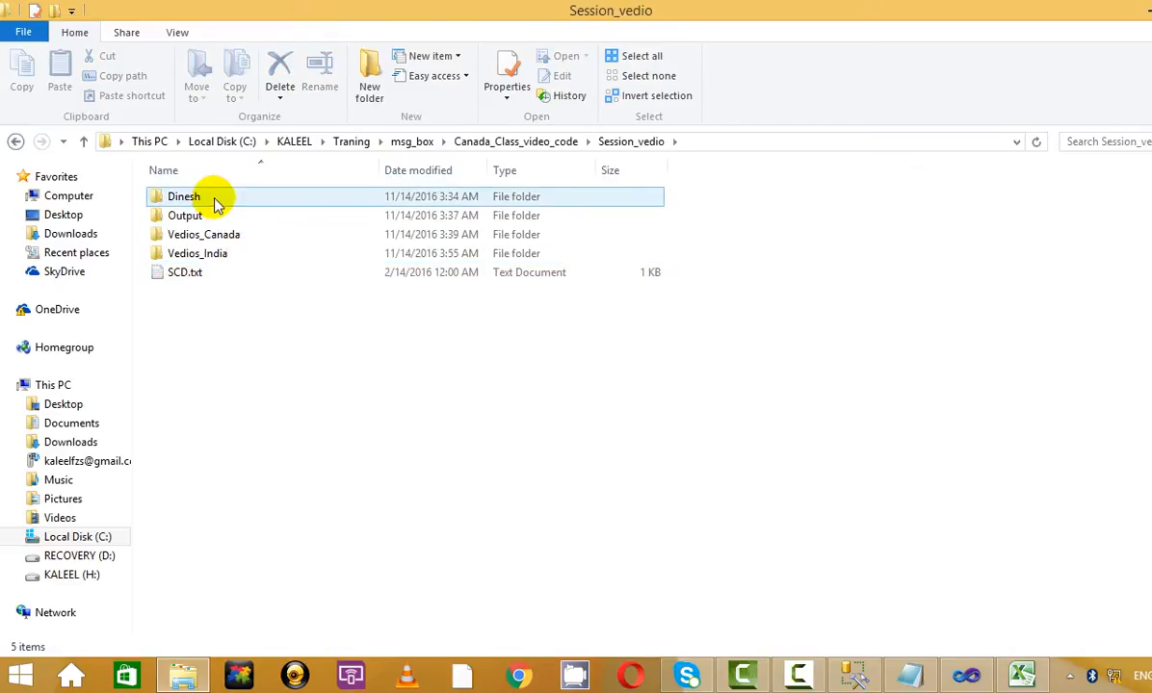
pyautogui.doubleClick(214, 255)
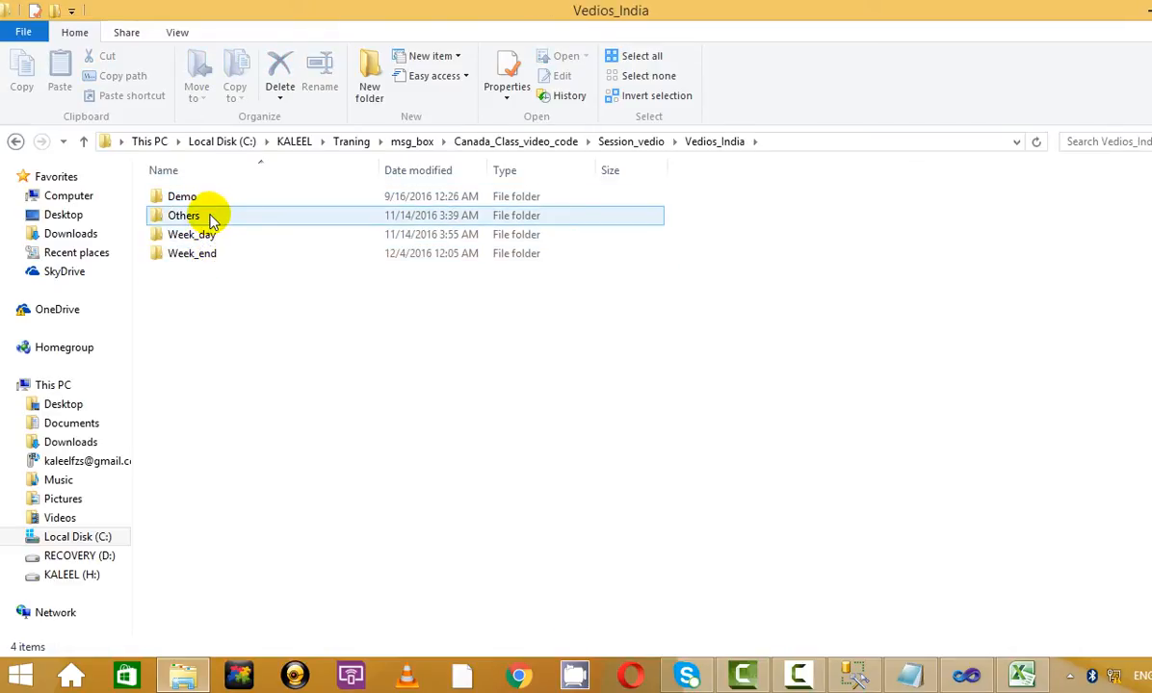
pyautogui.doubleClick(212, 220)
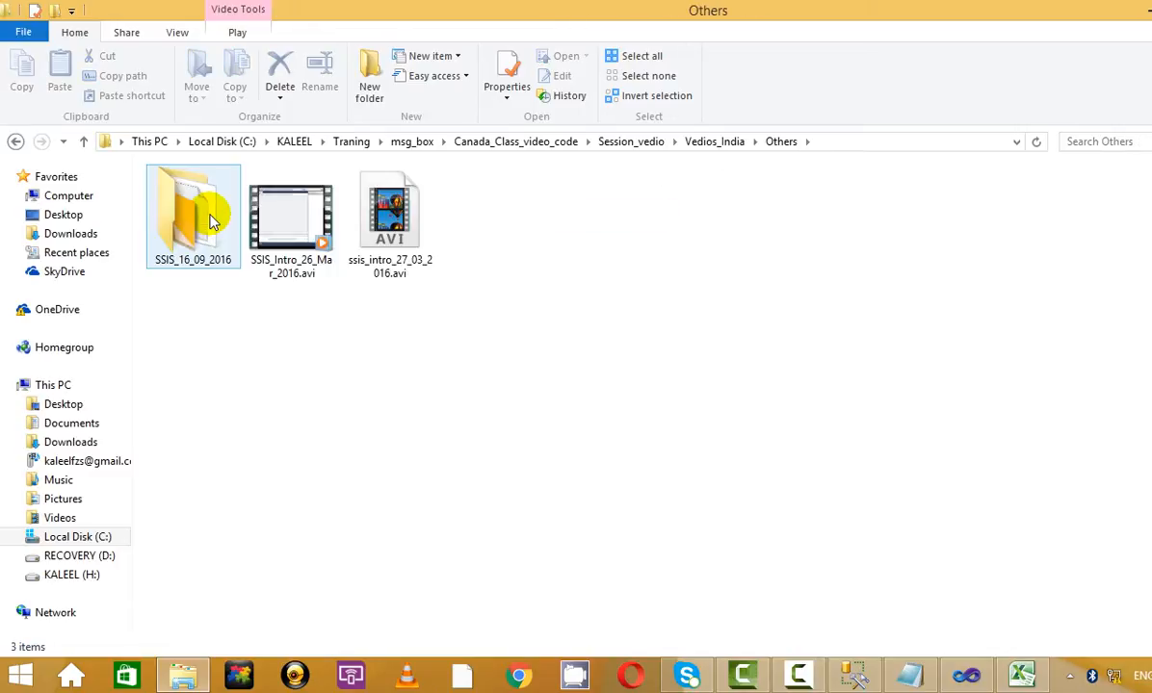
pyautogui.click(16, 143)
pyautogui.click(16, 143)
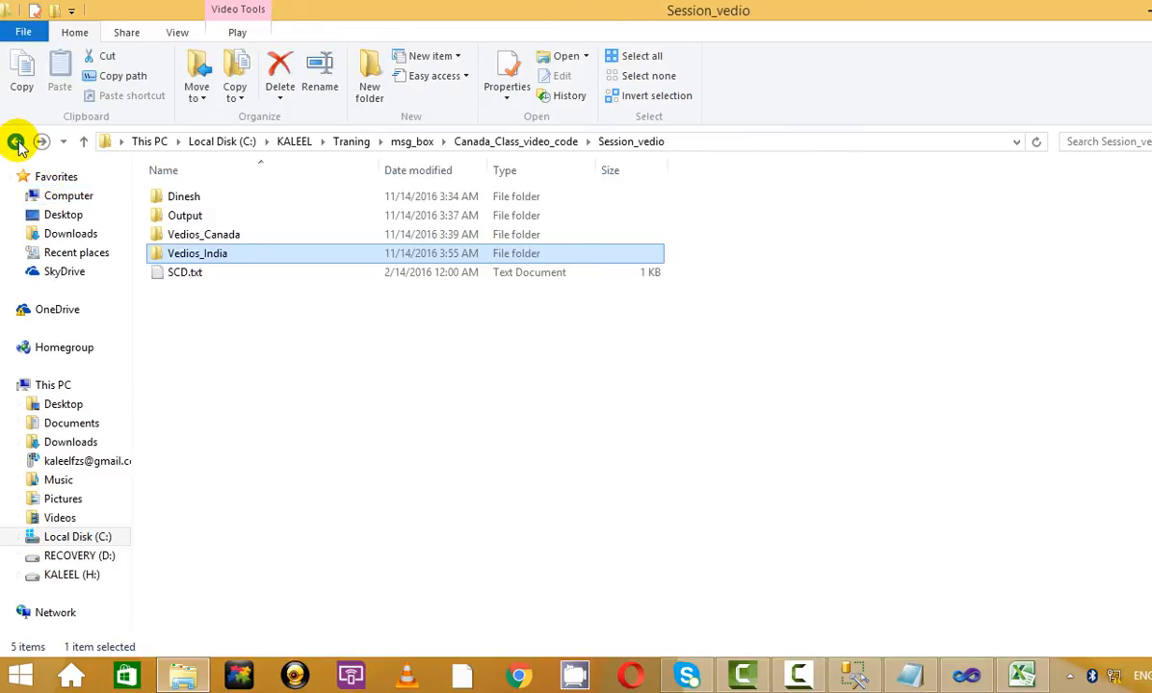
pyautogui.doubleClick(216, 255)
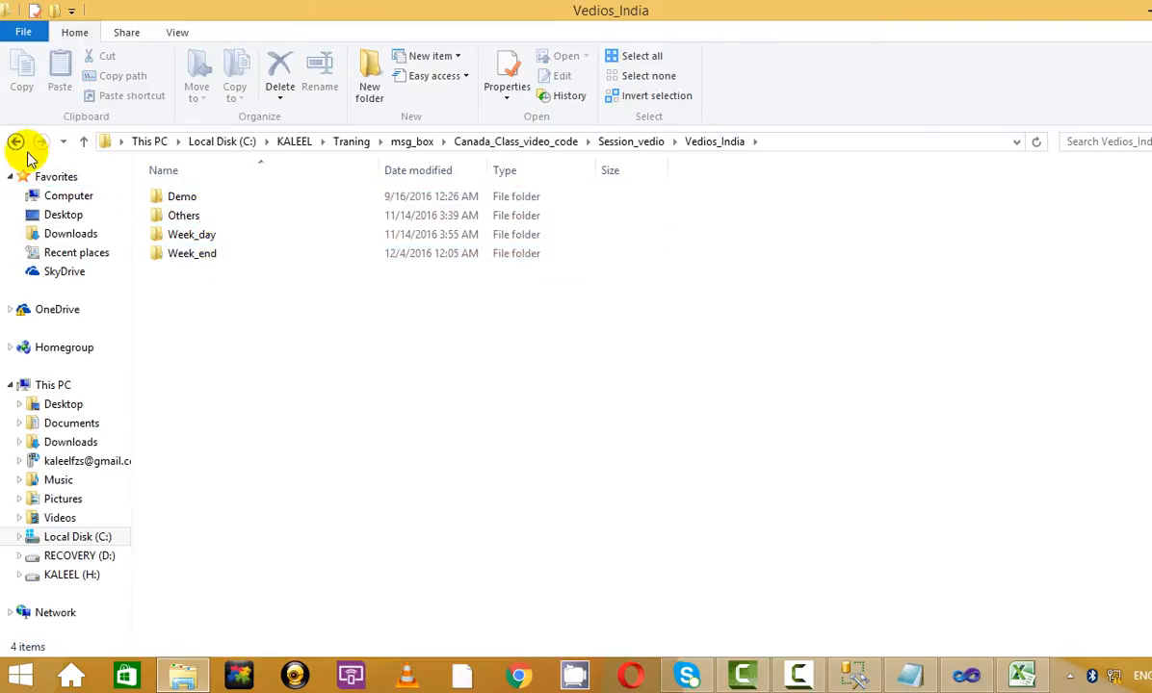
# - Look through the session recording folders in Week_day and Week_end under Vedios_India
pyautogui.doubleClick(254, 235)
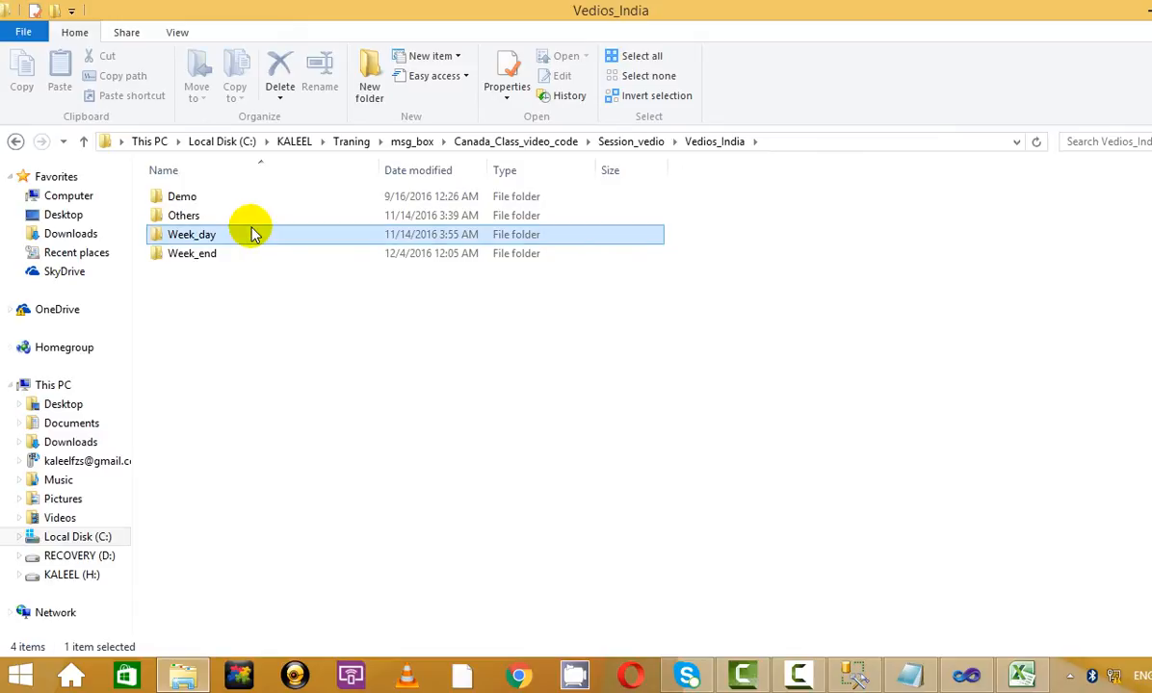
pyautogui.scroll(-4, 373, 437)
pyautogui.scroll(5, 342, 404)
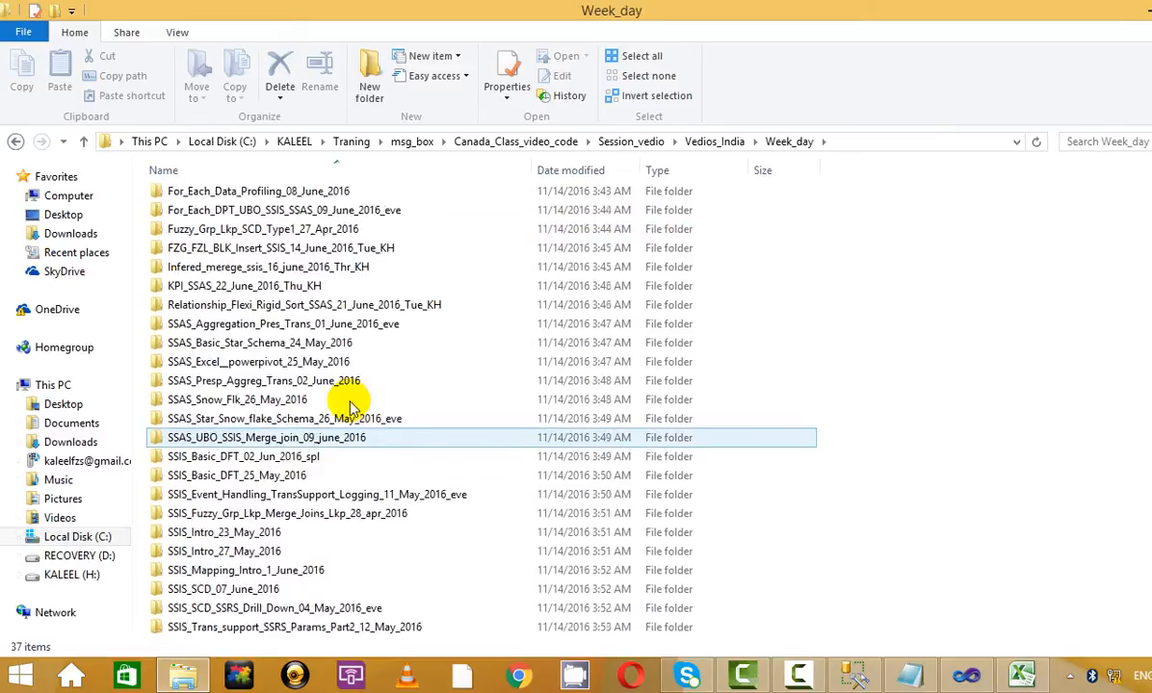
pyautogui.click(16, 141)
pyautogui.doubleClick(225, 252)
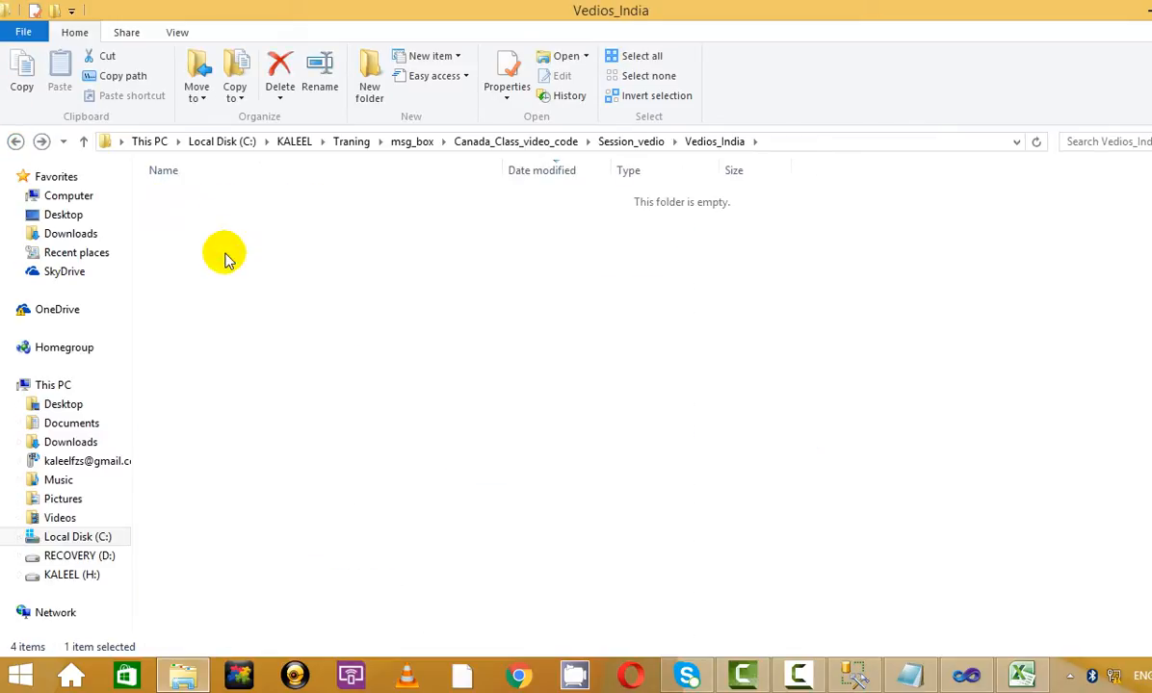
pyautogui.scroll(-1, 267, 323)
pyautogui.scroll(5, 268, 322)
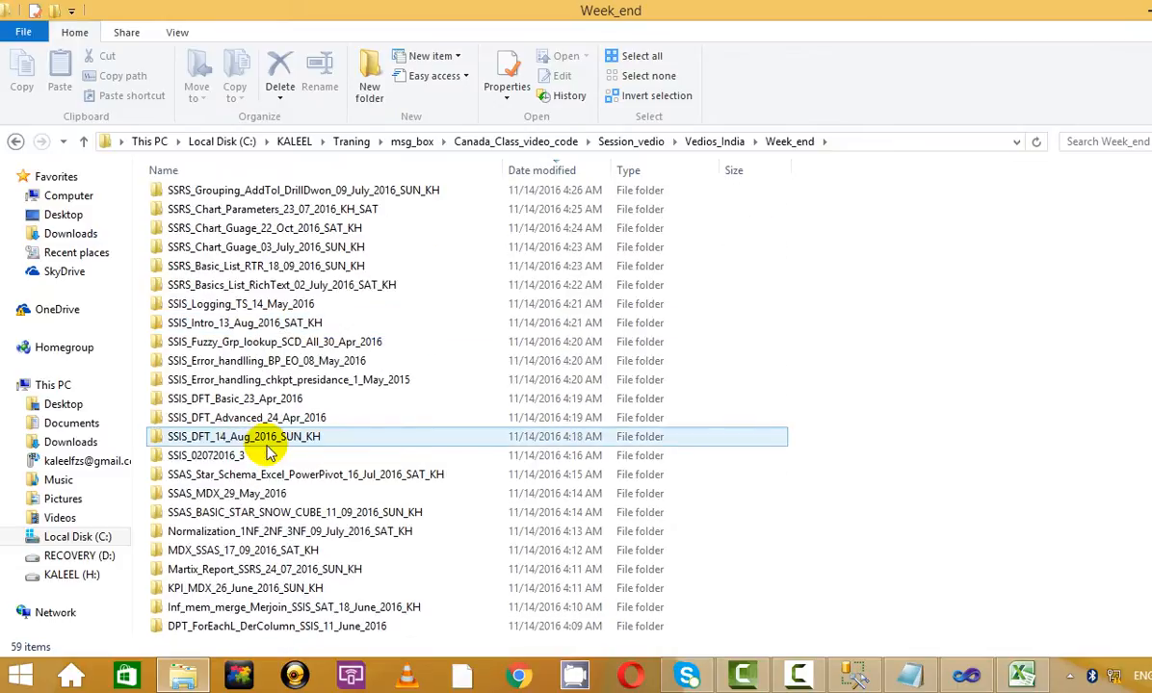
# - Check the Output folder and the first folder in Session_vedio, and go back up to msg_box
pyautogui.click(15, 142)
pyautogui.click(16, 142)
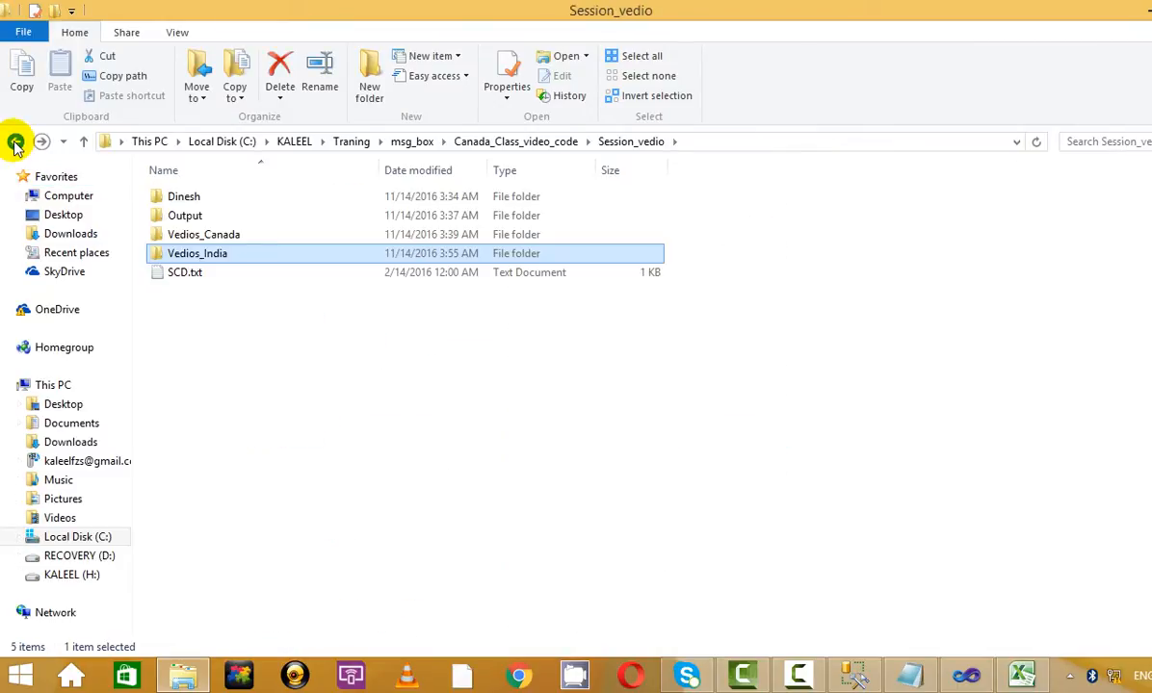
pyautogui.doubleClick(214, 216)
pyautogui.click(15, 142)
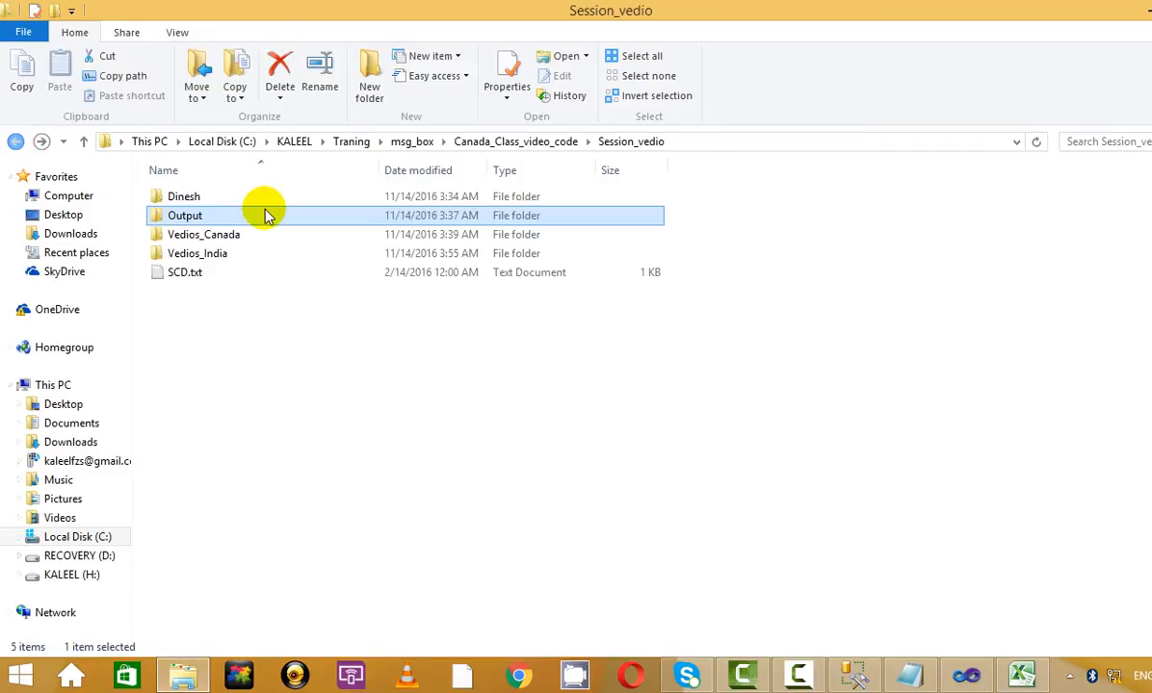
pyautogui.doubleClick(236, 195)
pyautogui.click(15, 141)
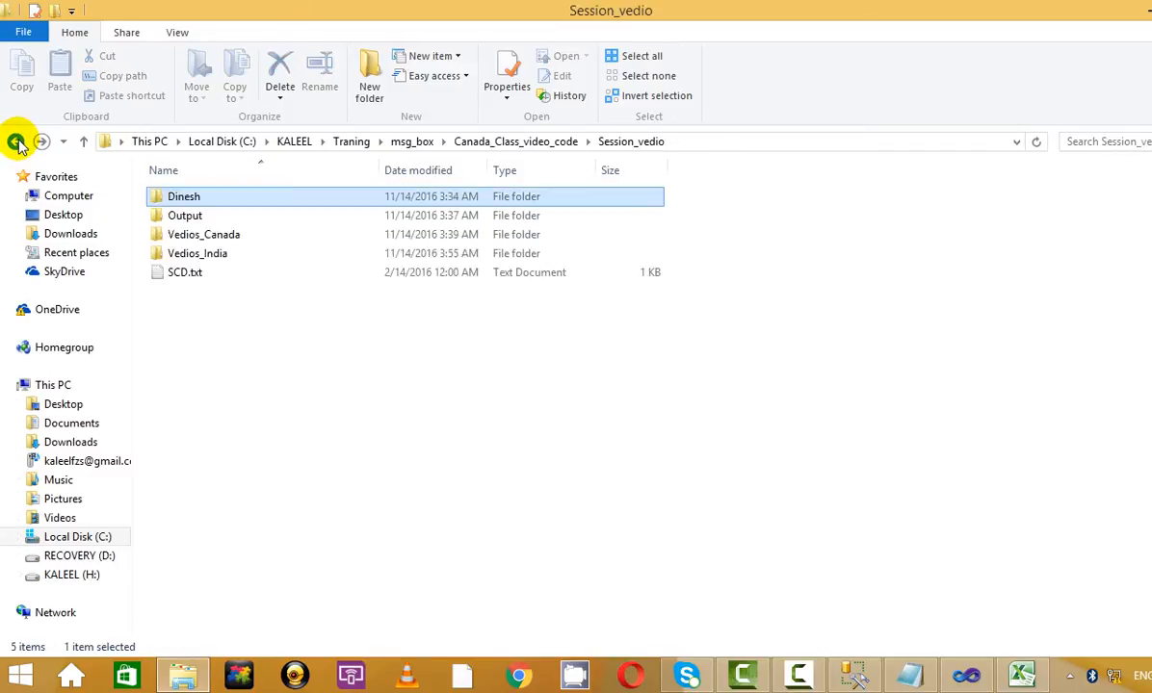
pyautogui.click(16, 142)
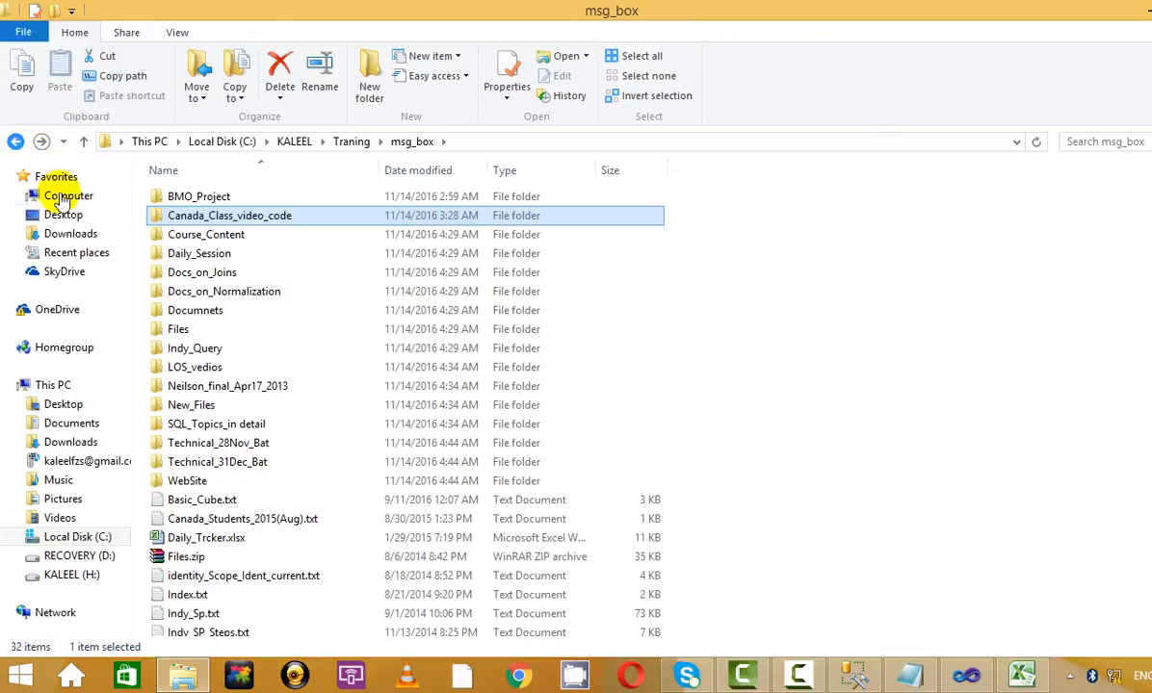
# - Find the msg-sql.txt file in the msg_box folder and open it in Notepad
pyautogui.scroll(-3, 250, 397)
pyautogui.click(191, 499)
pyautogui.click(193, 532)
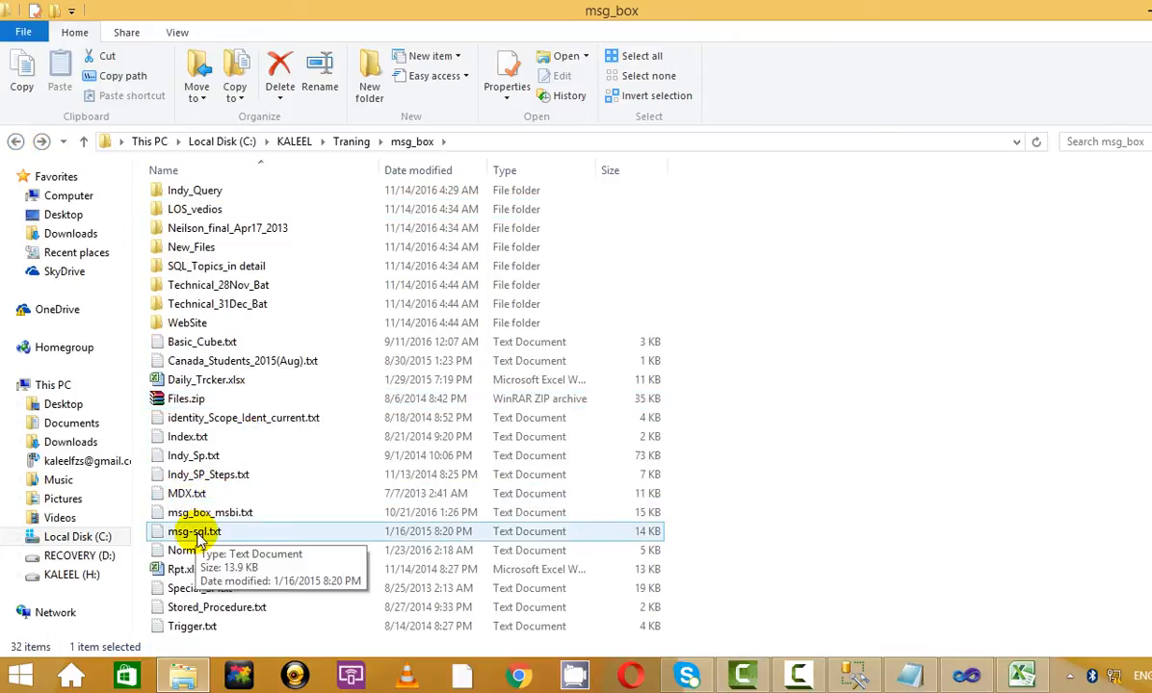
pyautogui.click(298, 510)
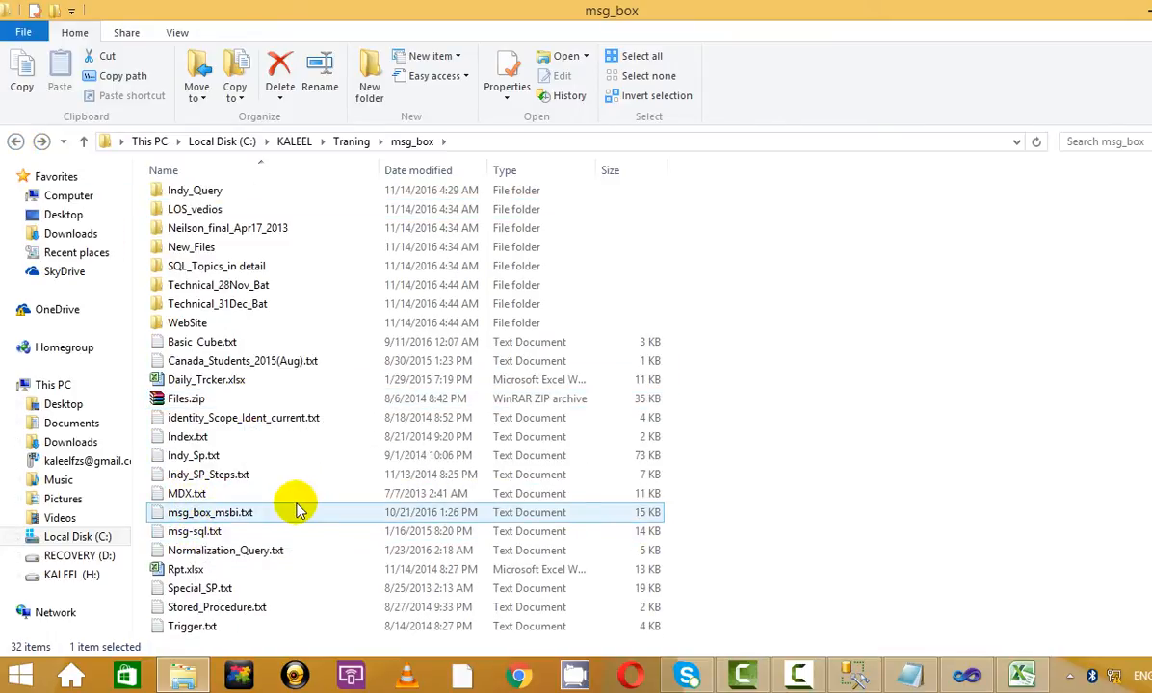
pyautogui.click(220, 531)
pyautogui.doubleClick(221, 531)
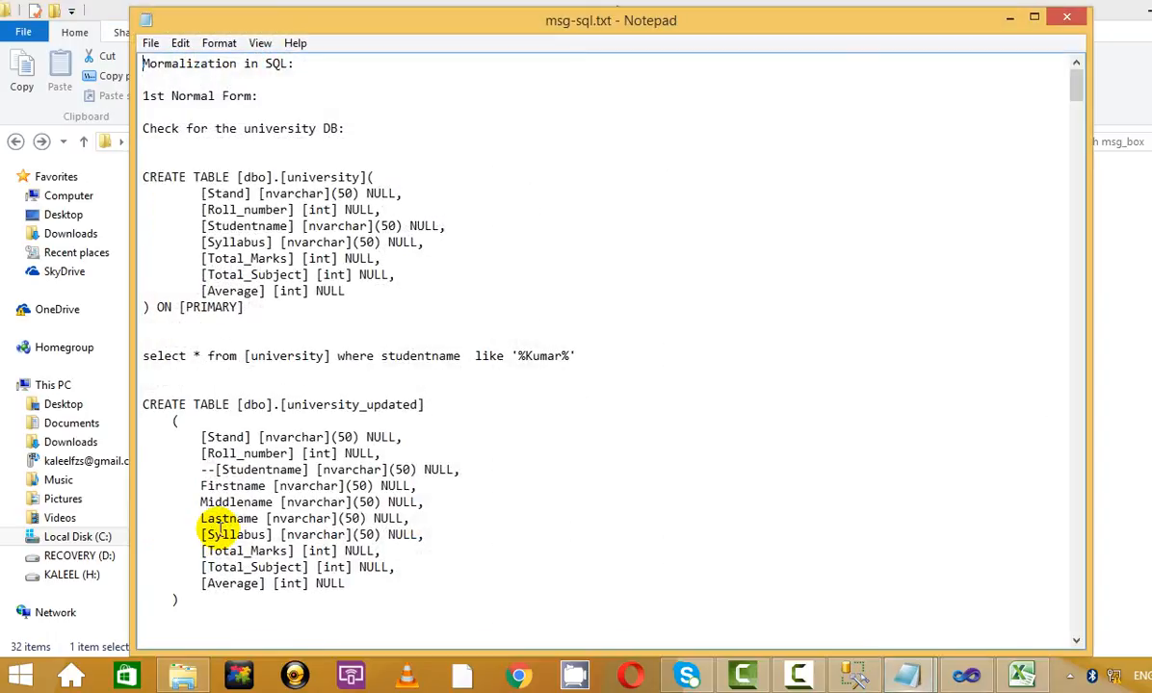
# - Close msg-sql.txt and open msg_box_msbi.txt from the msg_box folder in a maximized Notepad window
pyautogui.click(1079, 21)
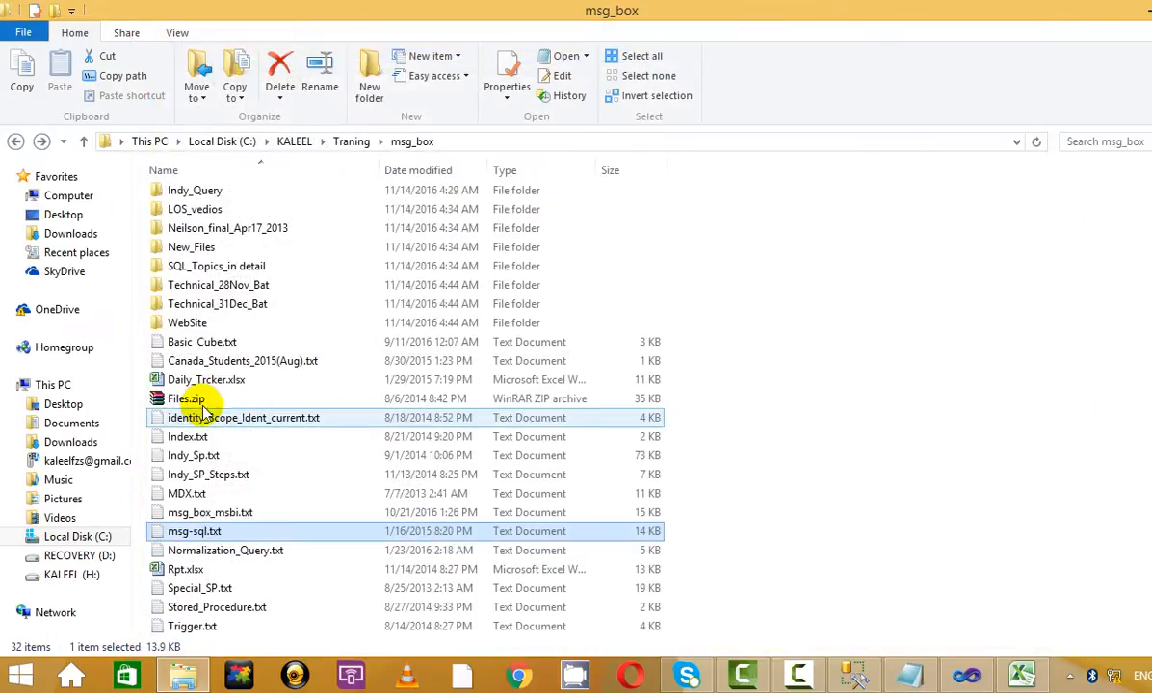
pyautogui.click(232, 479)
pyautogui.doubleClick(234, 482)
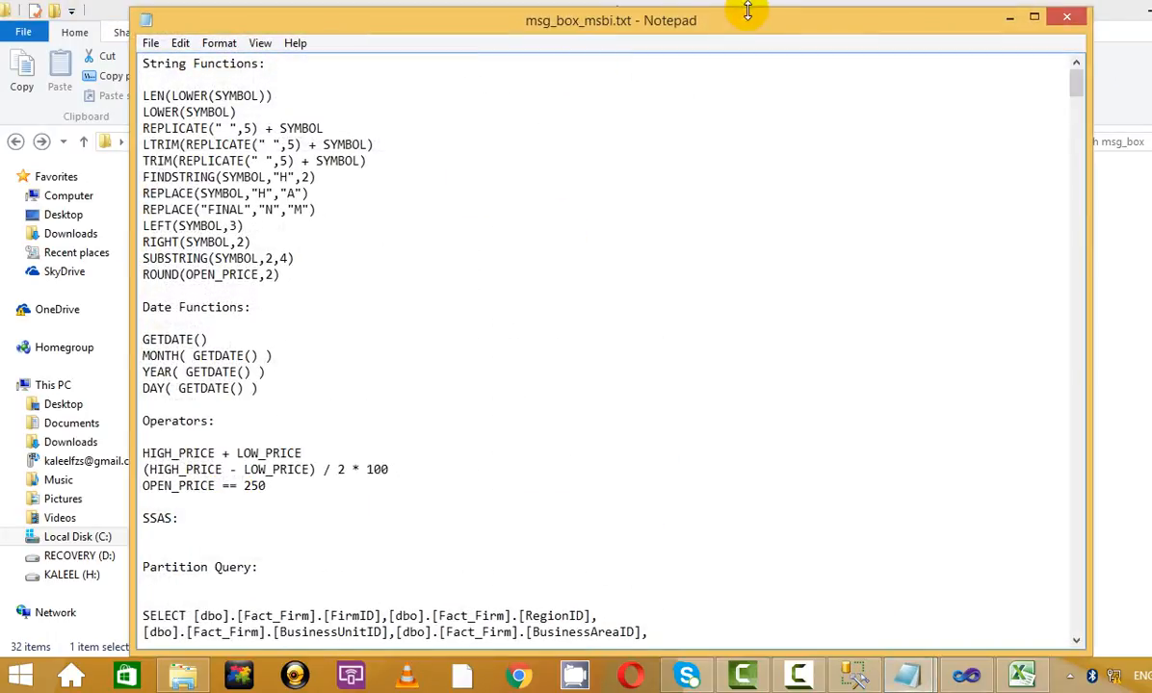
pyautogui.doubleClick(751, 29)
# - Look through the msg_box_msbi.txt notes for the SSRS section on creating parameters
pyautogui.scroll(-20, 475, 368)
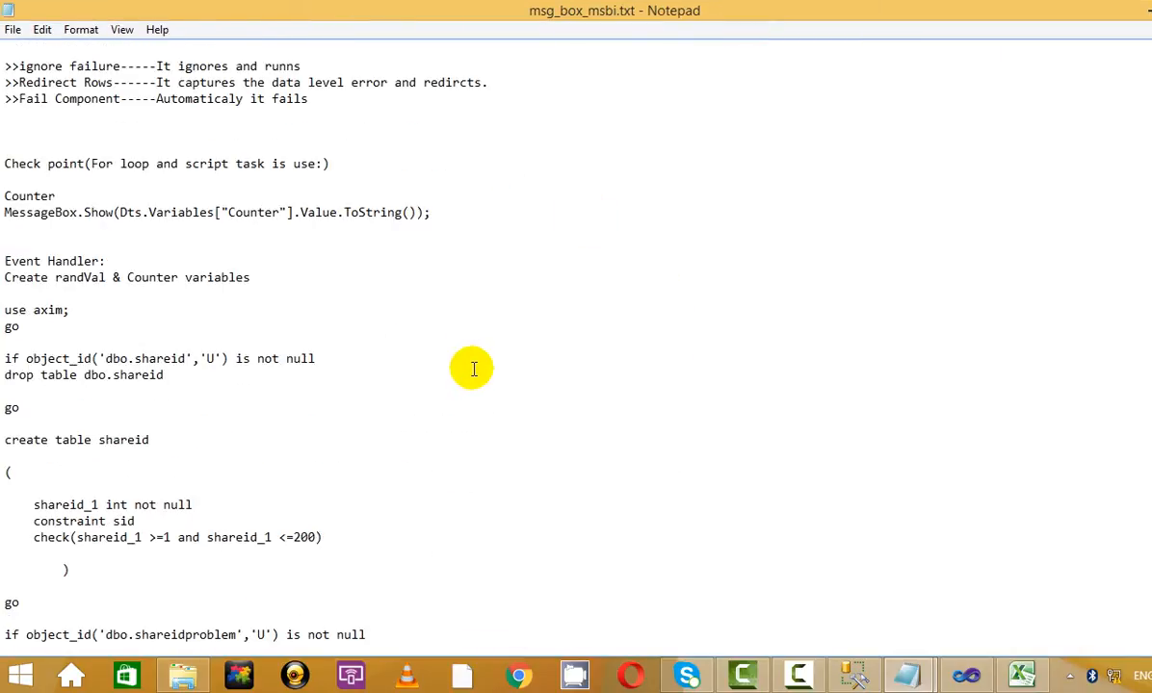
pyautogui.scroll(-20, 472, 366)
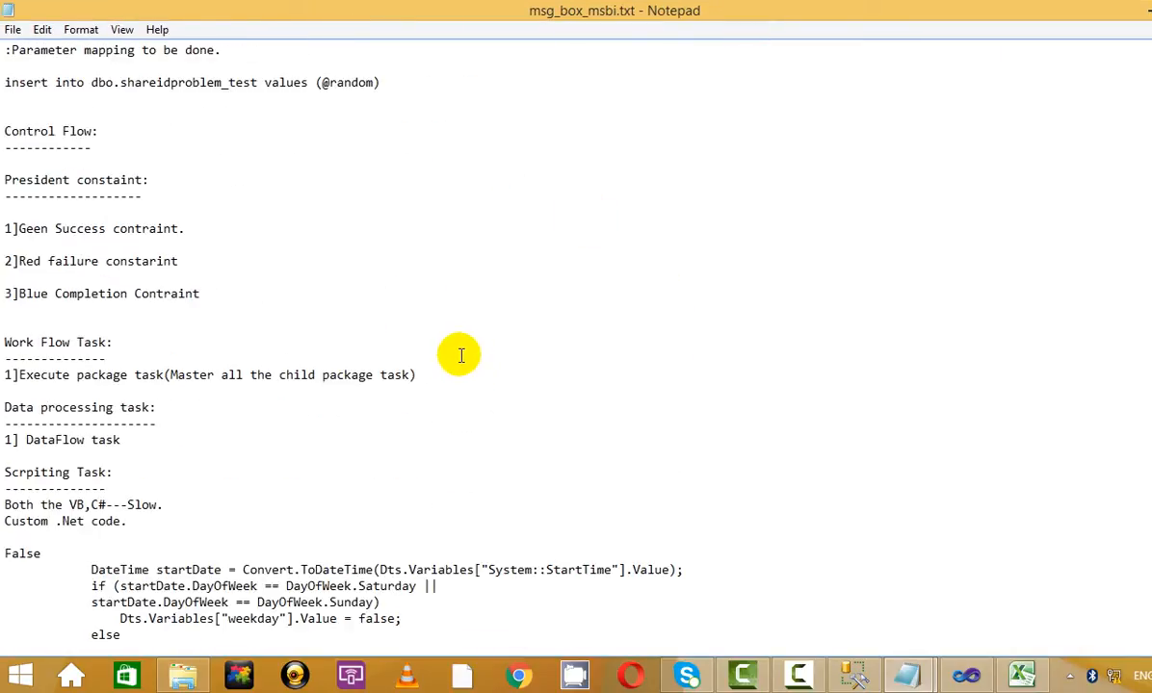
pyautogui.scroll(-20, 459, 353)
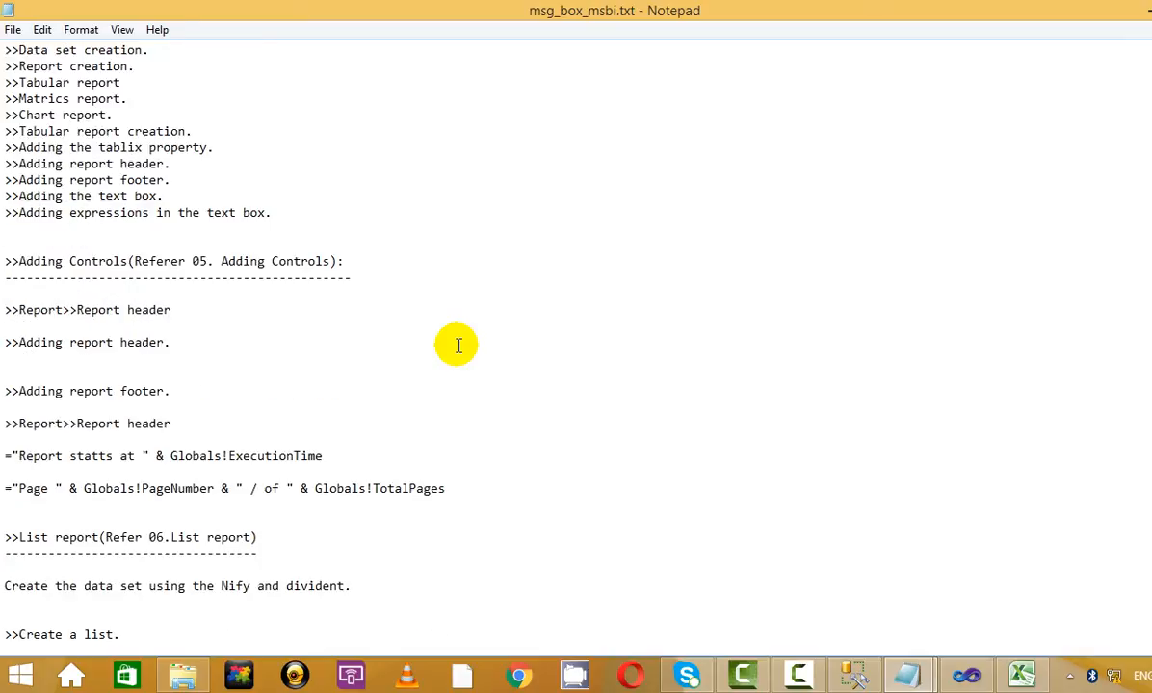
pyautogui.scroll(2, 458, 345)
pyautogui.scroll(-16, 459, 345)
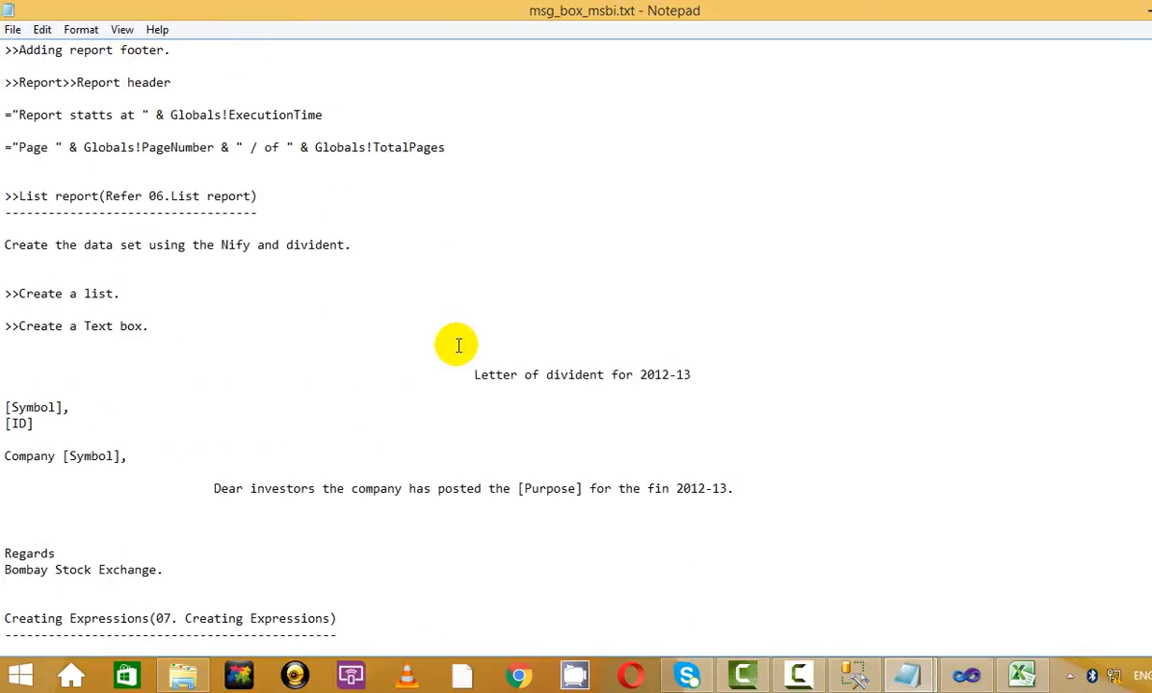
pyautogui.scroll(-20, 458, 345)
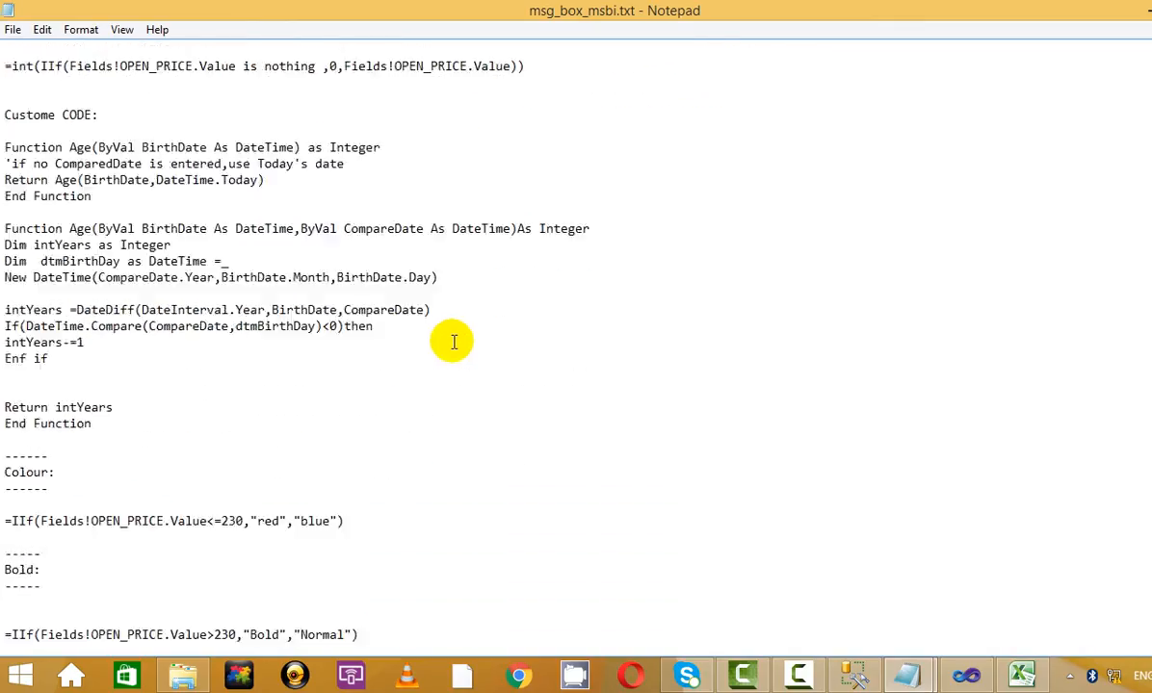
pyautogui.scroll(-1, 452, 343)
pyautogui.scroll(2, 450, 342)
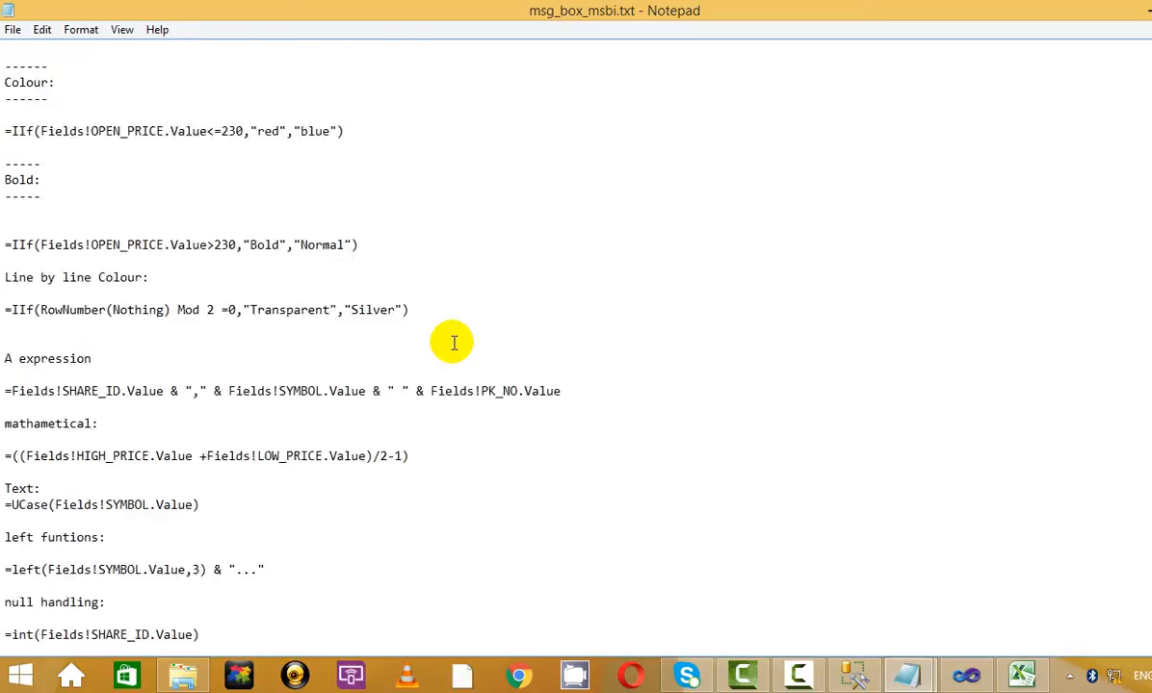
pyautogui.scroll(-4, 450, 342)
pyautogui.scroll(-13, 453, 343)
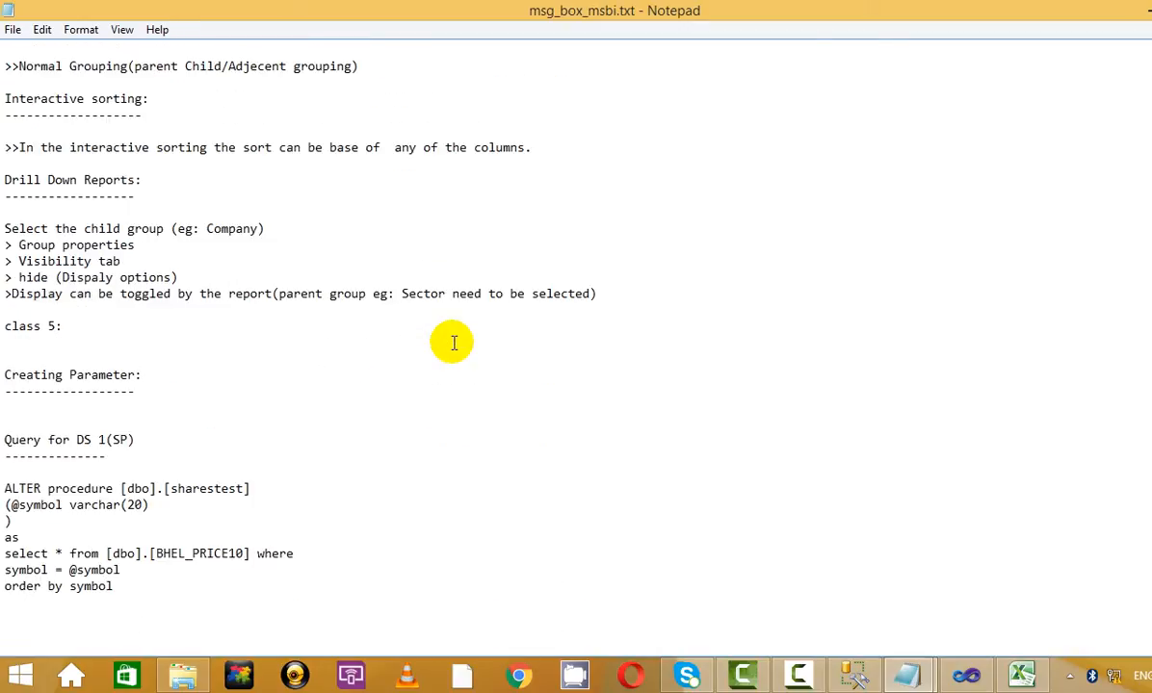
# - Review the Class 4 grouping and drill-down notes and the class 5 stored procedure queries for creating a parameter
pyautogui.scroll(4, 453, 343)
pyautogui.scroll(11, 452, 343)
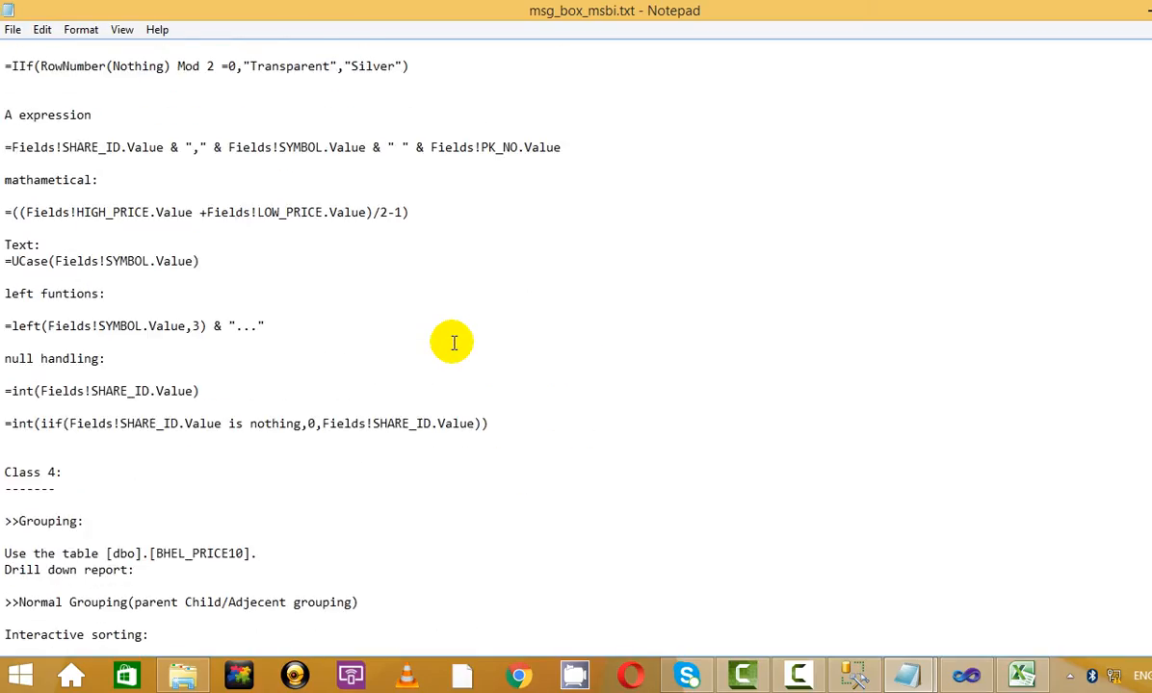
pyautogui.scroll(1, 452, 343)
pyautogui.scroll(-7, 453, 343)
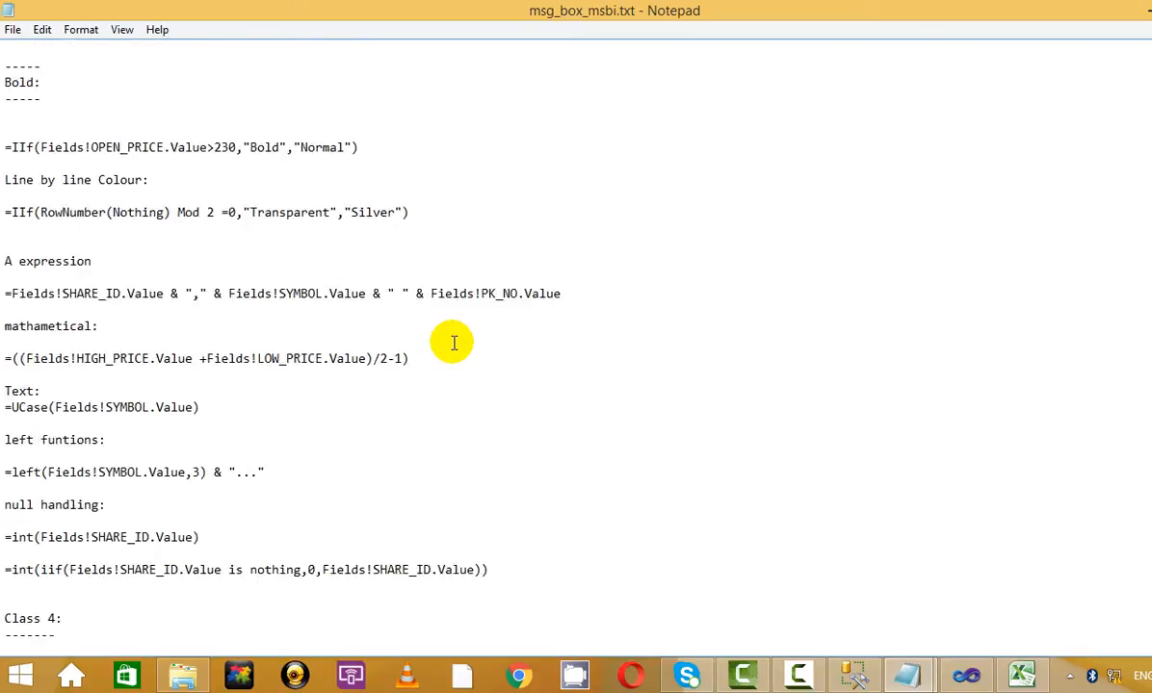
pyautogui.scroll(-5, 453, 343)
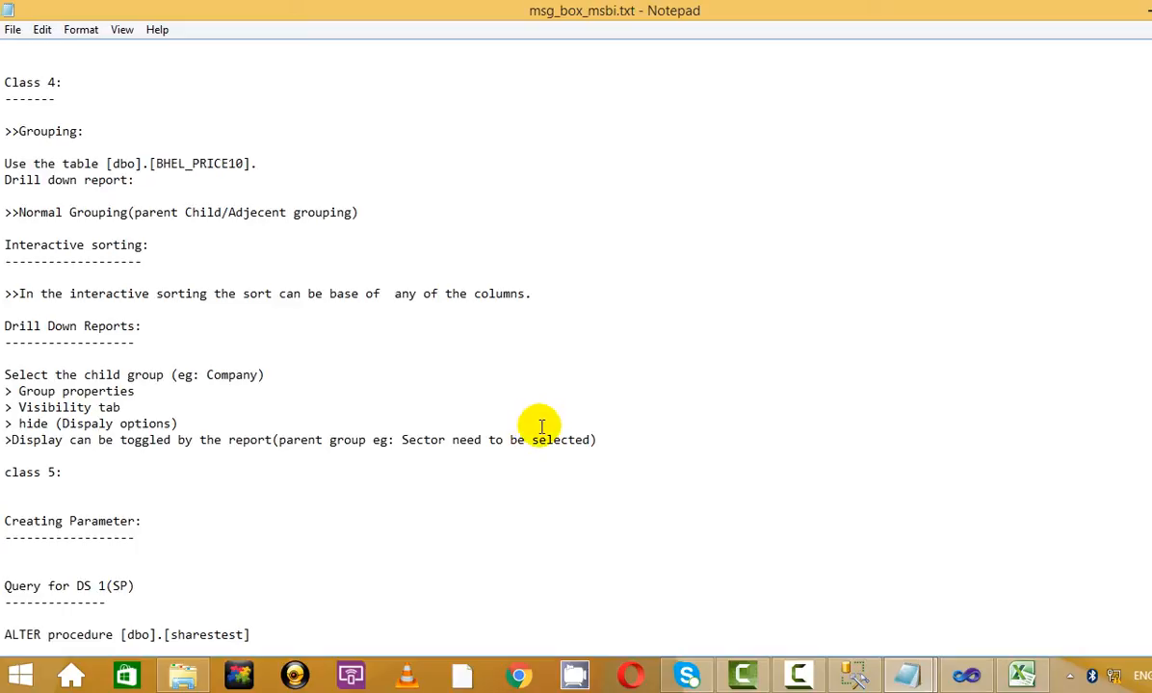
pyautogui.scroll(-6, 443, 525)
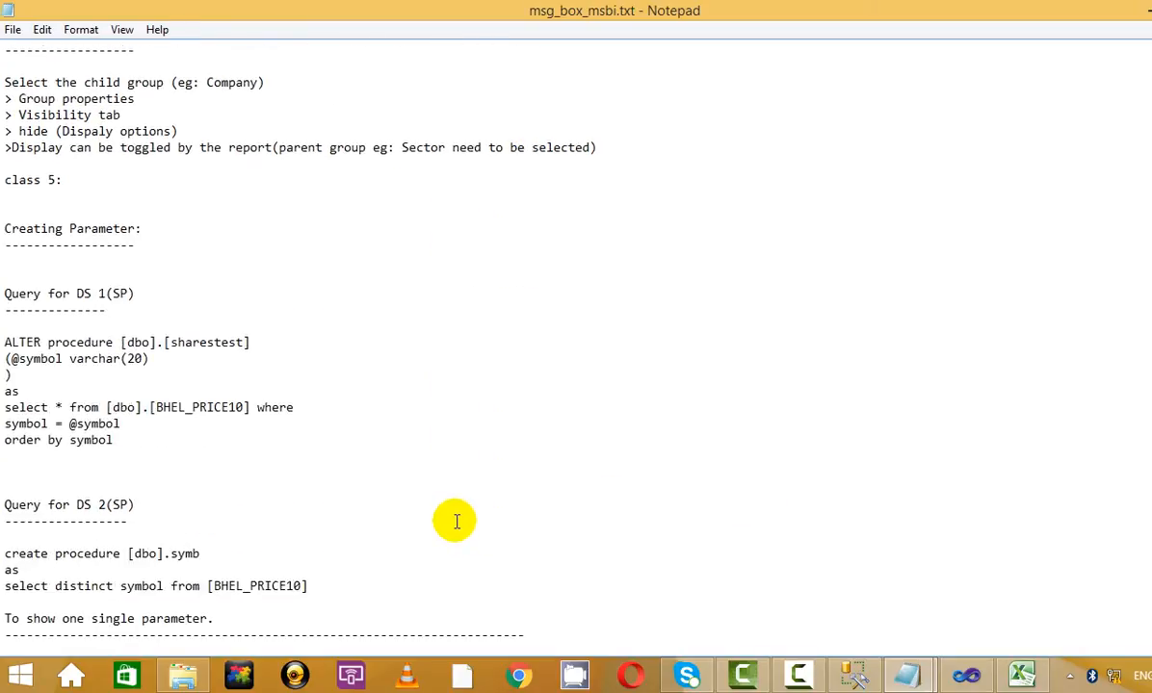
pyautogui.scroll(-2, 455, 522)
pyautogui.scroll(2, 454, 522)
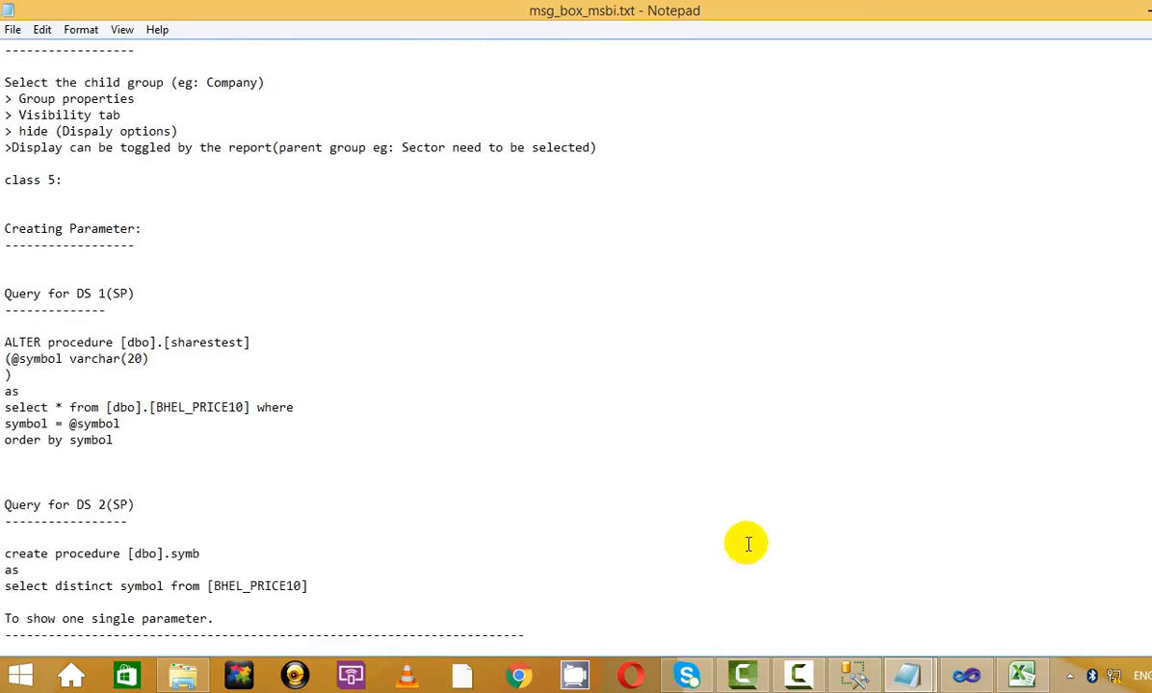
# - Check the BHEL_PRICE10 query in SQL Server Management Studio, and switch to the SSRS_Reports_09122016 project in Visual Studio
pyautogui.click(871, 674)
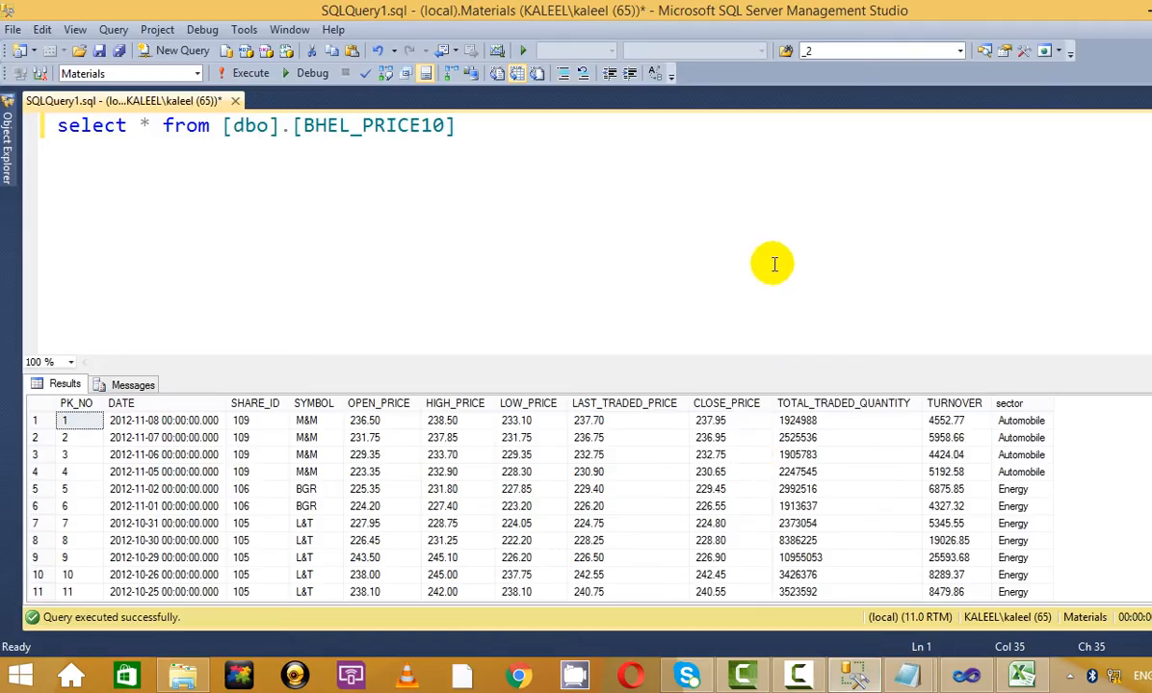
pyautogui.click(907, 674)
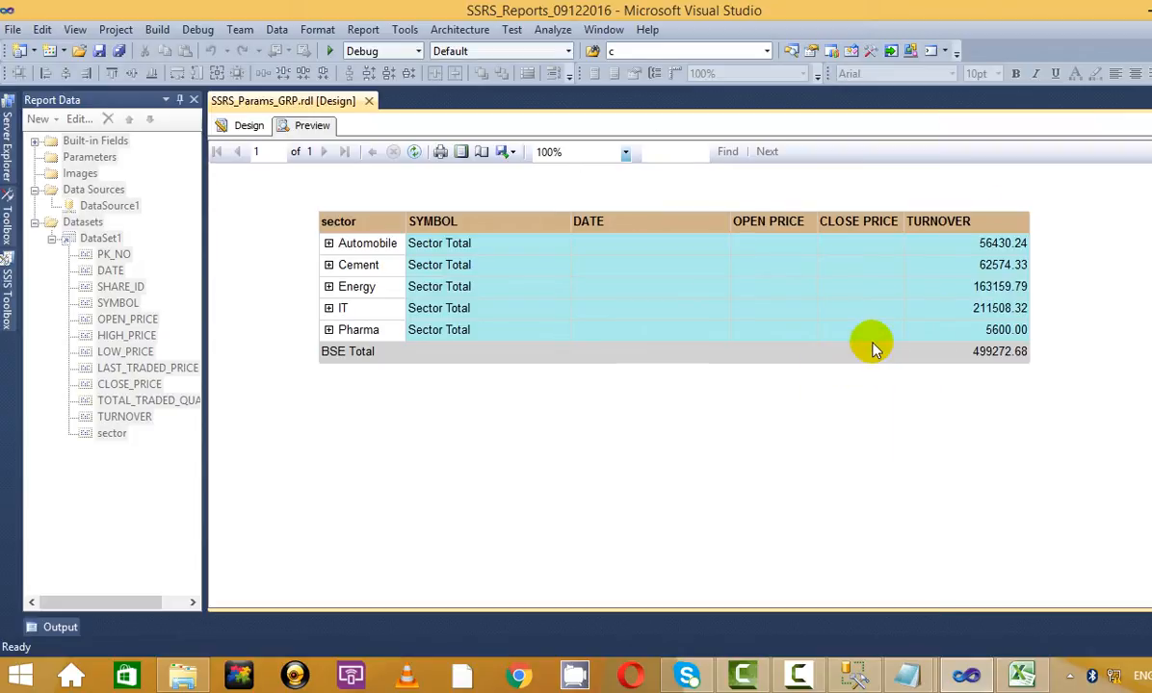
pyautogui.moveTo(1146, 144)
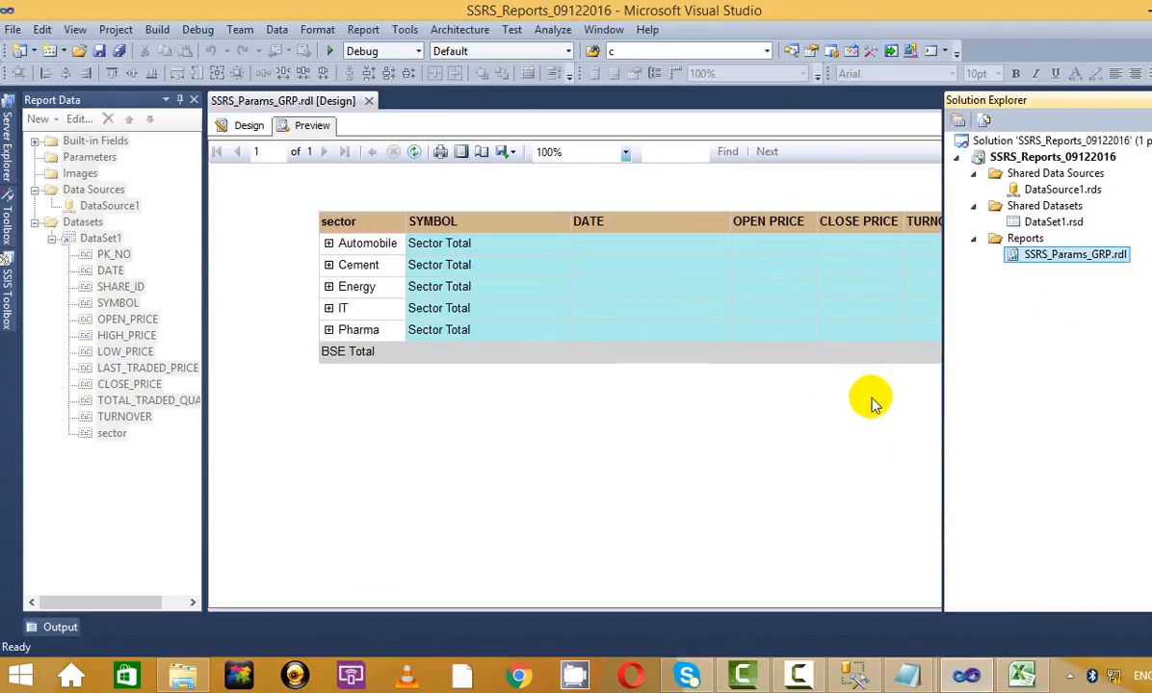
pyautogui.rightClick(1024, 240)
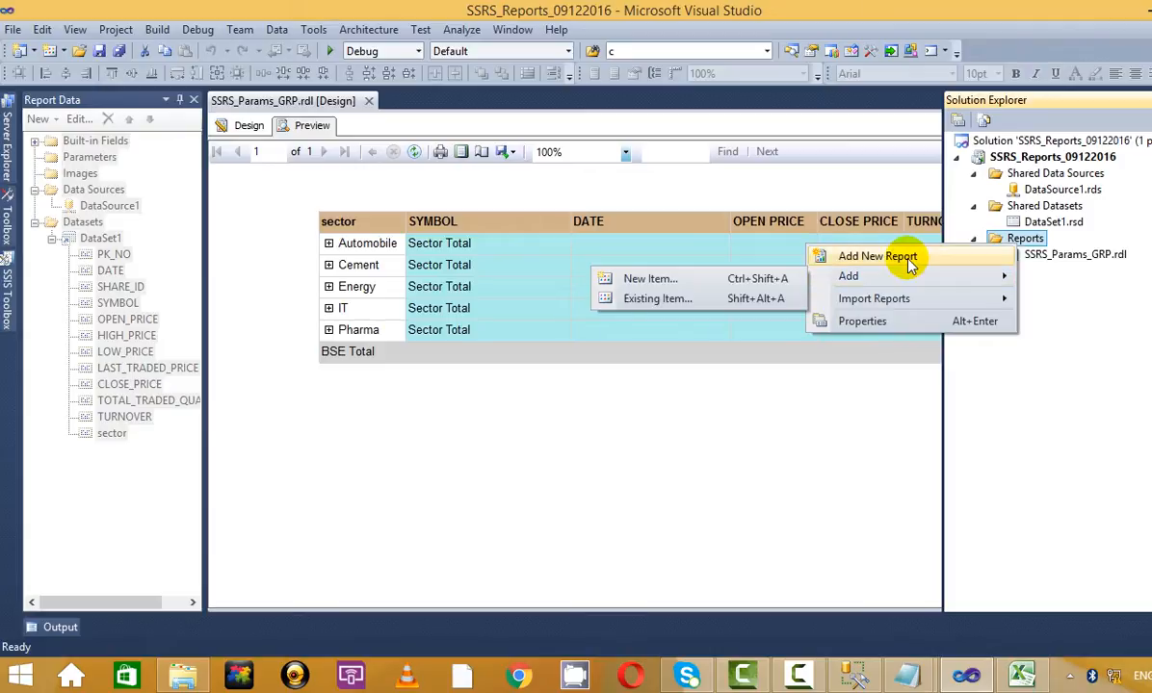
pyautogui.click(877, 257)
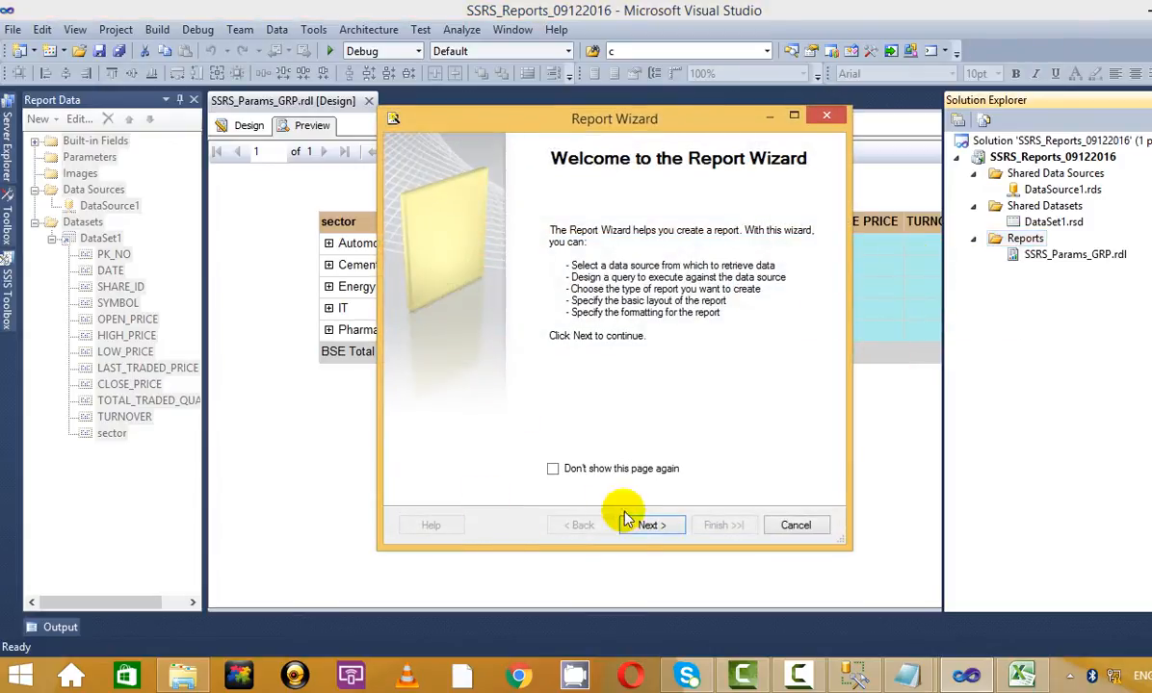
pyautogui.click(652, 525)
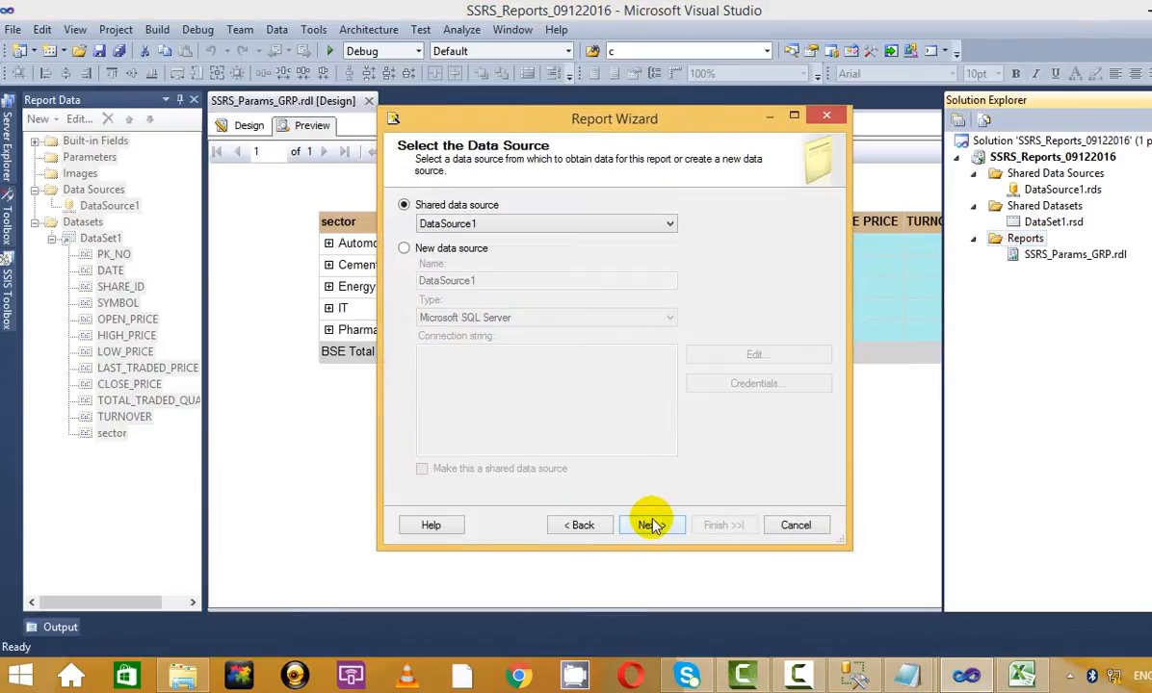
pyautogui.click(826, 117)
# - Add a new empty report named Param_Report.rdl to the project's Reports folder
pyautogui.rightClick(1011, 241)
pyautogui.moveTo(1060, 272)
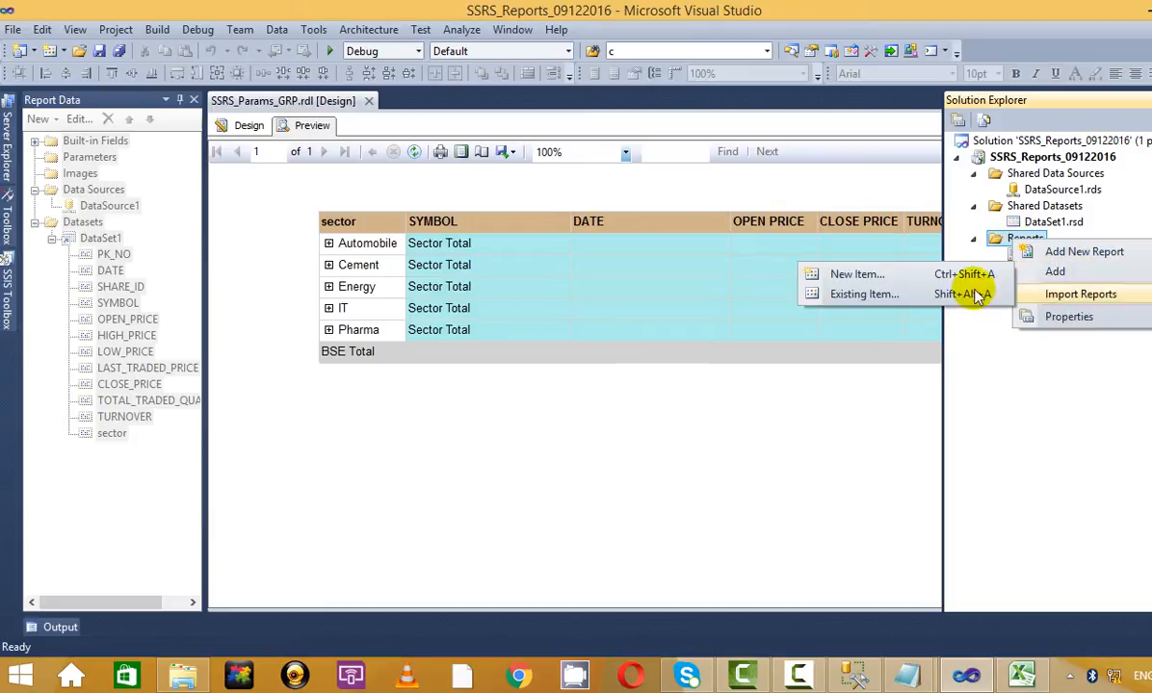
pyautogui.click(867, 274)
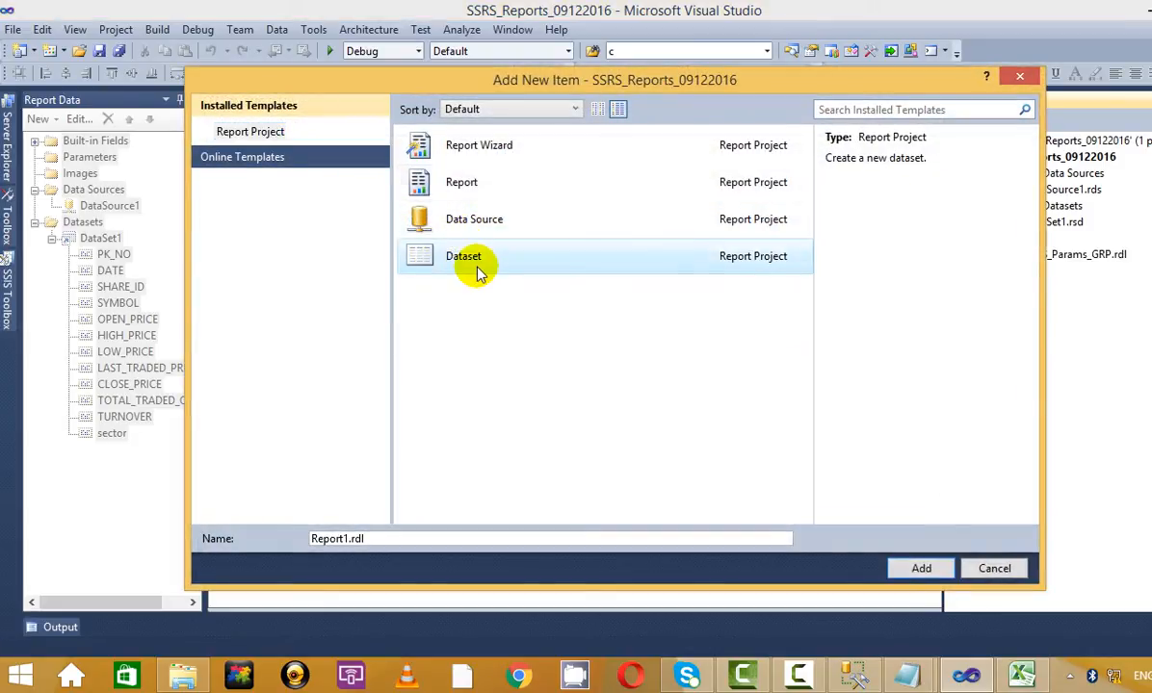
pyautogui.click(494, 180)
pyautogui.click(350, 538)
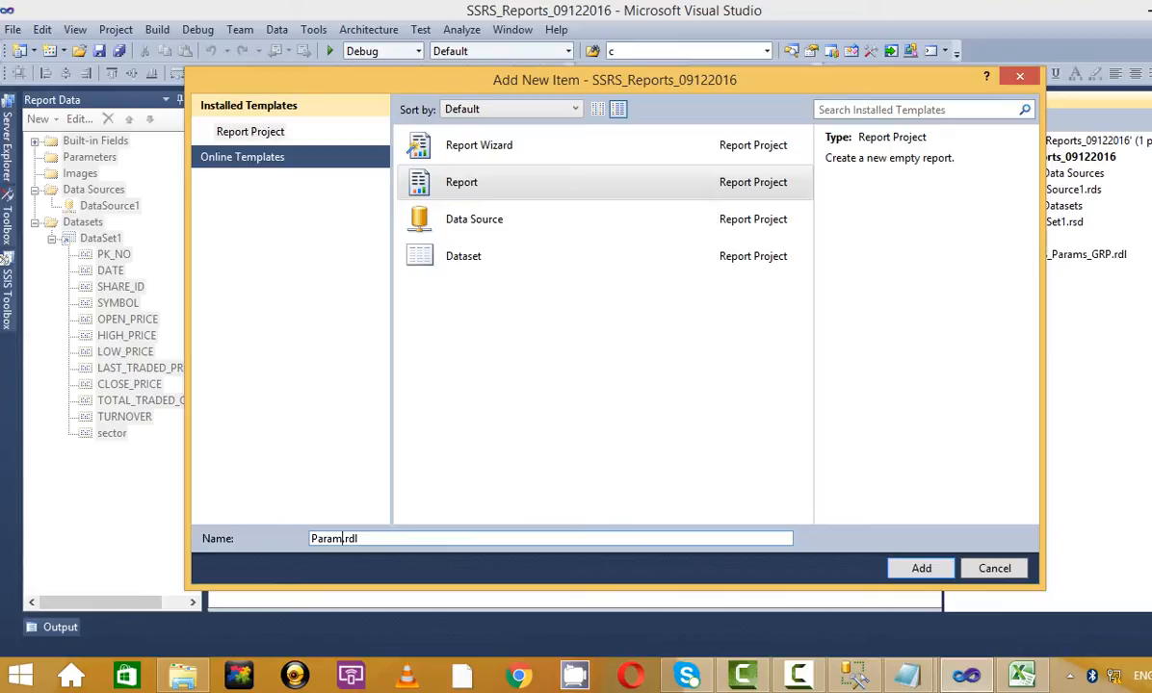
pyautogui.click(914, 568)
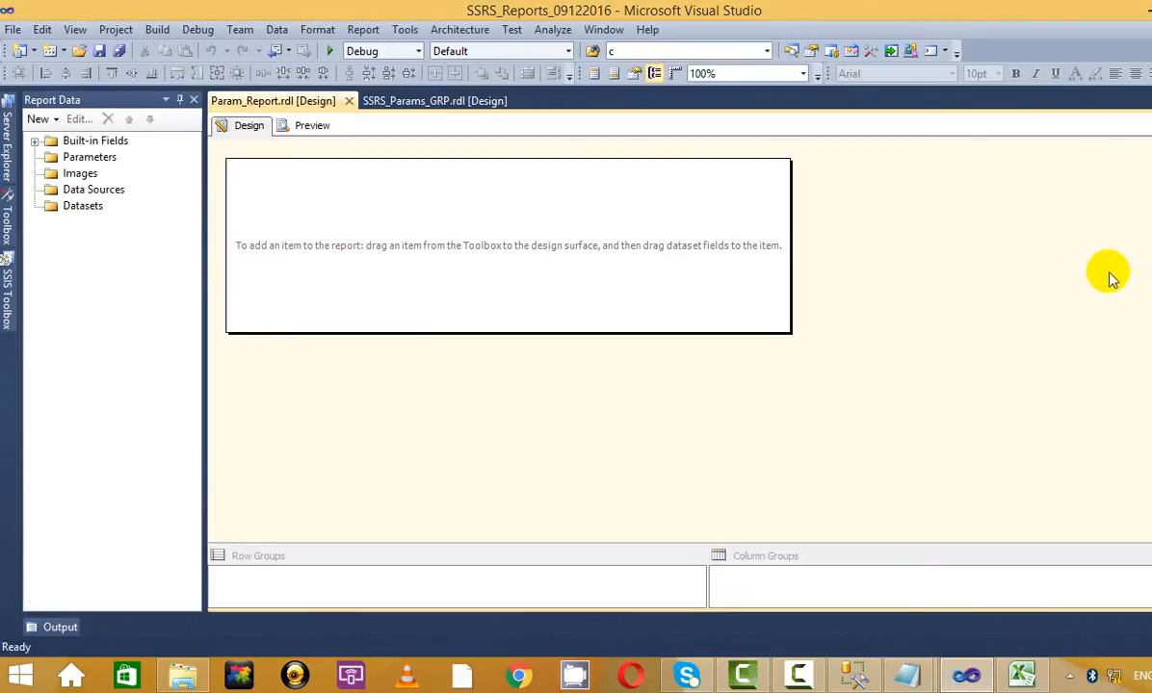
# - Add an embedded Microsoft SQL Server data source to Param_Report, connecting to server "." and the Materials database with Windows Authentication
pyautogui.rightClick(114, 191)
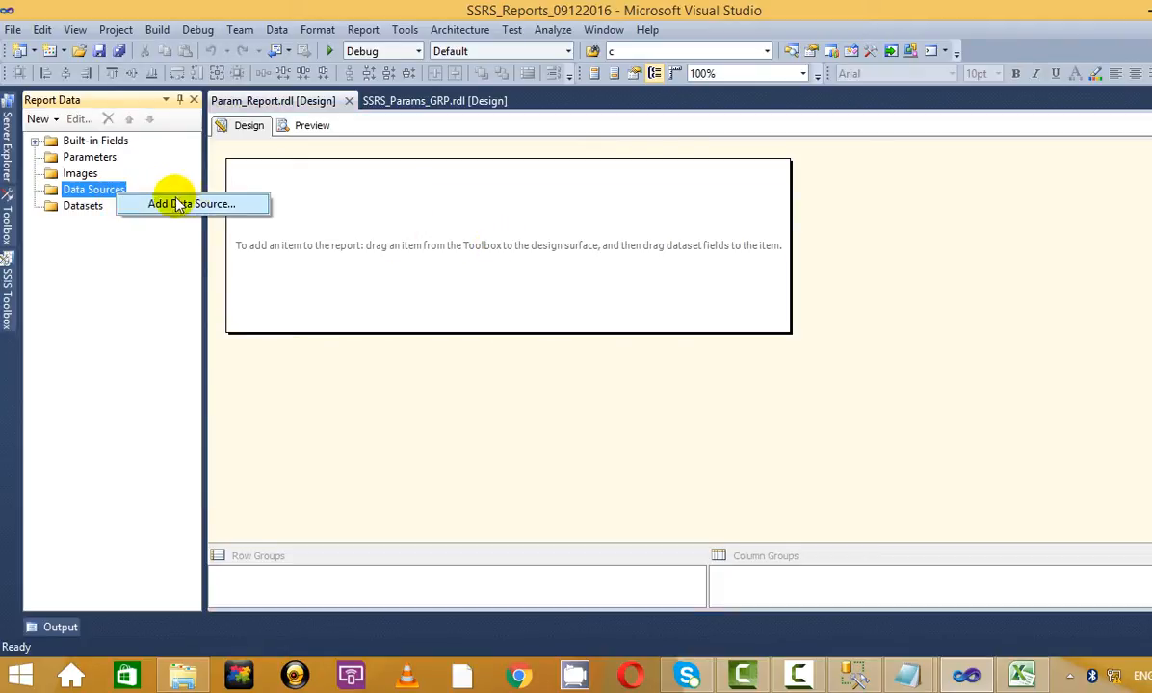
pyautogui.click(191, 206)
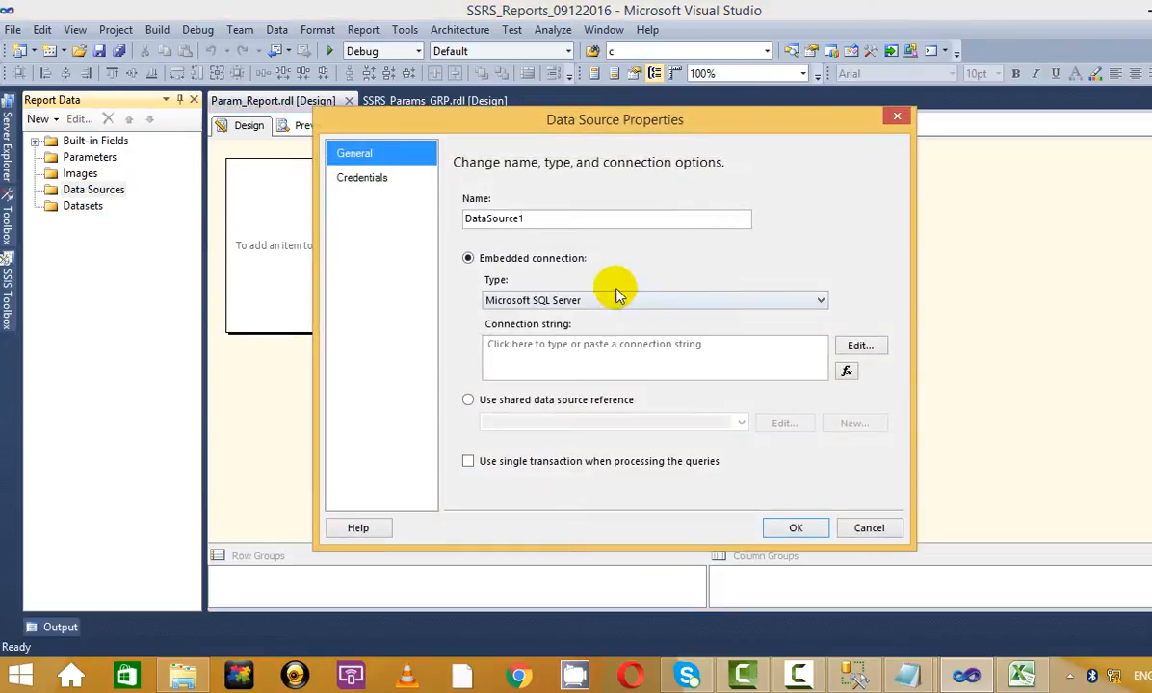
pyautogui.click(870, 353)
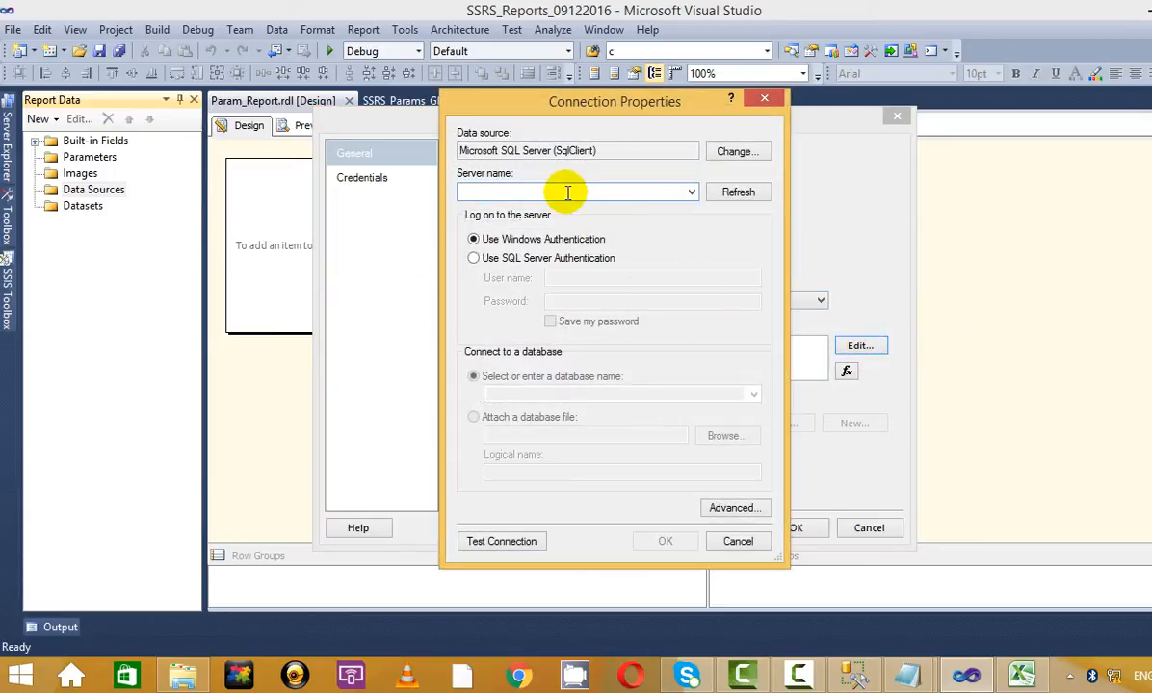
pyautogui.click(568, 193)
pyautogui.write('.')
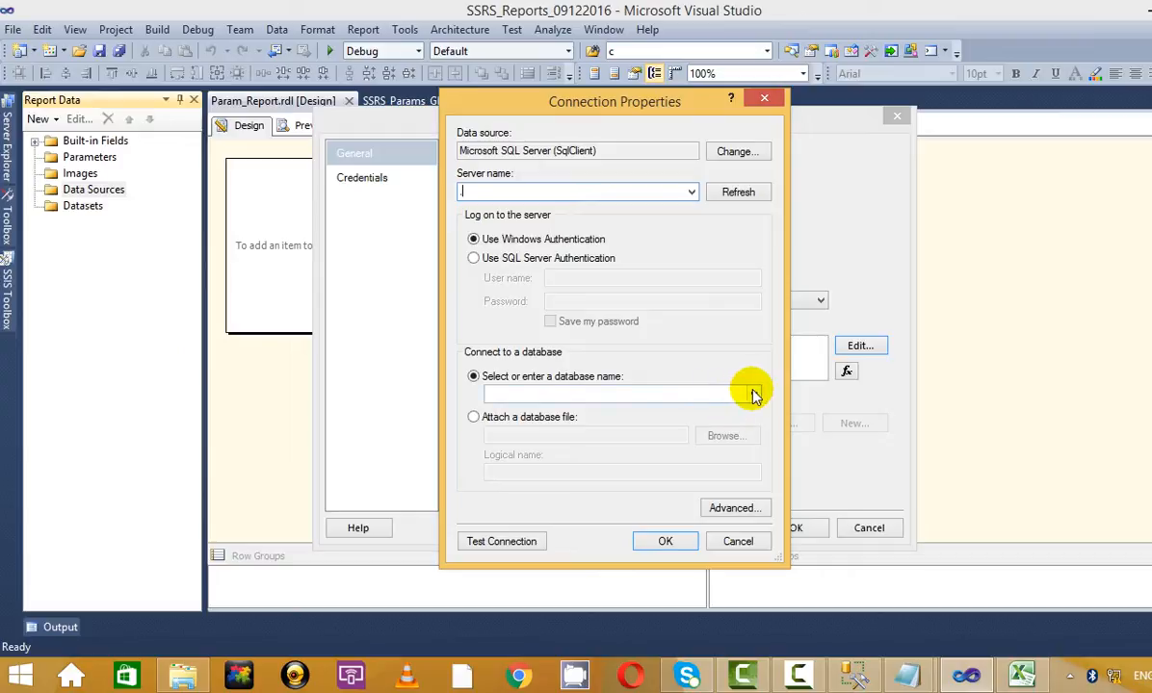
pyautogui.click(755, 395)
pyautogui.click(607, 218)
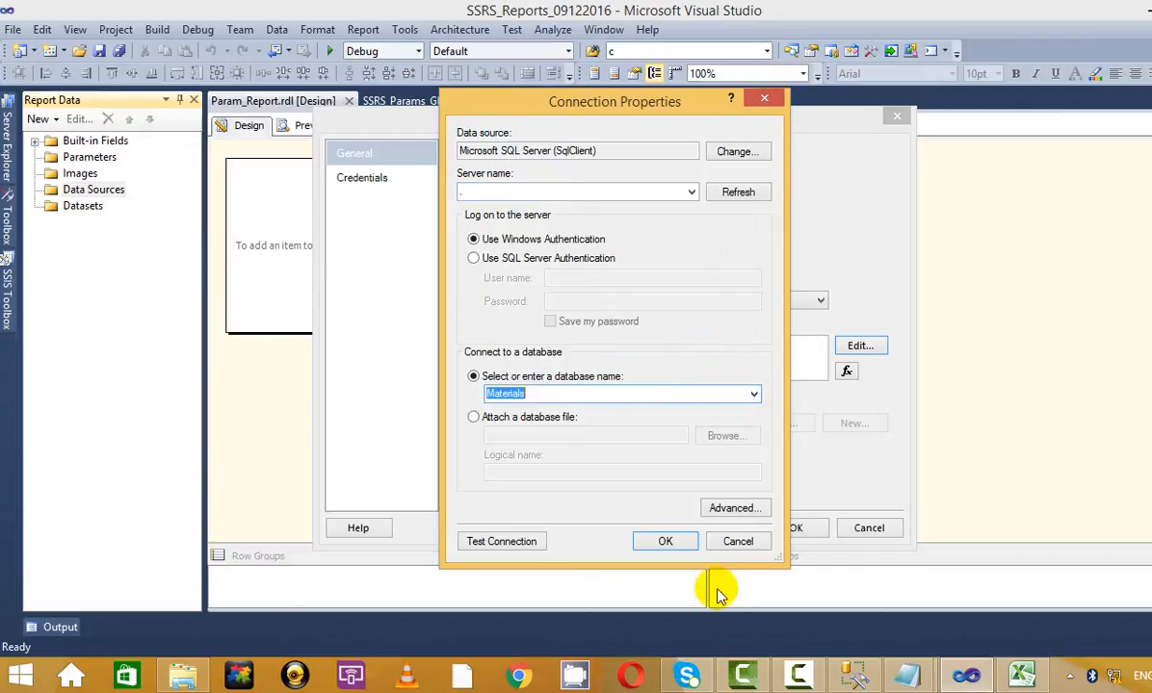
pyautogui.click(665, 539)
pyautogui.click(796, 527)
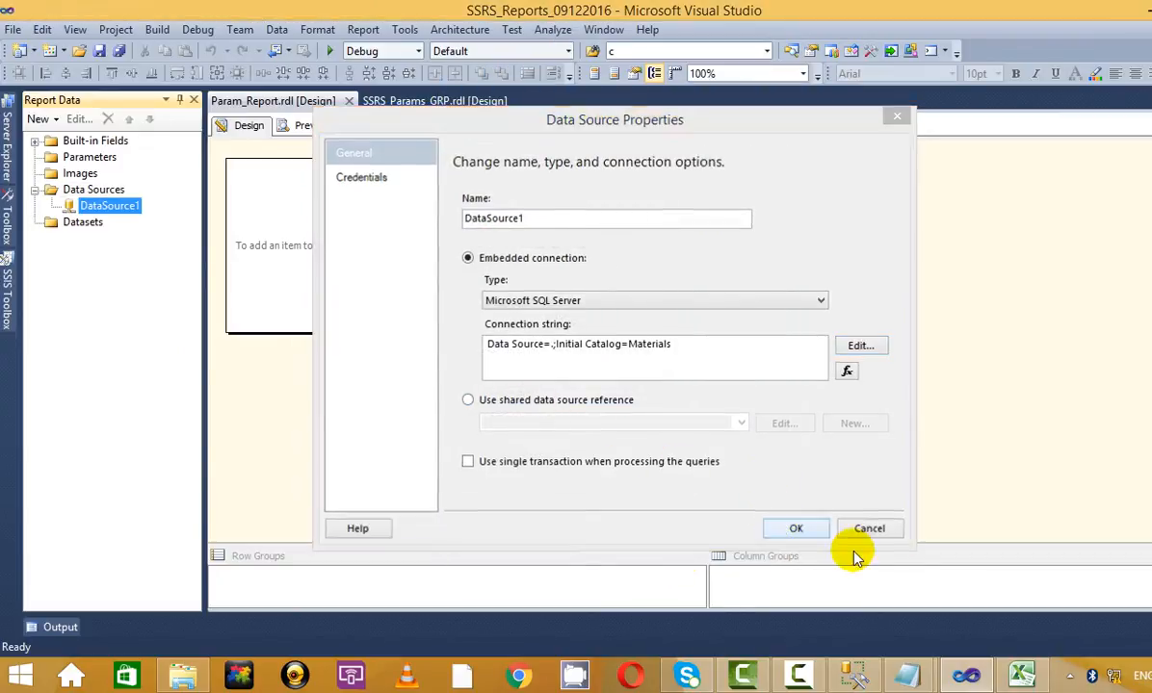
# - Start a new dataset embedded in the report, based on DataSource1, and open its query designer
pyautogui.rightClick(96, 228)
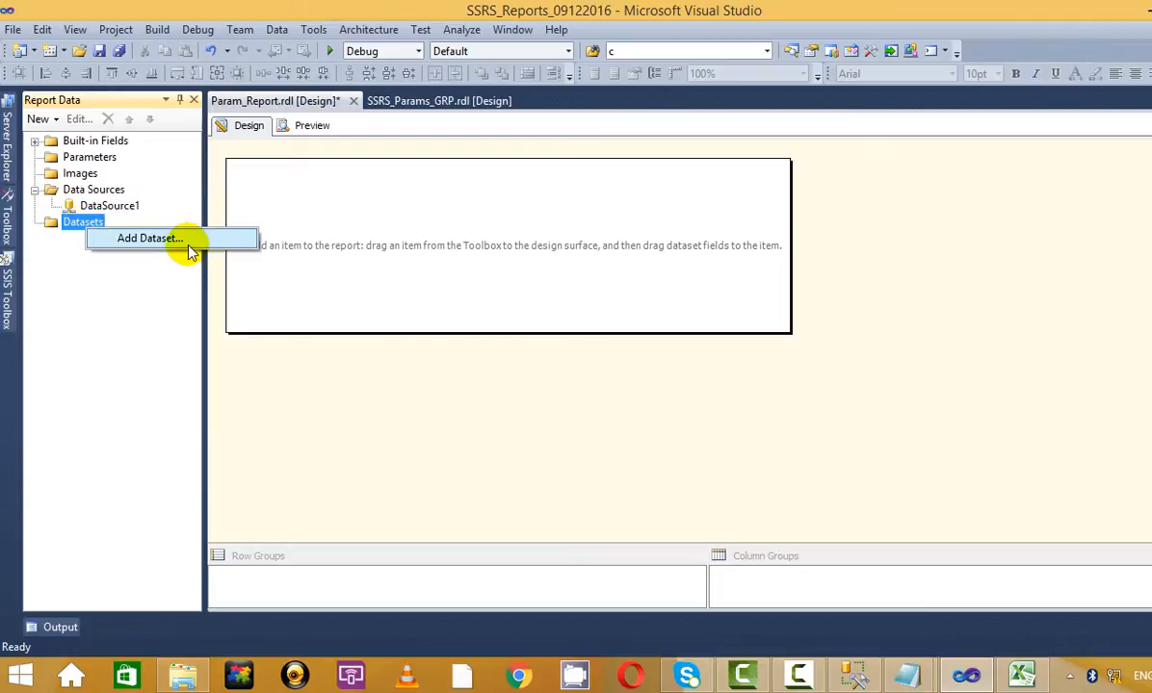
pyautogui.click(188, 247)
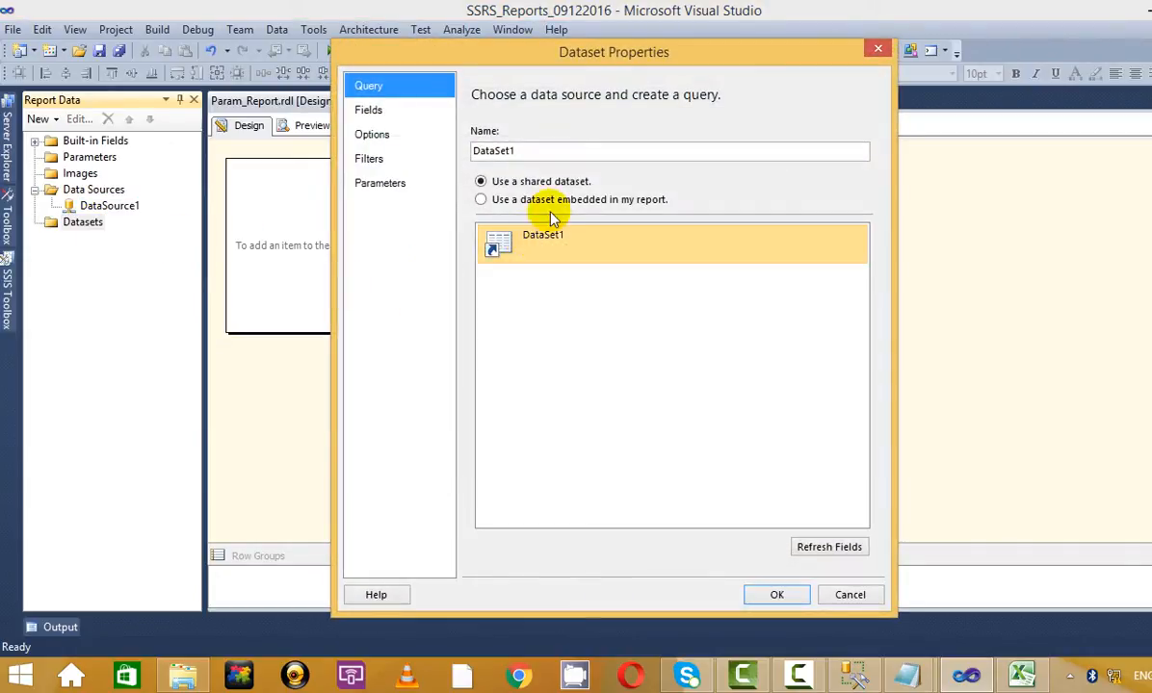
pyautogui.click(552, 202)
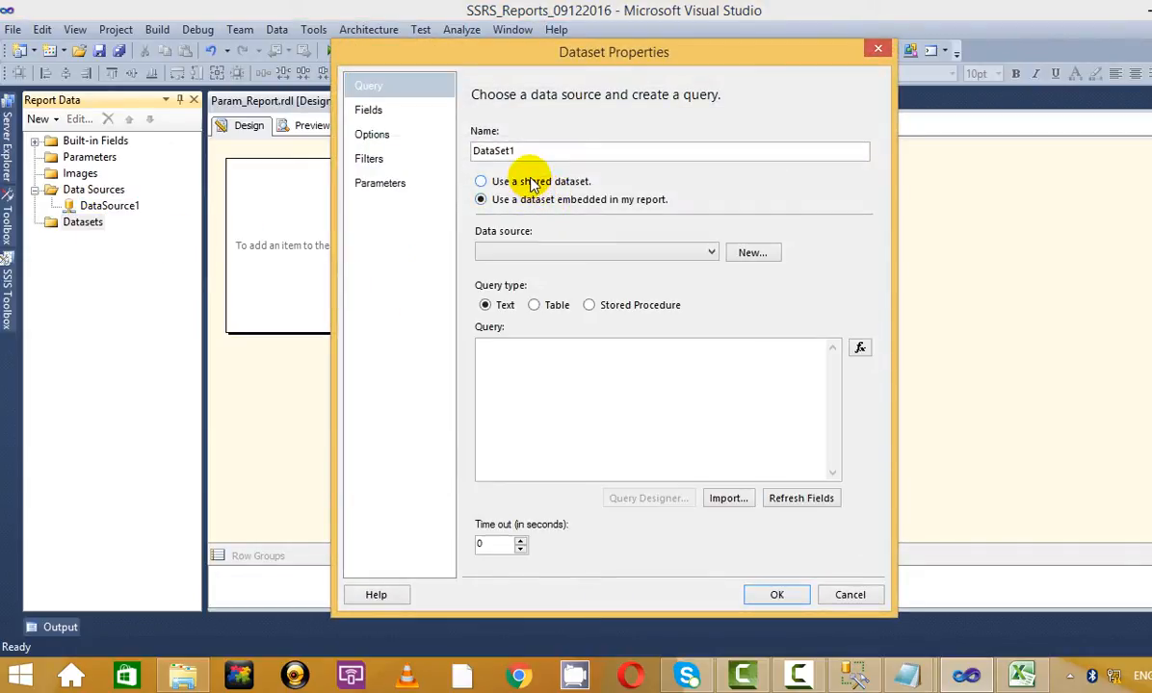
pyautogui.click(708, 253)
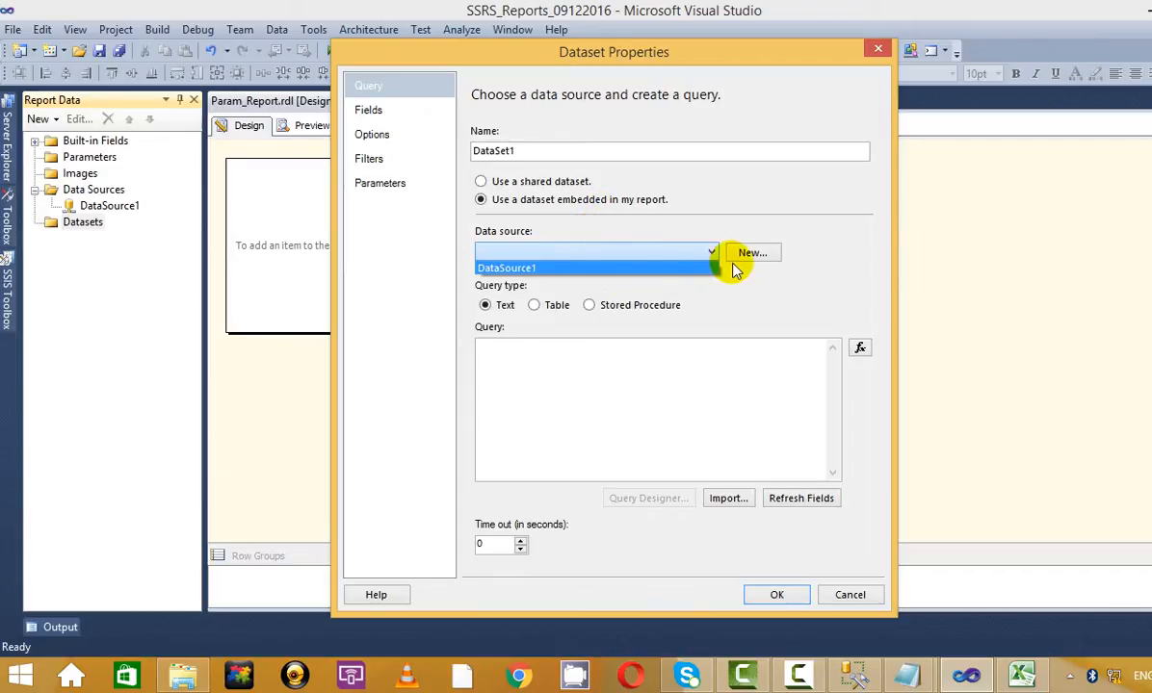
pyautogui.click(688, 268)
pyautogui.click(671, 499)
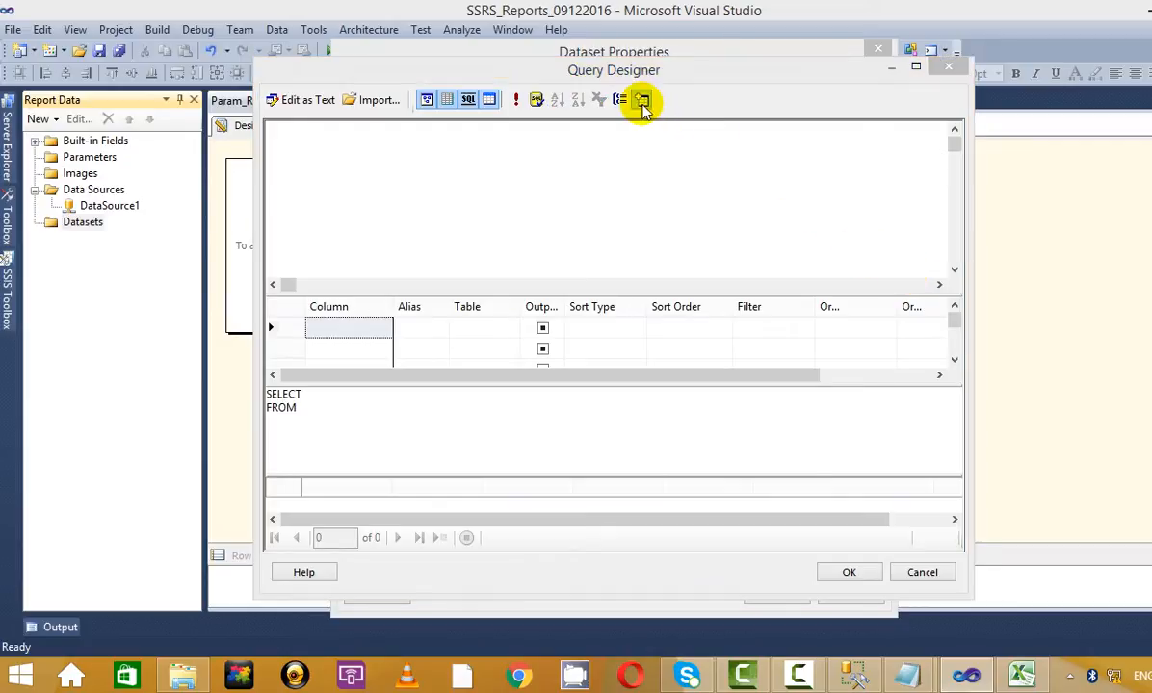
# - Build the dataset query to select all columns from the BHEL_PRICE10 table and save the dataset
pyautogui.click(641, 100)
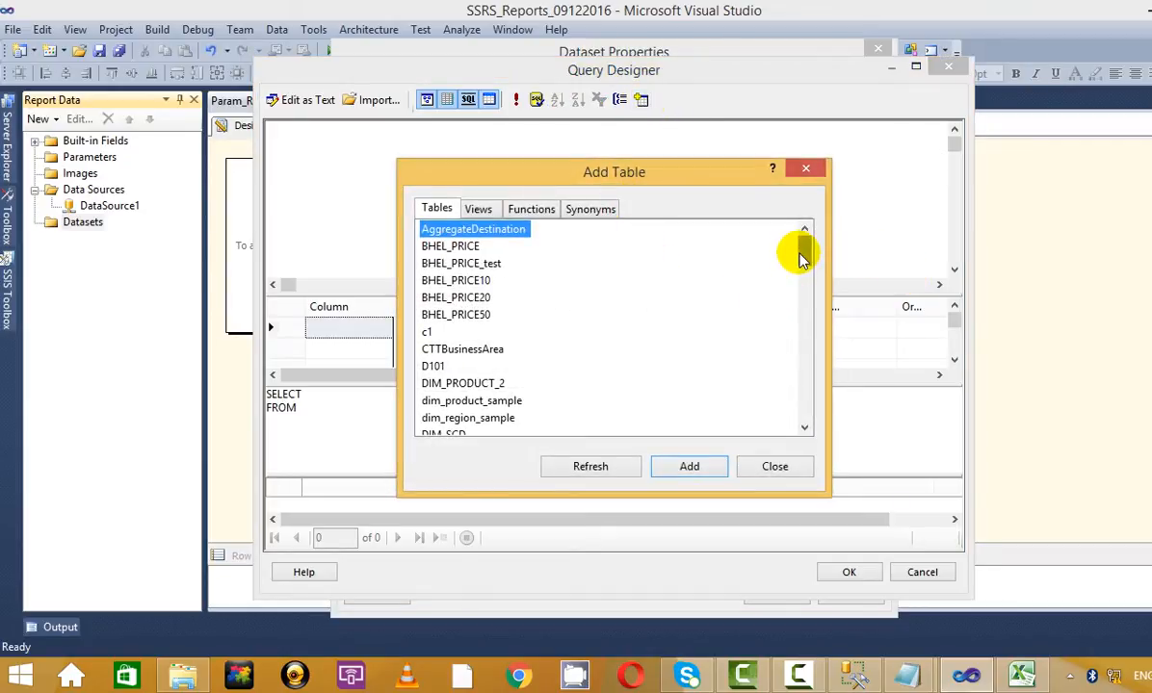
pyautogui.click(441, 280)
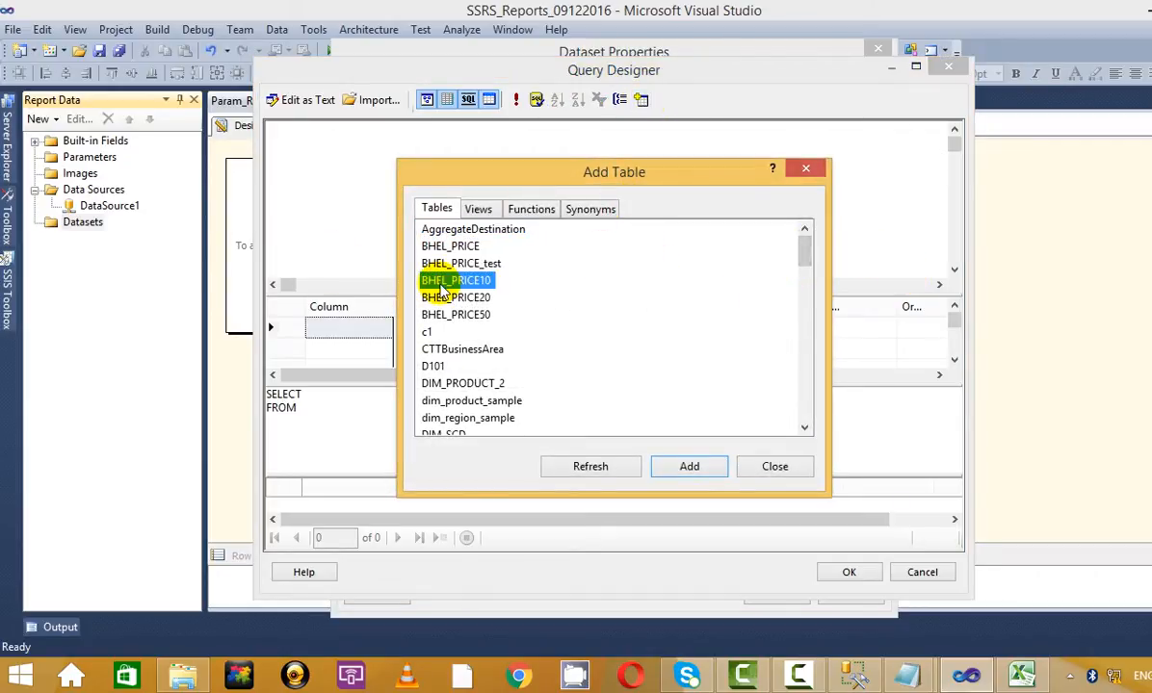
pyautogui.click(704, 475)
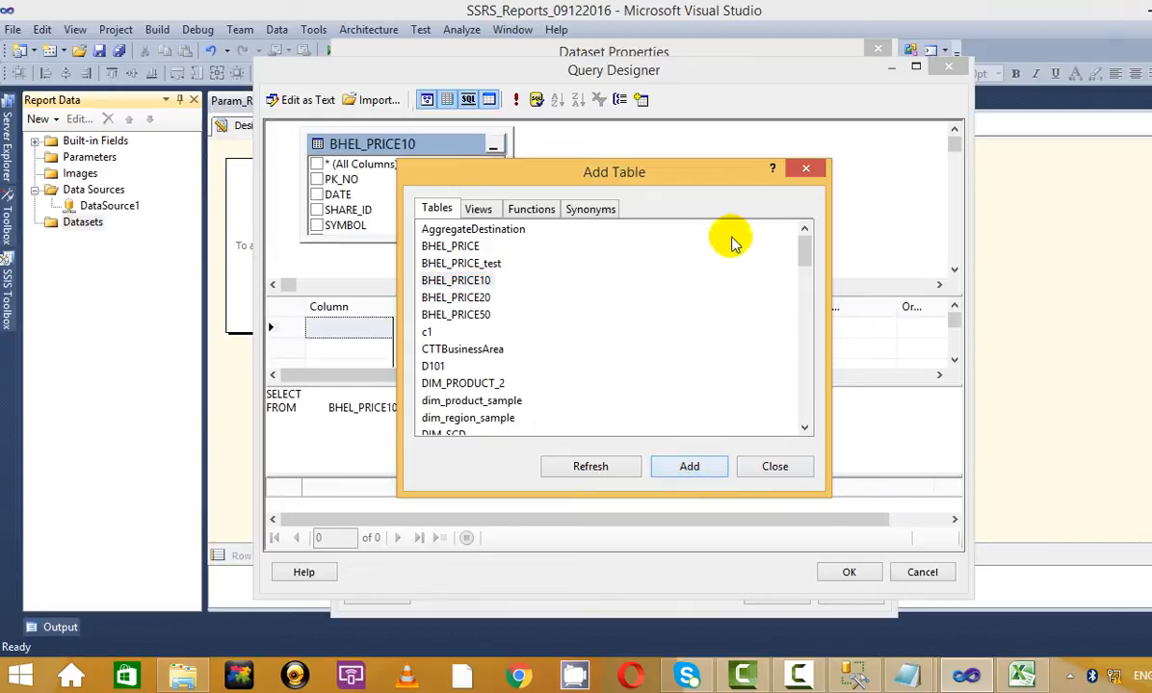
pyautogui.click(814, 171)
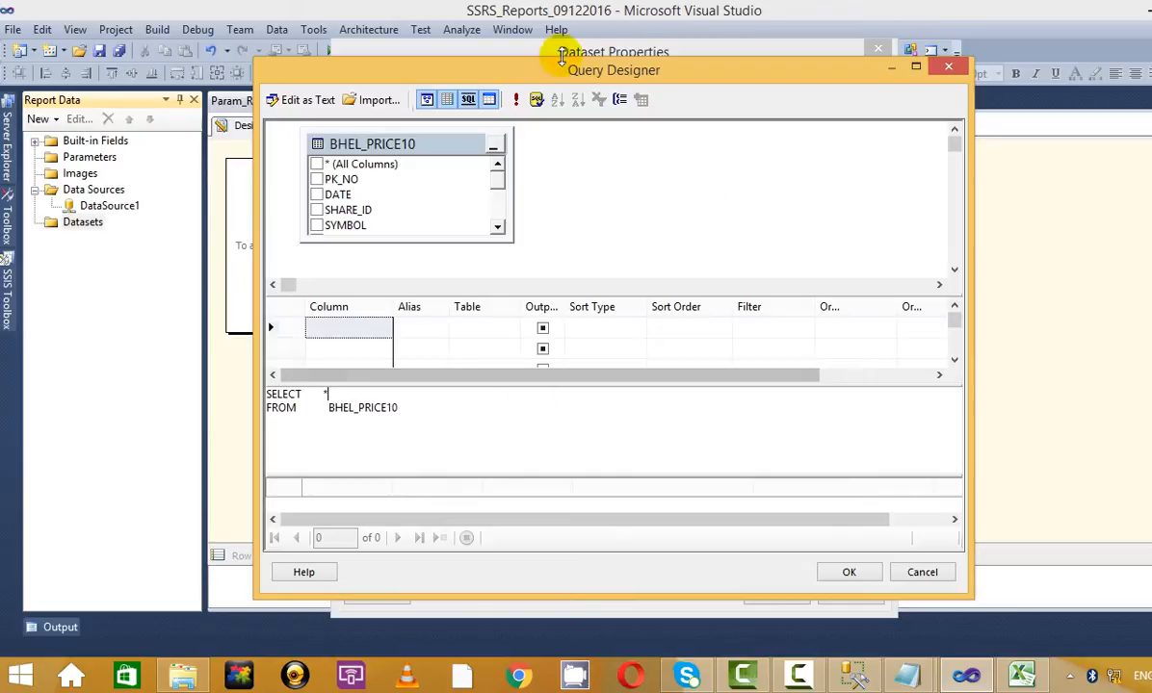
pyautogui.click(520, 102)
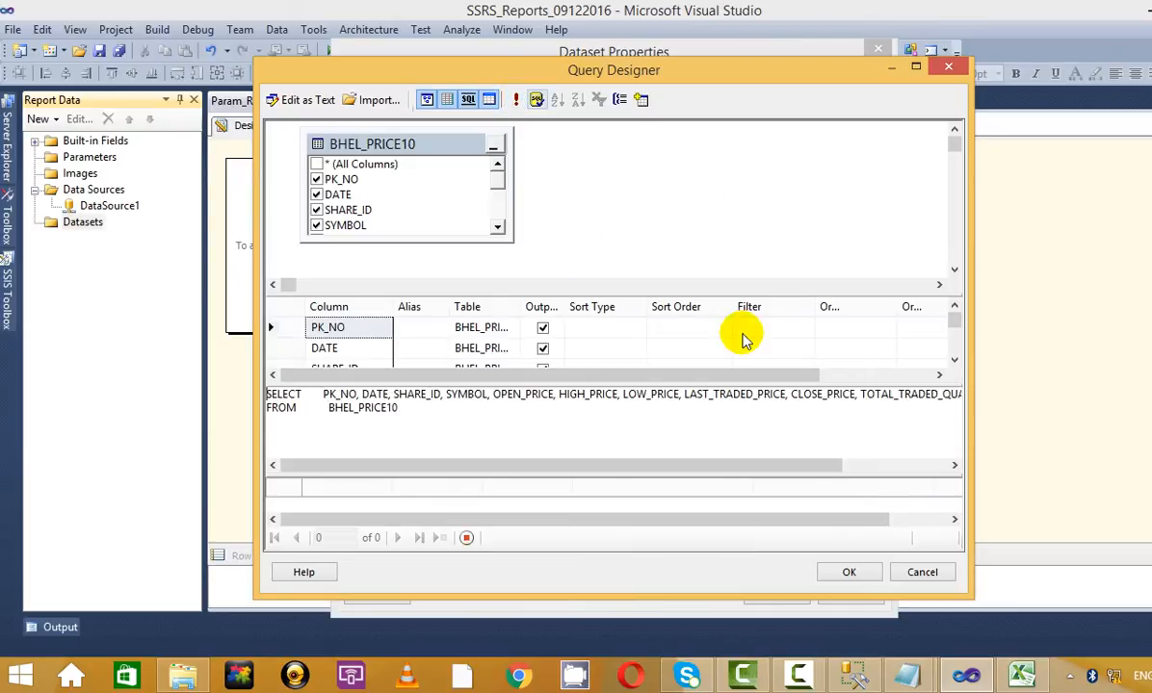
pyautogui.click(848, 572)
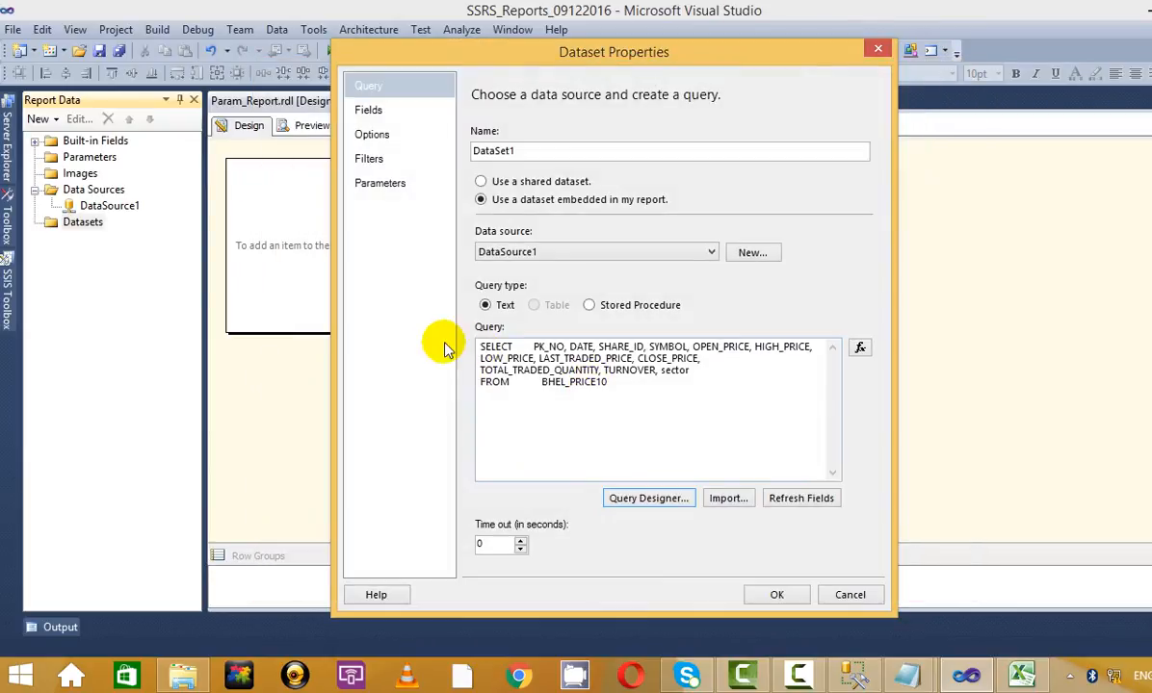
pyautogui.click(769, 595)
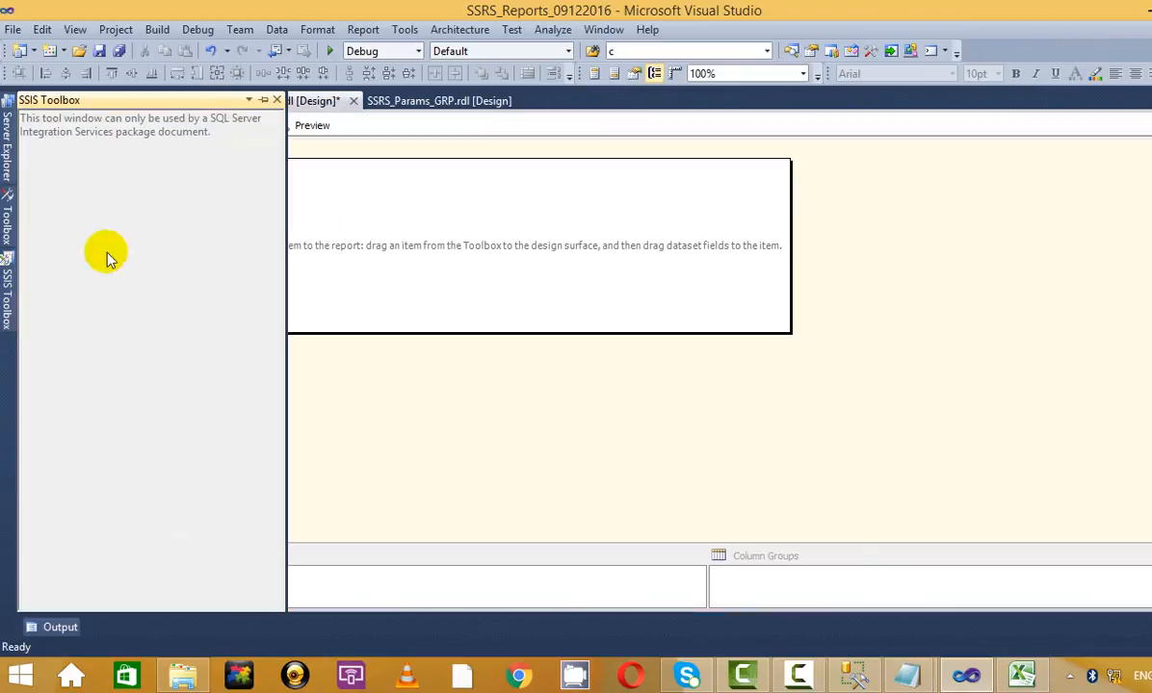
# - Insert a table item near the middle of the Param_Report body
pyautogui.click(17, 226)
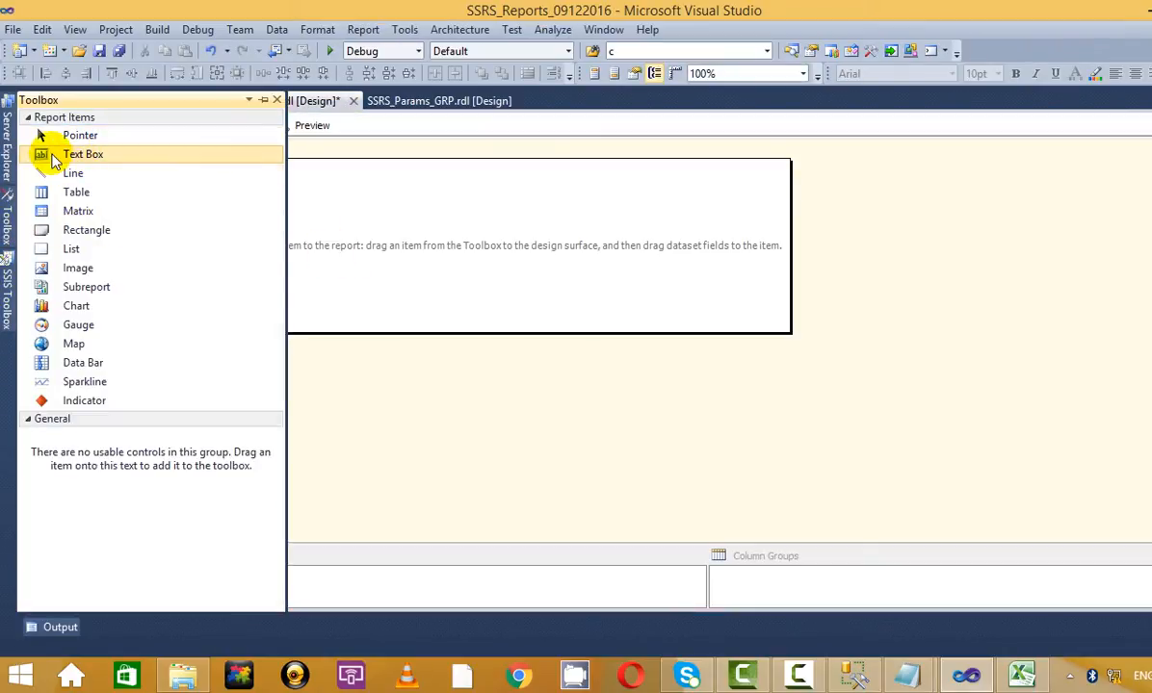
pyautogui.click(56, 195)
pyautogui.click(442, 218)
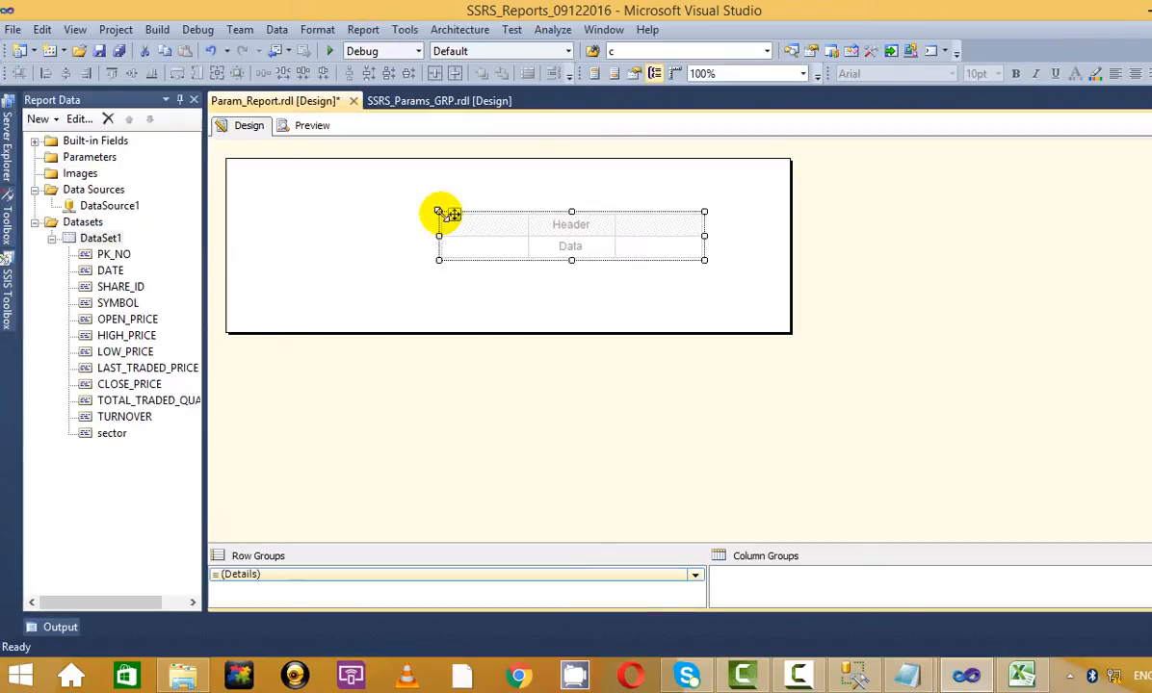
# - Fill the table columns with the SYMBOL, OPEN_PRICE, HIGH_PRICE, TURNOVER and TOTAL_TRADED_QUANTITY fields, in that order
pyautogui.click(120, 304)
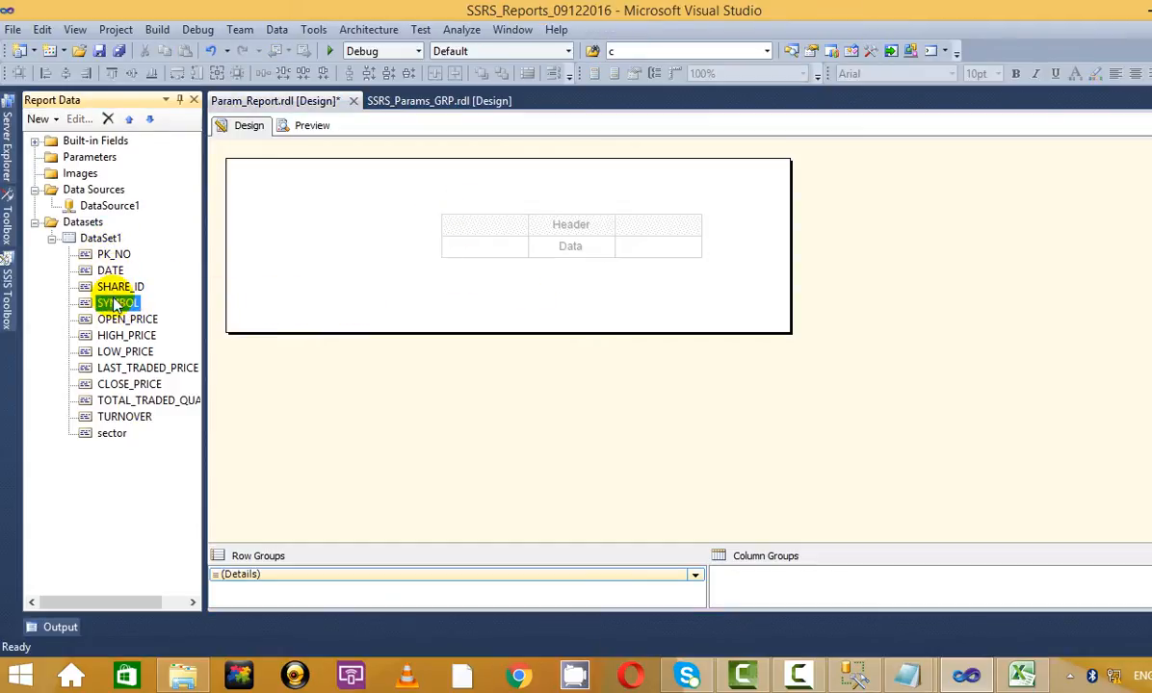
pyautogui.moveTo(115, 305); pyautogui.dragTo(510, 233)
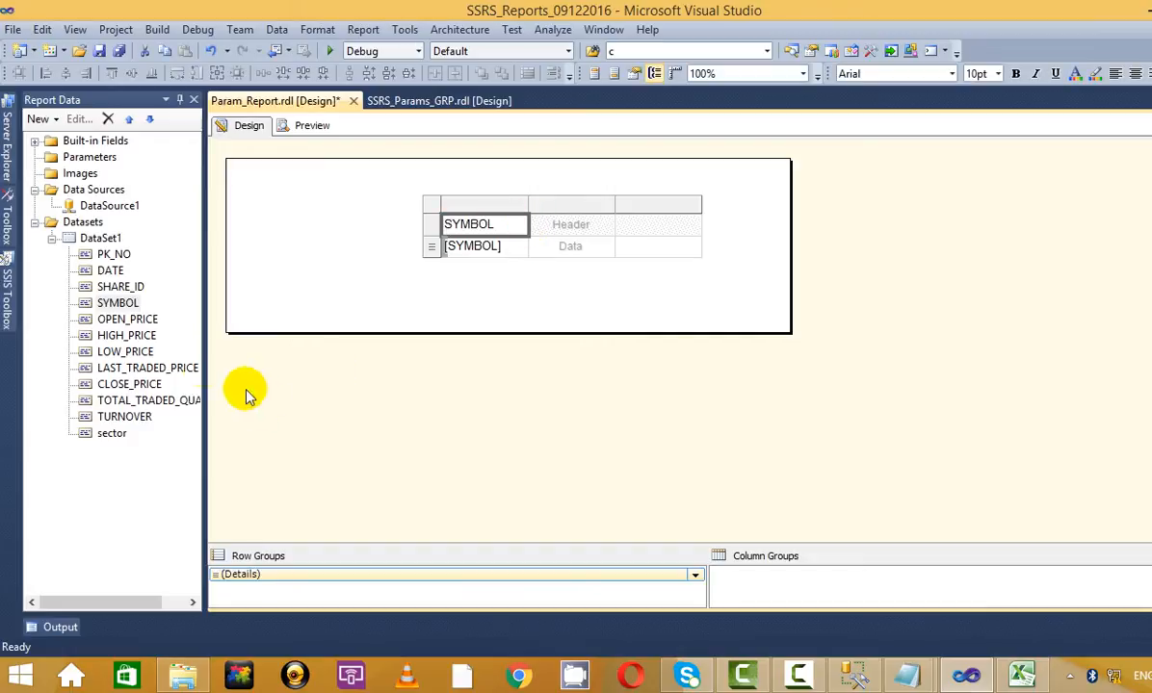
pyautogui.moveTo(145, 319); pyautogui.dragTo(578, 239)
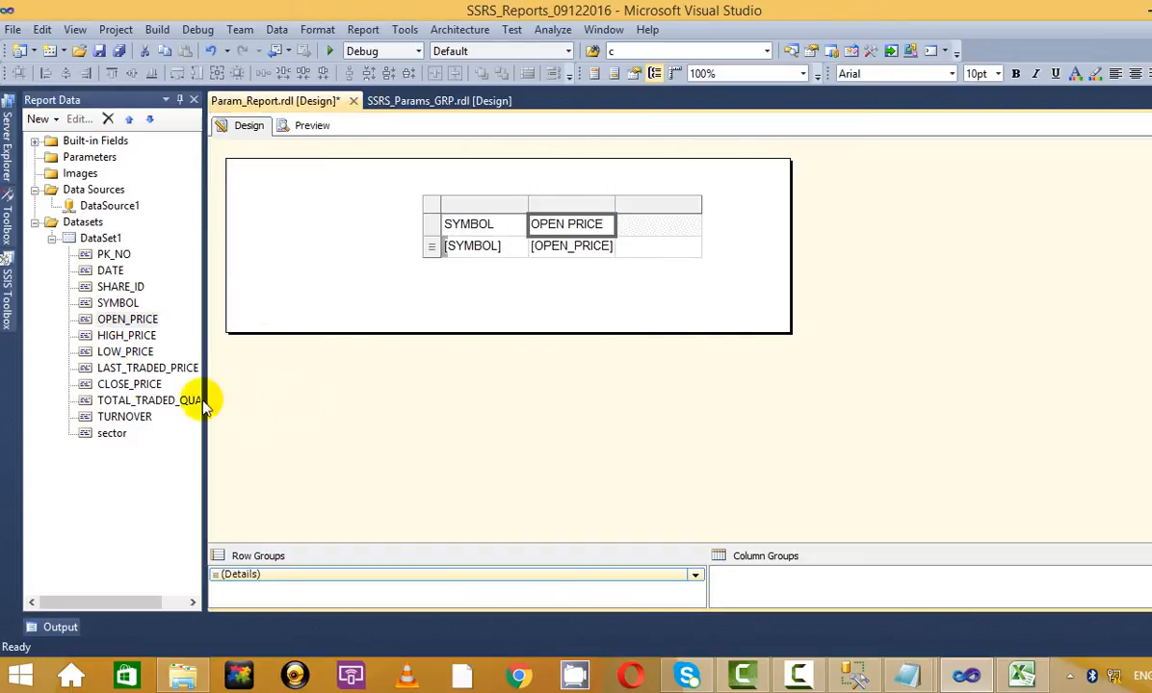
pyautogui.click(124, 418)
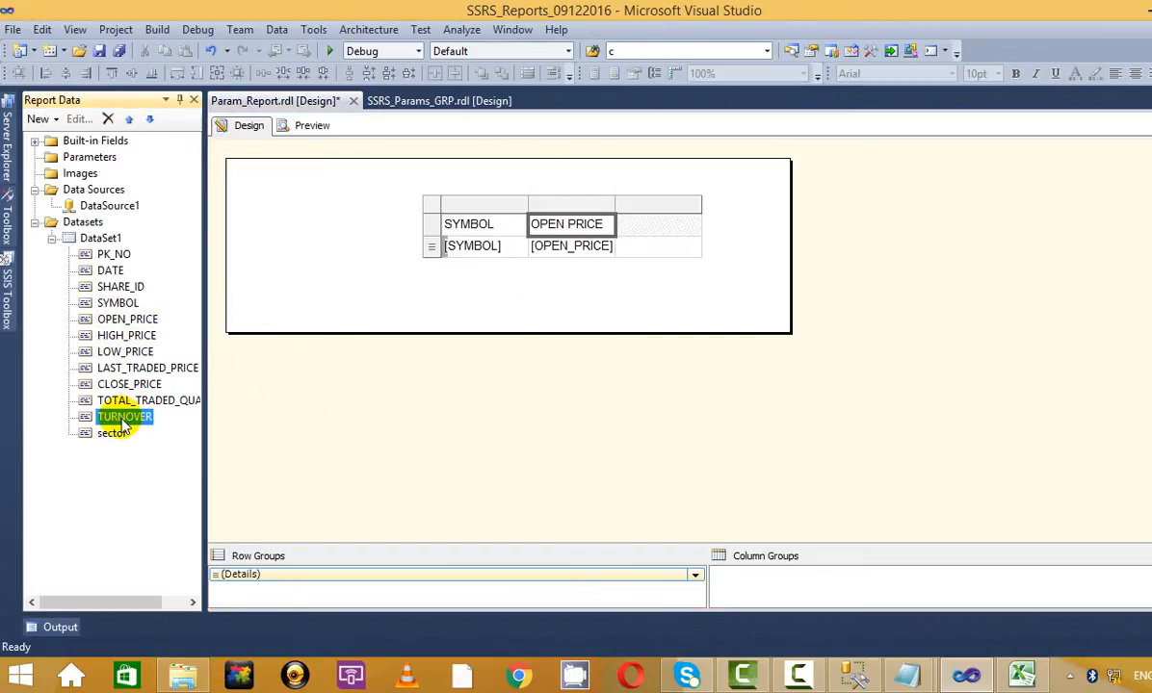
pyautogui.moveTo(136, 418); pyautogui.dragTo(638, 229)
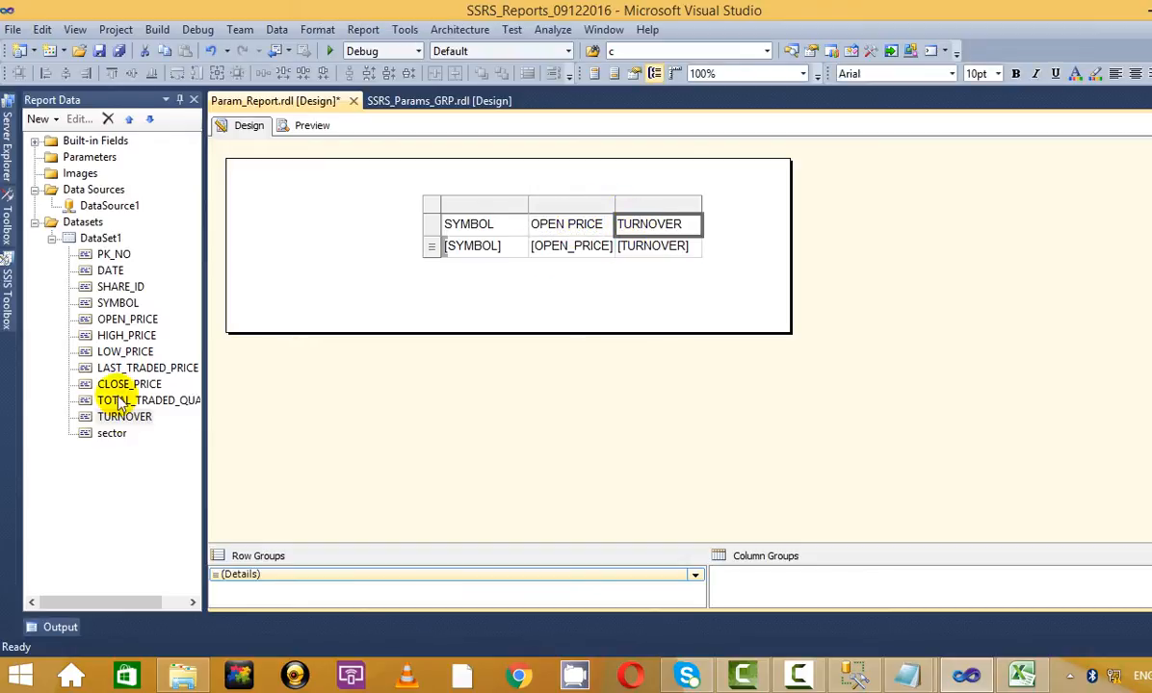
pyautogui.moveTo(128, 337); pyautogui.dragTo(617, 242)
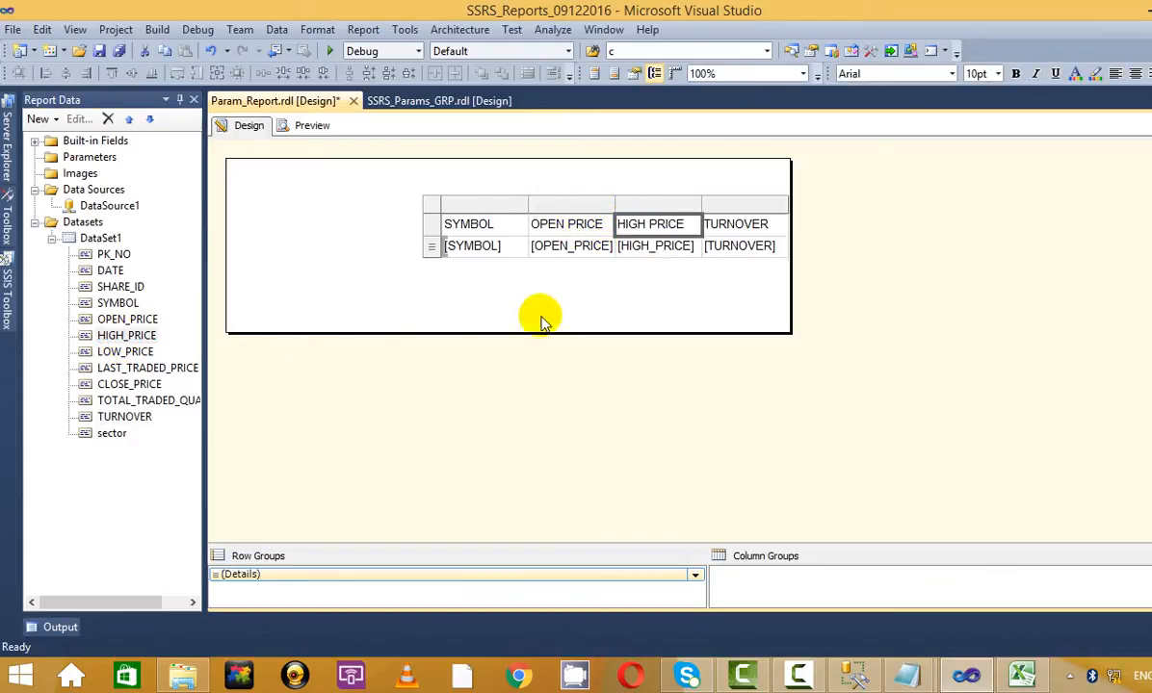
pyautogui.moveTo(135, 403); pyautogui.dragTo(766, 232)
# - Shift the table closer to the left edge of the report body and preview the report
pyautogui.click(436, 207)
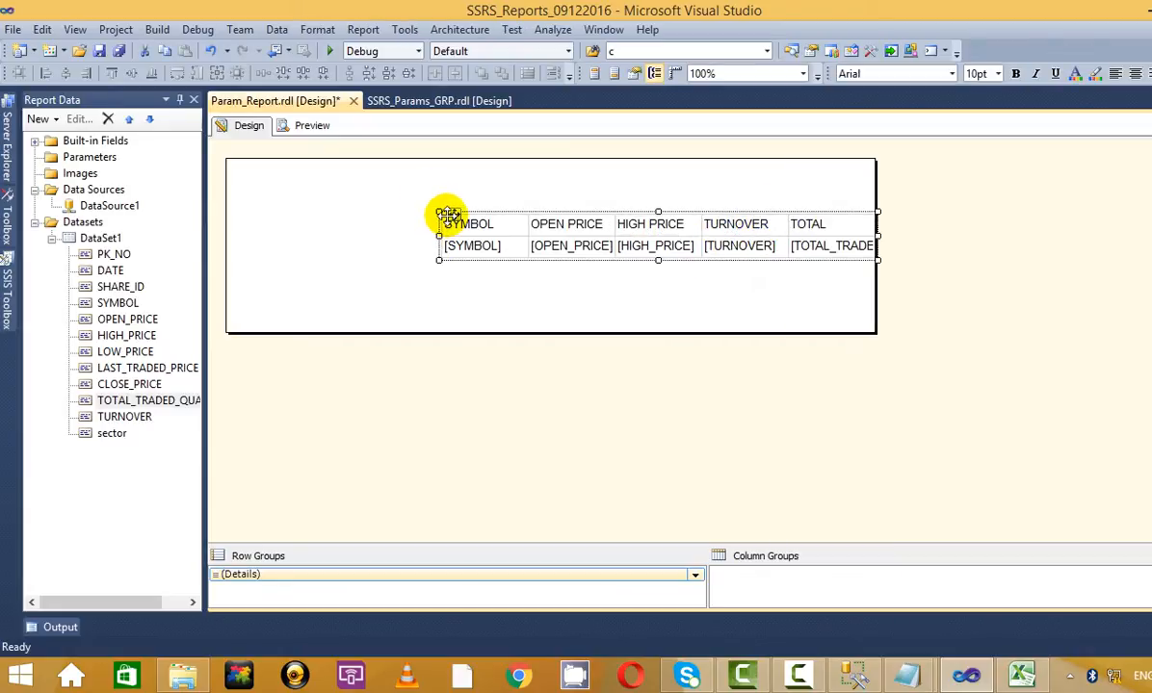
pyautogui.click(309, 125)
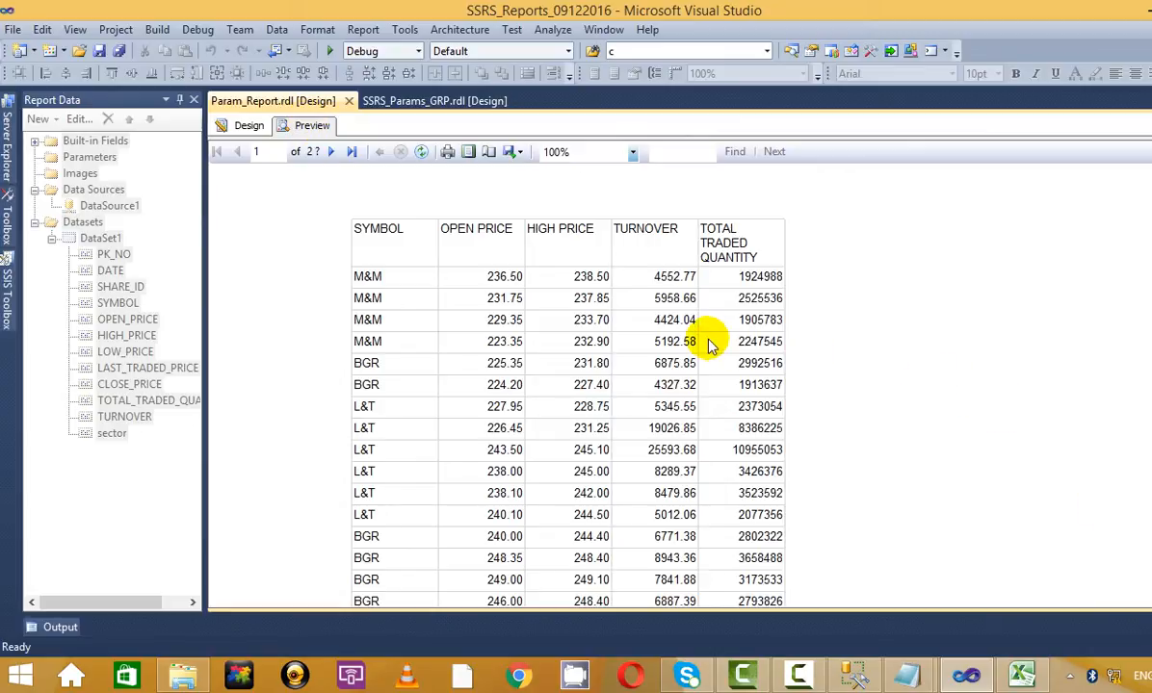
pyautogui.click(248, 125)
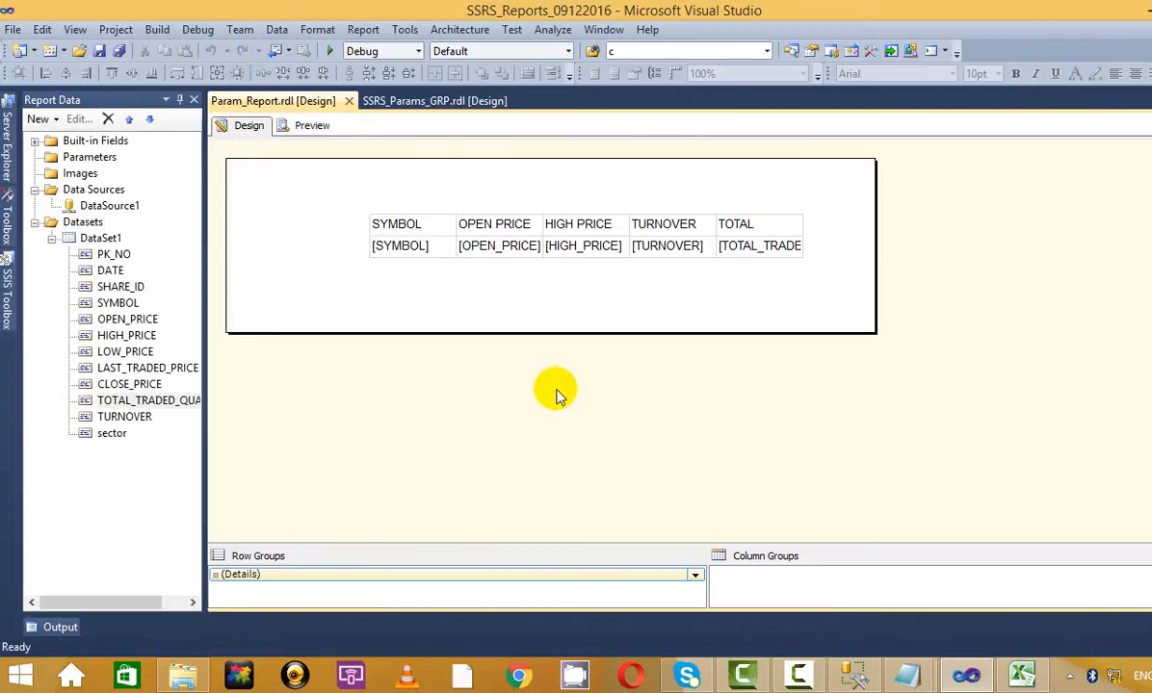
# - Make the table's header row bold and check it in the report preview
pyautogui.click(395, 247)
pyautogui.click(358, 226)
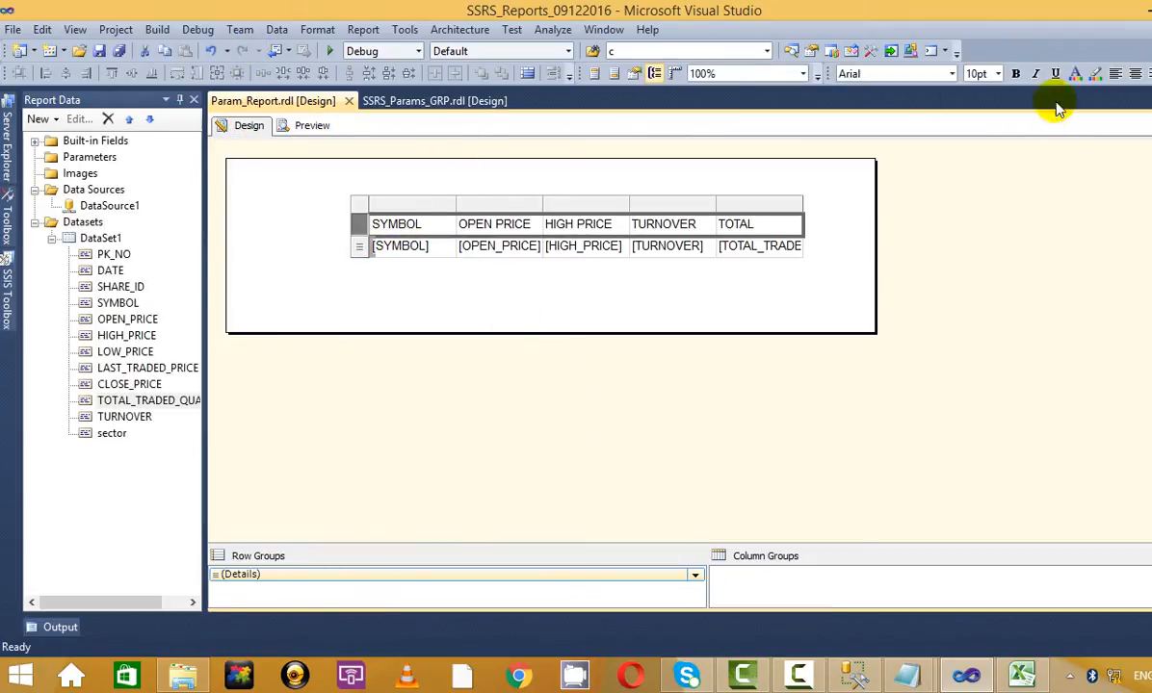
pyautogui.click(1015, 73)
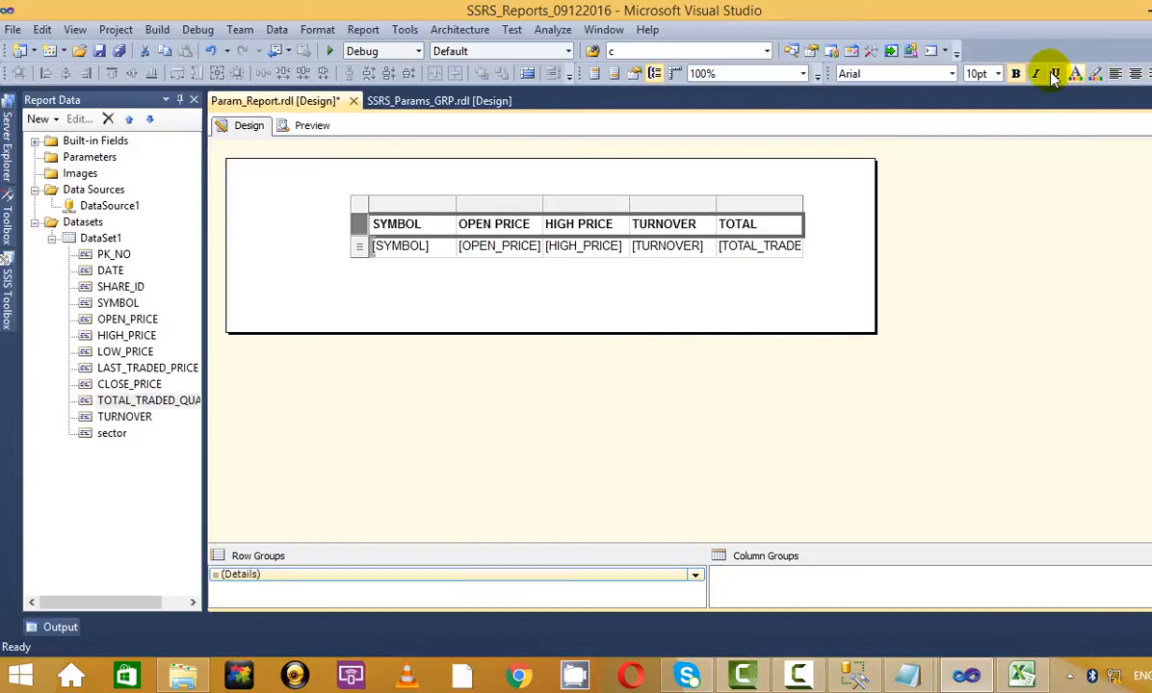
pyautogui.click(693, 178)
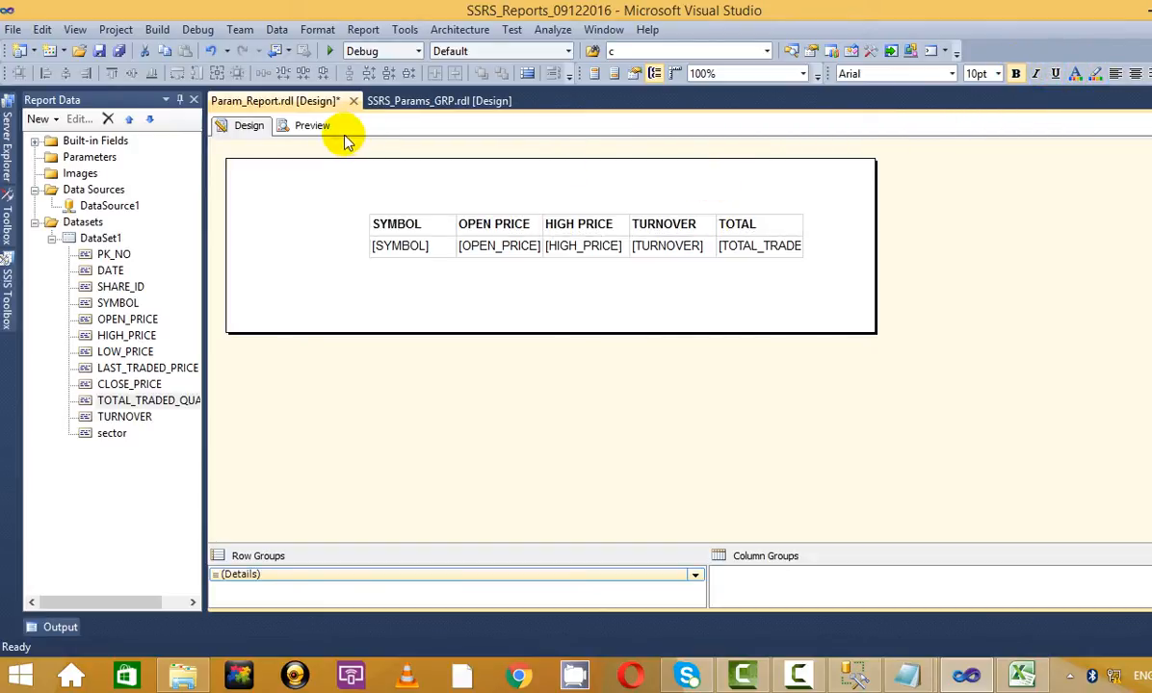
pyautogui.click(312, 125)
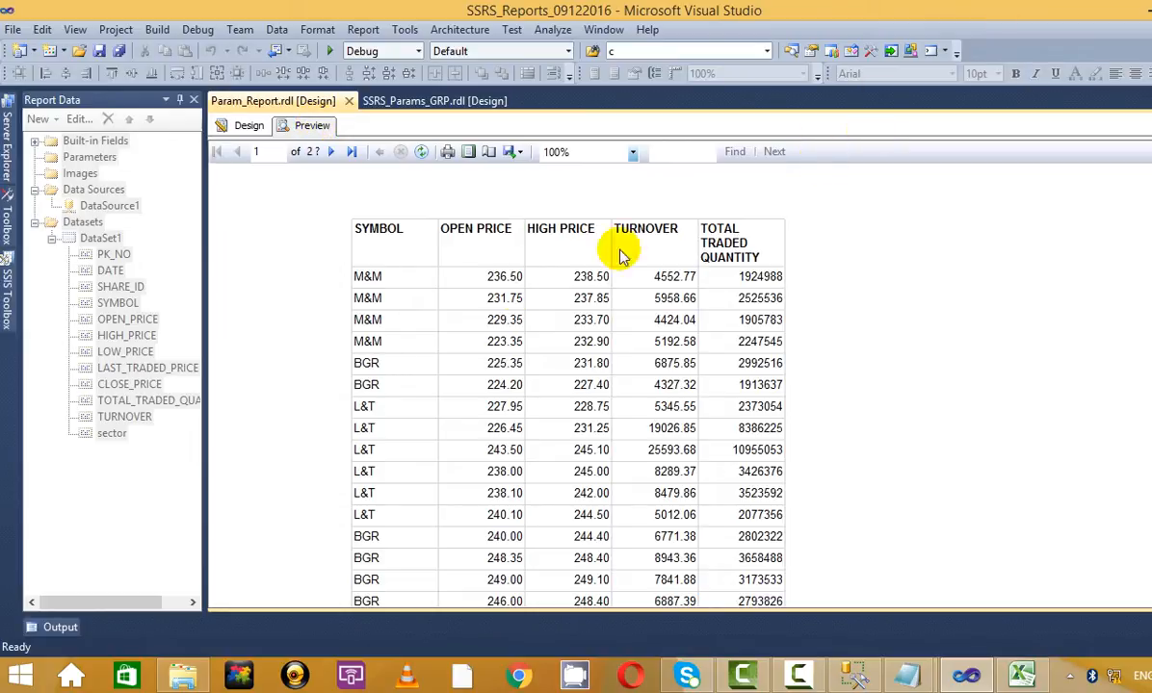
pyautogui.click(231, 126)
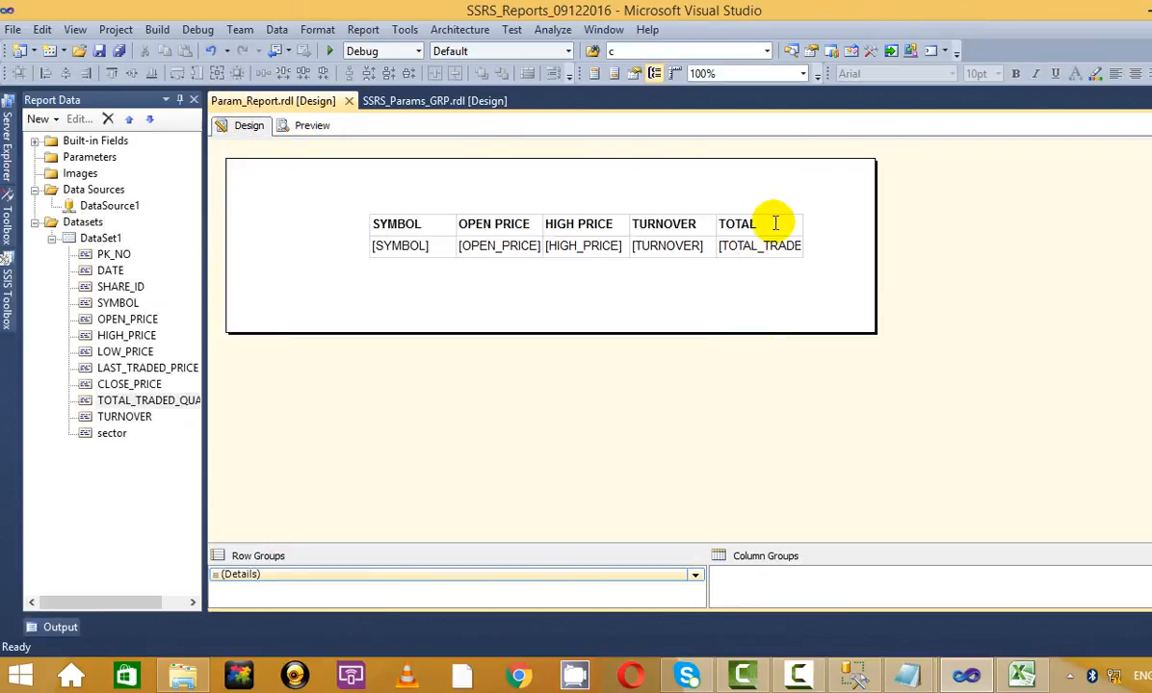
# - Widen the TOTAL TRADED QUANTITY column until its header fits on one line, and check the report preview
pyautogui.click(775, 224)
pyautogui.moveTo(802, 202); pyautogui.dragTo(991, 198)
pyautogui.click(823, 231)
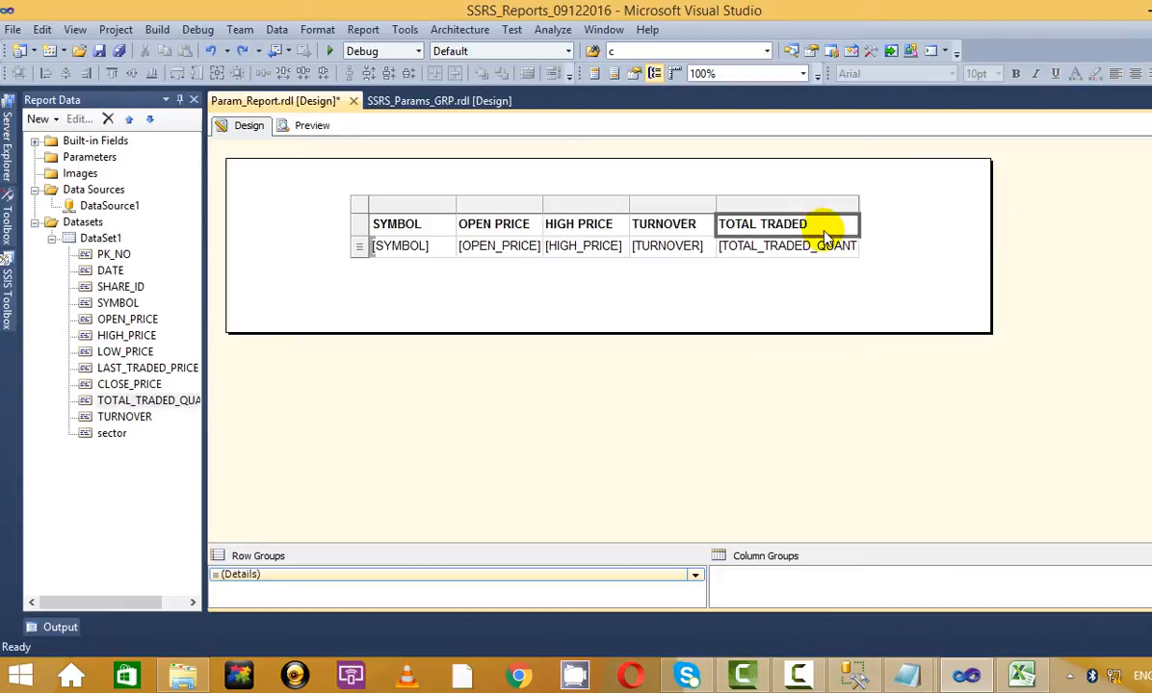
pyautogui.moveTo(856, 201); pyautogui.dragTo(924, 201)
pyautogui.click(795, 308)
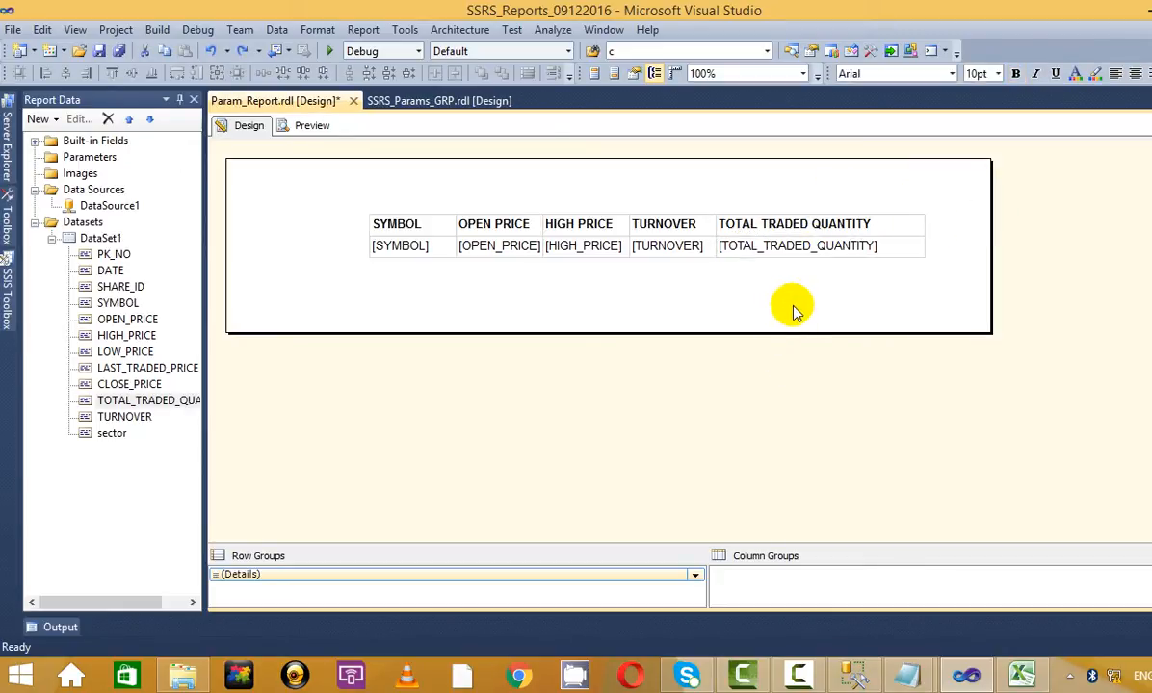
pyautogui.click(307, 126)
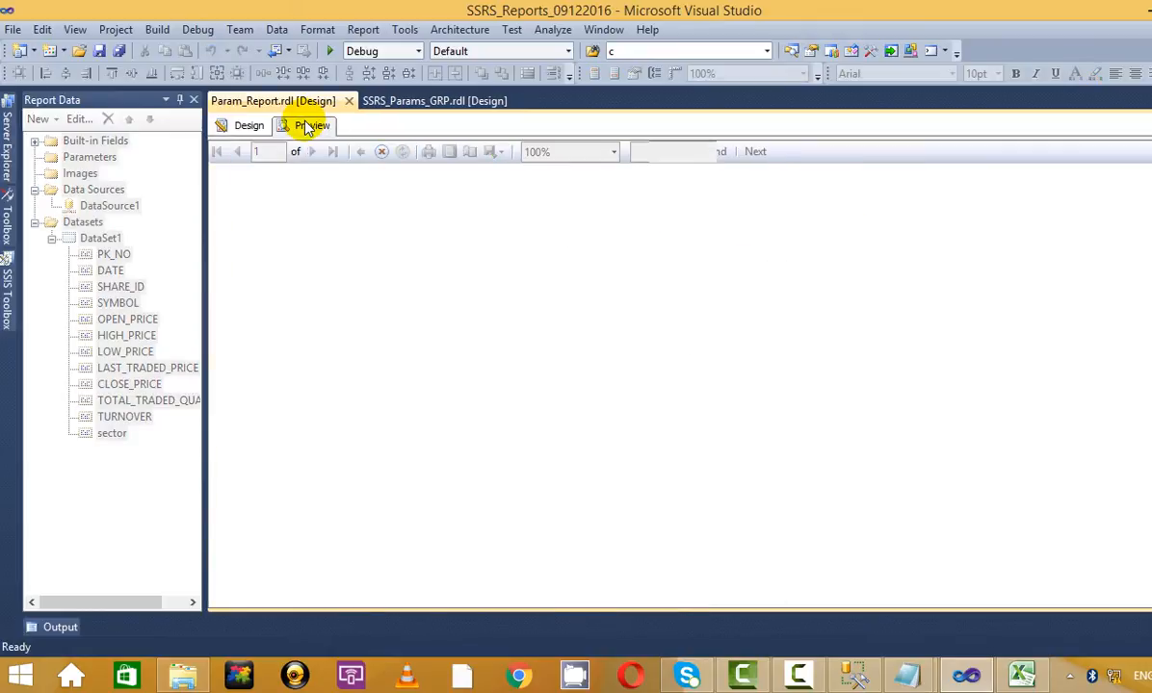
pyautogui.scroll(-5, 602, 424)
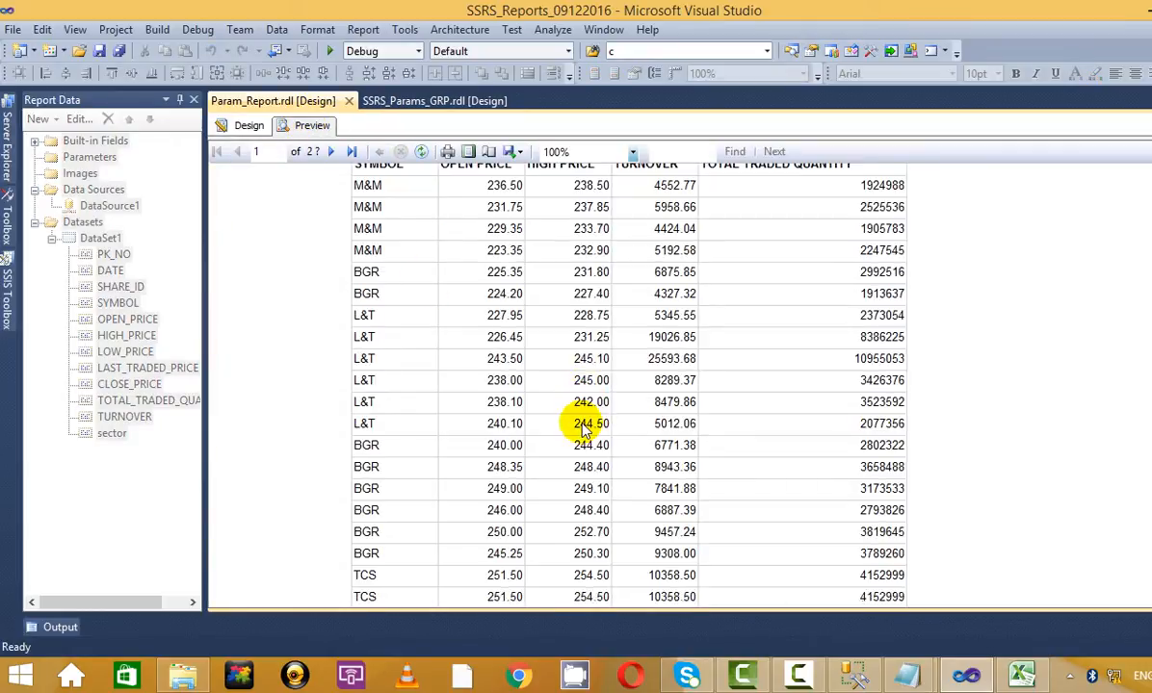
pyautogui.scroll(5, 655, 402)
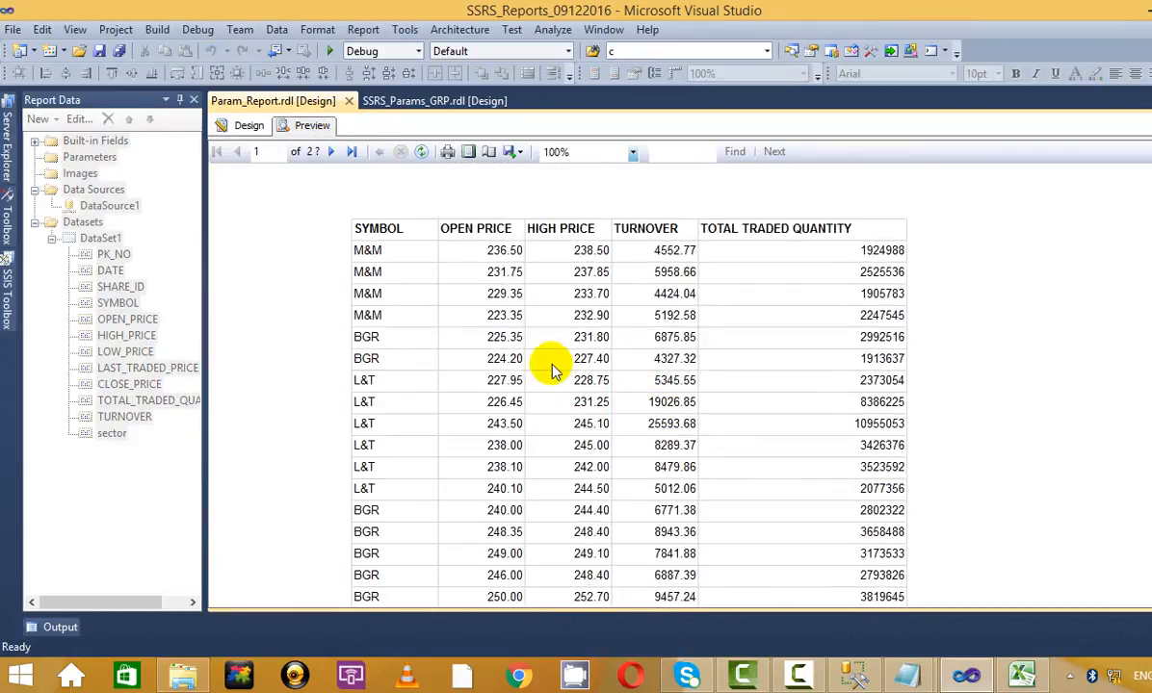
pyautogui.click(245, 126)
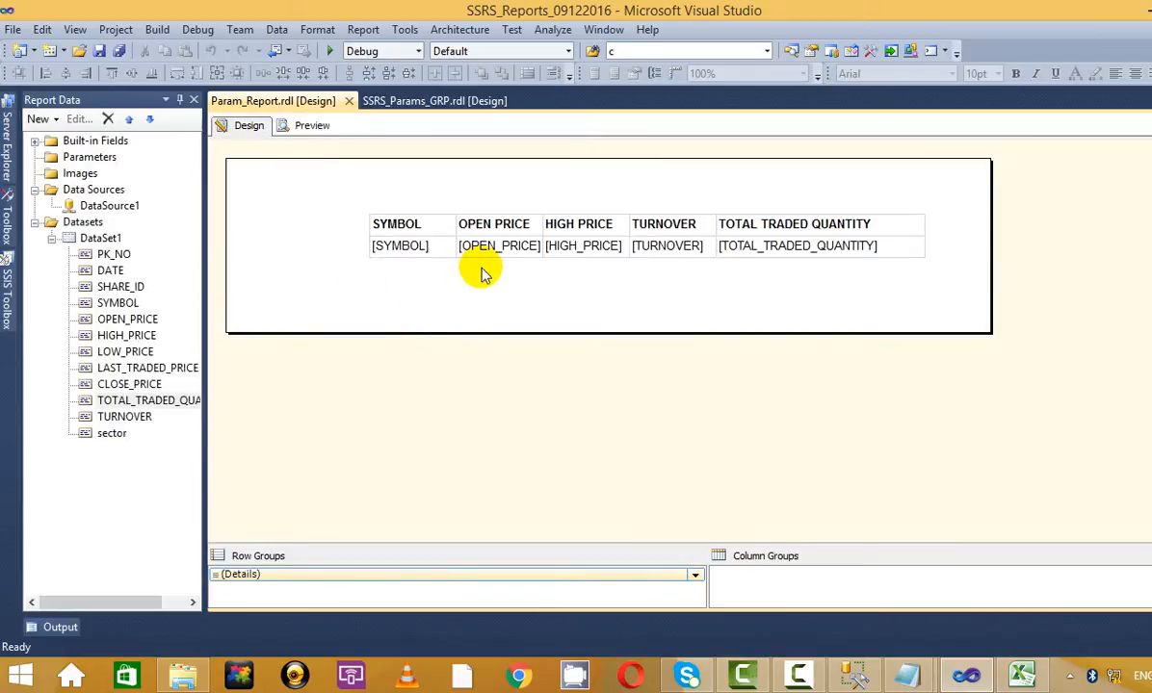
pyautogui.click(404, 225)
pyautogui.click(337, 313)
pyautogui.click(124, 417)
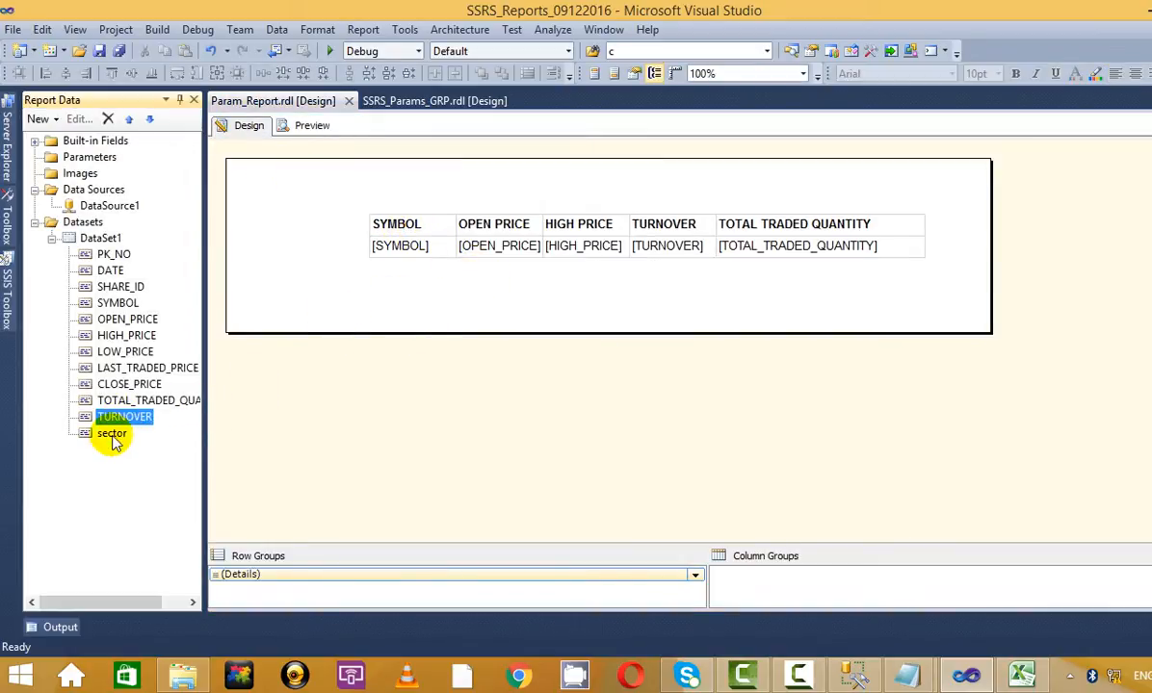
# - Insert the sector field as the table's first column, preview the report and return to the design
pyautogui.moveTo(103, 440); pyautogui.dragTo(378, 248)
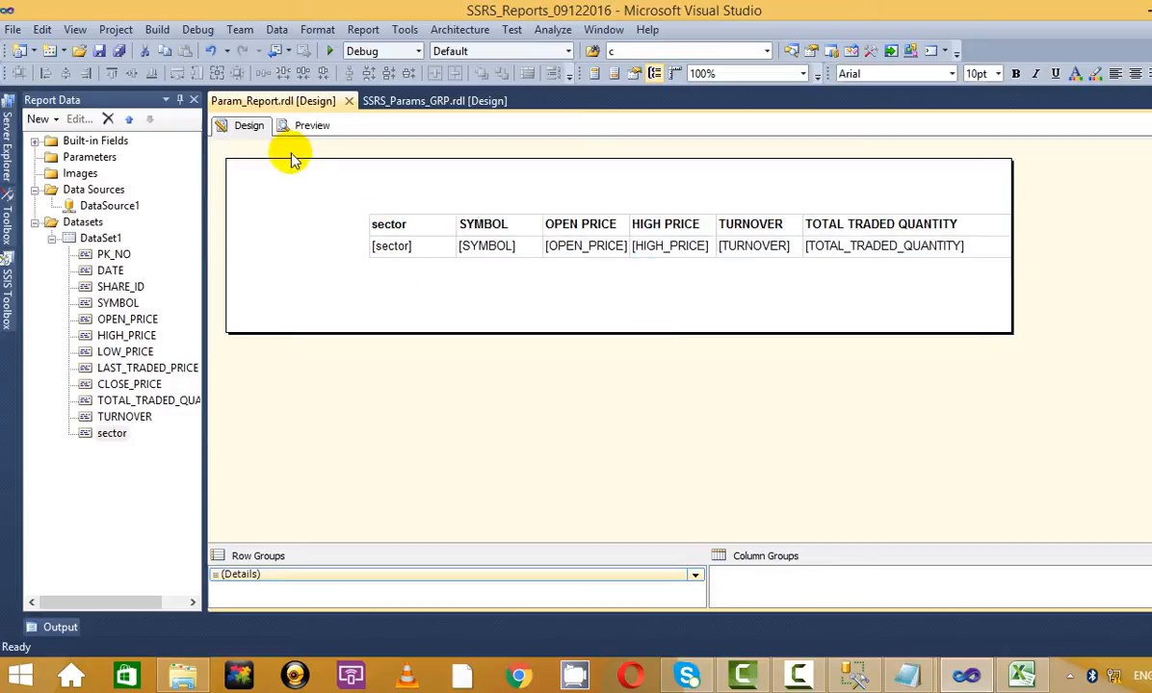
pyautogui.click(305, 127)
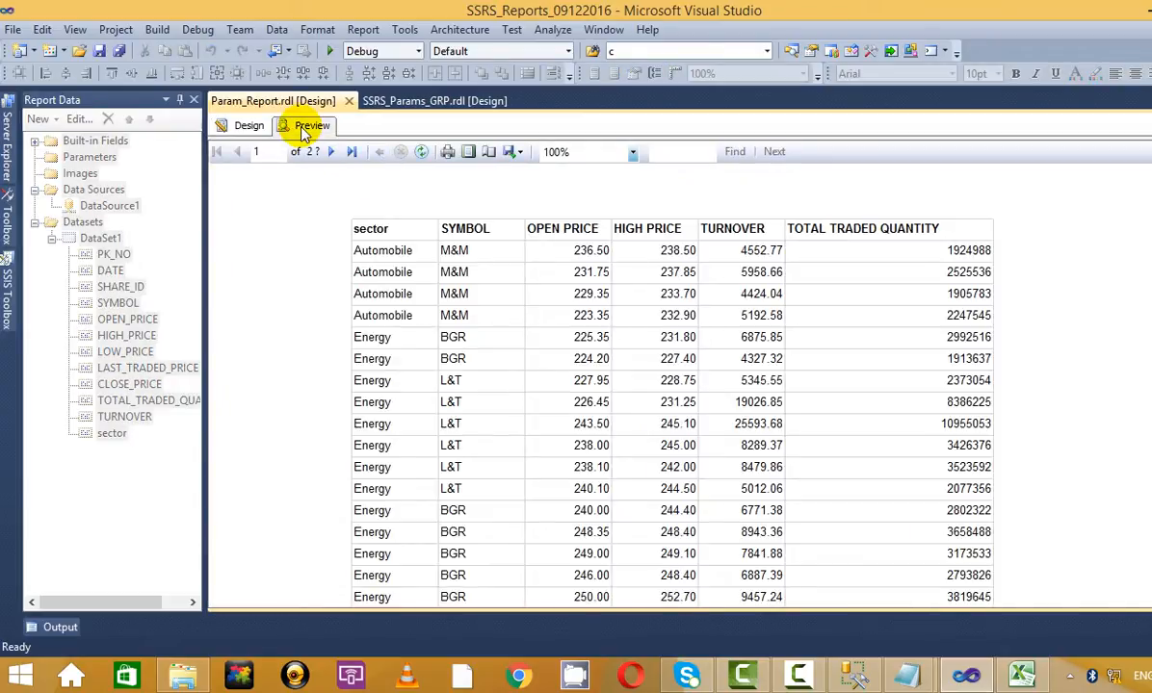
pyautogui.click(252, 135)
pyautogui.click(392, 247)
pyautogui.click(538, 272)
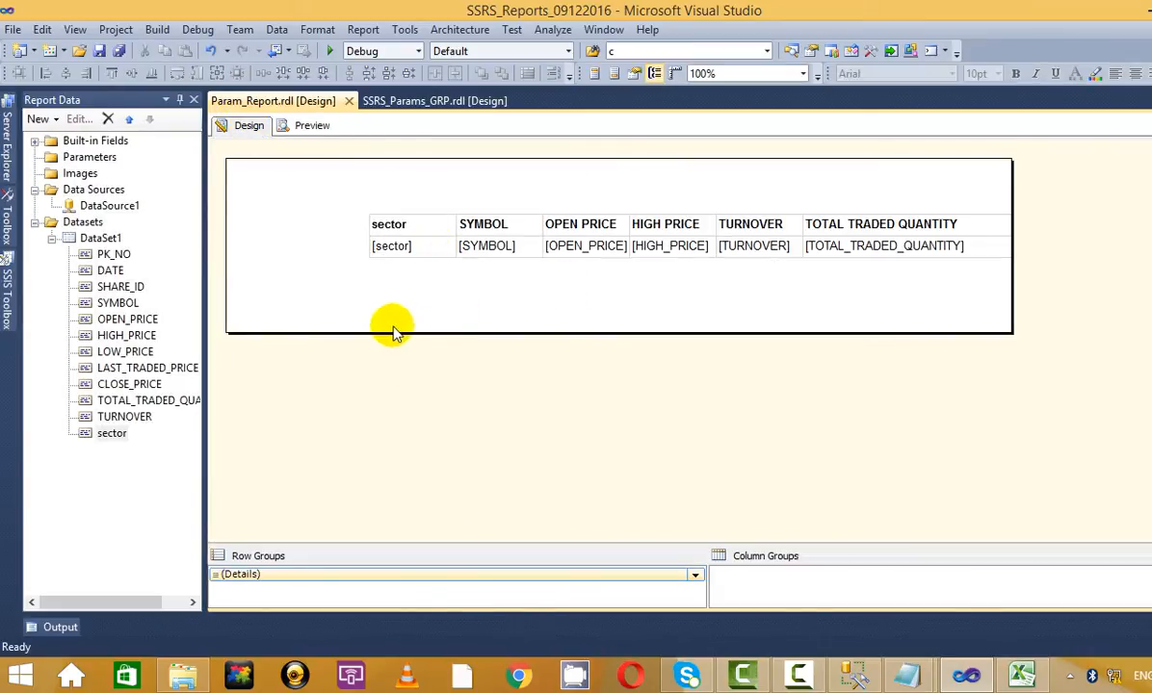
pyautogui.rightClick(111, 239)
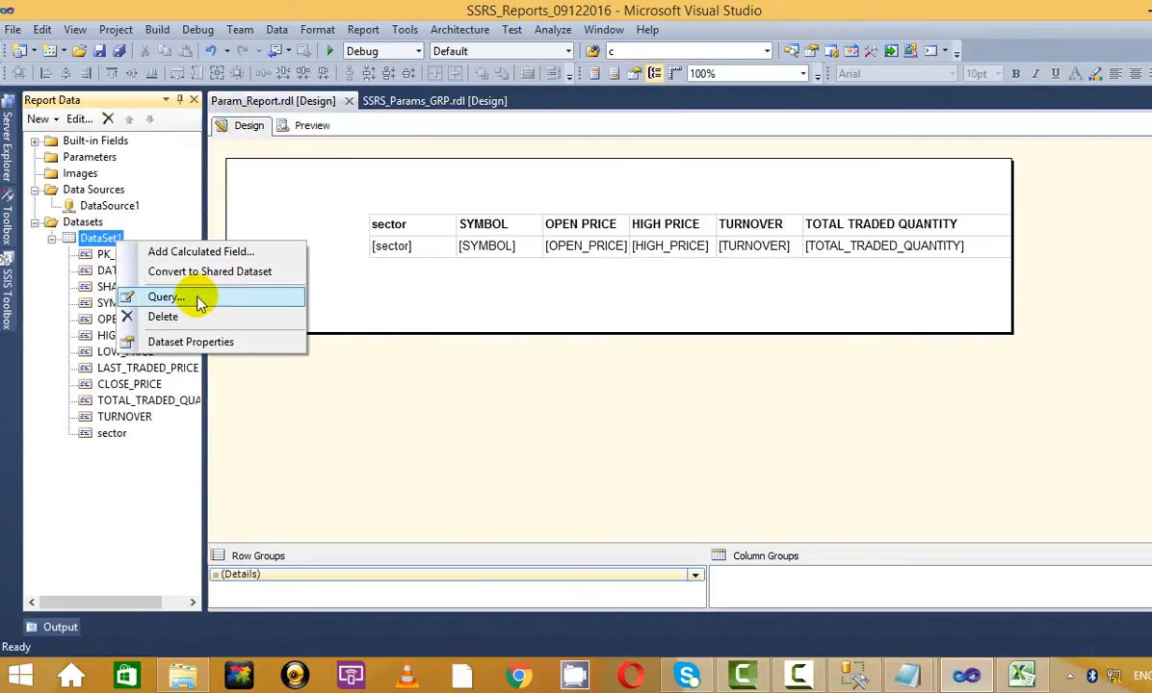
pyautogui.click(166, 298)
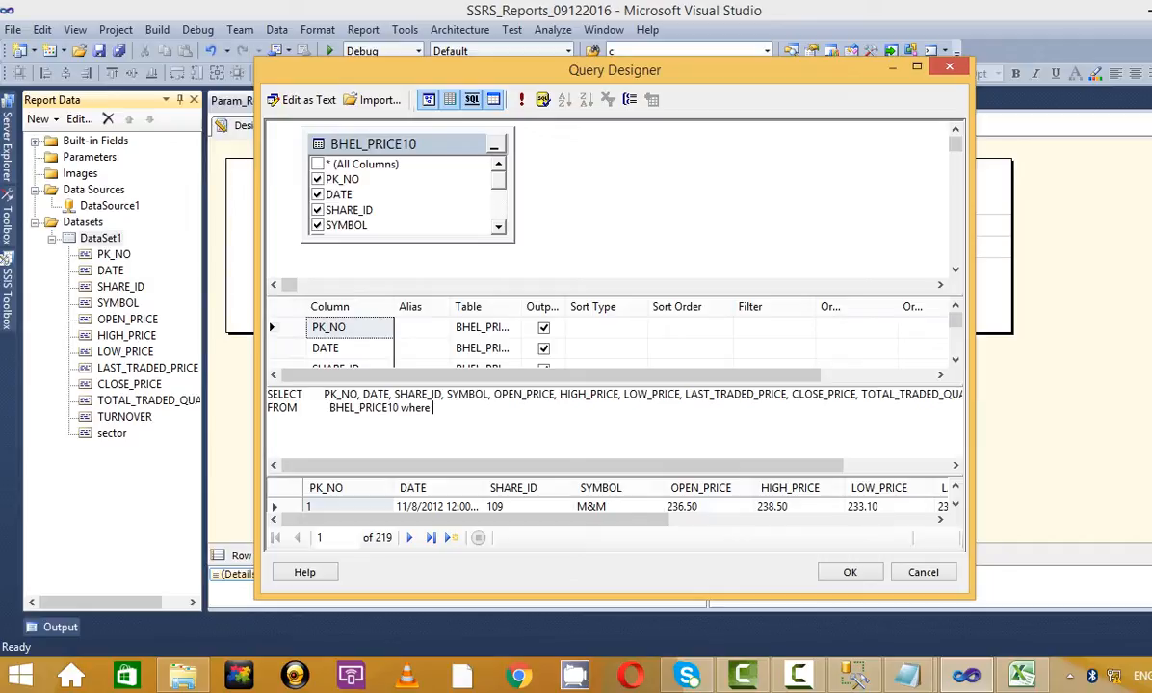
pyautogui.write('symbol=@symbol')
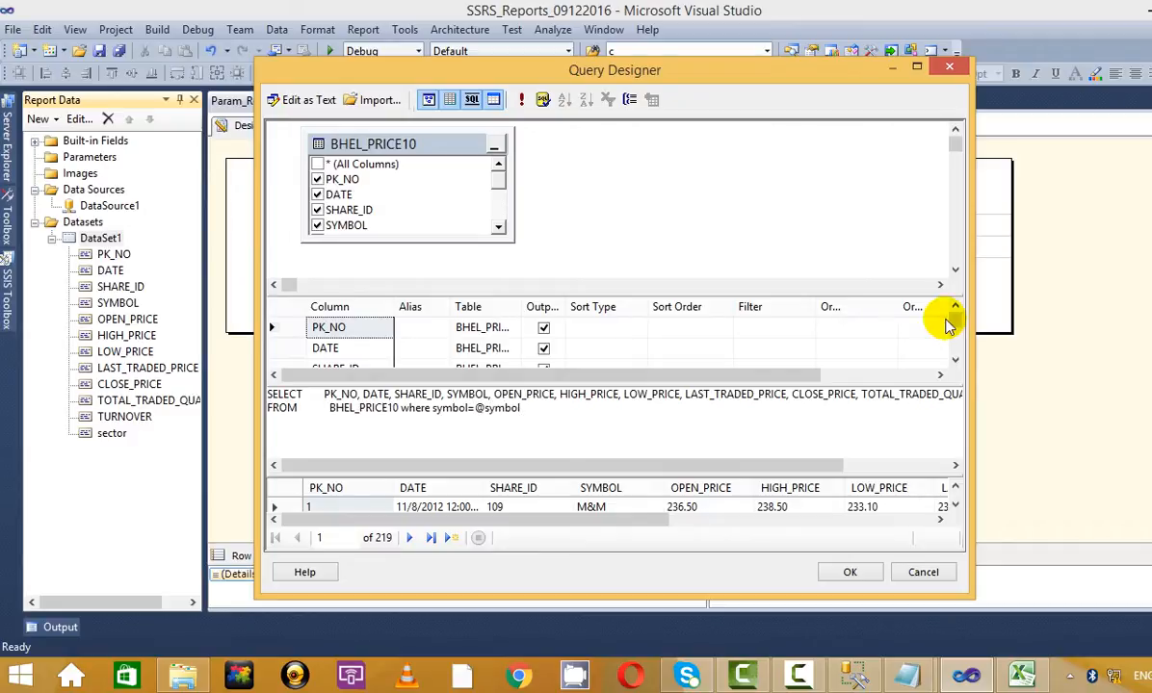
pyautogui.click(852, 572)
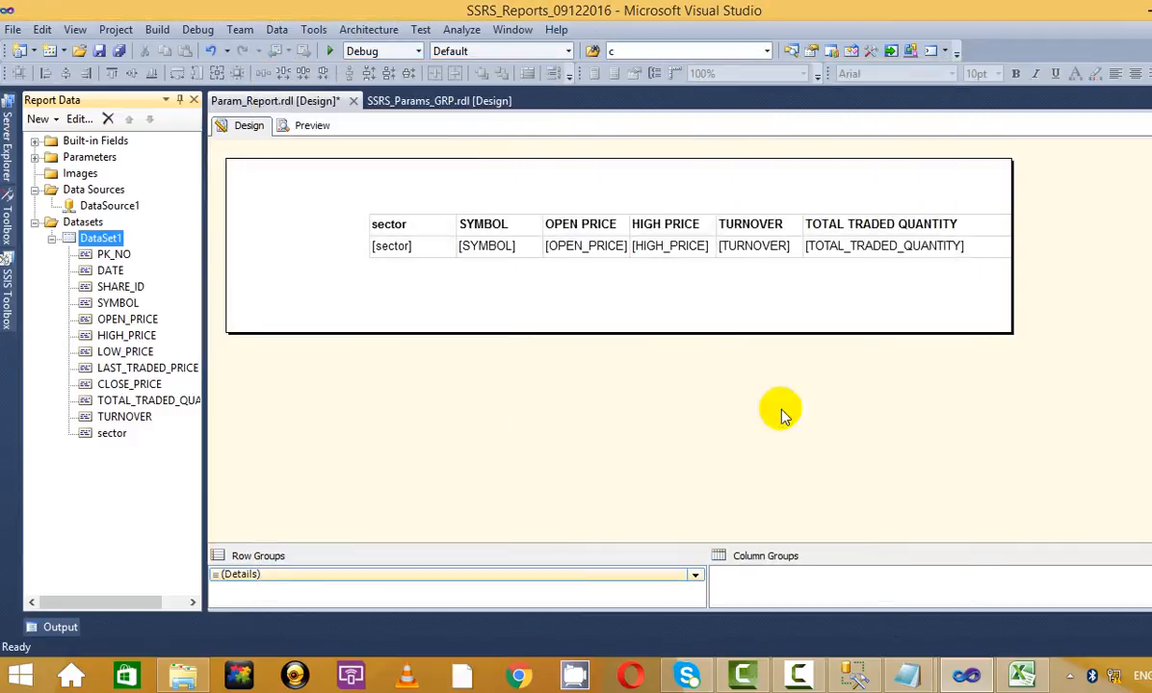
# - Delete the sector column from the report table
pyautogui.click(409, 246)
pyautogui.rightClick(438, 205)
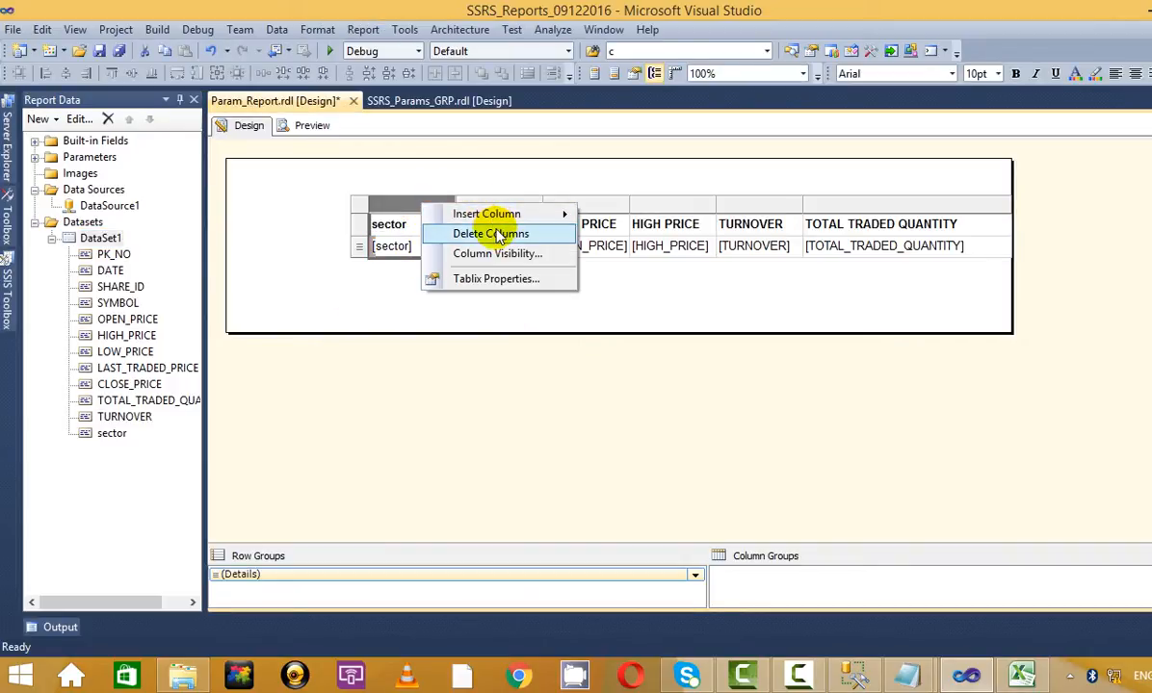
pyautogui.click(500, 244)
# - Preview the report with the symbol parameter set to TCS
pyautogui.click(311, 127)
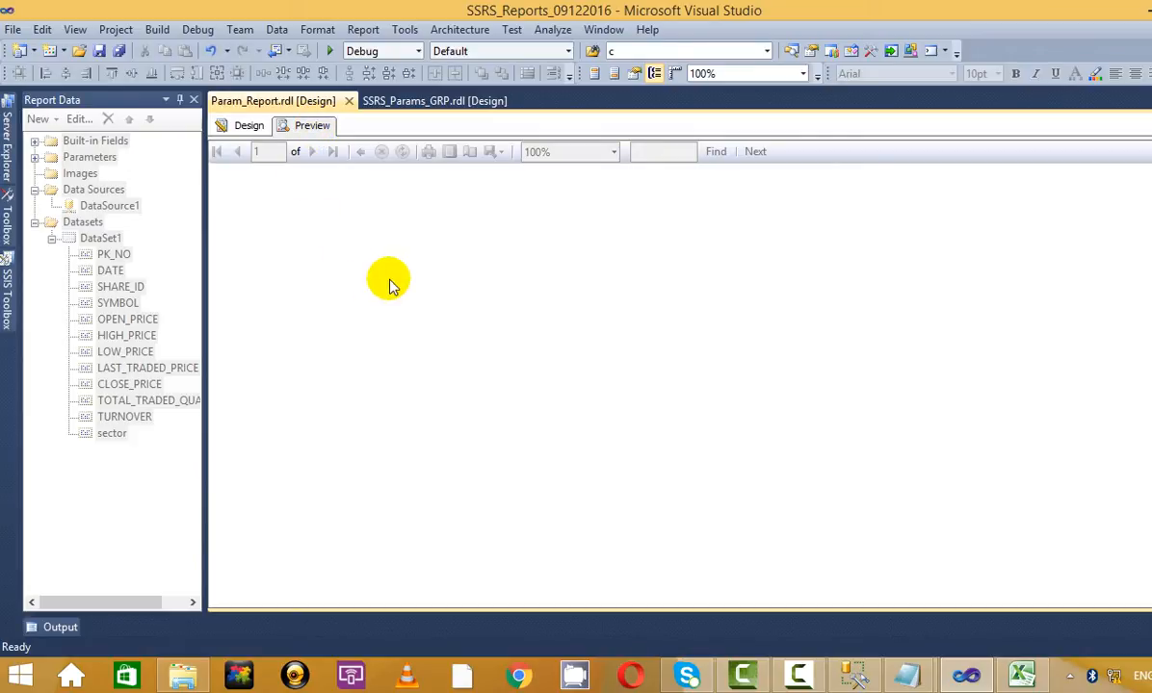
pyautogui.click(248, 127)
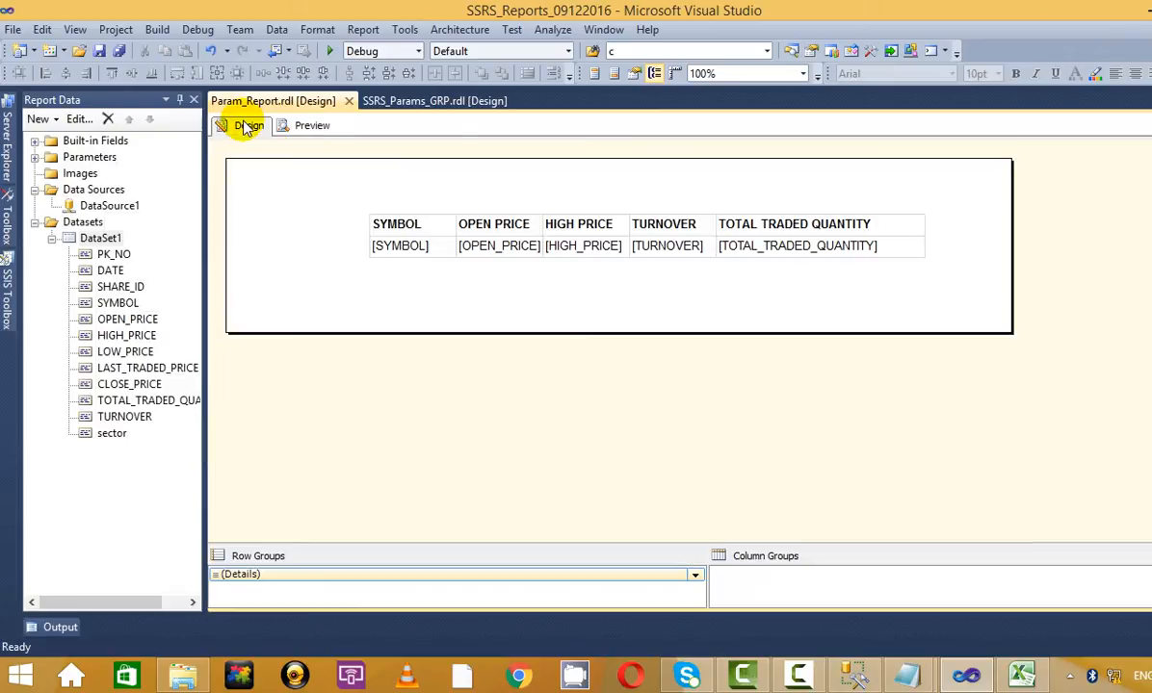
pyautogui.click(303, 126)
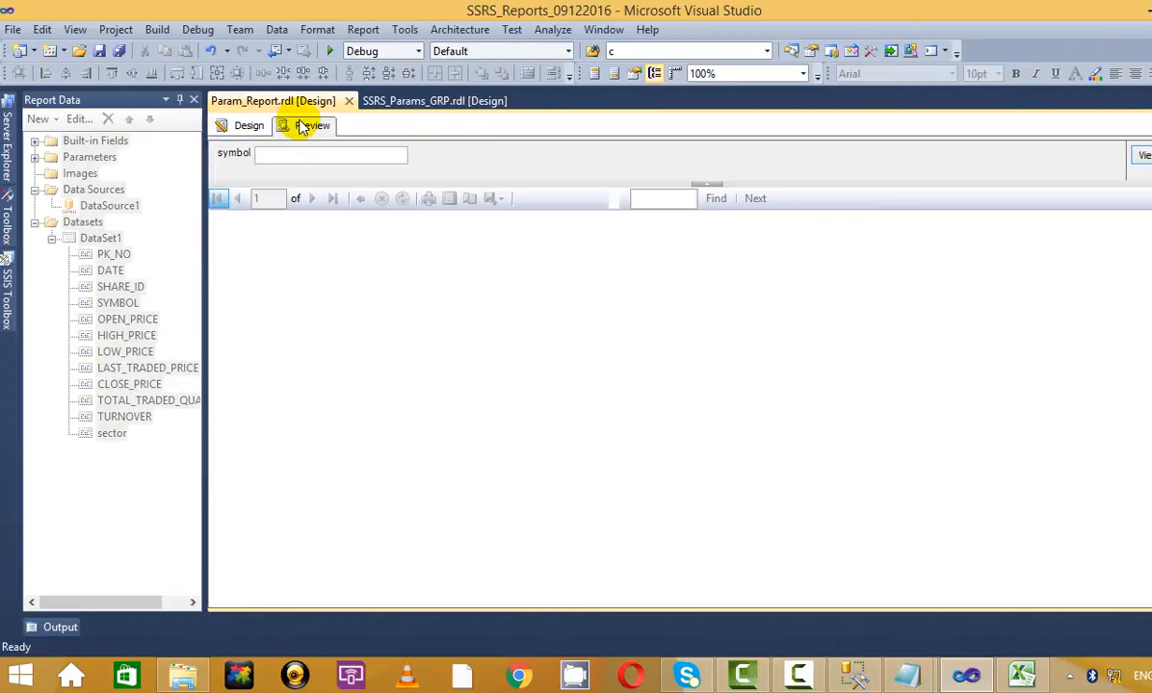
pyautogui.click(277, 149)
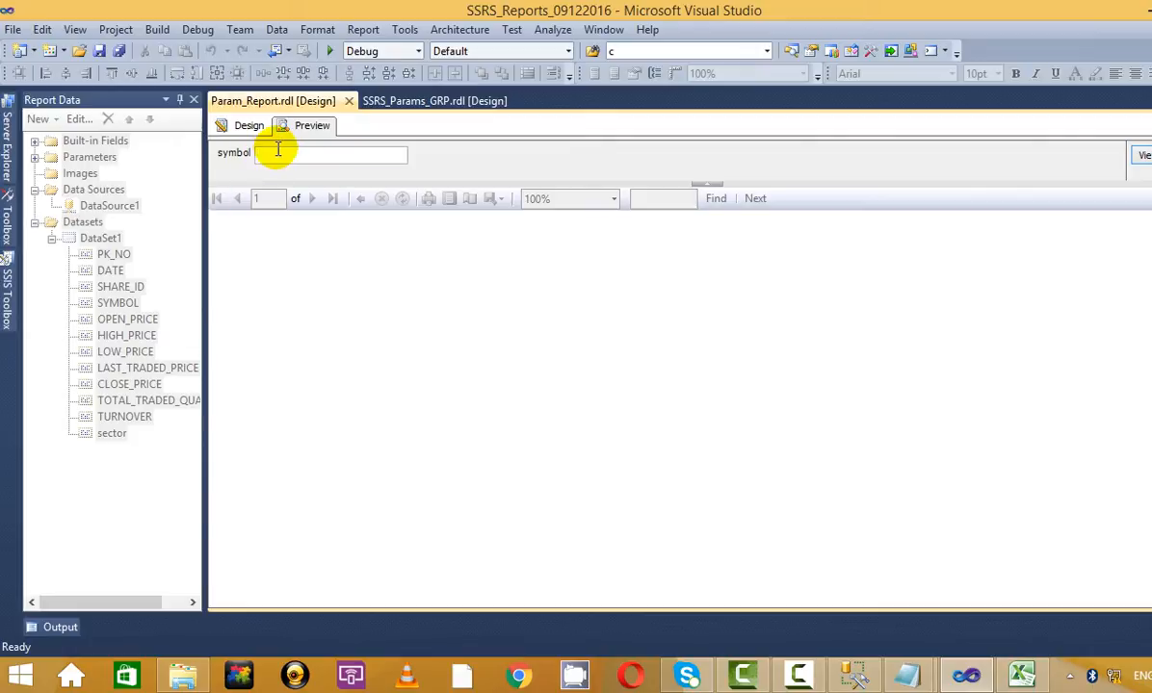
pyautogui.write('n')
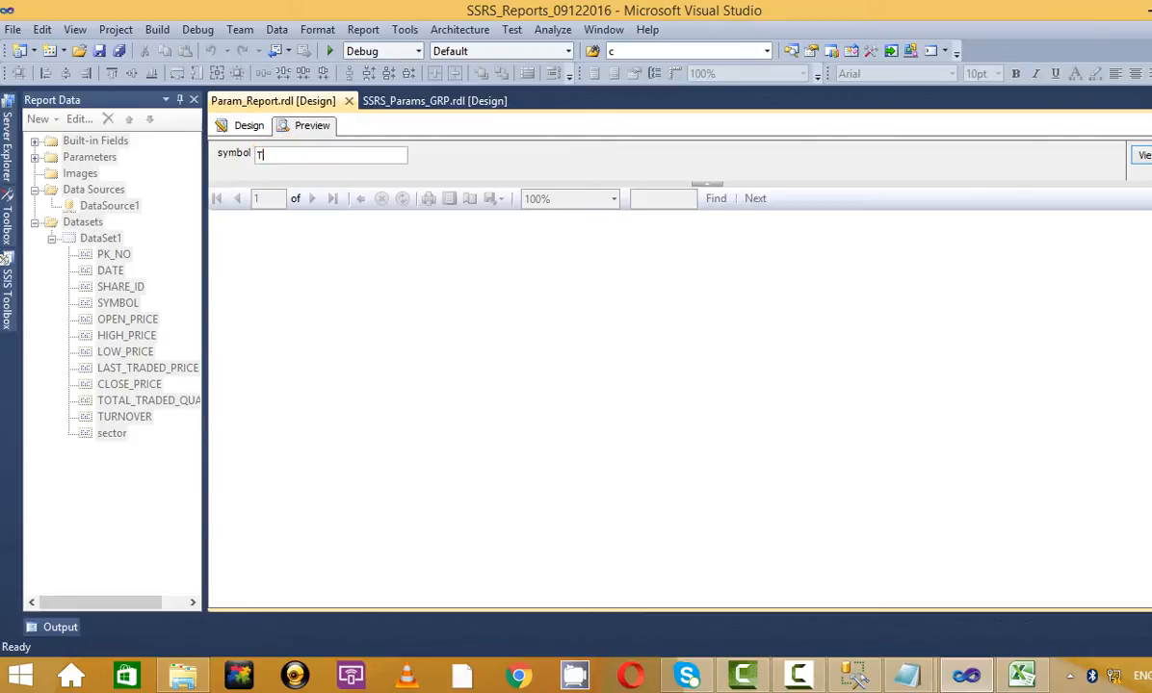
pyautogui.press('Return')
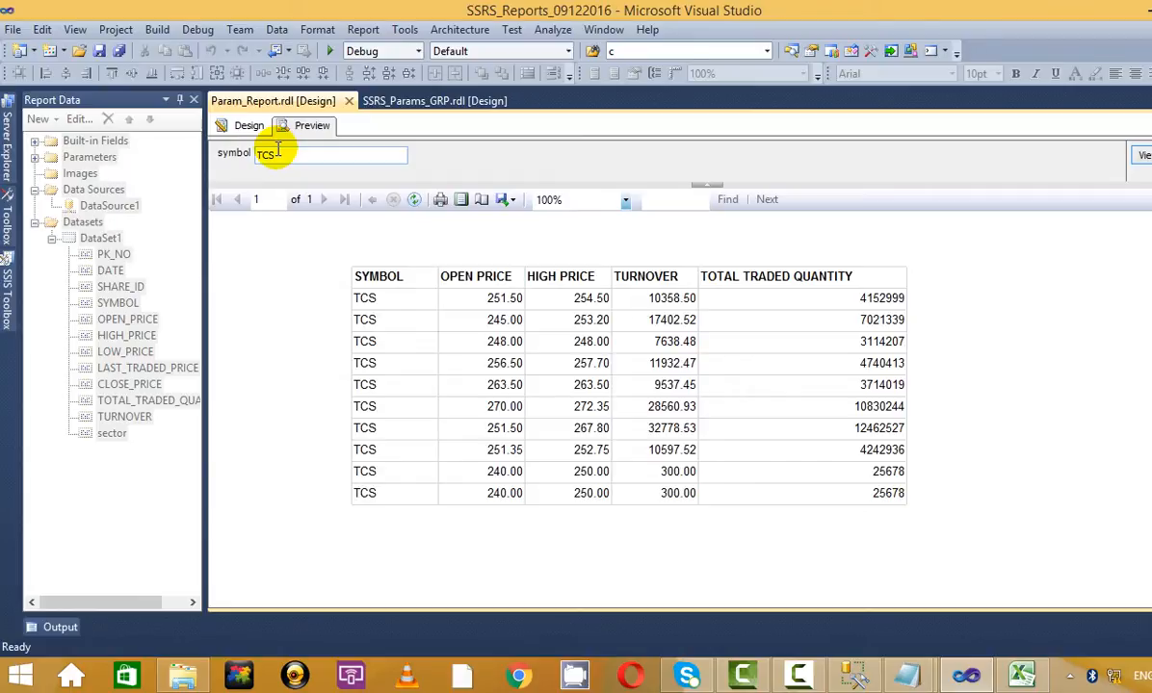
# - Rerun the report preview with the symbol parameter set to infy
pyautogui.moveTo(908, 660)
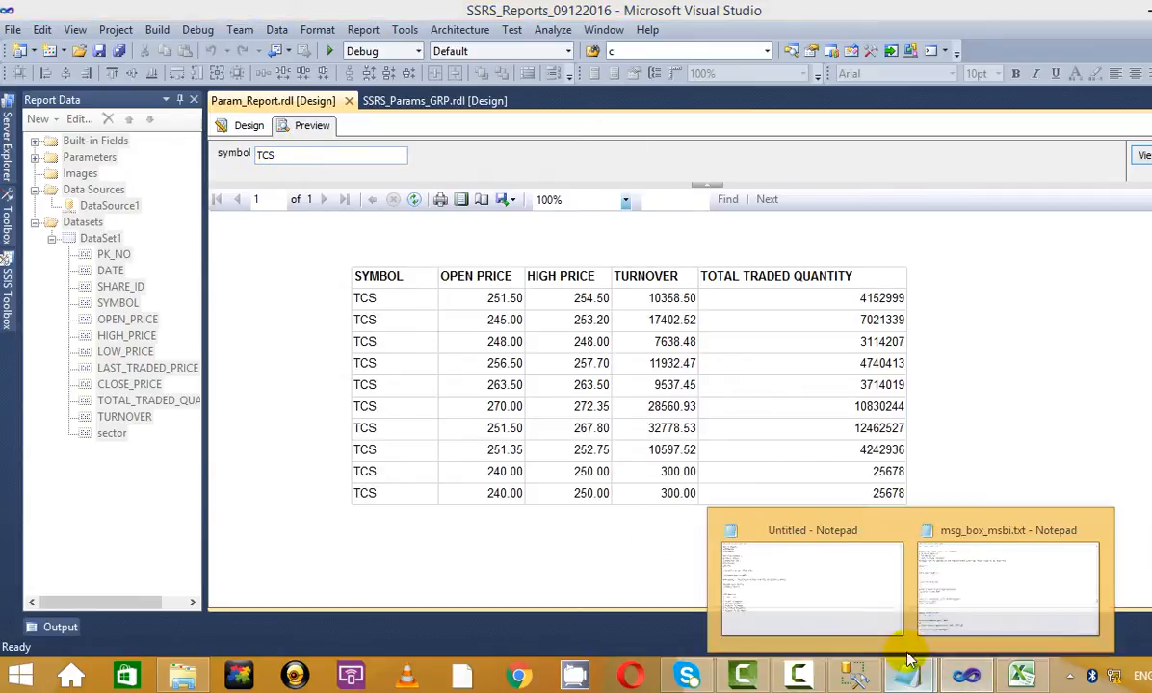
pyautogui.click(296, 153)
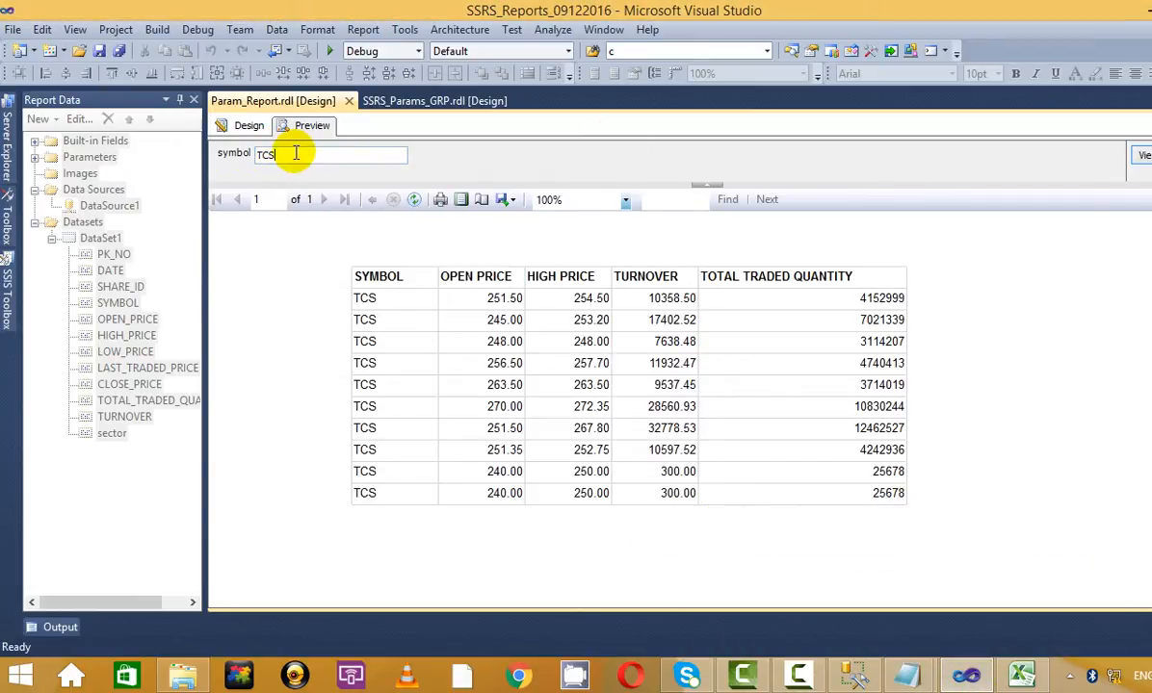
pyautogui.press('BackSpace')
pyautogui.press('BackSpace')
pyautogui.press('BackSpace')
pyautogui.write('in')
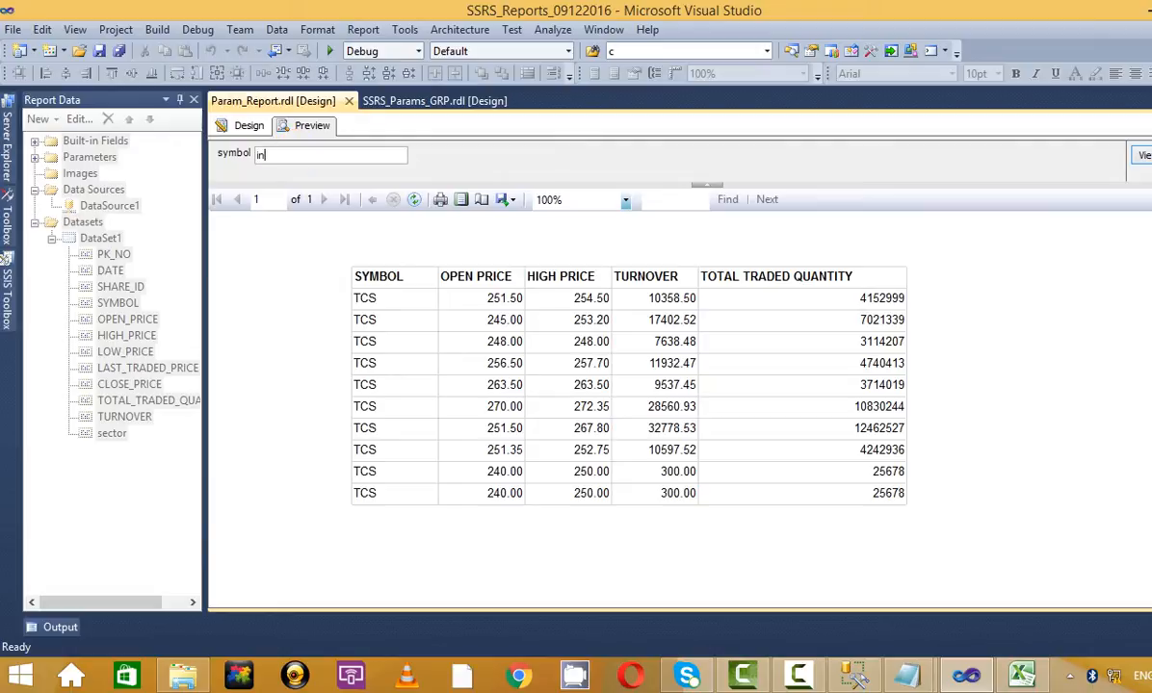
pyautogui.write('fy')
pyautogui.press('Return')
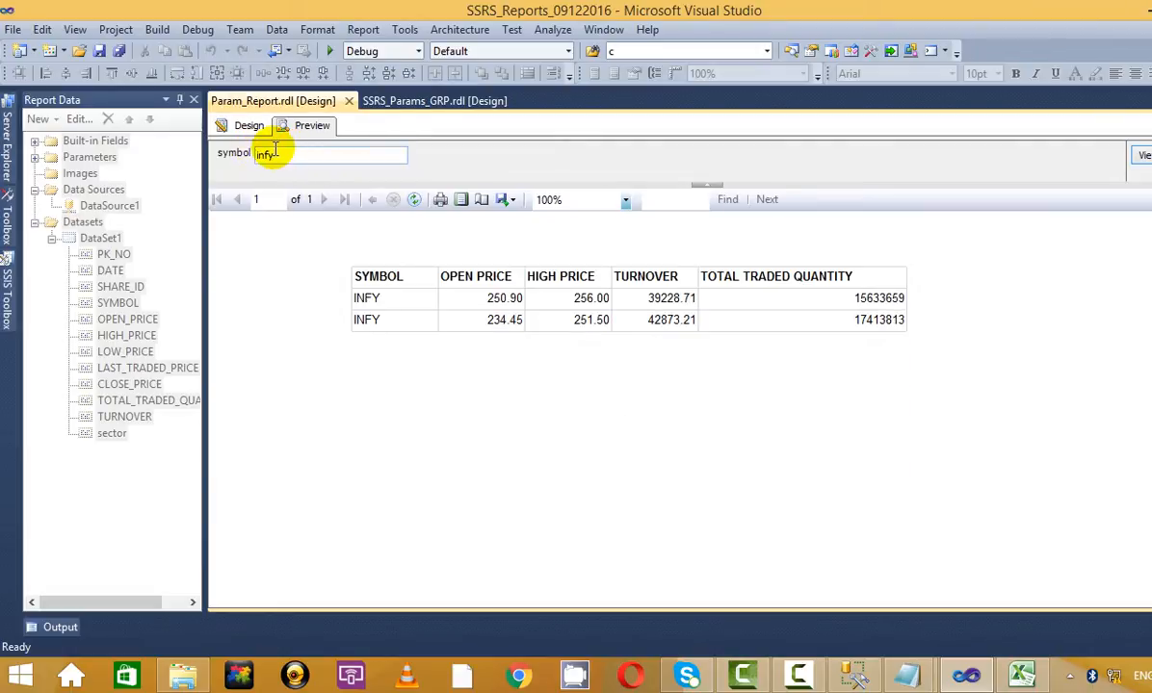
# - Rerun the report preview for the symbol TATAMOTORS, and once more for ACC
pyautogui.doubleClick(275, 151)
pyautogui.press('BackSpace')
pyautogui.write('TATA')
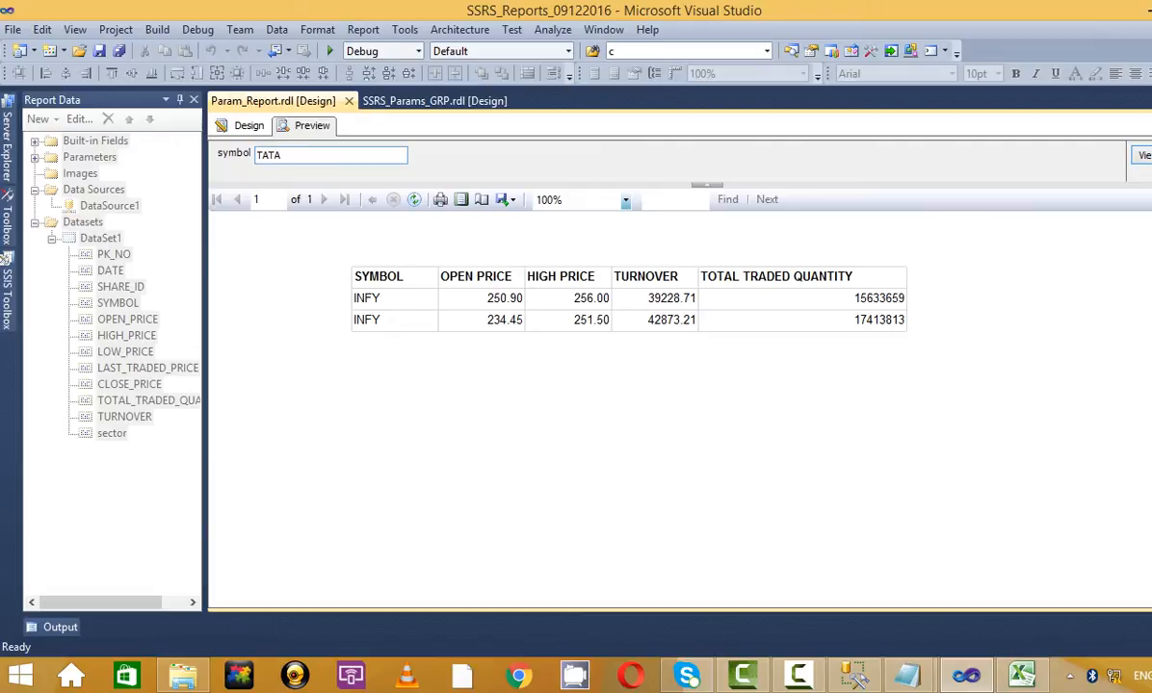
pyautogui.write(' motors')
pyautogui.press('Return')
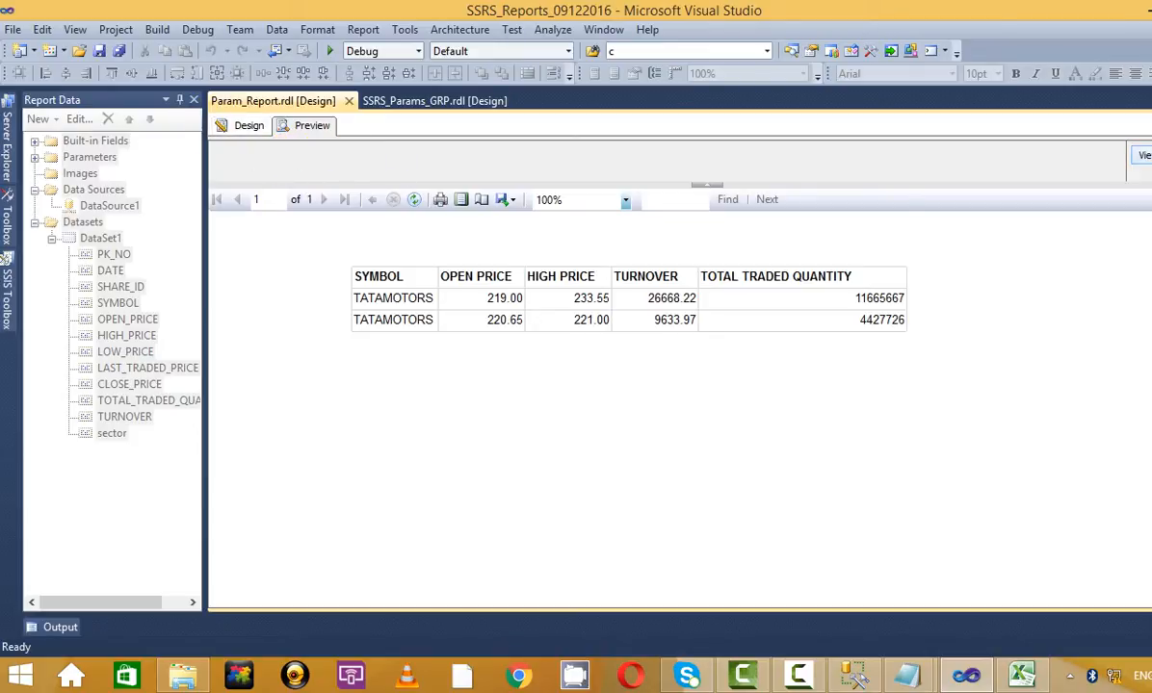
pyautogui.doubleClick(345, 156)
pyautogui.press('Delete')
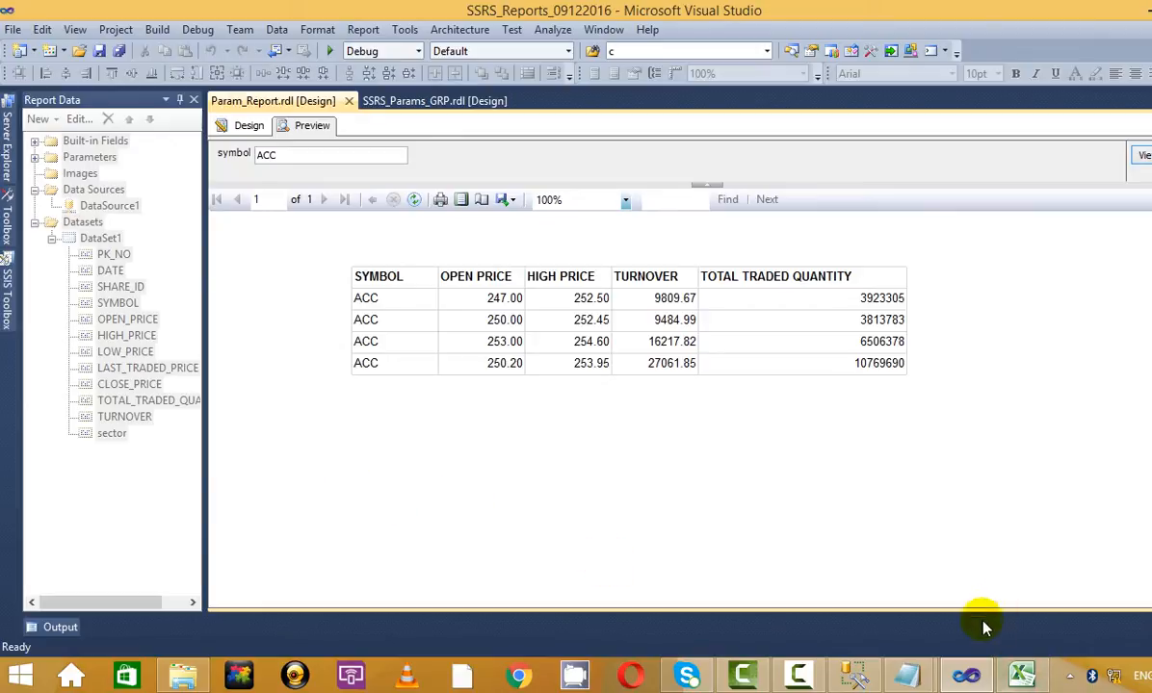
# - Switch to the untitled Notepad notes and add a row of dashes after "1 Report Parameter", followed by a blank line
pyautogui.moveTo(907, 674)
pyautogui.click(862, 601)
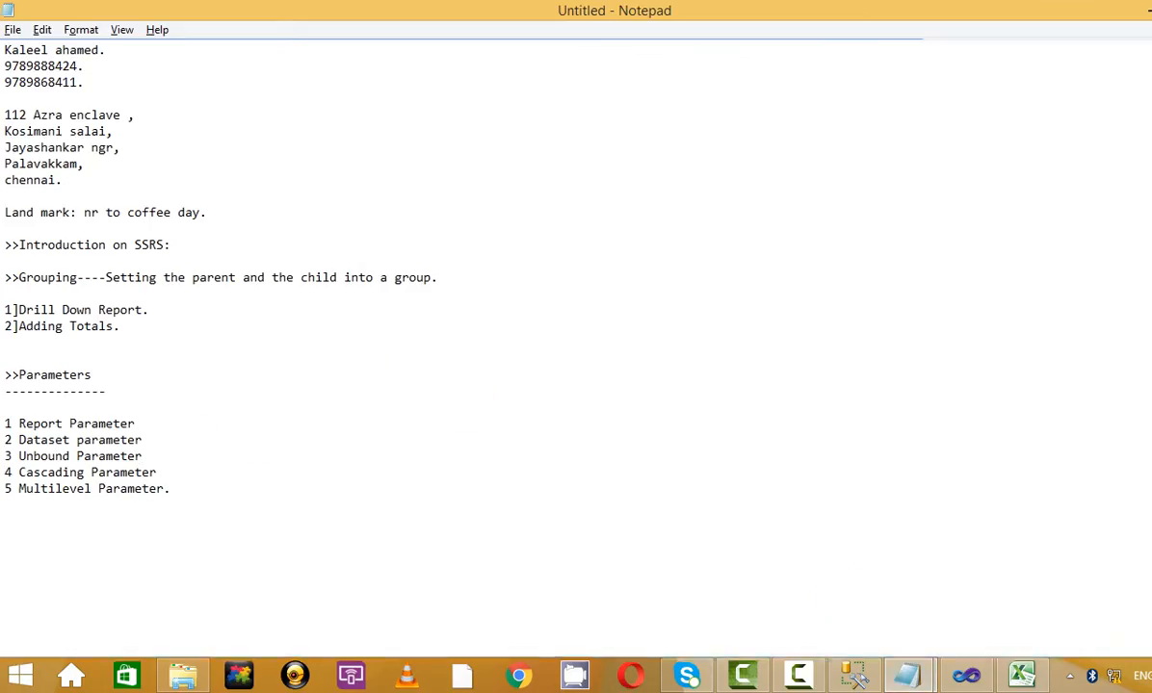
pyautogui.moveTo(12, 424); pyautogui.dragTo(154, 437)
pyautogui.click(154, 435)
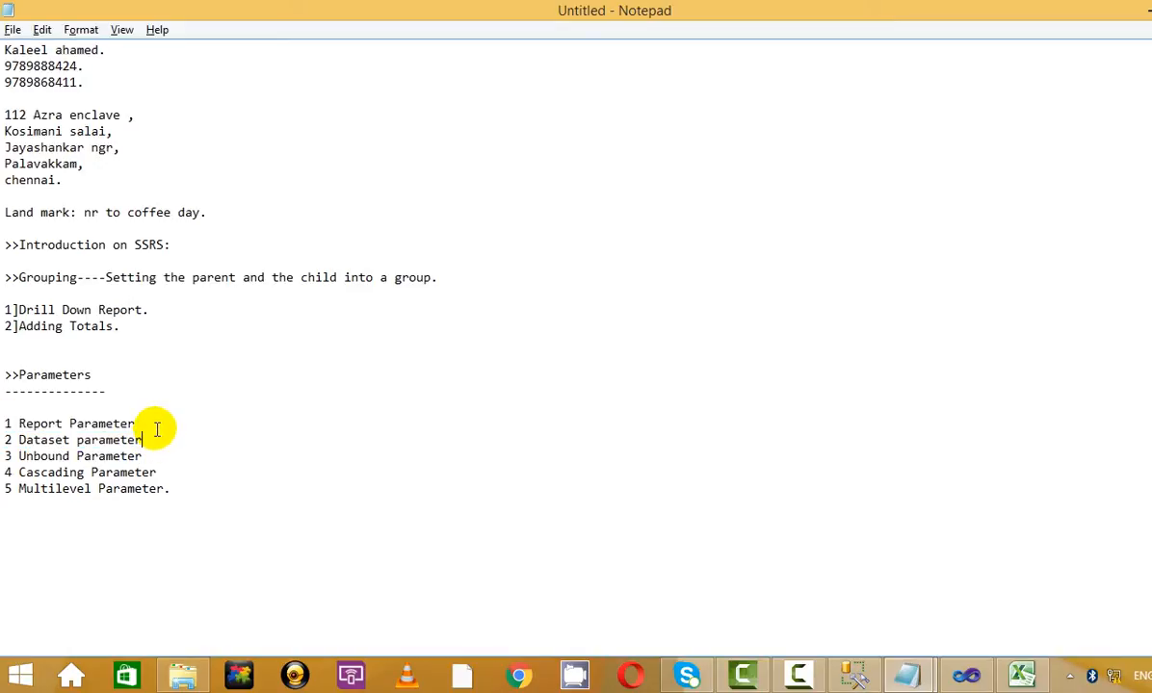
pyautogui.click(158, 423)
pyautogui.write('----------------')
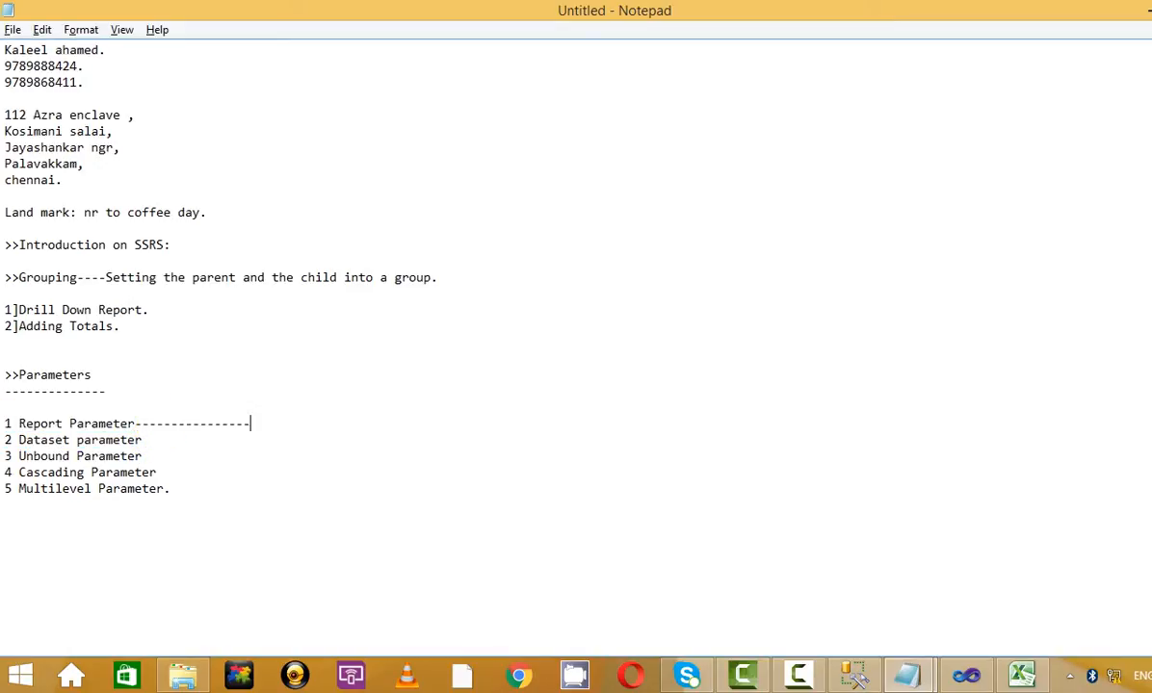
pyautogui.press('Return')
# - Add a row of dashes after "2 Dataset parameter" in the notes, followed by a blank line
pyautogui.press('Down')
pyautogui.press('Down')
pyautogui.press('Up')
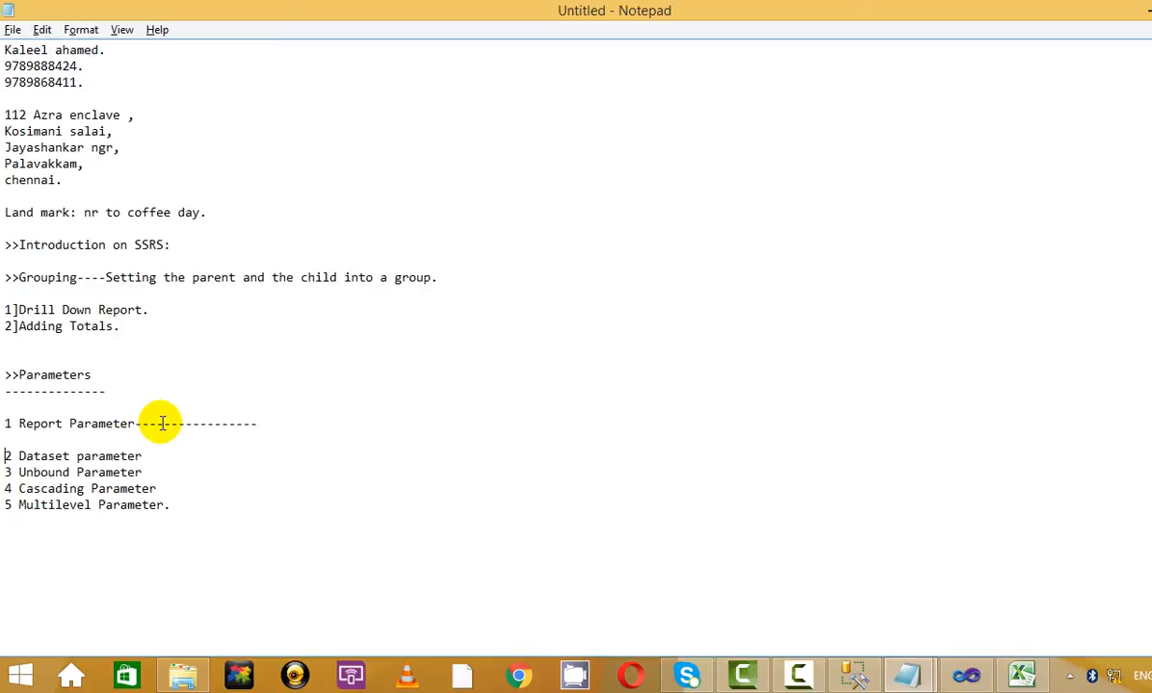
pyautogui.press('Right')
pyautogui.press('Right')
pyautogui.press('Right')
pyautogui.press('Right')
pyautogui.press('Right')
pyautogui.press('Right')
pyautogui.press('Right')
pyautogui.press('Right')
pyautogui.press('Right')
pyautogui.press('Right')
pyautogui.press('Right')
pyautogui.press('Right')
pyautogui.press('Right')
pyautogui.press('Right')
pyautogui.press('Right')
pyautogui.press('Right')
pyautogui.press('Right')
pyautogui.press('Right')
pyautogui.press('Right')
pyautogui.press('Right')
pyautogui.press('Left')
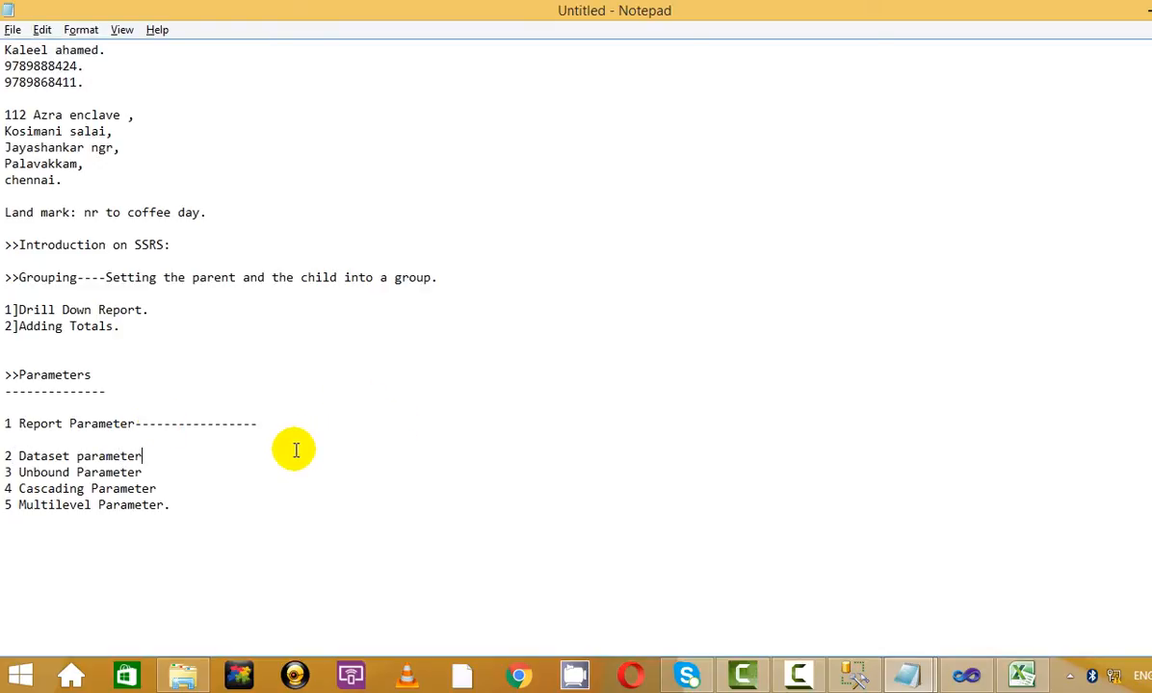
pyautogui.write('-----------------')
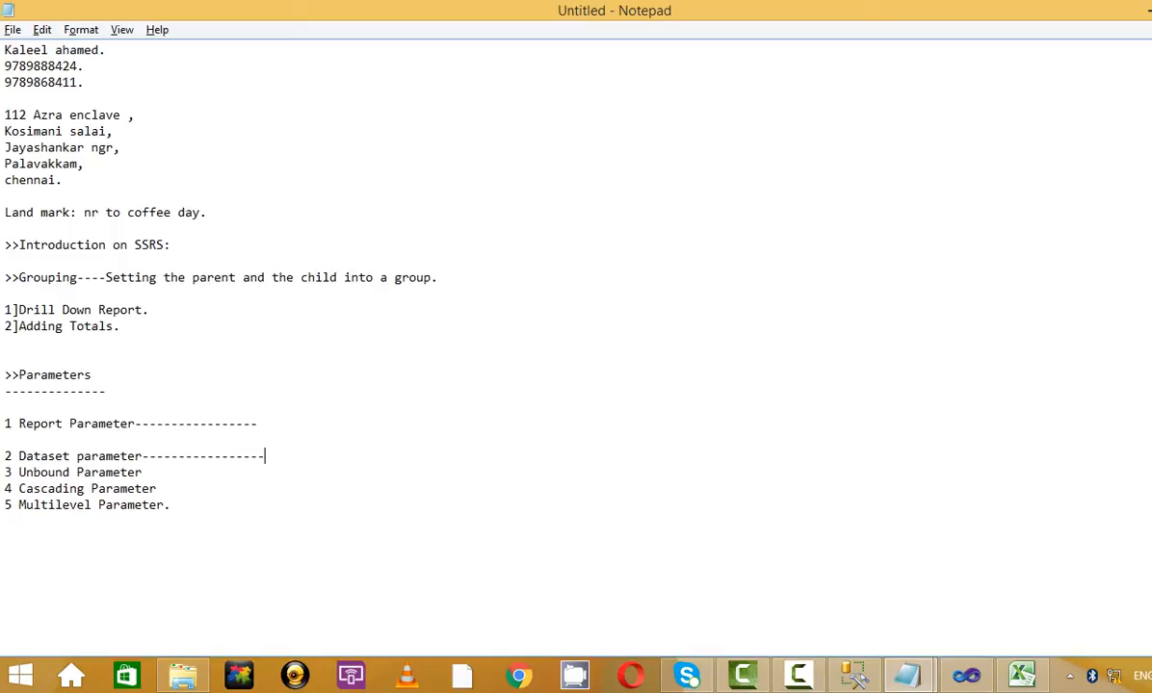
pyautogui.press('BackSpace')
pyautogui.press('Return')
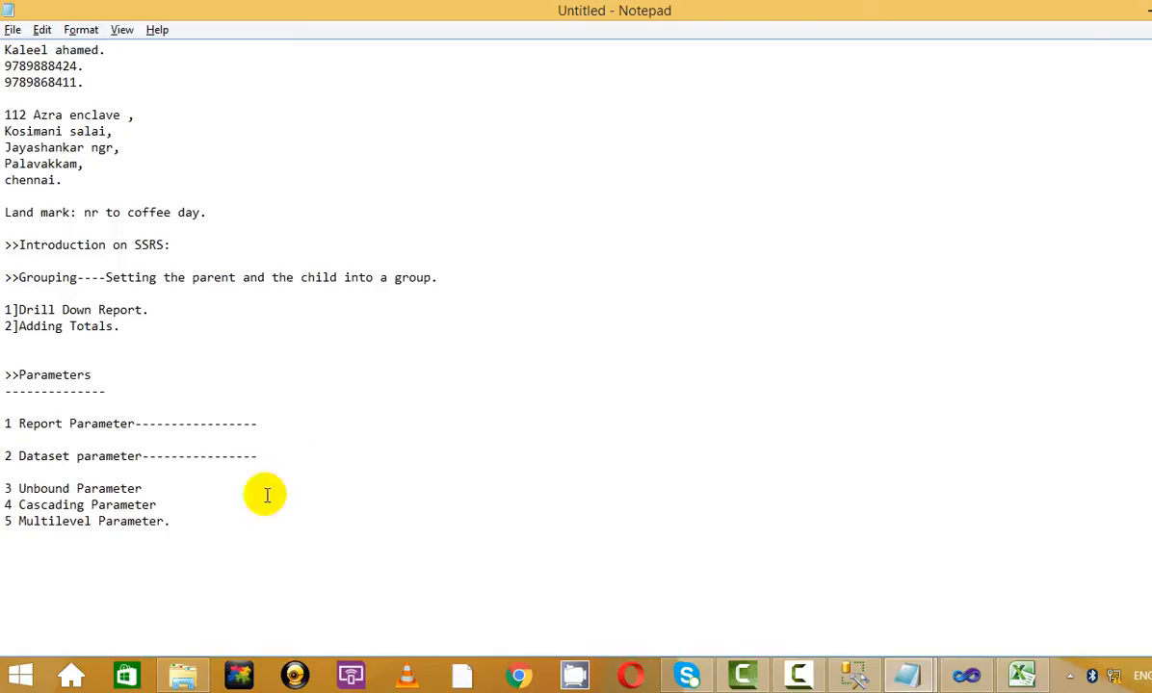
pyautogui.click(383, 484)
pyautogui.hotkey('alt', 'Tab')
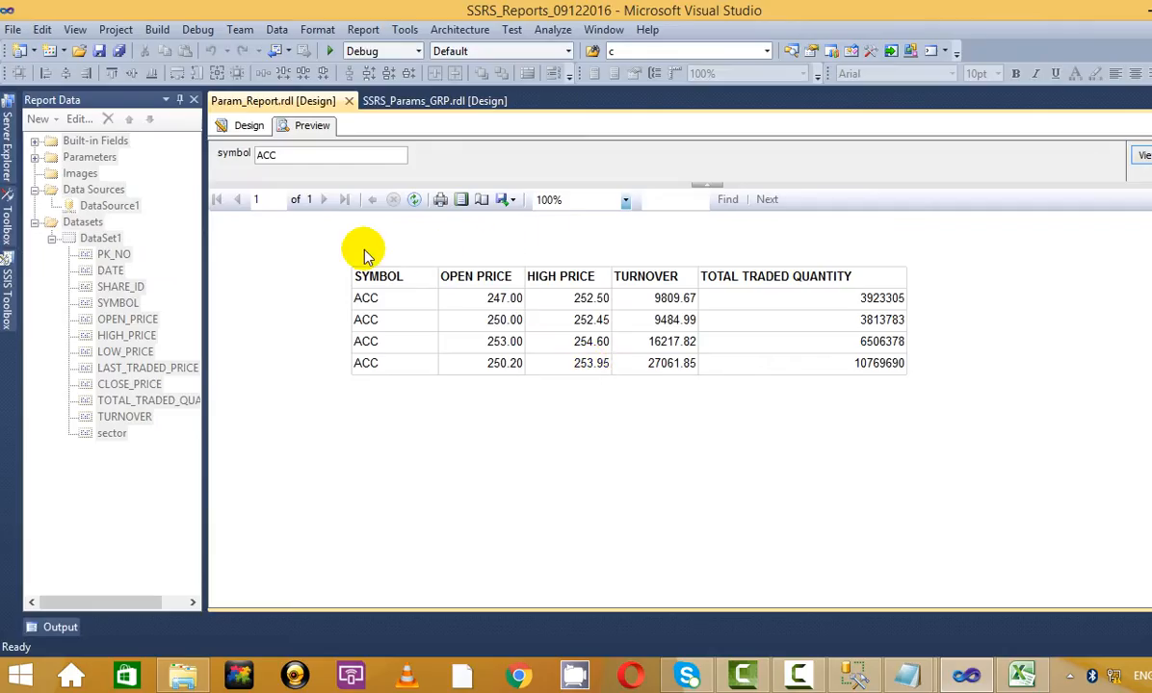
pyautogui.hotkey('alt', 'Tab')
pyautogui.hotkey('alt', 'Tab')
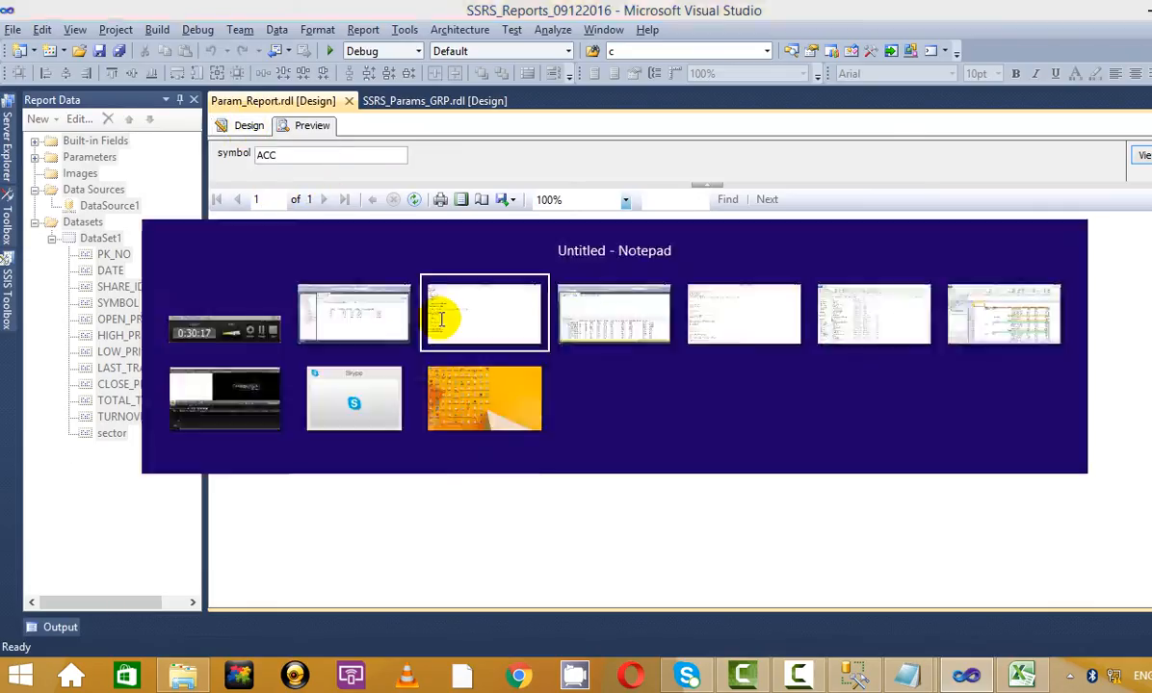
pyautogui.hotkey('alt', 'Tab')
pyautogui.click(323, 427)
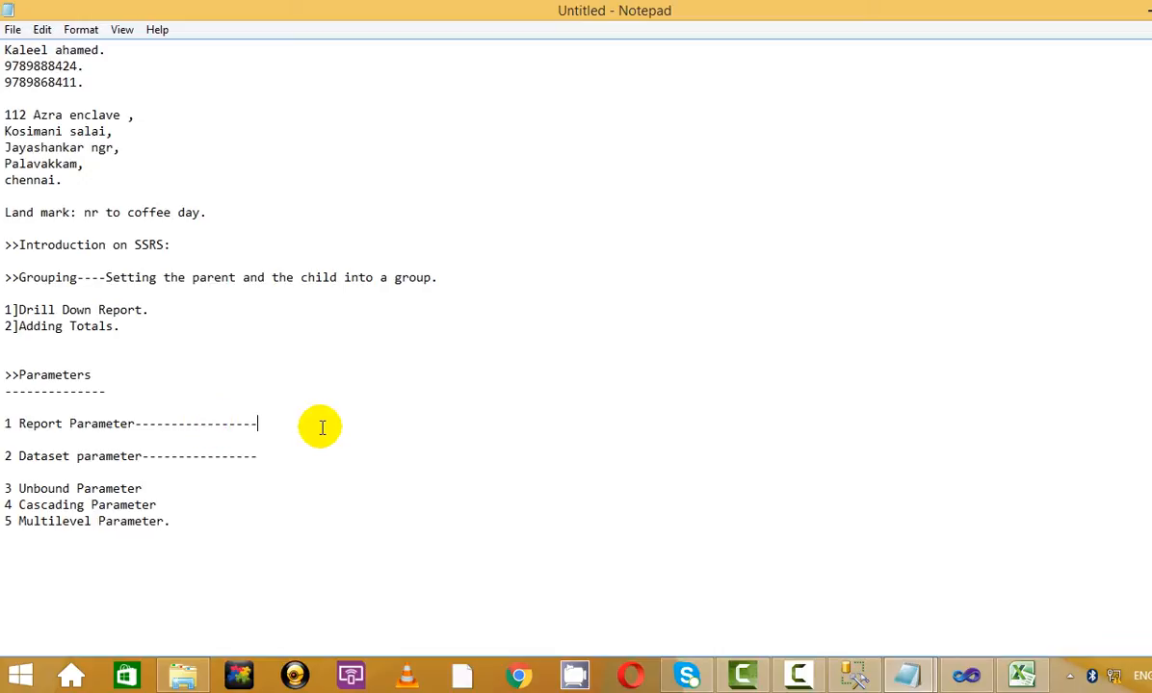
pyautogui.write('The ')
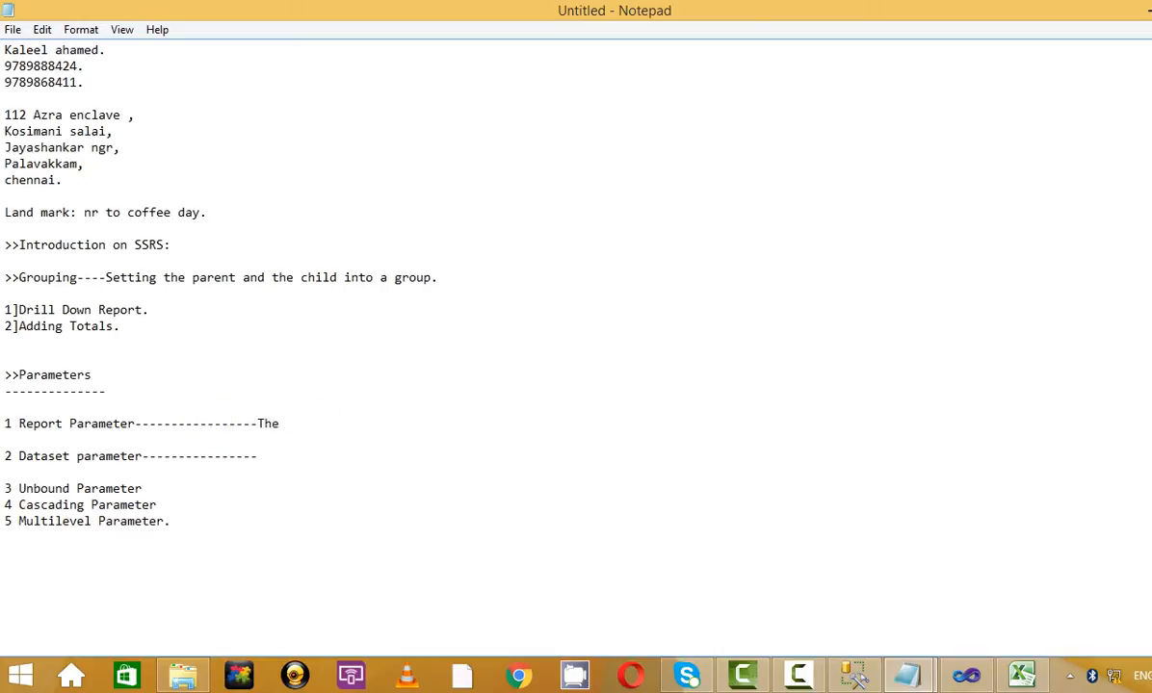
pyautogui.write('Data which is pa')
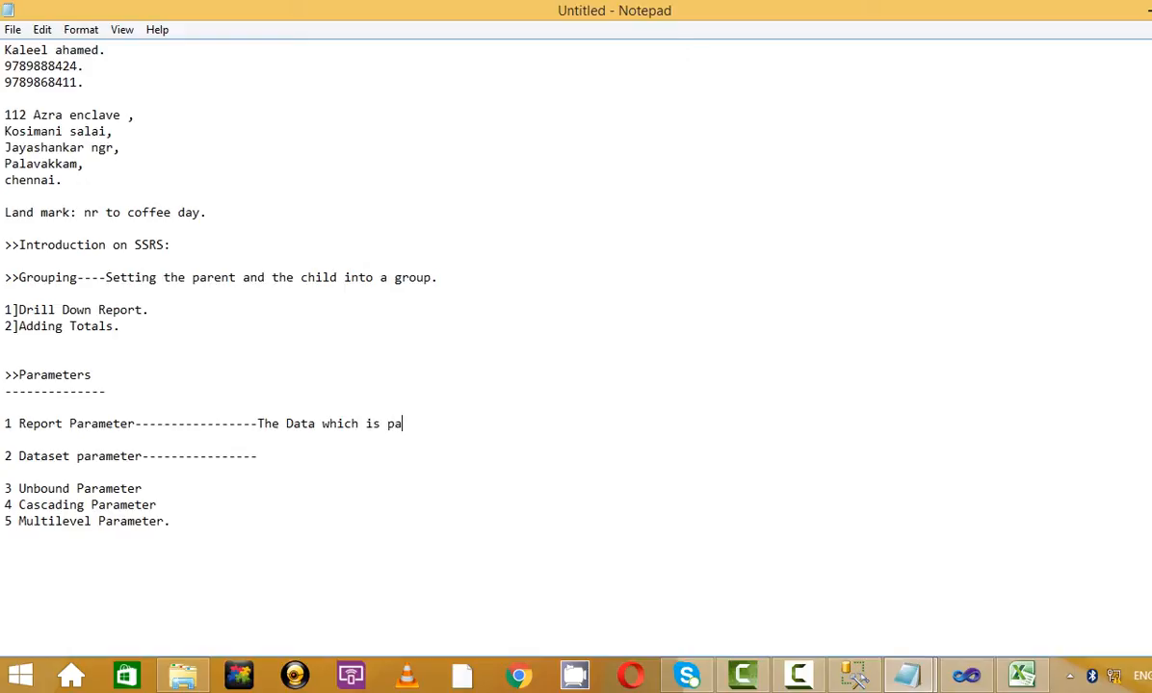
pyautogui.write('ssed inside the')
pyautogui.press('BackSpace')
pyautogui.press('BackSpace')
pyautogui.press('BackSpace')
pyautogui.press('BackSpace')
pyautogui.press('BackSpace')
pyautogui.press('BackSpace')
pyautogui.press('BackSpace')
pyautogui.press('BackSpace')
pyautogui.press('BackSpace')
pyautogui.press('BackSpace')
pyautogui.press('BackSpace')
pyautogui.press('BackSpace')
pyautogui.press('BackSpace')
pyautogui.press('BackSpace')
pyautogui.press('BackSpace')
pyautogui.press('BackSpace')
pyautogui.press('BackSpace')
pyautogui.press('BackSpace')
pyautogui.press('BackSpace')
pyautogui.press('BackSpace')
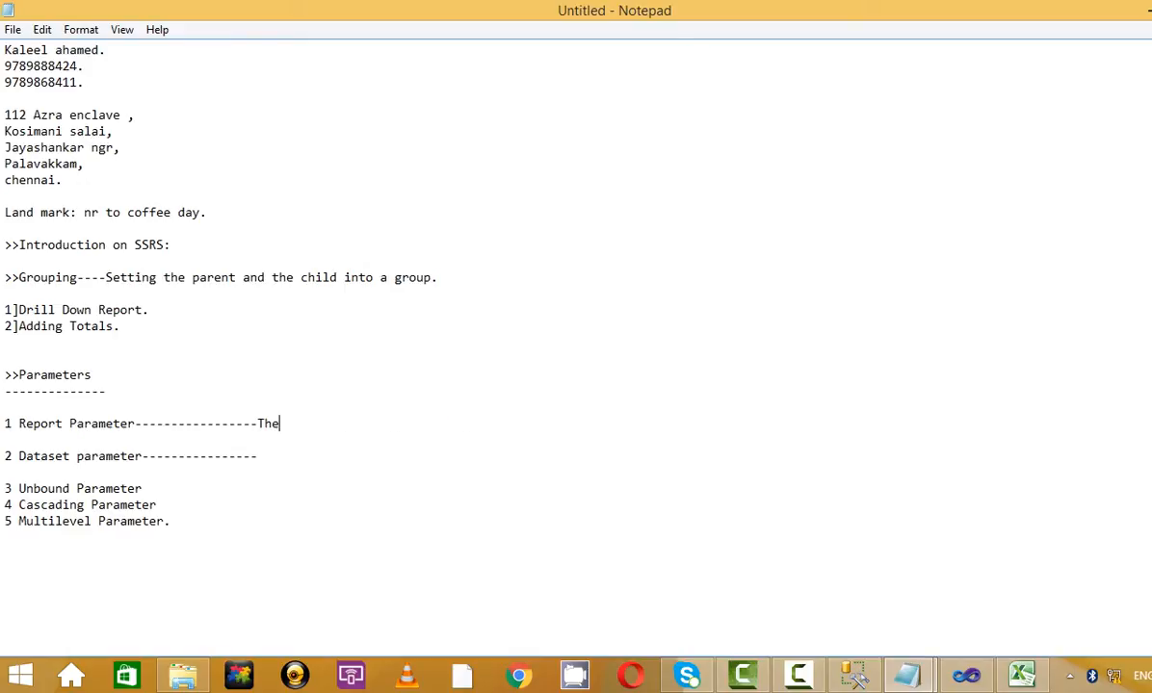
pyautogui.press('BackSpace')
pyautogui.press('Down')
pyautogui.press('Down')
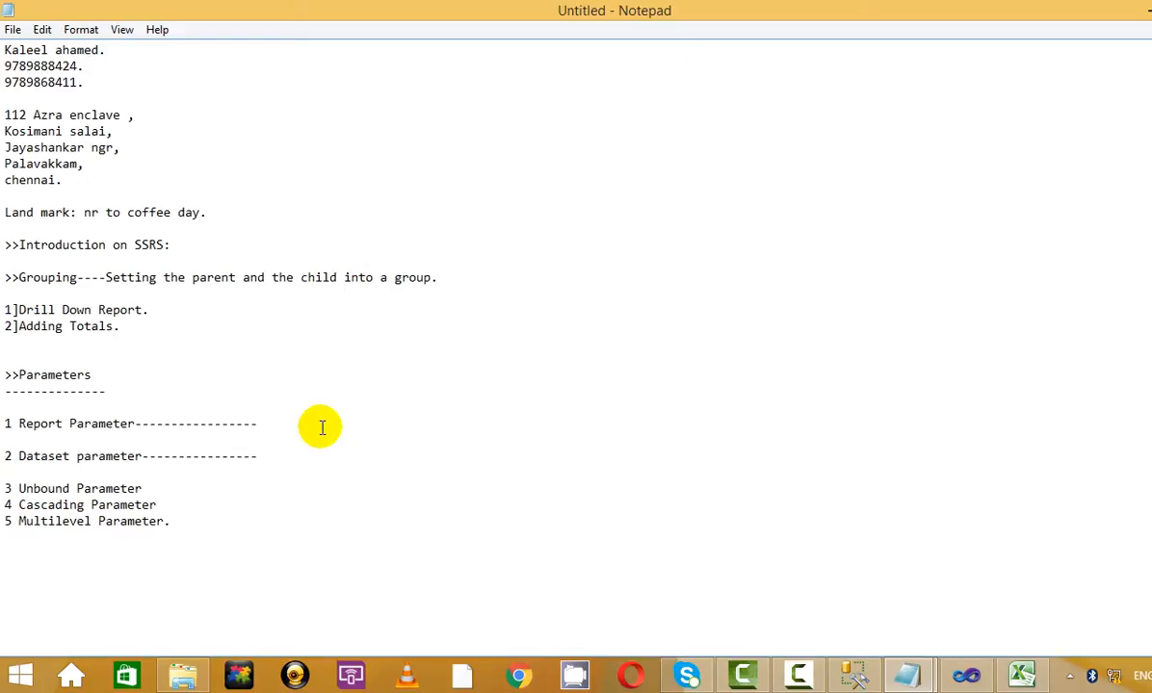
# - After the dashes of "2 Dataset parameter", write "The parameter which is passed inside the query is called the Dataset"
pyautogui.click(276, 455)
pyautogui.write('The ')
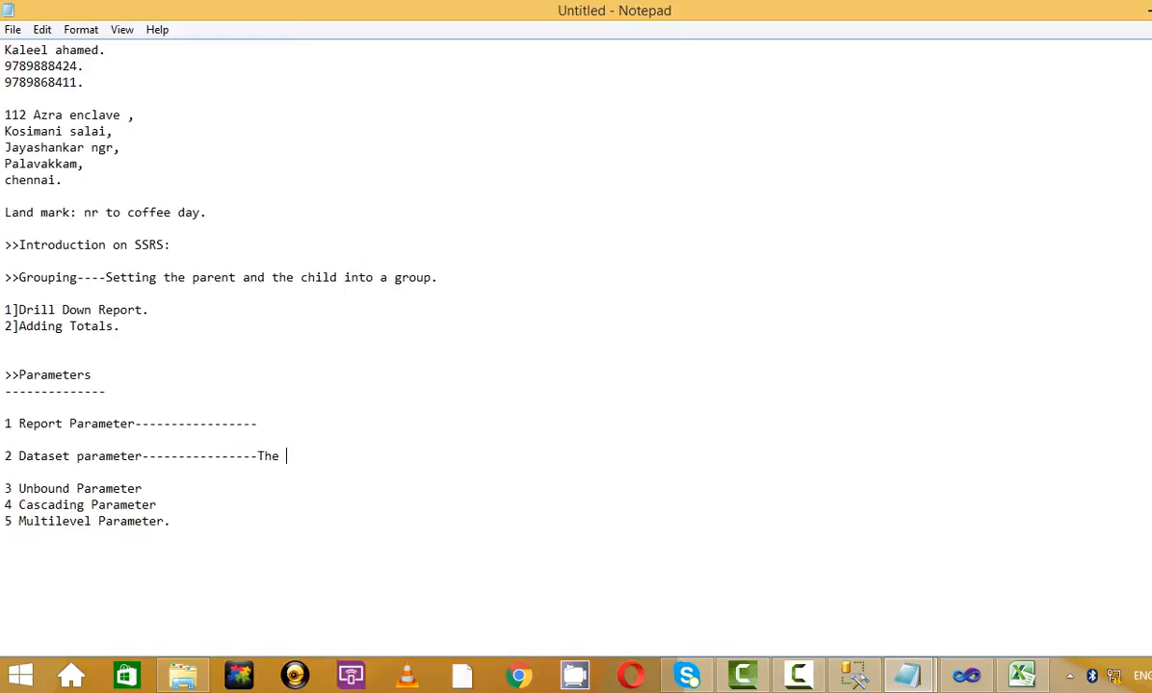
pyautogui.write('parameter')
pyautogui.write(' which is ')
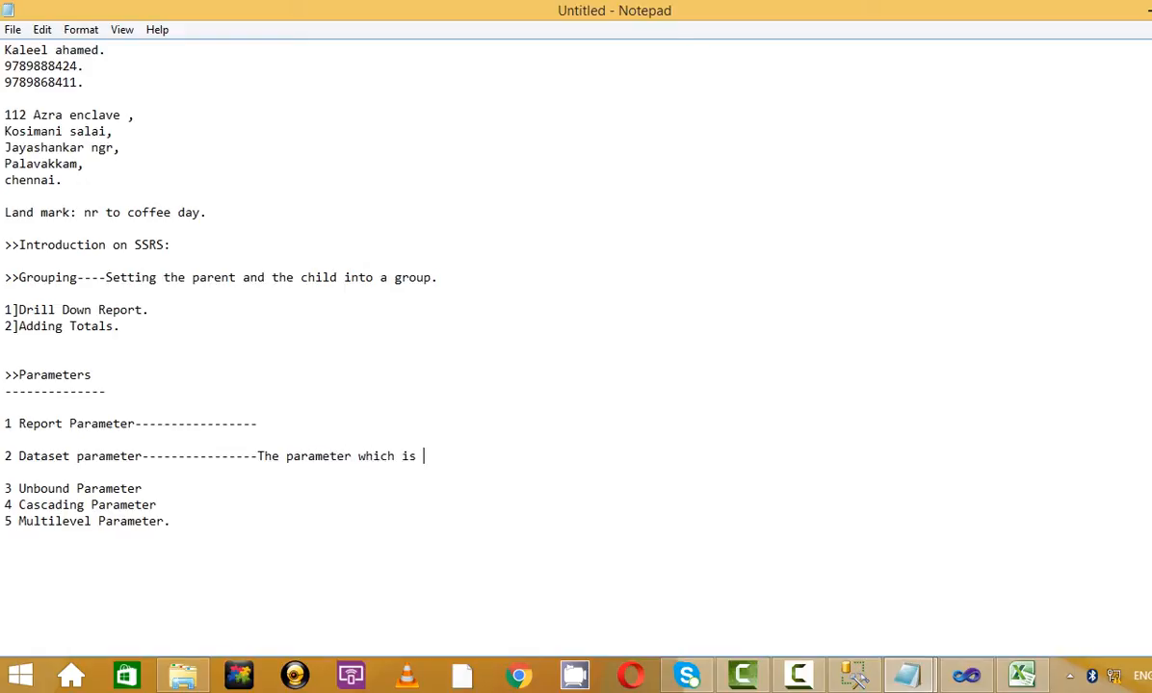
pyautogui.write('passed inside the qw')
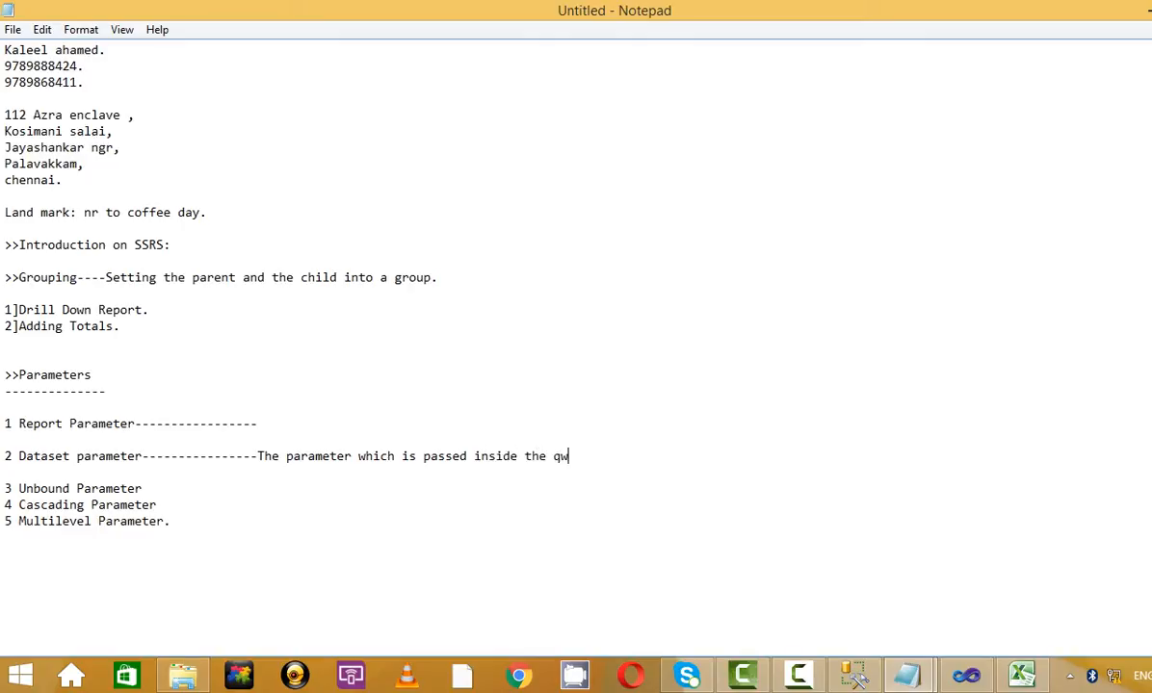
pyautogui.press('BackSpace')
pyautogui.write('uery is called the')
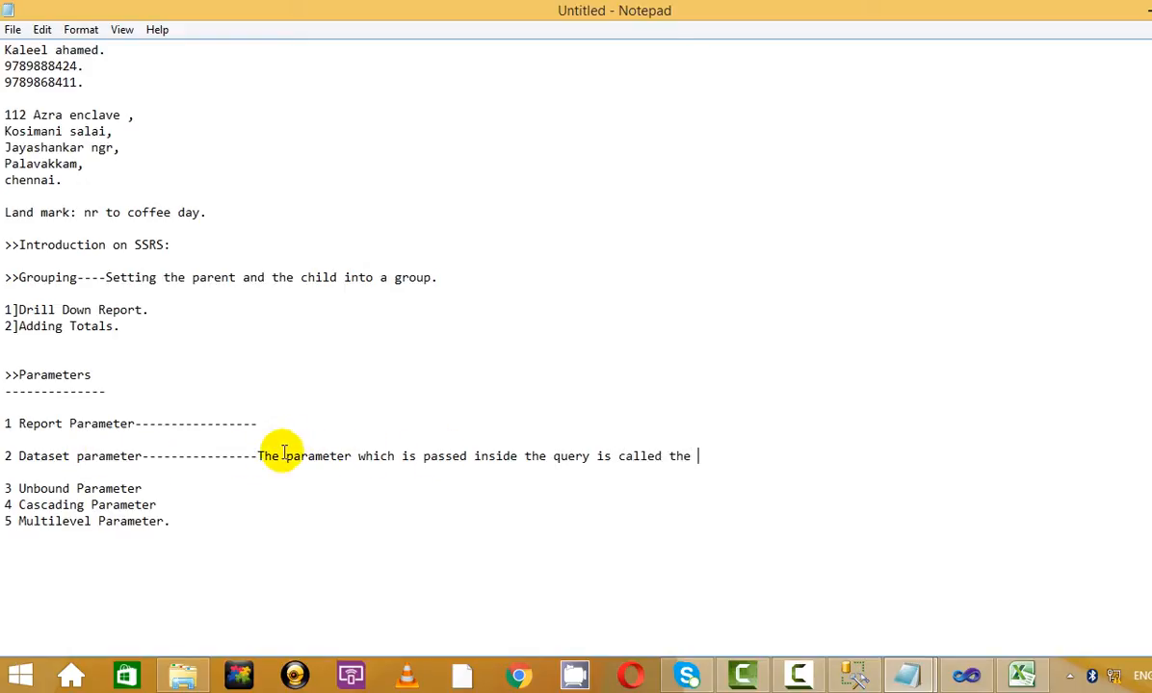
pyautogui.moveTo(274, 456); pyautogui.dragTo(725, 452)
pyautogui.click(726, 453)
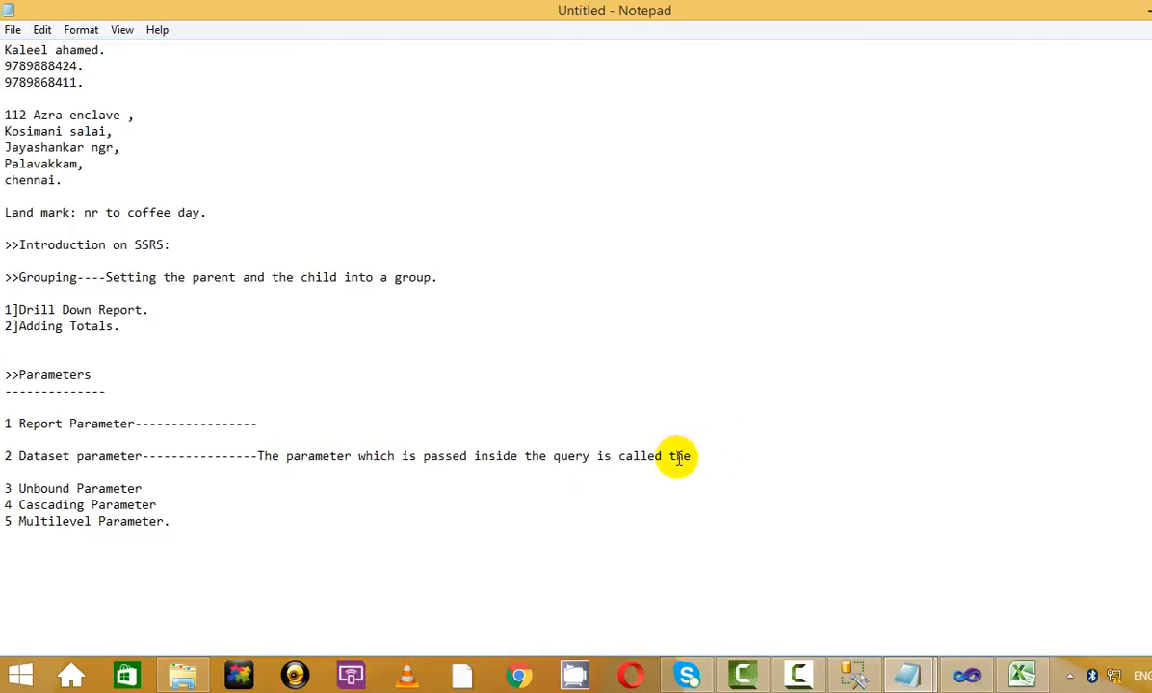
pyautogui.doubleClick(56, 454)
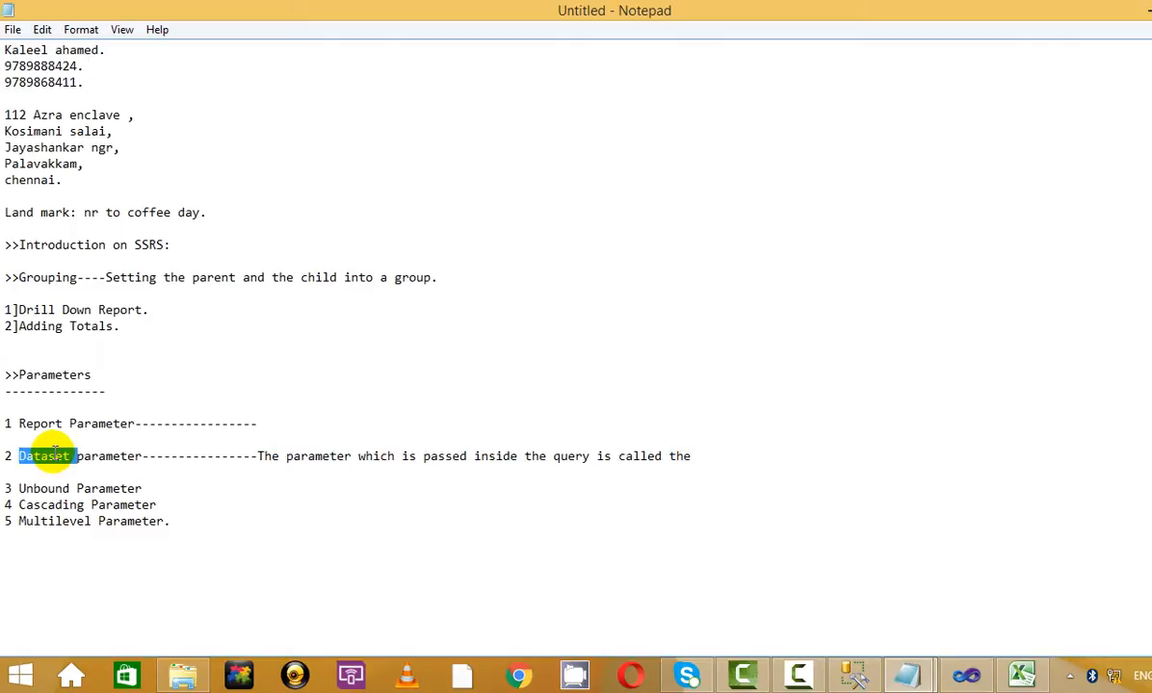
pyautogui.click(707, 457)
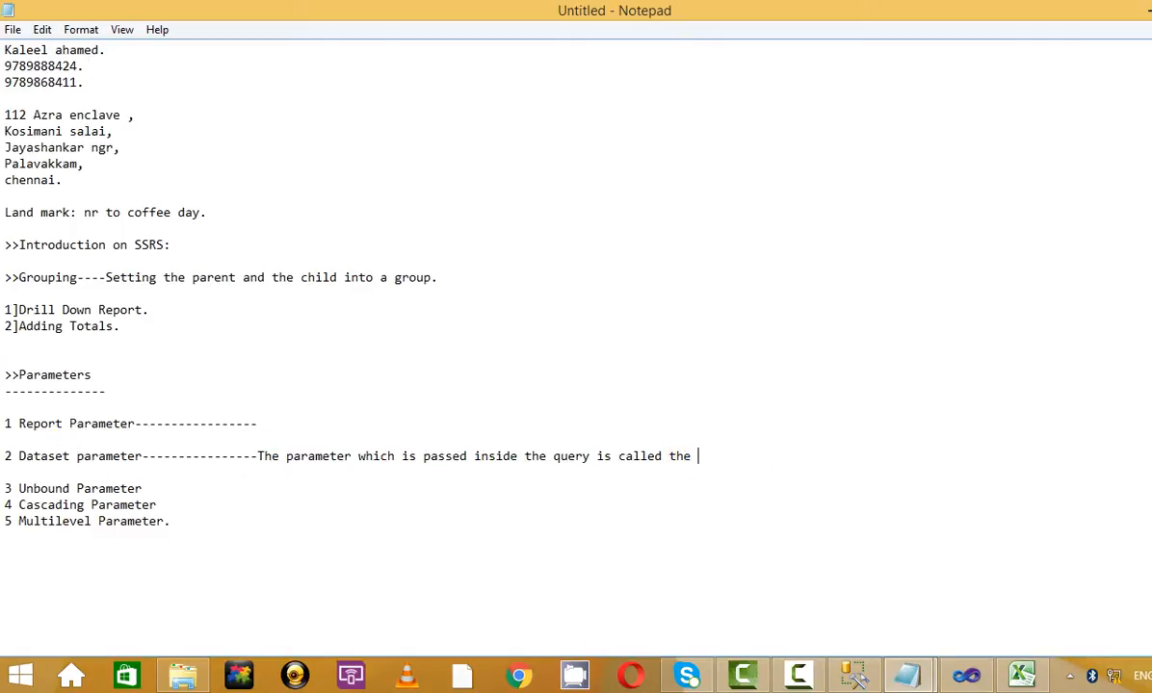
pyautogui.write('Dataset')
# - Replace the word "query" with "dataset" in the Dataset parameter definition
pyautogui.press('Left')
pyautogui.press('Left')
pyautogui.press('Left')
pyautogui.press('Left')
pyautogui.press('Left')
pyautogui.press('Left')
pyautogui.press('Left')
pyautogui.press('Left')
pyautogui.press('Left')
pyautogui.press('Left')
pyautogui.press('Left')
pyautogui.press('Left')
pyautogui.press('Left')
pyautogui.press('Left')
pyautogui.press('Left')
pyautogui.press('Left')
pyautogui.press('Left')
pyautogui.press('Left')
pyautogui.press('Left')
pyautogui.press('Left')
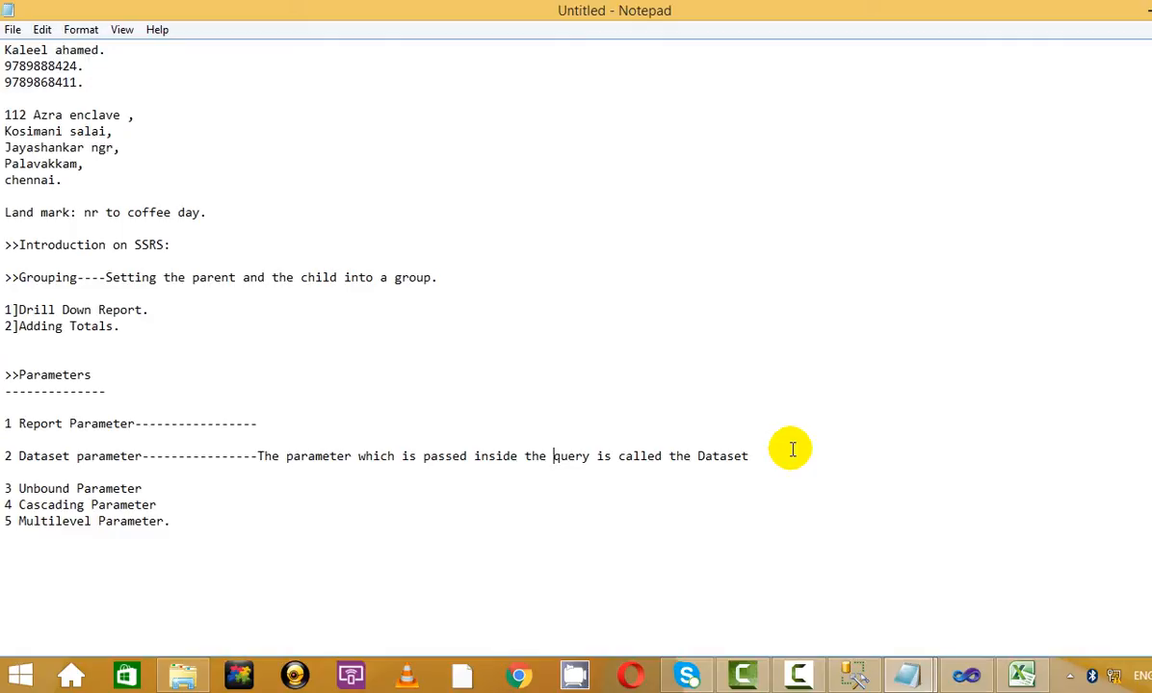
pyautogui.press('Delete')
pyautogui.press('Delete')
pyautogui.press('Delete')
pyautogui.press('Delete')
pyautogui.press('Delete')
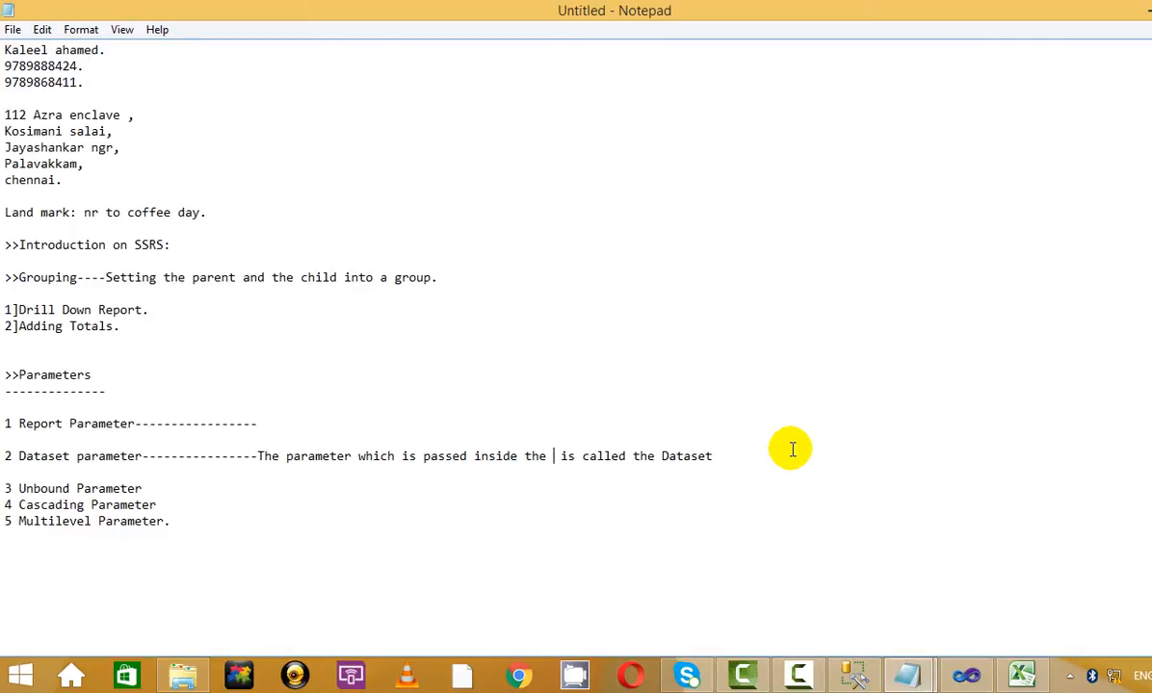
pyautogui.write('dataset')
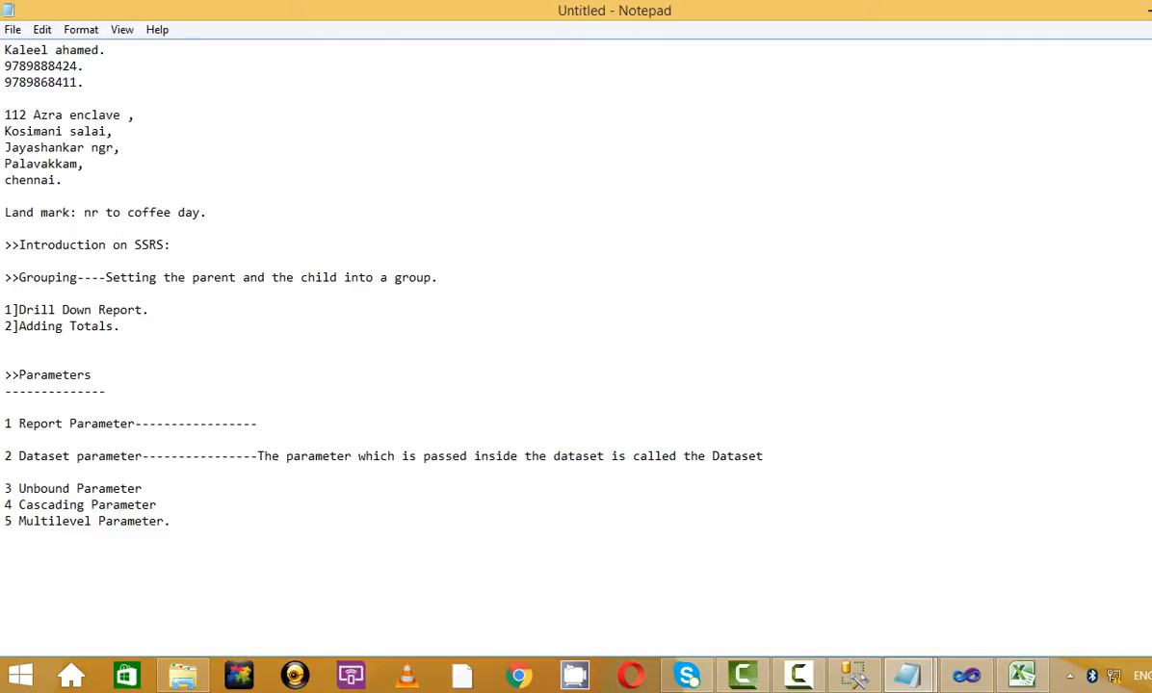
# - Complete the Dataset parameter definition by adding "params." at its end
pyautogui.press('Right')
pyautogui.press('Right')
pyautogui.press('Right')
pyautogui.press('Right')
pyautogui.press('Right')
pyautogui.press('Right')
pyautogui.press('Right')
pyautogui.press('Right')
pyautogui.press('Right')
pyautogui.press('Right')
pyautogui.press('Right')
pyautogui.press('Right')
pyautogui.press('Right')
pyautogui.press('Right')
pyautogui.press('Right')
pyautogui.press('Right')
pyautogui.press('Right')
pyautogui.press('Right')
pyautogui.press('Right')
pyautogui.press('Right')
pyautogui.write('params')
pyautogui.press('Up')
pyautogui.press('Up')
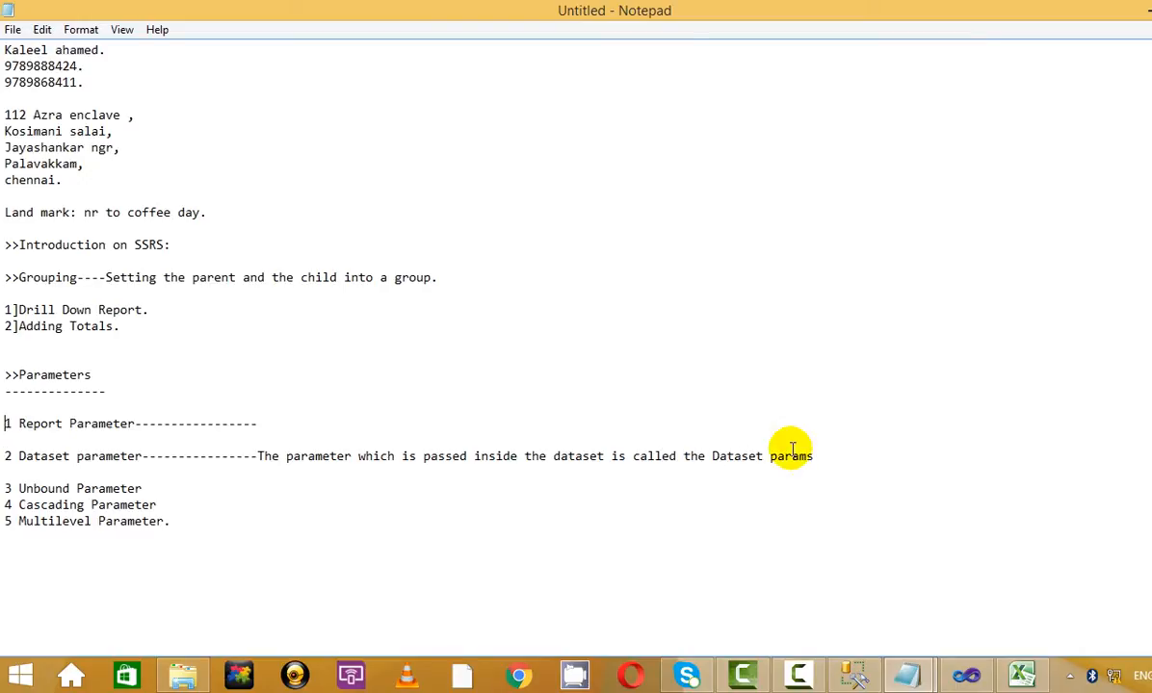
pyautogui.press('Up')
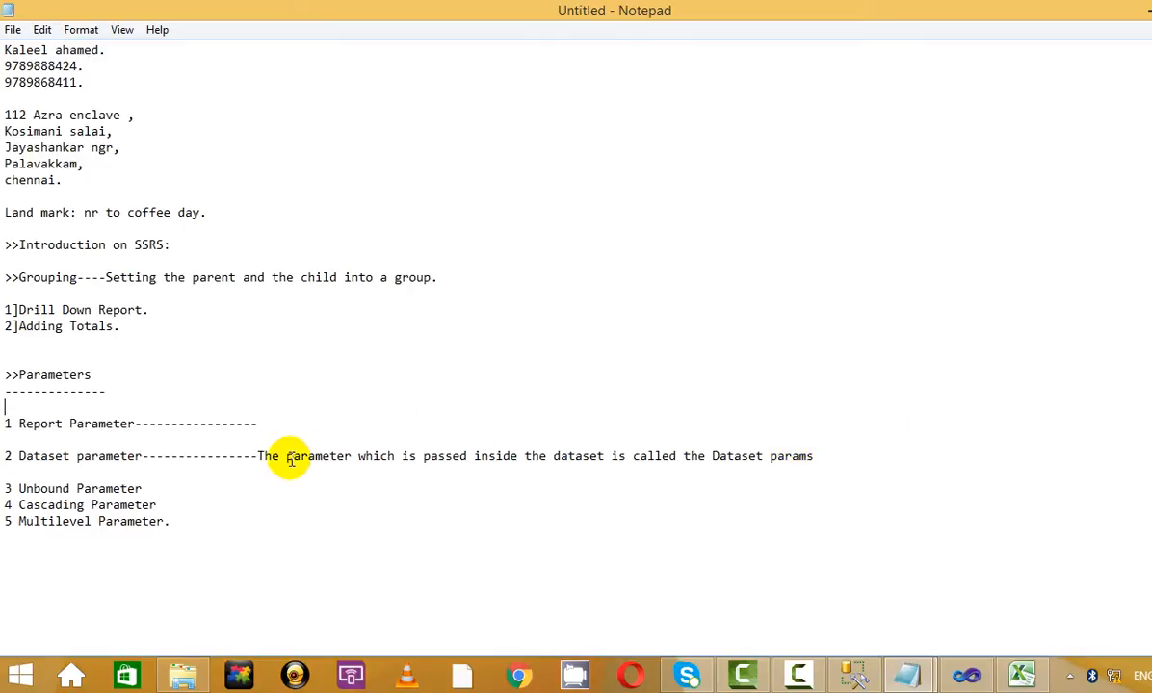
pyautogui.moveTo(258, 456); pyautogui.dragTo(811, 458)
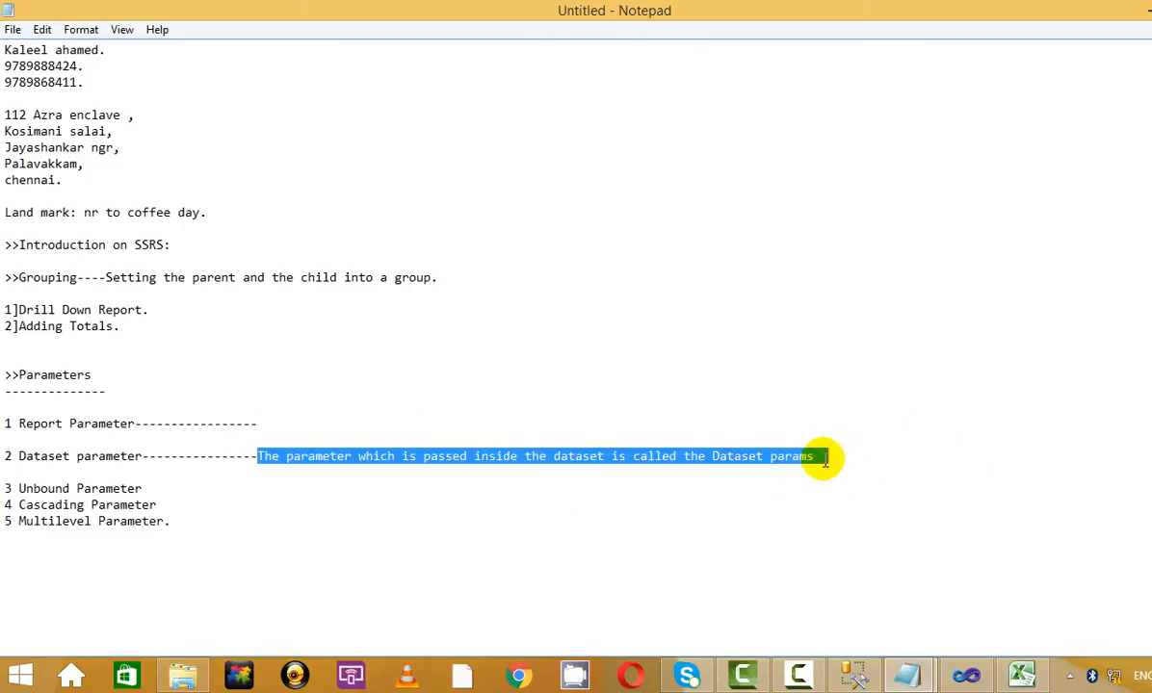
pyautogui.click(816, 456)
pyautogui.write('.')
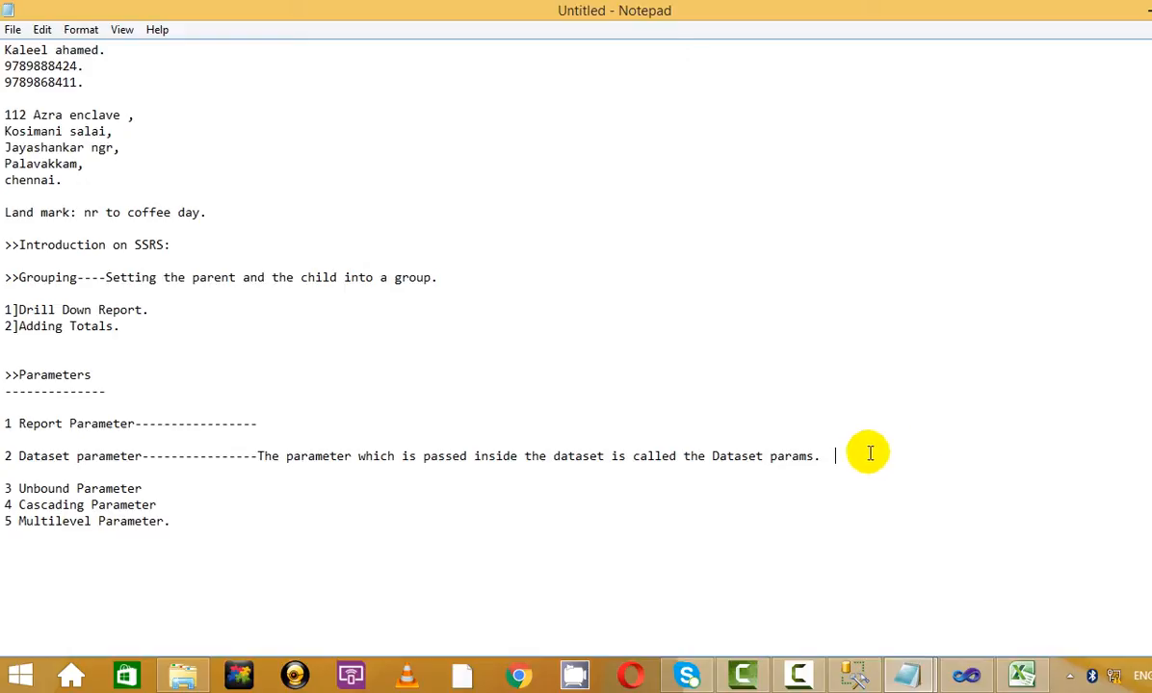
# - Copy the Dataset parameter definition sentence to the end of the "1 Report Parameter" line
pyautogui.moveTo(818, 459)
pyautogui.mouseDown()
pyautogui.moveTo(262, 457)
pyautogui.moveTo(834, 456)
pyautogui.mouseUp()
pyautogui.click(258, 452)
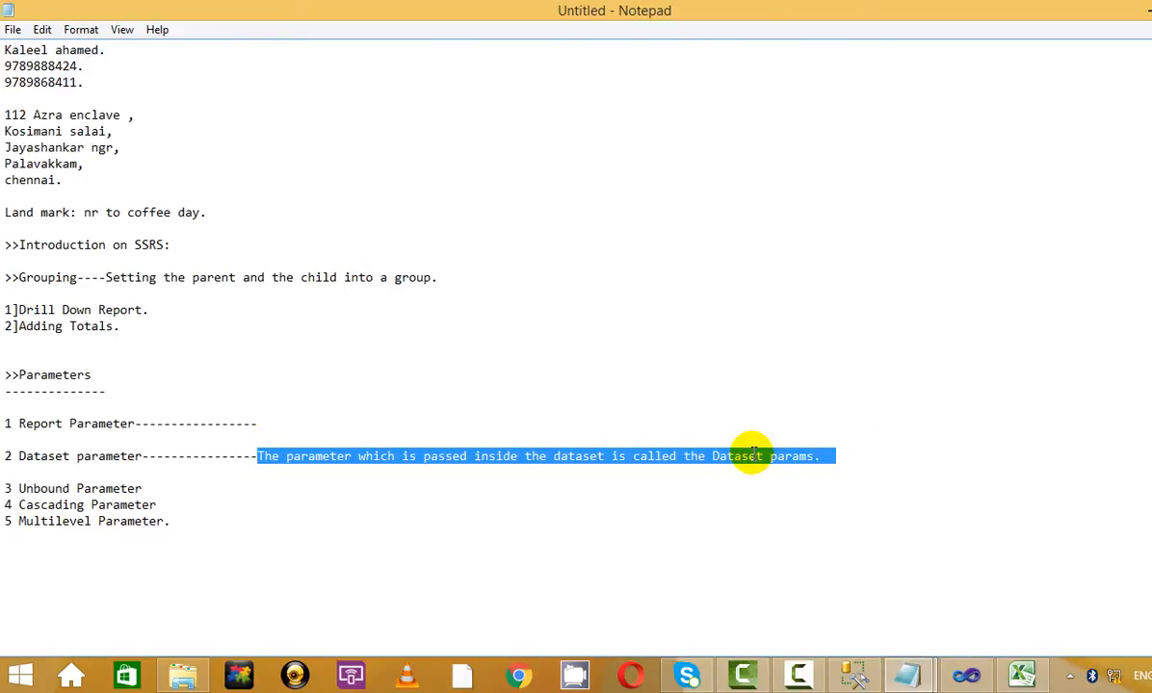
pyautogui.hotkey('ctrl', 'c')
pyautogui.click(546, 427)
pyautogui.hotkey('ctrl', 'v')
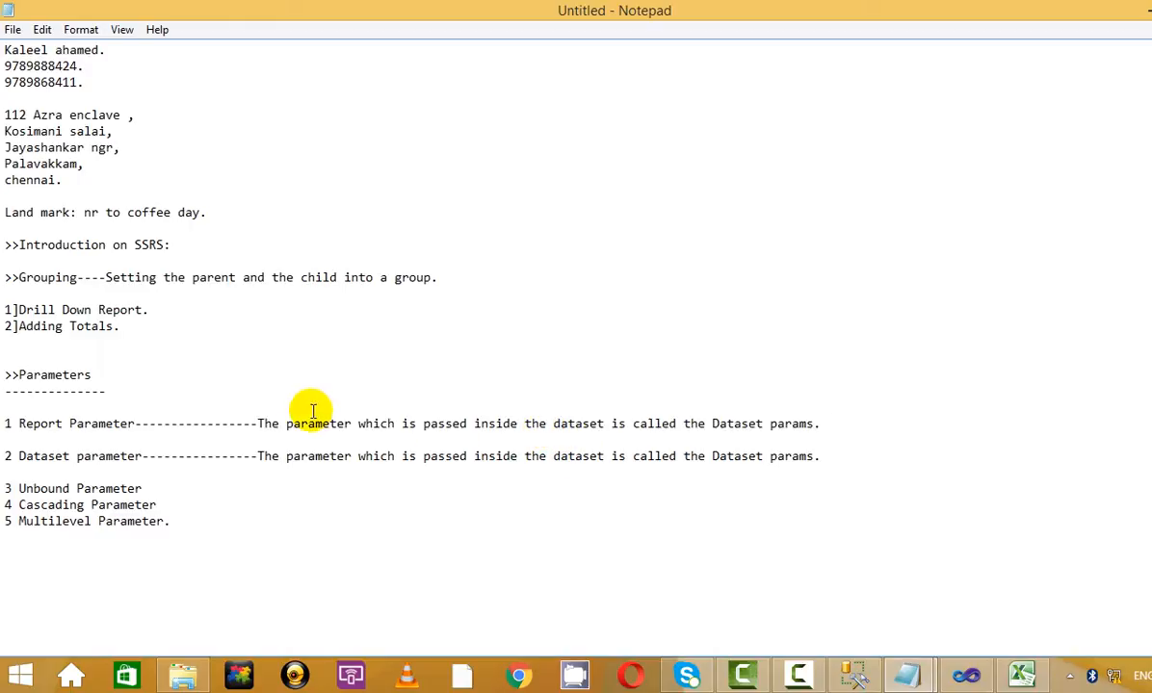
# - In the Report Parameter definition, replace both occurrences of "dataset" with "Report"
pyautogui.doubleClick(585, 425)
pyautogui.click(590, 426)
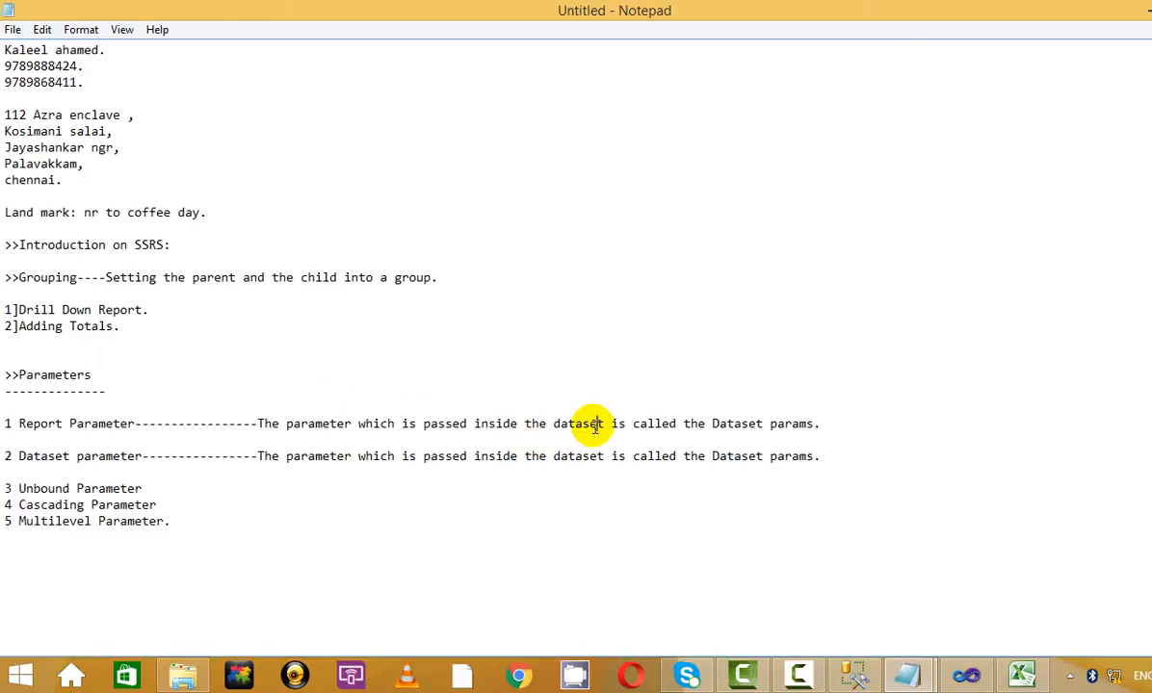
pyautogui.moveTo(64, 424); pyautogui.dragTo(18, 424)
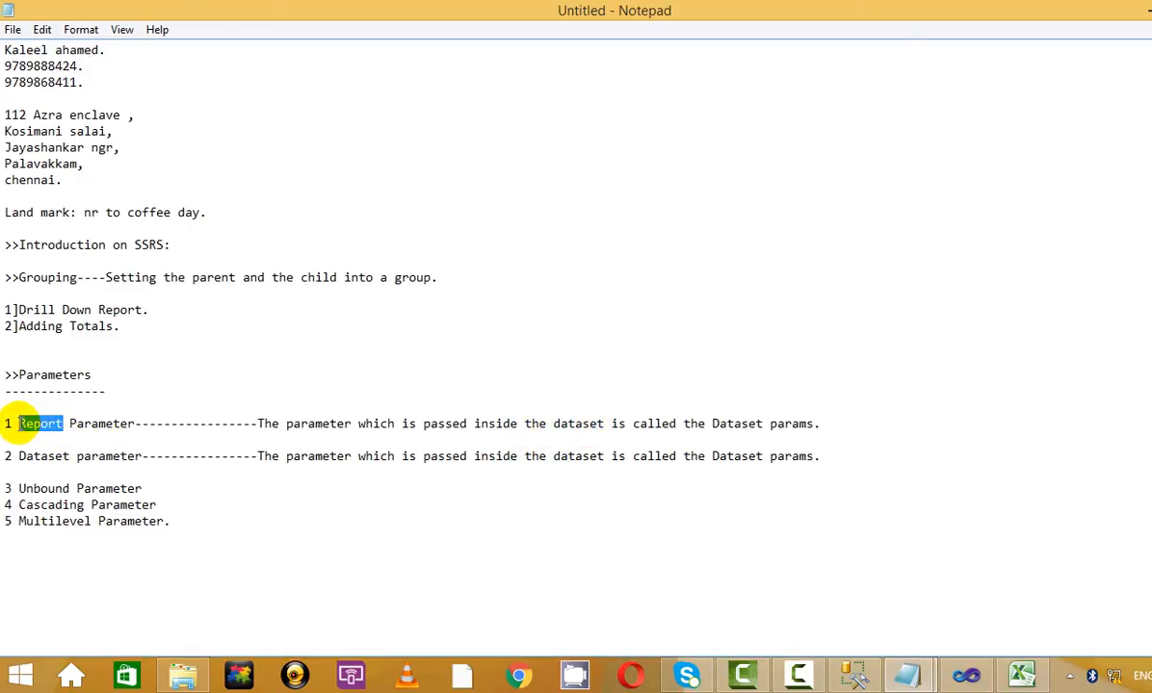
pyautogui.doubleClick(566, 426)
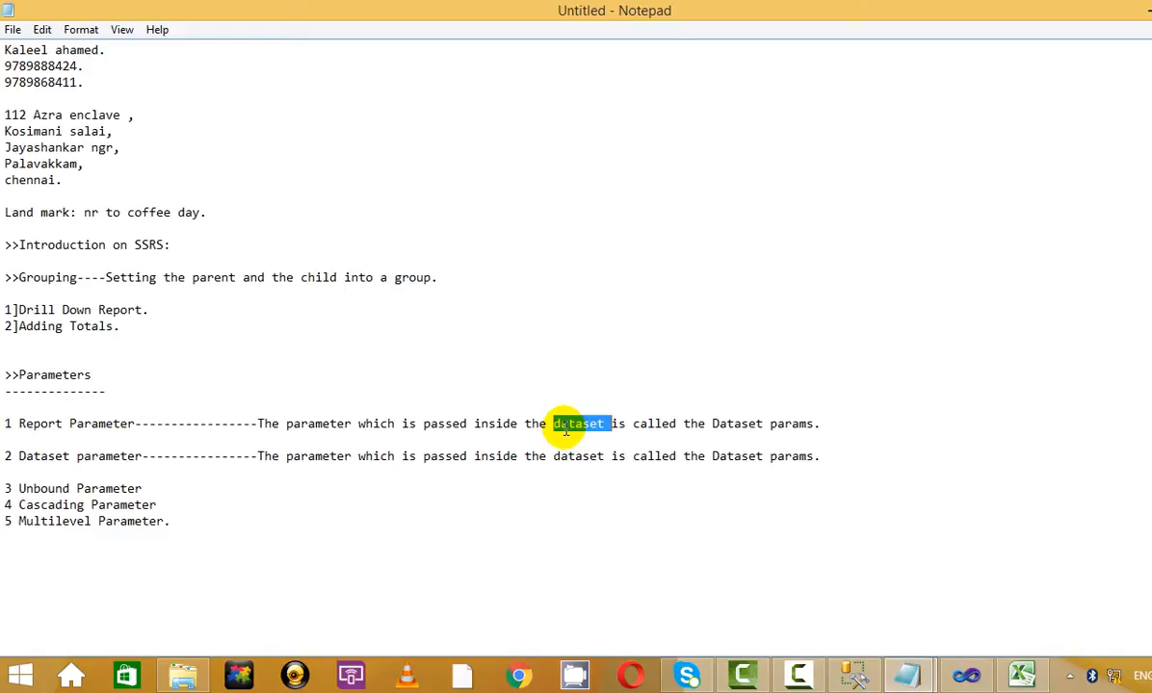
pyautogui.write('Report')
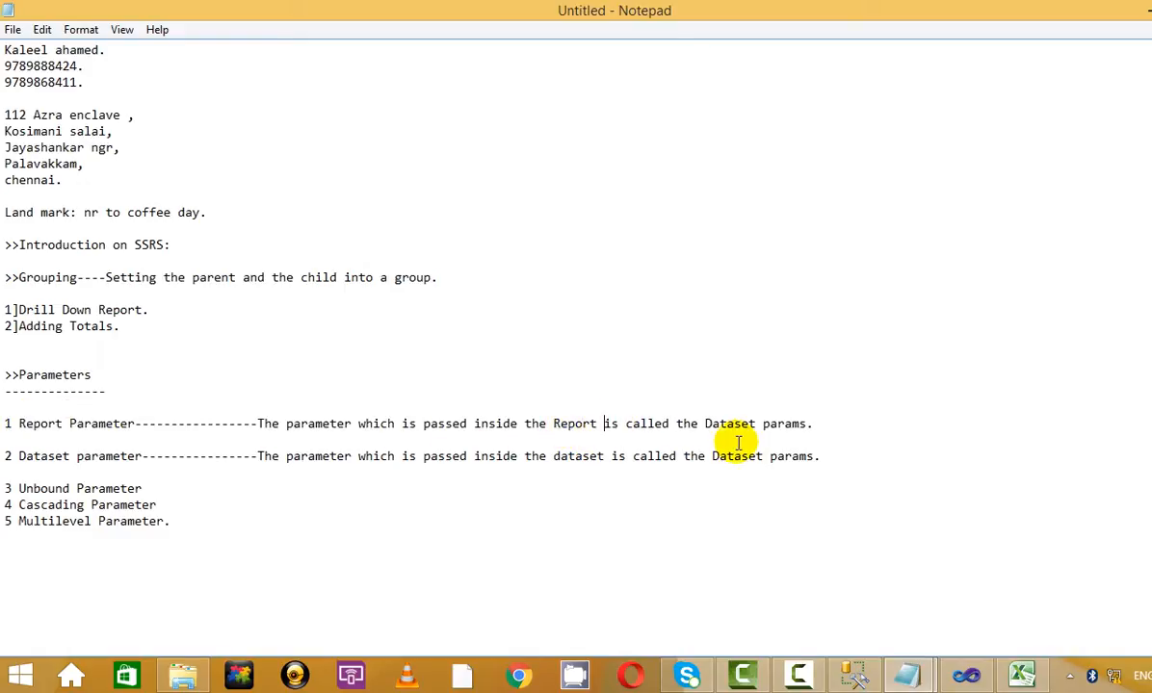
pyautogui.click(752, 439)
pyautogui.click(848, 421)
pyautogui.doubleClick(713, 425)
pyautogui.write('Report')
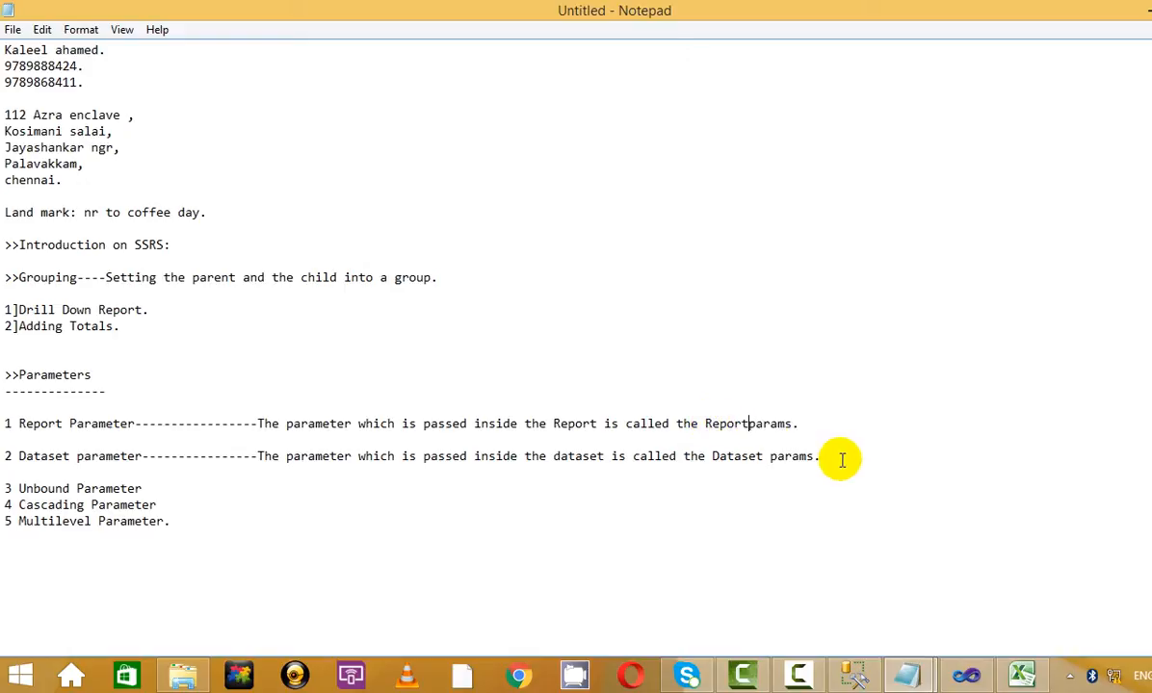
pyautogui.click(849, 439)
# - Switch to Visual Studio and examine the query of the shared dataset DataSet1.rsd, then close its properties without changes
pyautogui.hotkey('alt', 'Tab')
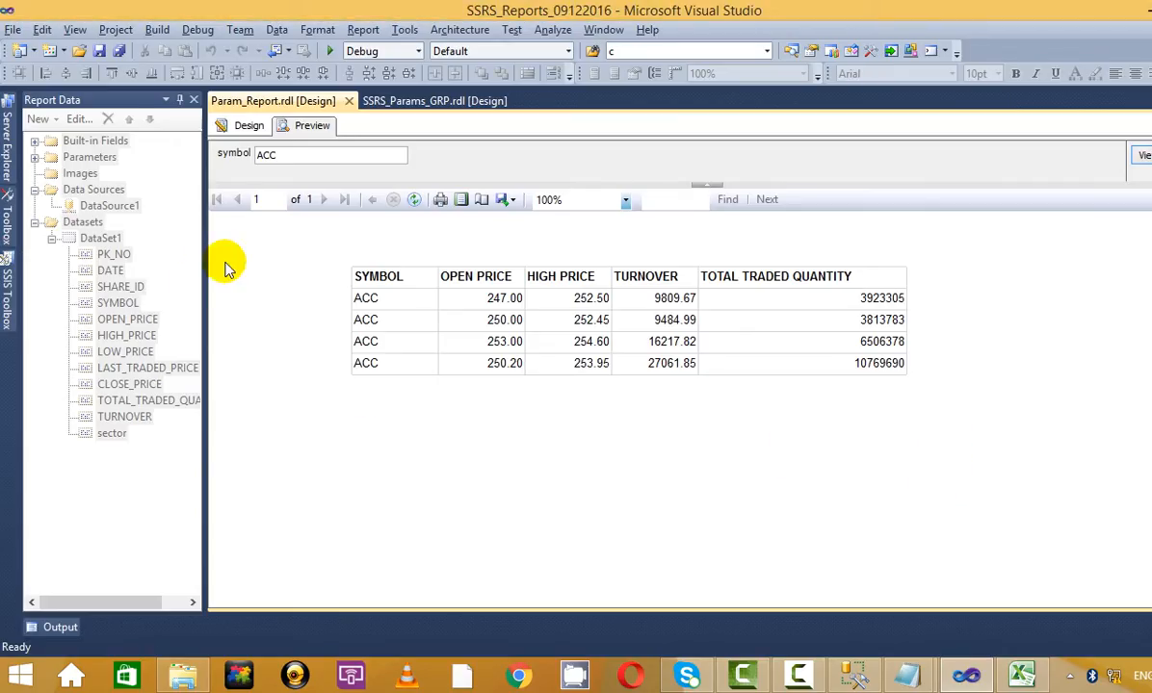
pyautogui.hotkey('alt', 'Tab')
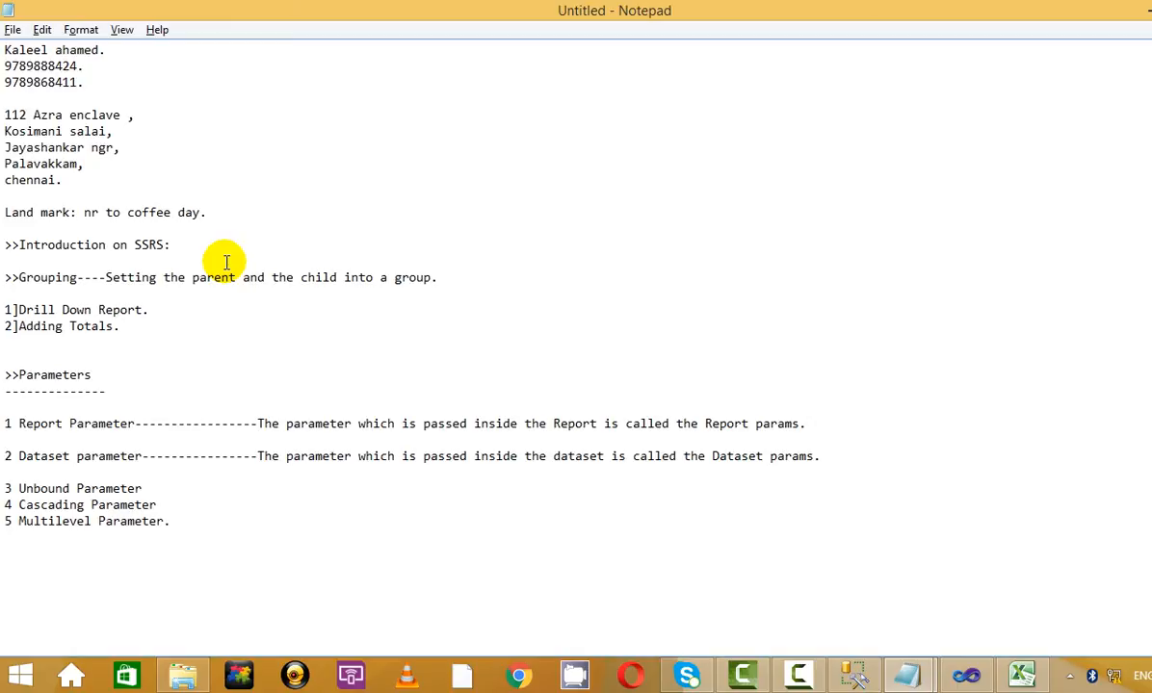
pyautogui.hotkey('alt', 'Tab')
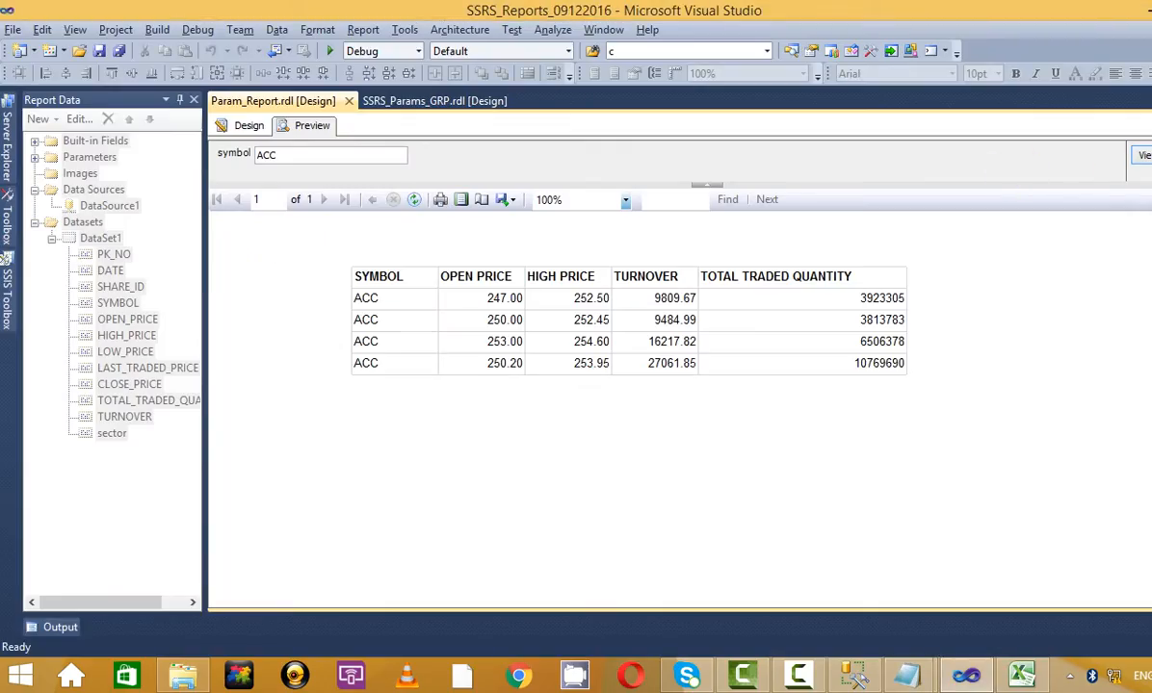
pyautogui.hotkey('ctrl', 'alt', 'l')
pyautogui.click(1048, 228)
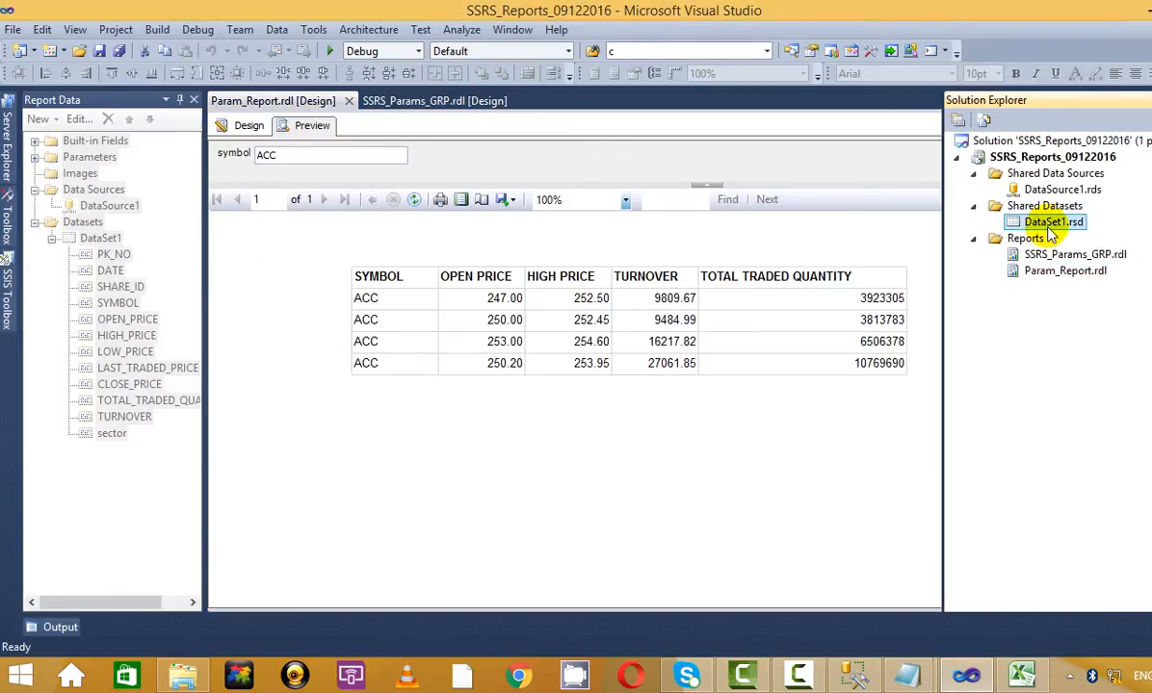
pyautogui.doubleClick(1050, 224)
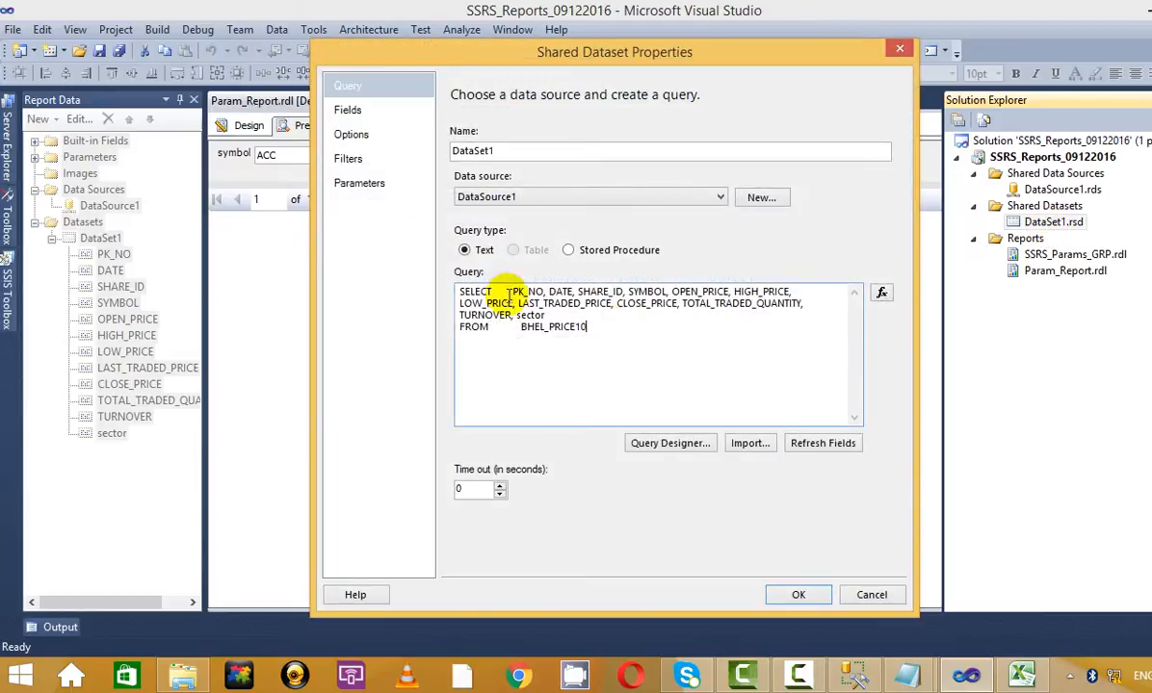
pyautogui.click(627, 333)
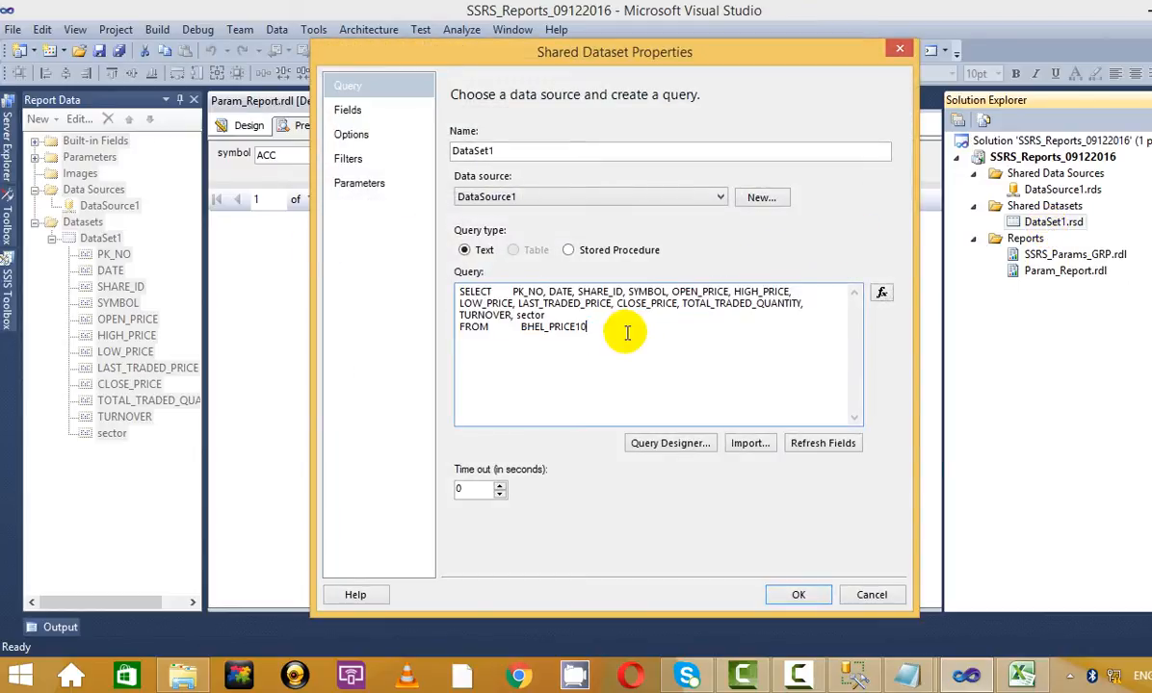
pyautogui.click(900, 50)
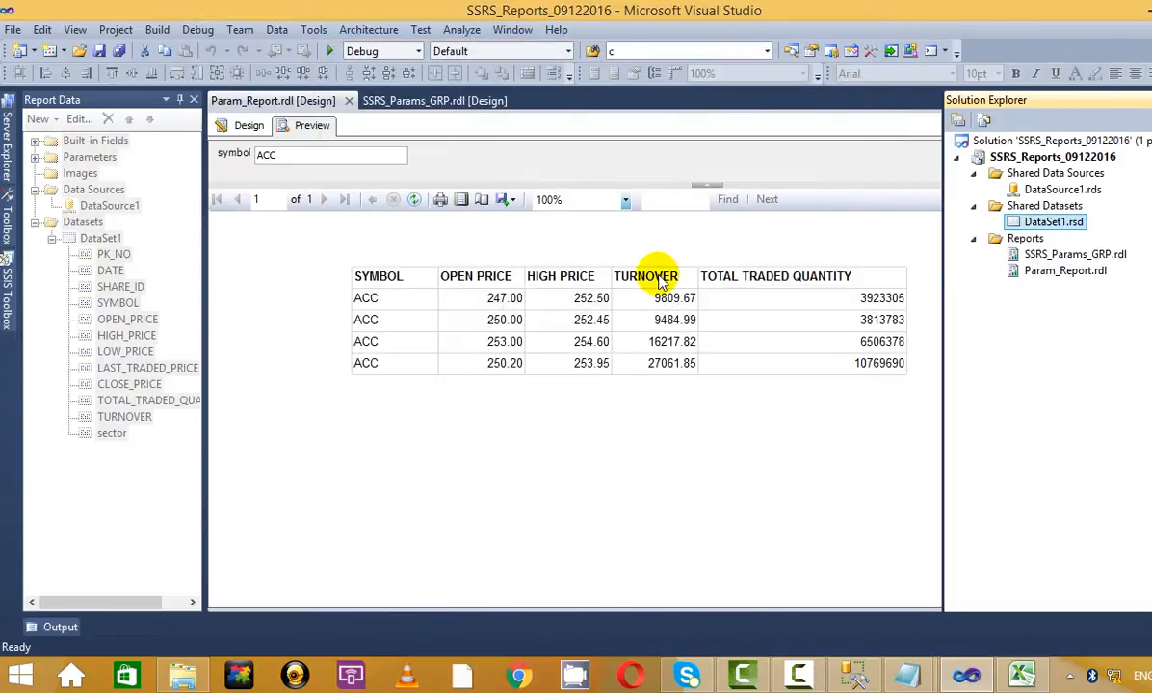
# - Return Param_Report to design view, examine the WHERE clause of the report's own DataSet1 in the Query Designer, and close it unchanged
pyautogui.click(249, 125)
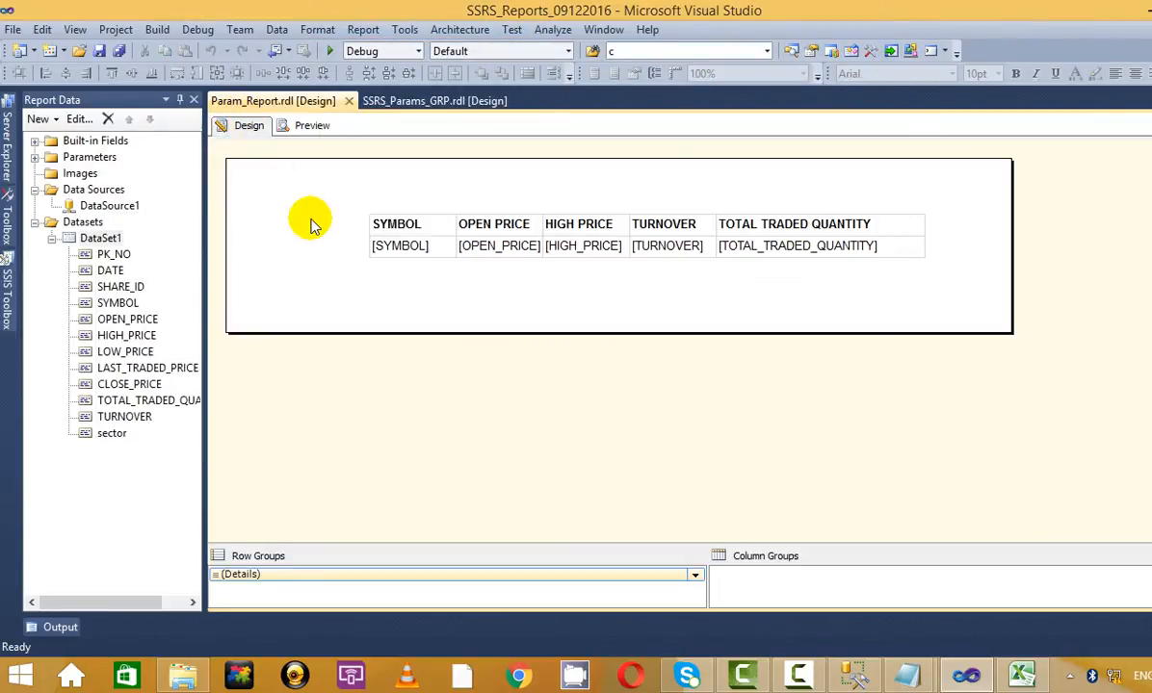
pyautogui.rightClick(101, 239)
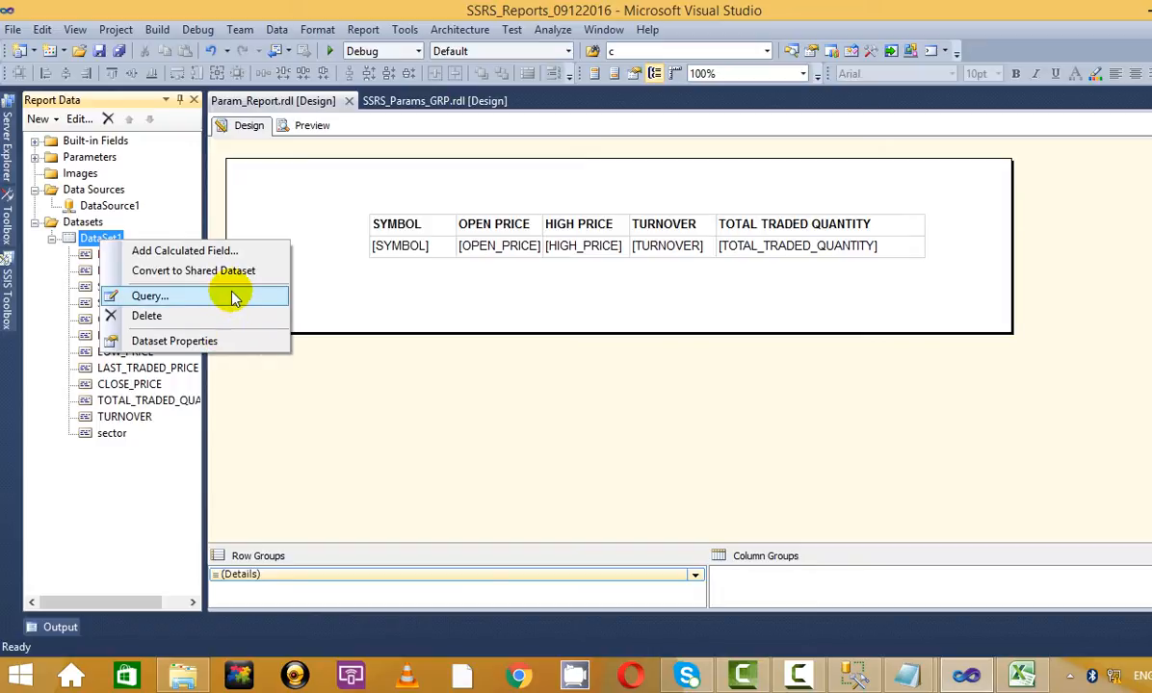
pyautogui.click(234, 298)
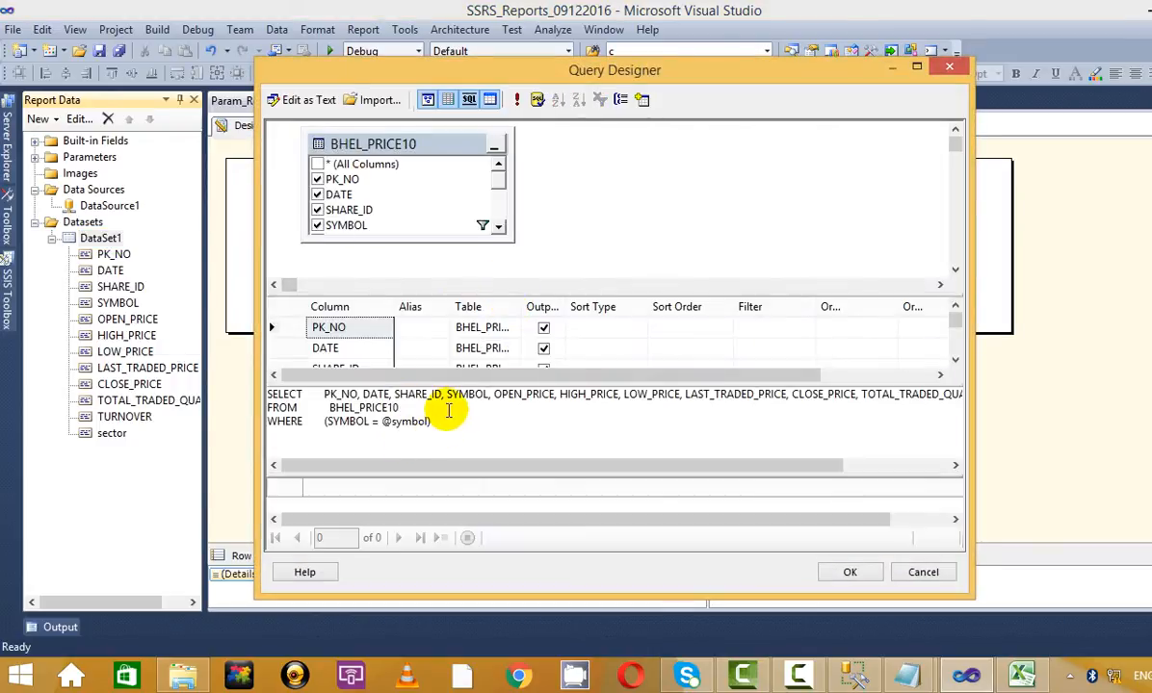
pyautogui.click(448, 411)
pyautogui.moveTo(326, 421); pyautogui.dragTo(448, 416)
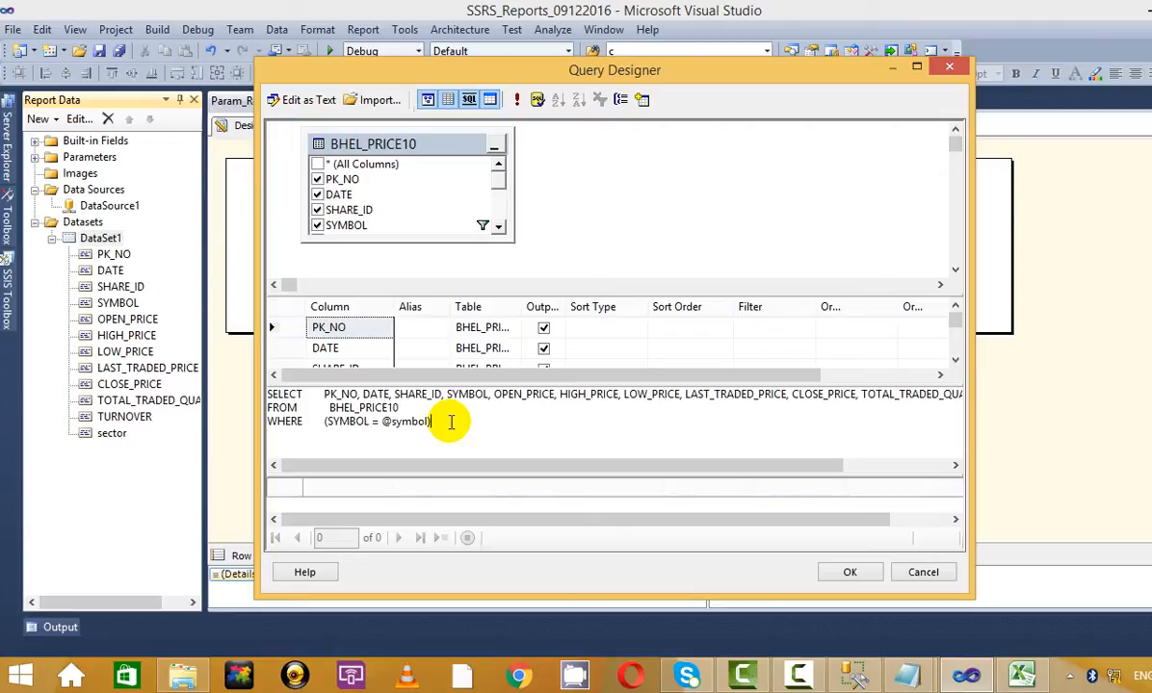
pyautogui.moveTo(514, 456); pyautogui.dragTo(242, 337)
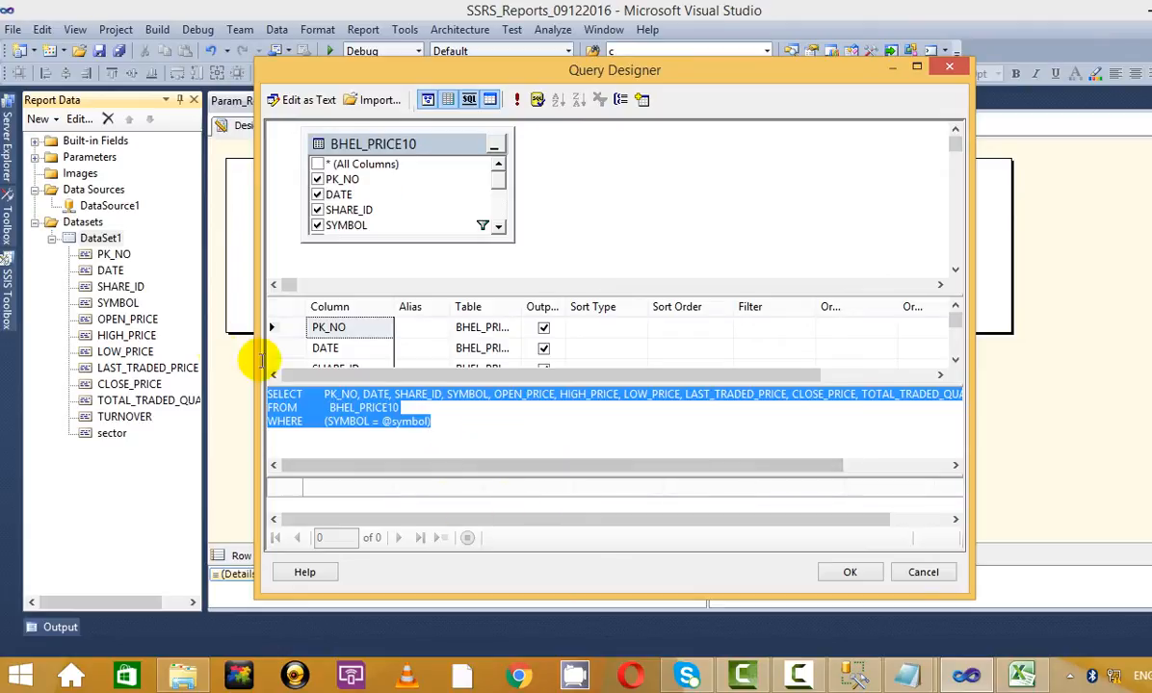
pyautogui.click(424, 405)
pyautogui.click(956, 72)
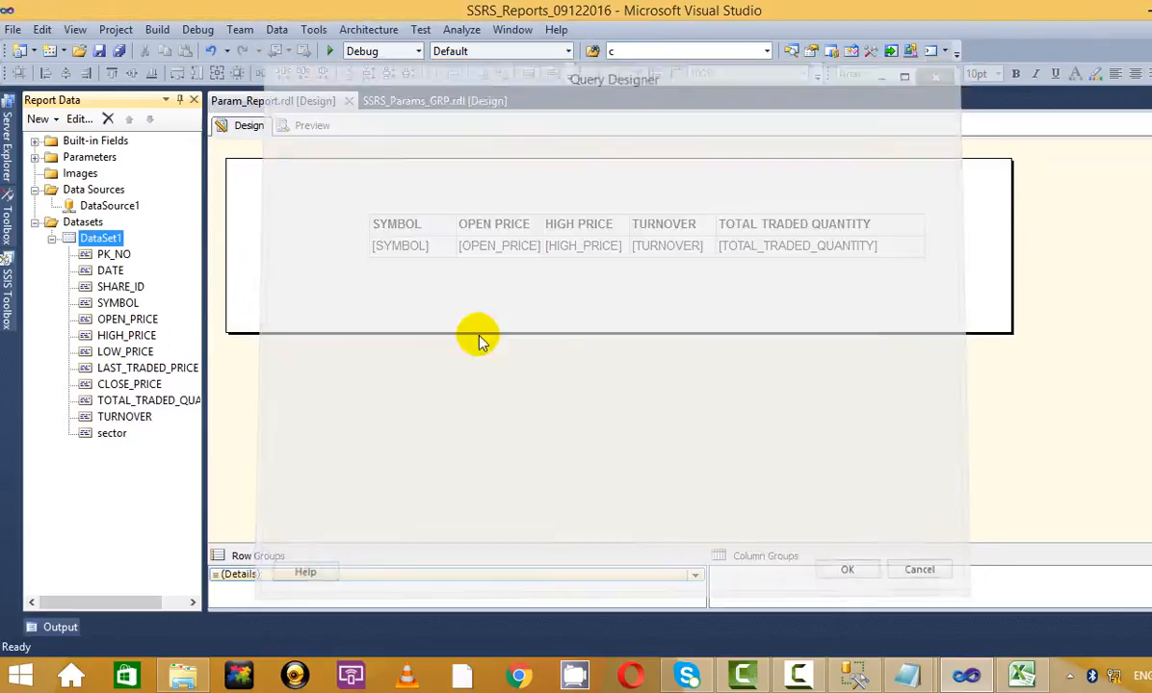
# - Examine the general, available values and default values settings of the symbol report parameter, and close its properties without changes
pyautogui.click(37, 158)
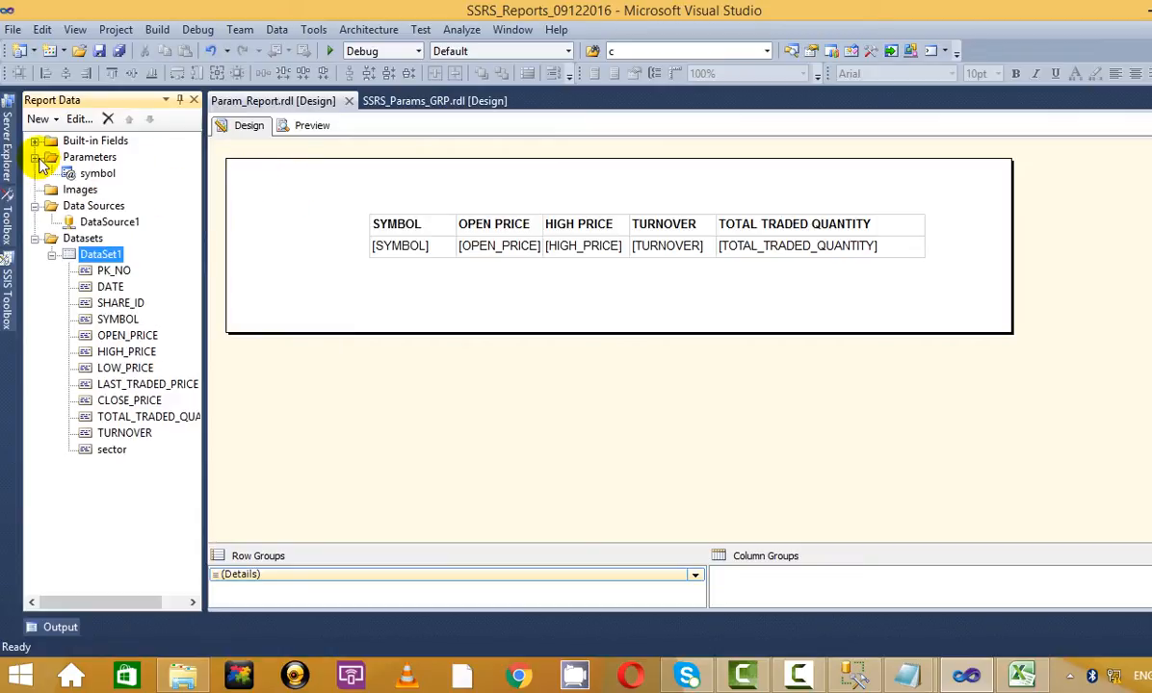
pyautogui.rightClick(92, 177)
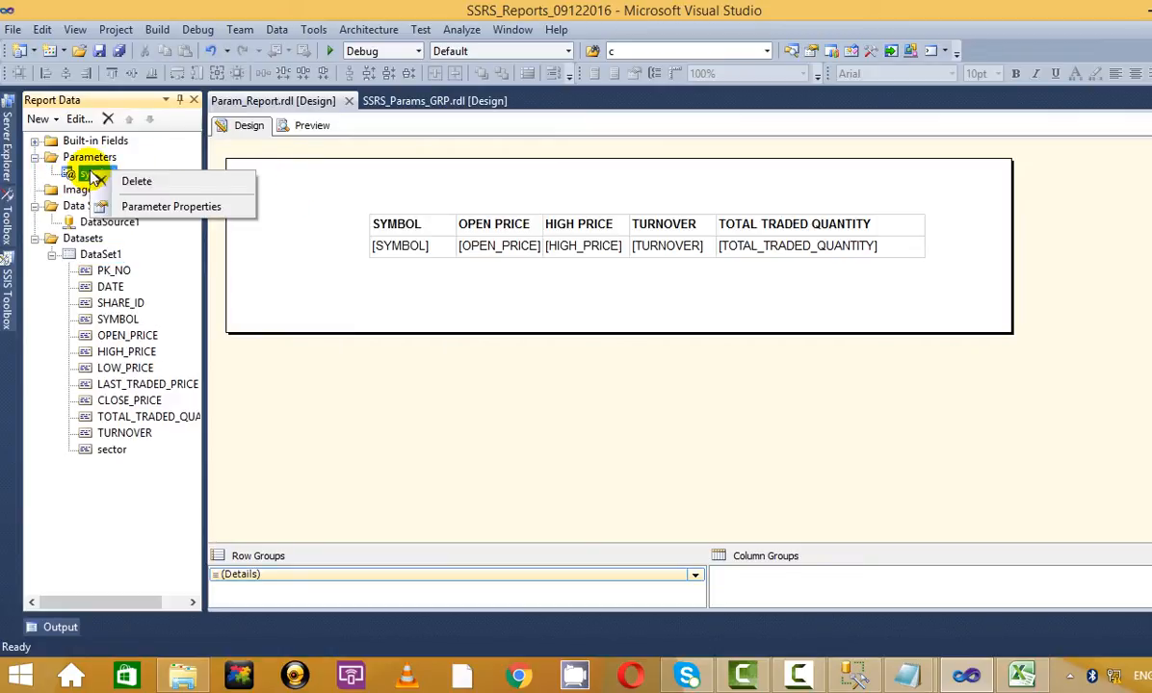
pyautogui.click(205, 205)
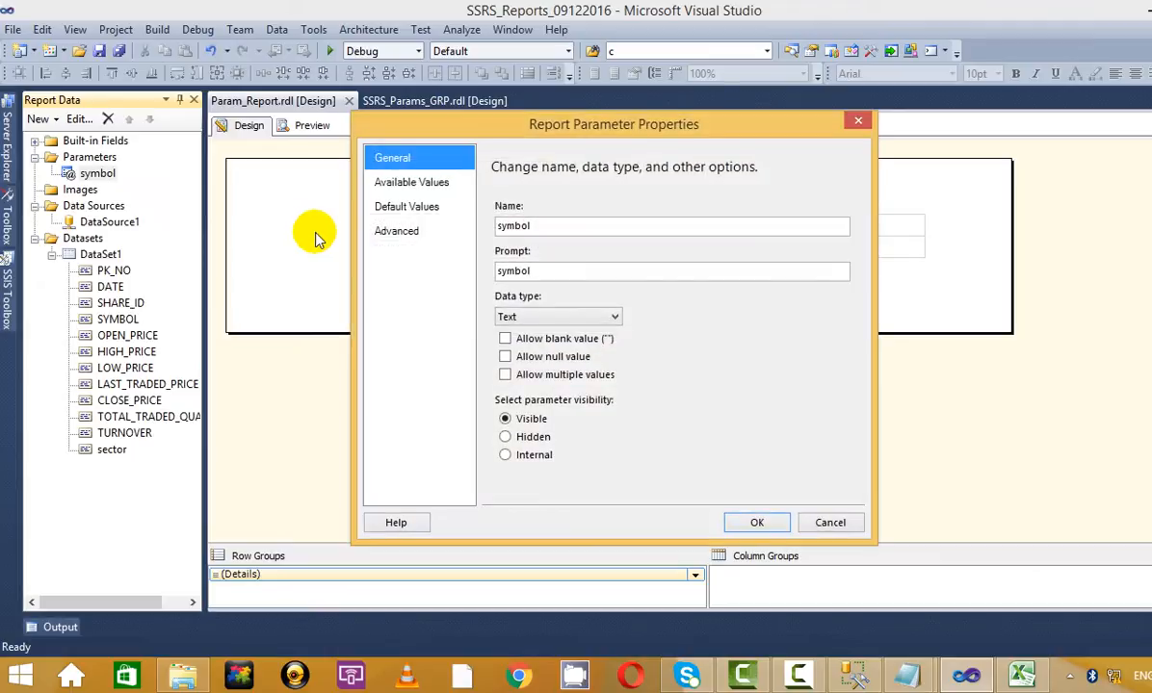
pyautogui.click(430, 190)
pyautogui.click(412, 207)
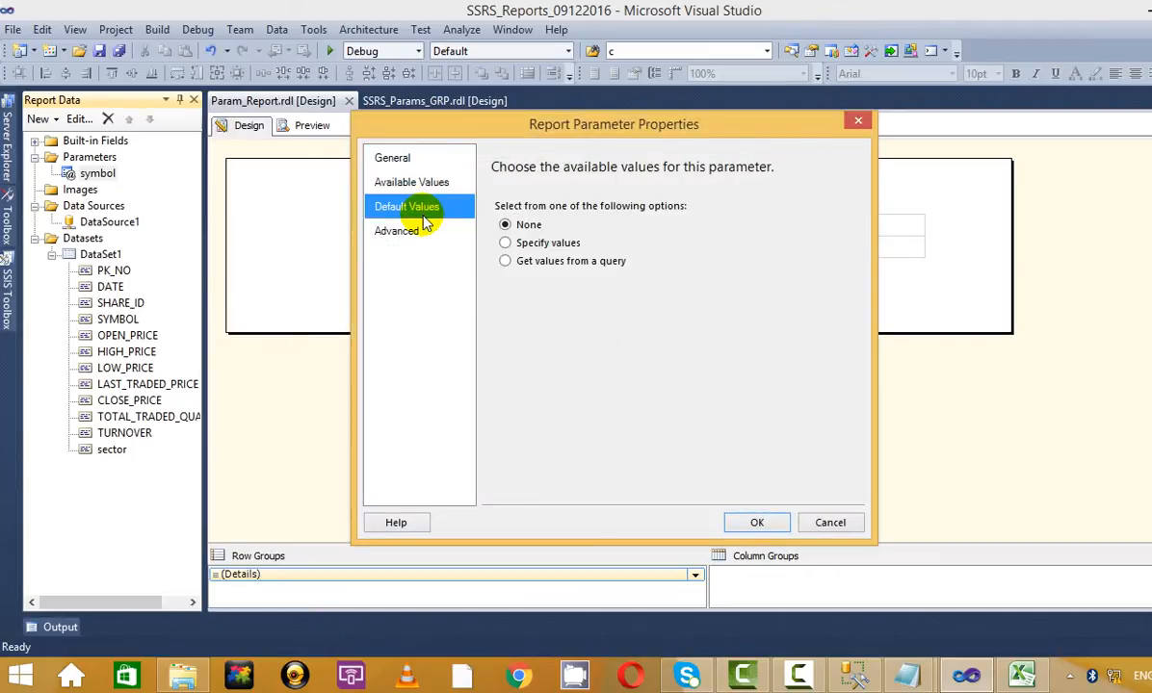
pyautogui.click(395, 159)
pyautogui.click(858, 123)
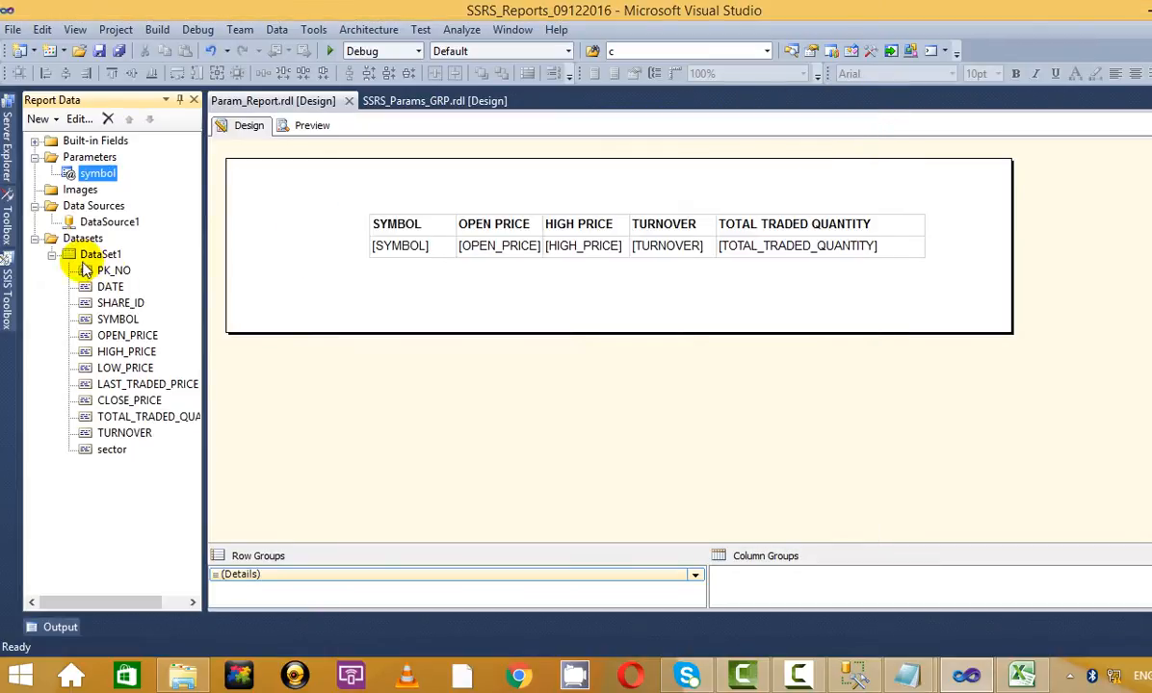
pyautogui.rightClick(92, 254)
pyautogui.click(178, 386)
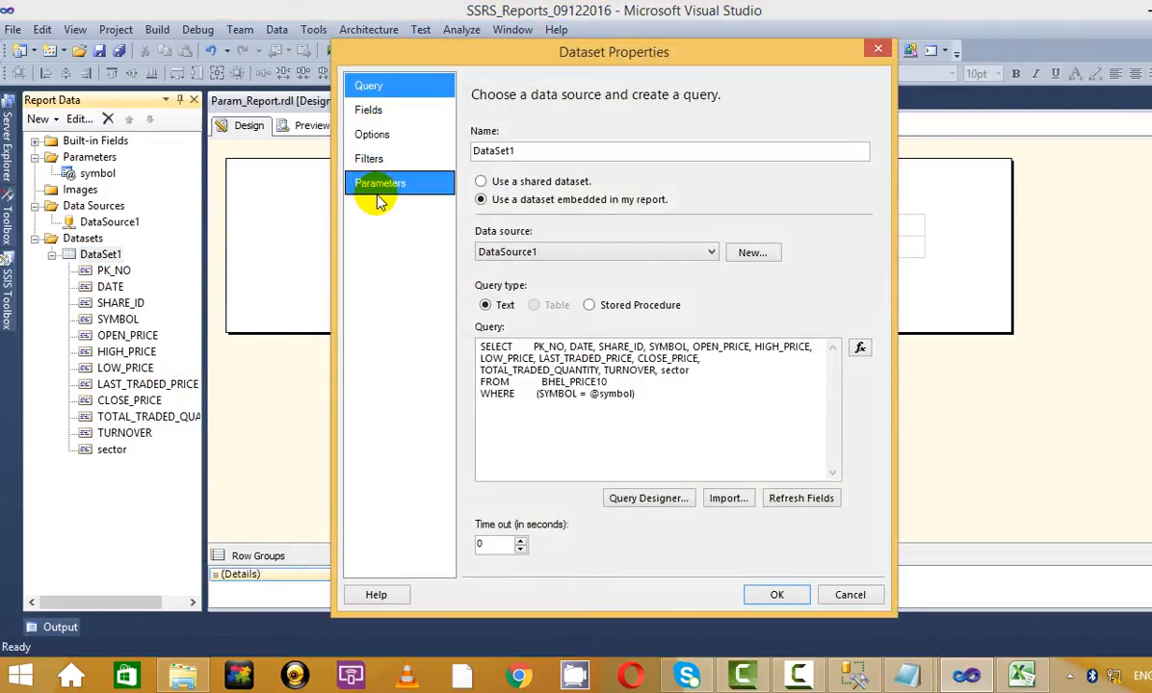
pyautogui.click(379, 188)
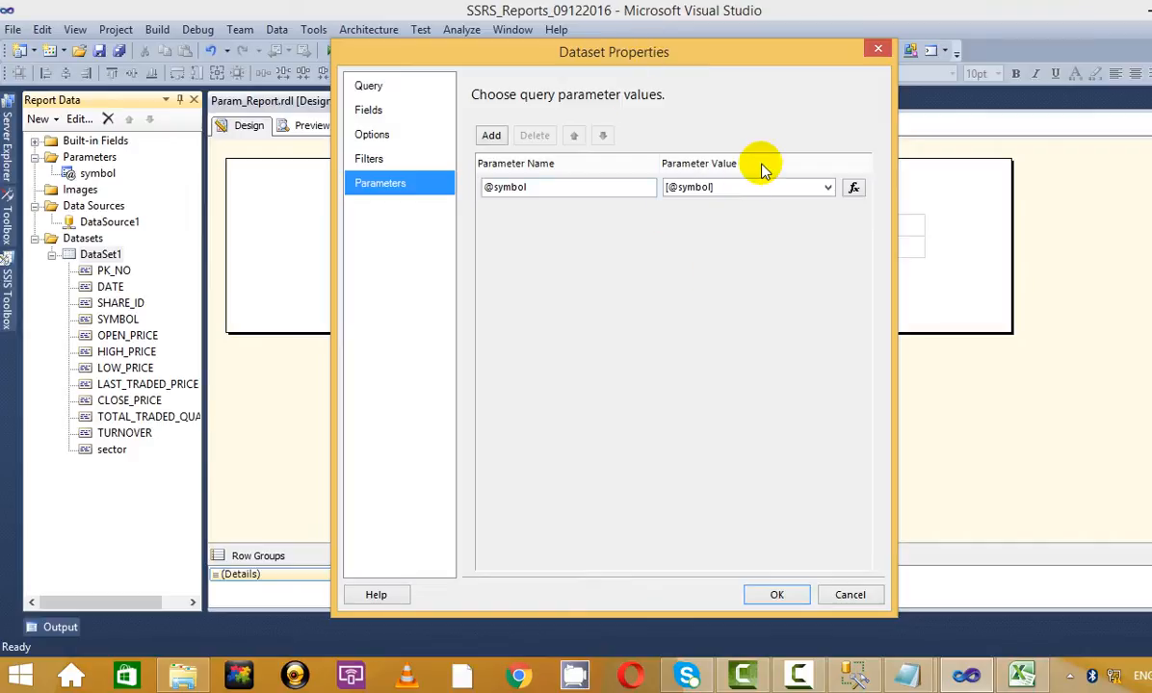
pyautogui.click(827, 190)
pyautogui.click(819, 204)
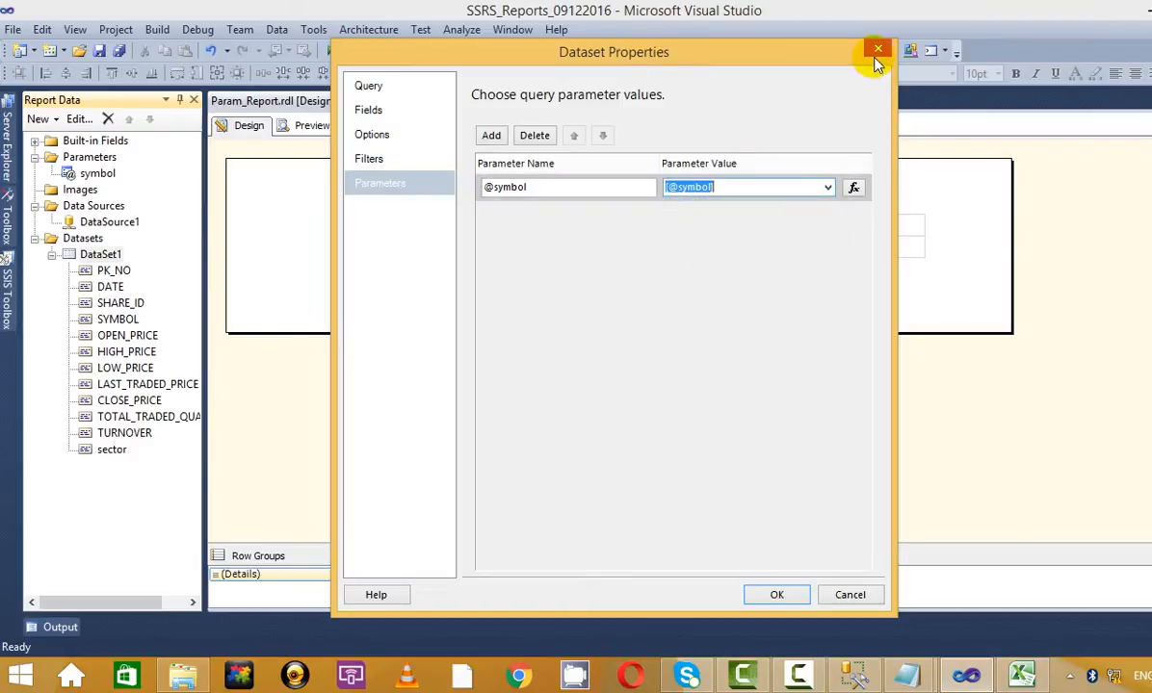
pyautogui.click(878, 48)
# - Rename the symbol report parameter to symbol1, preview Param_Report, and return to design view
pyautogui.rightClick(97, 176)
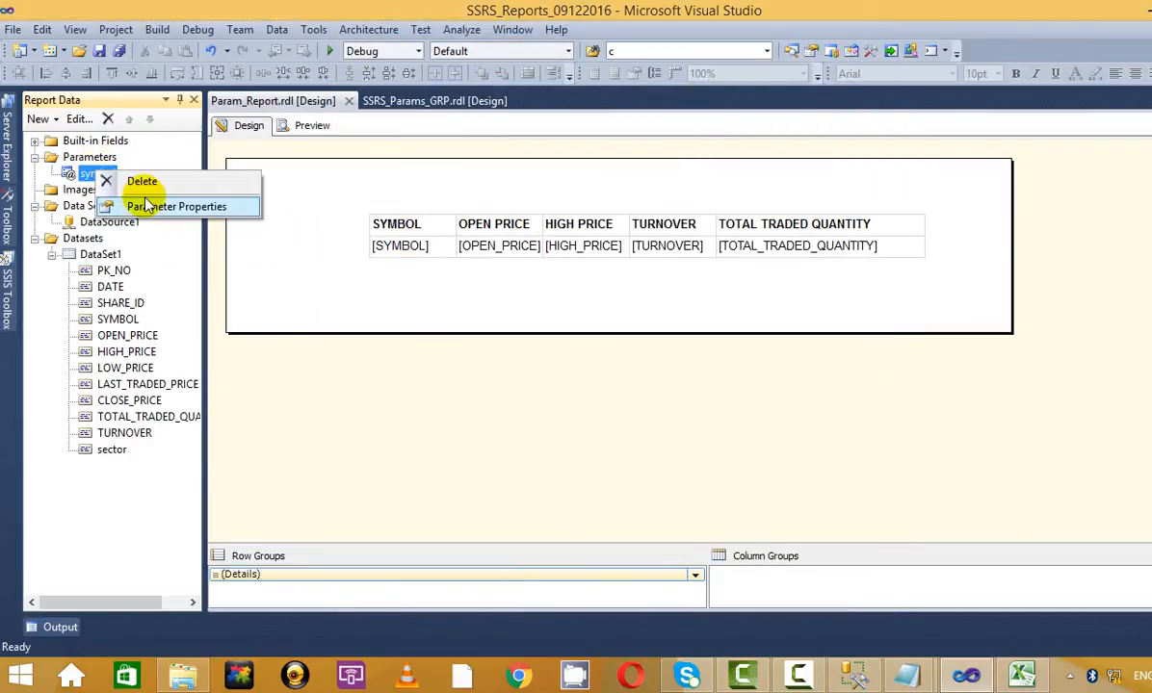
pyautogui.click(144, 204)
pyautogui.click(555, 225)
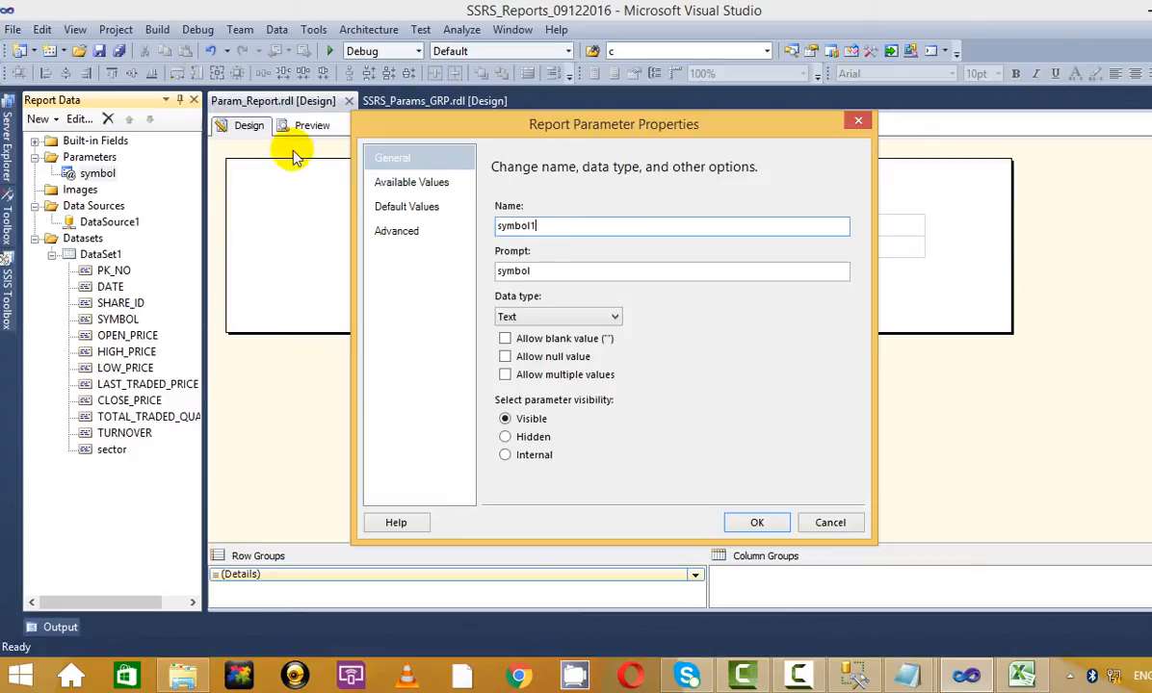
pyautogui.click(760, 525)
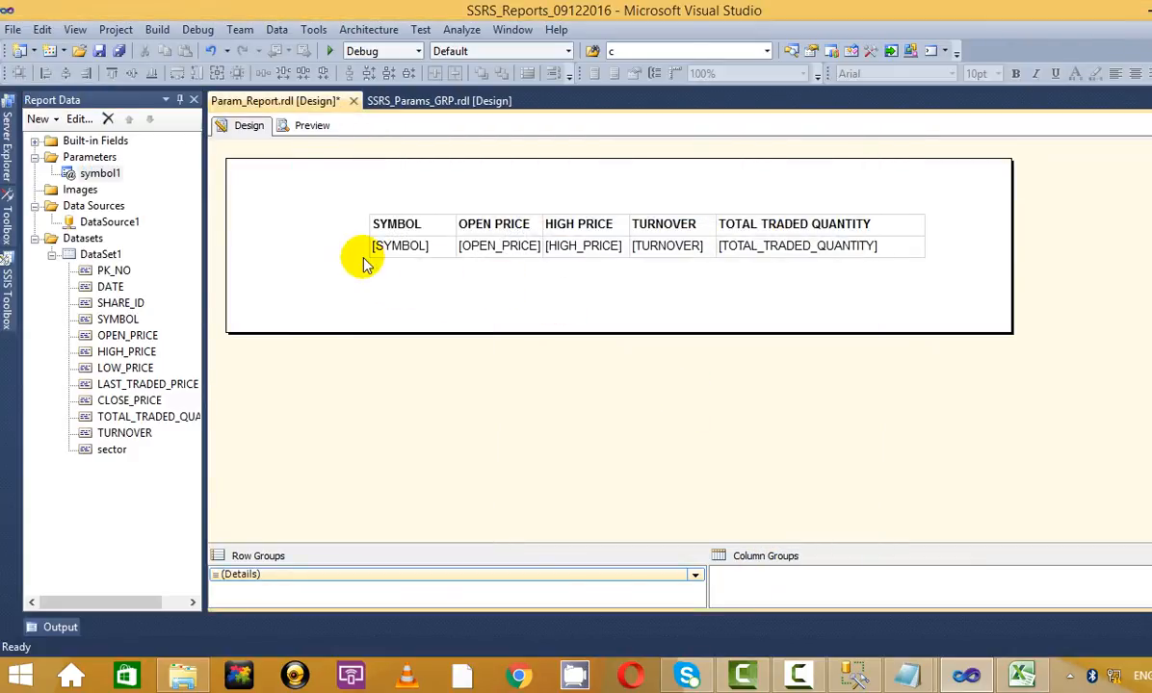
pyautogui.click(310, 126)
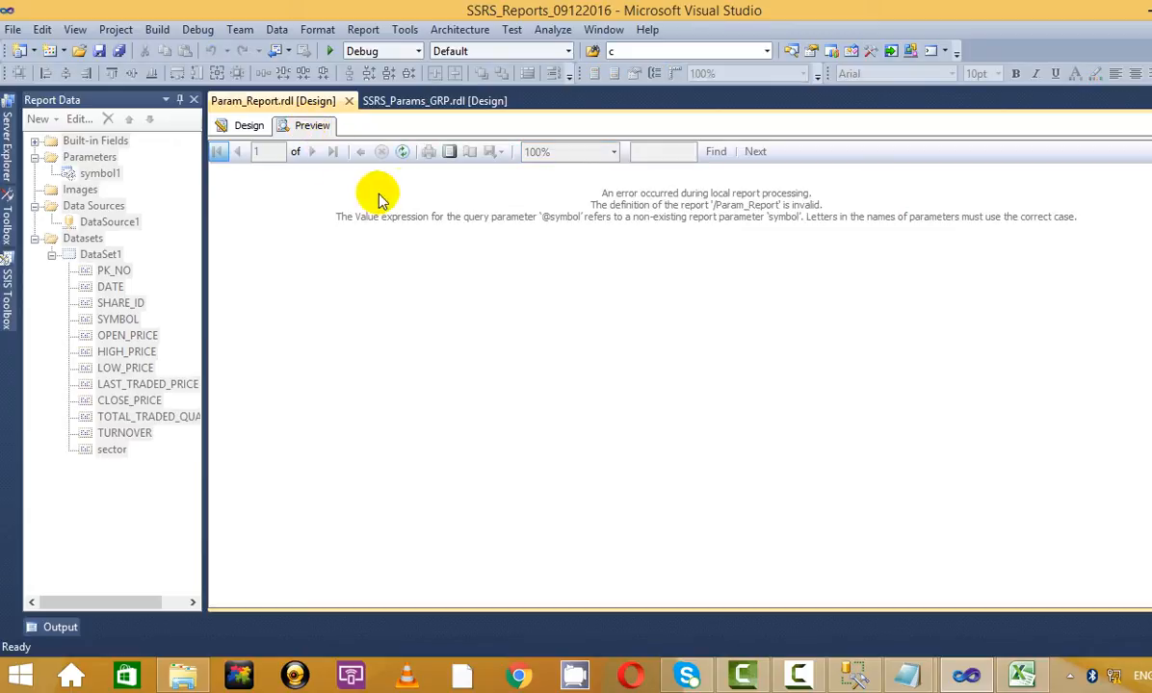
pyautogui.click(247, 125)
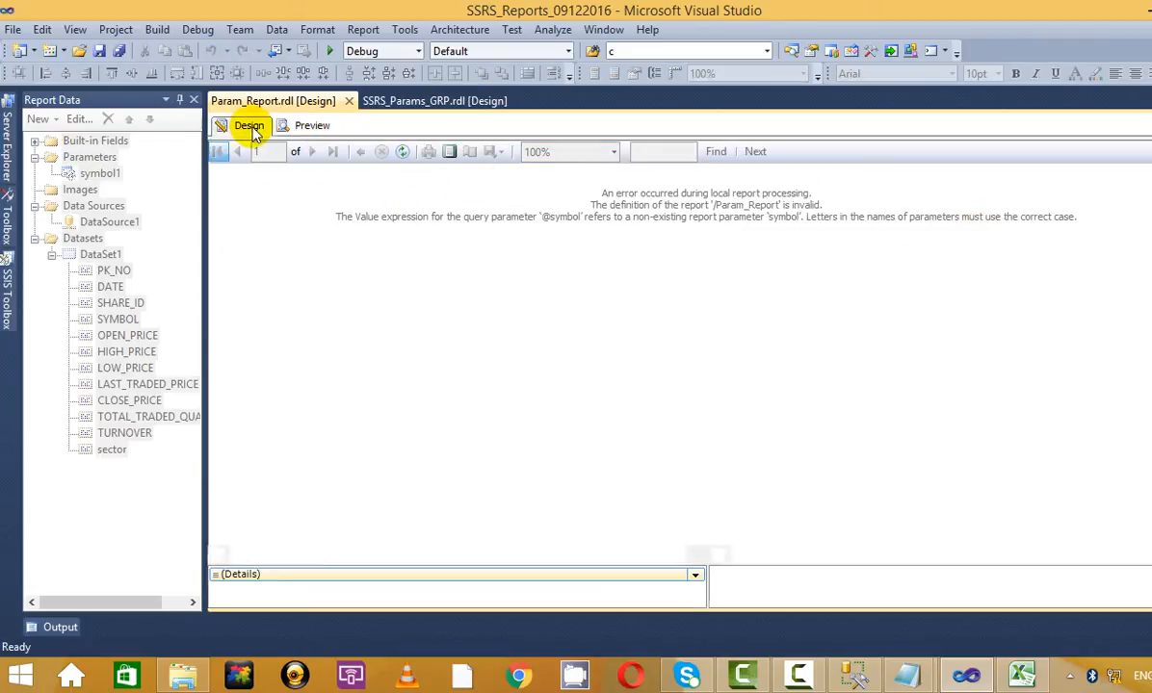
pyautogui.rightClick(87, 239)
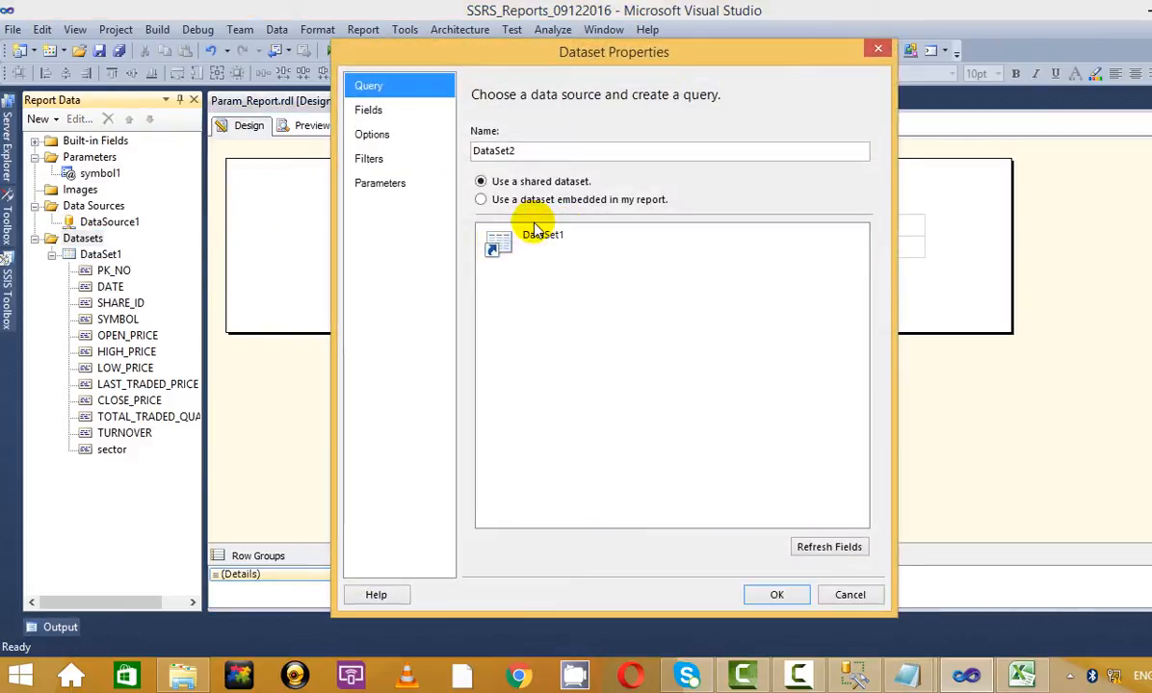
pyautogui.click(404, 187)
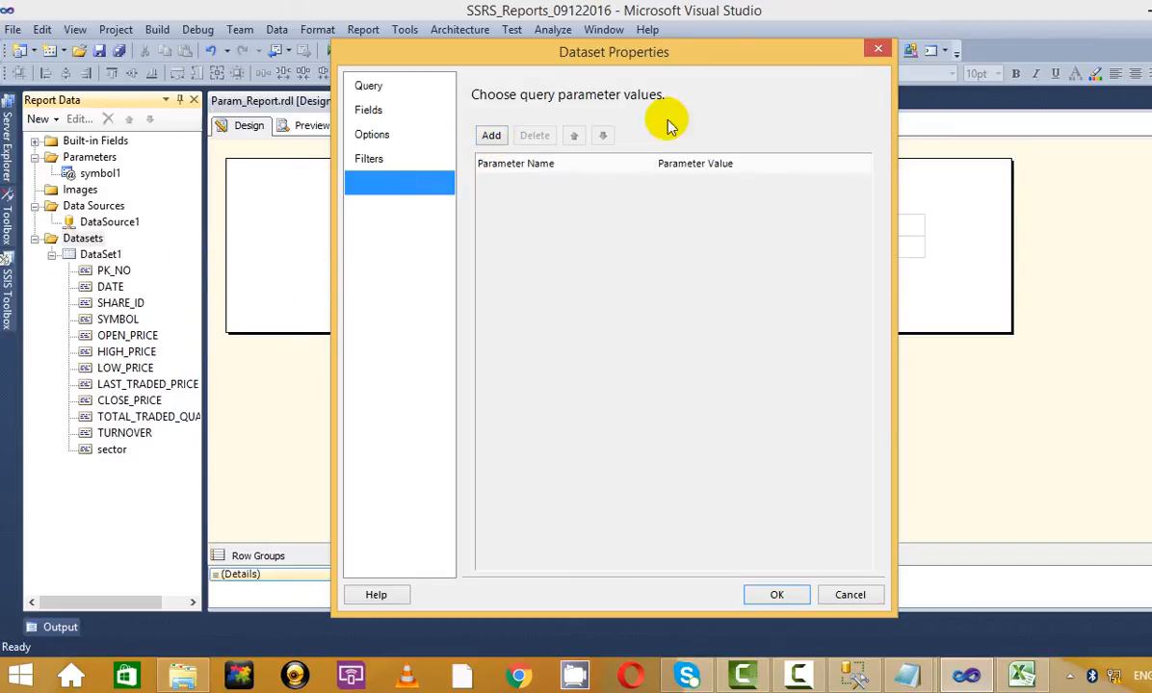
pyautogui.click(877, 49)
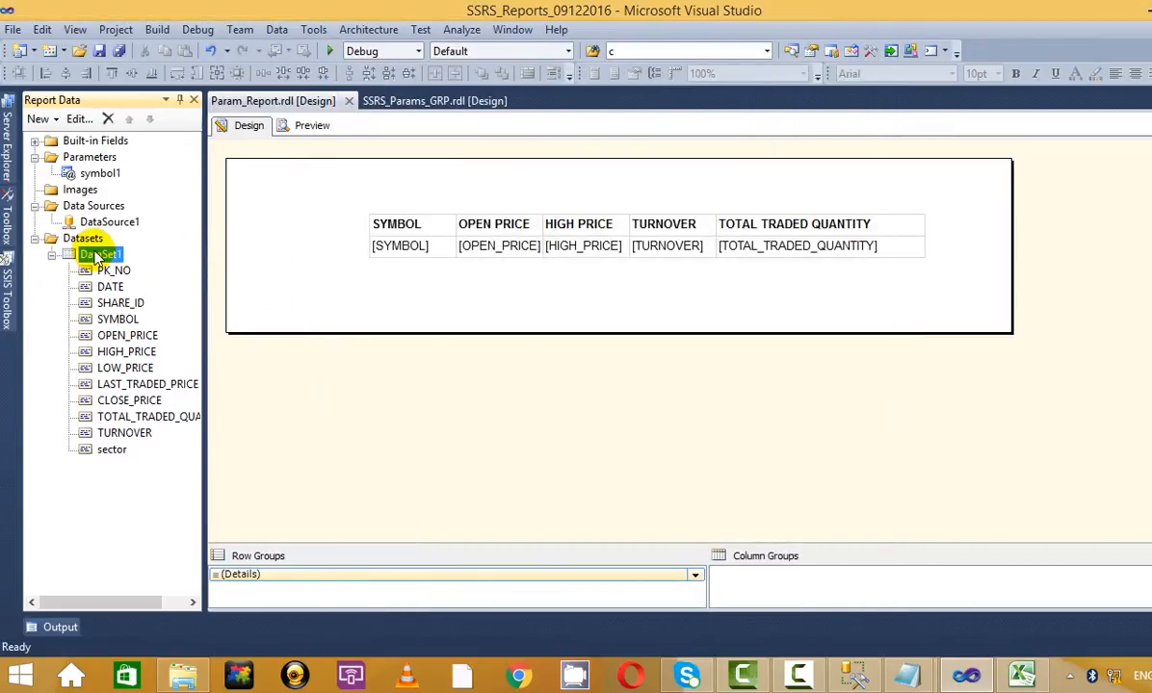
pyautogui.rightClick(96, 256)
pyautogui.click(192, 355)
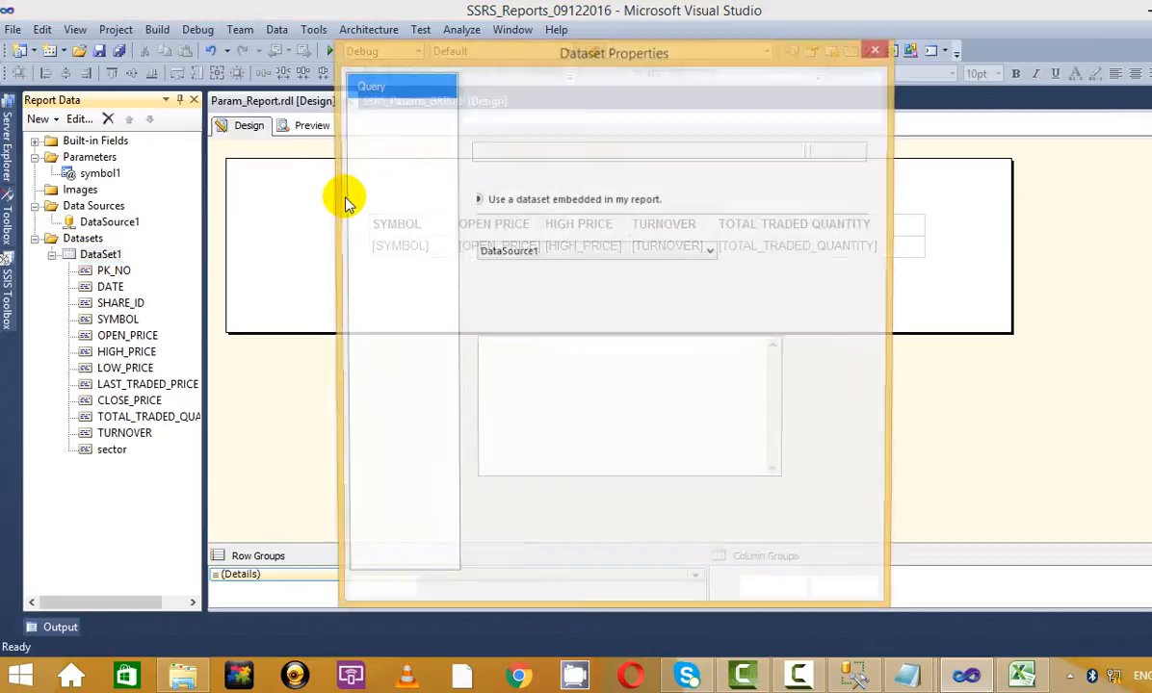
pyautogui.click(429, 183)
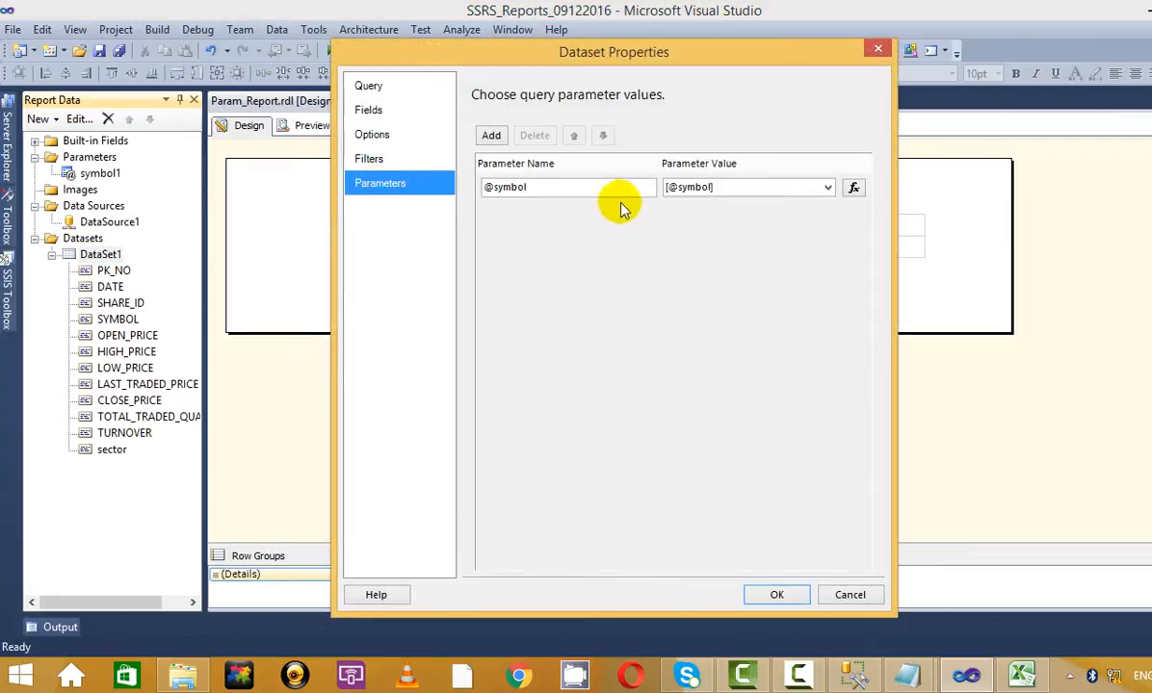
pyautogui.click(828, 187)
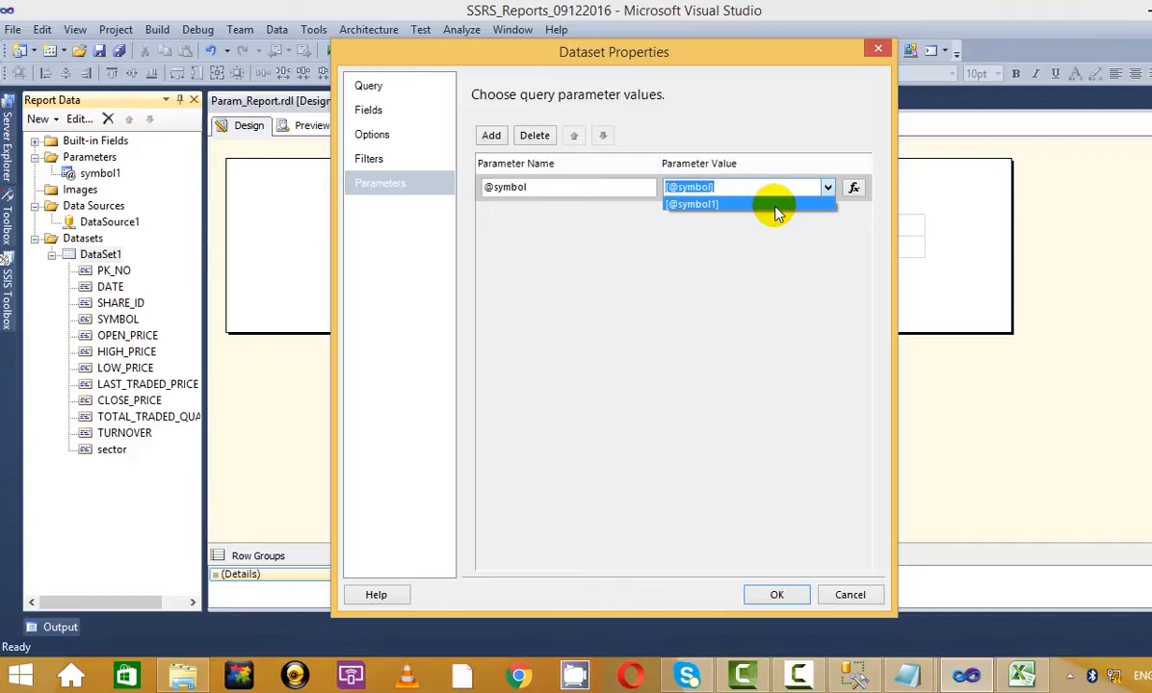
pyautogui.click(722, 204)
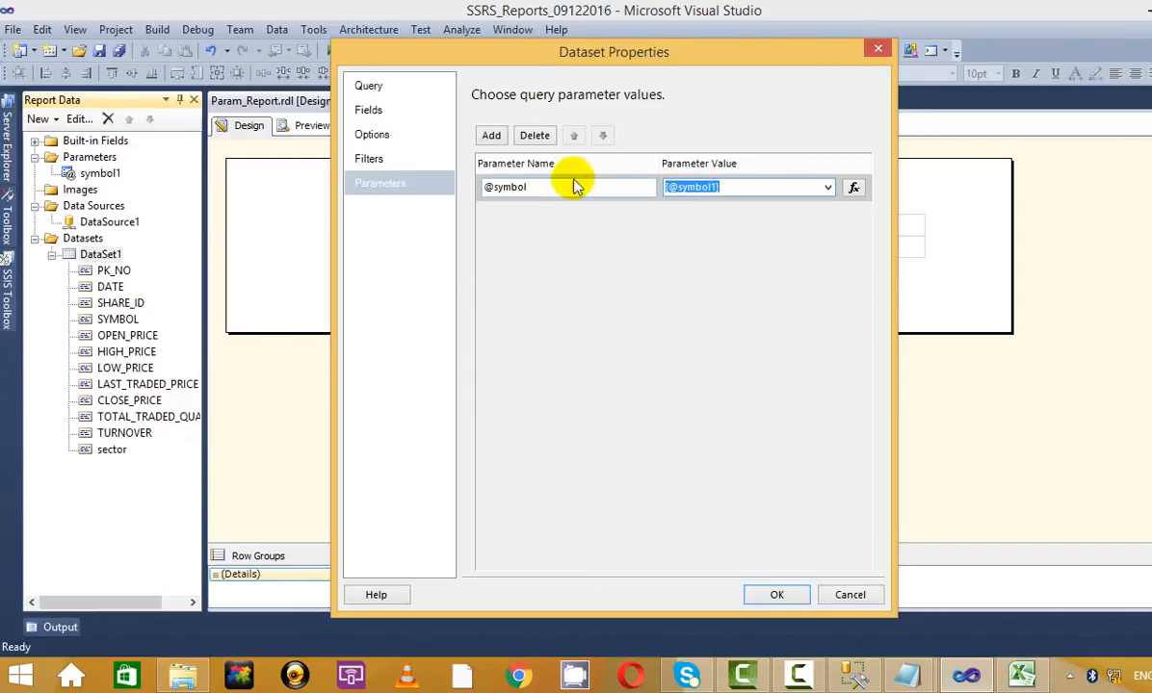
pyautogui.click(780, 597)
# - Preview Param_Report for the symbol ACC and return to design view
pyautogui.click(310, 126)
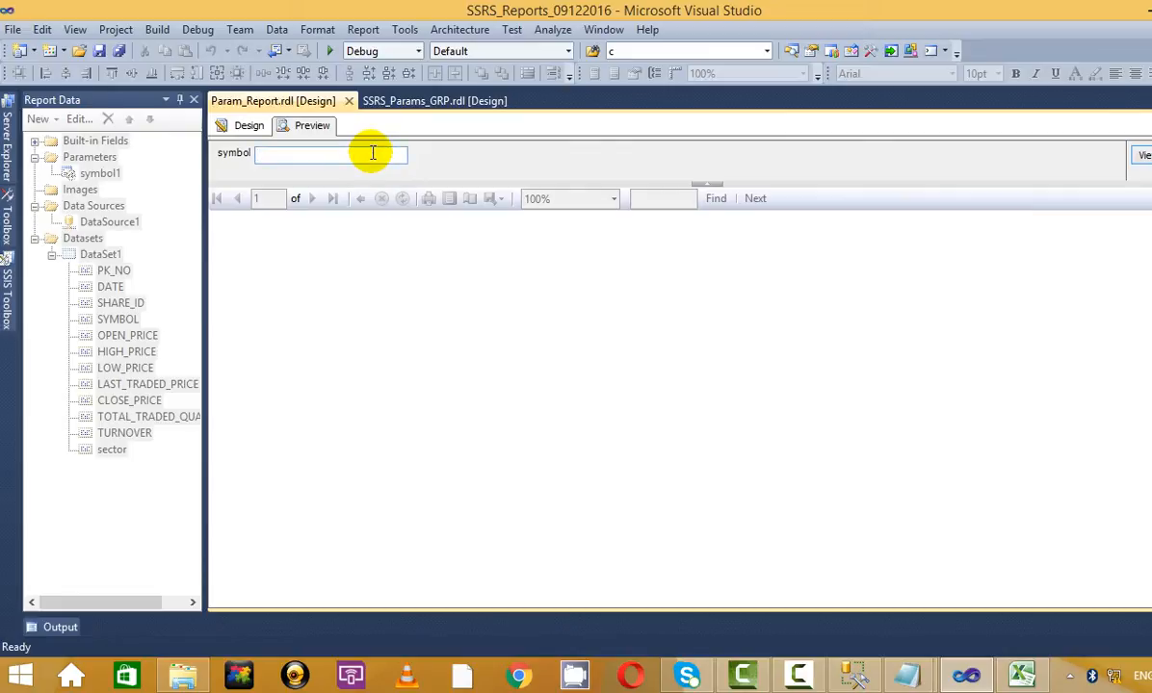
pyautogui.press('Return')
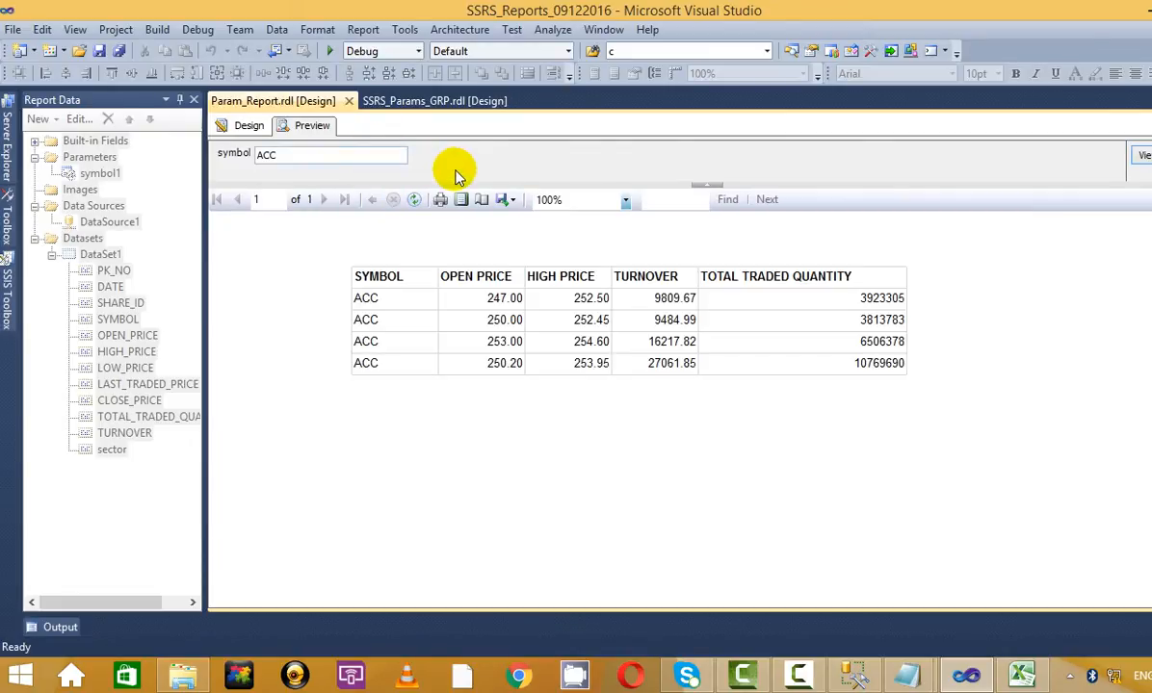
pyautogui.click(249, 126)
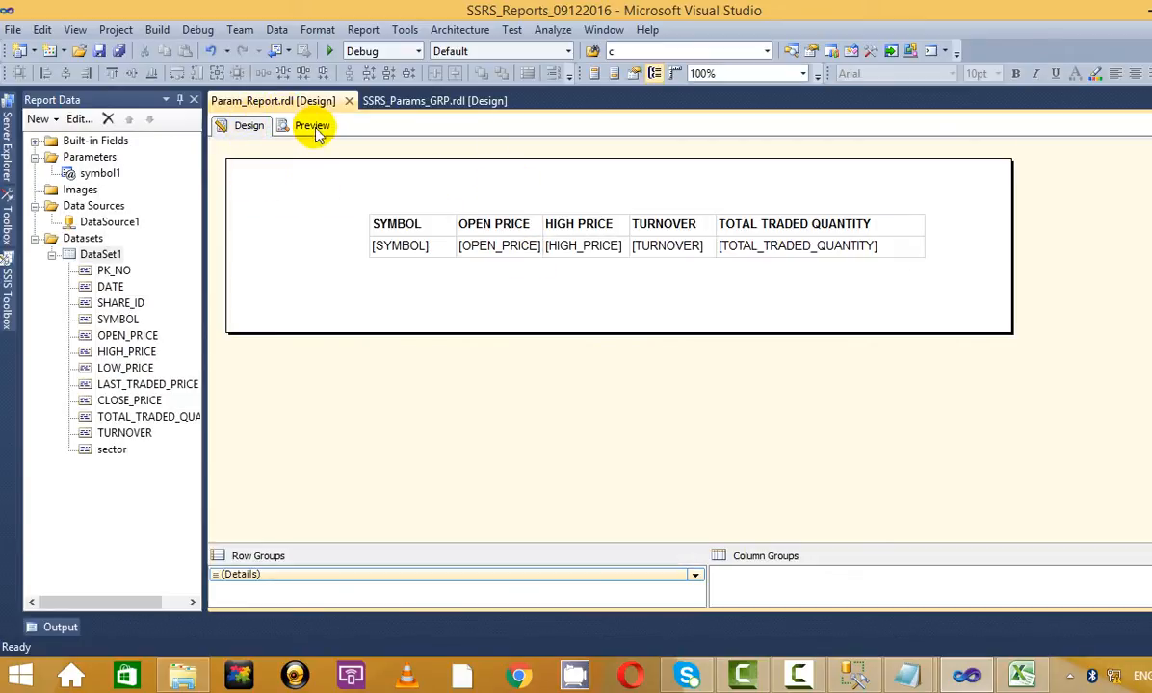
pyautogui.moveTo(905, 674)
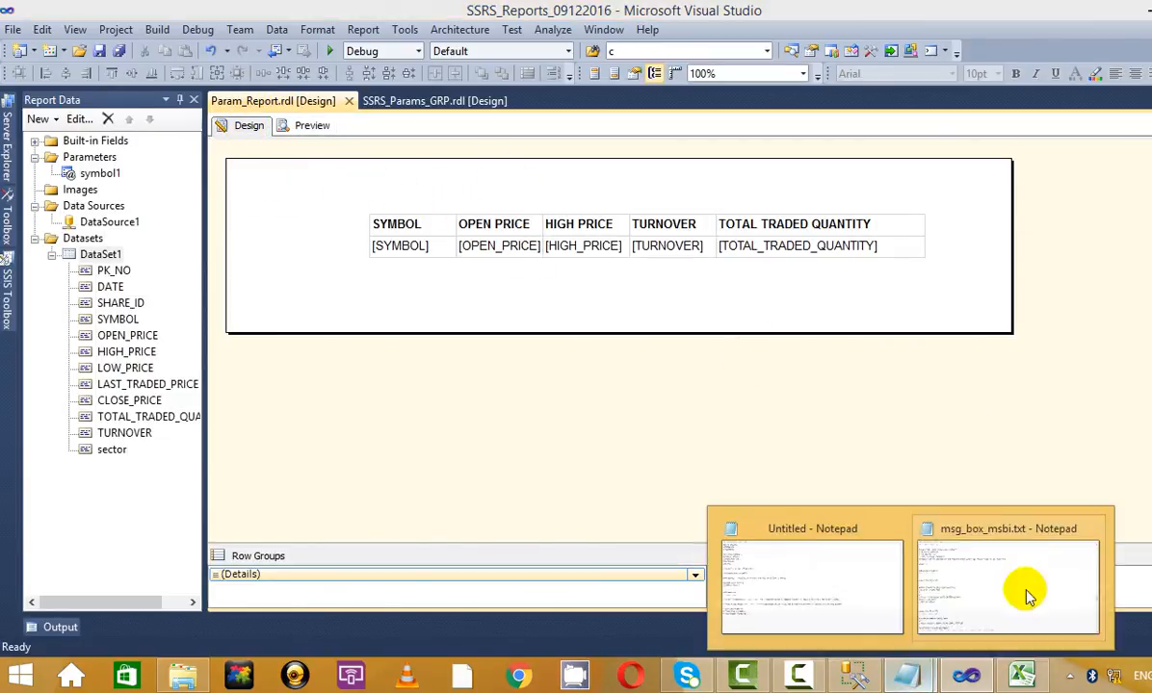
pyautogui.click(1028, 577)
pyautogui.scroll(-7, 586, 436)
pyautogui.scroll(8, 393, 408)
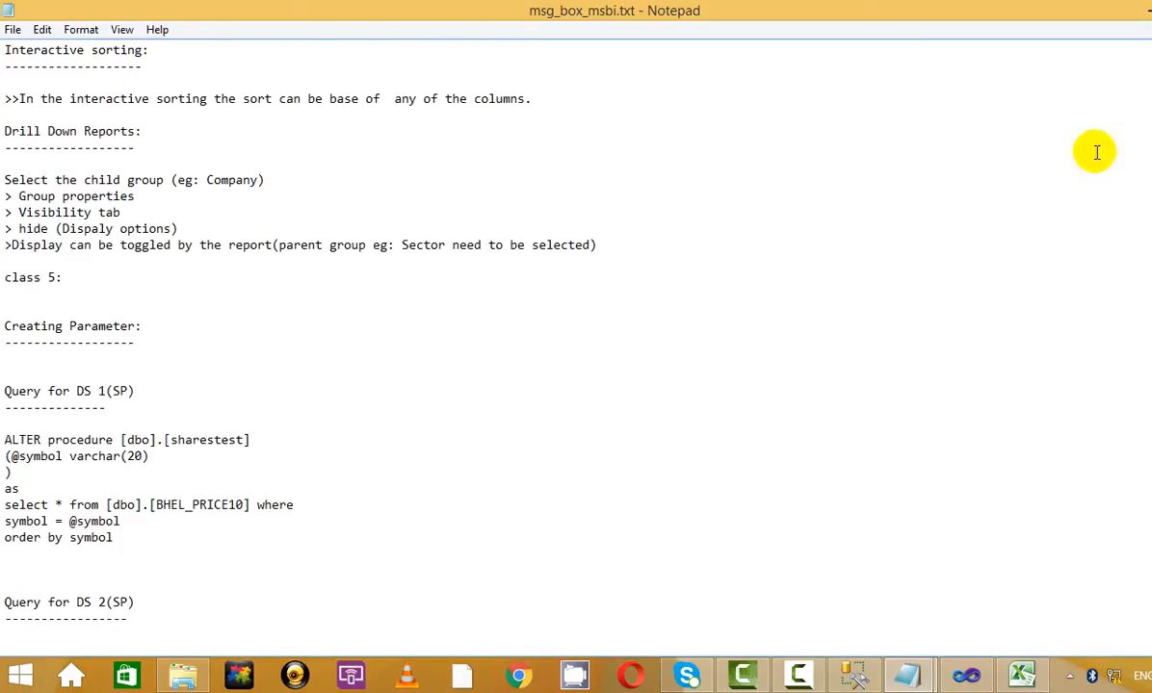
pyautogui.click(1063, 10)
# - Switch to the untitled Notepad notes and add the line "6]Dinamic Hiding of the parameters." below the Multilevel Parameter entry
pyautogui.moveTo(906, 674)
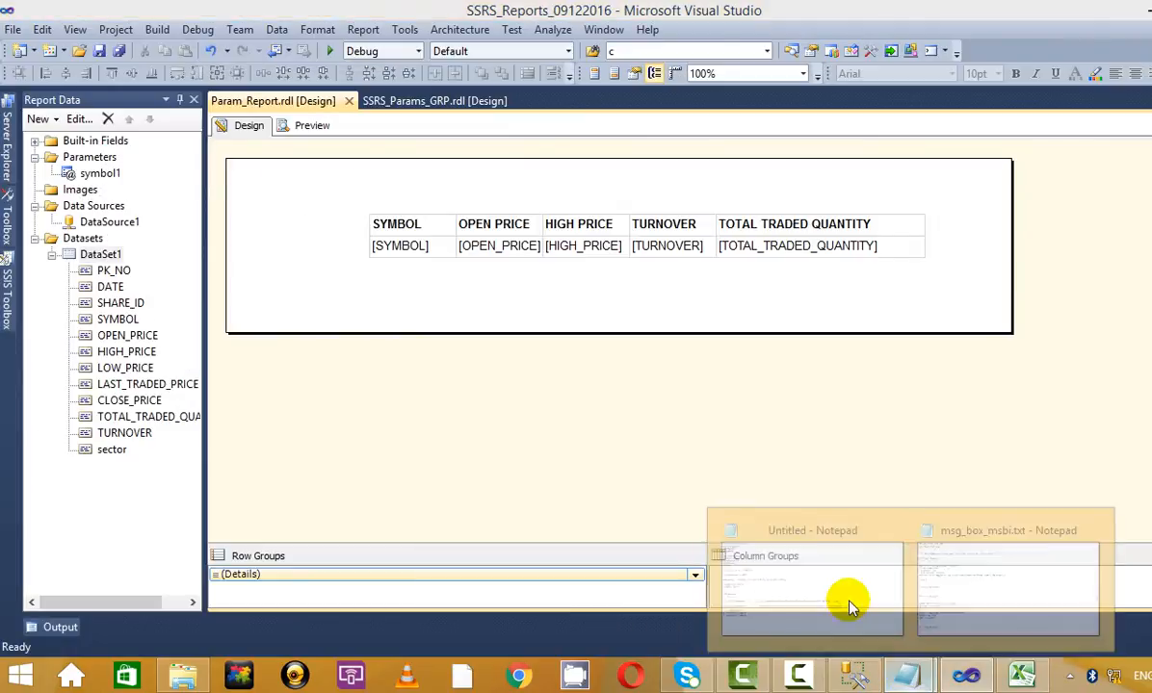
pyautogui.click(792, 588)
pyautogui.click(800, 674)
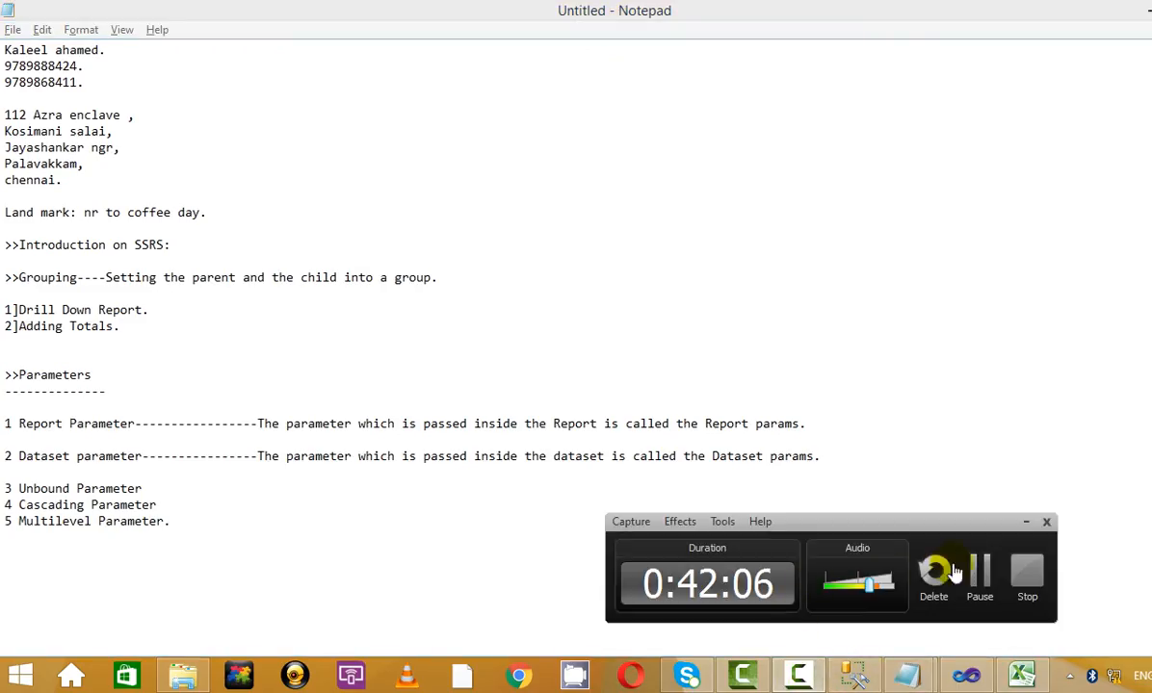
pyautogui.click(1022, 525)
pyautogui.click(98, 486)
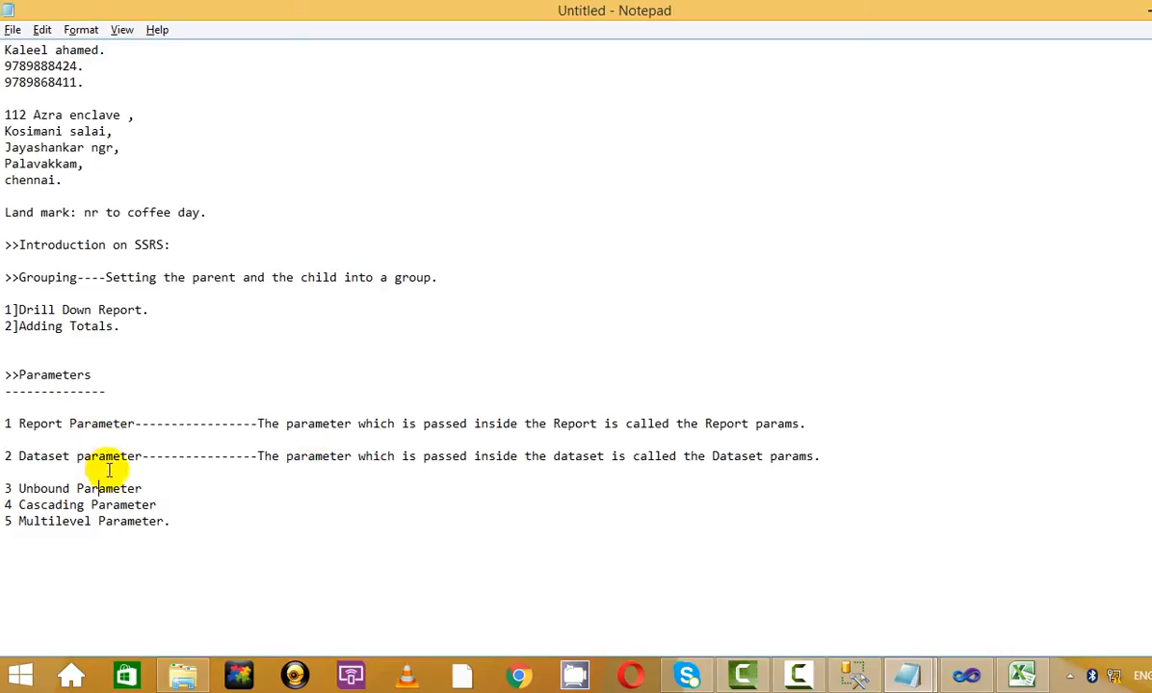
pyautogui.click(818, 475)
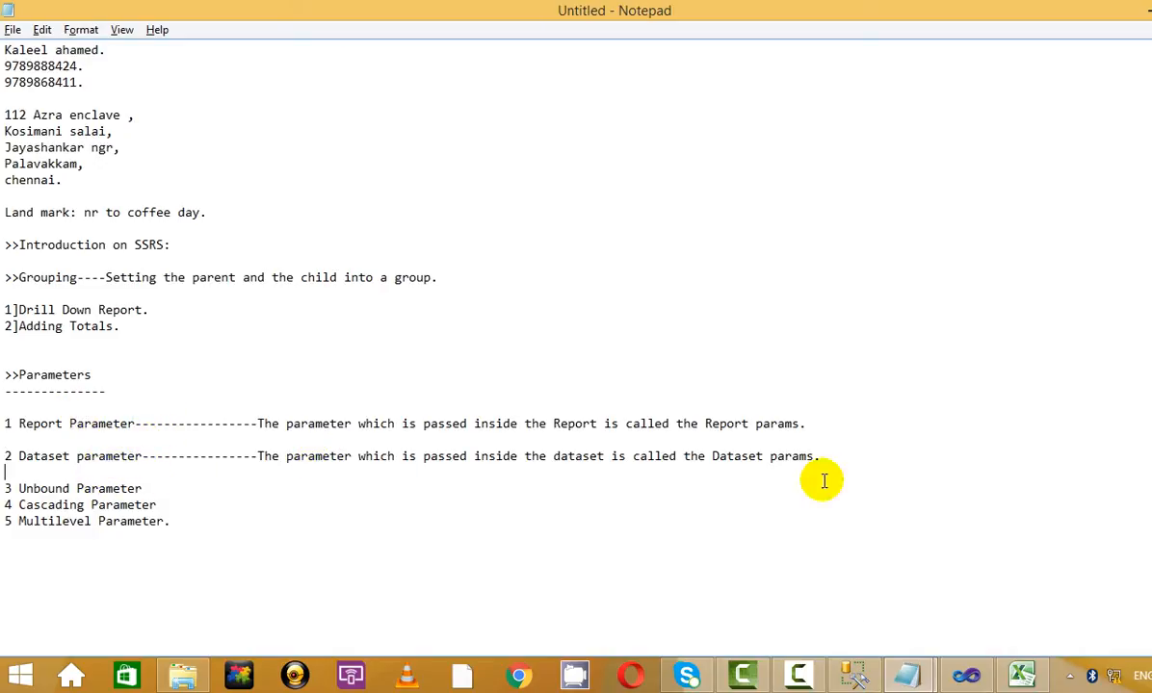
pyautogui.press('Return')
pyautogui.press('Return')
pyautogui.press('Up')
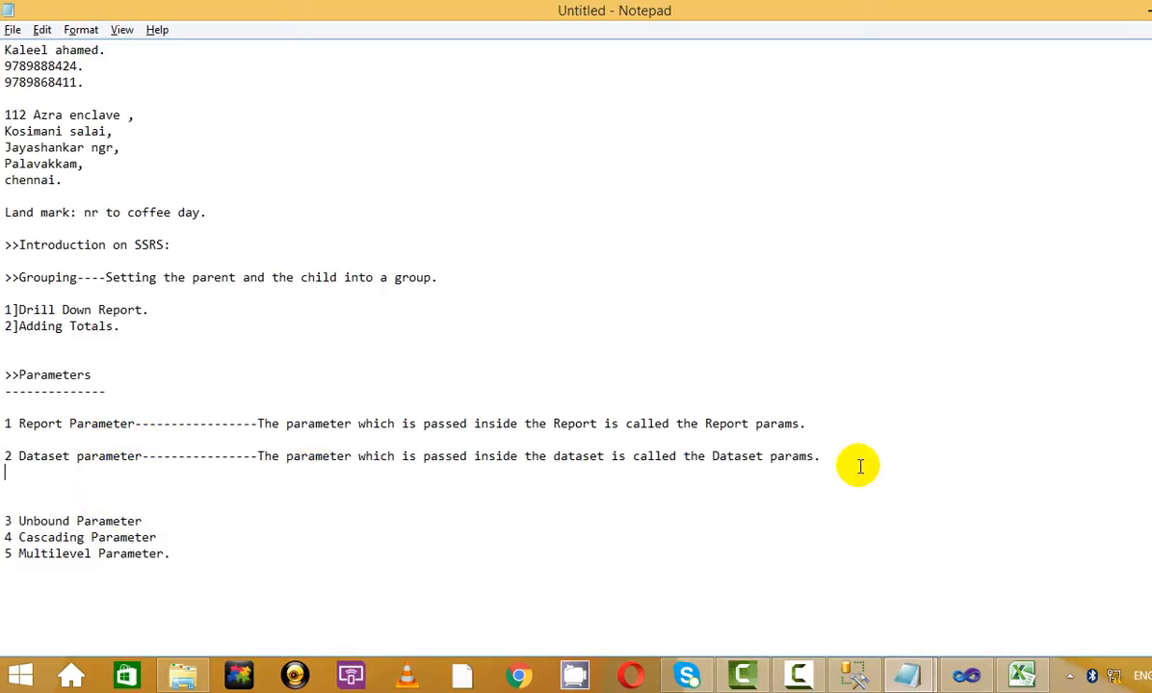
pyautogui.press('Return')
pyautogui.press('BackSpace')
pyautogui.press('BackSpace')
pyautogui.press('BackSpace')
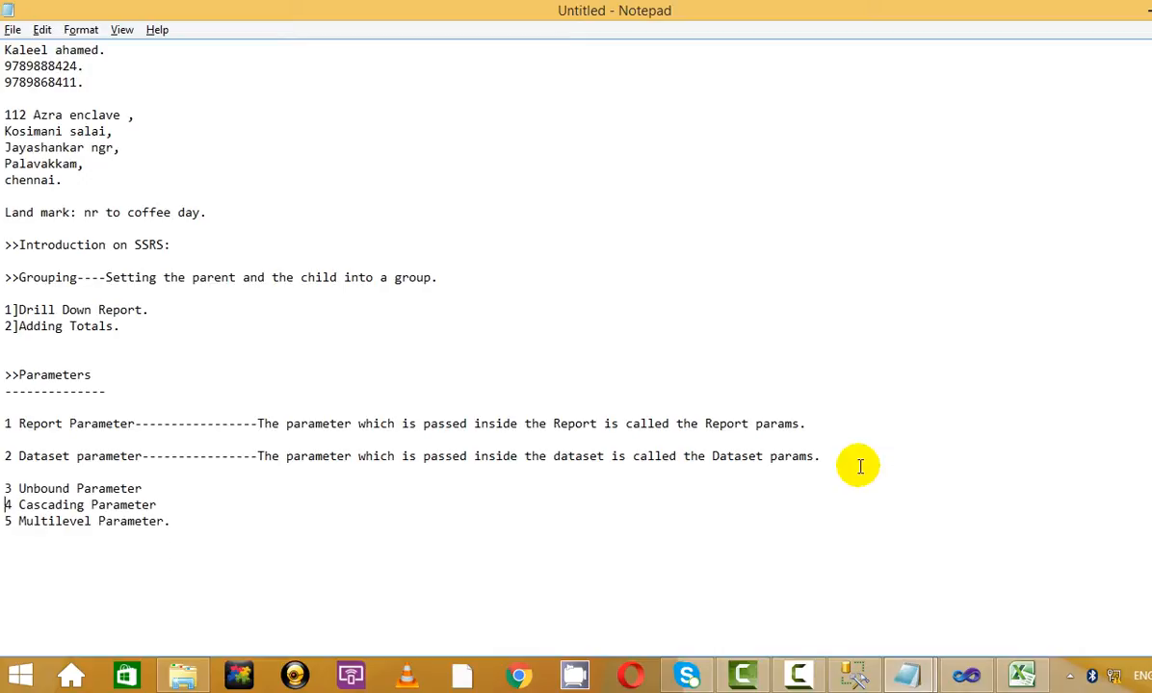
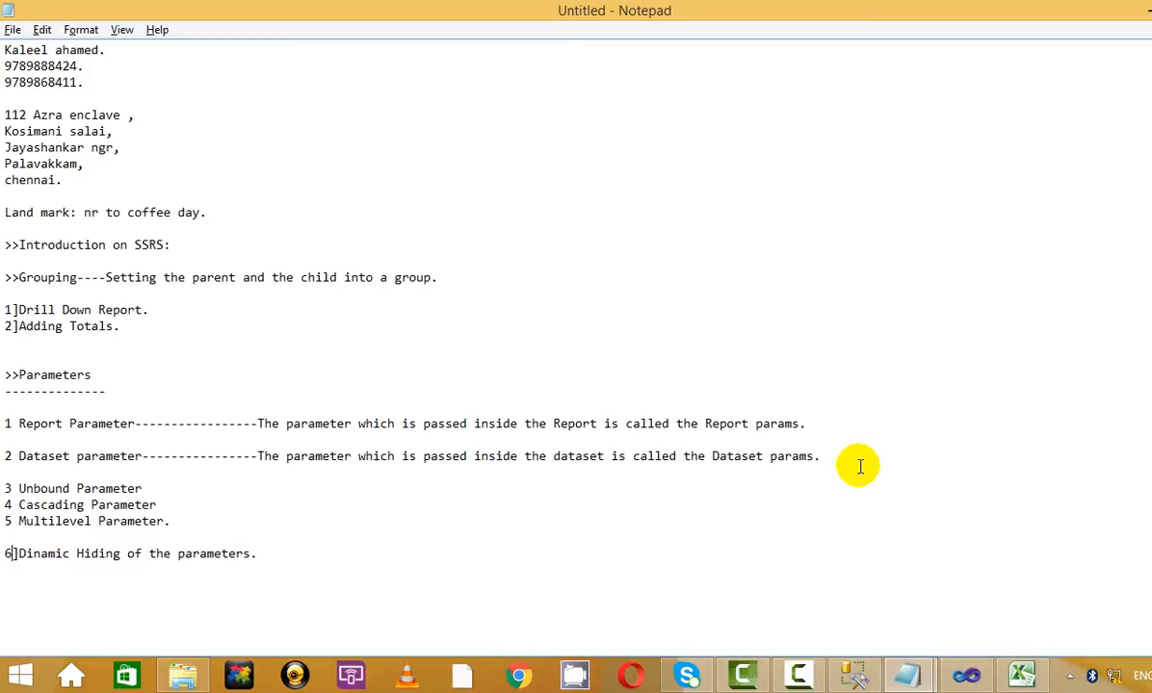
# - Switch to Visual Studio, preview Param_Report with the symbol1 parameter, and return to design view
pyautogui.hotkey('alt', 'Tab')
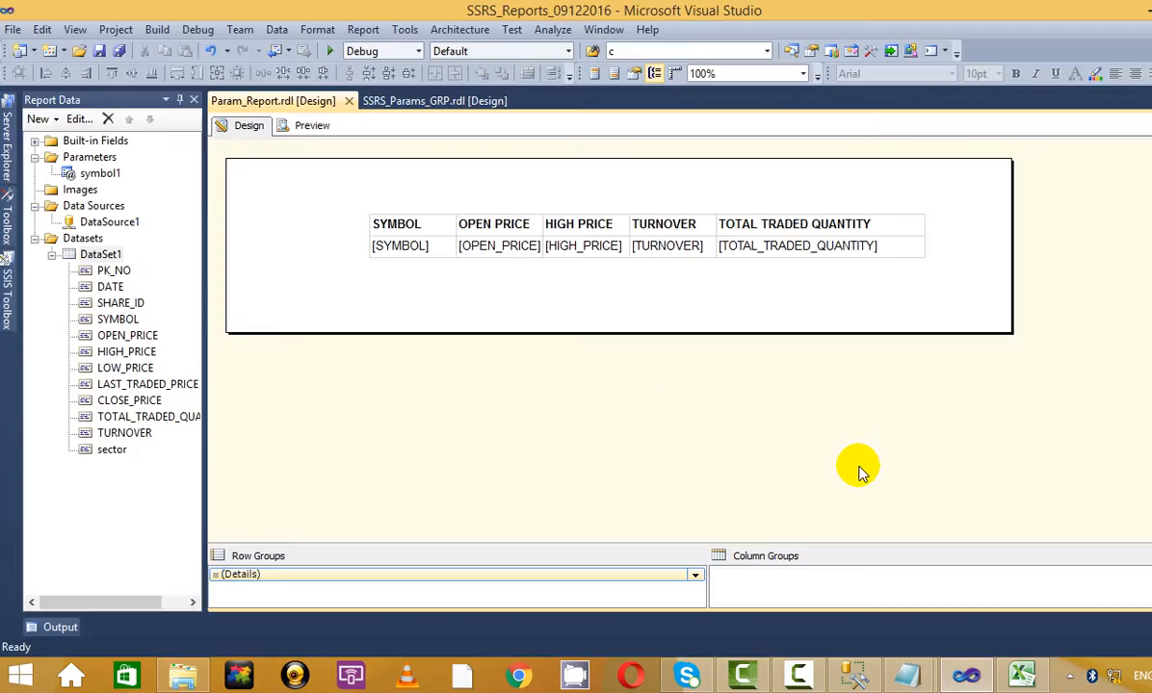
pyautogui.click(307, 125)
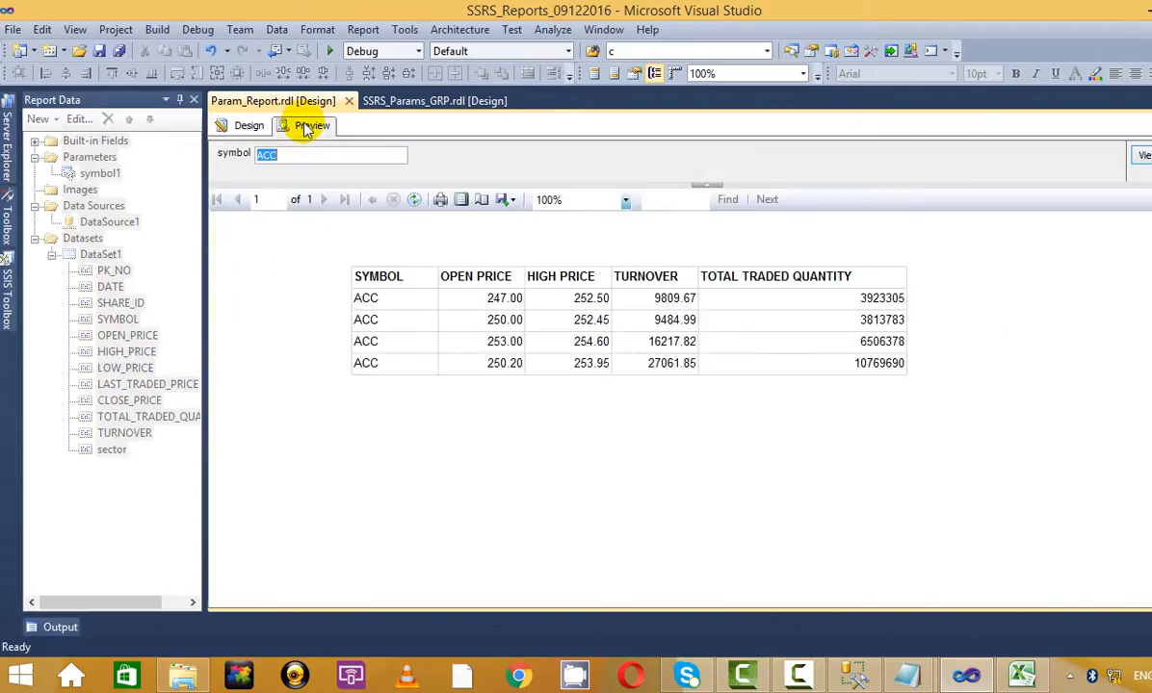
pyautogui.click(248, 126)
# - Rename the symbol1 report parameter to symbol, preview Param_Report, and return to design view
pyautogui.rightClick(106, 175)
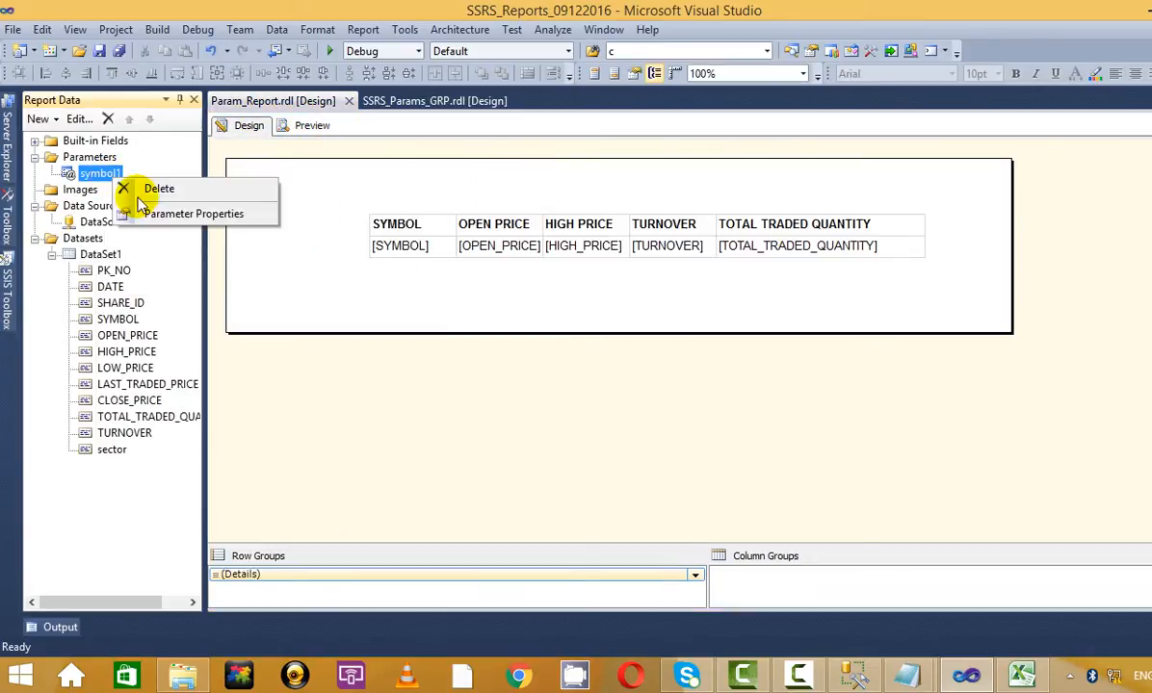
pyautogui.click(192, 226)
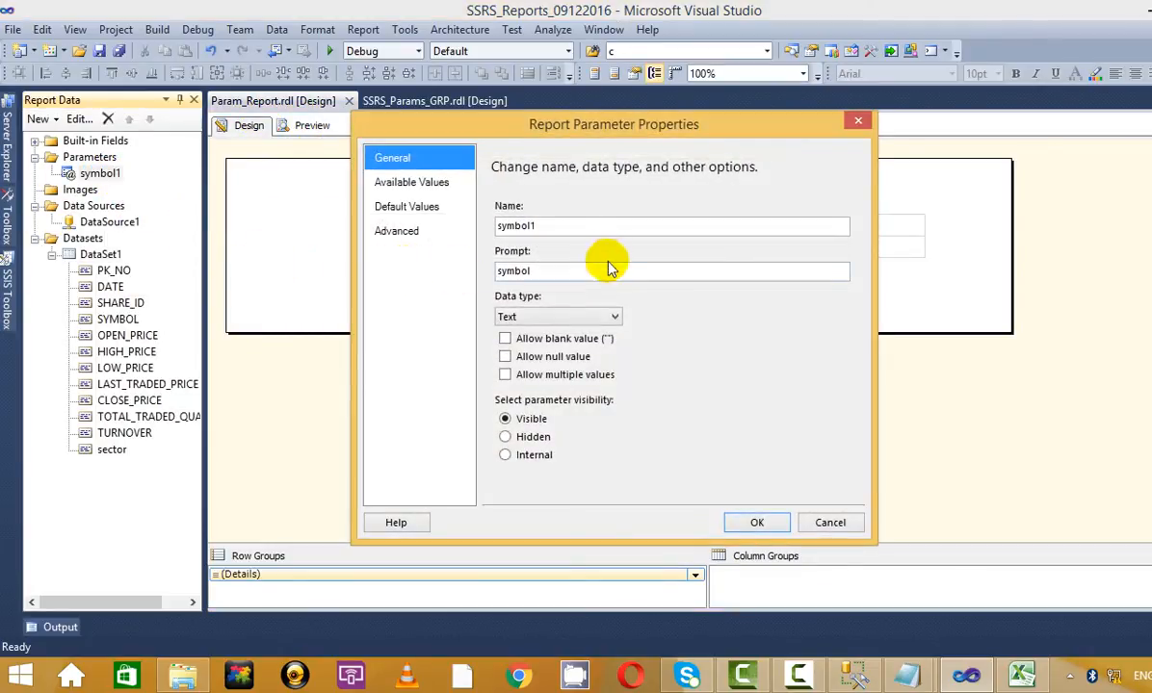
pyautogui.click(559, 227)
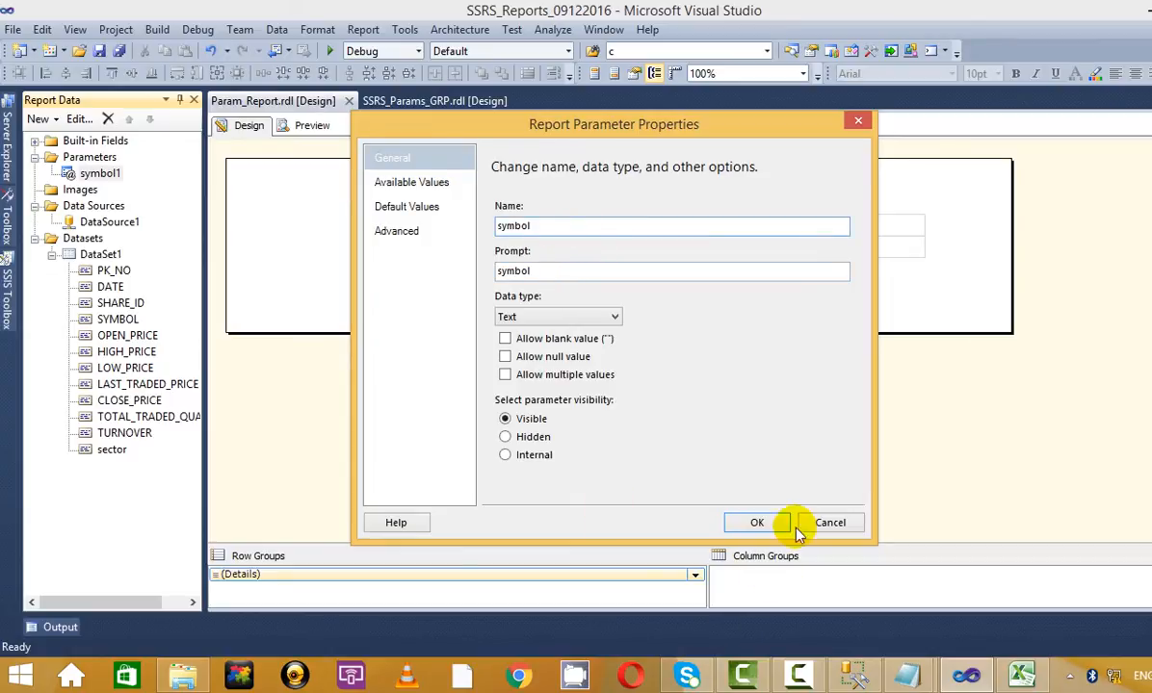
pyautogui.click(753, 523)
pyautogui.click(310, 125)
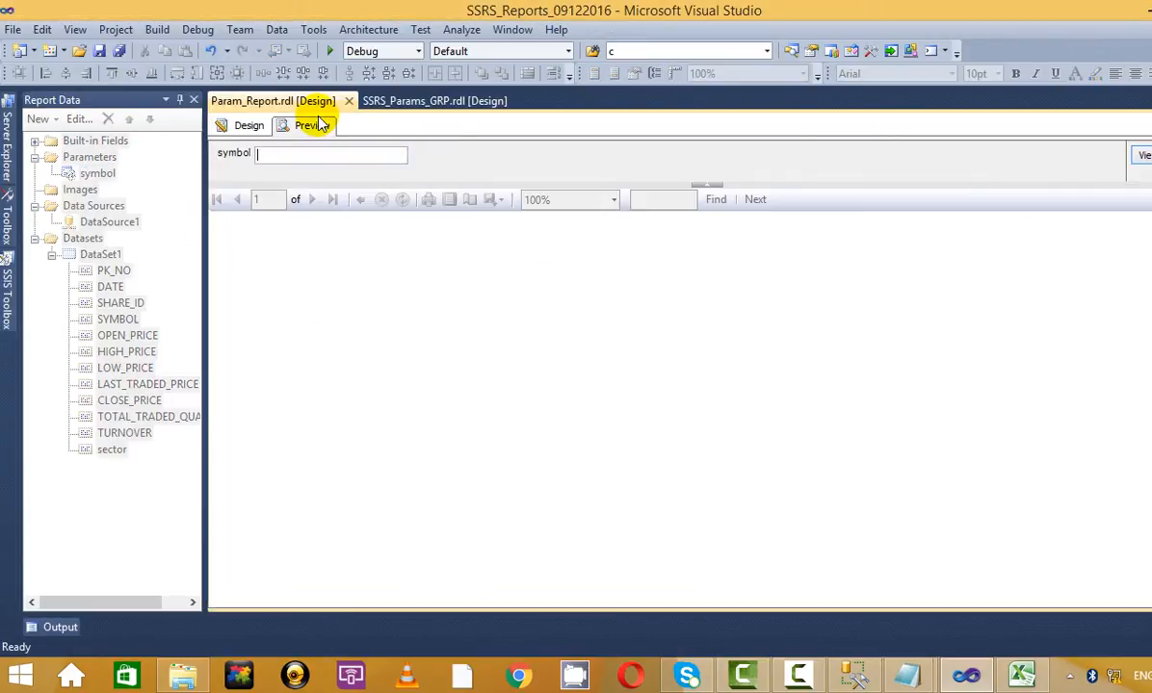
pyautogui.click(245, 126)
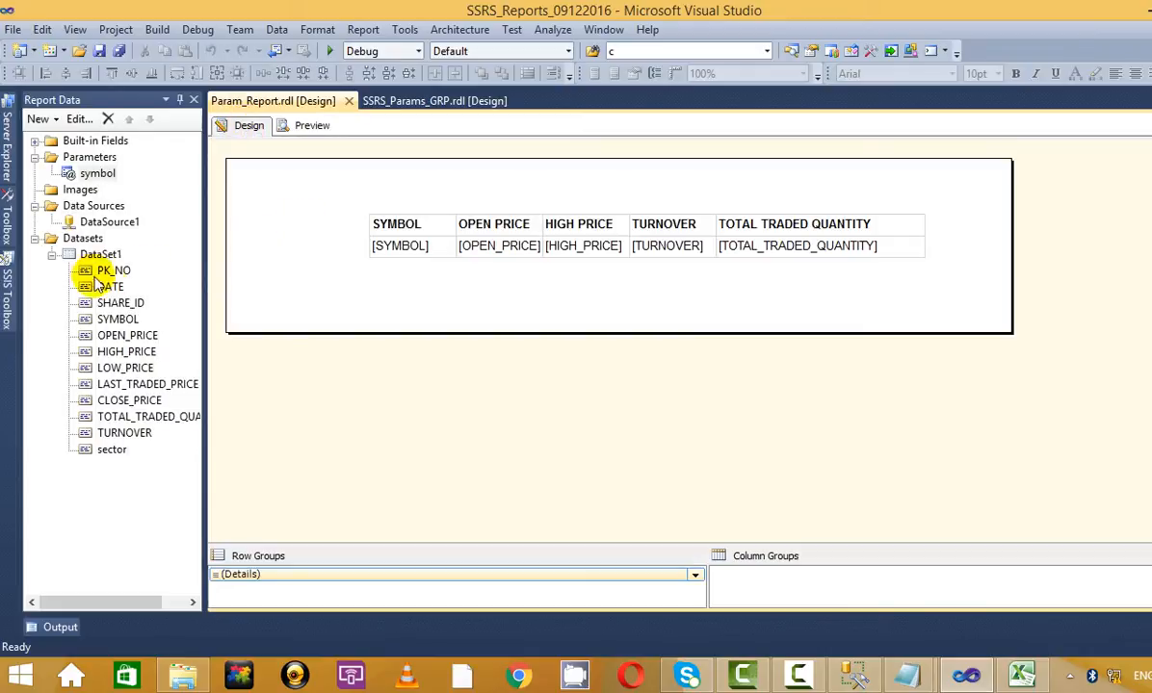
pyautogui.click(83, 238)
pyautogui.rightClick(175, 238)
pyautogui.click(193, 247)
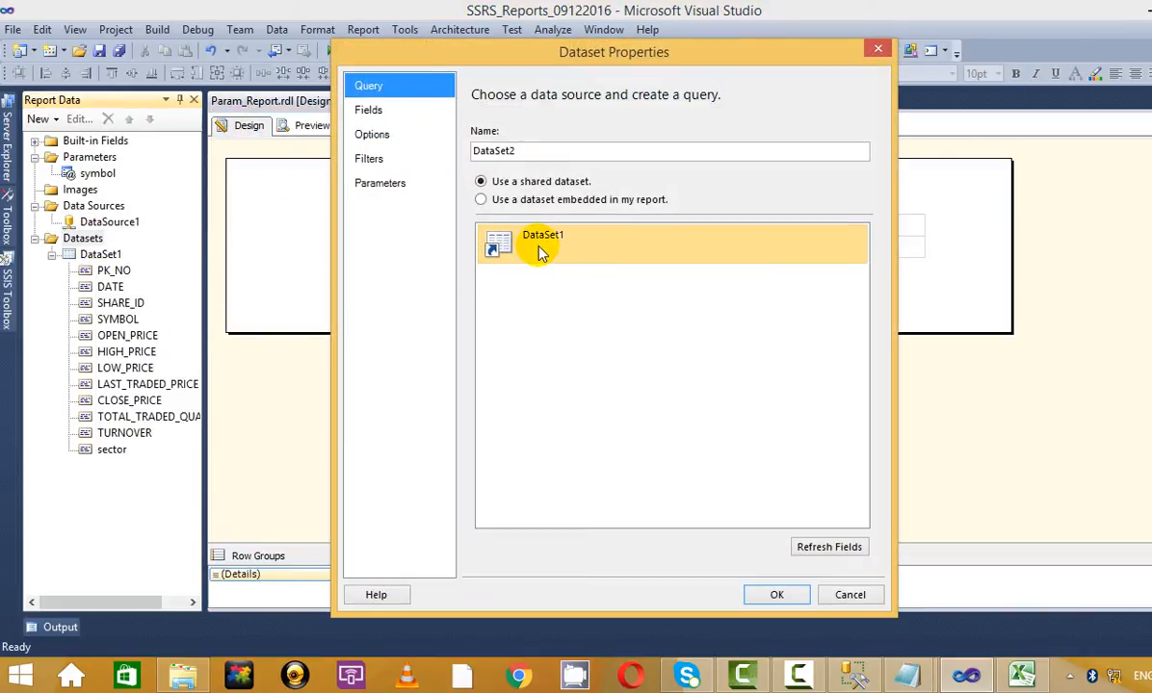
pyautogui.click(878, 49)
pyautogui.rightClick(101, 177)
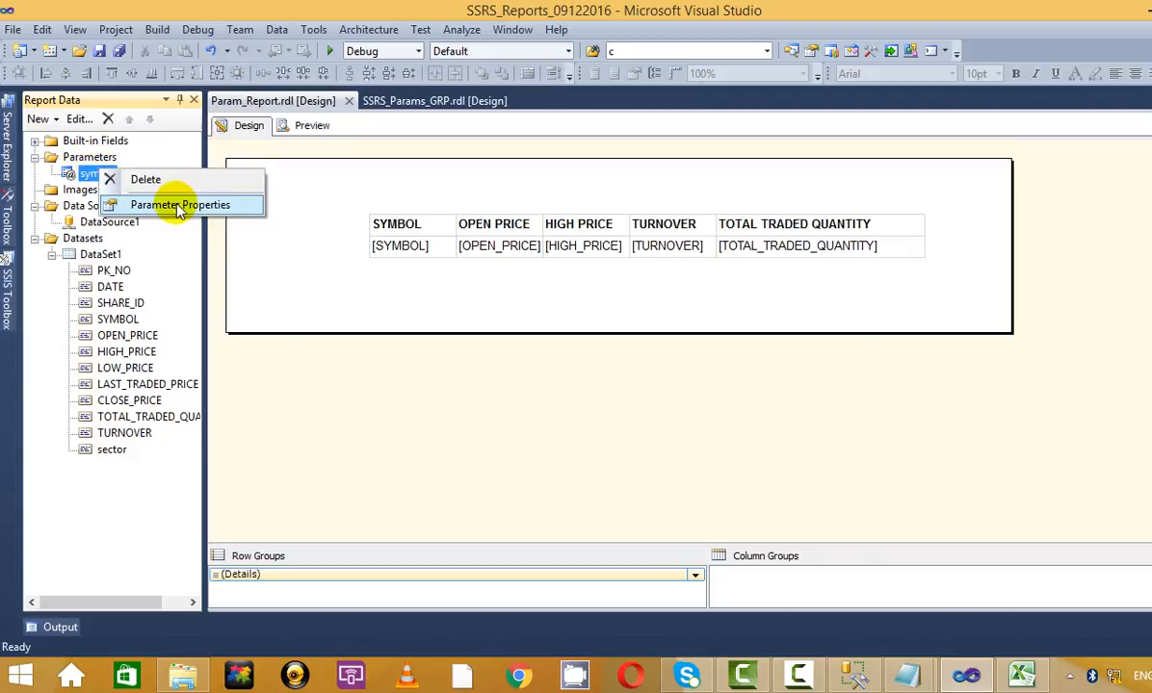
pyautogui.click(169, 200)
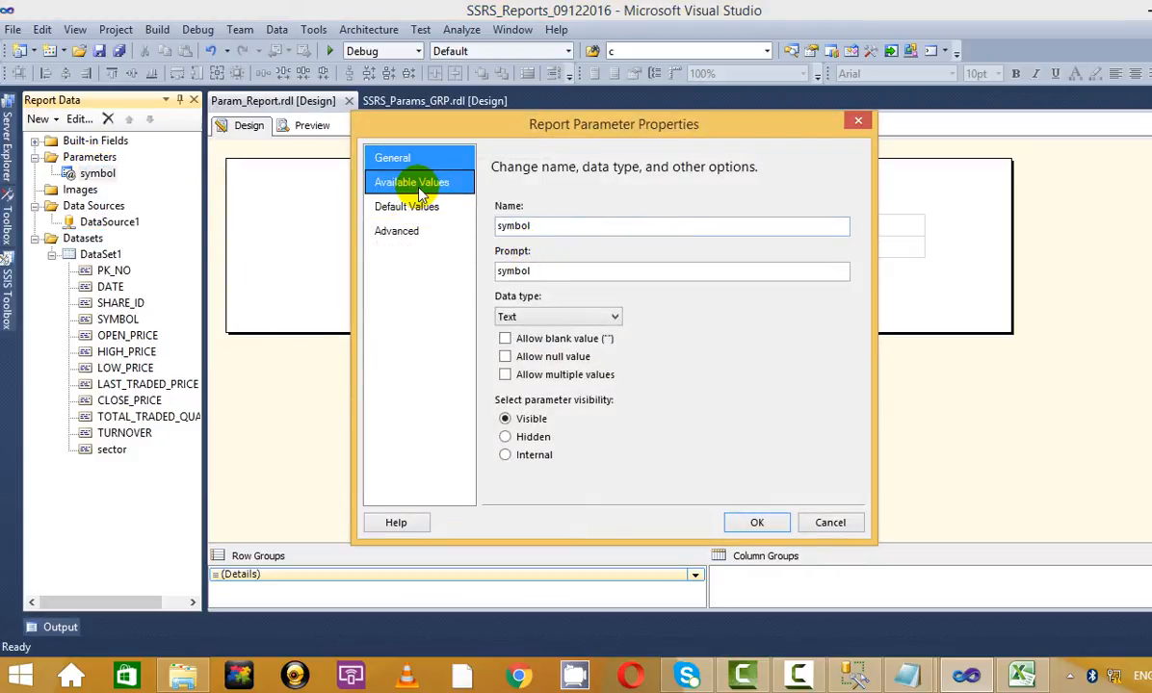
pyautogui.click(857, 121)
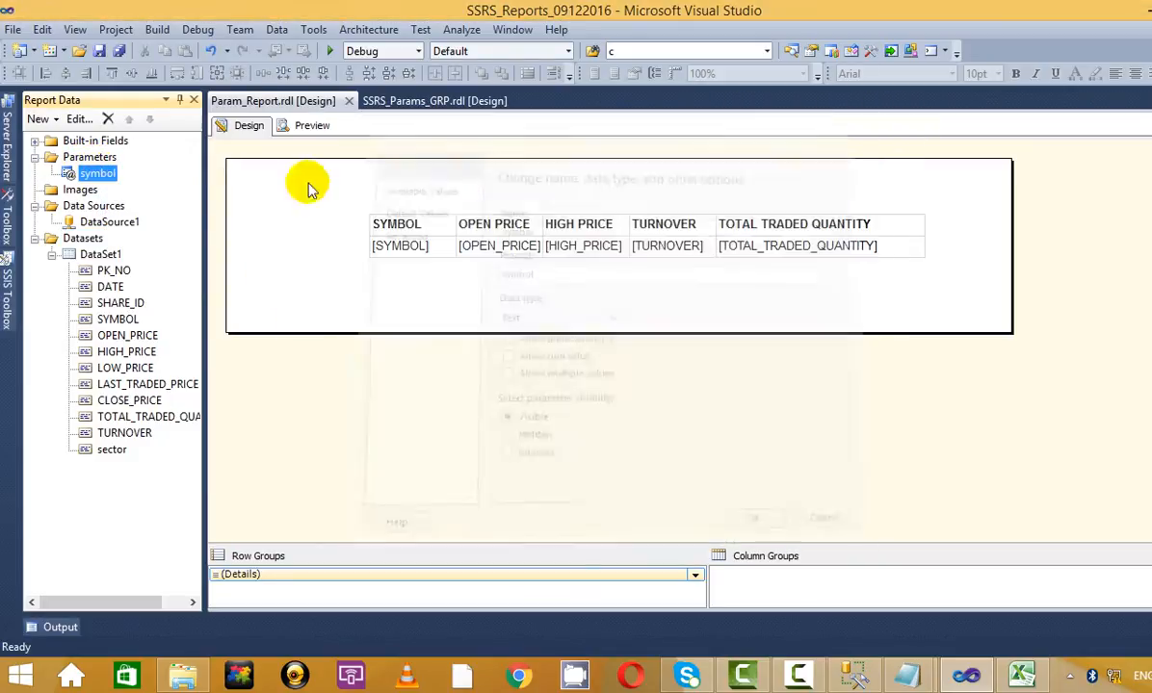
pyautogui.rightClick(108, 256)
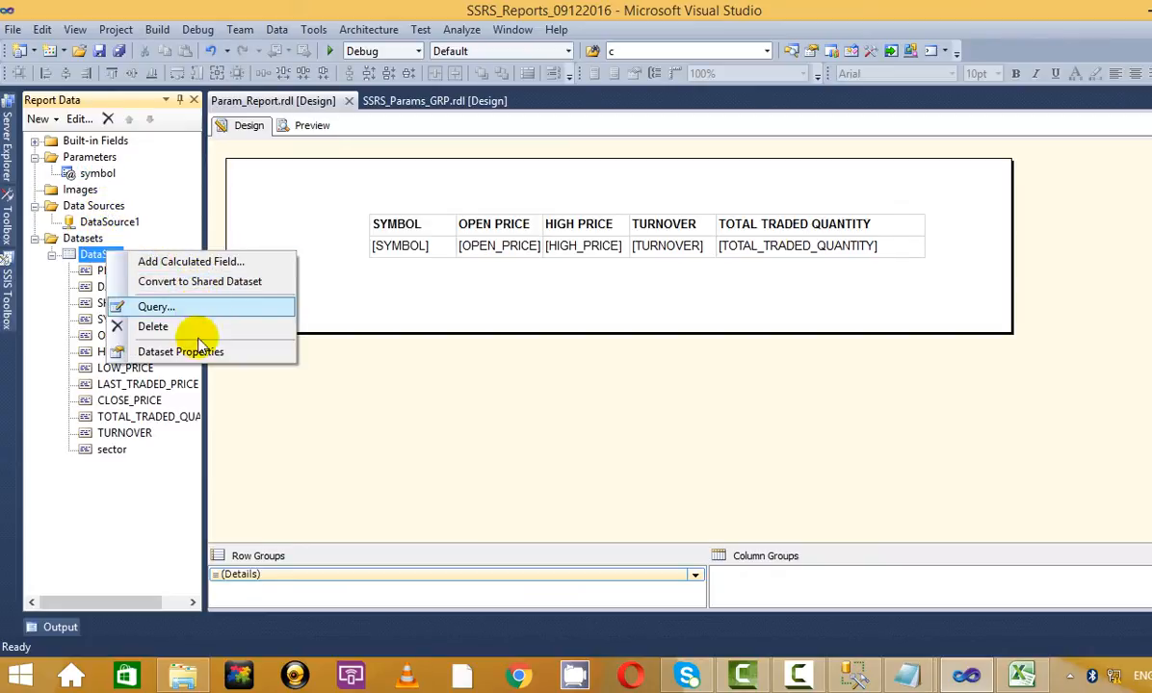
pyautogui.press('Escape')
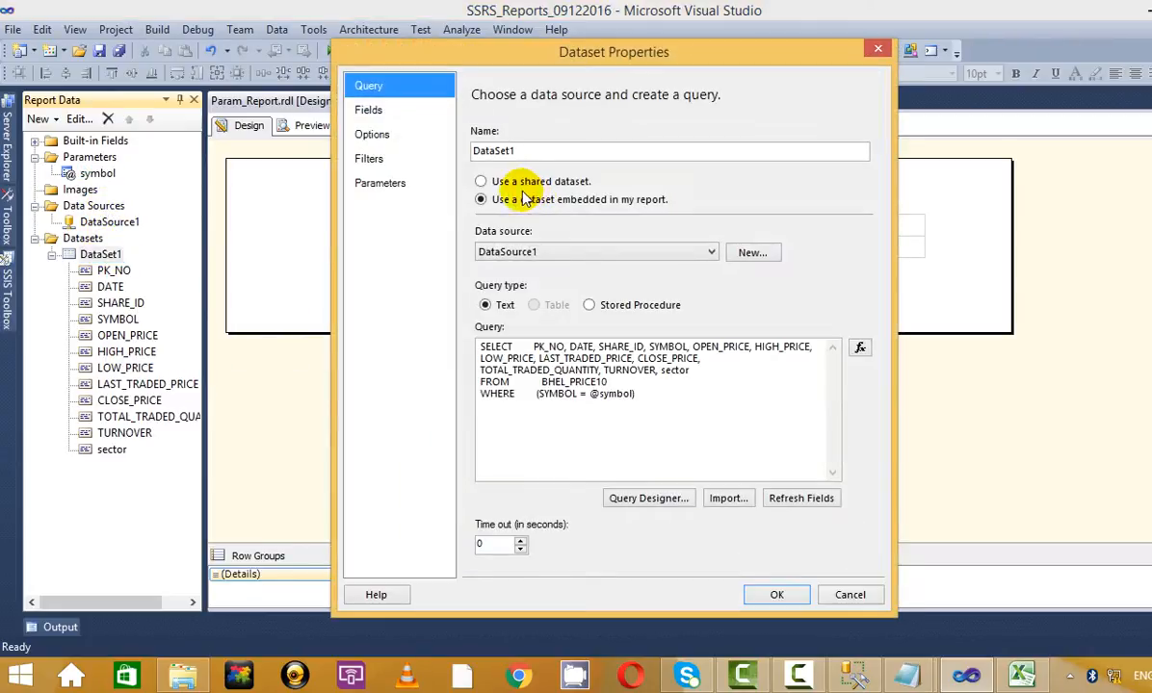
pyautogui.click(399, 185)
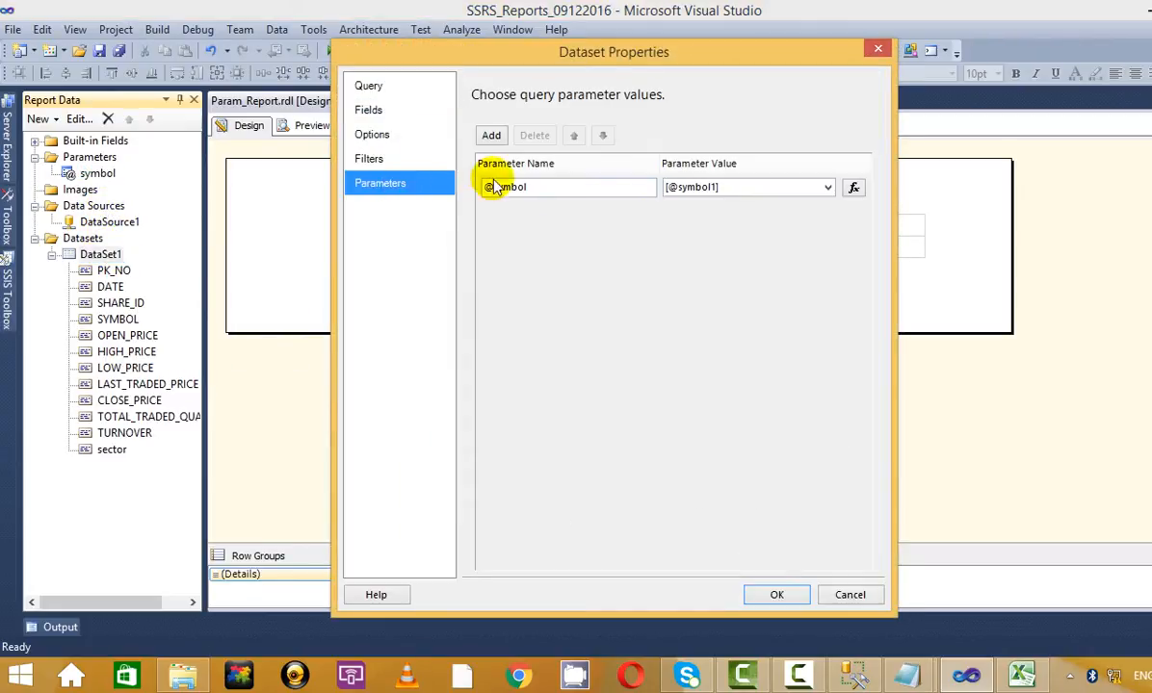
pyautogui.click(829, 185)
pyautogui.click(829, 187)
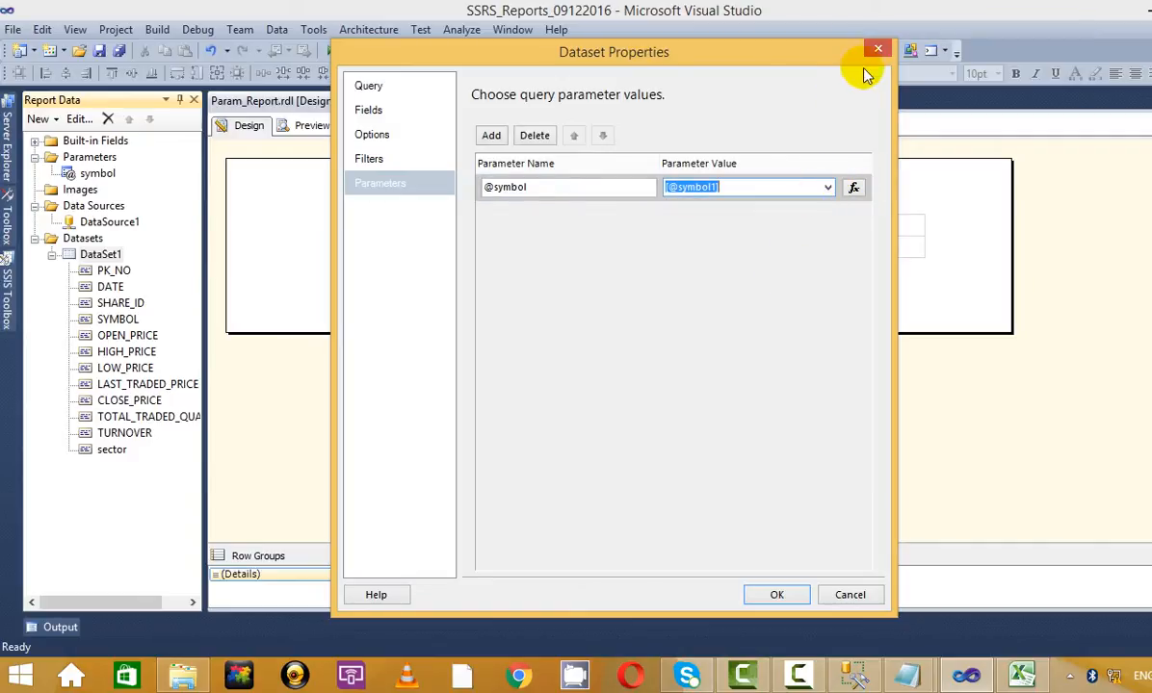
pyautogui.click(877, 52)
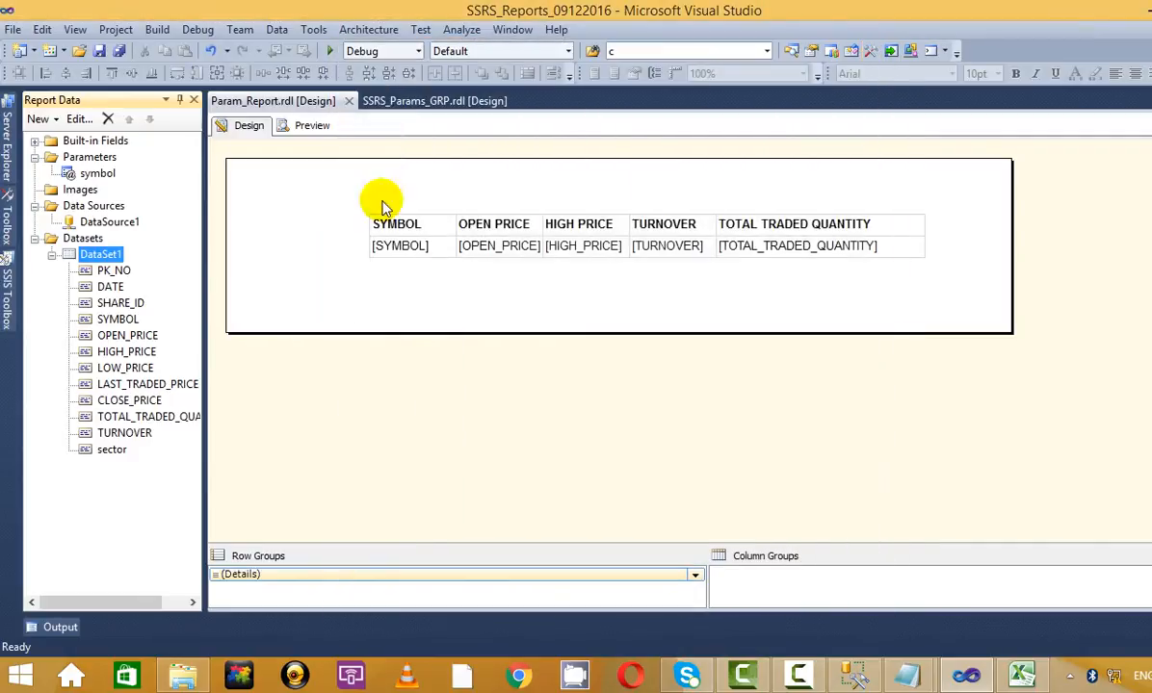
pyautogui.rightClick(98, 256)
pyautogui.click(179, 358)
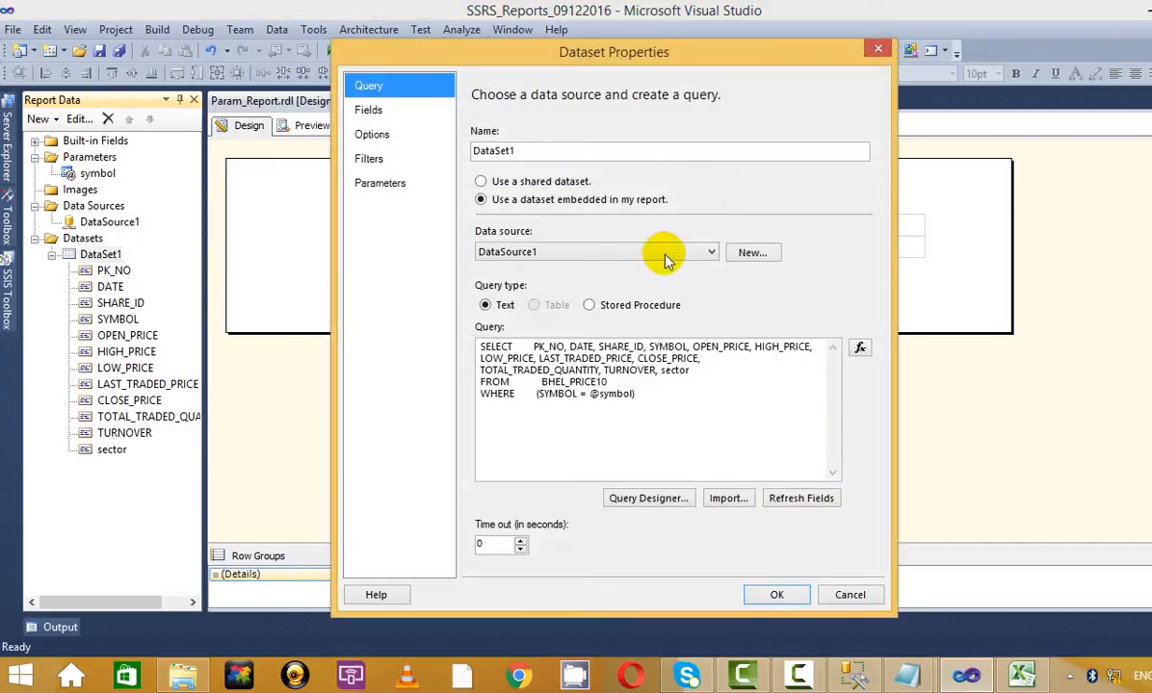
pyautogui.click(380, 183)
pyautogui.click(825, 188)
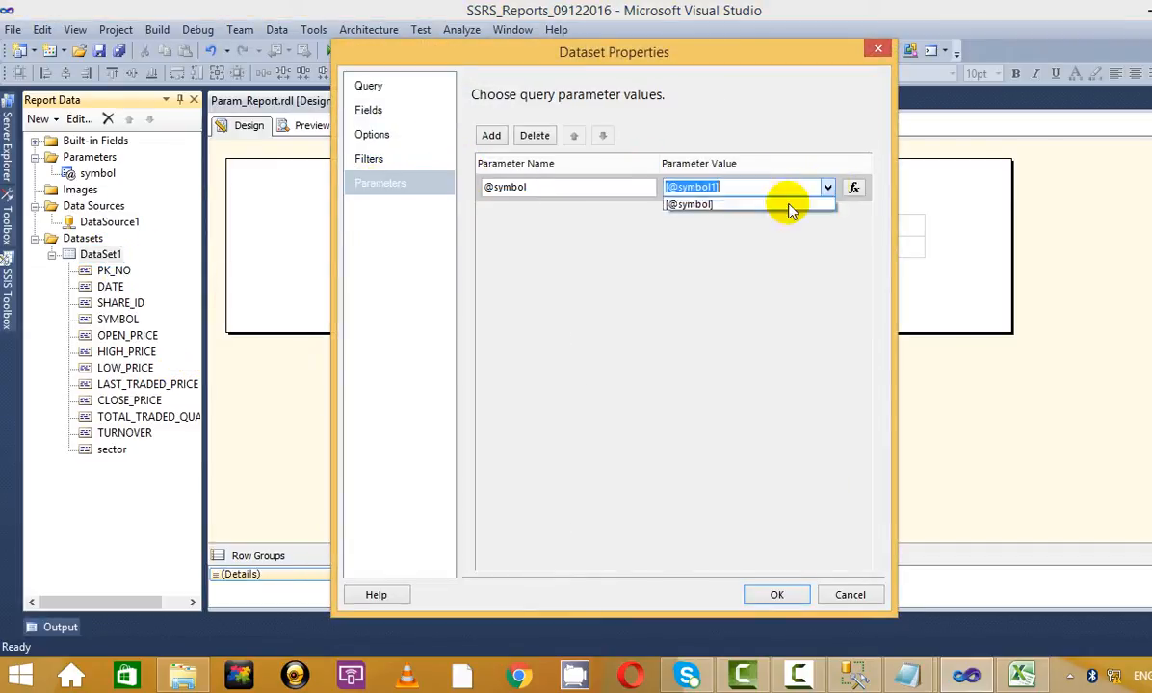
pyautogui.click(726, 205)
pyautogui.click(776, 594)
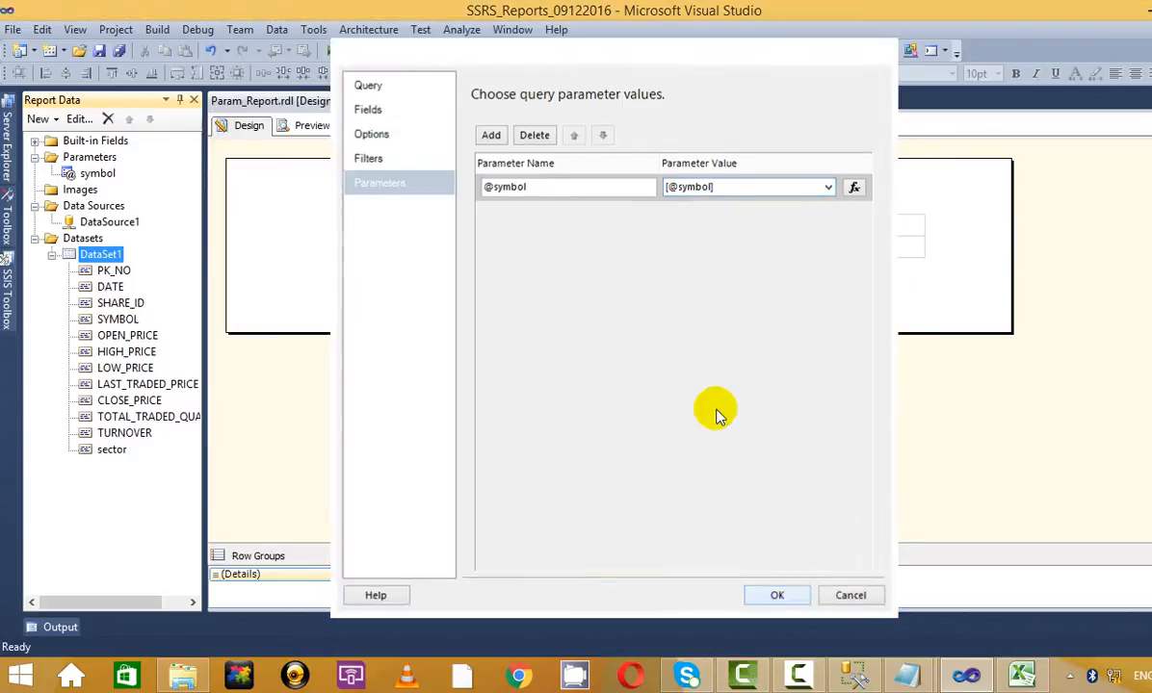
pyautogui.click(312, 126)
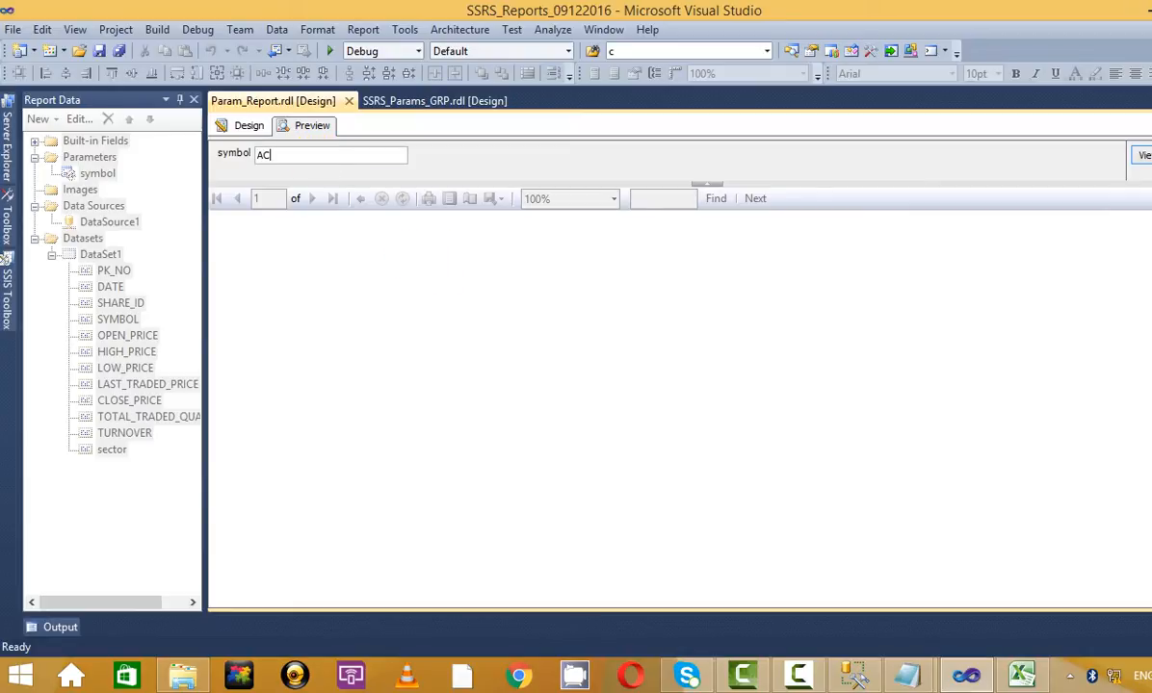
pyautogui.press('Return')
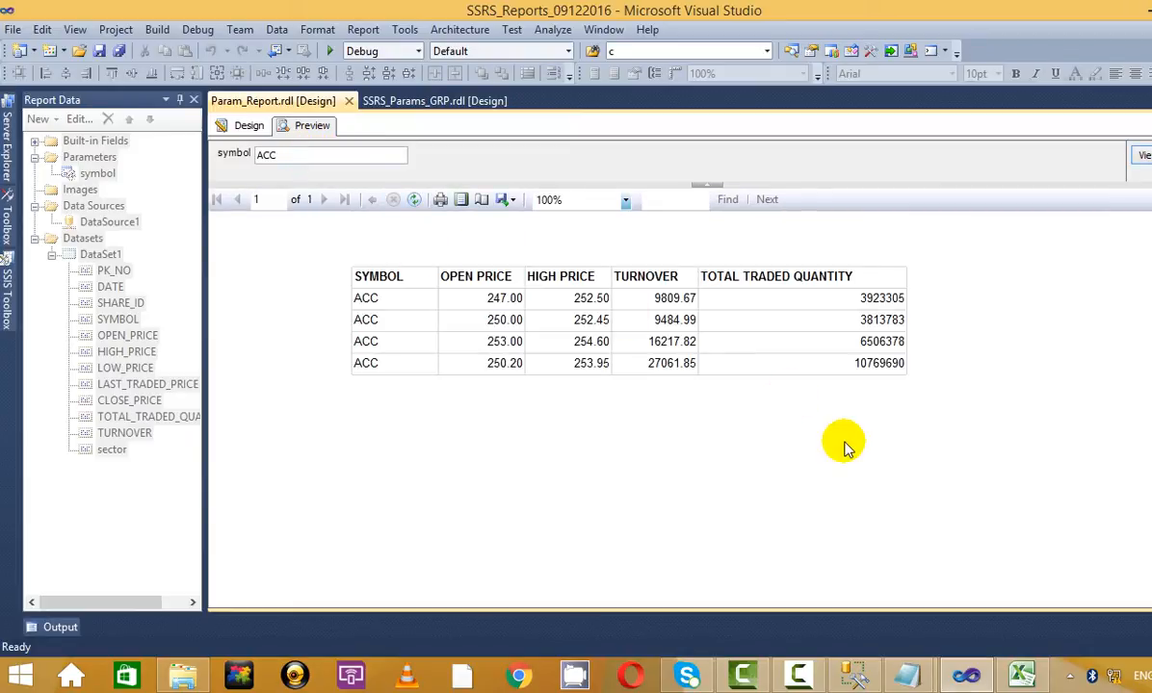
# - Switch to the untitled Notepad notes and insert blank lines below the Report Parameter and Dataset parameter entries
pyautogui.moveTo(908, 677)
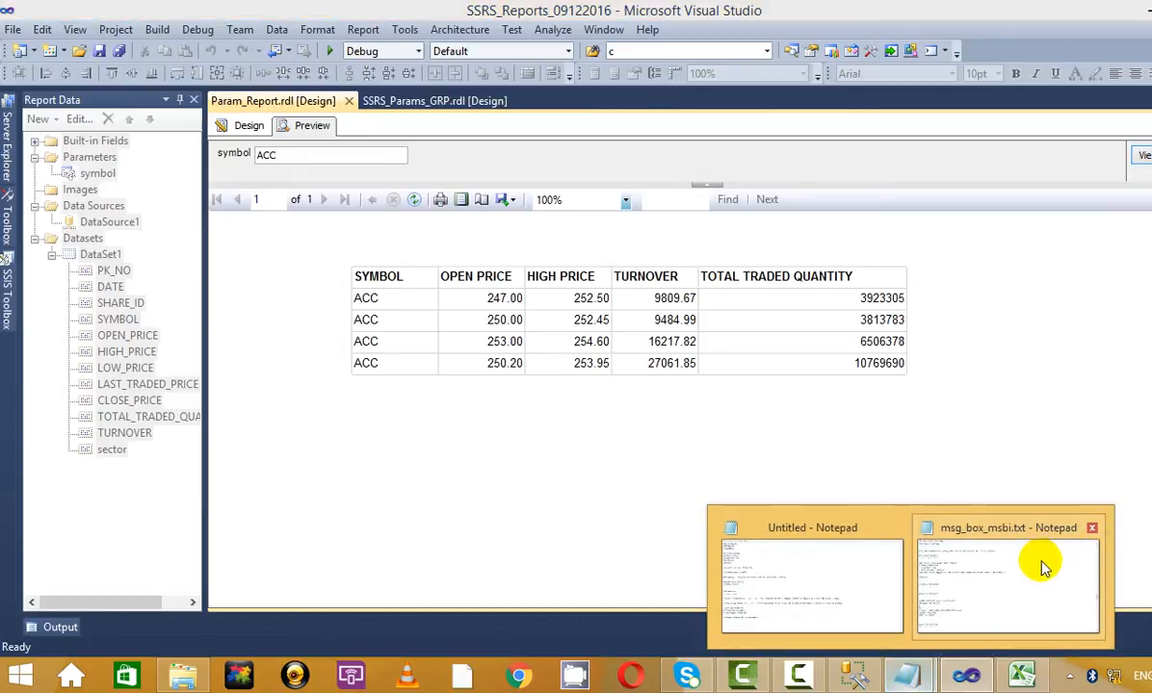
pyautogui.moveTo(840, 581)
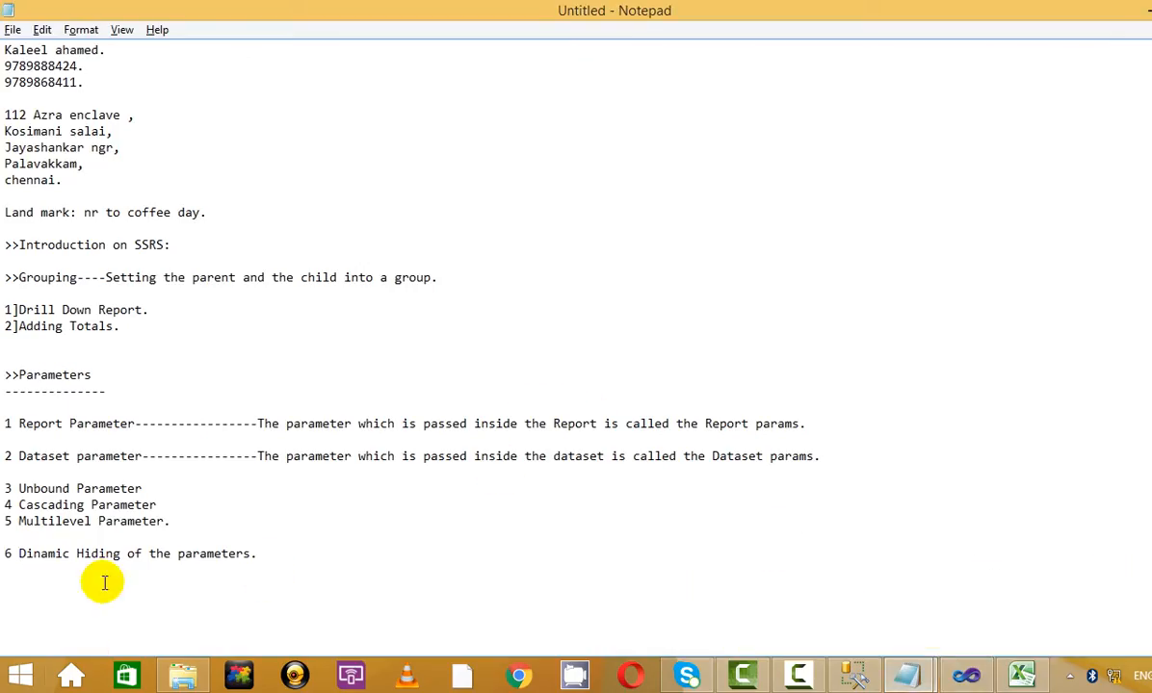
pyautogui.click(225, 488)
pyautogui.click(427, 438)
pyautogui.click(920, 416)
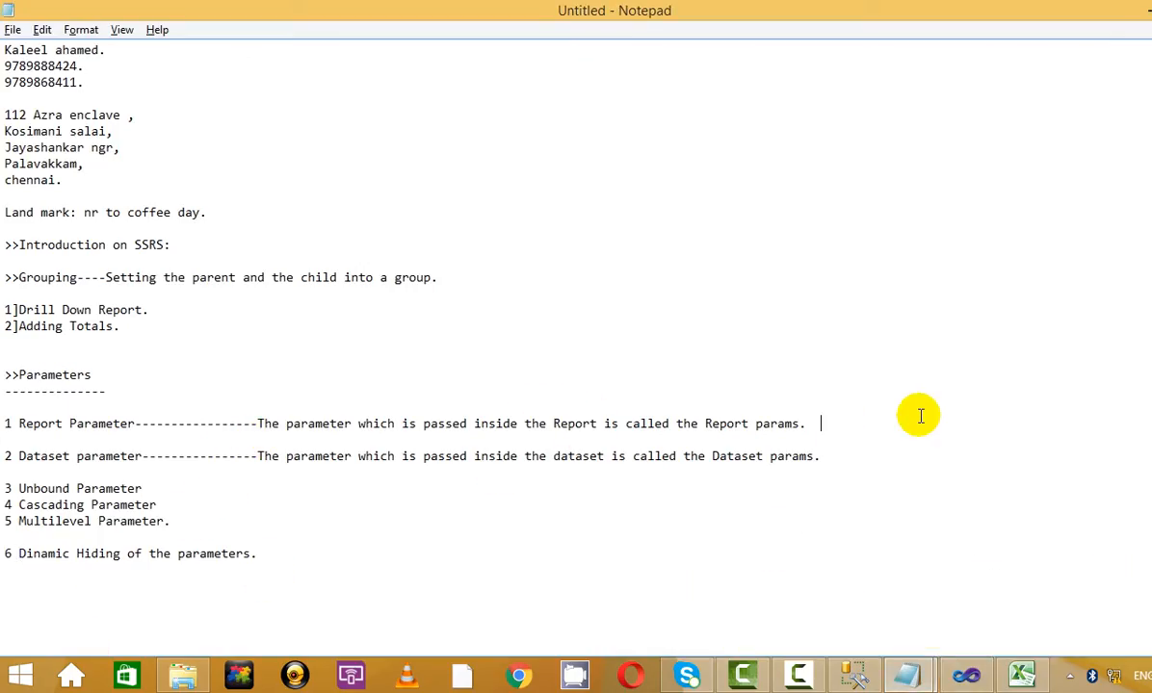
pyautogui.click(879, 454)
pyautogui.press('Return')
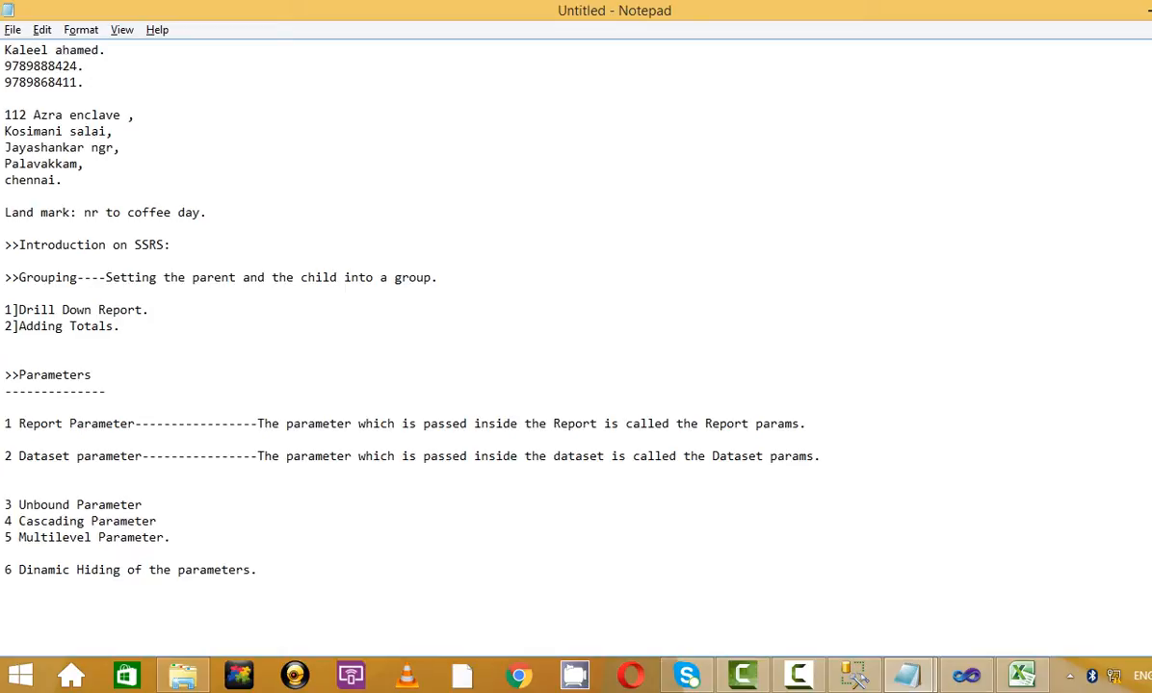
pyautogui.press('Up')
pyautogui.press('Up')
pyautogui.press('Up')
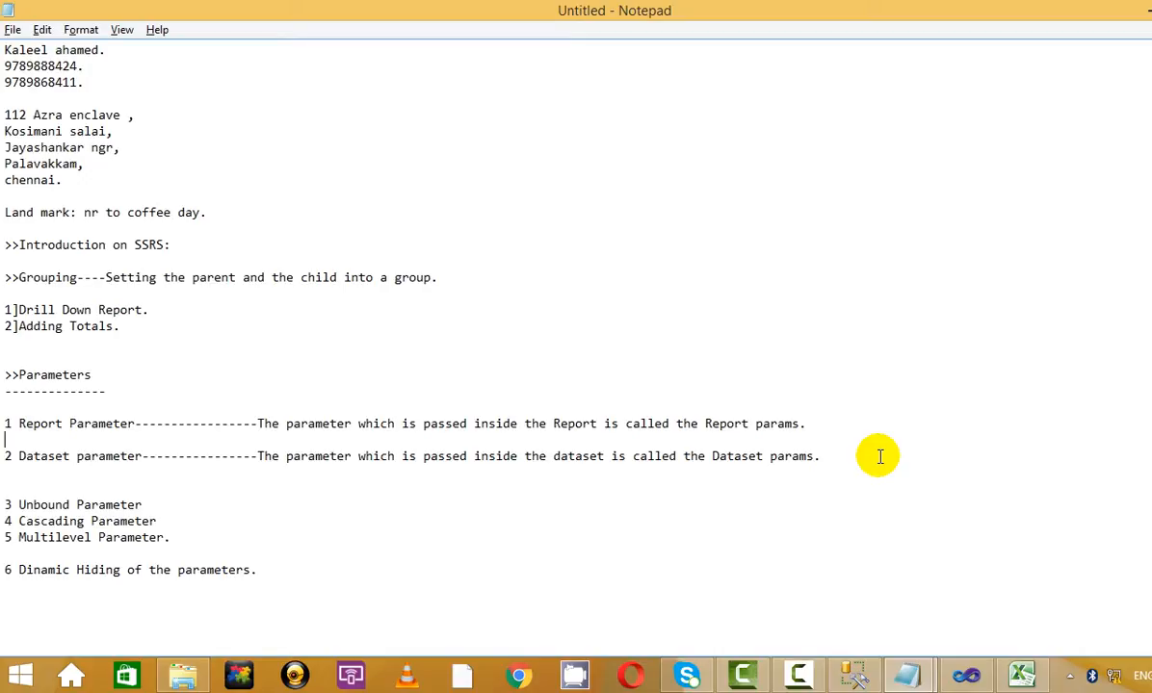
pyautogui.press('Return')
pyautogui.press('Up')
pyautogui.press('Return')
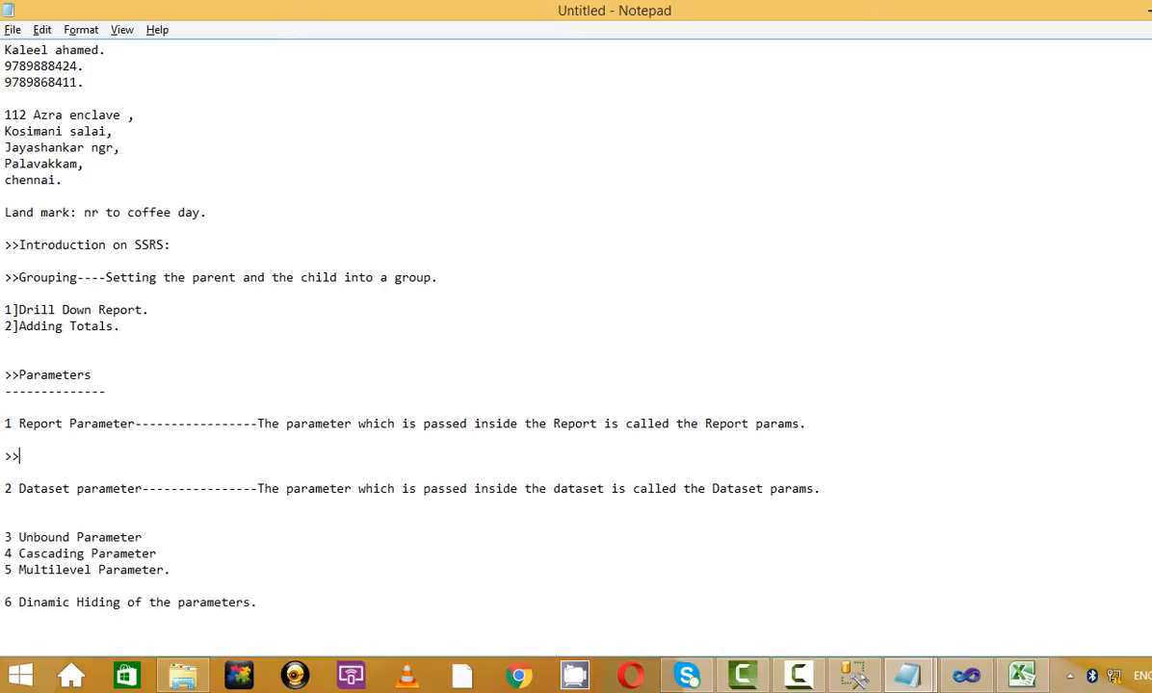
# - Below the Report Parameter entry, write ">>This will be created automatically when the data set is created.But will not be deleted when the dataset is removed."
pyautogui.write('>>This will be crea')
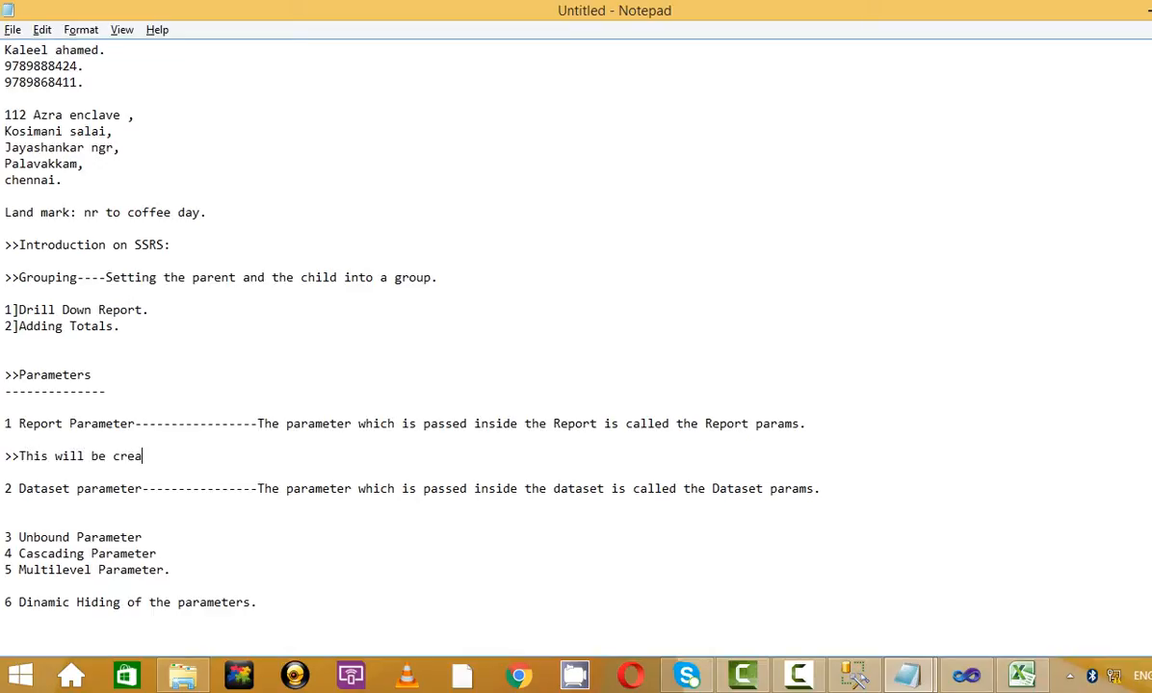
pyautogui.write('ted automatical')
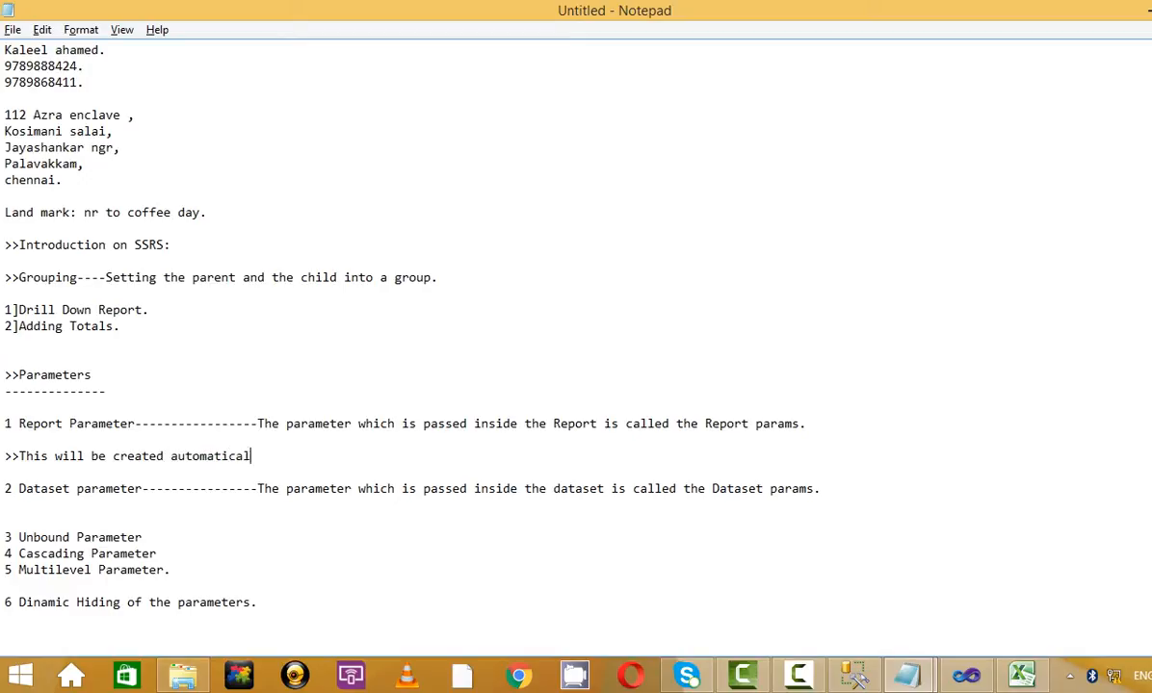
pyautogui.write('ly when the data')
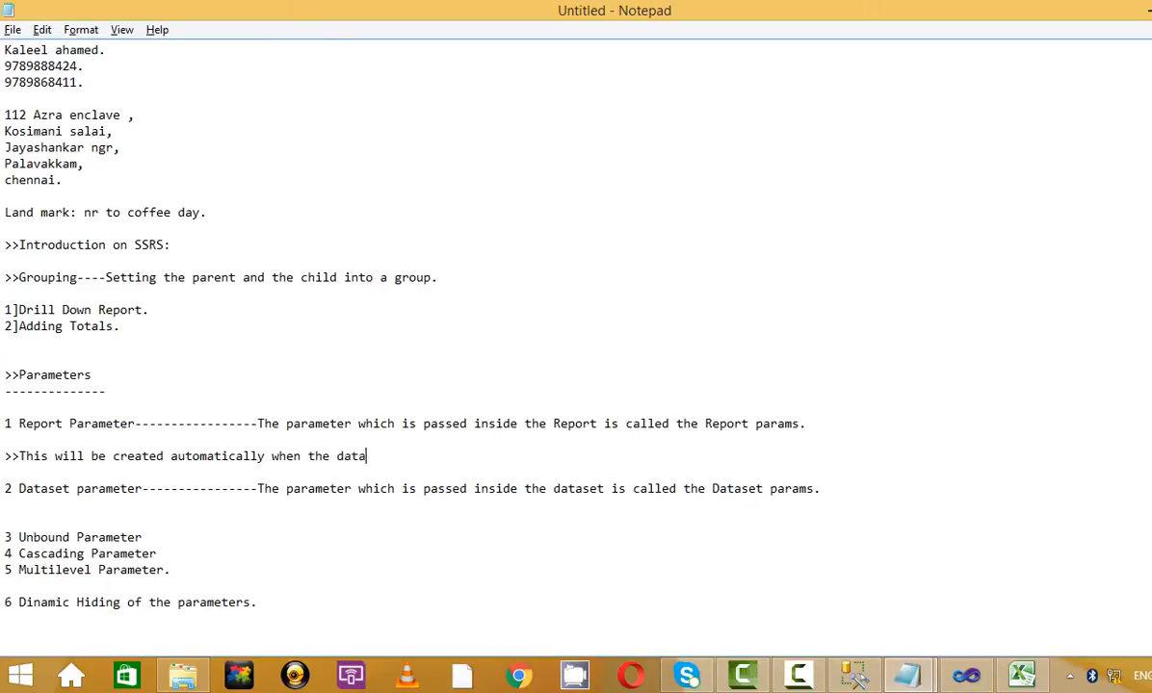
pyautogui.write(' set ids')
pyautogui.press('BackSpace')
pyautogui.press('BackSpace')
pyautogui.press('BackSpace')
pyautogui.press('BackSpace')
pyautogui.write('is created.But w')
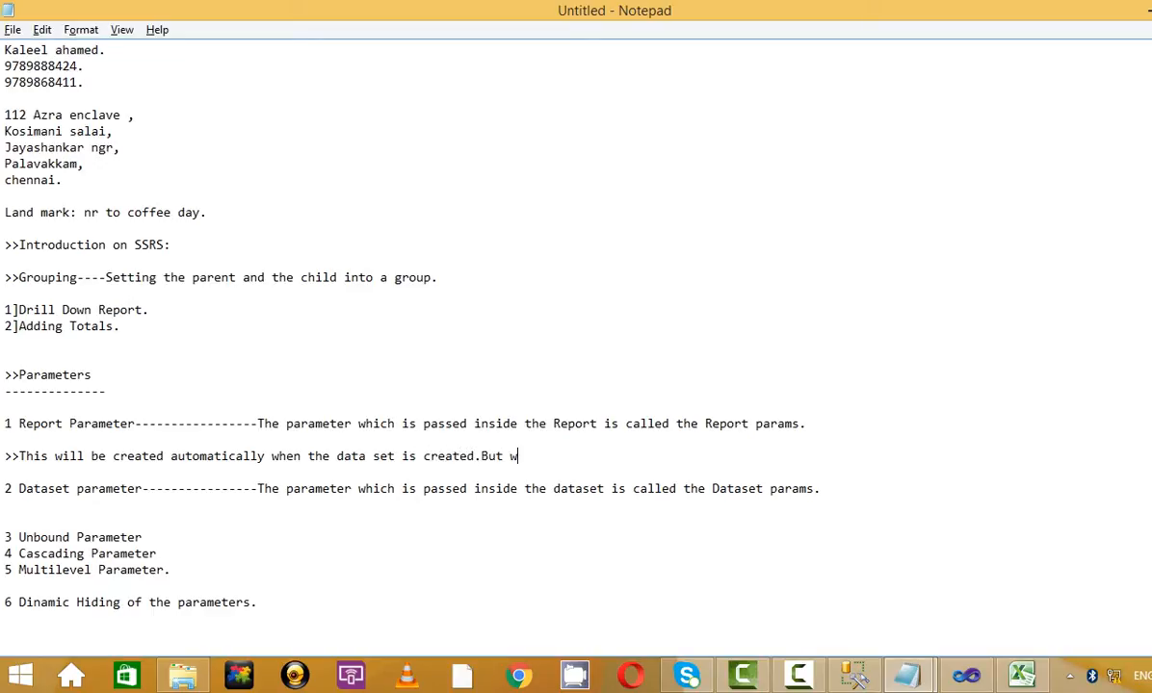
pyautogui.write('ill not be delete')
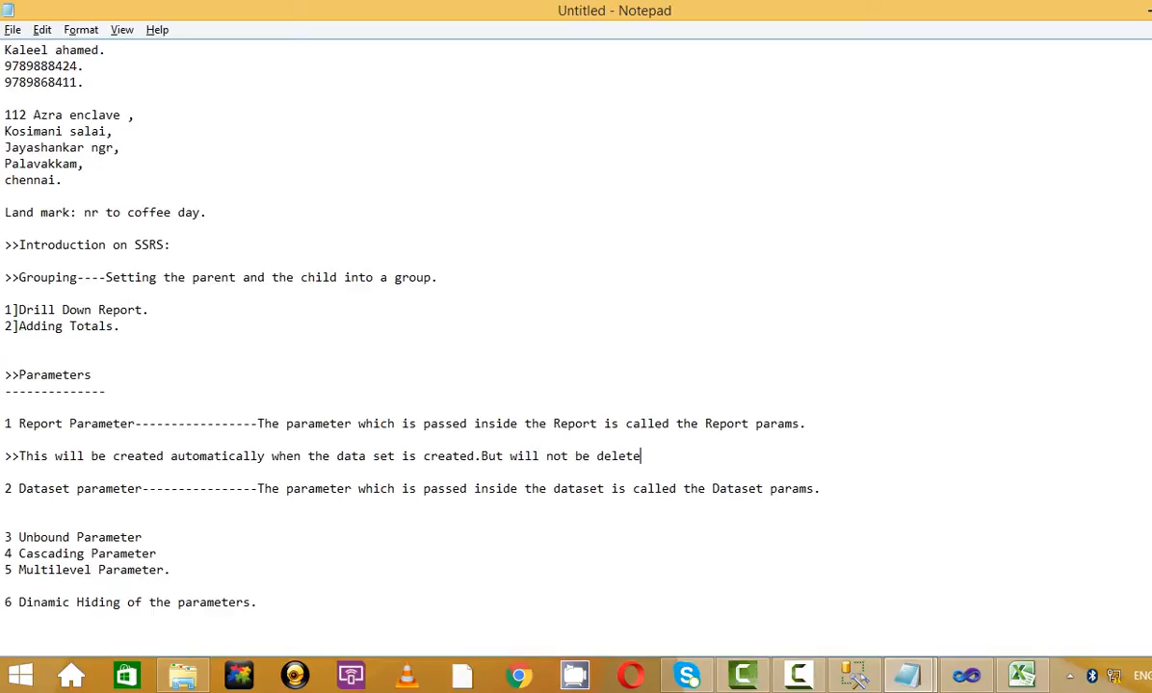
pyautogui.write('d')
pyautogui.press('BackSpace')
pyautogui.press('BackSpace')
pyautogui.write('when the data')
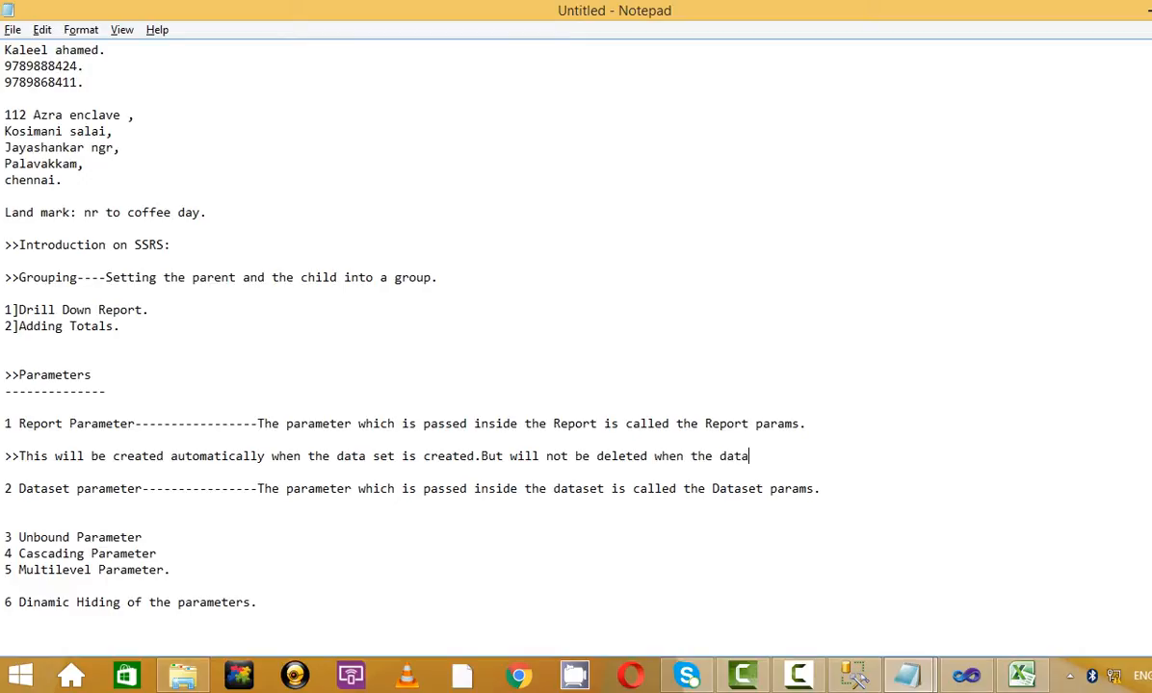
pyautogui.write('set is removed.')
pyautogui.press('Up')
pyautogui.press('Home')
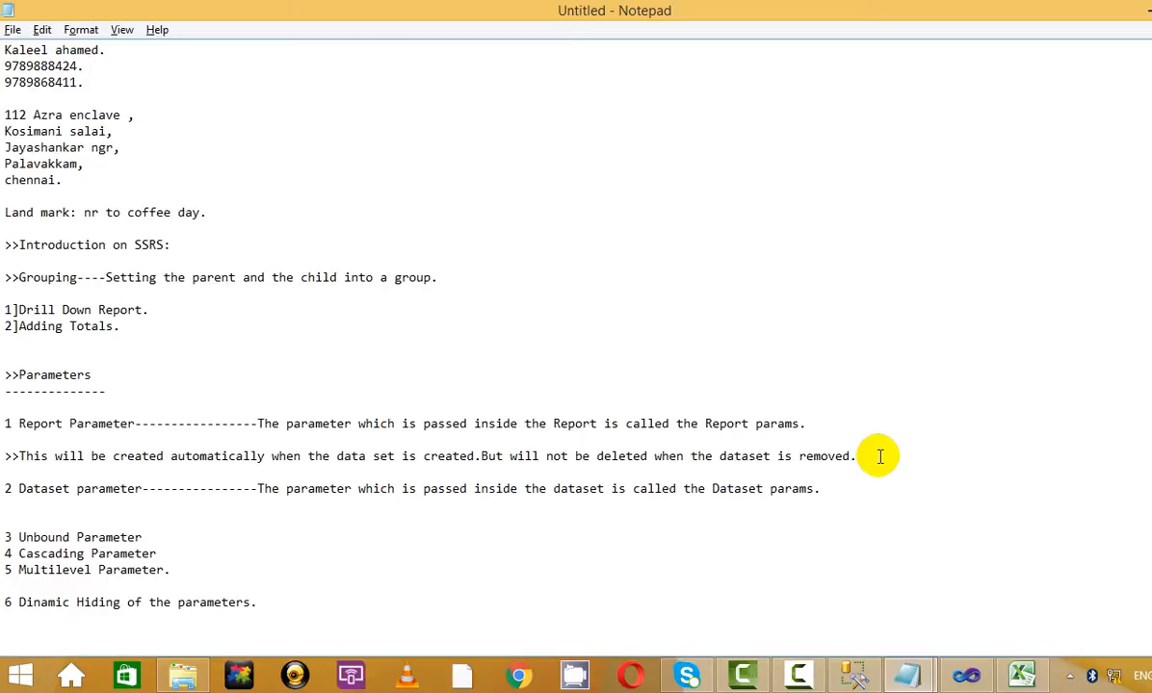
# - Switch back to Visual Studio and return Param_Report to design view
pyautogui.click(968, 676)
pyautogui.click(249, 125)
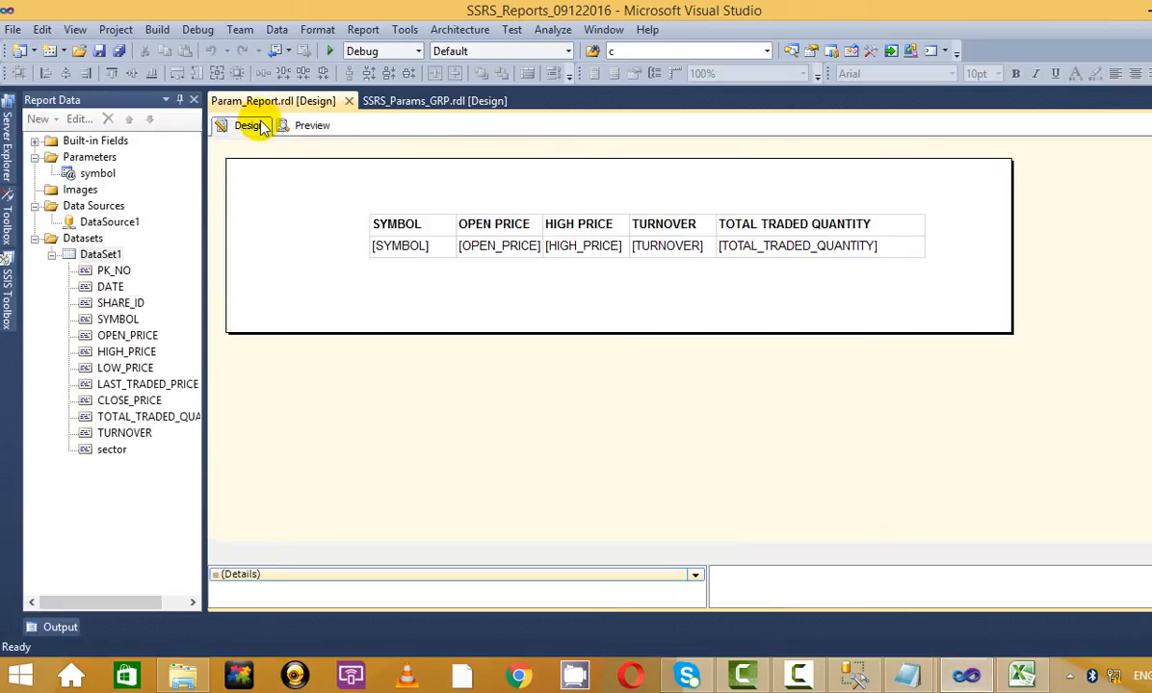
# - Review the general properties of the symbol report parameter and close its properties dialog
pyautogui.rightClick(92, 174)
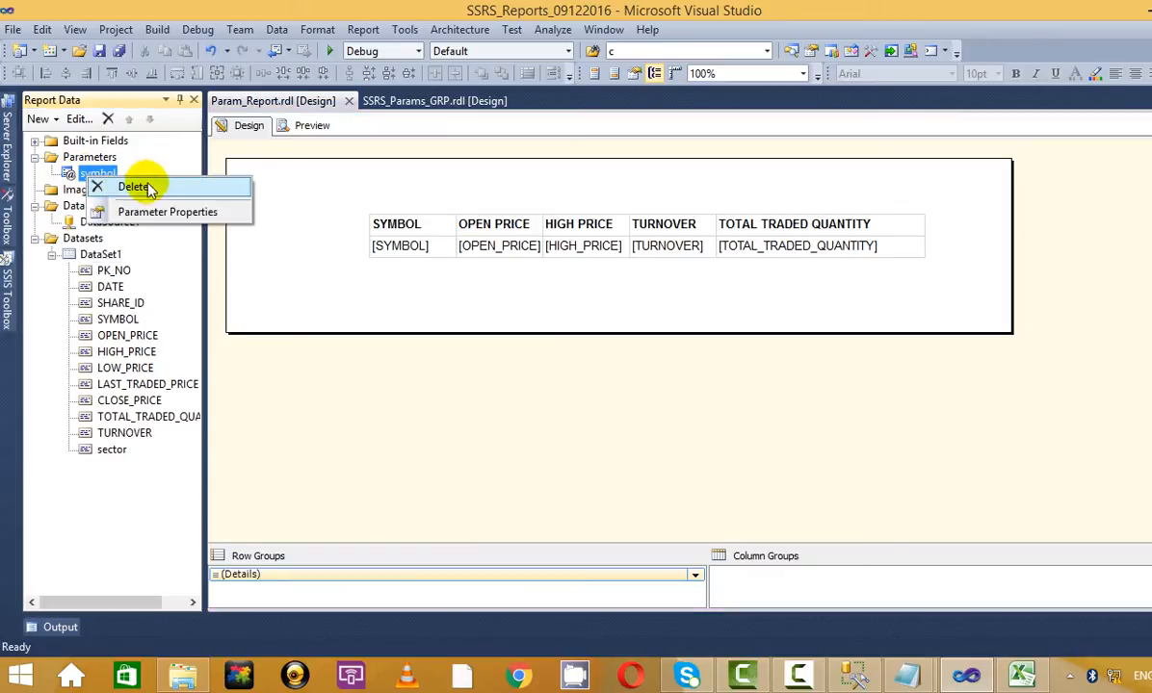
pyautogui.click(164, 213)
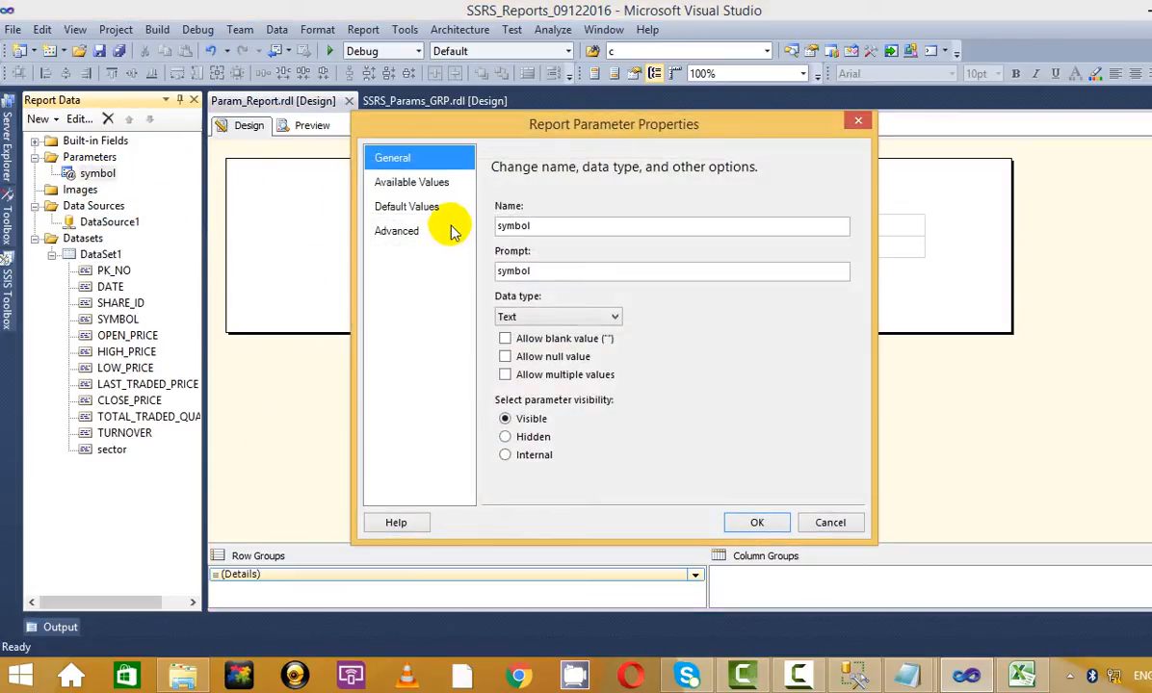
pyautogui.click(857, 120)
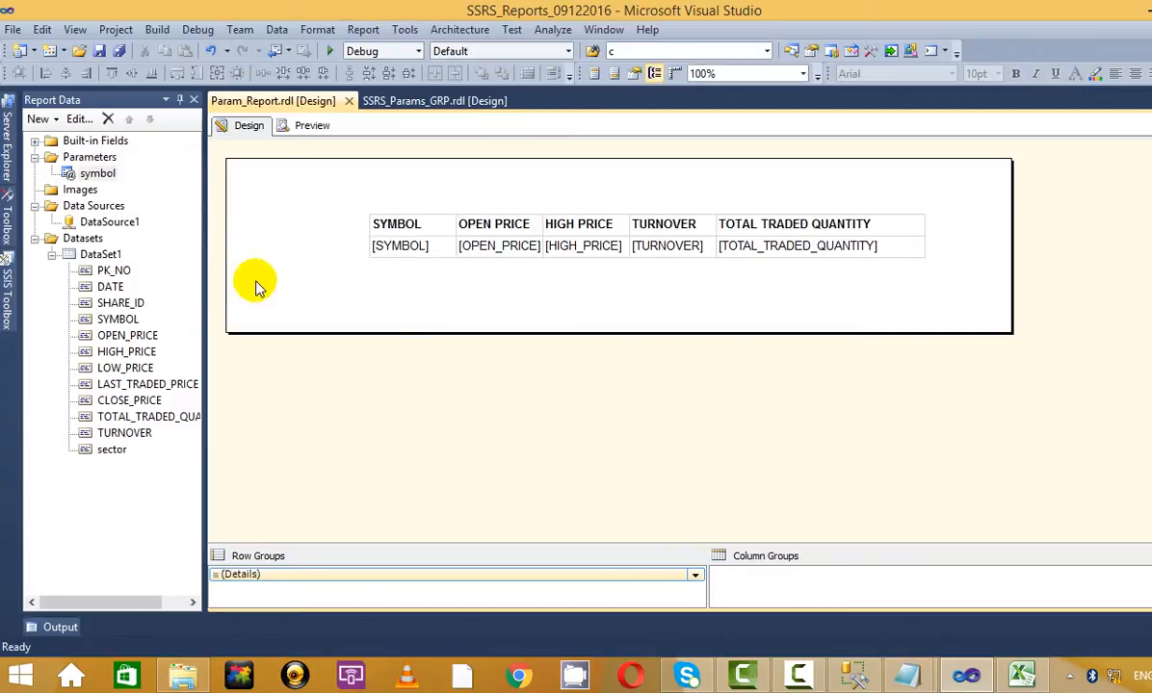
# - Select DataSet1 in the report data, and switch Param_Report between design view and preview, ending in preview
pyautogui.click(101, 254)
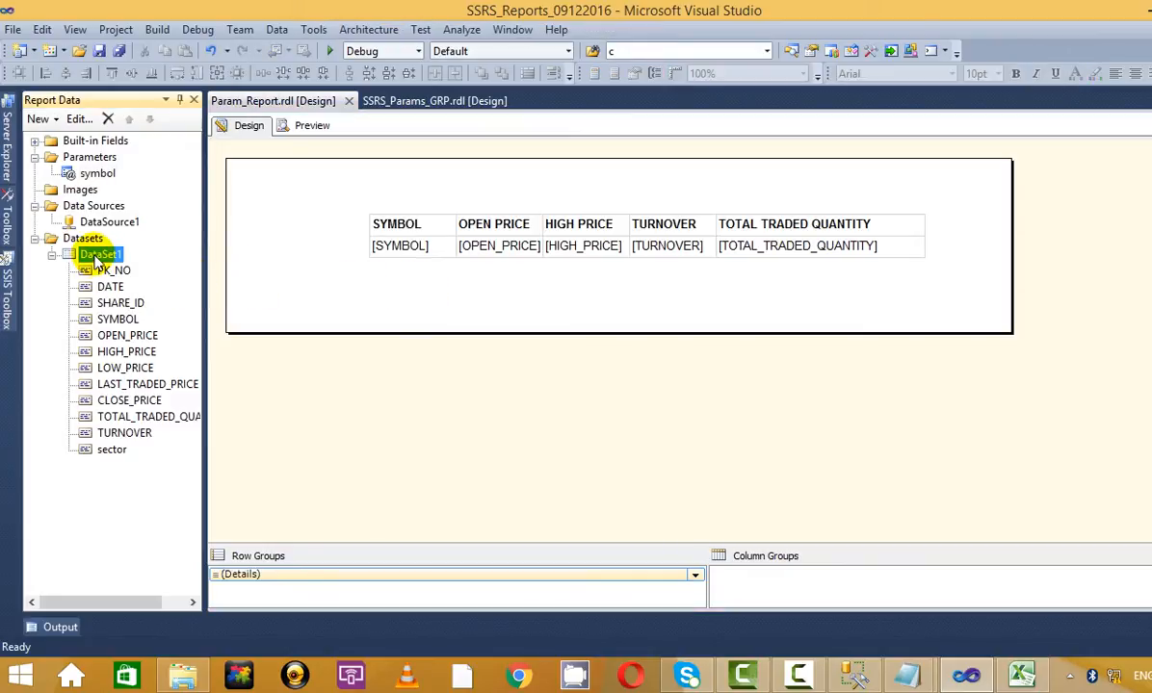
pyautogui.click(312, 125)
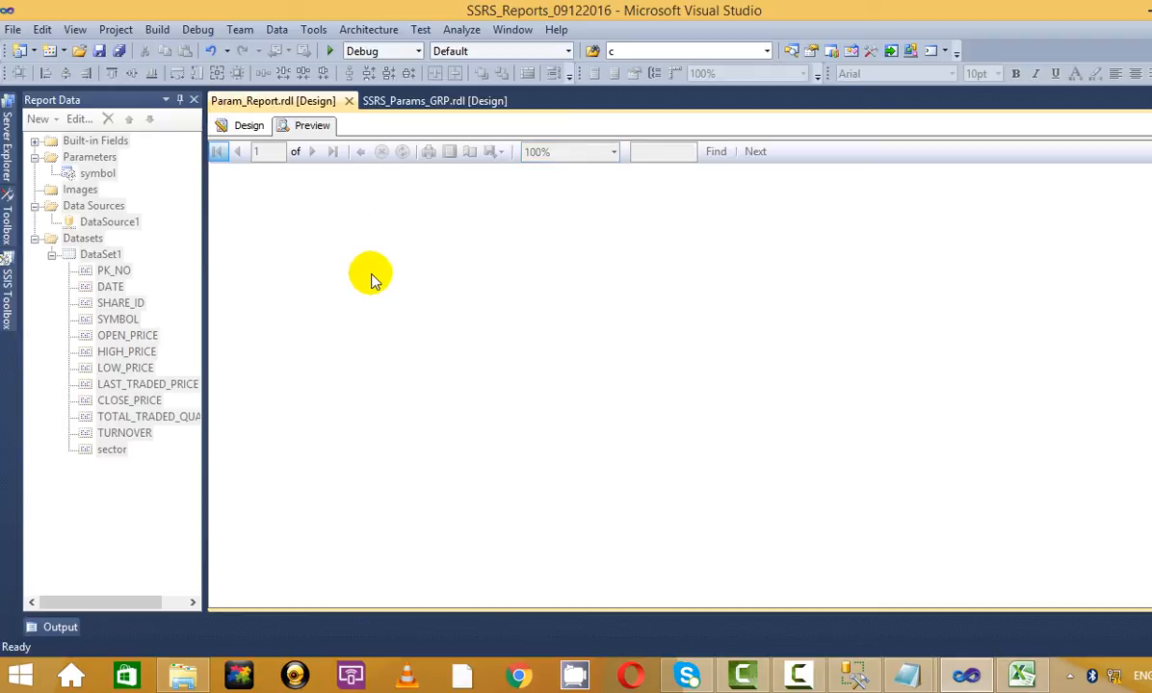
pyautogui.click(247, 125)
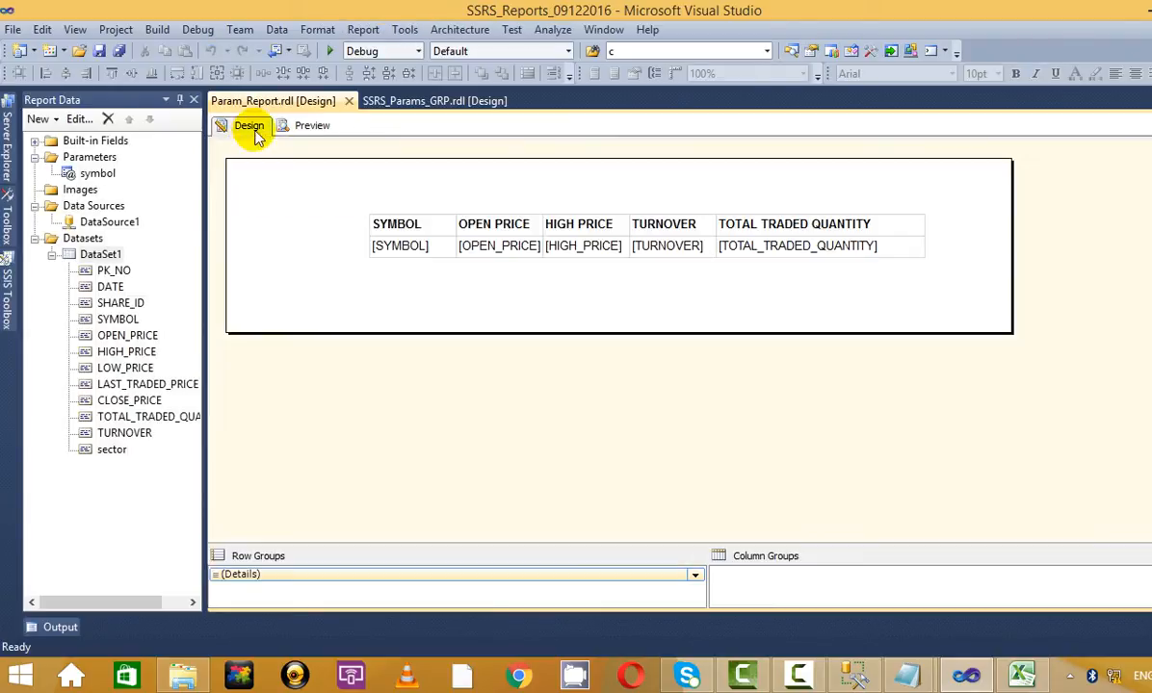
pyautogui.click(312, 125)
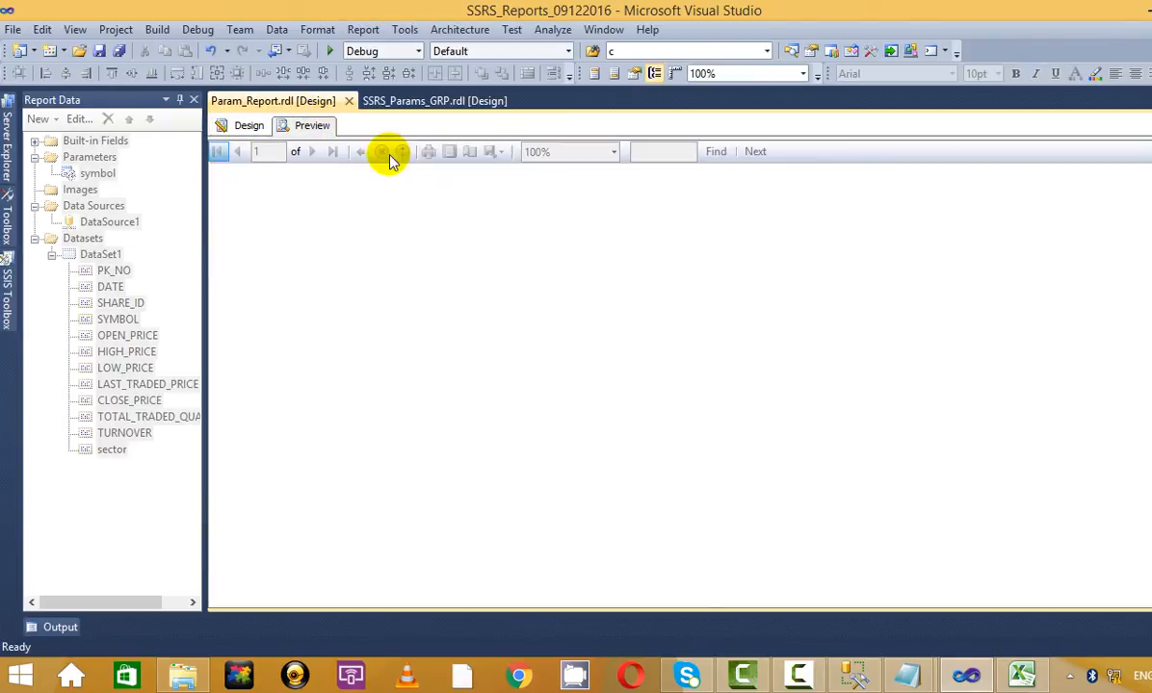
# - Preview Param_Report with the symbol parameter set to ACC
pyautogui.click(243, 131)
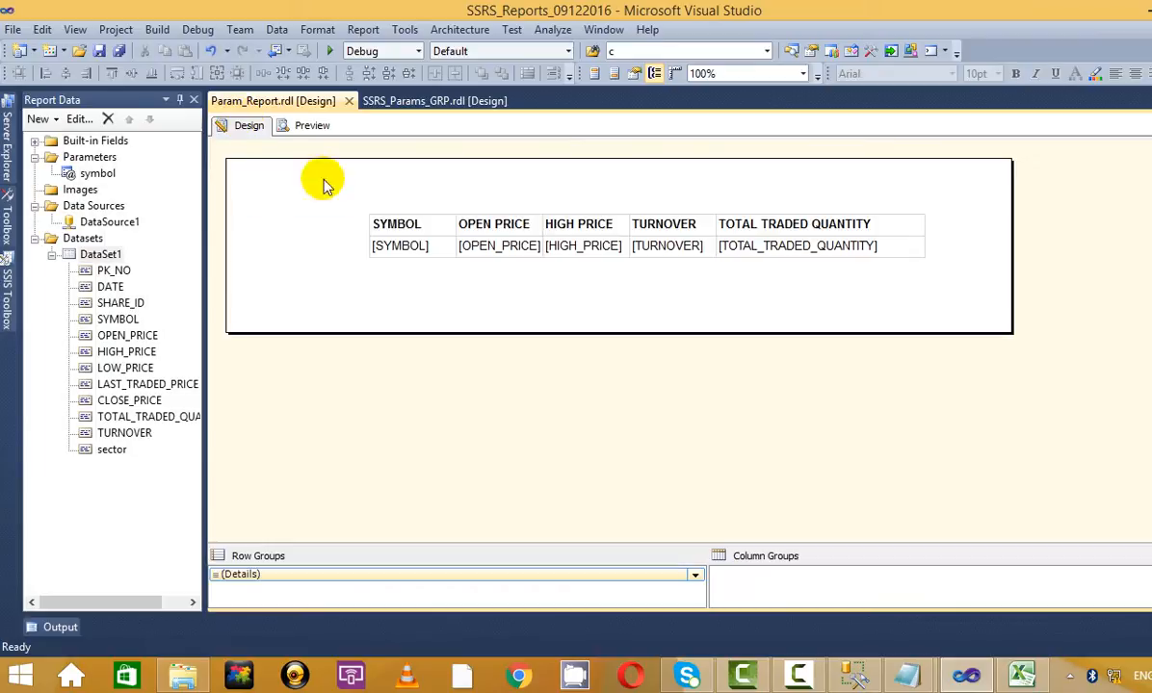
pyautogui.click(306, 127)
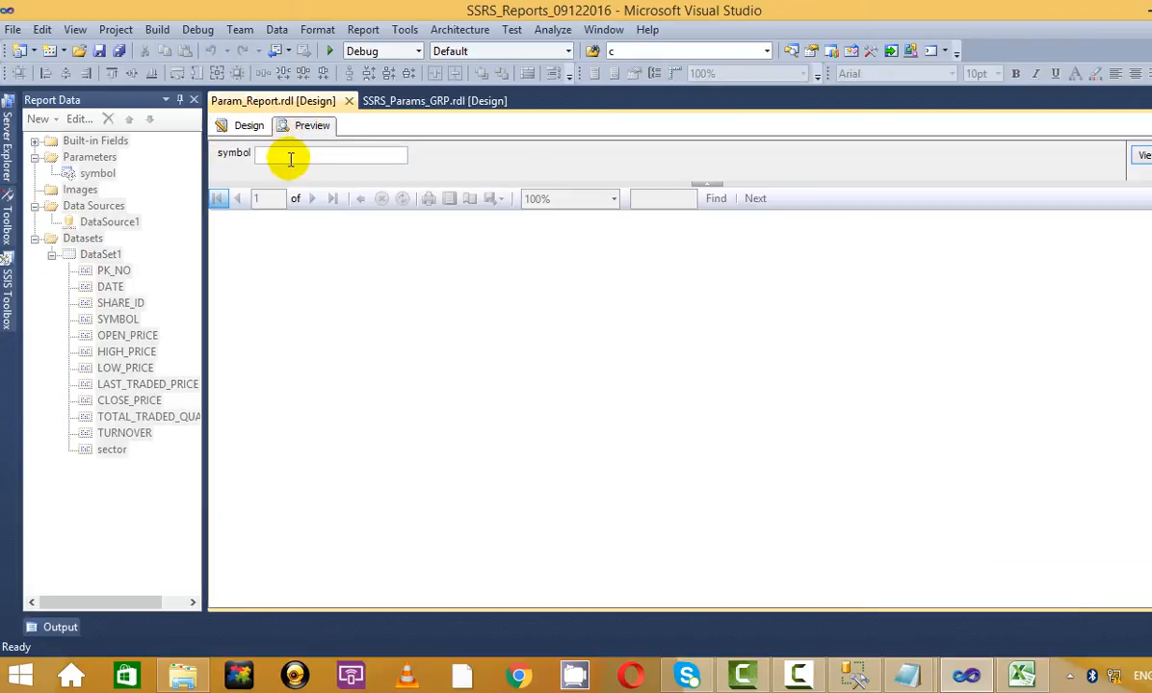
pyautogui.click(290, 159)
pyautogui.write('A')
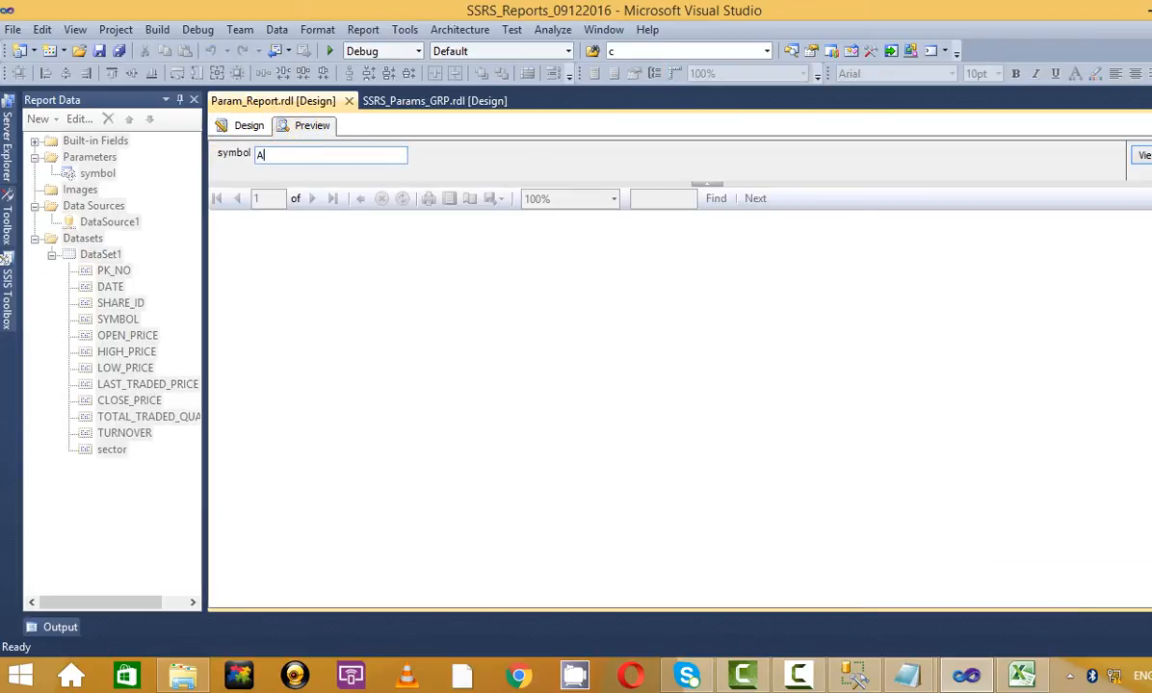
pyautogui.write('CC')
pyautogui.press('Return')
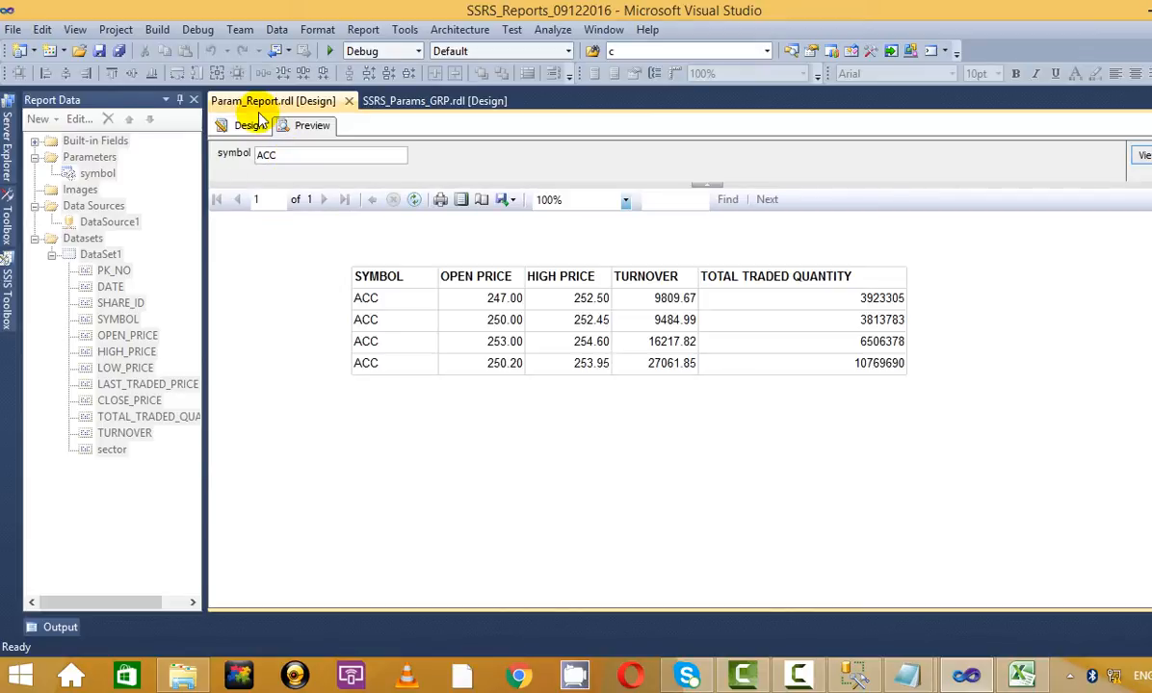
# - Return to the report design and review DataSet1's query and dataset properties without changing them
pyautogui.click(248, 126)
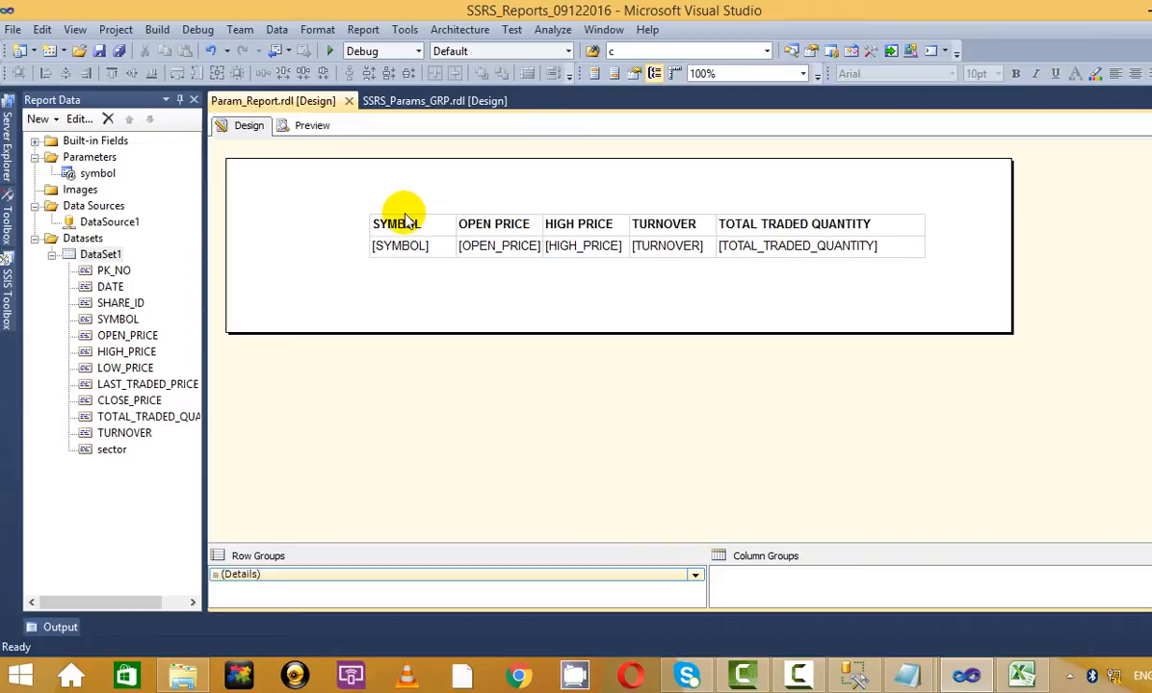
pyautogui.rightClick(110, 256)
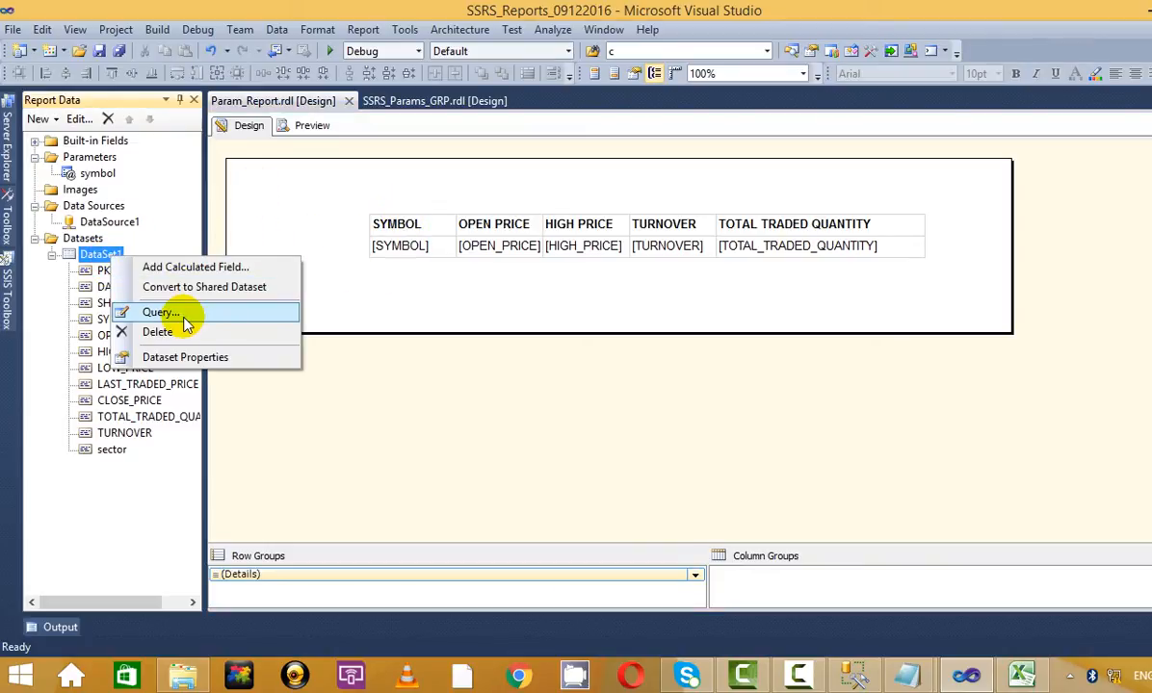
pyautogui.click(173, 313)
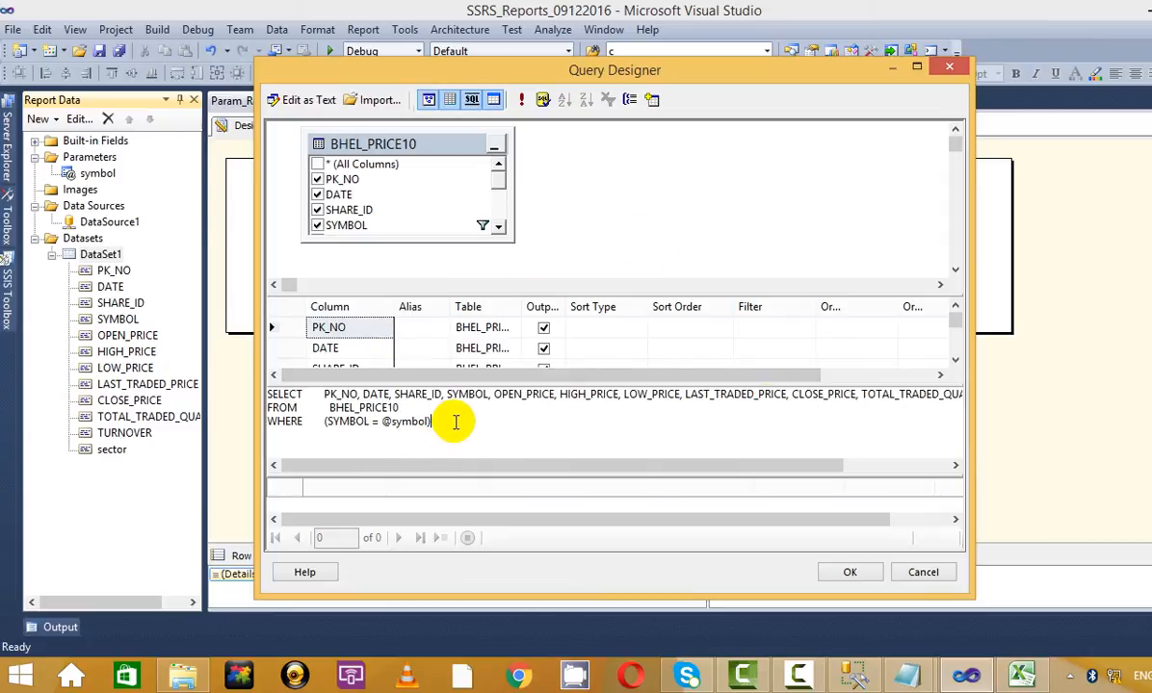
pyautogui.click(948, 67)
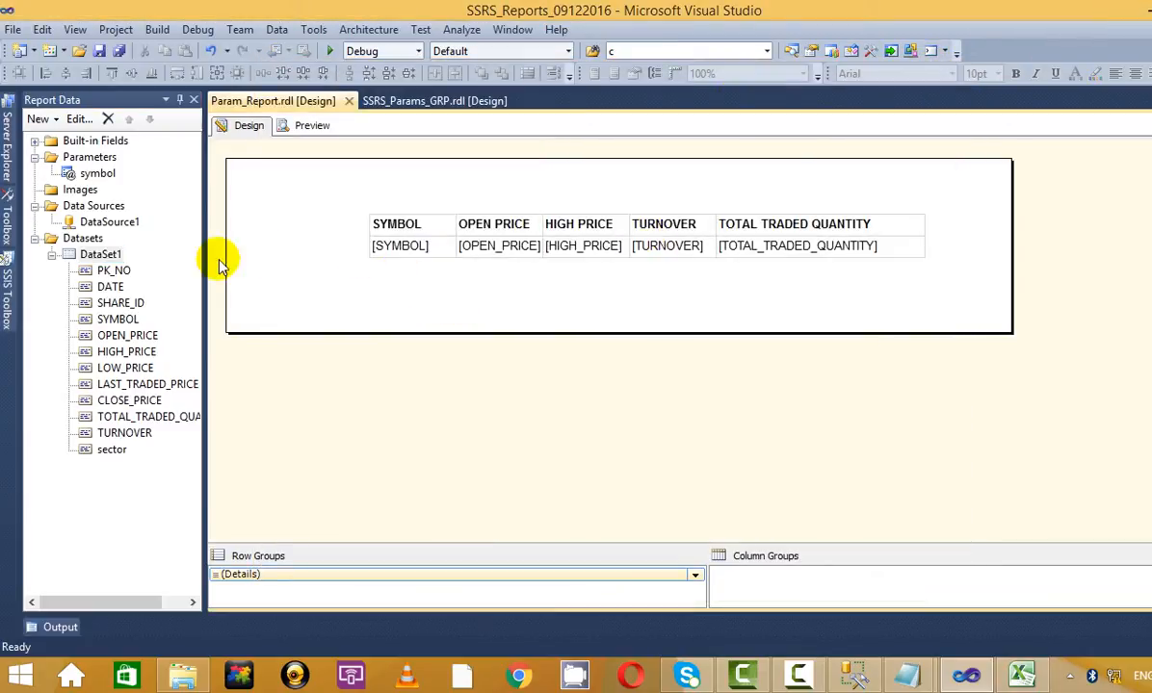
pyautogui.rightClick(118, 257)
pyautogui.click(187, 355)
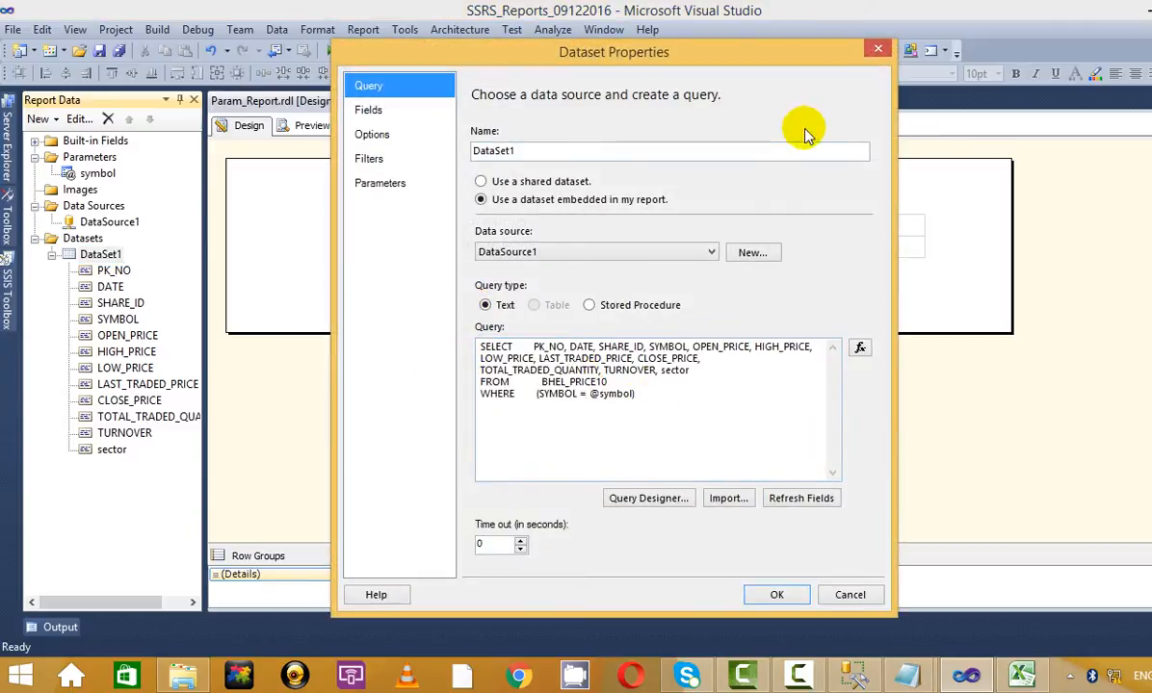
pyautogui.click(877, 49)
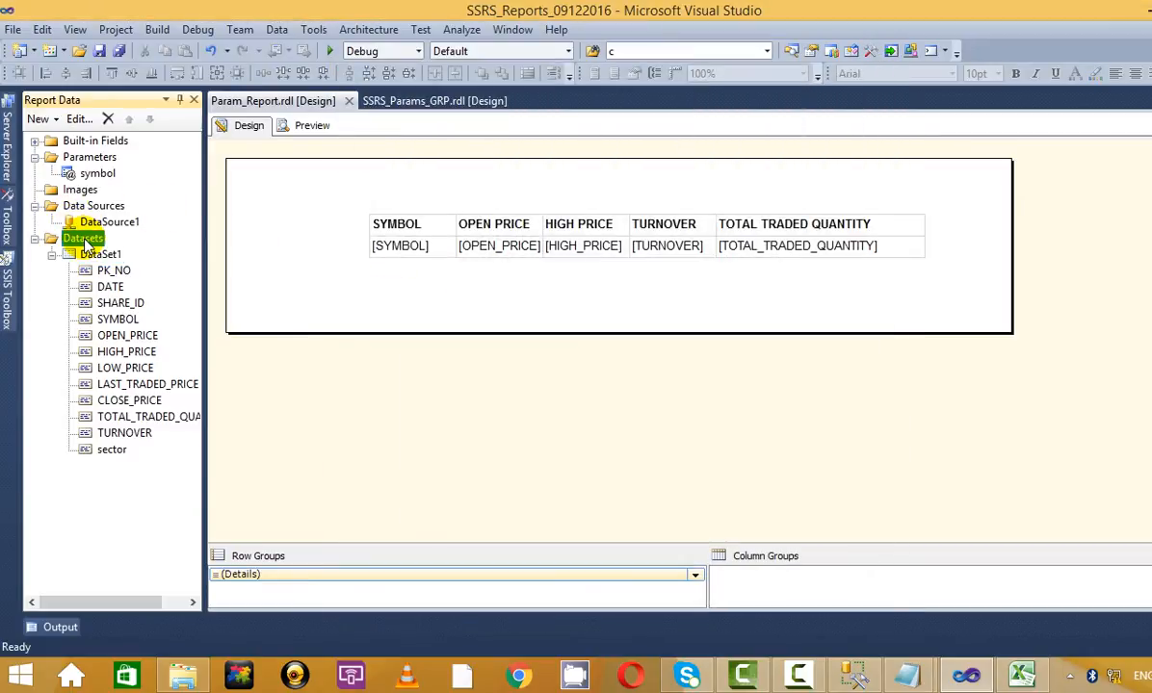
# - Start a new dataset embedded in the report, based on DataSource1, and open its query designer
pyautogui.rightClick(84, 241)
pyautogui.click(226, 250)
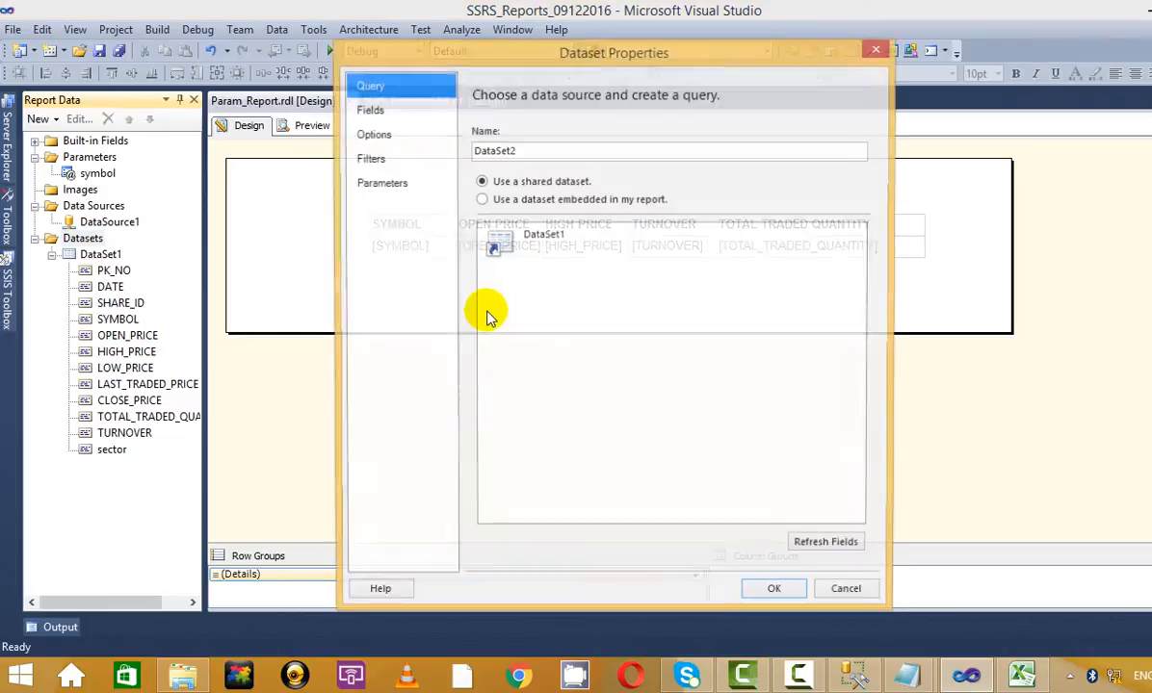
pyautogui.click(554, 200)
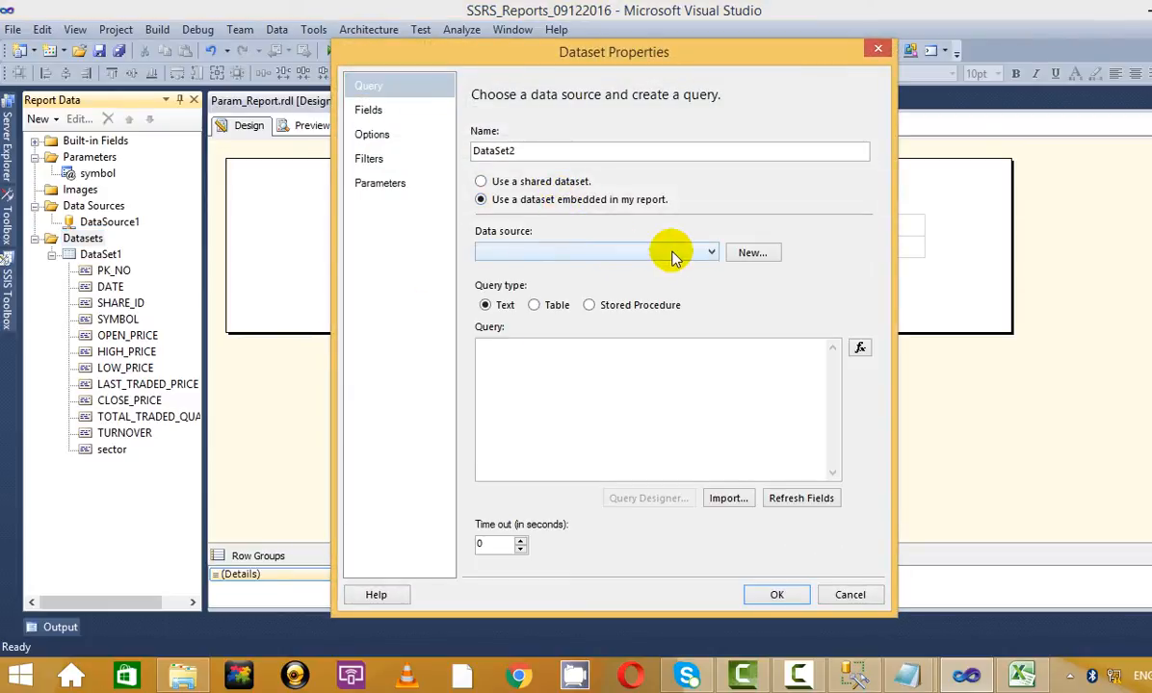
pyautogui.click(673, 254)
pyautogui.click(616, 266)
pyautogui.click(657, 499)
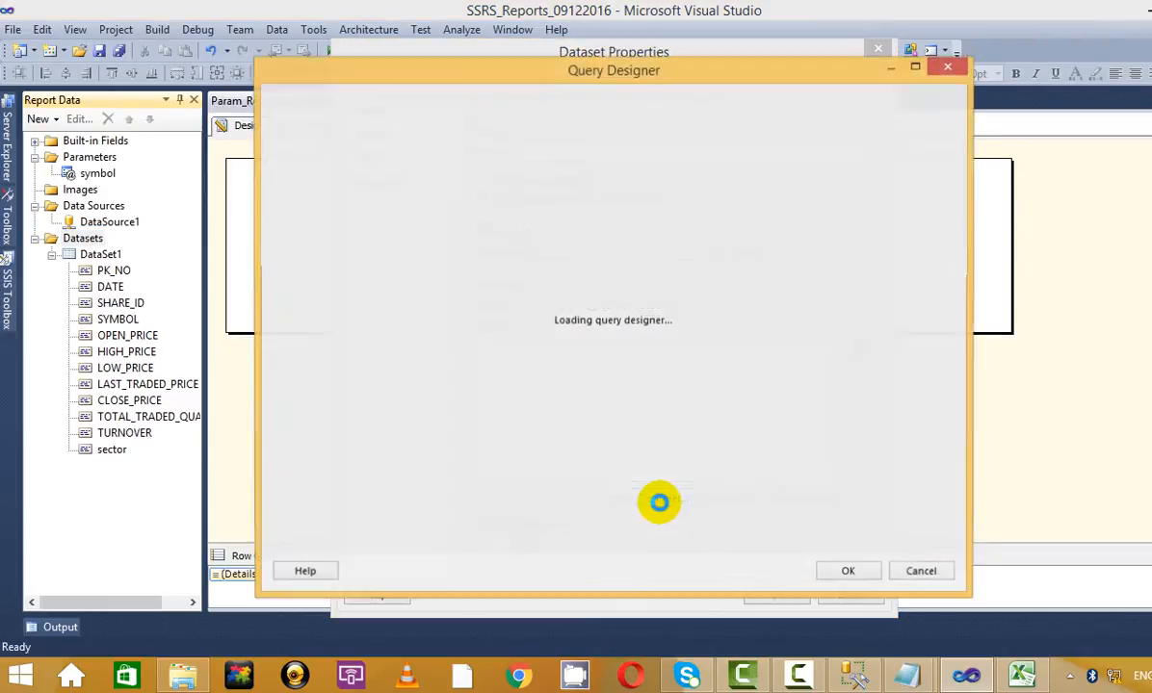
# - Add the BHEL_PRICE10 table to the new dataset's query
pyautogui.click(622, 99)
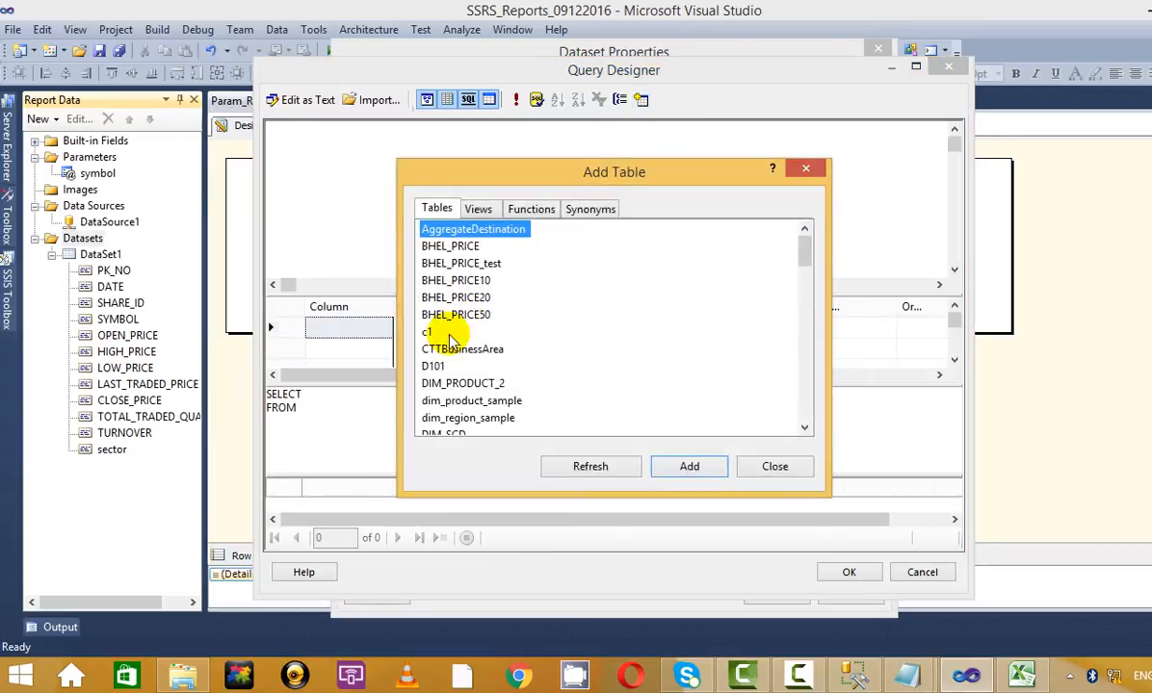
pyautogui.click(455, 280)
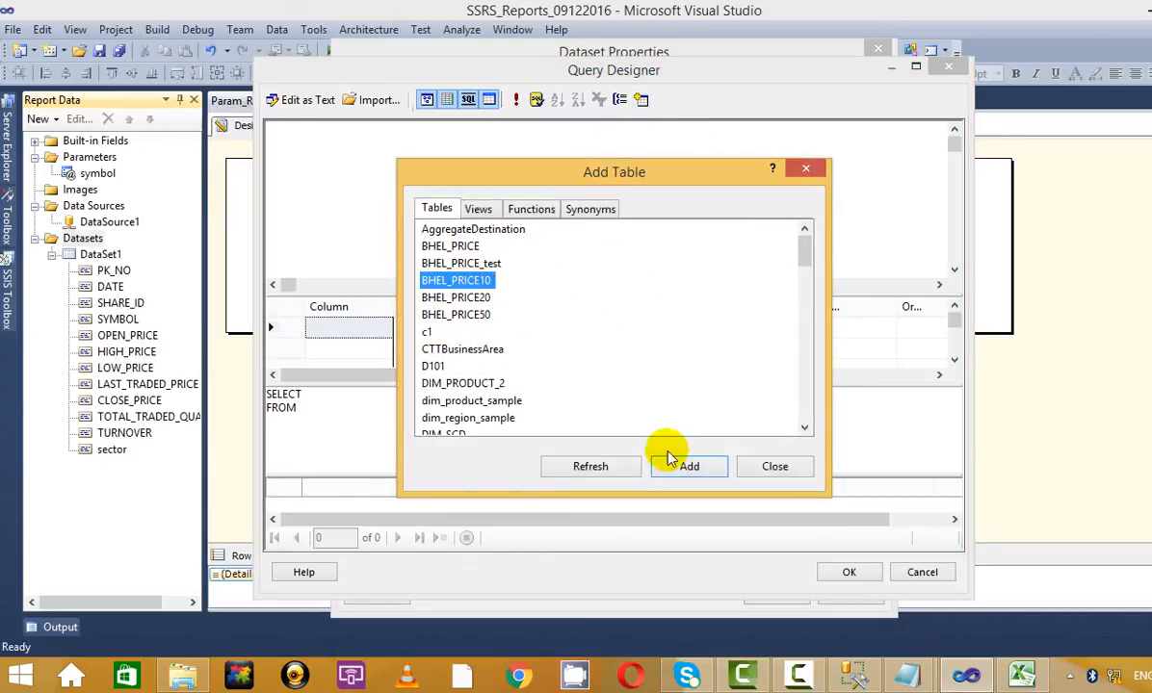
pyautogui.click(689, 466)
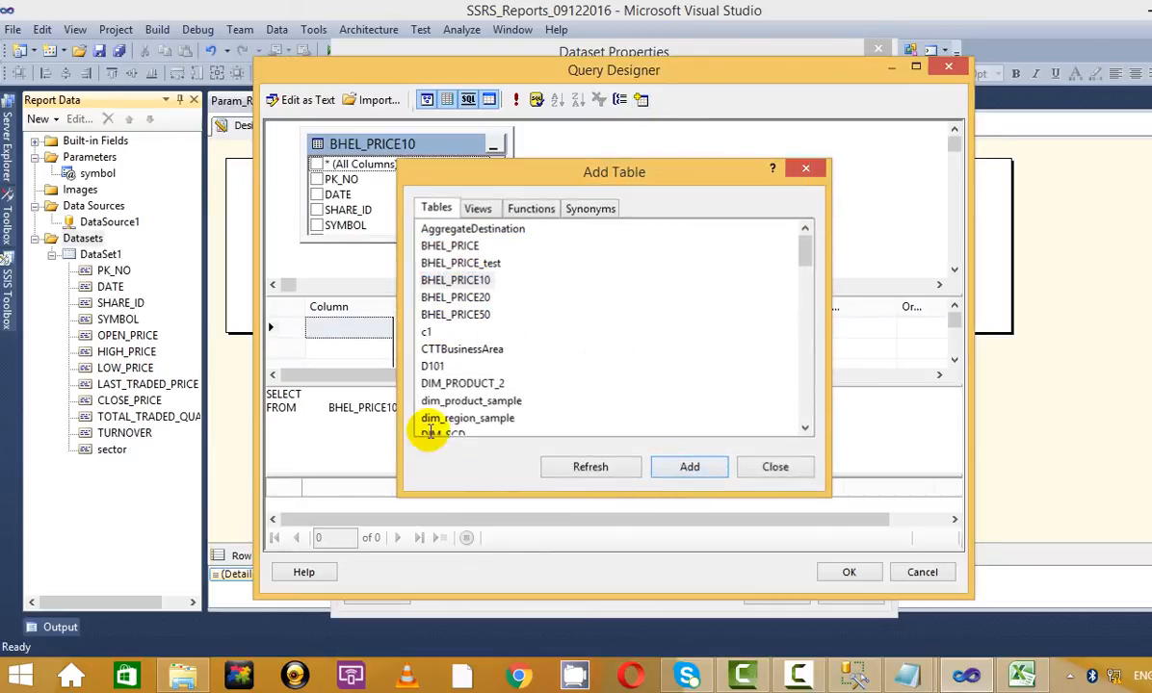
pyautogui.press('Escape')
# - Write the query to select distinct SYMBOL values from BHEL_PRICE10 and run it
pyautogui.click(361, 395)
pyautogui.write('distinct')
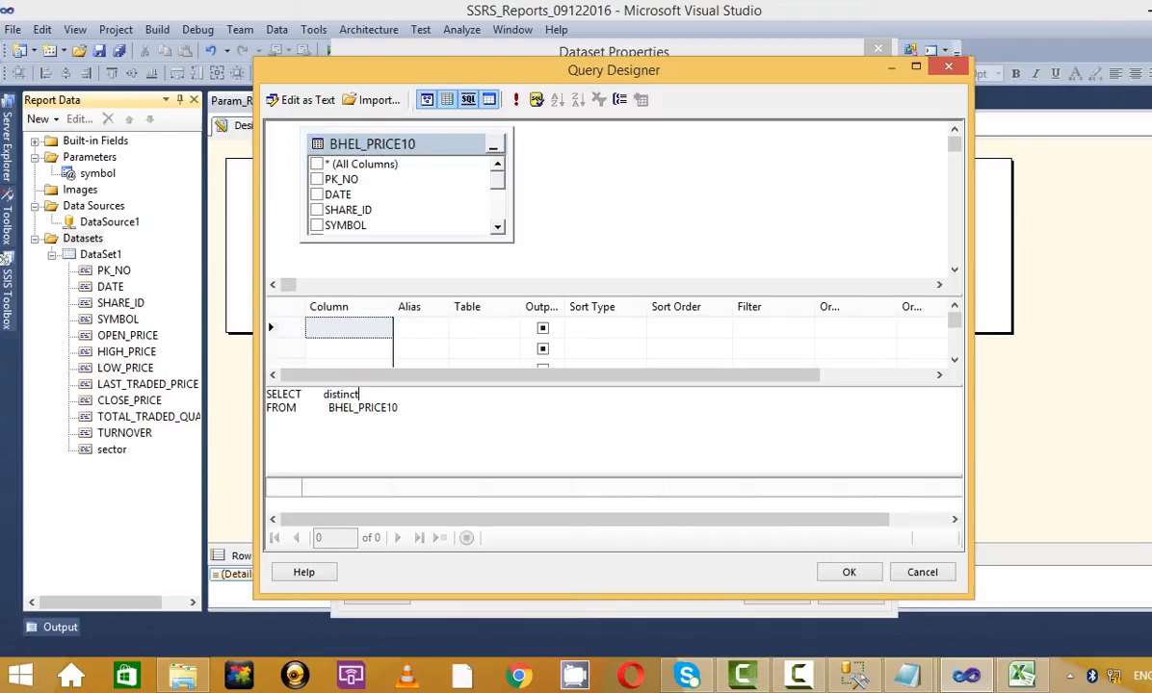
pyautogui.write('(sy')
pyautogui.press('BackSpace')
pyautogui.press('BackSpace')
pyautogui.press('BackSpace')
pyautogui.write('symbol')
pyautogui.click(515, 100)
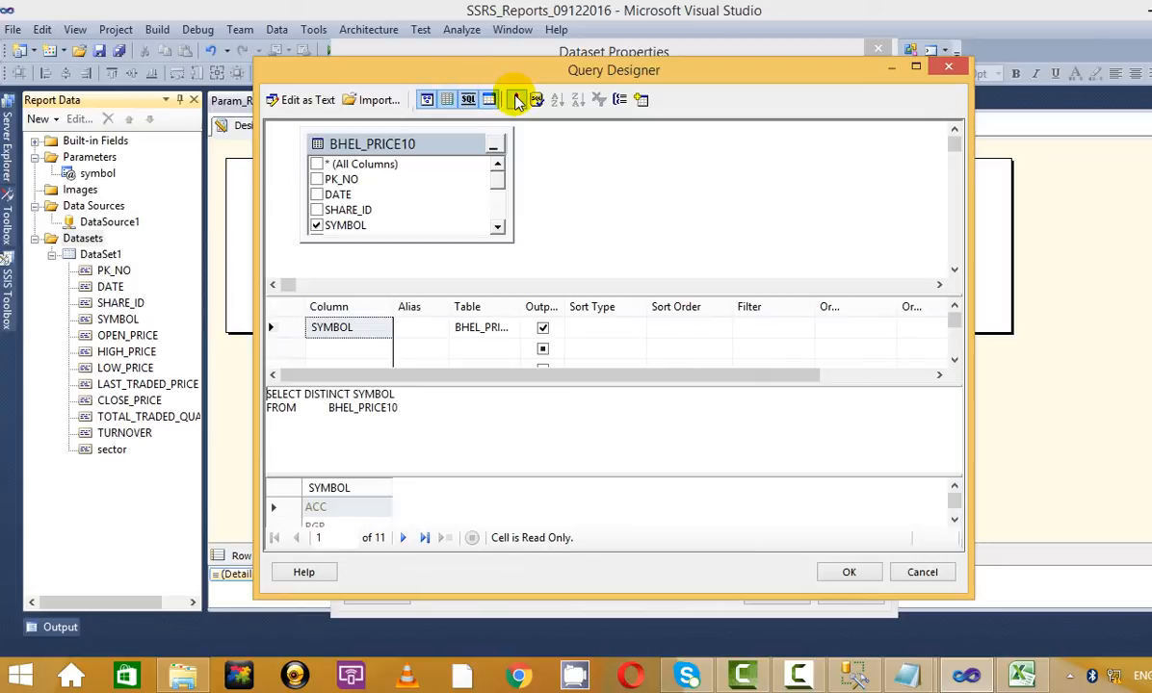
# - Check the query results, then accept the query and create the new dataset
pyautogui.click(352, 524)
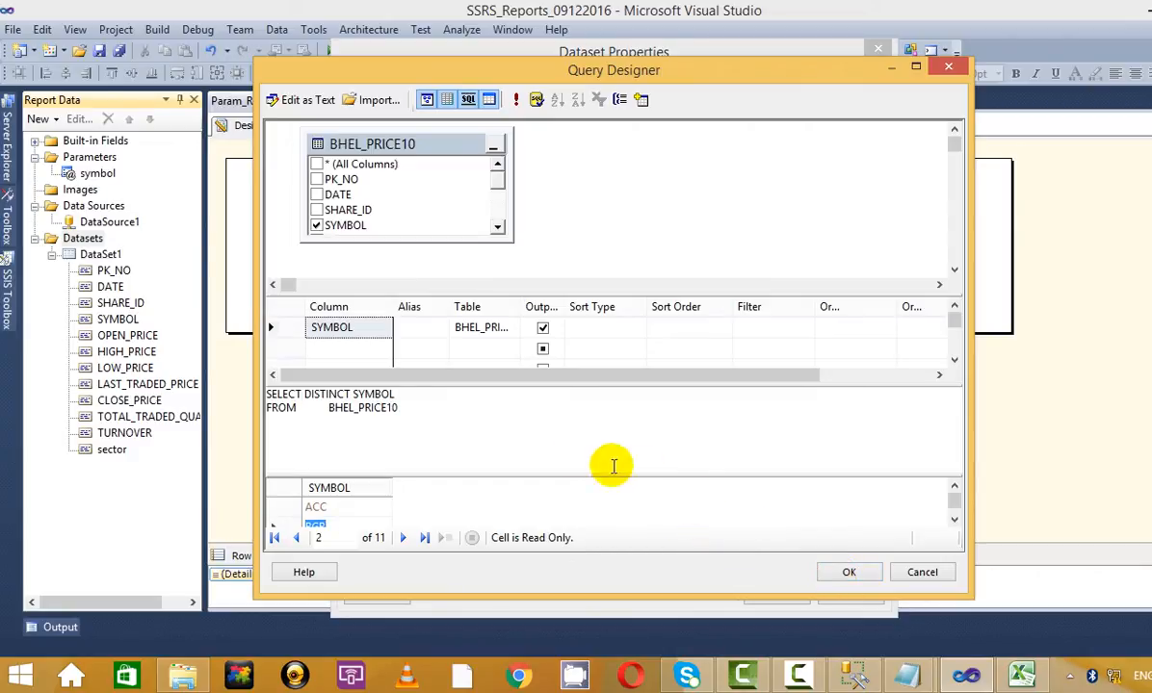
pyautogui.click(445, 411)
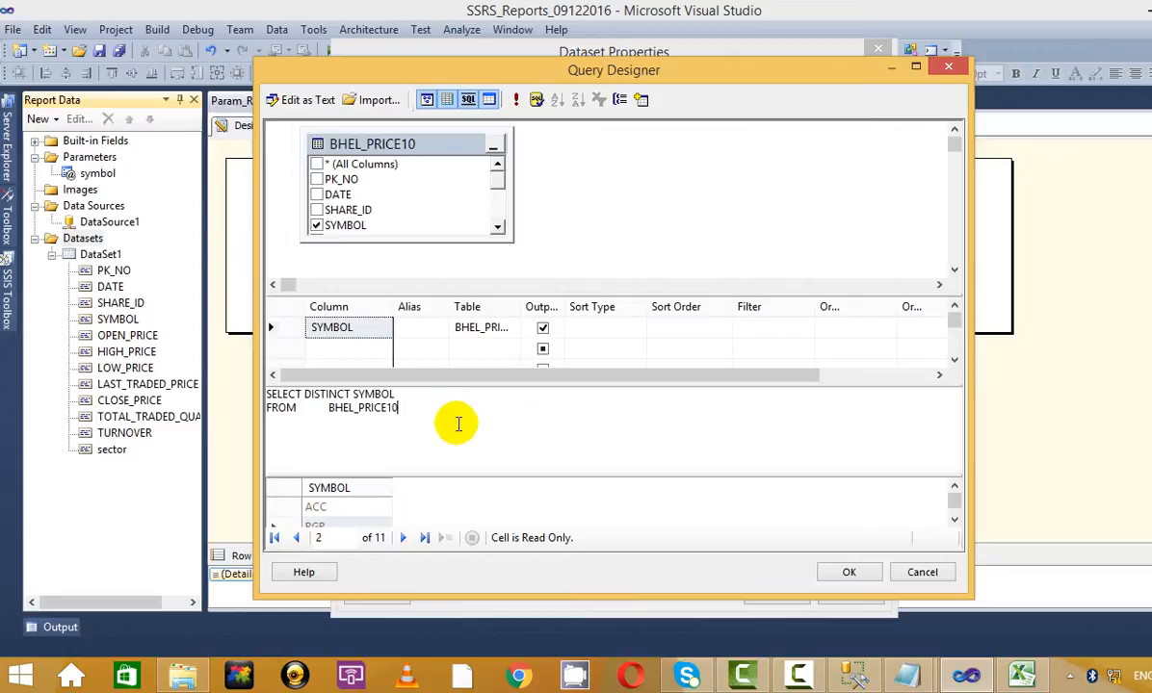
pyautogui.click(826, 581)
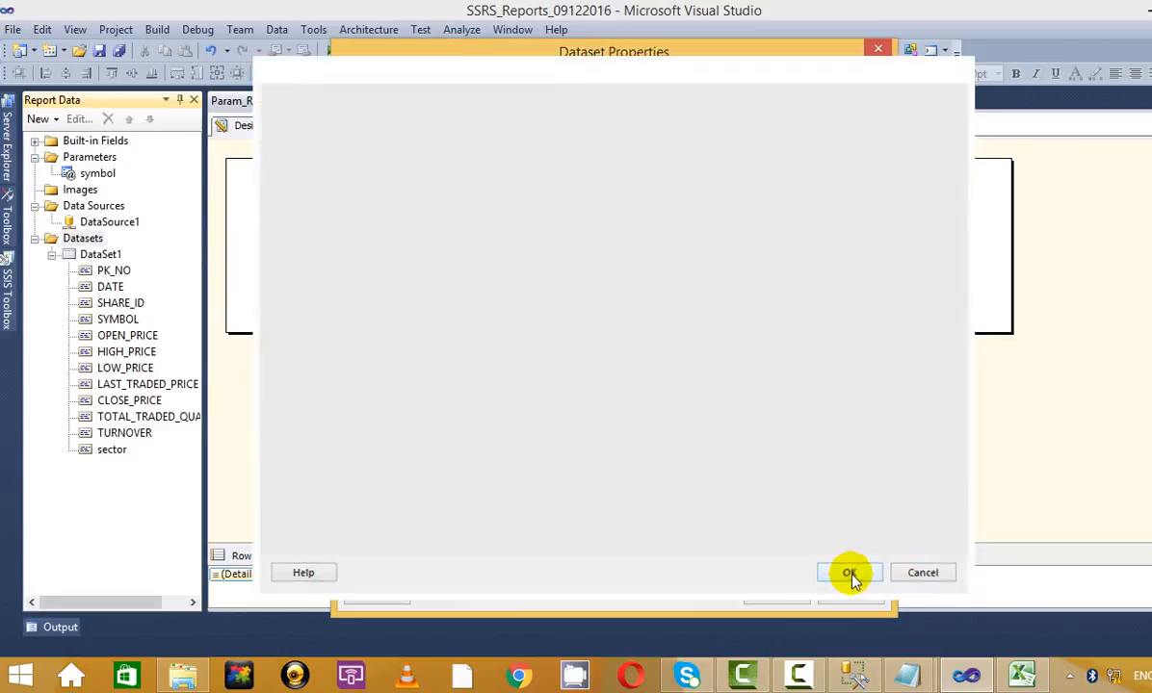
pyautogui.click(766, 596)
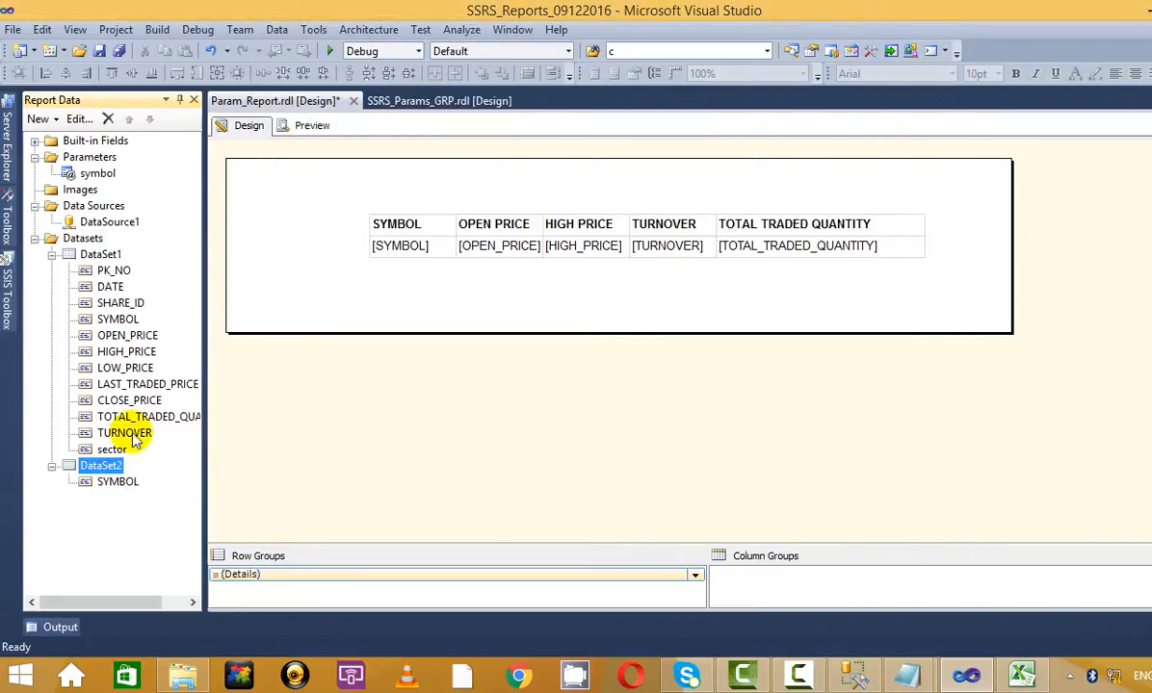
pyautogui.click(342, 193)
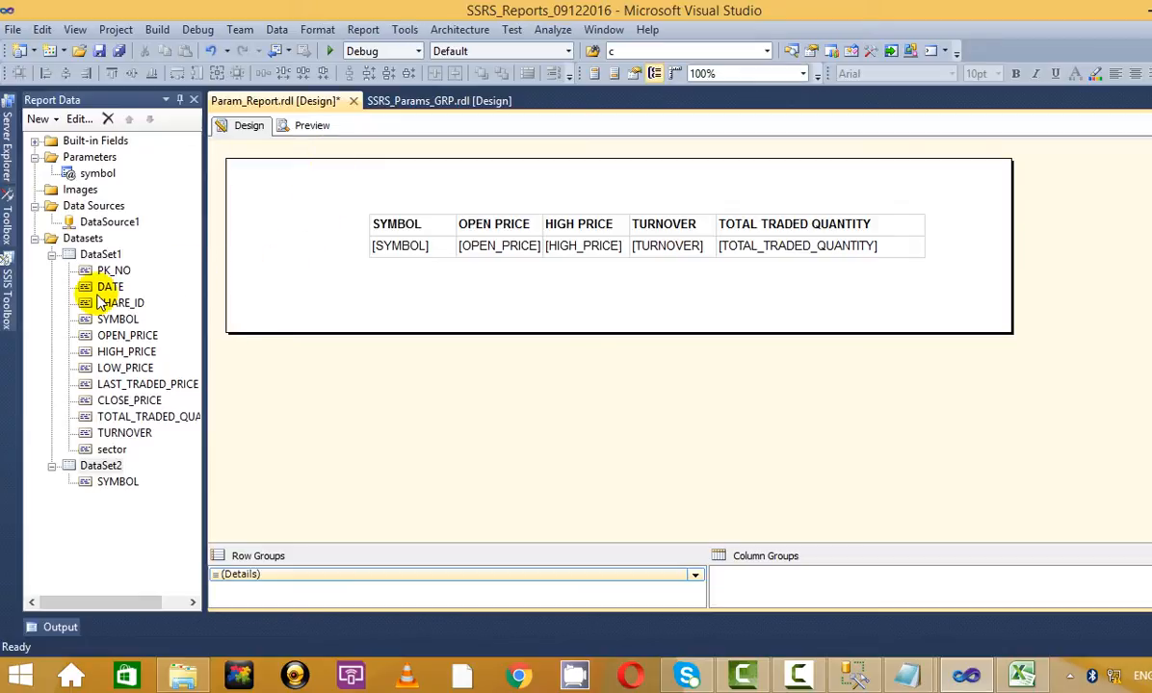
# - Preview the report again with acc entered as the symbol
pyautogui.click(310, 126)
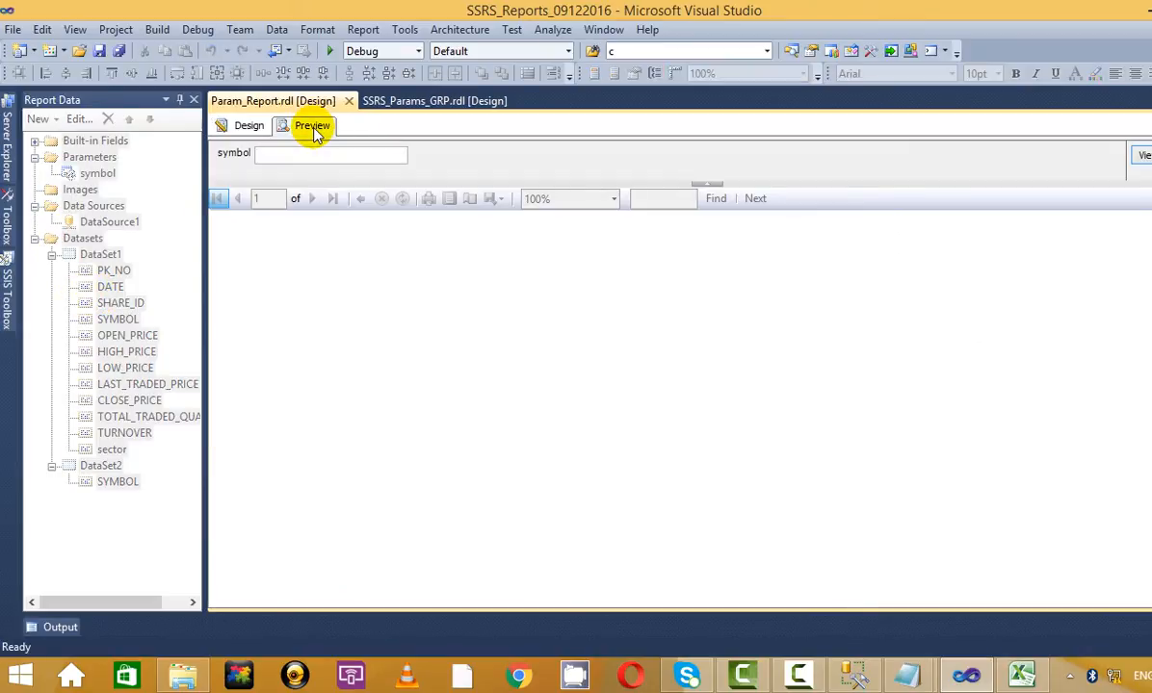
pyautogui.click(327, 155)
pyautogui.write('acc')
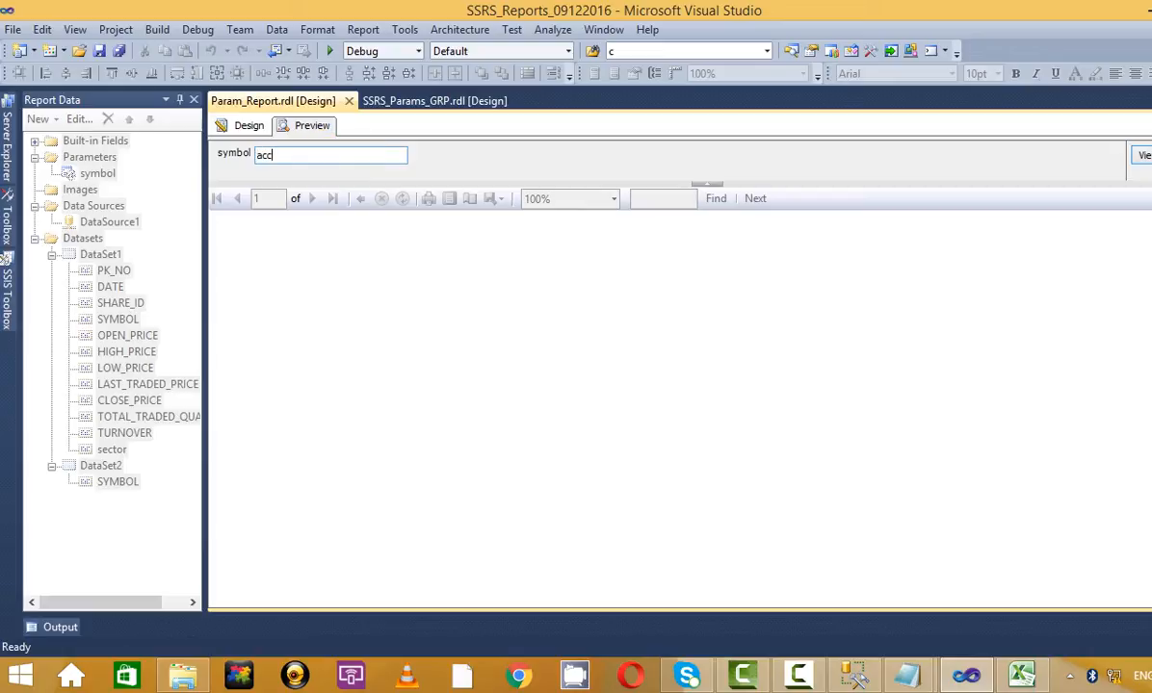
pyautogui.press('Return')
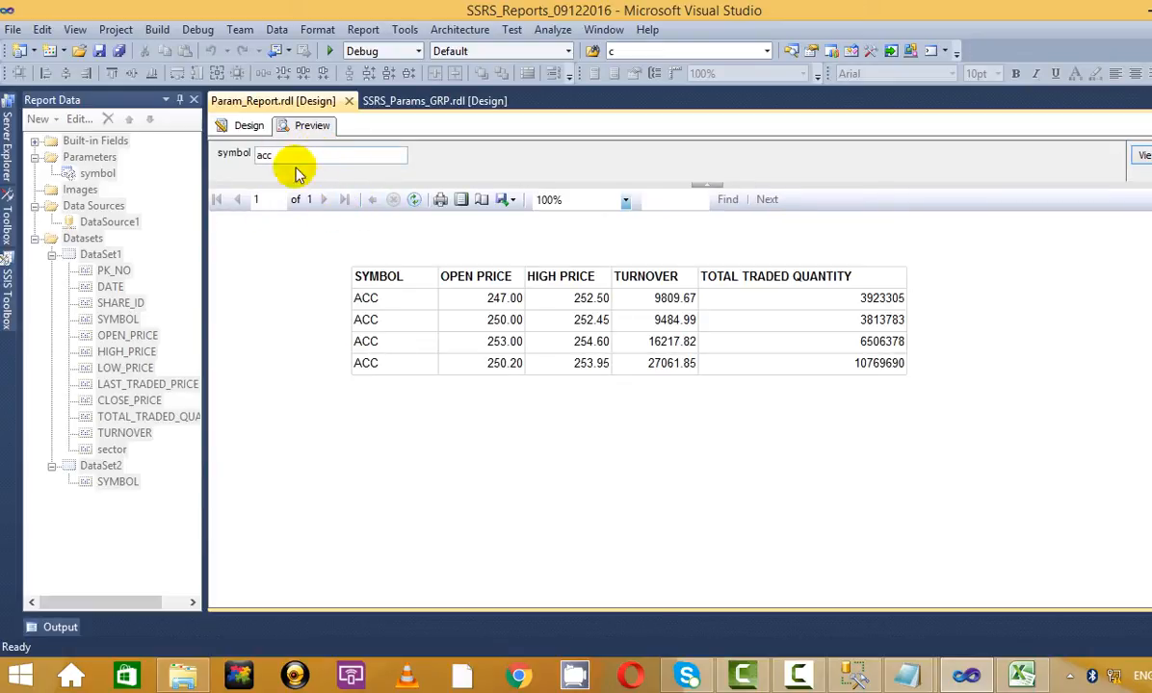
# - Set the symbol parameter's available values to come from a query, using DataSet2 as the dataset
pyautogui.click(249, 126)
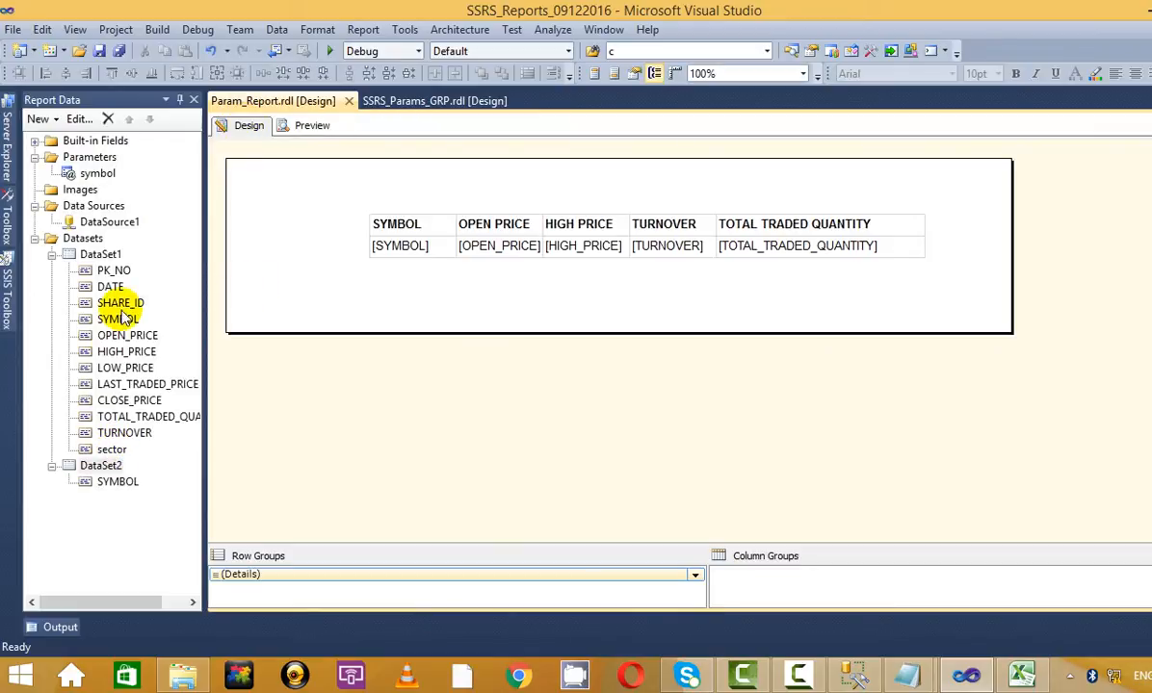
pyautogui.rightClick(96, 174)
pyautogui.click(164, 210)
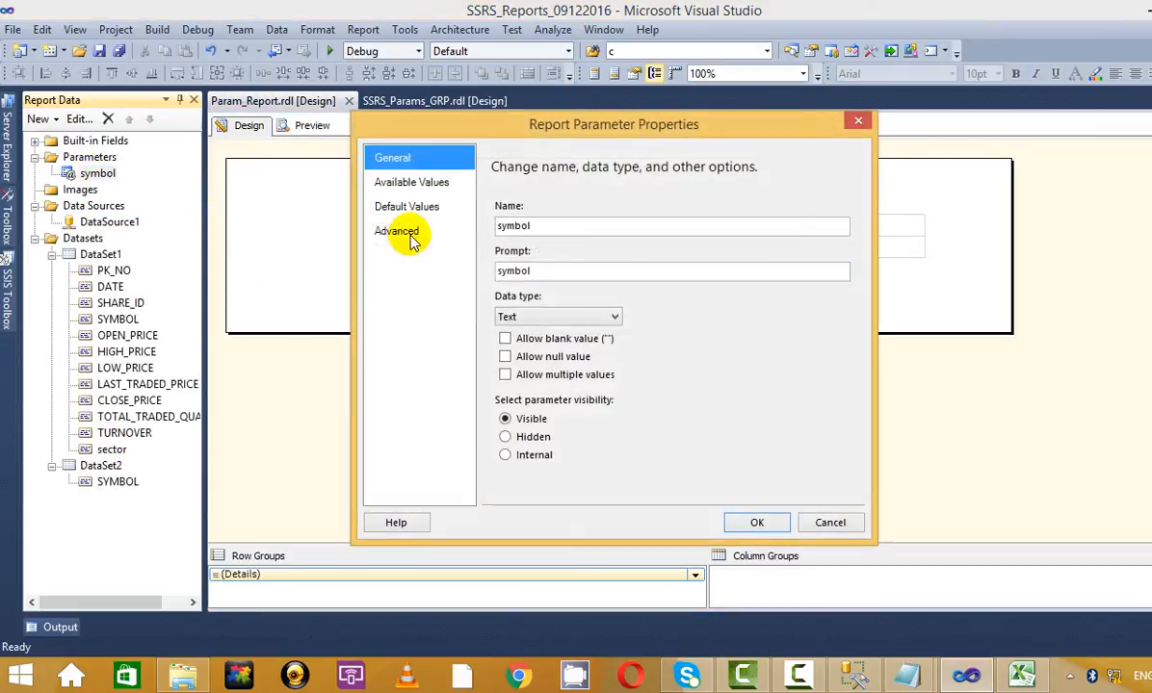
pyautogui.click(424, 189)
pyautogui.click(423, 206)
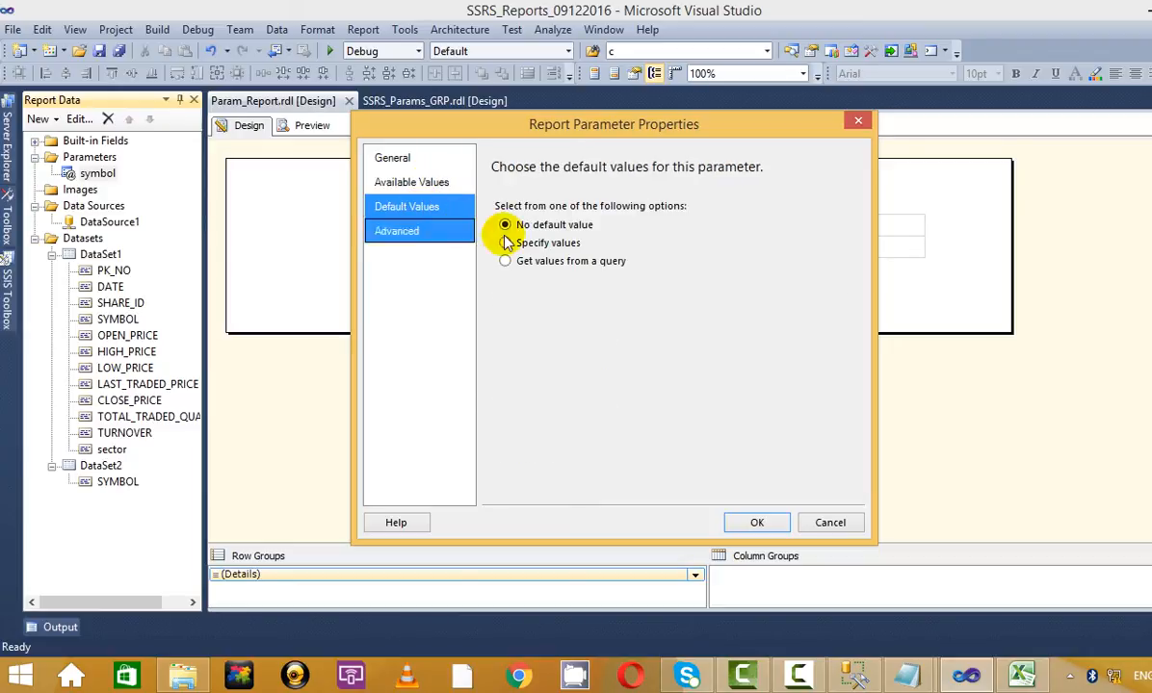
pyautogui.click(414, 184)
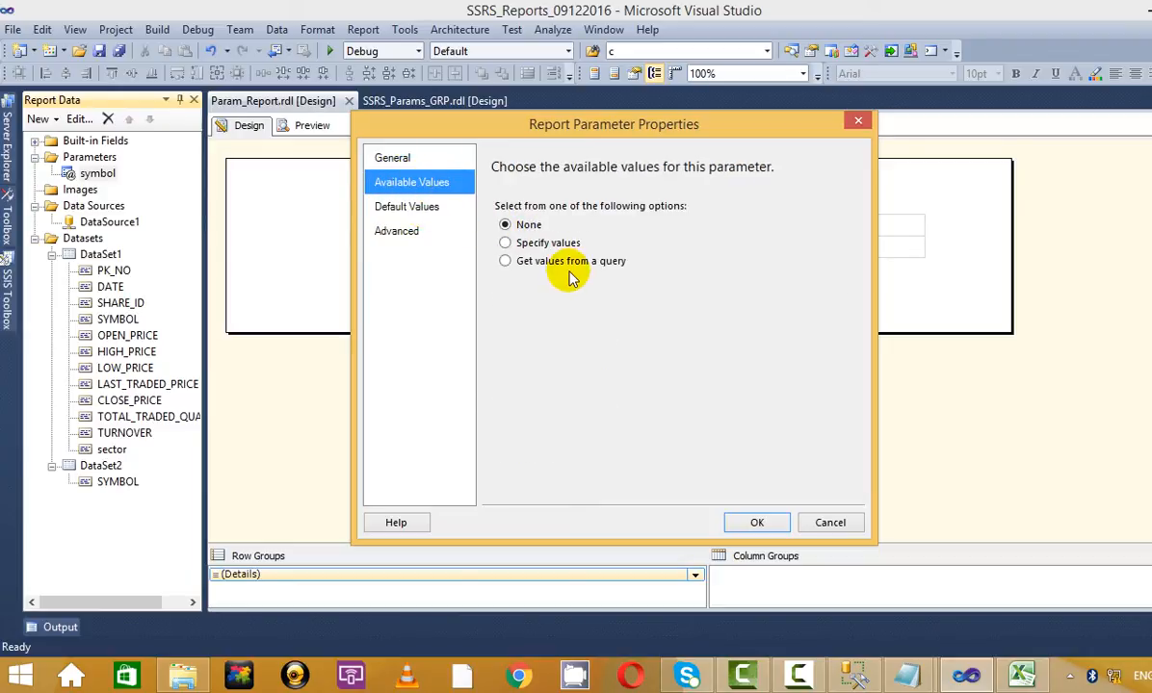
pyautogui.click(507, 262)
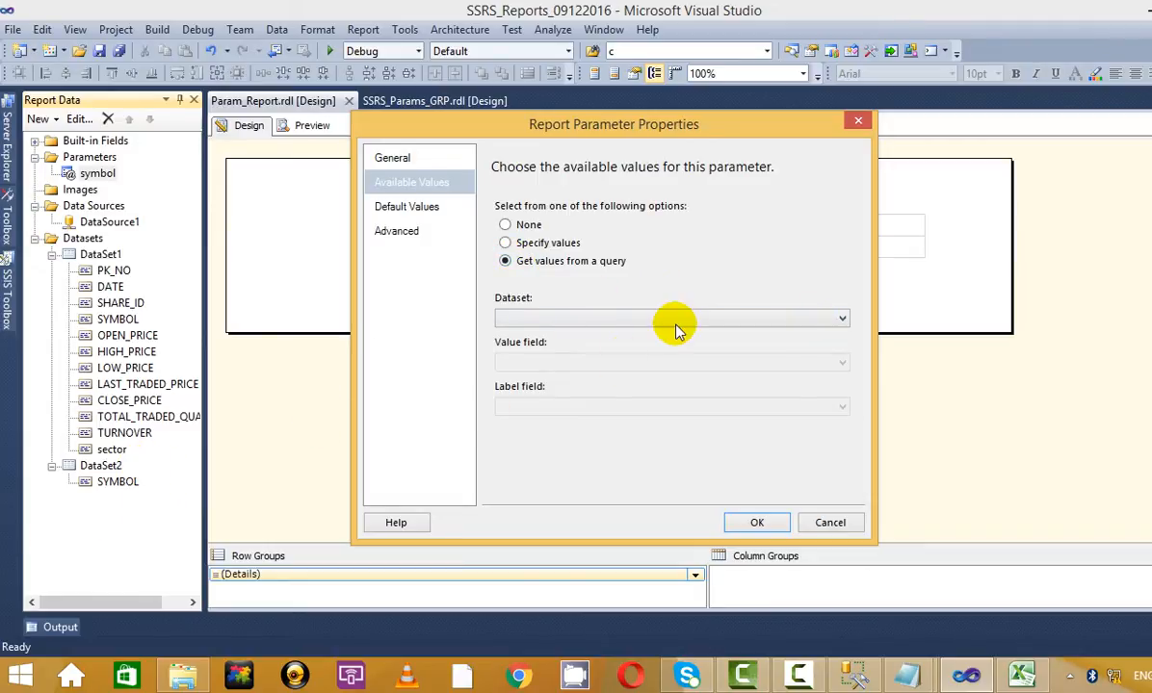
pyautogui.click(713, 319)
pyautogui.click(608, 346)
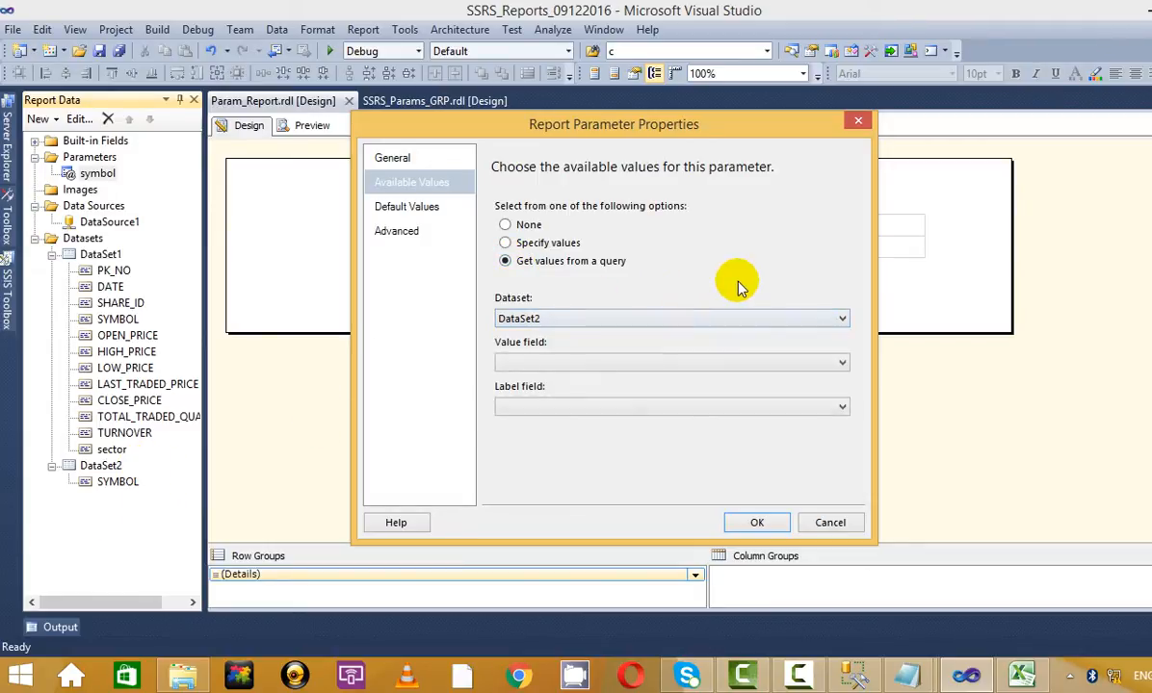
# - Choose SYMBOL as both the value field and the label field, and apply the parameter properties
pyautogui.click(818, 362)
pyautogui.click(609, 382)
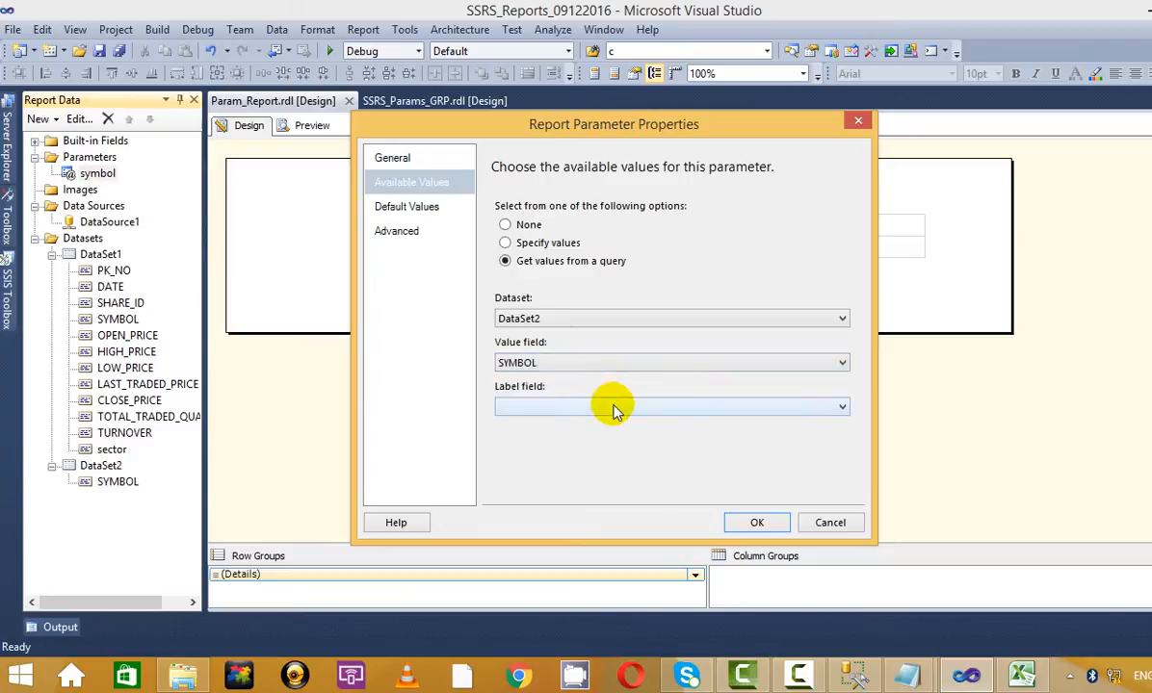
pyautogui.click(611, 406)
pyautogui.click(605, 422)
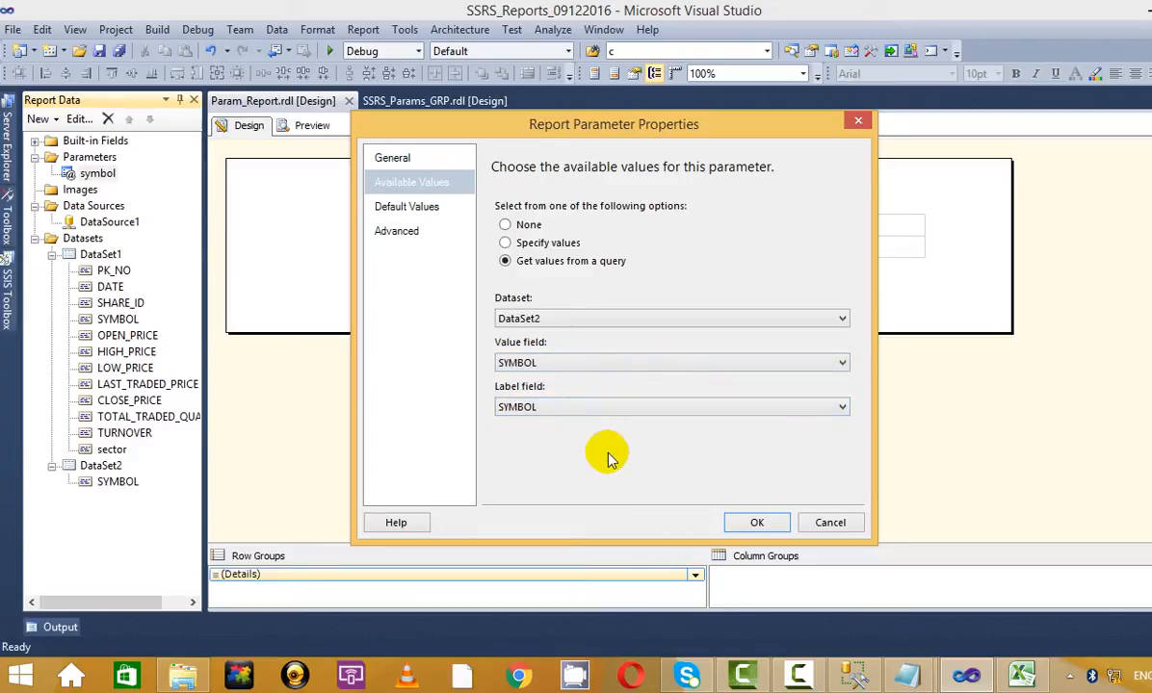
pyautogui.click(761, 522)
# - Preview the report with ACC selected as the symbol
pyautogui.click(306, 126)
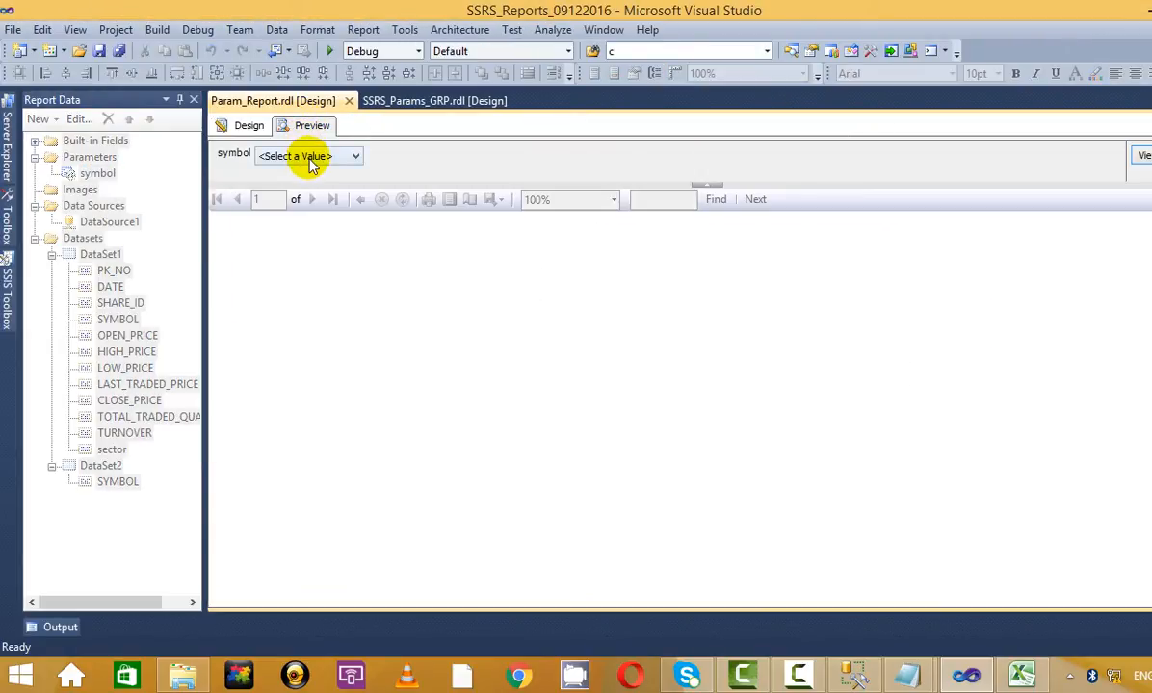
pyautogui.click(306, 157)
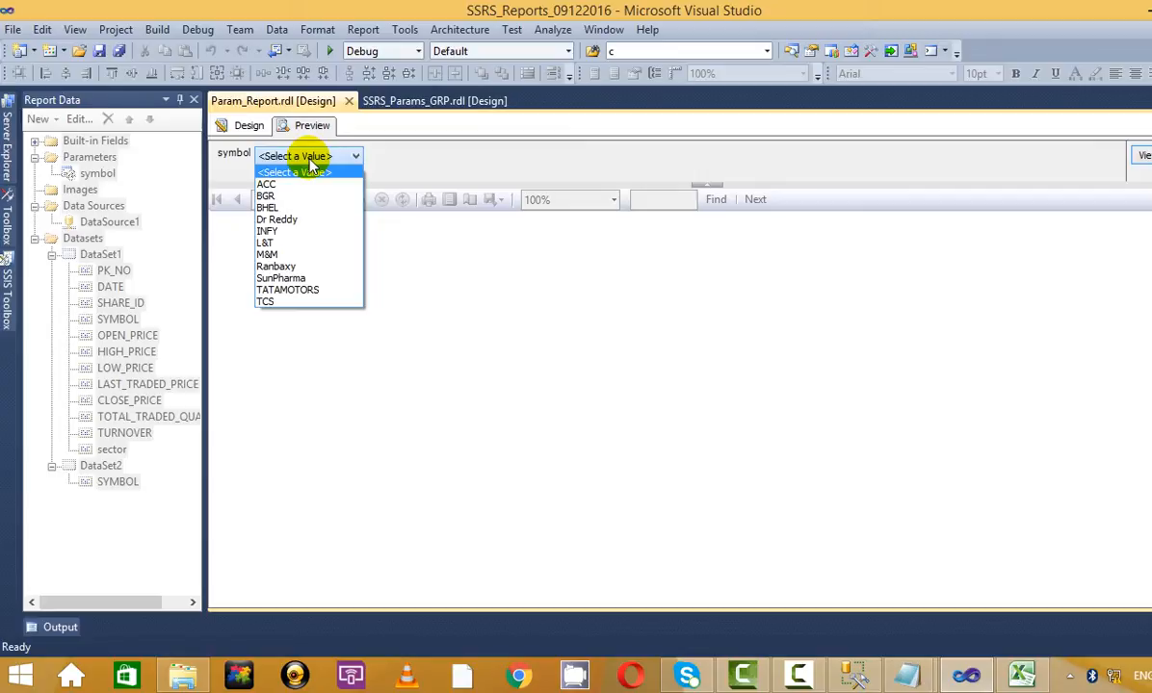
pyautogui.click(267, 184)
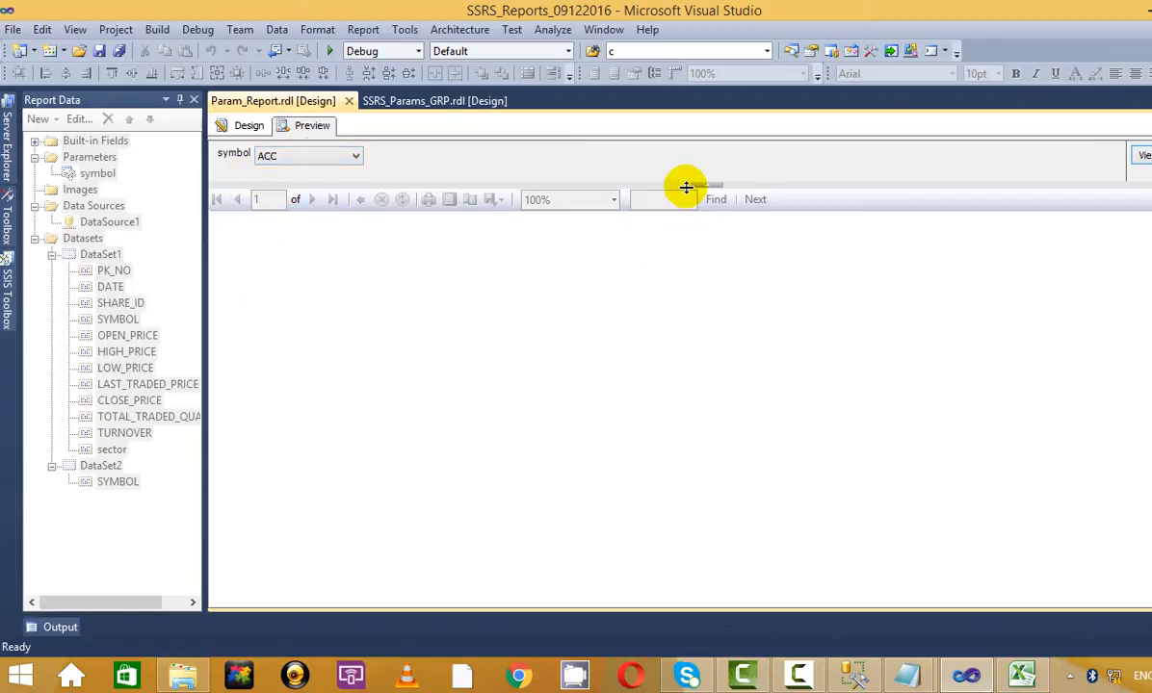
pyautogui.click(1142, 155)
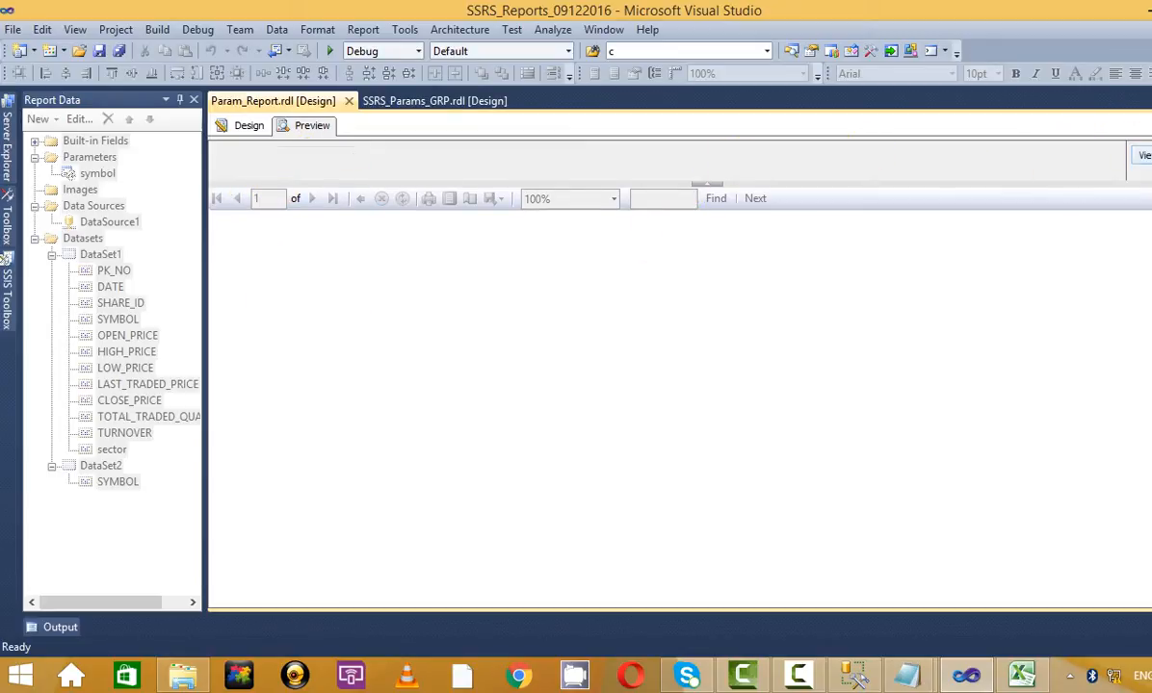
# - Run the previewed report for the symbols BGR, Dr Reddy and INFY in turn
pyautogui.click(334, 157)
pyautogui.click(291, 200)
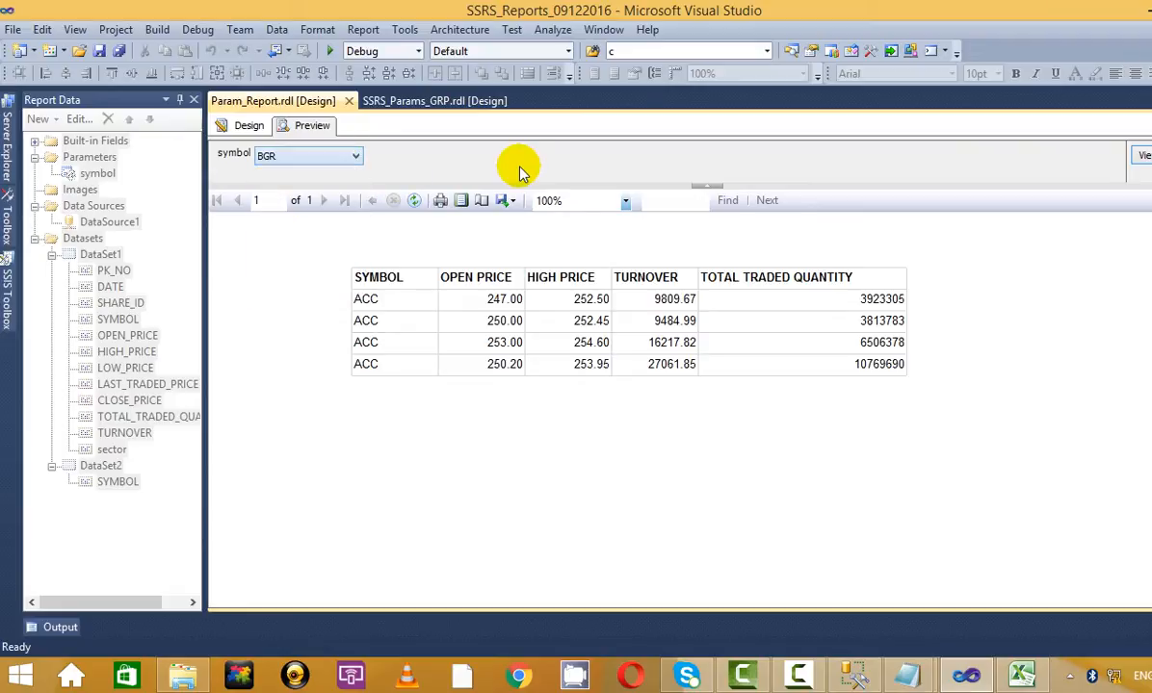
pyautogui.click(1142, 155)
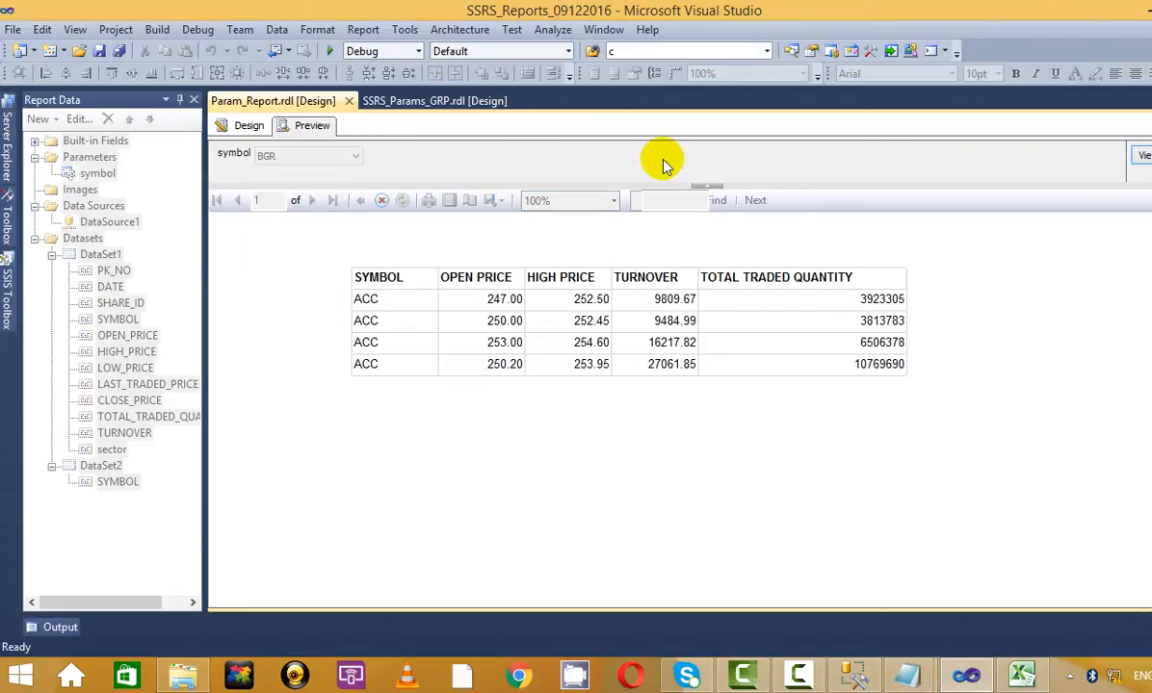
pyautogui.click(303, 157)
pyautogui.click(315, 212)
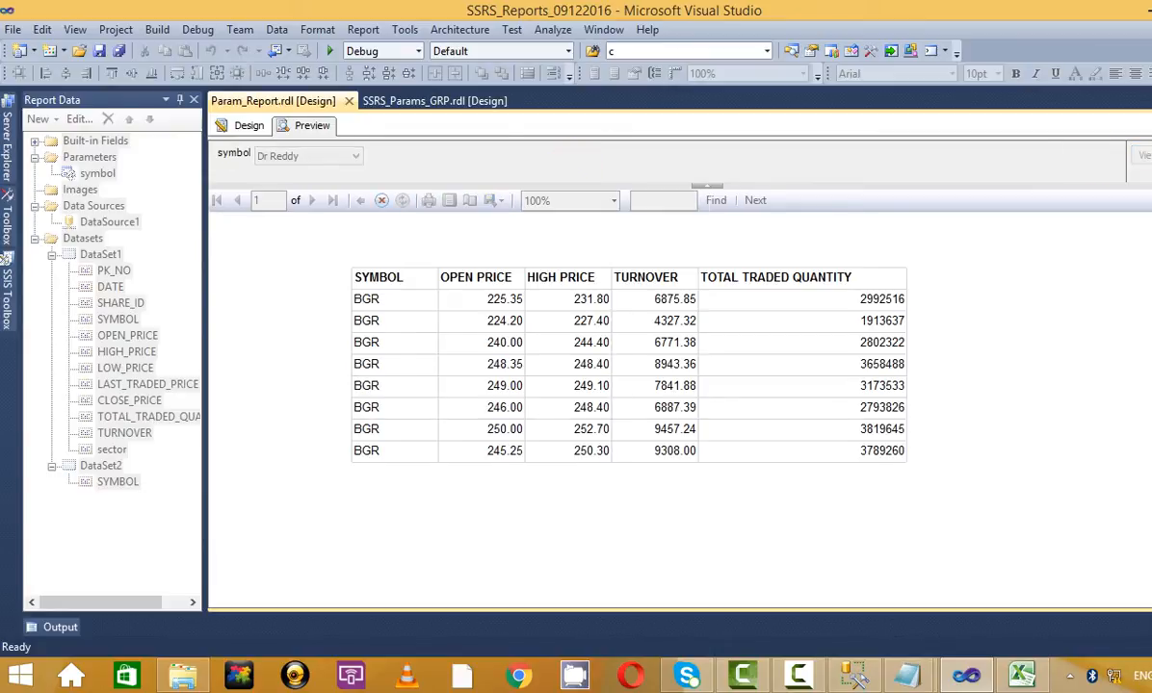
pyautogui.click(327, 158)
pyautogui.click(308, 221)
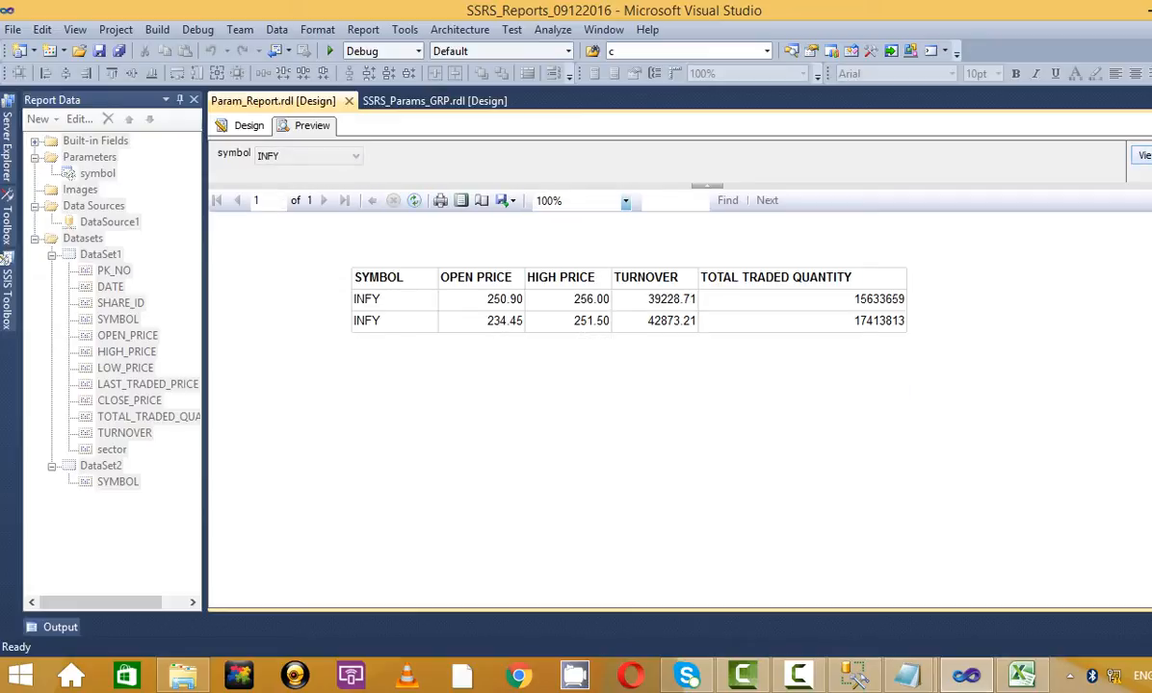
pyautogui.click(240, 125)
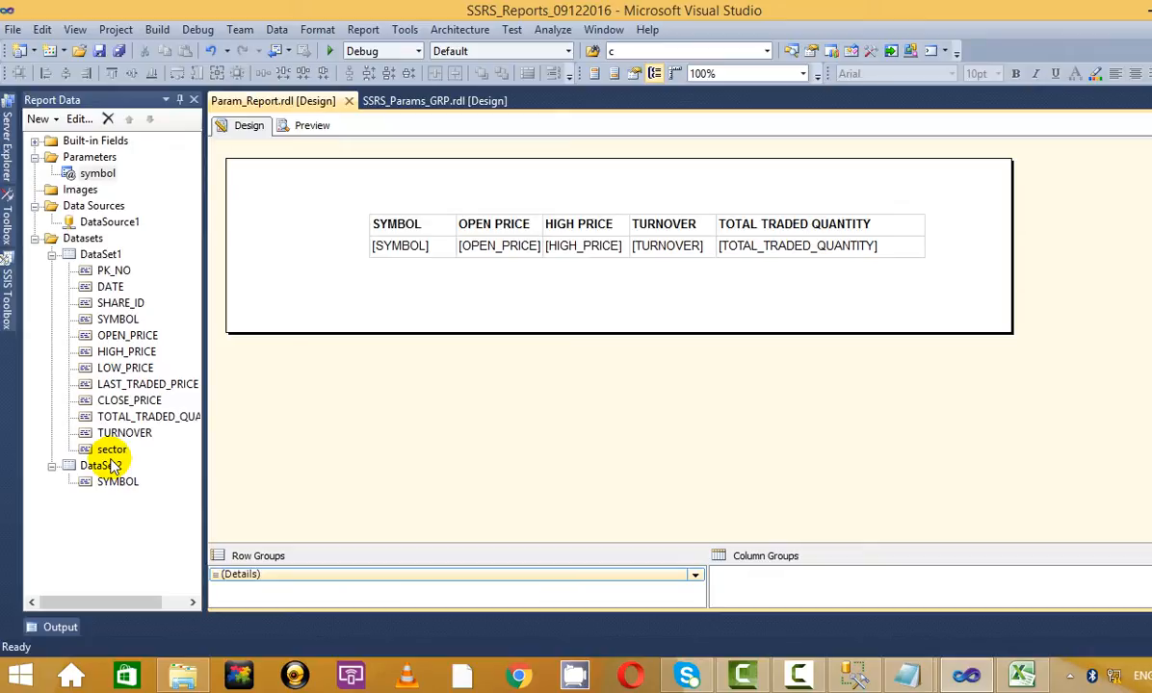
pyautogui.rightClick(113, 255)
pyautogui.click(198, 308)
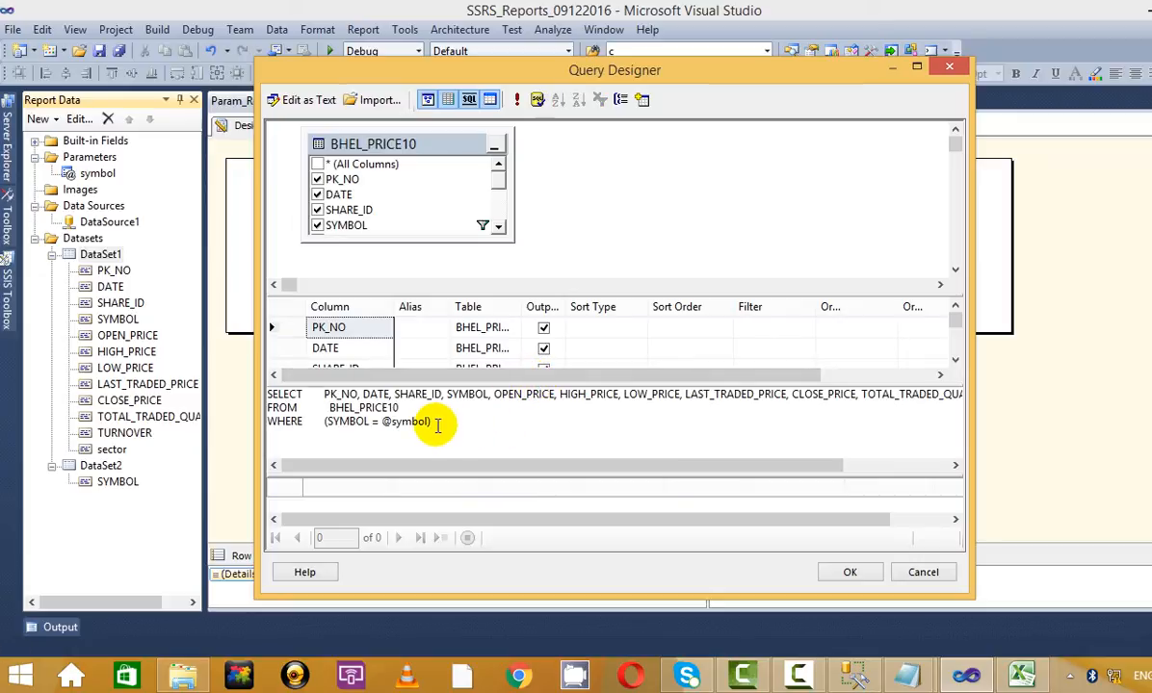
pyautogui.click(438, 422)
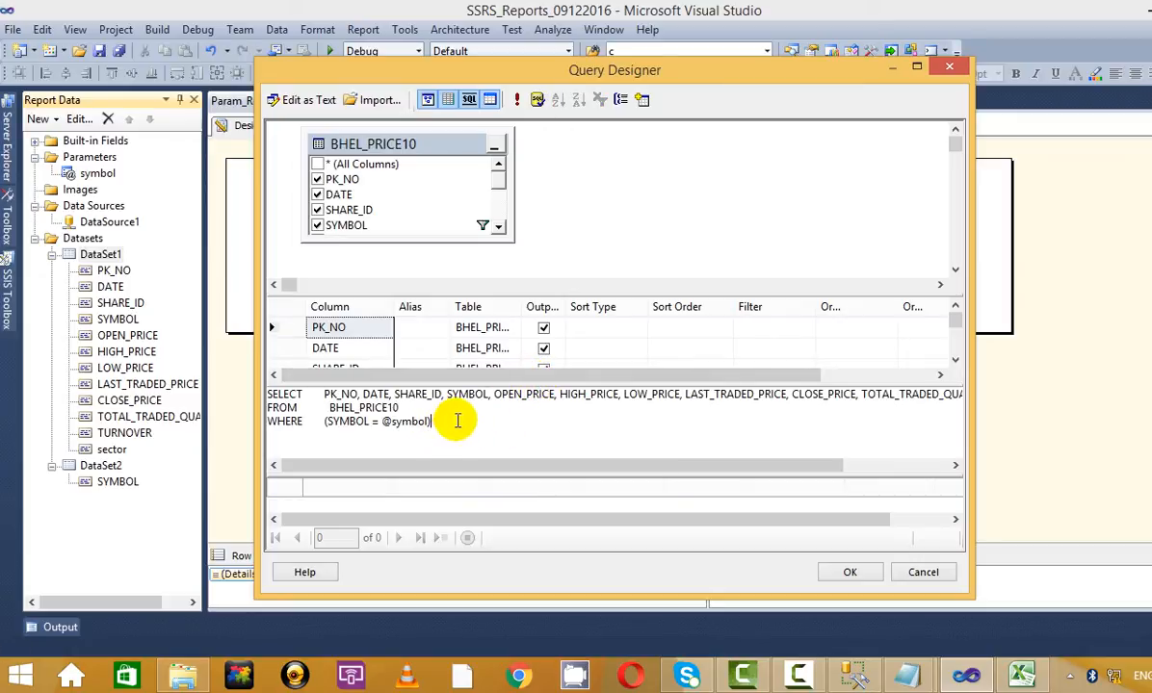
pyautogui.click(321, 423)
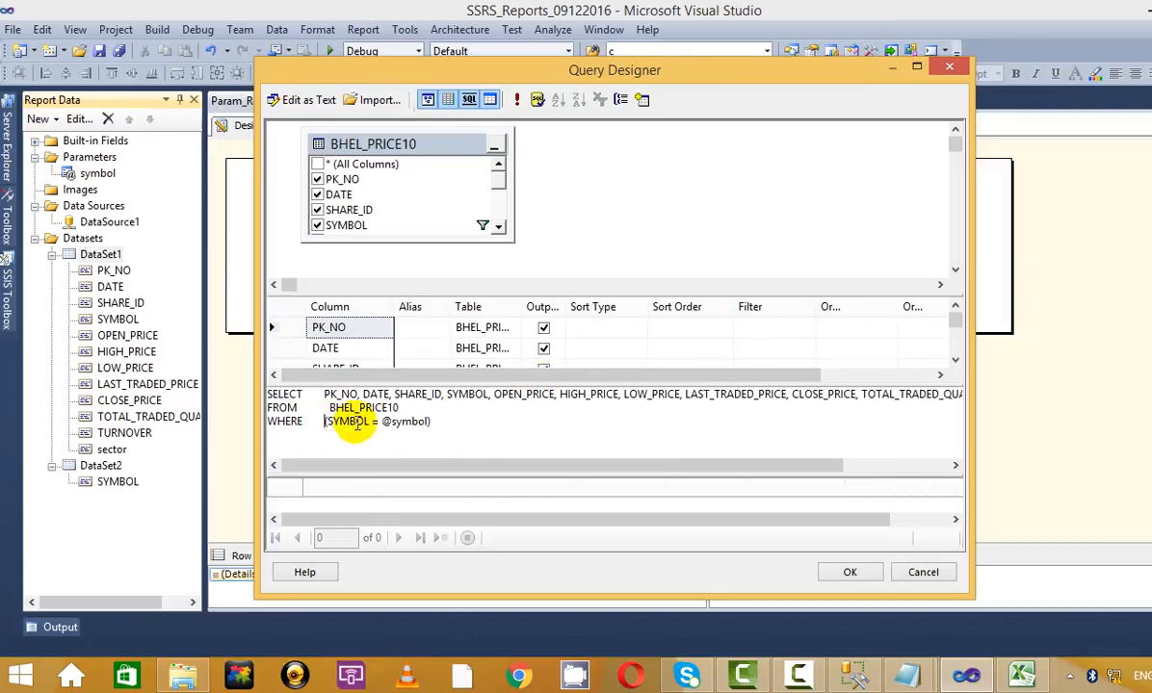
pyautogui.click(481, 417)
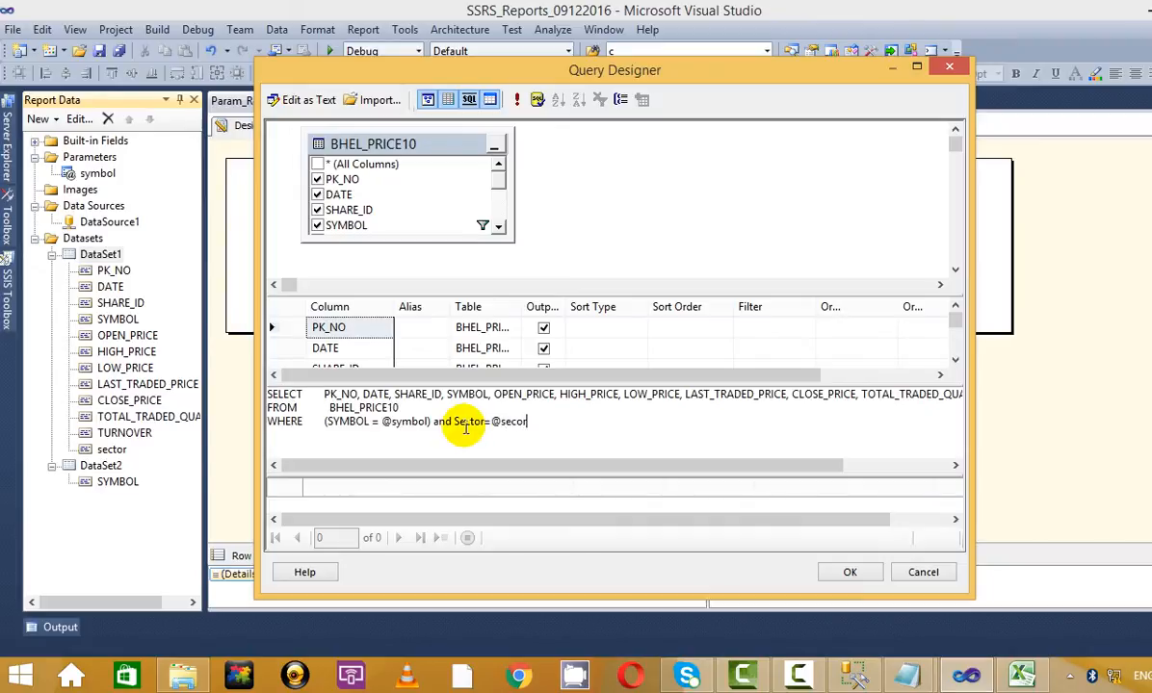
pyautogui.write('tor')
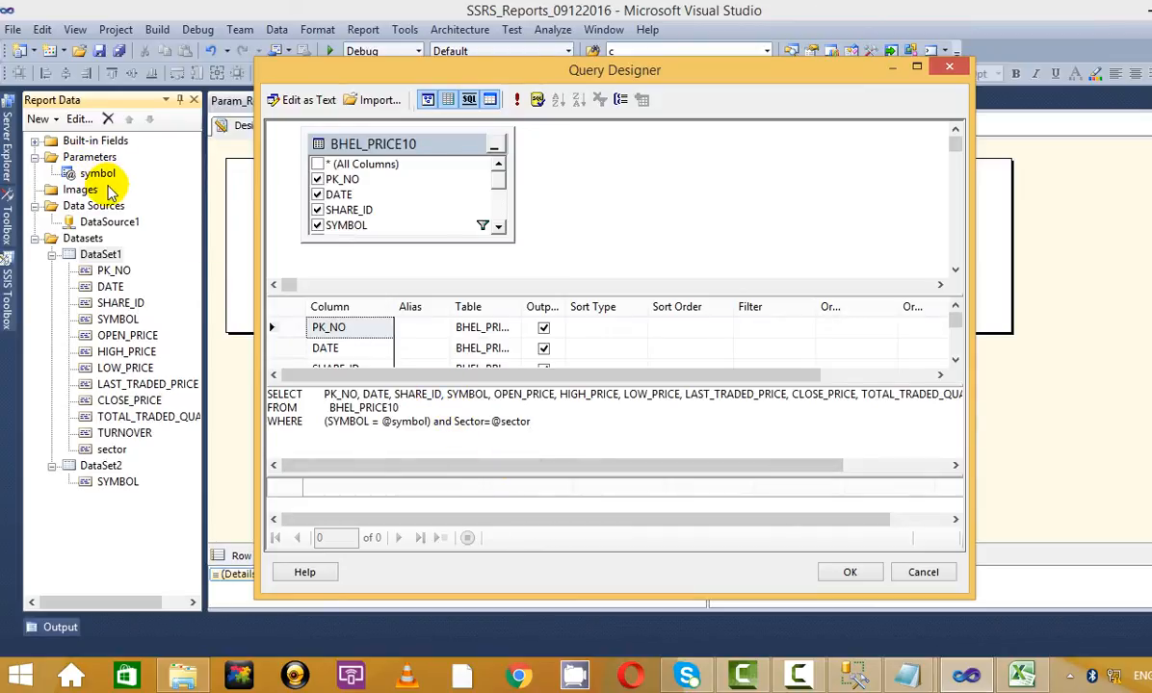
pyautogui.click(850, 572)
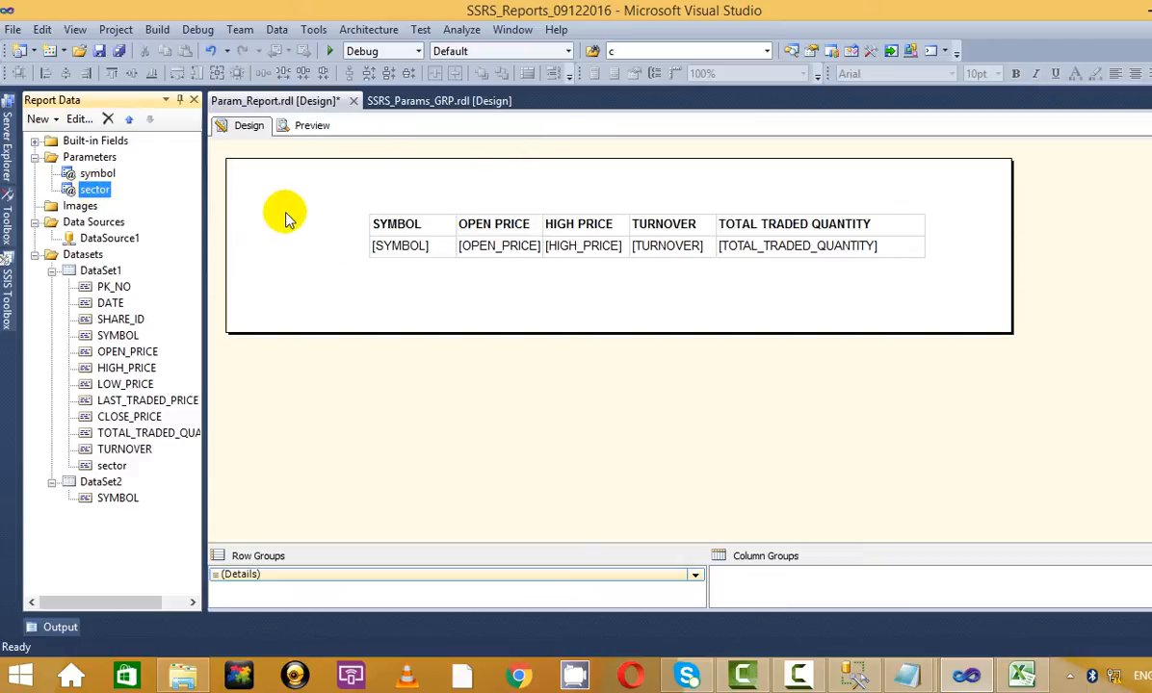
# - Preview the report with ACC selected as the symbol and cement entered as the sector
pyautogui.click(312, 126)
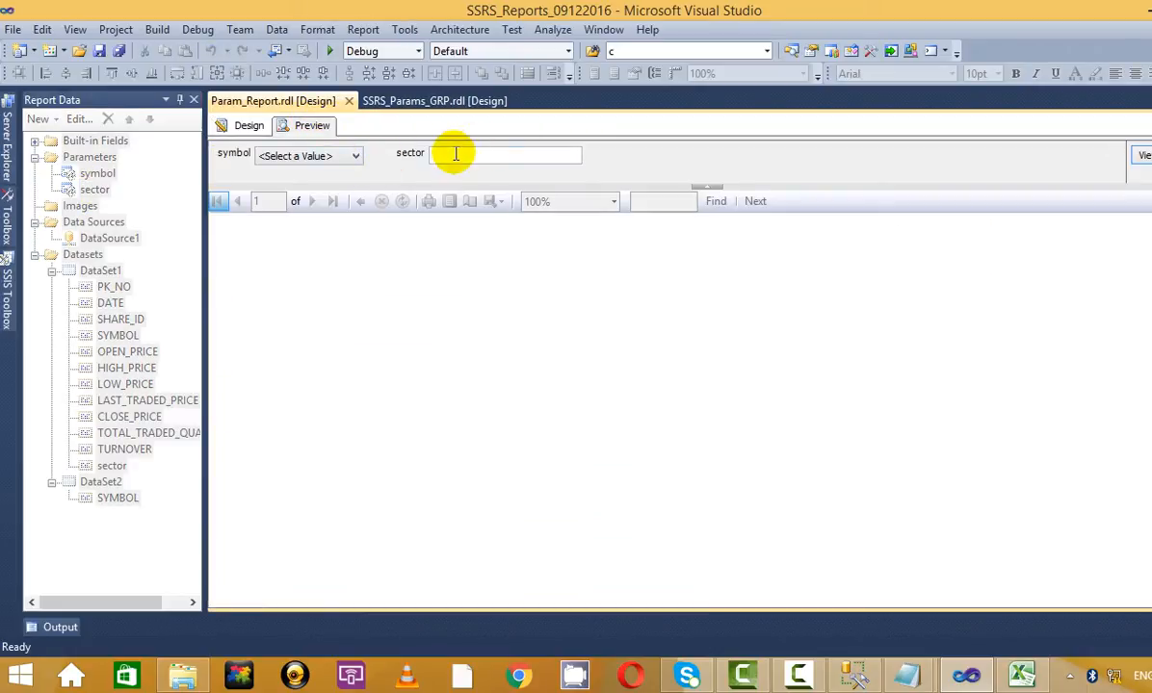
pyautogui.click(312, 156)
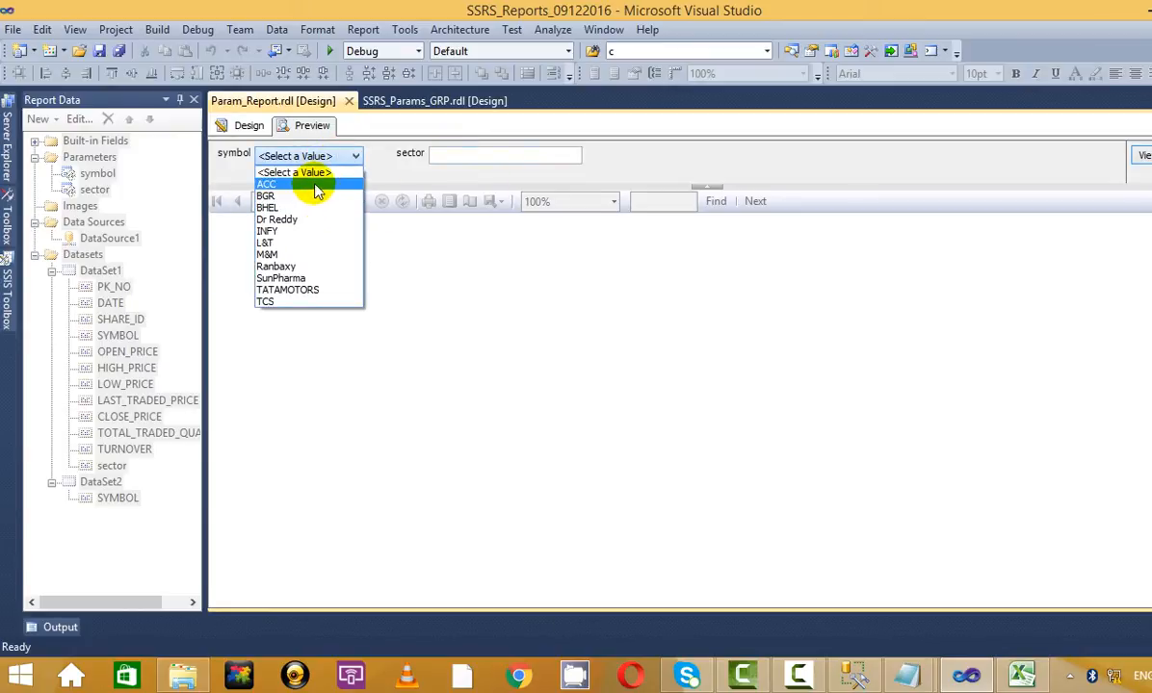
pyautogui.click(317, 185)
pyautogui.click(460, 154)
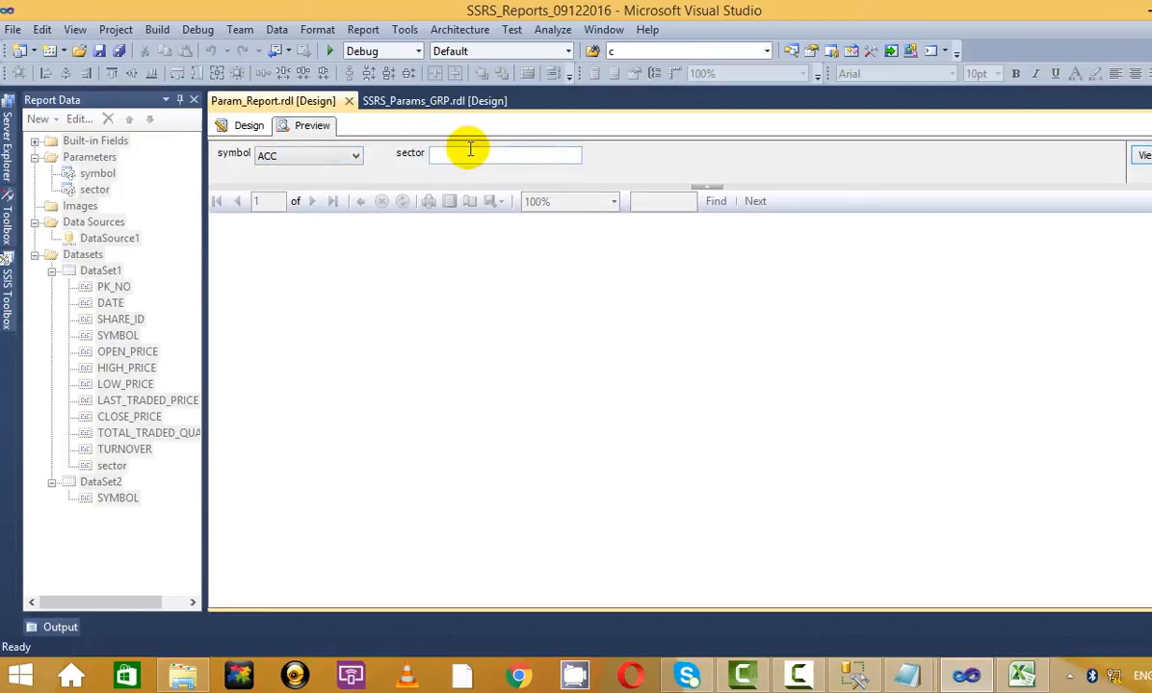
pyautogui.write('c')
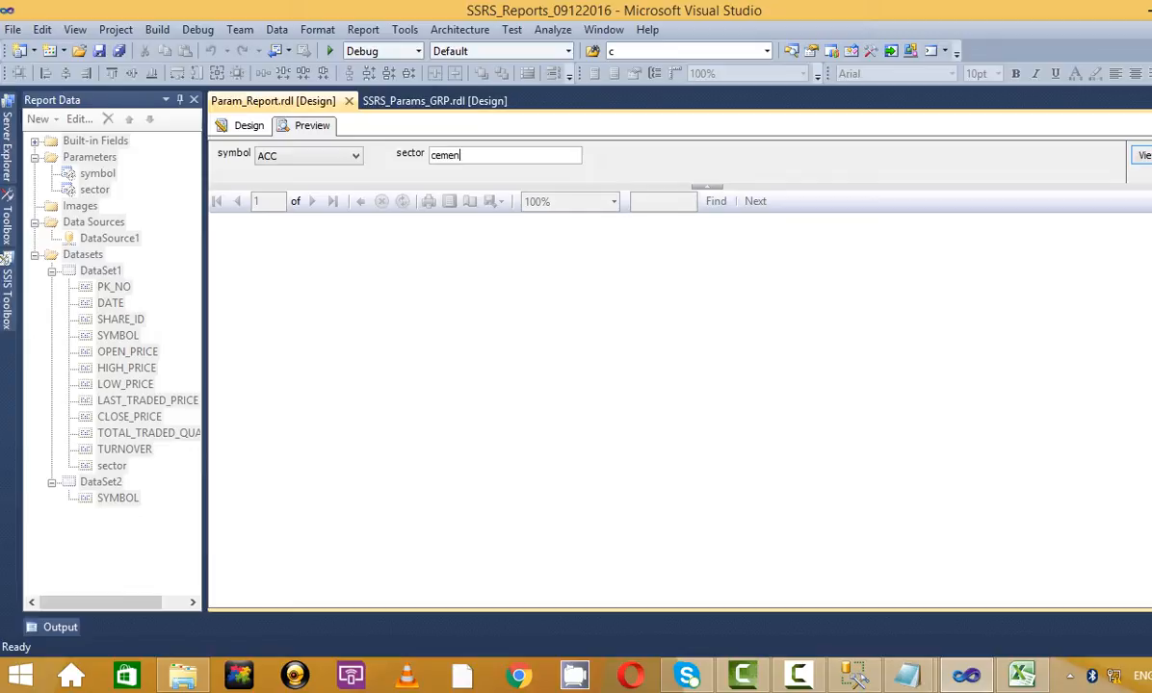
pyautogui.write('emen')
pyautogui.press('Return')
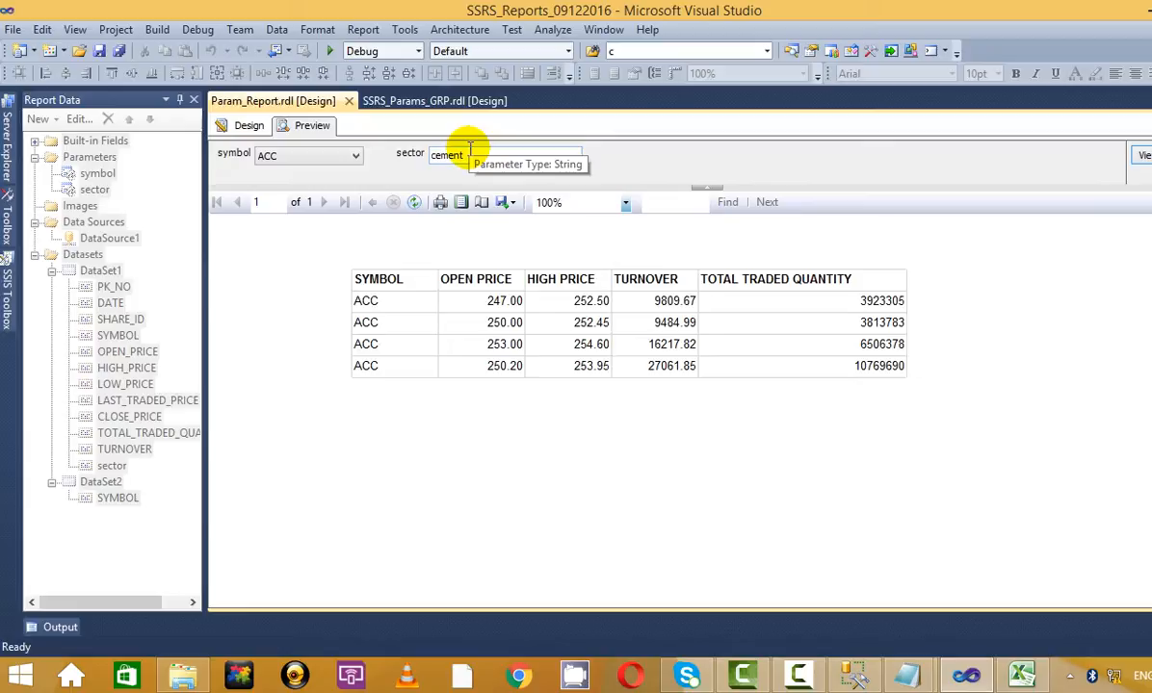
# - In the report design, add DataSet1's sector field as a new first column of the table, before SYMBOL
pyautogui.click(227, 125)
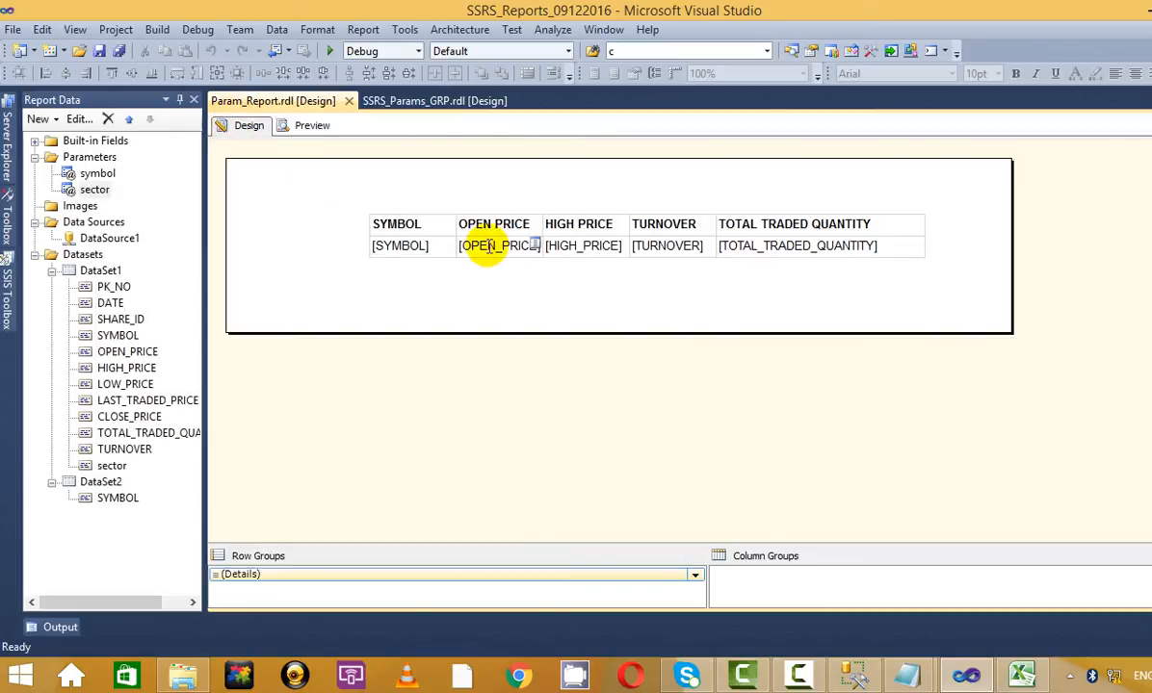
pyautogui.click(376, 249)
pyautogui.click(346, 249)
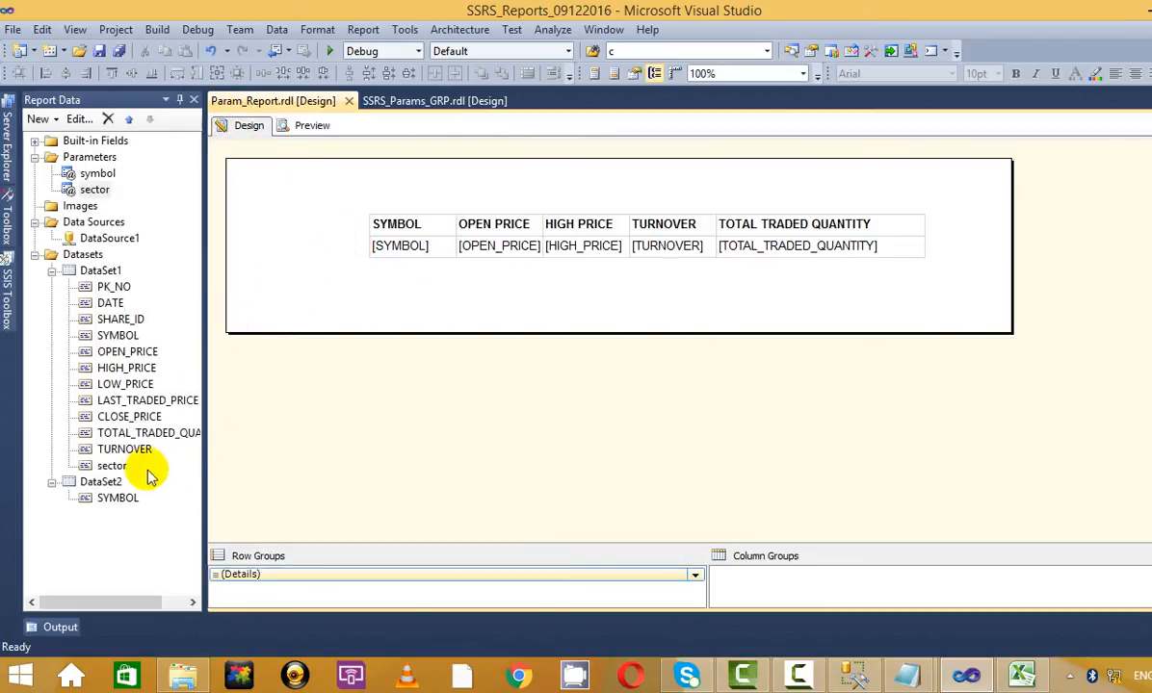
pyautogui.moveTo(108, 466)
pyautogui.mouseDown()
pyautogui.moveTo(304, 342)
pyautogui.moveTo(368, 221)
pyautogui.moveTo(347, 277)
pyautogui.moveTo(30, 522)
pyautogui.moveTo(113, 457)
pyautogui.moveTo(142, 457)
pyautogui.moveTo(342, 239)
pyautogui.moveTo(376, 229)
pyautogui.mouseUp()
# - Preview the report with symbol BGR and sector it, and return to the report design
pyautogui.click(310, 126)
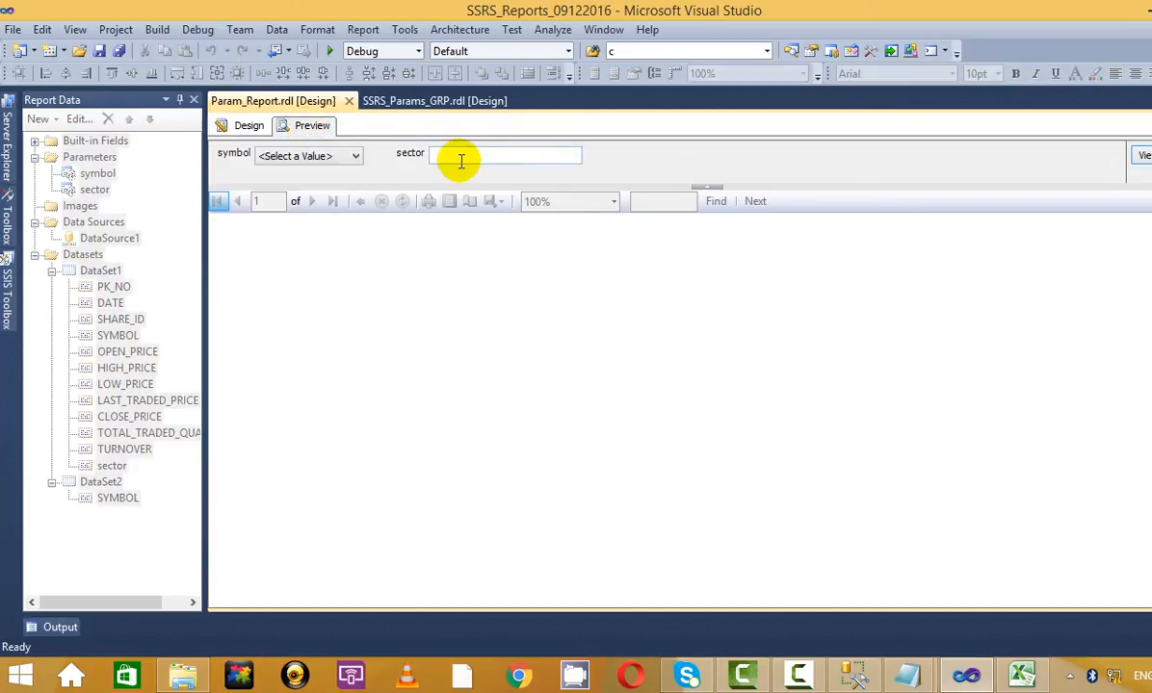
pyautogui.click(457, 157)
pyautogui.click(353, 158)
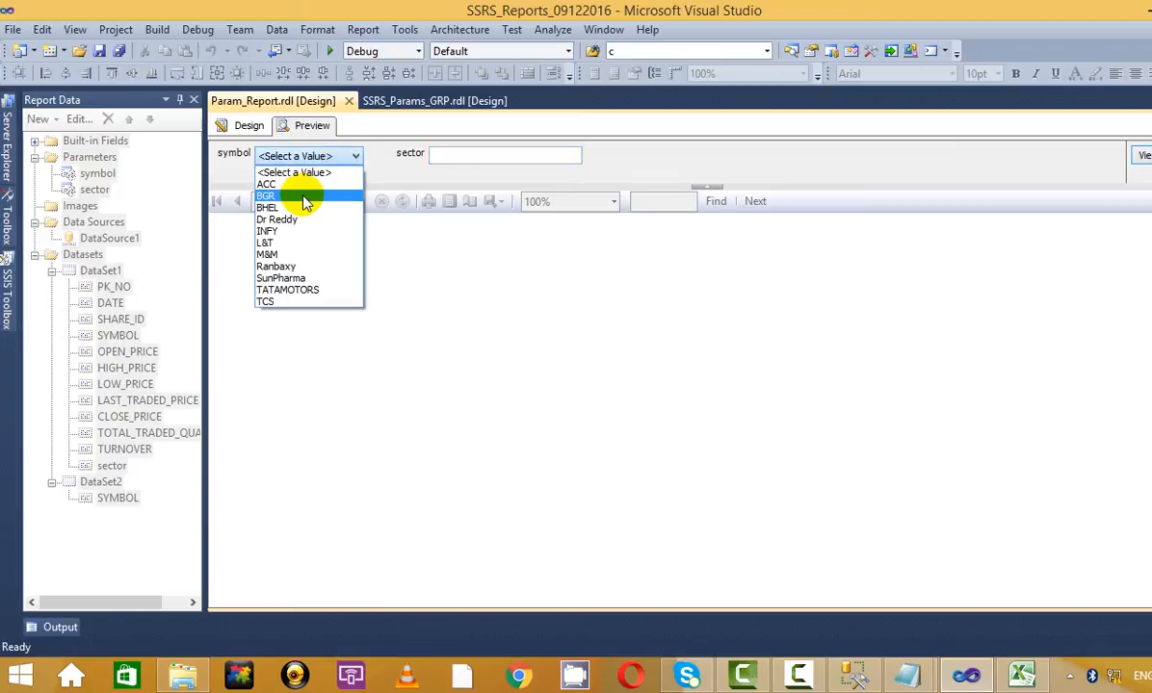
pyautogui.click(304, 198)
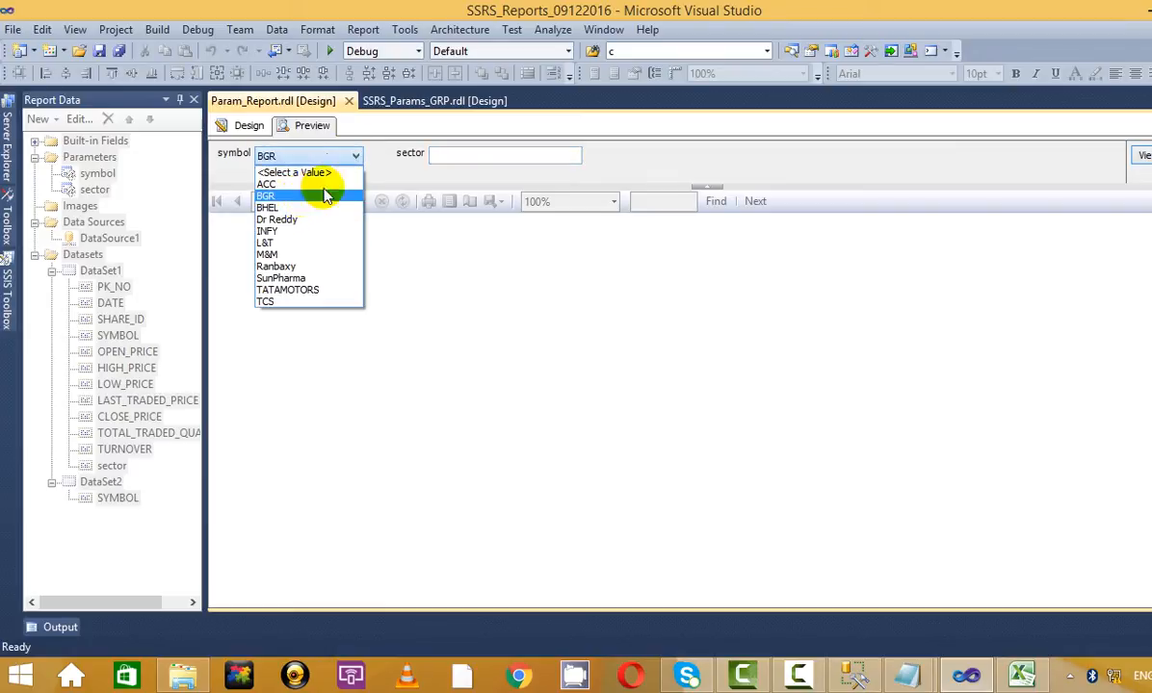
pyautogui.click(432, 155)
pyautogui.write('it')
pyautogui.press('Return')
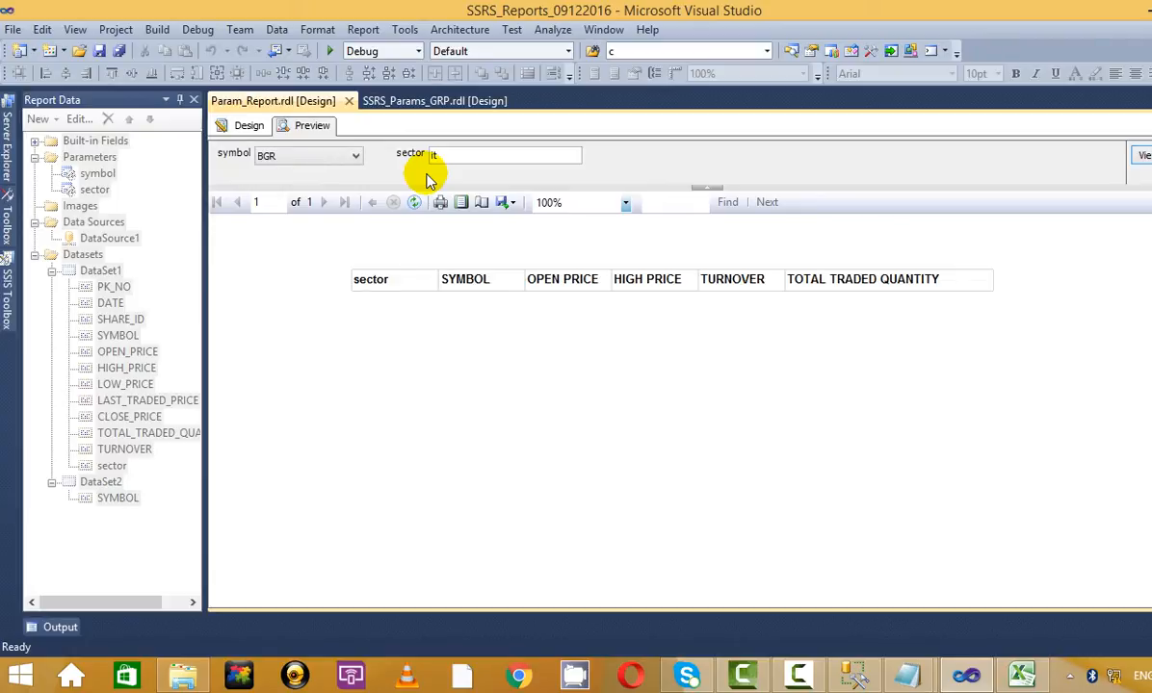
pyautogui.click(248, 125)
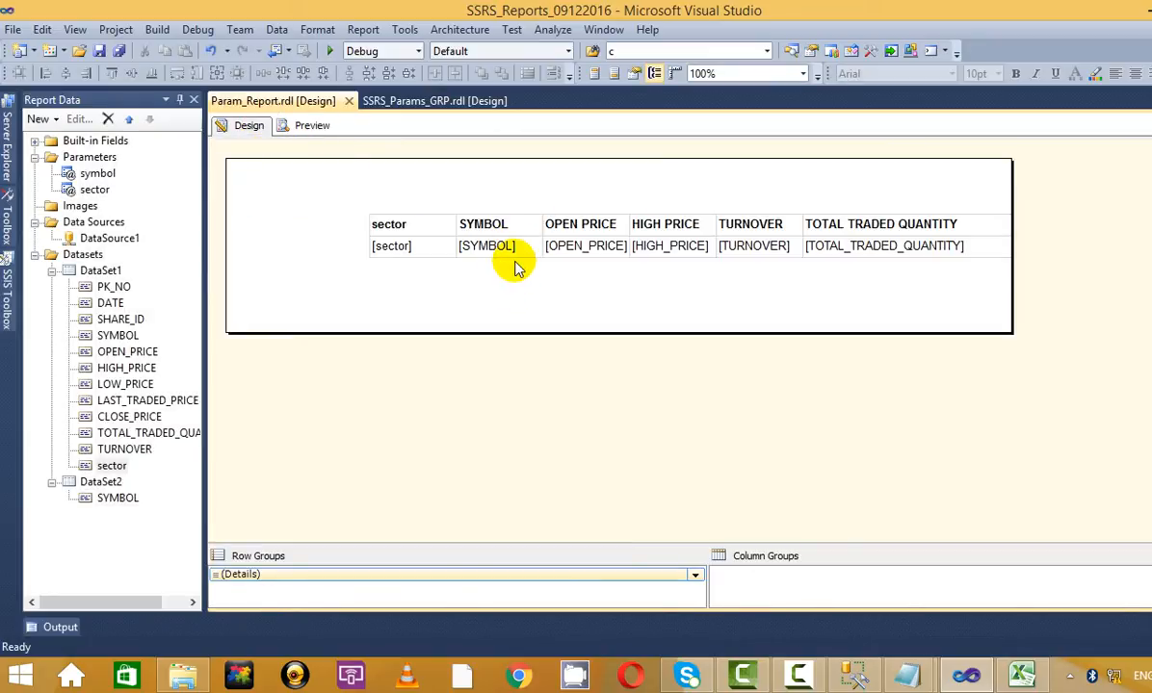
pyautogui.rightClick(91, 275)
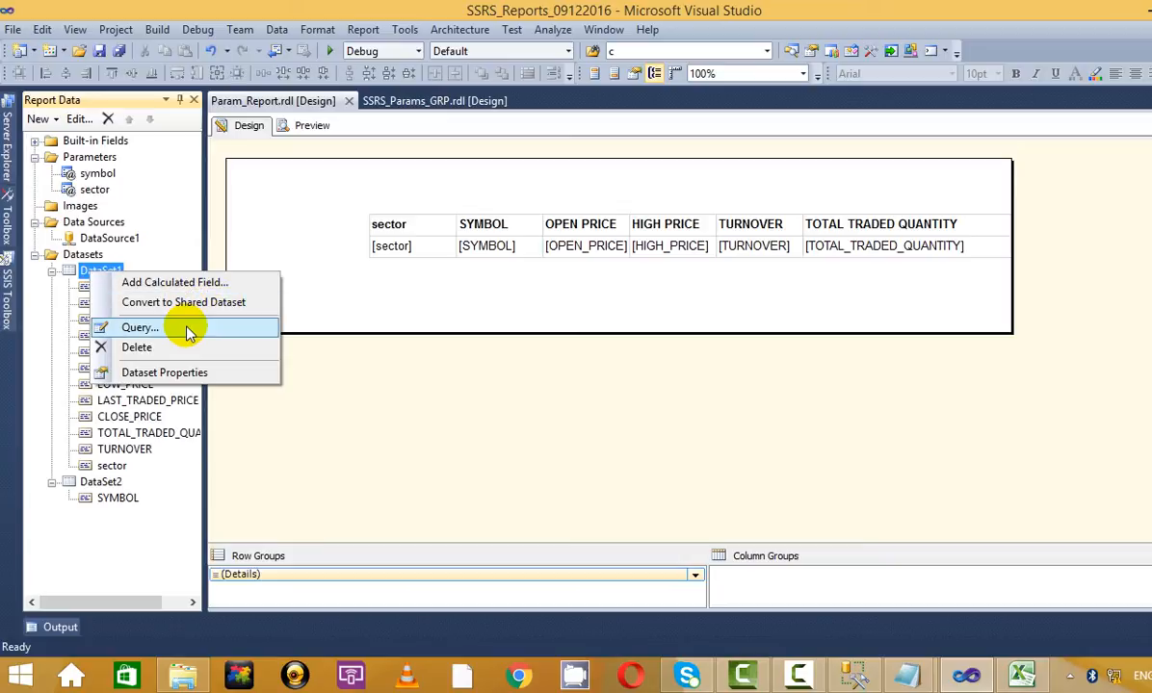
pyautogui.click(172, 328)
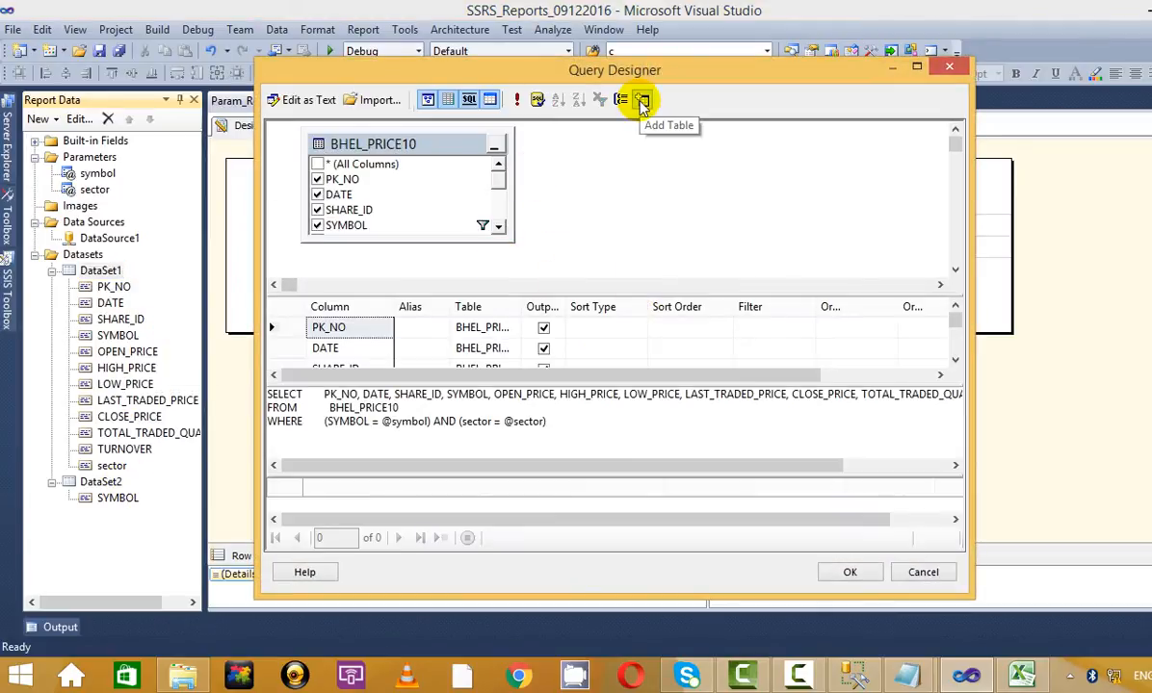
pyautogui.click(949, 66)
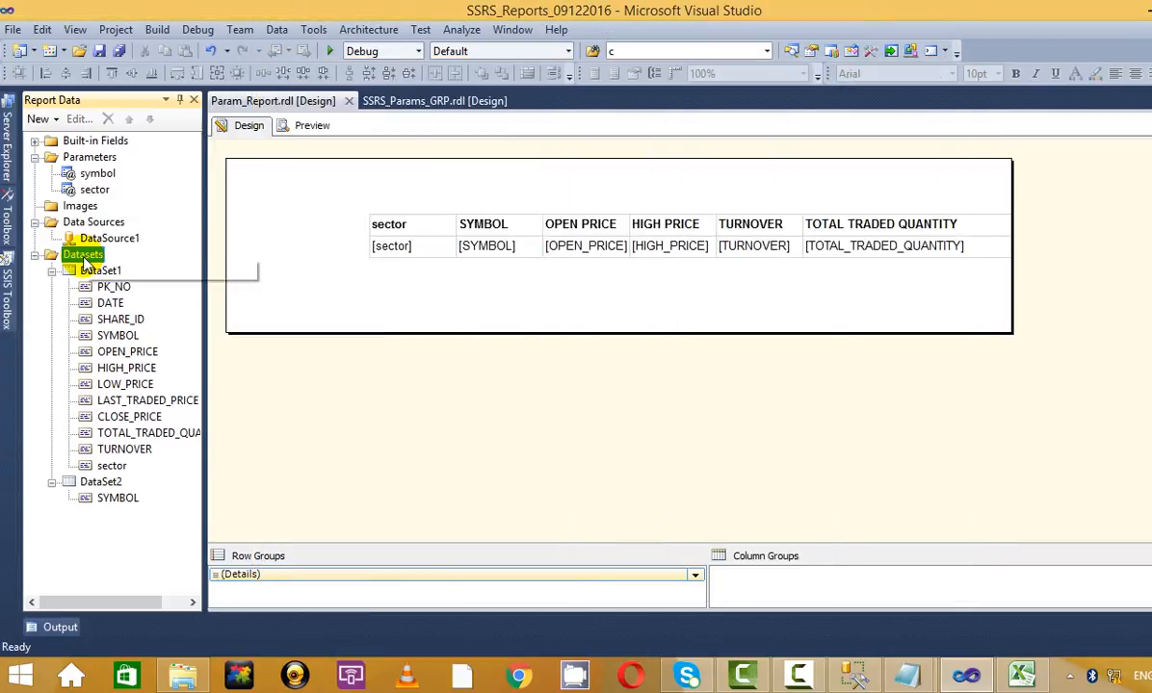
# - Start a new dataset embedded in the report, with DataSource1 as its data source
pyautogui.click(154, 268)
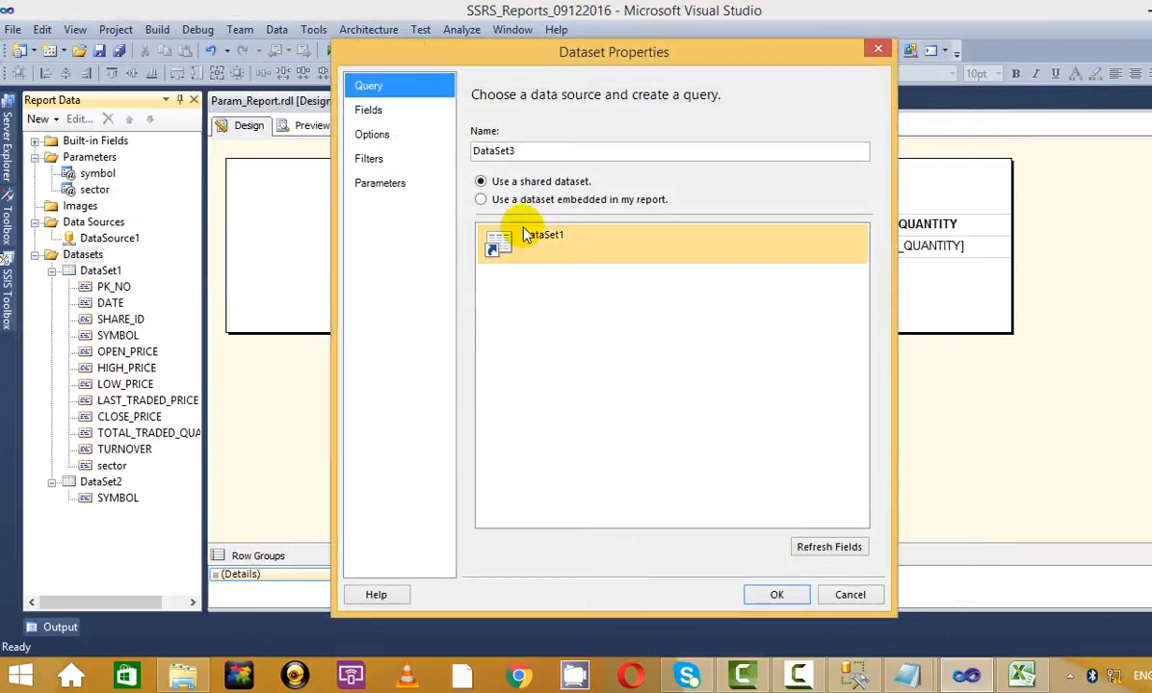
pyautogui.click(506, 200)
pyautogui.click(558, 252)
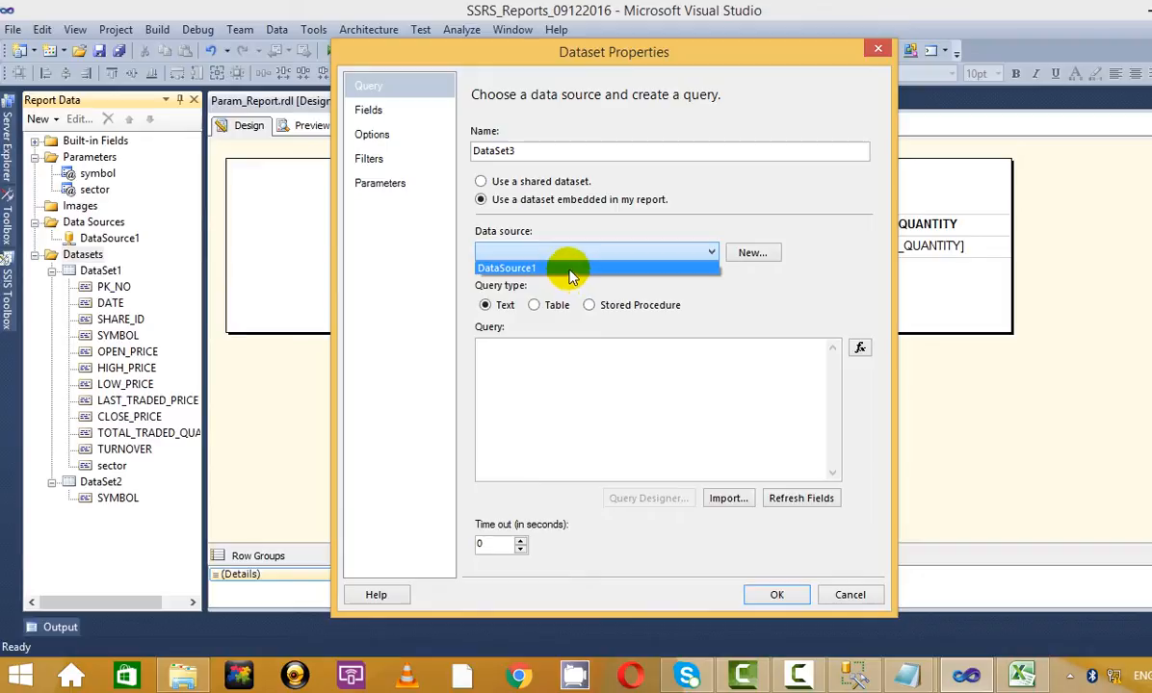
pyautogui.click(539, 269)
# - Open the query designer for the new dataset and add the BHEL_PRICE10 table to its query
pyautogui.click(674, 499)
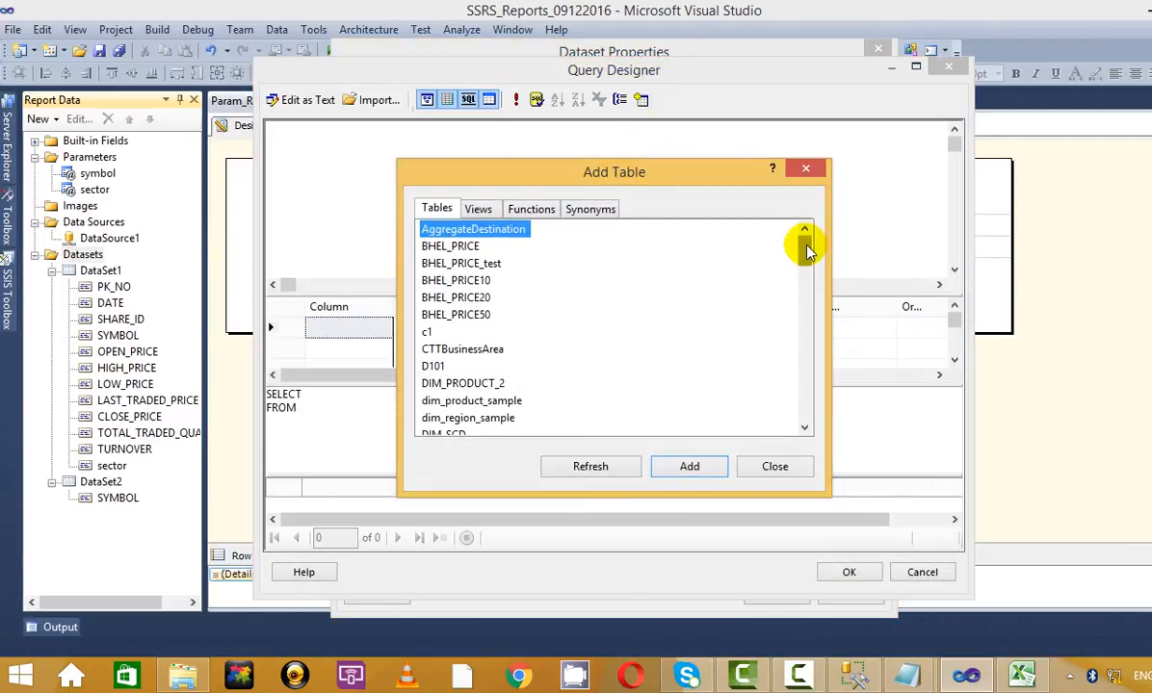
pyautogui.moveTo(806, 250); pyautogui.dragTo(805, 218)
pyautogui.click(455, 280)
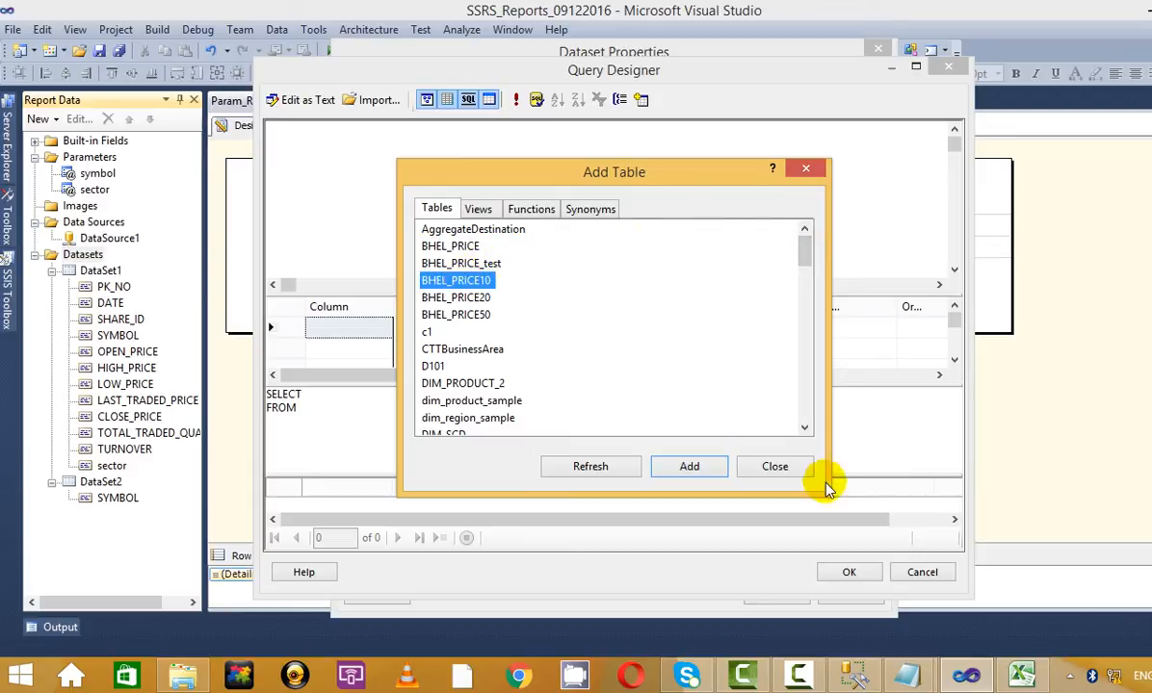
pyautogui.click(689, 468)
pyautogui.click(805, 170)
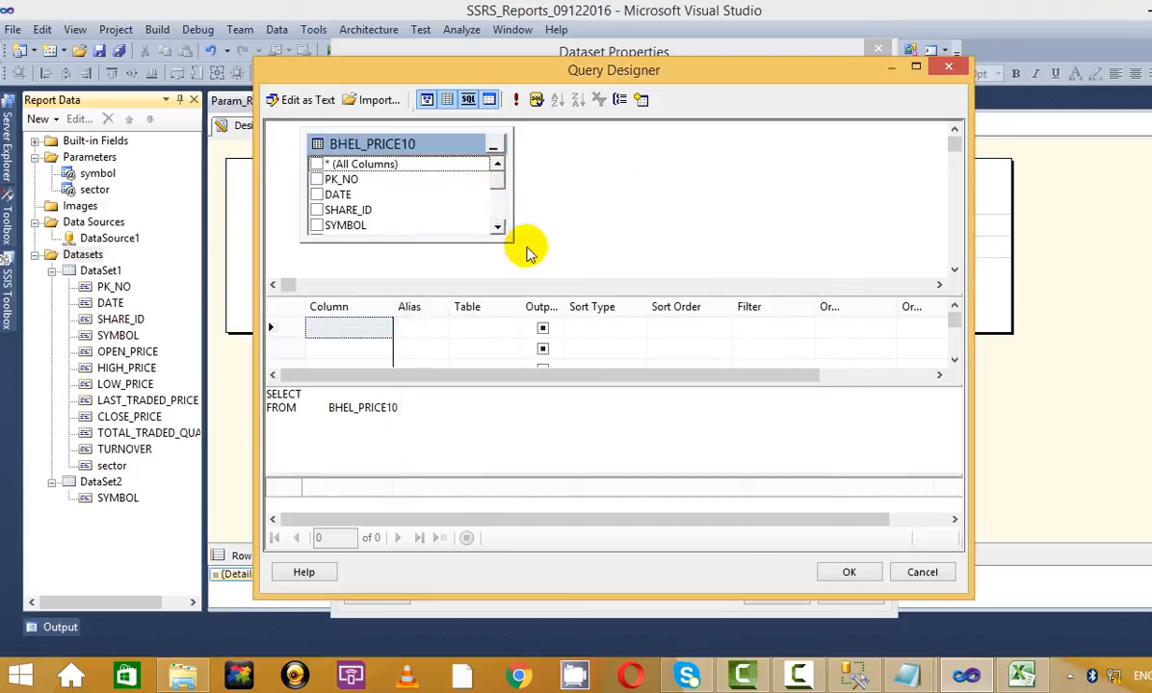
# - Add the sector column of BHEL_PRICE10 to the new dataset's query output
pyautogui.click(497, 227)
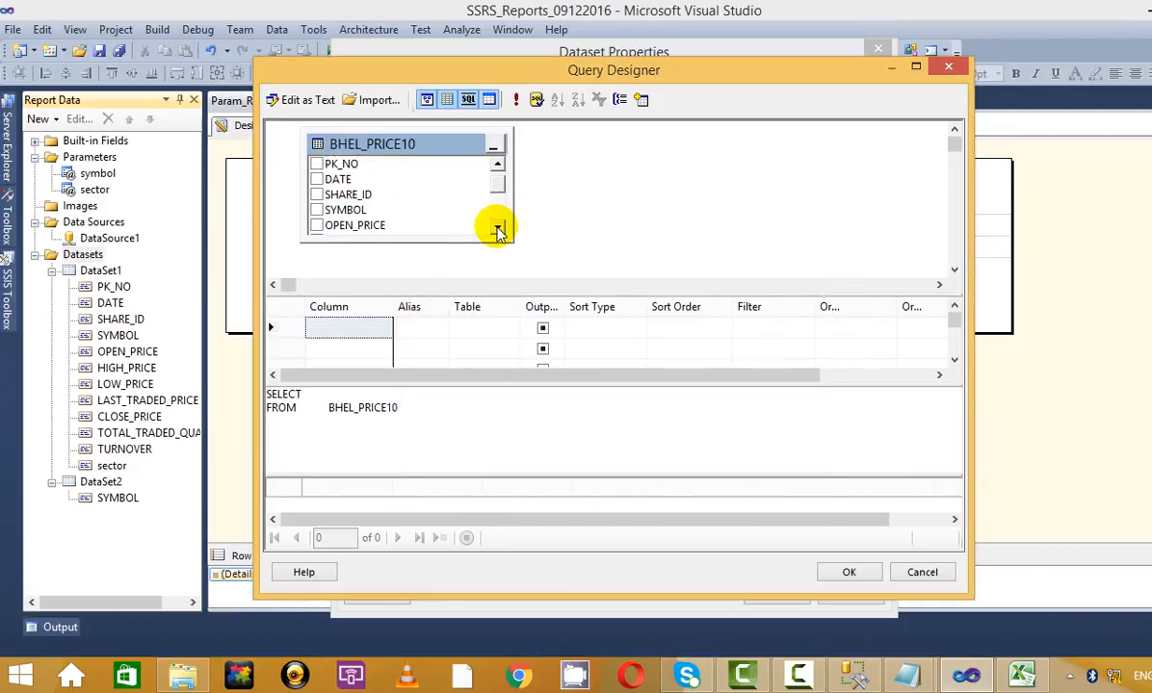
pyautogui.click(497, 229)
pyautogui.click(497, 229)
pyautogui.click(497, 230)
pyautogui.click(496, 229)
pyautogui.click(497, 229)
pyautogui.click(497, 229)
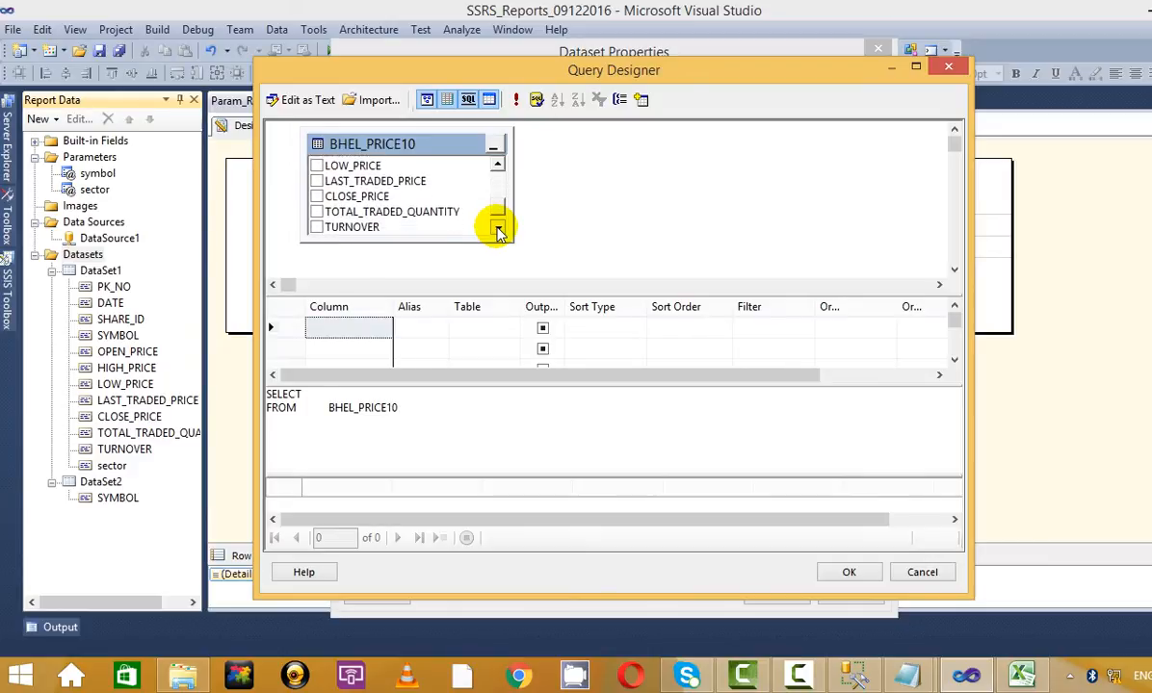
pyautogui.click(497, 229)
pyautogui.click(317, 226)
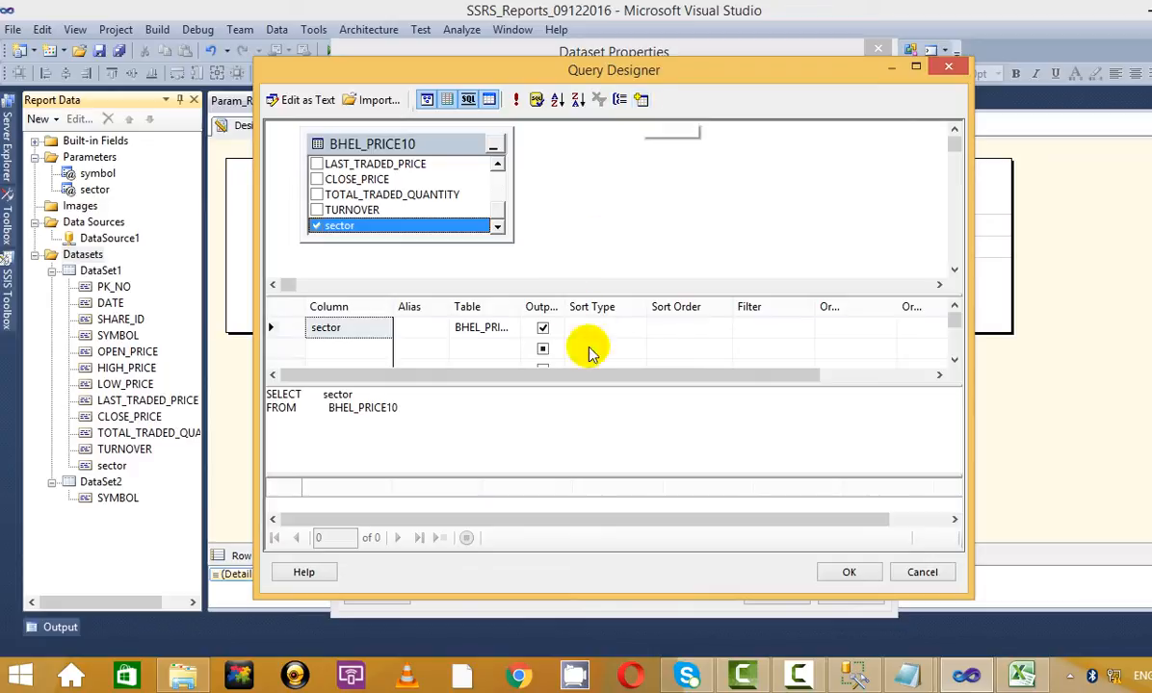
pyautogui.click(494, 409)
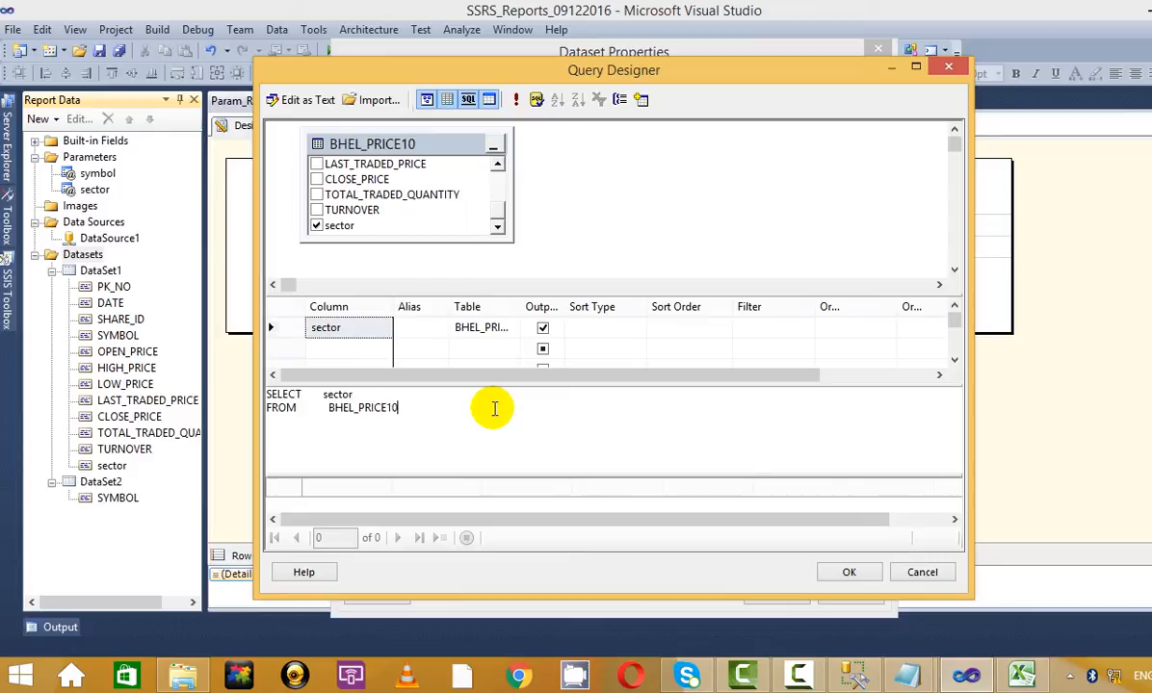
pyautogui.write('where')
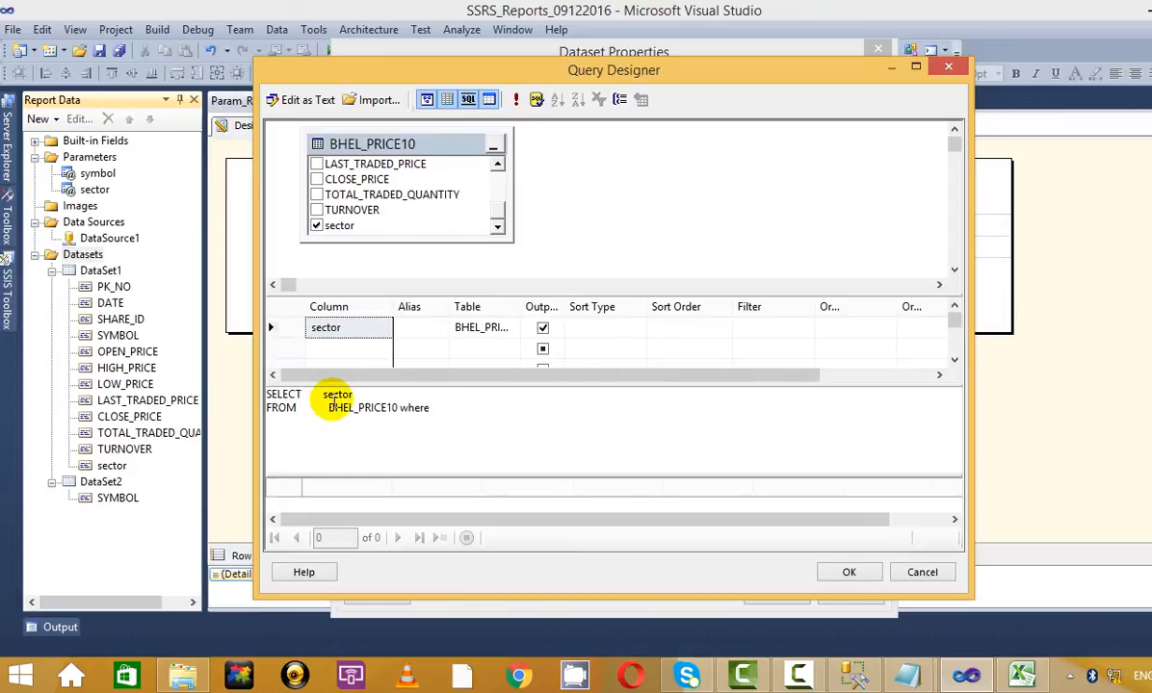
pyautogui.click(467, 413)
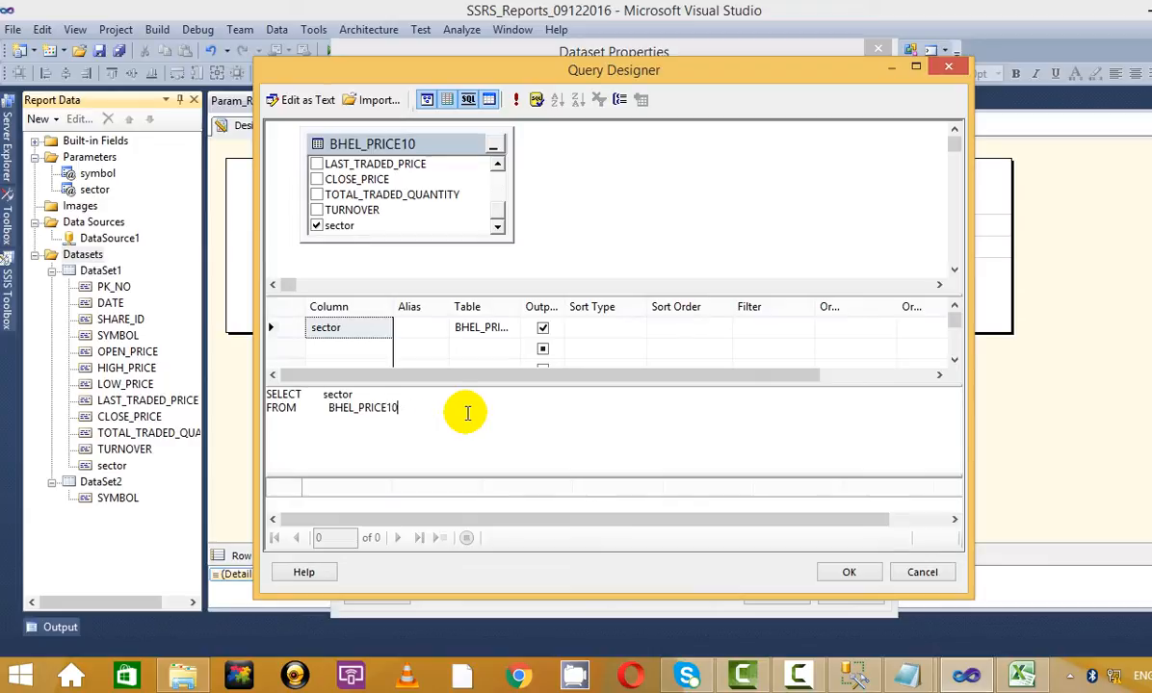
# - Make the query select only distinct sector values, run it, and save the new dataset
pyautogui.click(324, 394)
pyautogui.write('distinct')
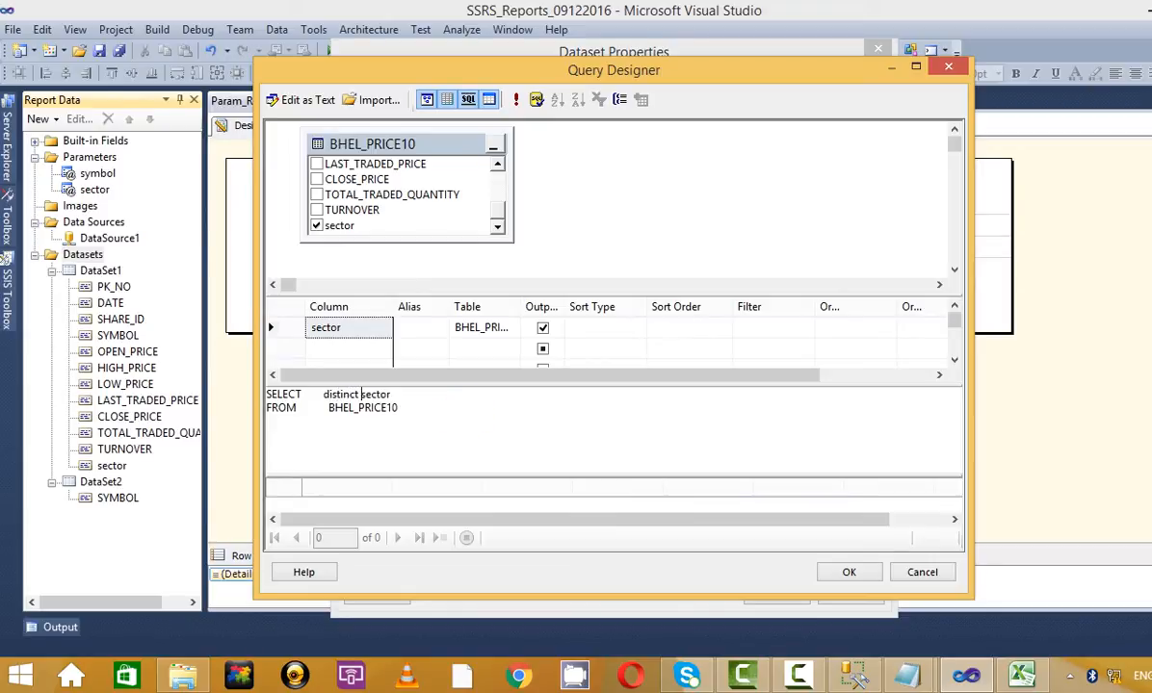
pyautogui.click(516, 100)
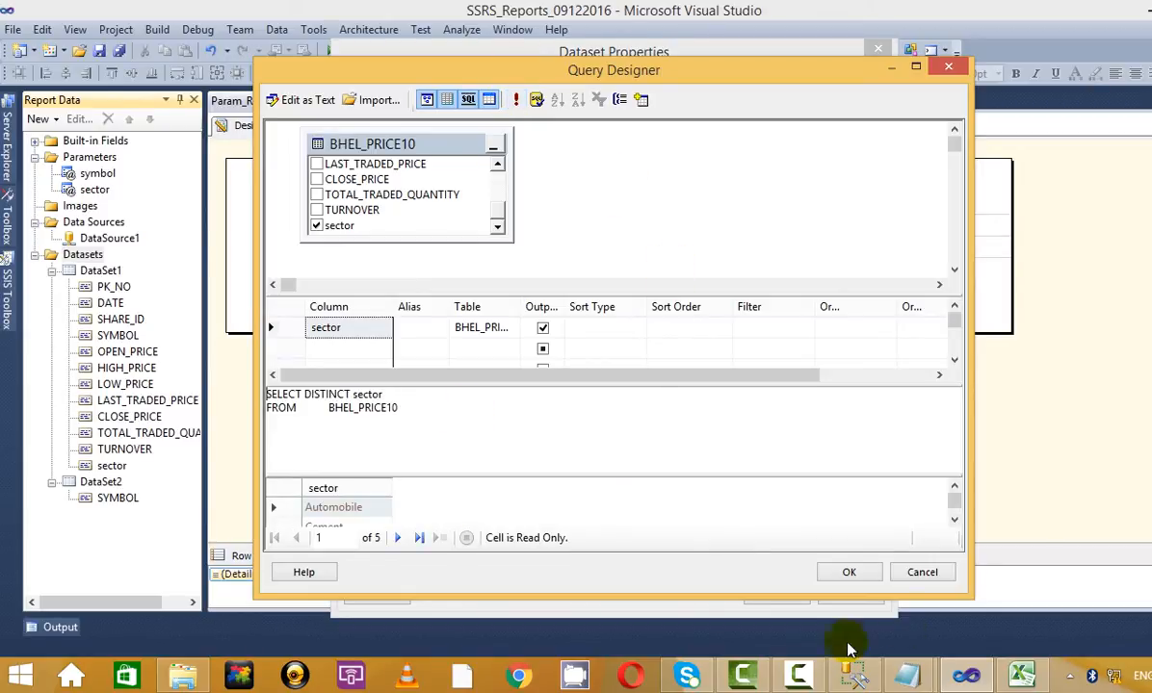
pyautogui.click(846, 571)
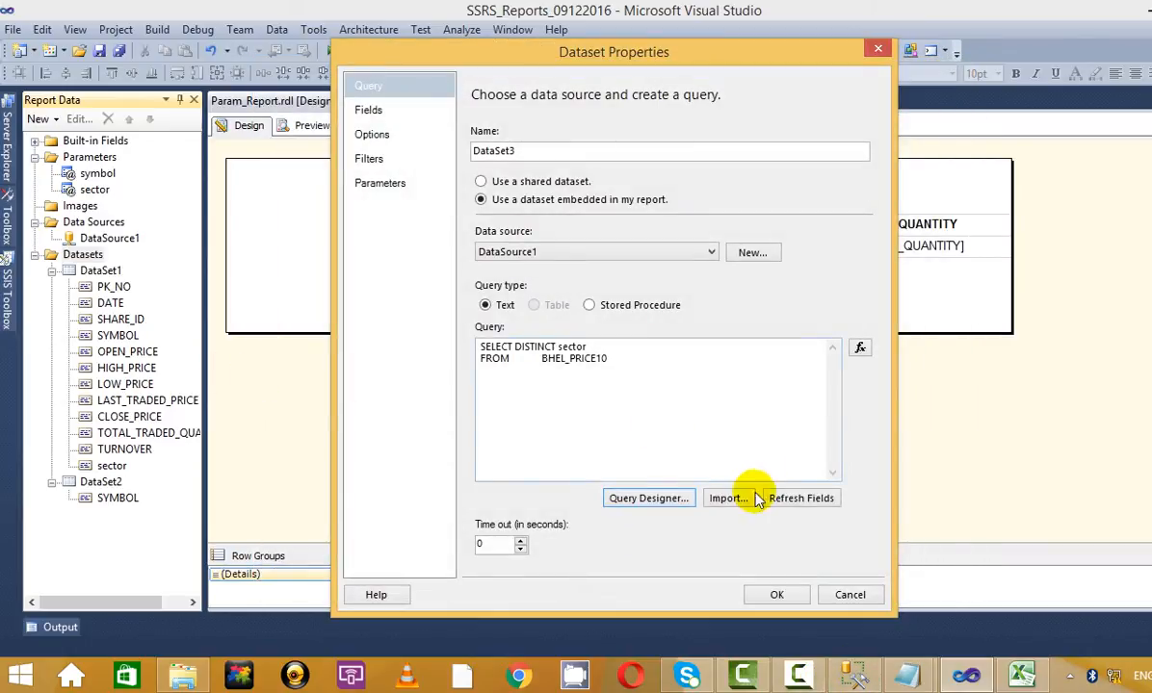
pyautogui.click(776, 594)
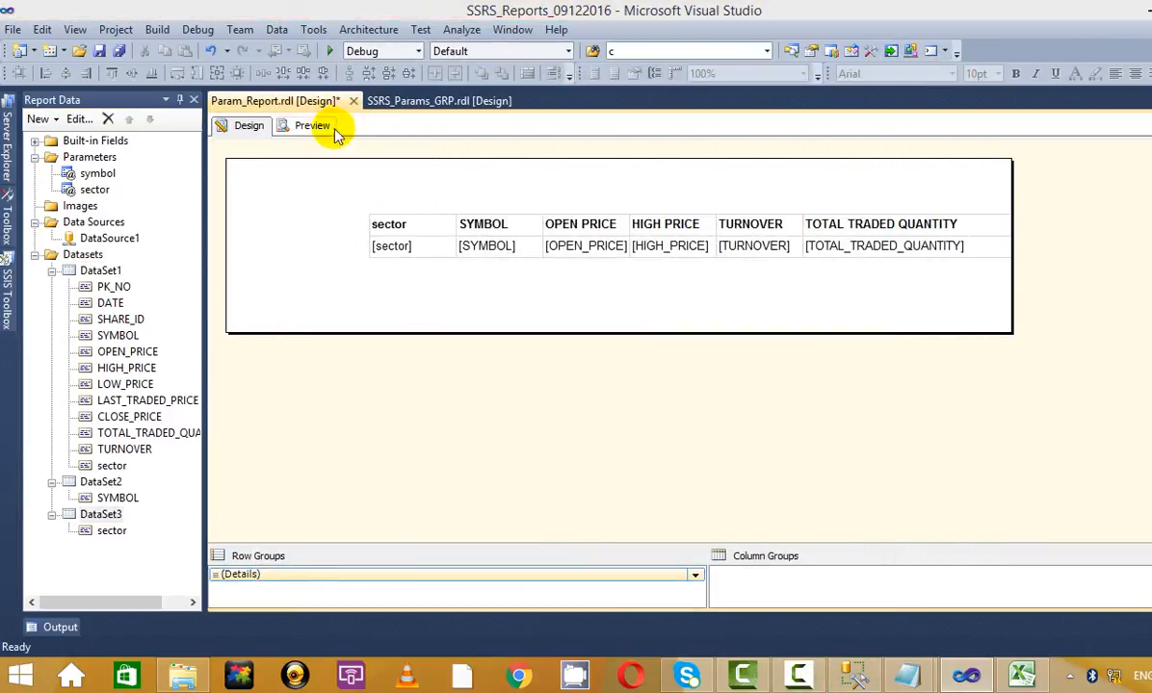
# - Preview the report with symbol ACC and sector it, and return to the report design
pyautogui.click(313, 127)
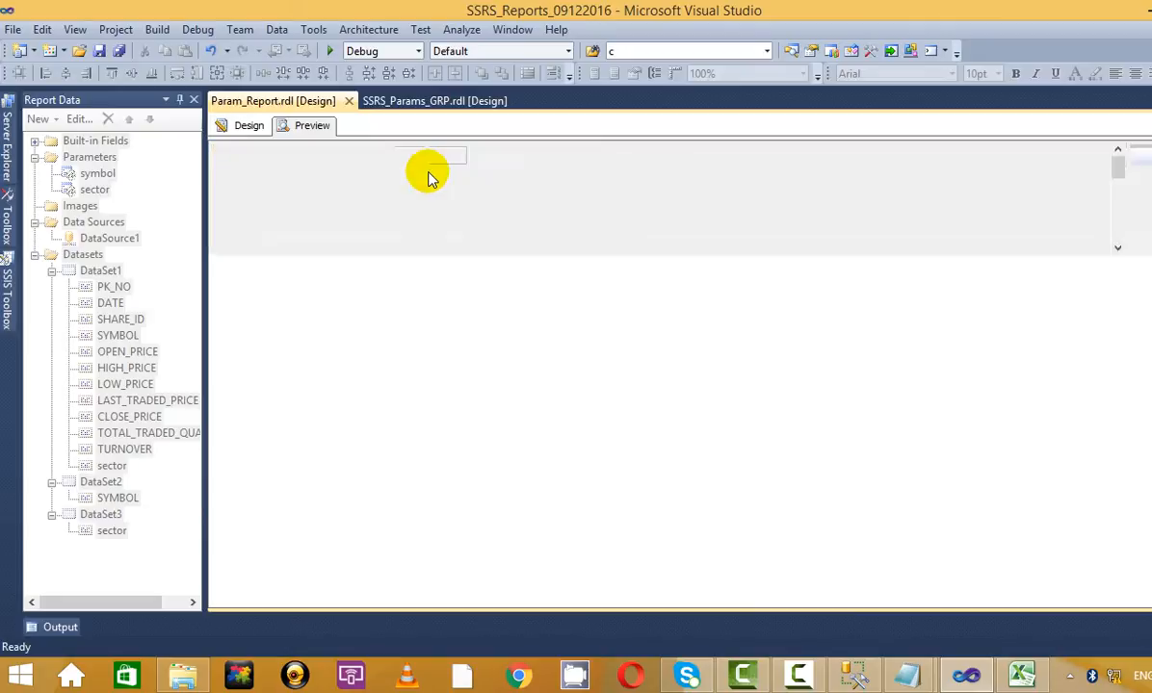
pyautogui.click(343, 156)
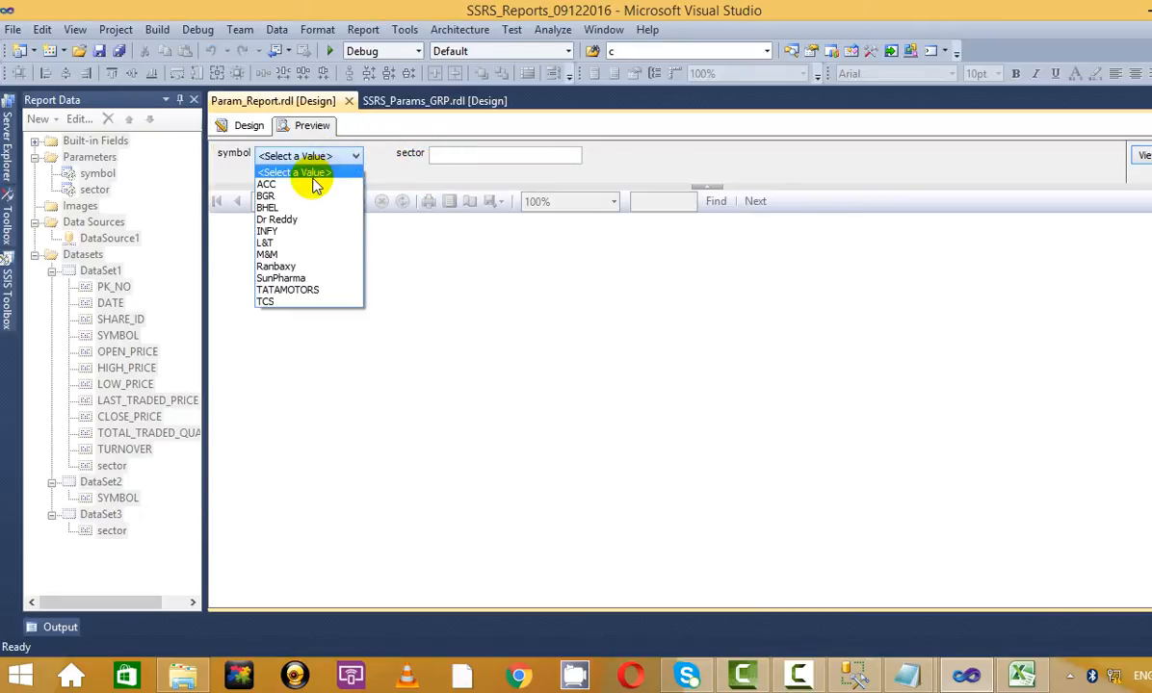
pyautogui.click(313, 184)
pyautogui.click(443, 155)
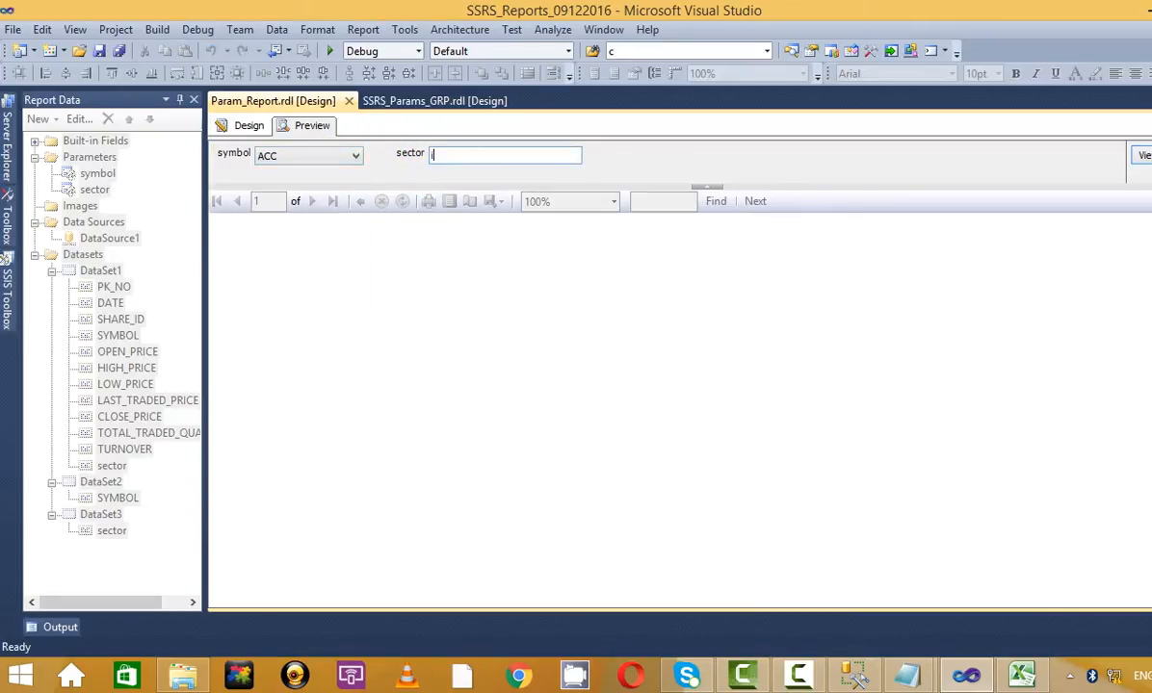
pyautogui.write('it')
pyautogui.press('Return')
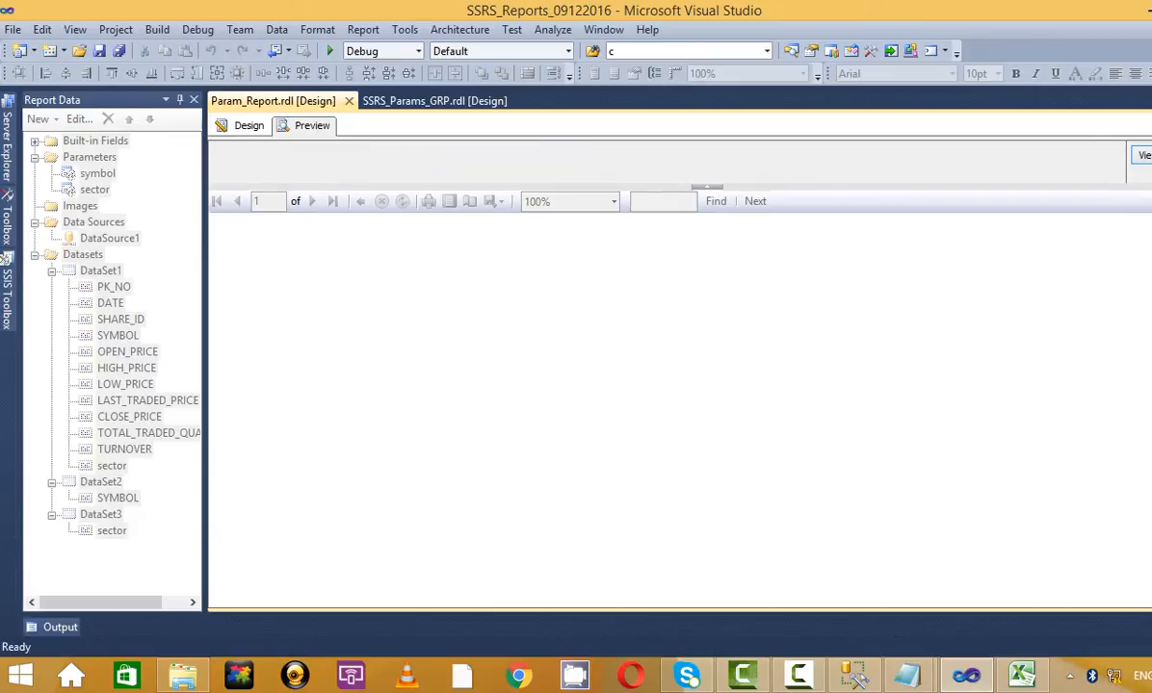
pyautogui.click(253, 125)
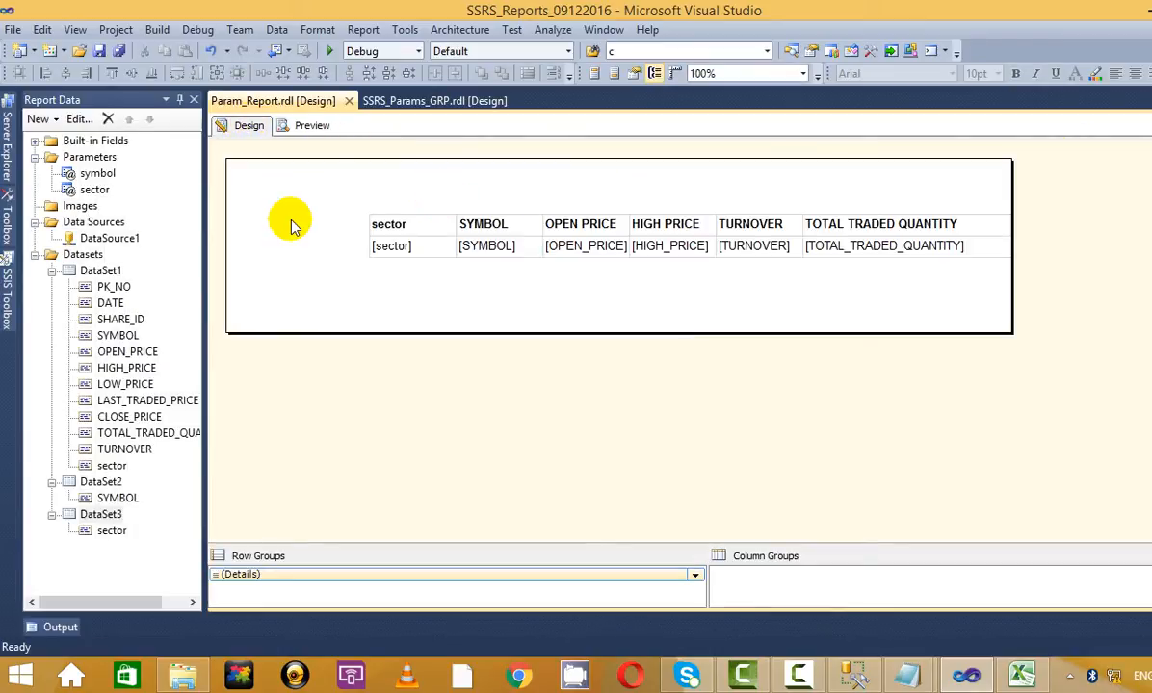
# - Review DataSet1's query and its WHERE conditions in the query designer, and close it without changes
pyautogui.rightClick(103, 517)
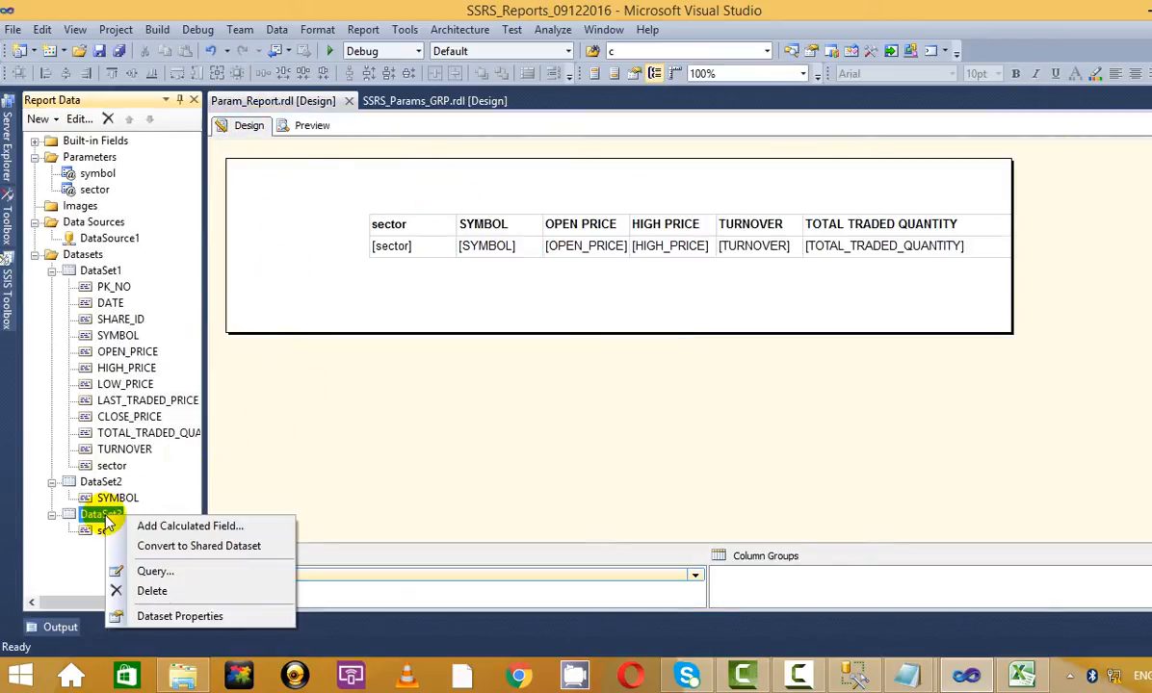
pyautogui.rightClick(106, 271)
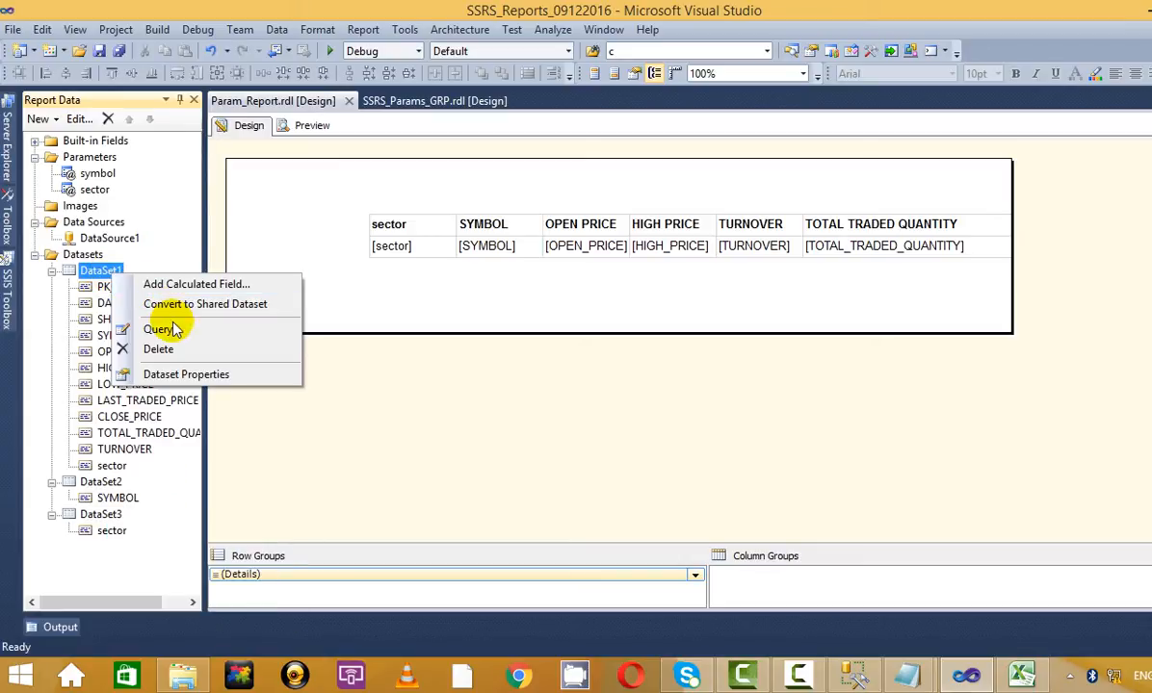
pyautogui.click(171, 330)
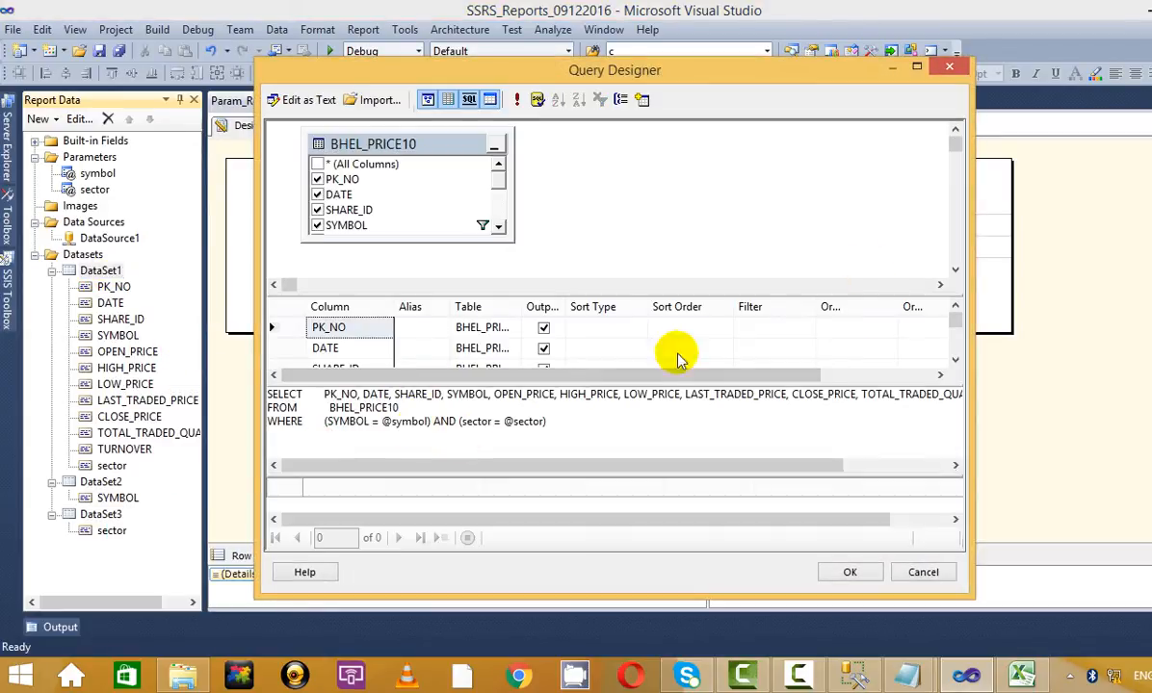
pyautogui.click(950, 72)
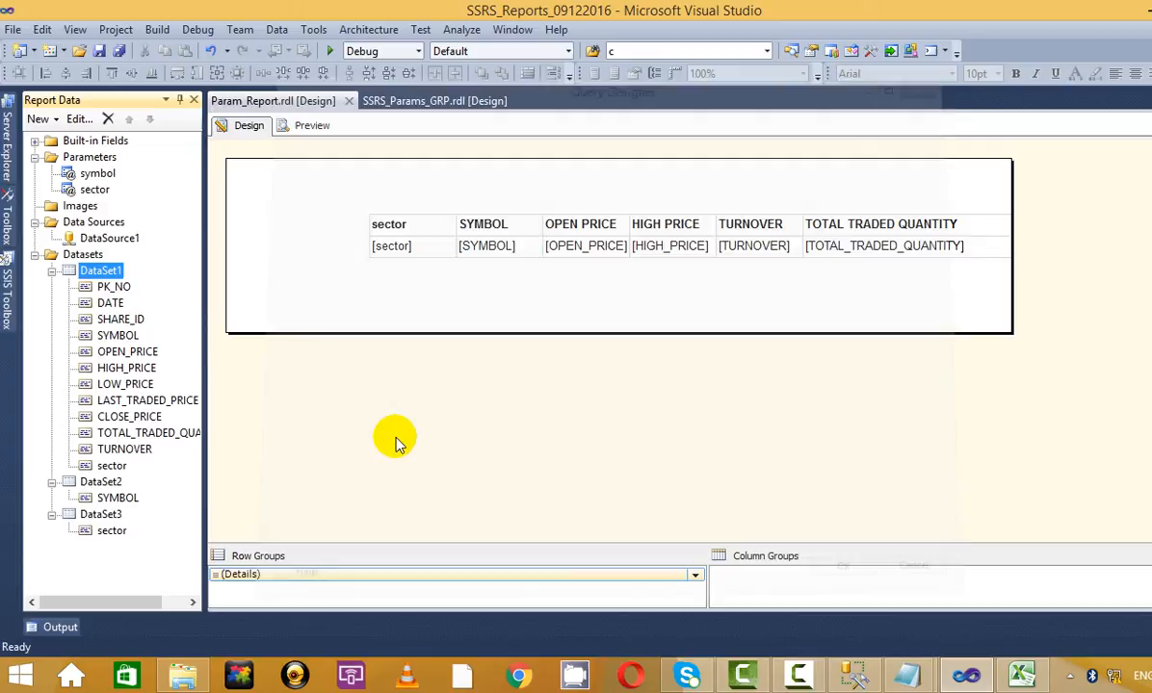
pyautogui.click(119, 499)
pyautogui.rightClick(120, 499)
pyautogui.click(183, 530)
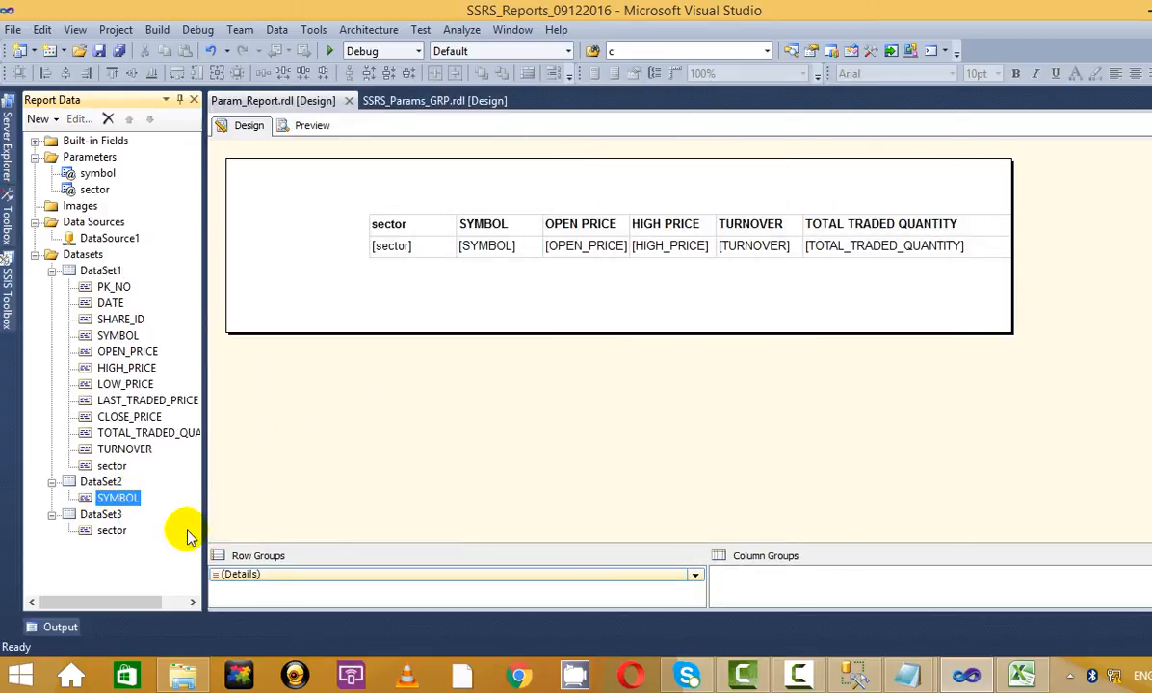
pyautogui.click(873, 50)
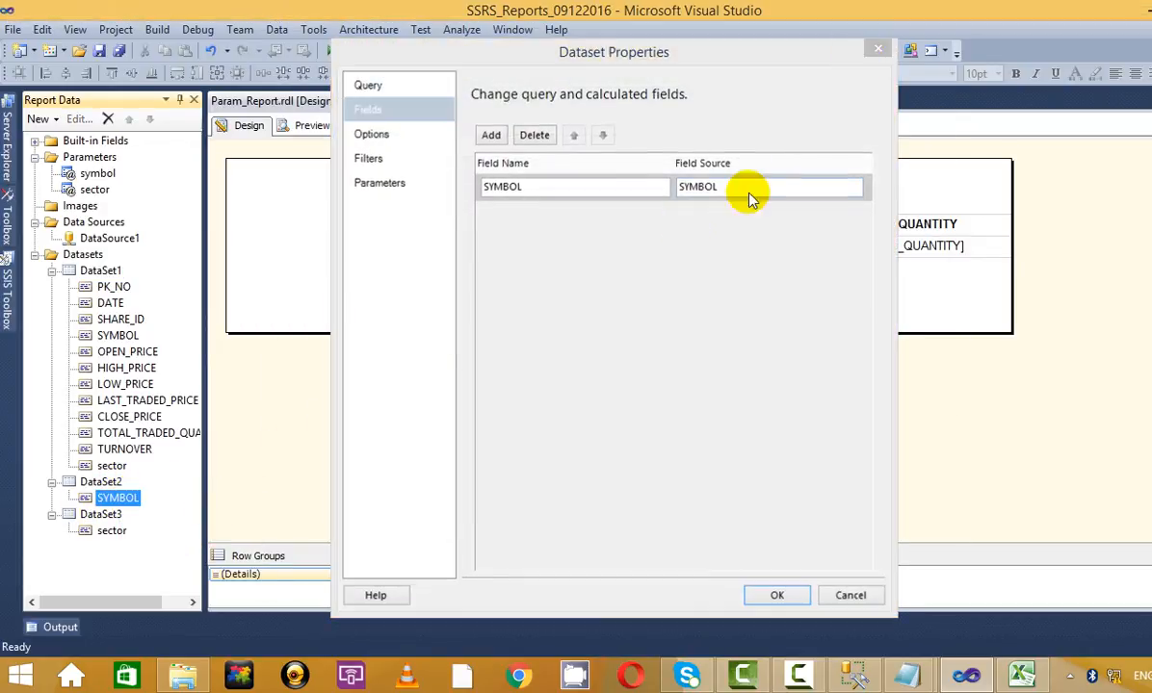
pyautogui.rightClick(108, 501)
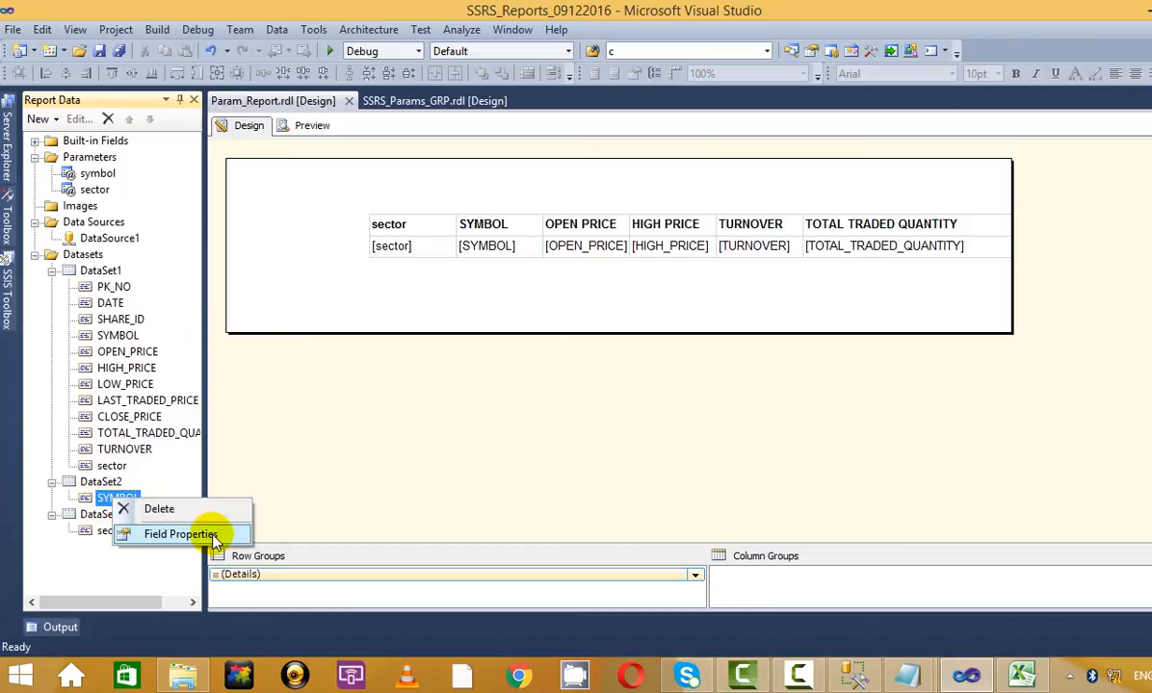
pyautogui.click(104, 484)
pyautogui.rightClick(106, 493)
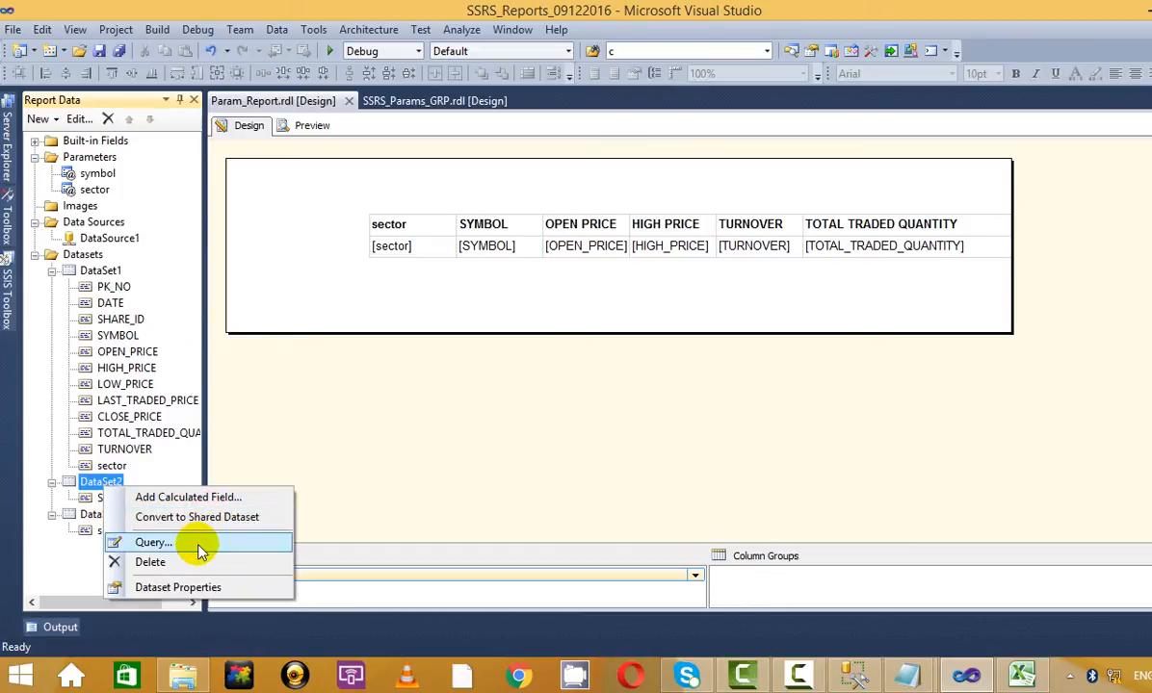
pyautogui.click(281, 543)
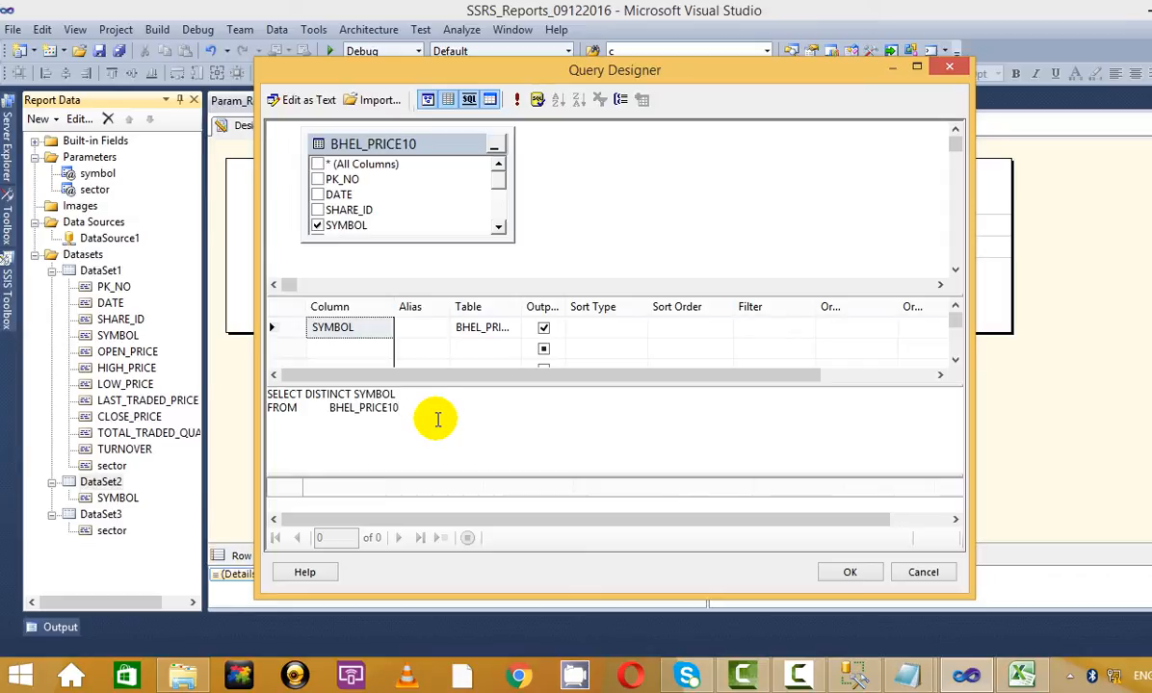
pyautogui.write('where sector=@setor')
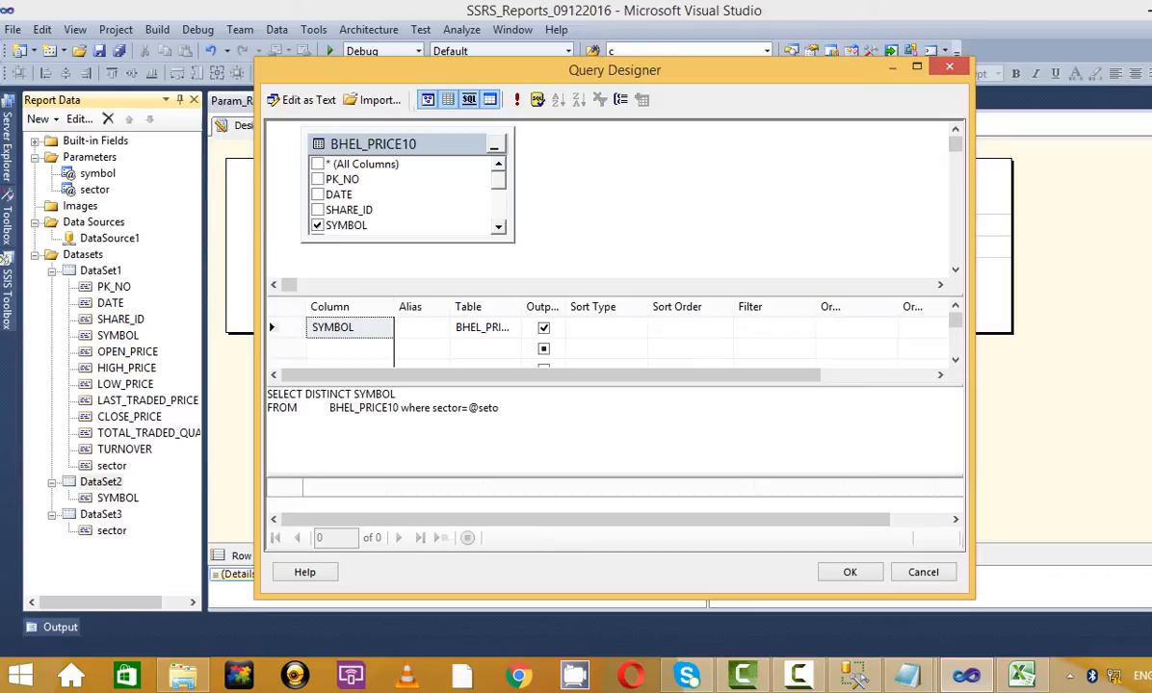
pyautogui.click(516, 100)
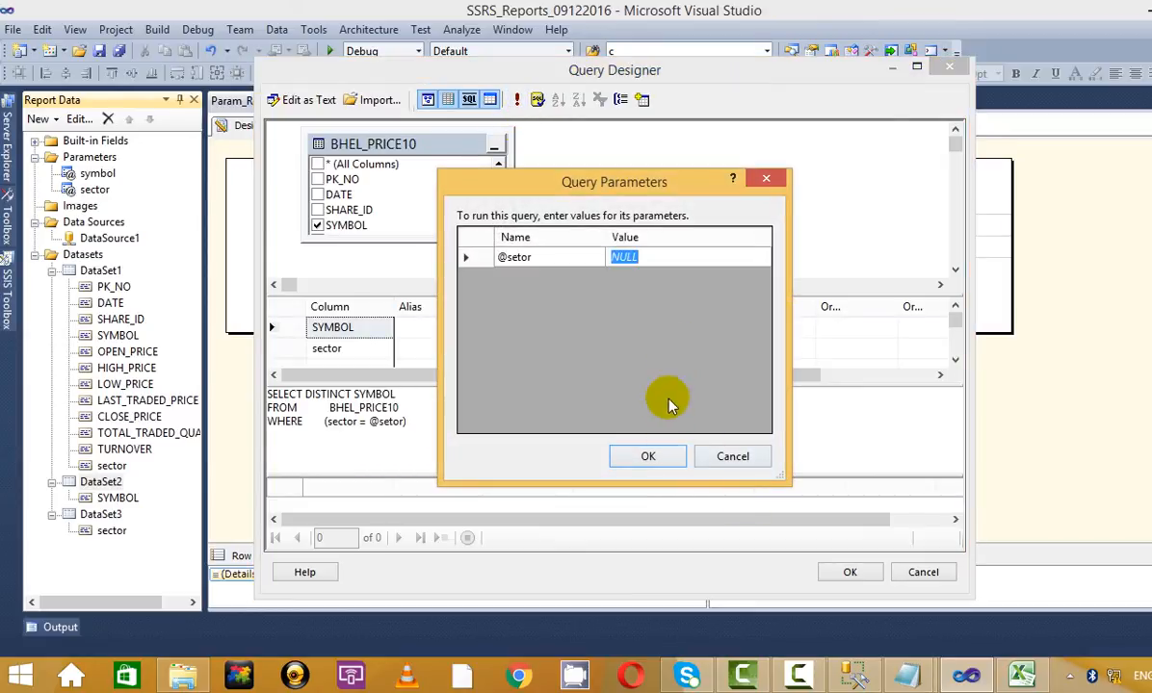
pyautogui.click(648, 456)
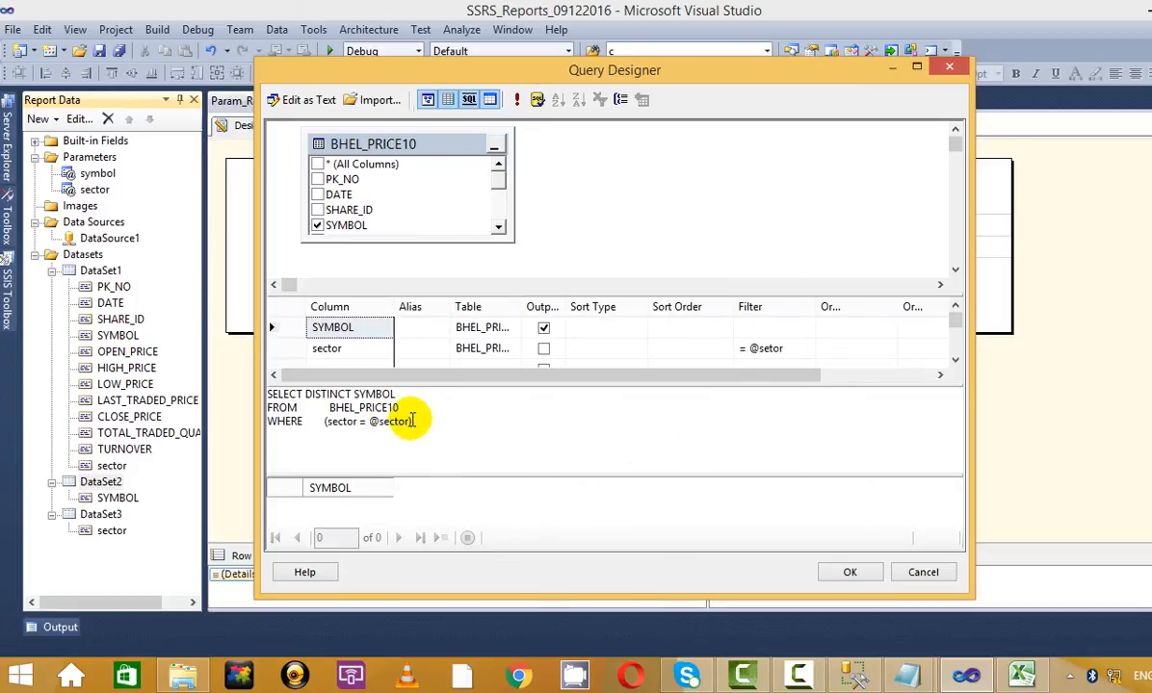
pyautogui.click(850, 572)
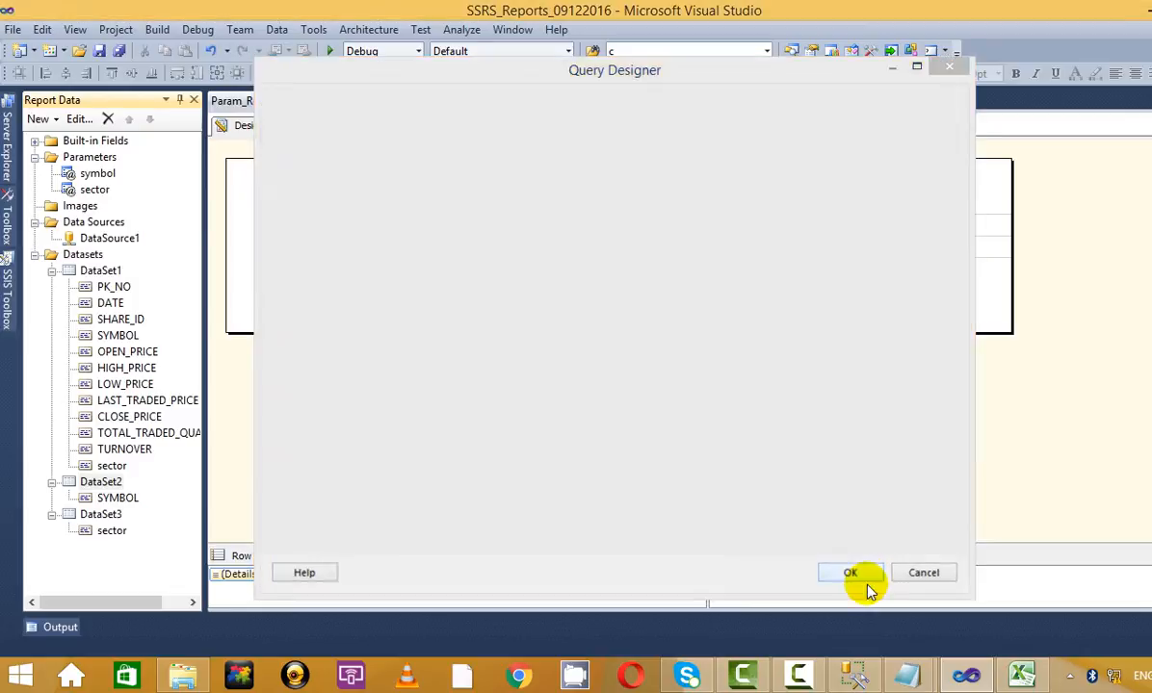
# - Preview the report, and back in the design move the sector parameter above symbol in the parameter order
pyautogui.click(310, 126)
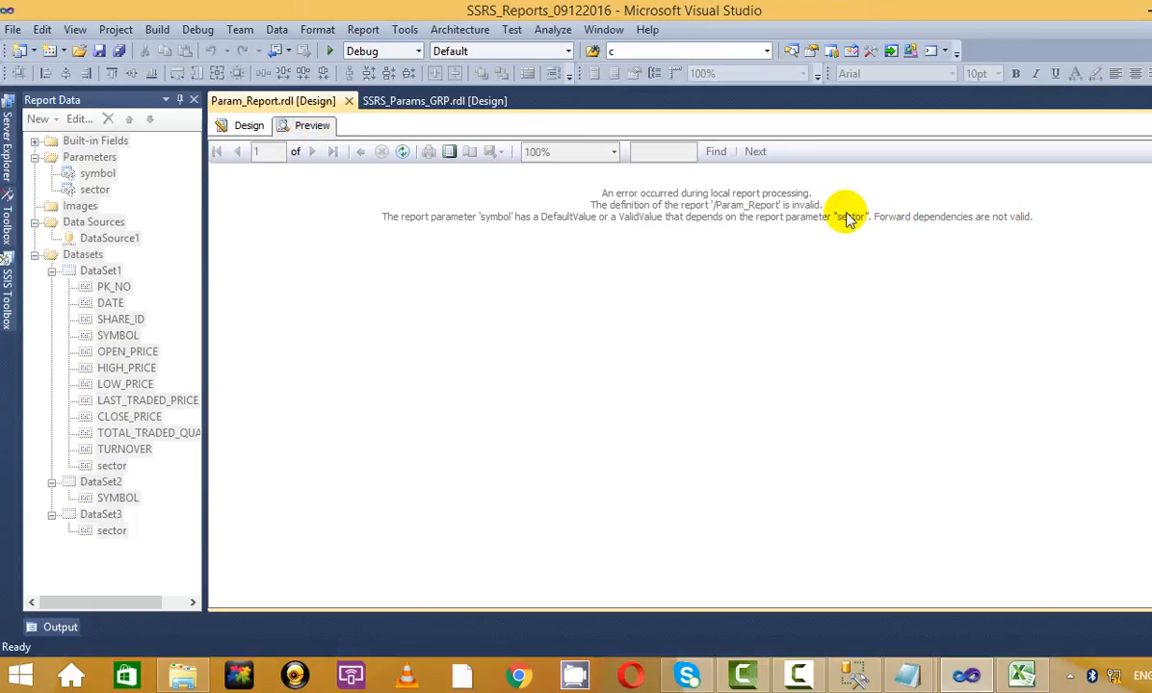
pyautogui.click(236, 126)
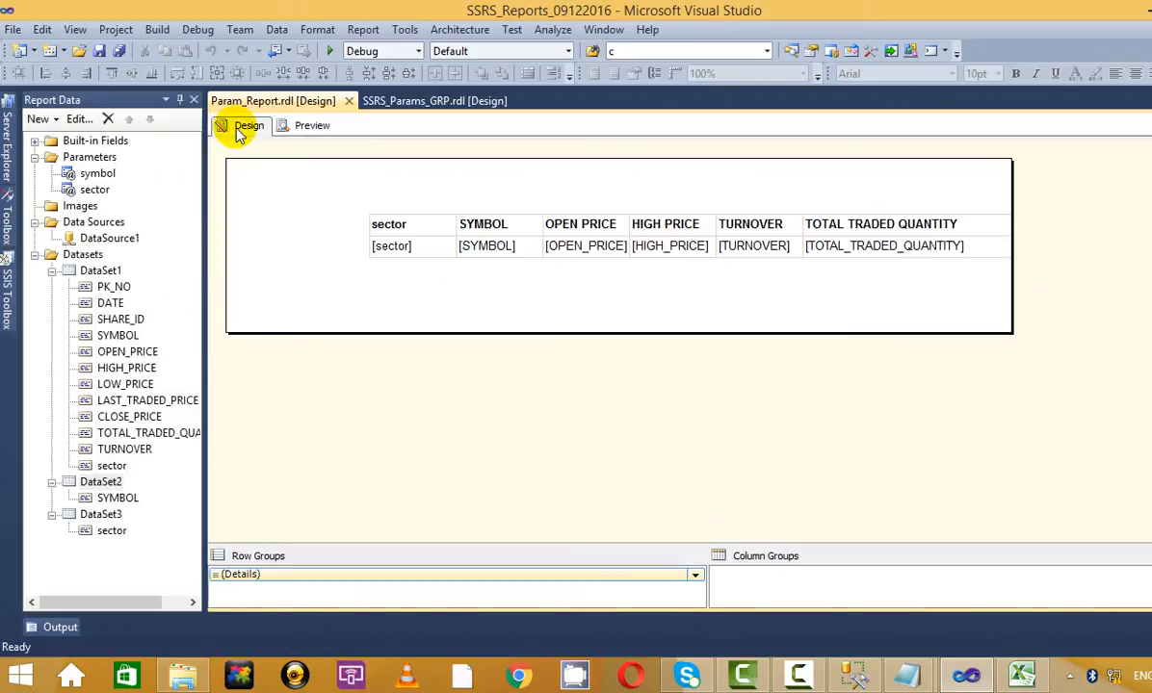
pyautogui.click(113, 191)
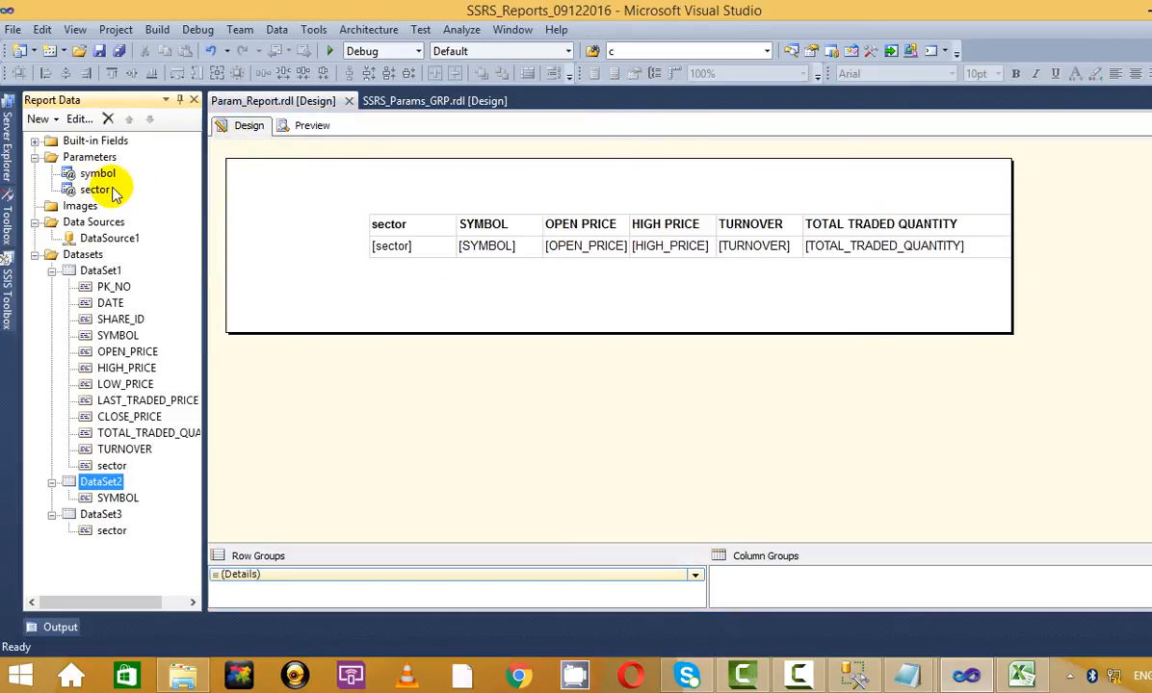
pyautogui.click(95, 196)
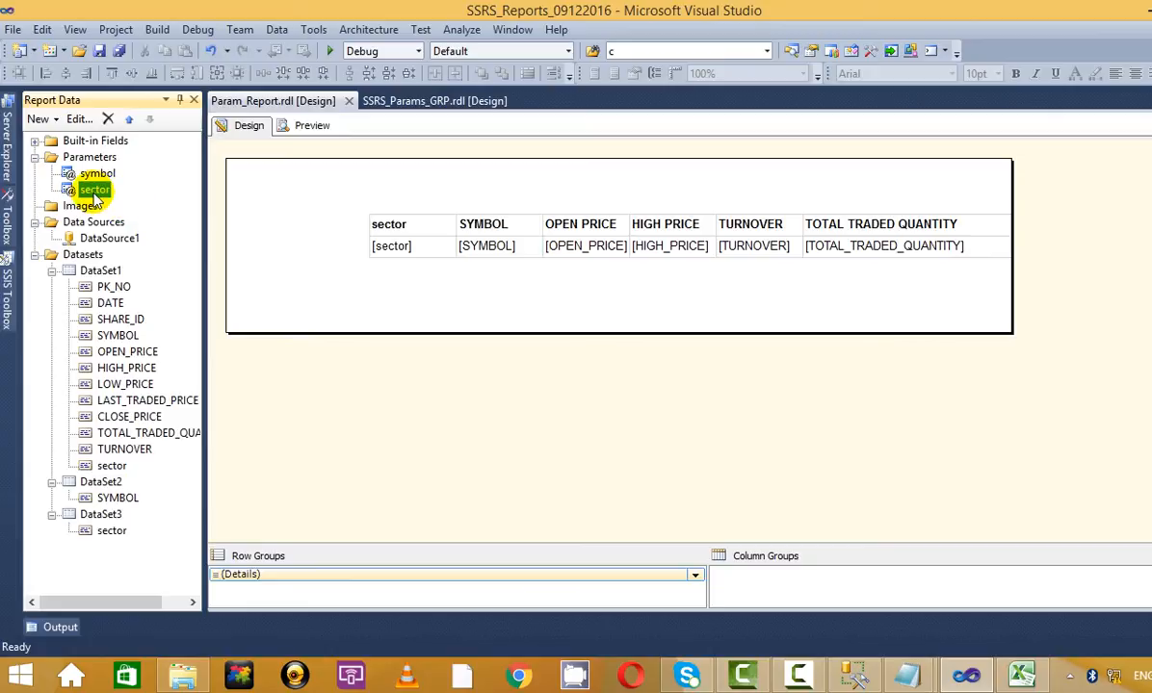
pyautogui.click(129, 121)
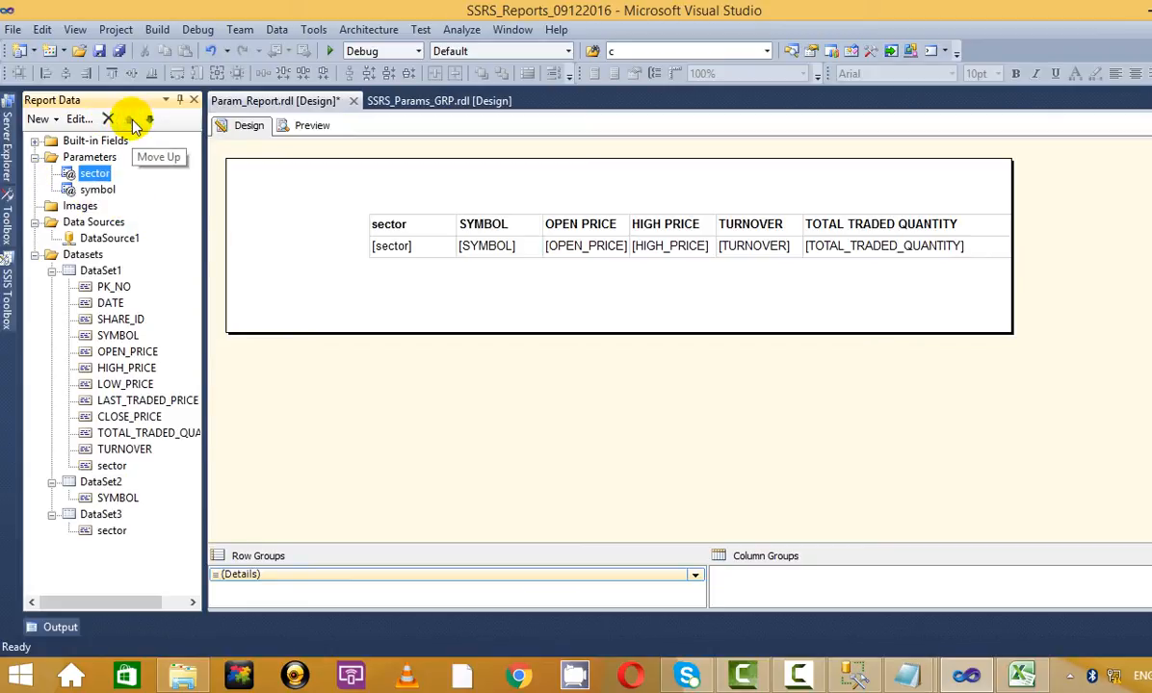
pyautogui.click(100, 186)
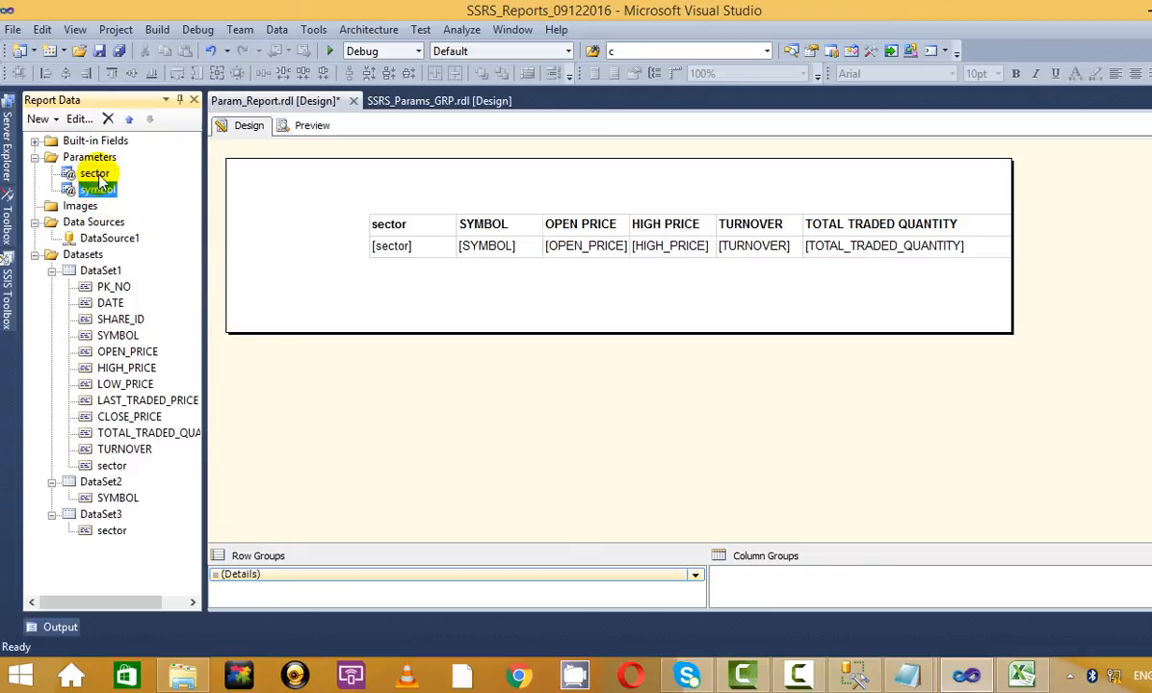
pyautogui.click(329, 152)
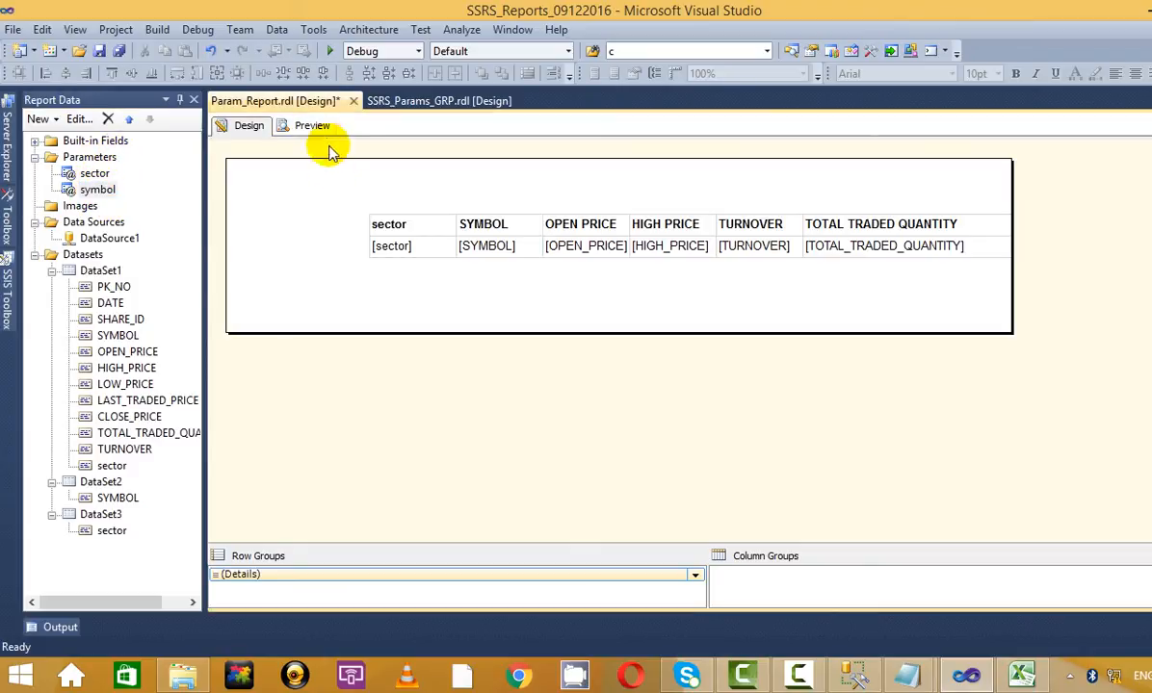
# - Preview the report with sector Cement and symbol ACC, and return to the report design
pyautogui.click(311, 126)
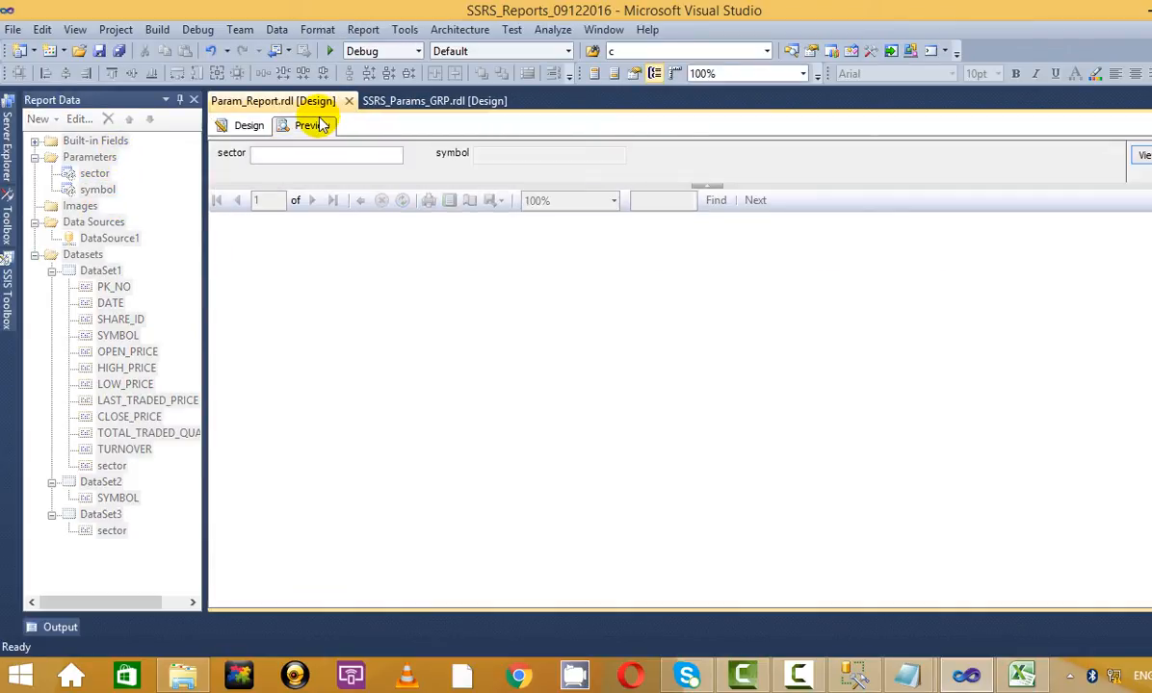
pyautogui.click(332, 156)
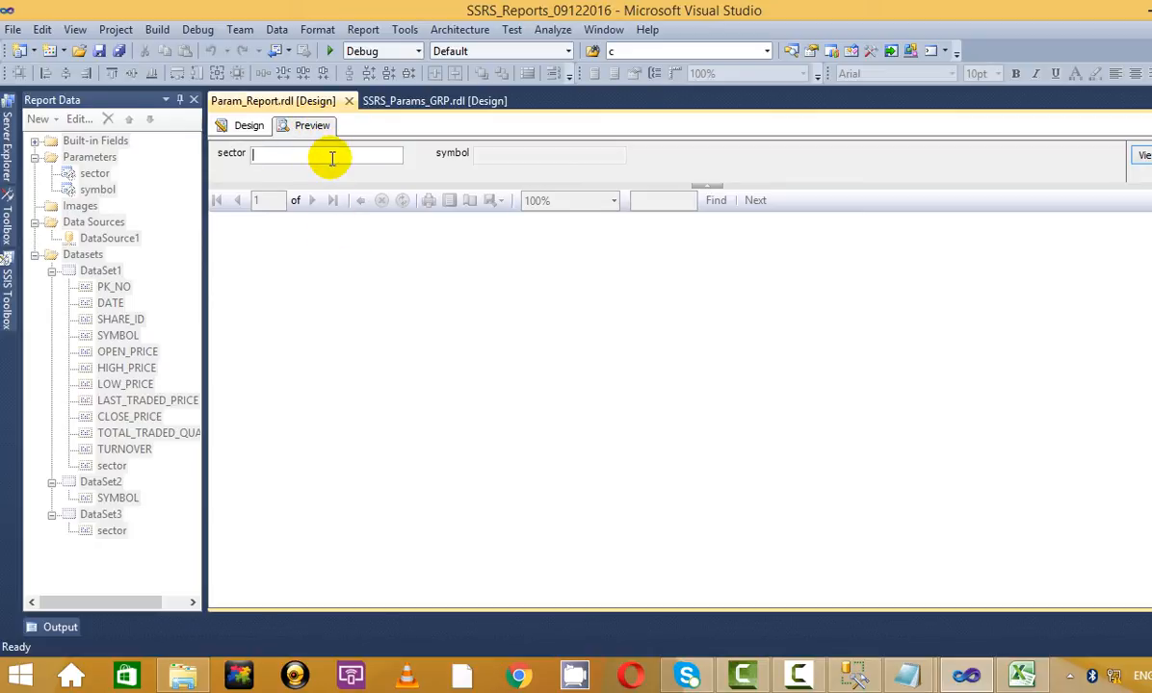
pyautogui.write('Cement')
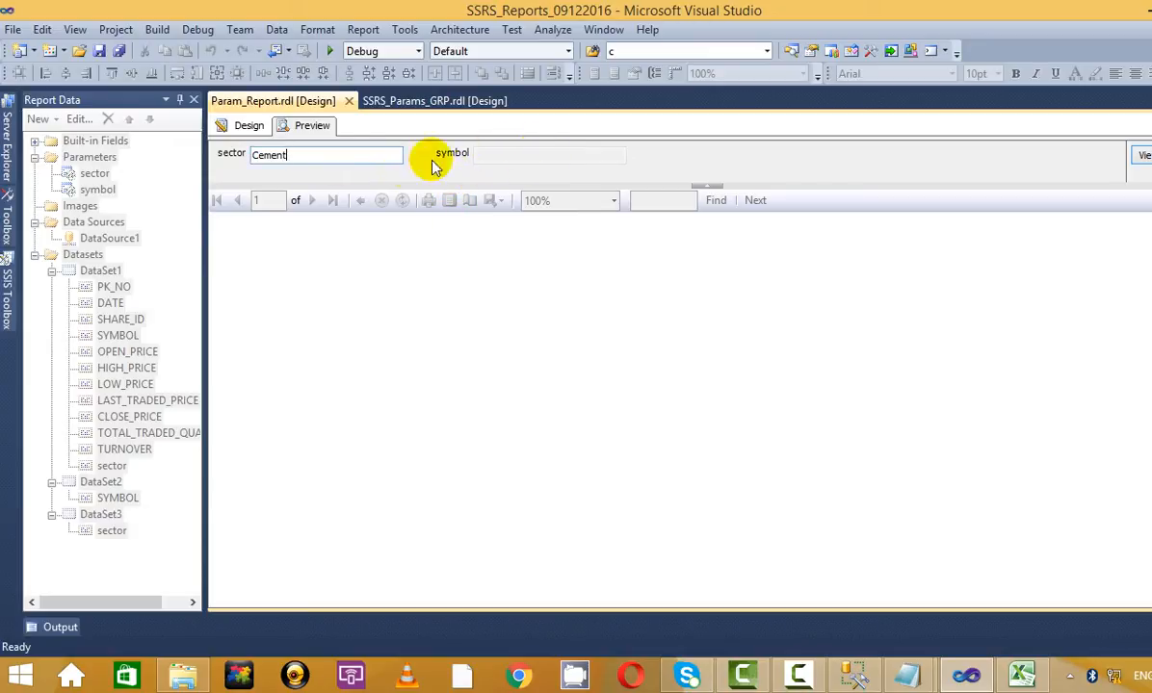
pyautogui.click(486, 159)
pyautogui.click(568, 156)
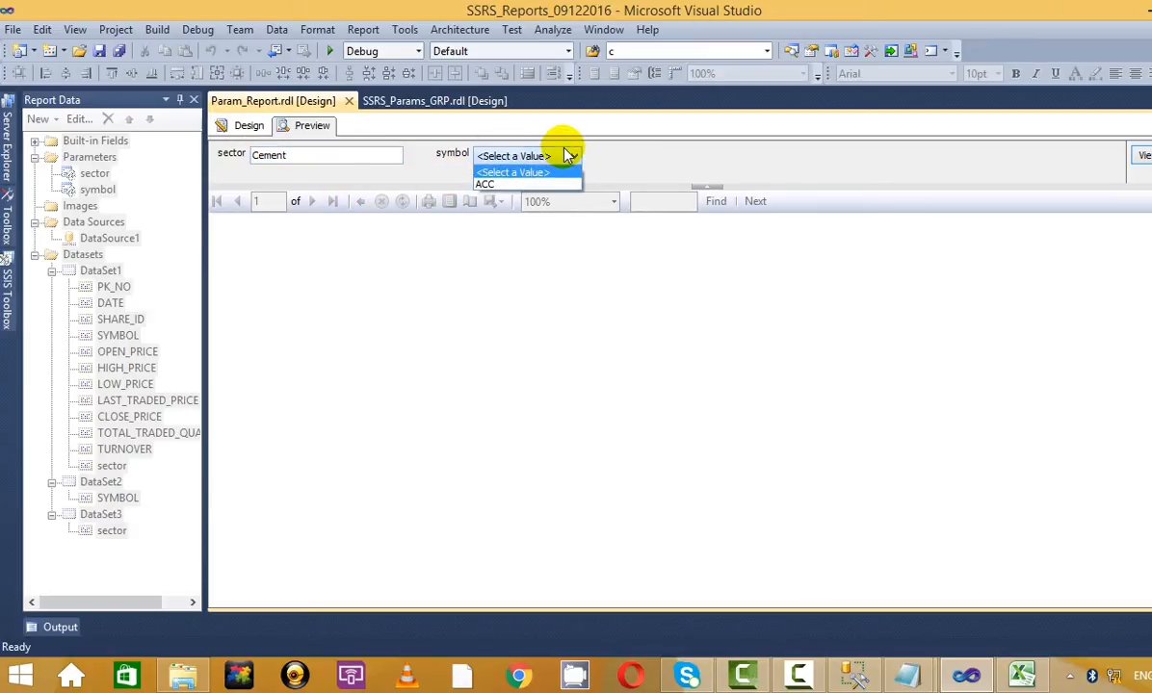
pyautogui.click(527, 183)
pyautogui.click(1144, 157)
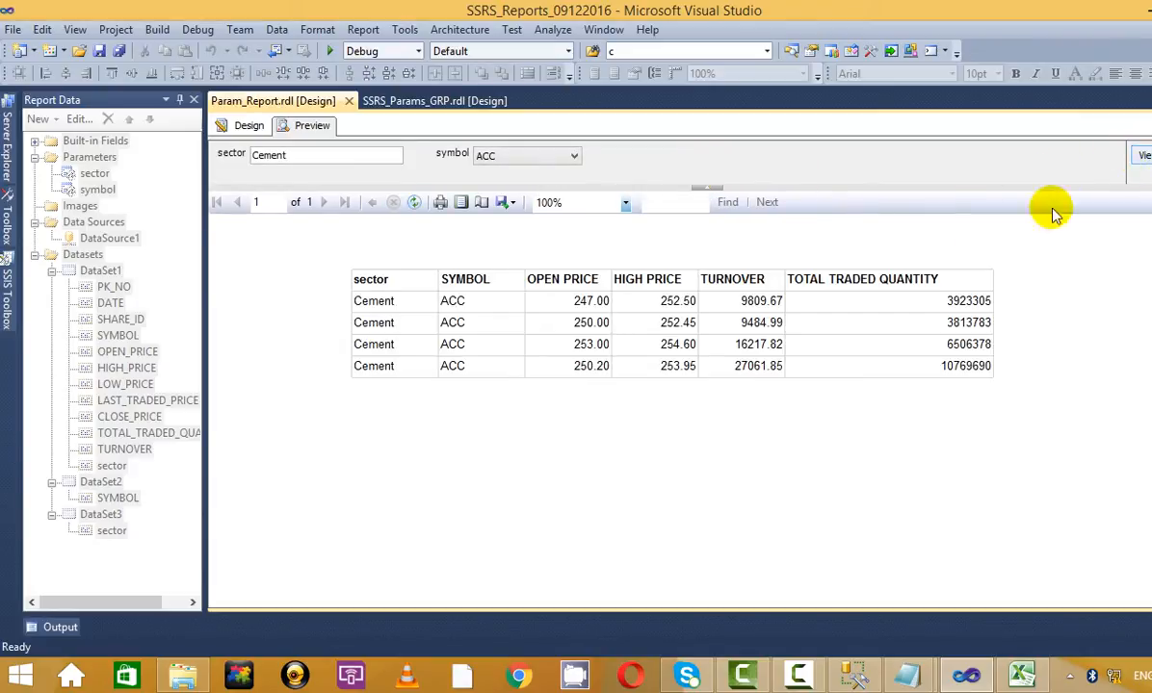
pyautogui.click(245, 132)
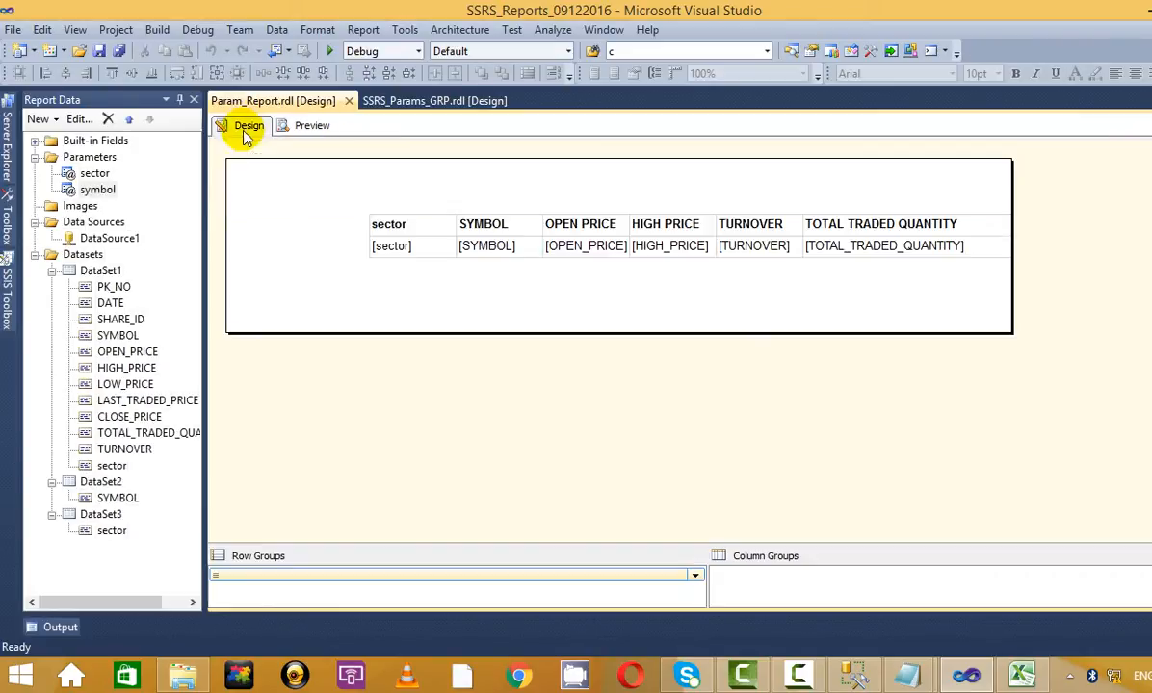
# - Set the sector parameter's available values to come from a query on DataSet3, with sector as both value and label field
pyautogui.click(95, 173)
pyautogui.rightClick(95, 174)
pyautogui.click(162, 210)
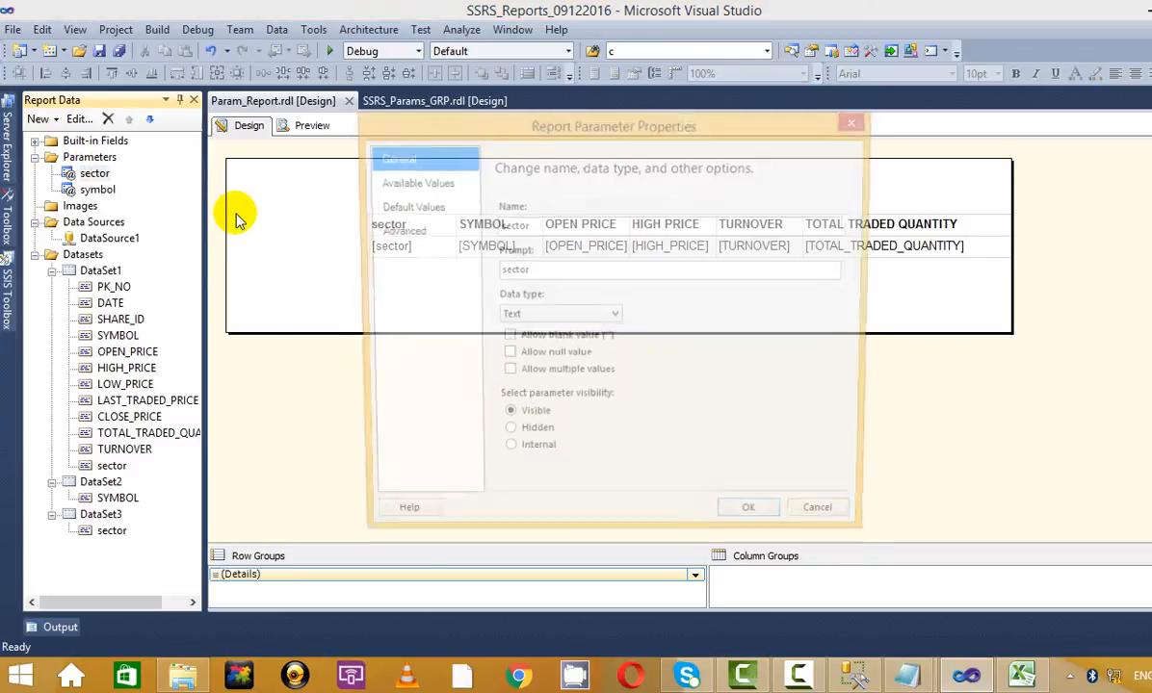
pyautogui.click(443, 192)
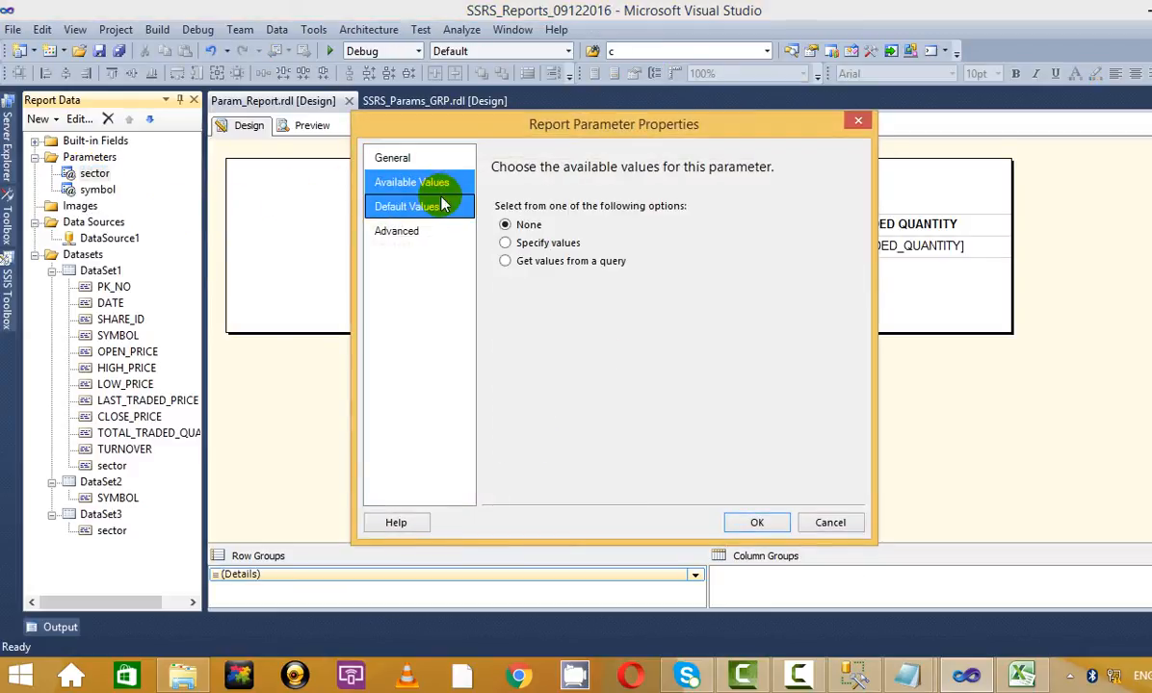
pyautogui.click(528, 260)
pyautogui.click(571, 319)
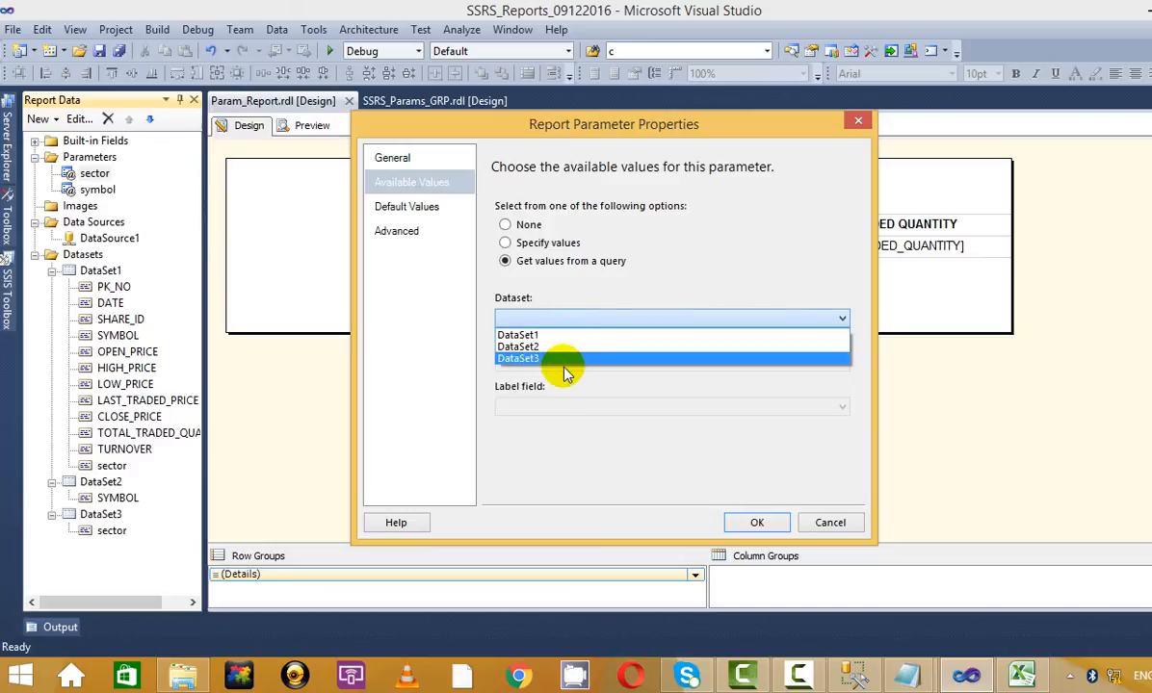
pyautogui.click(566, 360)
pyautogui.click(605, 363)
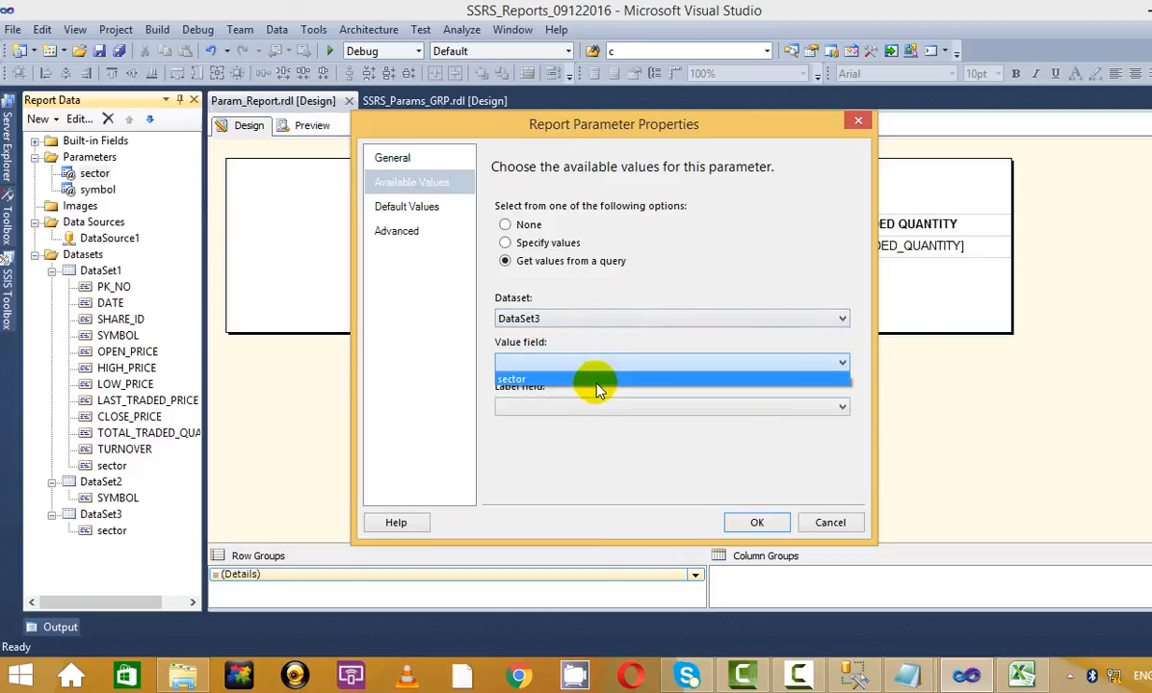
pyautogui.click(597, 381)
pyautogui.click(596, 406)
pyautogui.click(594, 424)
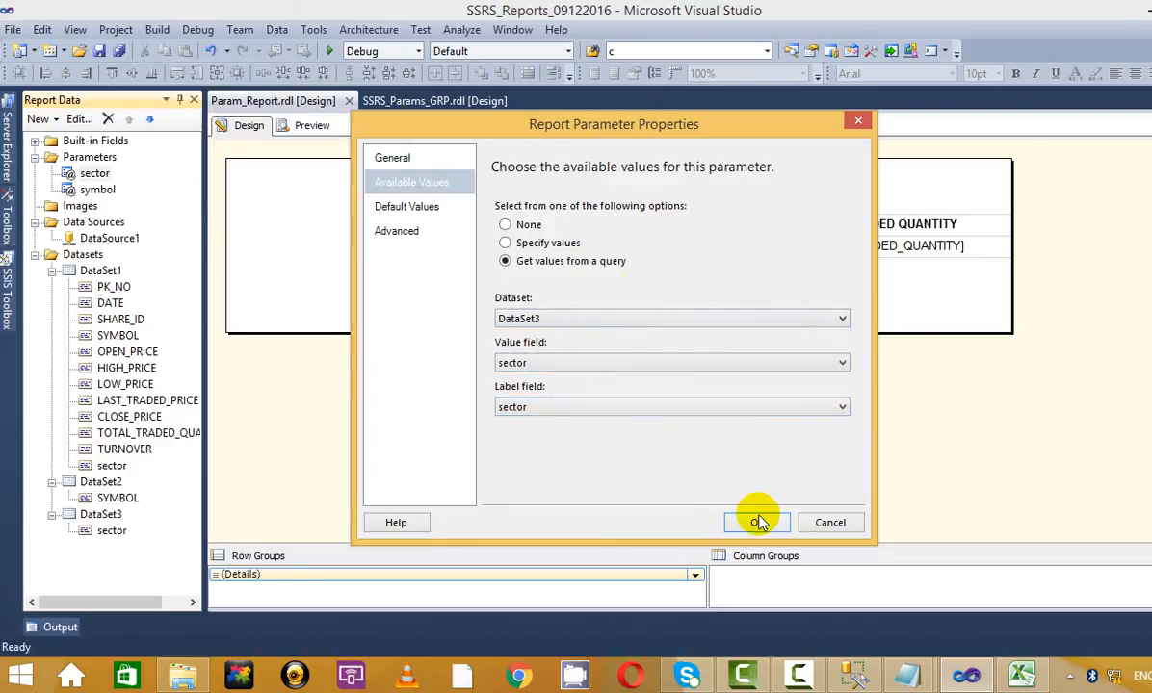
pyautogui.click(757, 523)
# - Preview the report with sector Automobile and symbol M&M chosen from the parameter lists
pyautogui.click(311, 125)
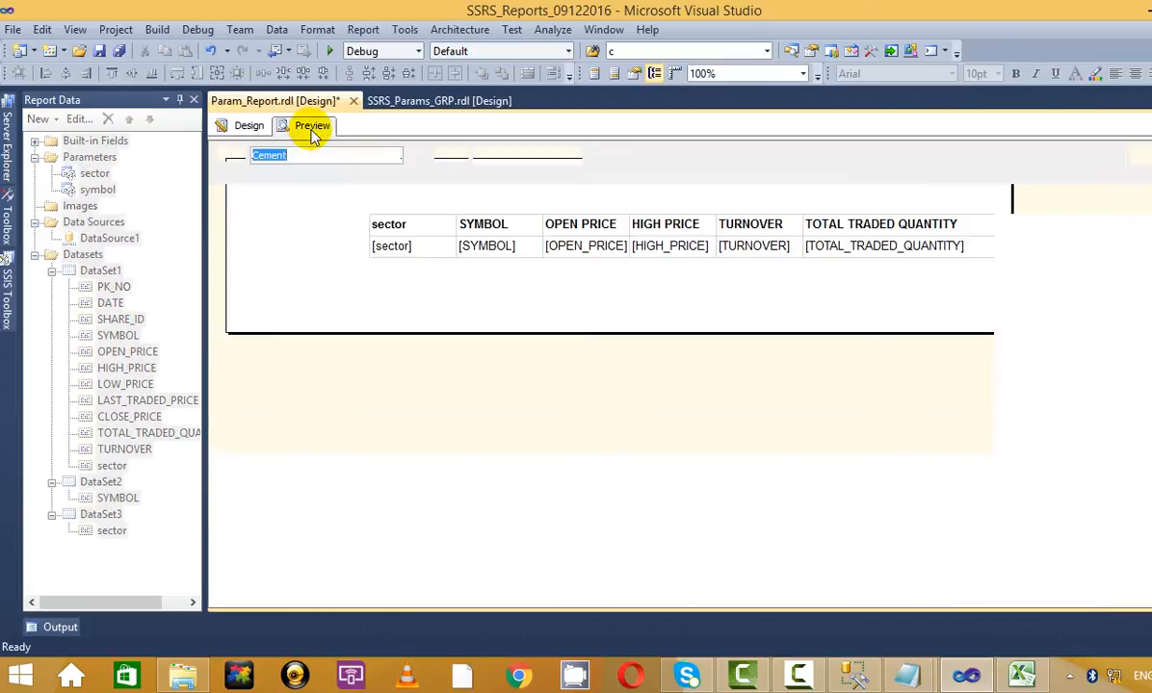
pyautogui.click(313, 156)
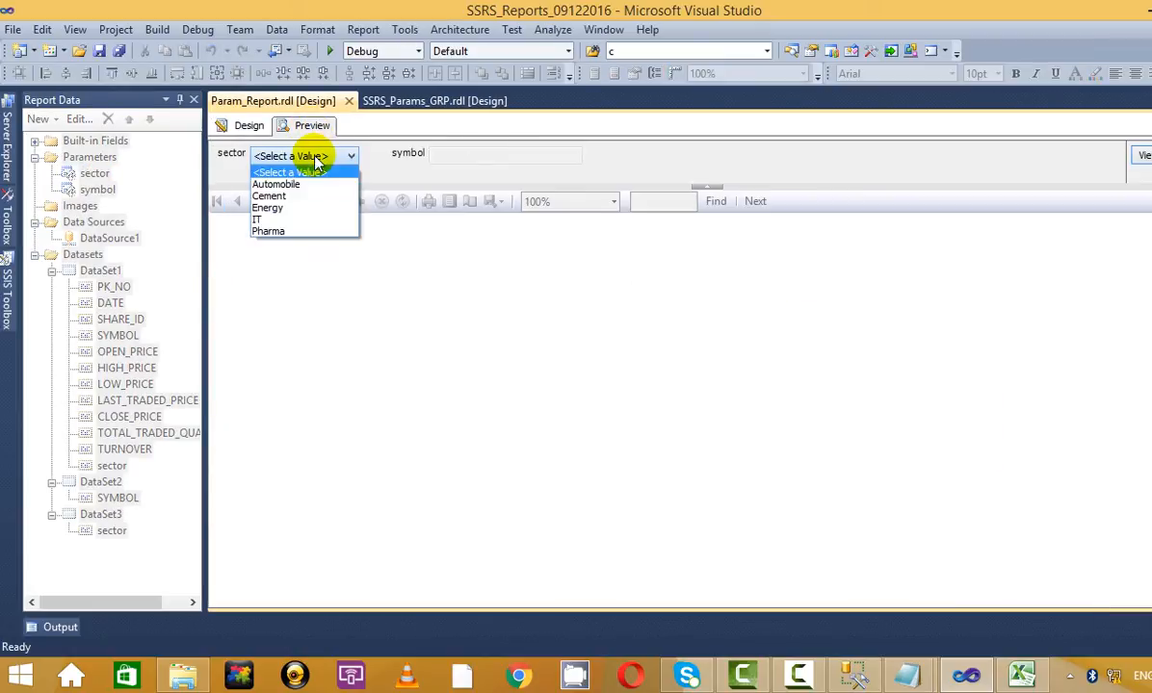
pyautogui.click(296, 186)
pyautogui.click(463, 156)
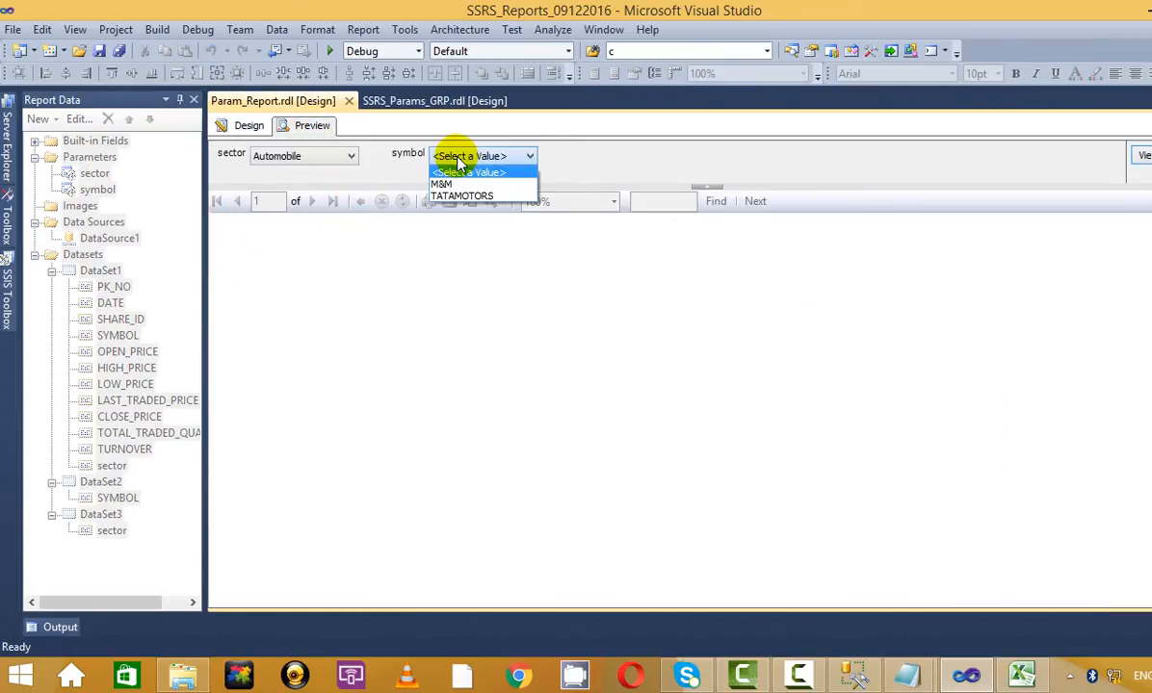
pyautogui.click(462, 185)
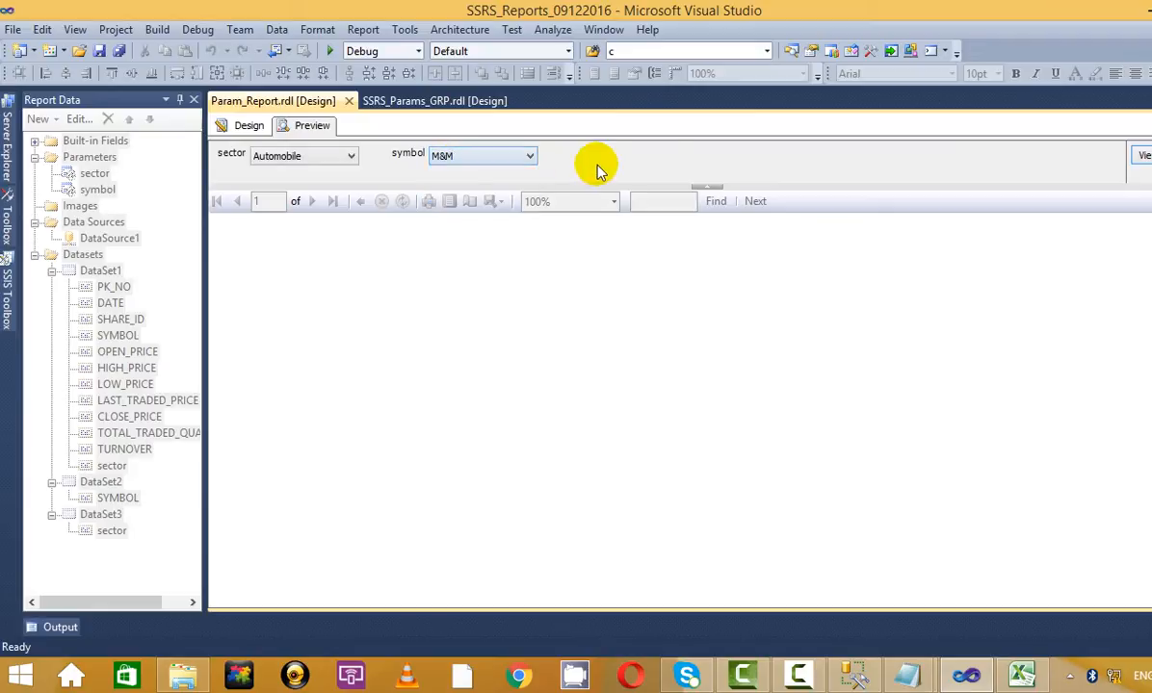
pyautogui.click(1141, 158)
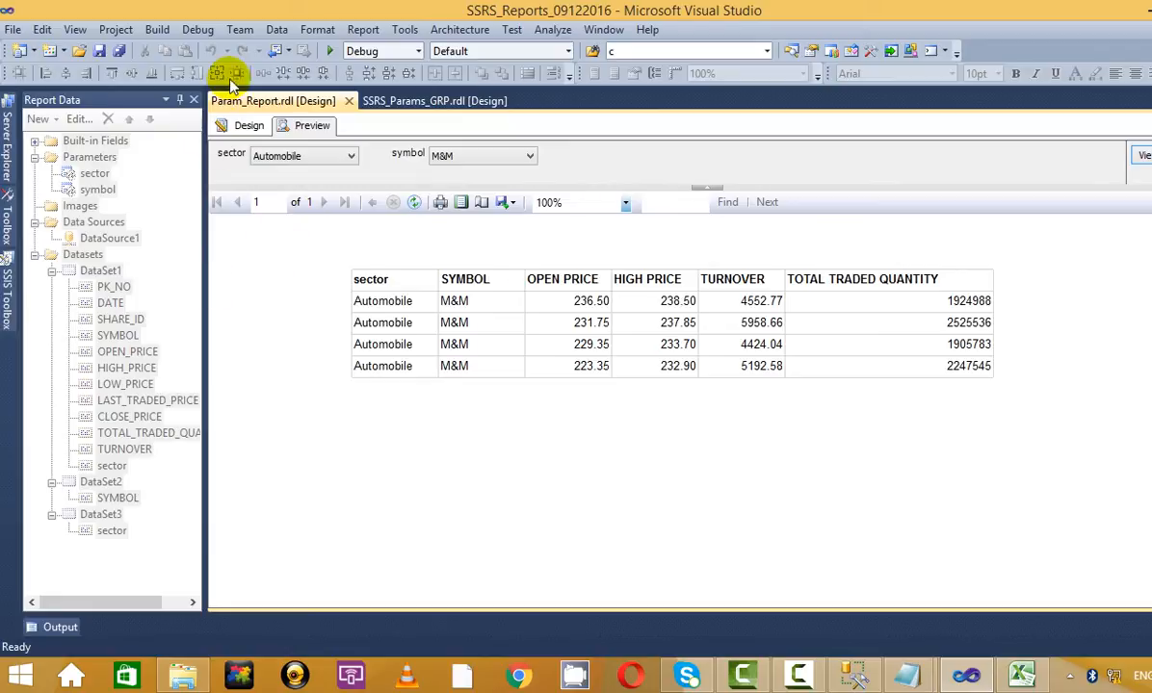
# - Restart the preview and run it for sector Automobile, first with symbol M&M and again with TATAMOTORS
pyautogui.click(250, 133)
pyautogui.click(310, 125)
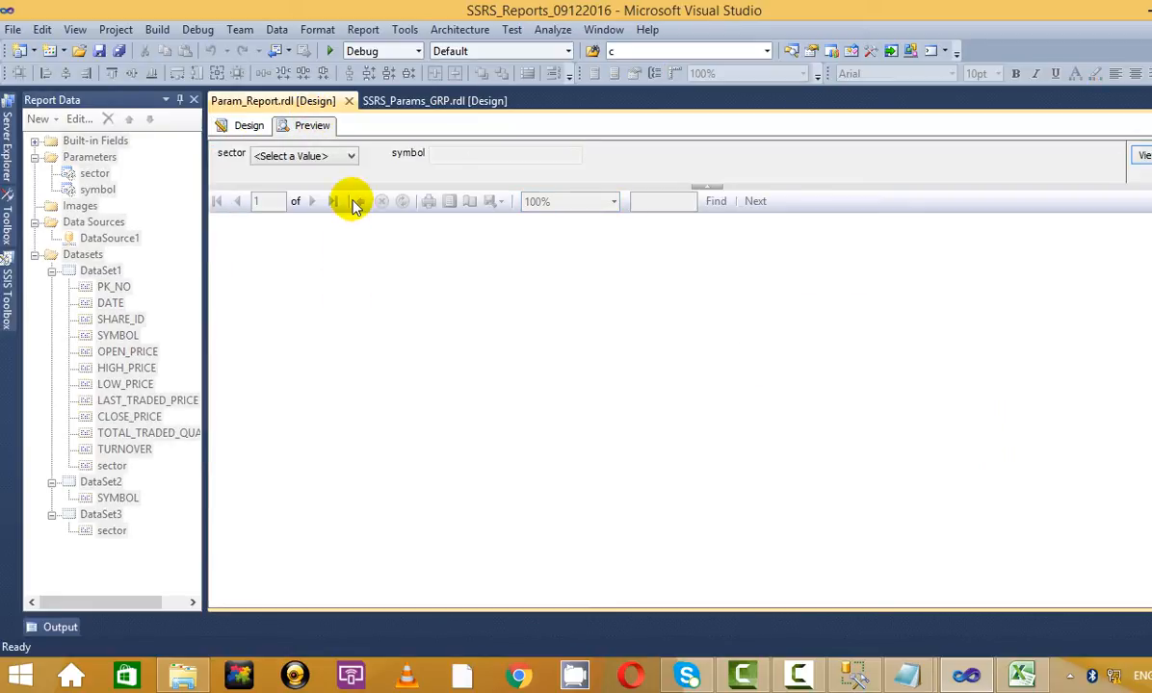
pyautogui.click(332, 157)
pyautogui.click(280, 184)
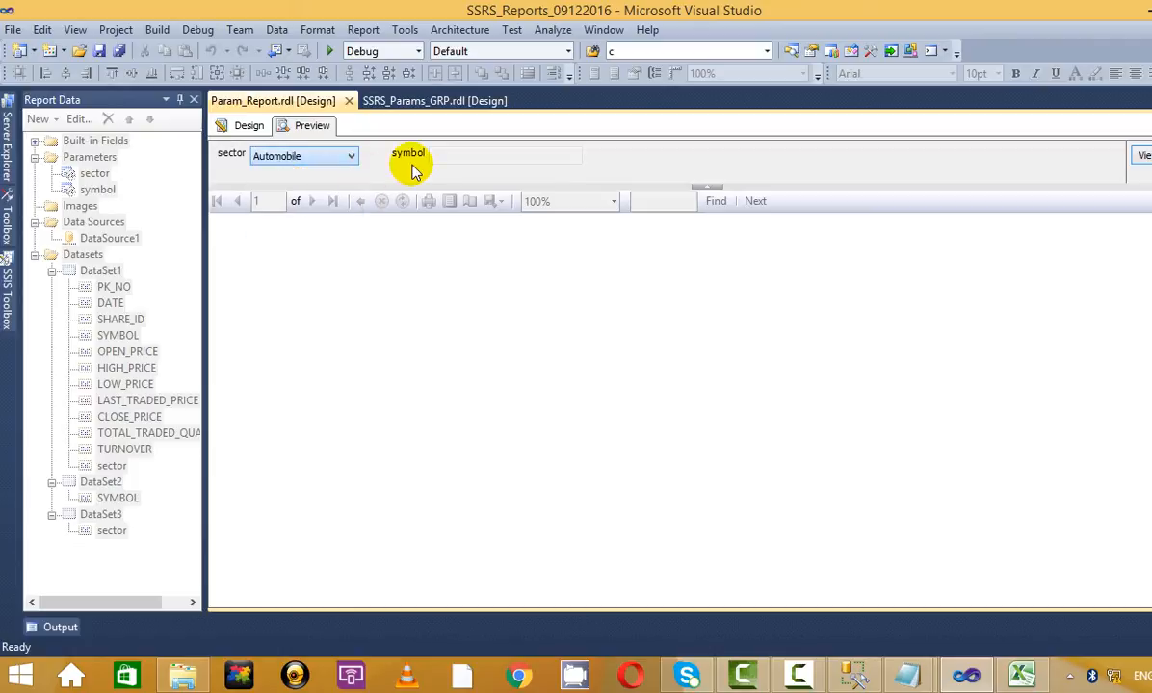
pyautogui.click(501, 156)
pyautogui.click(503, 184)
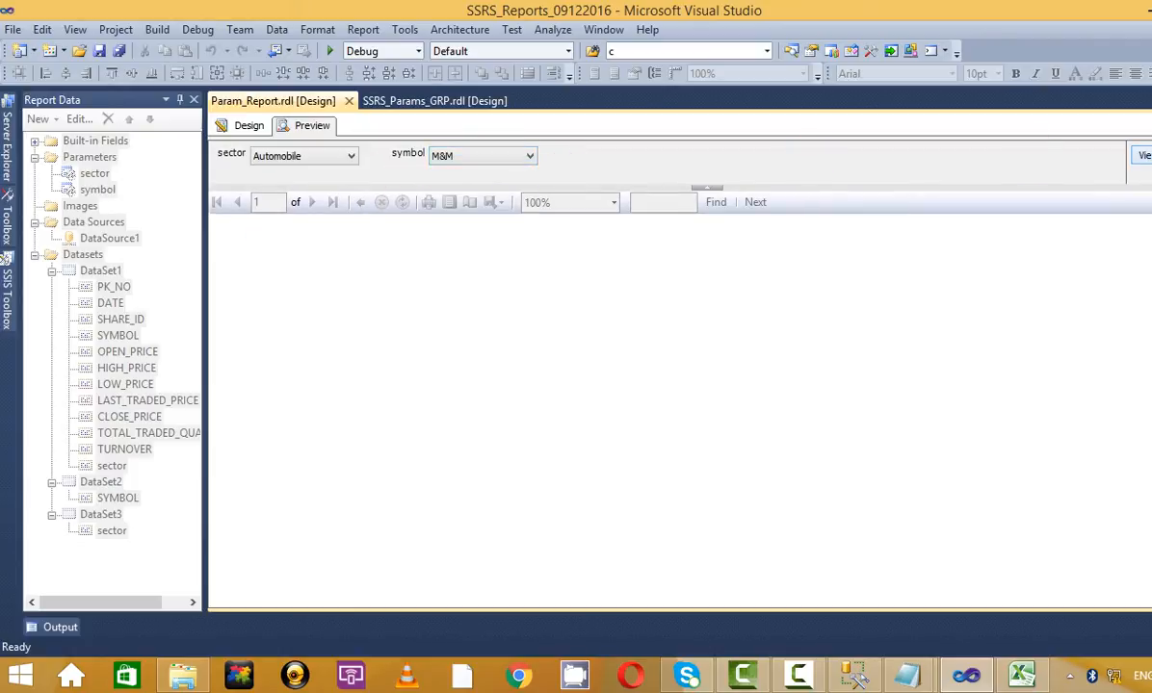
pyautogui.click(1144, 156)
pyautogui.click(515, 157)
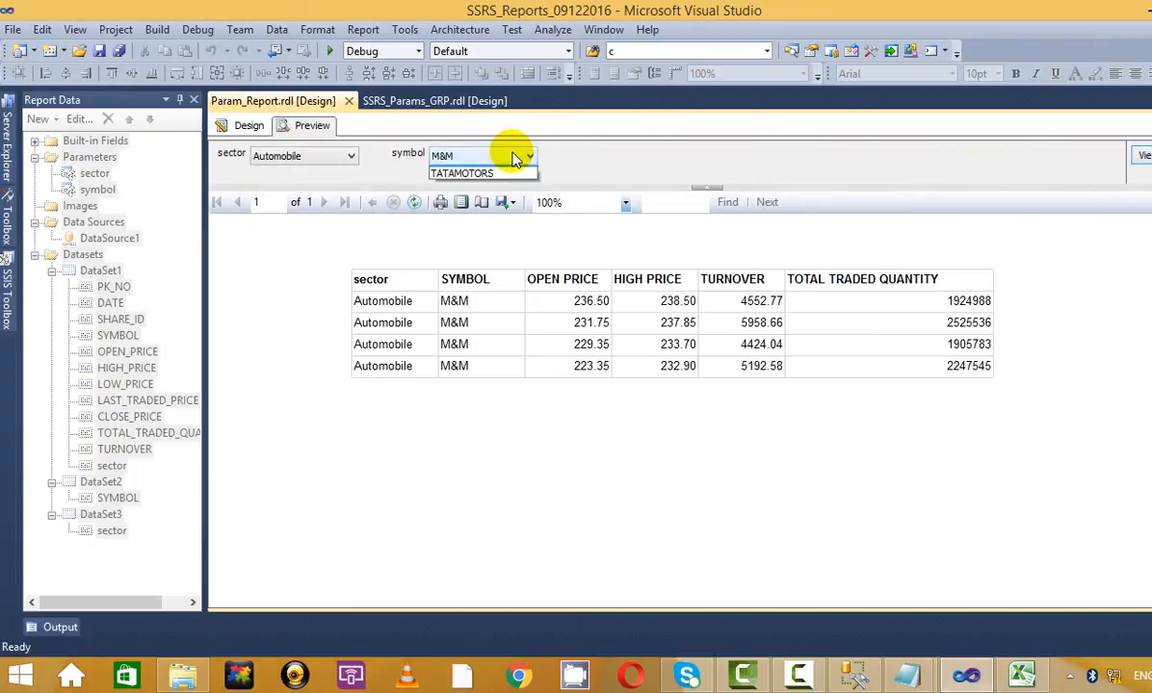
pyautogui.click(462, 185)
pyautogui.click(1142, 155)
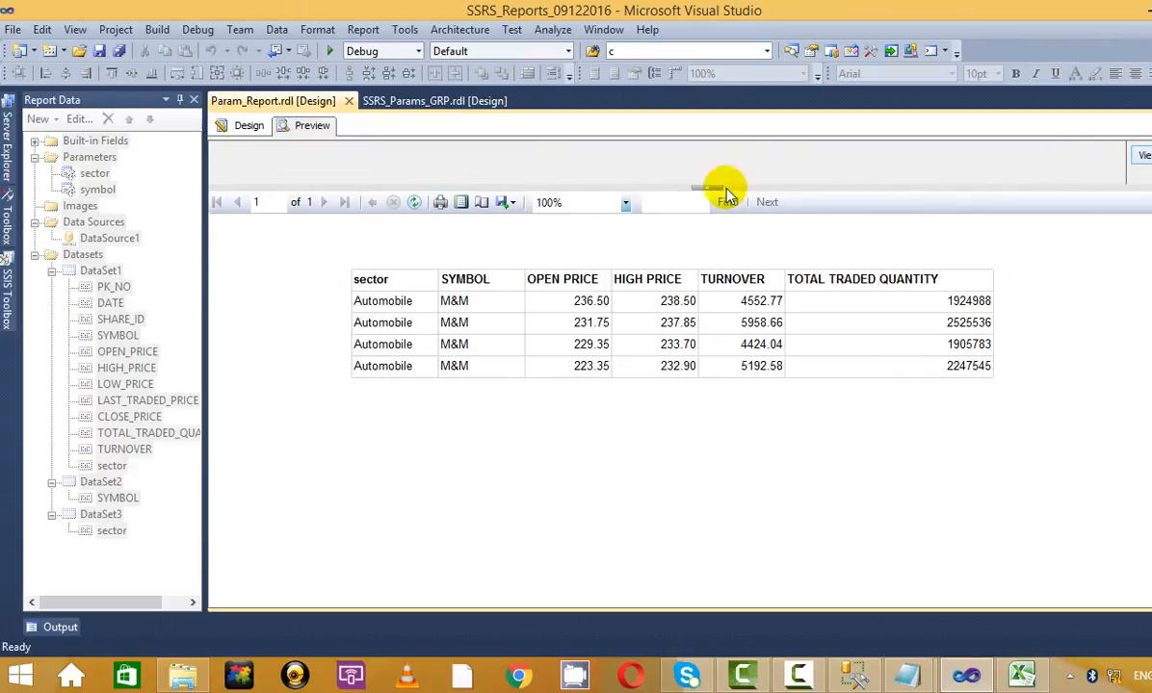
# - Run the report for sector IT with symbols INFY and TCS, and reload the preview through the report design
pyautogui.click(310, 157)
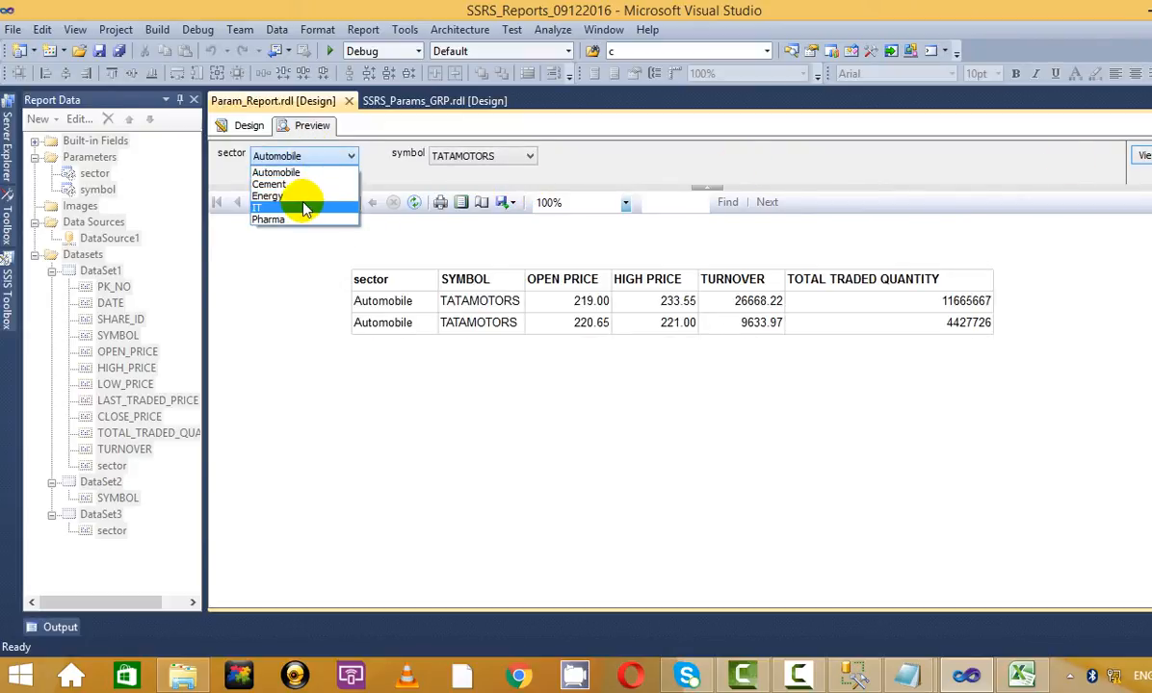
pyautogui.click(304, 209)
pyautogui.click(506, 157)
pyautogui.click(462, 185)
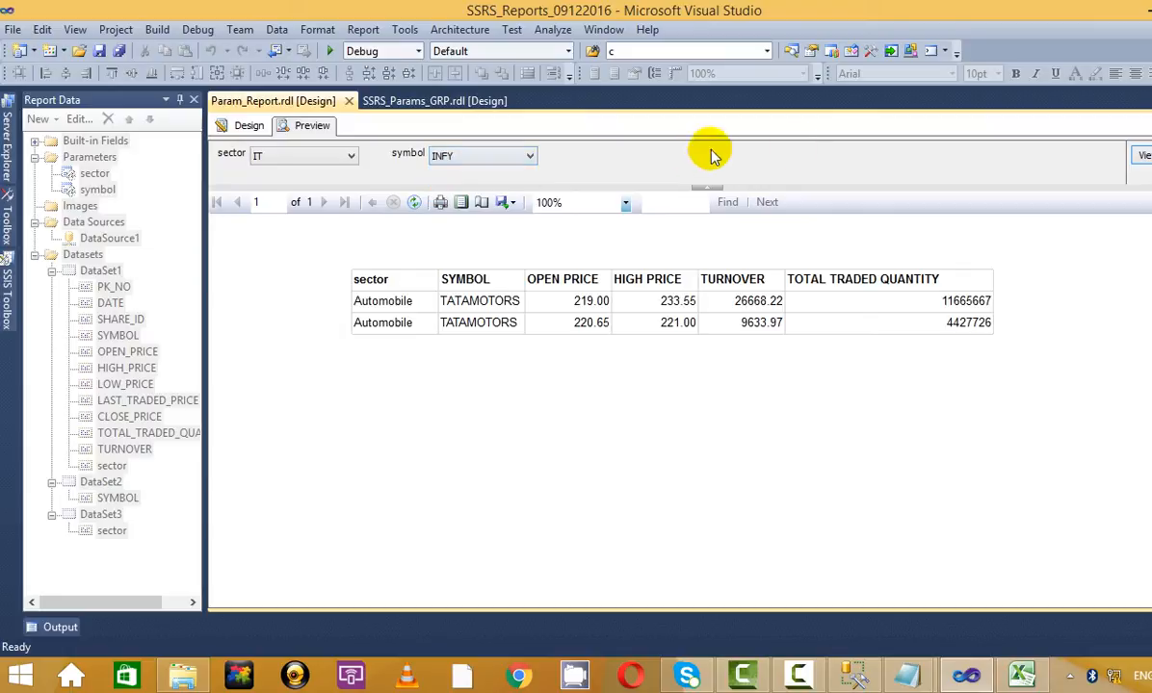
pyautogui.click(1142, 155)
pyautogui.click(514, 157)
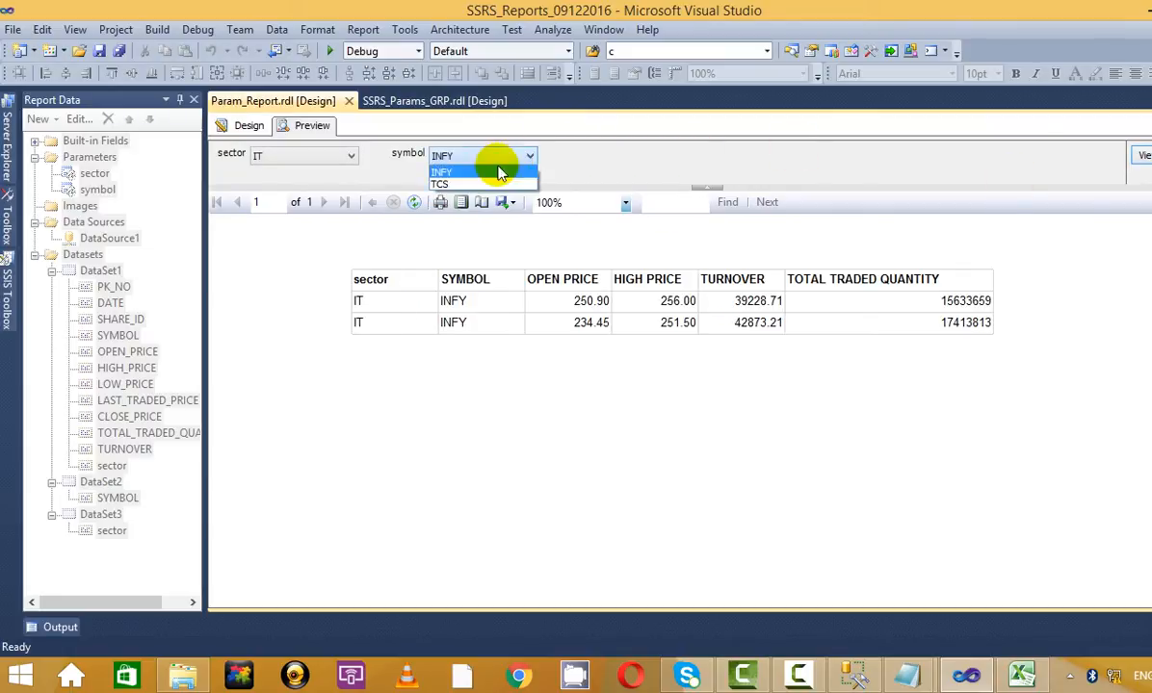
pyautogui.click(441, 184)
pyautogui.click(1143, 155)
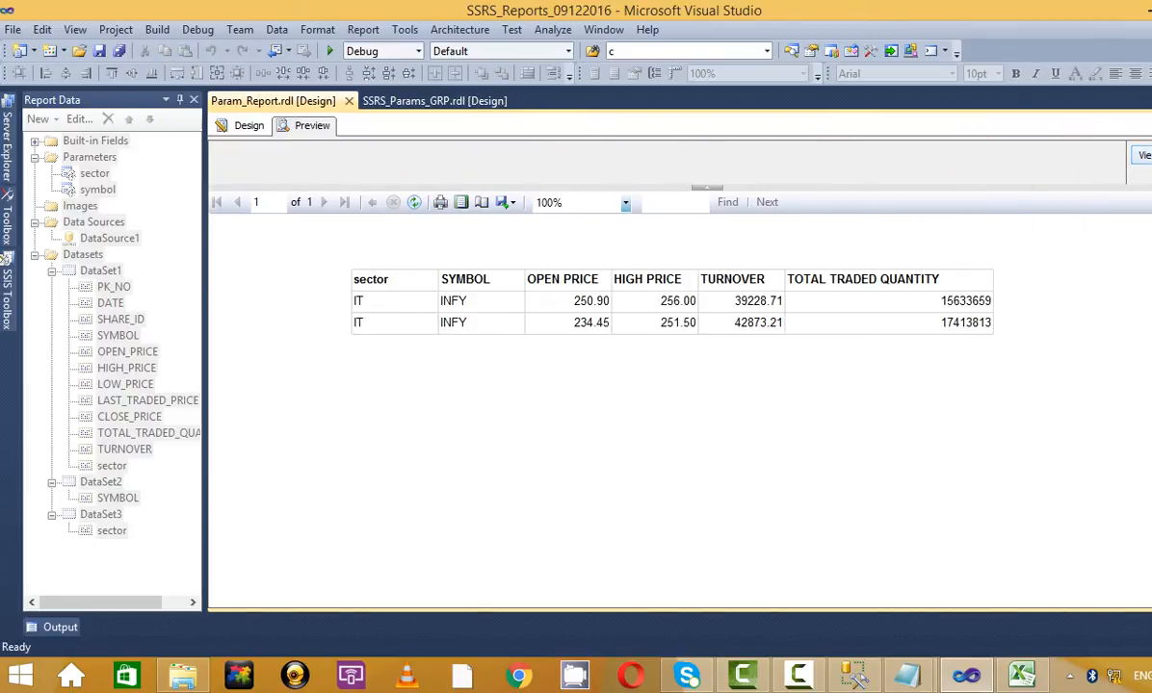
pyautogui.click(252, 126)
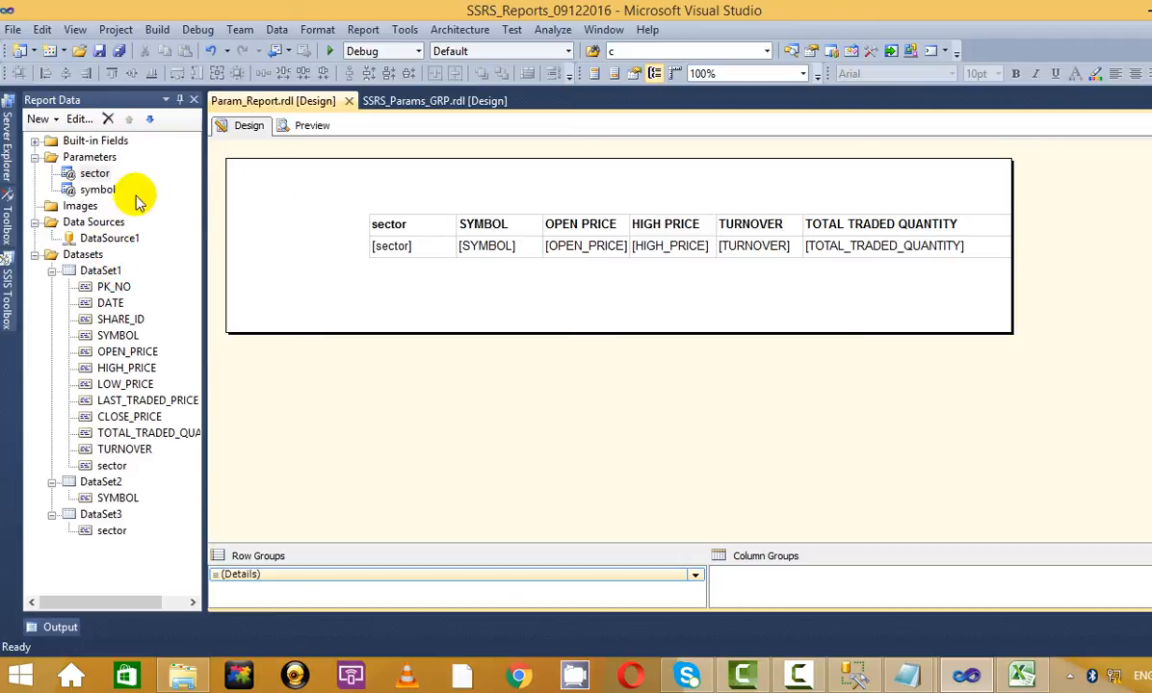
pyautogui.click(318, 130)
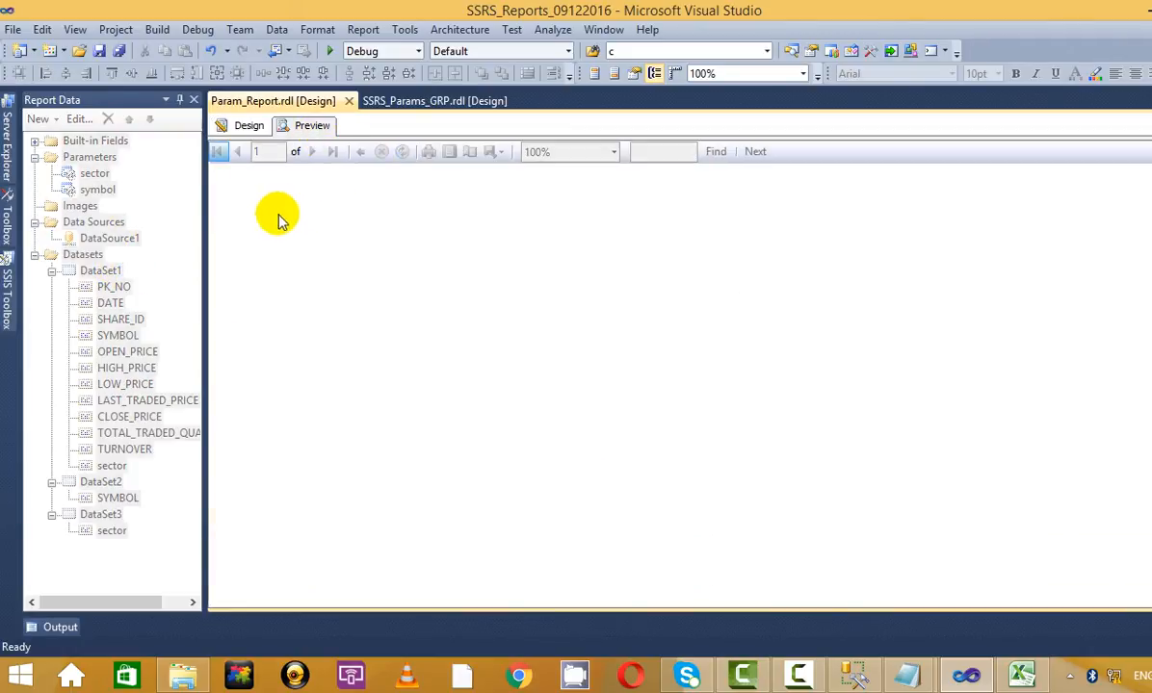
# - Switch to the untitled Notepad notes and add the line "Default Value for the parameters." between the Dataset parameter and Unbound Parameter entries
pyautogui.moveTo(930, 663)
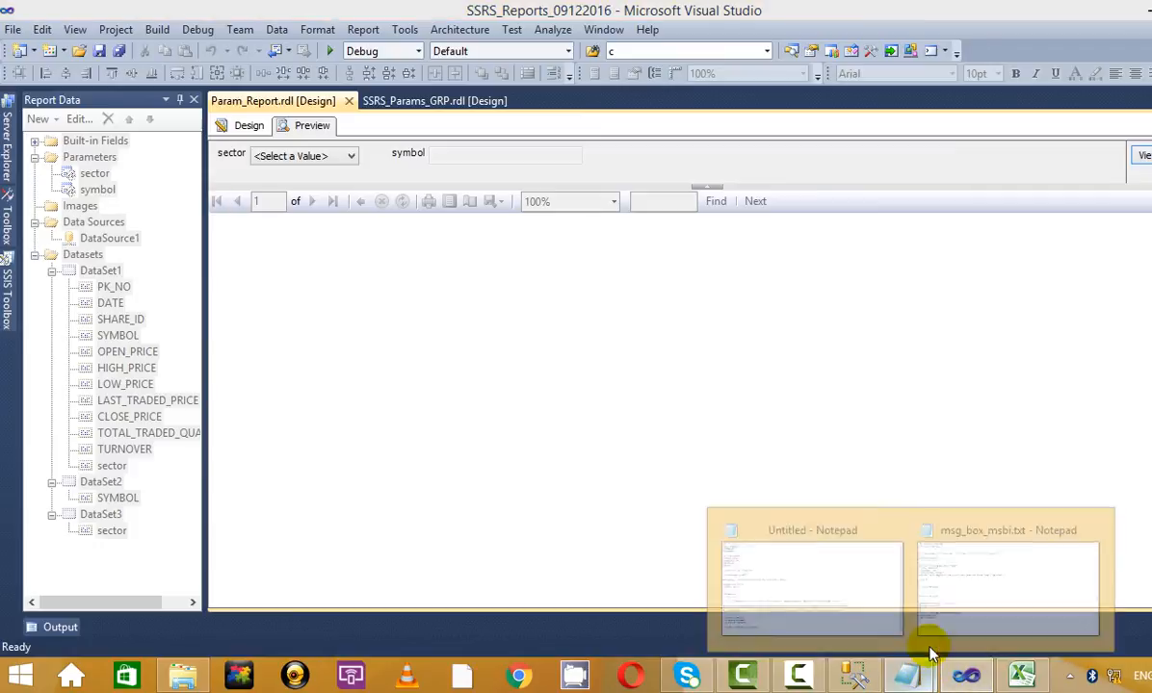
pyautogui.click(972, 587)
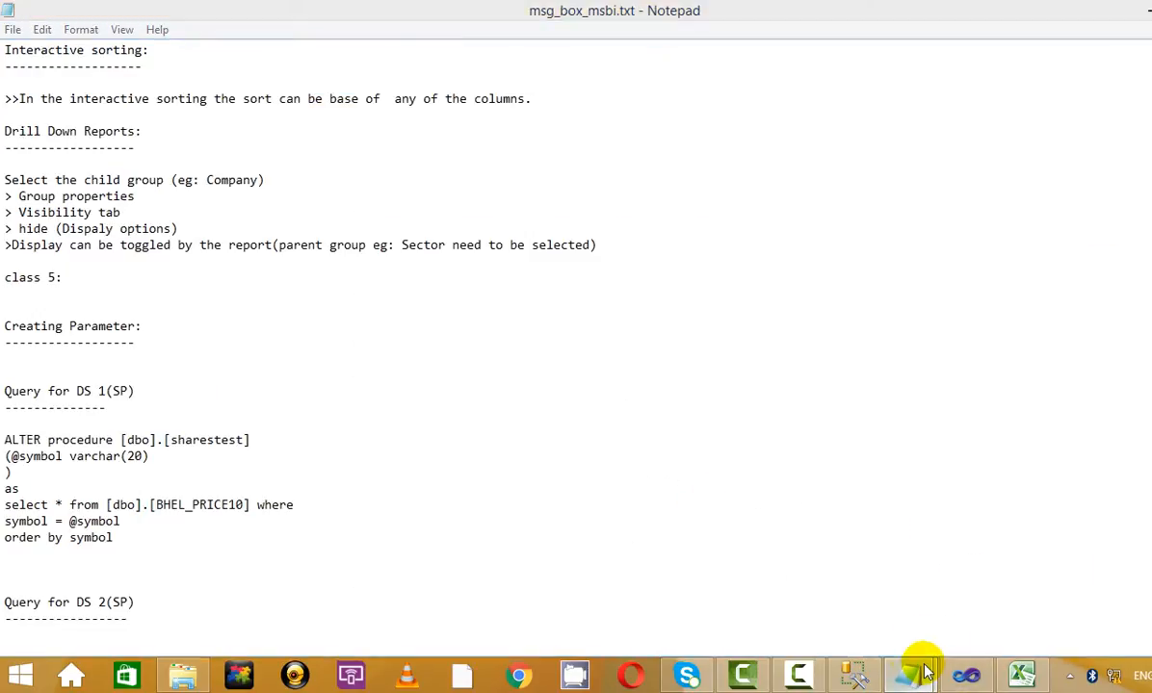
pyautogui.click(776, 587)
pyautogui.scroll(-1, 241, 433)
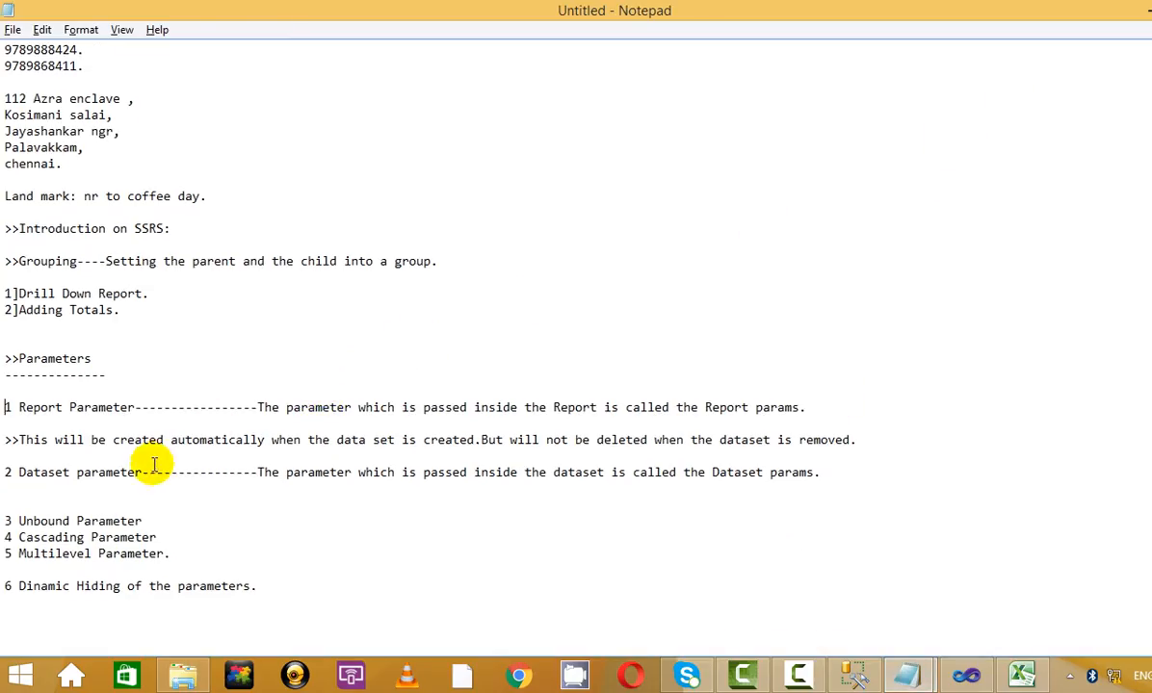
pyautogui.click(132, 496)
pyautogui.press('Return')
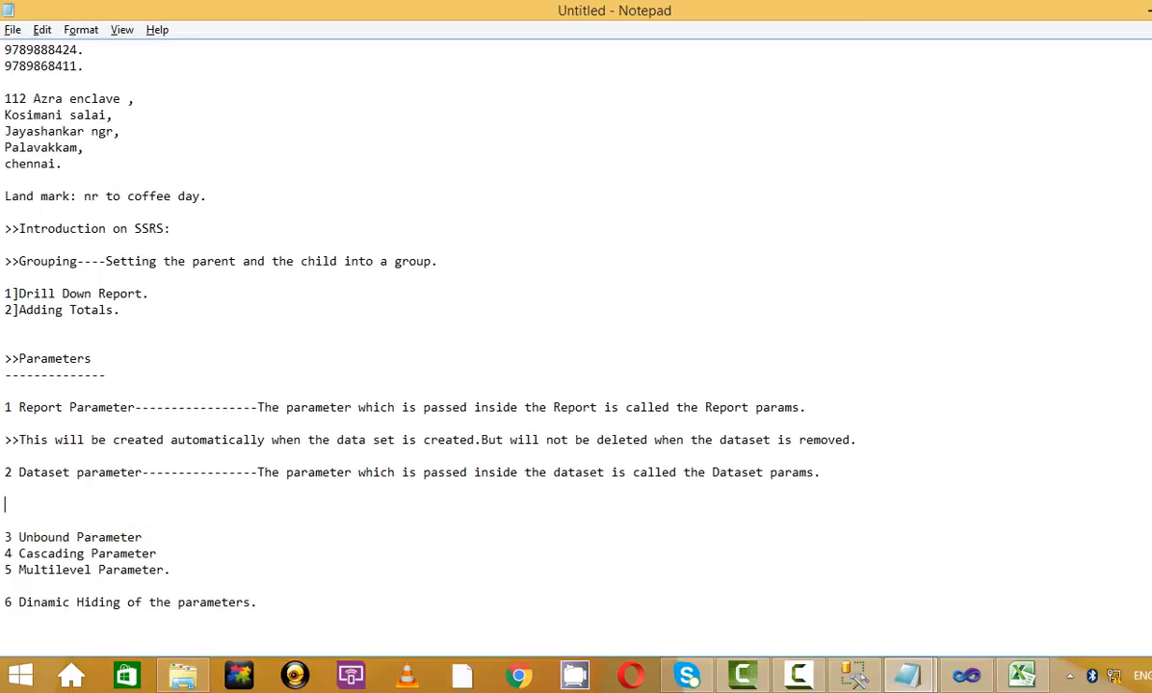
pyautogui.press('Delete')
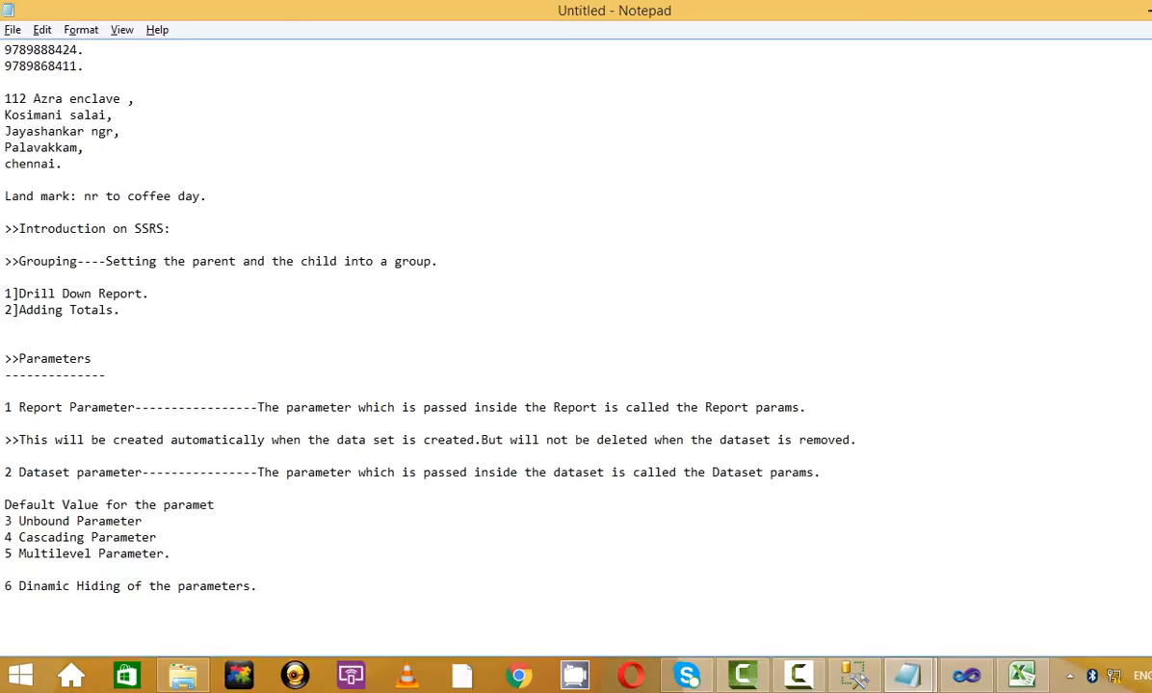
pyautogui.write('.')
pyautogui.press('Return')
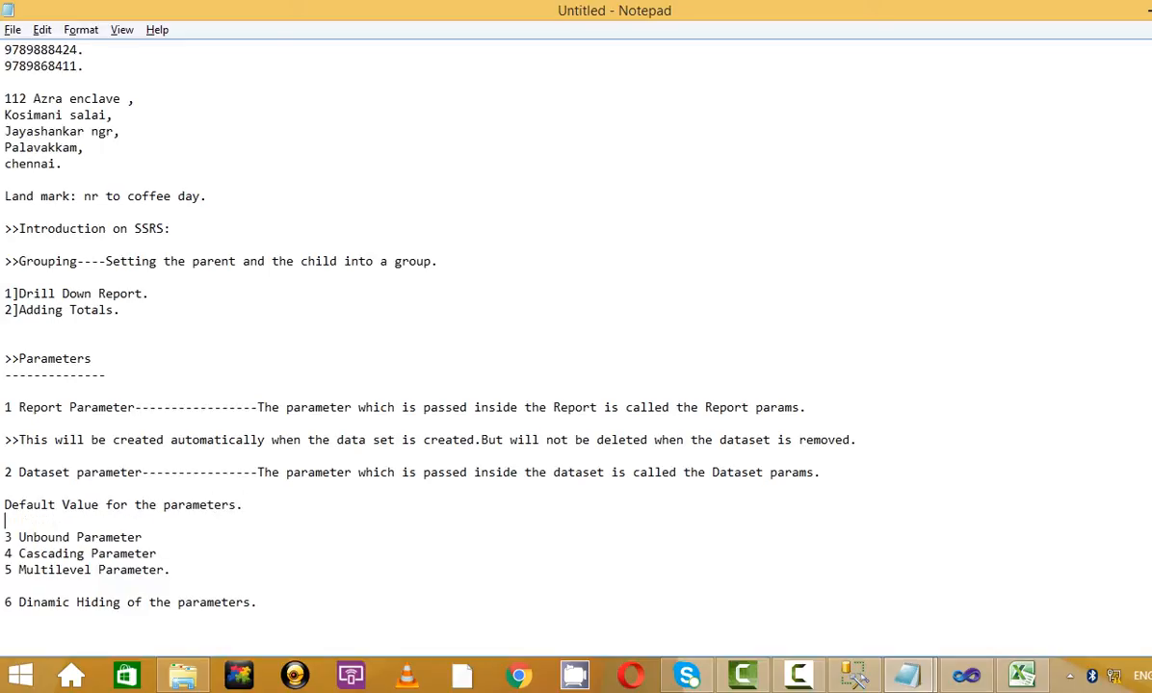
pyautogui.press('Up')
pyautogui.hotkey('alt', 'Tab')
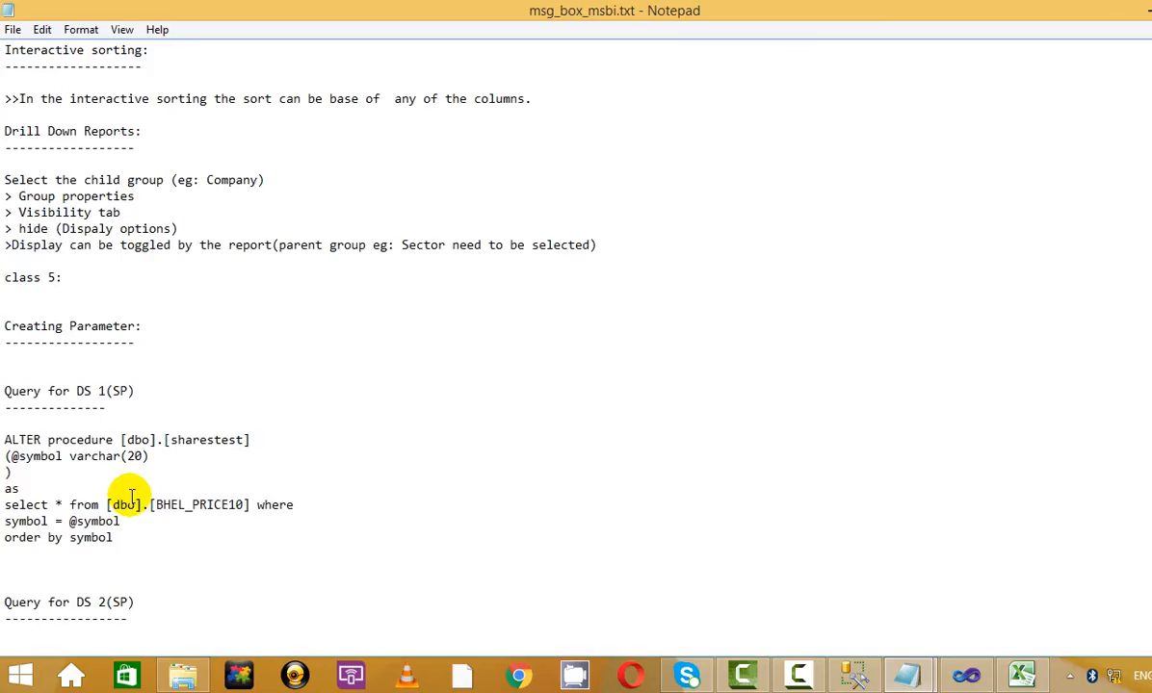
pyautogui.click(1145, 8)
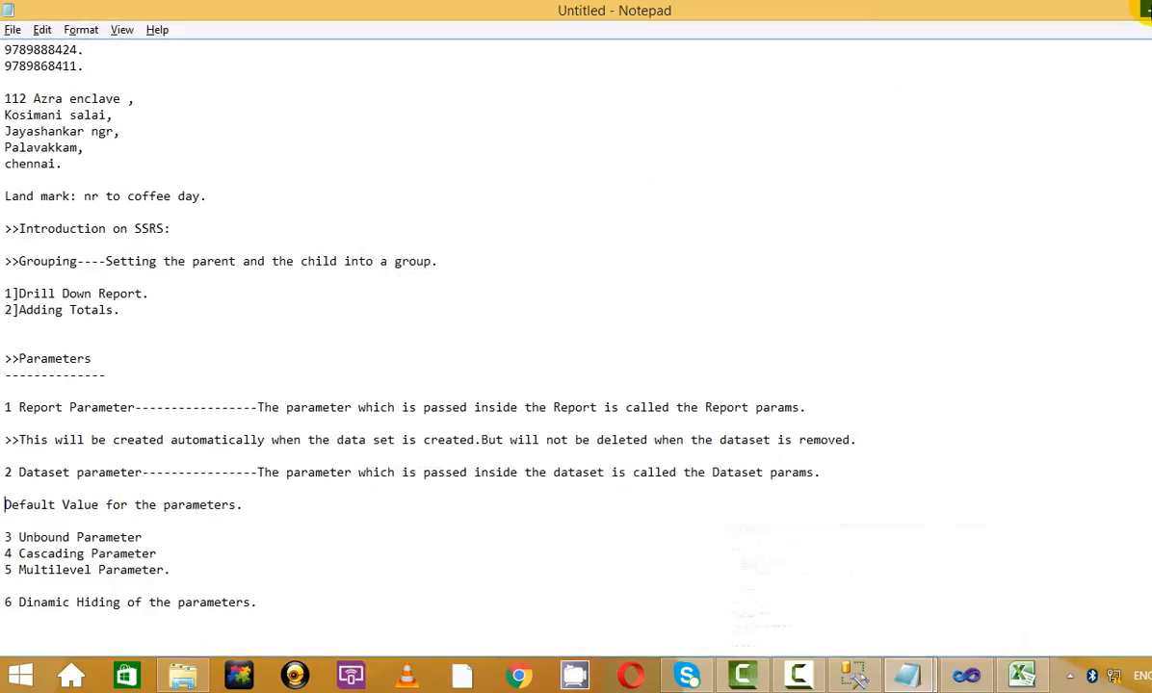
# - Switch back to Visual Studio and preview the report with sector Automobile and one of its symbols selected
pyautogui.click(1145, 8)
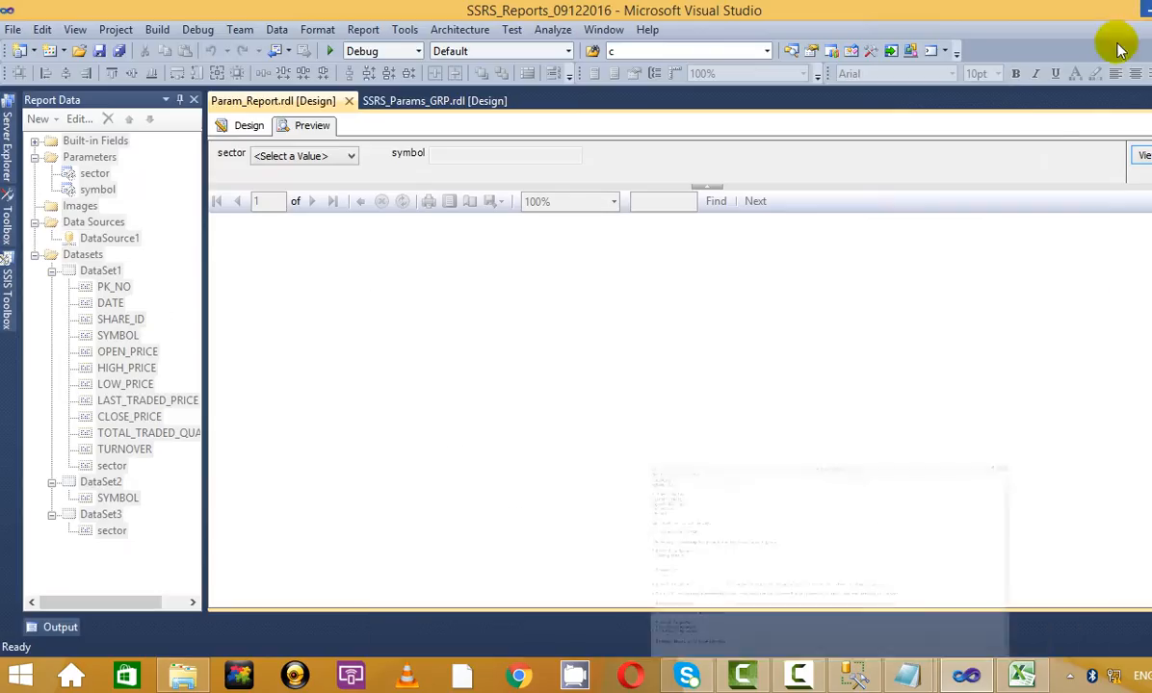
pyautogui.click(337, 156)
pyautogui.click(332, 183)
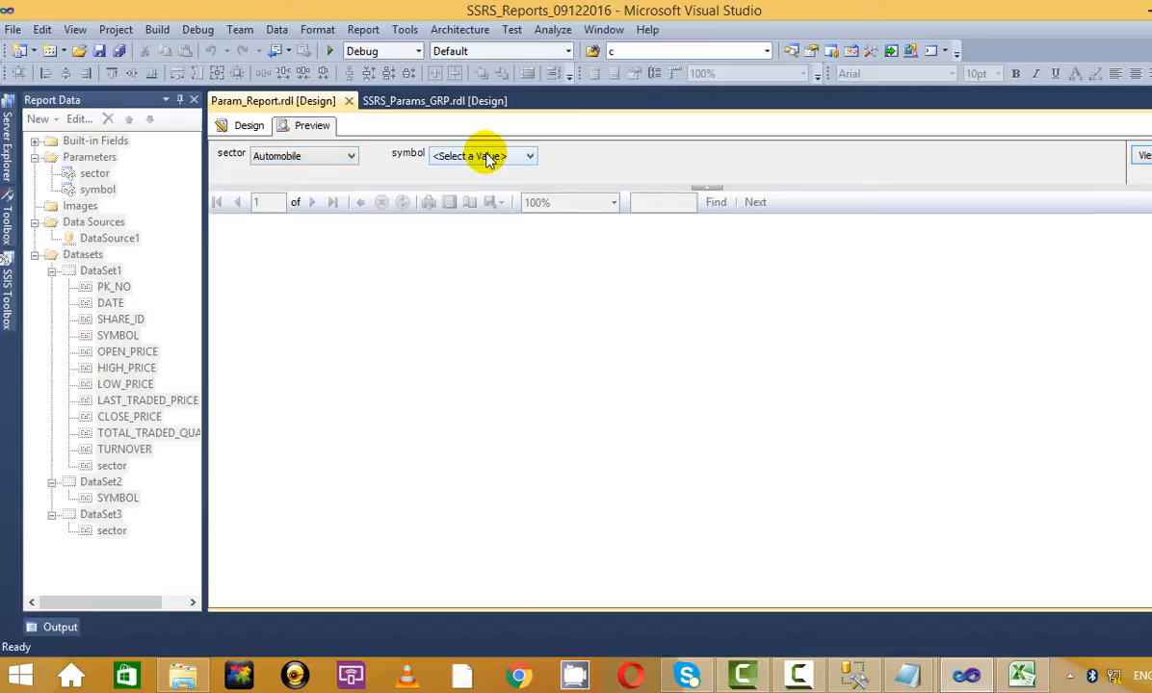
pyautogui.click(480, 155)
pyautogui.click(472, 188)
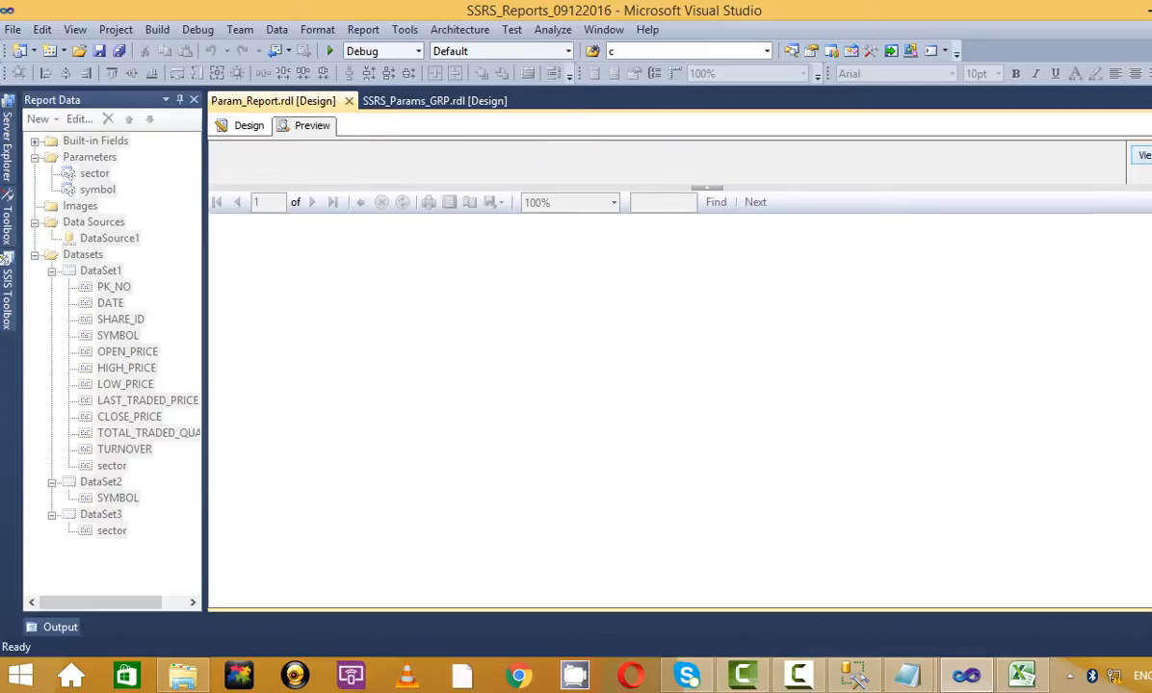
# - Return to the report design and move the table closer to the left edge of the report body
pyautogui.click(248, 126)
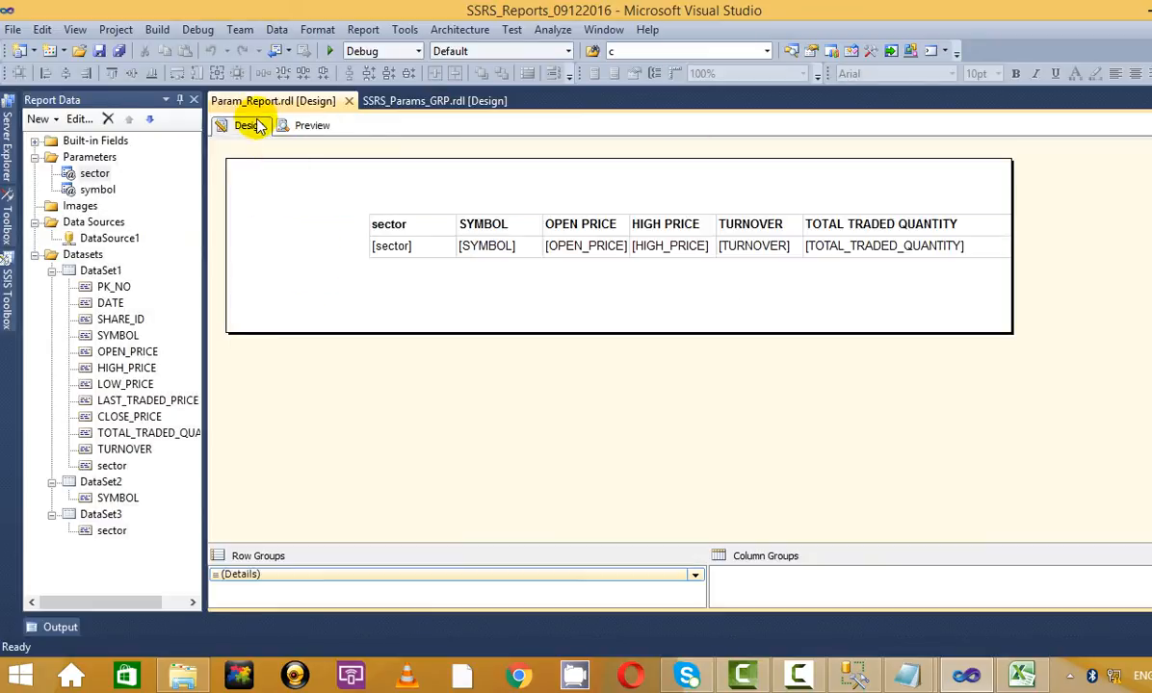
pyautogui.click(390, 224)
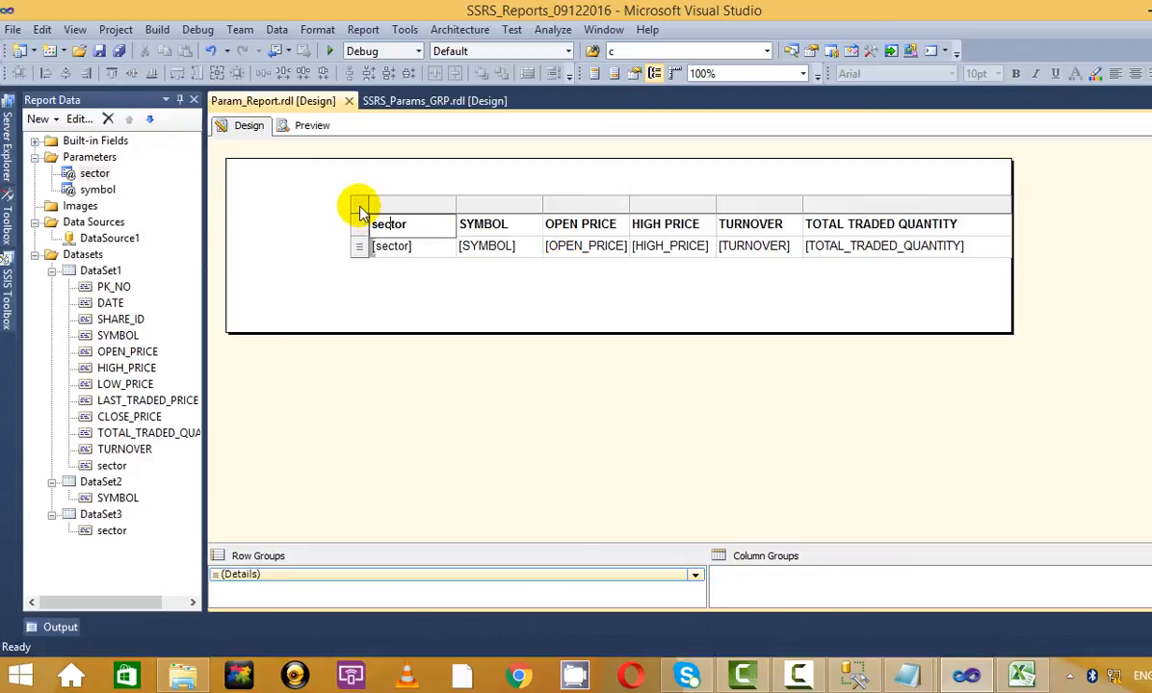
pyautogui.moveTo(381, 214); pyautogui.dragTo(333, 214)
pyautogui.click(469, 274)
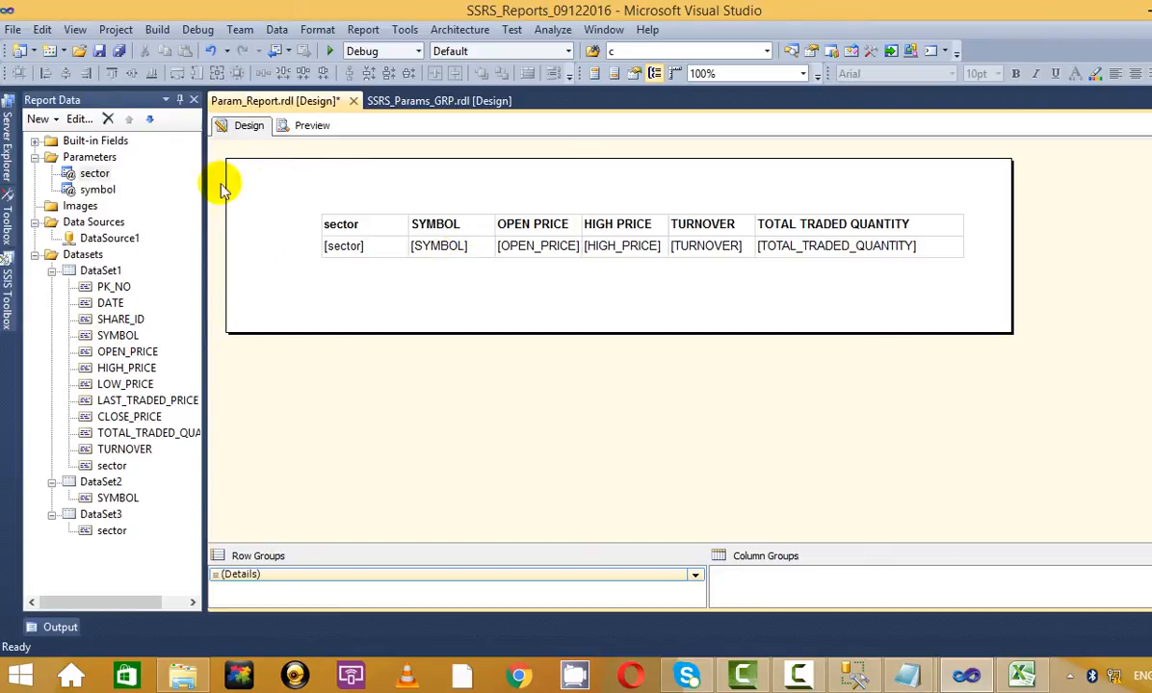
# - Preview the report for sector Cement with symbol ACC
pyautogui.click(306, 126)
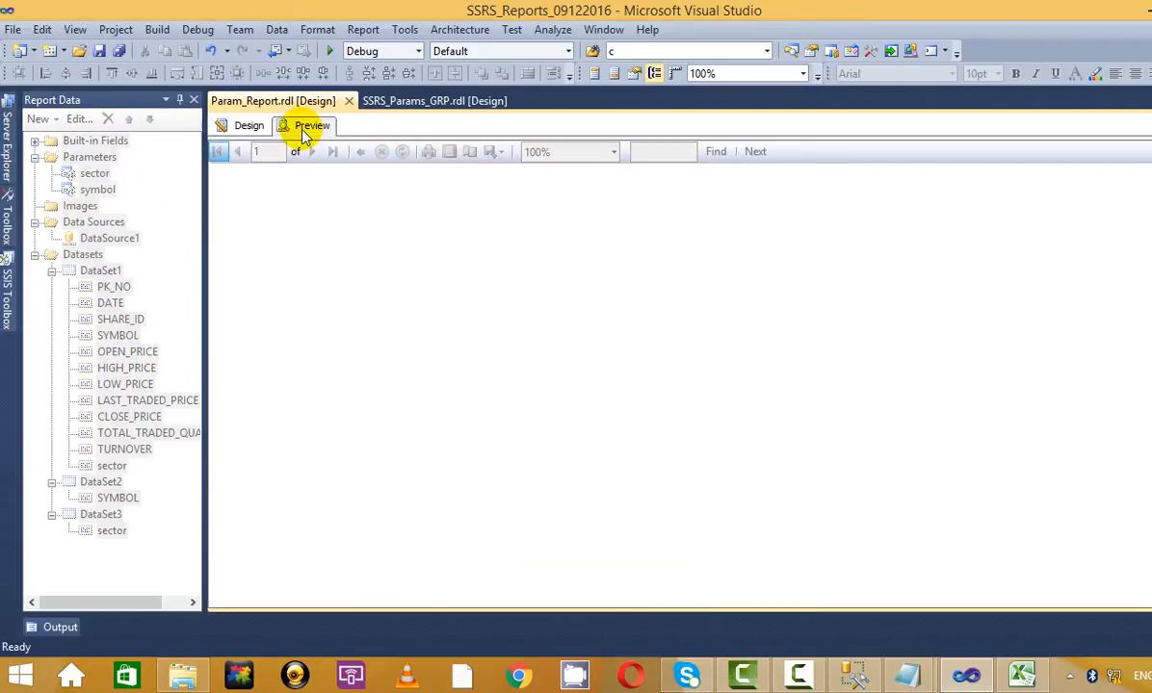
pyautogui.click(352, 156)
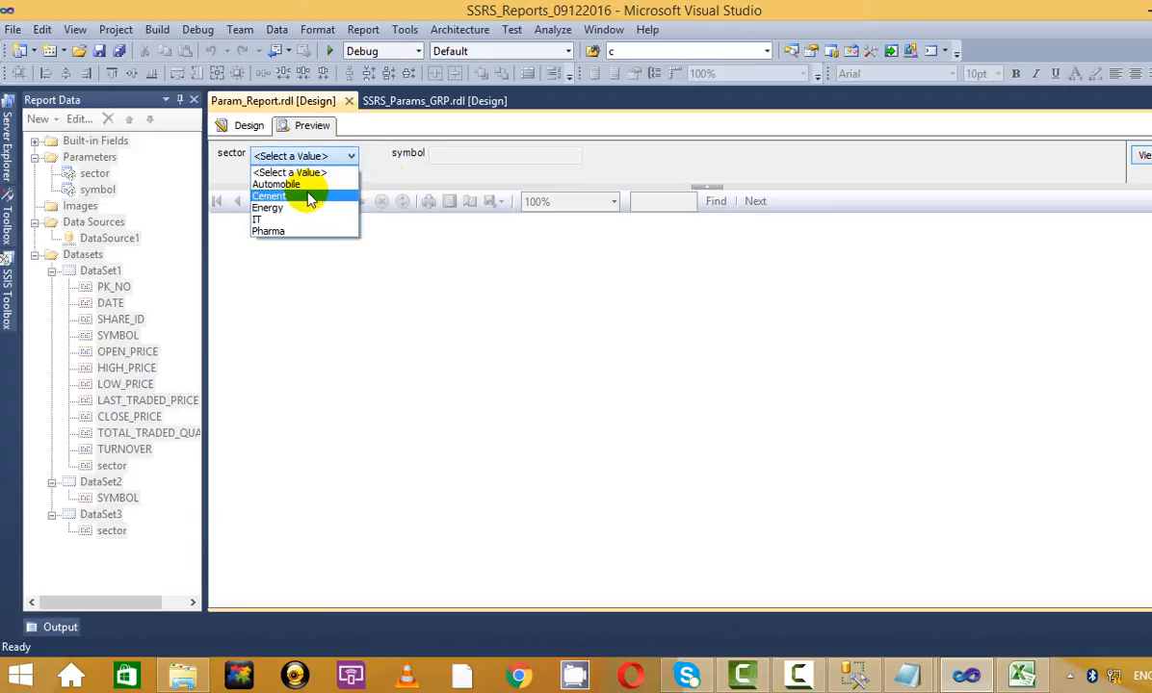
pyautogui.click(303, 197)
pyautogui.click(480, 156)
pyautogui.click(487, 183)
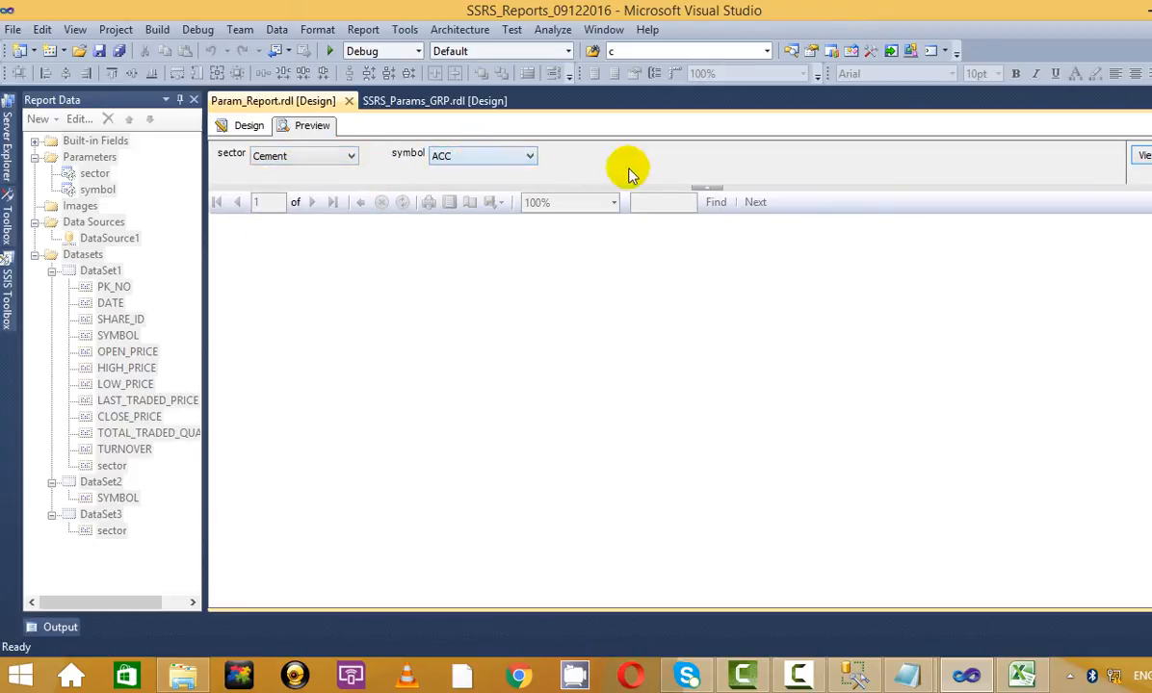
pyautogui.click(1144, 156)
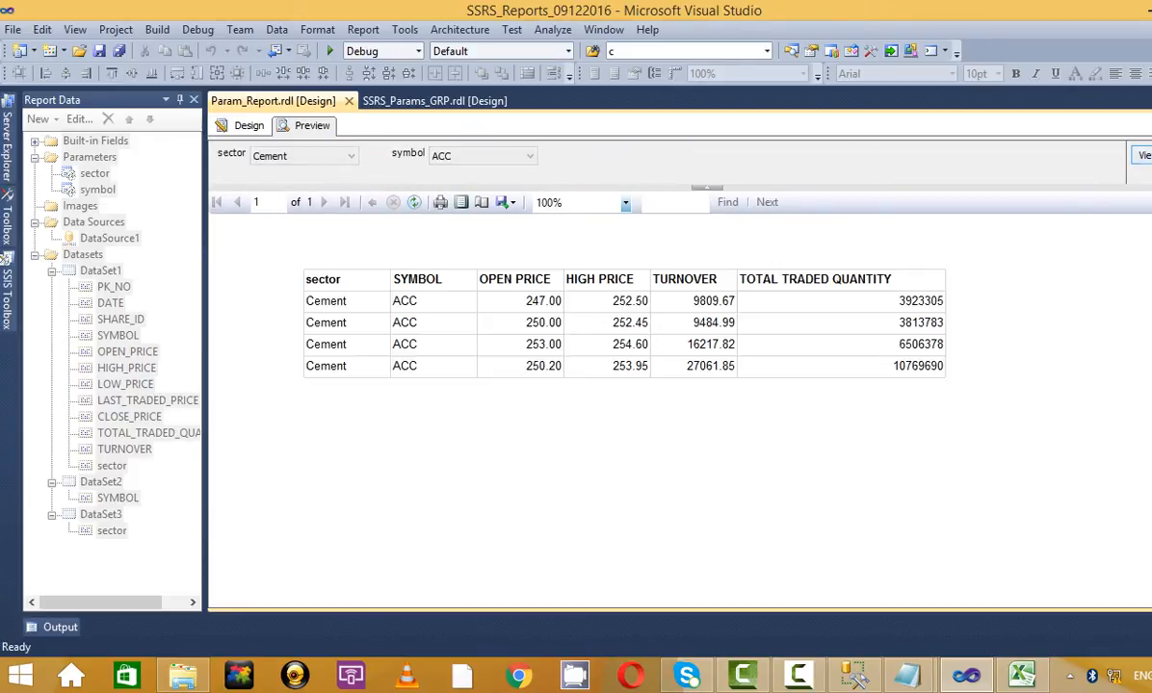
# - Rerun the report for sector Energy with symbol BHEL
pyautogui.click(321, 160)
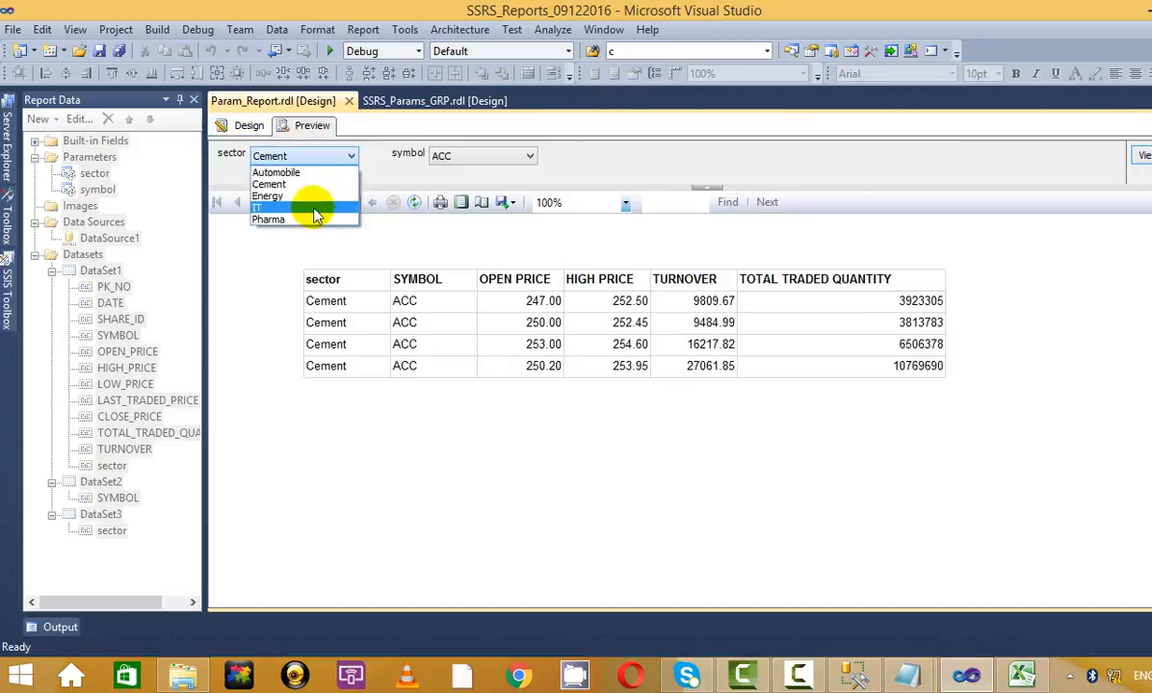
pyautogui.click(289, 197)
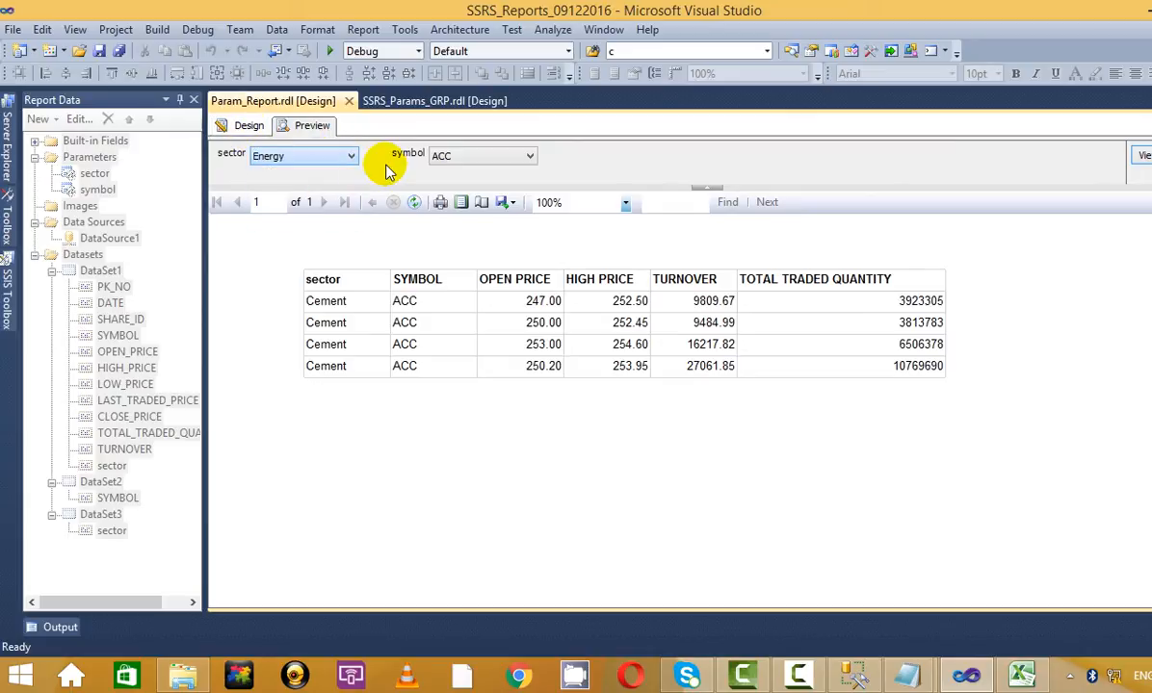
pyautogui.click(501, 159)
pyautogui.click(492, 204)
pyautogui.click(1141, 155)
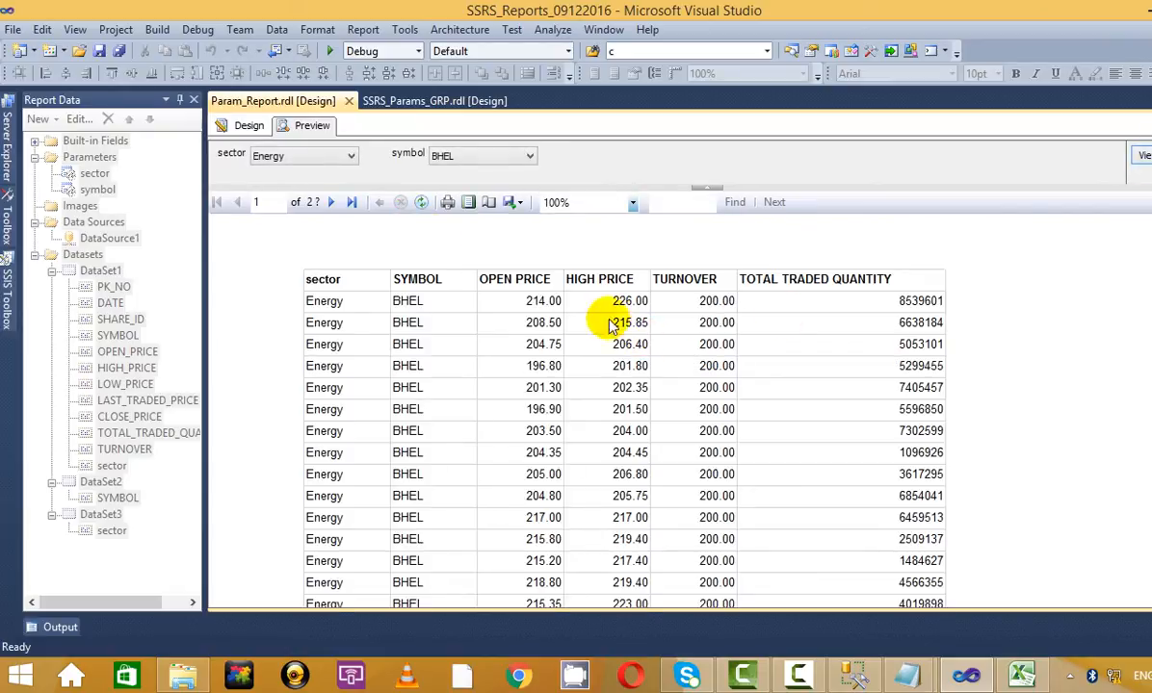
# - Rerun the report for sector IT with symbol TCS
pyautogui.click(275, 156)
pyautogui.click(275, 208)
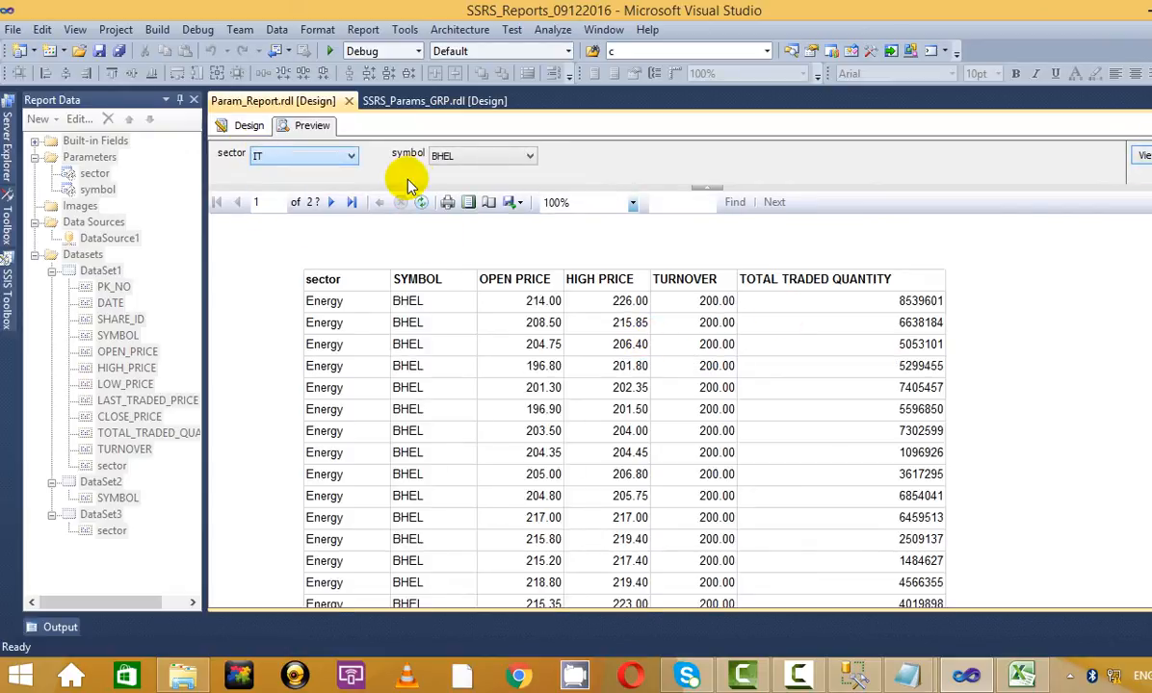
pyautogui.click(492, 199)
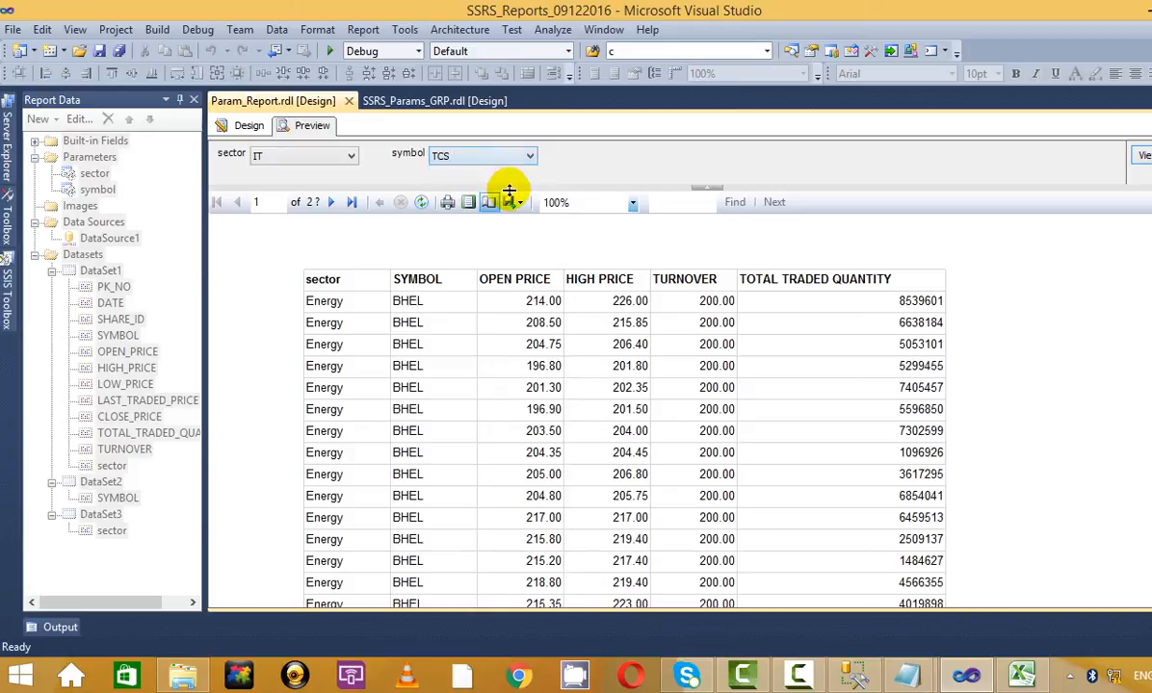
pyautogui.click(1141, 157)
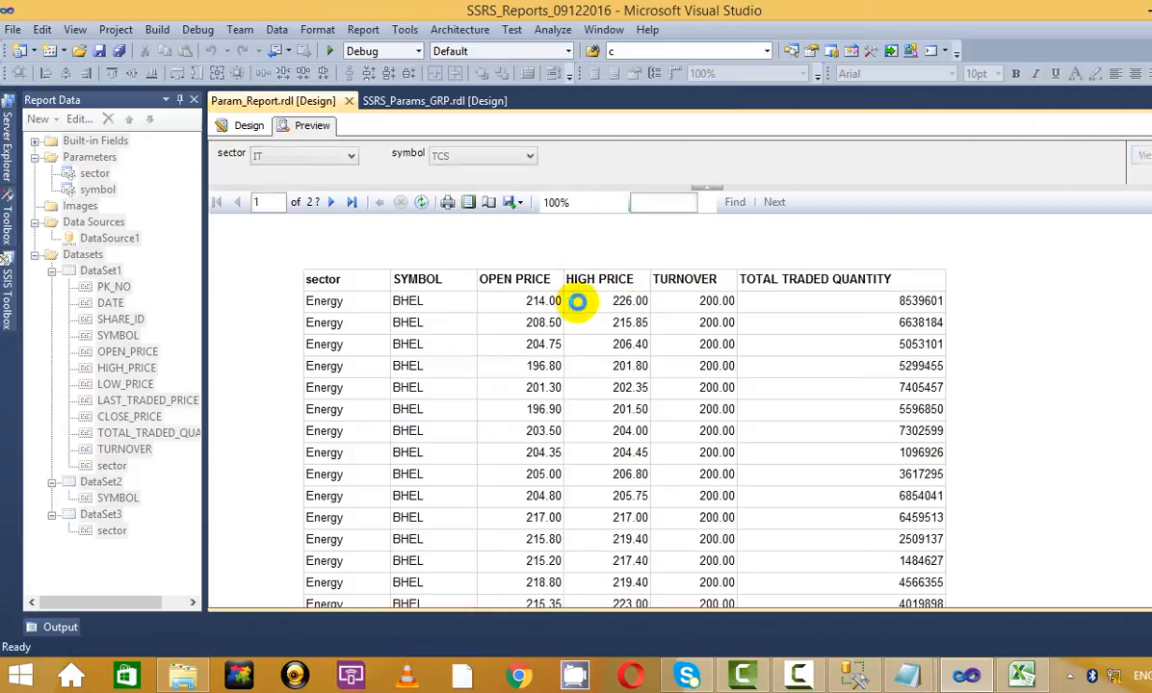
# - In the report design, give the sector parameter the specified default value IT
pyautogui.click(249, 126)
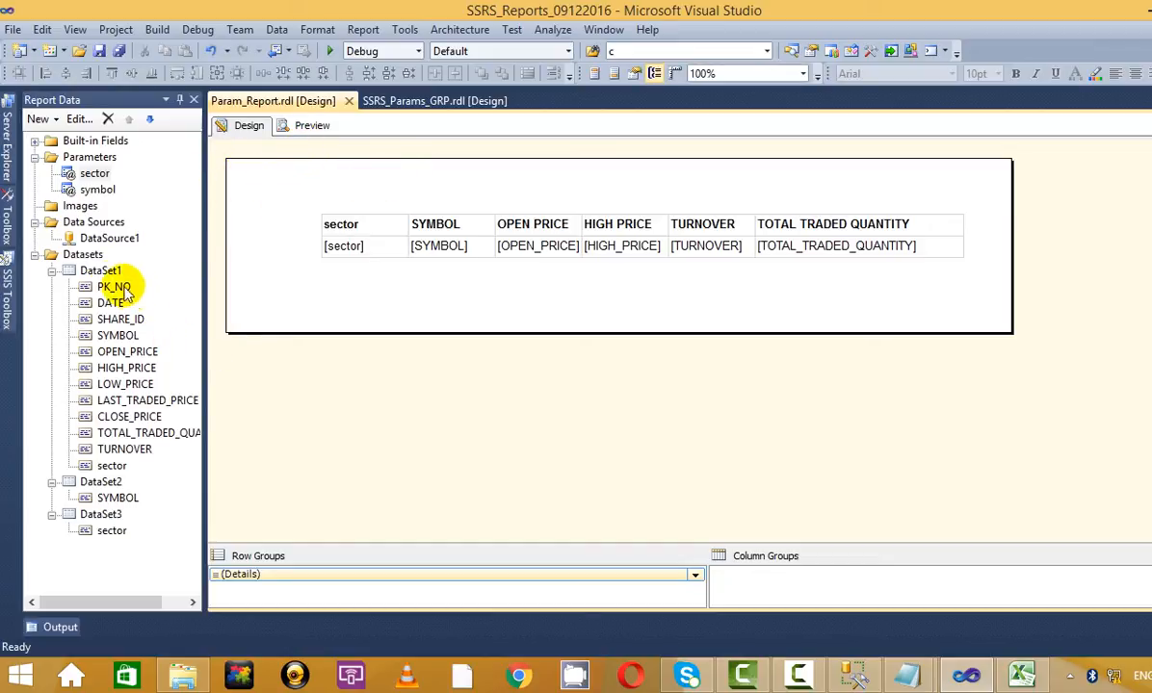
pyautogui.click(100, 270)
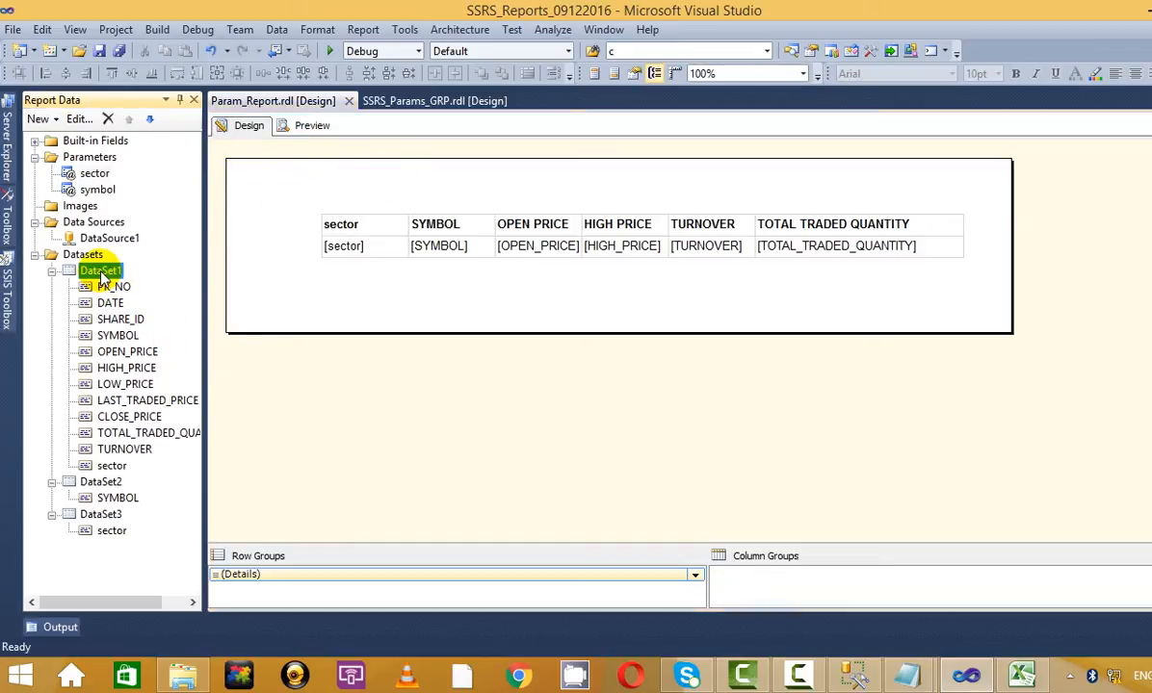
pyautogui.rightClick(94, 175)
pyautogui.click(206, 206)
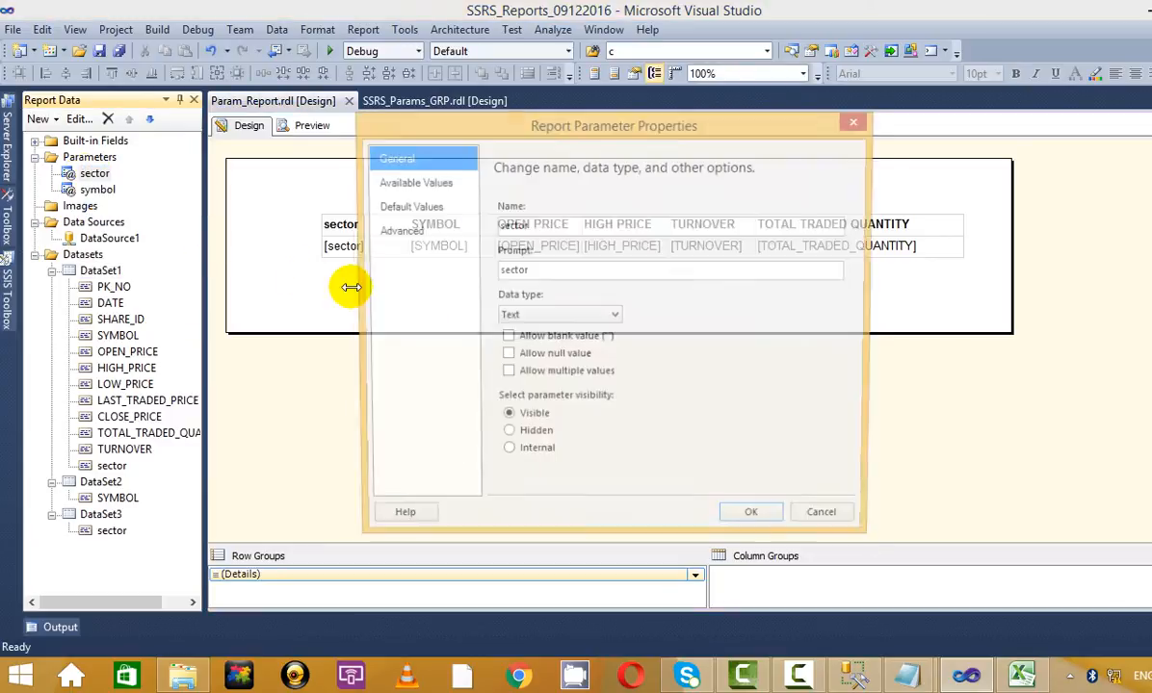
pyautogui.click(412, 182)
pyautogui.click(407, 206)
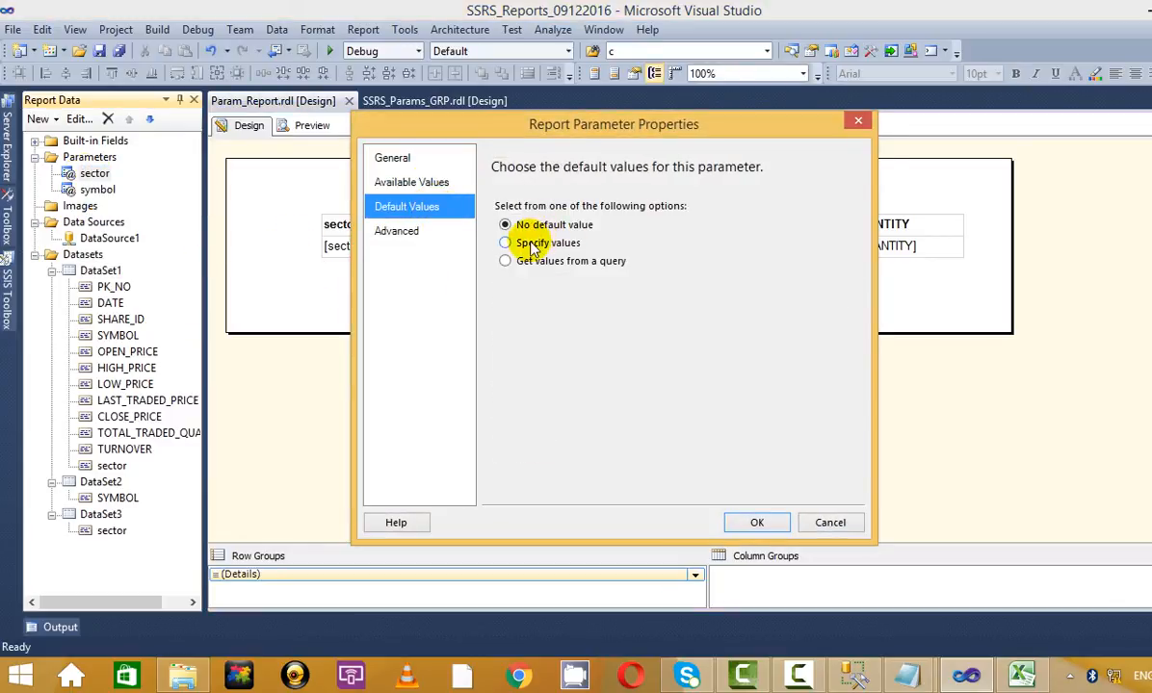
pyautogui.click(508, 243)
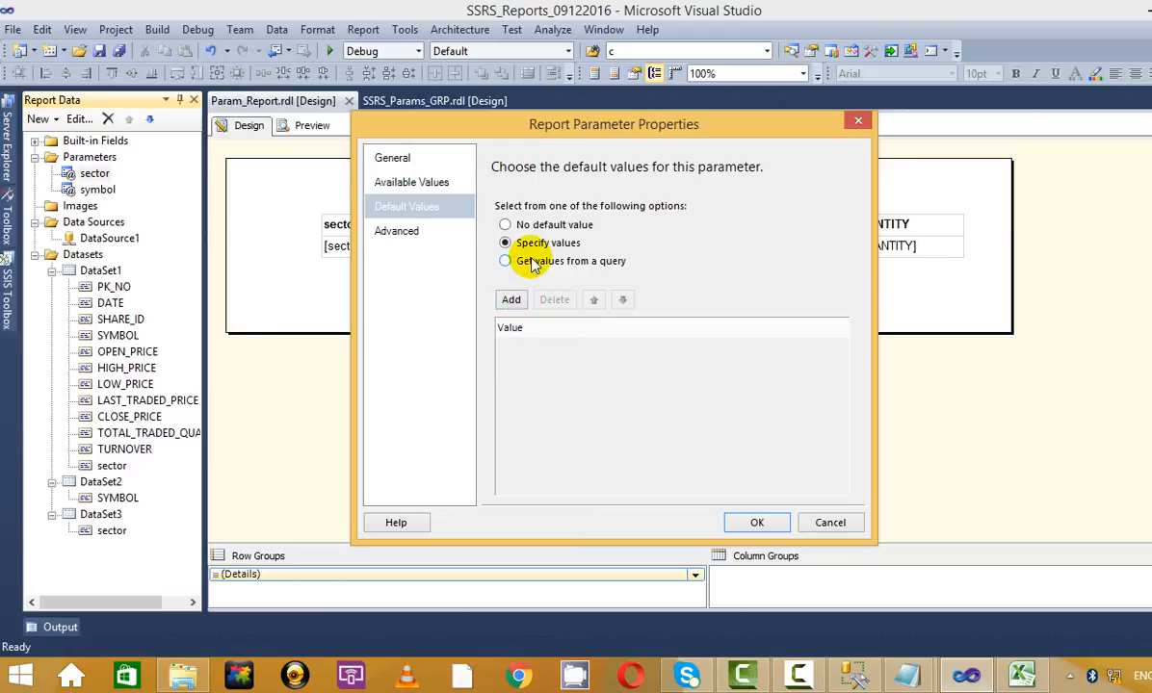
pyautogui.click(511, 301)
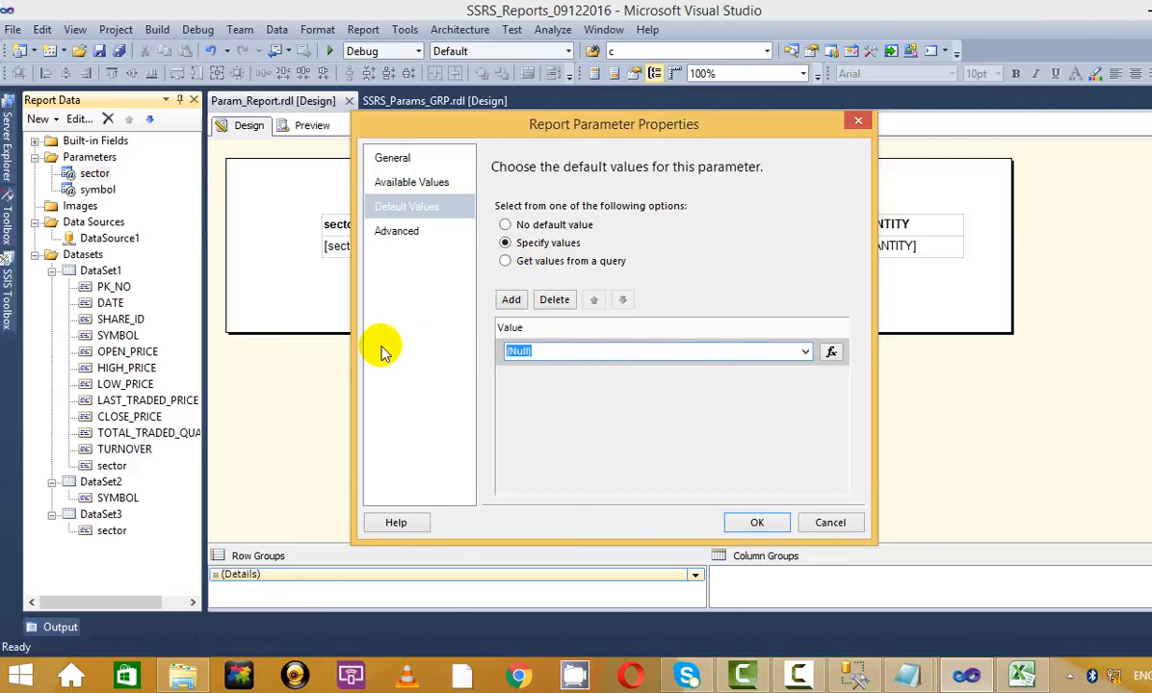
pyautogui.press('Delete')
pyautogui.write('IT')
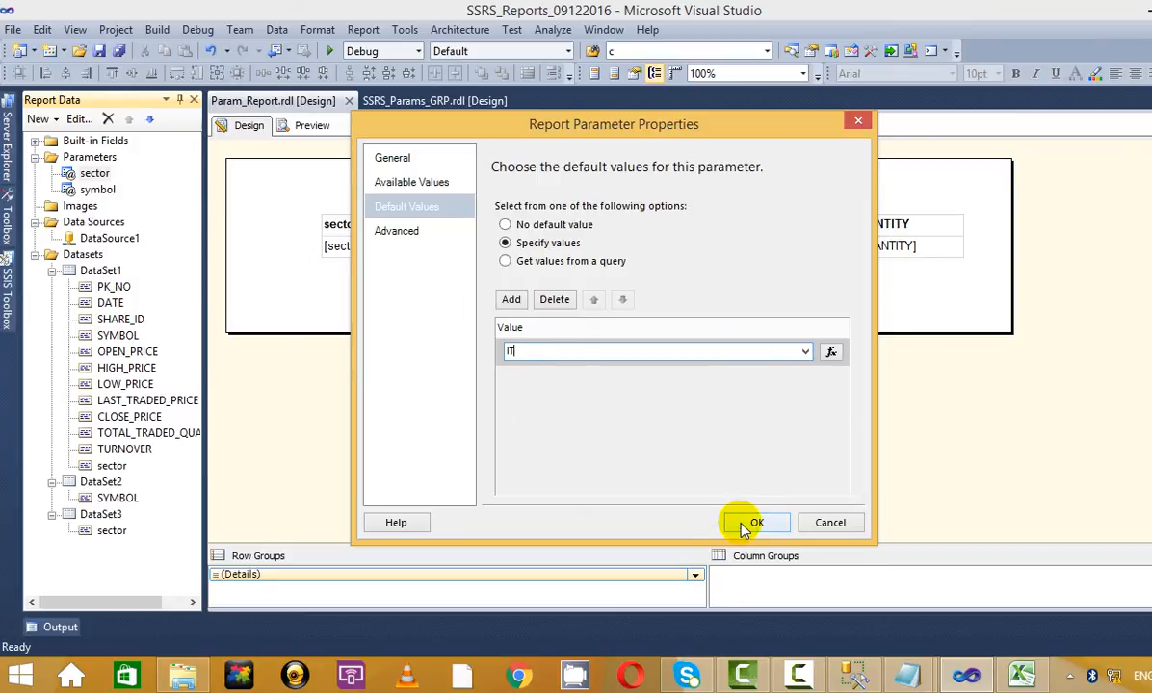
pyautogui.click(754, 523)
# - Give the symbol parameter the specified default value INFY
pyautogui.click(104, 190)
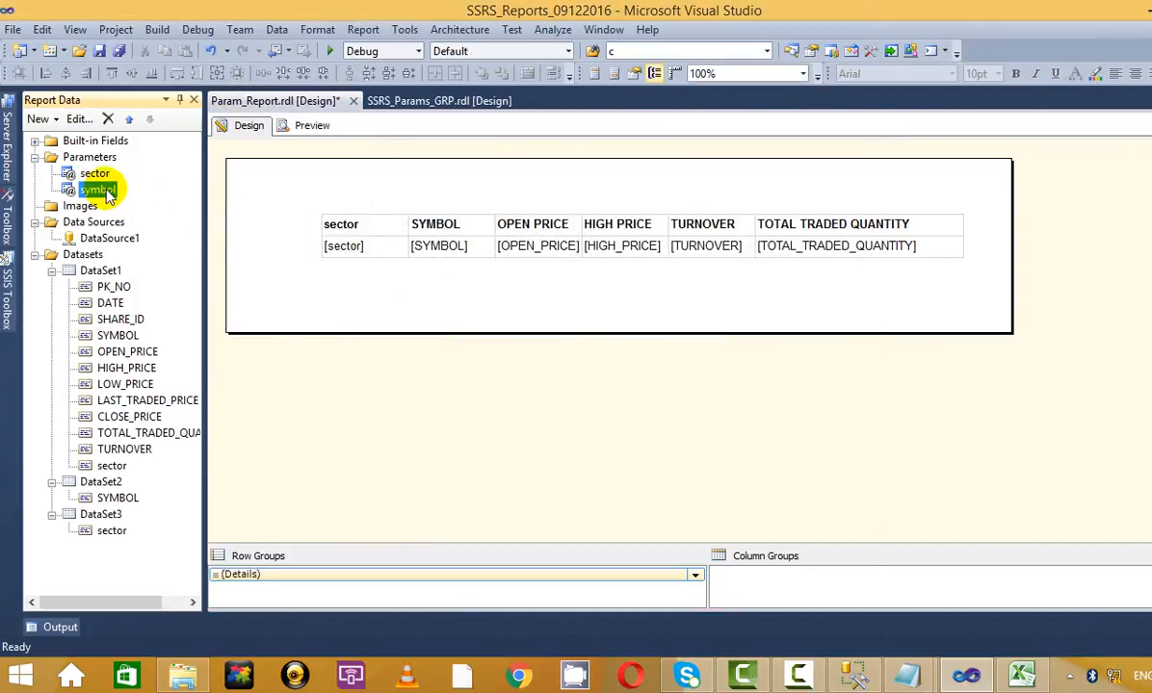
pyautogui.rightClick(108, 192)
pyautogui.click(183, 224)
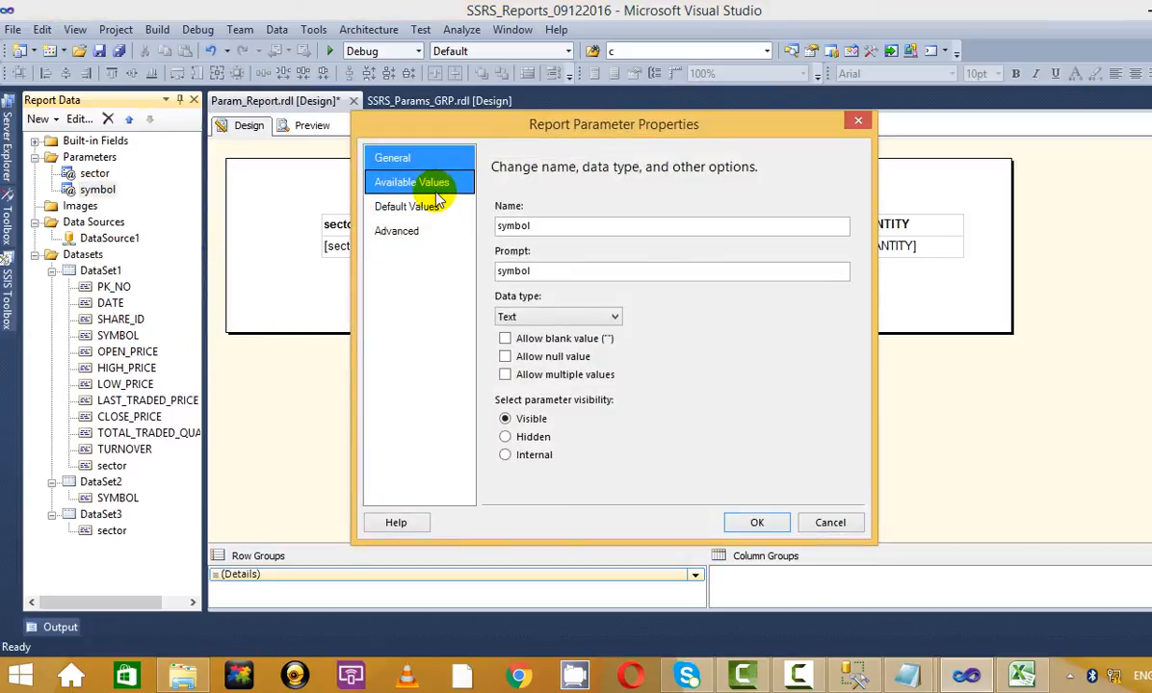
pyautogui.click(412, 206)
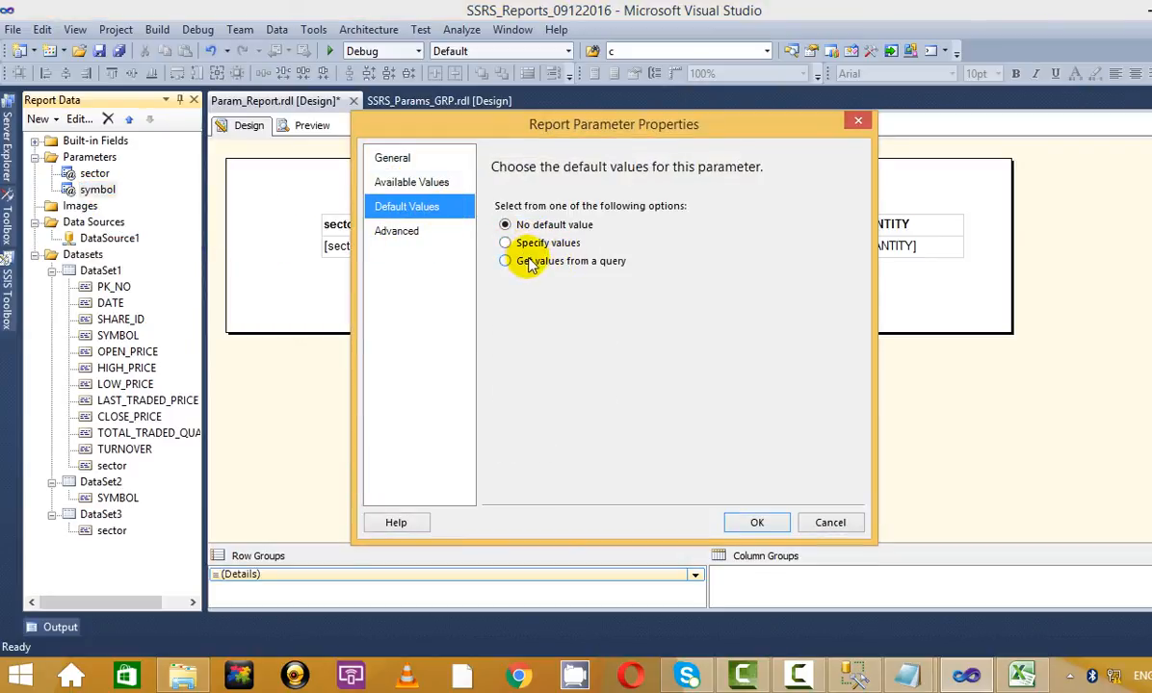
pyautogui.click(529, 262)
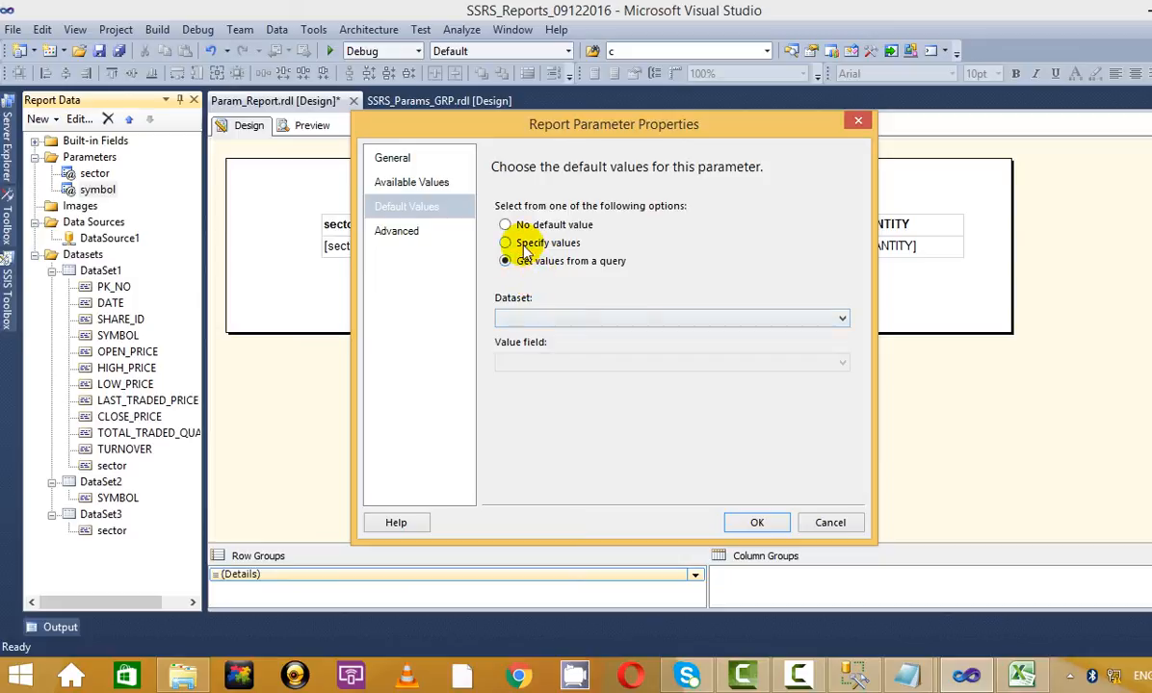
pyautogui.click(525, 246)
pyautogui.click(508, 300)
pyautogui.click(564, 354)
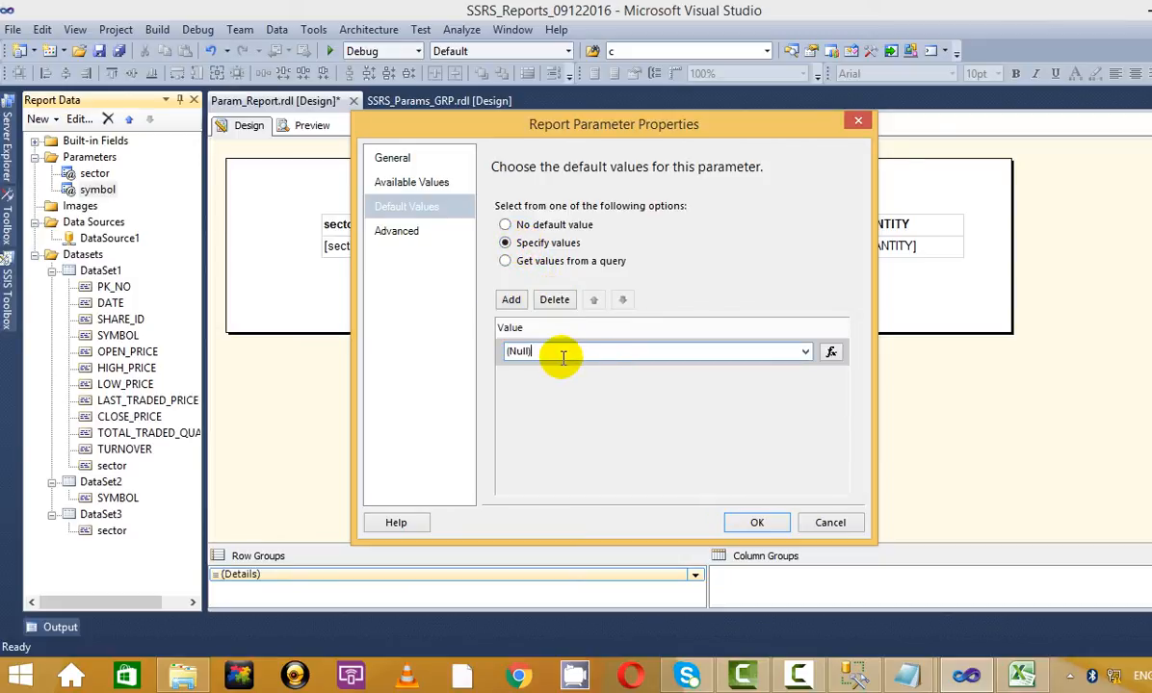
pyautogui.hotkey('ctrl', 'a')
pyautogui.write('IN')
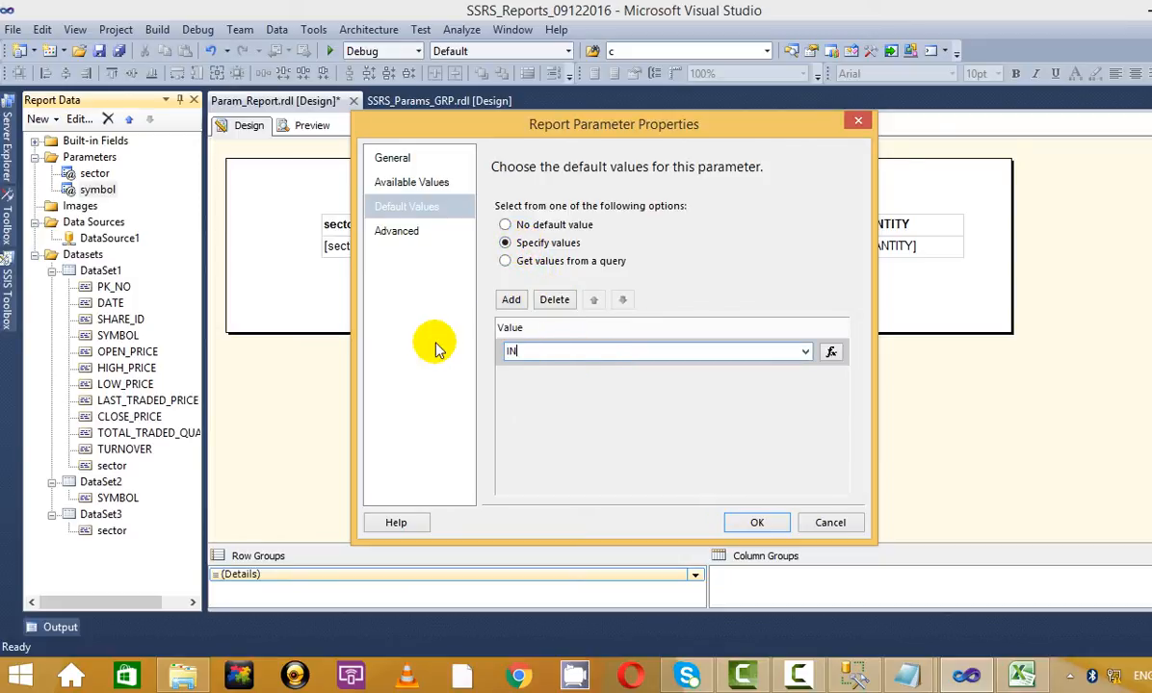
pyautogui.write('FY')
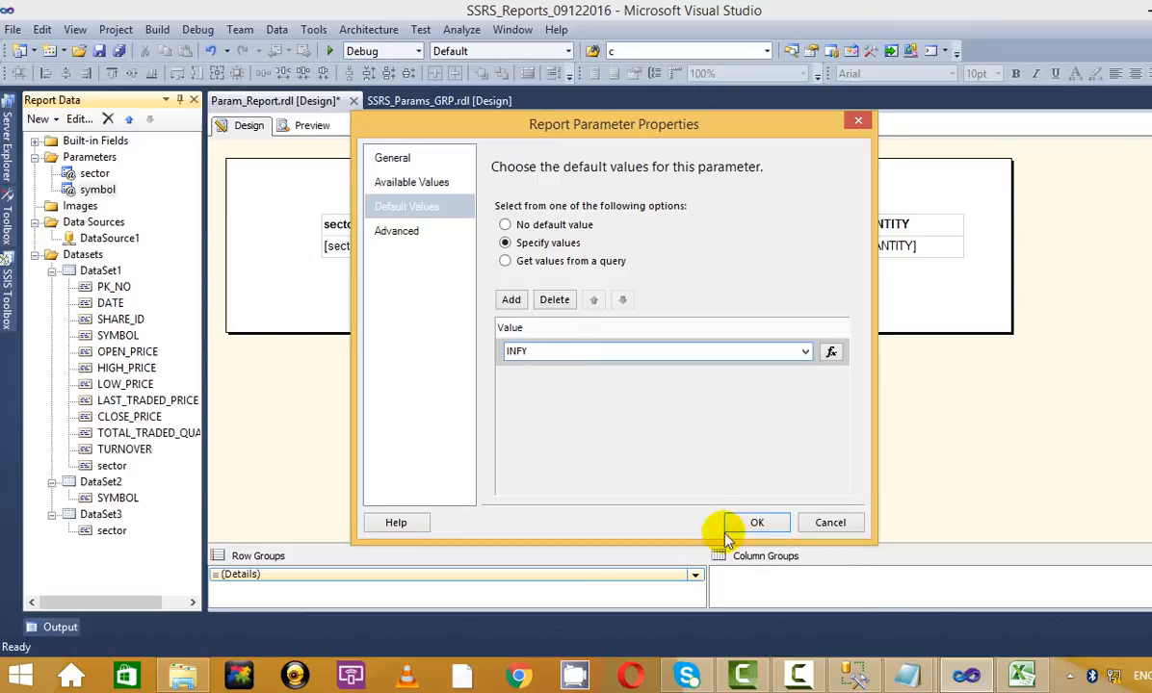
pyautogui.click(757, 522)
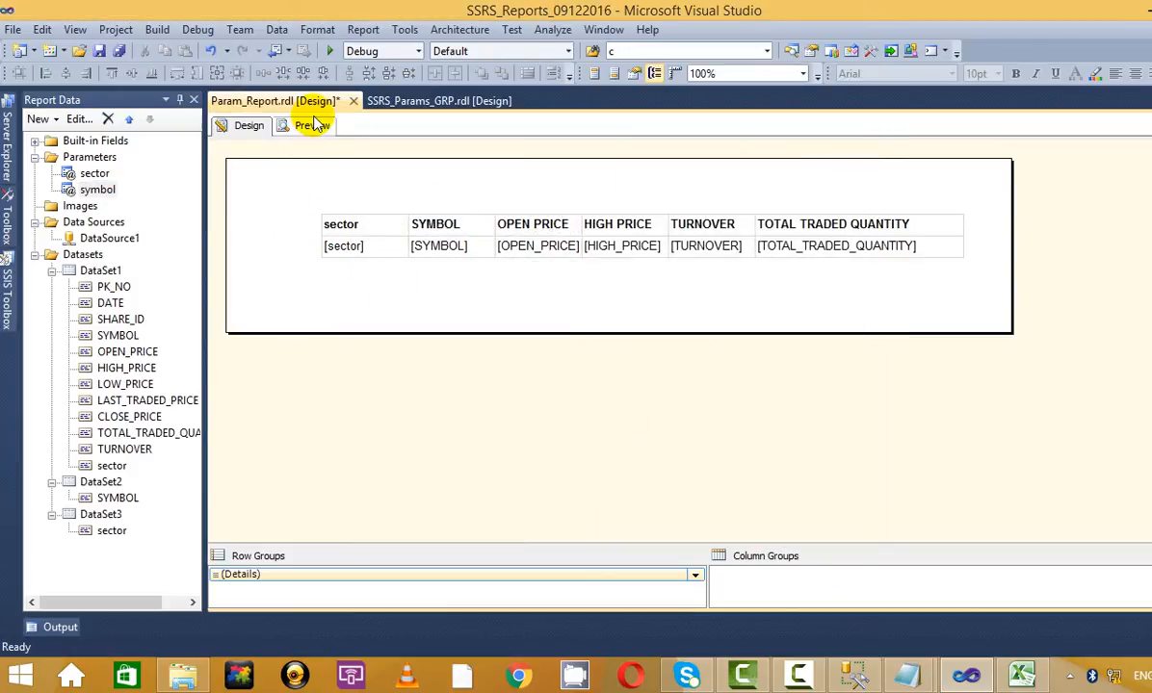
# - Preview the report with its default parameter values, and rerun it for sector Cement with symbol ACC
pyautogui.click(310, 126)
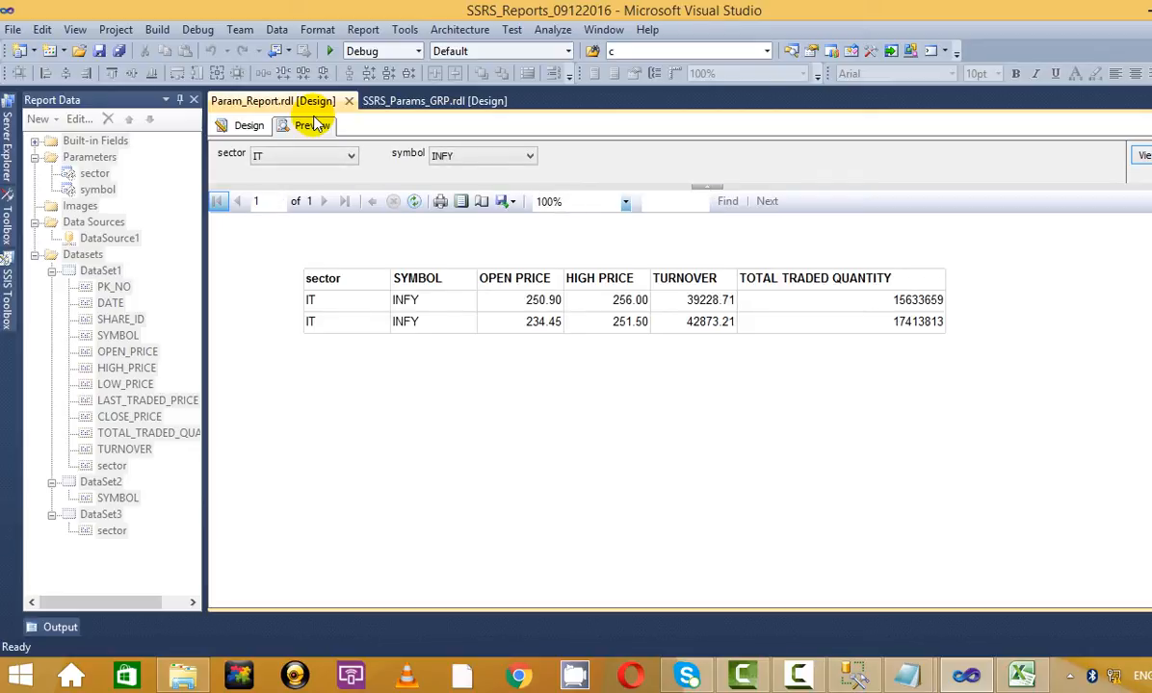
pyautogui.click(333, 158)
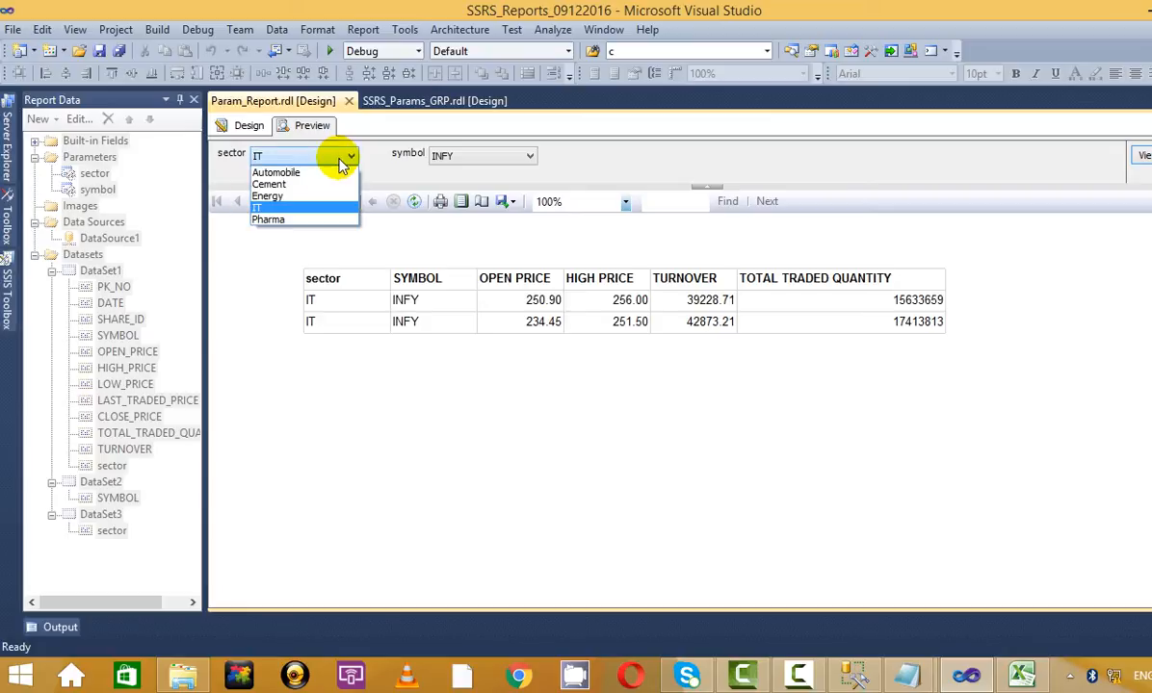
pyautogui.click(328, 185)
pyautogui.click(467, 159)
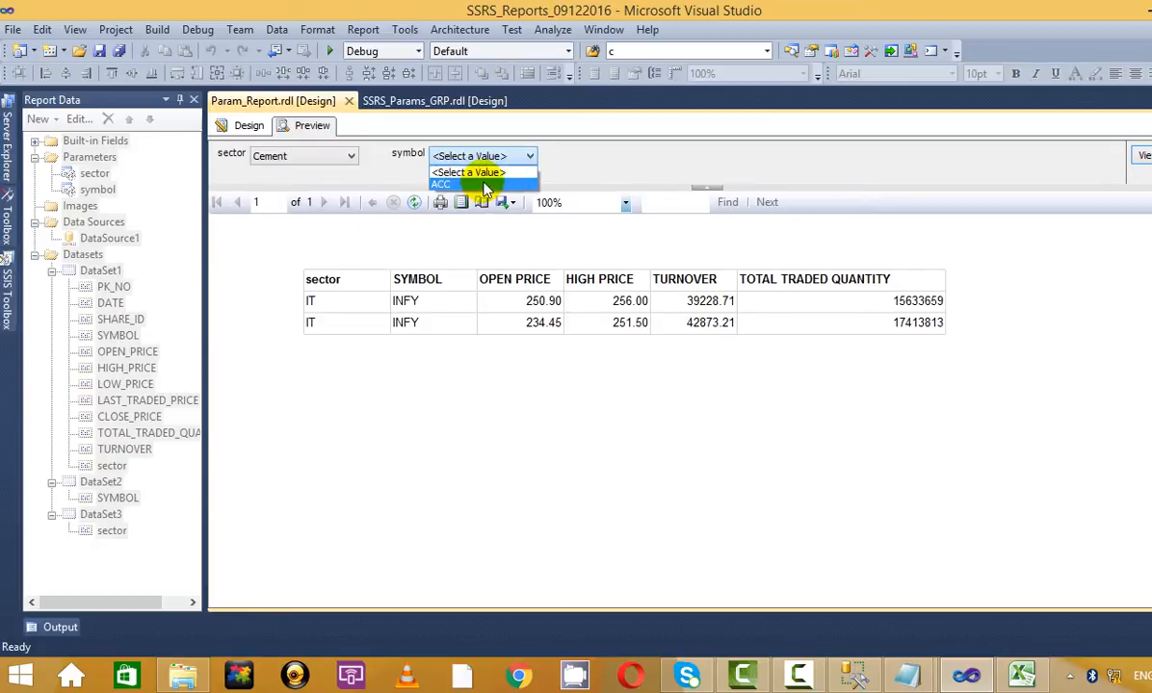
pyautogui.click(481, 181)
pyautogui.click(1141, 155)
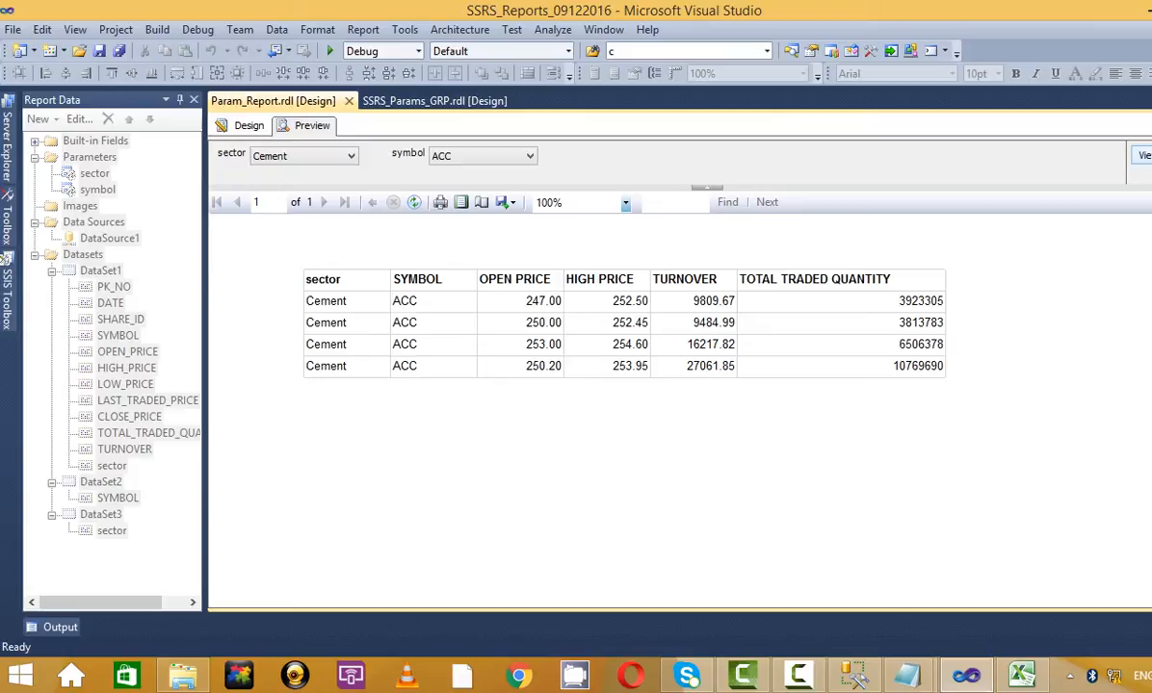
pyautogui.click(746, 669)
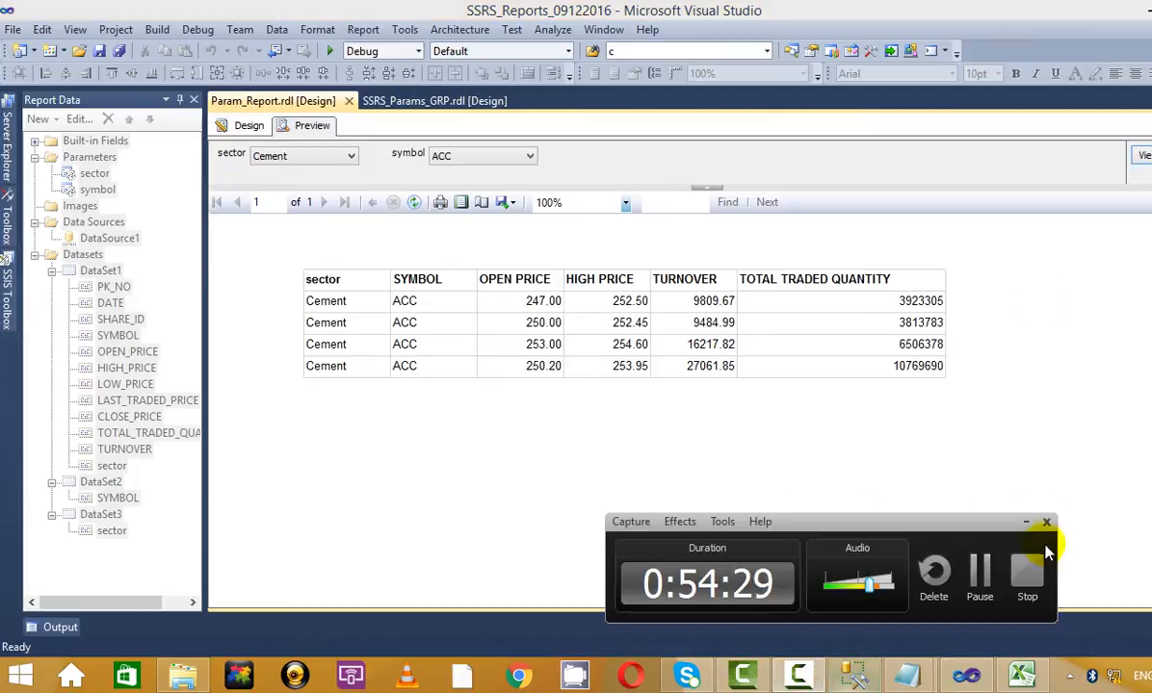
pyautogui.click(1025, 522)
# - Switch to the untitled Notepad notes and insert a copy of the "4 Cascading Parameter" line below "Default Value for the parameters."
pyautogui.moveTo(906, 674)
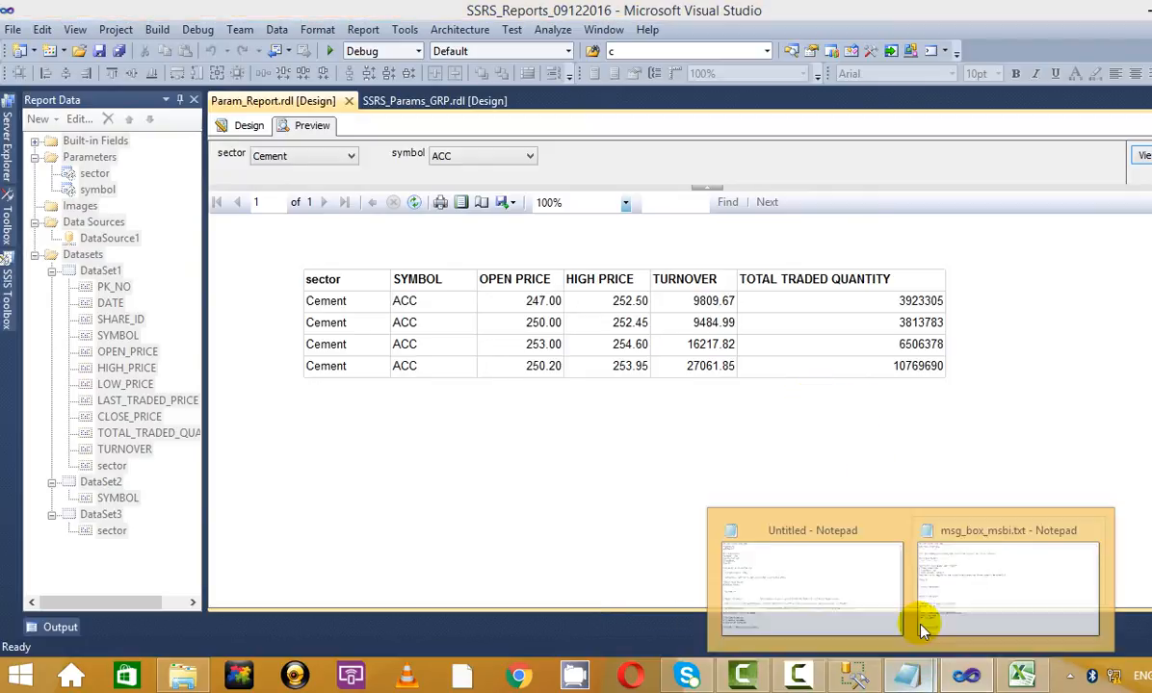
pyautogui.click(763, 541)
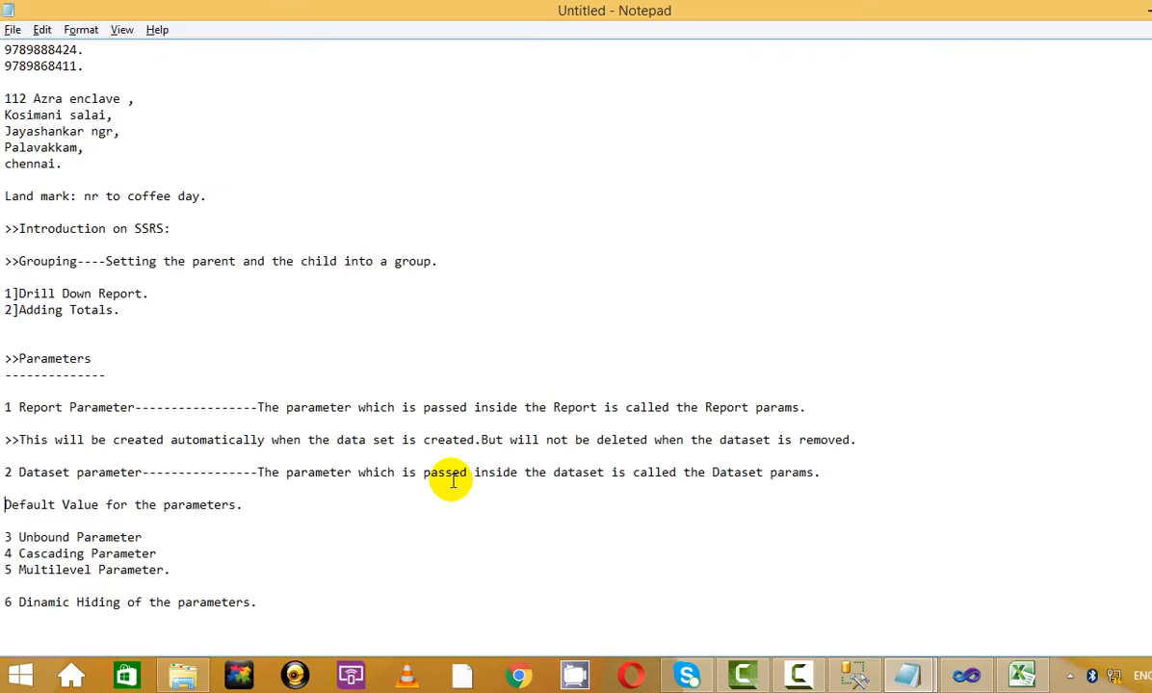
pyautogui.scroll(-1, 449, 481)
pyautogui.press('Down')
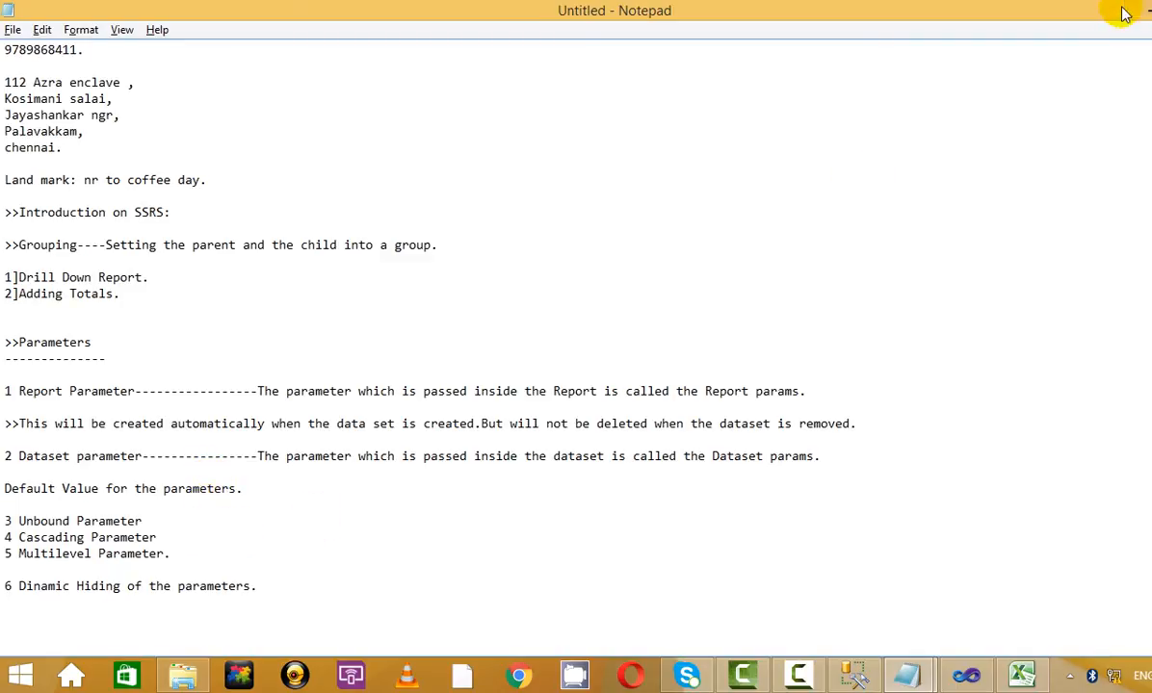
pyautogui.moveTo(159, 538); pyautogui.dragTo(5, 538)
pyautogui.hotkey('ctrl', 'c')
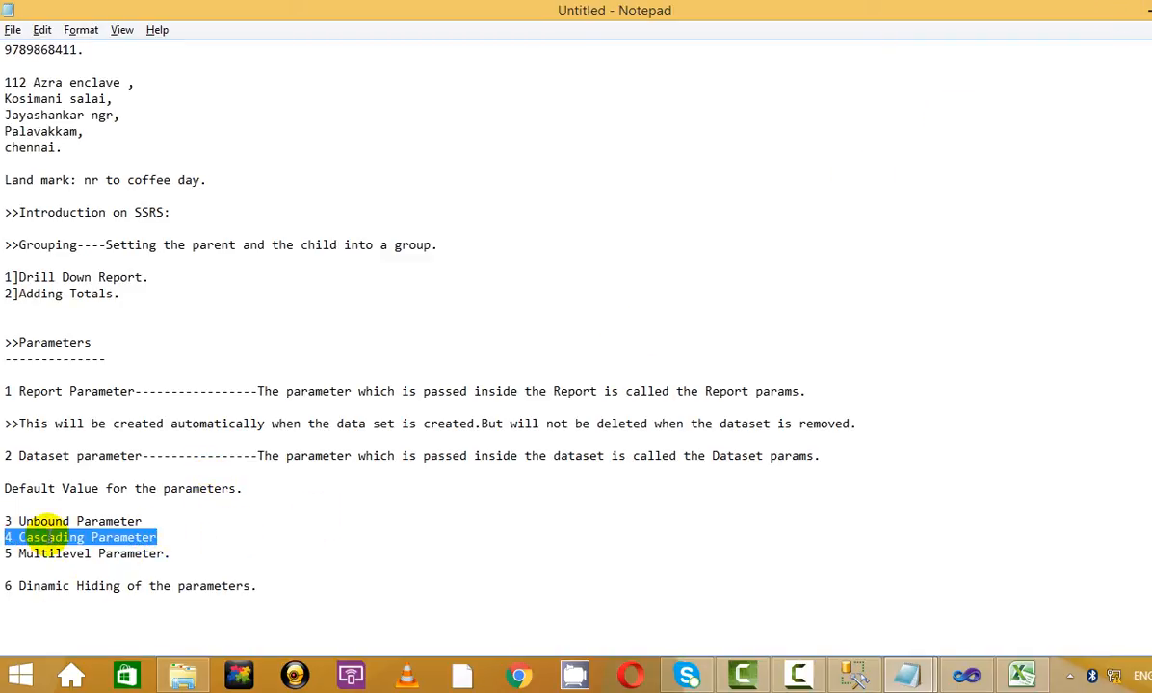
pyautogui.click(266, 489)
pyautogui.press('Return')
pyautogui.press('Return')
pyautogui.hotkey('ctrl', 'v')
pyautogui.press('Return')
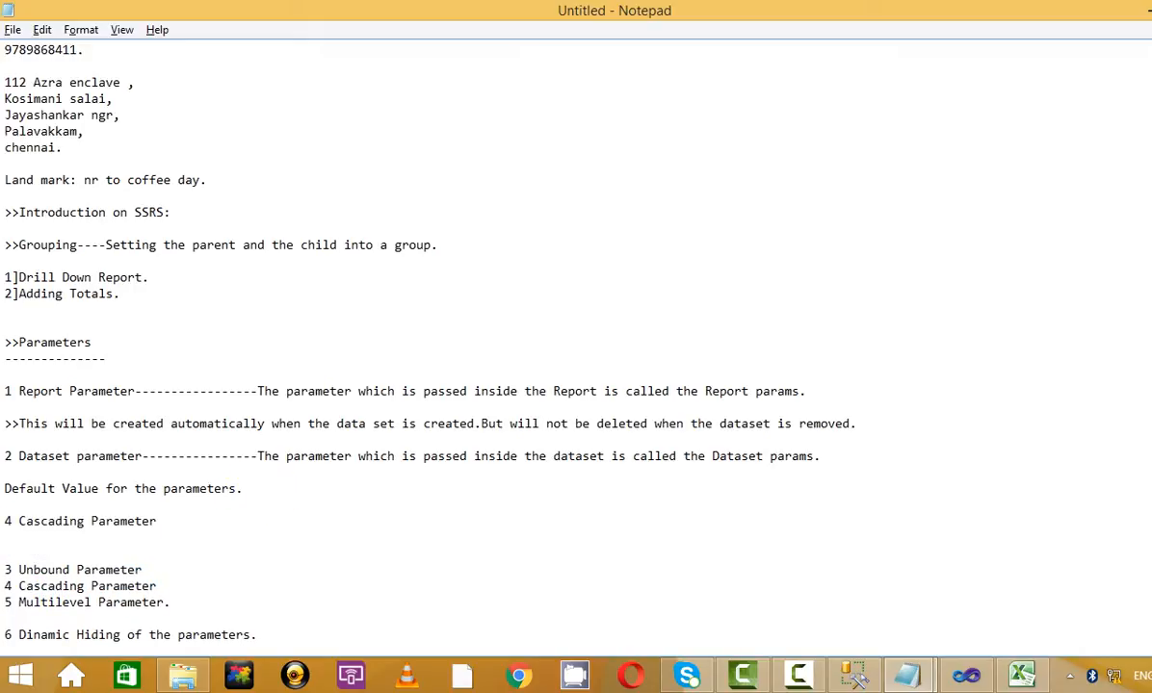
pyautogui.press('Down')
pyautogui.press('Down')
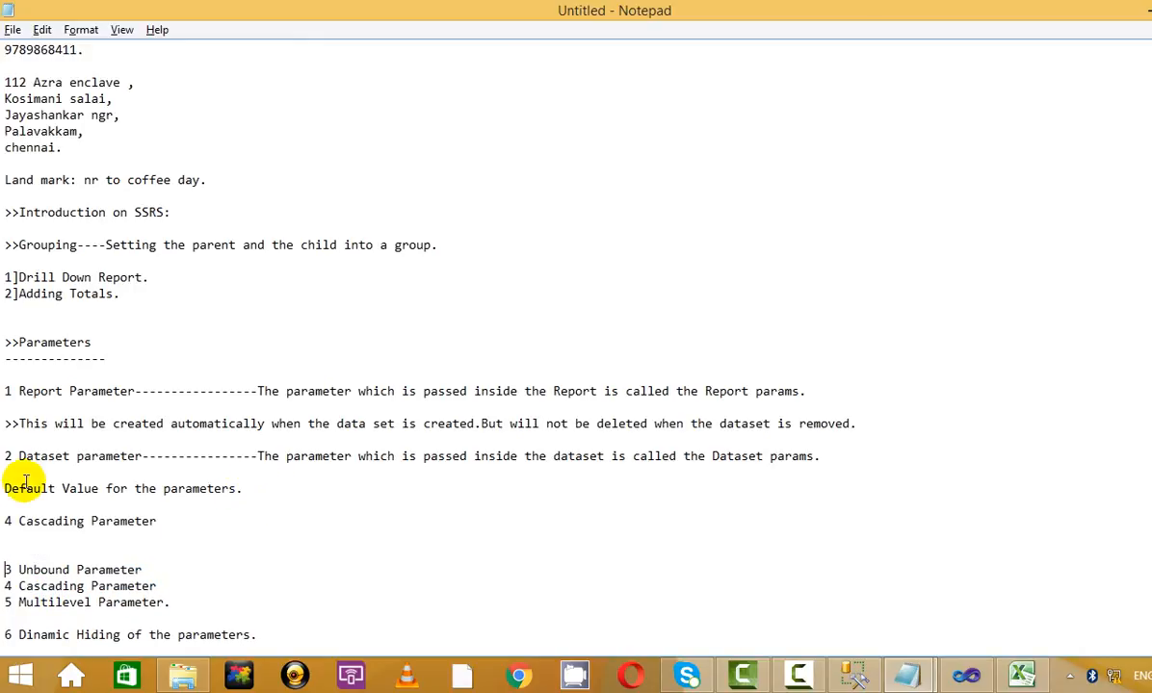
pyautogui.moveTo(142, 570); pyautogui.dragTo(4, 537)
pyautogui.press('Delete')
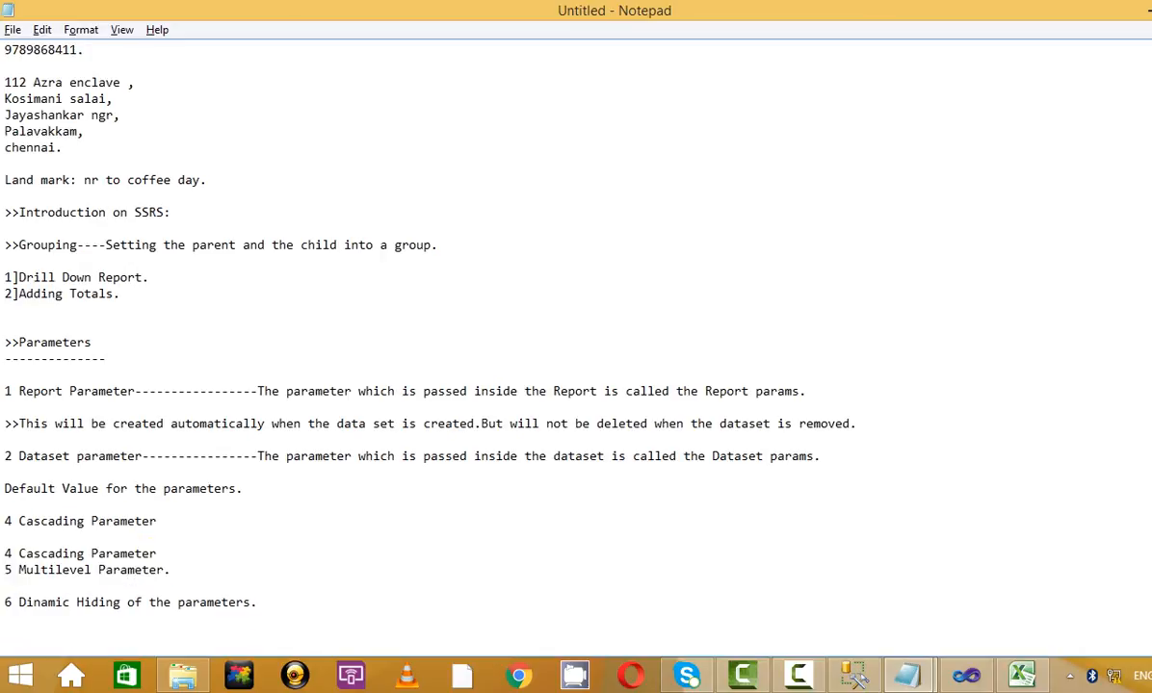
pyautogui.hotkey('ctrl', 'z')
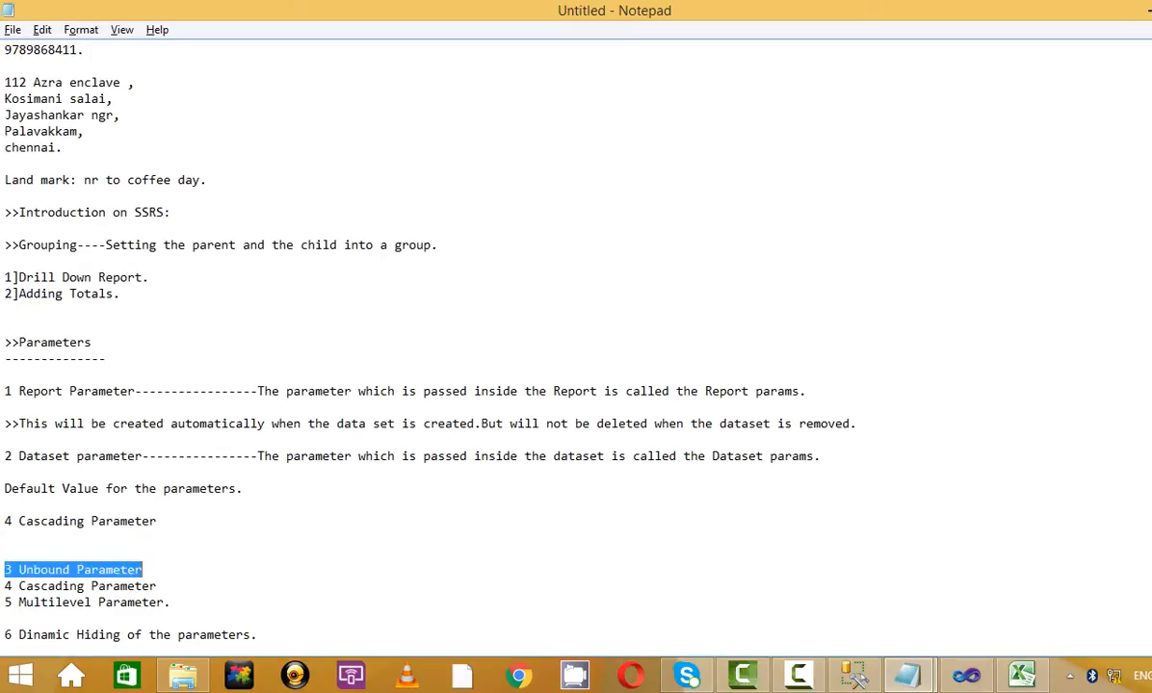
# - Remove the extra blank line above "3 Unbound Parameter" and the duplicate "4 Cascading Parameter" line below it
pyautogui.click(4, 537)
pyautogui.press('Delete')
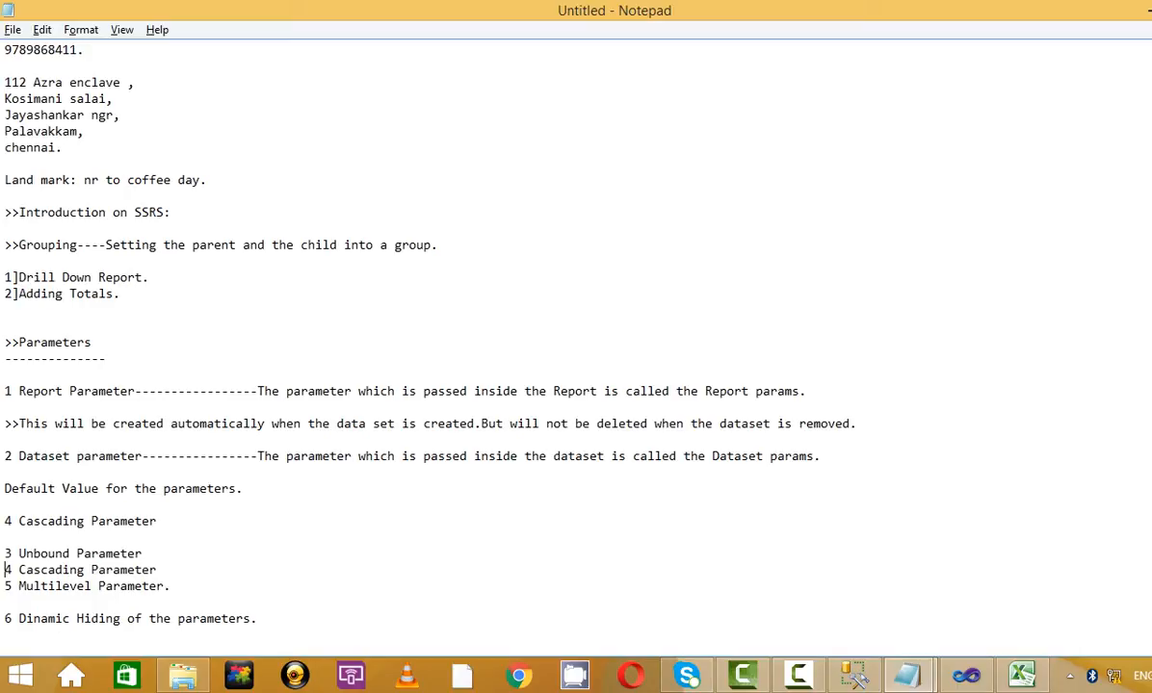
pyautogui.press('Delete')
pyautogui.press('Delete')
pyautogui.press('Delete')
pyautogui.press('Delete')
pyautogui.press('Delete')
pyautogui.press('Delete')
pyautogui.press('Delete')
pyautogui.press('Delete')
pyautogui.press('Delete')
pyautogui.press('Delete')
pyautogui.press('Delete')
pyautogui.press('Delete')
pyautogui.press('Delete')
pyautogui.press('Delete')
pyautogui.press('Delete')
pyautogui.press('Delete')
pyautogui.press('Delete')
pyautogui.press('Delete')
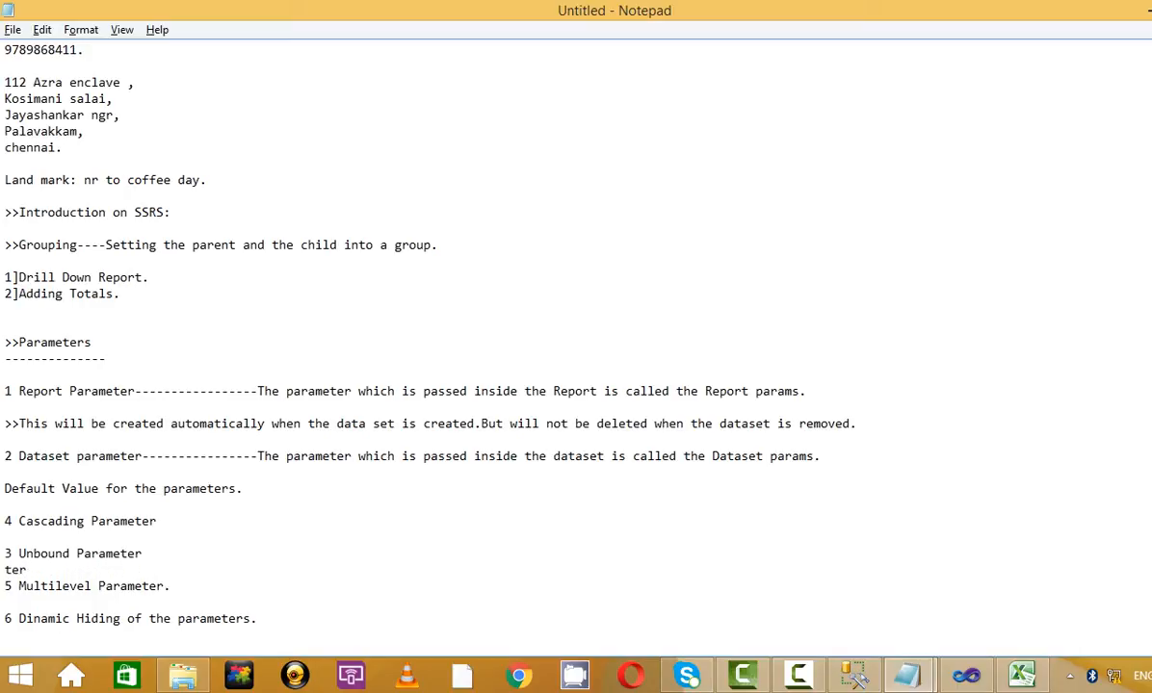
pyautogui.press('Delete')
pyautogui.press('Delete')
pyautogui.press('Delete')
pyautogui.press('Delete')
pyautogui.press('Up')
pyautogui.press('Up')
pyautogui.press('Delete')
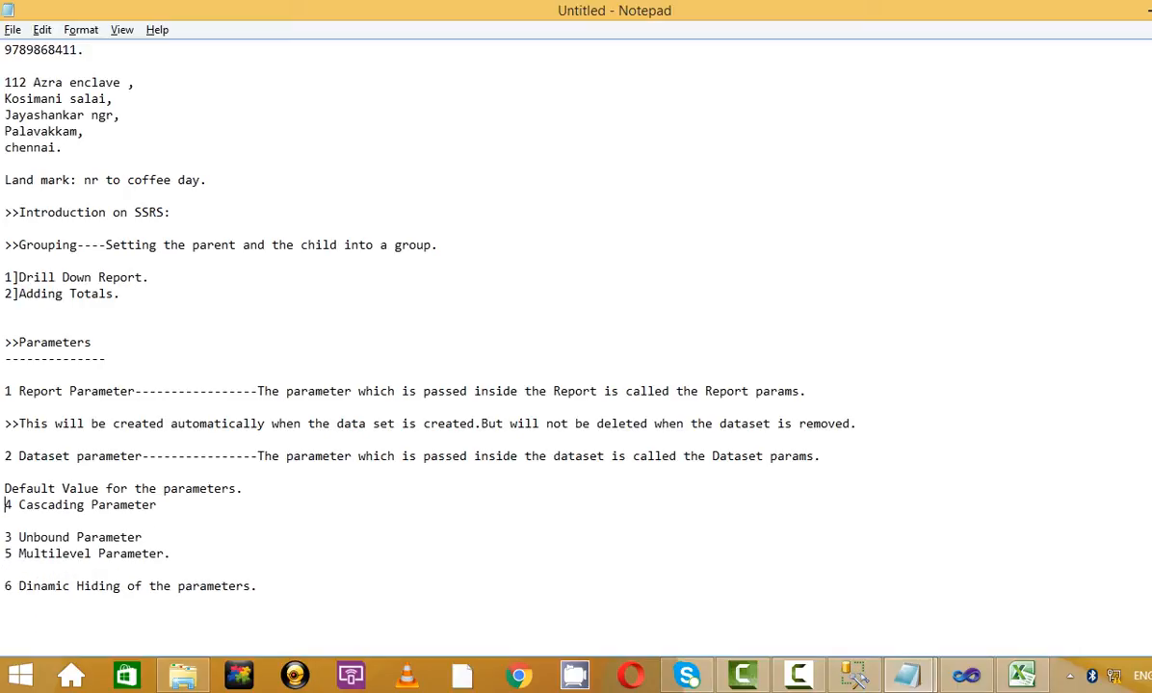
pyautogui.press('Return')
# - Number the topics "Default Value for the parameters." as 3, "Cascading Parameter" as 4 and "Unbound Parameter" as 5
pyautogui.press('Up')
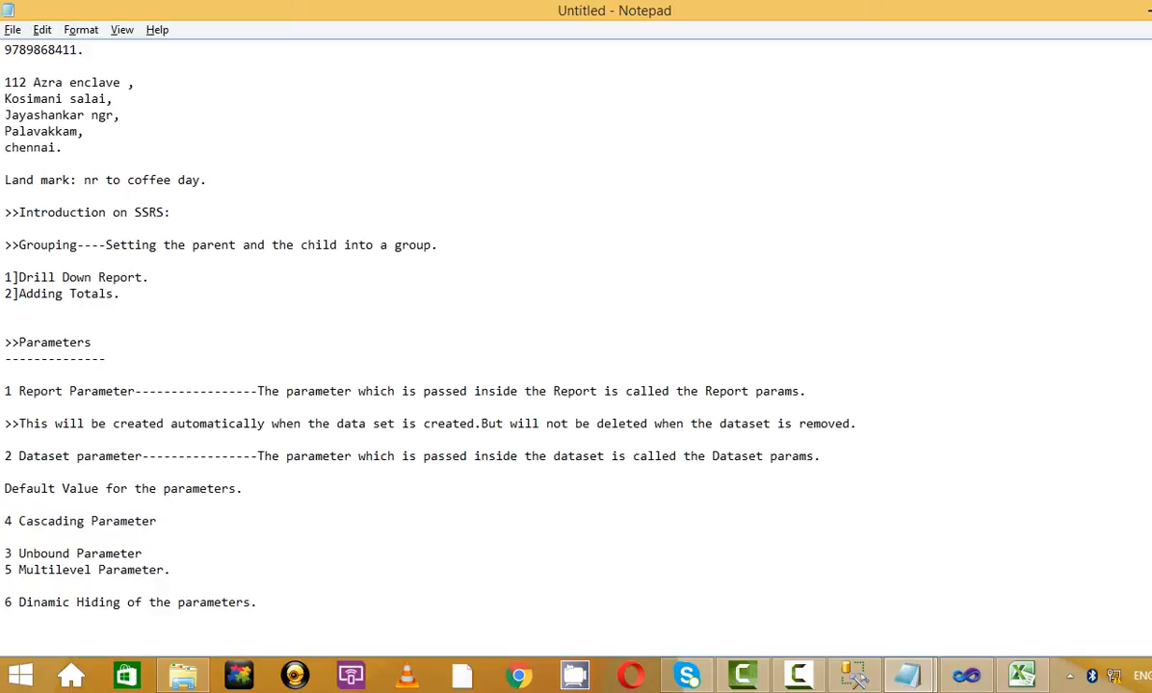
pyautogui.write('3')
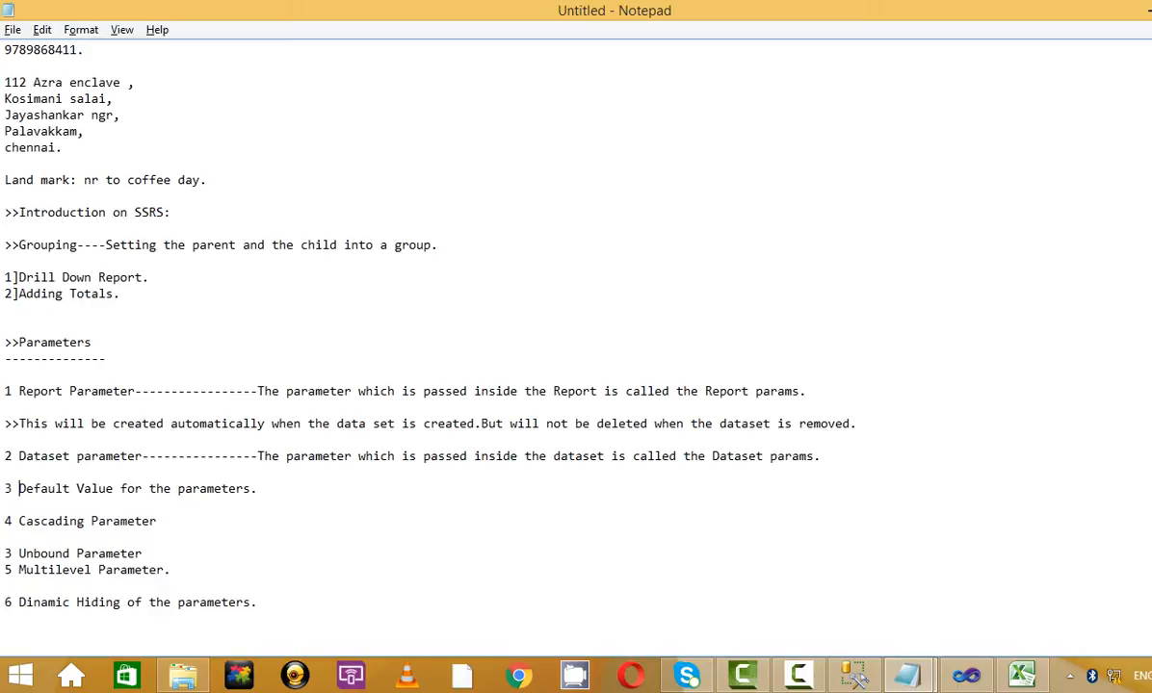
pyautogui.press('Down')
pyautogui.press('Down')
pyautogui.press('Delete')
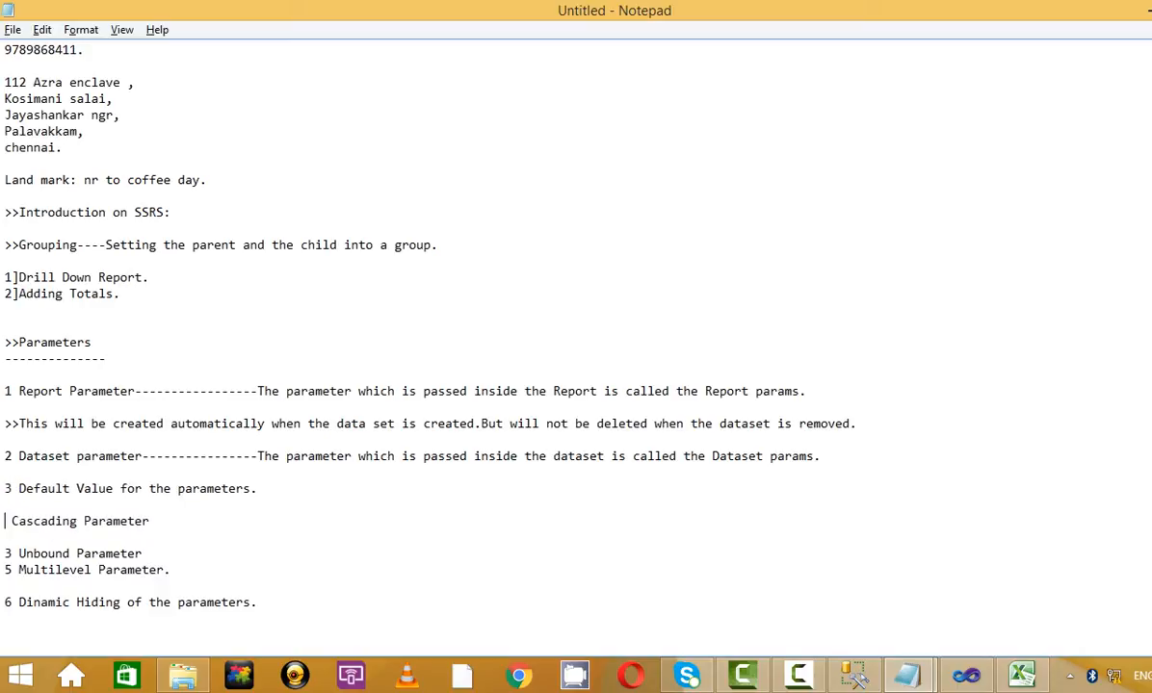
pyautogui.write('4')
pyautogui.press('Down')
pyautogui.press('Down')
pyautogui.press('Delete')
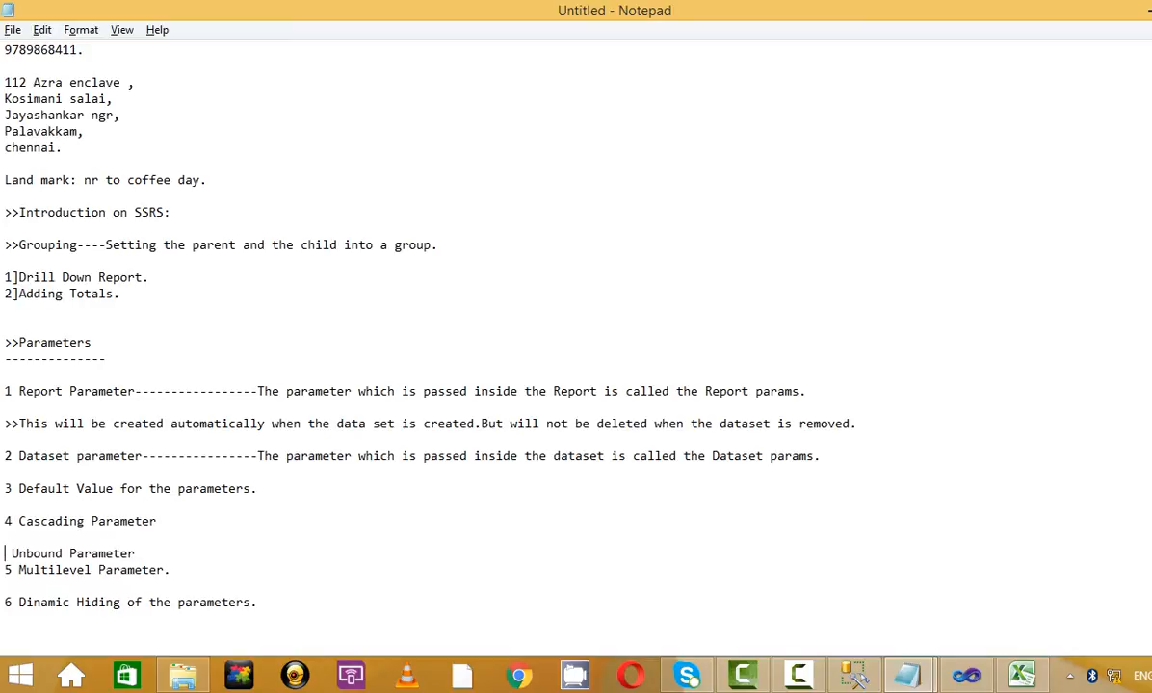
pyautogui.write('5')
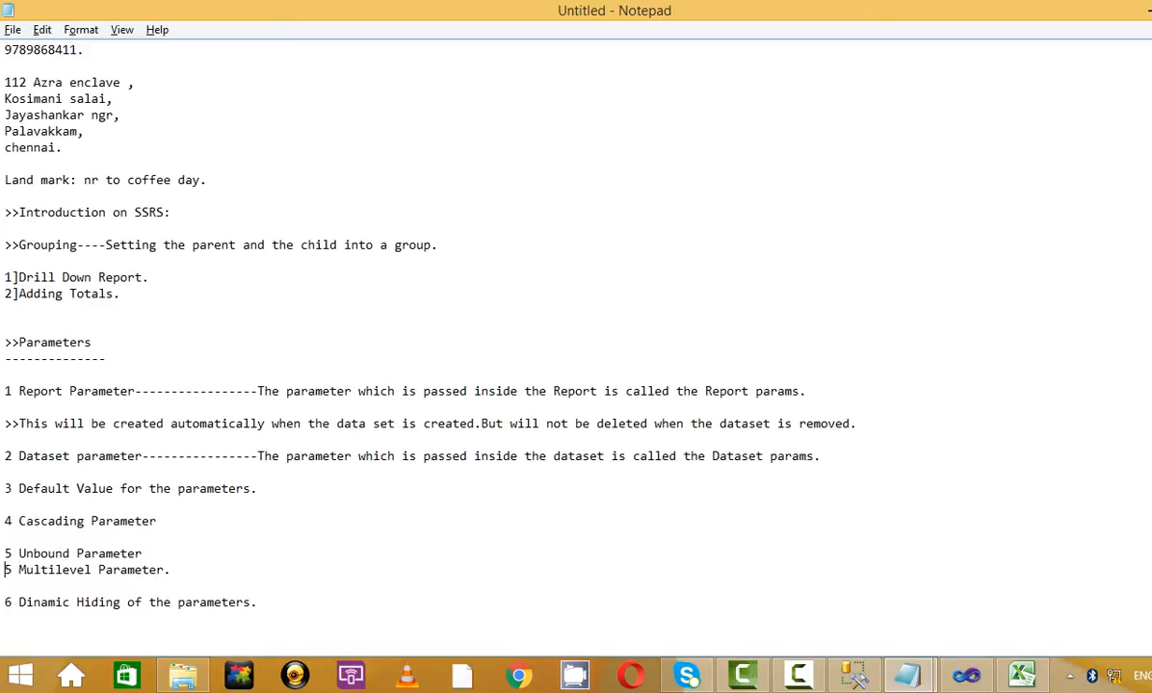
# - Renumber "Multilevel Parameter." as 6 and "Dinamic Hiding of the parameters." as 7, and add a blank line above topic 6
pyautogui.press('Down')
pyautogui.press('BackSpace')
pyautogui.write('6')
pyautogui.press('Down')
pyautogui.press('Down')
pyautogui.press('Delete')
pyautogui.write('7')
pyautogui.press('Up')
pyautogui.press('Up')
pyautogui.press('Return')
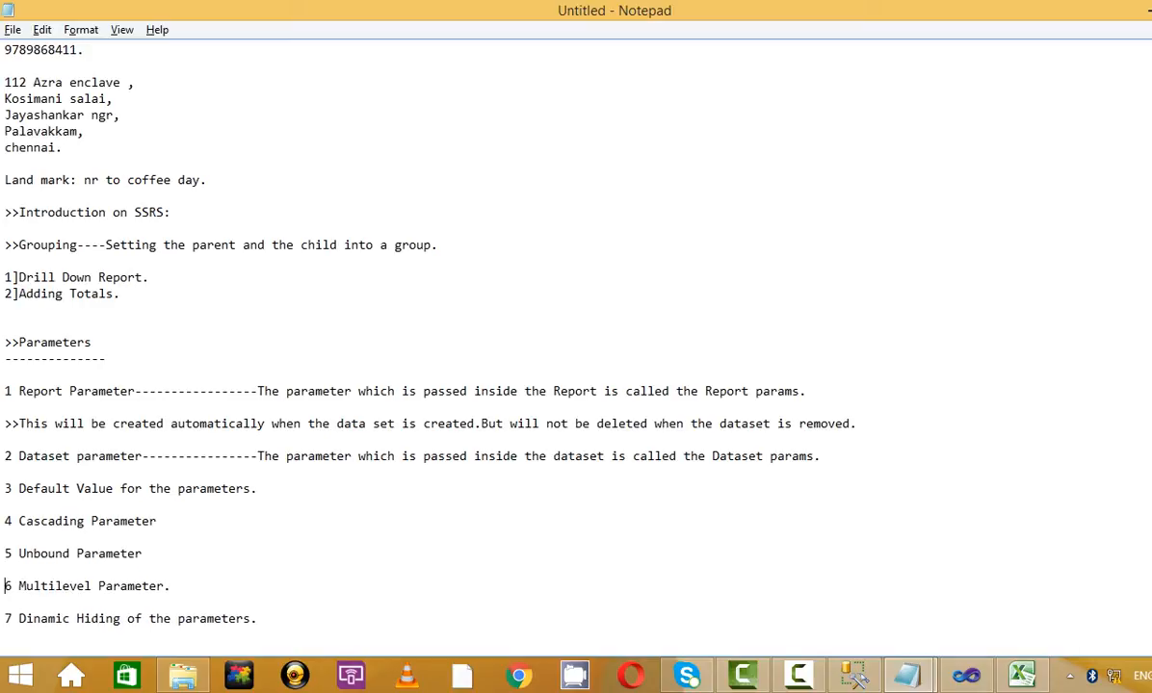
pyautogui.press('Up')
pyautogui.press('Up')
pyautogui.press('Up')
pyautogui.press('Up')
pyautogui.press('Up')
pyautogui.press('Up')
pyautogui.press('Up')
pyautogui.press('Up')
pyautogui.press('Up')
pyautogui.press('Up')
pyautogui.press('Up')
pyautogui.press('Up')
pyautogui.press('Up')
pyautogui.press('Up')
pyautogui.press('Up')
pyautogui.press('Up')
pyautogui.press('Down')
pyautogui.press('Down')
pyautogui.press('Down')
pyautogui.press('Down')
pyautogui.press('Down')
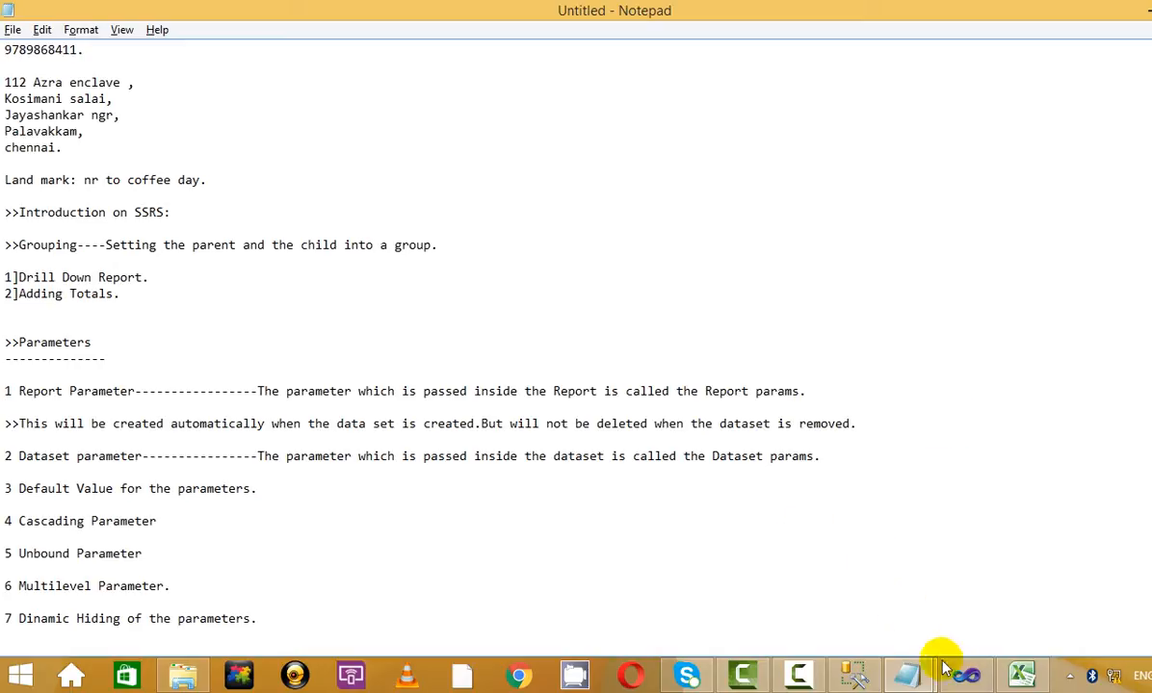
pyautogui.moveTo(934, 677)
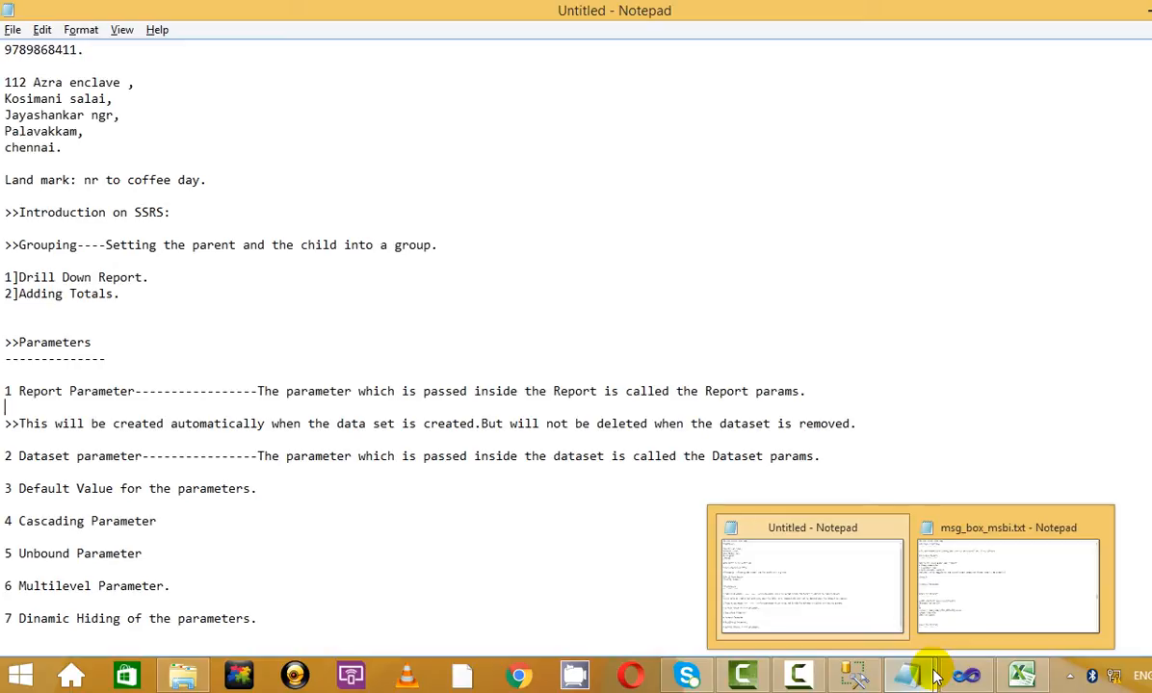
pyautogui.click(368, 374)
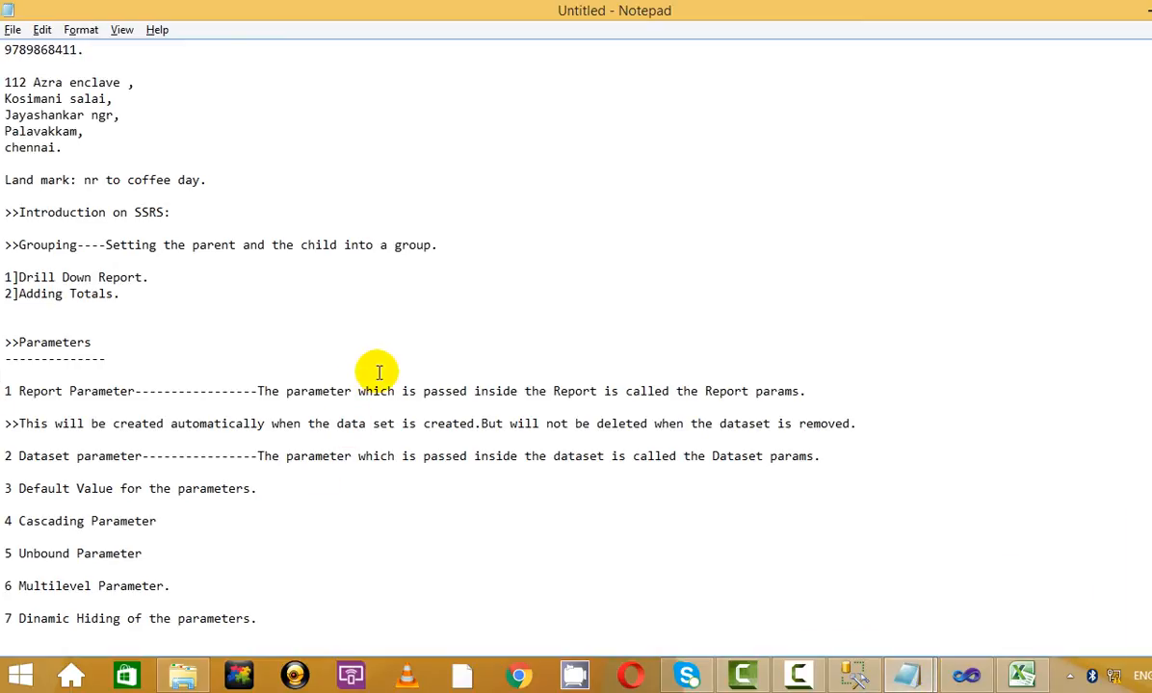
# - Switch to Visual Studio and return Param_Report.rdl from preview to its design view
pyautogui.hotkey('alt', 'Tab')
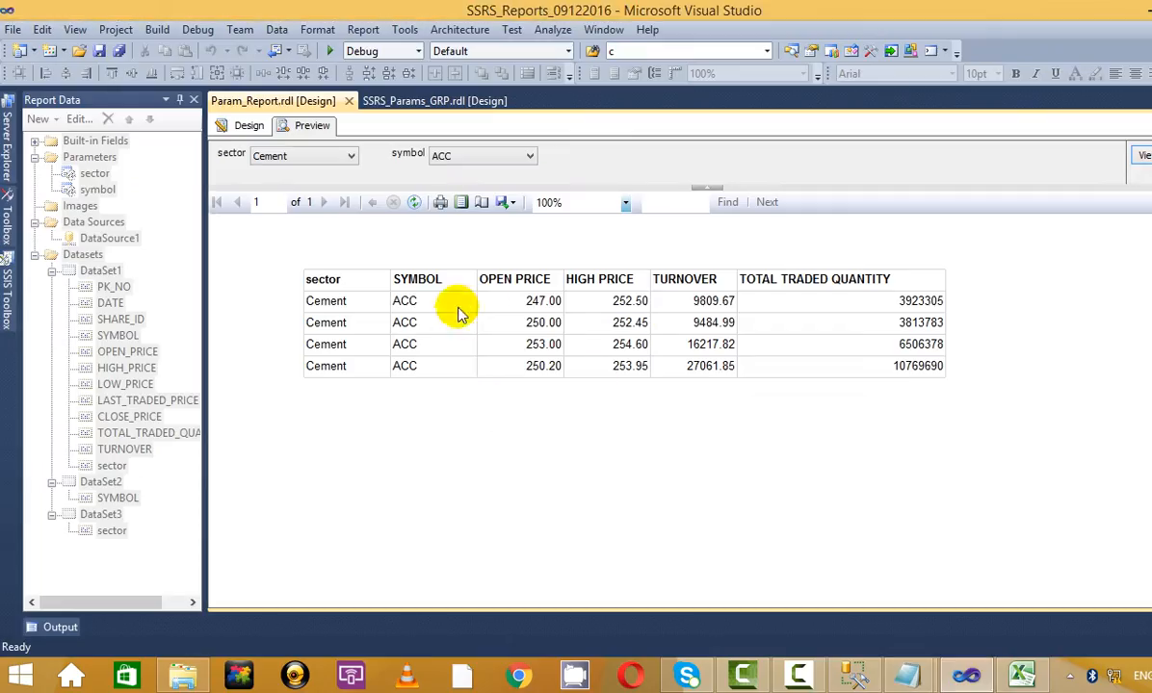
pyautogui.click(249, 126)
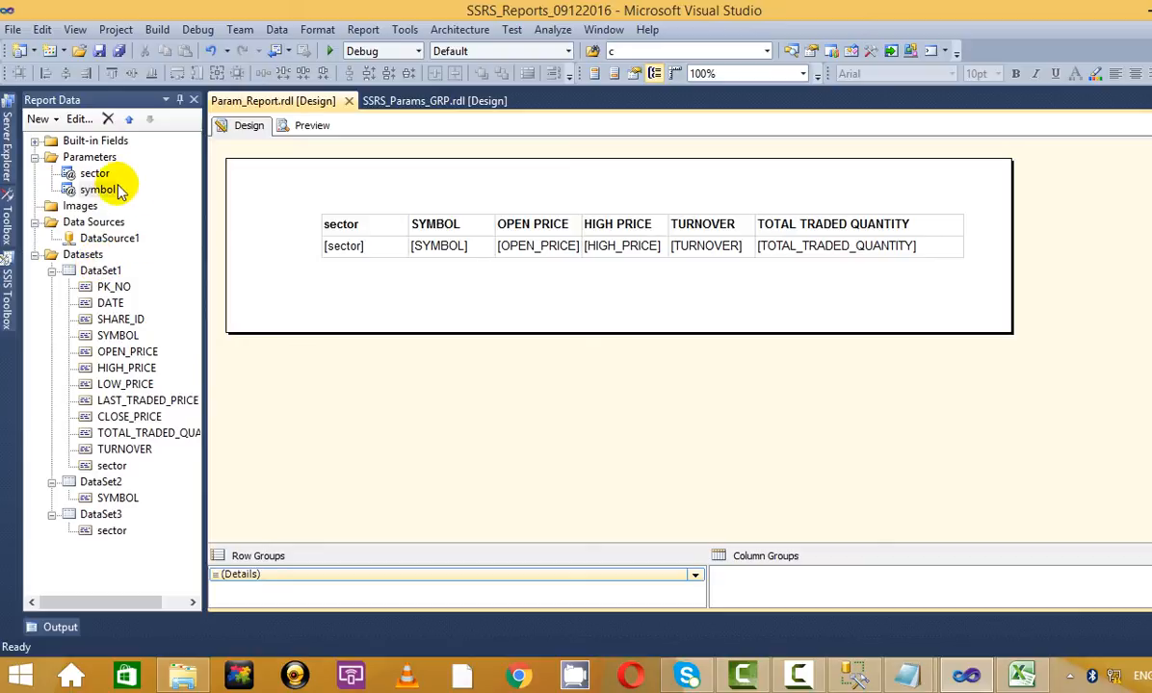
# - Switch to the untitled Notepad notes and review the numbered list of parameter topics
pyautogui.hotkey('alt', 'Tab')
pyautogui.scroll(-1, 400, 406)
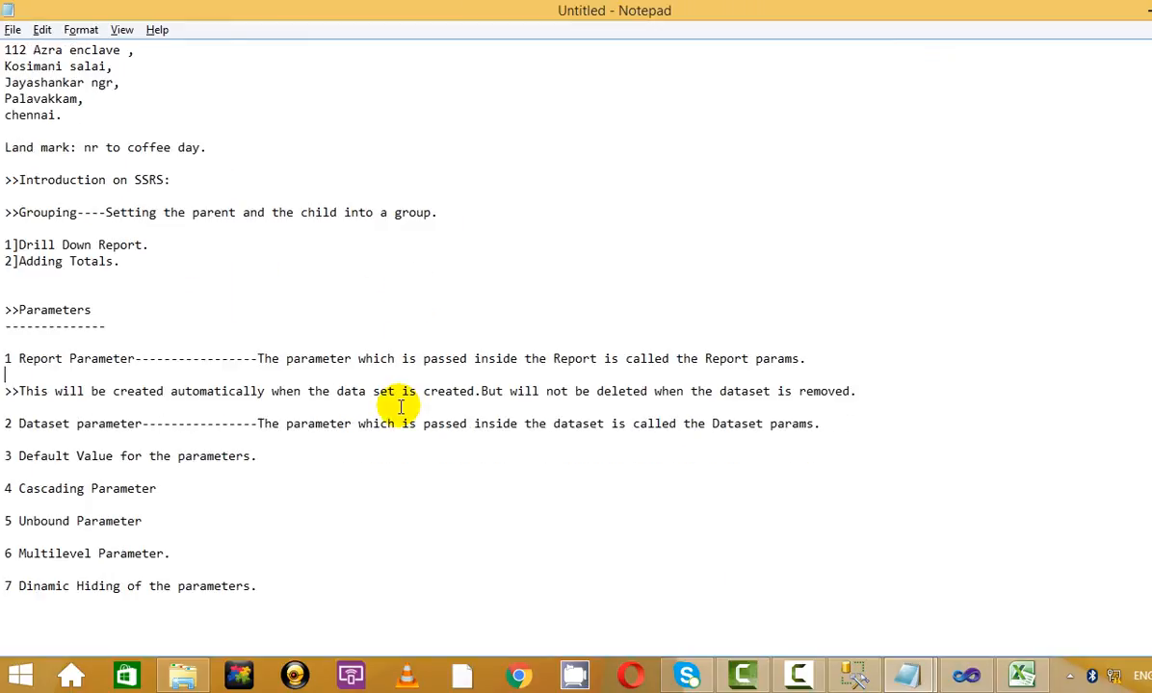
pyautogui.moveTo(250, 544); pyautogui.dragTo(13, 307)
pyautogui.click(359, 424)
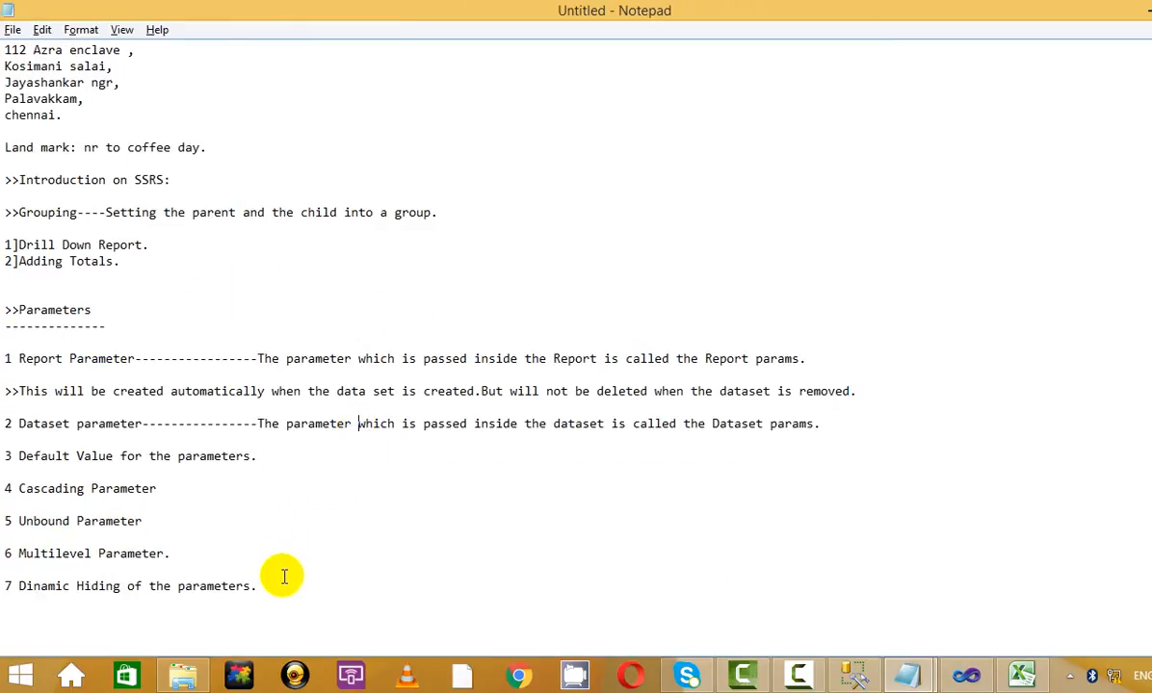
pyautogui.moveTo(284, 577); pyautogui.dragTo(175, 337)
pyautogui.click(193, 537)
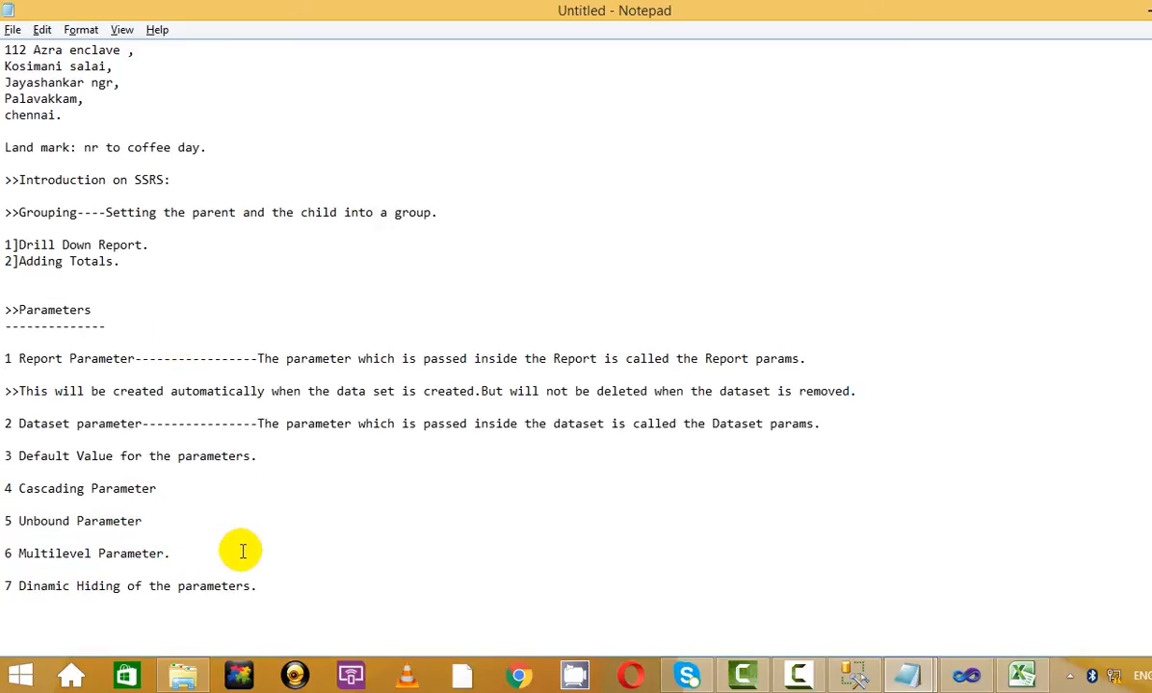
# - Open the msg_box_msbi.txt notes in Notepad and look through them for the Special Discount section
pyautogui.hotkey('alt', 'Tab')
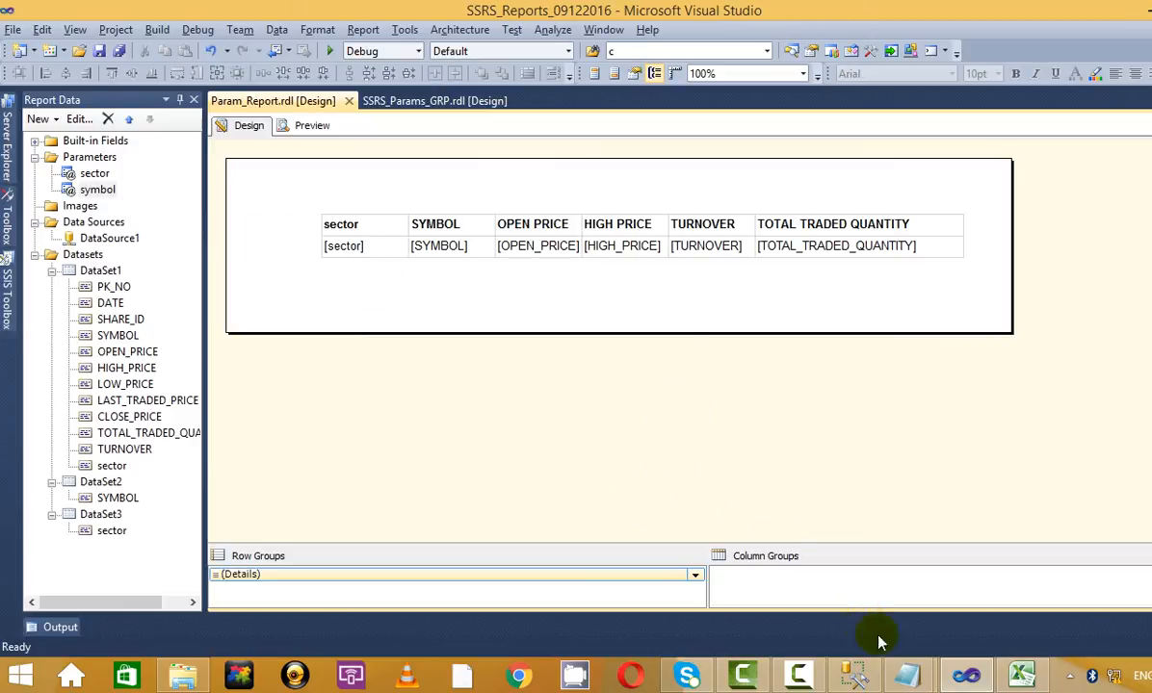
pyautogui.click(947, 559)
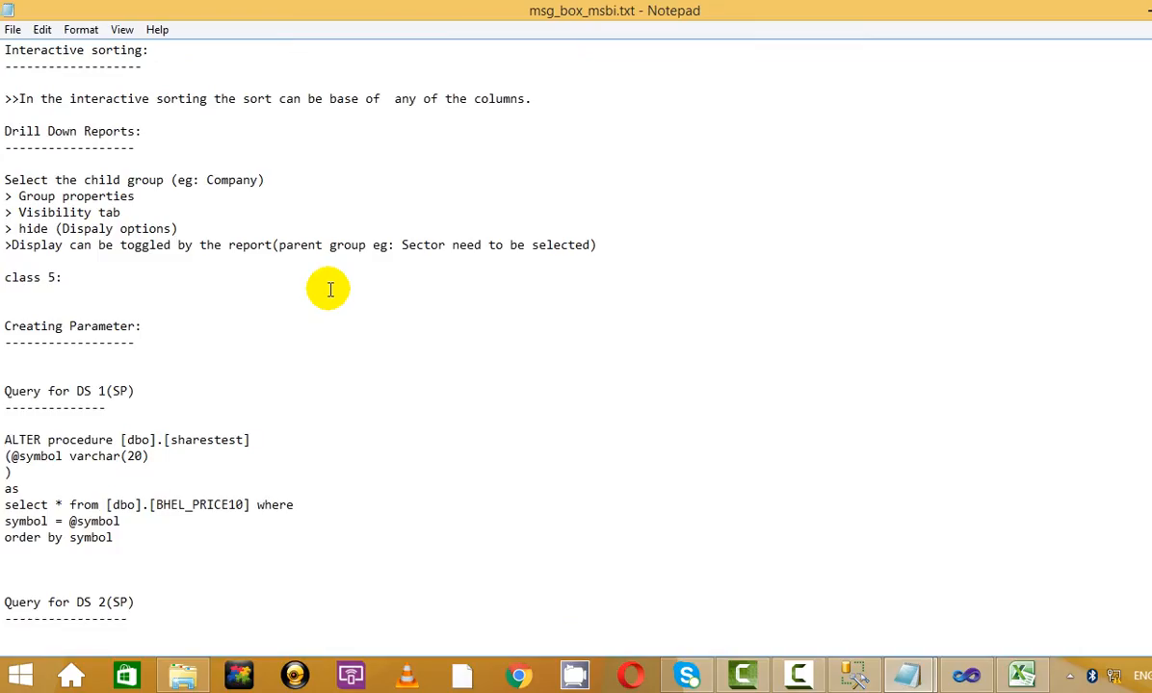
pyautogui.scroll(-8, 329, 289)
pyautogui.scroll(7, 329, 291)
pyautogui.scroll(6, 329, 291)
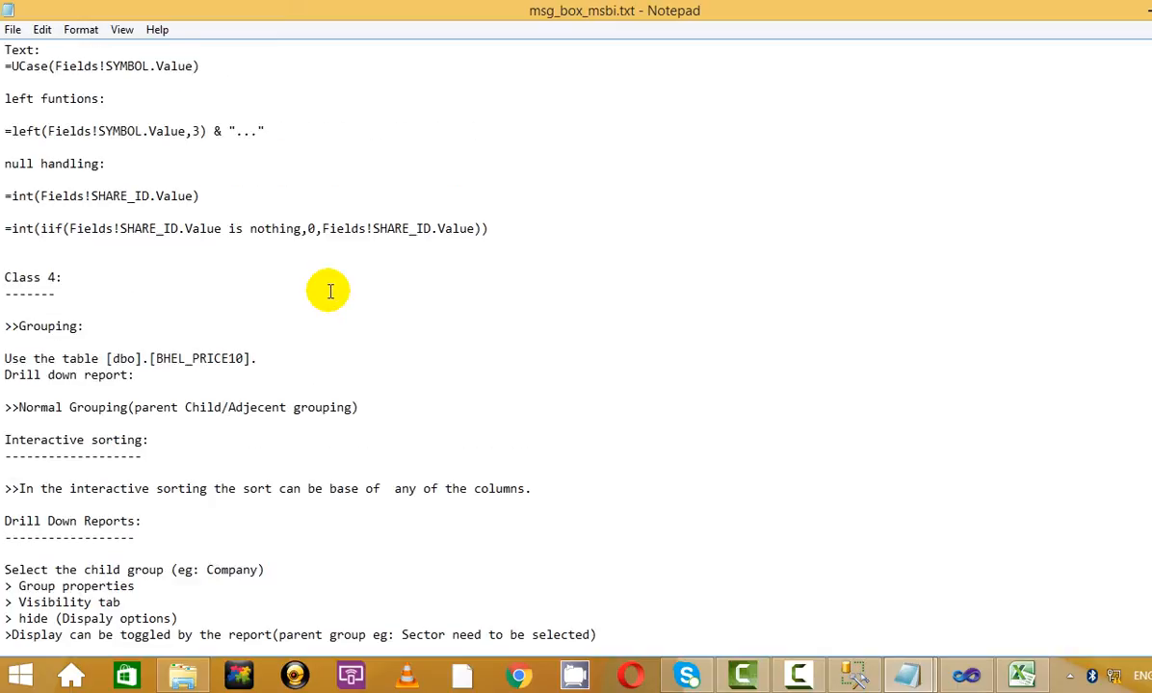
pyautogui.scroll(-14, 329, 299)
pyautogui.scroll(-20, 330, 301)
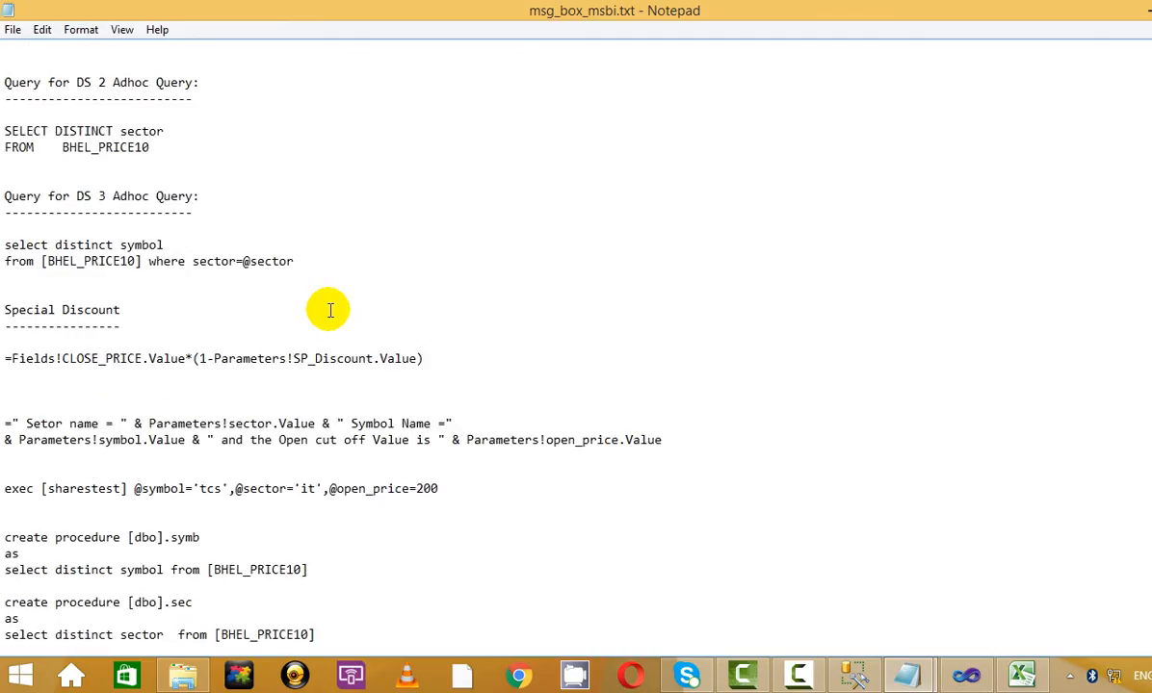
pyautogui.scroll(3, 330, 309)
pyautogui.scroll(1, 329, 310)
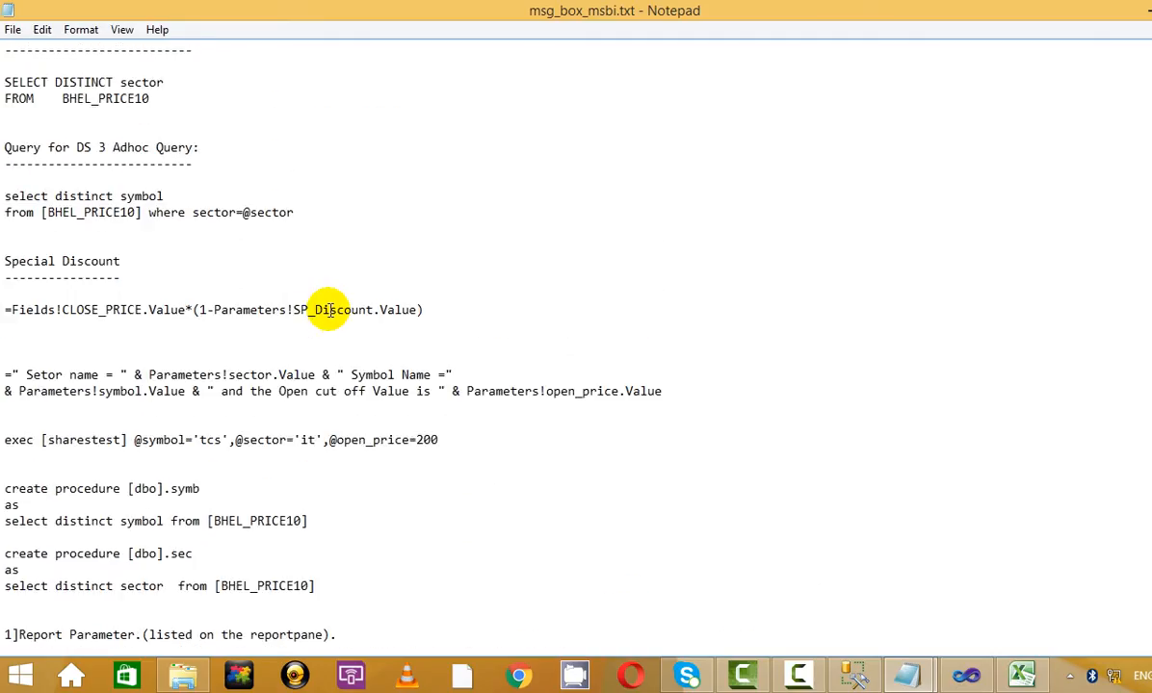
# - Select the "Special Discount" heading in the notes and switch back to the Param_Report.rdl design in Visual Studio
pyautogui.moveTo(121, 261); pyautogui.dragTo(5, 261)
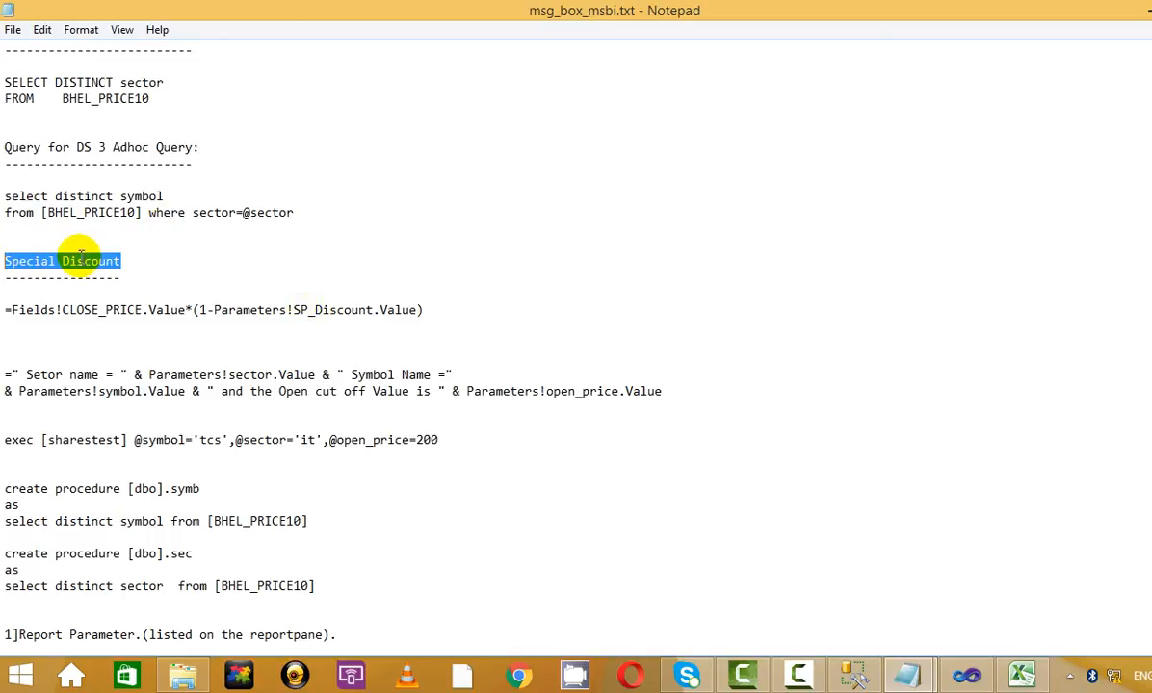
pyautogui.rightClick(145, 255)
pyautogui.click(283, 314)
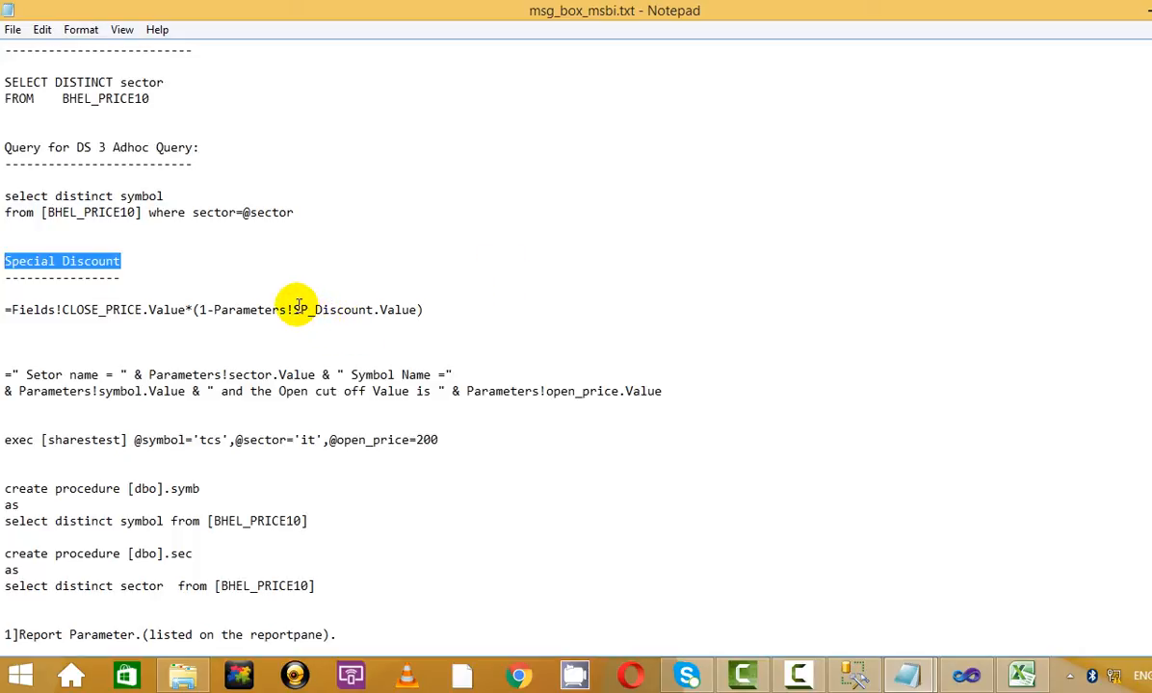
pyautogui.click(296, 304)
pyautogui.moveTo(149, 269); pyautogui.dragTo(5, 261)
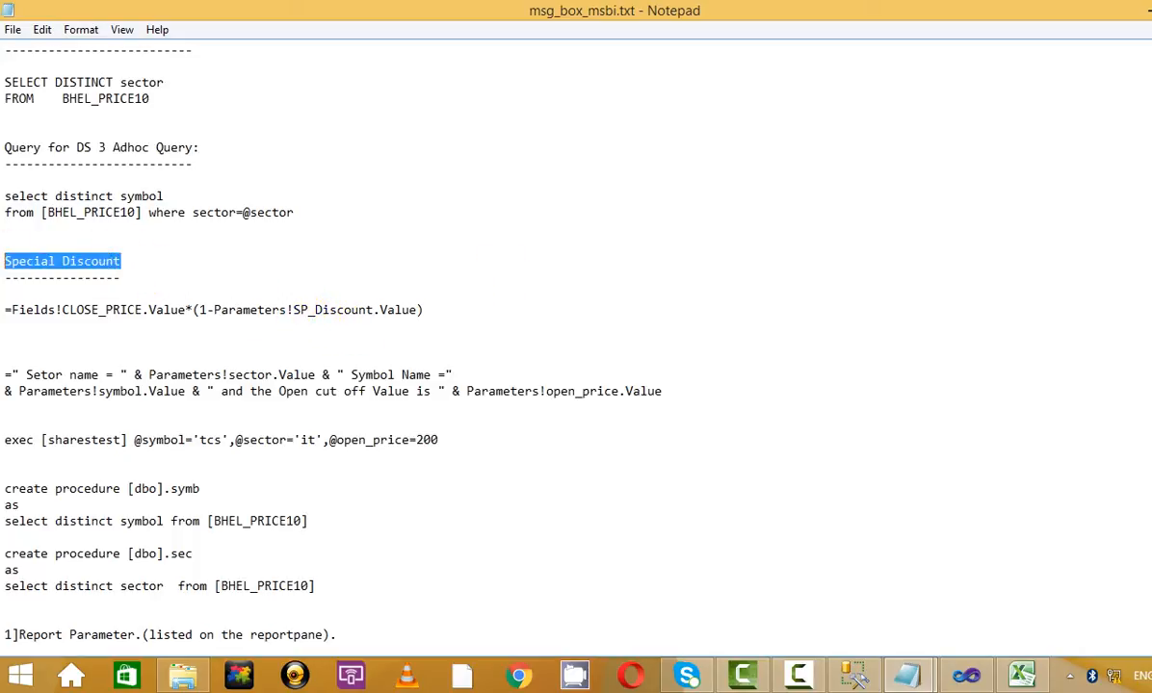
pyautogui.hotkey('alt', 'Tab')
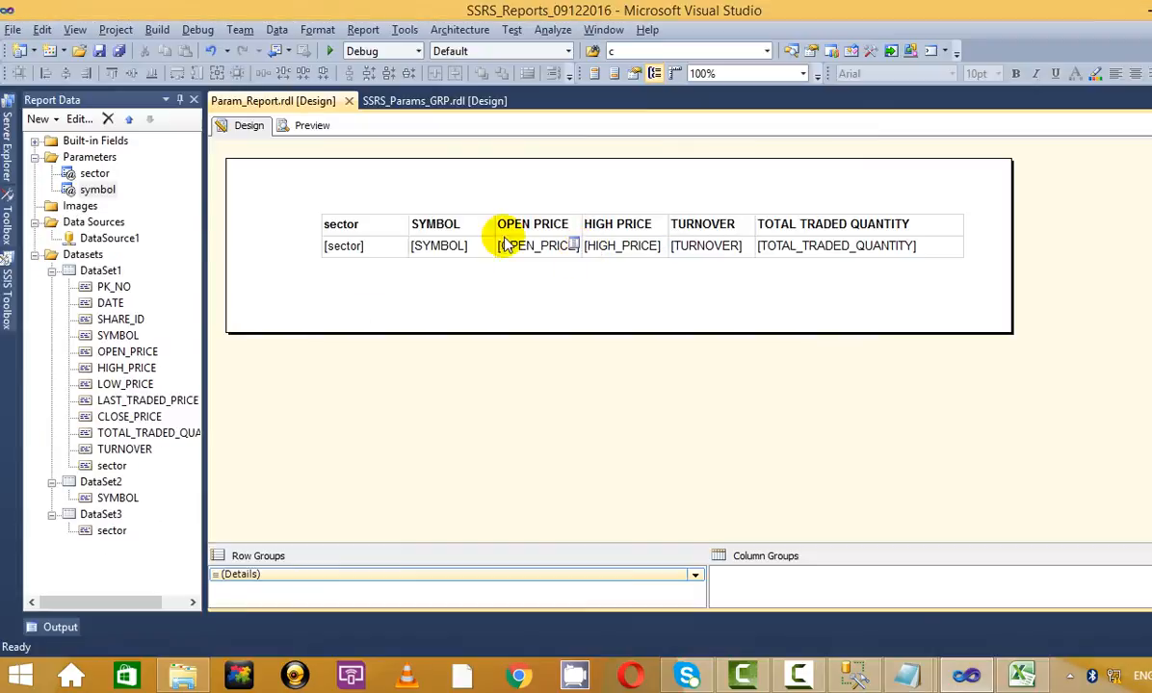
# - Add a report parameter with "Special Discount" as its name and prompt, and try to confirm it
pyautogui.rightClick(96, 161)
pyautogui.click(168, 169)
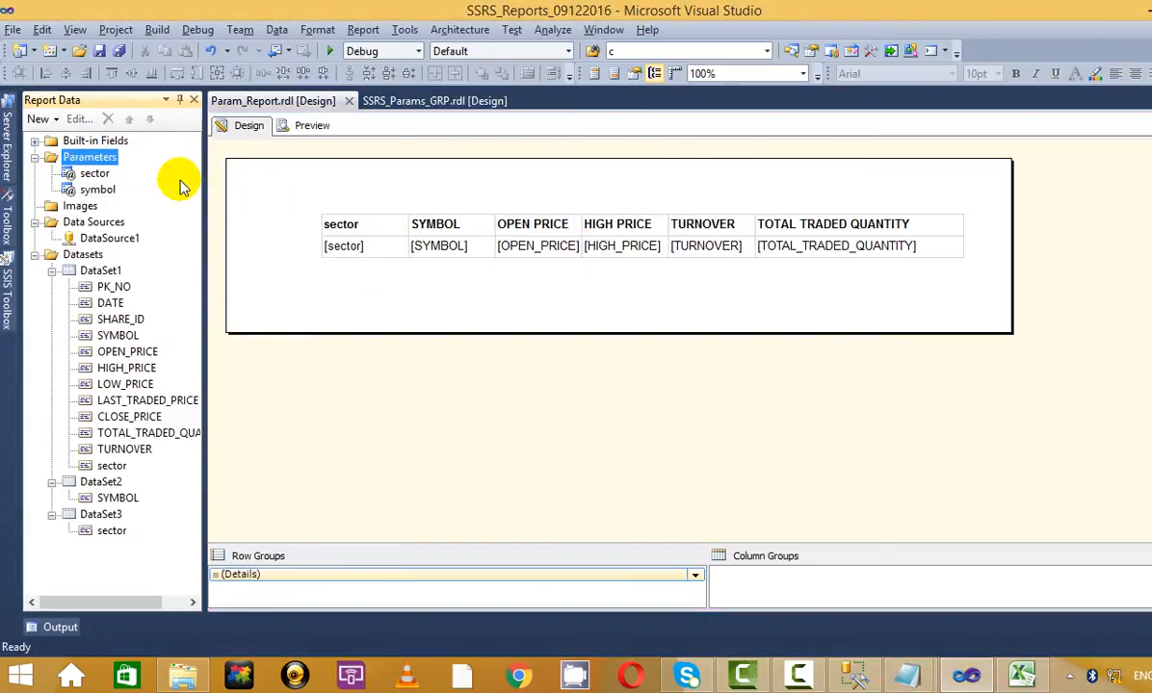
pyautogui.moveTo(591, 227); pyautogui.dragTo(443, 224)
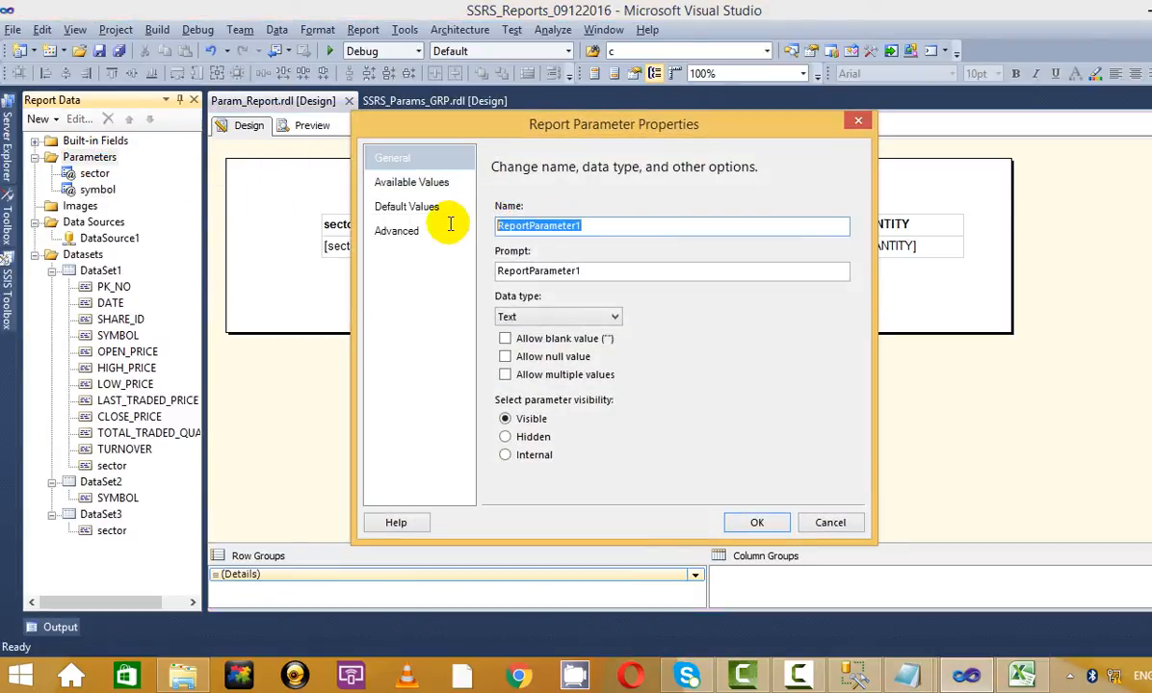
pyautogui.hotkey('ctrl', 'v')
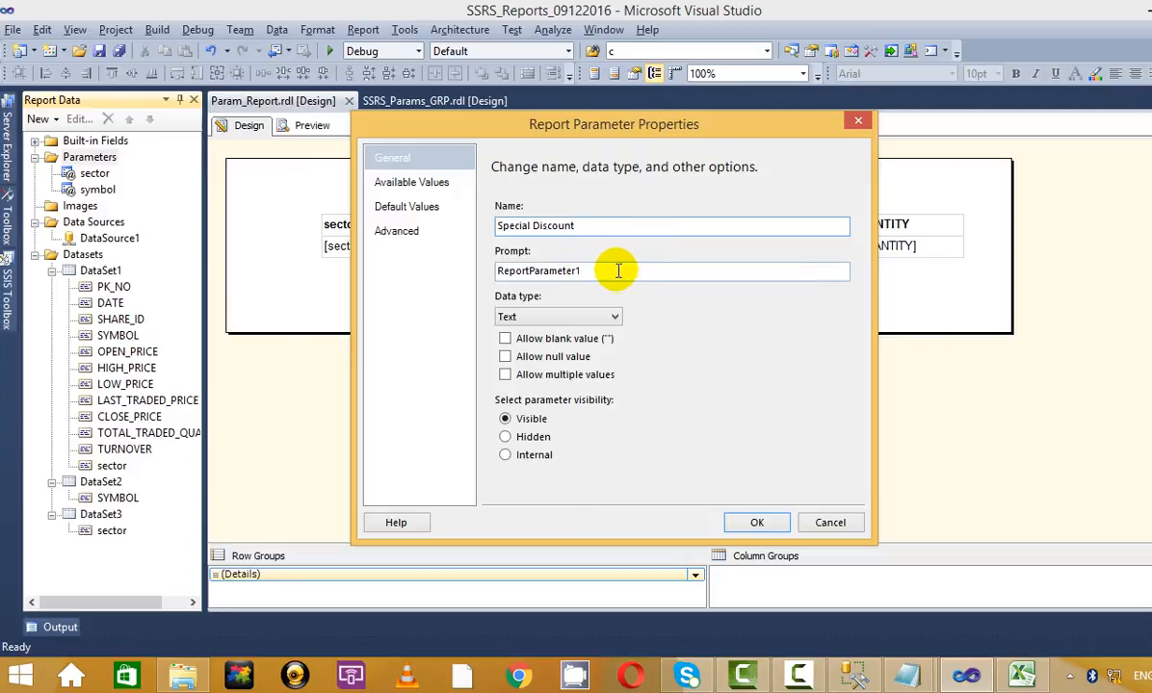
pyautogui.click(455, 189)
pyautogui.hotkey('alt', 'Tab')
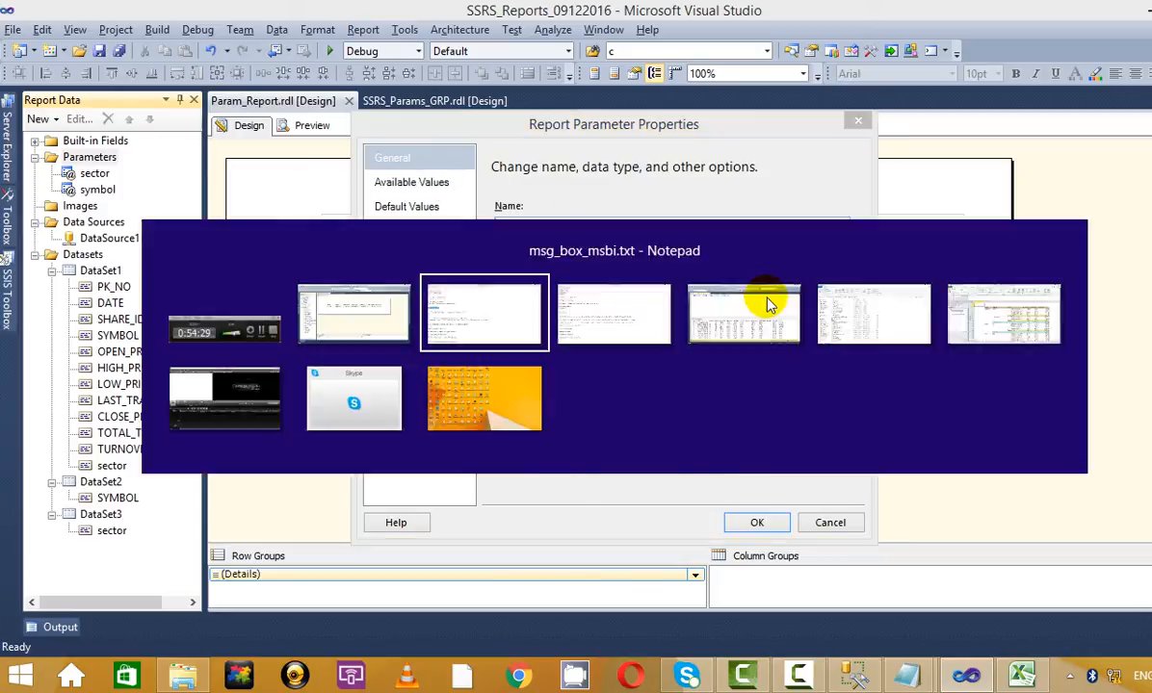
pyautogui.hotkey('alt', 'Tab')
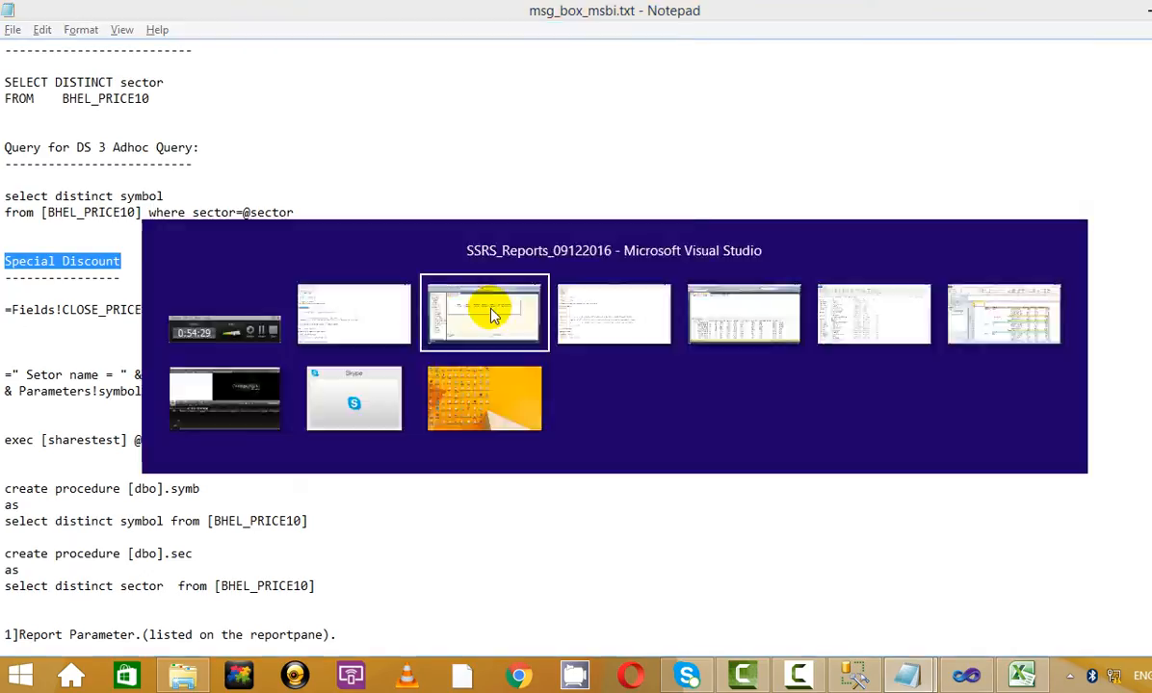
pyautogui.hotkey('ctrl', 'v')
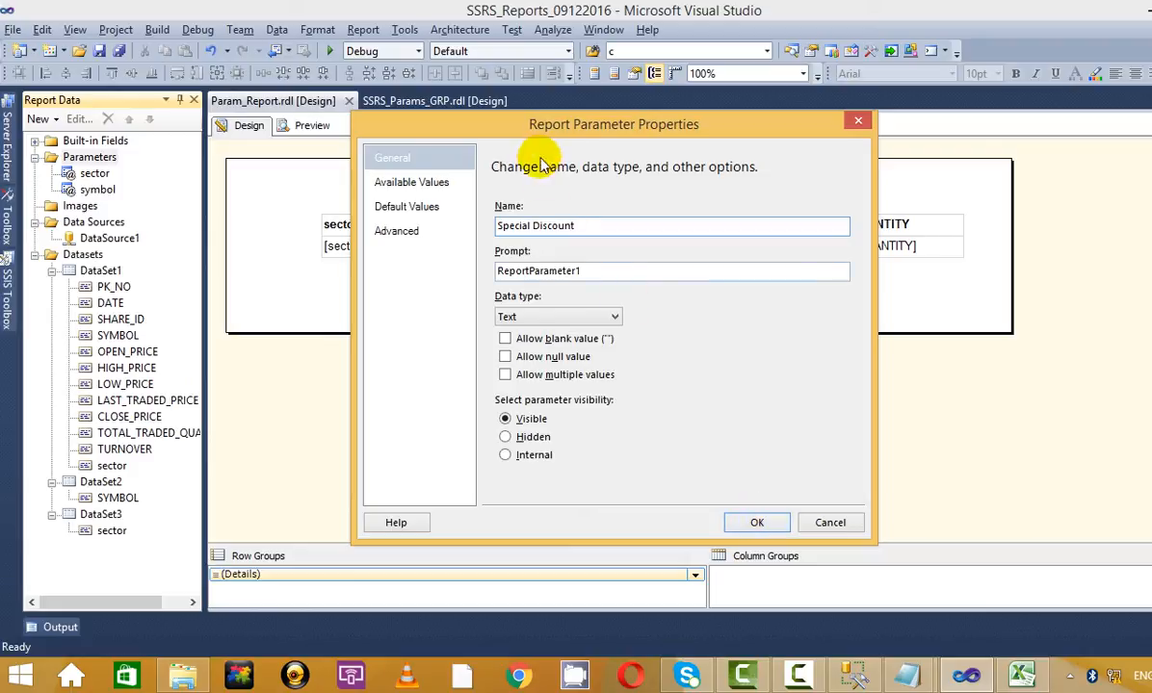
pyautogui.moveTo(578, 269); pyautogui.dragTo(377, 272)
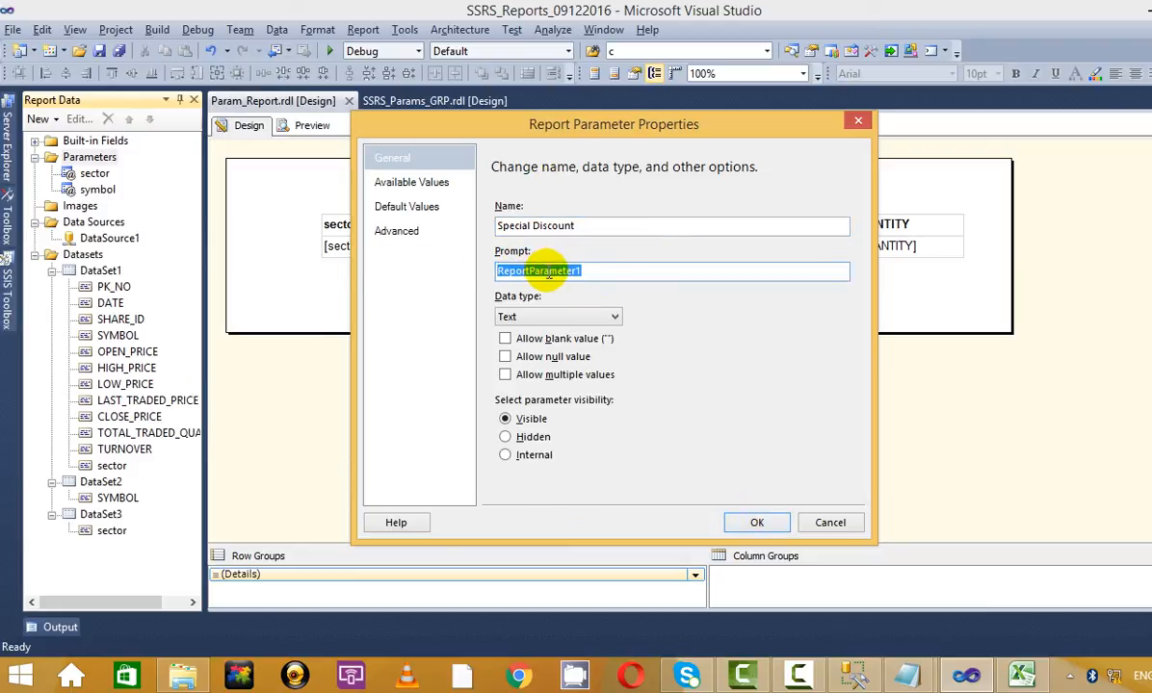
pyautogui.hotkey('ctrl', 'v')
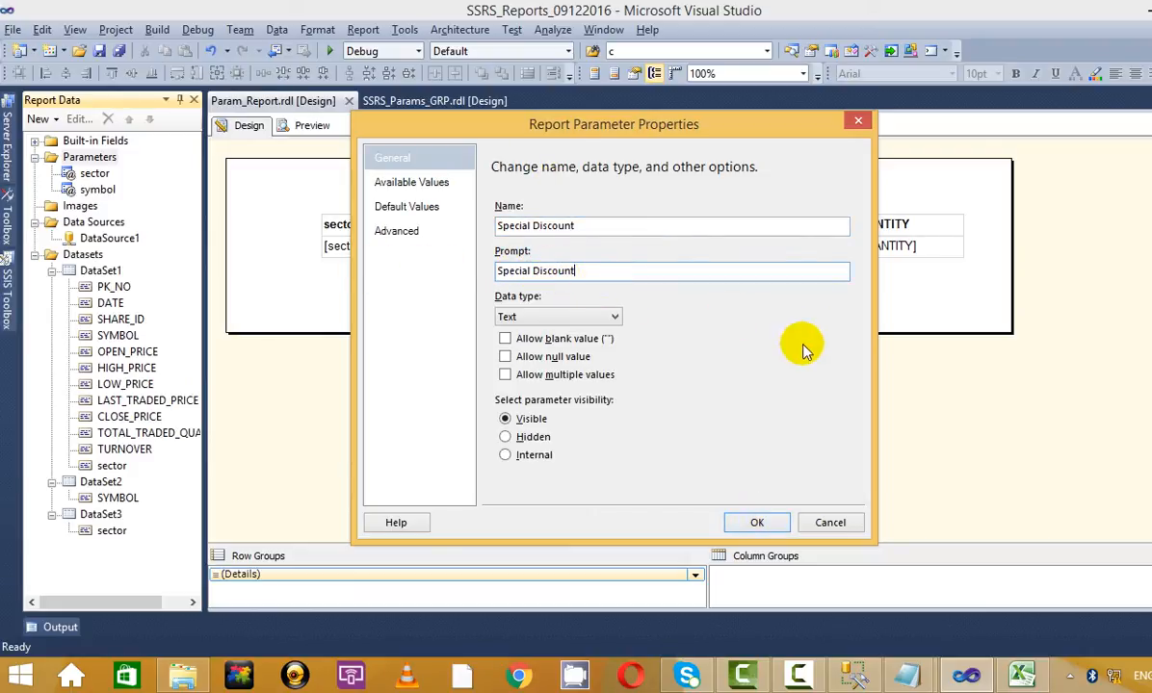
pyautogui.click(757, 522)
pyautogui.click(766, 318)
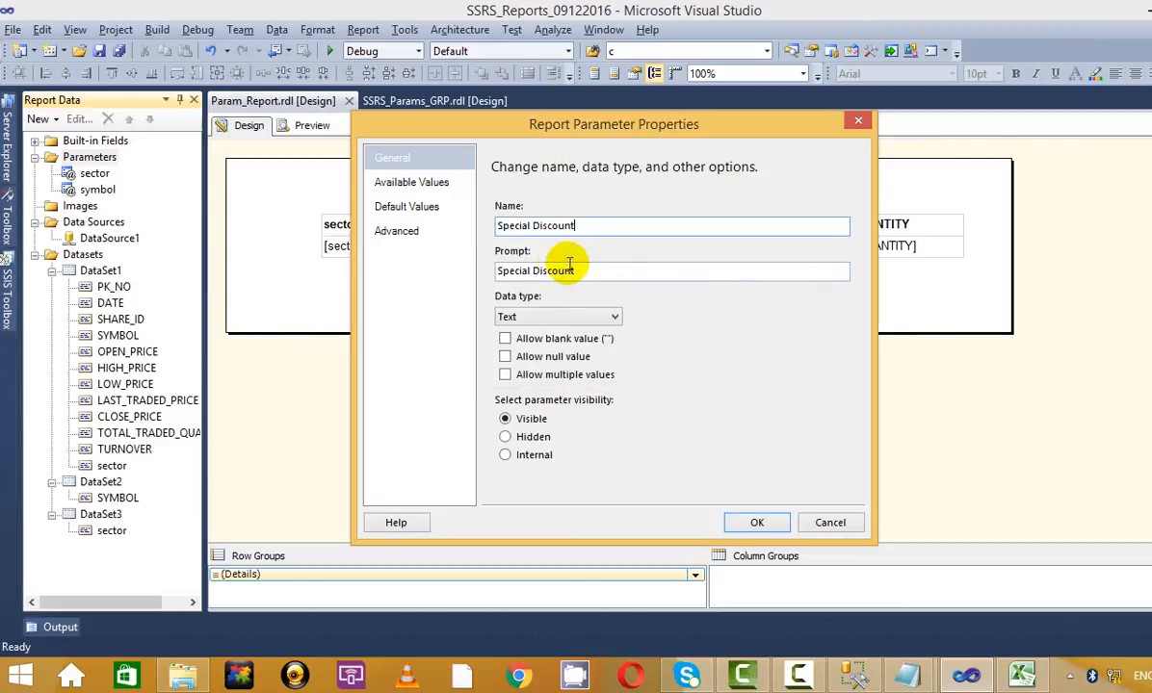
# - Copy SP_Discount from the Special Discount expression in the msg_box_msbi.txt notes and return to the parameter properties in Visual Studio
pyautogui.hotkey('alt', 'Tab')
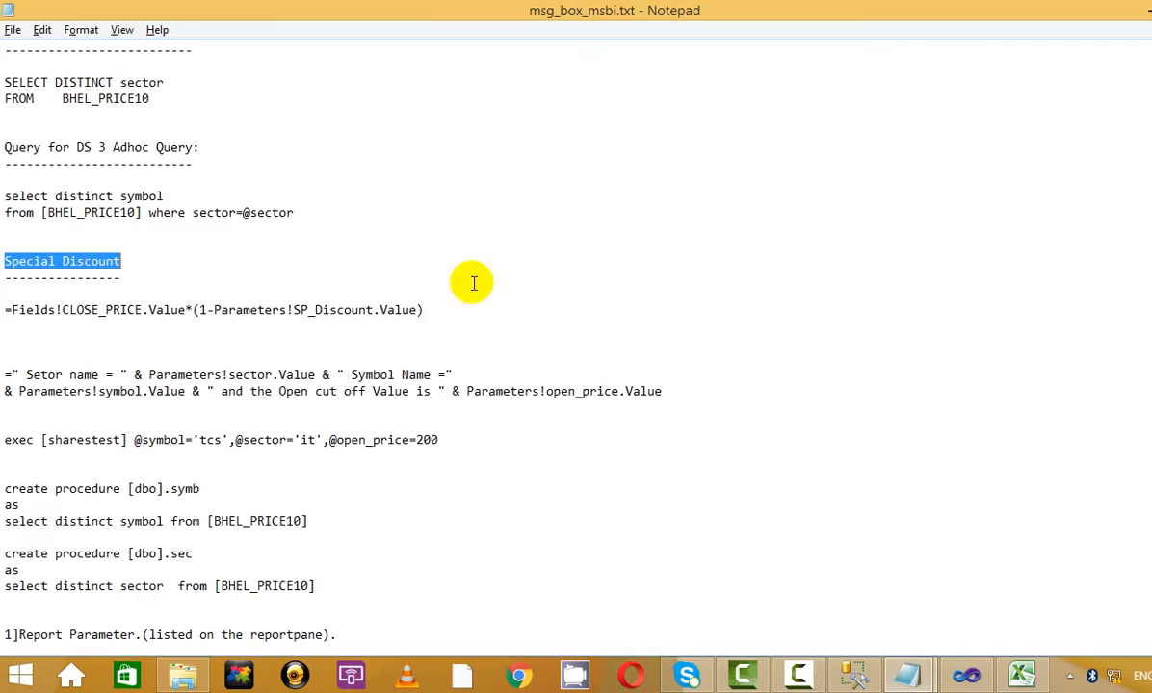
pyautogui.click(236, 294)
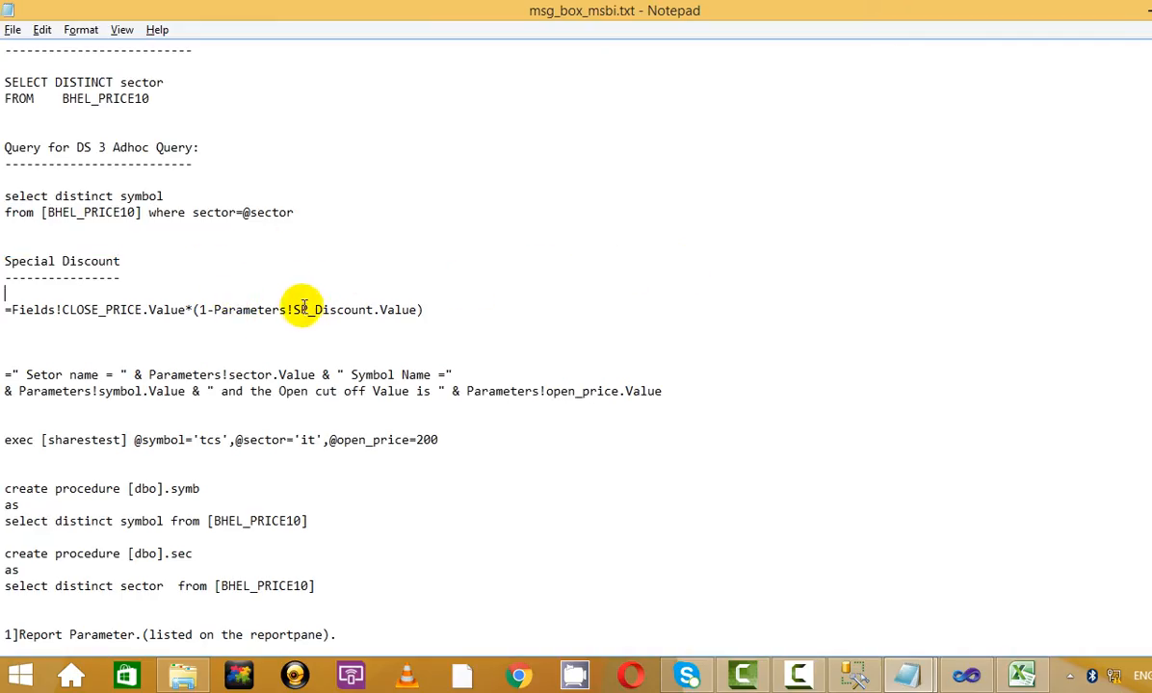
pyautogui.moveTo(295, 310); pyautogui.dragTo(375, 309)
pyautogui.hotkey('ctrl', 'c')
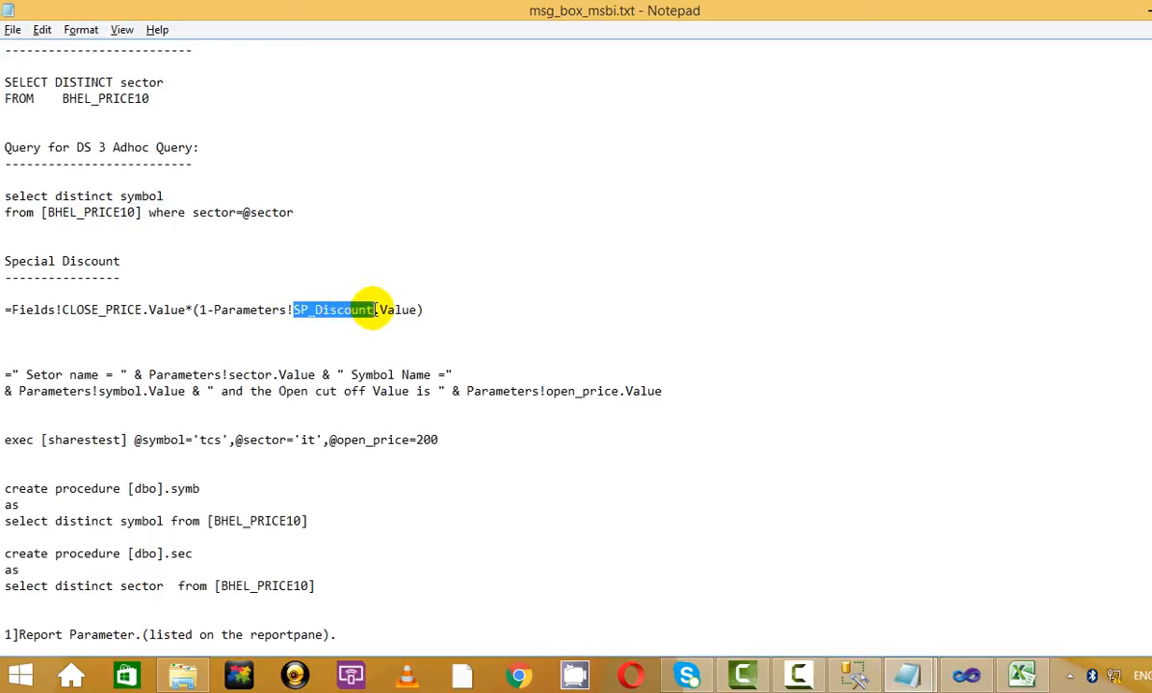
pyautogui.hotkey('alt', 'Tab')
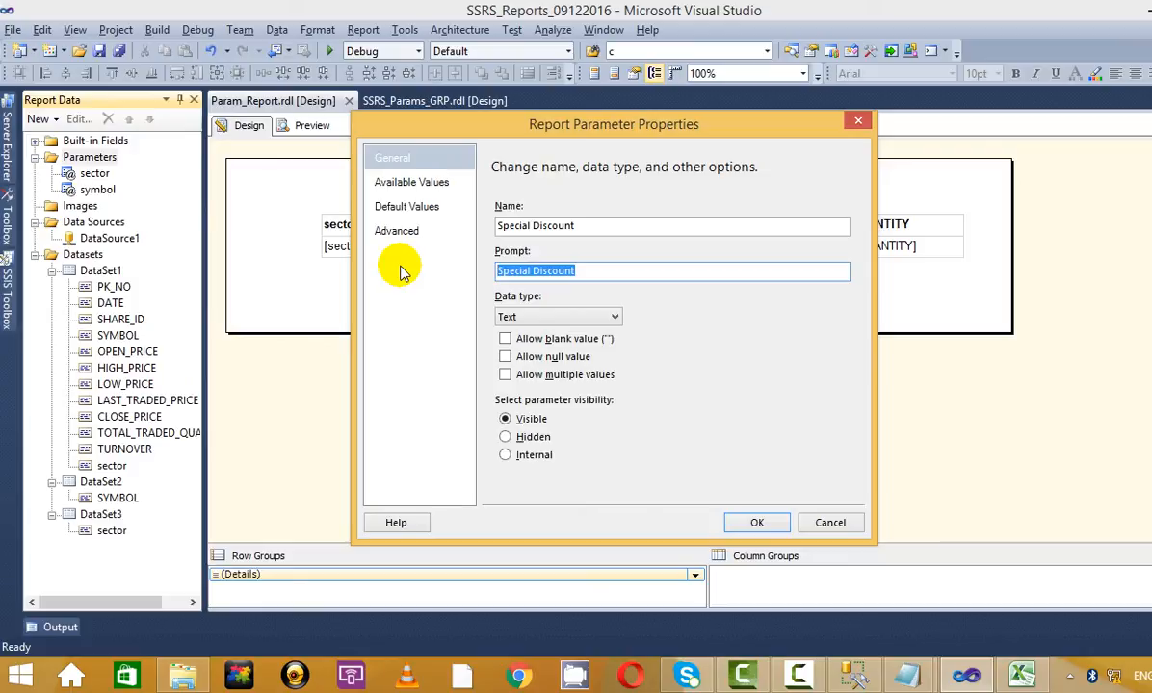
# - Change the parameter's prompt and name to Special_Discount, replacing the space with an underscore
pyautogui.click(531, 270)
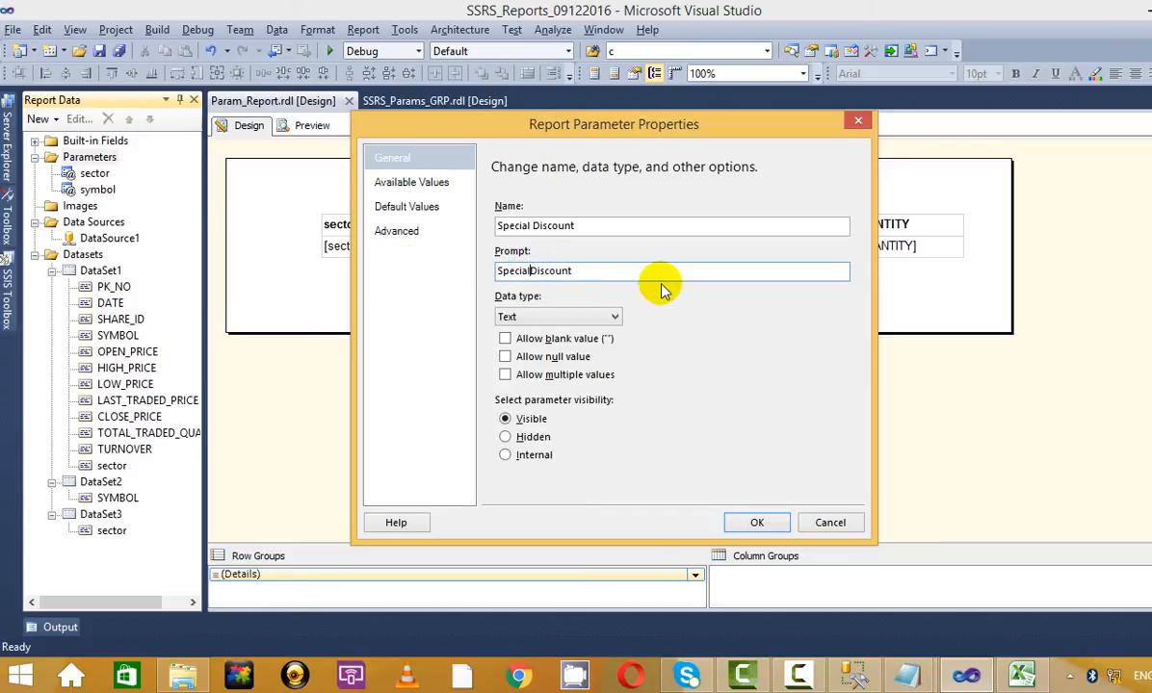
pyautogui.write('_')
pyautogui.click(761, 523)
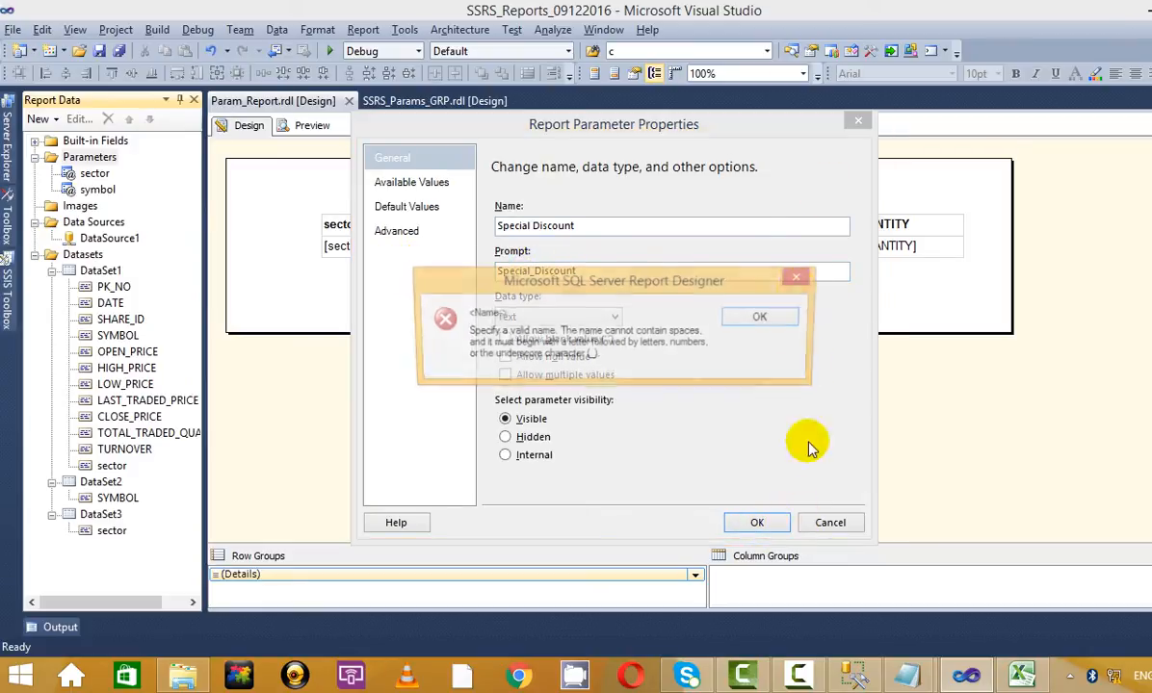
pyautogui.click(743, 321)
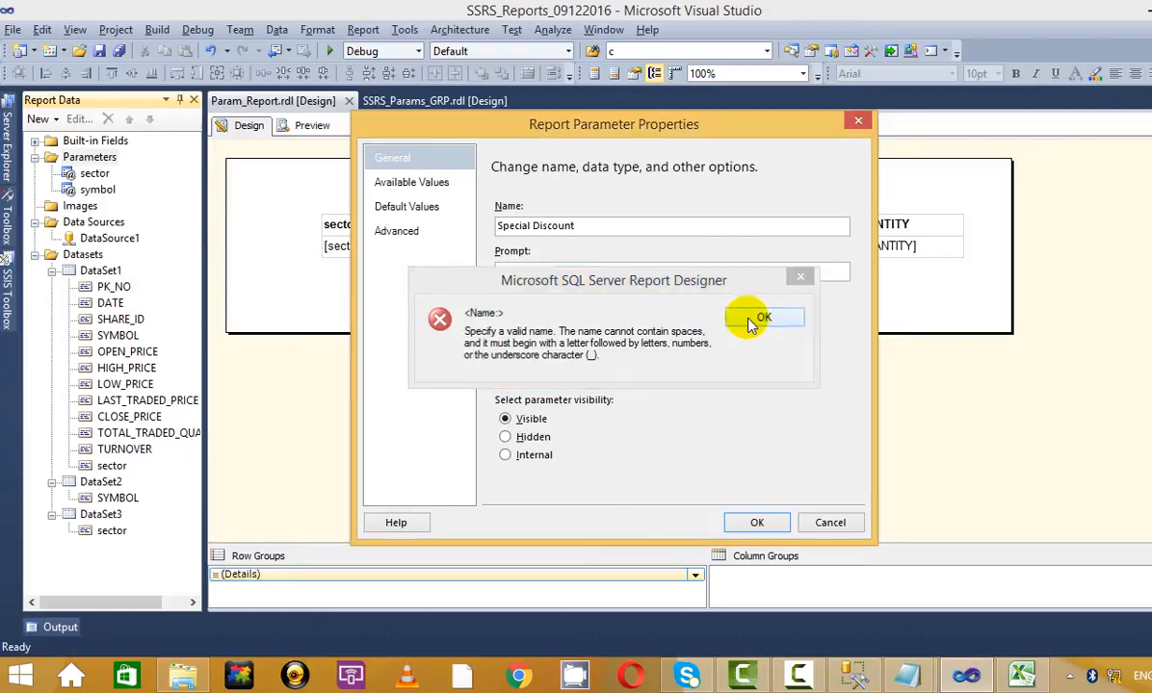
pyautogui.click(534, 226)
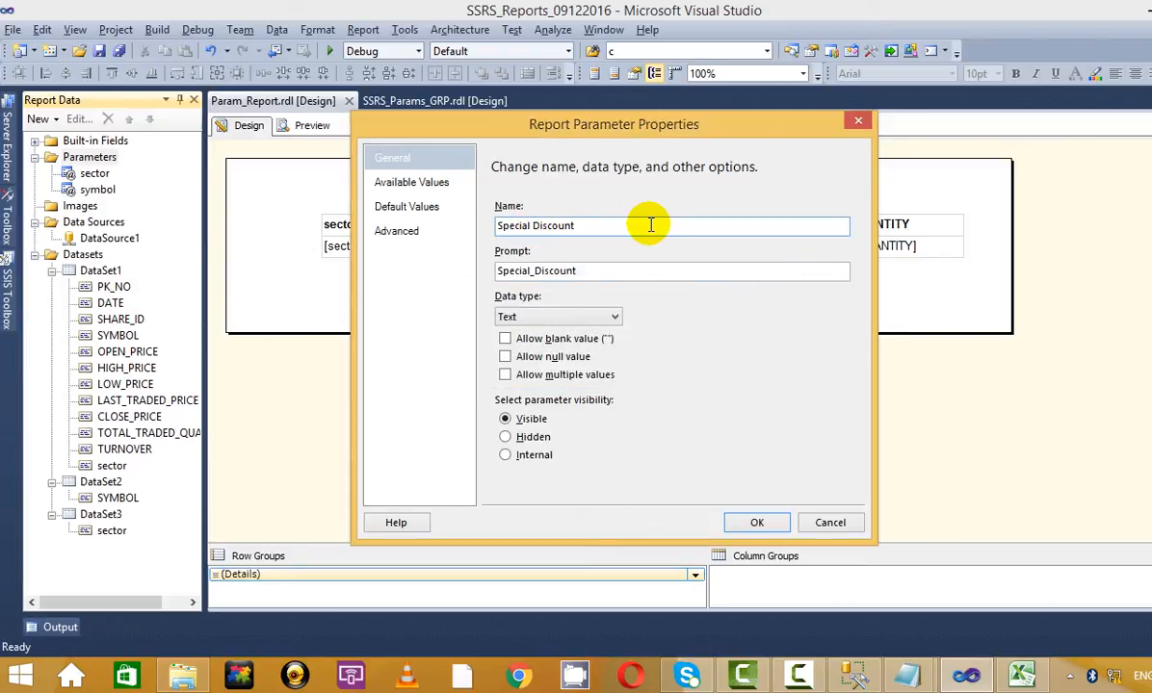
pyautogui.press('BackSpace')
pyautogui.write('_')
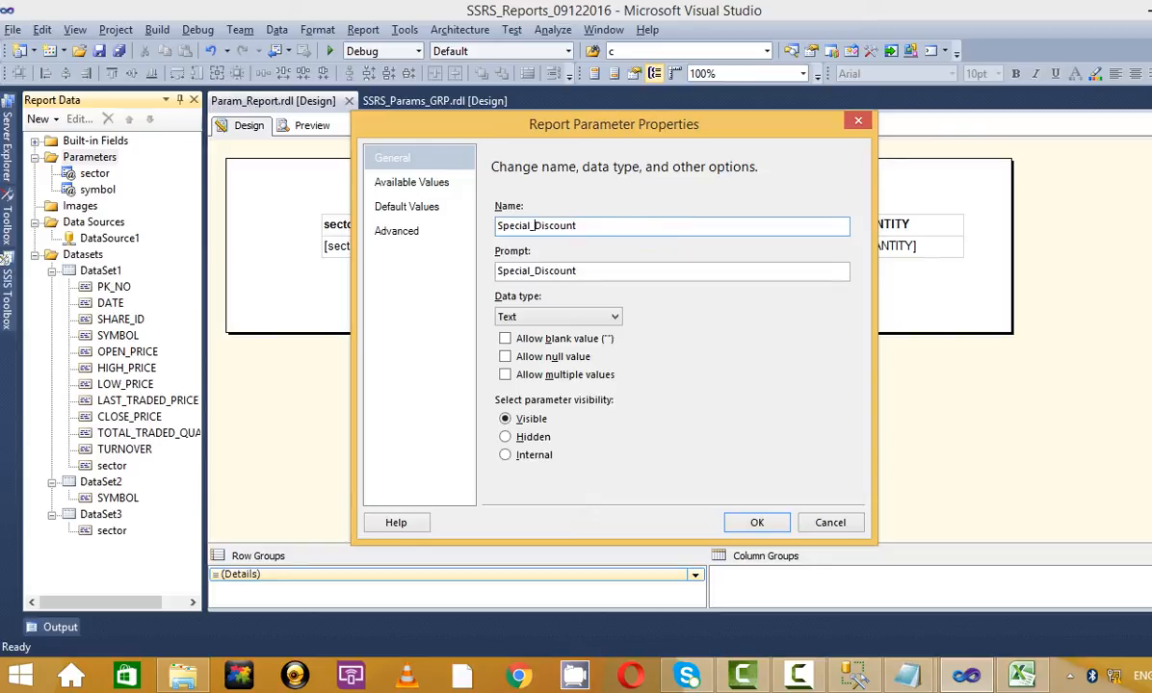
# - Replace both the parameter's name and prompt with the copied SP_Discount from the notes and confirm the parameter
pyautogui.hotkey('alt', 'Tab')
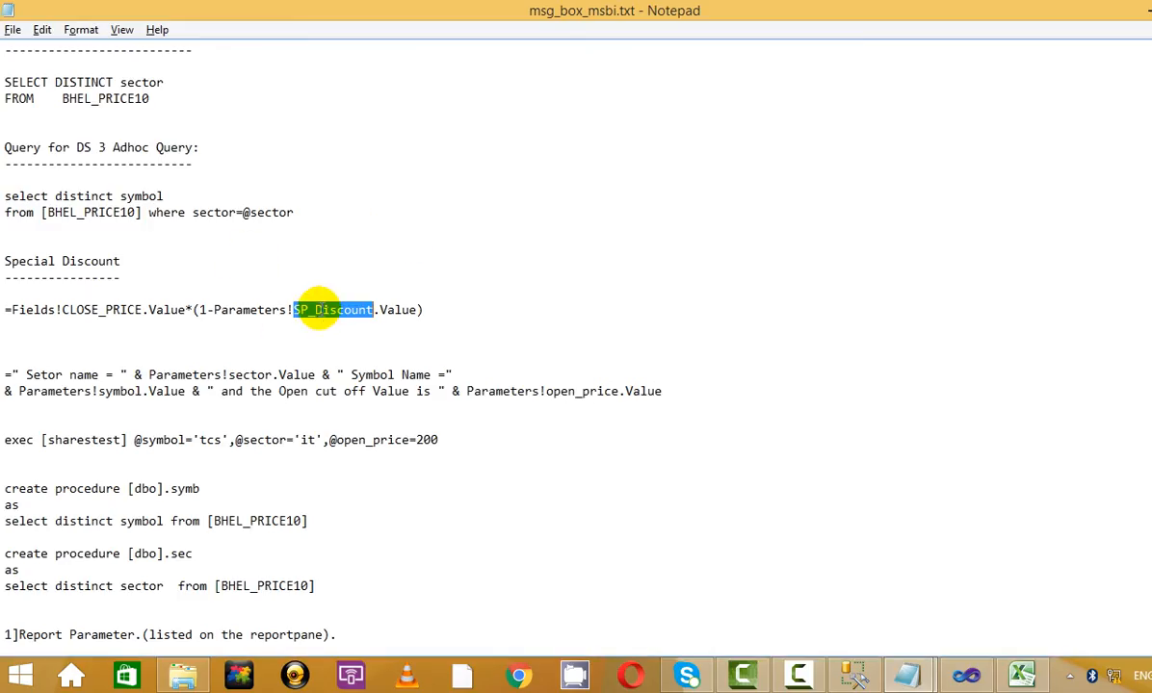
pyautogui.hotkey('alt', 'Tab')
pyautogui.moveTo(604, 227); pyautogui.dragTo(460, 255)
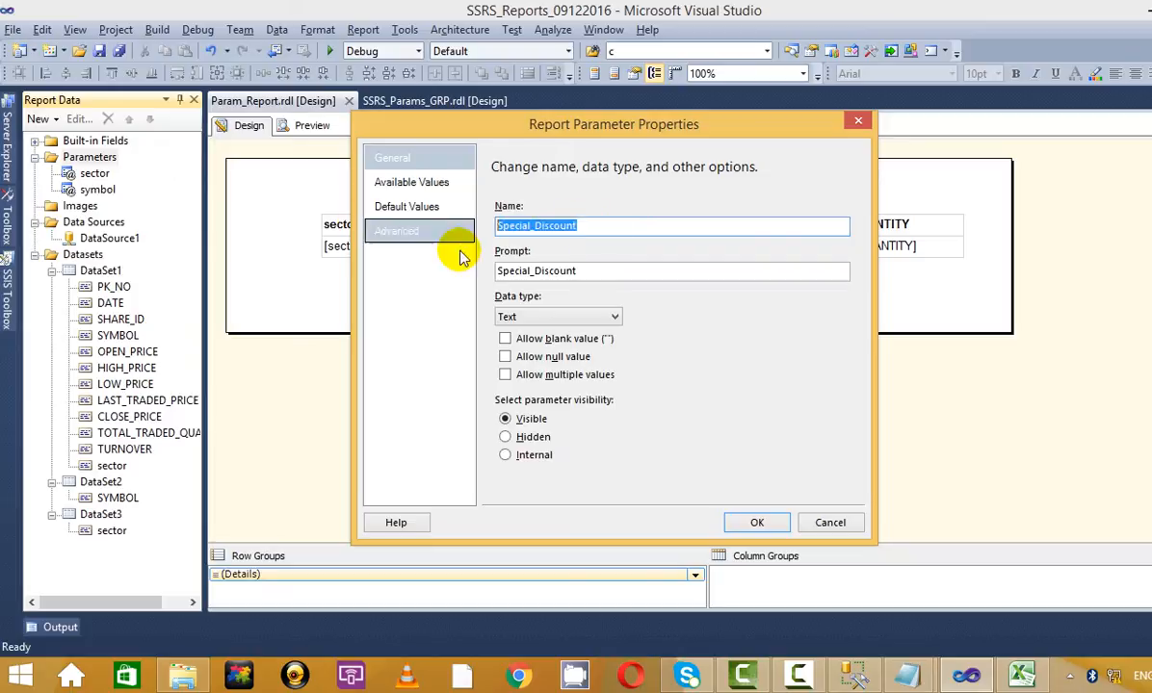
pyautogui.hotkey('ctrl', 'v')
pyautogui.moveTo(591, 270); pyautogui.dragTo(419, 273)
pyautogui.hotkey('ctrl', 'v')
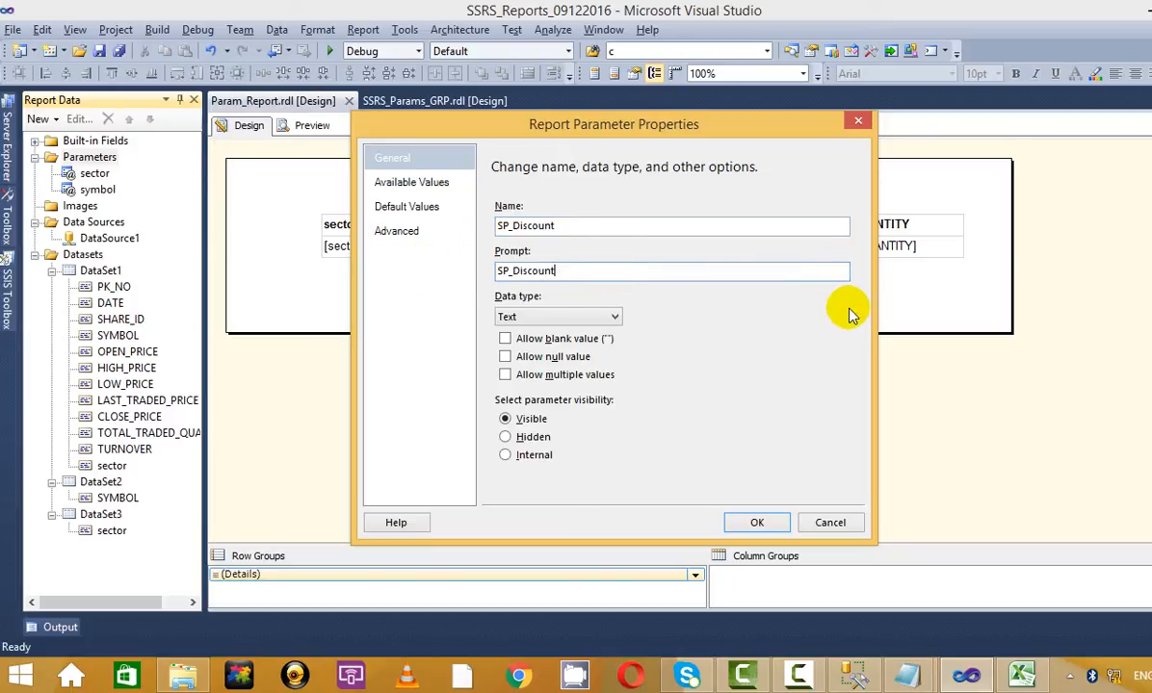
pyautogui.click(756, 525)
# - Preview the report with an SP_Discount value of 0.01, then return to the design view
pyautogui.click(311, 128)
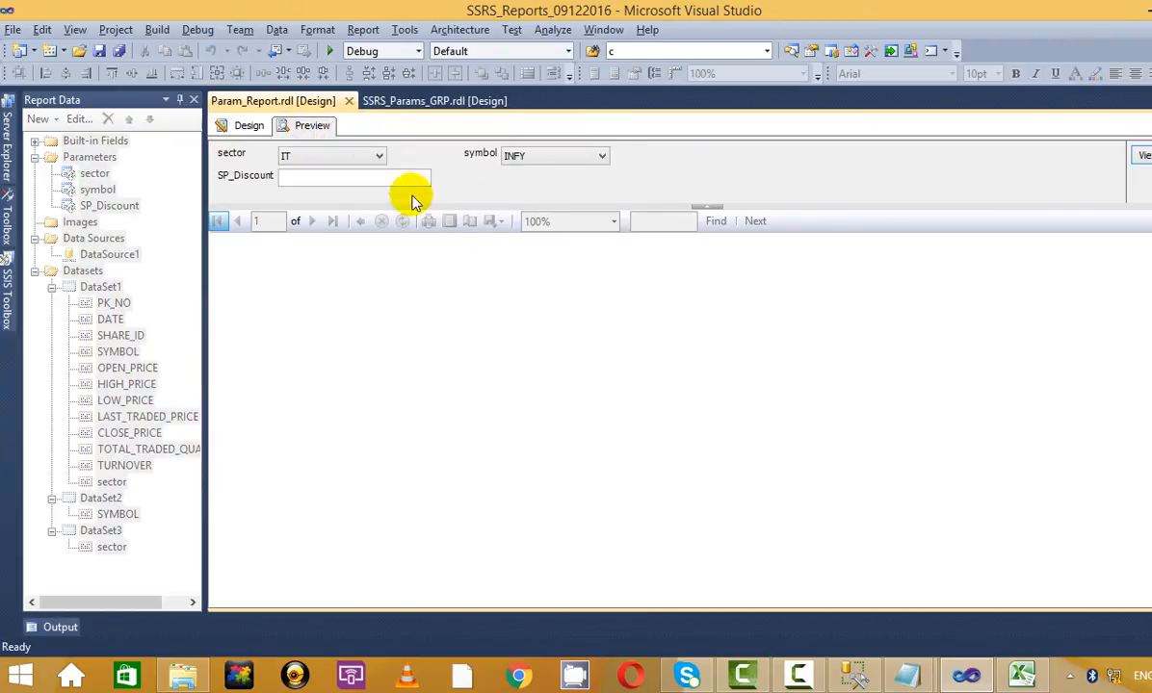
pyautogui.click(351, 181)
pyautogui.write('0.10')
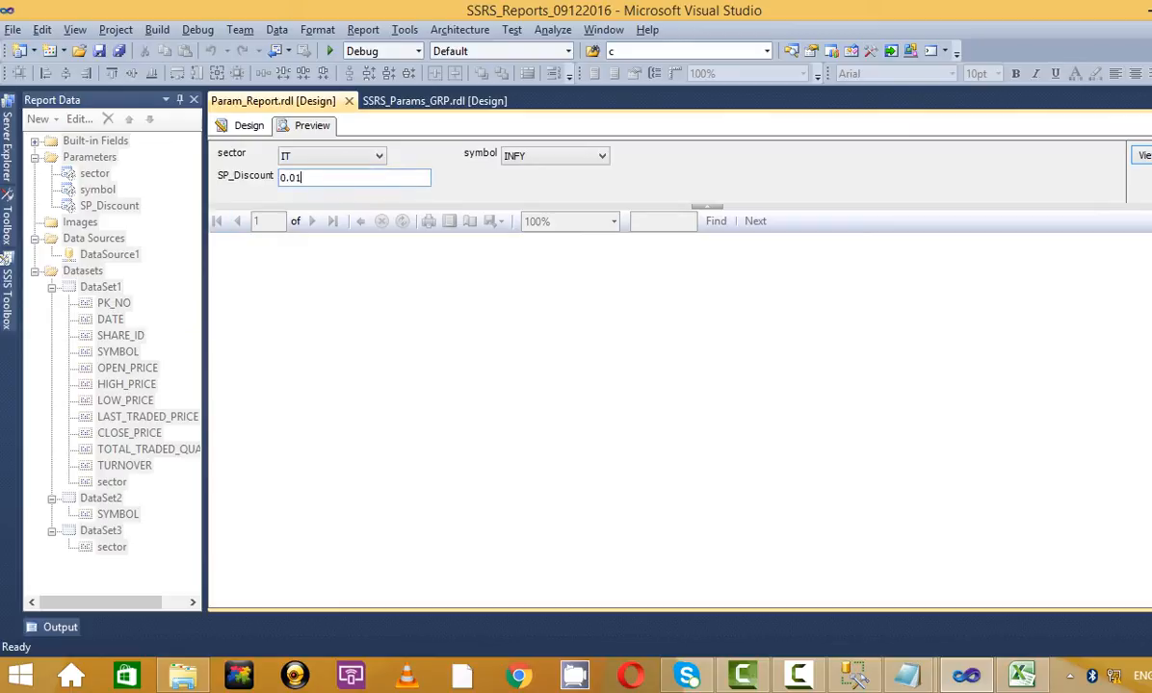
pyautogui.press('Return')
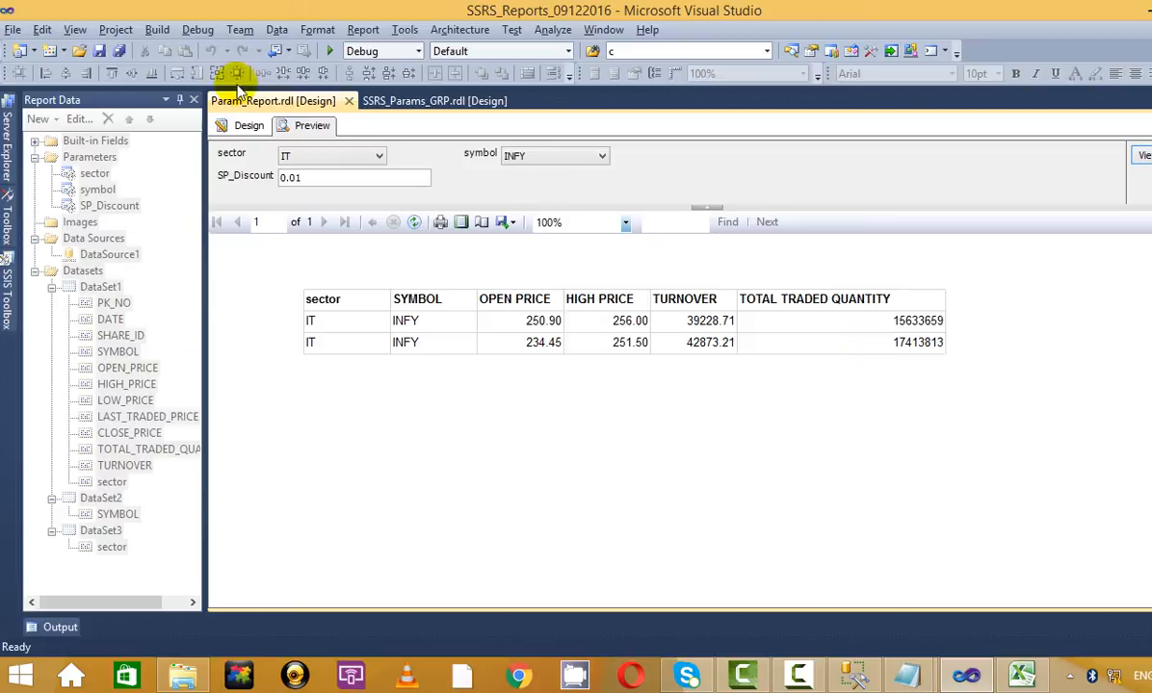
pyautogui.click(253, 129)
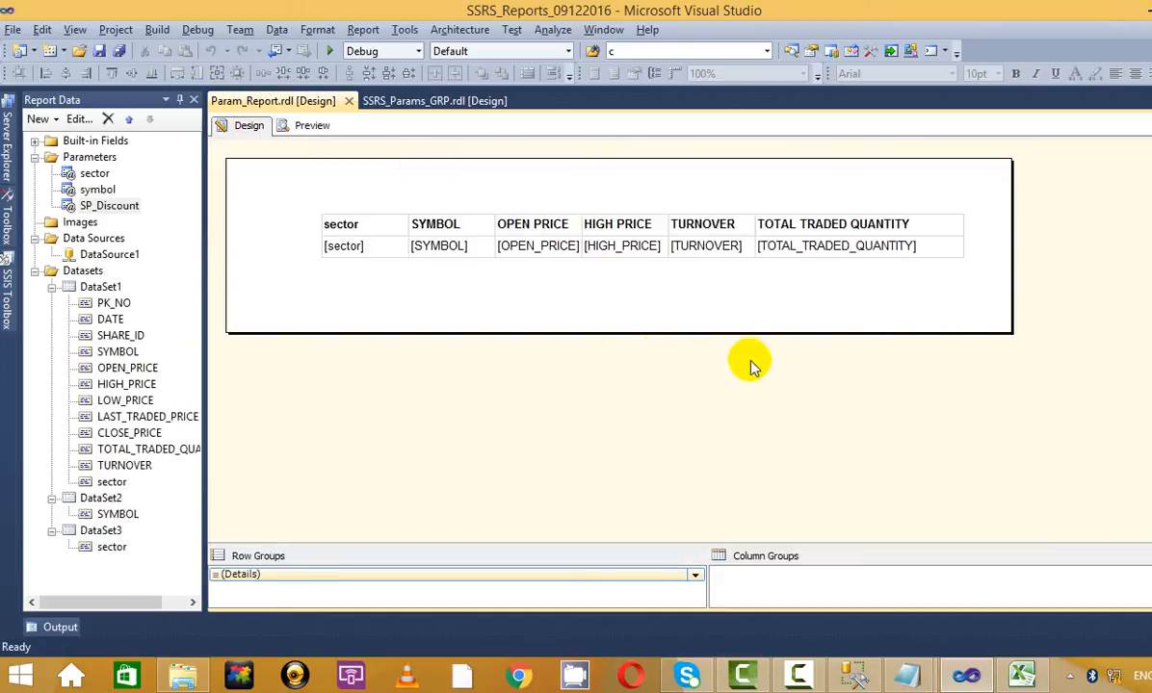
# - Insert a table column directly after TURNOVER and enter EPSS as its header
pyautogui.click(731, 206)
pyautogui.rightClick(731, 209)
pyautogui.moveTo(867, 213)
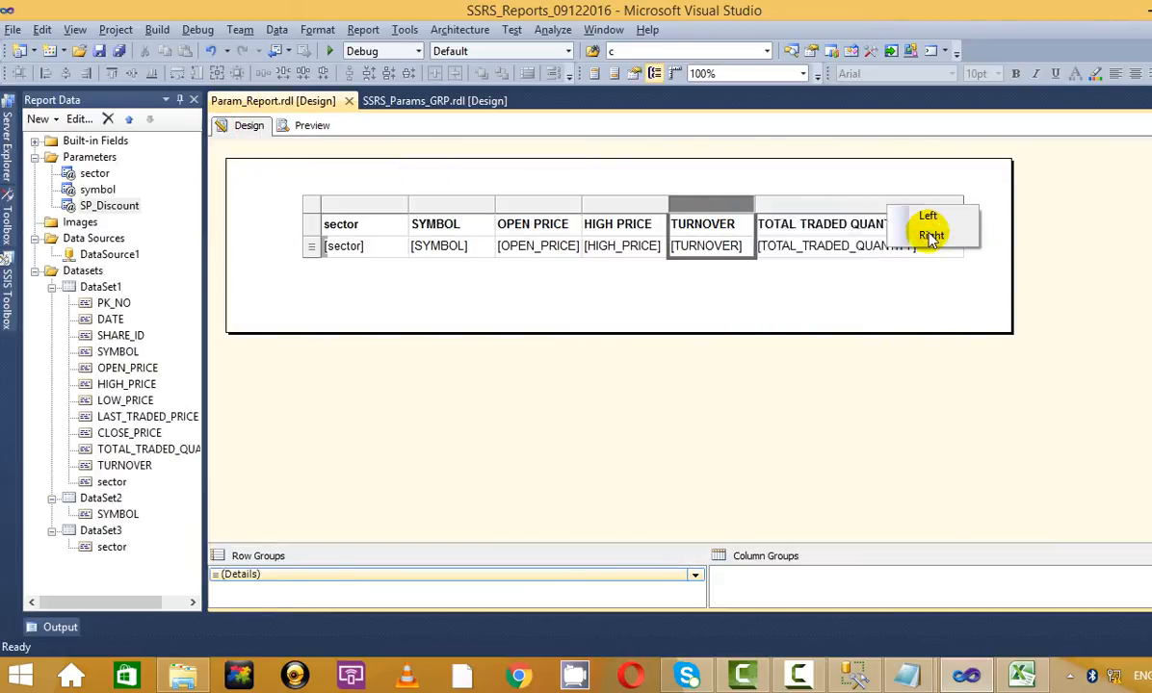
pyautogui.click(930, 233)
pyautogui.doubleClick(796, 226)
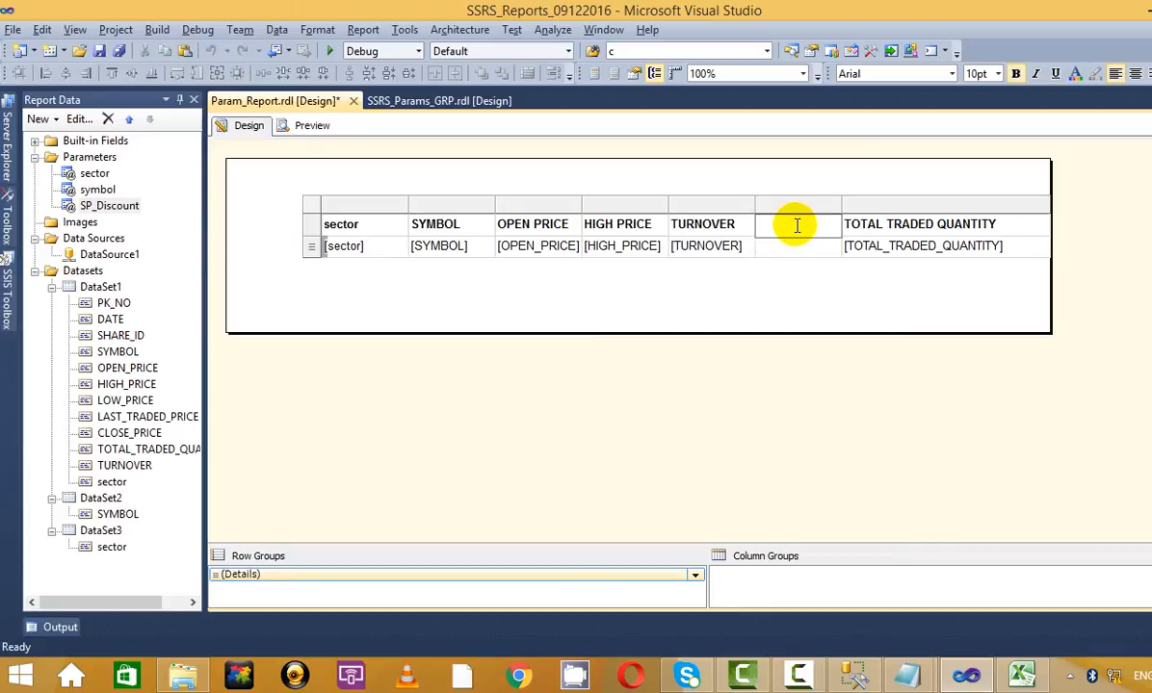
pyautogui.write('EPSS')
pyautogui.press('Return')
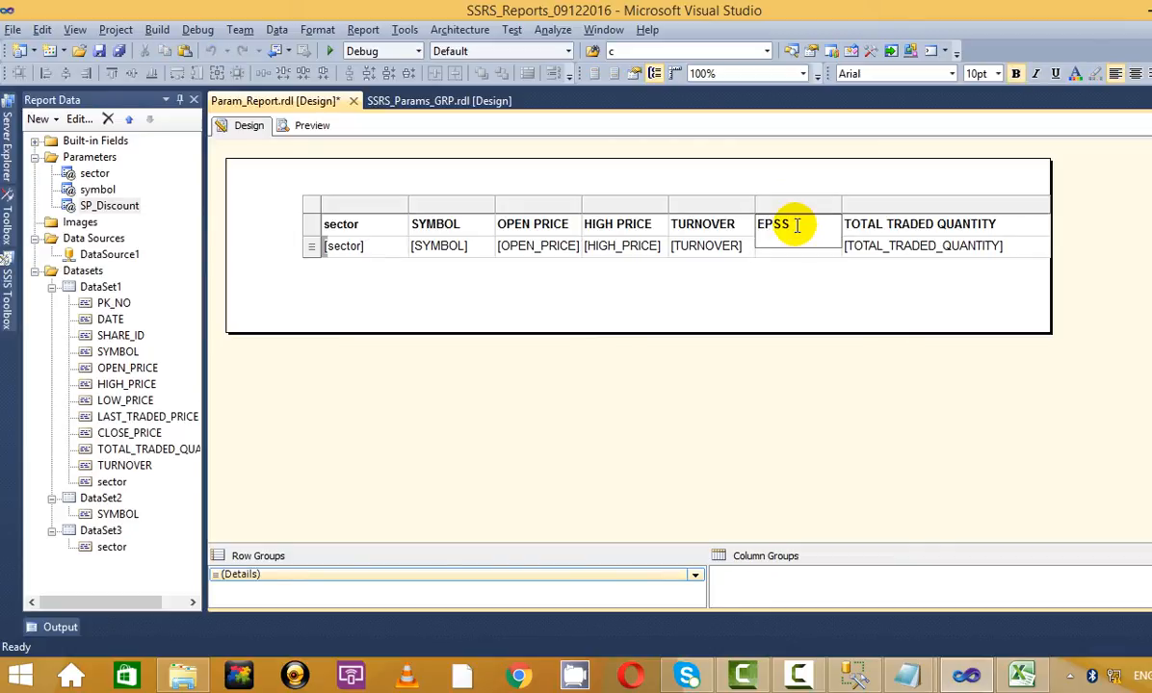
# - Open the value expression of the empty detail cell under the EPSS header
pyautogui.click(783, 247)
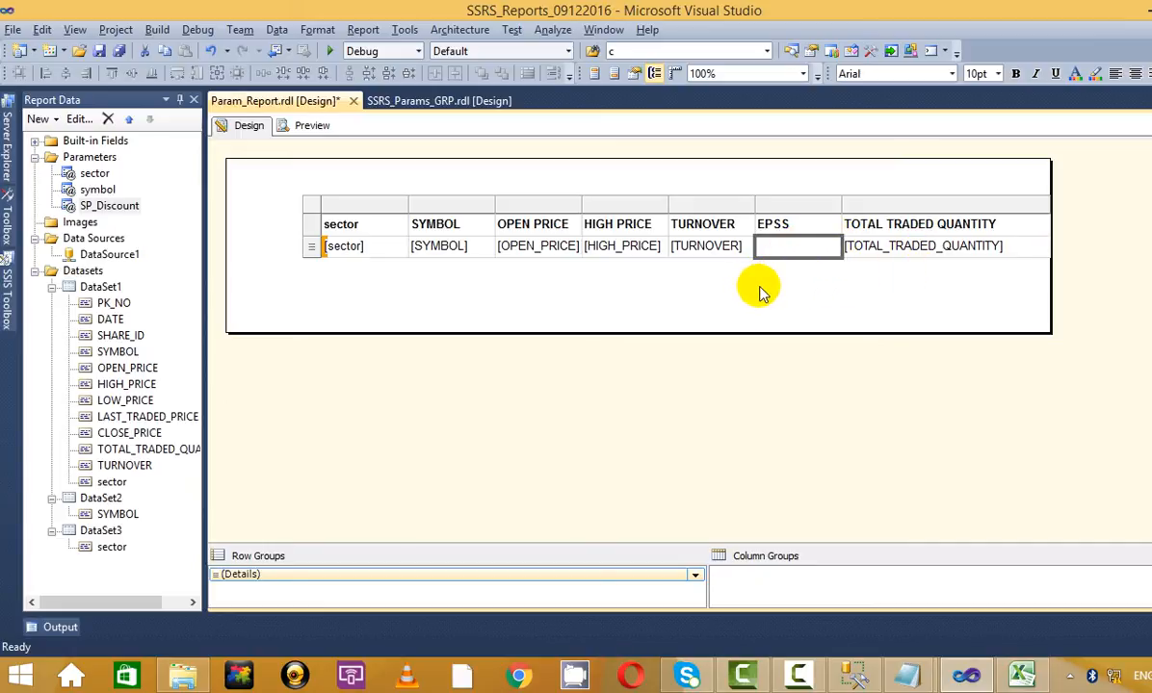
pyautogui.click(771, 269)
pyautogui.click(807, 252)
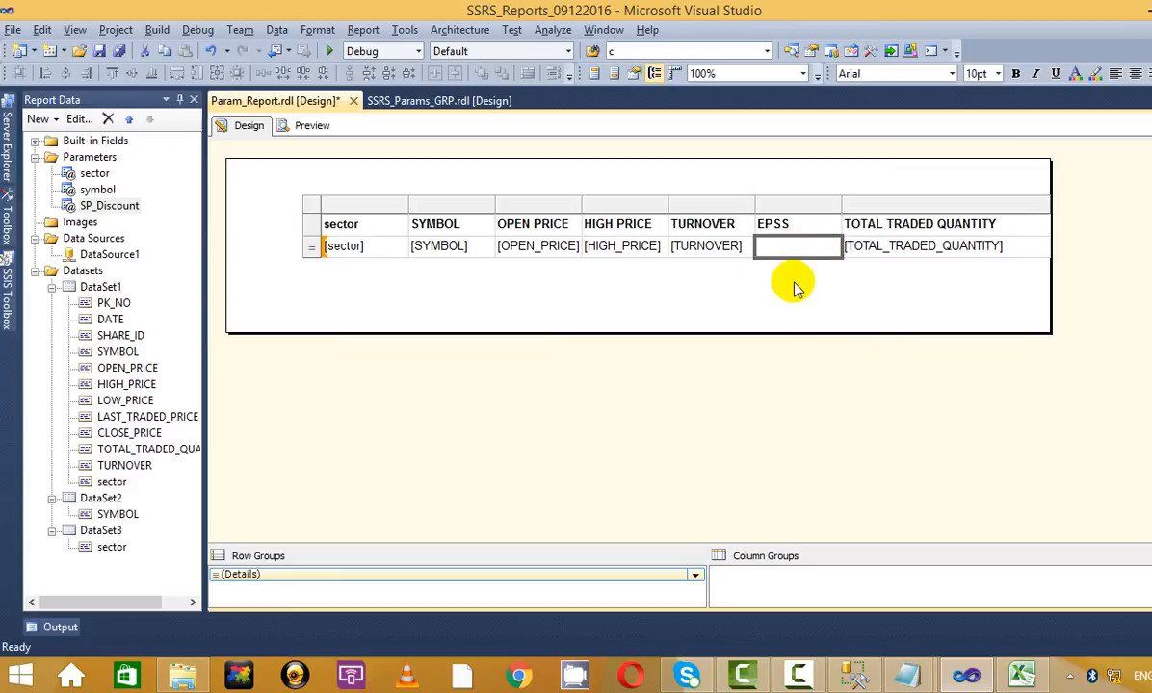
pyautogui.click(809, 204)
pyautogui.click(805, 247)
pyautogui.rightClick(807, 249)
pyautogui.click(951, 391)
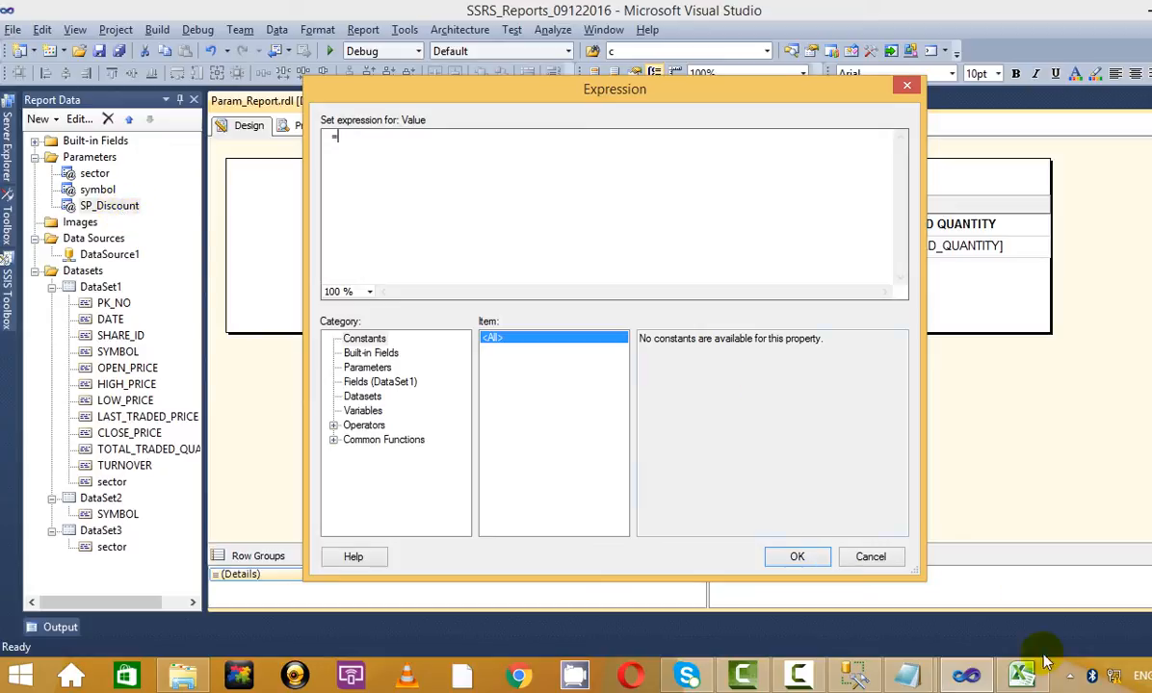
# - Copy the full Special Discount expression from the msg_box_msbi.txt notes in Notepad and return to the Expression dialog in Visual Studio
pyautogui.moveTo(910, 671)
pyautogui.click(1024, 607)
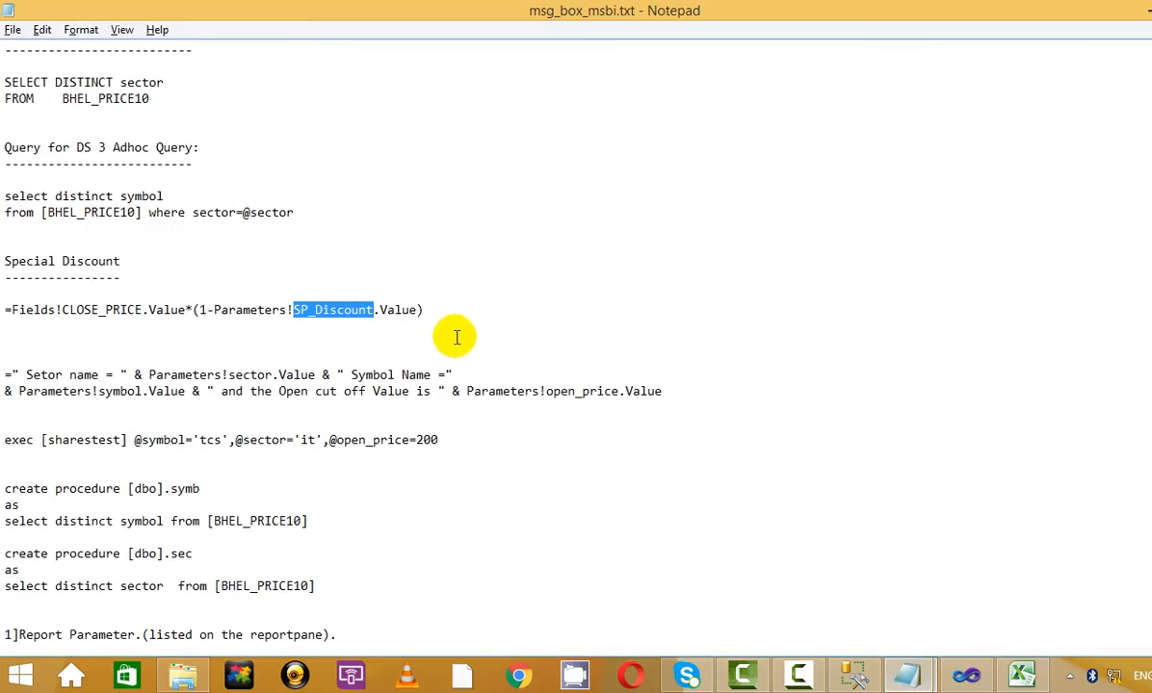
pyautogui.moveTo(425, 310); pyautogui.dragTo(568, 301)
pyautogui.click(5, 309)
pyautogui.rightClick(214, 323)
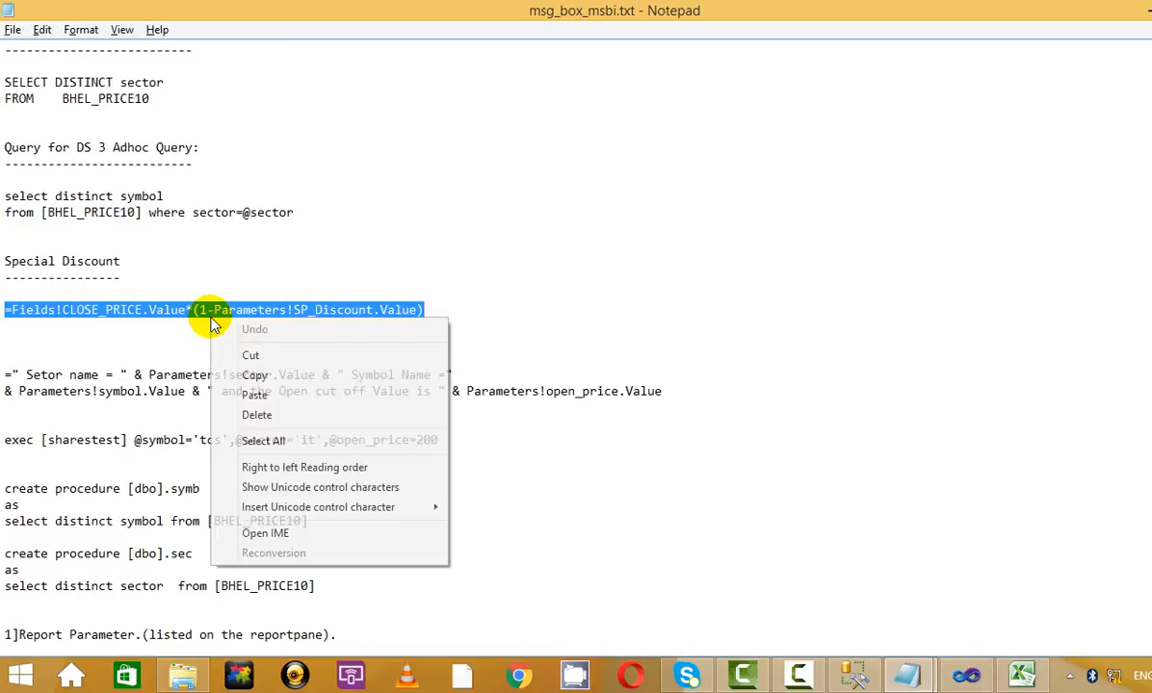
pyautogui.click(308, 375)
pyautogui.click(1067, 10)
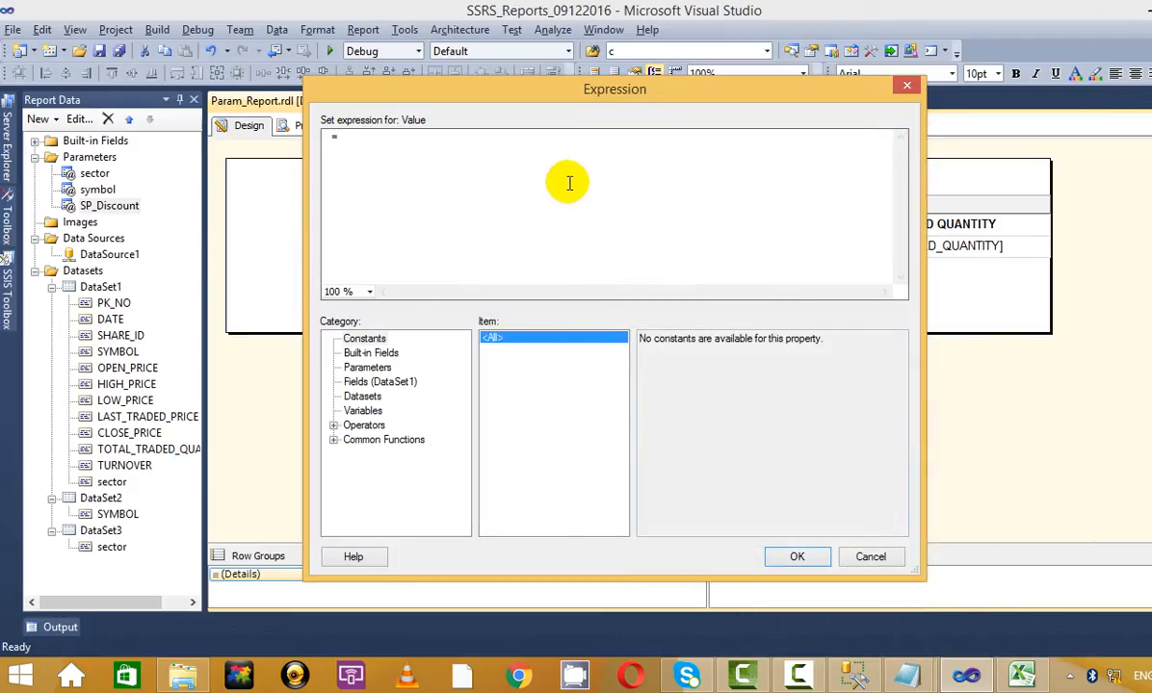
# - Set the EPSS cell's expression to the copied =Fields!CLOSE_PRICE.Value*(1-Parameters!SP_Discount.Value), without a duplicate equals sign, and confirm it
pyautogui.rightClick(534, 172)
pyautogui.click(608, 281)
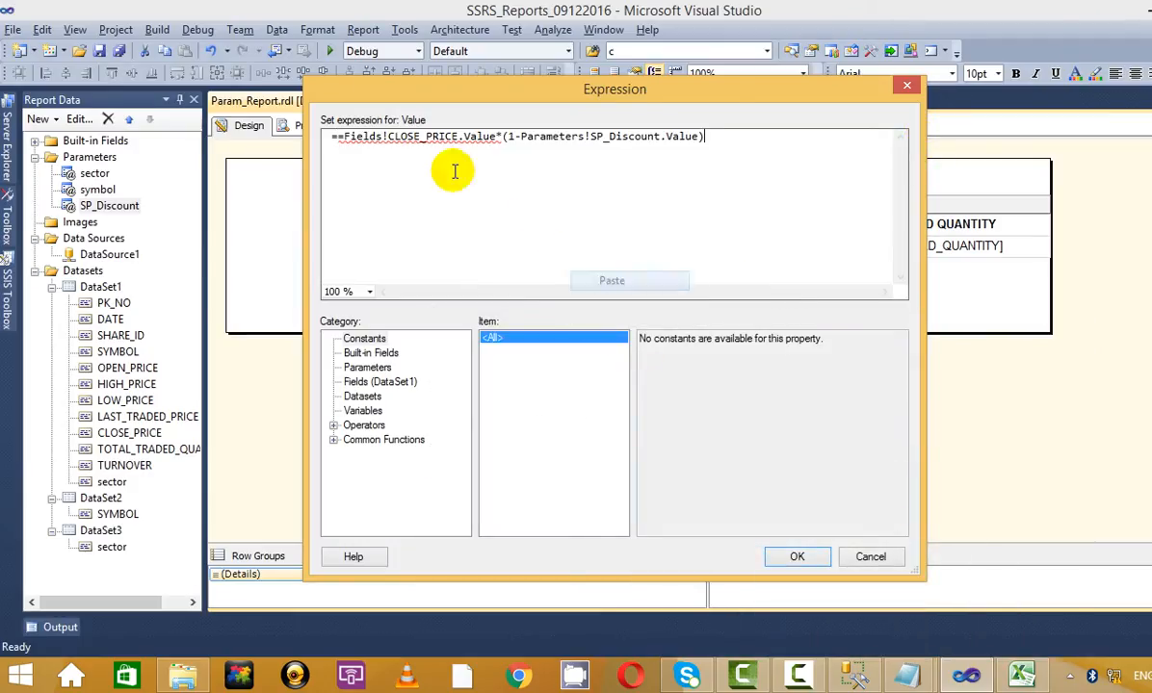
pyautogui.click(331, 136)
pyautogui.press('Delete')
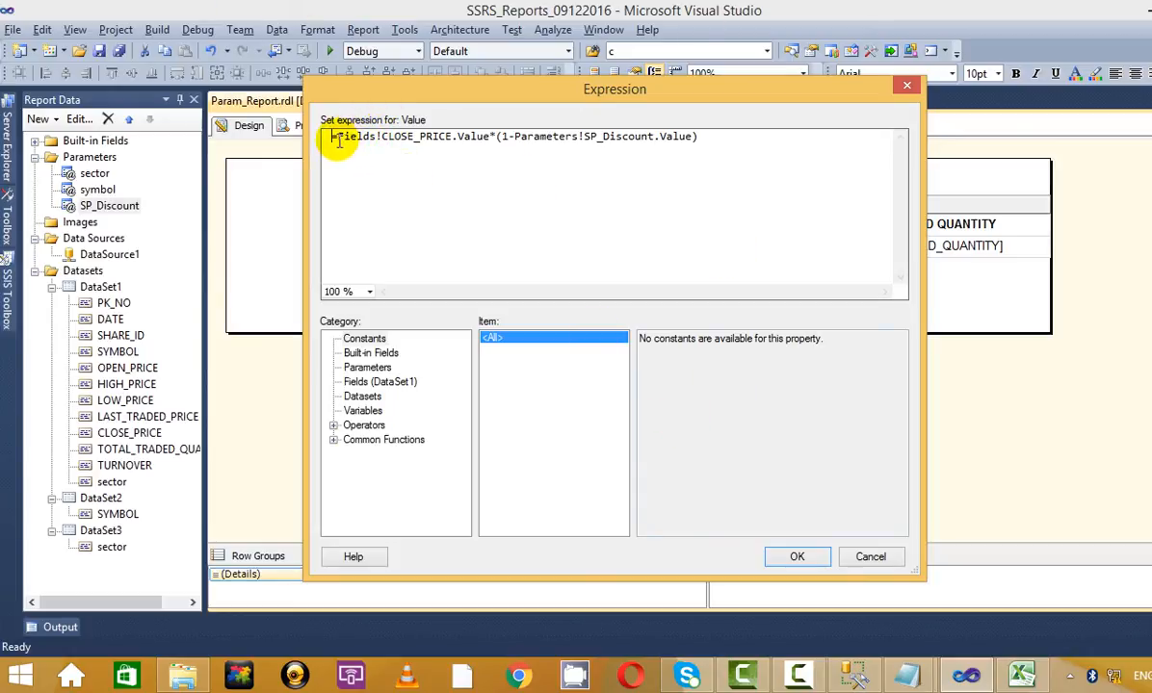
pyautogui.moveTo(336, 136); pyautogui.dragTo(496, 141)
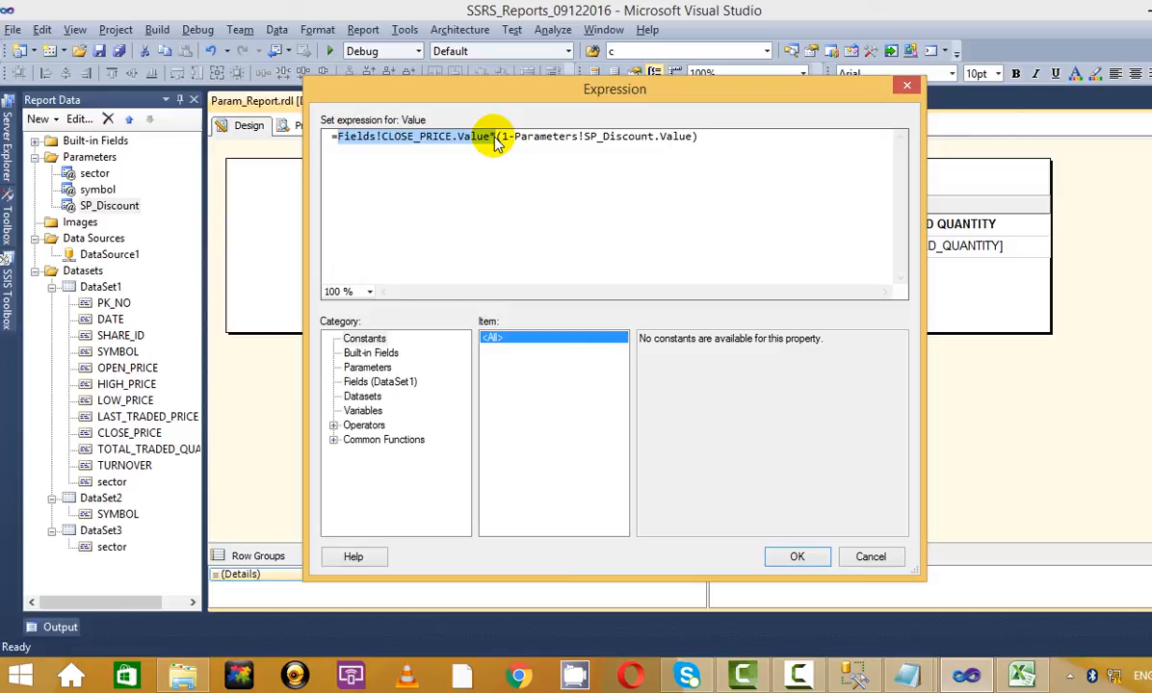
pyautogui.click(530, 227)
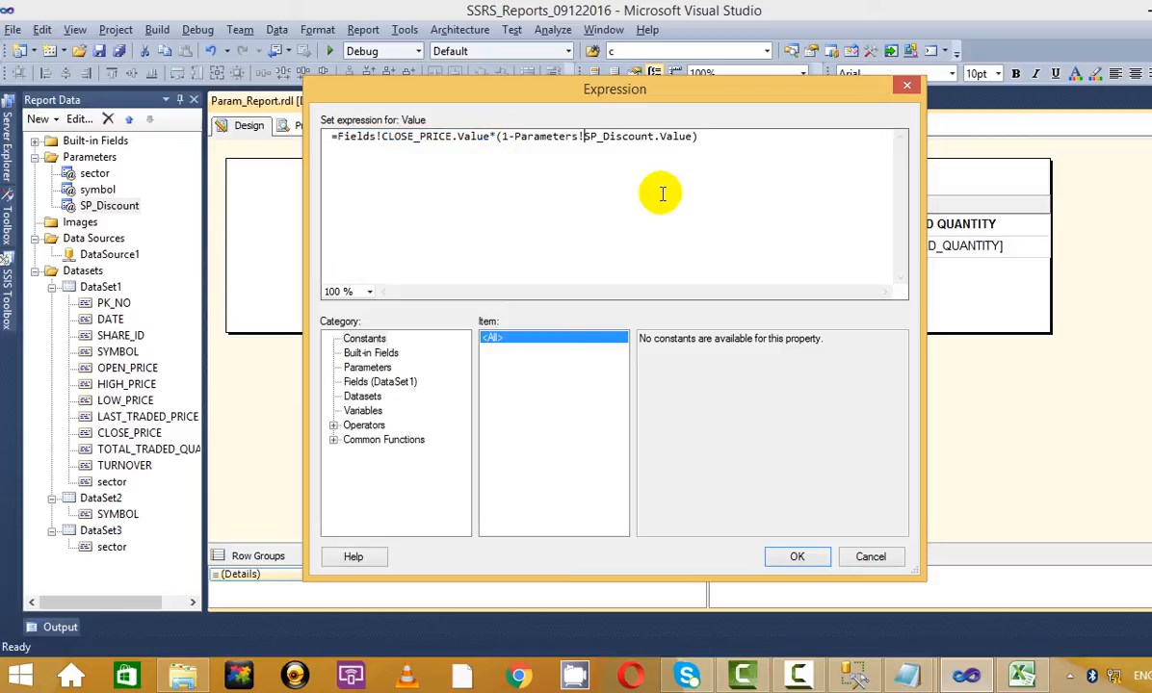
pyautogui.click(796, 559)
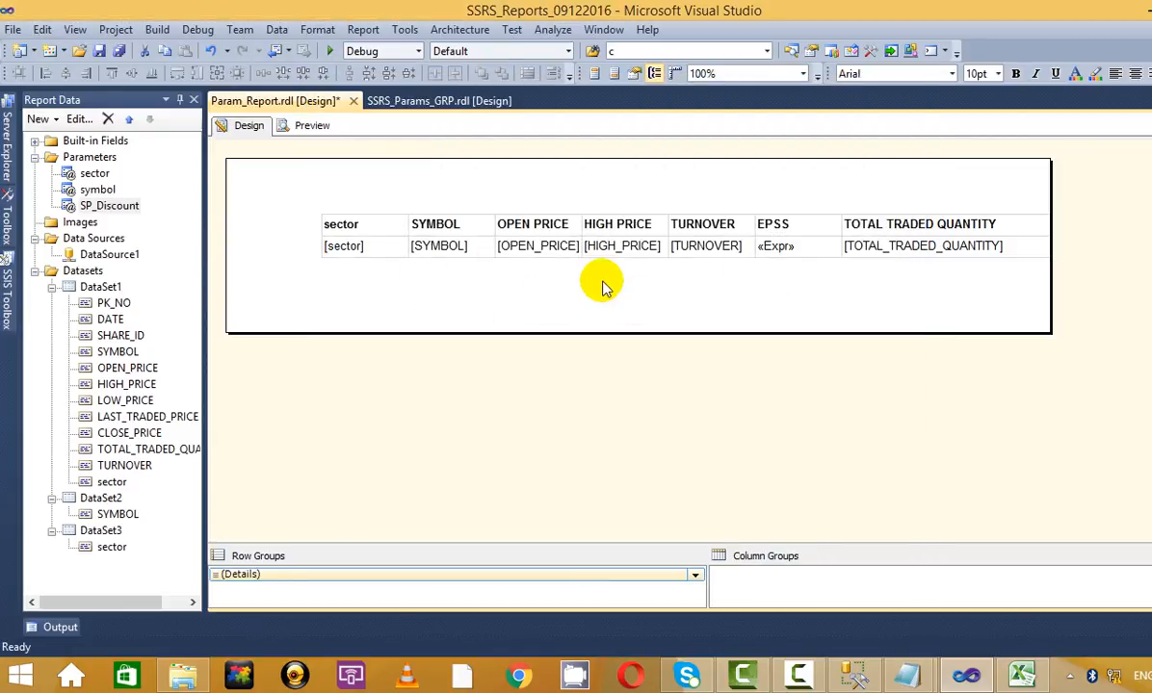
# - Preview the EPSS calculation with an SP_Discount value of 0.01, and return to the report design
pyautogui.click(299, 128)
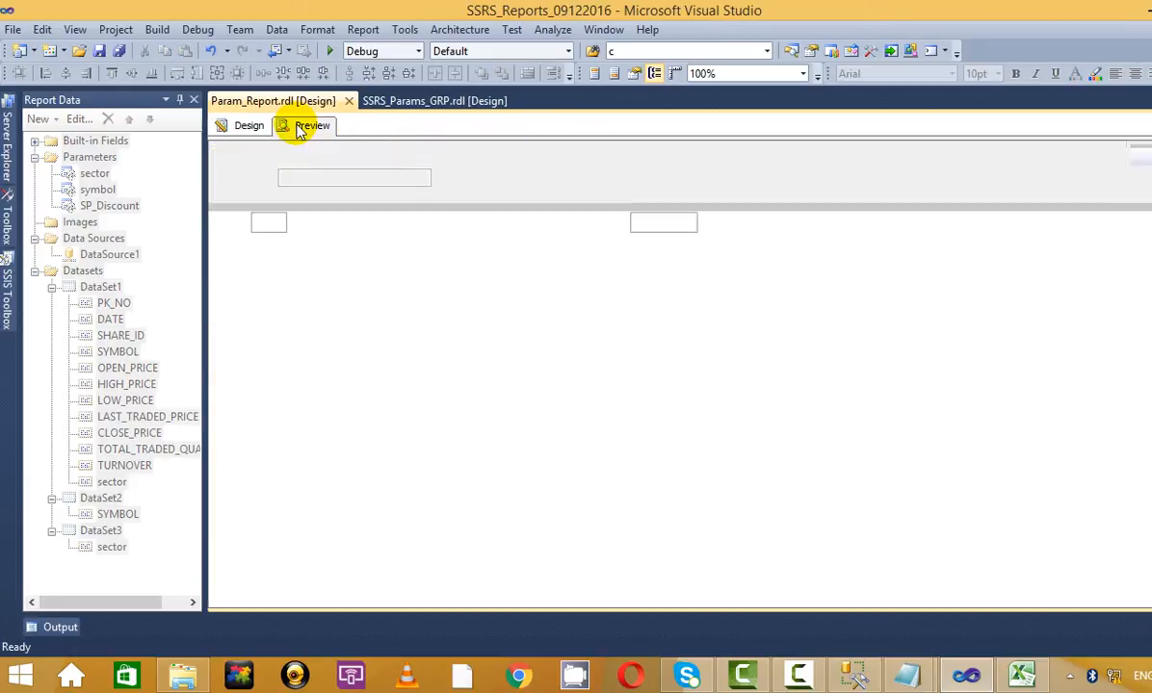
pyautogui.click(306, 178)
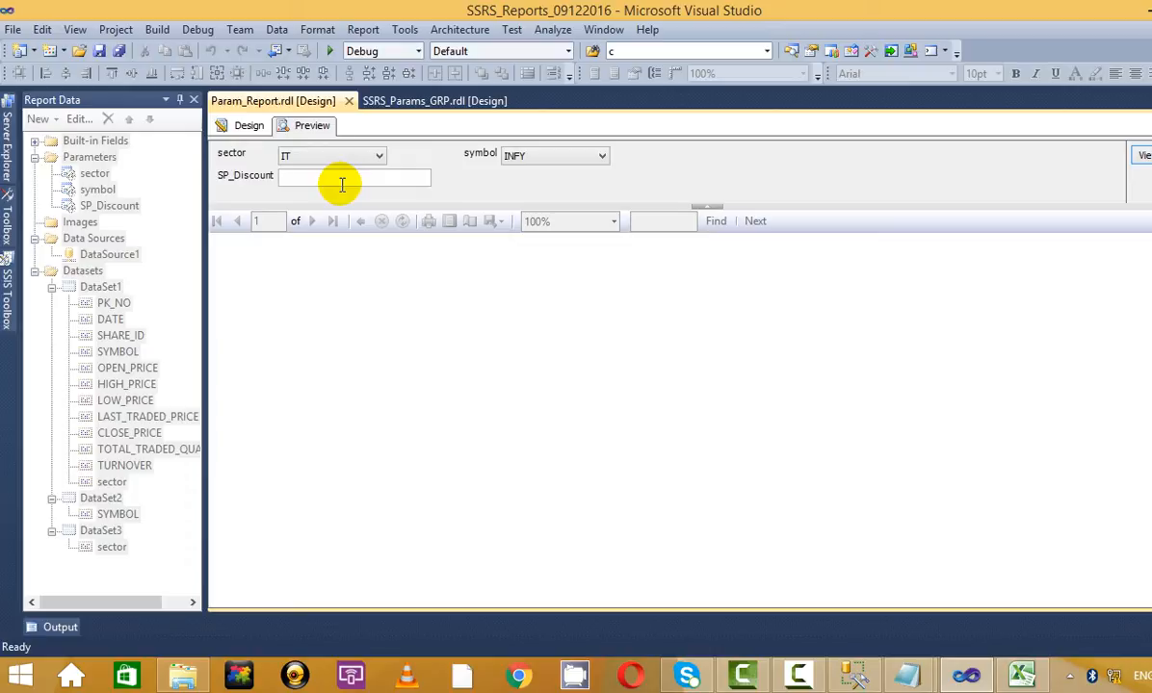
pyautogui.write('0.05')
pyautogui.press('Return')
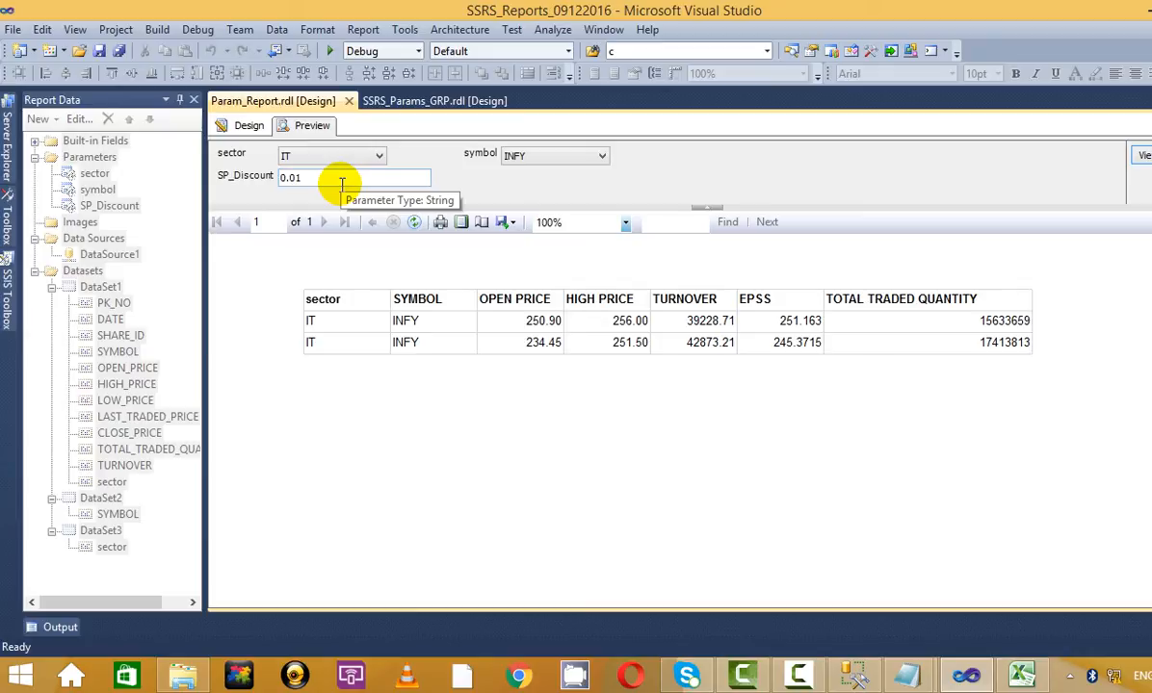
pyautogui.click(246, 124)
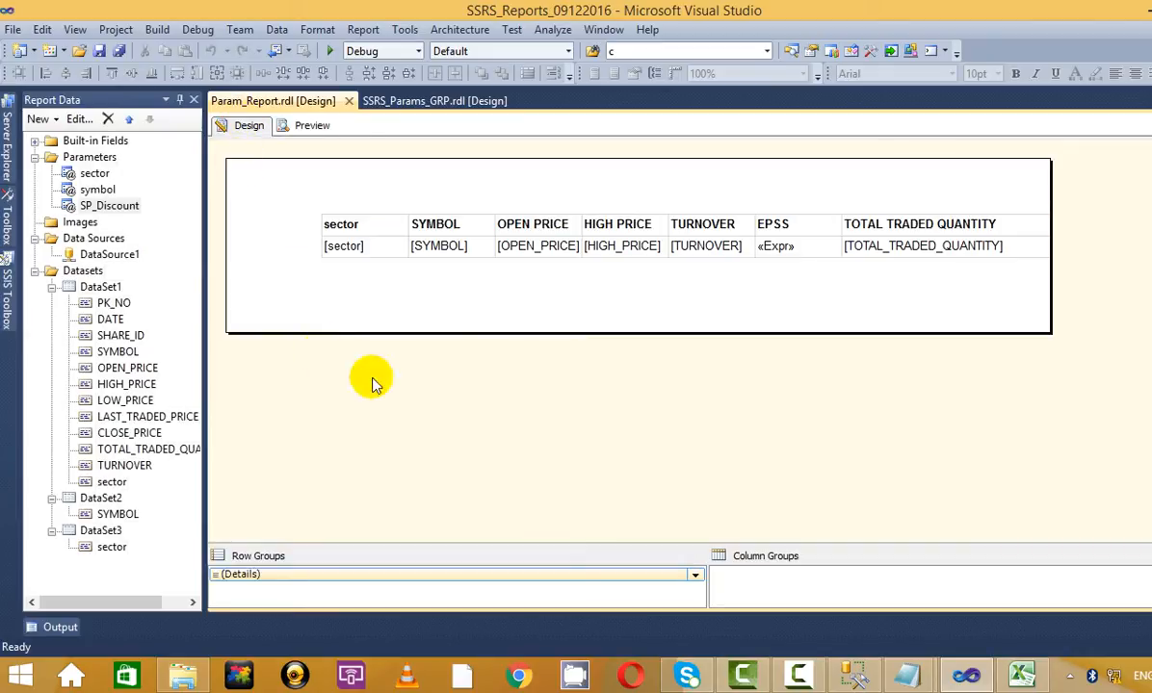
# - Delete the TURNOVER column and insert the CLOSE_PRICE field from DataSet1 directly before the EPSS column
pyautogui.click(674, 221)
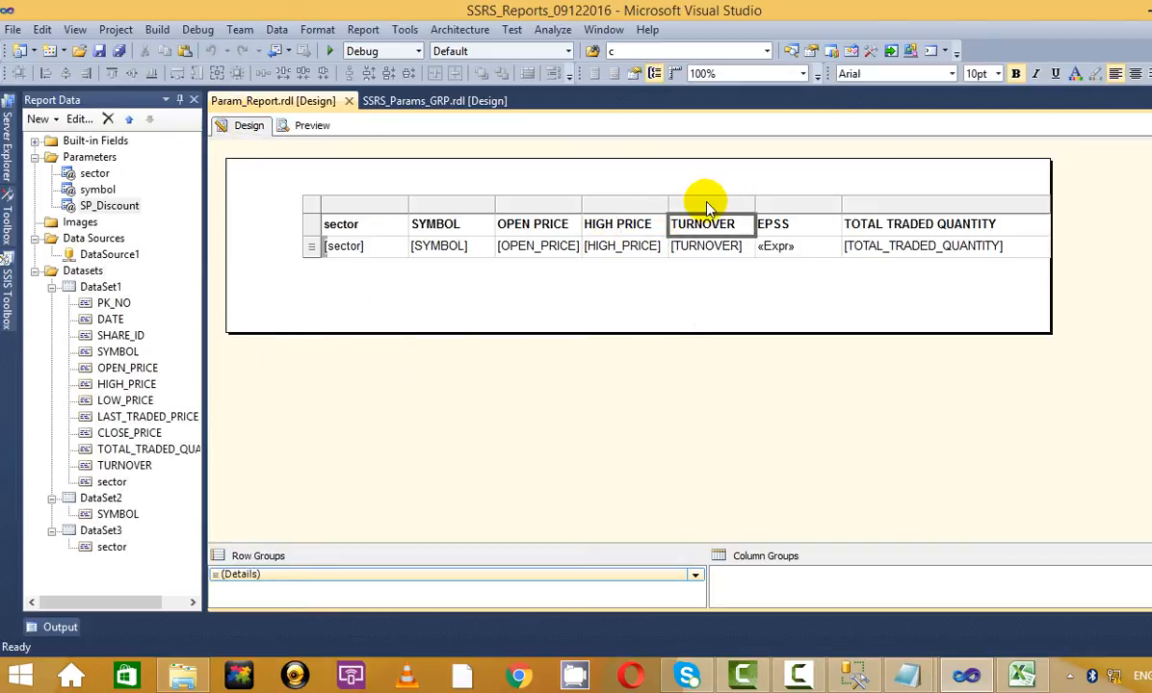
pyautogui.rightClick(710, 203)
pyautogui.click(739, 234)
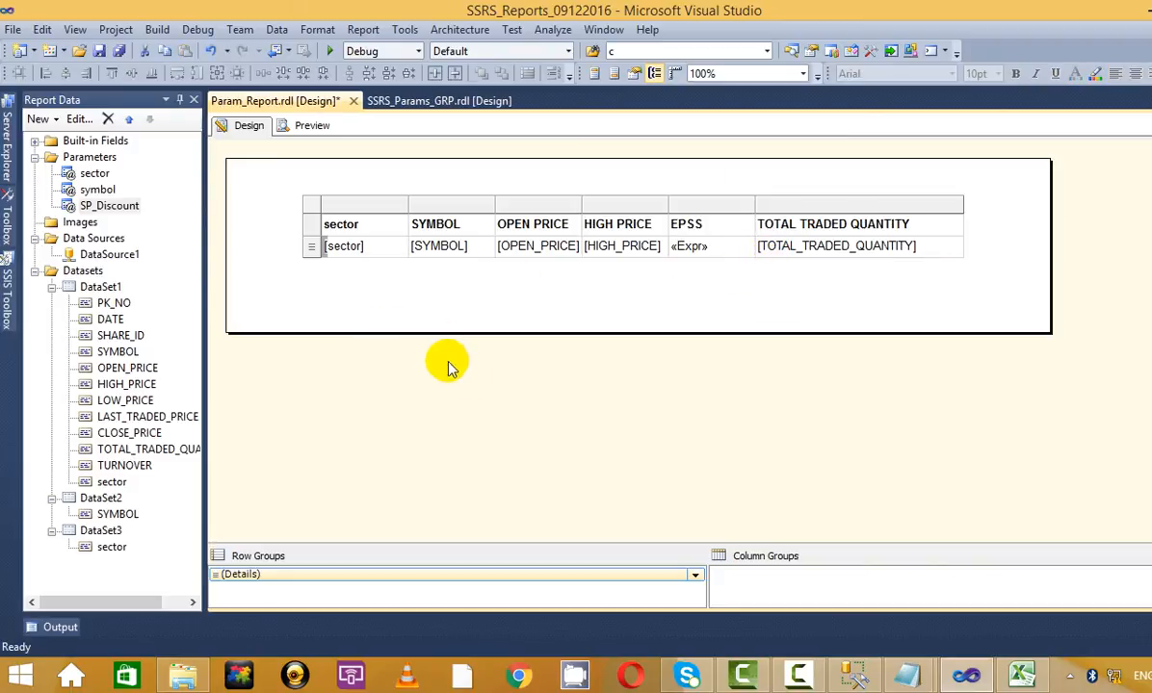
pyautogui.moveTo(115, 434); pyautogui.dragTo(670, 227)
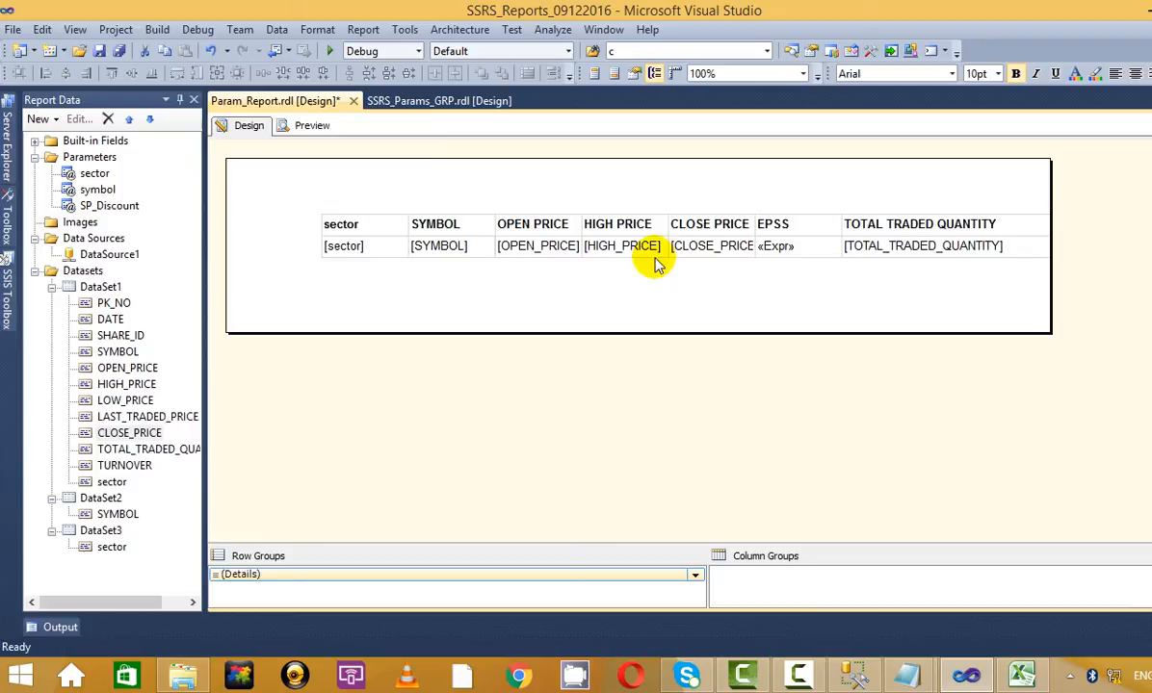
# - Preview the report with SP_Discount values of 0.01, 0.02 and 0.03 to compare CLOSE PRICE and EPSS, and return to the design
pyautogui.click(304, 128)
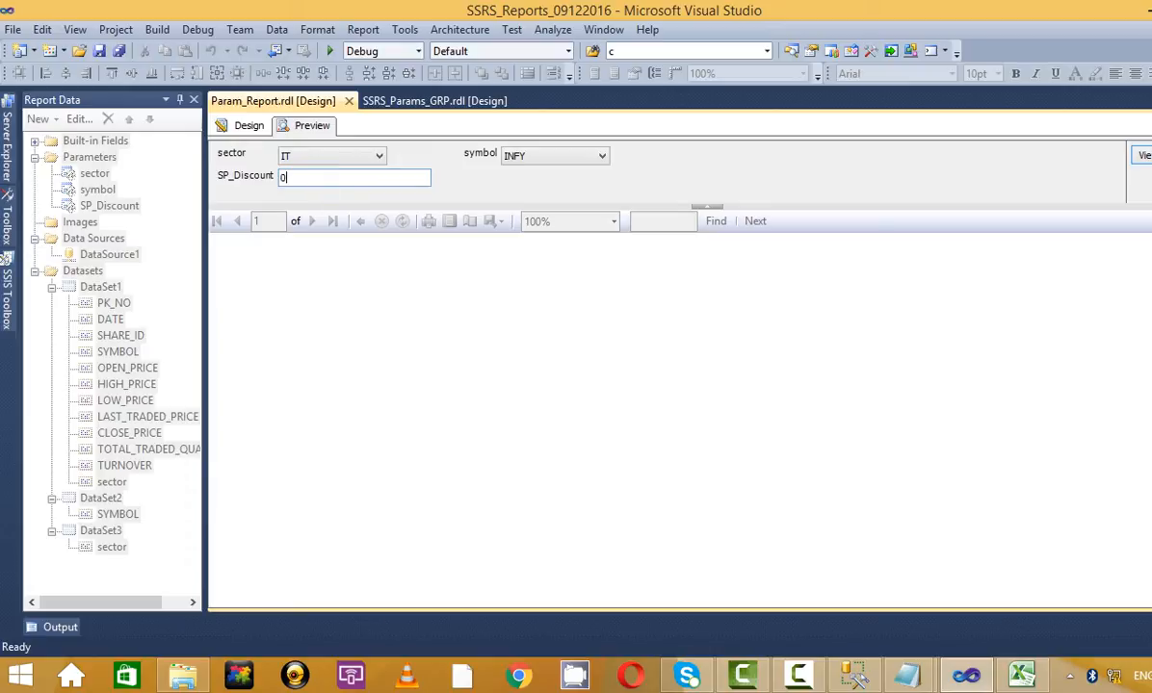
pyautogui.press('Return')
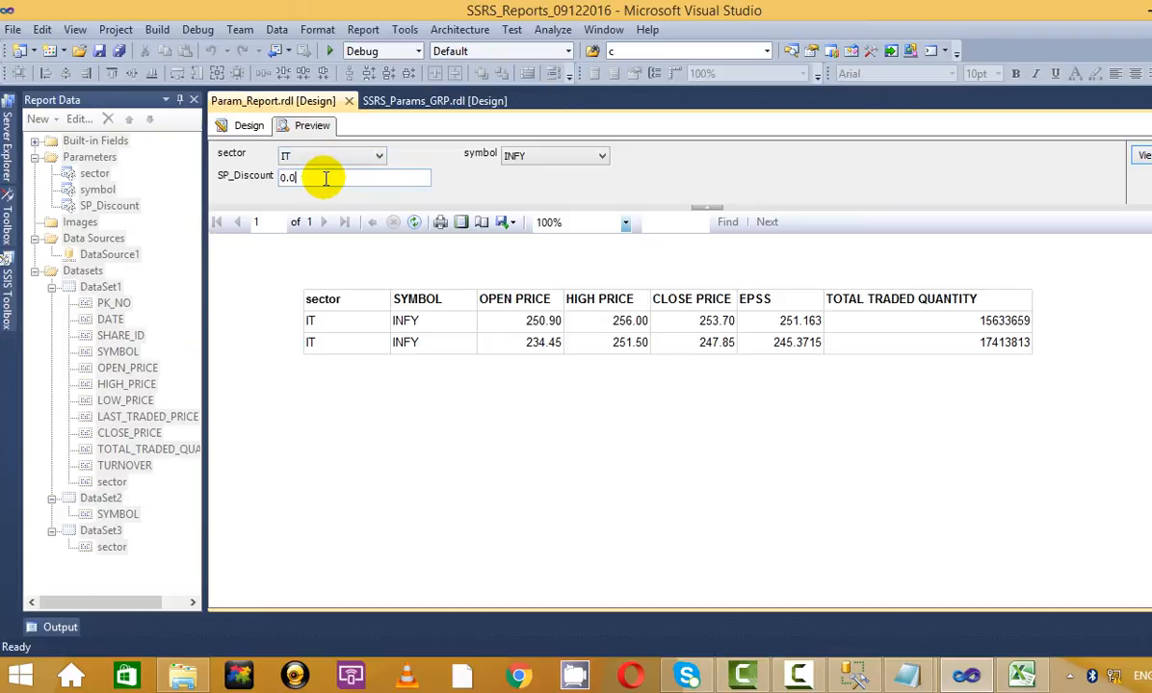
pyautogui.press('Return')
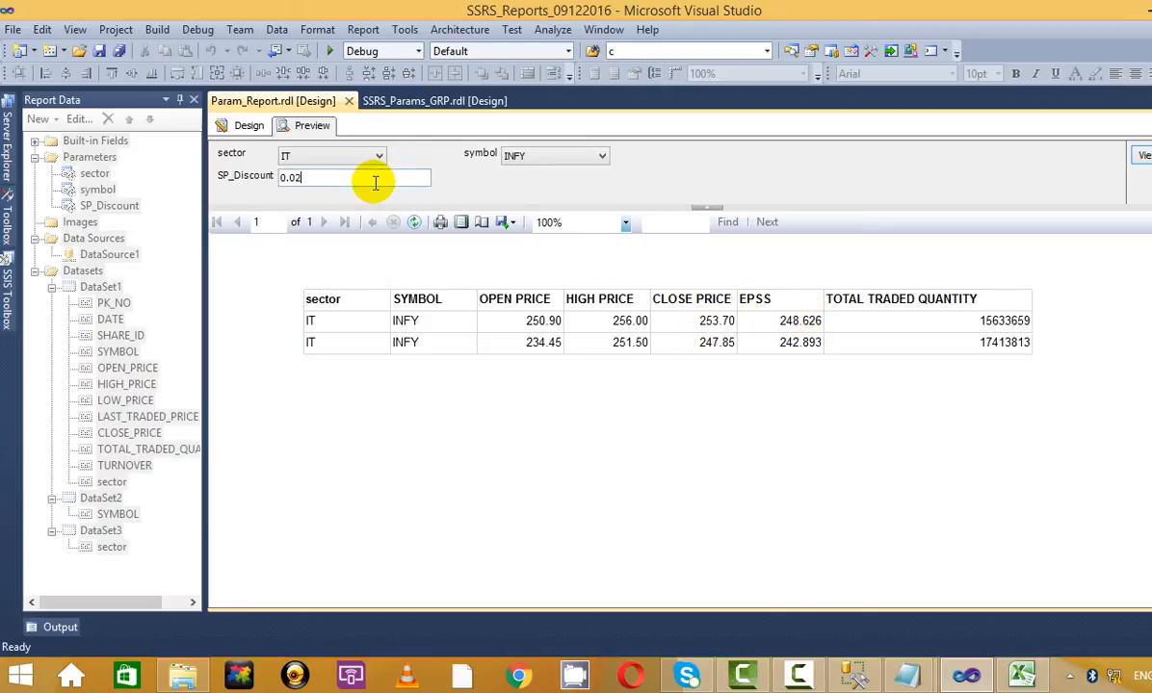
pyautogui.press('Return')
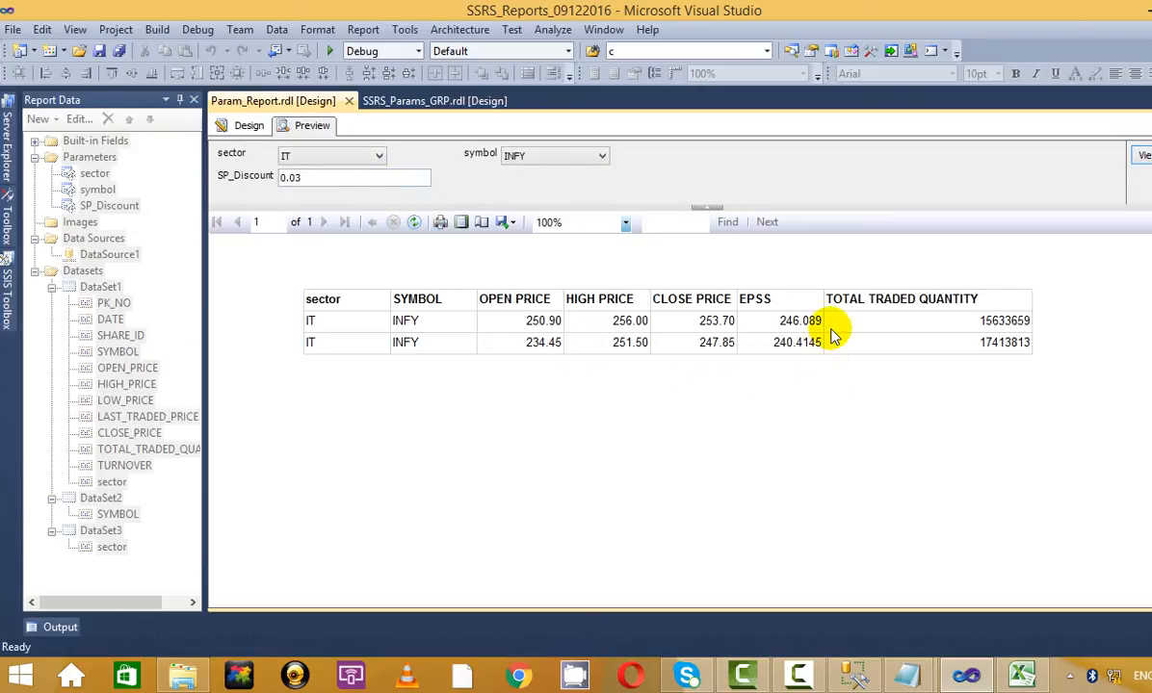
pyautogui.click(246, 125)
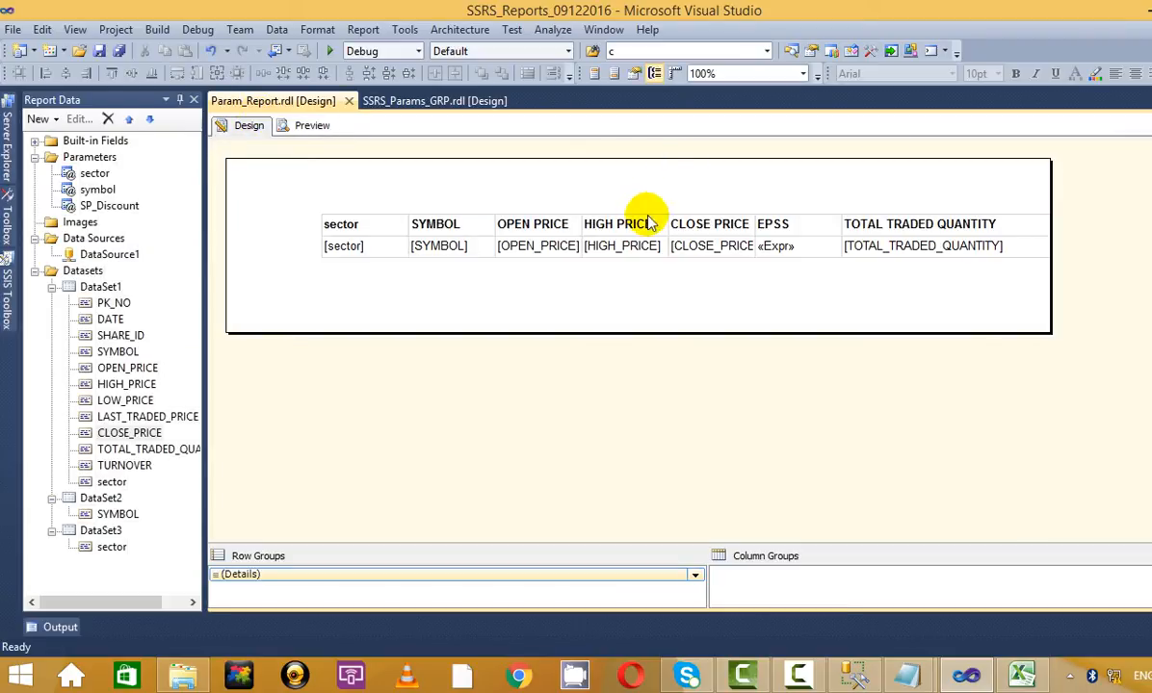
# - Preview the report with an SP_Discount value of 0.06 to check the EPSS amounts, and return to the design
pyautogui.click(312, 126)
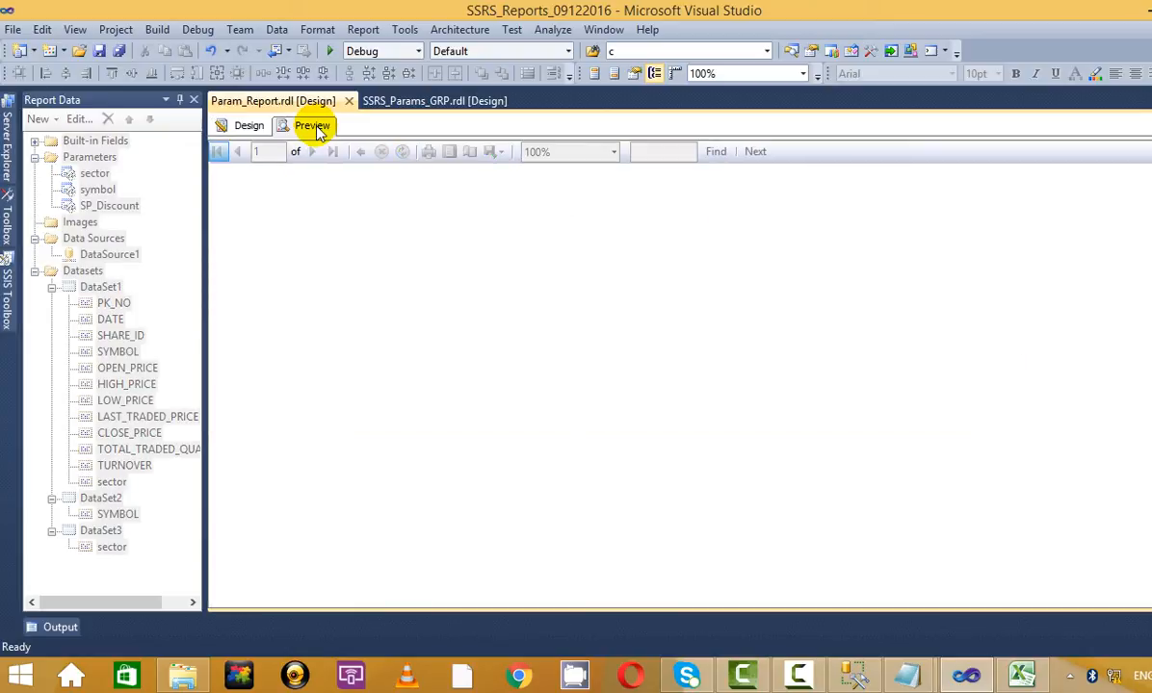
pyautogui.click(311, 181)
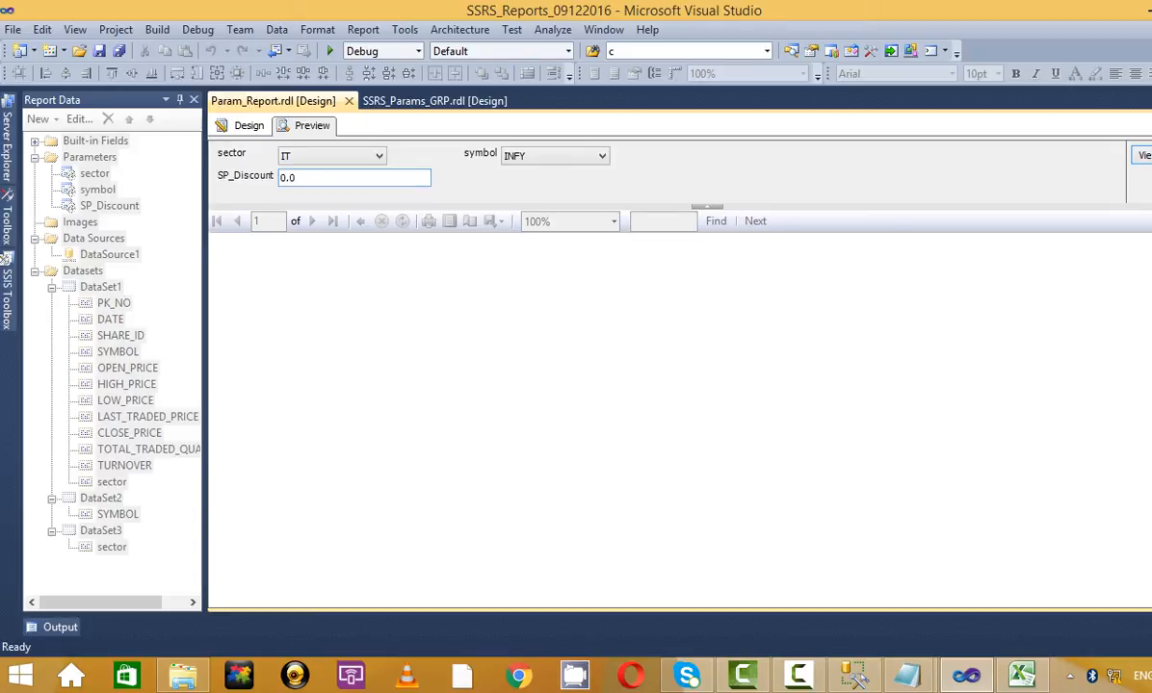
pyautogui.write('0.06')
pyautogui.press('Return')
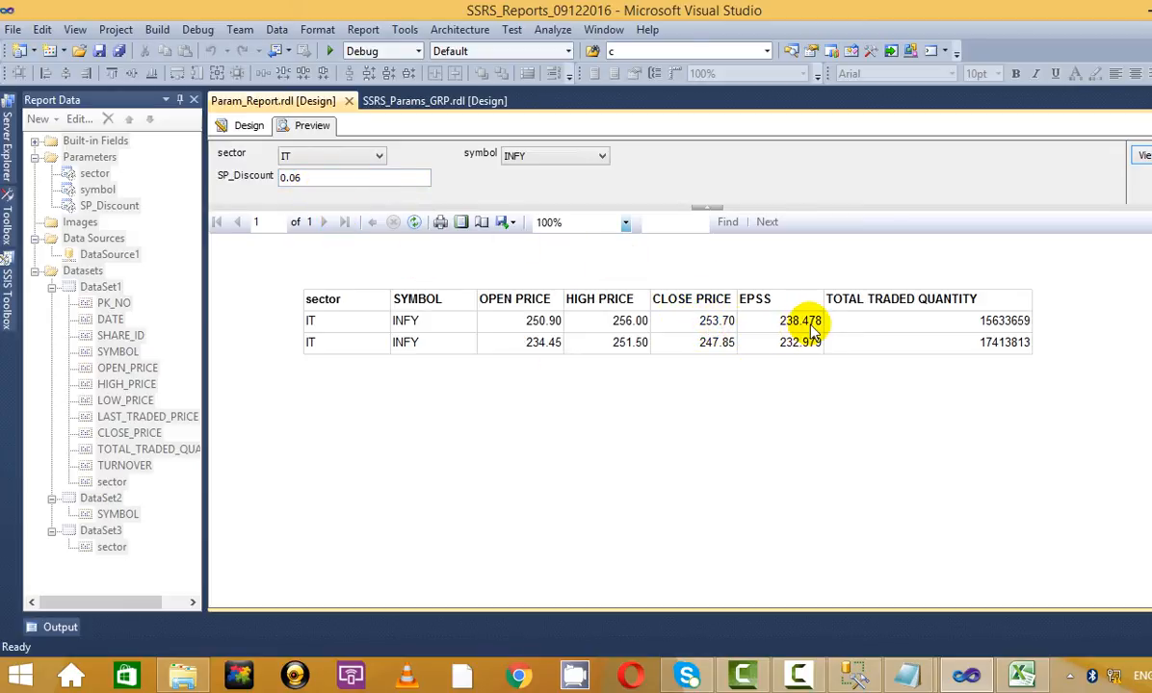
pyautogui.click(242, 125)
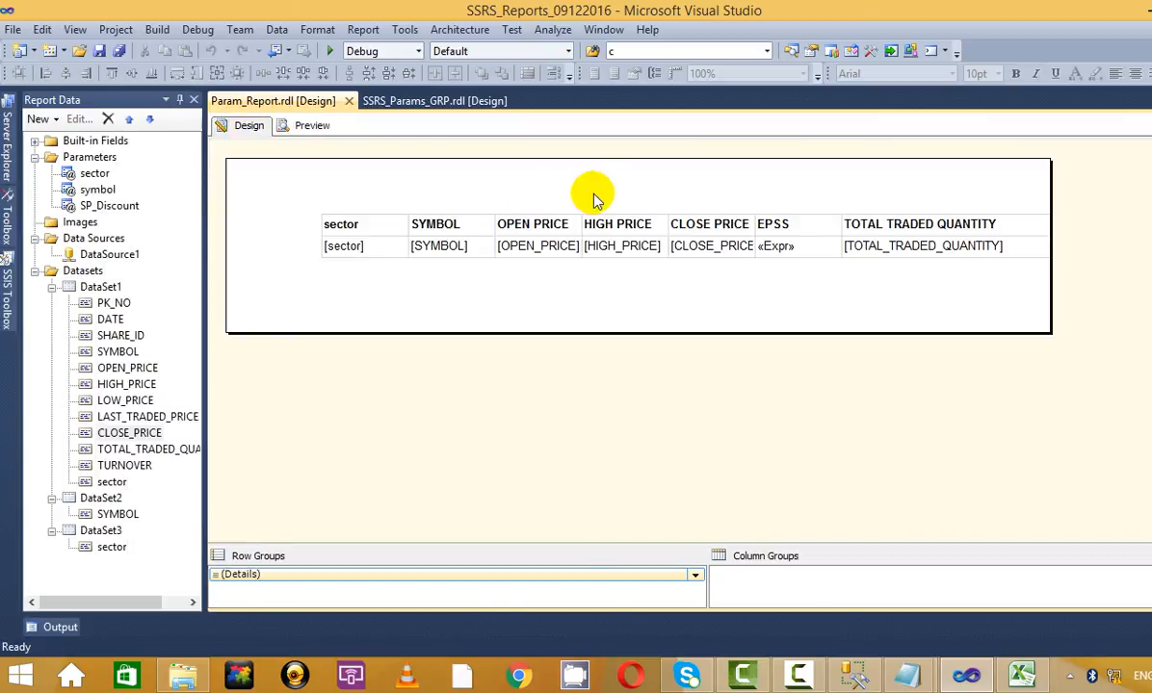
pyautogui.click(299, 125)
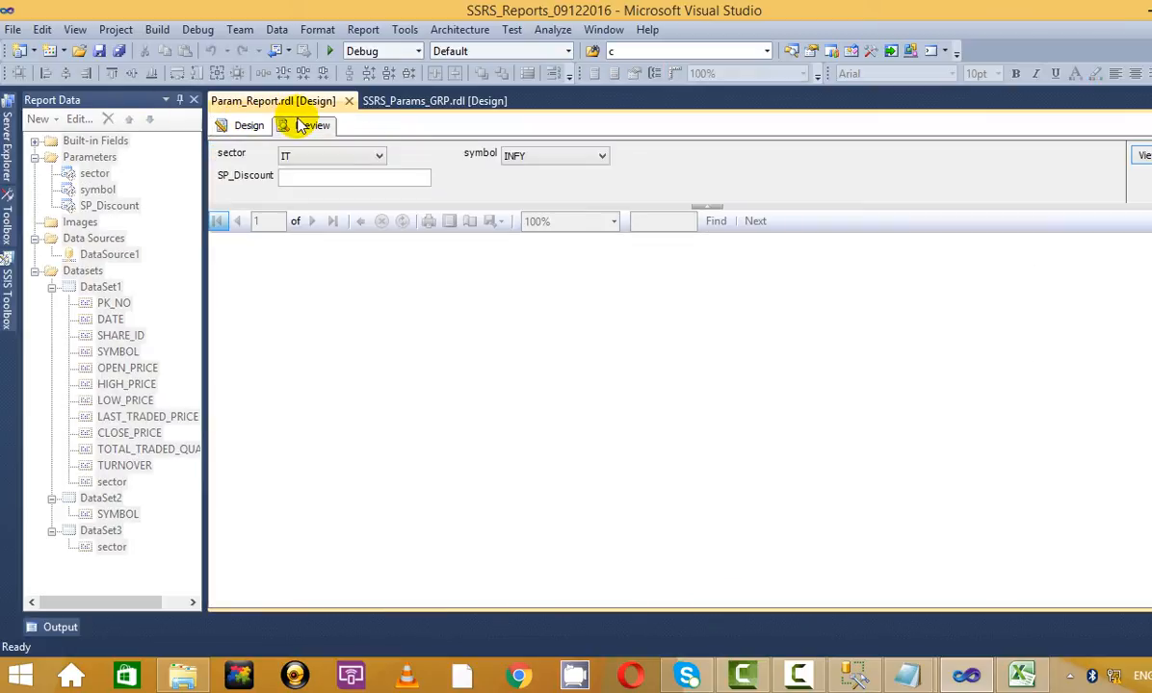
pyautogui.click(226, 125)
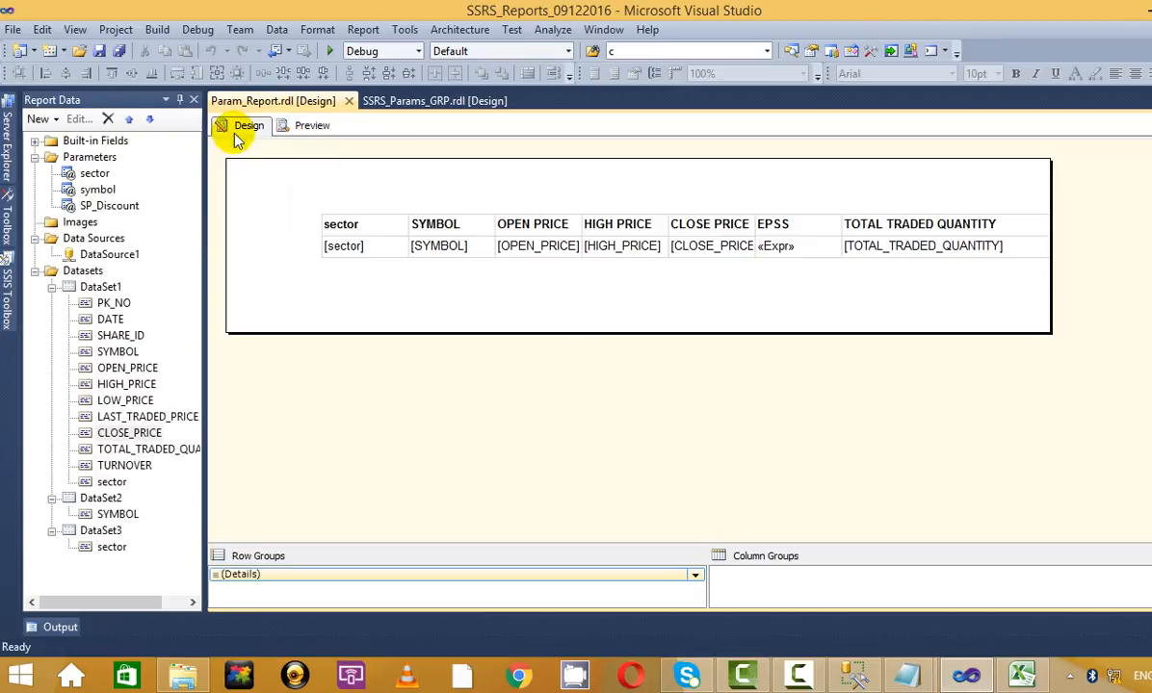
# - Narrow the TOTAL TRADED QUANTITY and EPSS columns slightly so the table fits within the report body
pyautogui.click(862, 225)
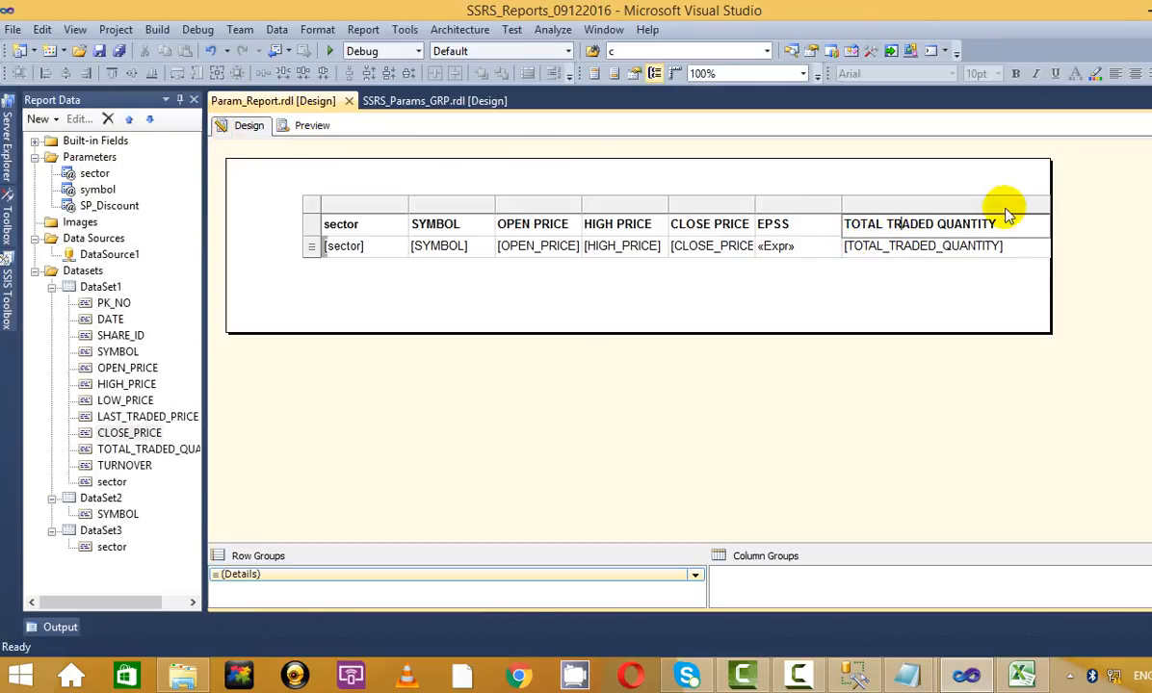
pyautogui.moveTo(1049, 199); pyautogui.dragTo(1016, 200)
pyautogui.click(900, 154)
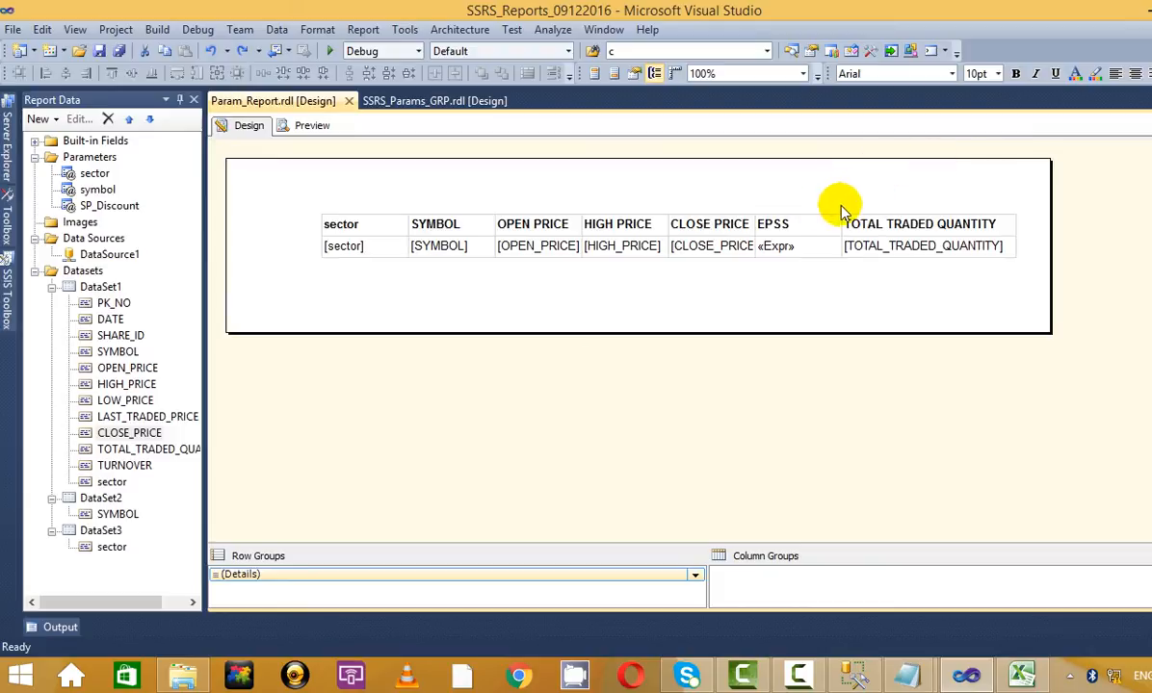
pyautogui.click(809, 223)
pyautogui.moveTo(840, 197); pyautogui.dragTo(819, 198)
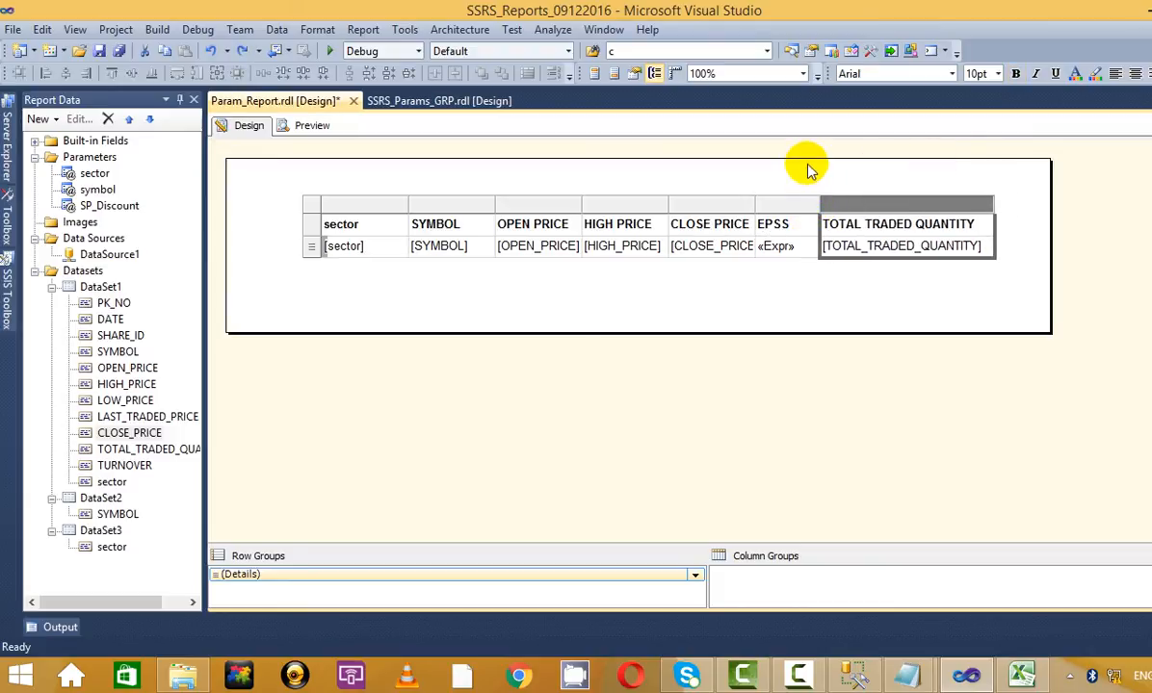
pyautogui.click(306, 158)
# - Preview the resized report, running it with SP_Discount values of 0.01, 0.03 and 0.04 to compare the EPSS amounts
pyautogui.click(310, 126)
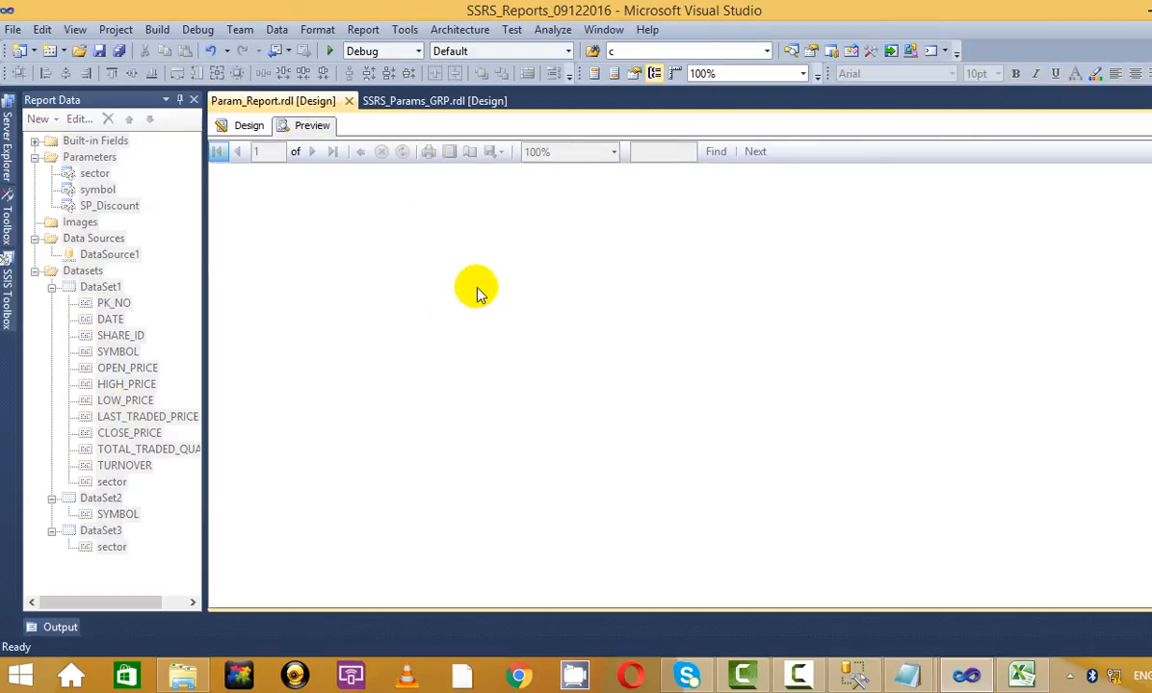
pyautogui.click(327, 179)
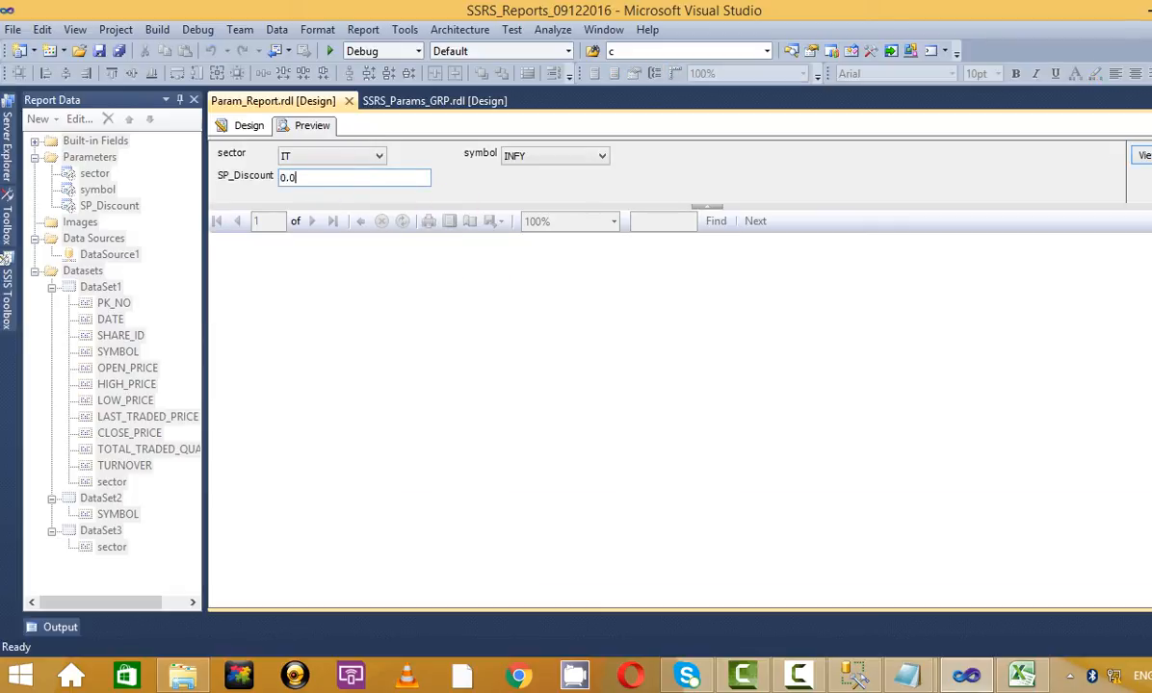
pyautogui.press('Return')
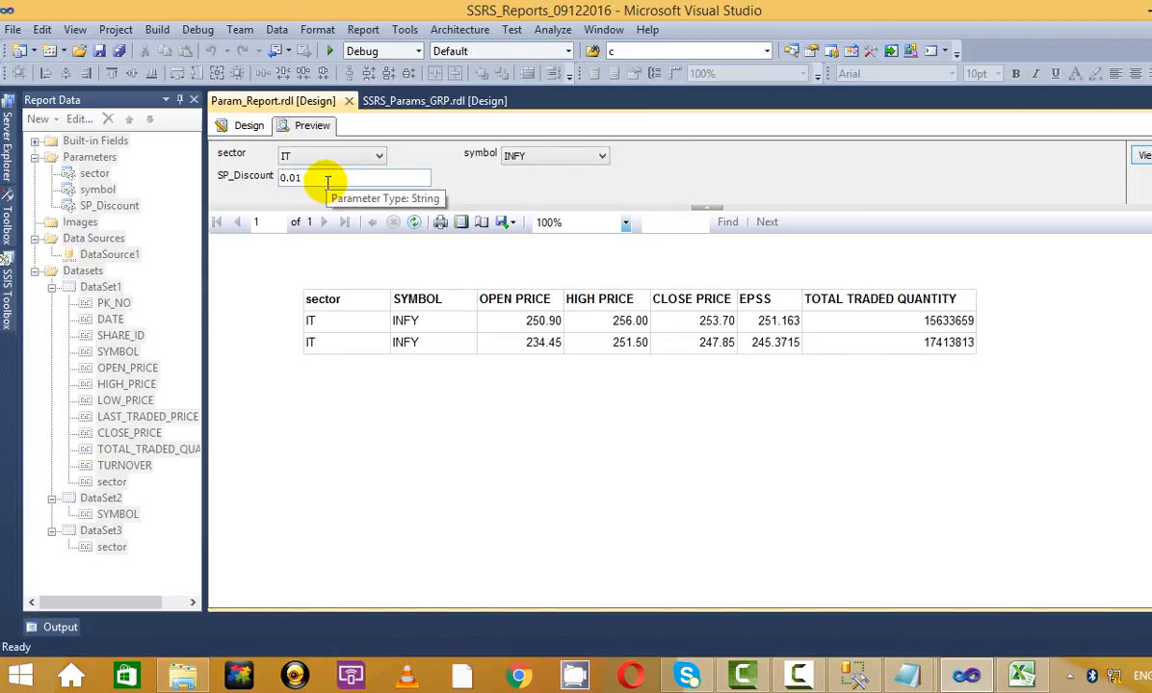
pyautogui.click(328, 182)
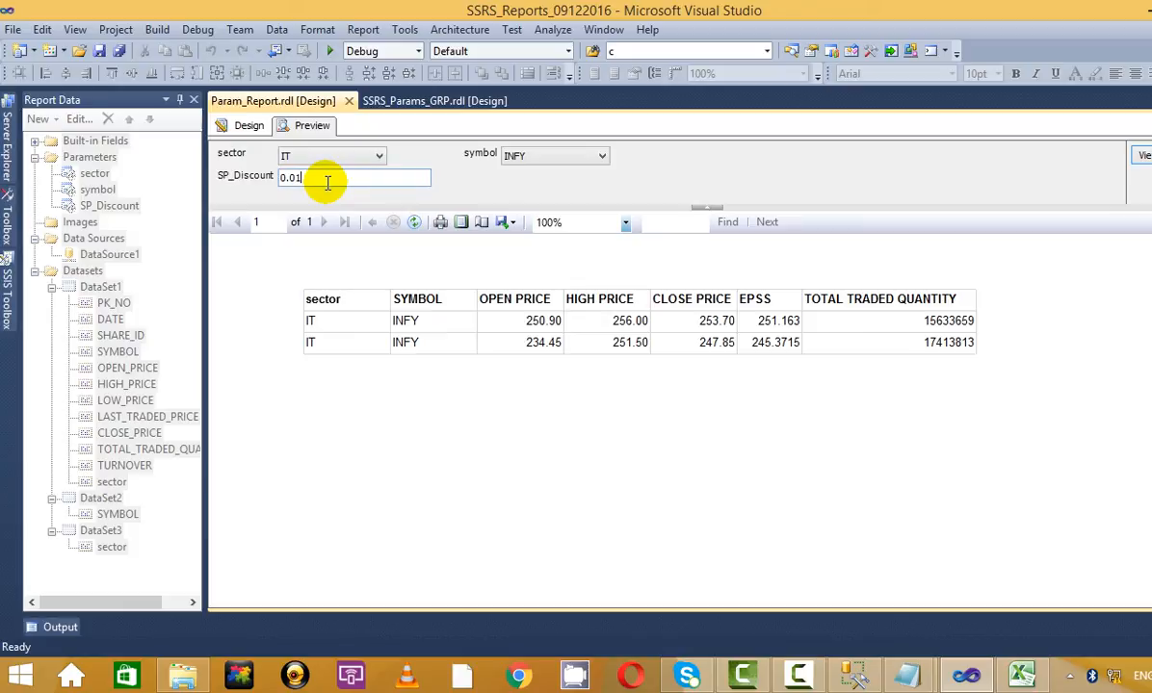
pyautogui.press('Return')
pyautogui.write('3')
pyautogui.press('Return')
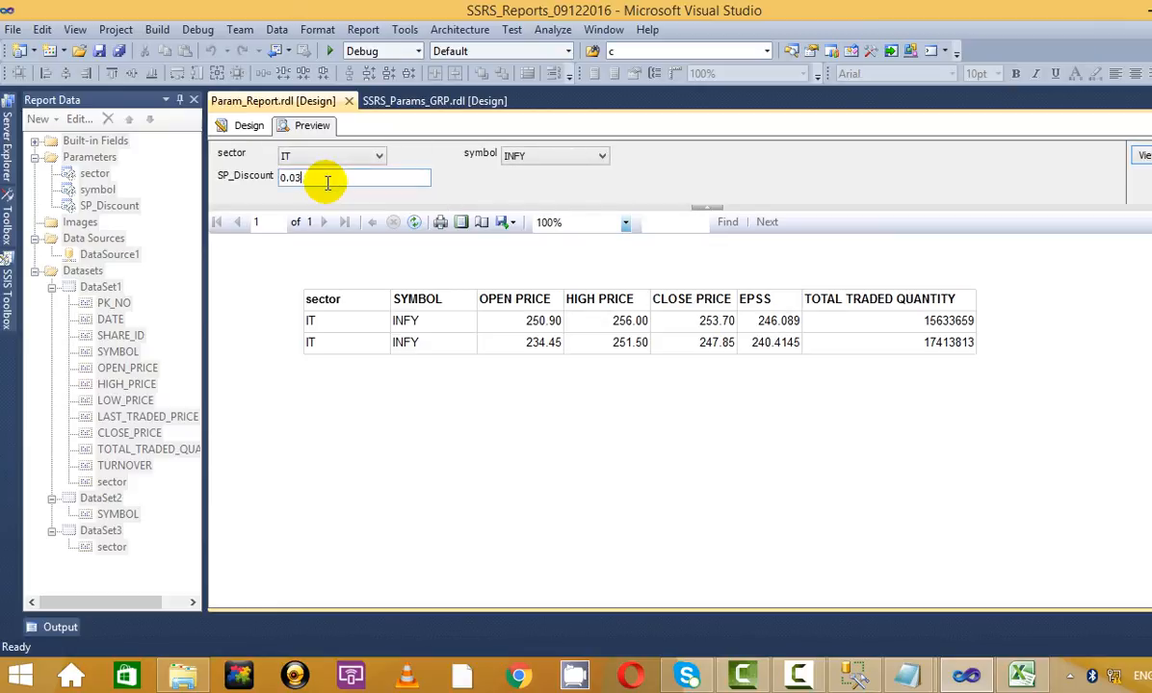
pyautogui.write('4')
pyautogui.press('Return')
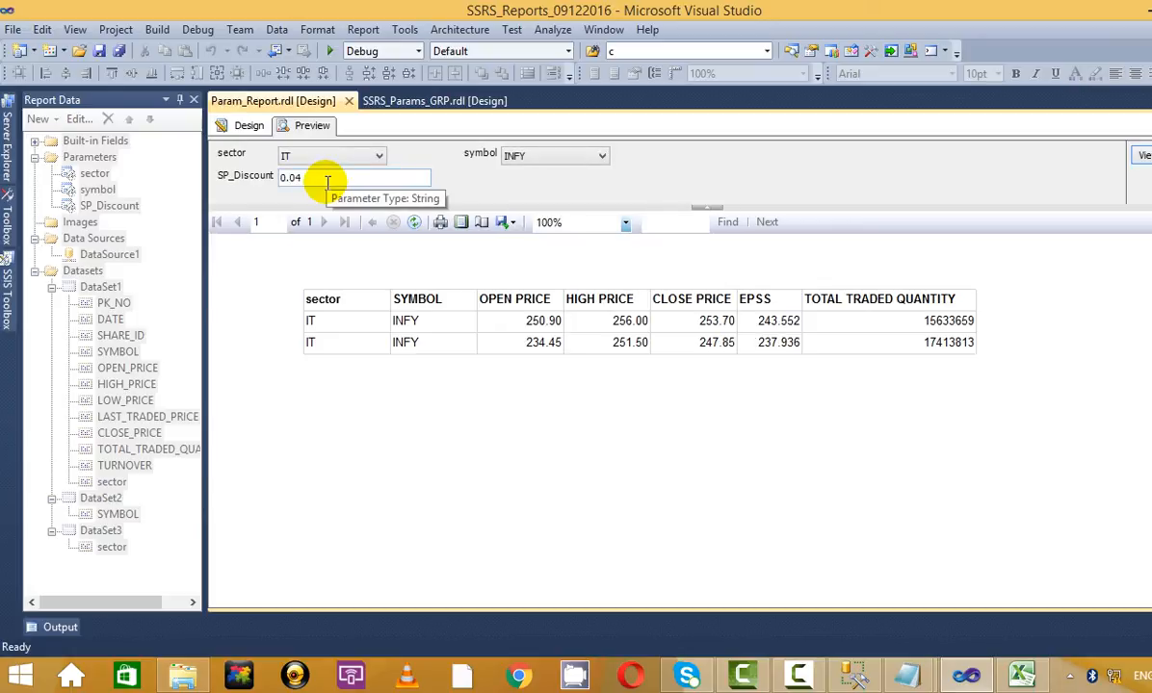
# - Return to the design and give the SP_Discount parameter a specified default value of 0.01
pyautogui.click(239, 126)
pyautogui.rightClick(120, 205)
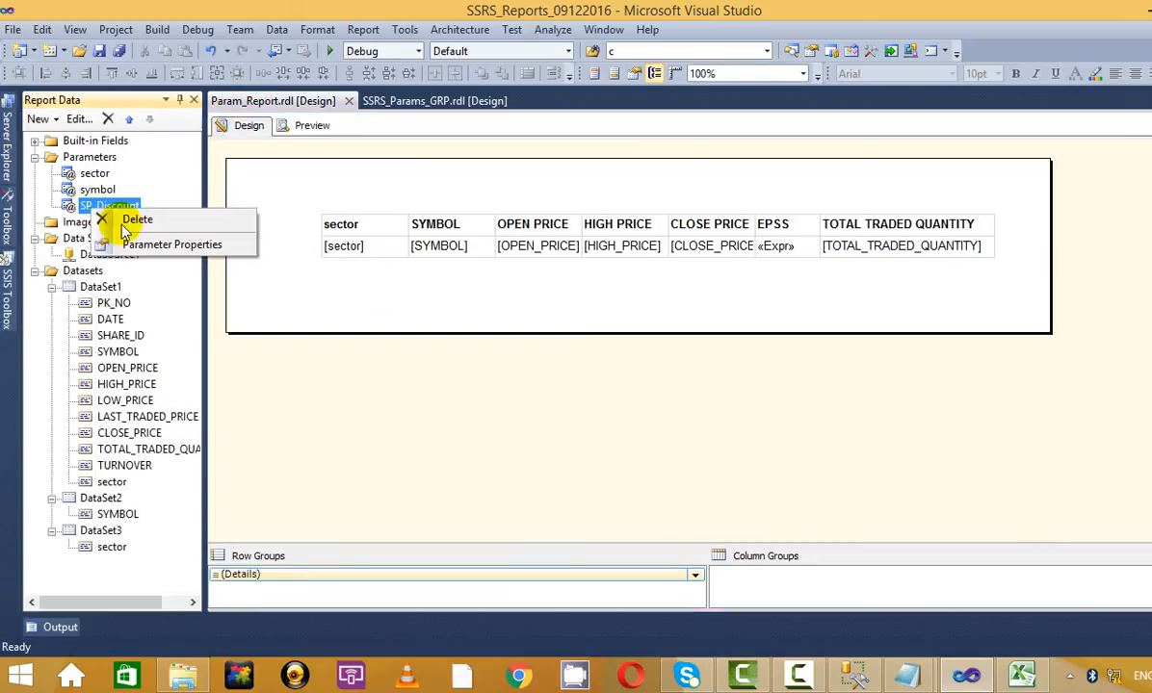
pyautogui.click(144, 243)
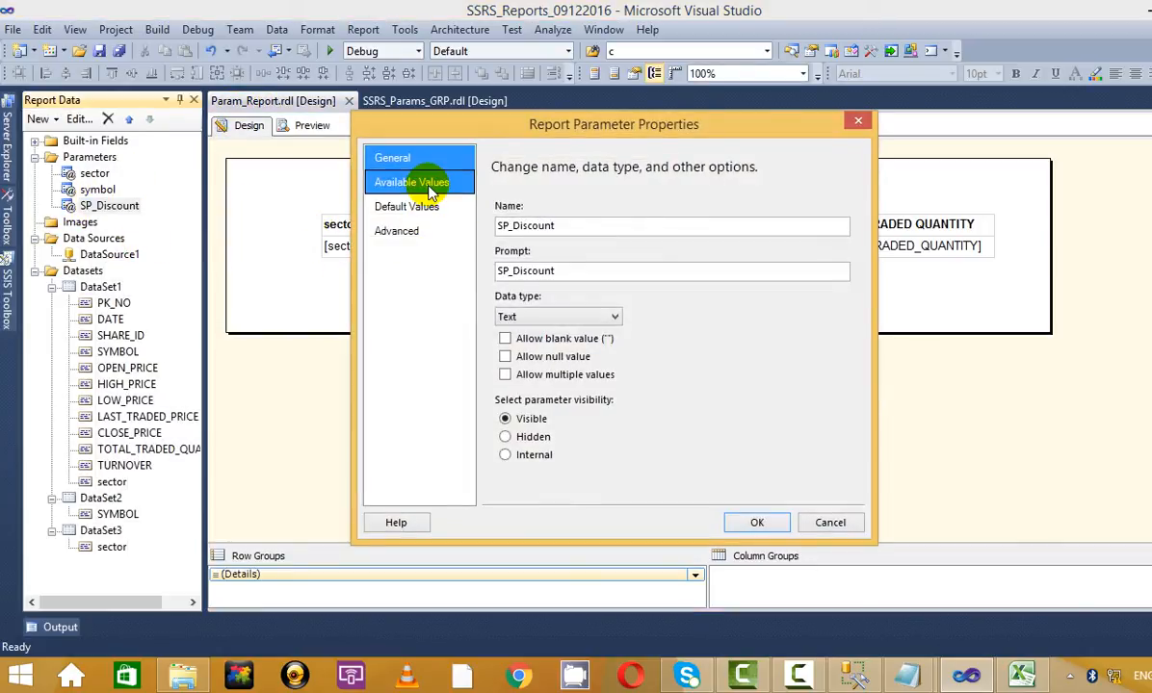
pyautogui.click(435, 182)
pyautogui.click(431, 208)
pyautogui.click(521, 263)
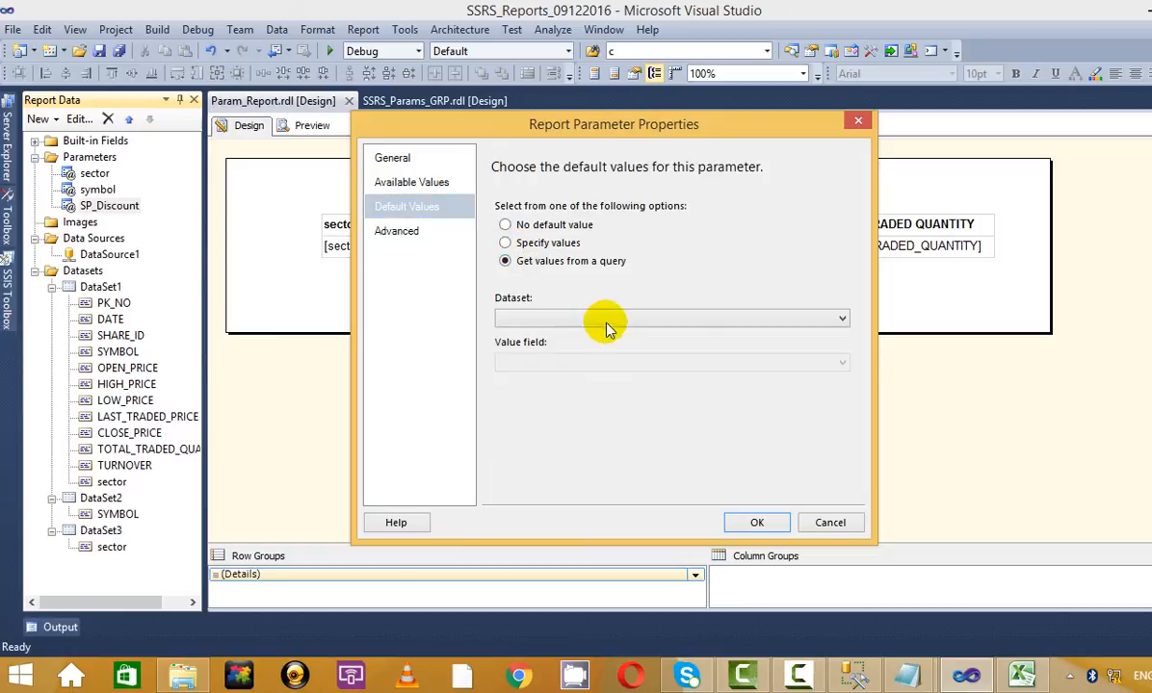
pyautogui.click(507, 243)
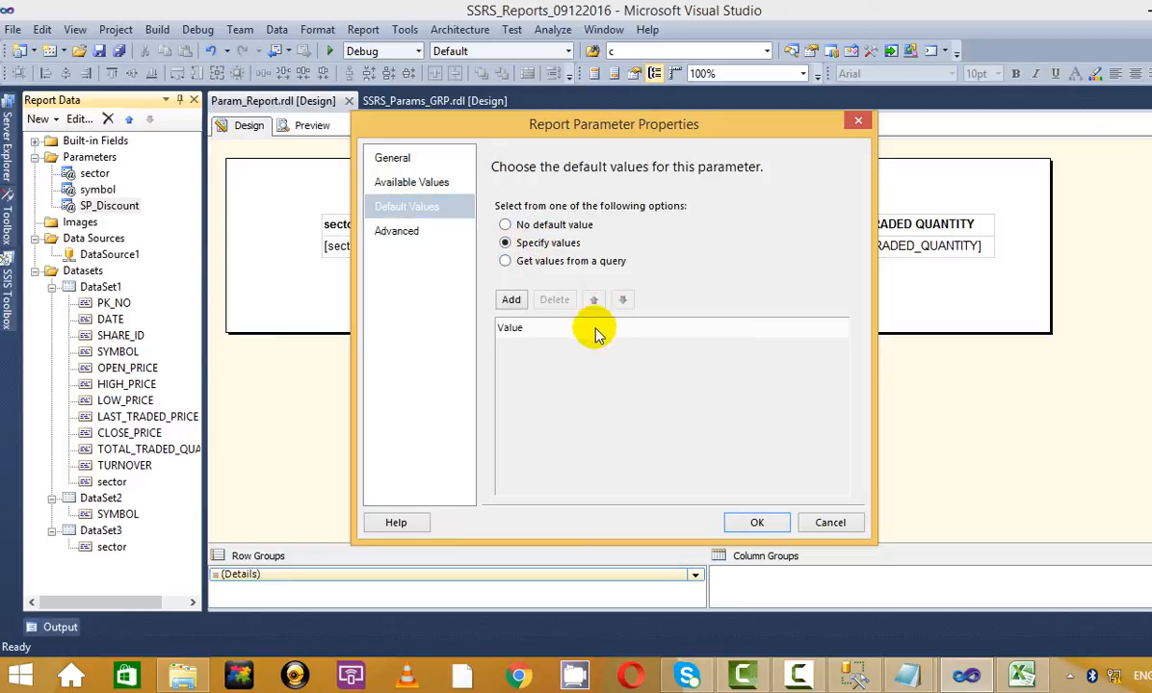
pyautogui.click(511, 300)
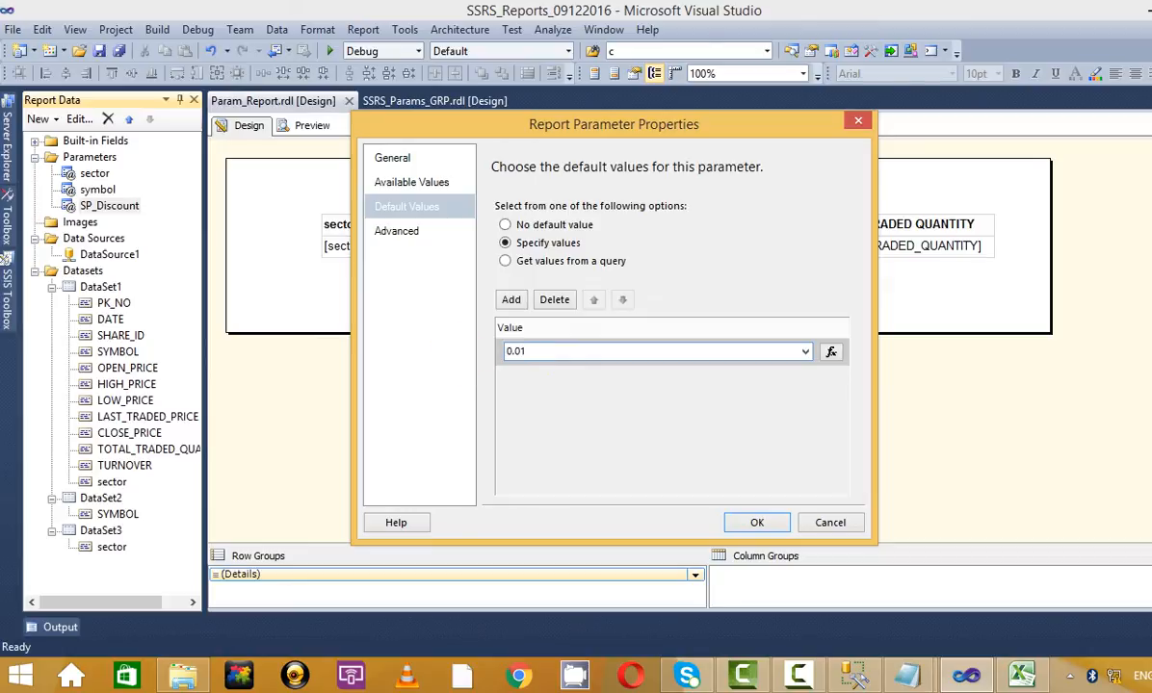
pyautogui.write('0.01')
pyautogui.click(757, 523)
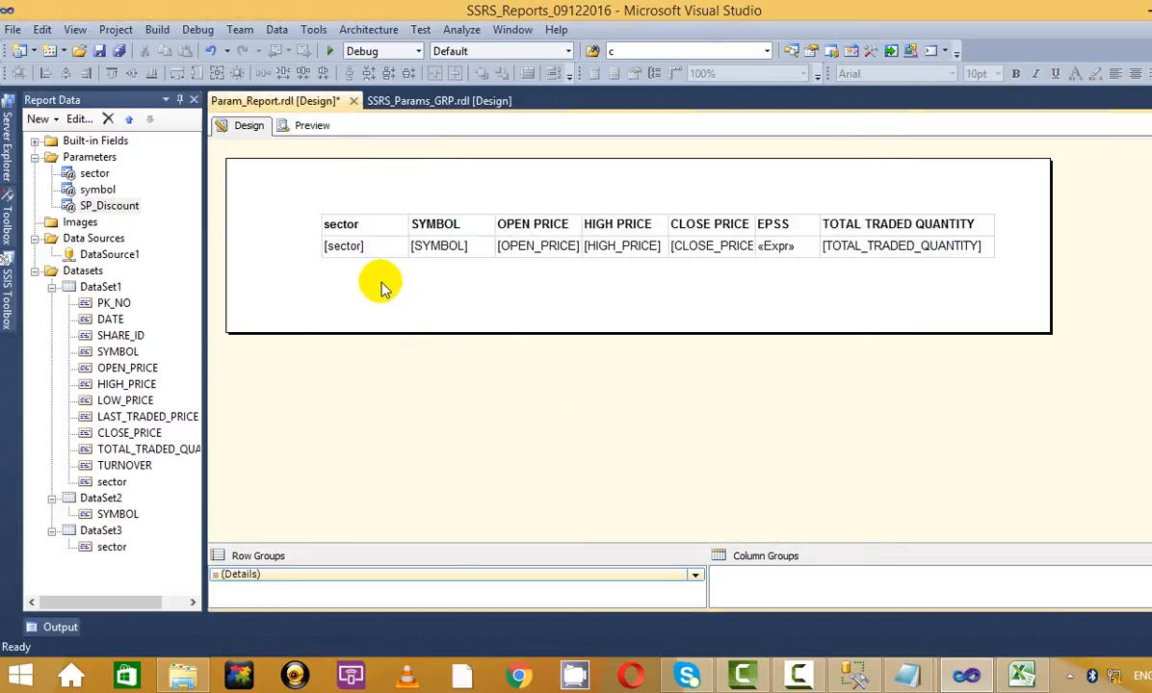
# - Preview the report with the default SP_Discount value to check the EPSS amounts, and return to the design
pyautogui.click(310, 128)
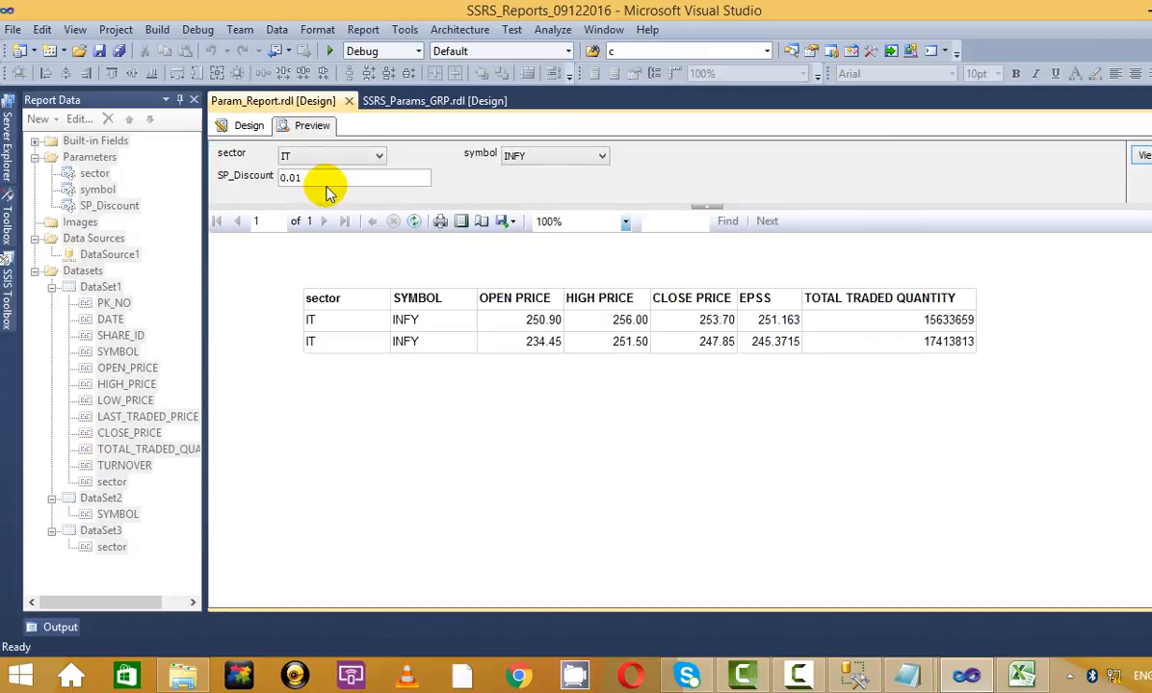
pyautogui.click(343, 178)
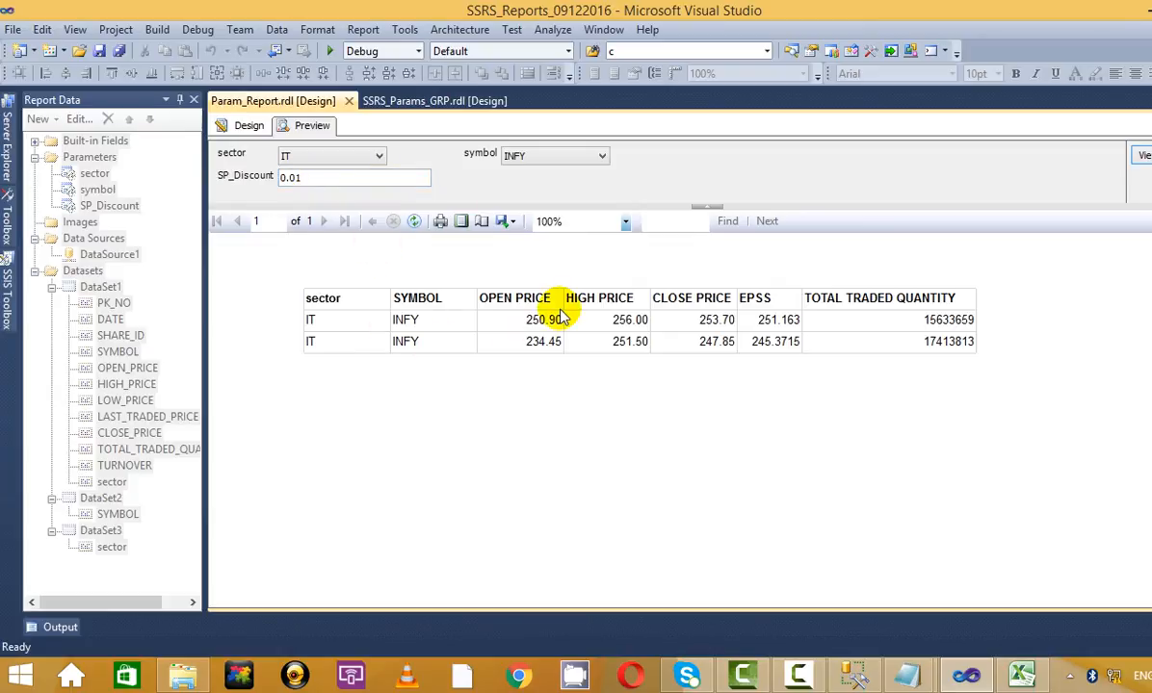
pyautogui.click(802, 674)
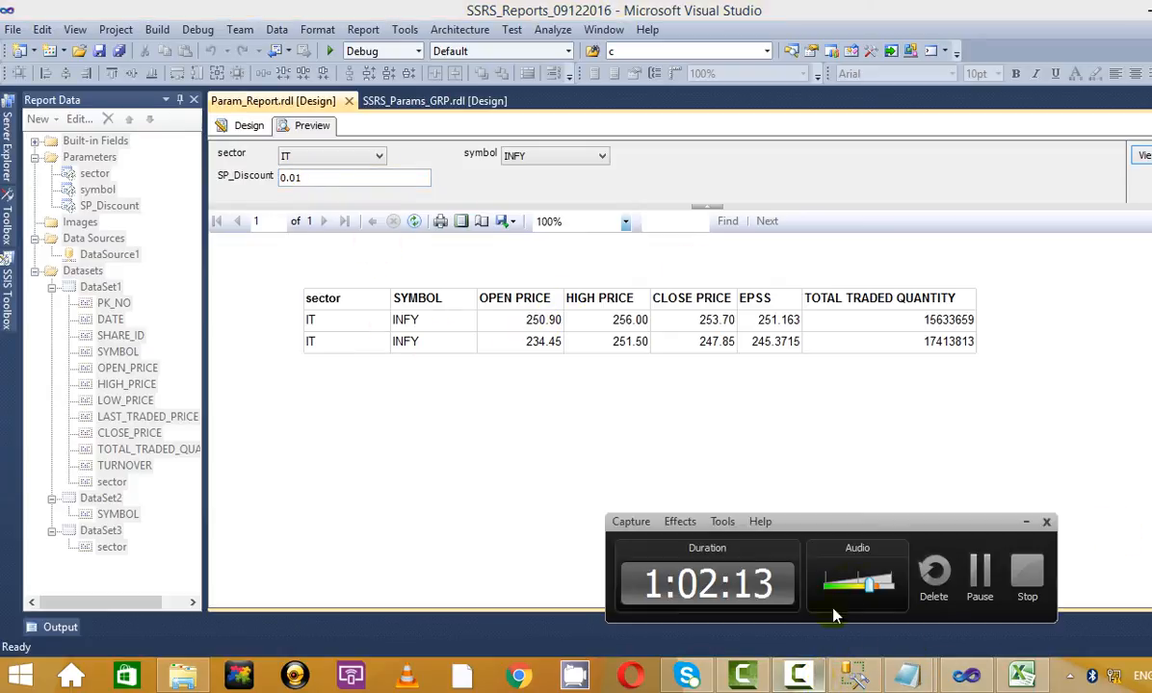
pyautogui.click(982, 580)
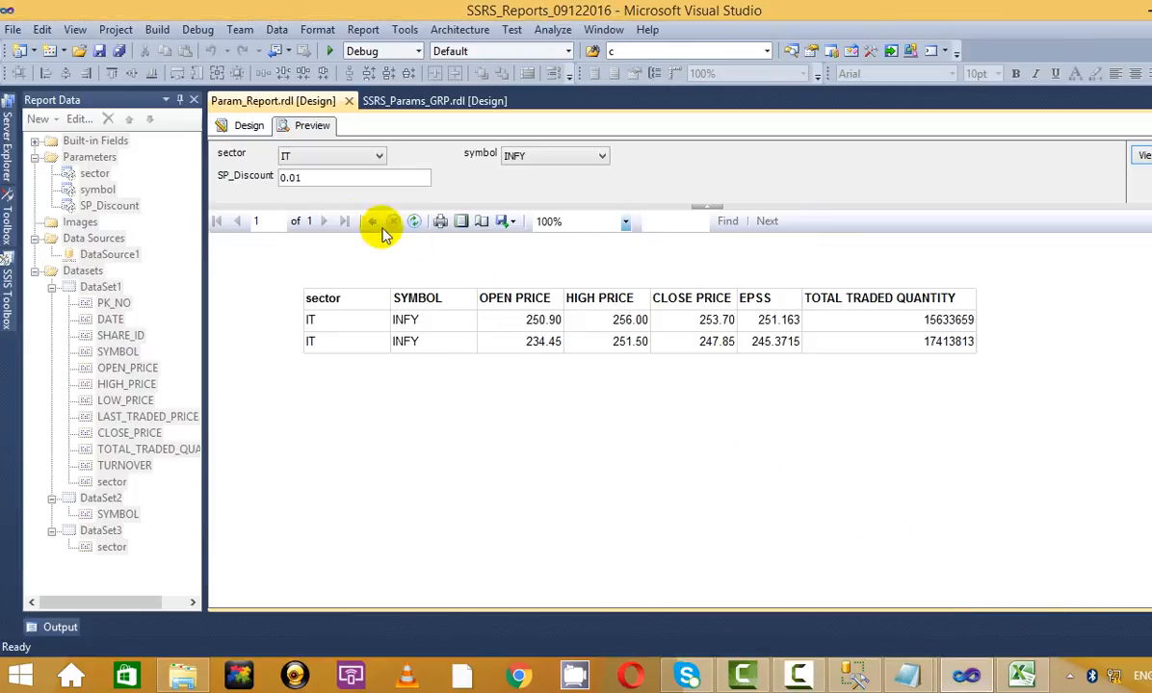
pyautogui.click(239, 125)
pyautogui.click(301, 128)
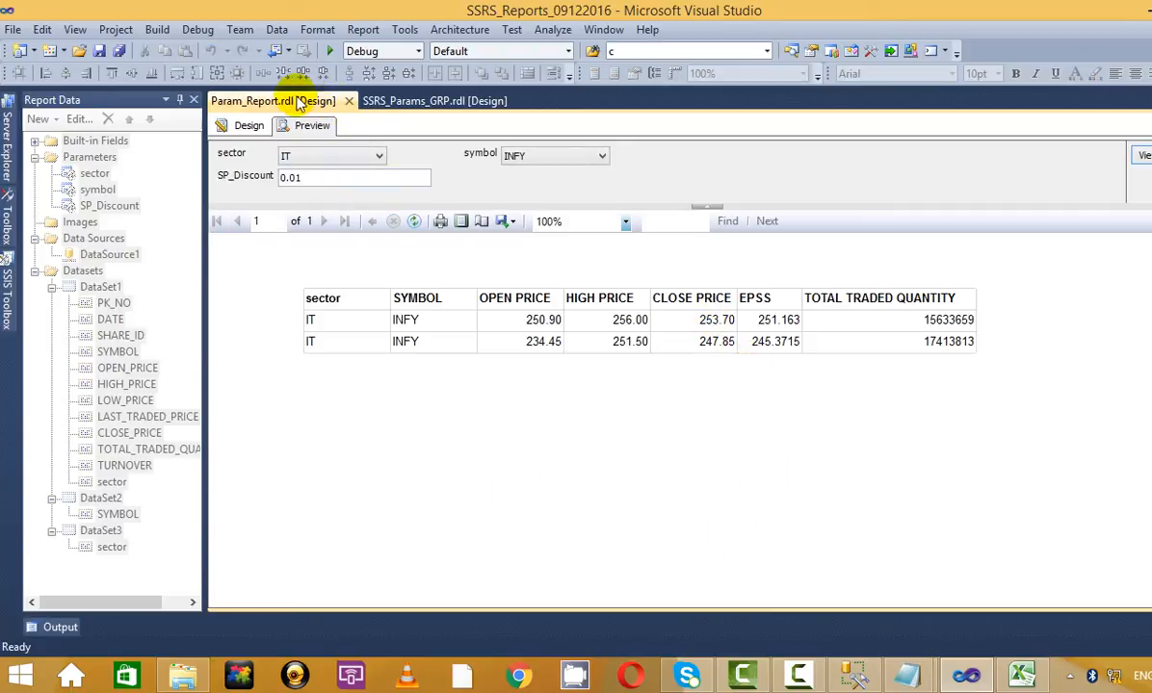
pyautogui.click(249, 127)
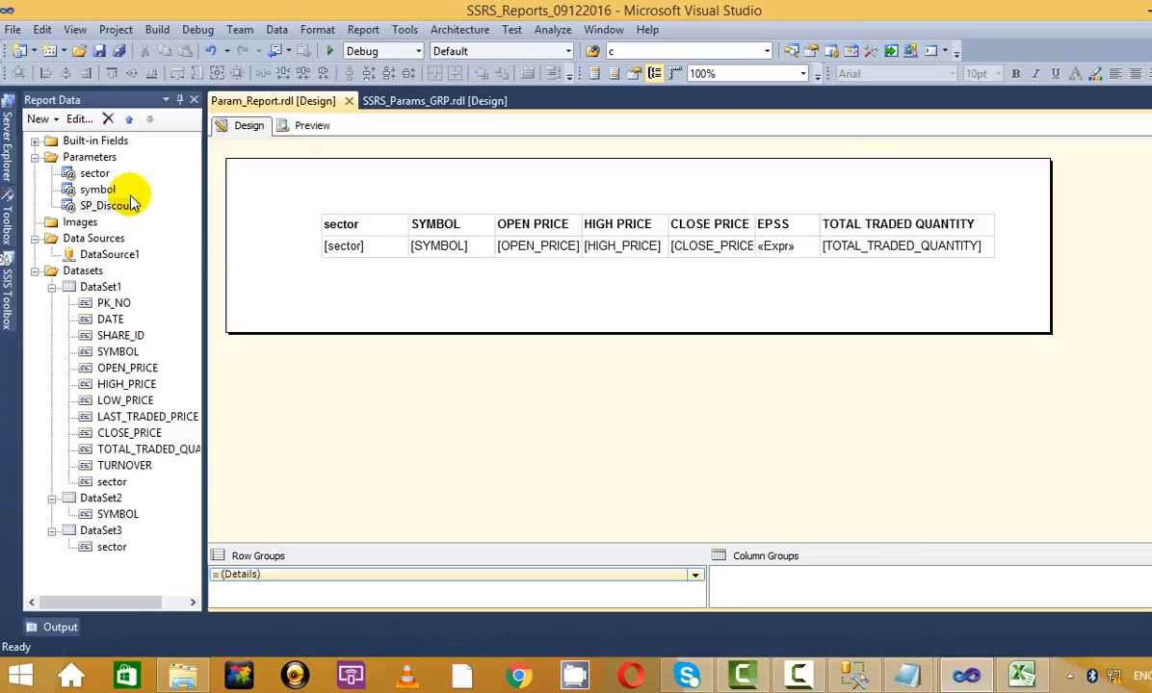
# - Open DataSet1's query to review its WHERE conditions on symbol and sector, and close it without changes
pyautogui.rightClick(101, 287)
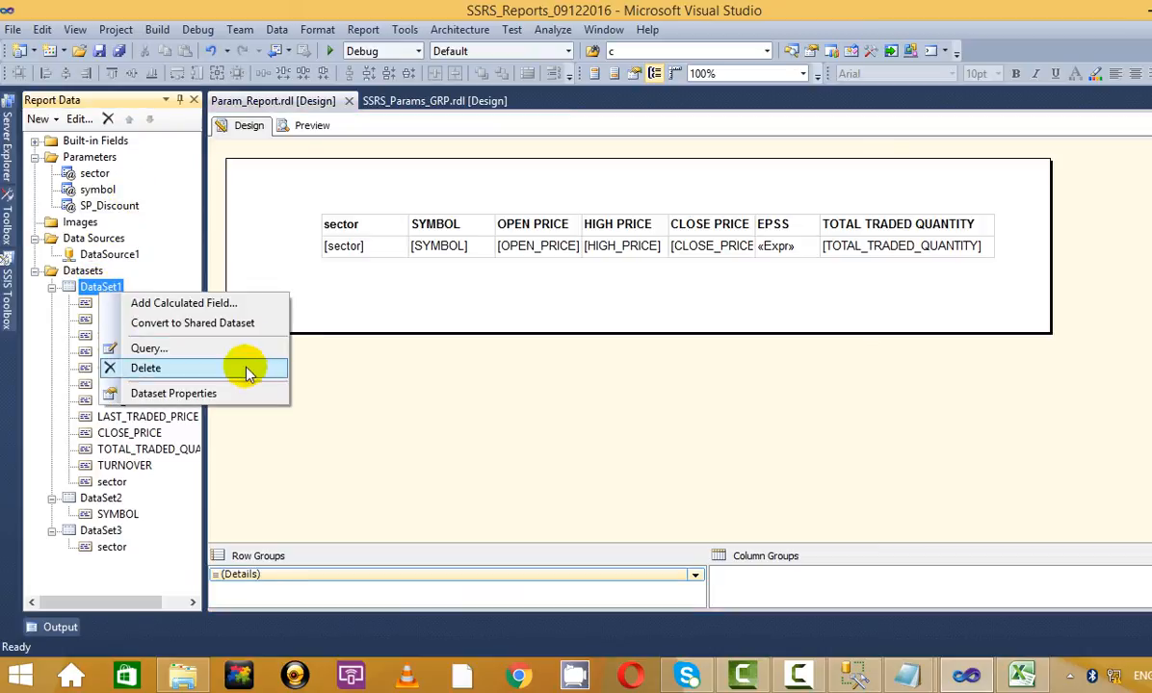
pyautogui.click(298, 366)
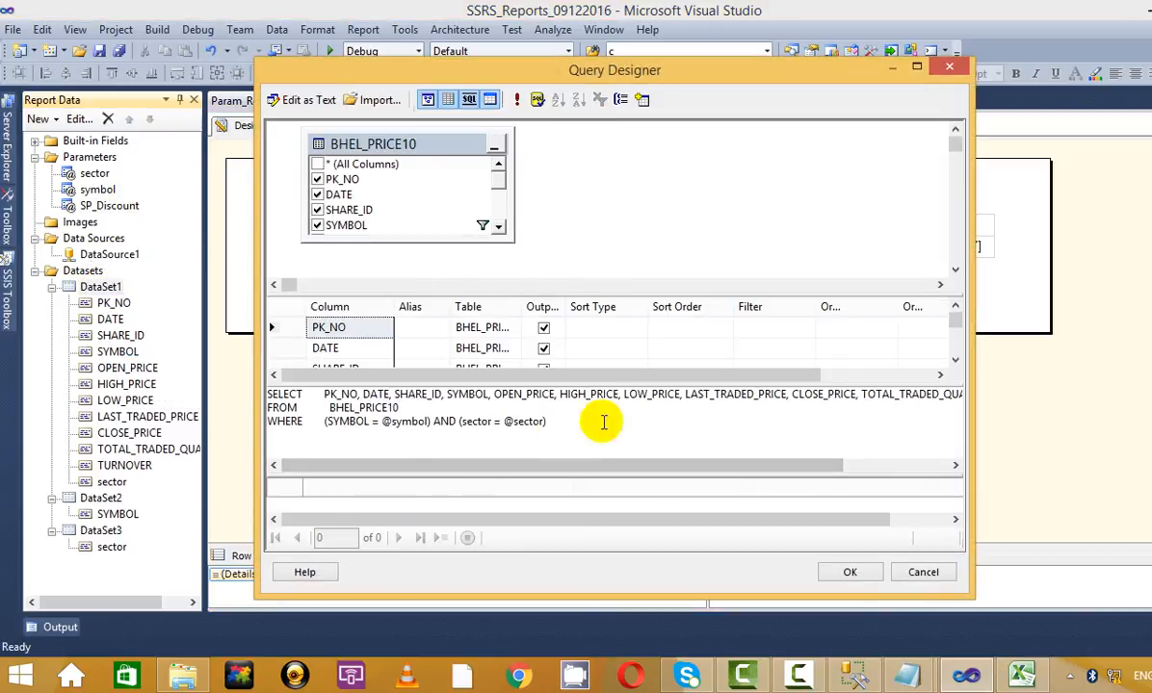
pyautogui.click(951, 67)
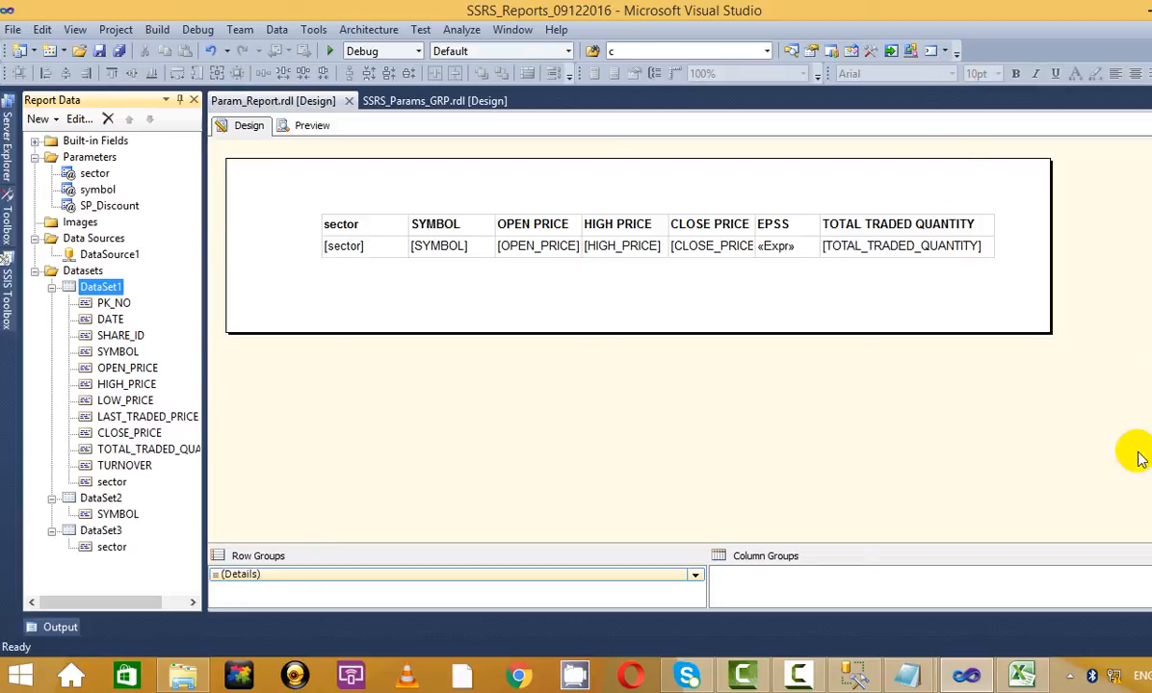
# - Switch to the untitled Notepad notes to review the list of parameter types, and return to the report in Visual Studio
pyautogui.moveTo(910, 674)
pyautogui.click(995, 587)
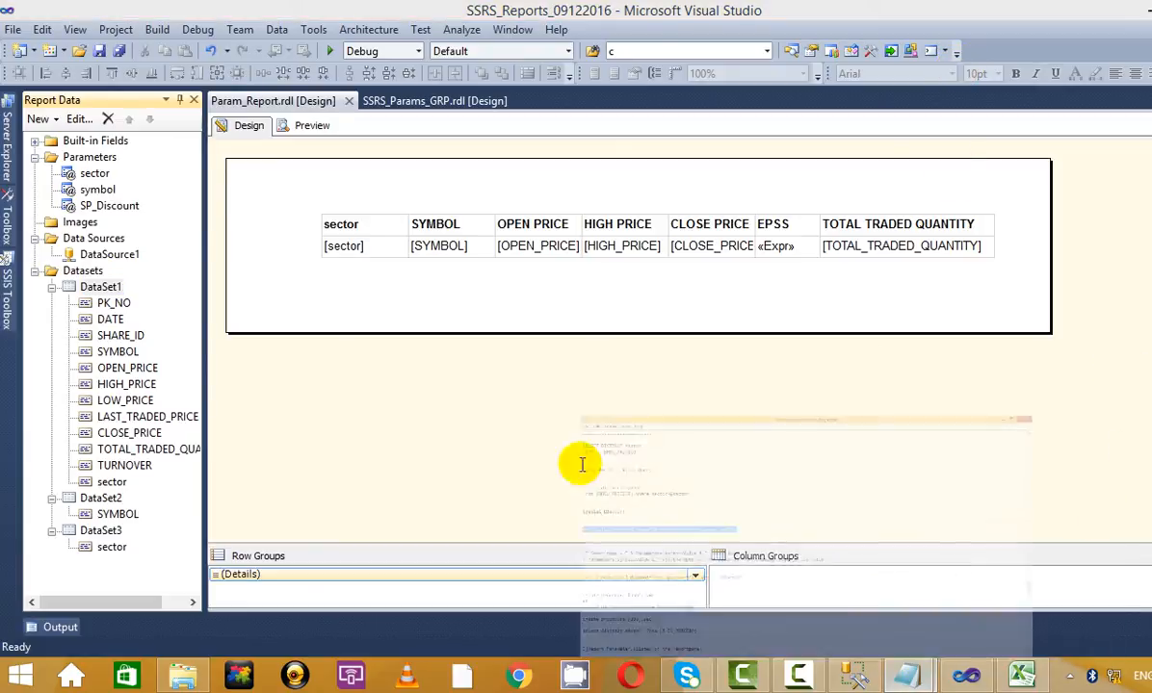
pyautogui.click(1146, 7)
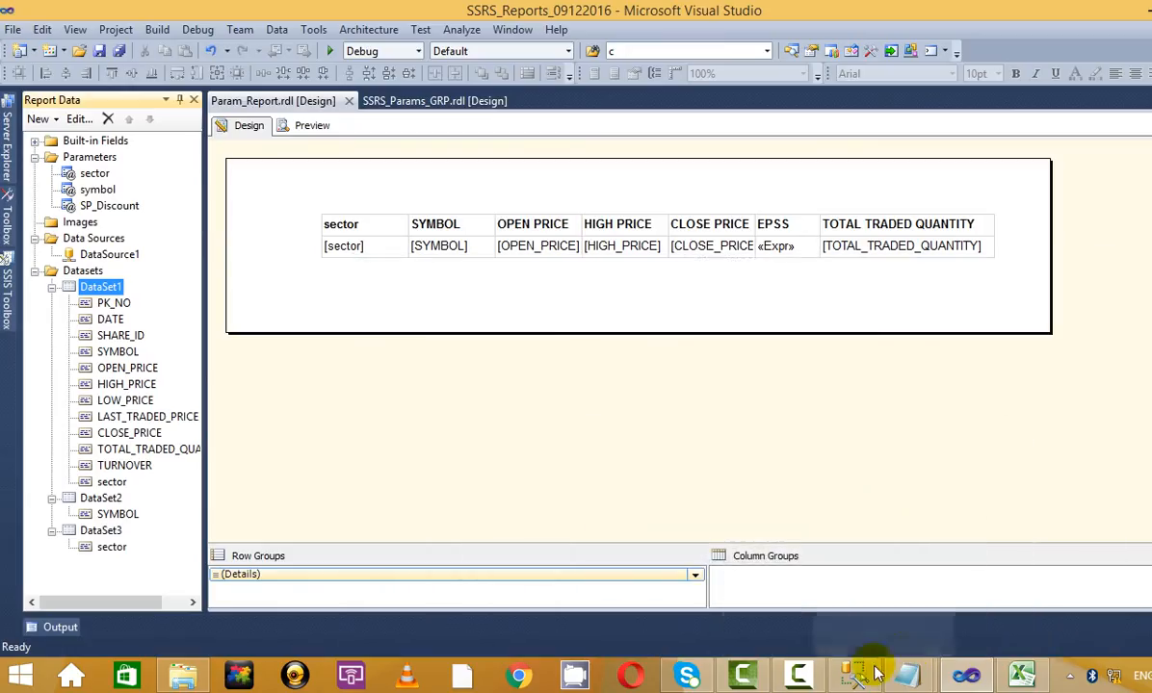
pyautogui.moveTo(905, 674)
pyautogui.click(779, 591)
pyautogui.scroll(1, 211, 542)
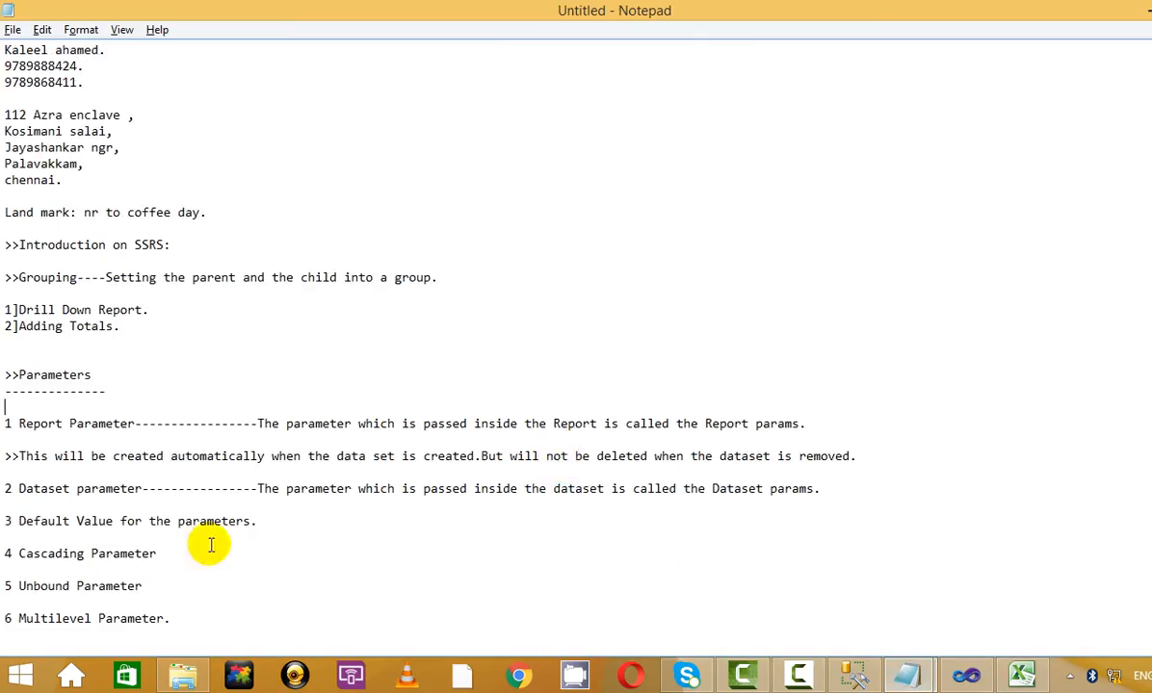
pyautogui.scroll(-1, 197, 568)
pyautogui.moveTo(171, 554); pyautogui.dragTo(4, 293)
pyautogui.click(286, 358)
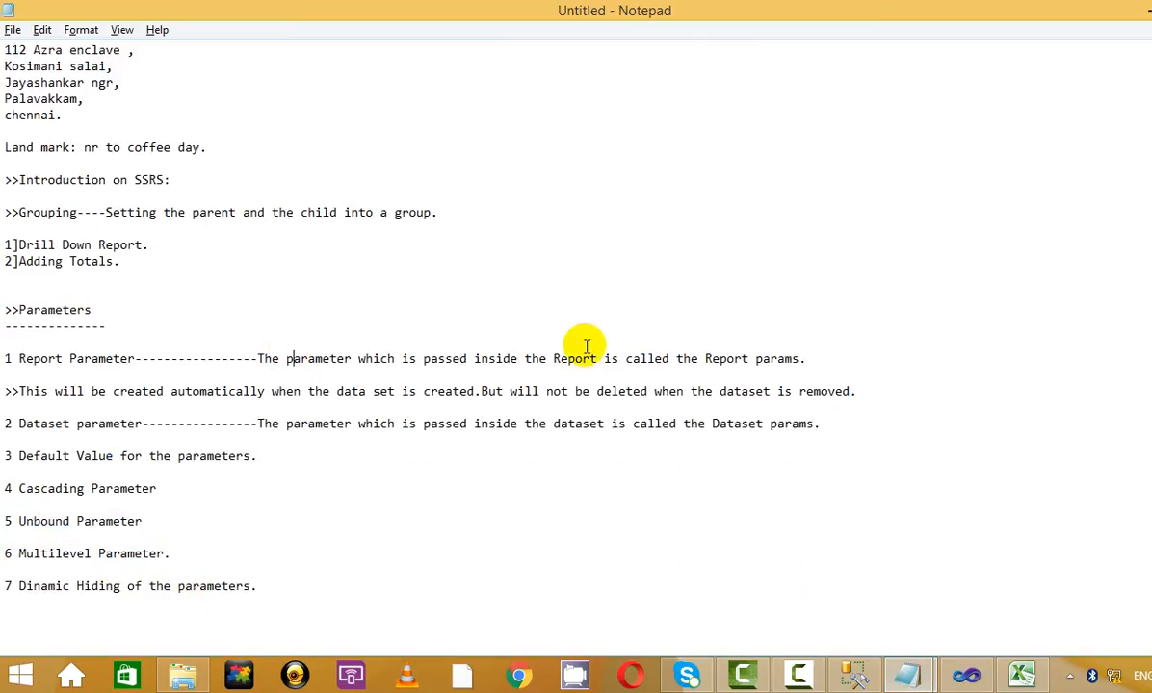
pyautogui.click(1120, 19)
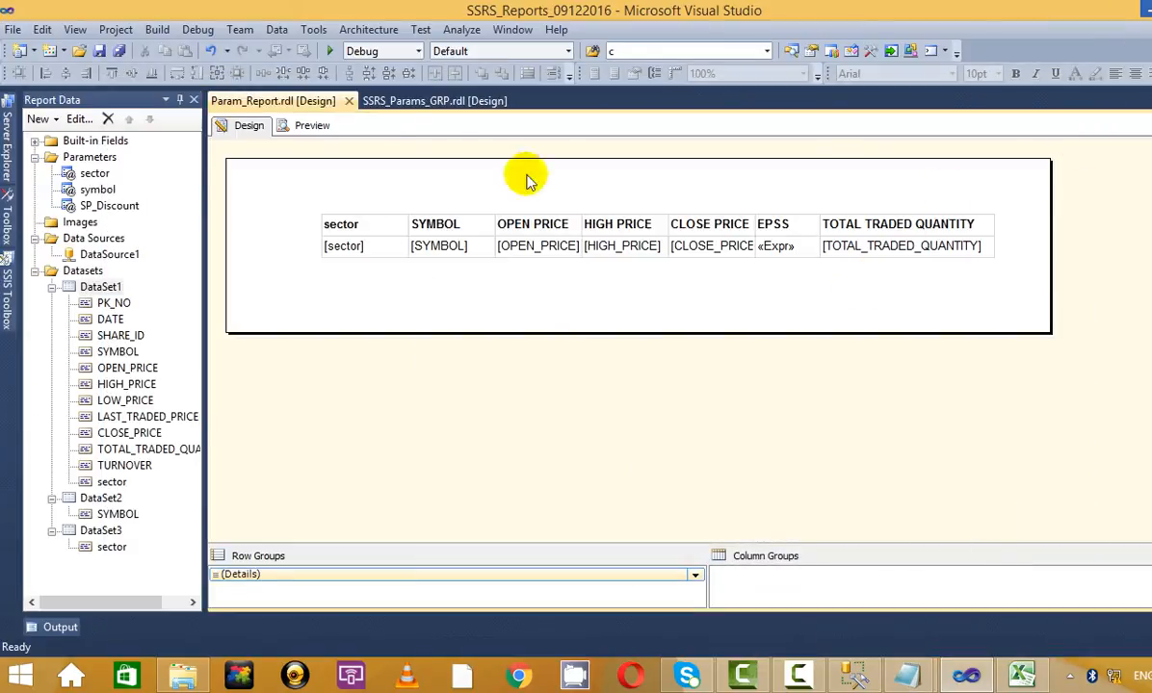
# - Preview the report briefly, return to the design and open DataSet1's query in the Query Designer
pyautogui.click(305, 126)
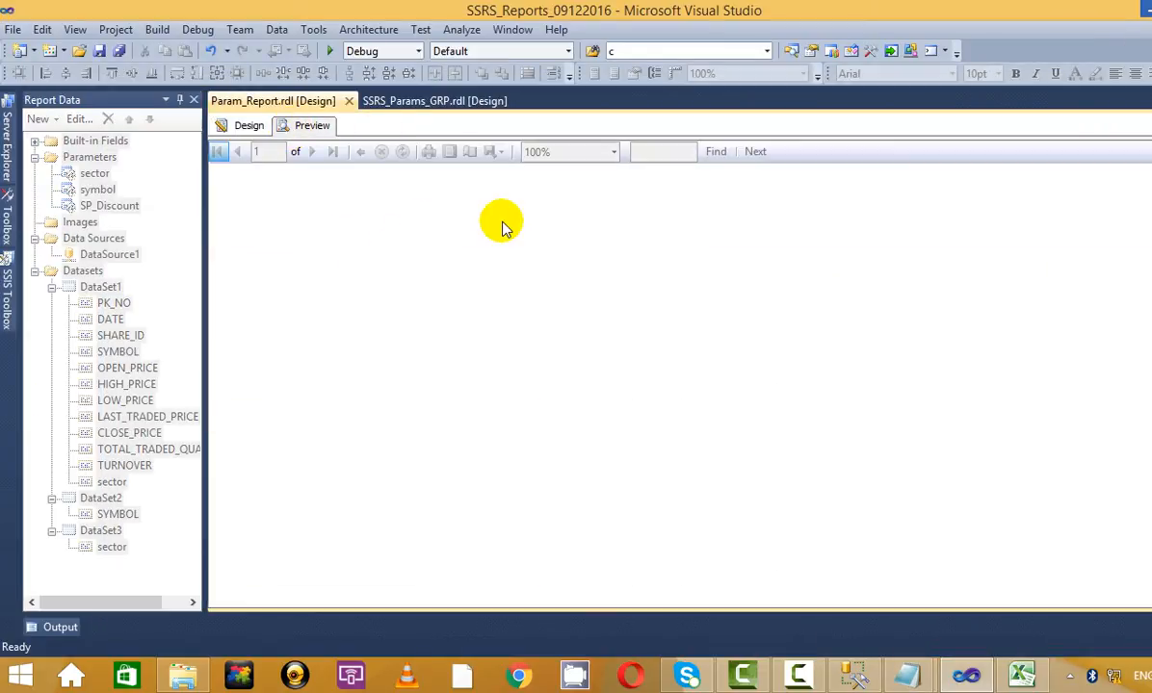
pyautogui.click(250, 126)
pyautogui.click(98, 287)
pyautogui.rightClick(100, 287)
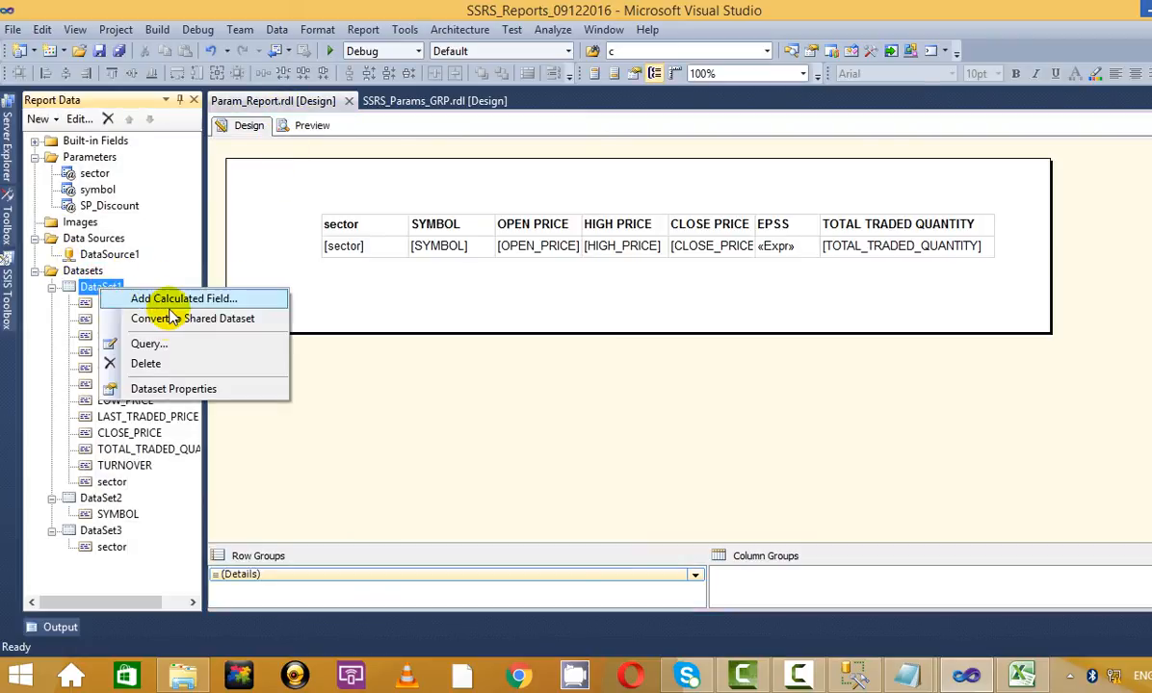
pyautogui.click(146, 344)
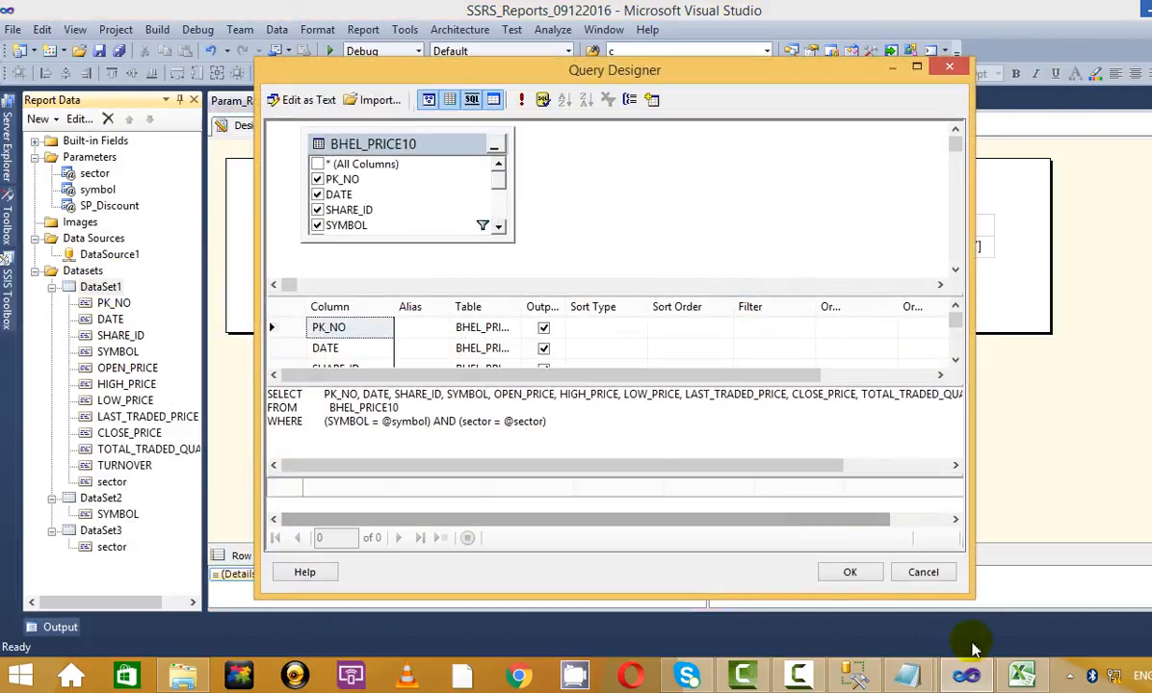
# - Switch to msg_box_msbi.txt in Notepad and look through the notes for the Multivalued Parameter section
pyautogui.moveTo(925, 679)
pyautogui.click(1028, 648)
pyautogui.scroll(-4, 538, 392)
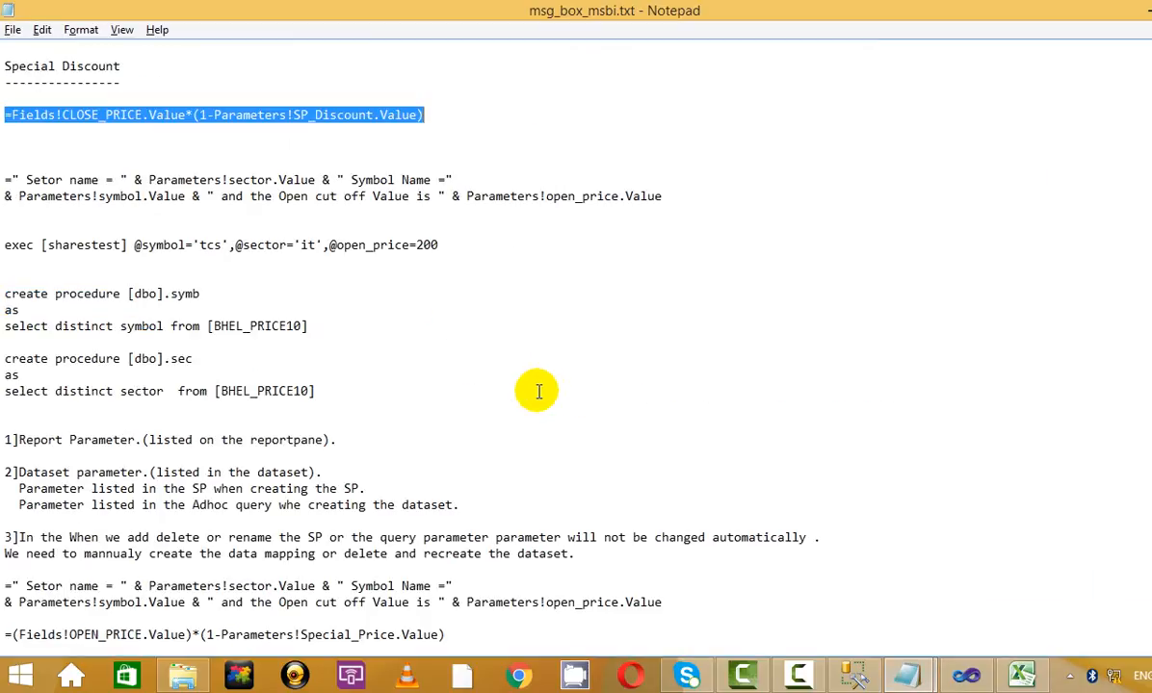
pyautogui.scroll(9, 538, 392)
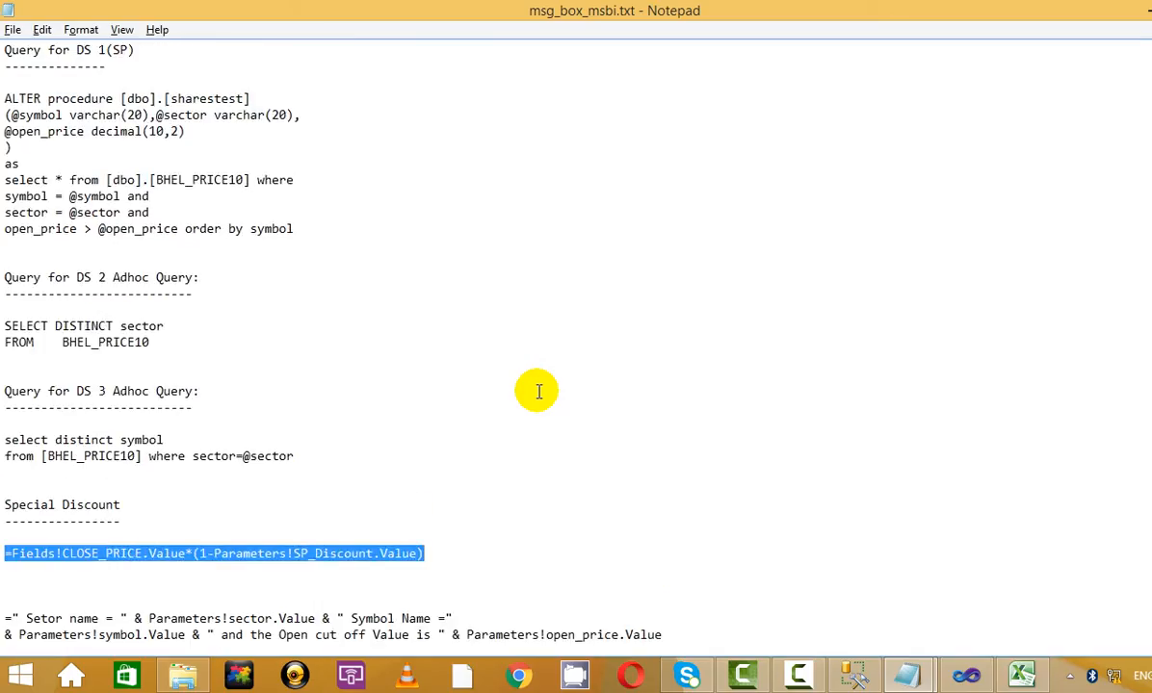
pyautogui.scroll(5, 534, 411)
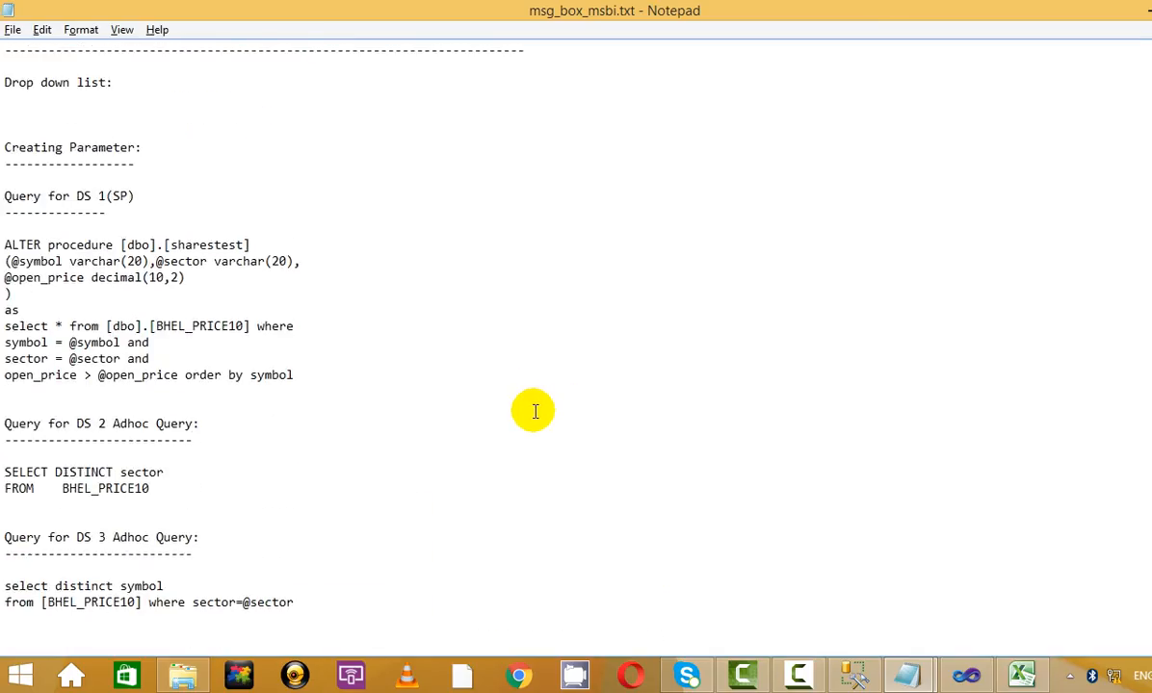
pyautogui.scroll(13, 534, 411)
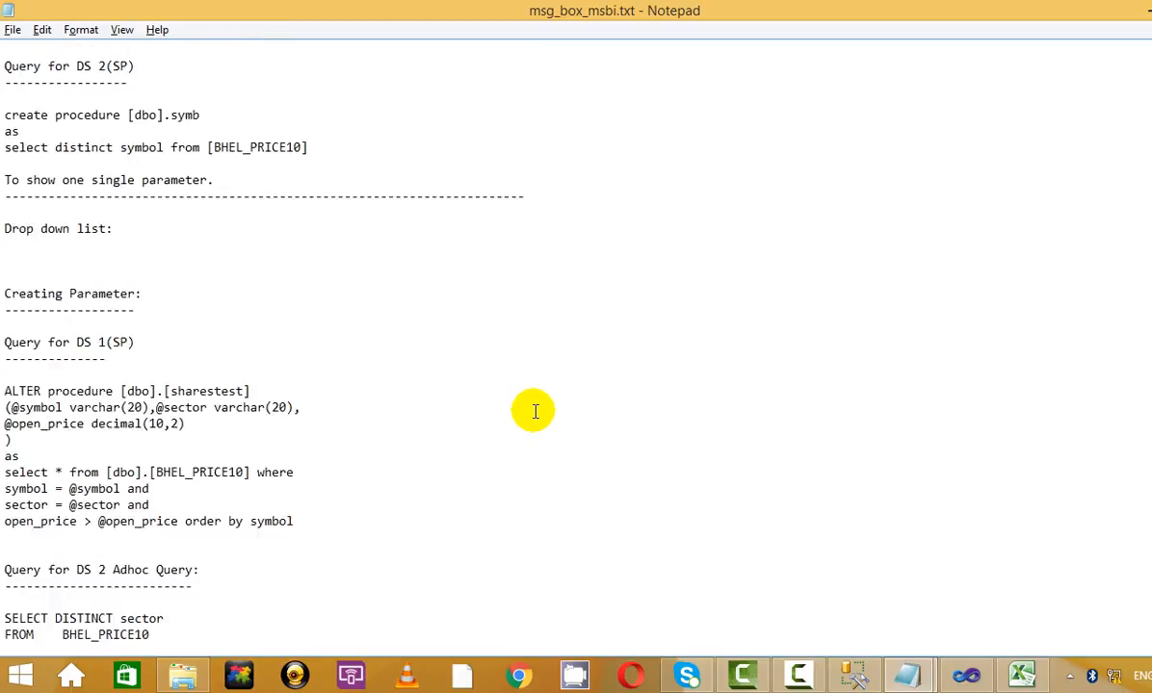
pyautogui.scroll(-1, 534, 411)
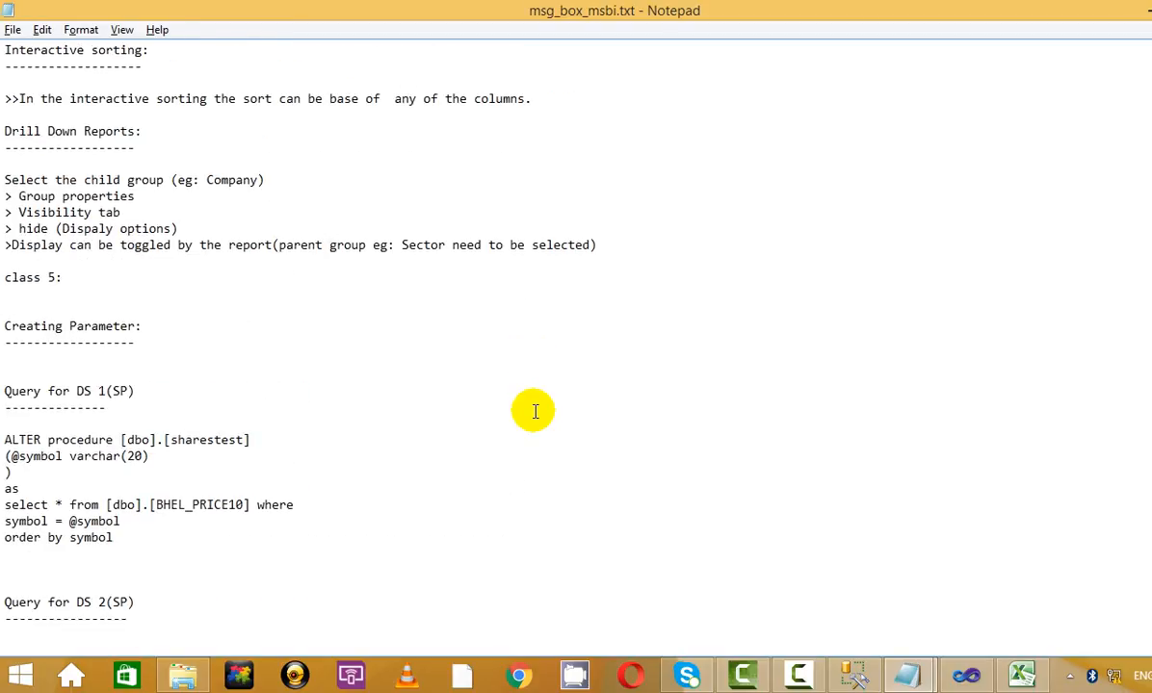
pyautogui.scroll(-20, 535, 581)
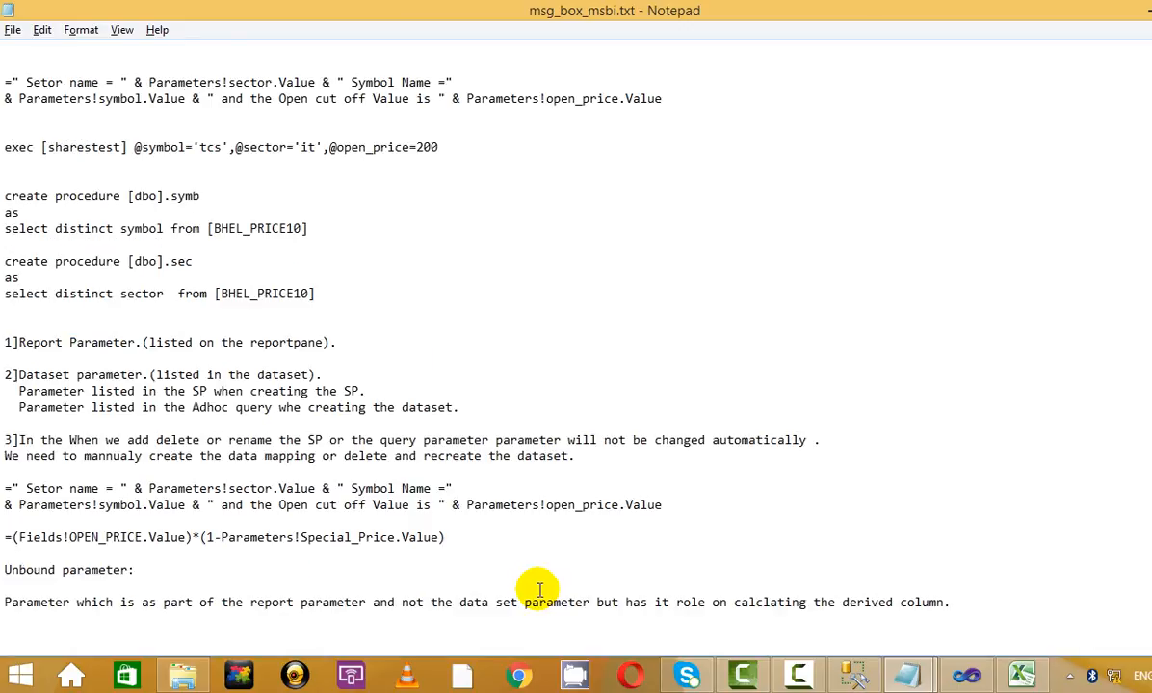
pyautogui.scroll(-3, 539, 591)
pyautogui.scroll(-14, 540, 590)
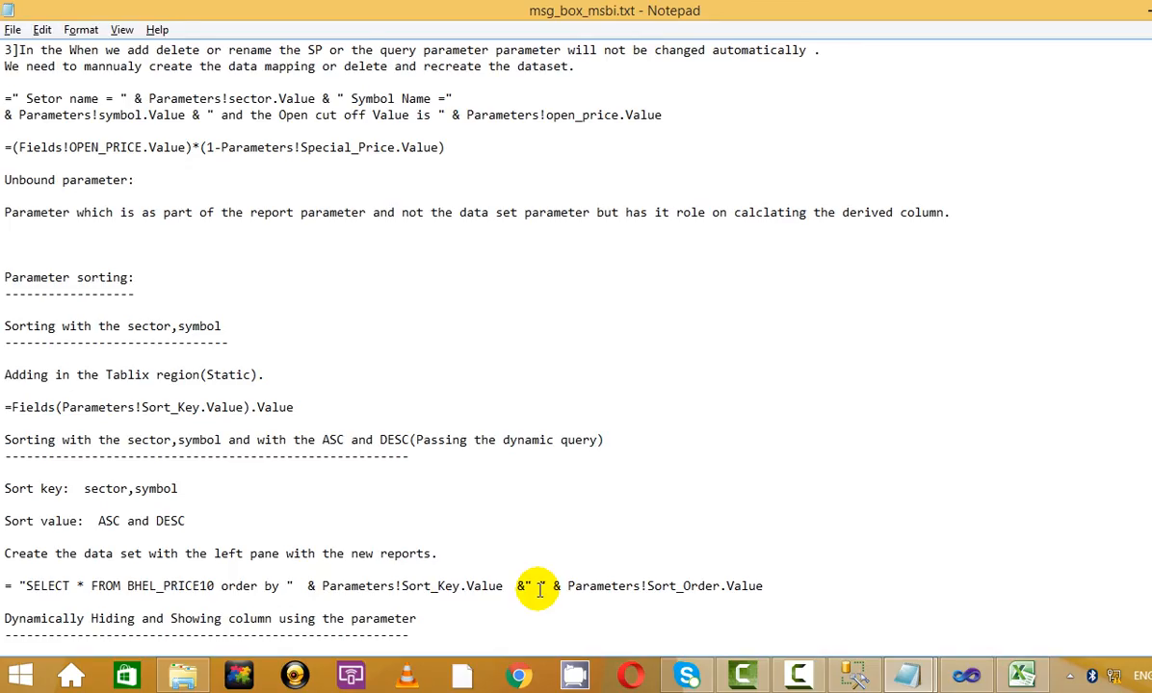
pyautogui.scroll(-6, 540, 590)
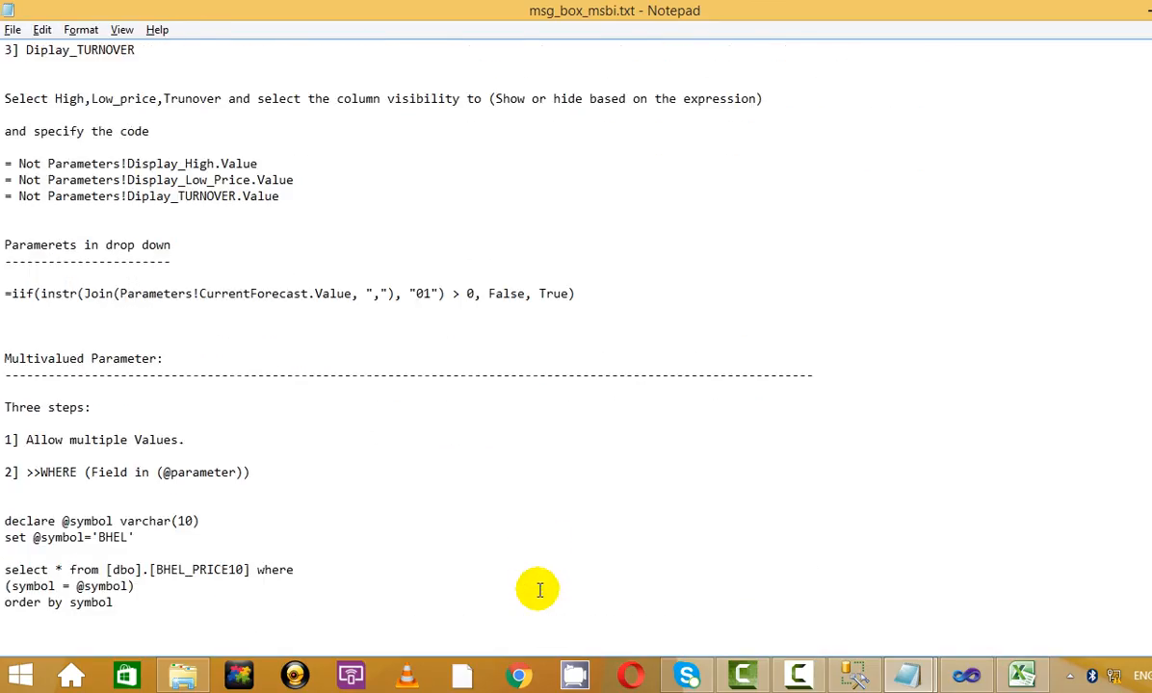
pyautogui.scroll(-1, 539, 588)
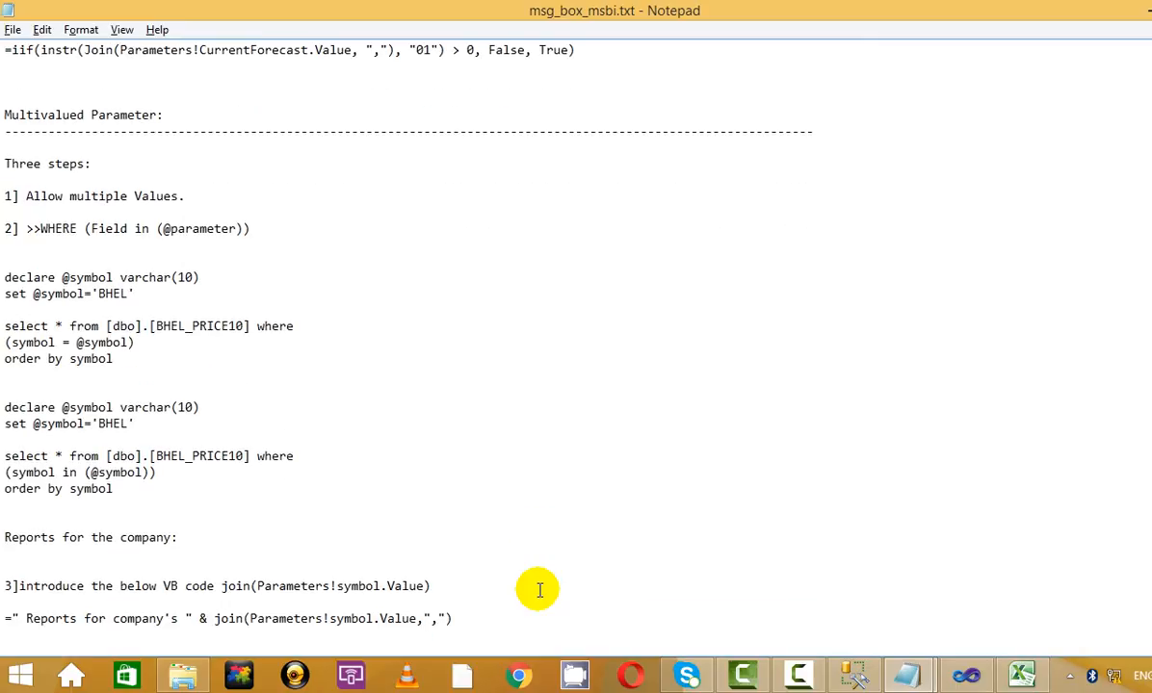
pyautogui.moveTo(39, 228); pyautogui.dragTo(311, 228)
pyautogui.click(289, 244)
pyautogui.moveTo(184, 359); pyautogui.dragTo(64, 309)
pyautogui.click(280, 347)
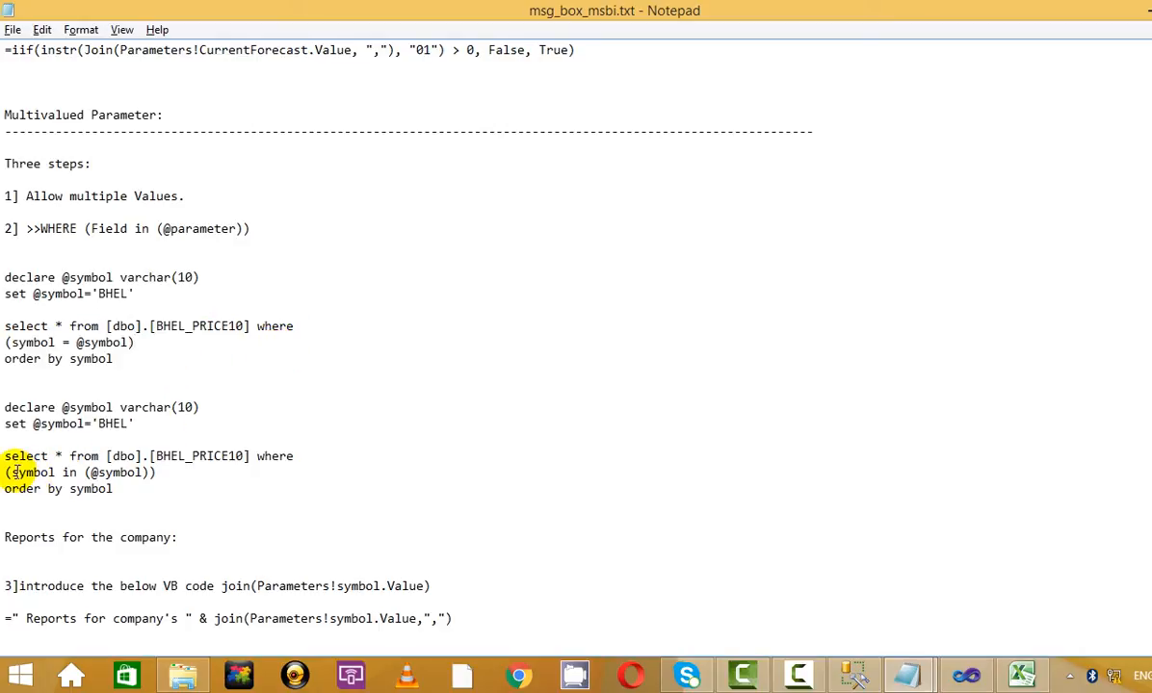
pyautogui.moveTo(4, 328); pyautogui.dragTo(168, 327)
pyautogui.click(170, 343)
pyautogui.moveTo(180, 474); pyautogui.dragTo(78, 473)
pyautogui.click(96, 456)
pyautogui.click(69, 472)
pyautogui.doubleClick(62, 472)
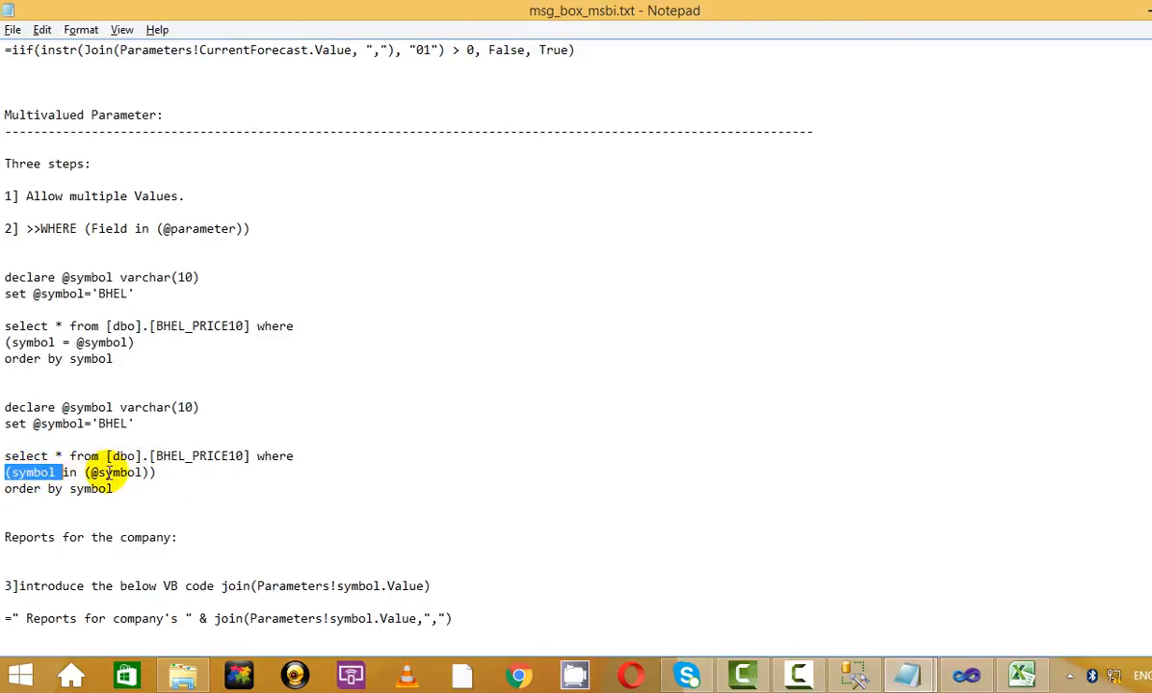
pyautogui.doubleClick(109, 472)
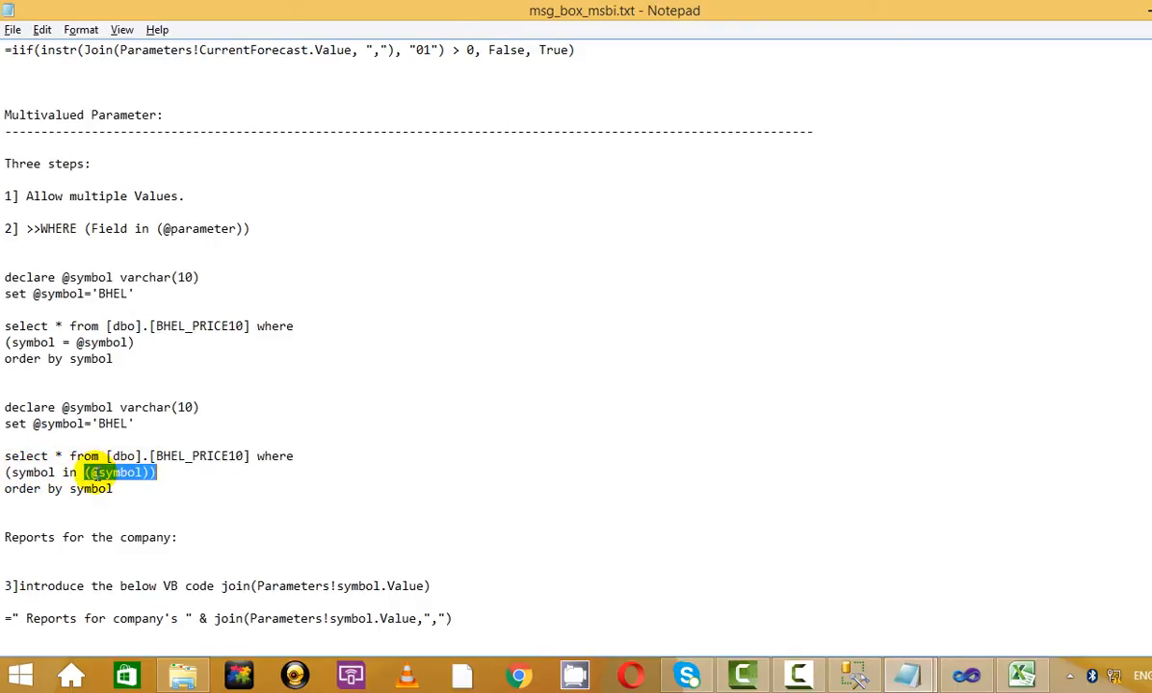
# - Return to Visual Studio, close DataSet1's query, and open DataSet2's query to review its WHERE condition without changing it
pyautogui.click(1144, 10)
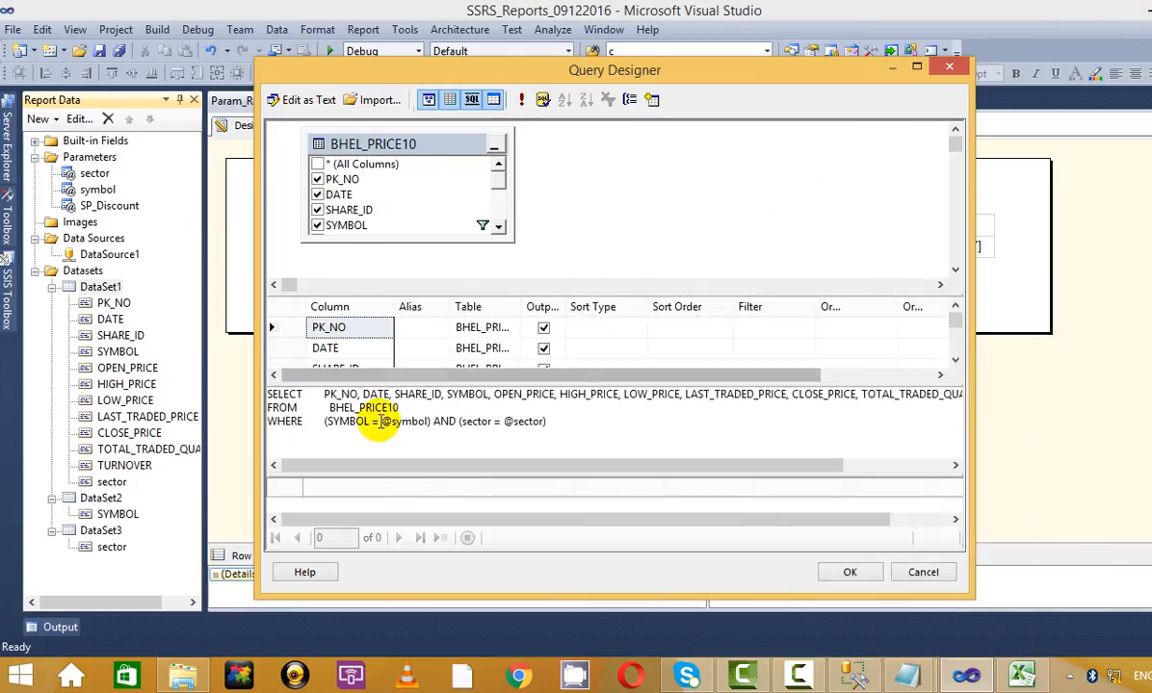
pyautogui.click(947, 67)
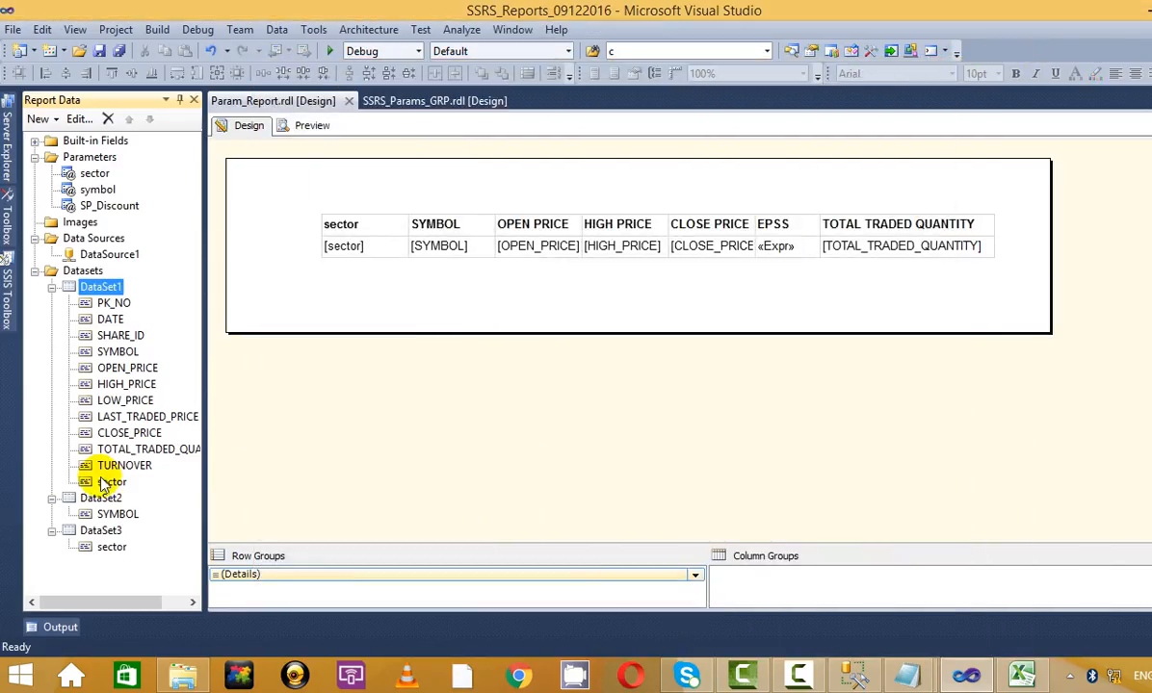
pyautogui.rightClick(109, 512)
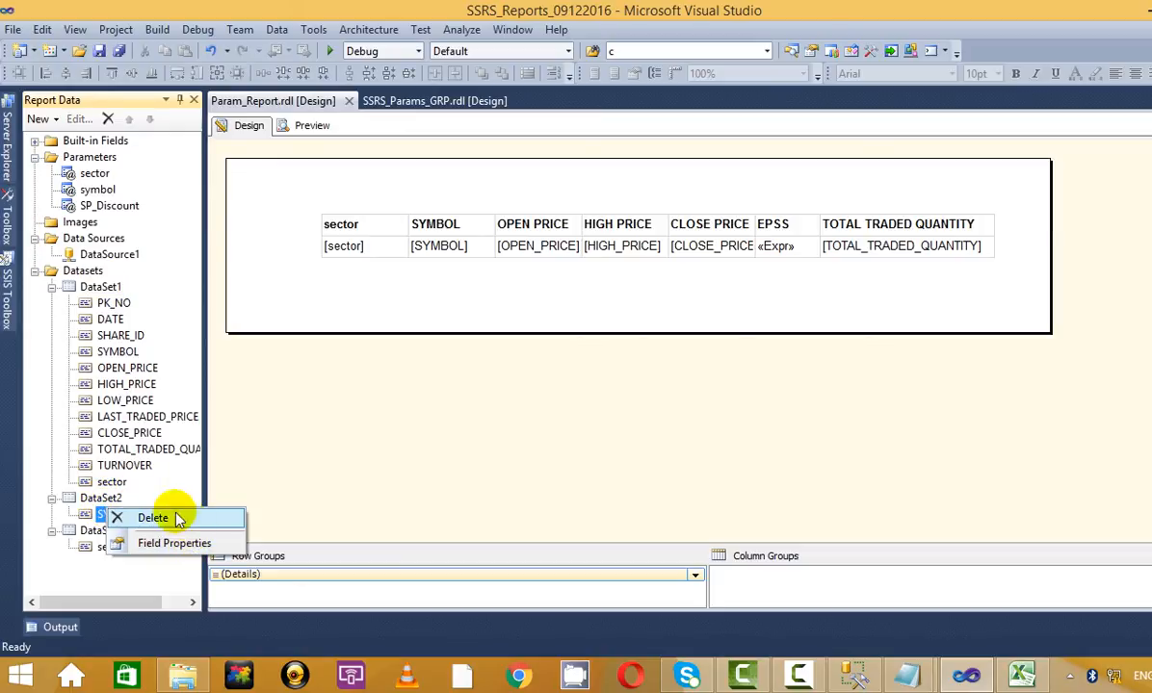
pyautogui.click(104, 497)
pyautogui.rightClick(108, 498)
pyautogui.click(164, 551)
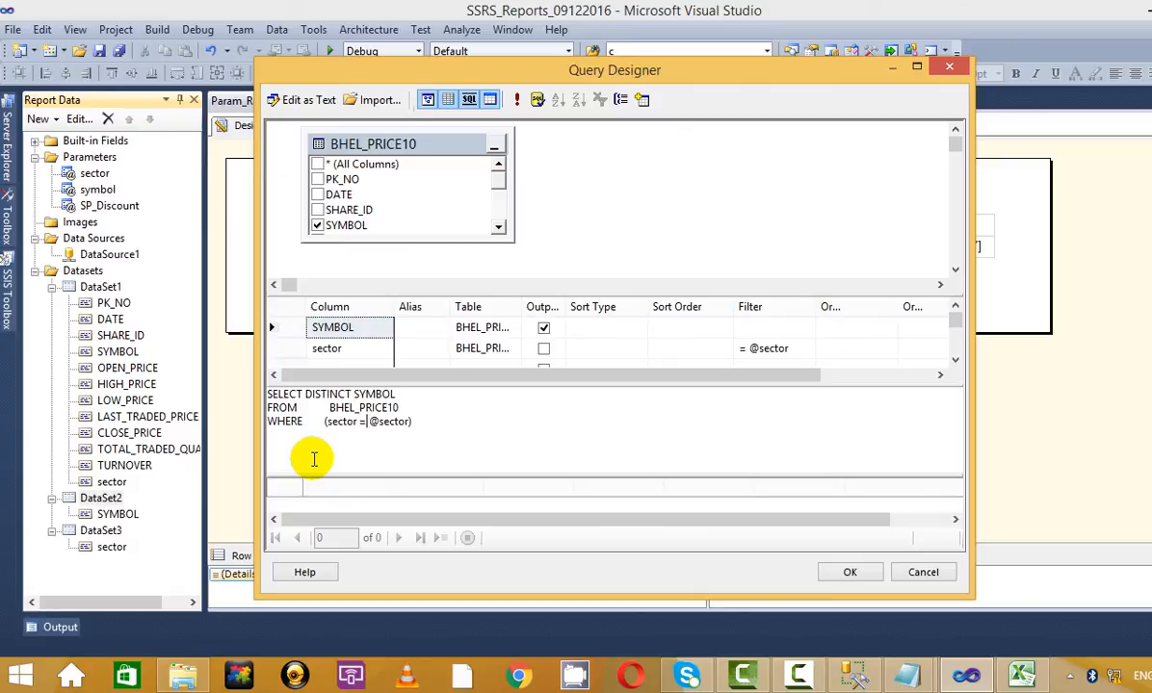
pyautogui.click(949, 65)
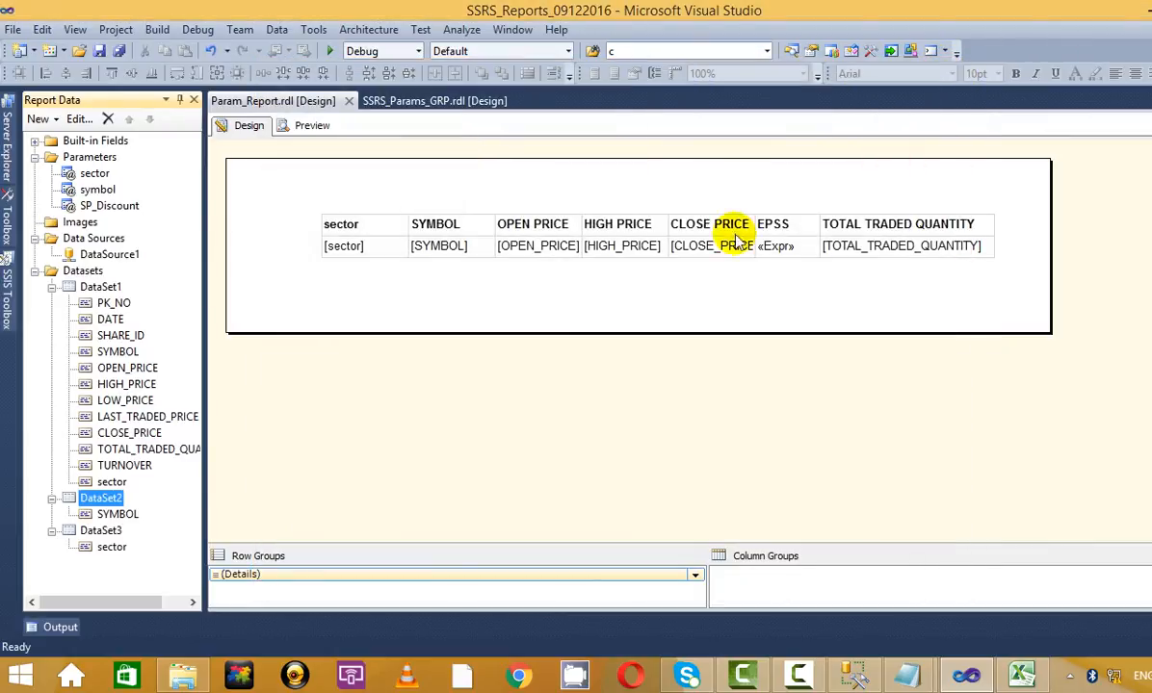
# - Review the sector parameter's general properties without changes, and preview the report to view the choices offered for sector
pyautogui.click(89, 173)
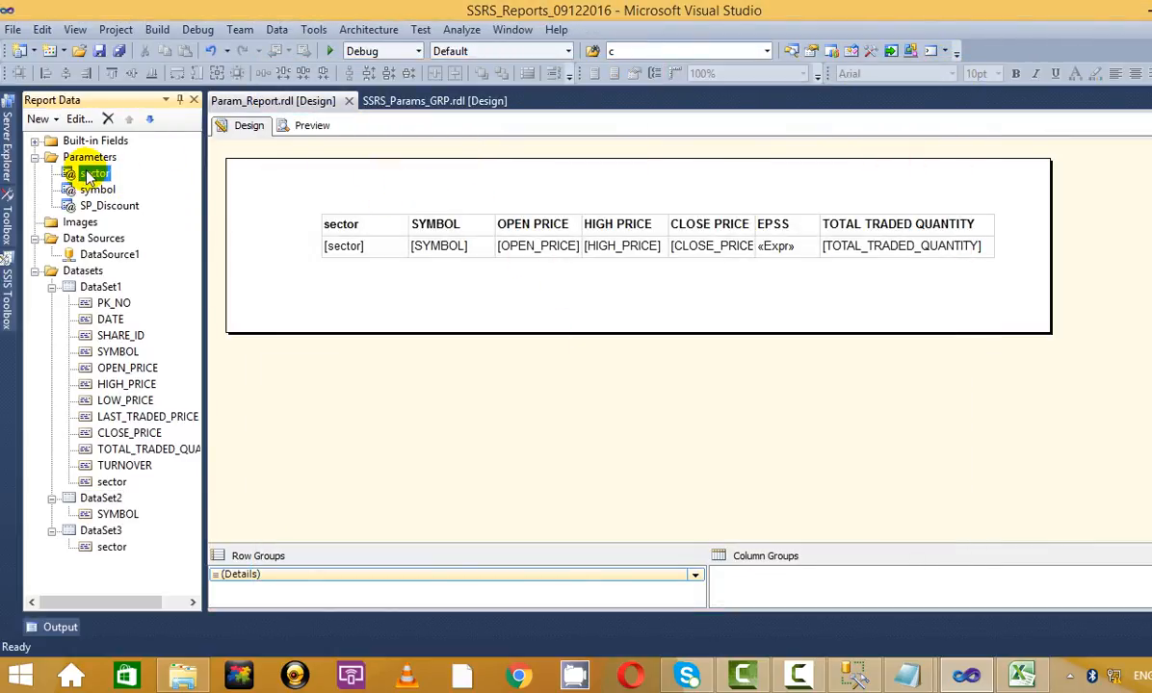
pyautogui.rightClick(89, 173)
pyautogui.click(193, 204)
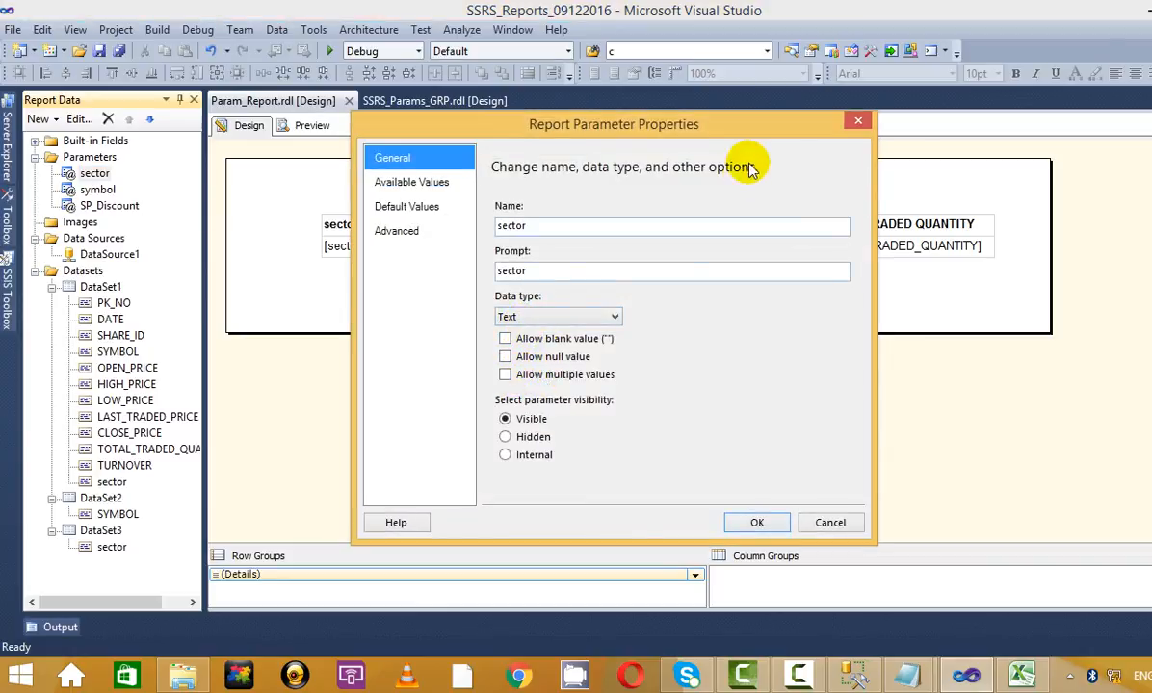
pyautogui.click(857, 119)
pyautogui.click(306, 126)
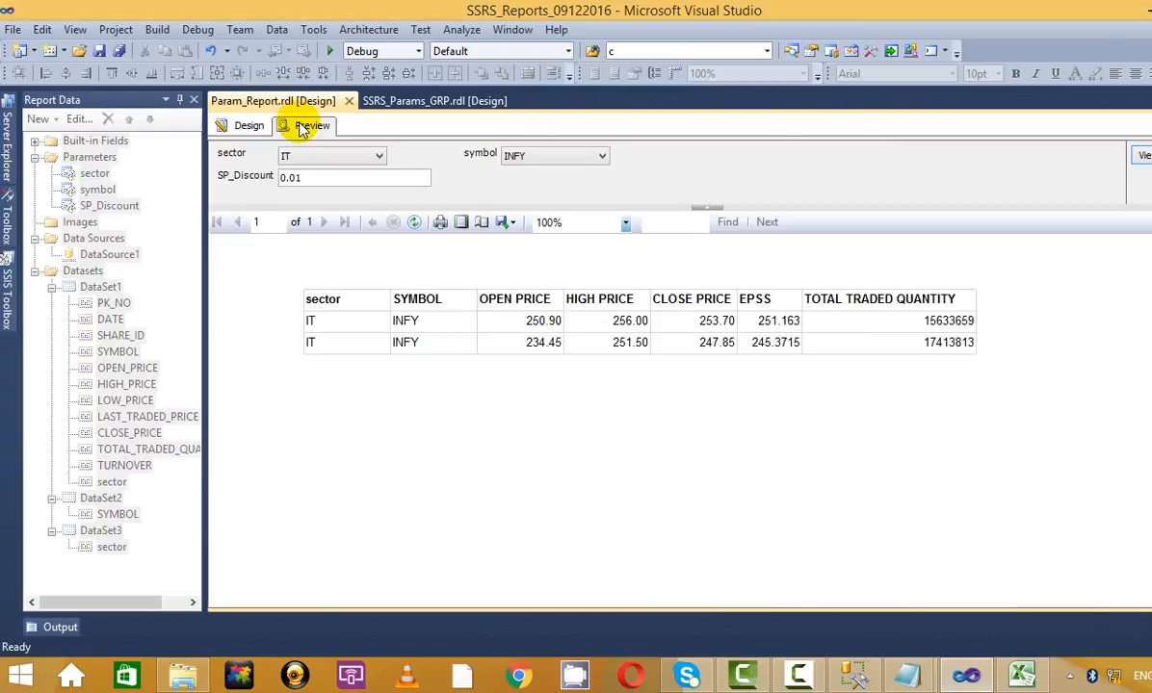
pyautogui.click(339, 158)
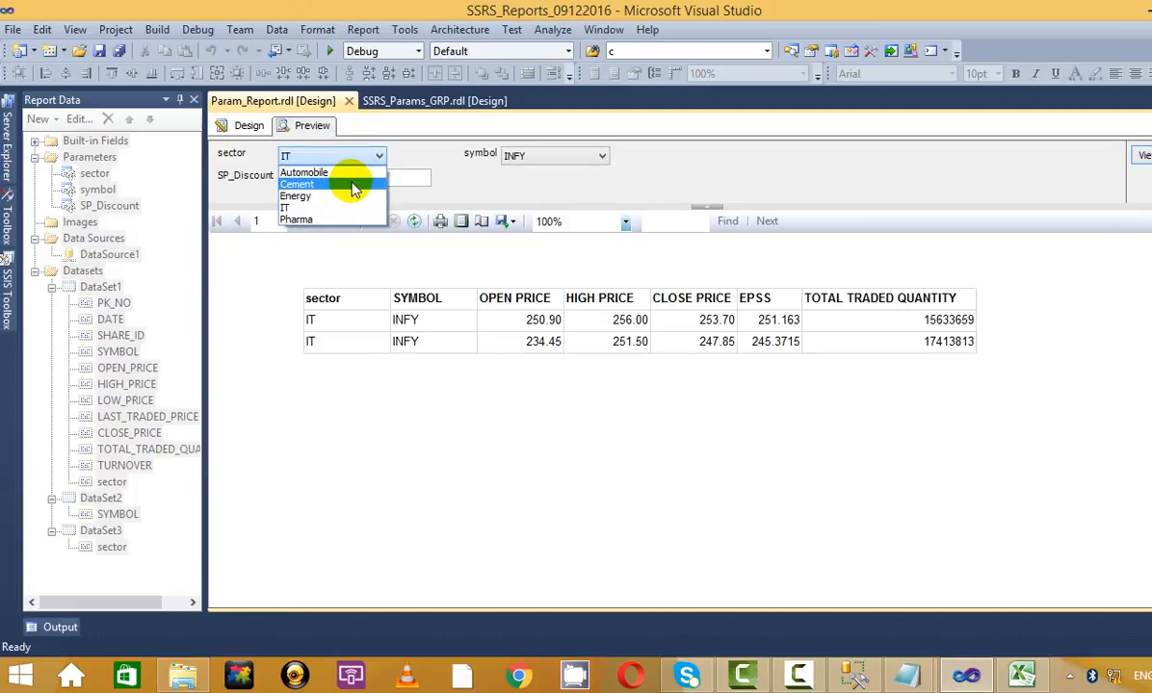
pyautogui.click(838, 481)
# - Switch to the untitled Notepad notes to review the Multilevel Parameter entry, and return to the report in Visual Studio
pyautogui.click(906, 674)
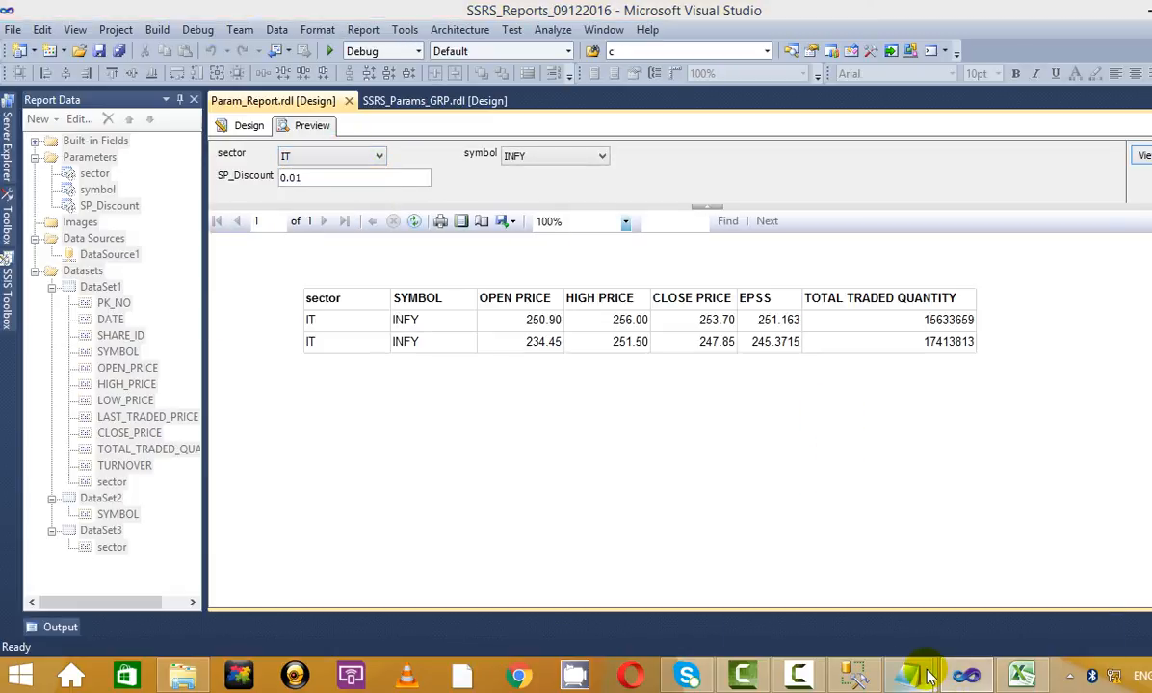
pyautogui.click(841, 592)
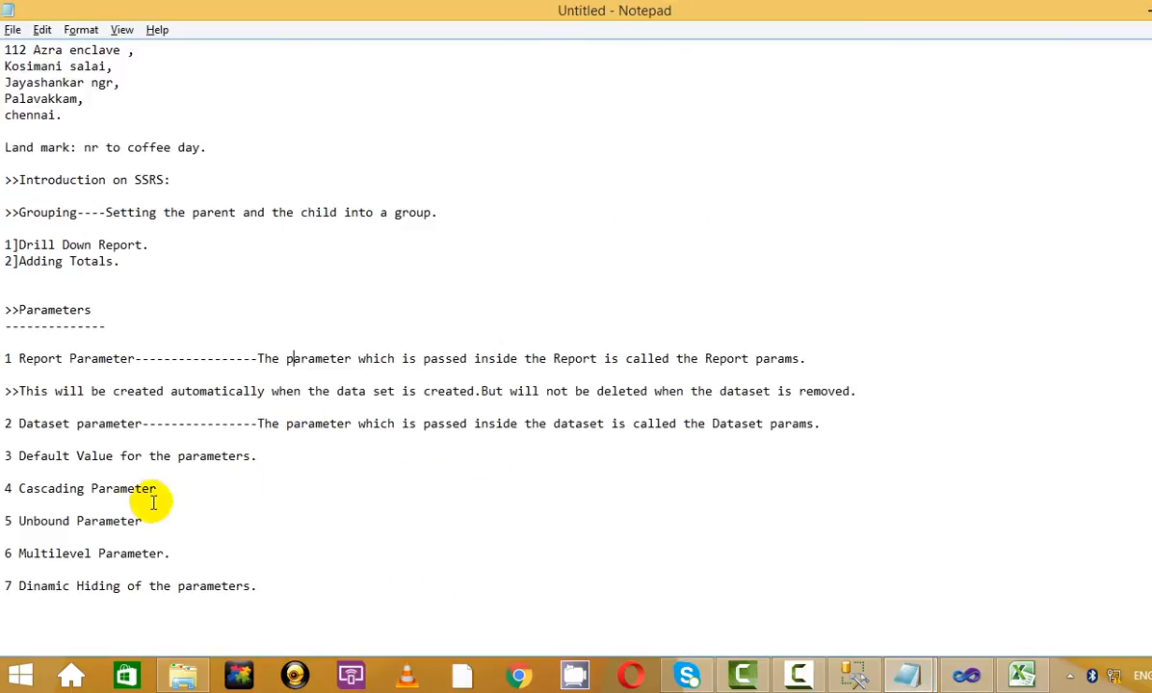
pyautogui.moveTo(10, 554); pyautogui.dragTo(164, 553)
pyautogui.click(200, 558)
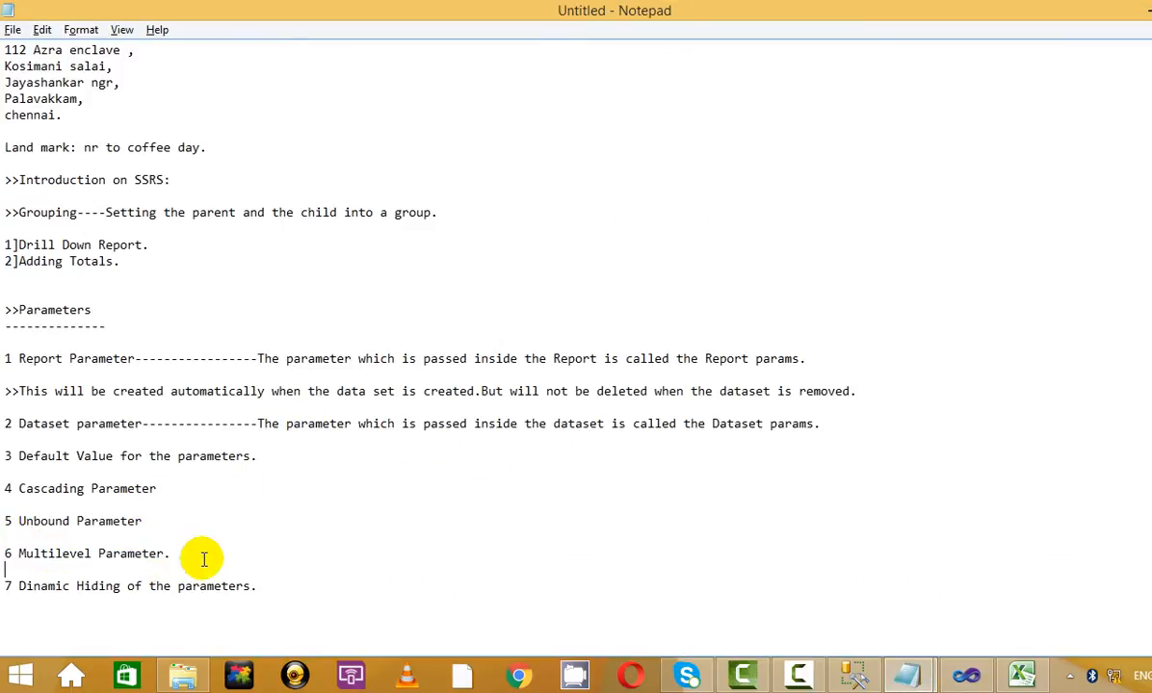
pyautogui.click(1145, 7)
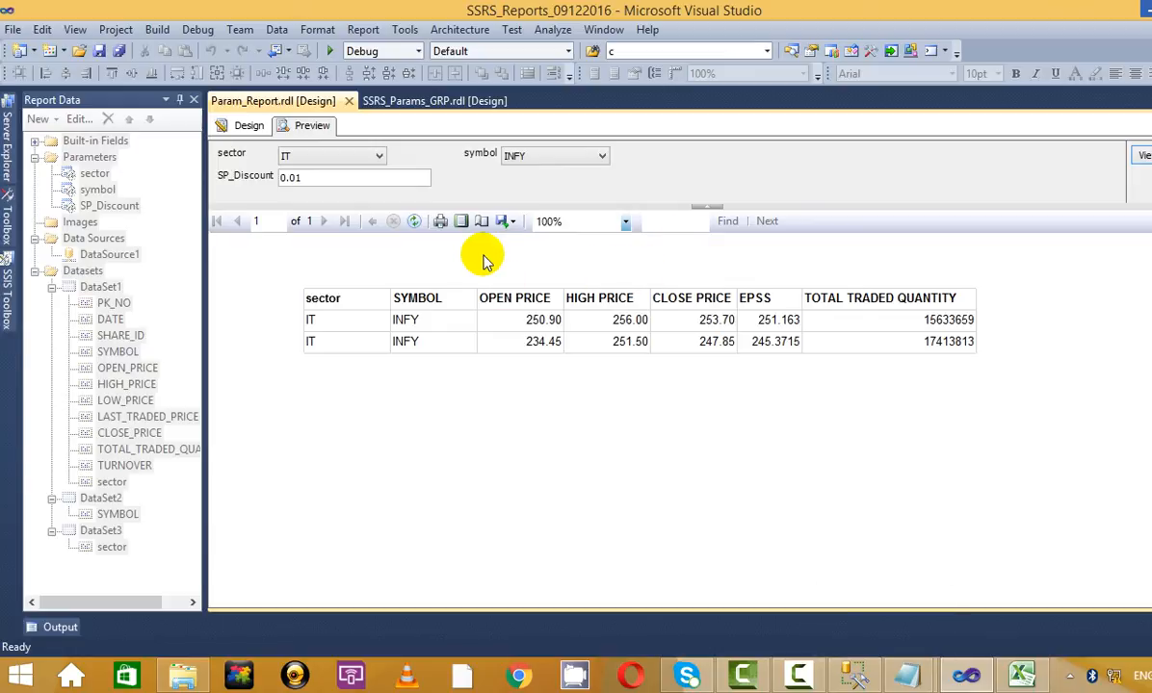
# - Return to the report design and allow multiple values for the sector parameter, checking its available and default values
pyautogui.click(313, 158)
pyautogui.click(285, 129)
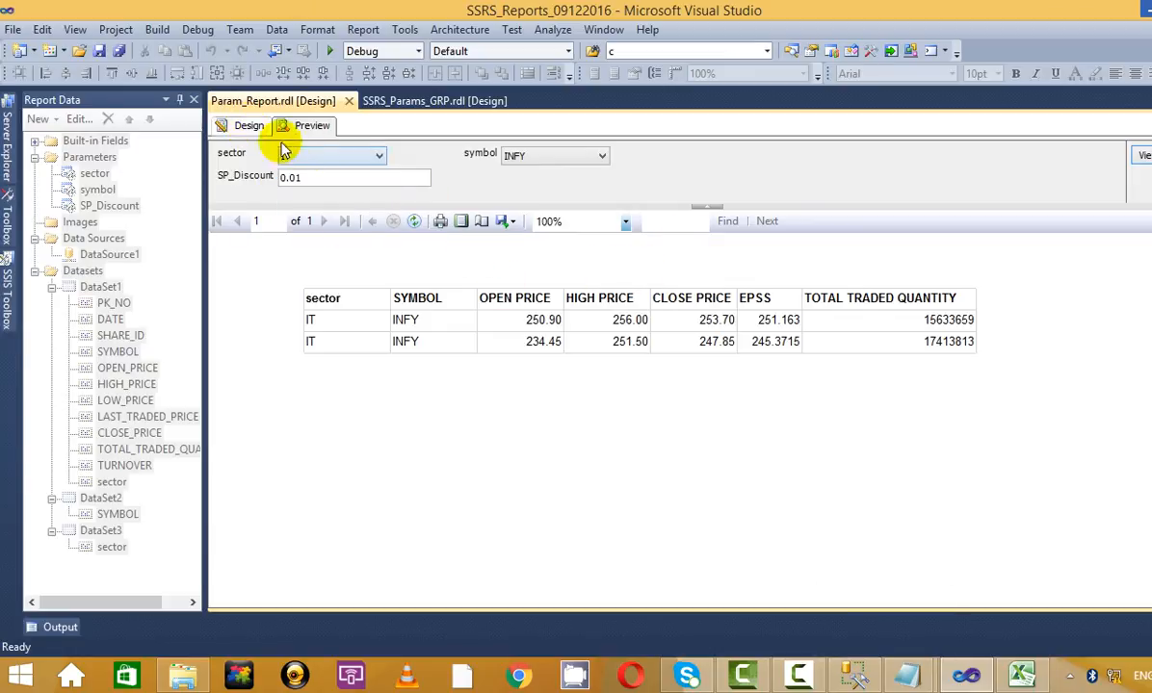
pyautogui.click(248, 126)
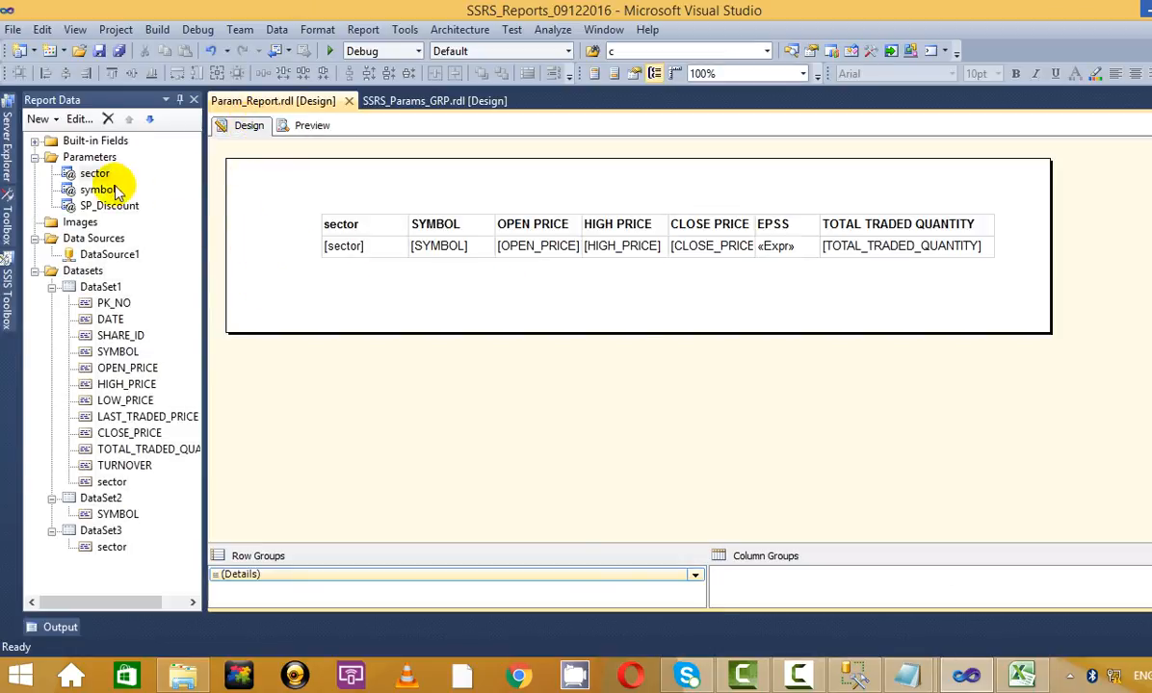
pyautogui.rightClick(94, 174)
pyautogui.click(159, 212)
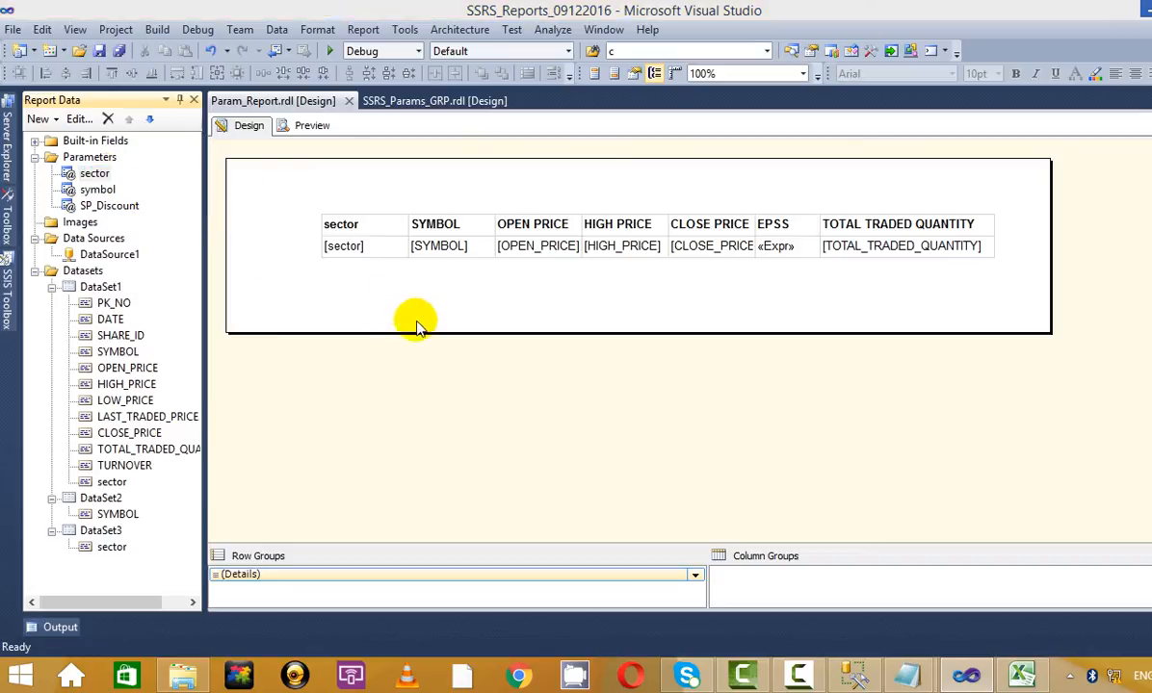
pyautogui.click(505, 375)
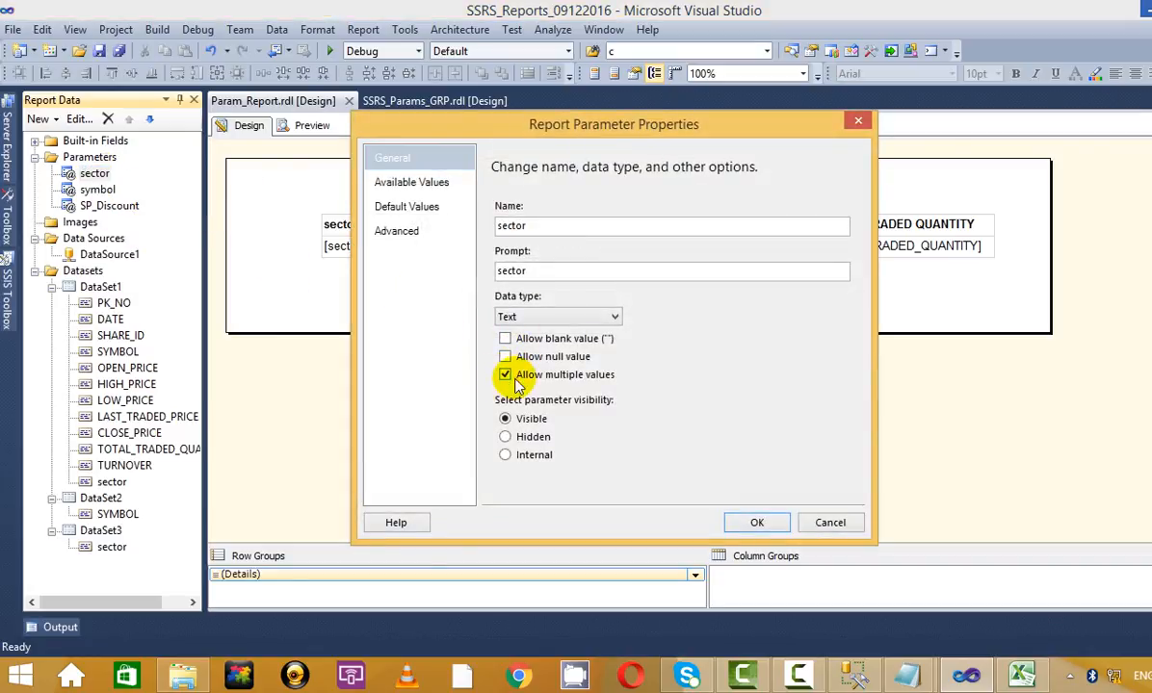
pyautogui.click(426, 187)
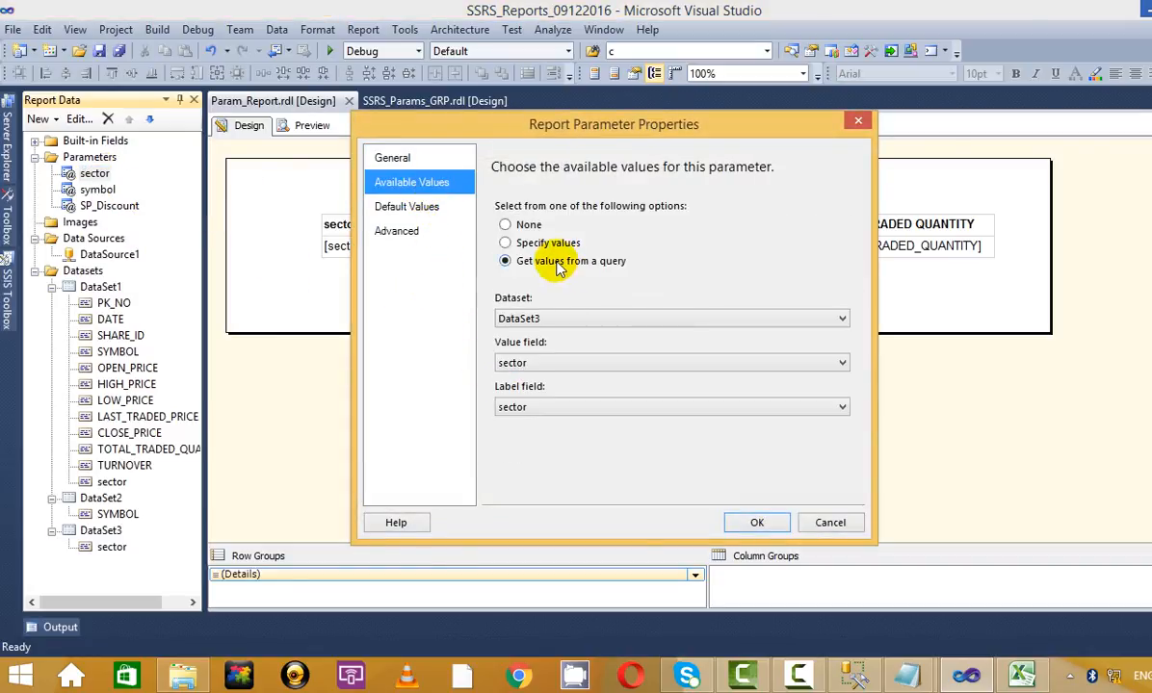
pyautogui.click(424, 205)
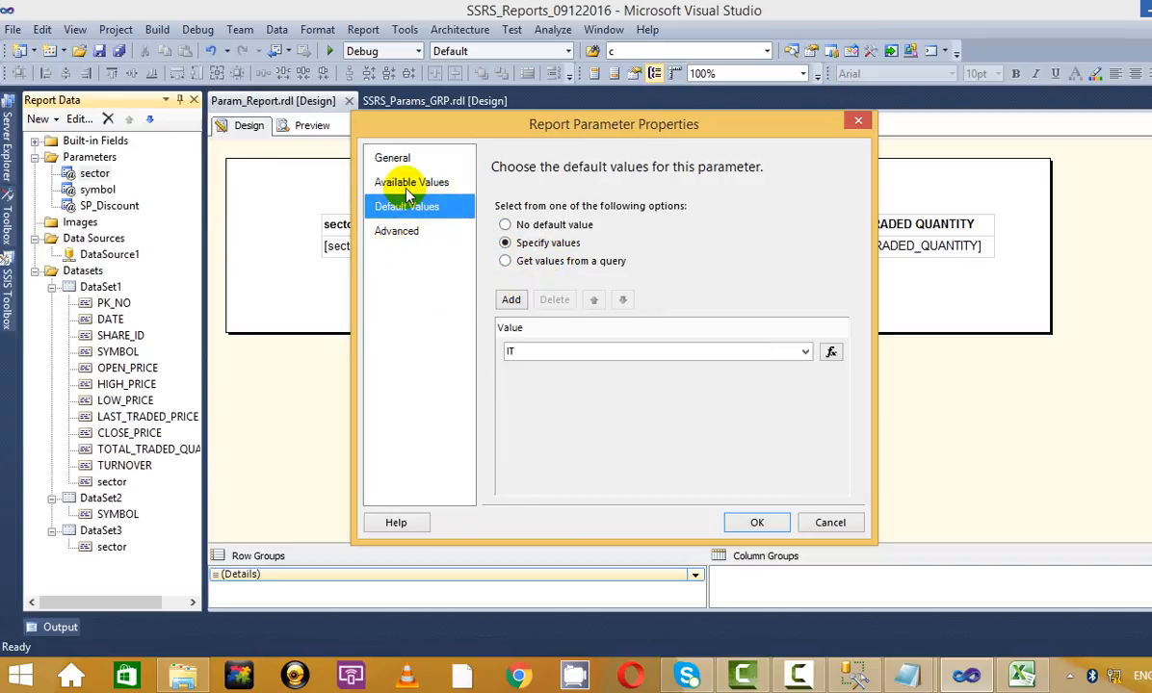
pyautogui.click(392, 157)
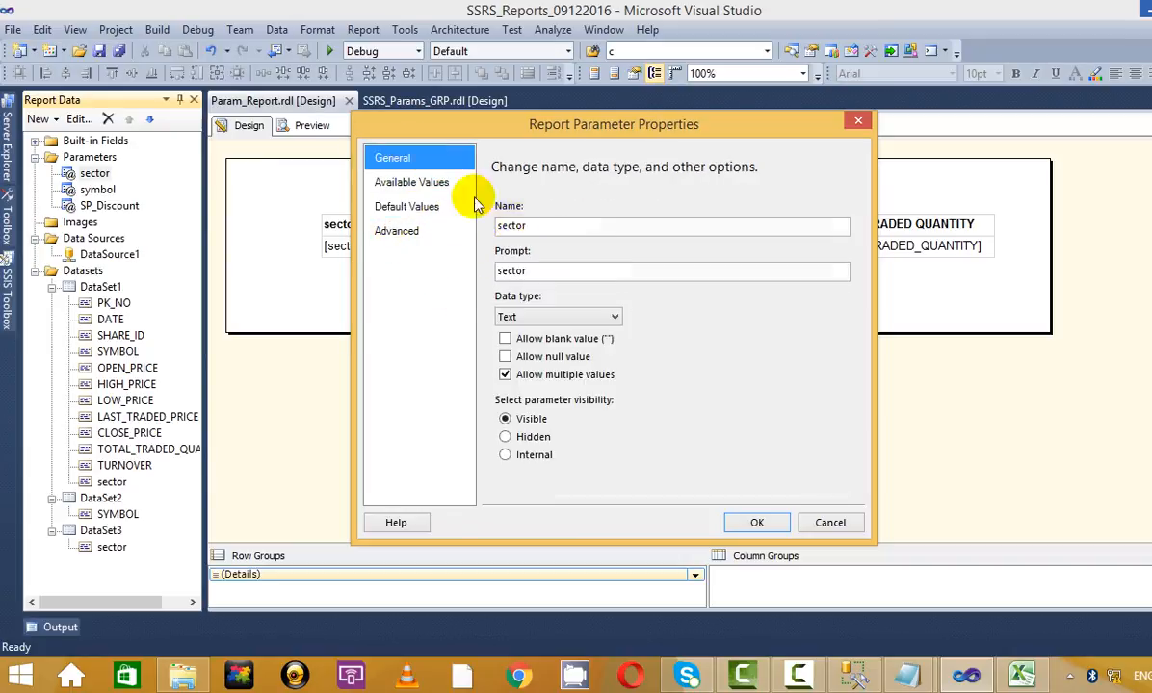
pyautogui.click(752, 520)
# - Allow multiple values for the symbol parameter
pyautogui.click(99, 191)
pyautogui.rightClick(106, 196)
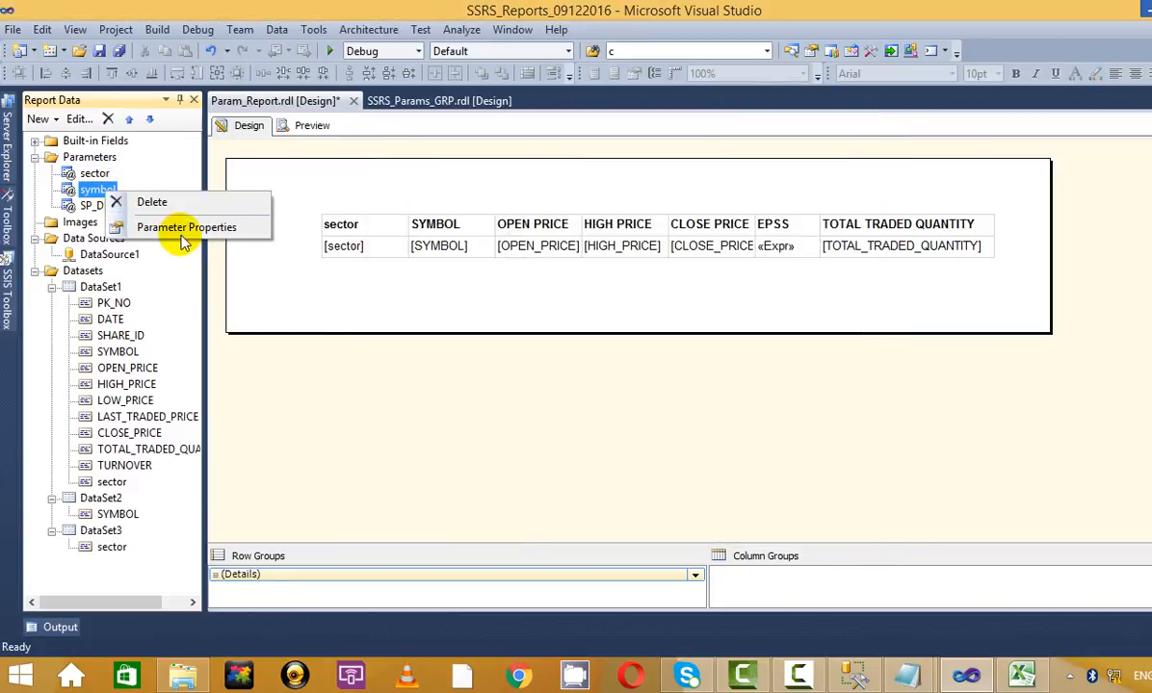
pyautogui.click(179, 227)
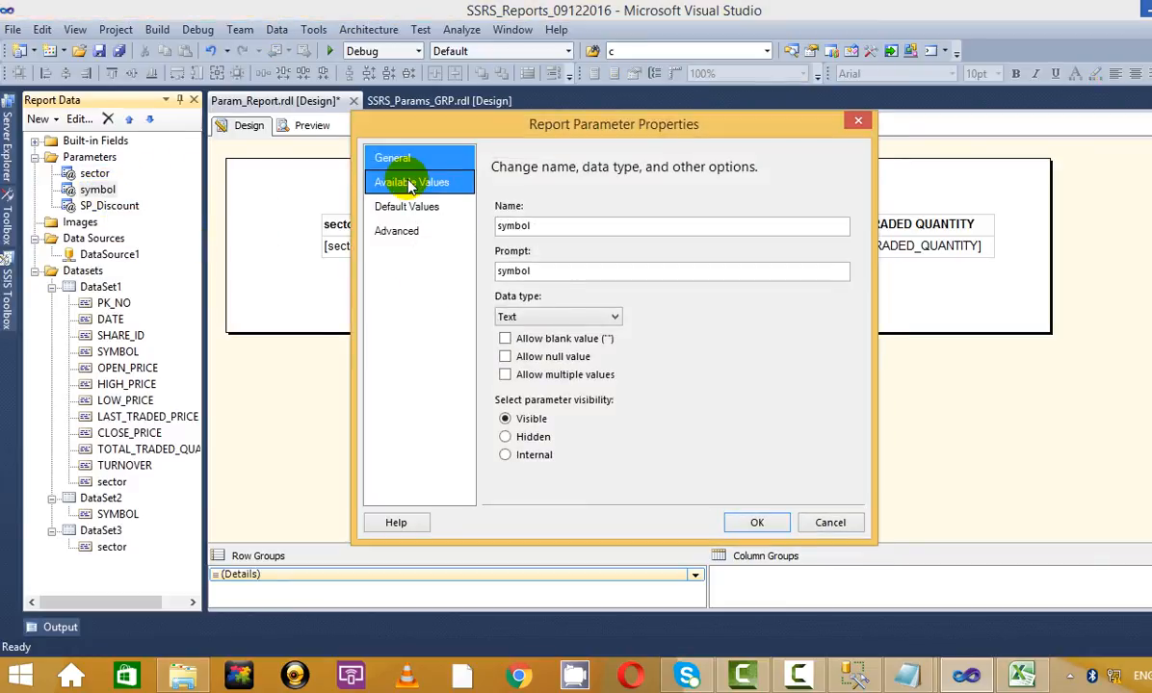
pyautogui.click(505, 374)
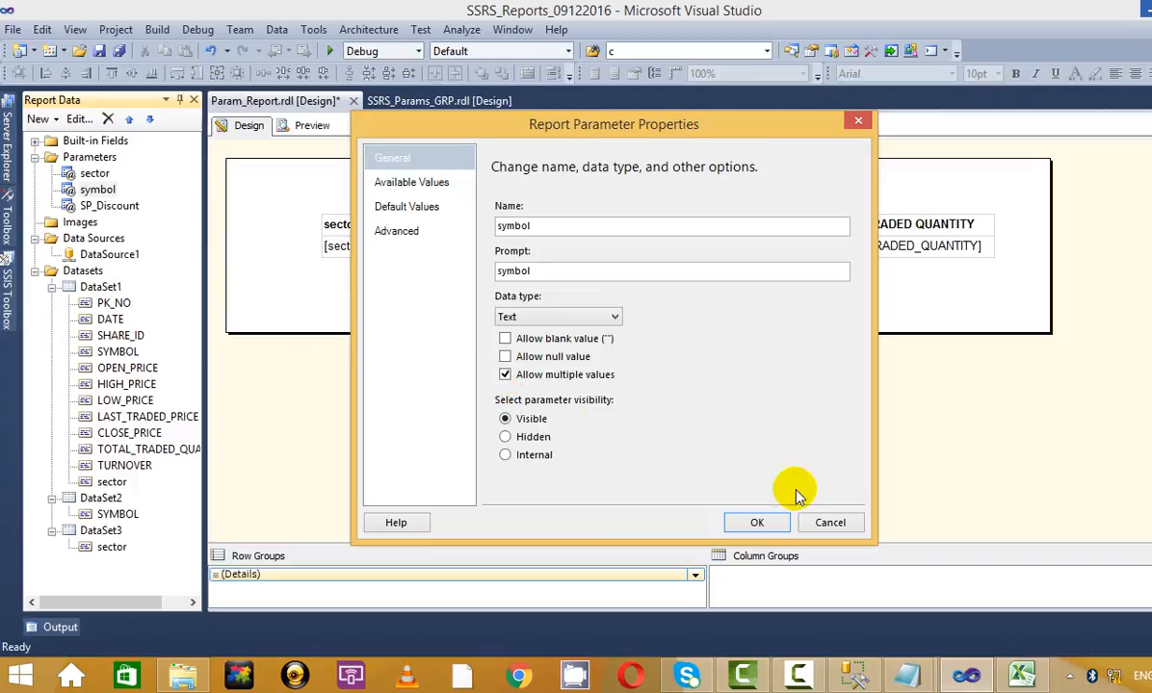
pyautogui.click(757, 523)
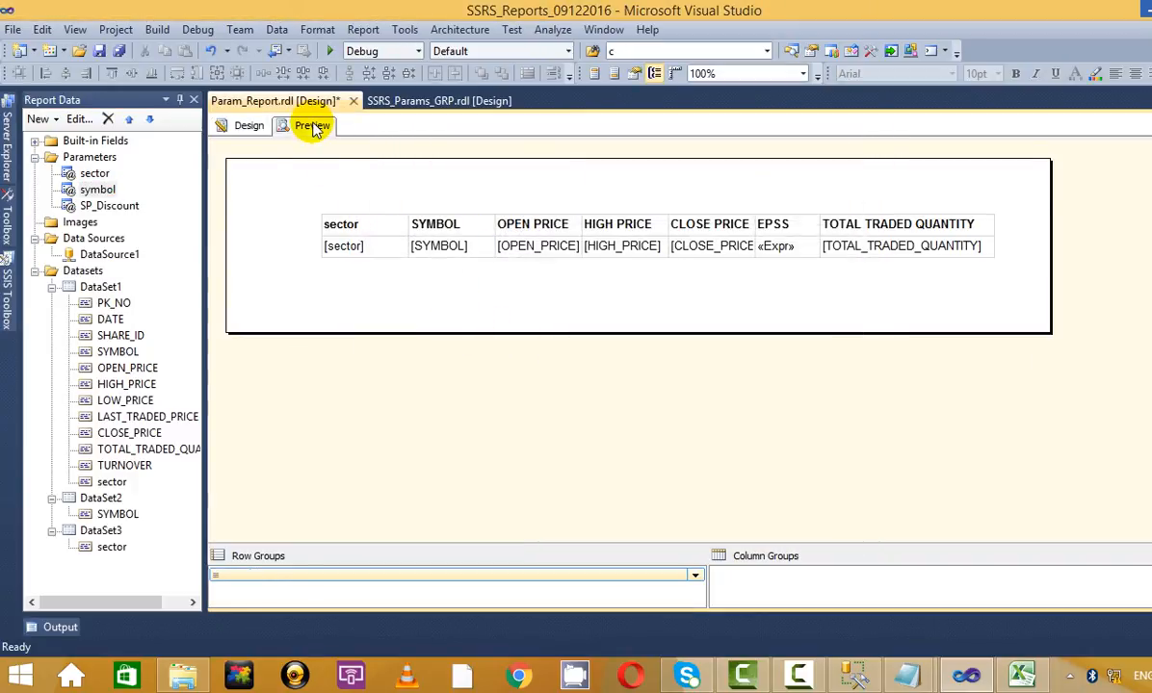
# - Preview the report and run it with both Automobile and IT selected for the sector parameter
pyautogui.click(312, 126)
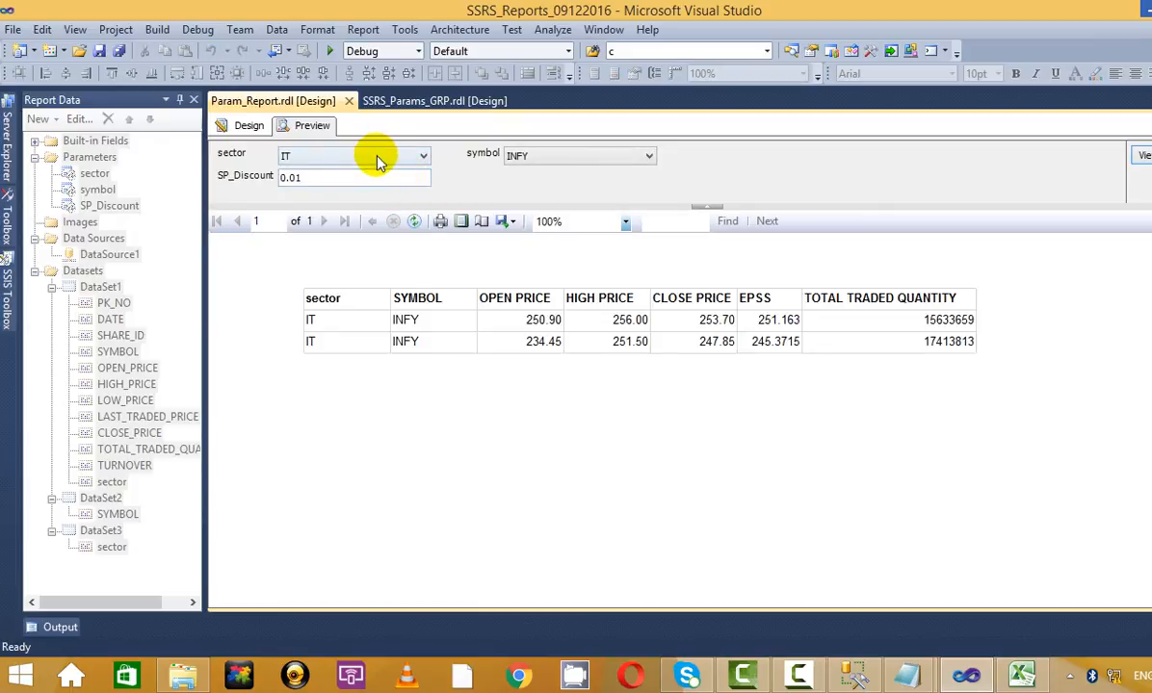
pyautogui.click(377, 157)
pyautogui.click(285, 192)
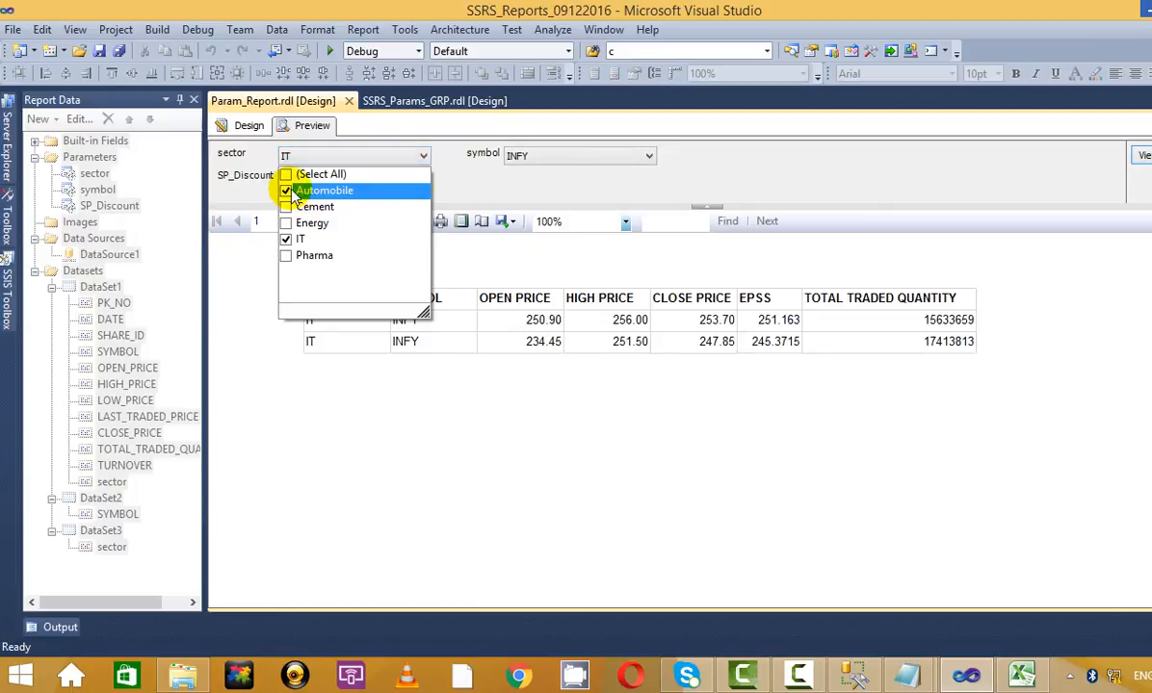
pyautogui.click(861, 184)
pyautogui.click(1141, 156)
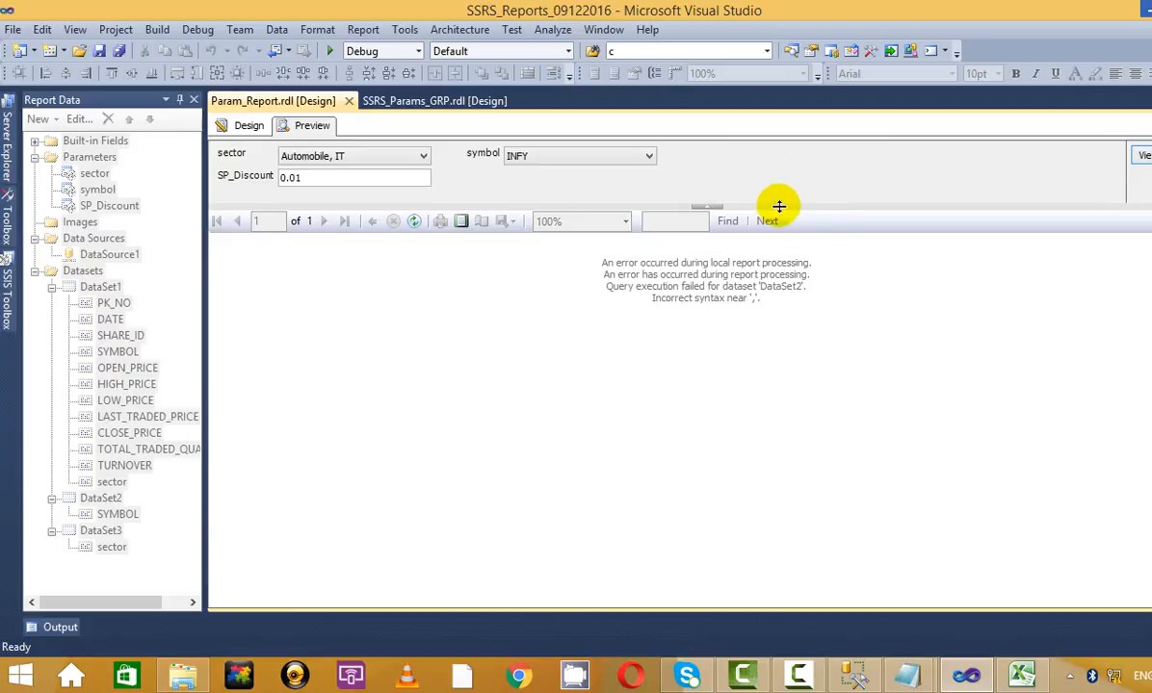
# - Clear Automobile from the sector selection and rerun the report for IT only
pyautogui.click(356, 160)
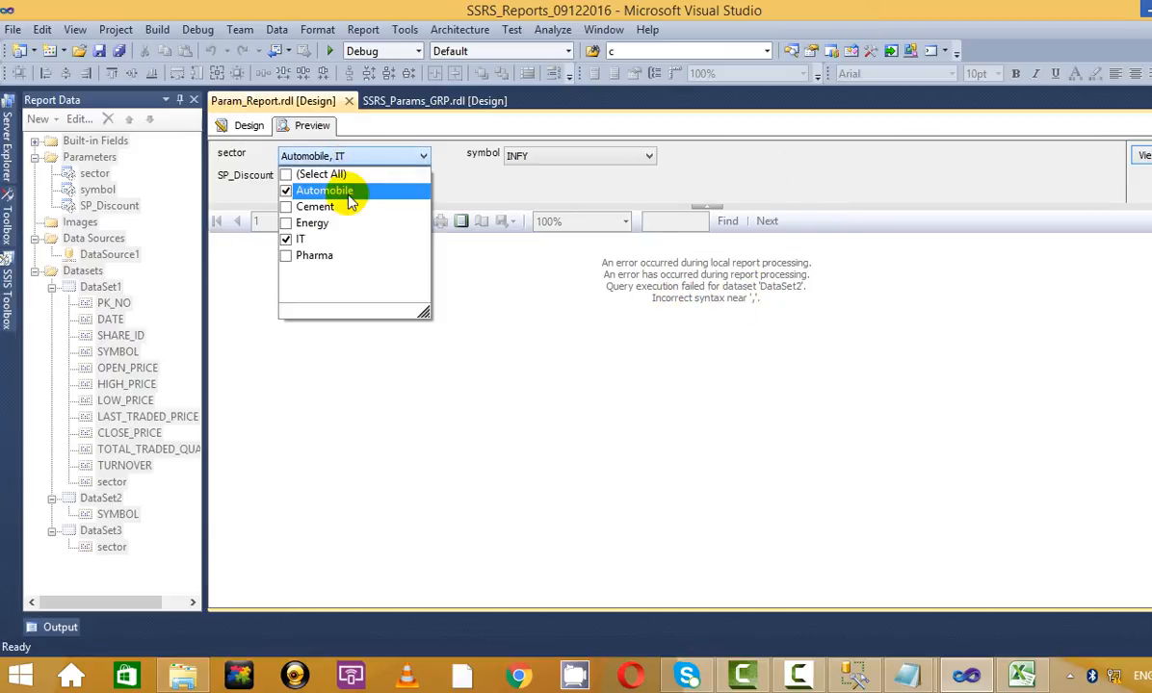
pyautogui.click(286, 190)
pyautogui.click(475, 174)
pyautogui.click(1140, 154)
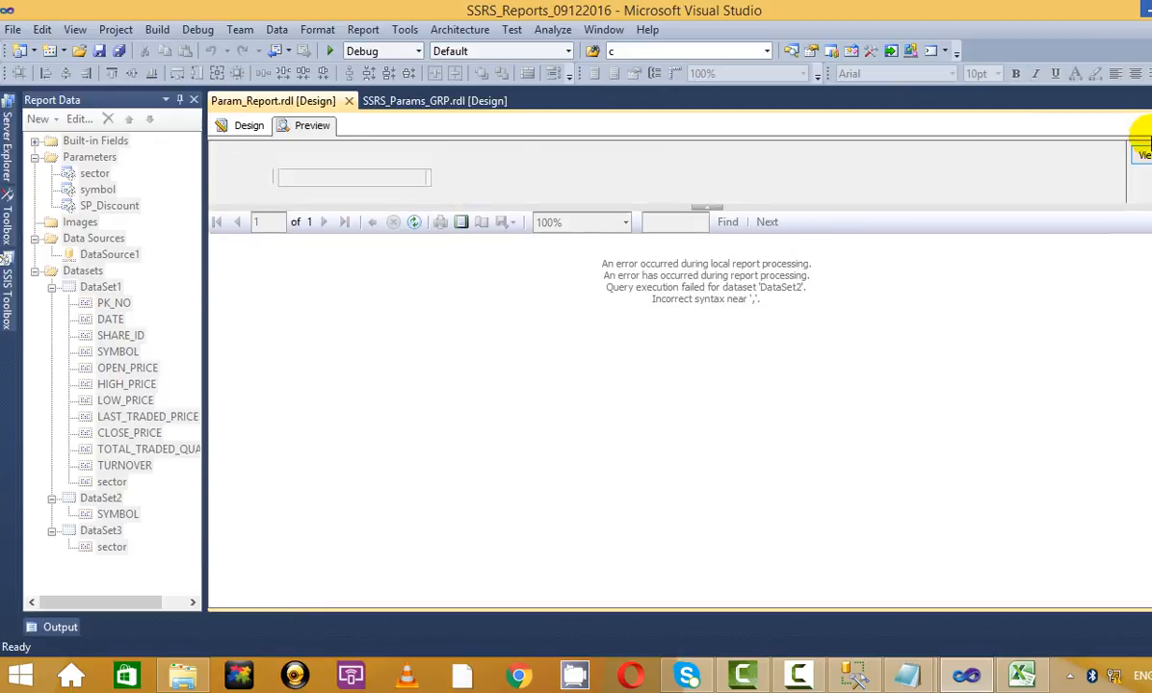
pyautogui.click(1144, 156)
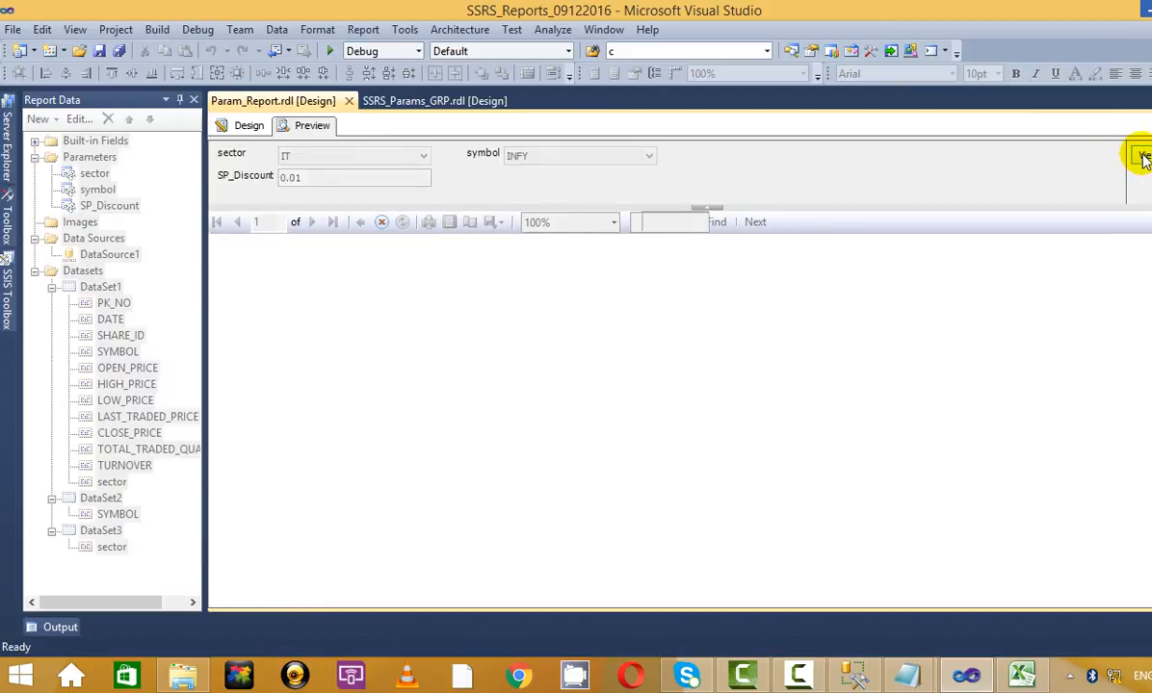
pyautogui.click(253, 127)
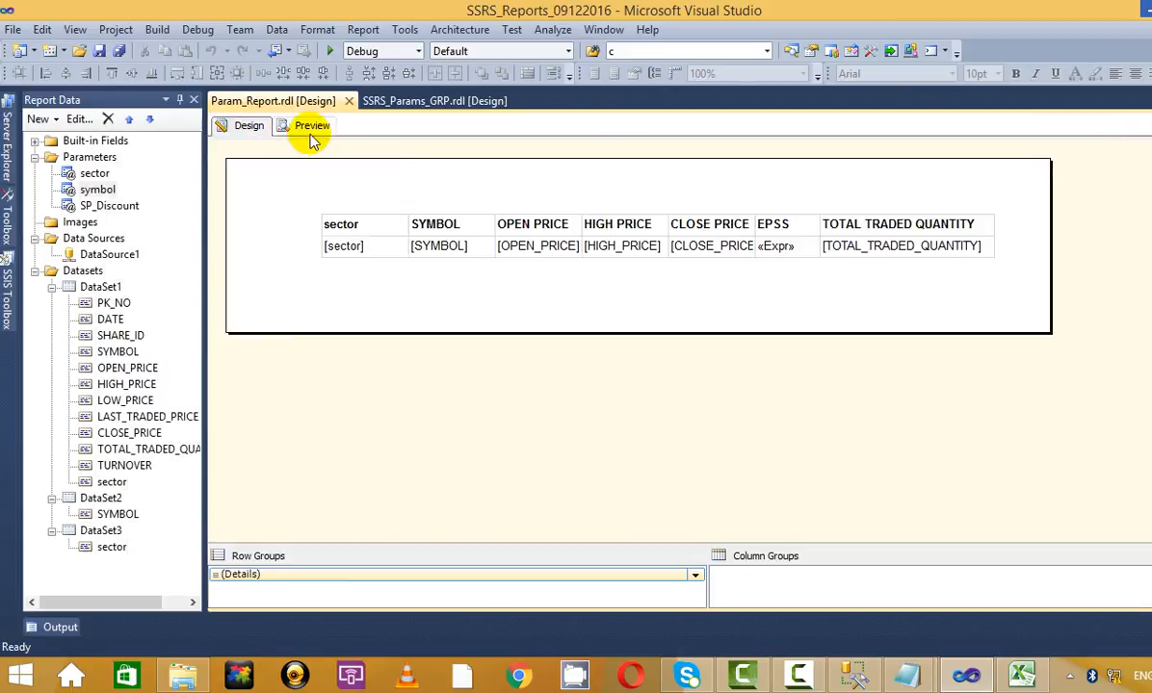
pyautogui.click(97, 287)
pyautogui.rightClick(112, 497)
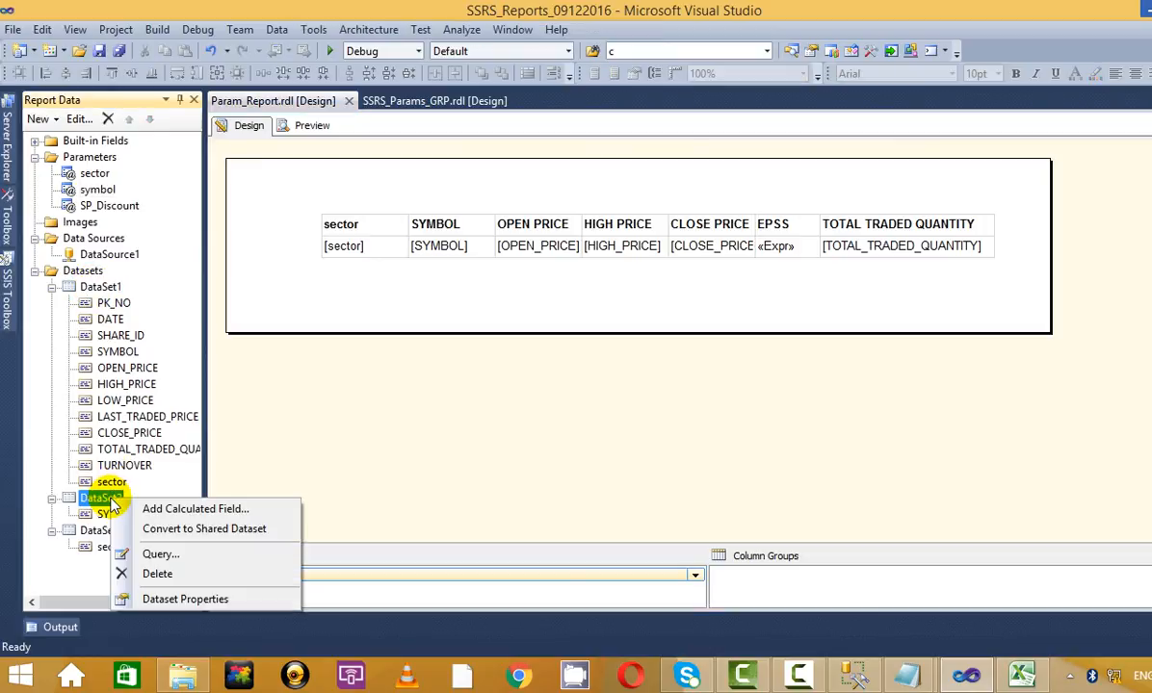
pyautogui.click(98, 281)
pyautogui.rightClick(112, 497)
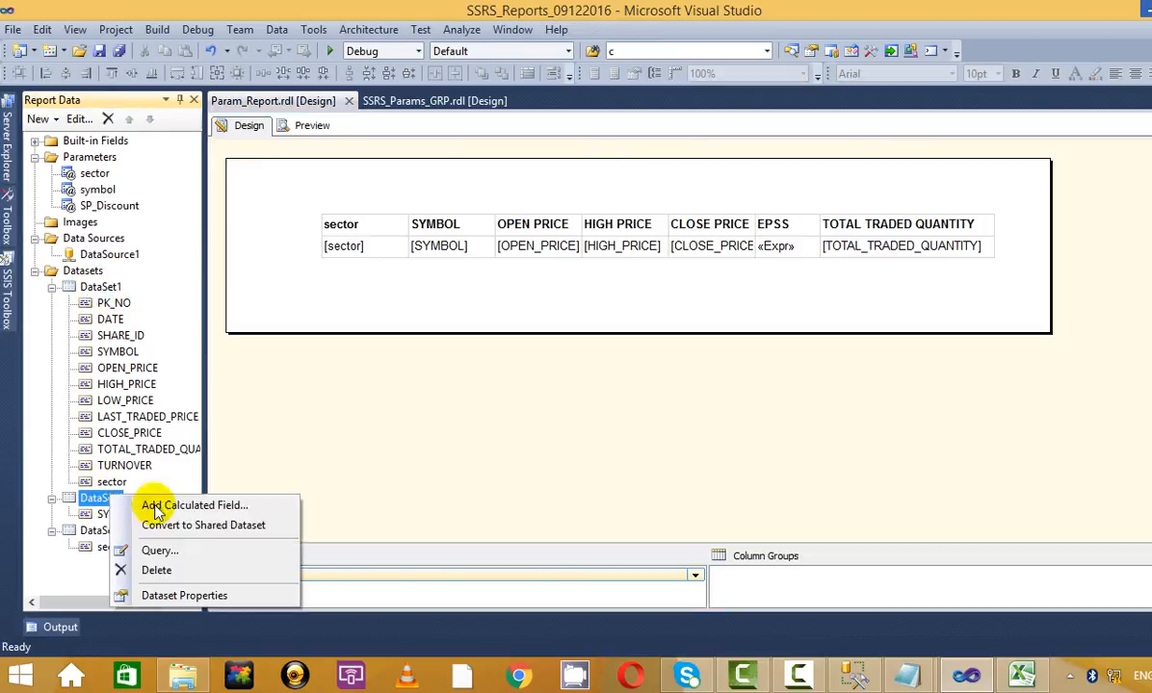
pyautogui.click(197, 558)
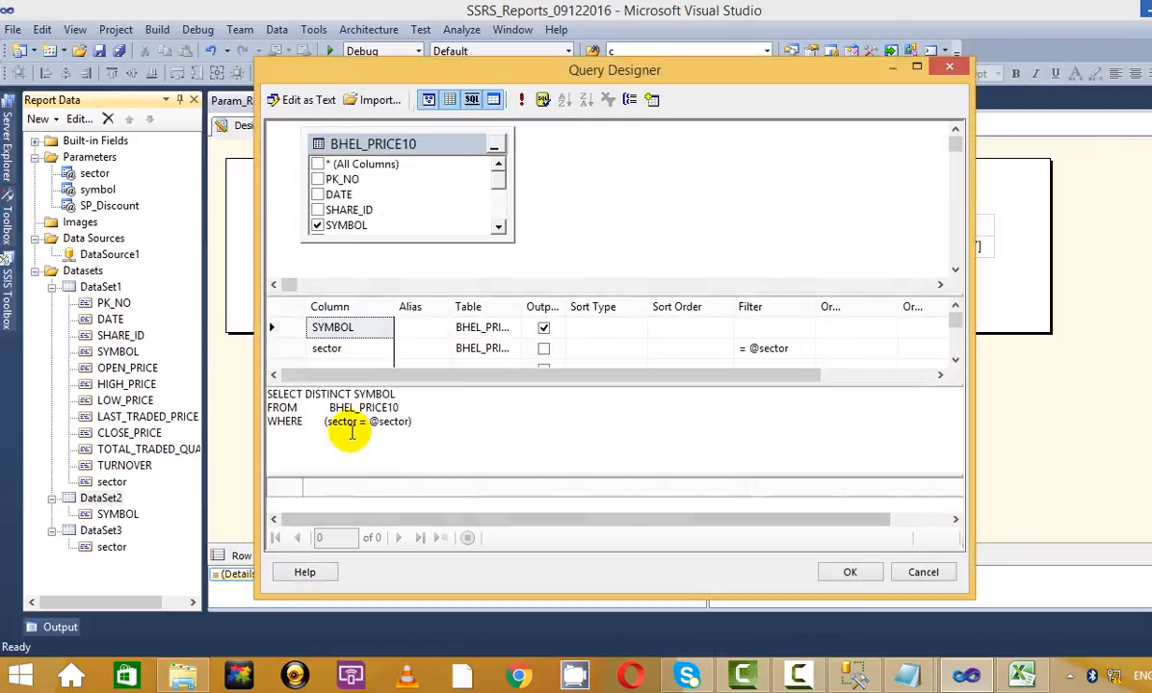
pyautogui.click(367, 421)
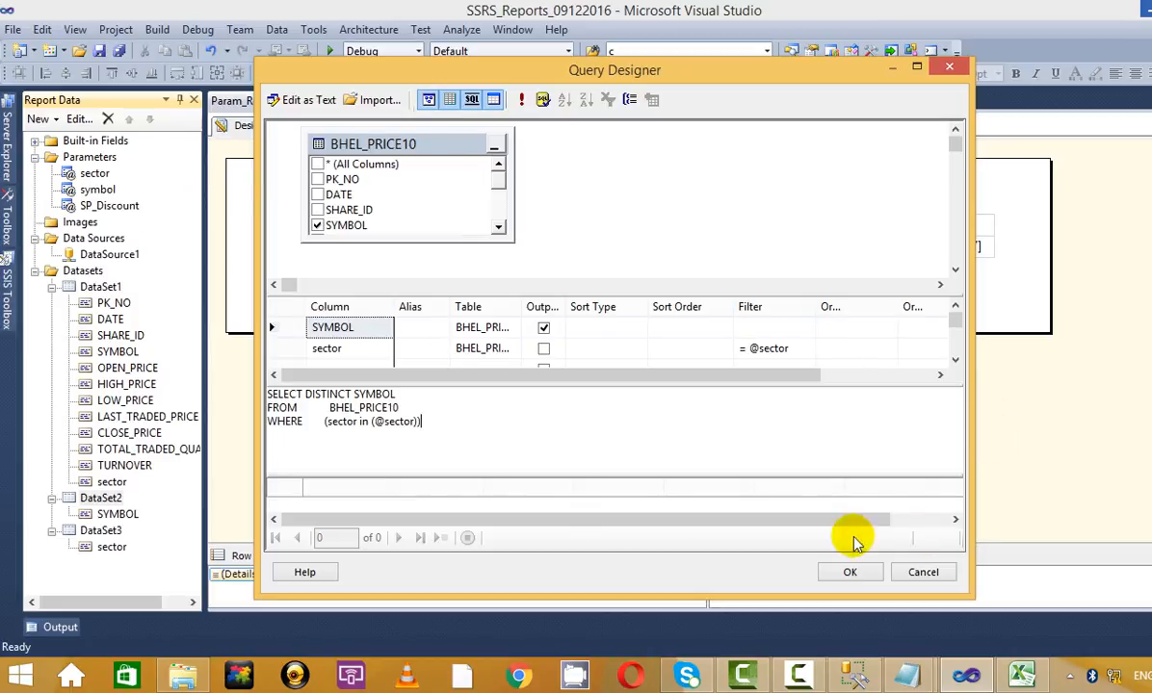
pyautogui.click(849, 572)
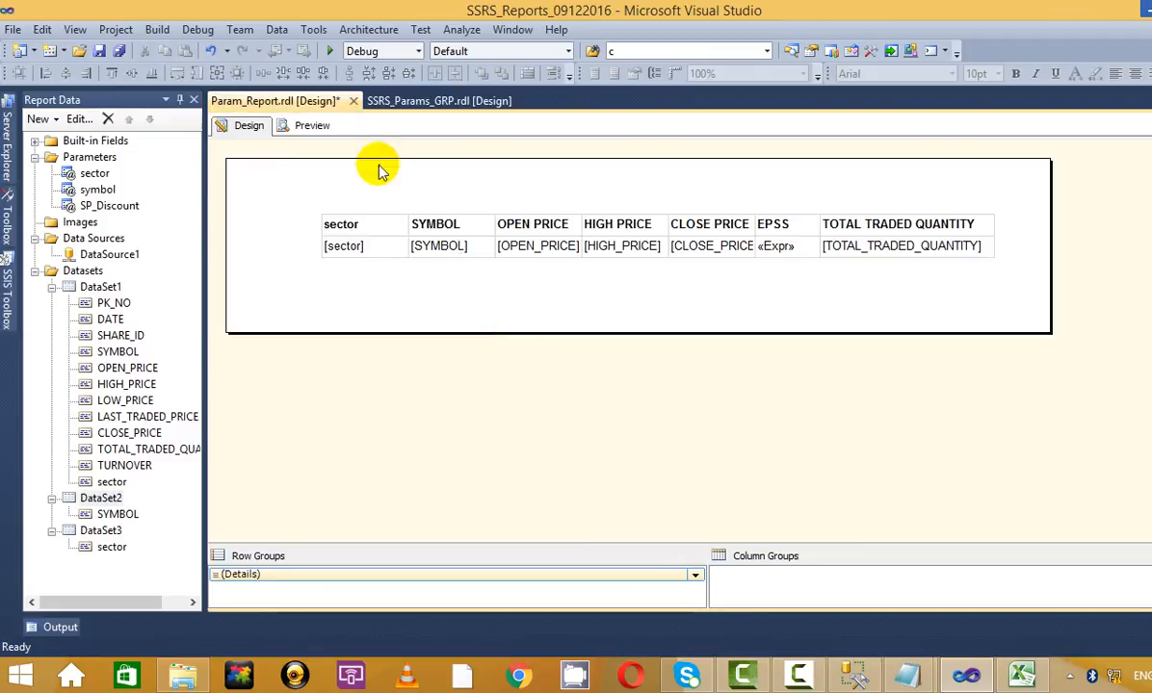
# - Preview the report and run it with both Energy and IT selected for the sector parameter
pyautogui.click(313, 126)
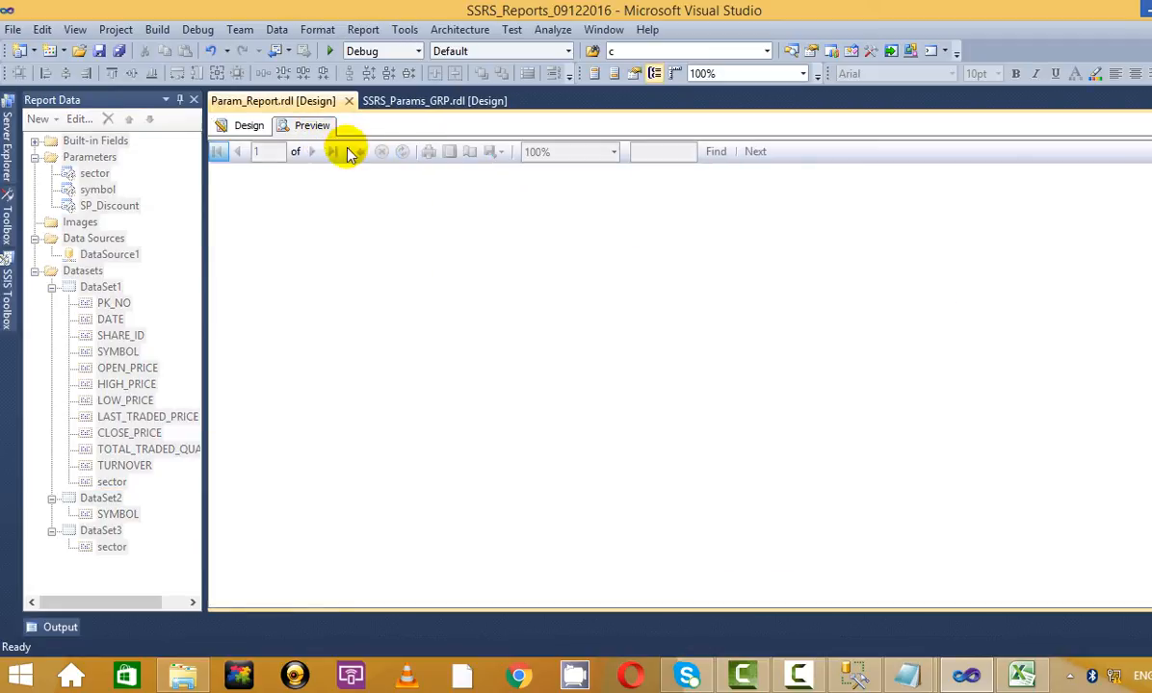
pyautogui.click(392, 165)
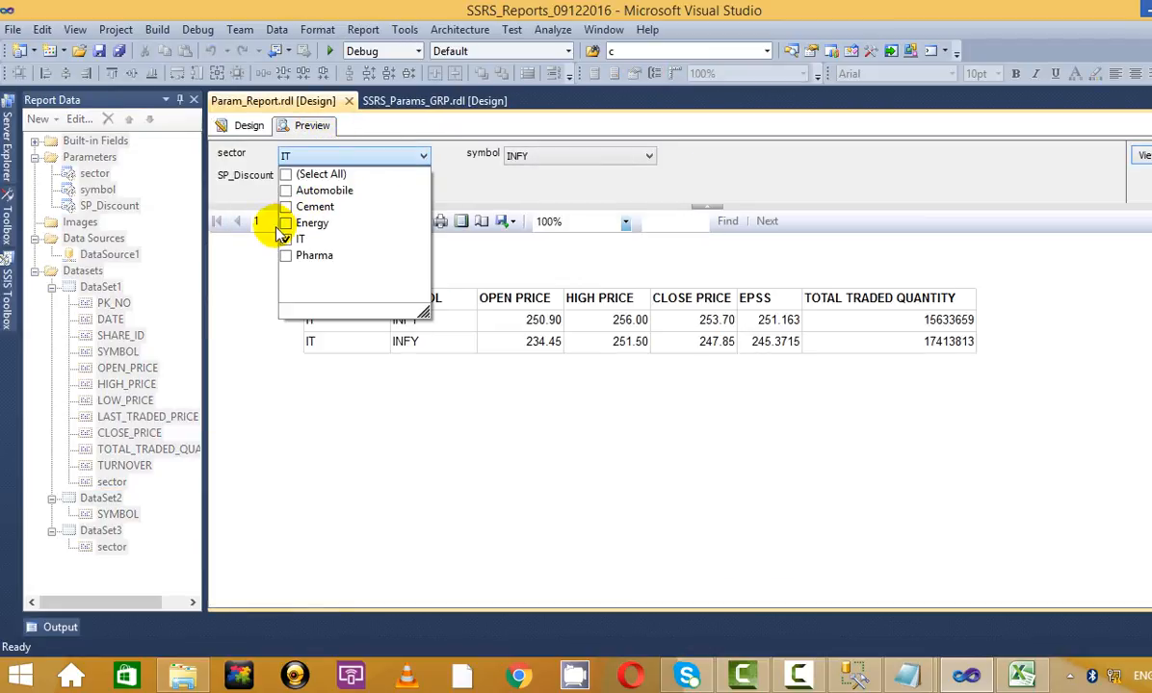
pyautogui.click(286, 224)
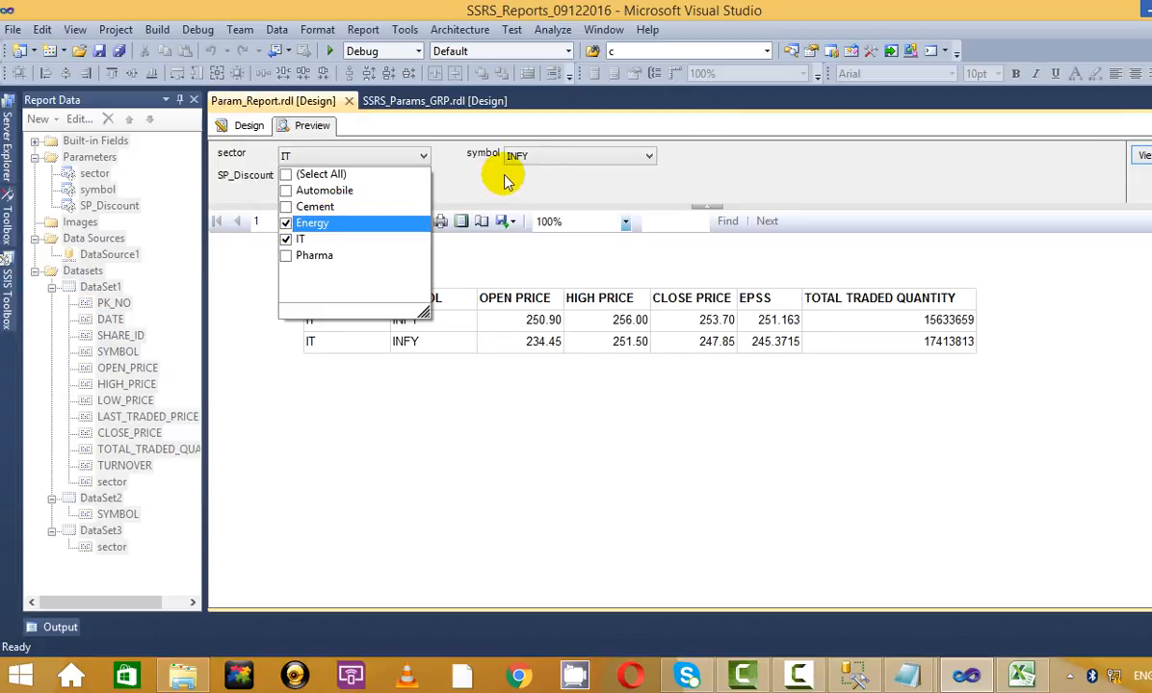
pyautogui.click(1139, 156)
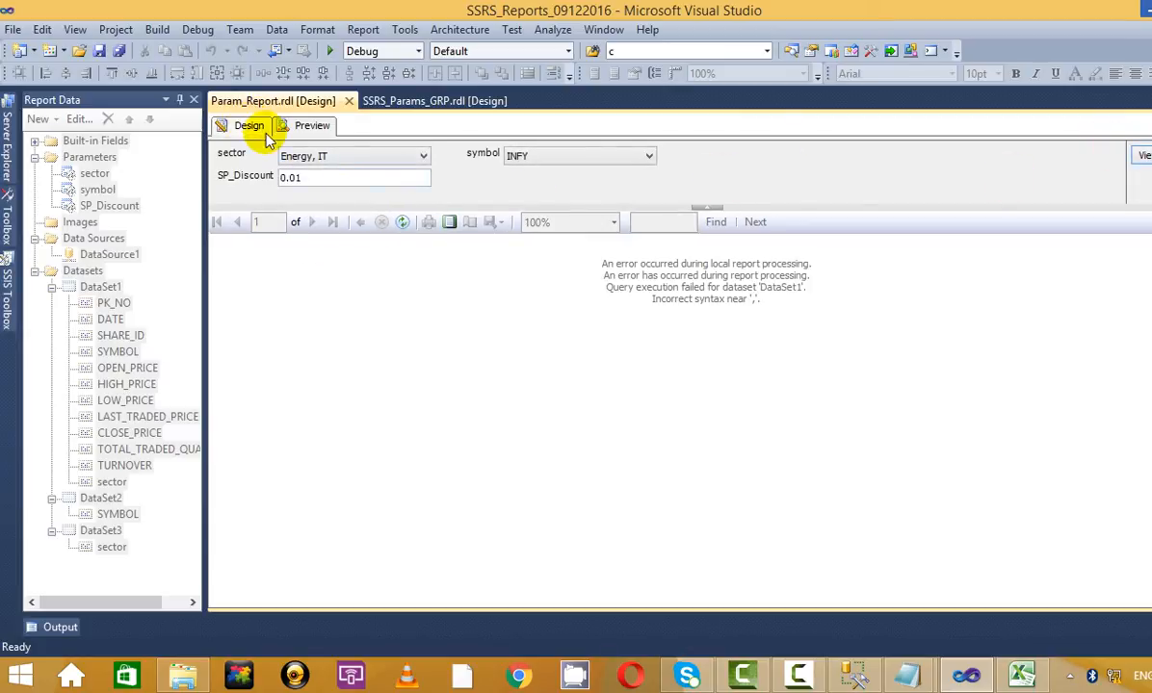
# - Remove Energy from the sector selection and rerun the report for IT only
pyautogui.click(327, 156)
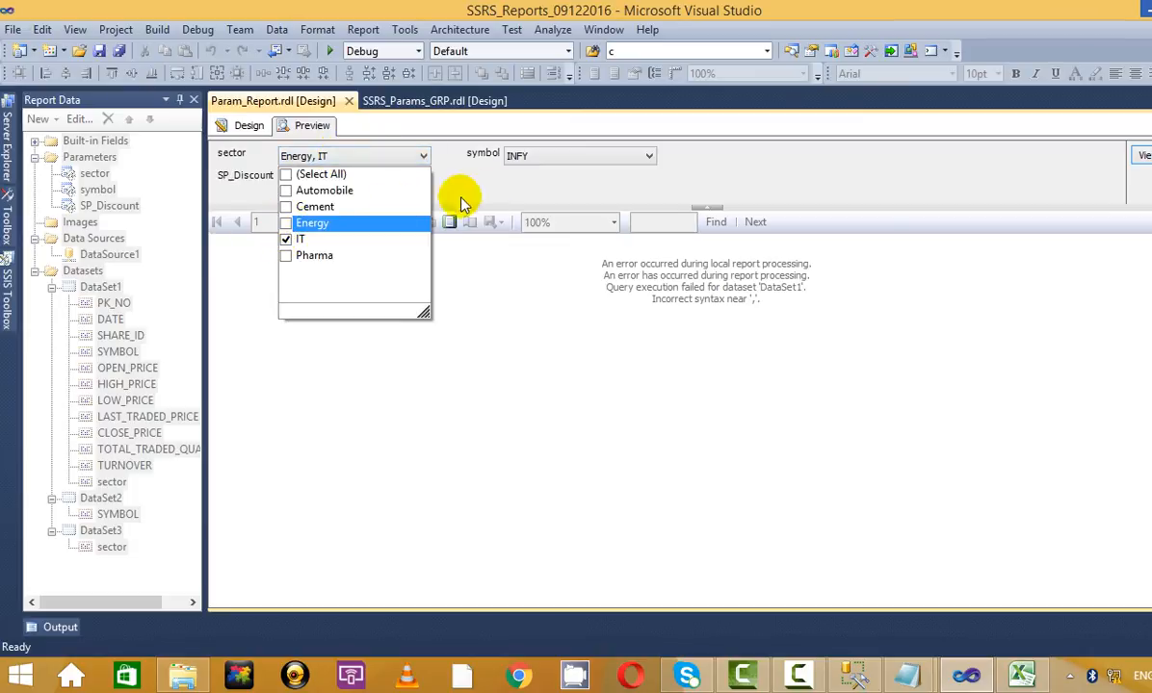
pyautogui.click(497, 166)
pyautogui.click(1142, 156)
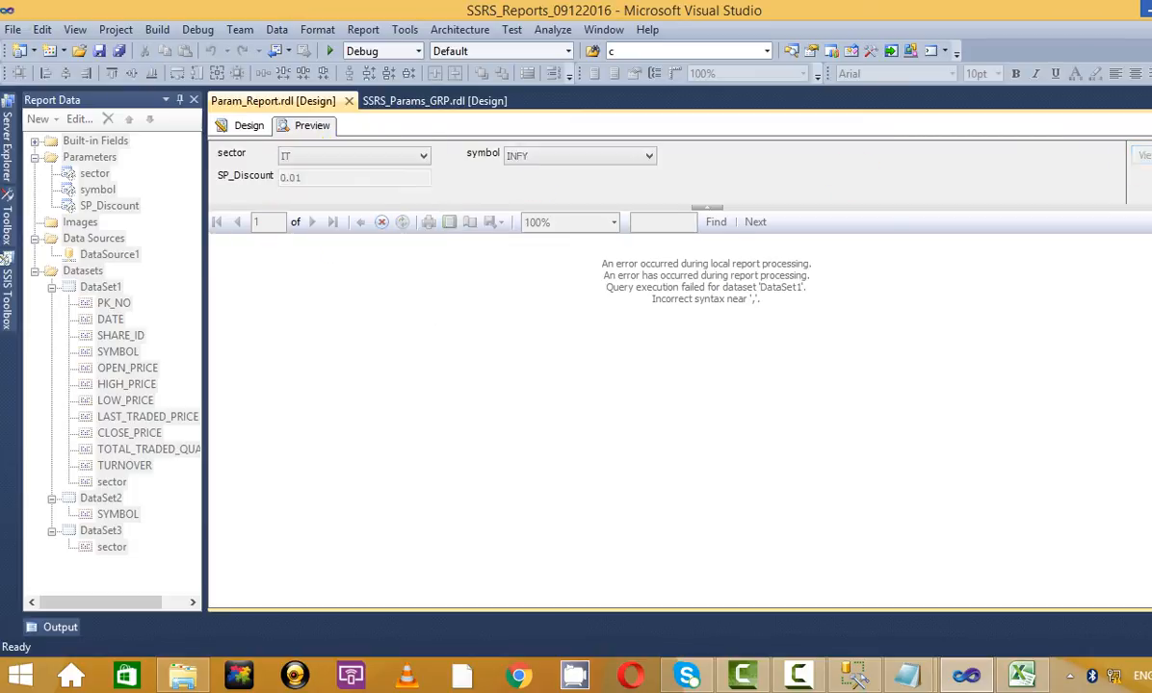
pyautogui.click(249, 125)
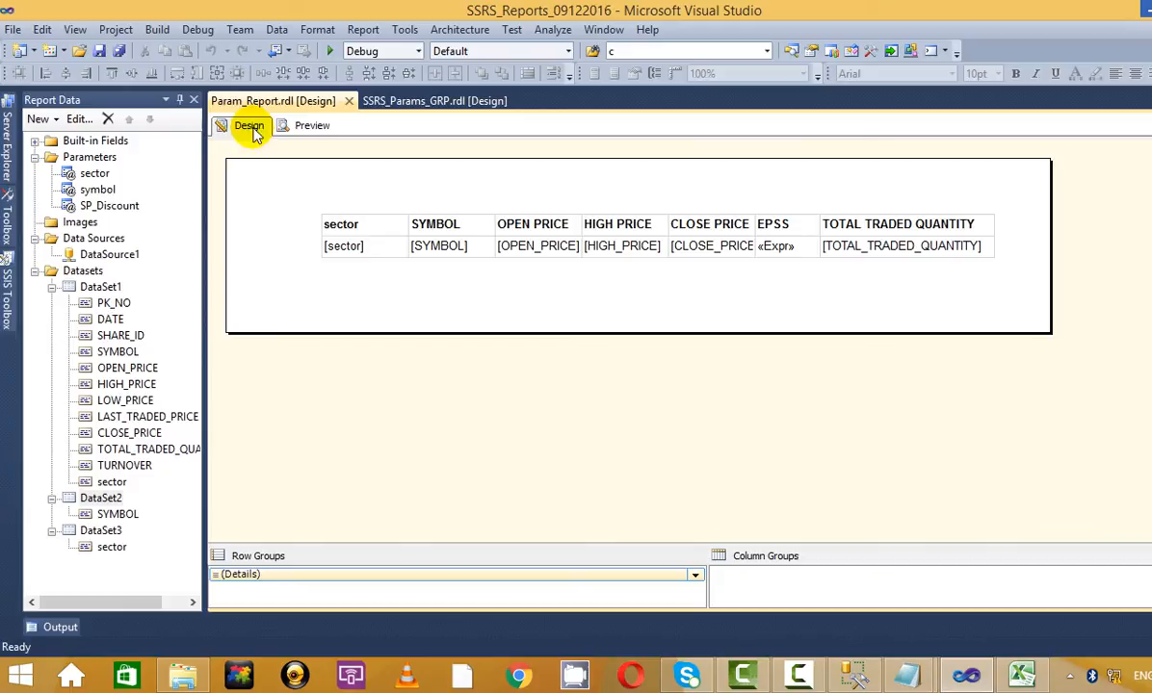
pyautogui.click(94, 287)
pyautogui.rightClick(94, 287)
pyautogui.click(193, 339)
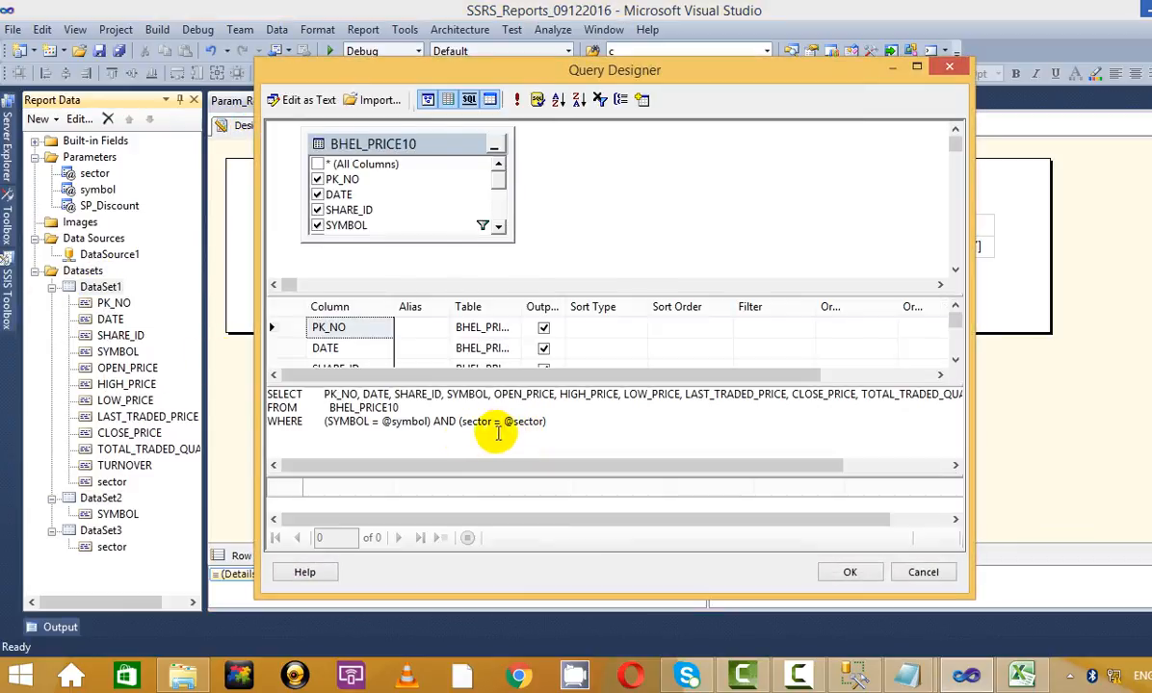
pyautogui.click(374, 421)
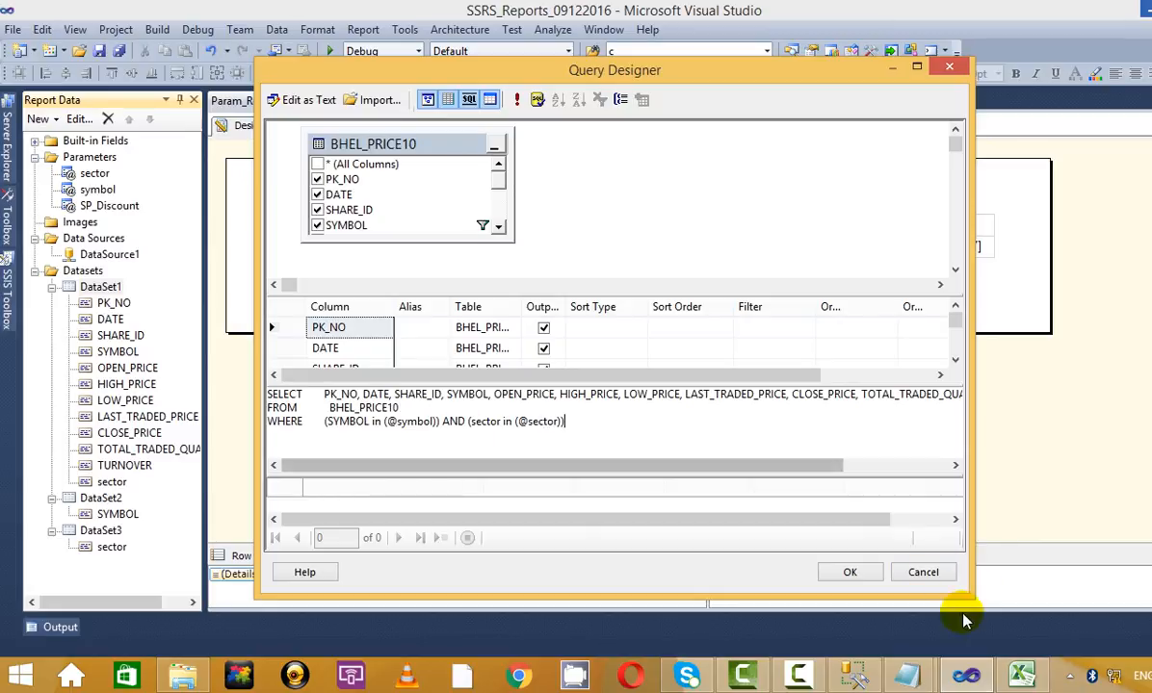
pyautogui.click(867, 572)
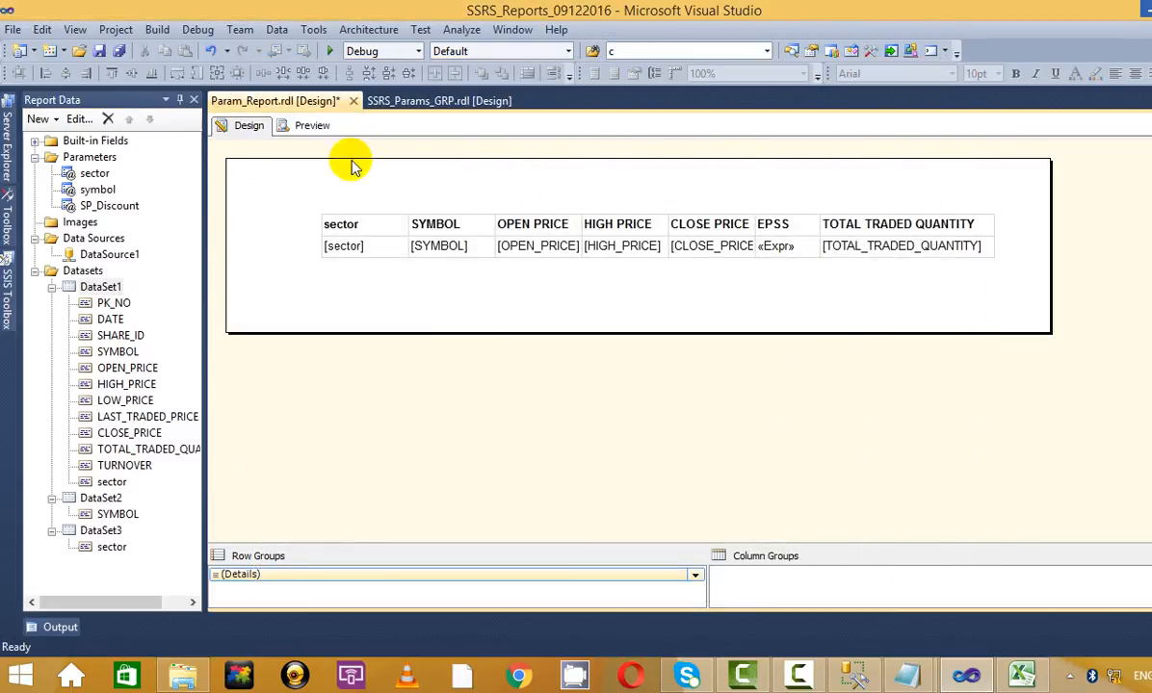
# - Preview the report for sectors Automobile, Cement and IT with symbols ACC, INFY and M&M
pyautogui.click(324, 125)
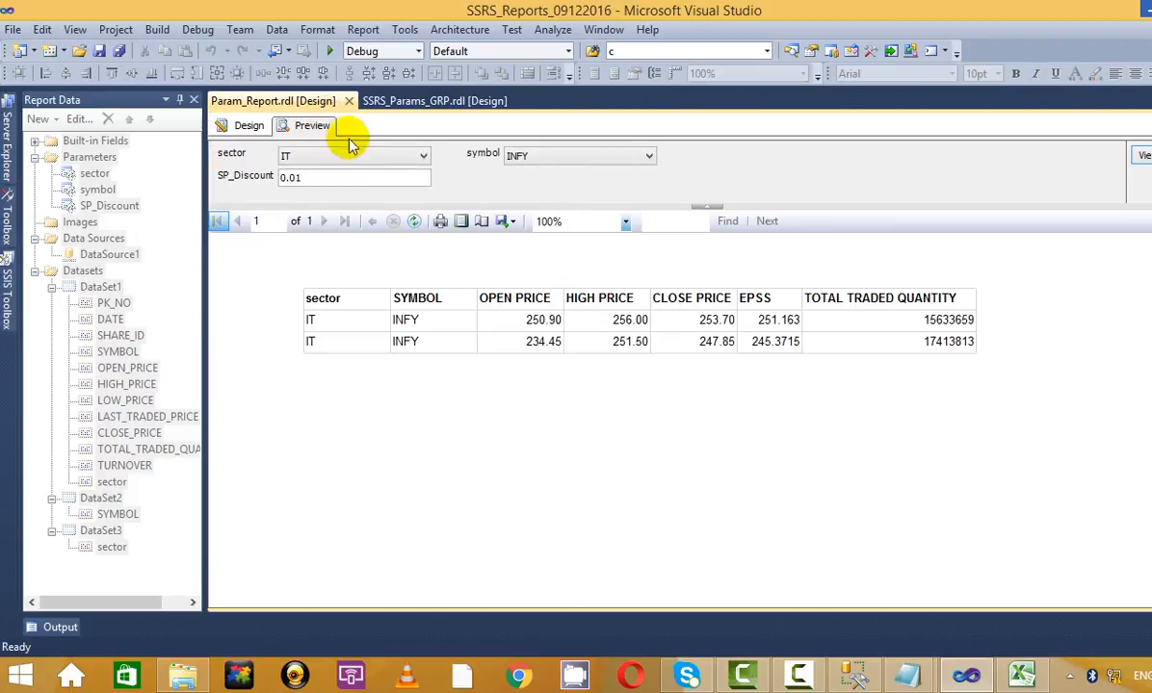
pyautogui.click(349, 156)
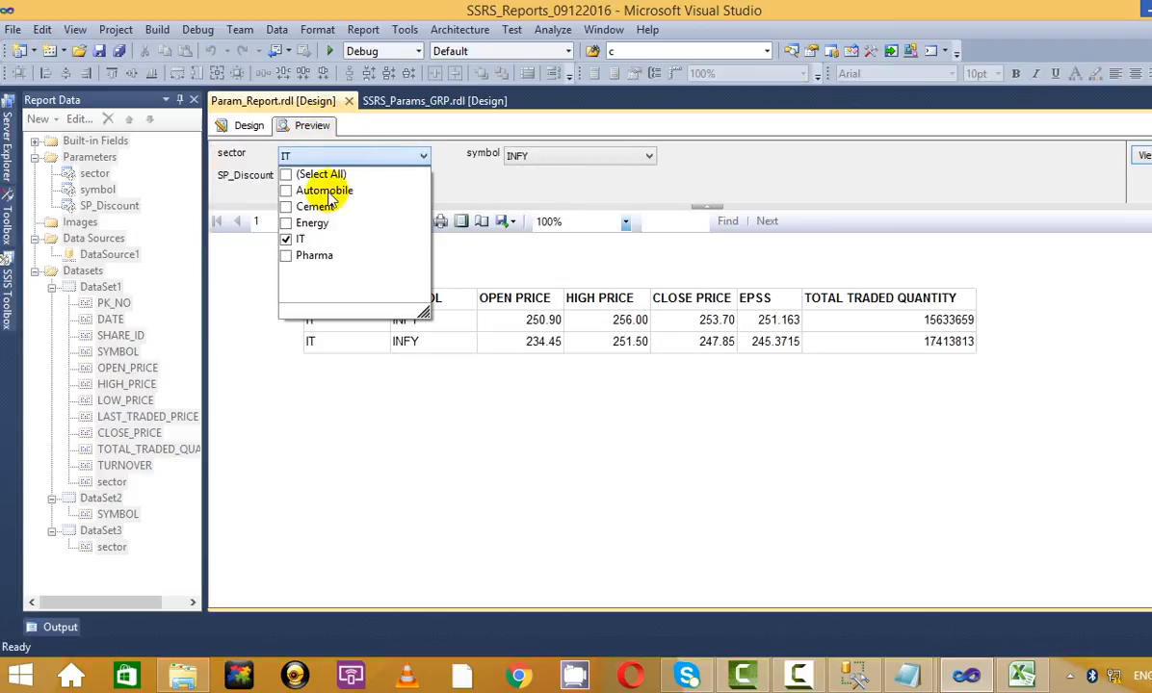
pyautogui.click(286, 206)
pyautogui.click(514, 146)
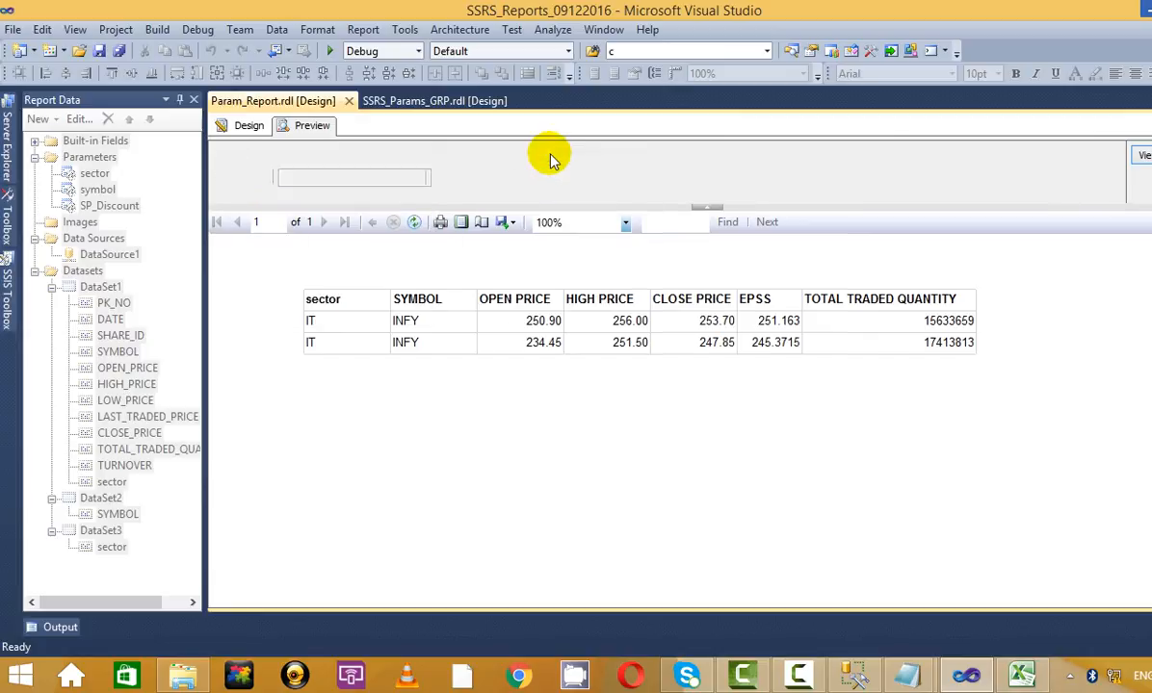
pyautogui.click(552, 157)
pyautogui.click(511, 190)
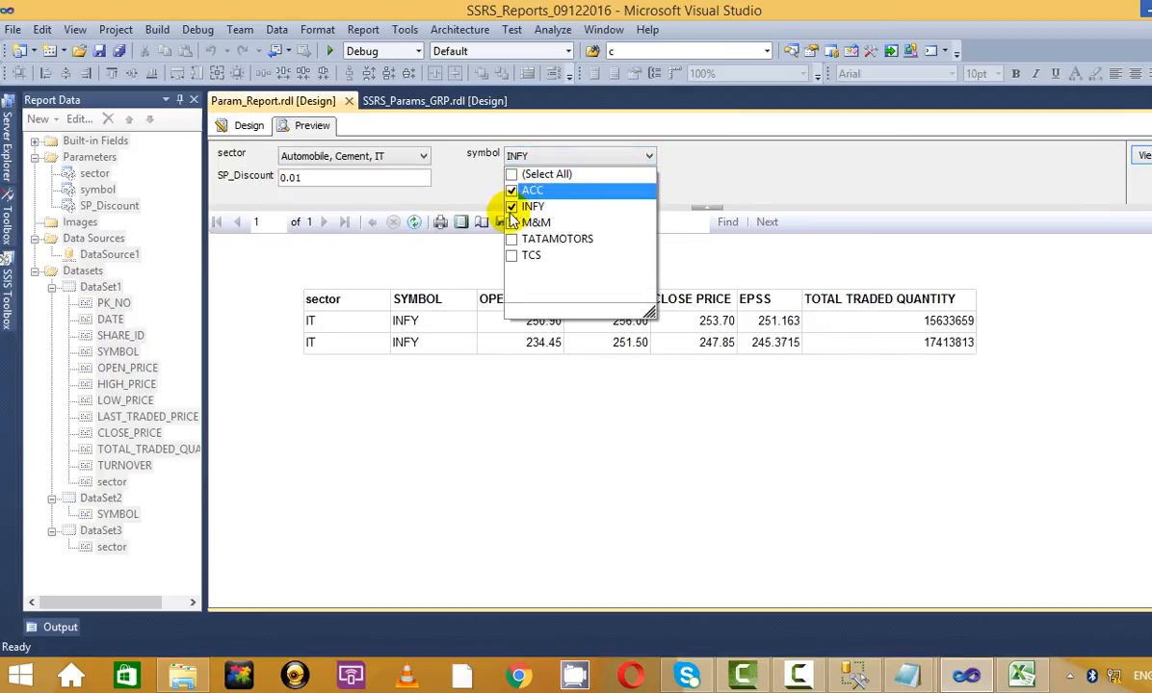
pyautogui.click(512, 222)
pyautogui.click(720, 180)
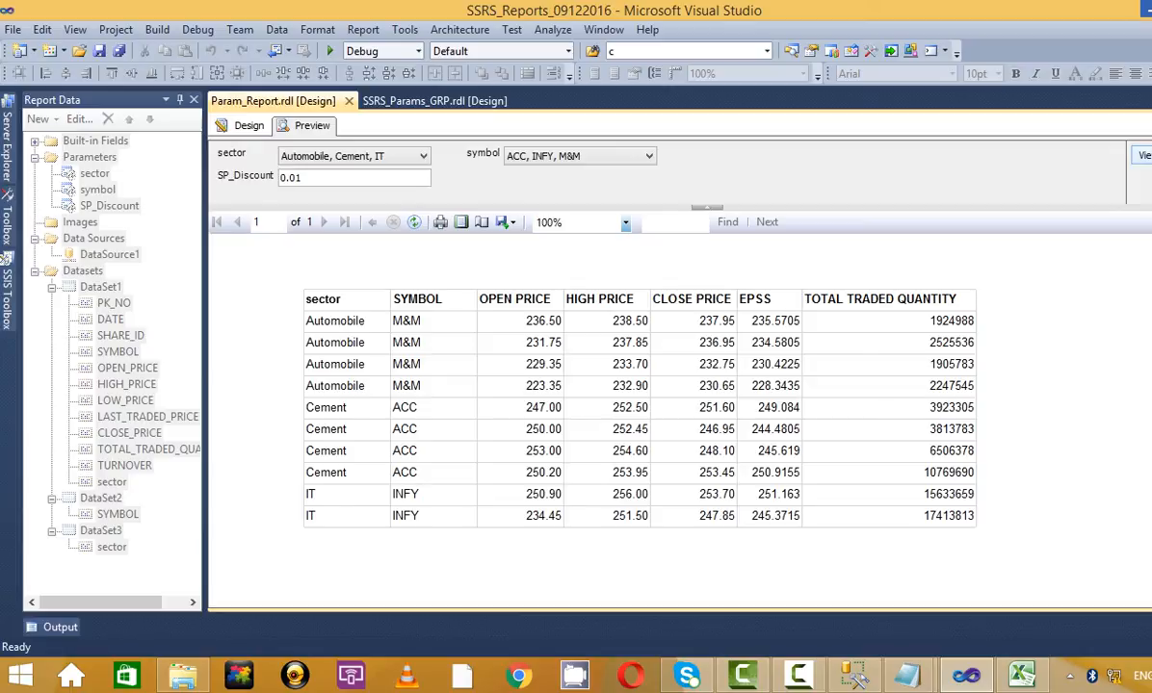
# - Change the sector selection to Energy and Pharma only, clearing Automobile, Cement and IT
pyautogui.click(381, 155)
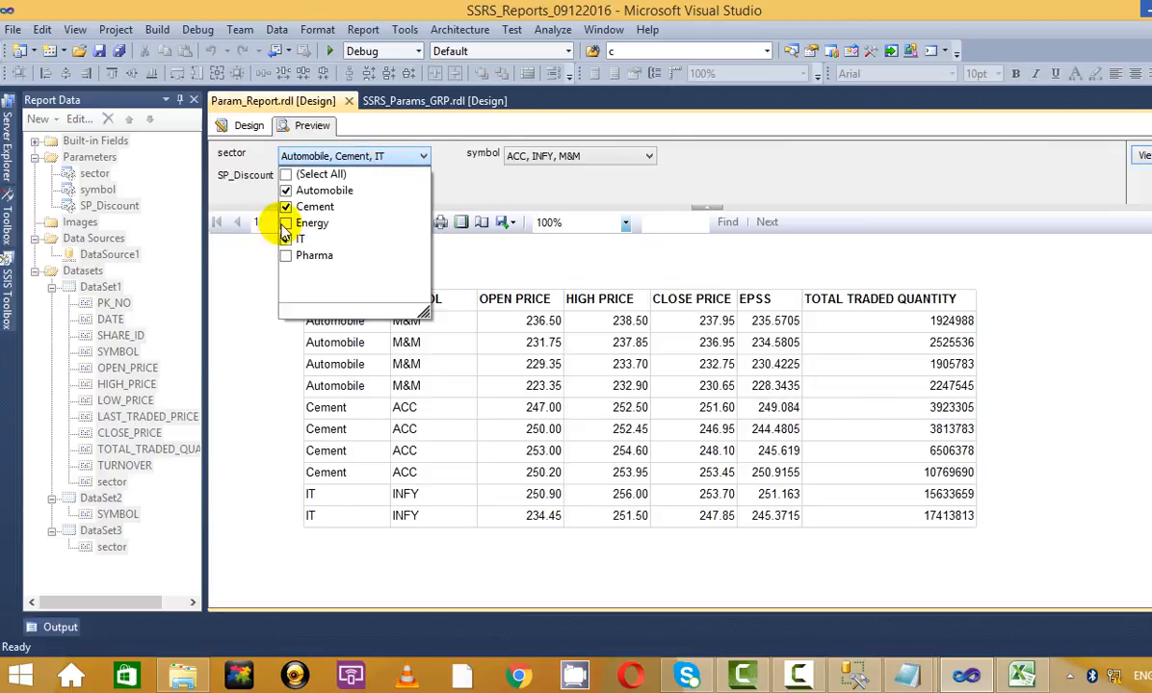
pyautogui.click(287, 191)
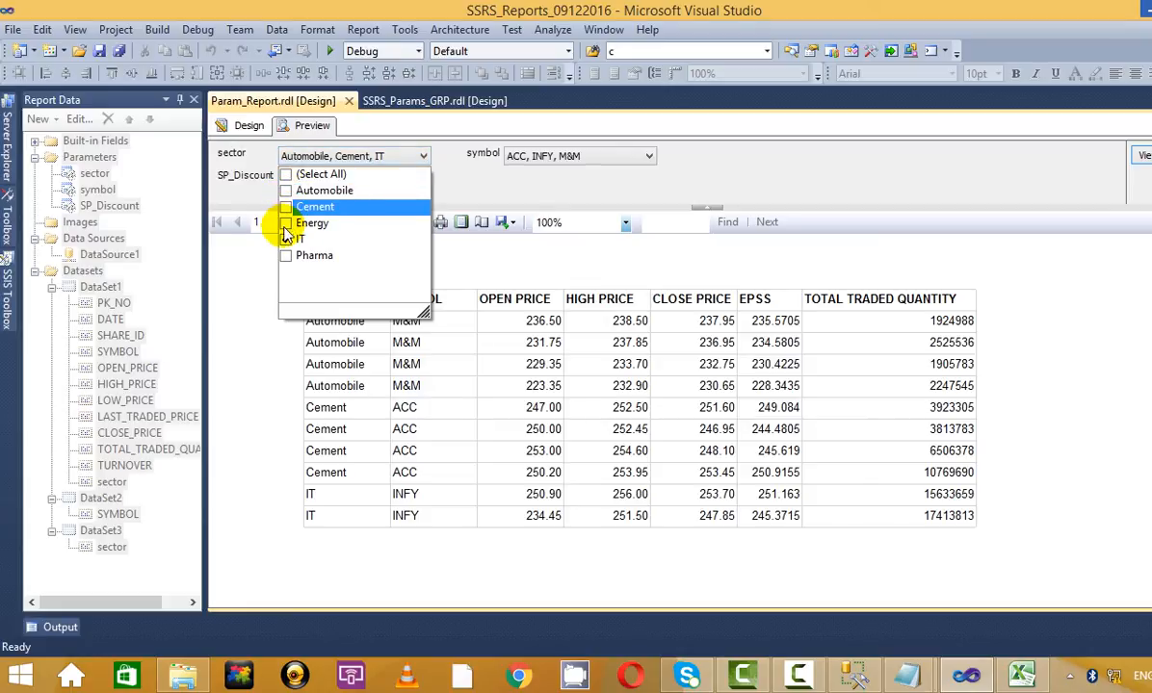
pyautogui.click(286, 223)
pyautogui.click(286, 239)
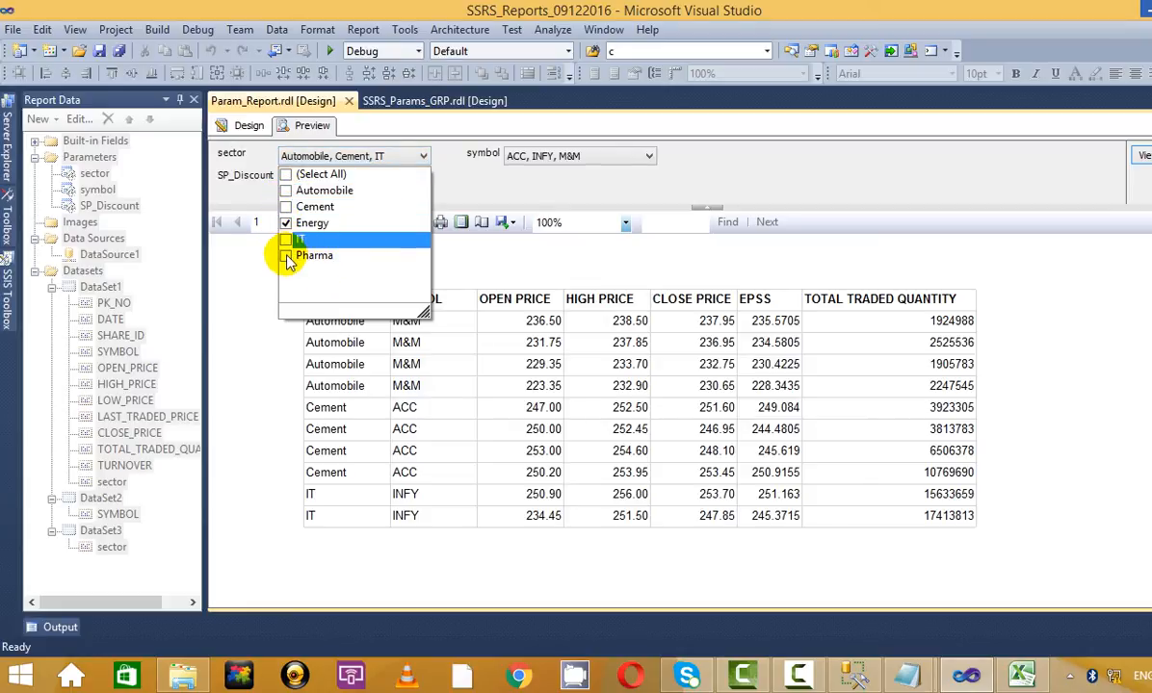
pyautogui.click(286, 256)
pyautogui.click(505, 175)
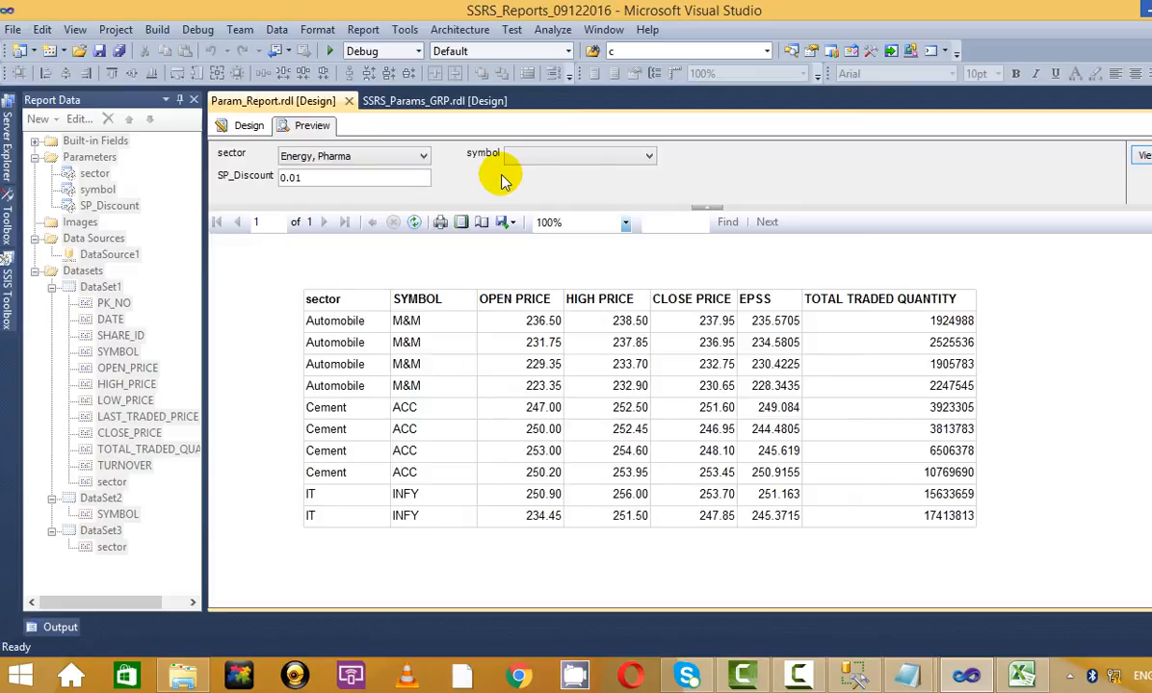
# - Select the symbols BGR, BHEL, Dr Reddy and L&T and run the report
pyautogui.click(525, 156)
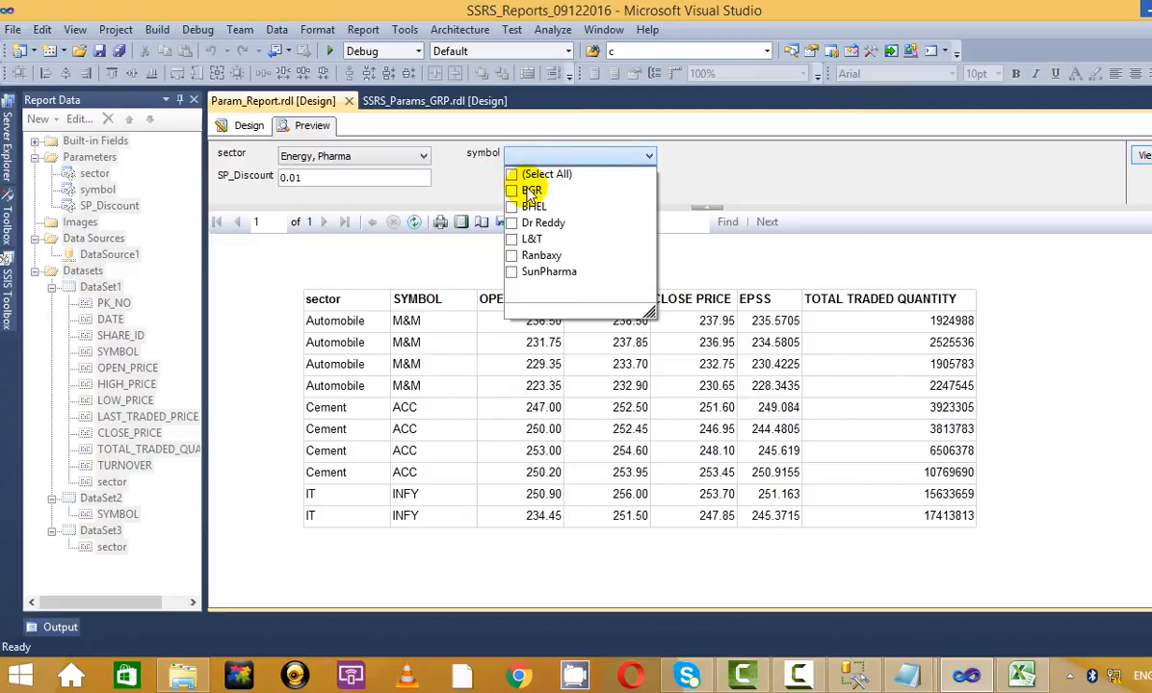
pyautogui.click(512, 190)
pyautogui.click(512, 207)
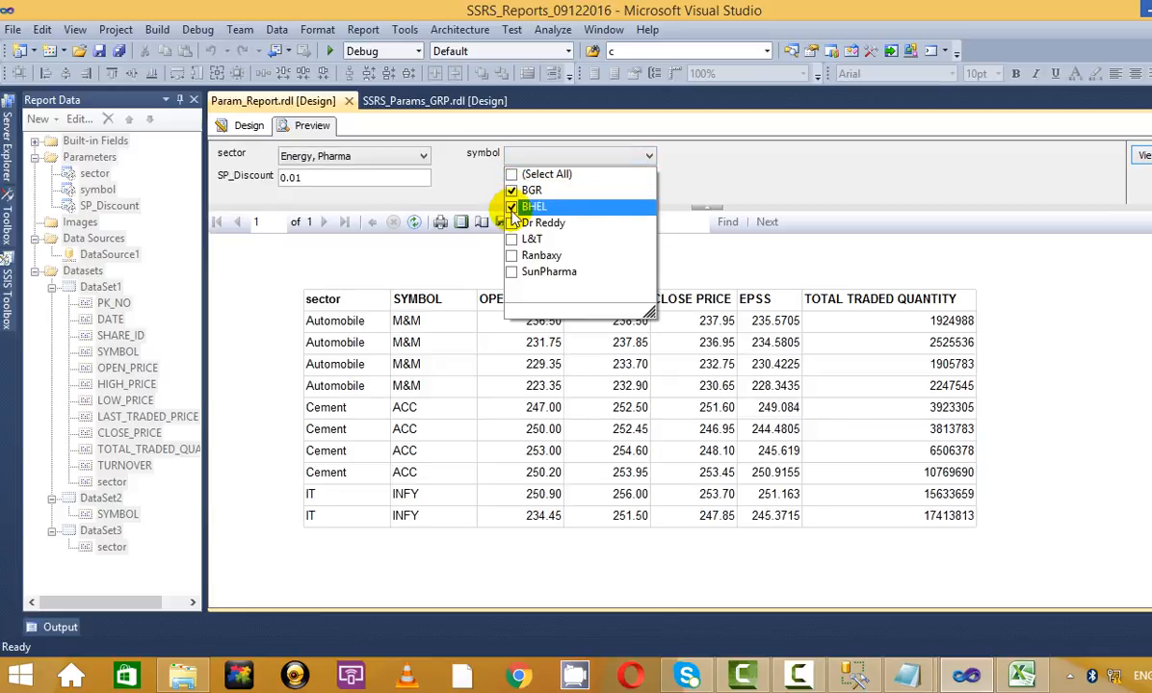
pyautogui.click(512, 224)
pyautogui.click(513, 239)
pyautogui.click(794, 159)
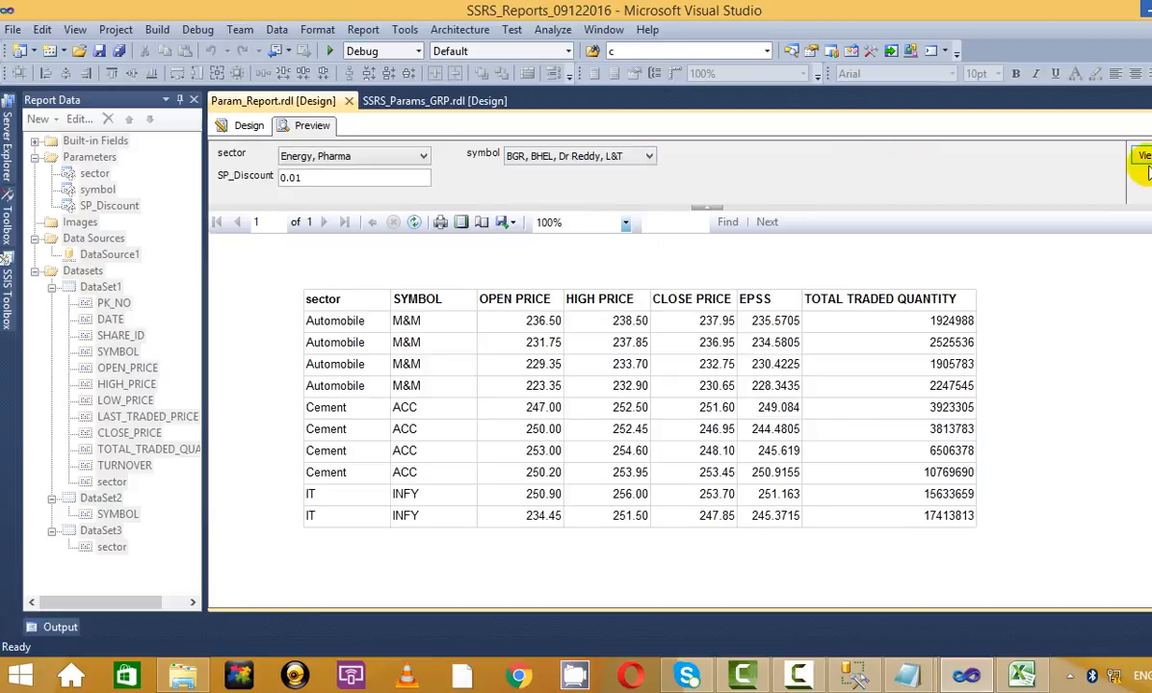
pyautogui.click(1144, 155)
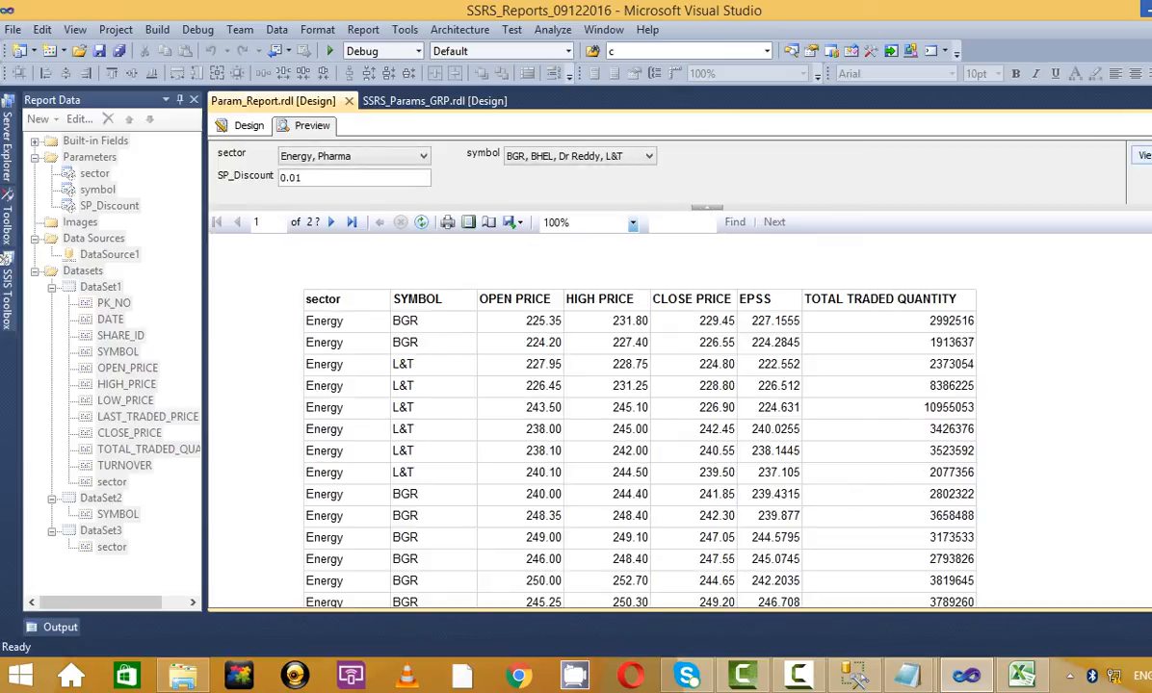
# - Page through the report results to the last page and back, examining the sector and symbol rows
pyautogui.scroll(-5, 1138, 250)
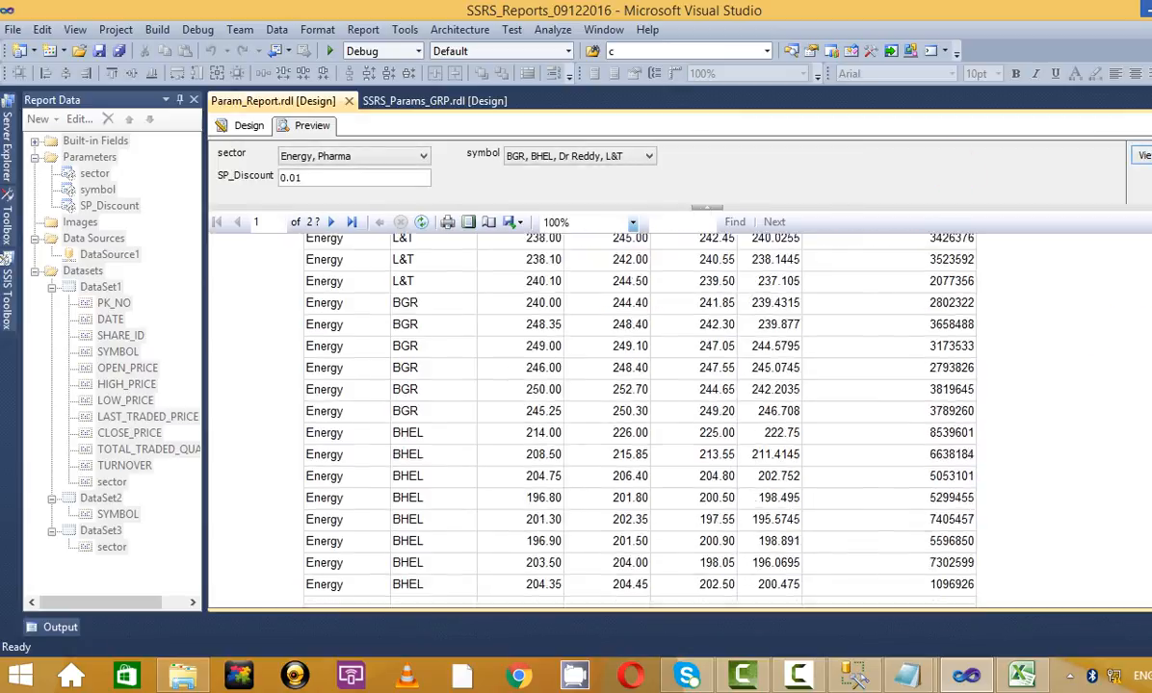
pyautogui.scroll(5, 1137, 251)
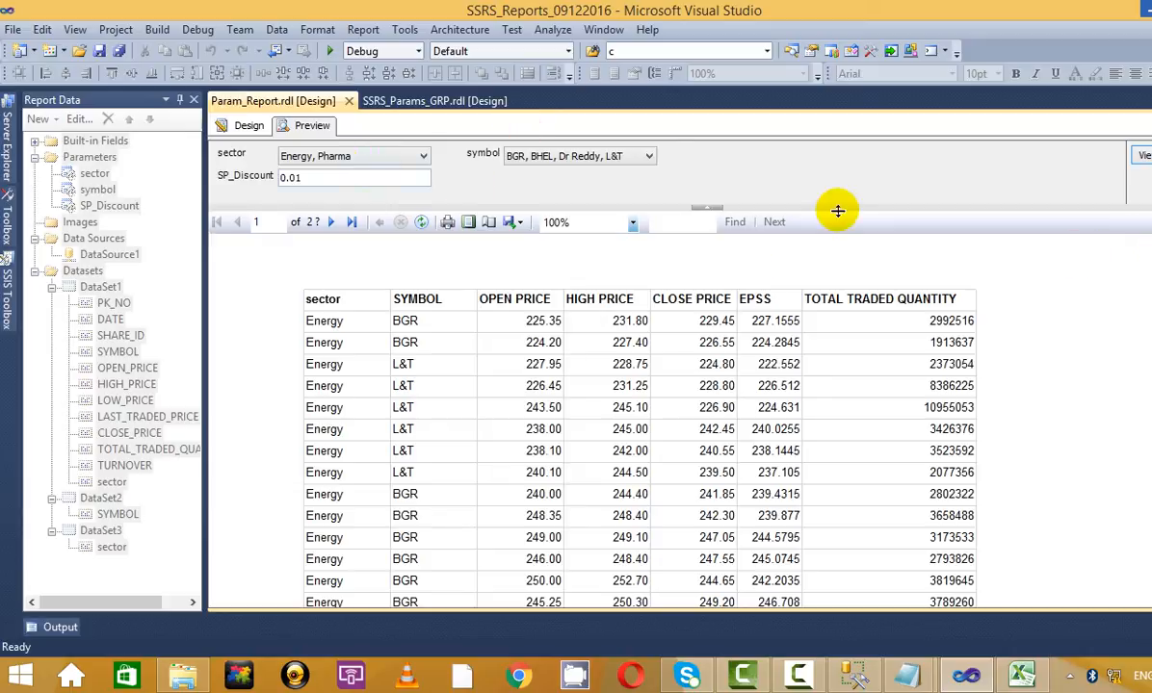
pyautogui.click(333, 223)
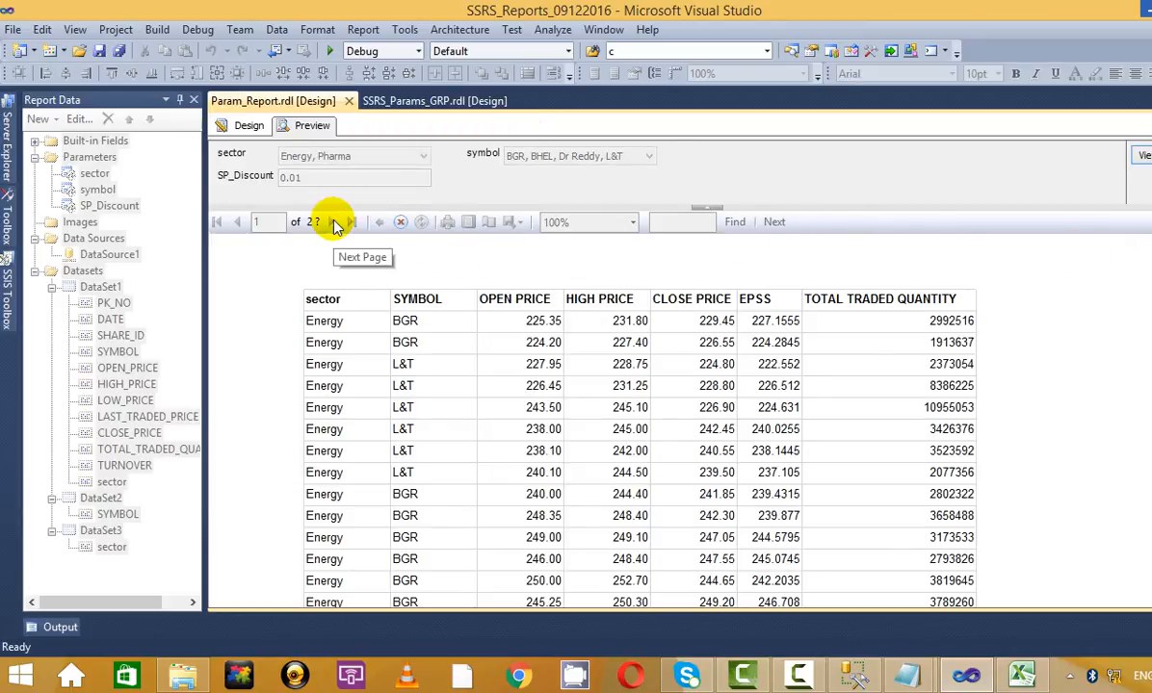
pyautogui.click(333, 224)
pyautogui.click(333, 224)
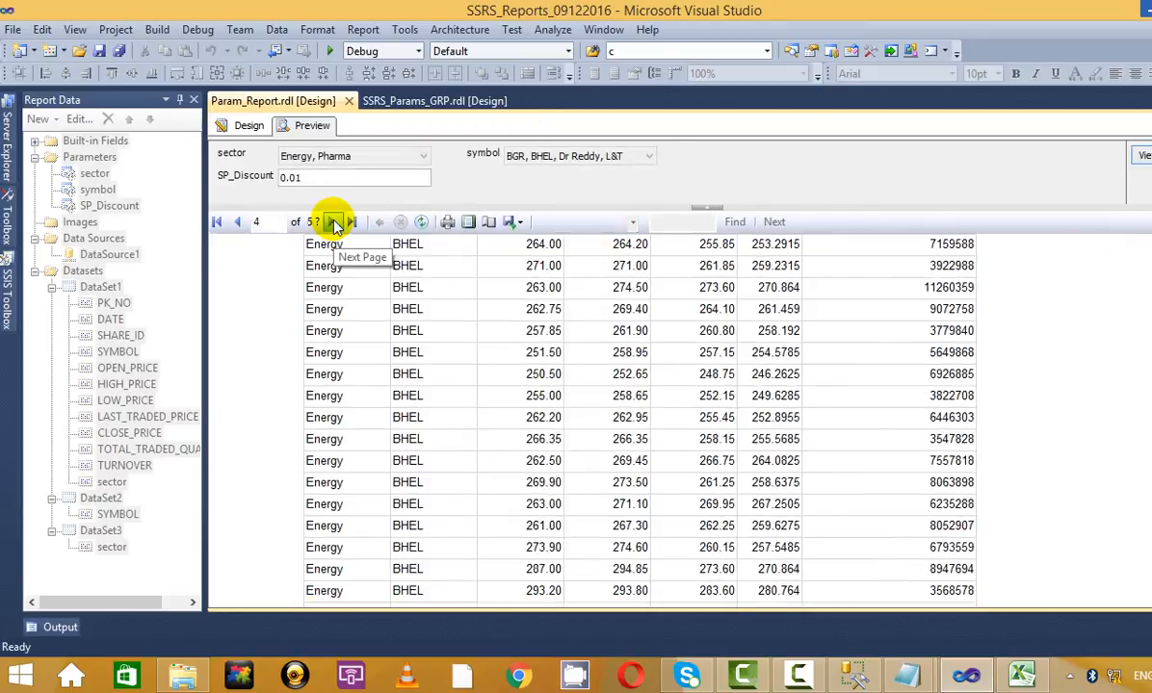
pyautogui.click(333, 224)
pyautogui.click(241, 224)
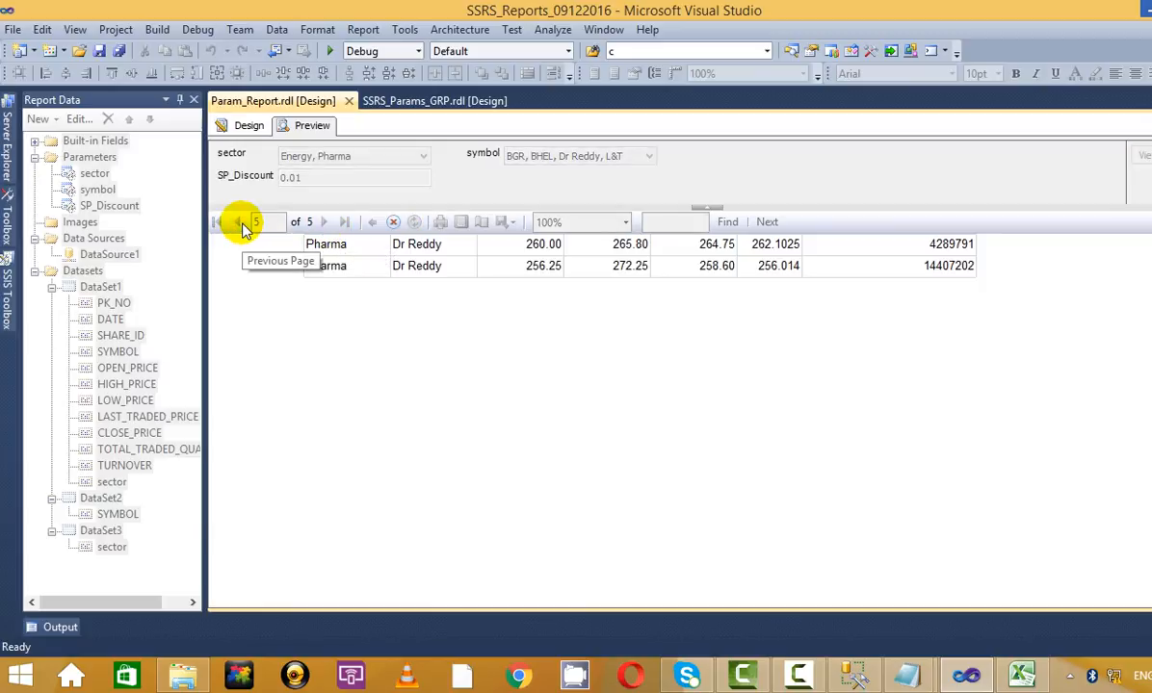
pyautogui.click(241, 225)
pyautogui.click(241, 224)
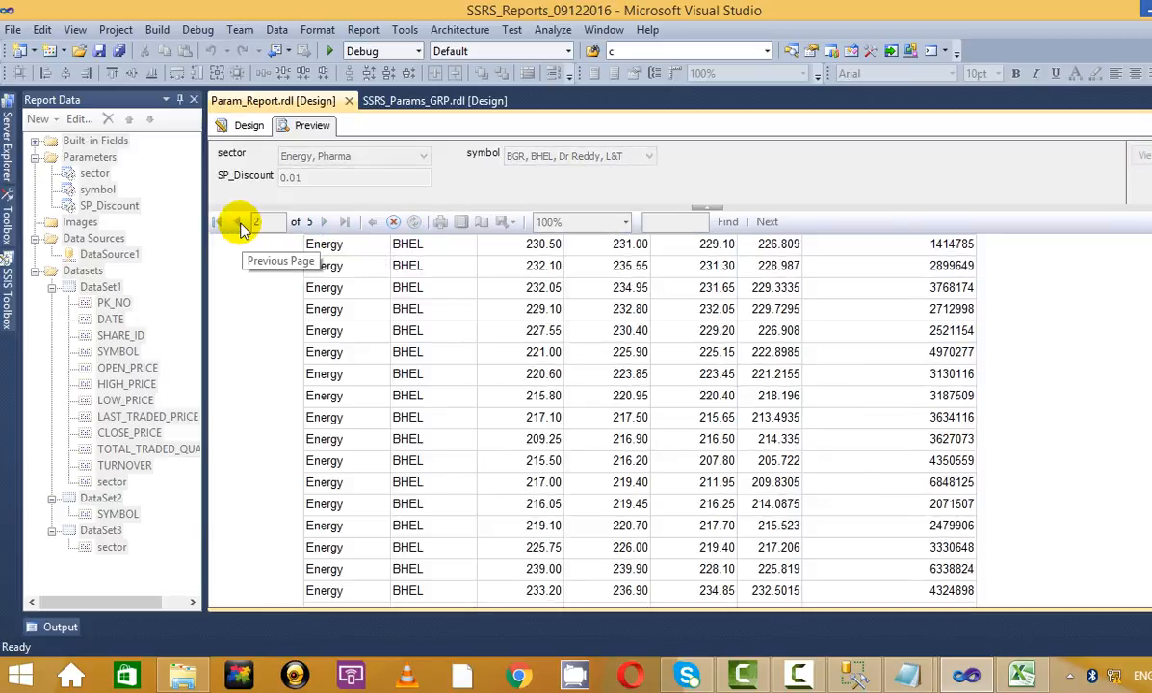
# - Return the report to its first page and switch to Notepad to review the SSRS introduction and grouping topics
pyautogui.click(241, 225)
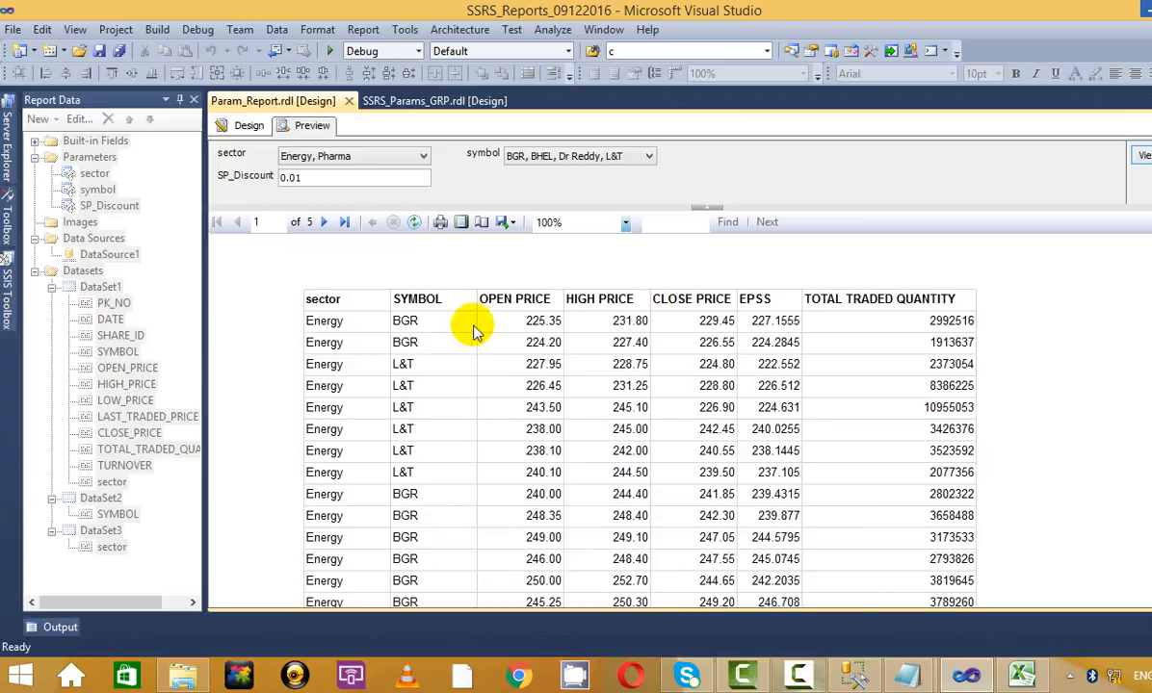
pyautogui.click(911, 674)
pyautogui.click(859, 577)
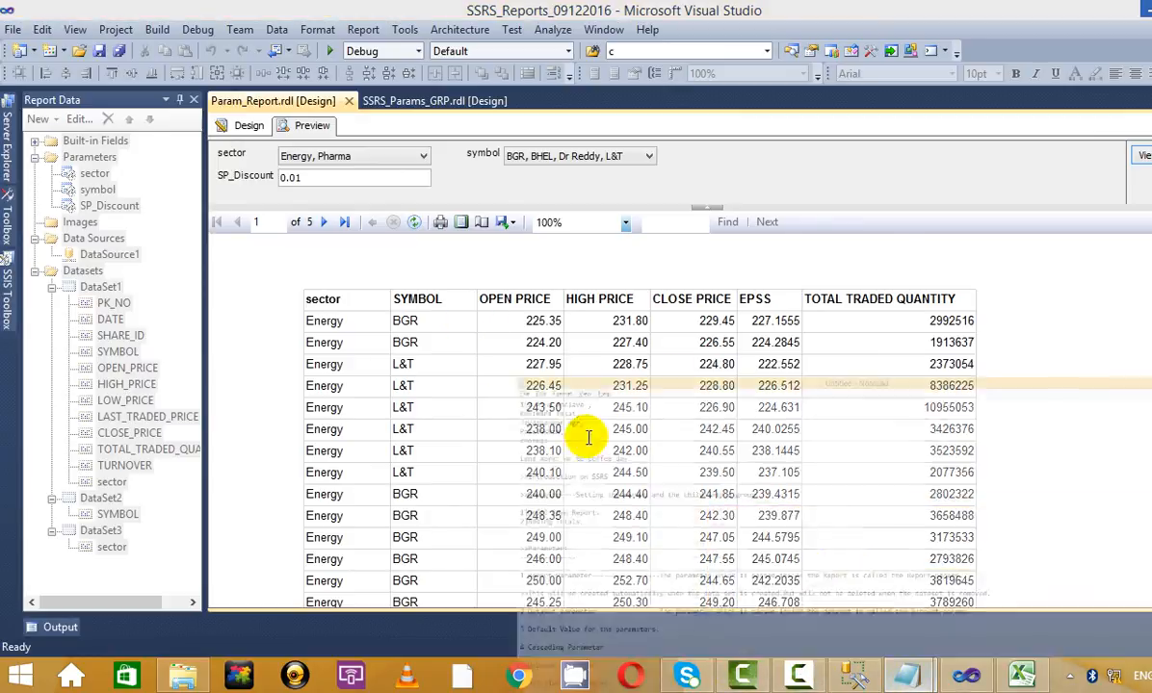
pyautogui.scroll(2, 314, 361)
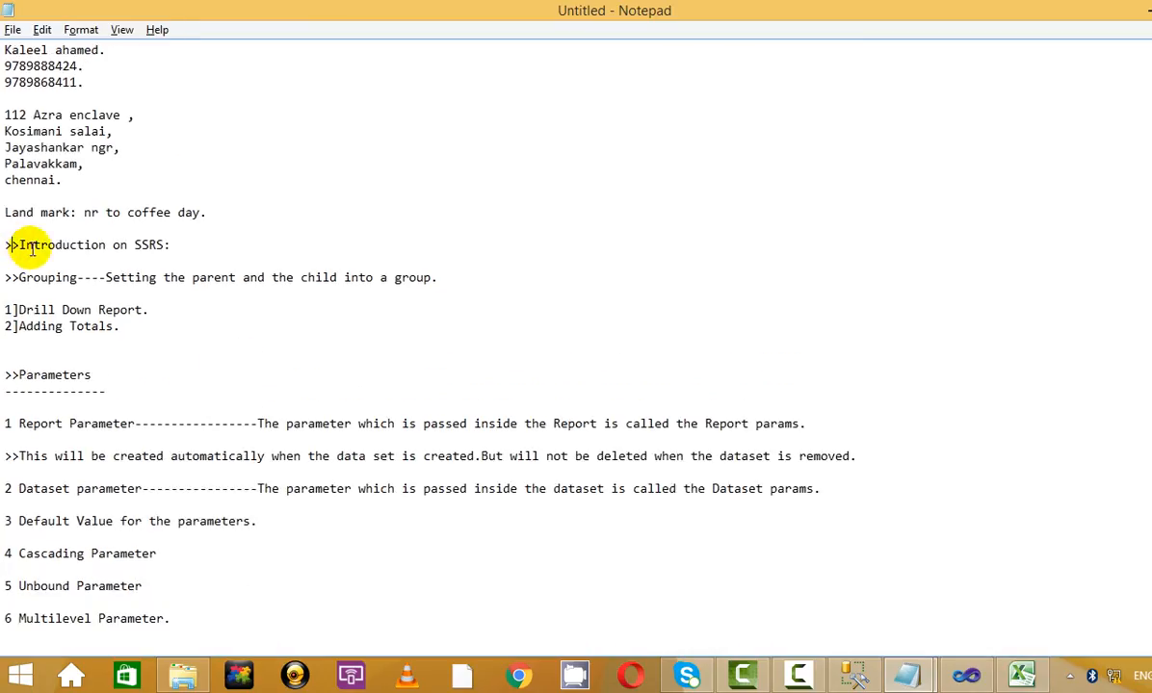
pyautogui.moveTo(8, 245); pyautogui.dragTo(249, 329)
pyautogui.click(204, 331)
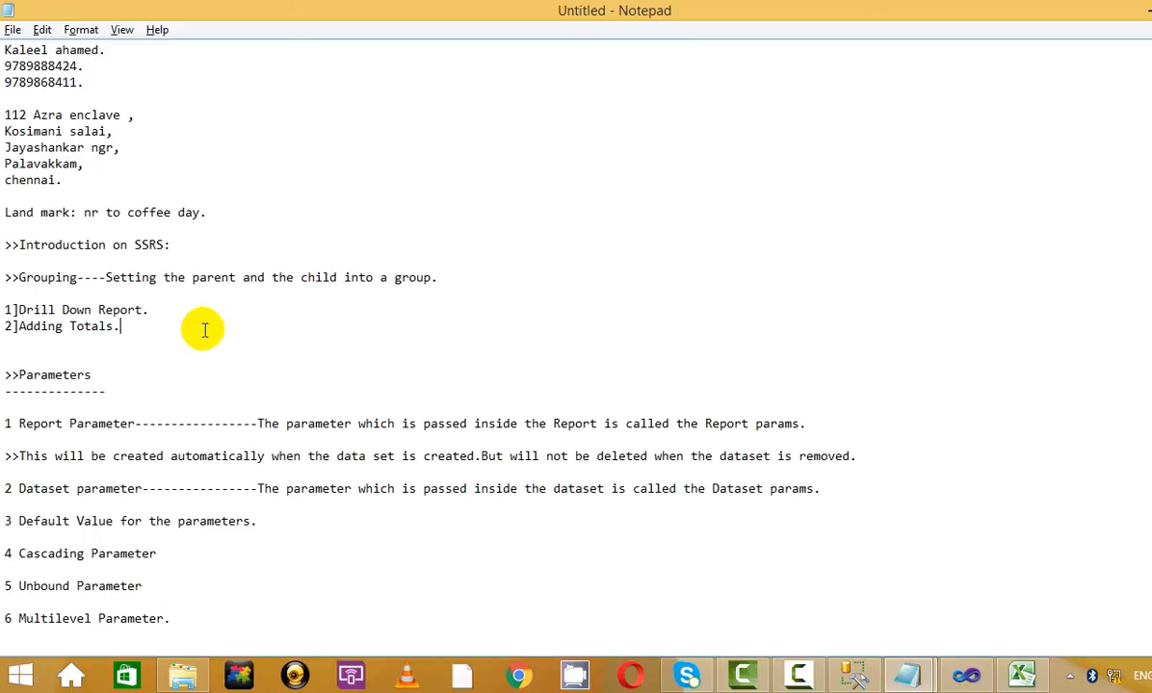
# - Review the contact name and phone number lines at the start of the notes and switch to SQL Server Management Studio
pyautogui.moveTo(113, 86); pyautogui.dragTo(4, 46)
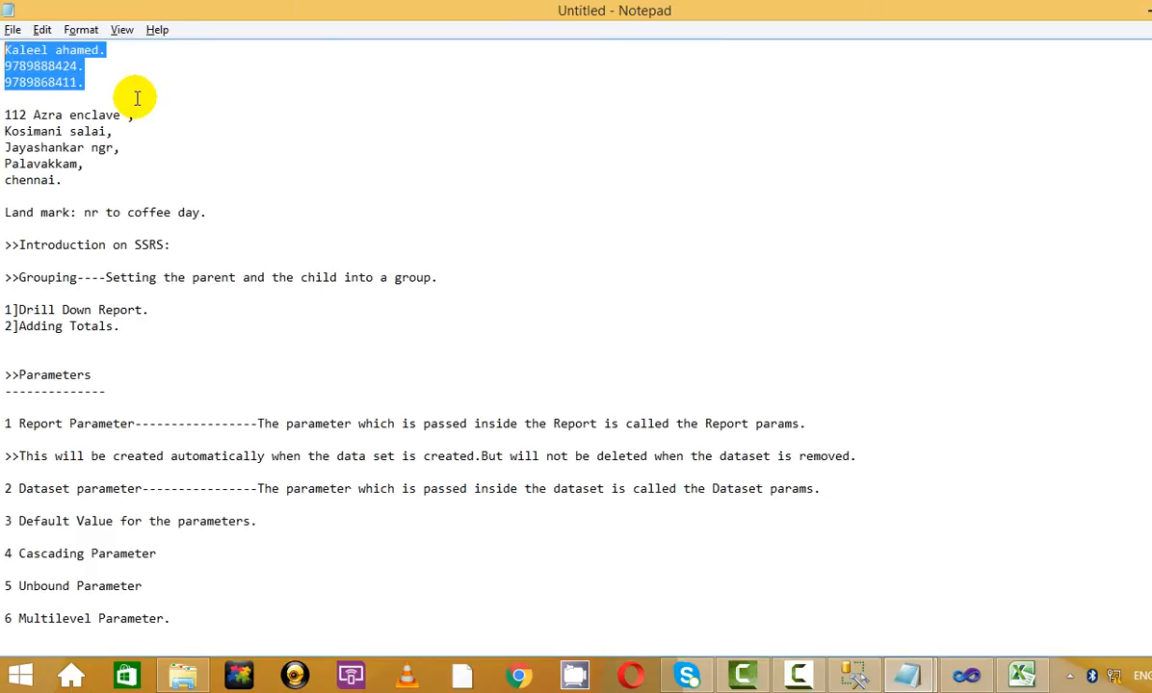
pyautogui.click(136, 98)
pyautogui.moveTo(174, 87); pyautogui.dragTo(3, 47)
pyautogui.click(74, 64)
pyautogui.click(144, 81)
pyautogui.click(120, 86)
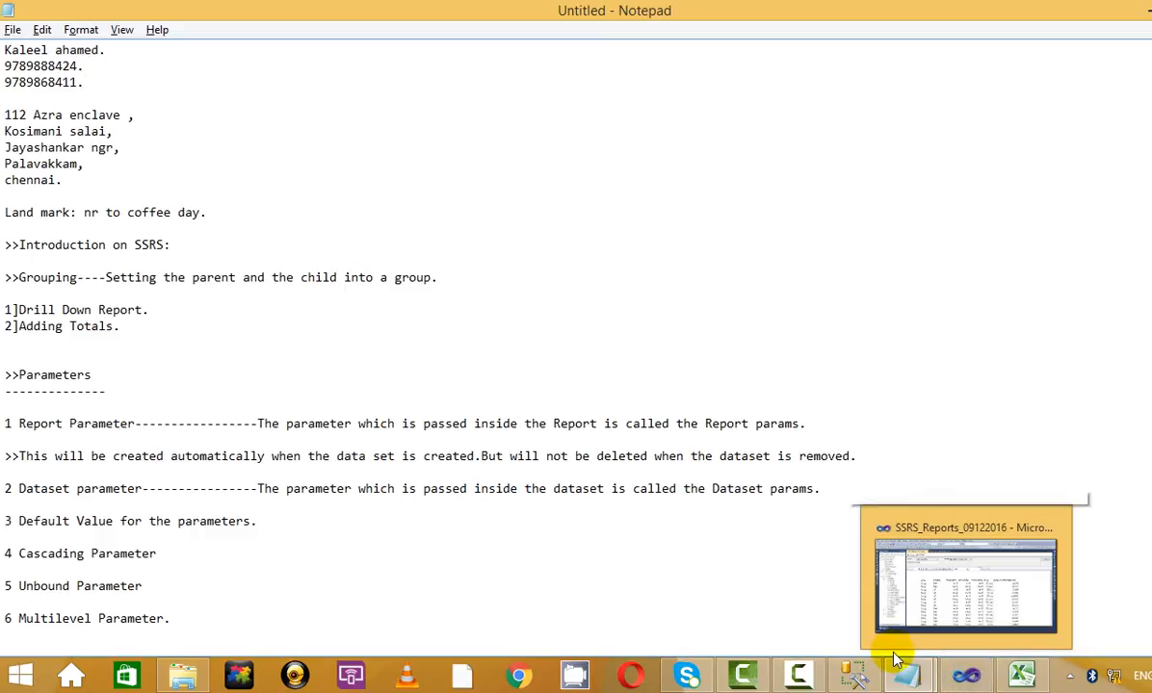
pyautogui.click(850, 674)
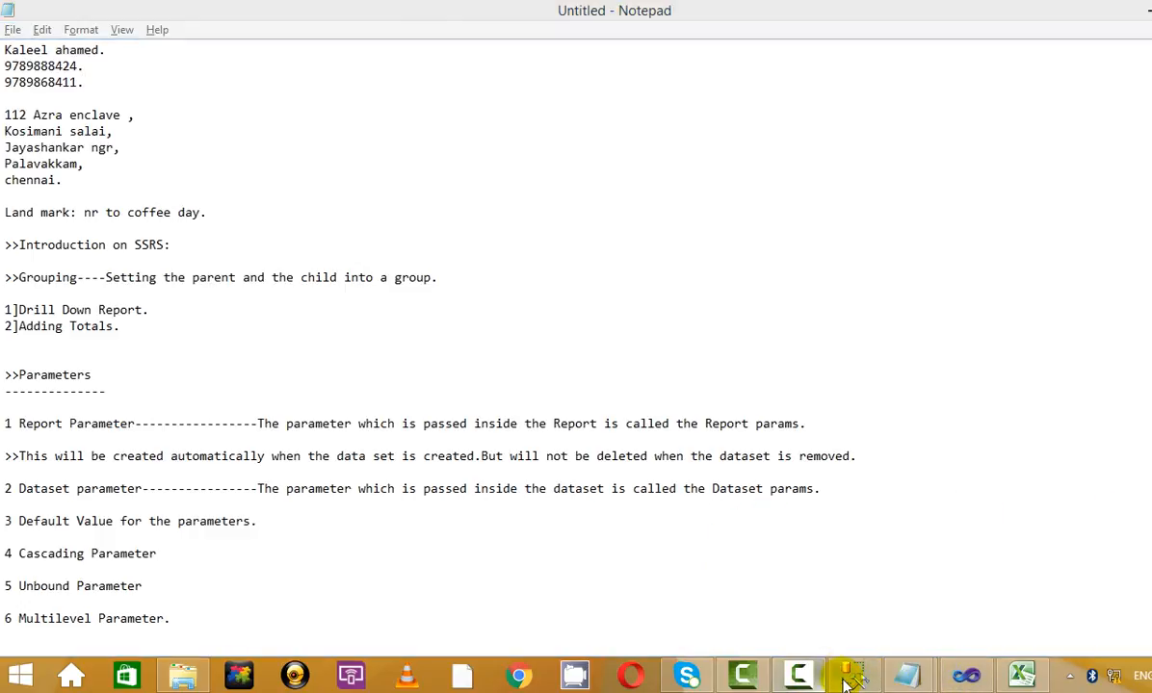